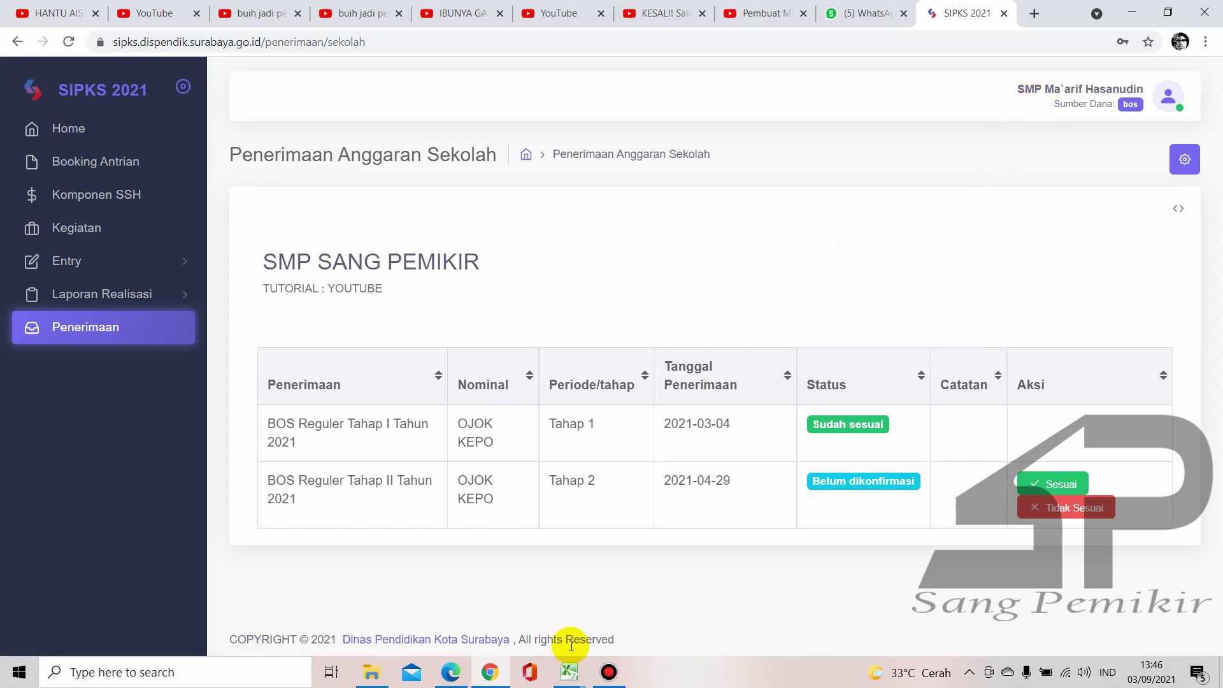
Switch to the Buku Pembantu Bank CW 2 2021 workbook in Excel and review the January, February and March sheets
{"action": "mouse_move", "coordinate": [569, 671]}
{"action": "mouse_move", "coordinate": [600, 609]}
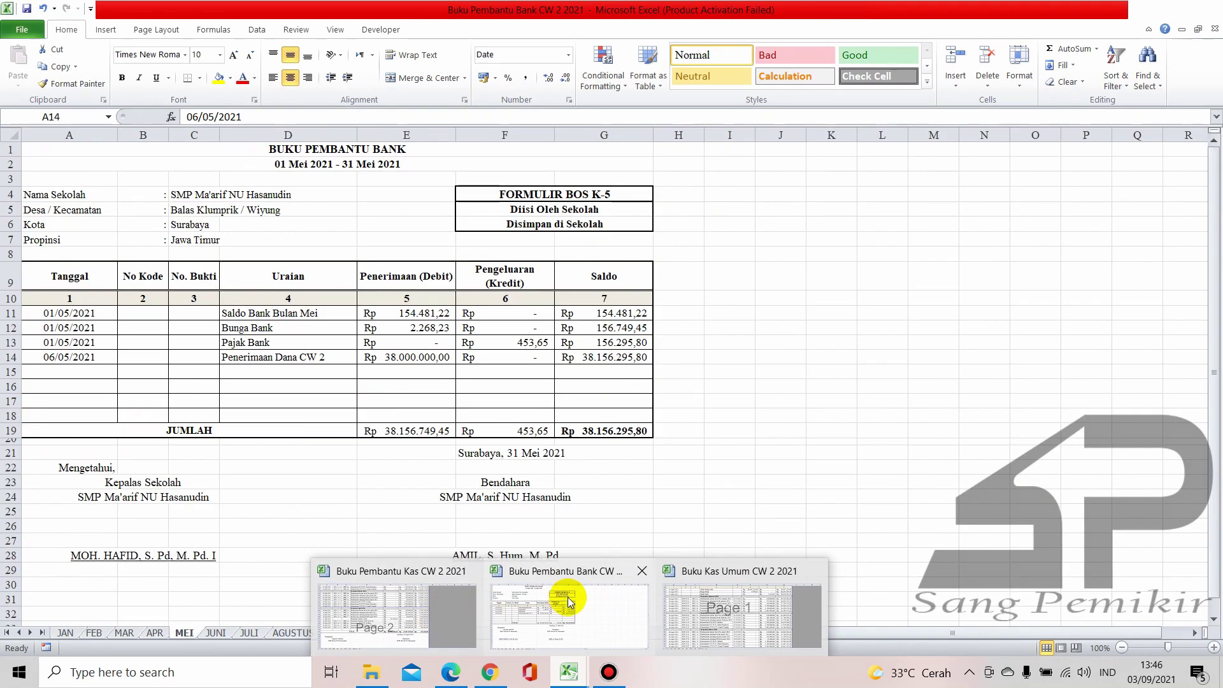
{"action": "left_click", "coordinate": [569, 602]}
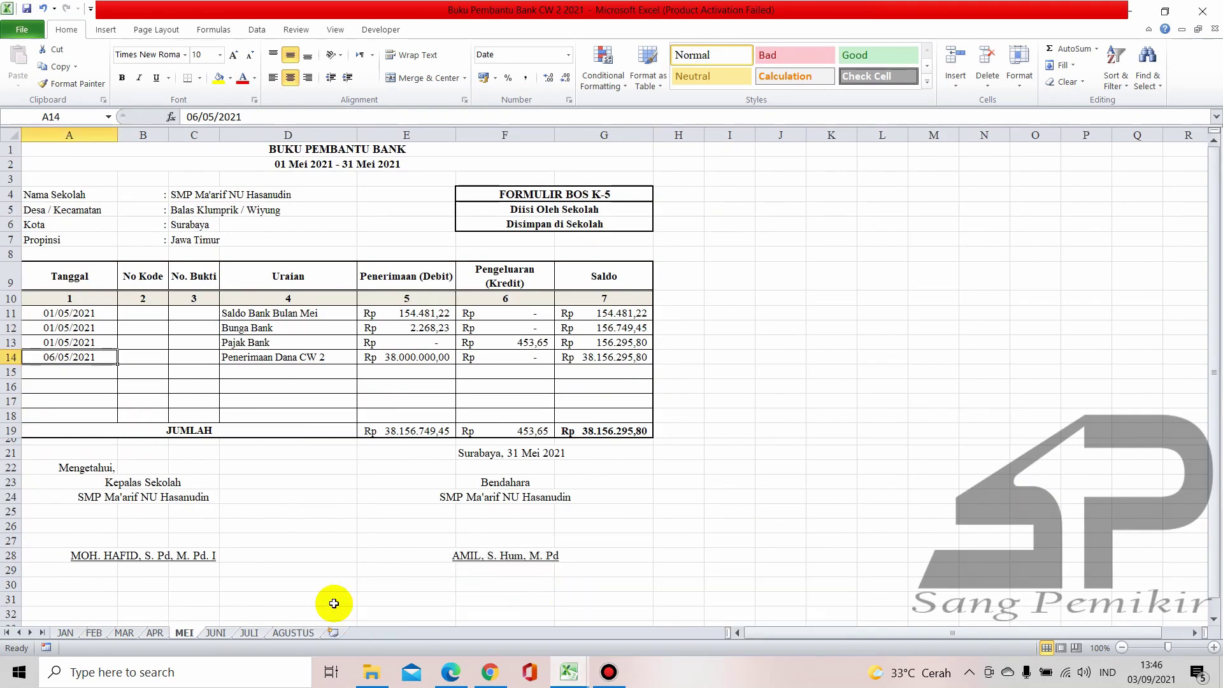
{"action": "left_click", "coordinate": [65, 633]}
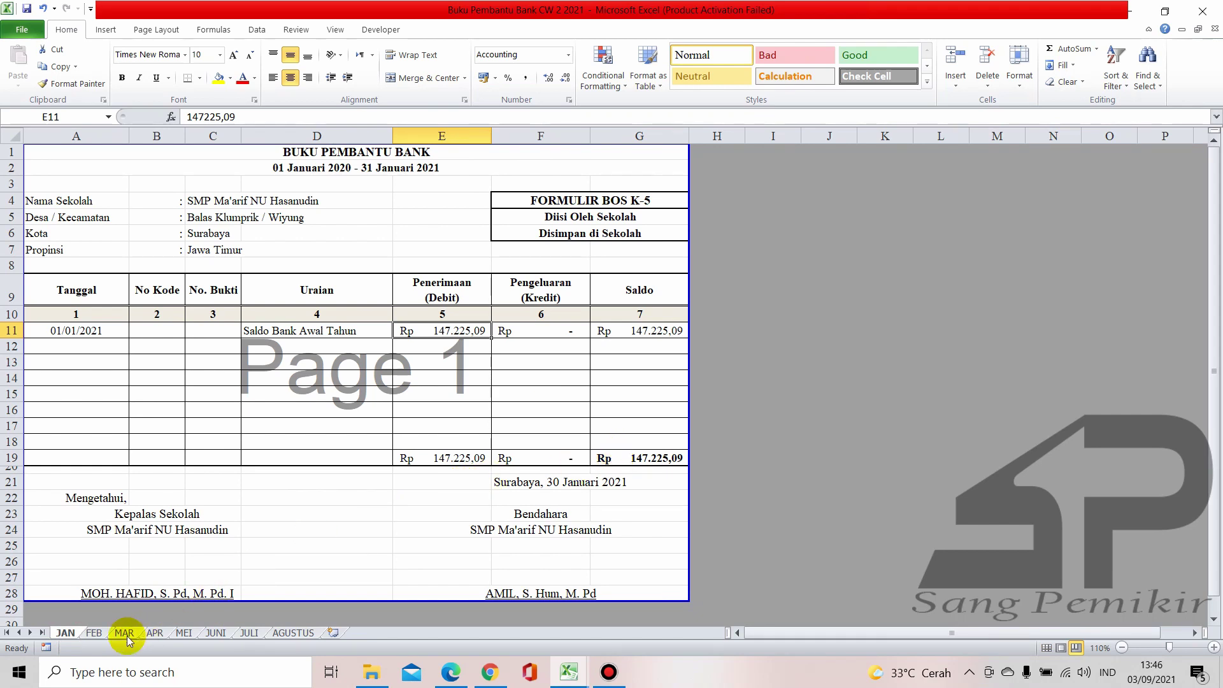
{"action": "left_click", "coordinate": [95, 633]}
{"action": "left_click", "coordinate": [123, 633]}
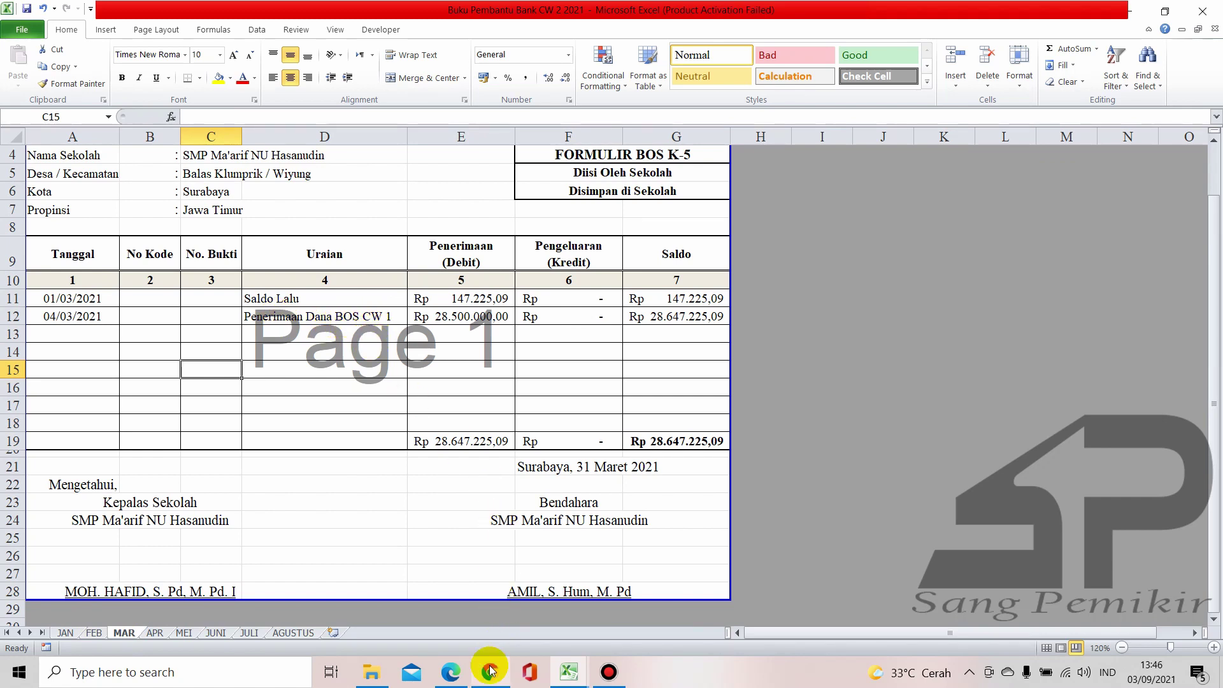
Switch back to SIPKS in Chrome and check the nominal of the BOS Reguler Tahap I receipt
{"action": "mouse_move", "coordinate": [490, 671]}
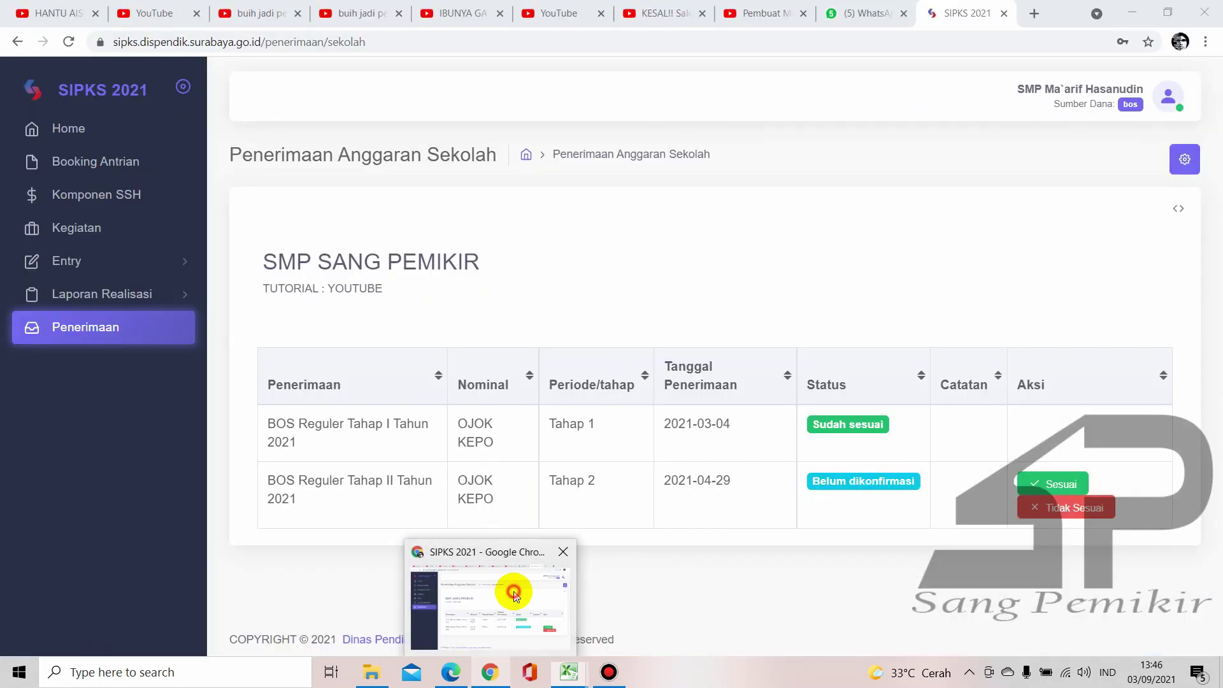
{"action": "left_click", "coordinate": [508, 582]}
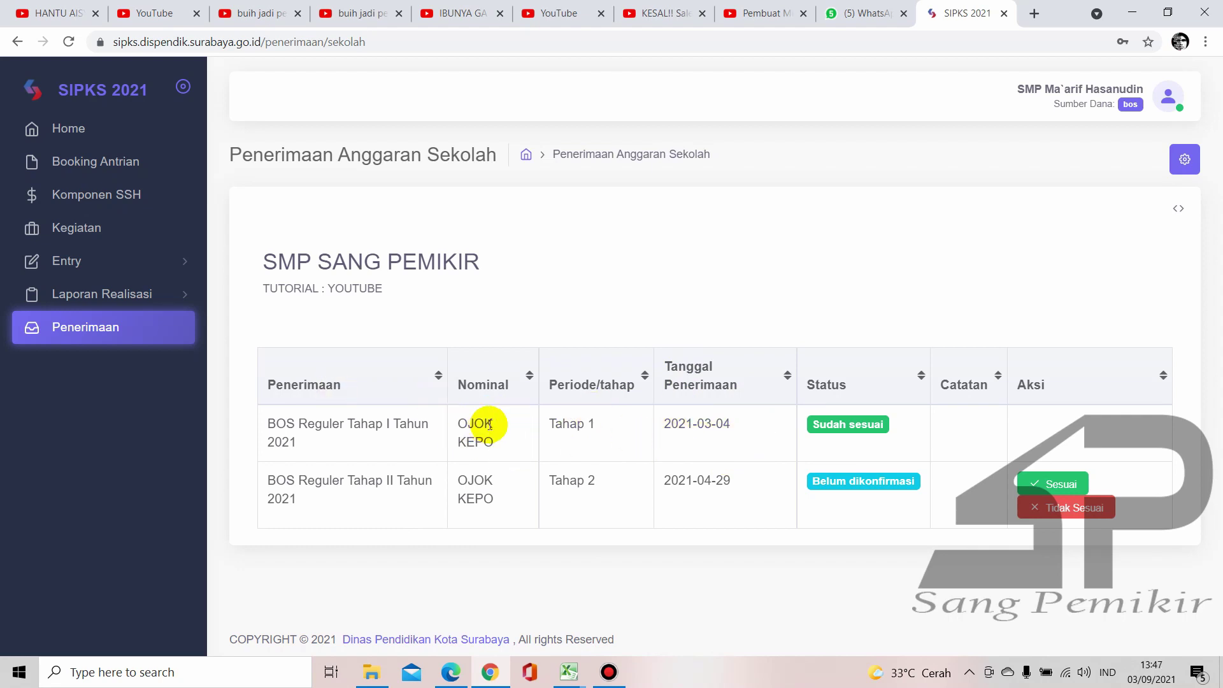
{"action": "left_click_drag", "start_coordinate": [453, 422], "coordinate": [535, 450]}
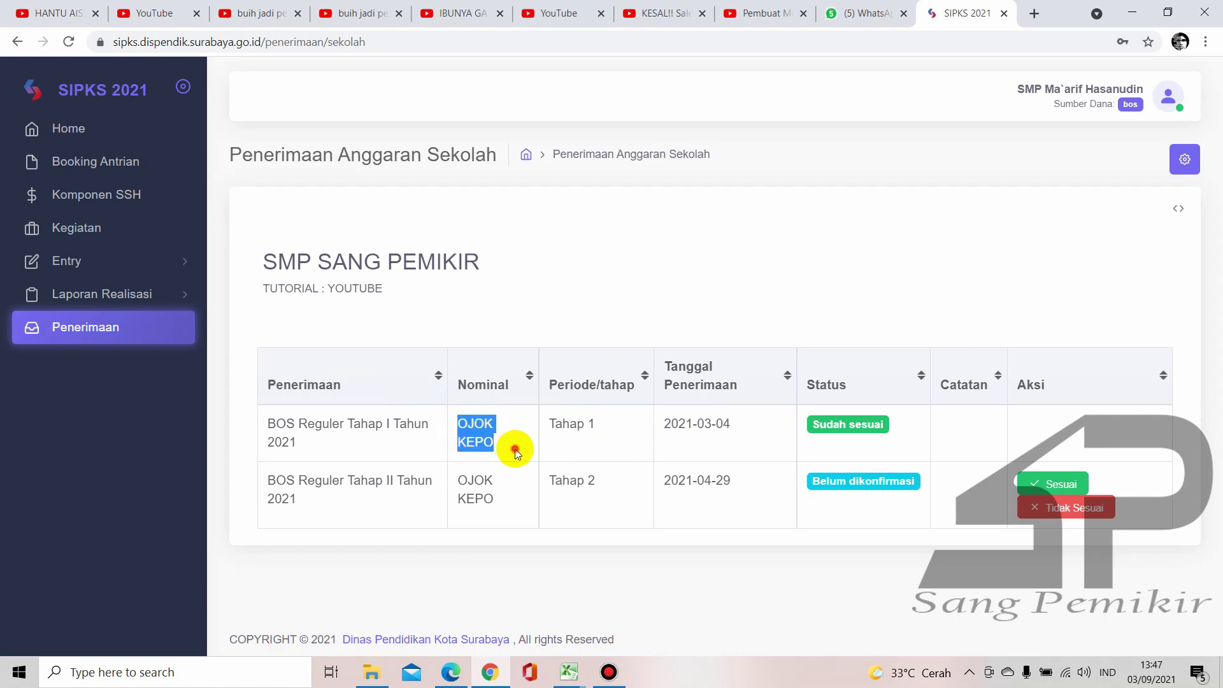
{"action": "left_click", "coordinate": [515, 450]}
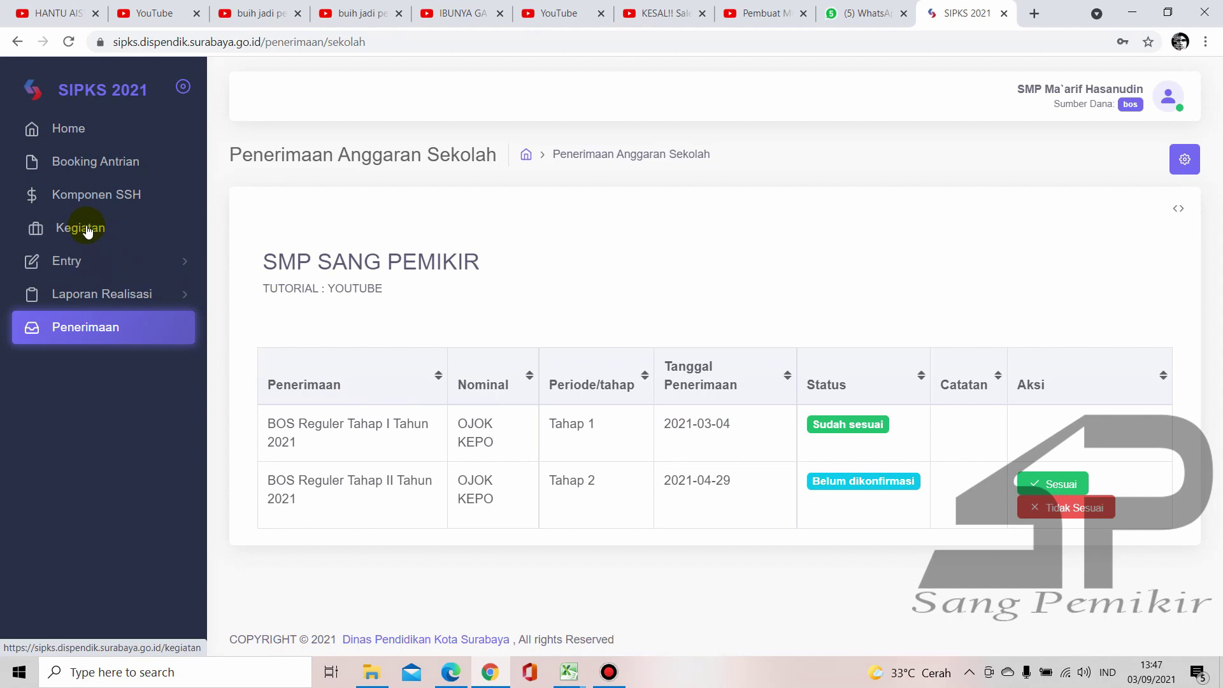
Open the Buku Pembantu Bank entry page and examine its list of transactions
{"action": "left_click", "coordinate": [25, 260]}
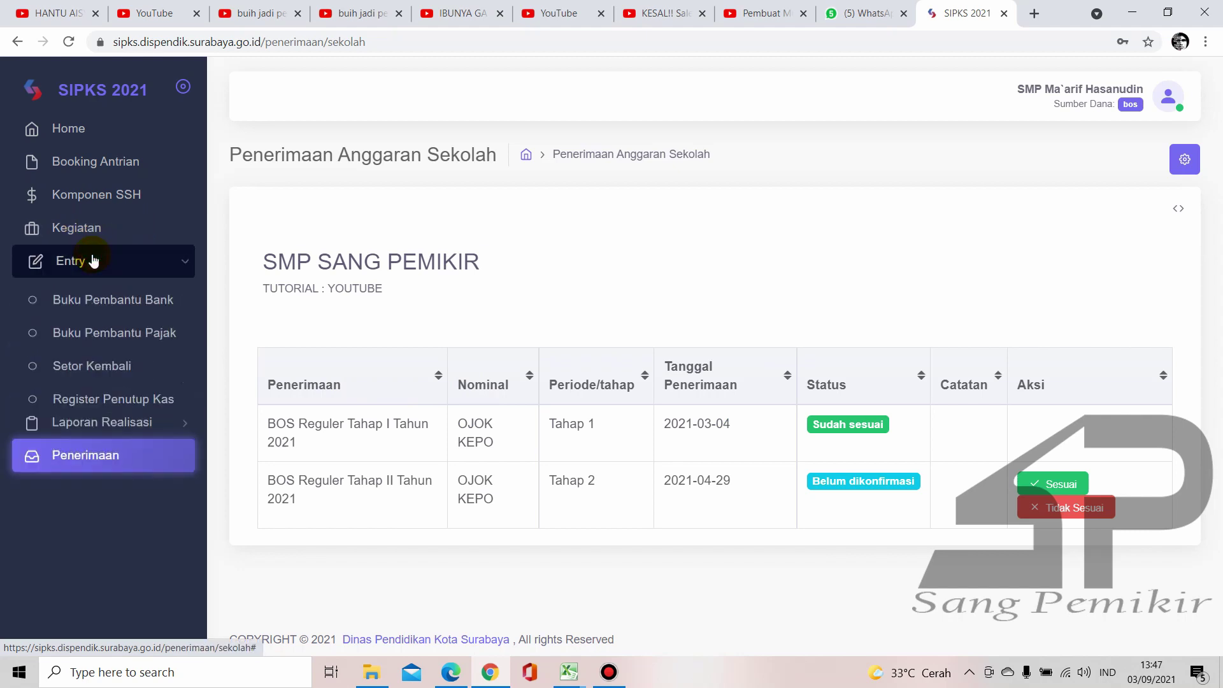
{"action": "left_click", "coordinate": [123, 307]}
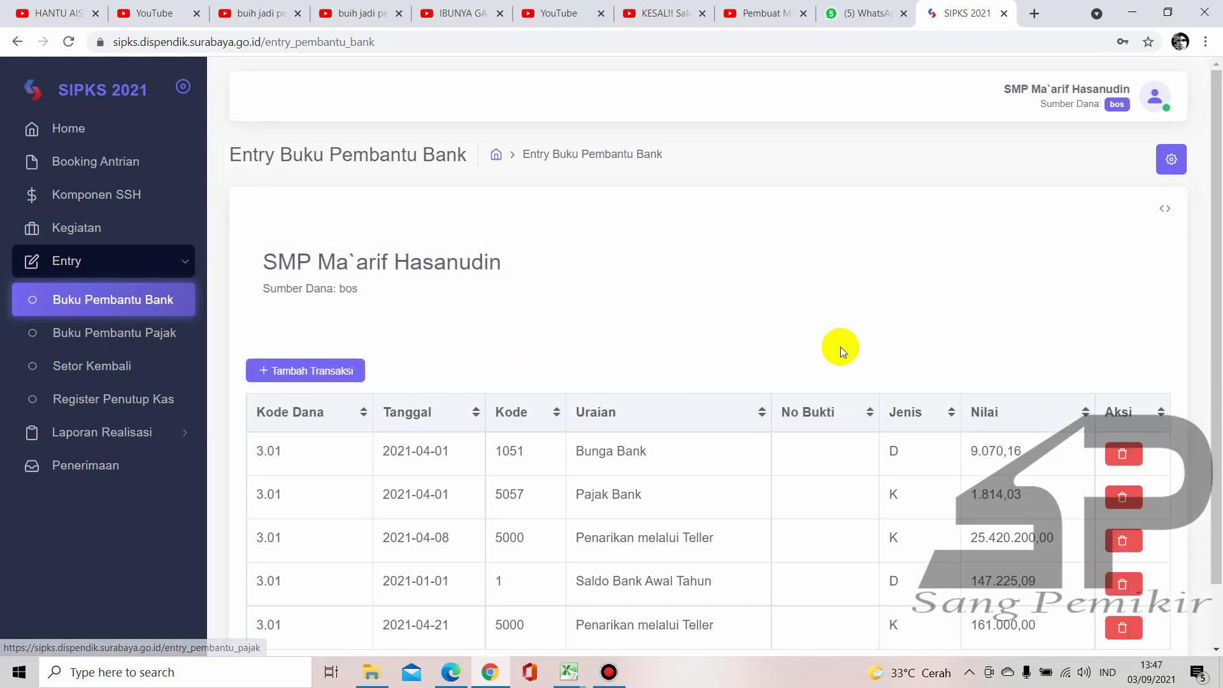
{"action": "scroll", "coordinate": [841, 348], "scroll_direction": "down", "scroll_amount": 1}
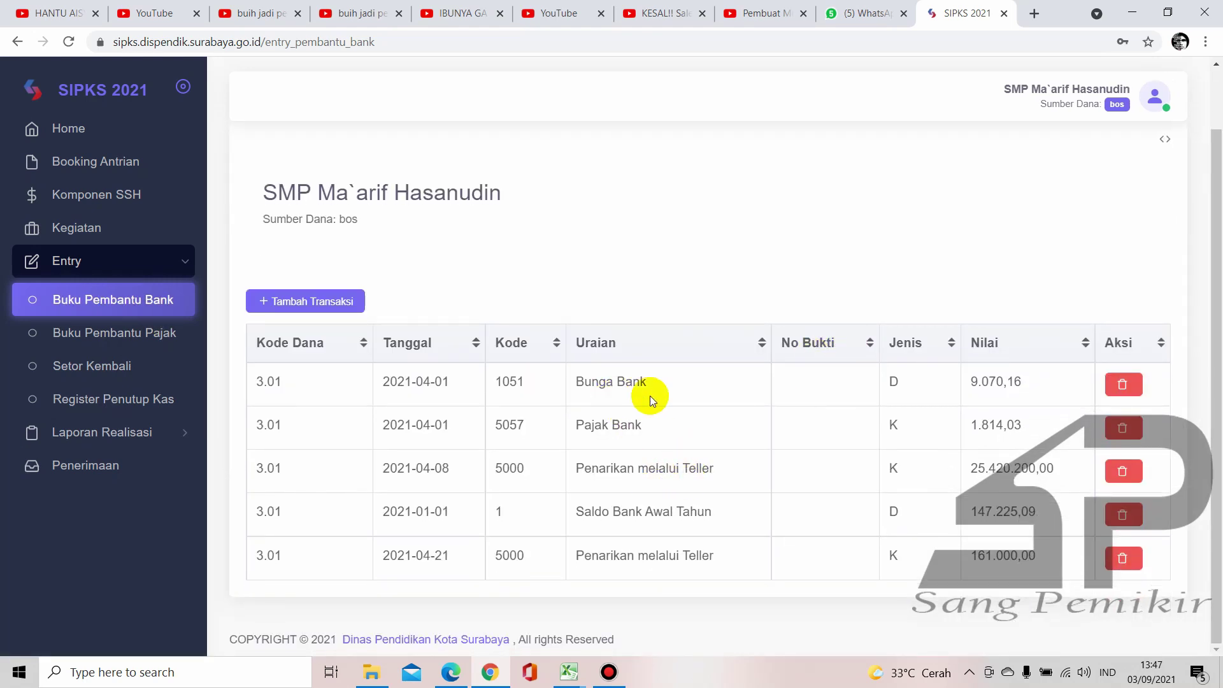
Switch to the Buku Pembantu Bank workbook in Excel and review the monthly sheets through April's transactions
{"action": "left_click", "coordinate": [569, 672]}
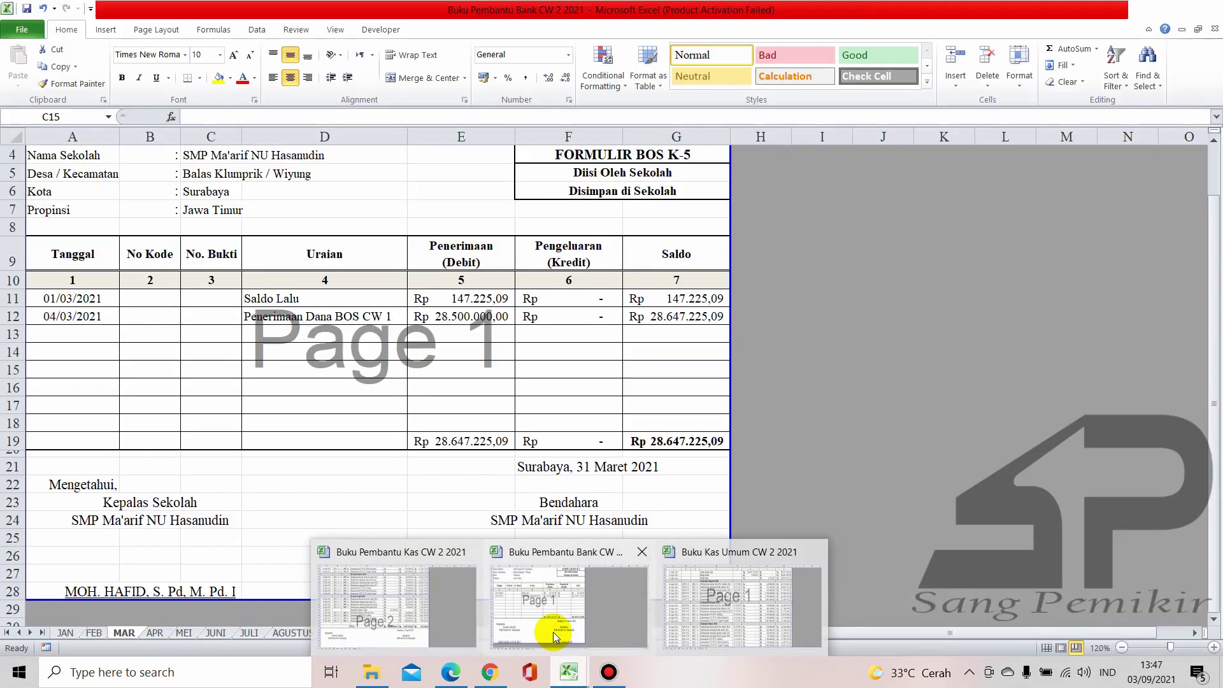
{"action": "left_click", "coordinate": [553, 632]}
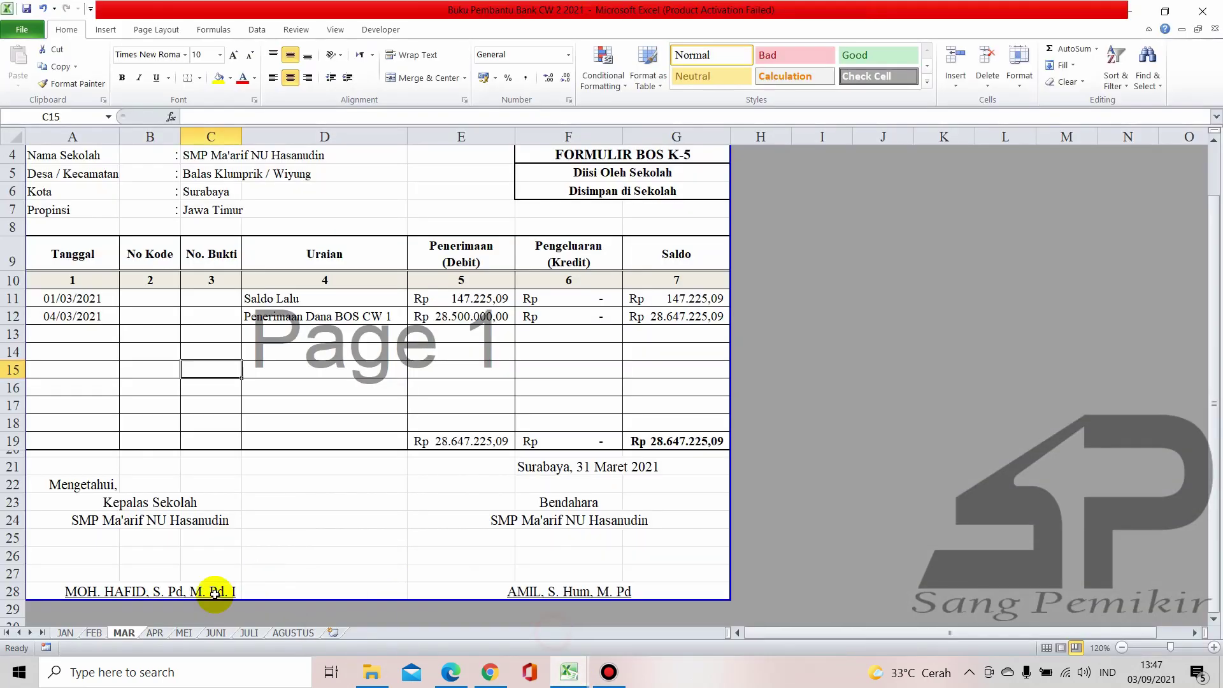
{"action": "left_click", "coordinate": [67, 633]}
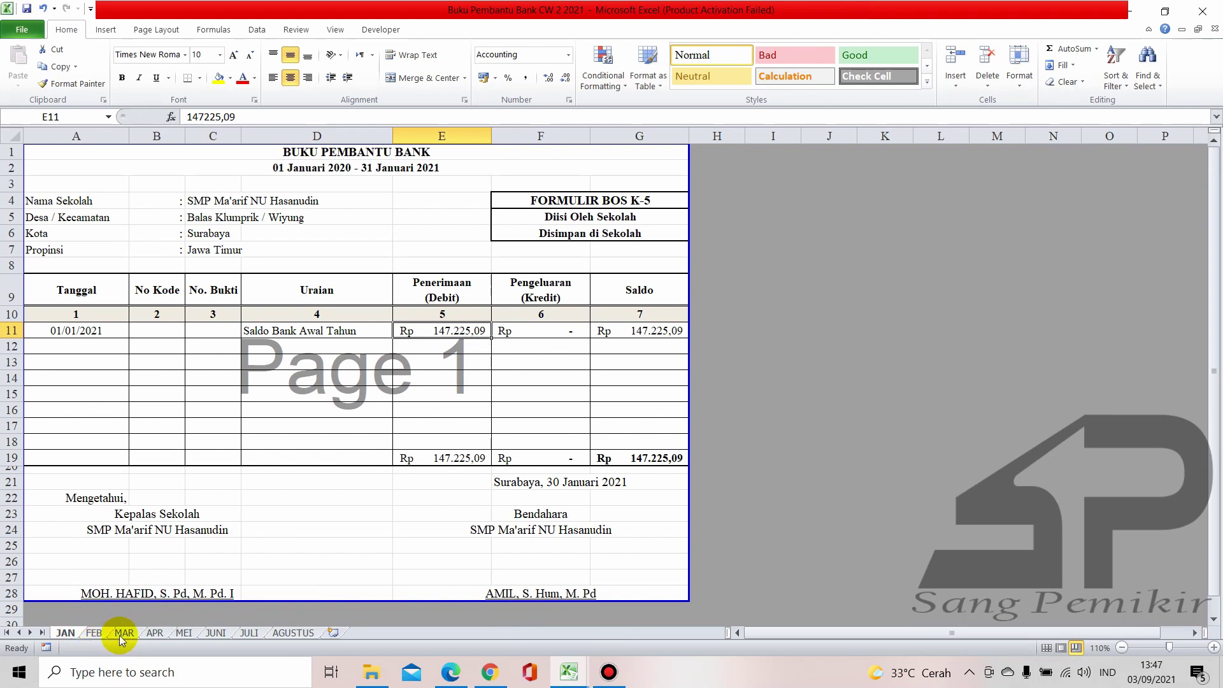
{"action": "left_click", "coordinate": [155, 633]}
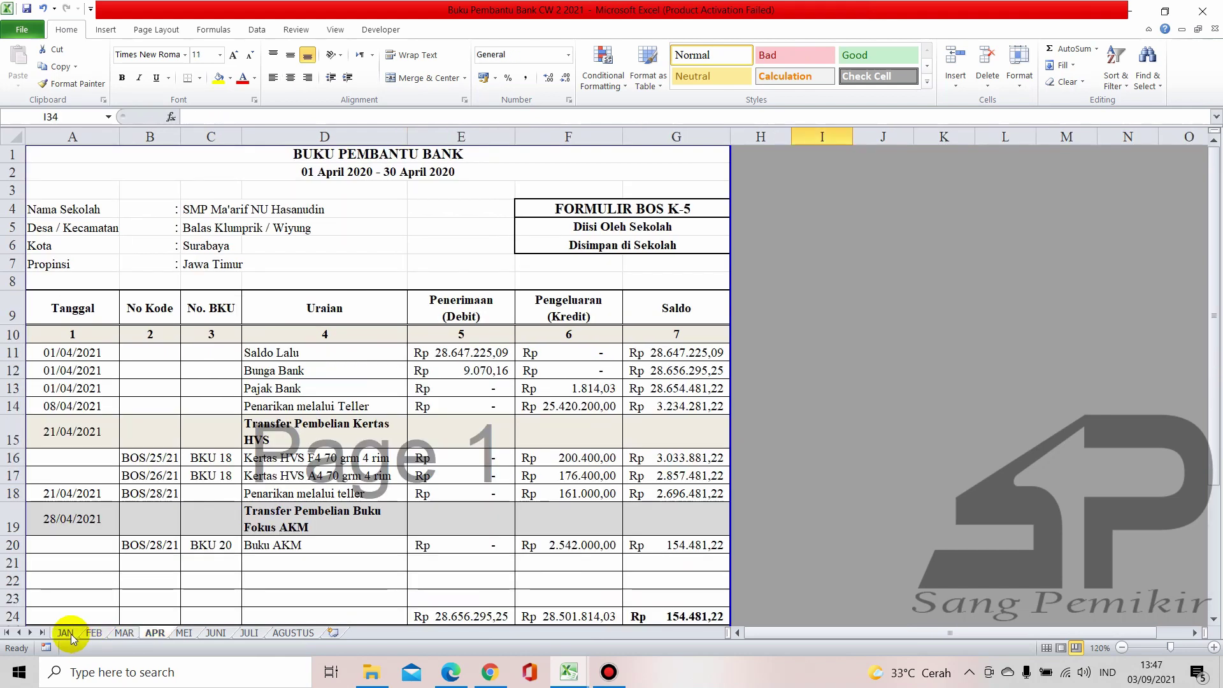
{"action": "left_click", "coordinate": [94, 634]}
{"action": "left_click", "coordinate": [155, 634]}
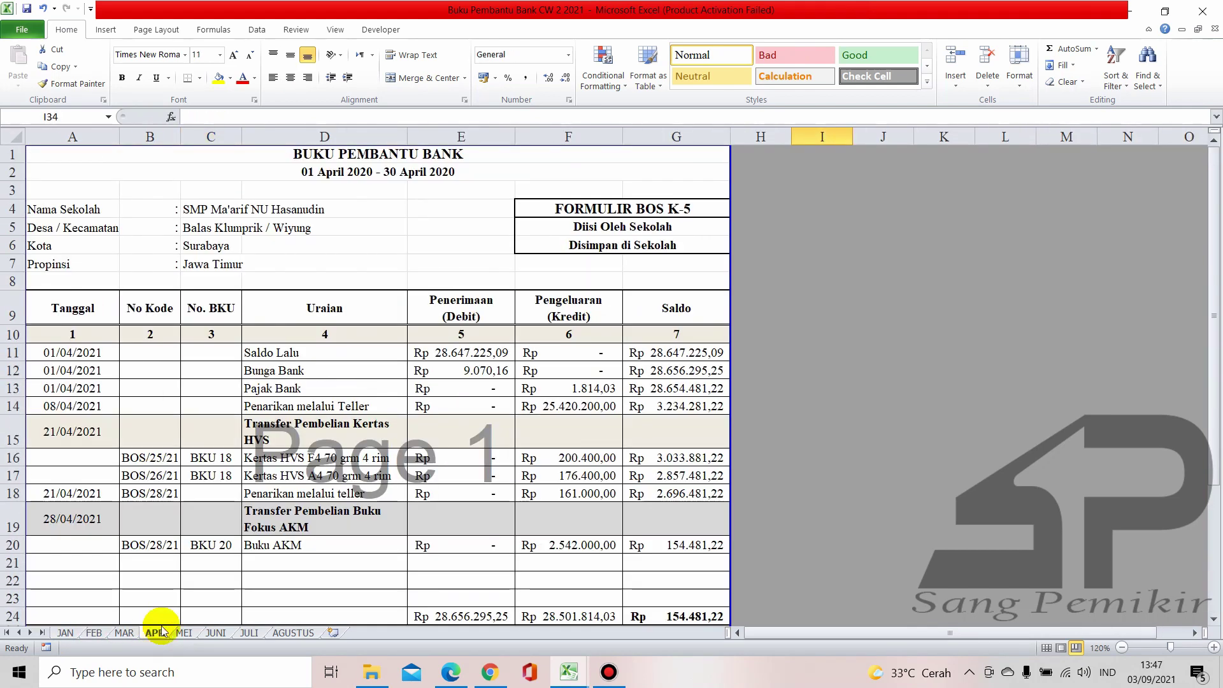
{"action": "scroll", "coordinate": [382, 439], "scroll_direction": "down", "scroll_amount": 1}
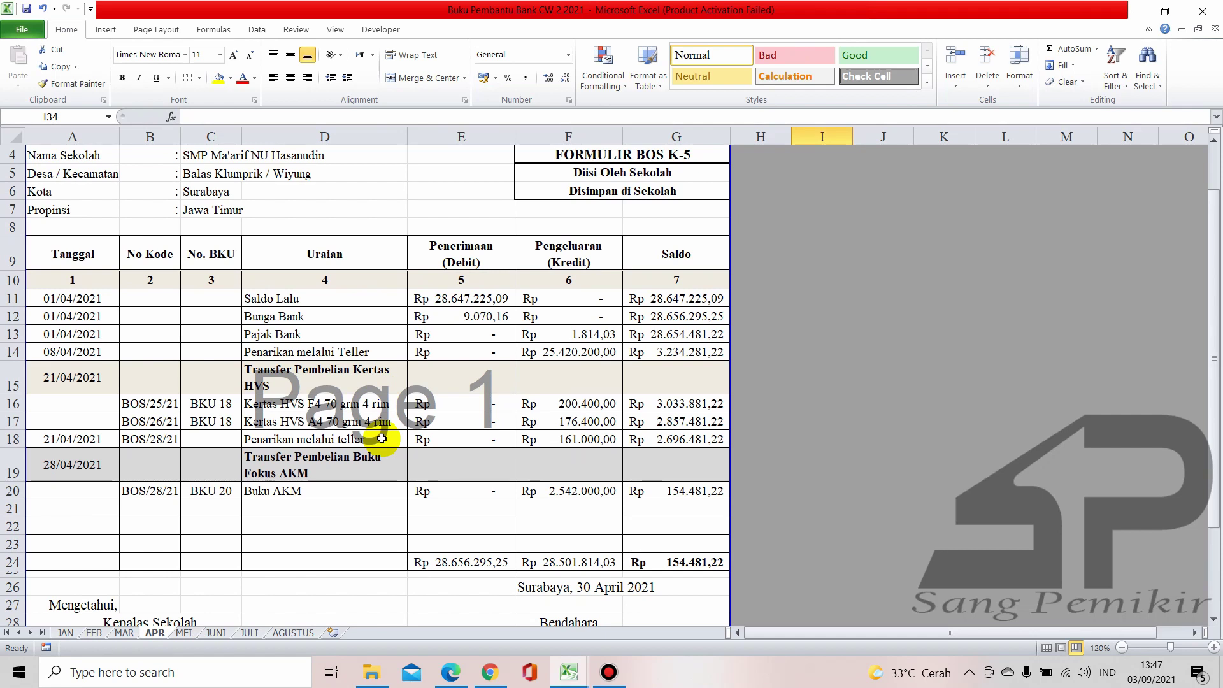
Return to SIPKS in Chrome, open the Penerimaan page and check the Tahap I receipt's status and date
{"action": "left_click", "coordinate": [489, 672]}
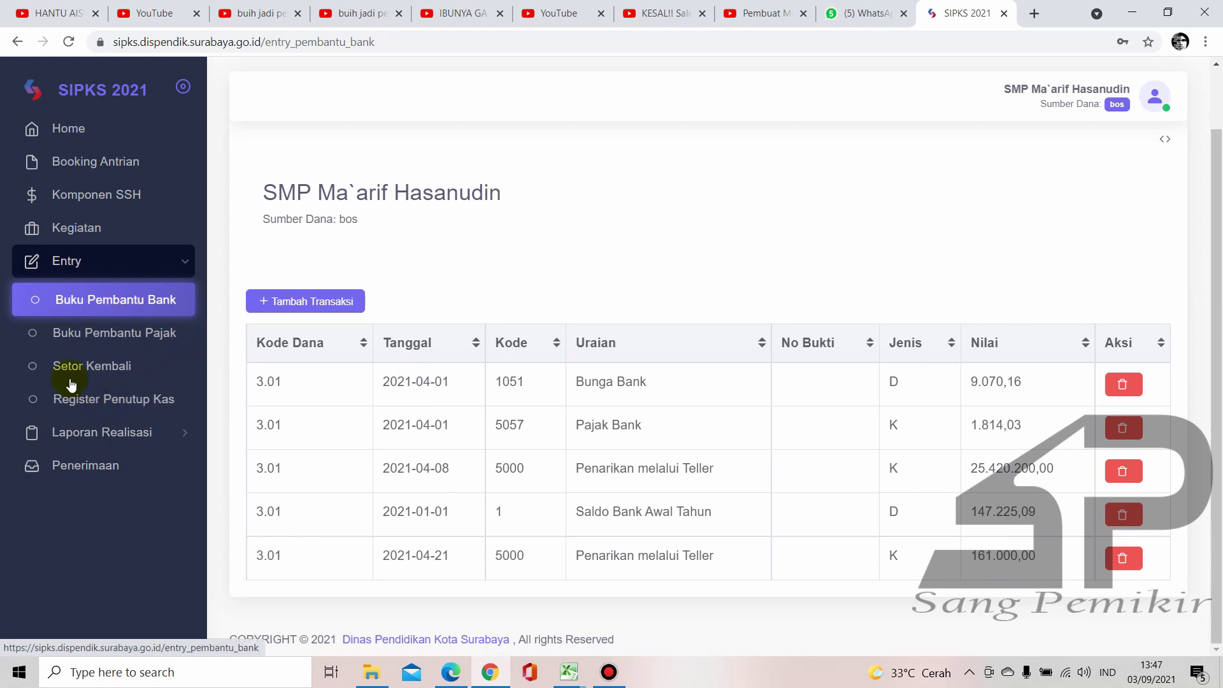
{"action": "left_click", "coordinate": [89, 462]}
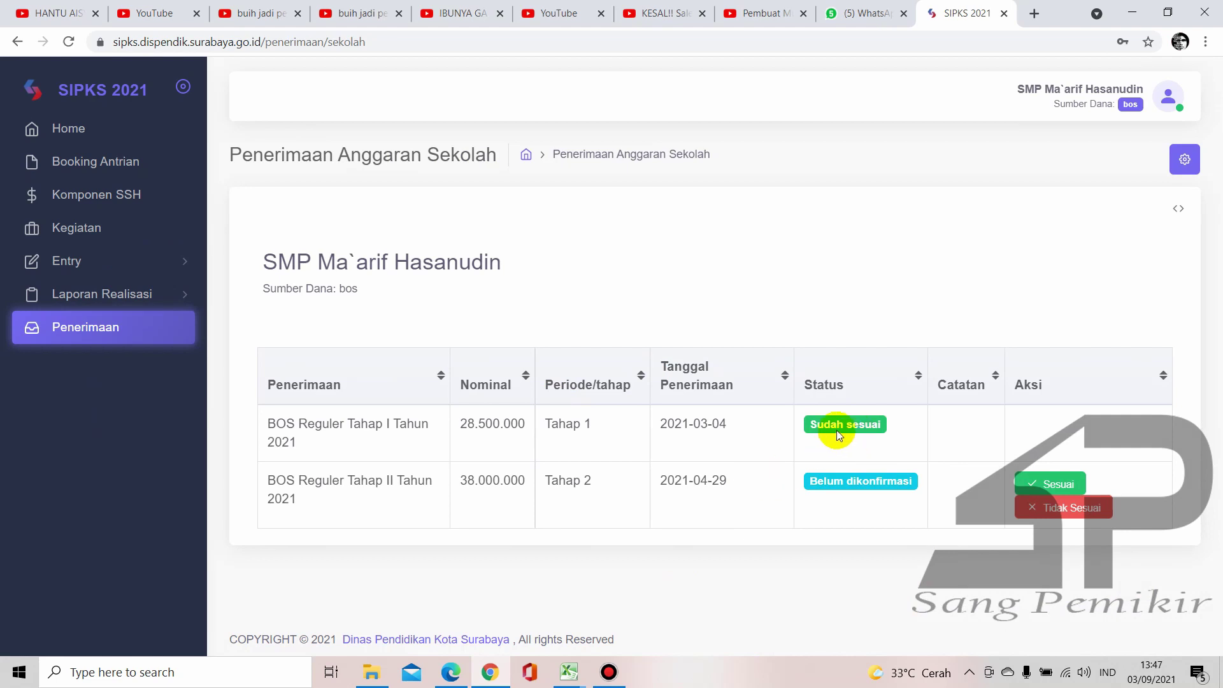
{"action": "left_click_drag", "start_coordinate": [797, 427], "coordinate": [880, 423]}
{"action": "left_click_drag", "start_coordinate": [747, 426], "coordinate": [663, 425]}
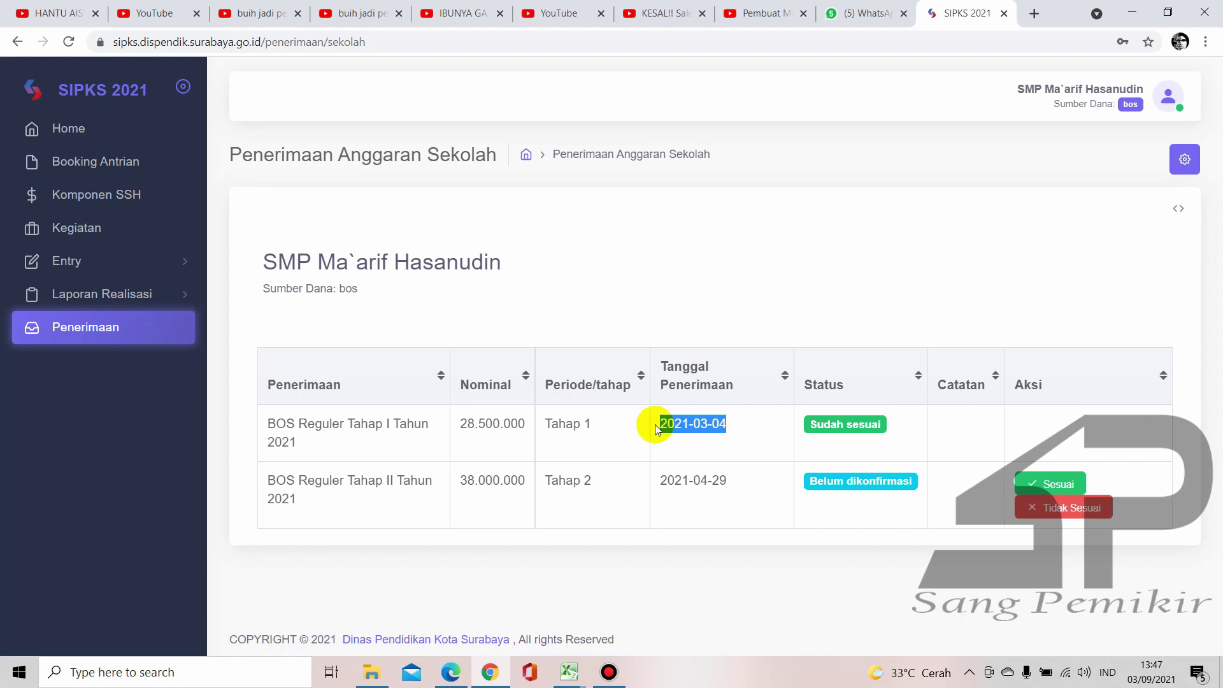
{"action": "left_click", "coordinate": [712, 432]}
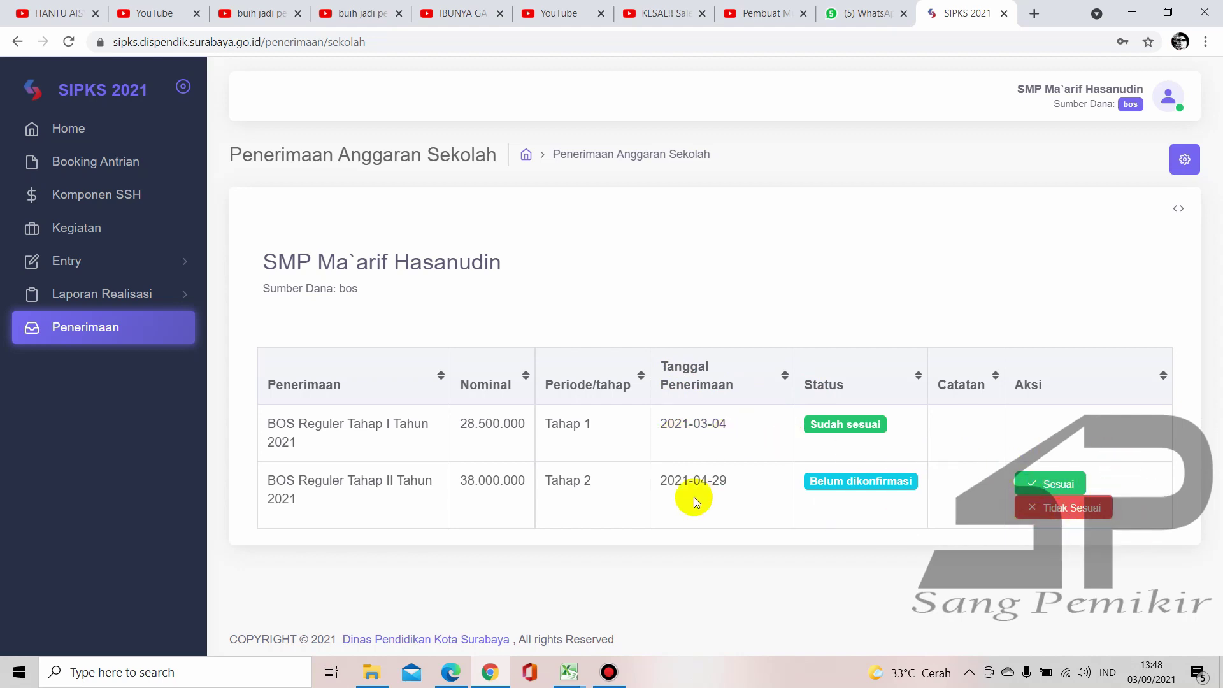
Compare the Tahap II receipt's nominal and date with the bank statement PDF in Edge, then return to SIPKS
{"action": "left_click_drag", "start_coordinate": [591, 485], "coordinate": [549, 486]}
{"action": "left_click", "coordinate": [607, 489]}
{"action": "left_click_drag", "start_coordinate": [460, 484], "coordinate": [518, 483]}
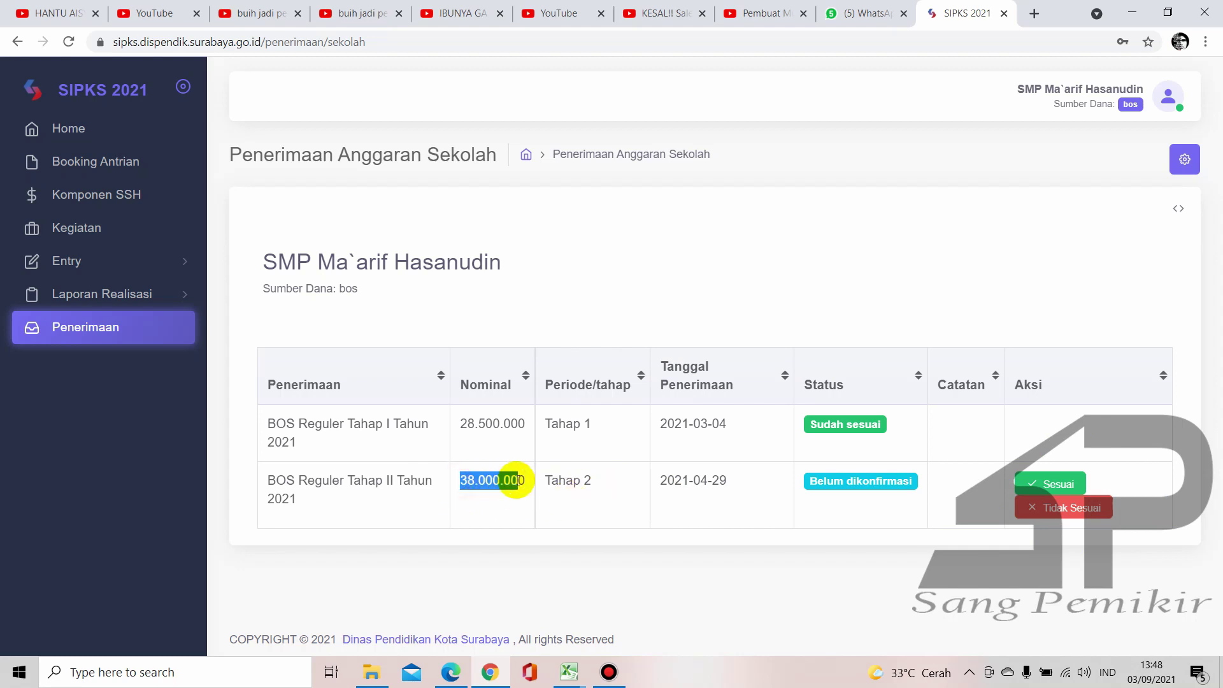
{"action": "left_click_drag", "start_coordinate": [732, 489], "coordinate": [681, 489]}
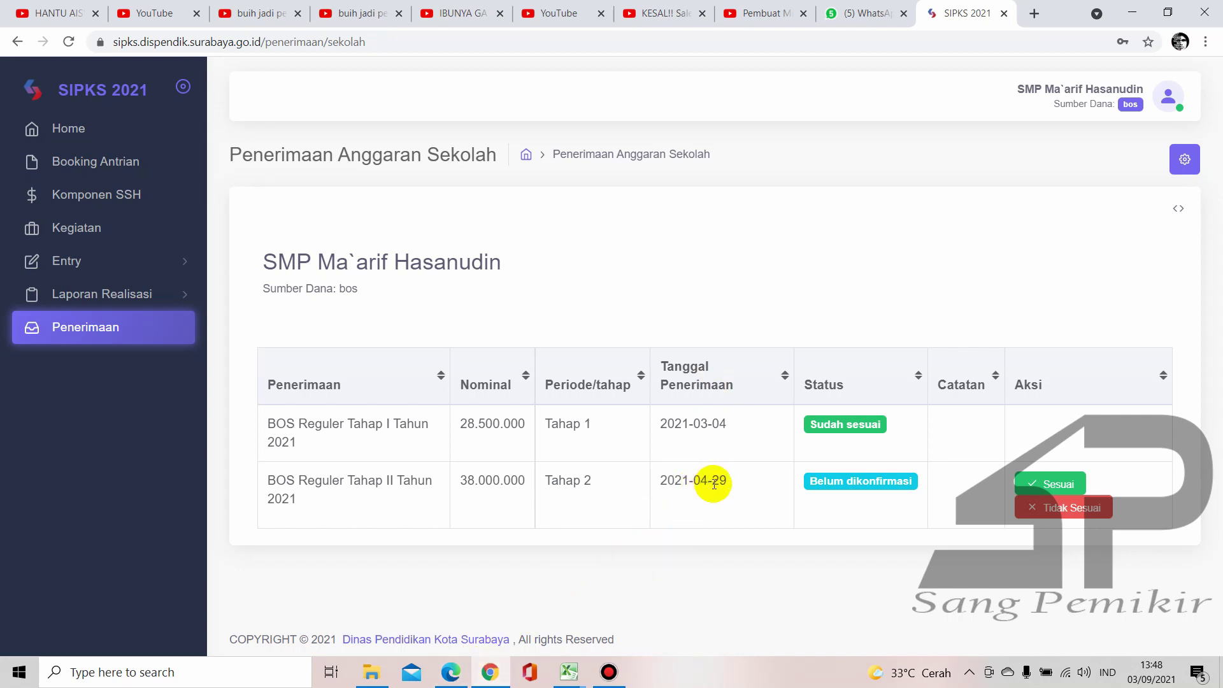
{"action": "left_click_drag", "start_coordinate": [715, 483], "coordinate": [724, 488]}
{"action": "left_click", "coordinate": [704, 493]}
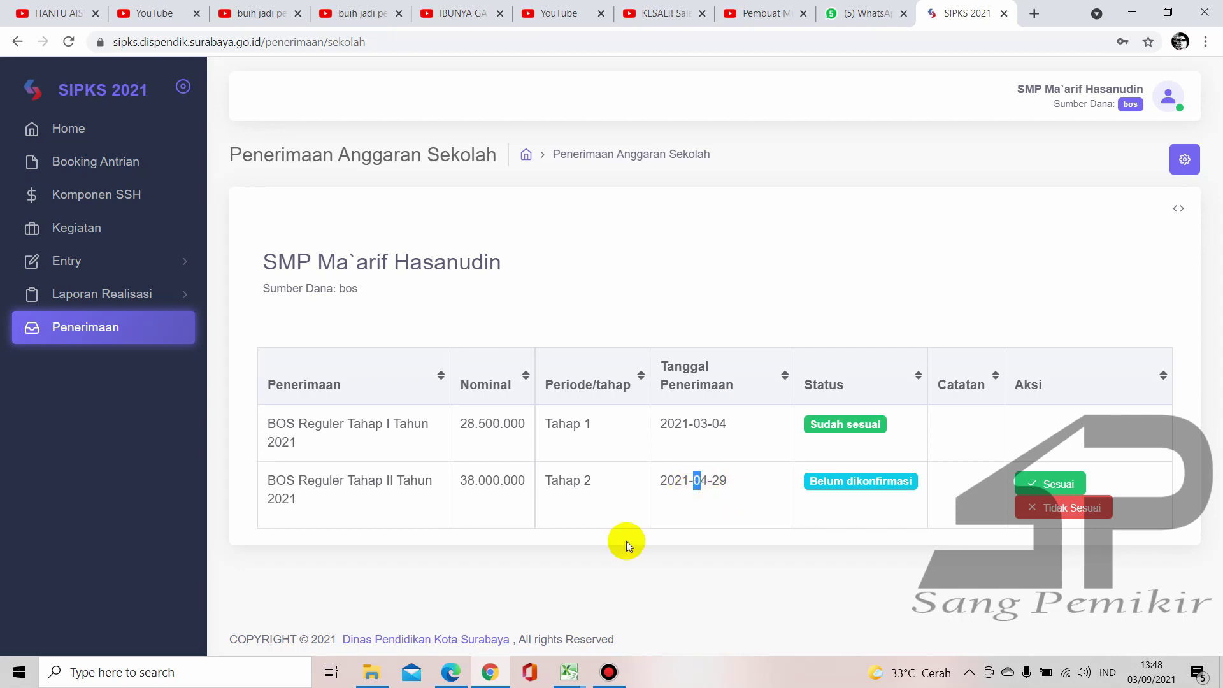
{"action": "left_click", "coordinate": [450, 671]}
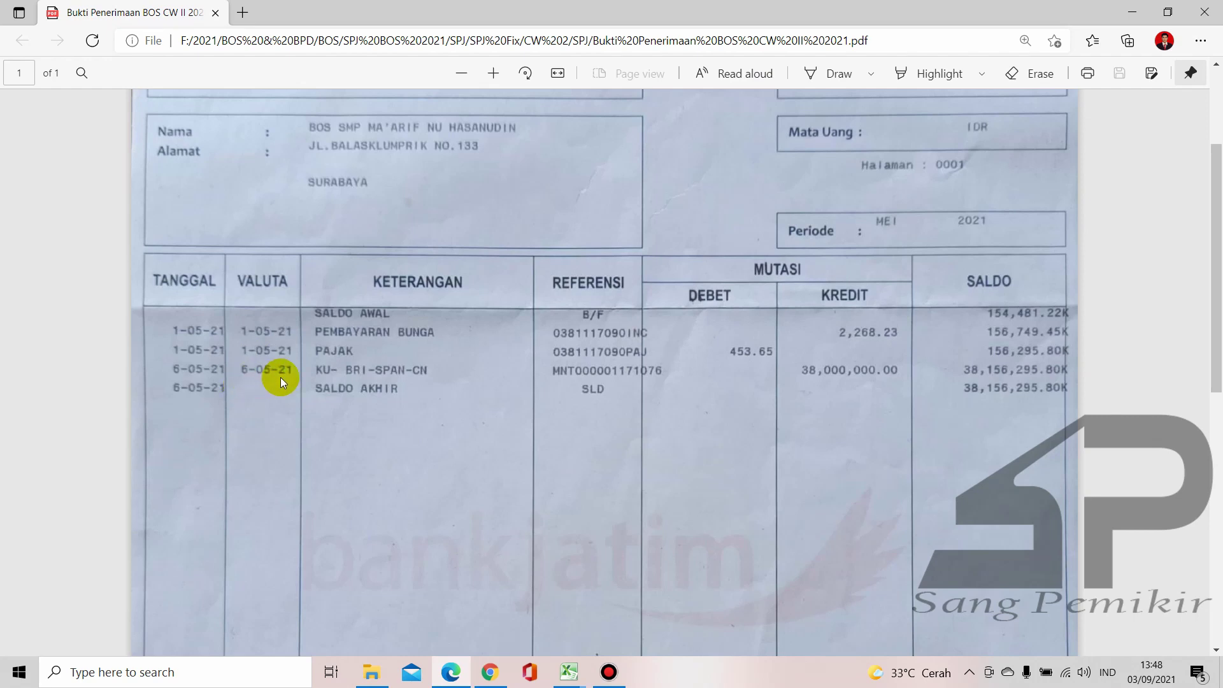
{"action": "left_click", "coordinate": [492, 671]}
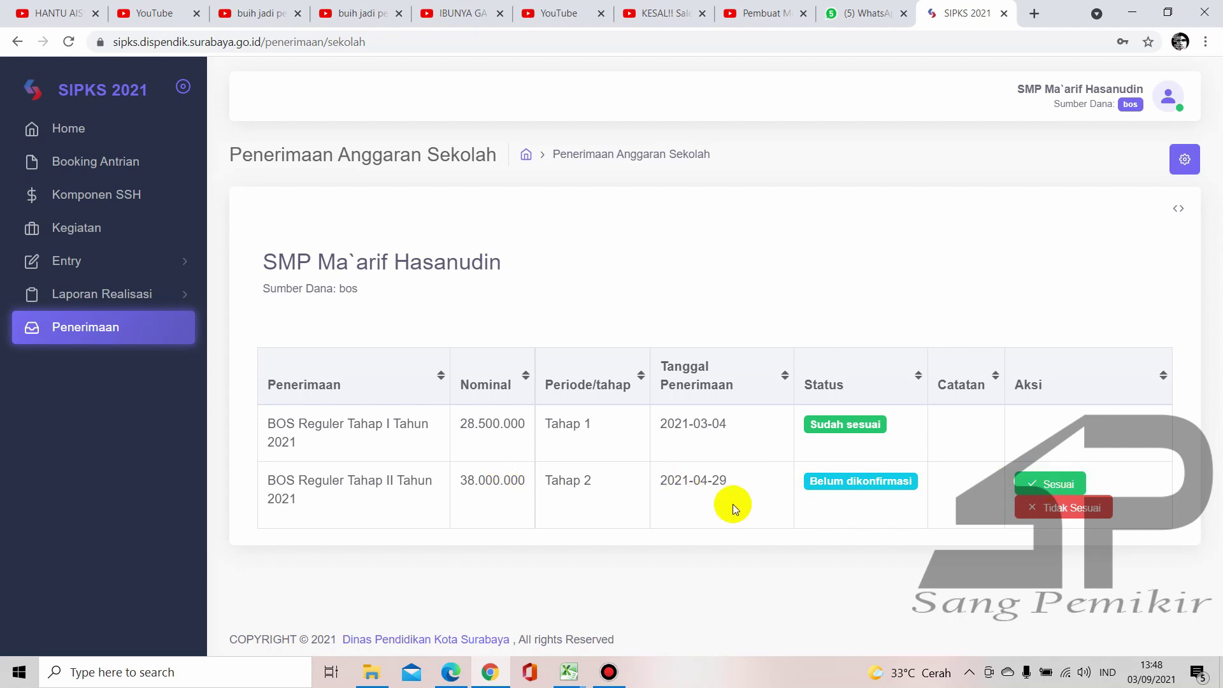
Mark the Tahap II receipt as Tidak Sesuai and set its Tanggal Penerimaan to May 6, 2021 in the adjustment form
{"action": "left_click", "coordinate": [1048, 510]}
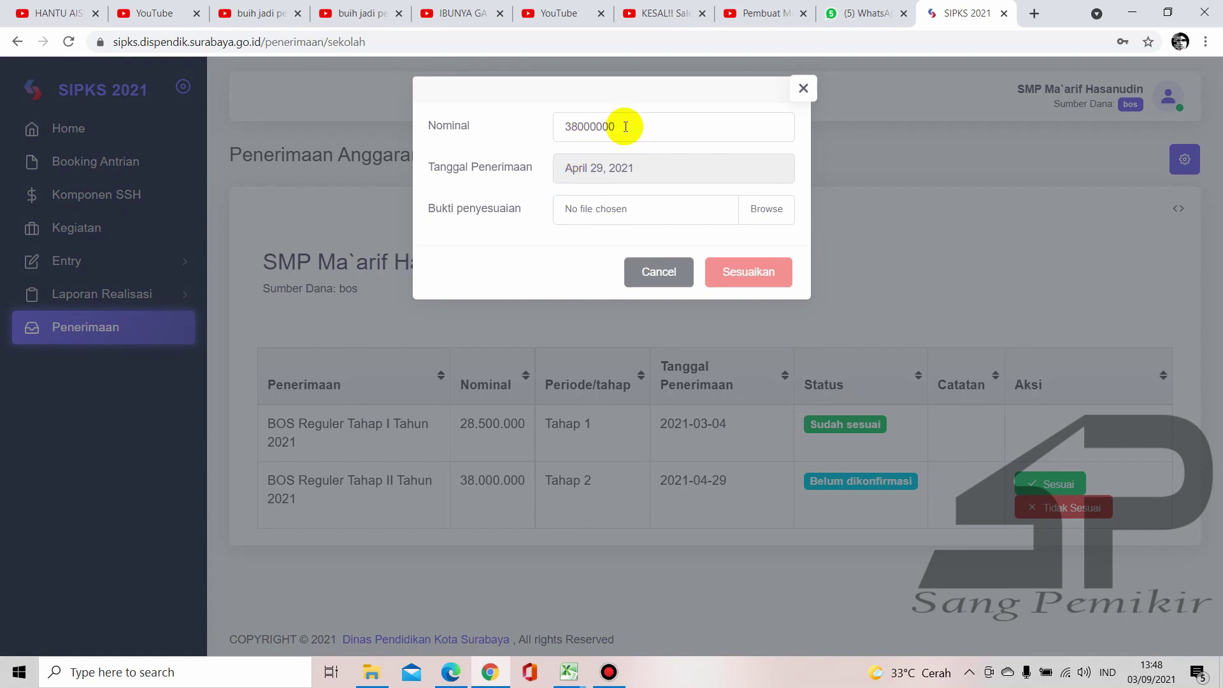
{"action": "left_click", "coordinate": [634, 160]}
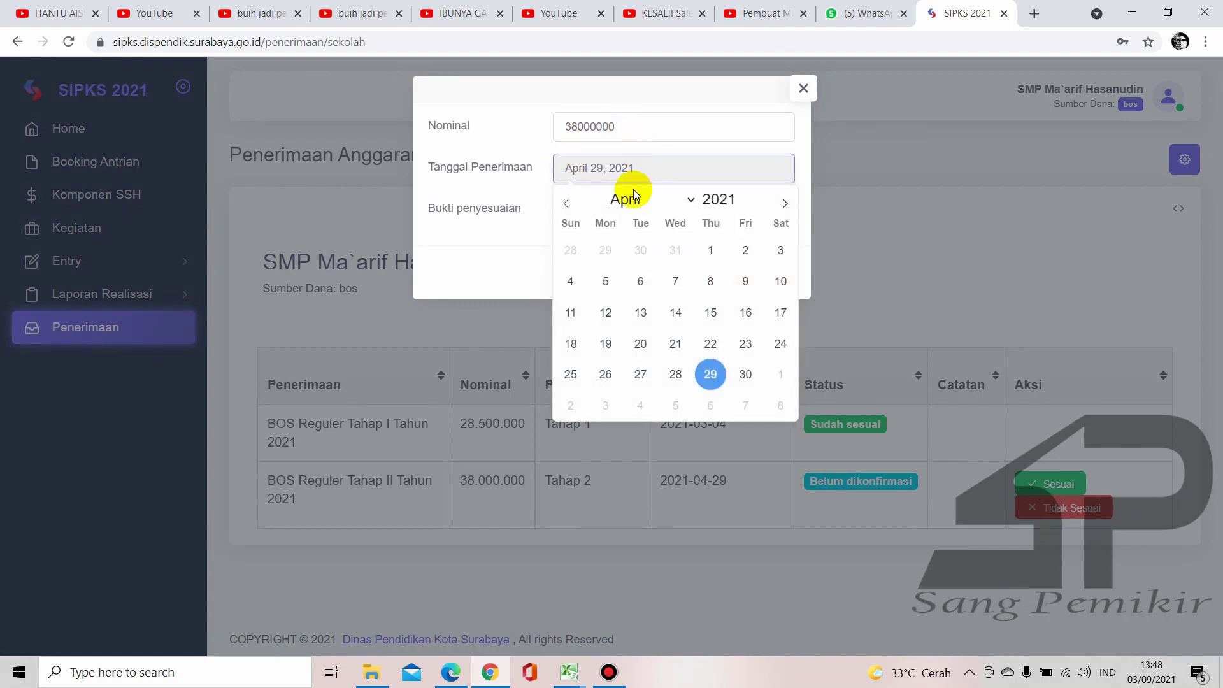
{"action": "left_click", "coordinate": [663, 202]}
{"action": "left_click", "coordinate": [648, 293]}
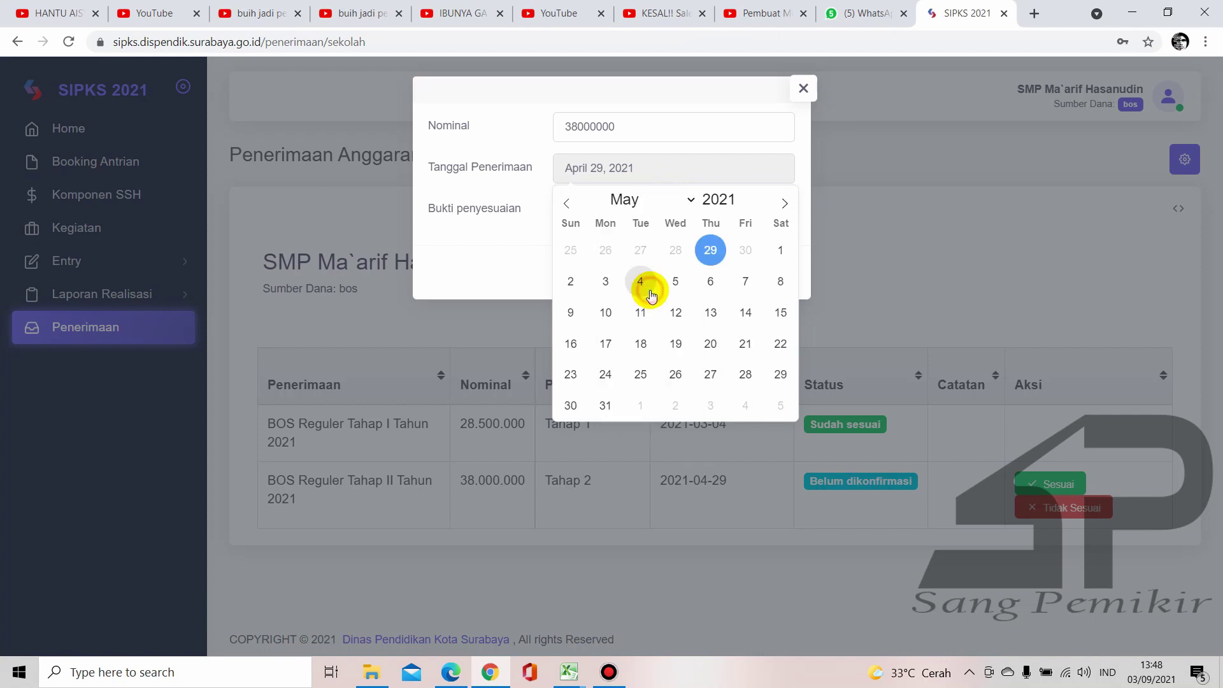
{"action": "left_click", "coordinate": [710, 284]}
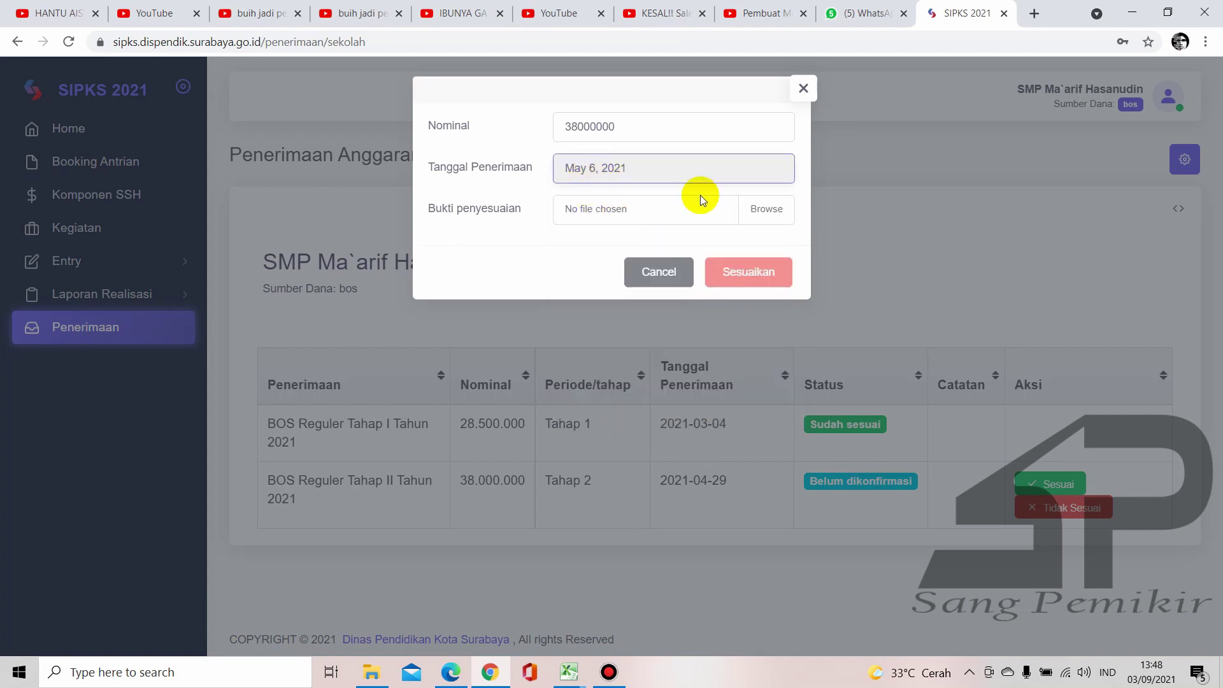
For Bukti penyesuaian, browse drive F: to 2021, BOS & BPD, BOS, SPJ BOS 2021, SPJ, SPJ Fix, CW 2, SPJ
{"action": "left_click", "coordinate": [754, 207]}
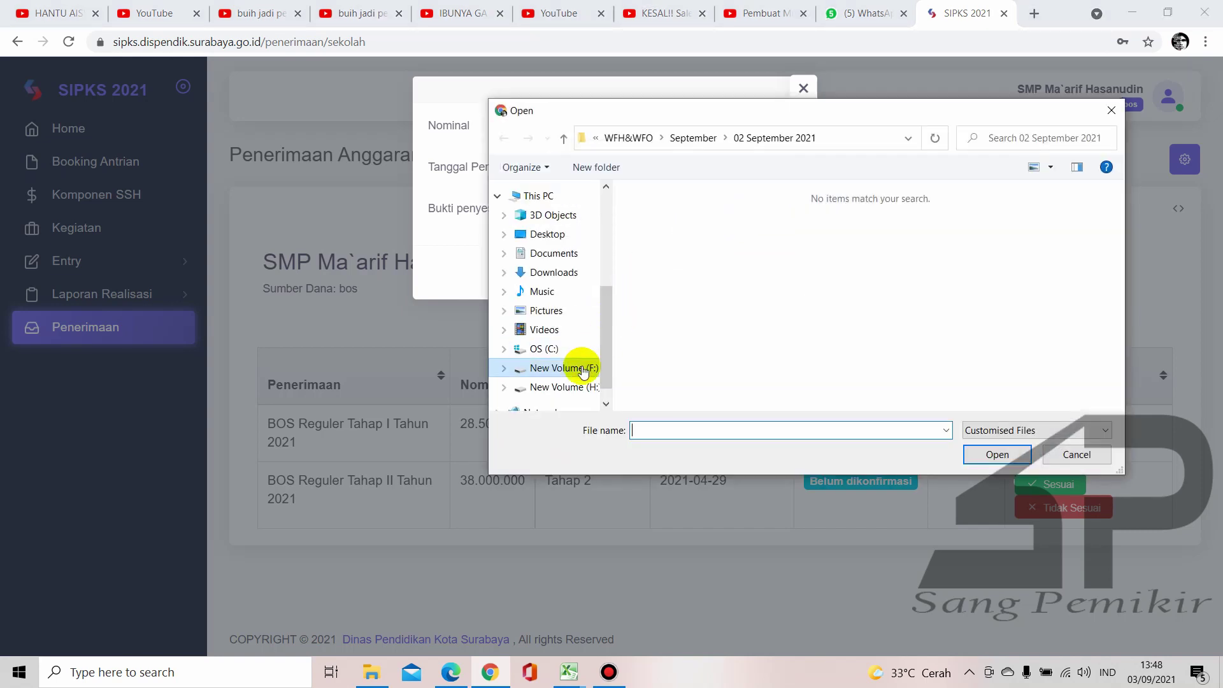
{"action": "left_click", "coordinate": [581, 369]}
{"action": "double_click", "coordinate": [862, 236]}
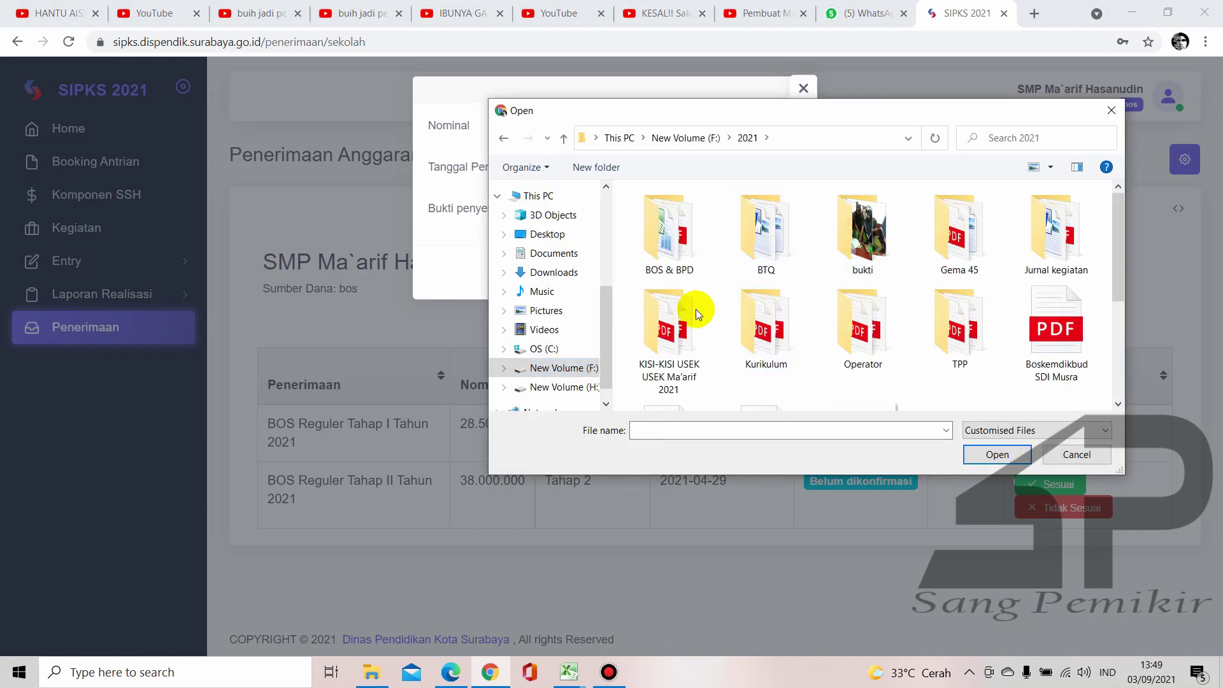
{"action": "double_click", "coordinate": [679, 245]}
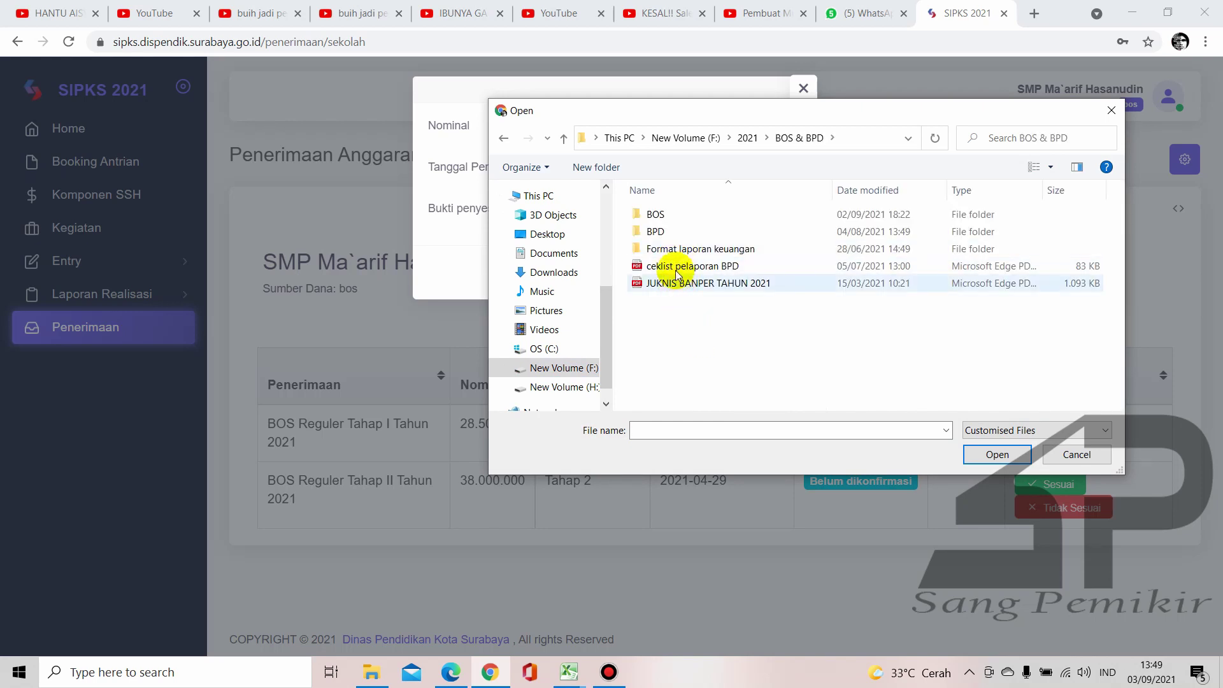
{"action": "double_click", "coordinate": [662, 215]}
{"action": "left_click", "coordinate": [670, 221]}
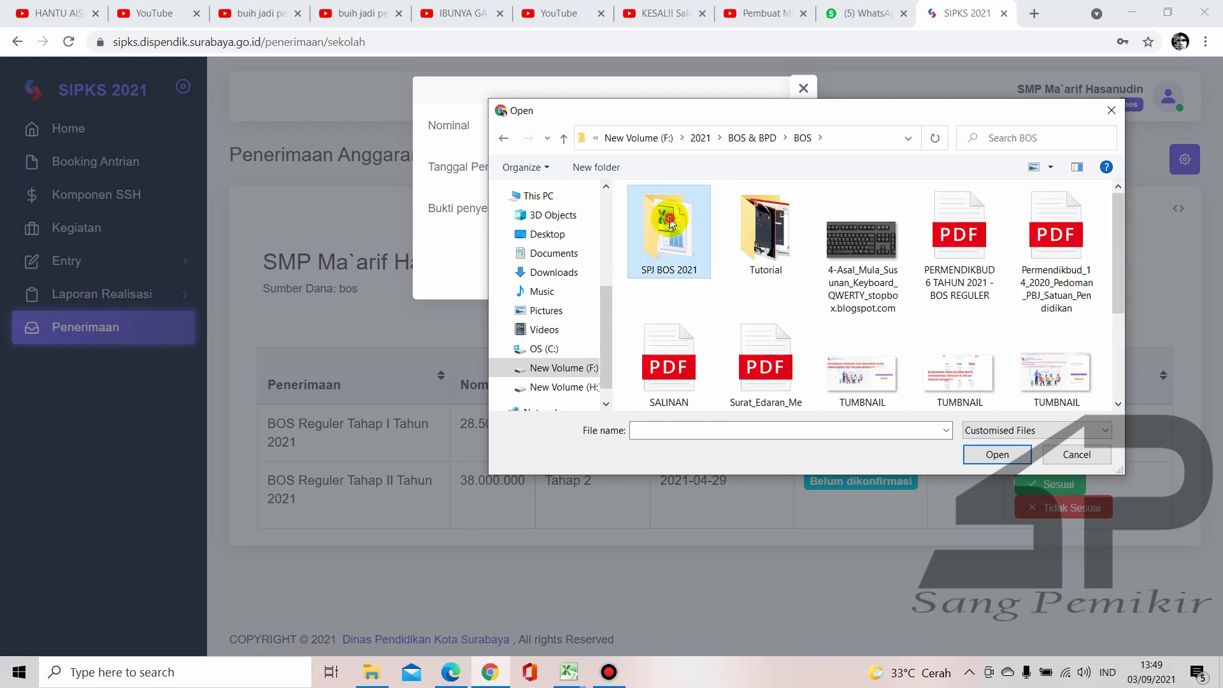
{"action": "double_click", "coordinate": [671, 221]}
{"action": "double_click", "coordinate": [666, 214]}
{"action": "double_click", "coordinate": [666, 214]}
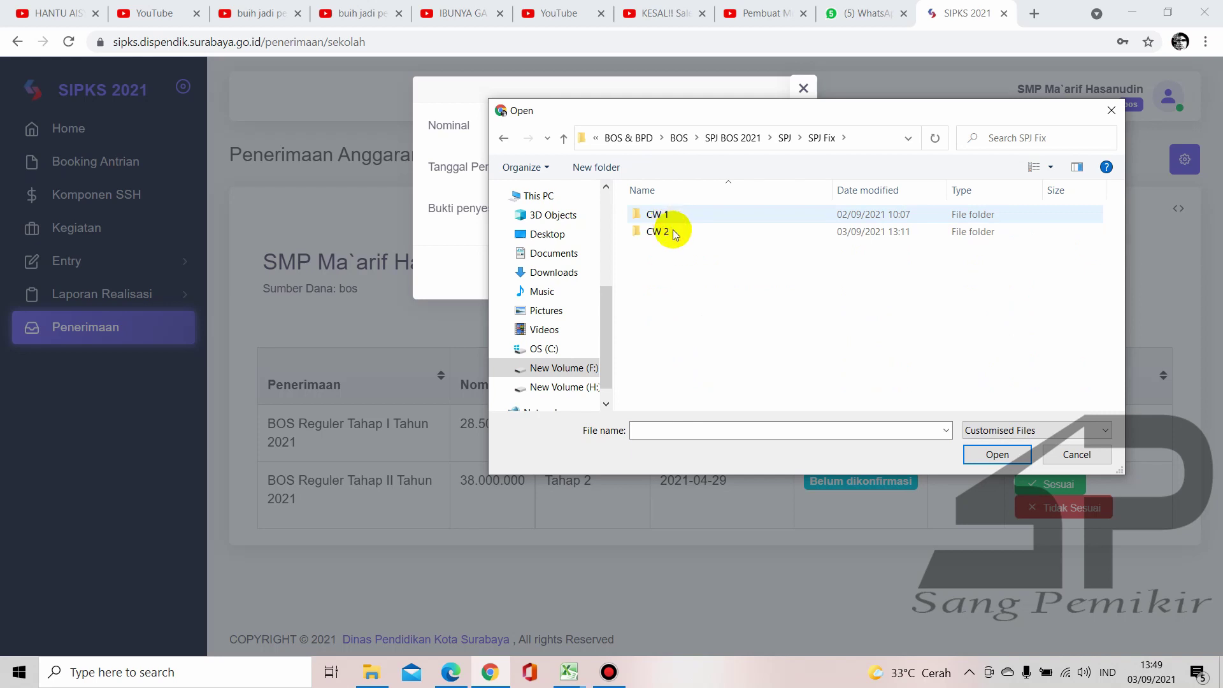
{"action": "double_click", "coordinate": [674, 233]}
{"action": "double_click", "coordinate": [667, 215]}
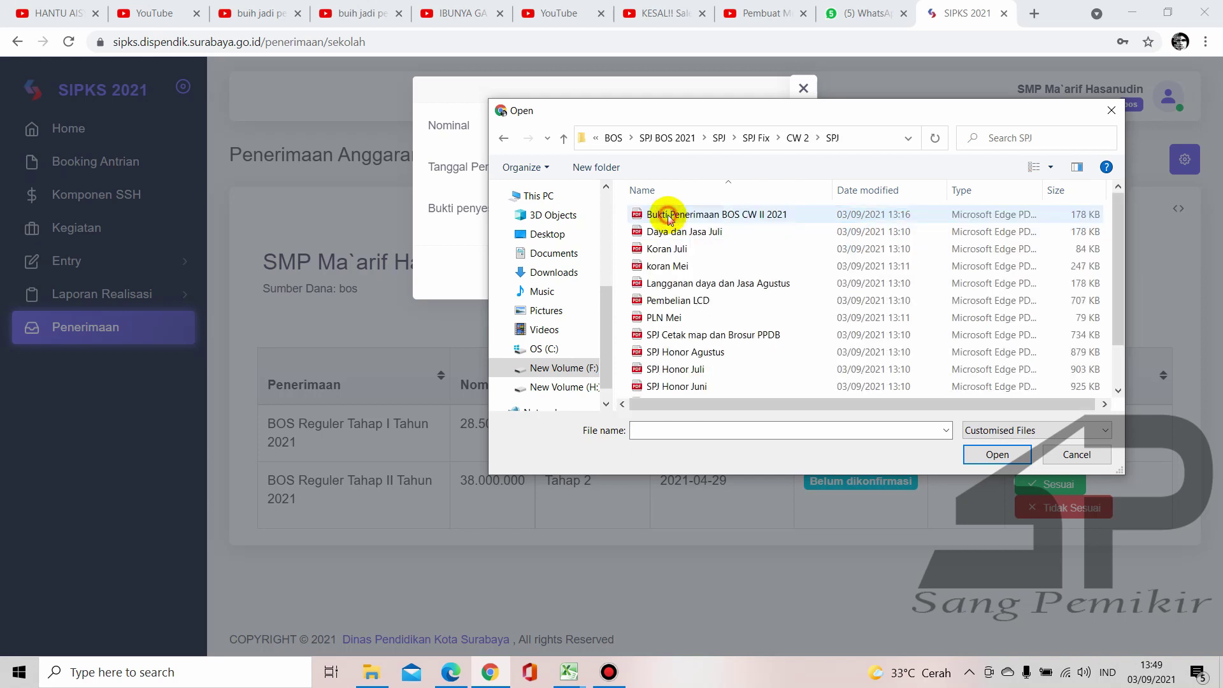
Attach the Bukti Penerimaan BOS CW II 2021 PDF as proof and submit the Tahap II adjustment
{"action": "left_click", "coordinate": [669, 216]}
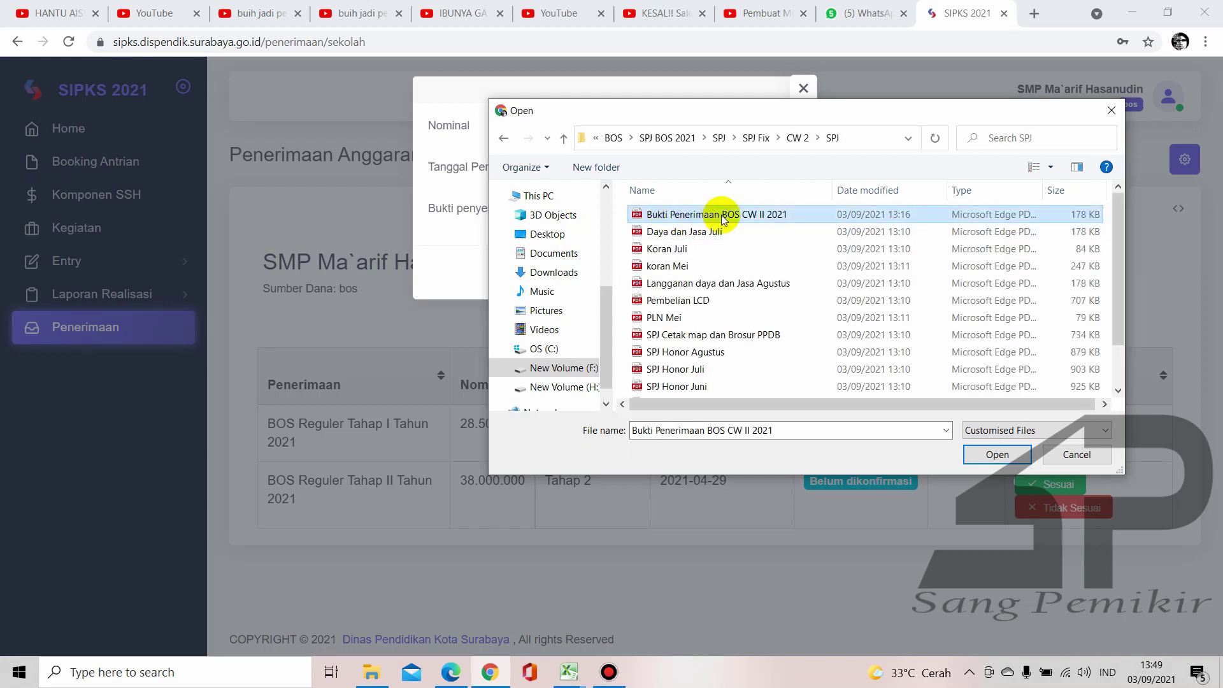
{"action": "left_click", "coordinate": [995, 448]}
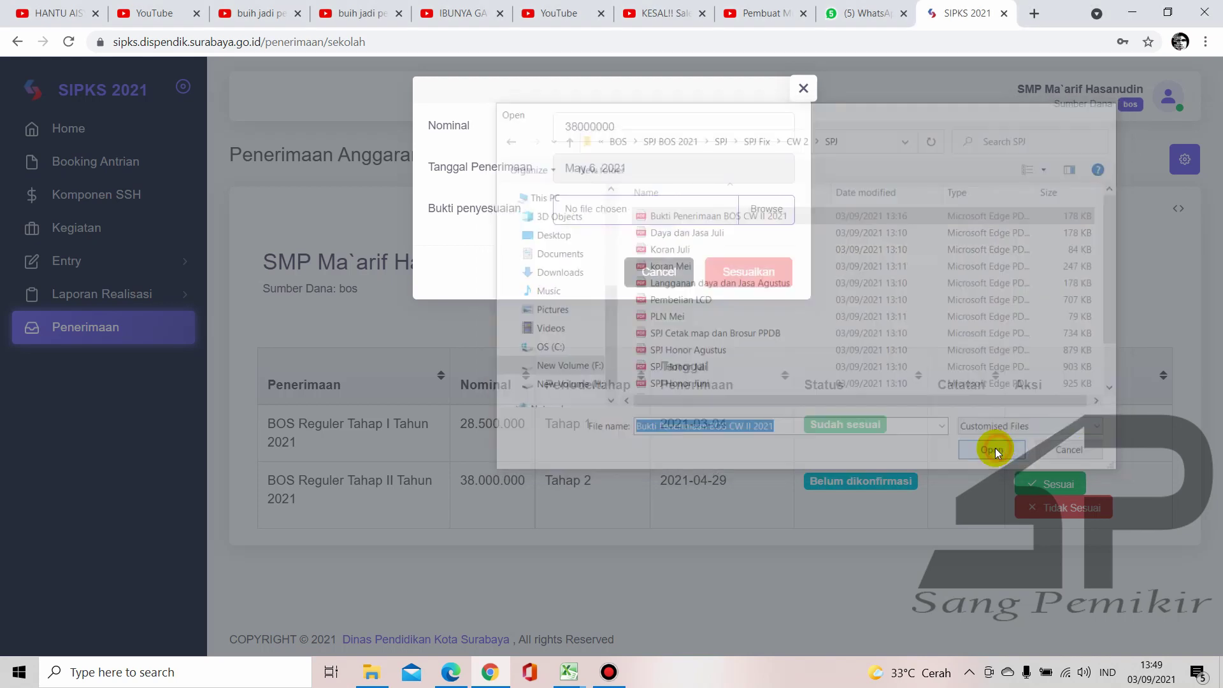
{"action": "left_click", "coordinate": [762, 276]}
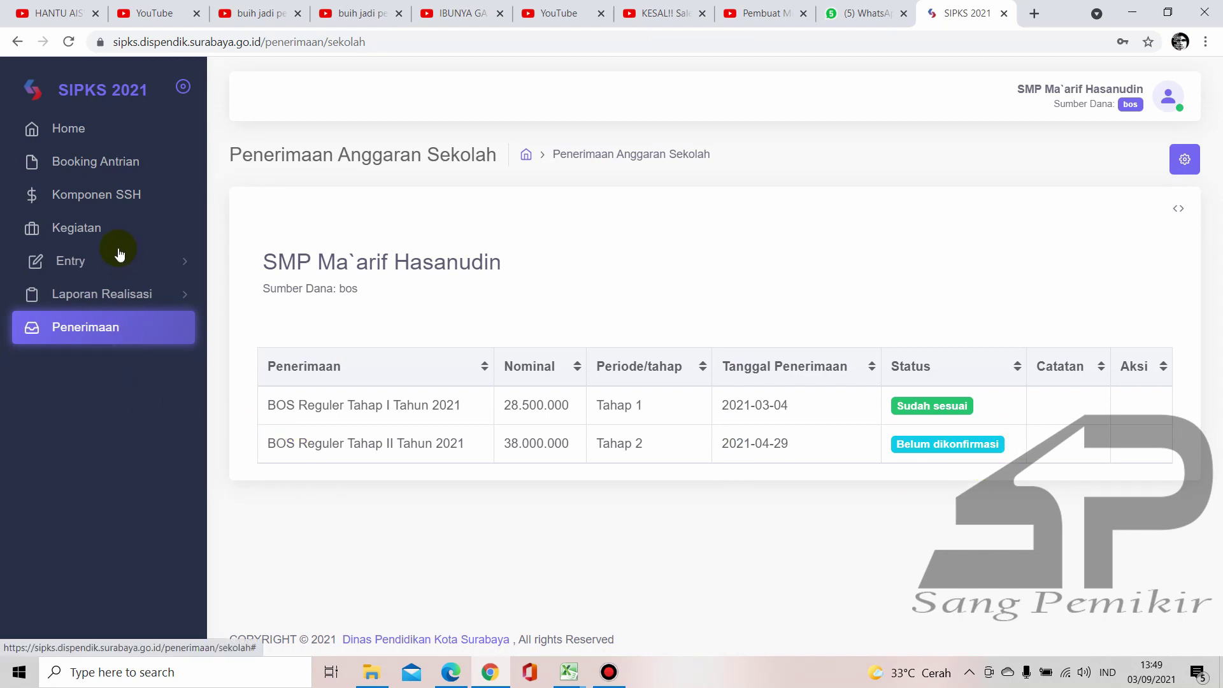
Expand Laporan Realisasi and review the Tahap I receipt's nominal, period, date and status on the Penerimaan page
{"action": "left_click", "coordinate": [144, 294]}
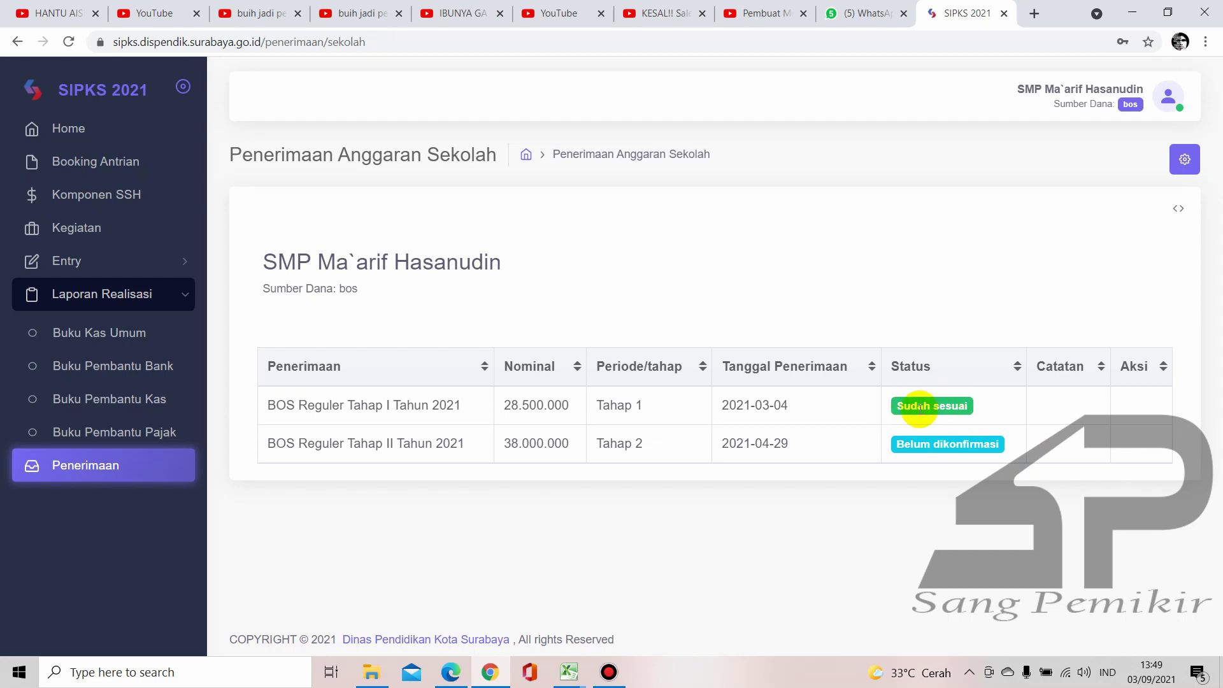
{"action": "left_click_drag", "start_coordinate": [966, 409], "coordinate": [911, 405]}
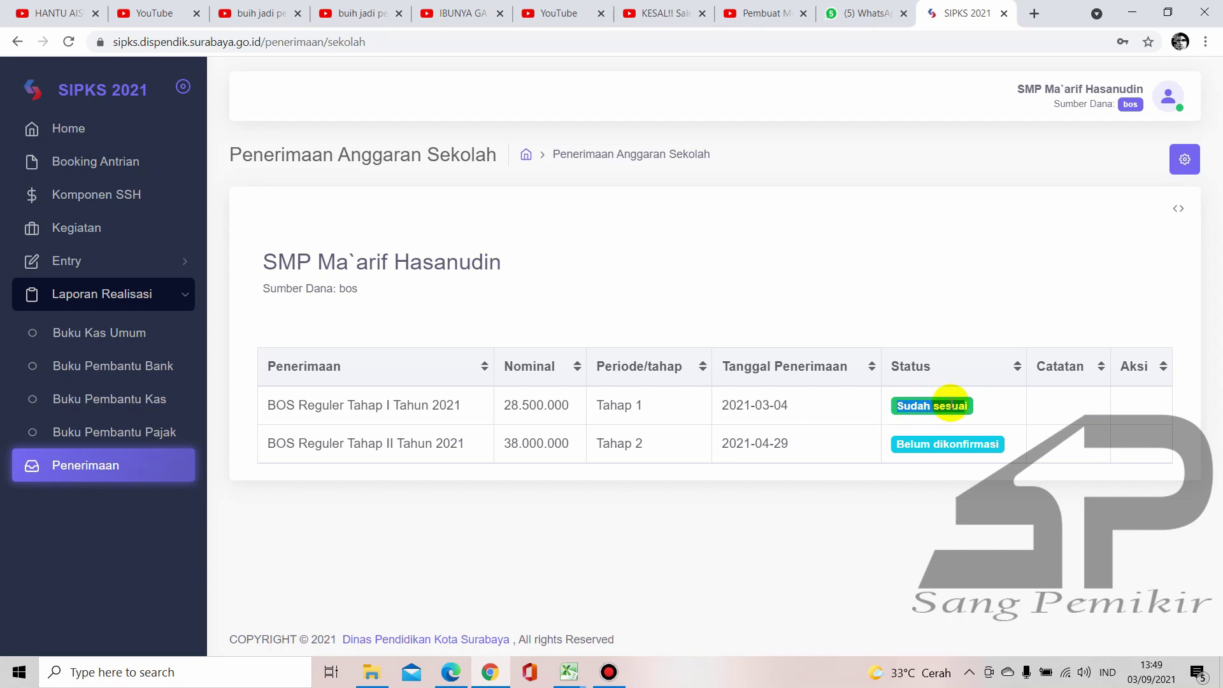
{"action": "left_click", "coordinate": [951, 403]}
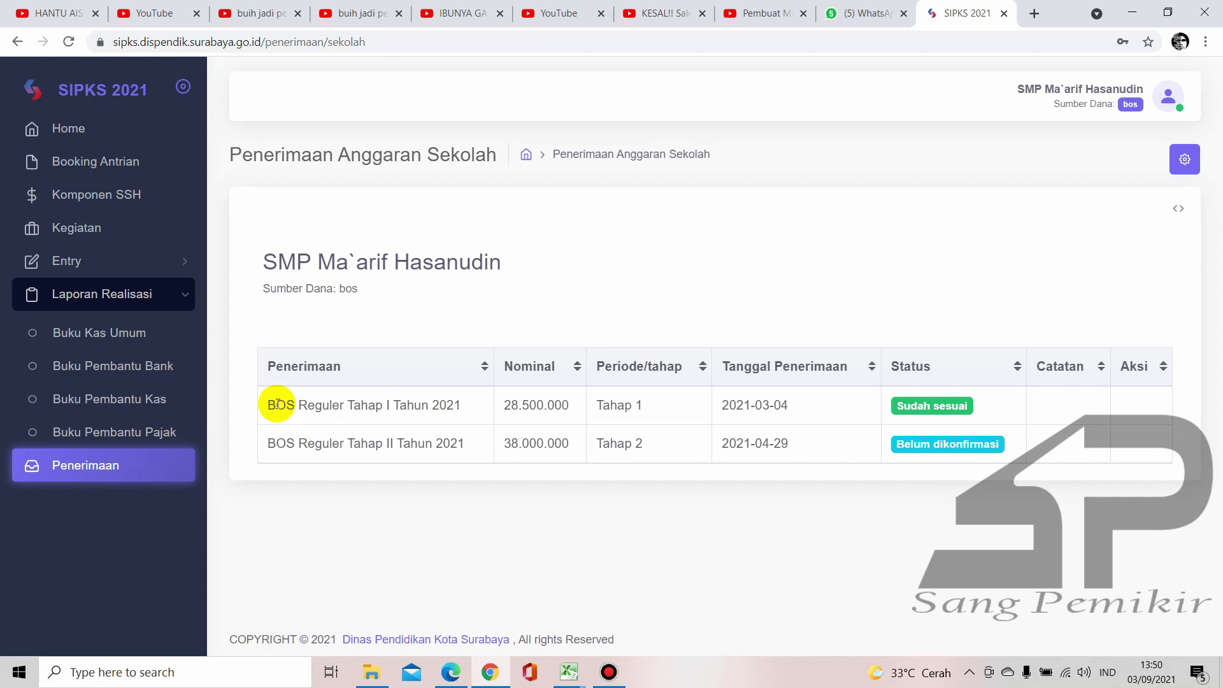
{"action": "left_click_drag", "start_coordinate": [278, 404], "coordinate": [767, 409]}
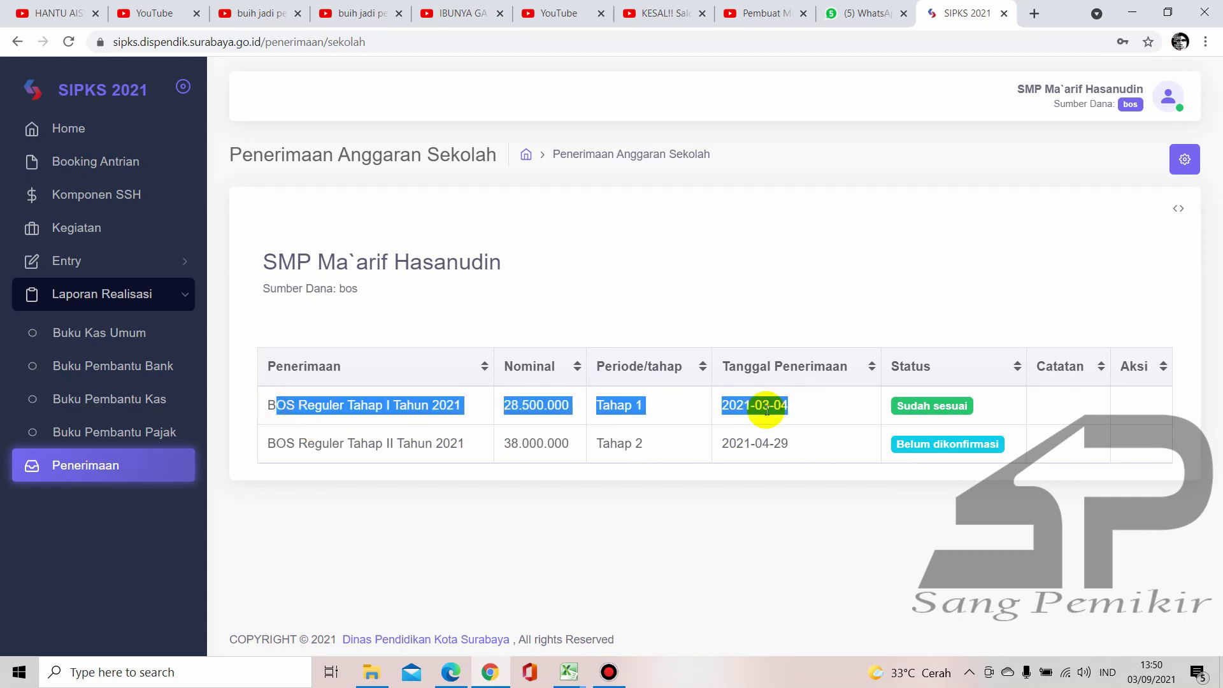
{"action": "left_click", "coordinate": [631, 406]}
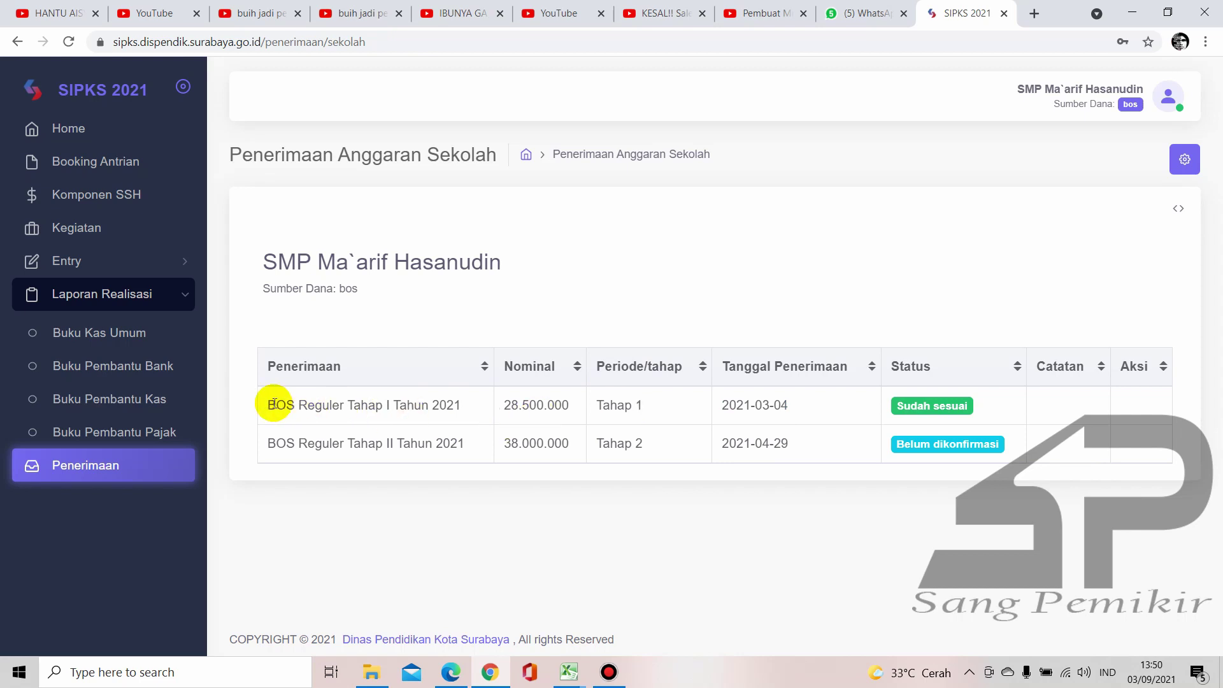
{"action": "left_click_drag", "start_coordinate": [274, 404], "coordinate": [376, 405]}
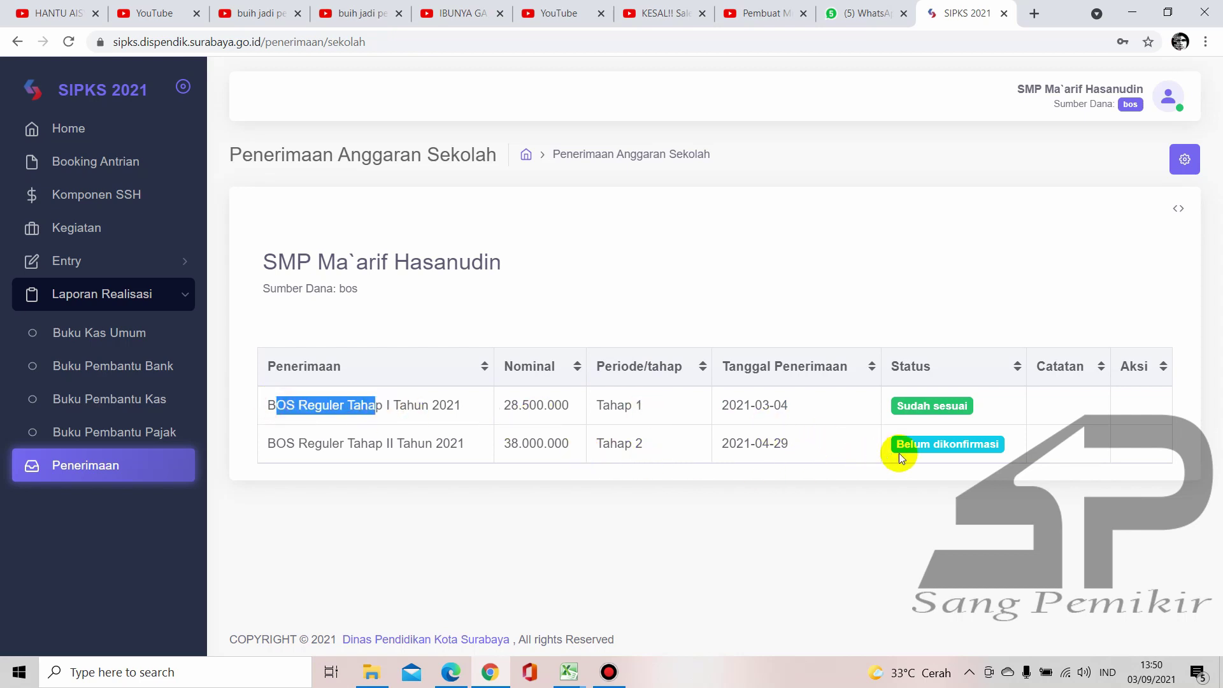
{"action": "left_click", "coordinate": [500, 498]}
{"action": "left_click_drag", "start_coordinate": [266, 404], "coordinate": [818, 406]}
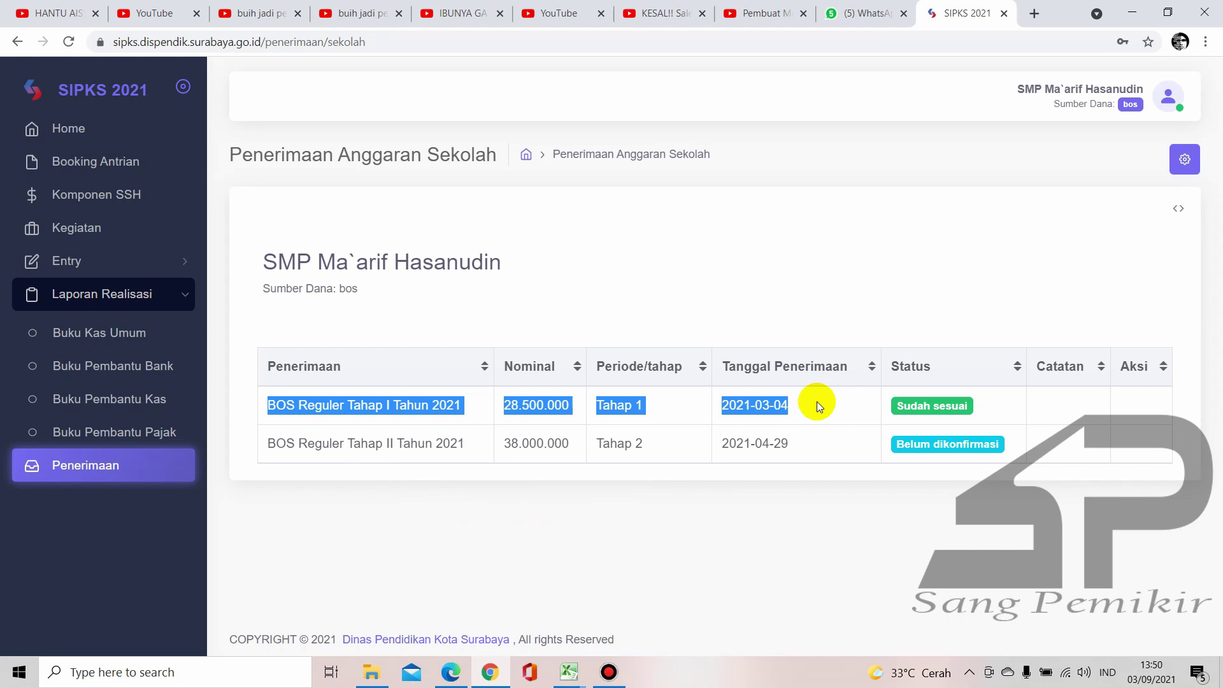
{"action": "left_click", "coordinate": [817, 401]}
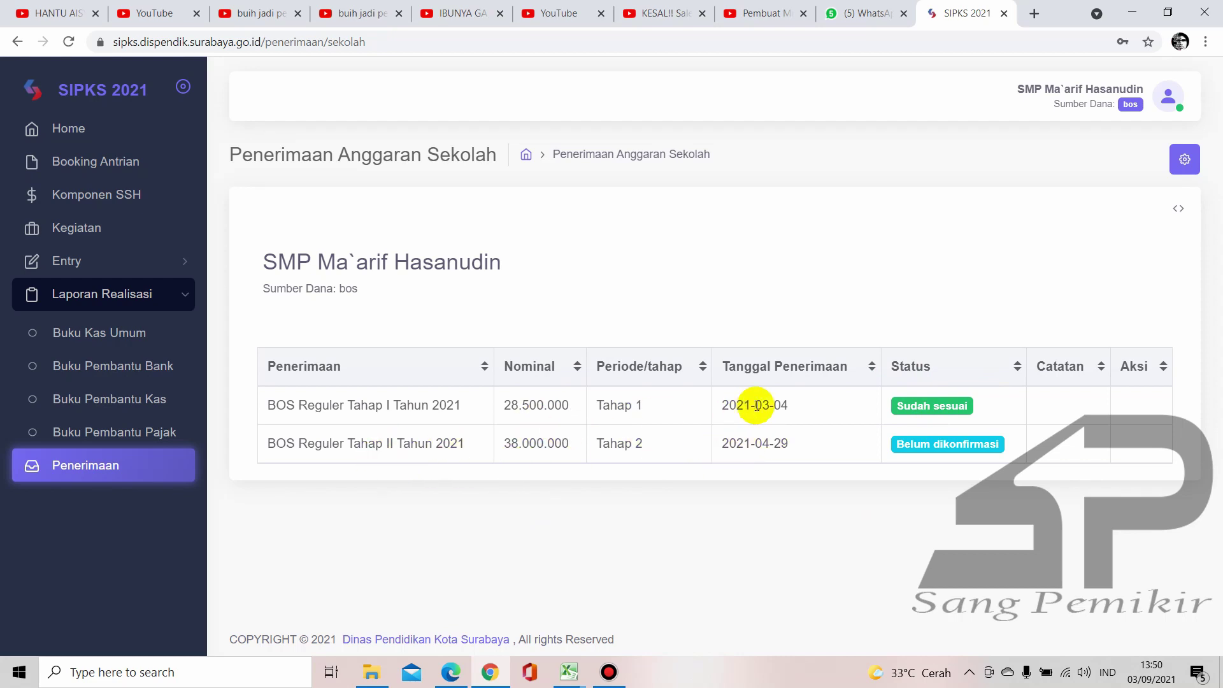
Compare the Tahap I and Tahap II receipt dates, then check the bank statement PDF in Edge and close it
{"action": "left_click_drag", "start_coordinate": [790, 411], "coordinate": [729, 407]}
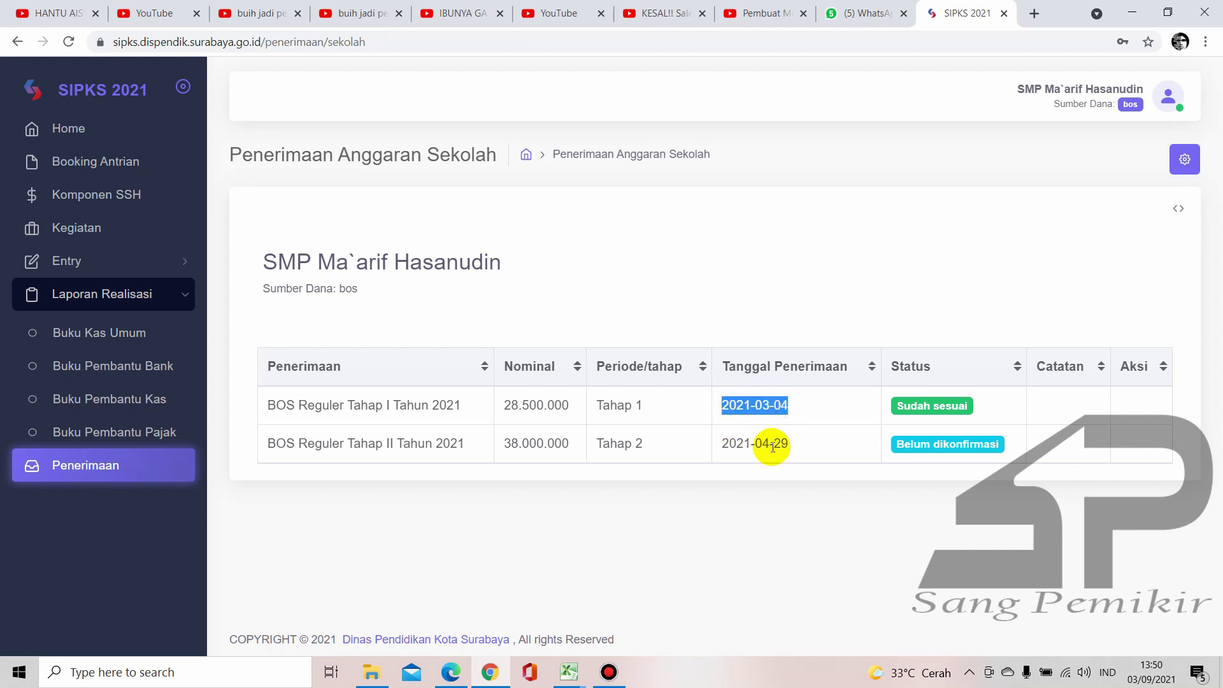
{"action": "left_click_drag", "start_coordinate": [790, 445], "coordinate": [732, 431]}
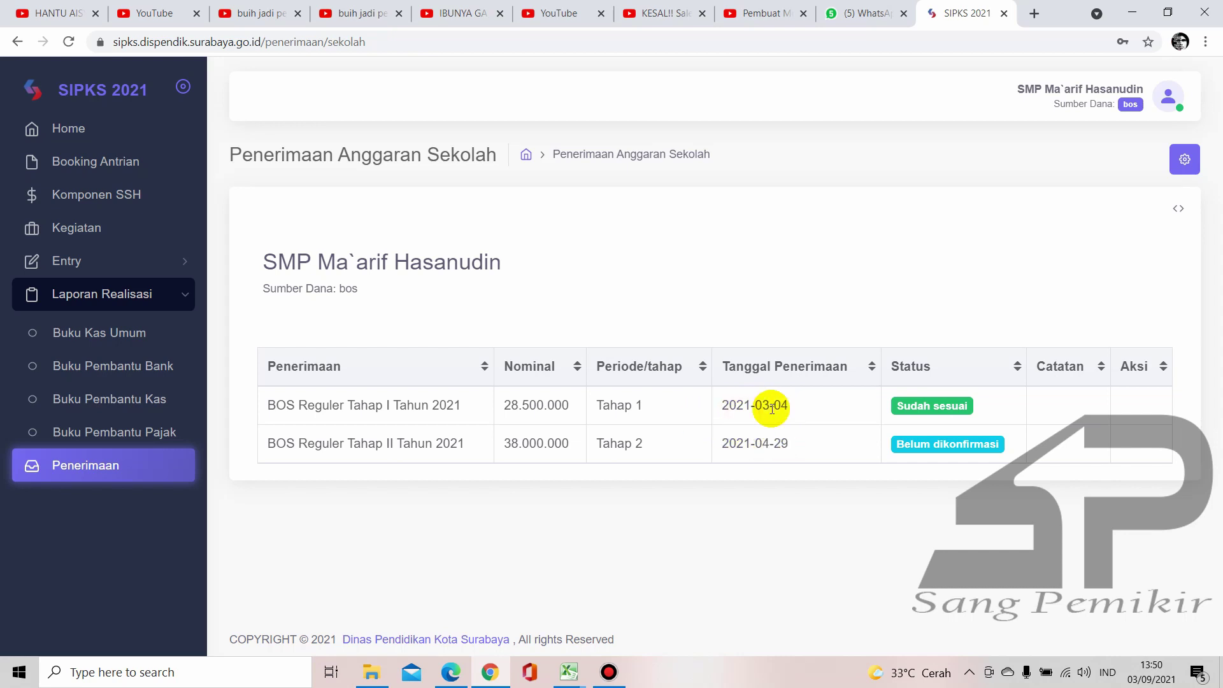
{"action": "left_click", "coordinate": [451, 672]}
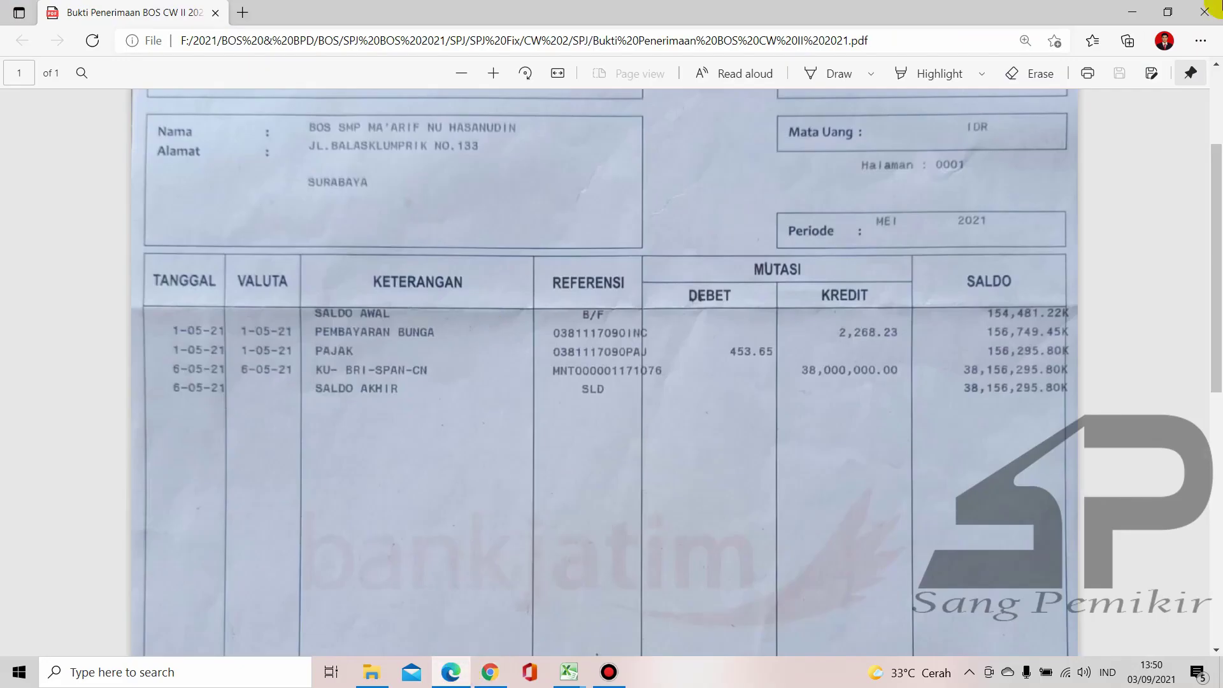
{"action": "left_click", "coordinate": [1205, 13]}
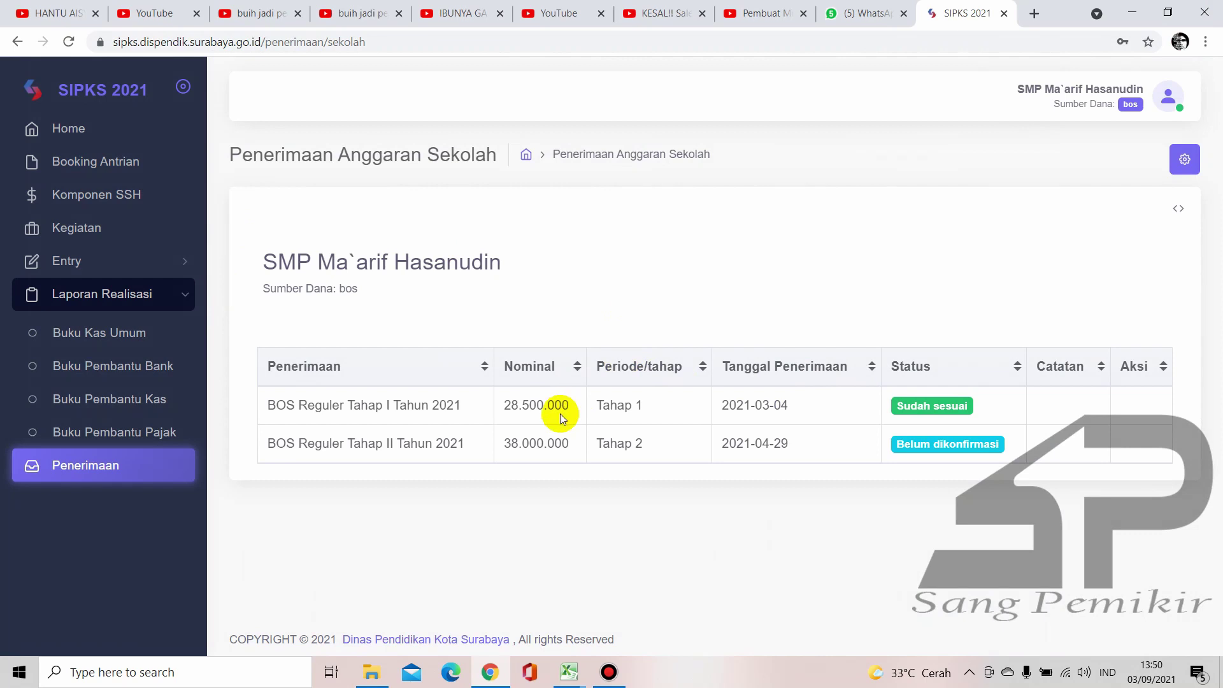
Open the Buku Pembantu Bank entry page in SIPKS and review its recorded transactions
{"action": "left_click", "coordinate": [107, 262]}
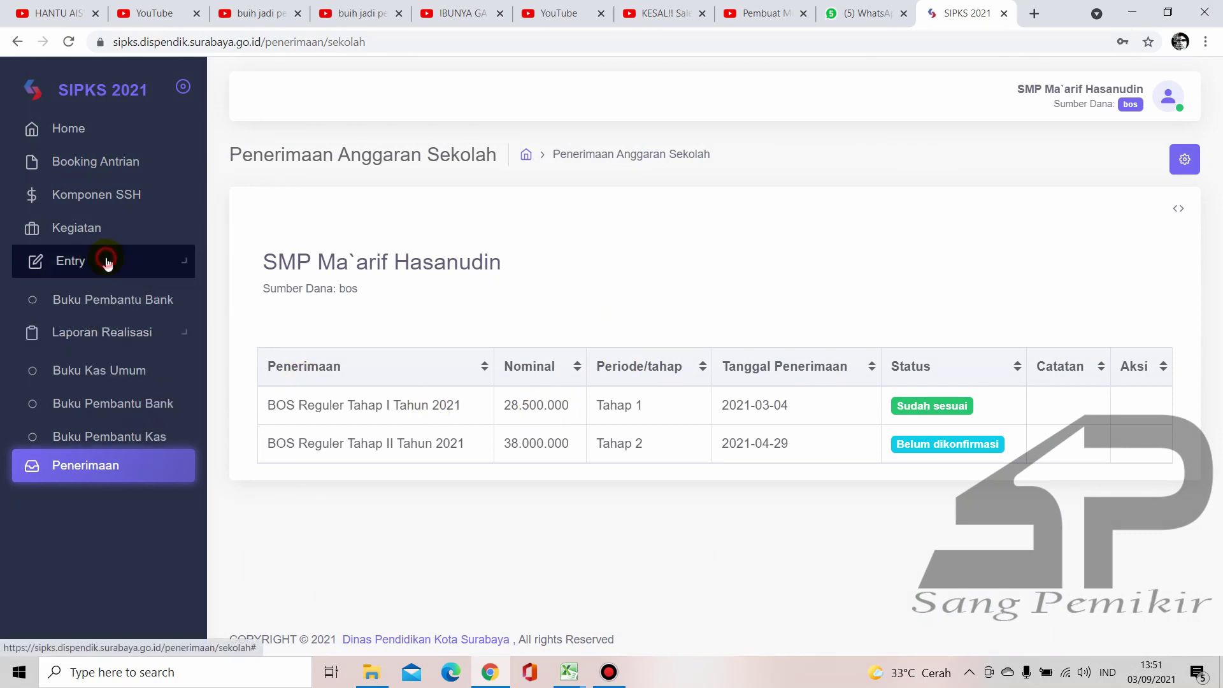
{"action": "left_click", "coordinate": [148, 301]}
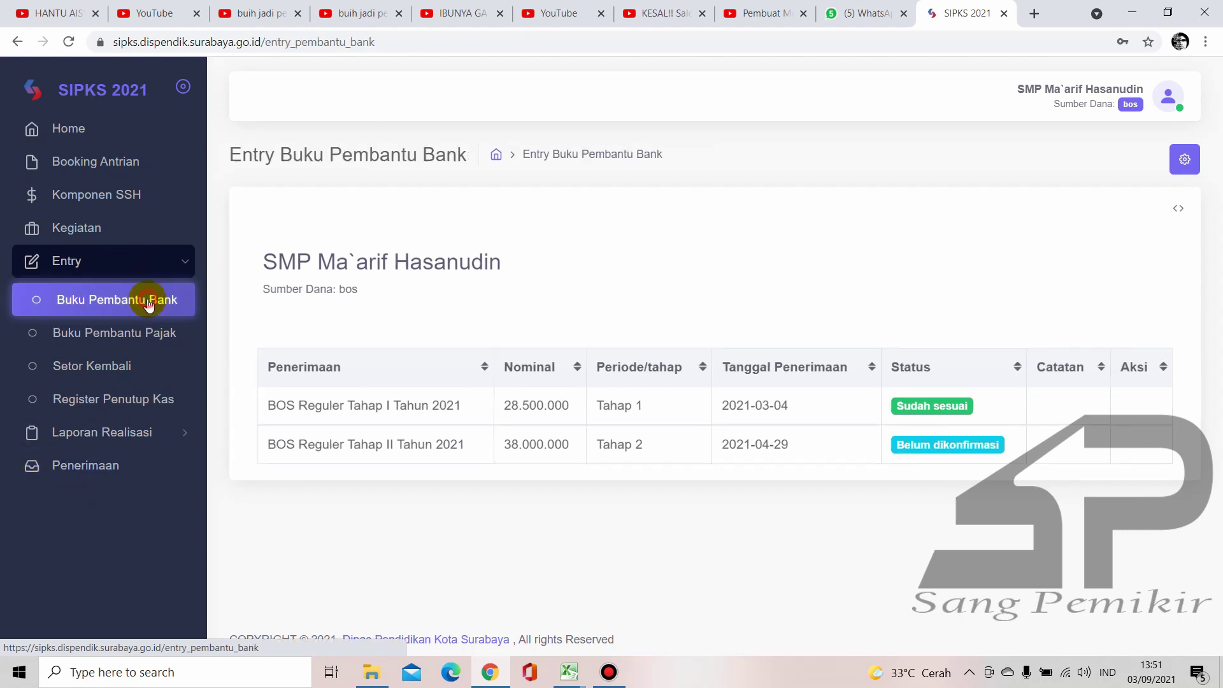
{"action": "scroll", "coordinate": [876, 465], "scroll_direction": "down", "scroll_amount": 2}
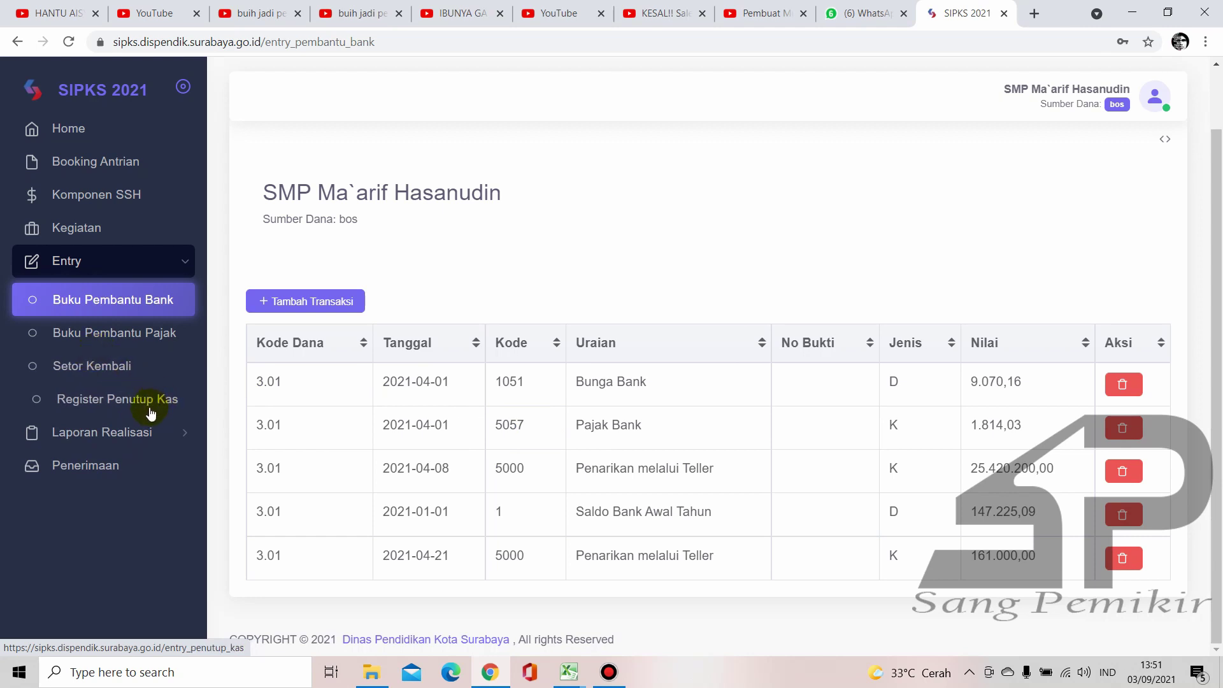
Return to the Penerimaan page and check the Tahap II receipt's date
{"action": "left_click", "coordinate": [88, 464]}
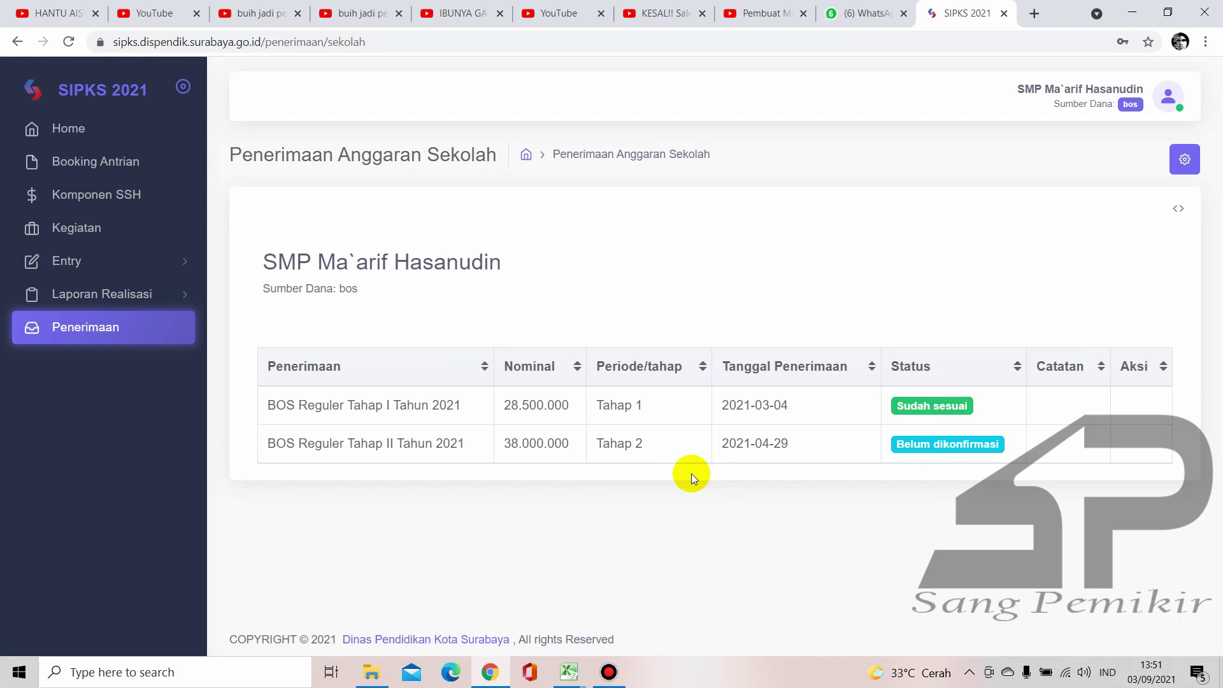
{"action": "left_click_drag", "start_coordinate": [804, 435], "coordinate": [724, 444]}
{"action": "left_click", "coordinate": [778, 482]}
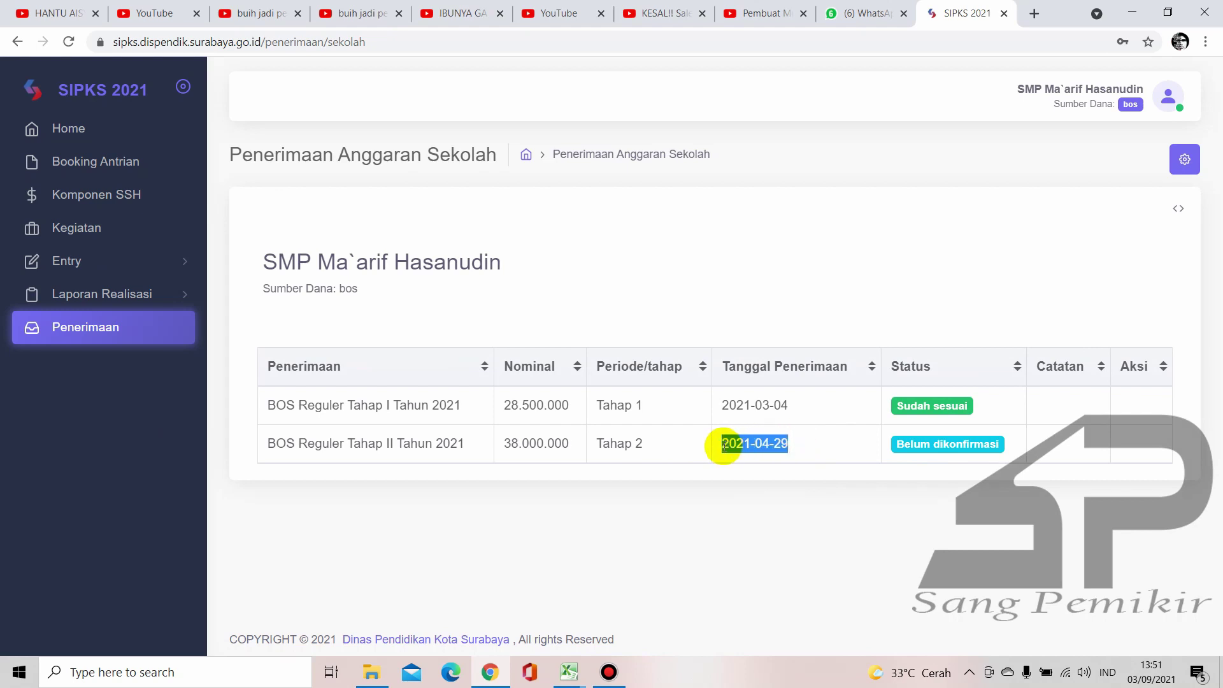
{"action": "left_click", "coordinate": [586, 498]}
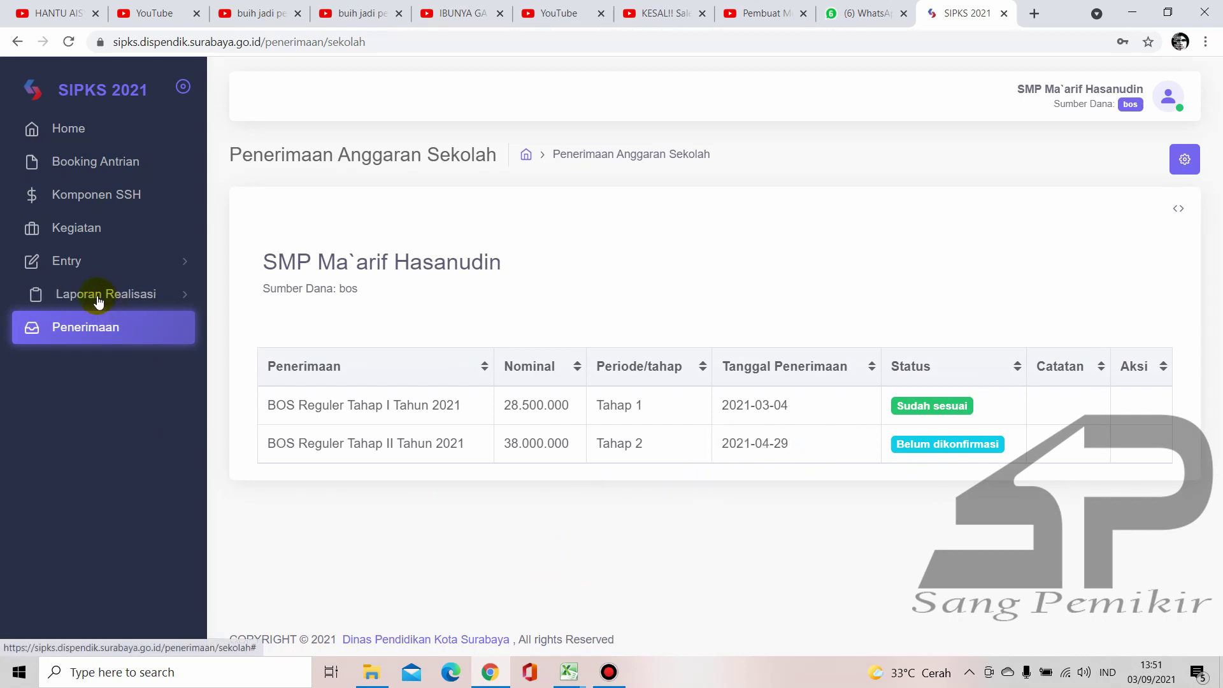
Revisit the Buku Pembantu Bank entry page, then open Kegiatan and examine the activities' values and approval statuses
{"action": "left_click", "coordinate": [107, 263]}
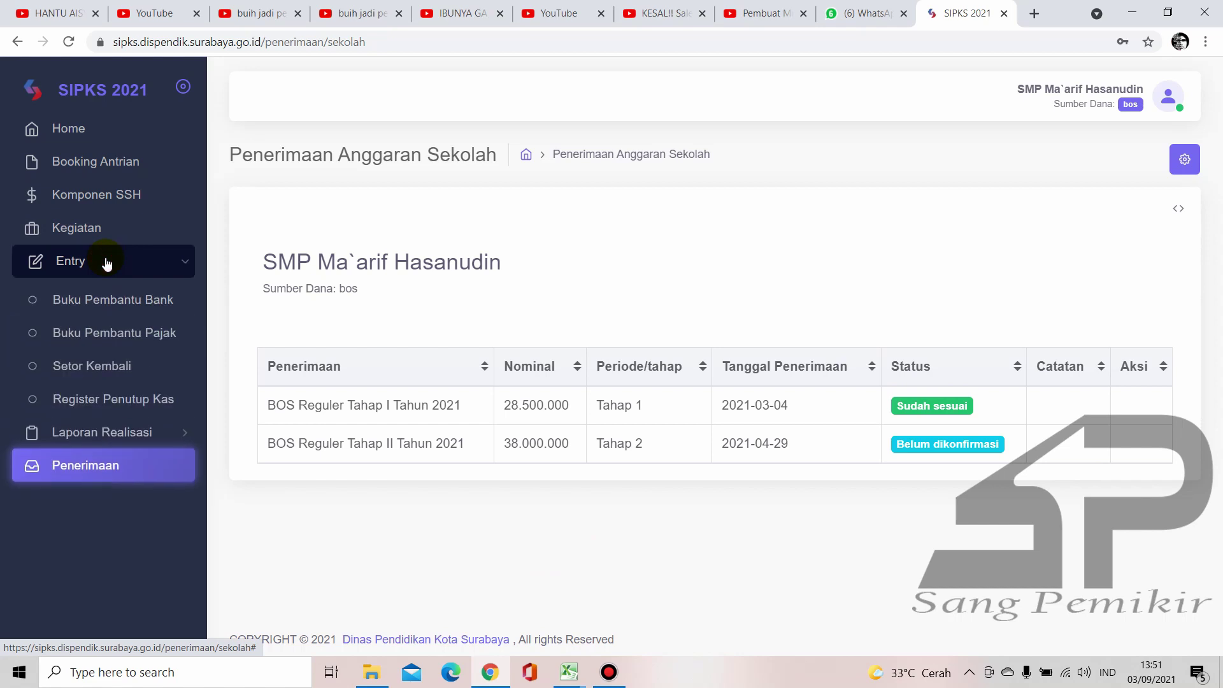
{"action": "left_click", "coordinate": [125, 311]}
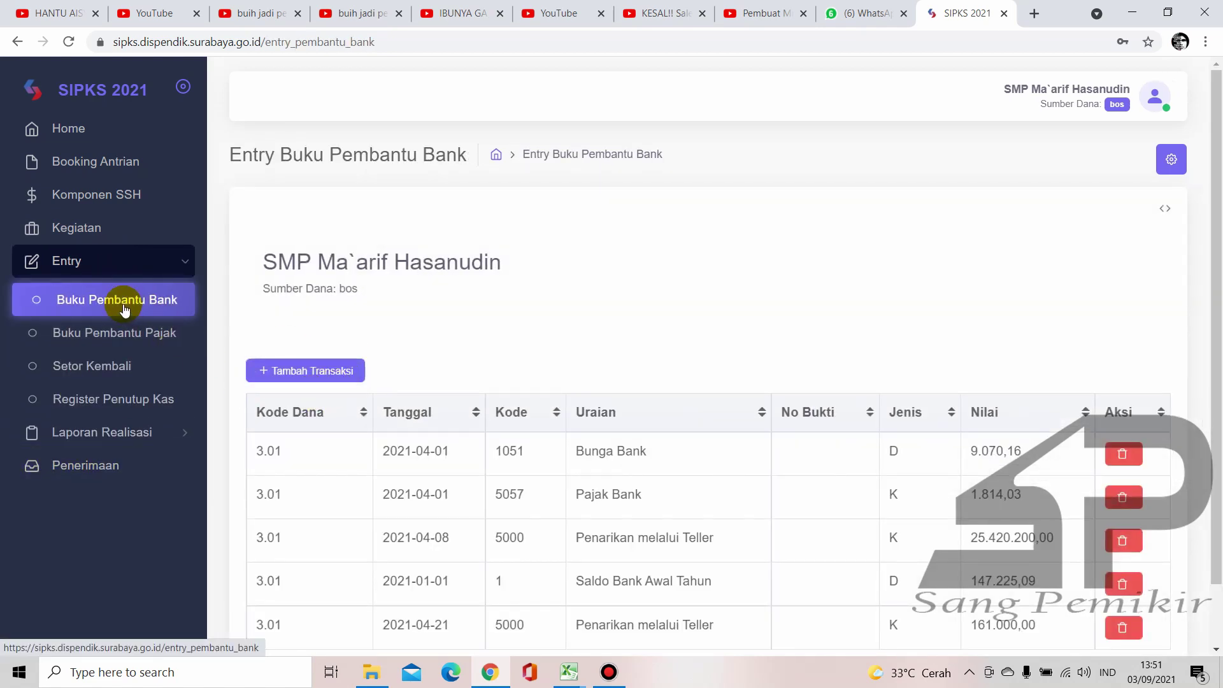
{"action": "left_click", "coordinate": [91, 231]}
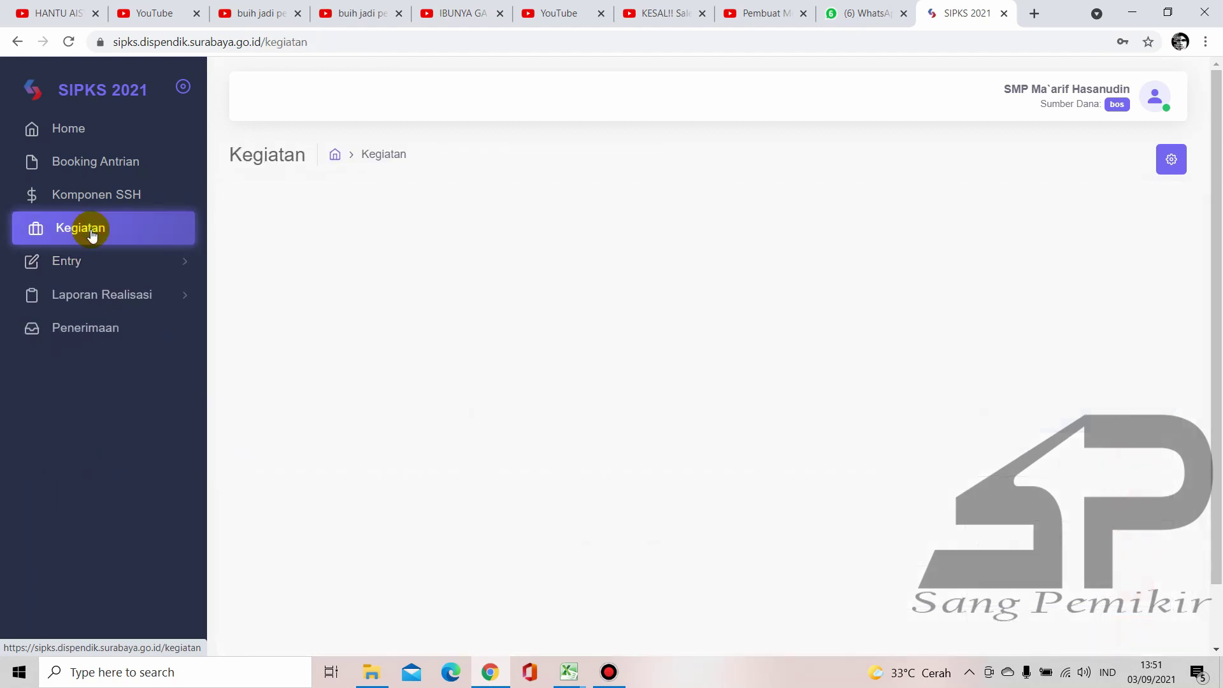
{"action": "scroll", "coordinate": [770, 419], "scroll_direction": "down", "scroll_amount": 10}
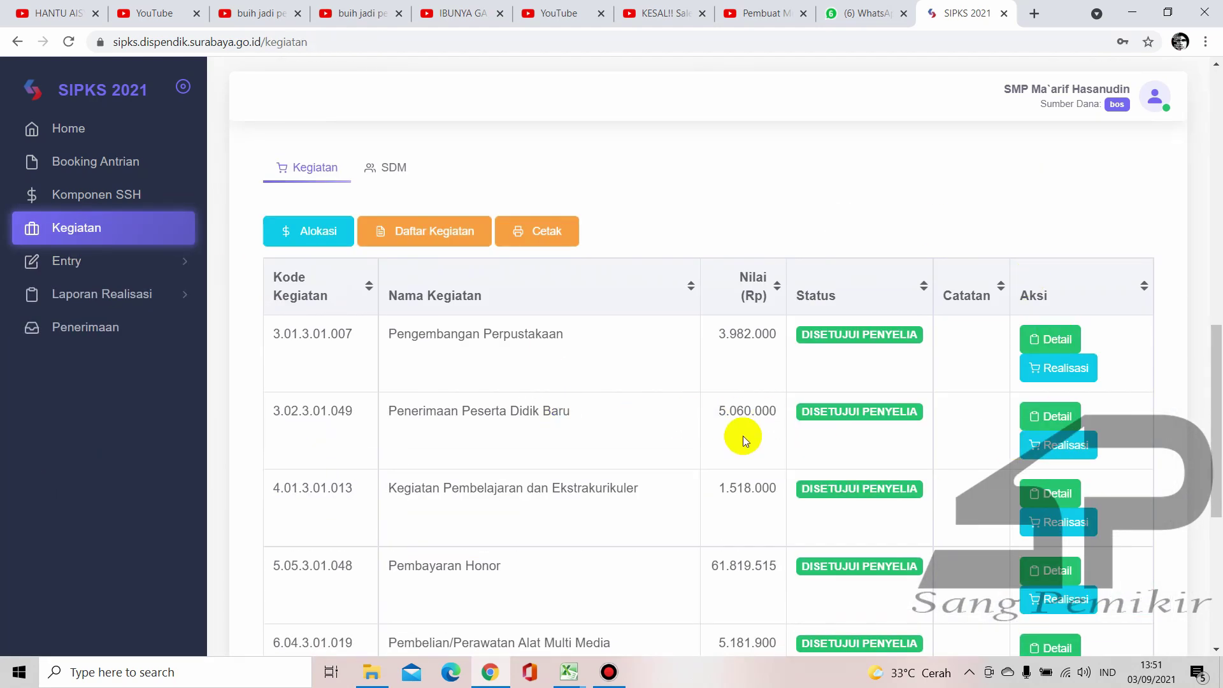
{"action": "scroll", "coordinate": [743, 436], "scroll_direction": "down", "scroll_amount": 4}
{"action": "scroll", "coordinate": [728, 423], "scroll_direction": "up", "scroll_amount": 4}
{"action": "scroll", "coordinate": [972, 391], "scroll_direction": "down", "scroll_amount": 3}
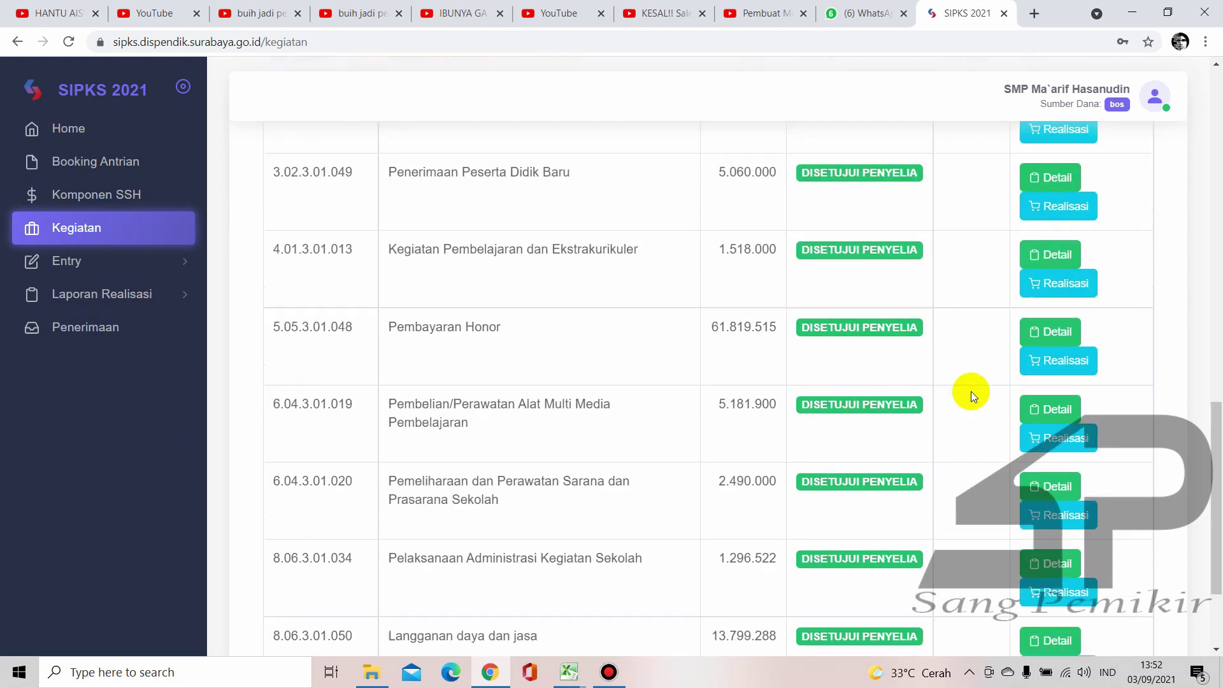
{"action": "scroll", "coordinate": [1020, 499], "scroll_direction": "up", "scroll_amount": 3}
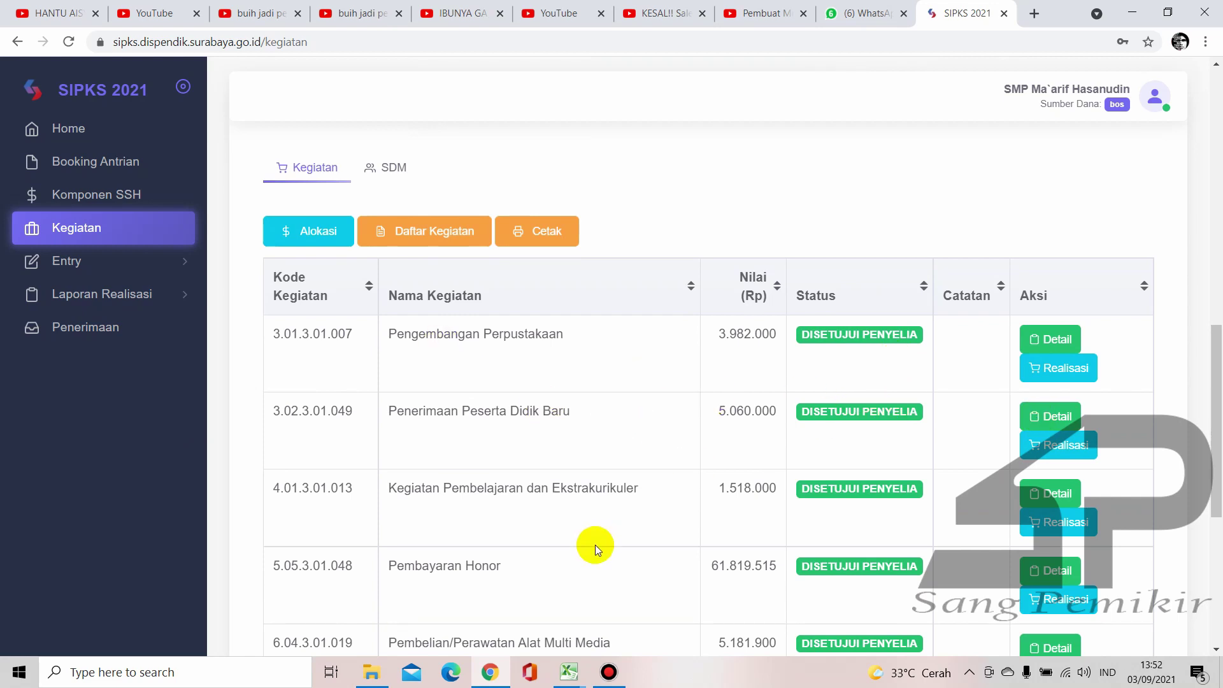
Switch to the Buku Pembantu Kas CW 2 2021 workbook in Excel and review the April transactions, total and closing balance
{"action": "left_click", "coordinate": [569, 671]}
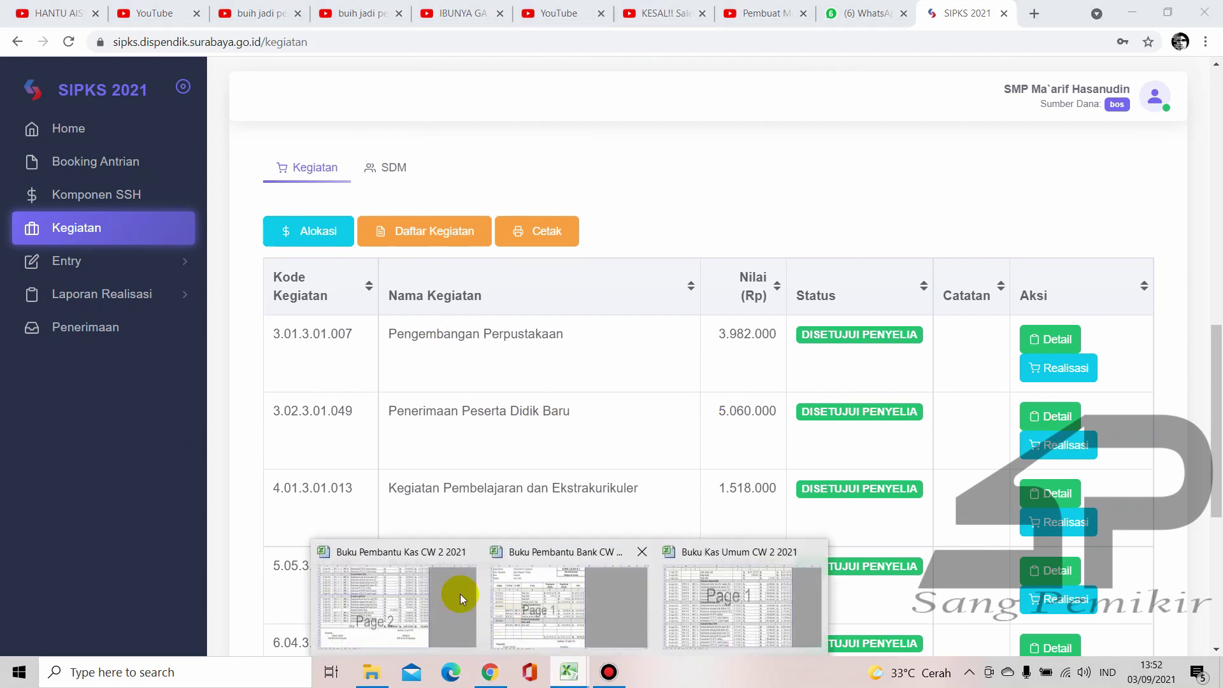
{"action": "mouse_move", "coordinate": [443, 591]}
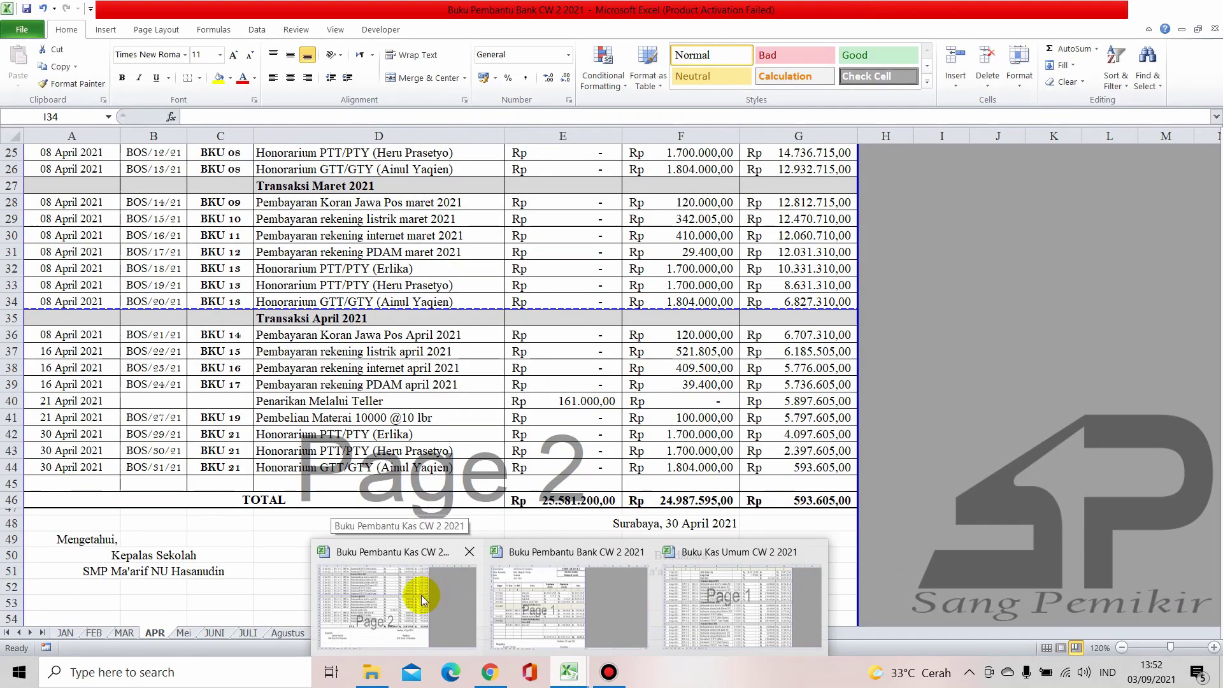
{"action": "left_click", "coordinate": [422, 595]}
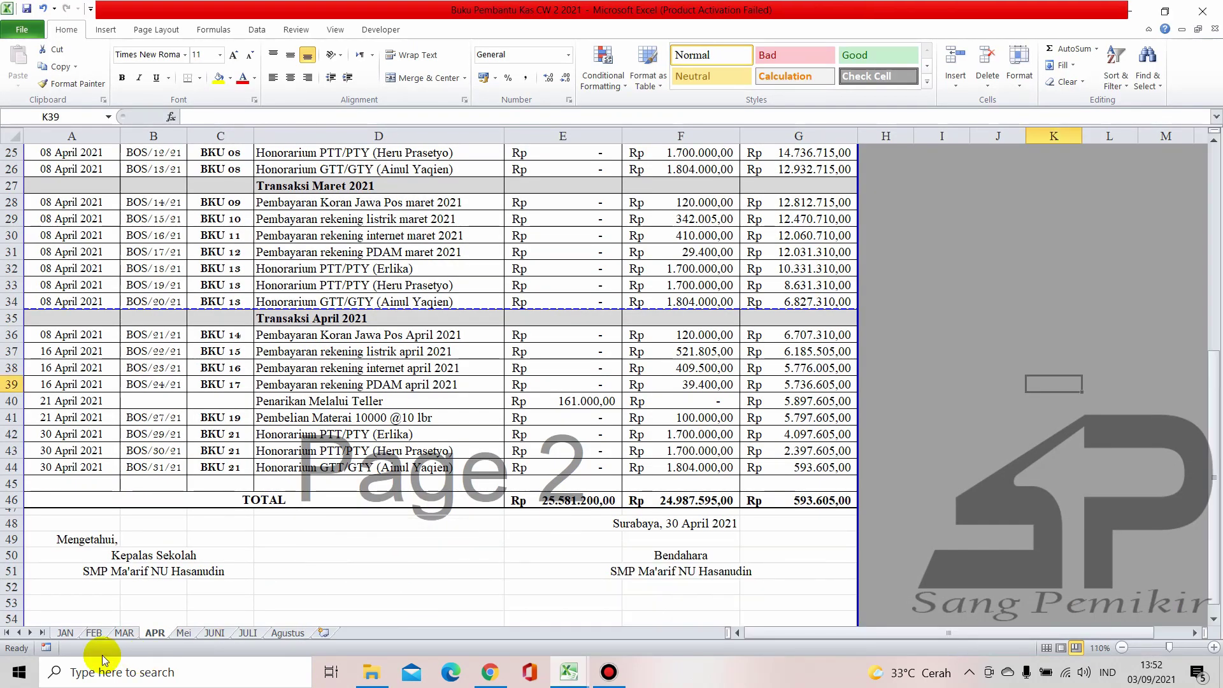
{"action": "scroll", "coordinate": [224, 500], "scroll_direction": "up", "scroll_amount": 8}
{"action": "scroll", "coordinate": [232, 495], "scroll_direction": "down", "scroll_amount": 2}
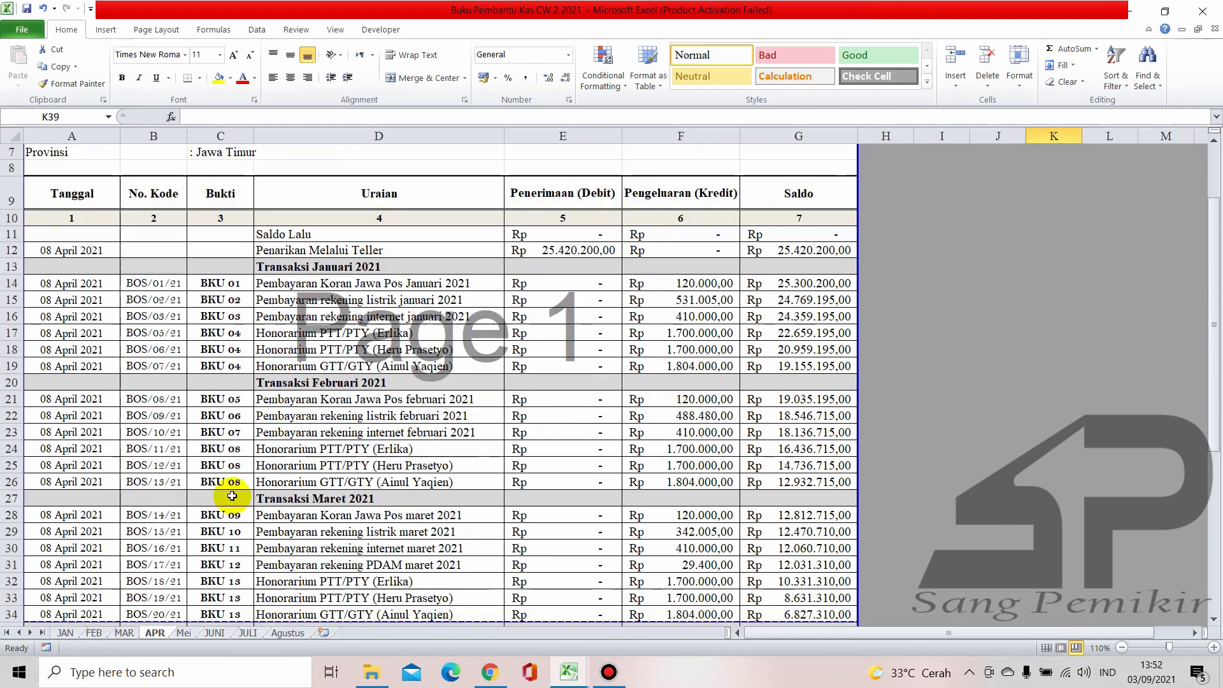
{"action": "scroll", "coordinate": [232, 496], "scroll_direction": "down", "scroll_amount": 6}
{"action": "scroll", "coordinate": [232, 500], "scroll_direction": "down", "scroll_amount": 2}
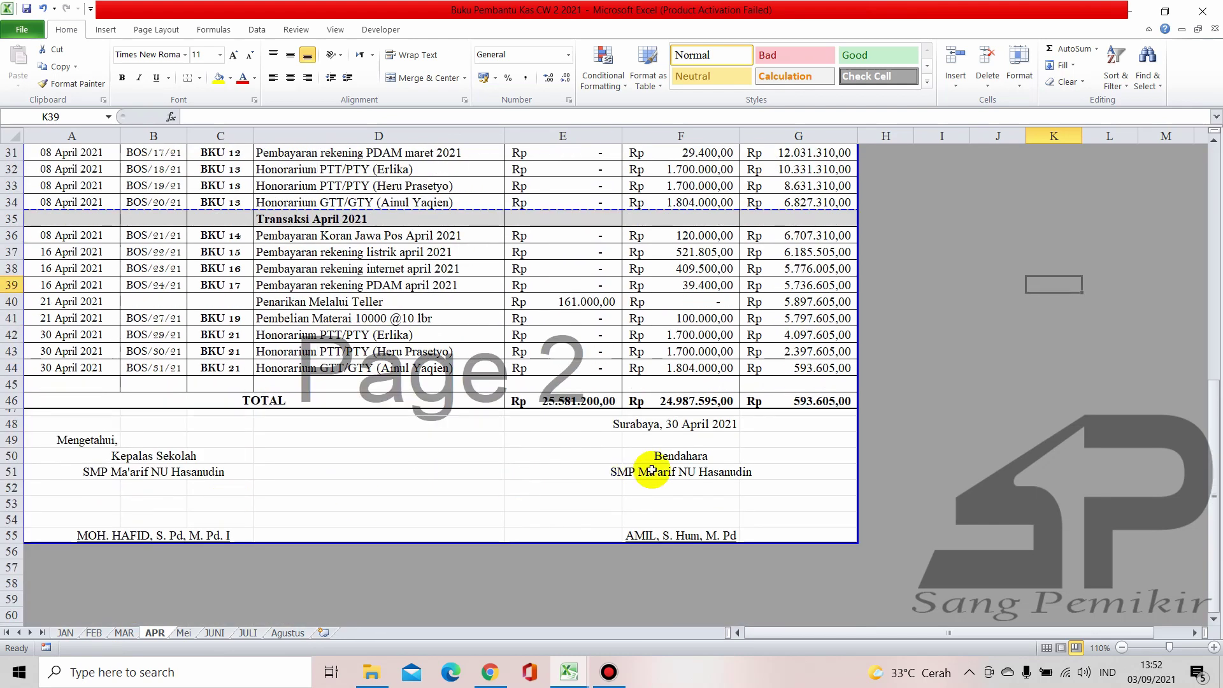
{"action": "left_click", "coordinate": [817, 422]}
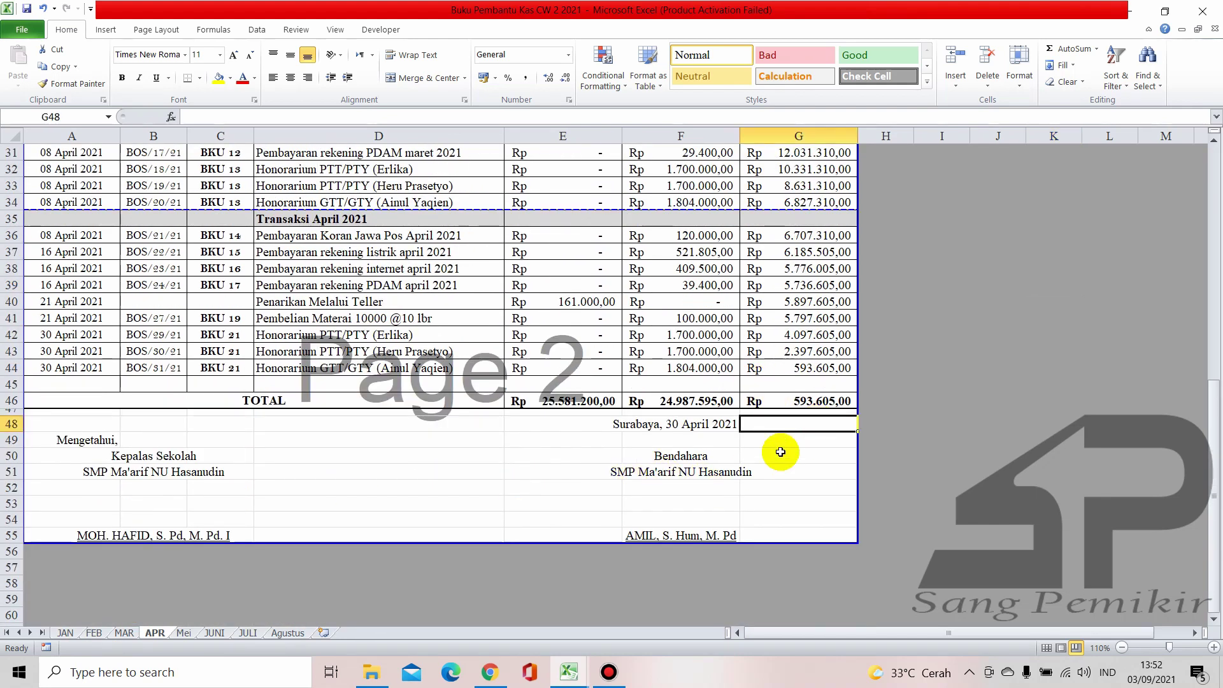
Back in SIPKS in Chrome, review the Daftar Kegiatan list of recorded payments, then return to the Kegiatan overview
{"action": "left_click", "coordinate": [502, 676]}
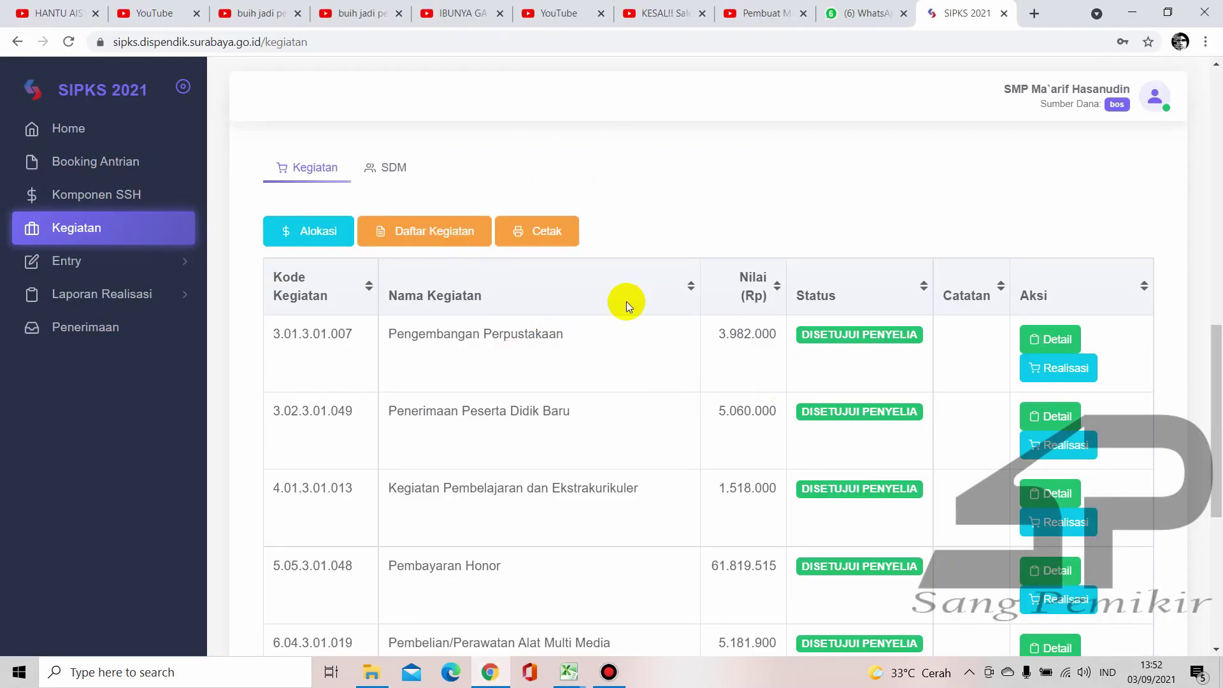
{"action": "left_click", "coordinate": [466, 239]}
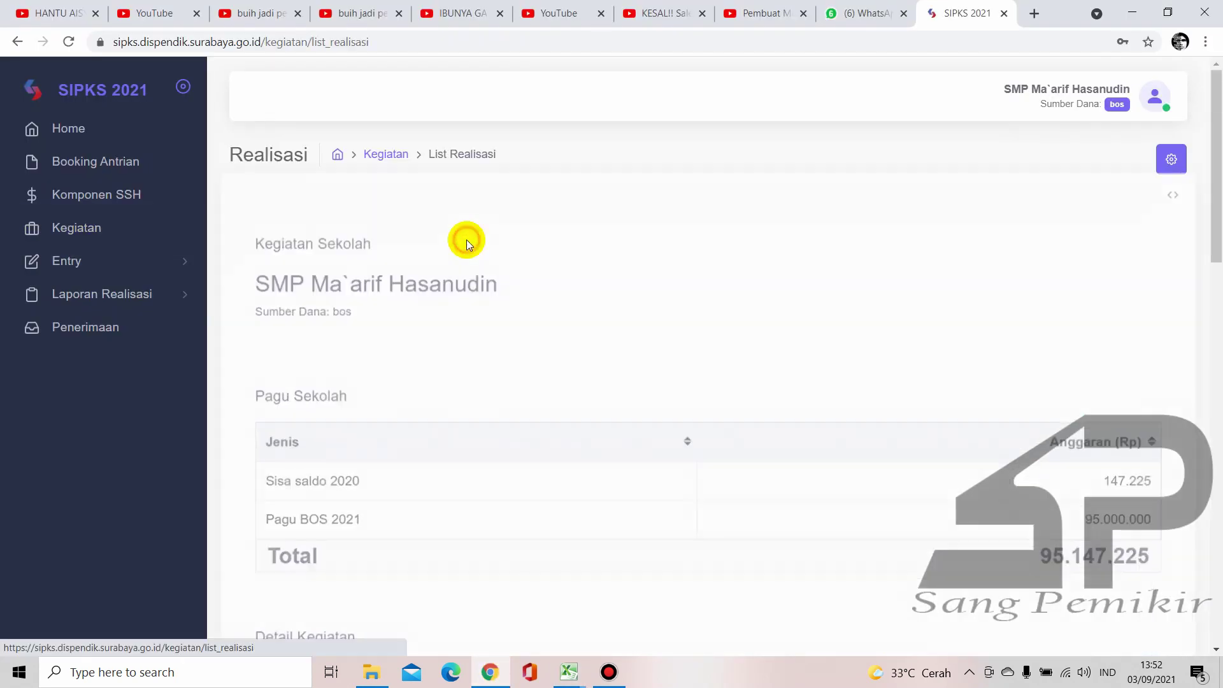
{"action": "scroll", "coordinate": [1016, 417], "scroll_direction": "down", "scroll_amount": 5}
{"action": "scroll", "coordinate": [930, 409], "scroll_direction": "down", "scroll_amount": 2}
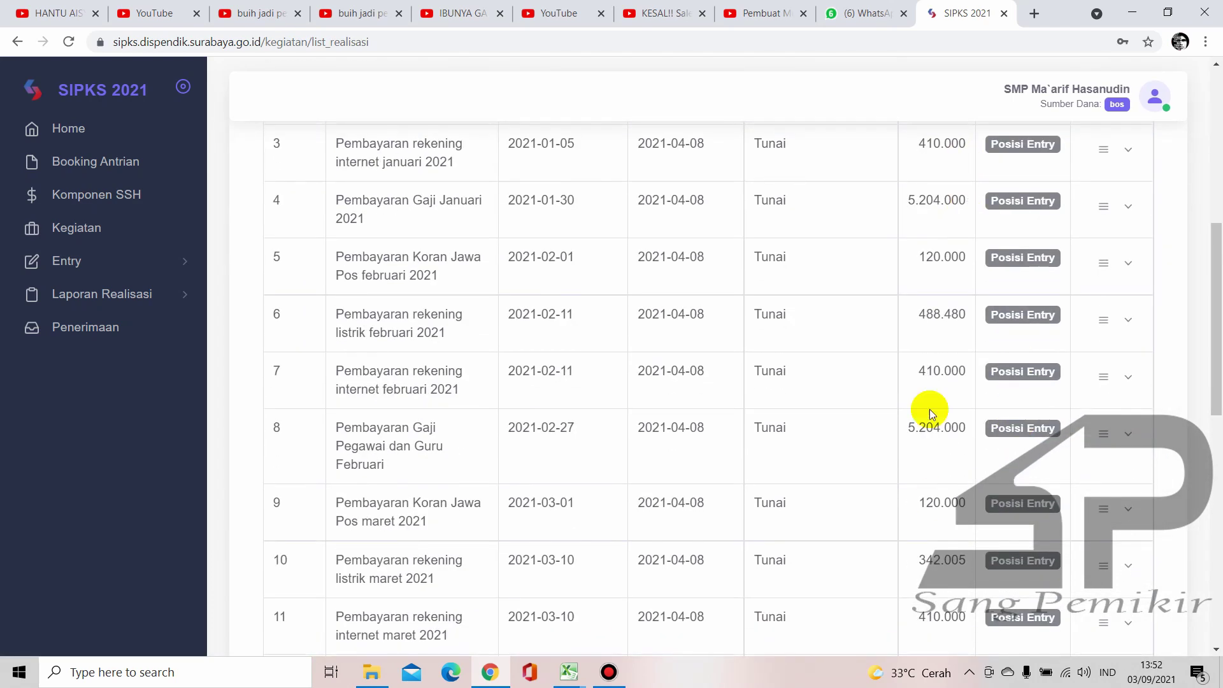
{"action": "scroll", "coordinate": [912, 538], "scroll_direction": "up", "scroll_amount": 3}
{"action": "scroll", "coordinate": [912, 510], "scroll_direction": "down", "scroll_amount": 8}
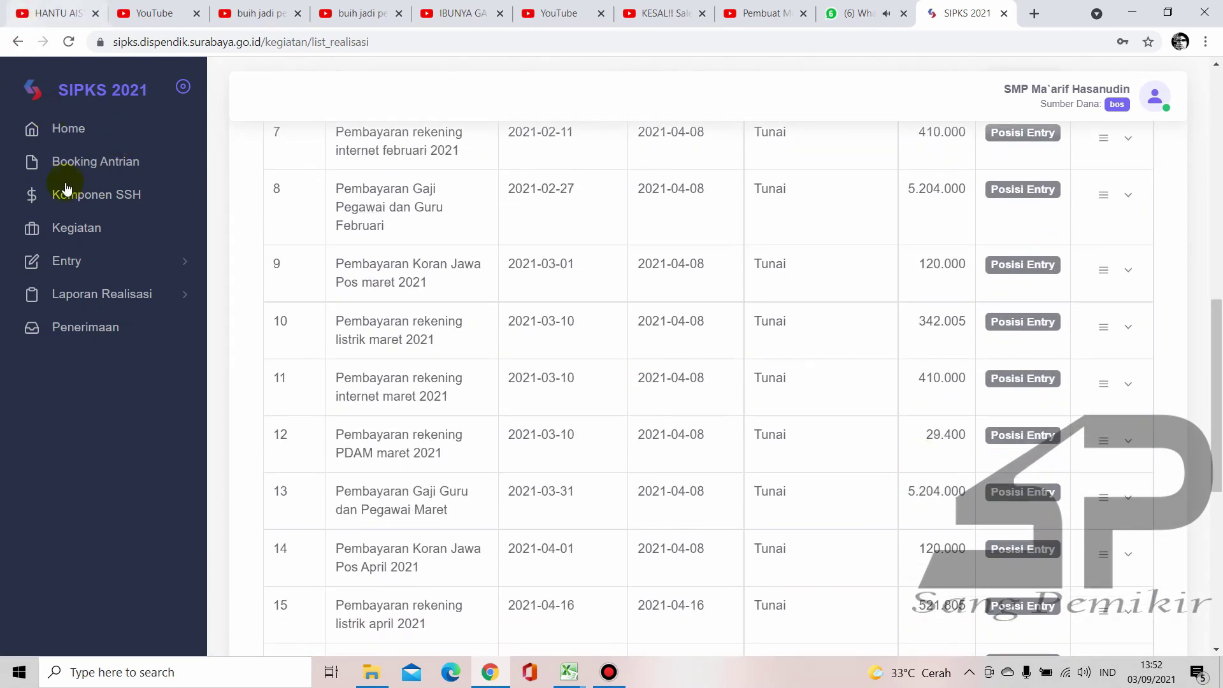
{"action": "left_click", "coordinate": [67, 227]}
{"action": "scroll", "coordinate": [408, 312], "scroll_direction": "down", "scroll_amount": 8}
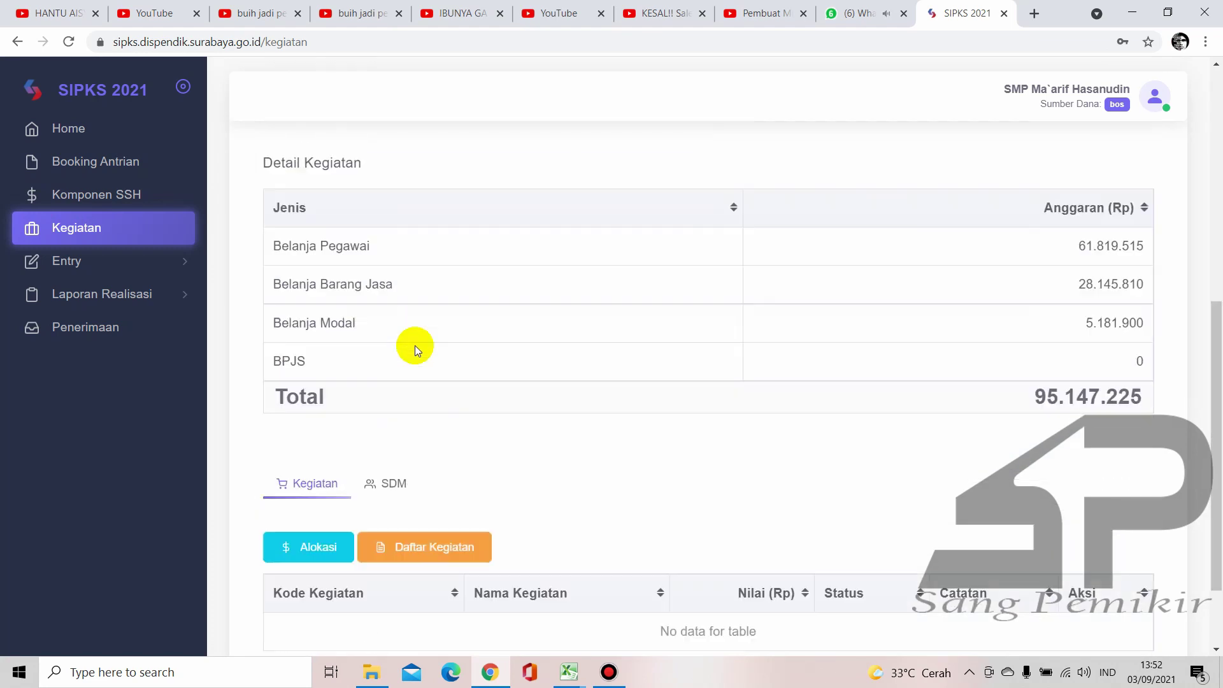
{"action": "scroll", "coordinate": [788, 452], "scroll_direction": "down", "scroll_amount": 2}
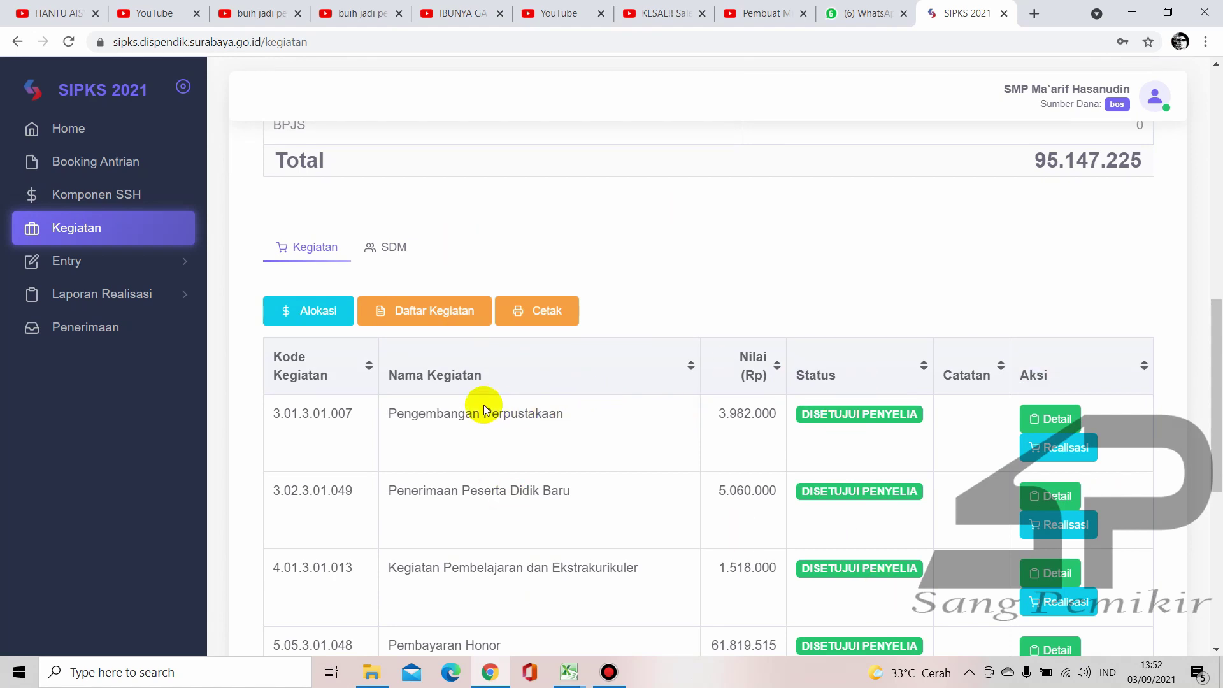
Display the Buku Pembantu Kas realisation report for Januari
{"action": "left_click", "coordinate": [128, 297]}
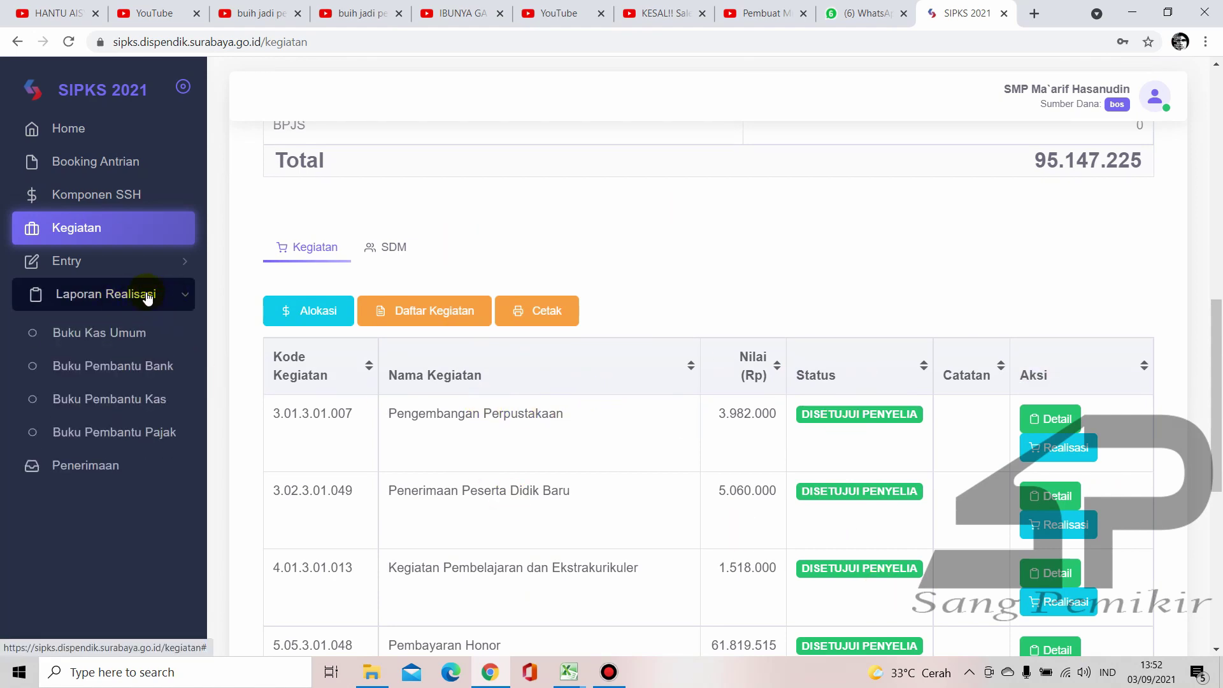
{"action": "left_click", "coordinate": [150, 399]}
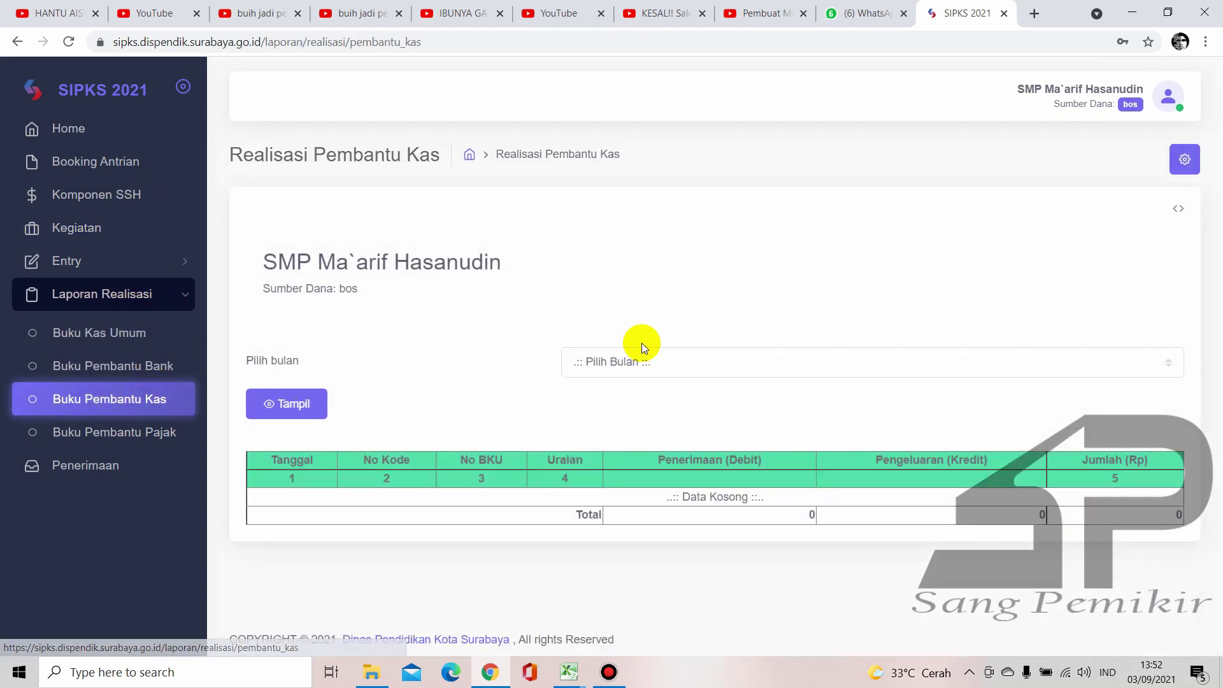
{"action": "left_click", "coordinate": [641, 353]}
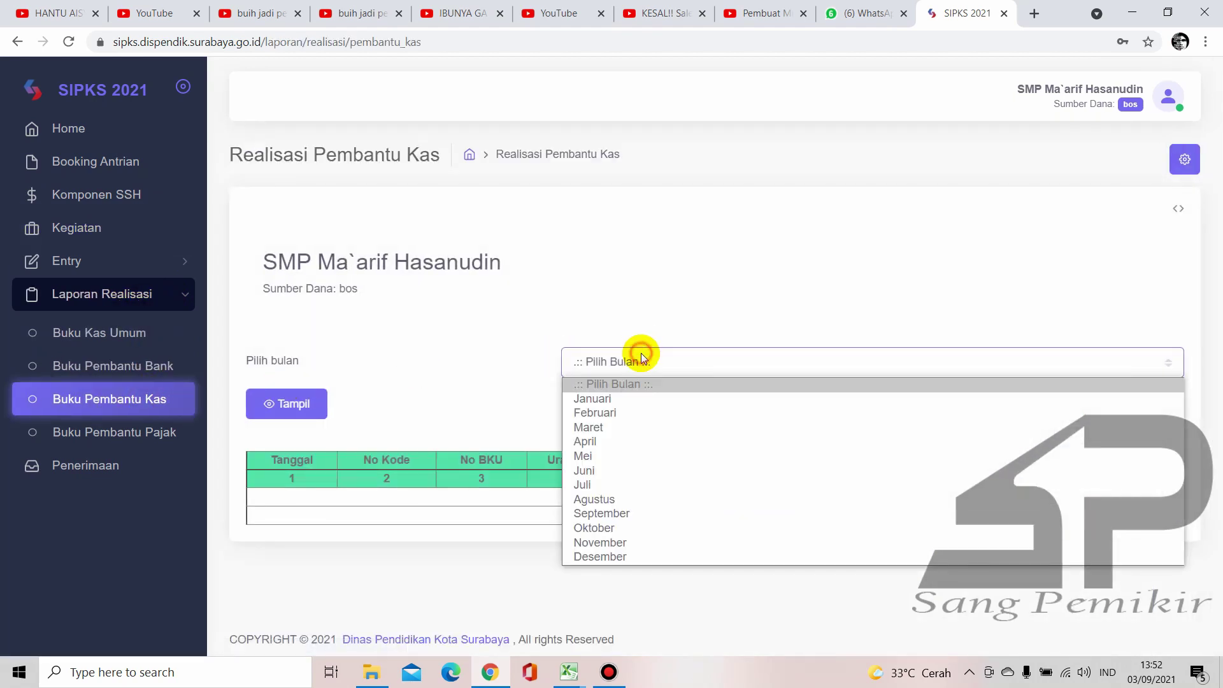
{"action": "left_click", "coordinate": [618, 400]}
{"action": "left_click", "coordinate": [319, 401]}
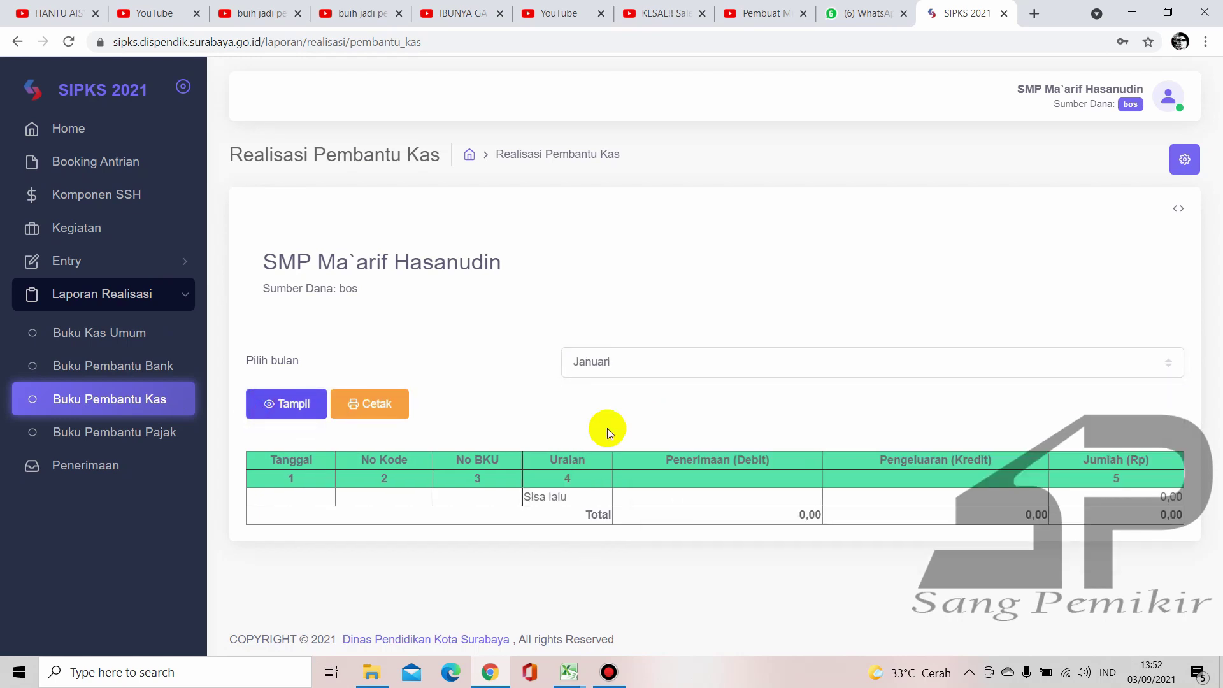
Check the January, February and March sheets of the Buku Pembantu Kas workbook in Excel against the SIPKS report
{"action": "mouse_move", "coordinate": [569, 672]}
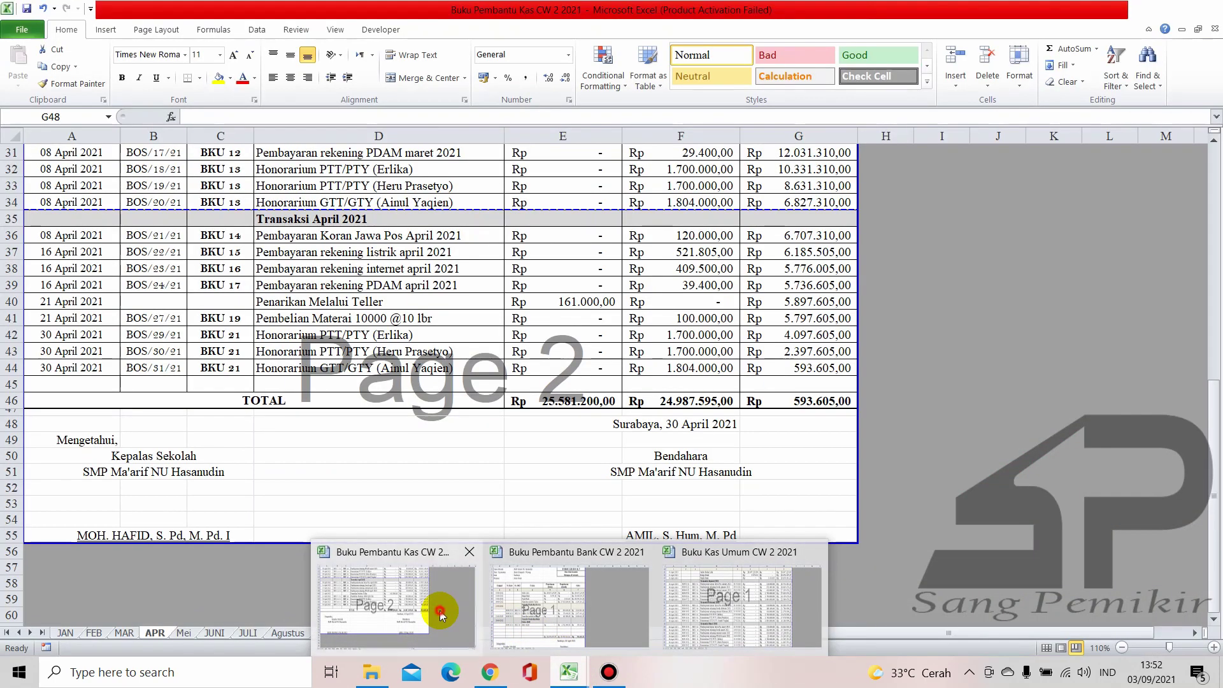
{"action": "left_click", "coordinate": [440, 610]}
{"action": "left_click", "coordinate": [65, 633]}
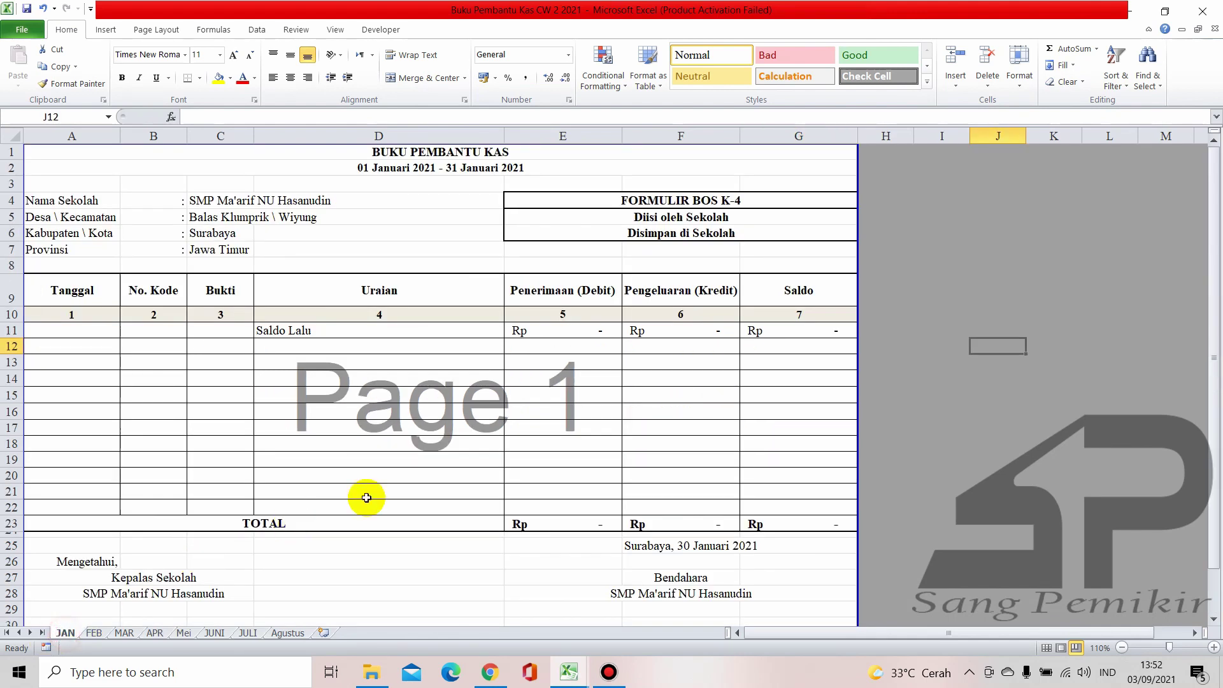
{"action": "scroll", "coordinate": [573, 496], "scroll_direction": "down", "scroll_amount": 2}
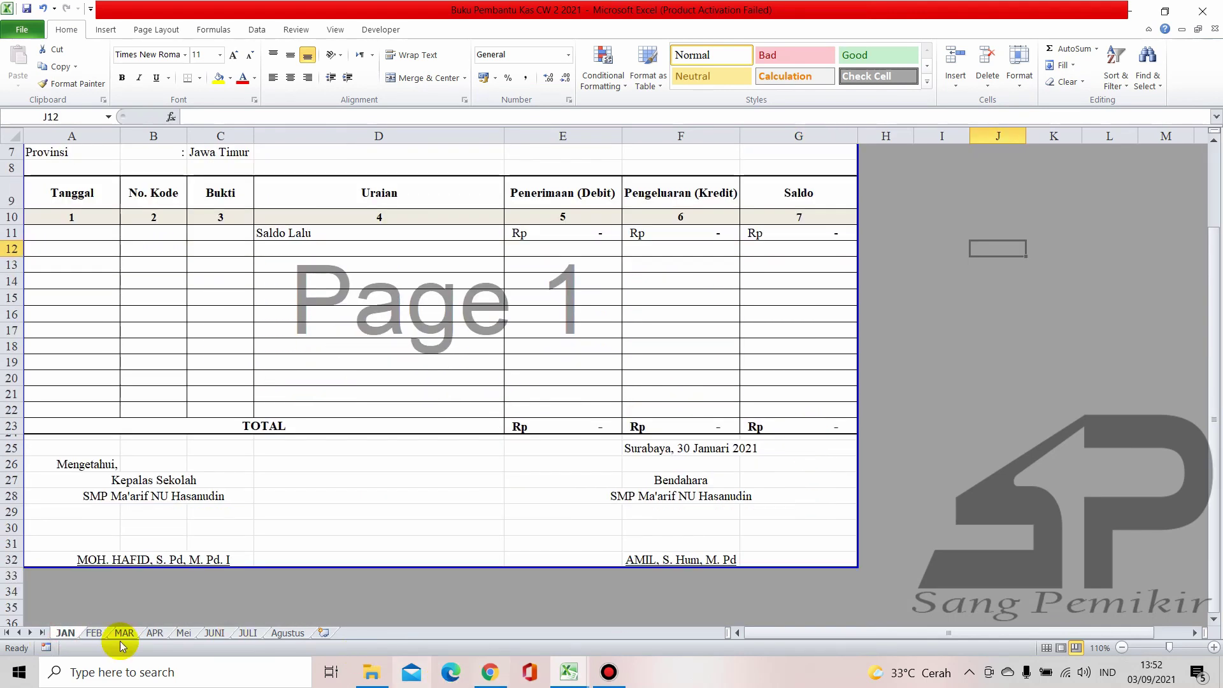
{"action": "left_click", "coordinate": [95, 633]}
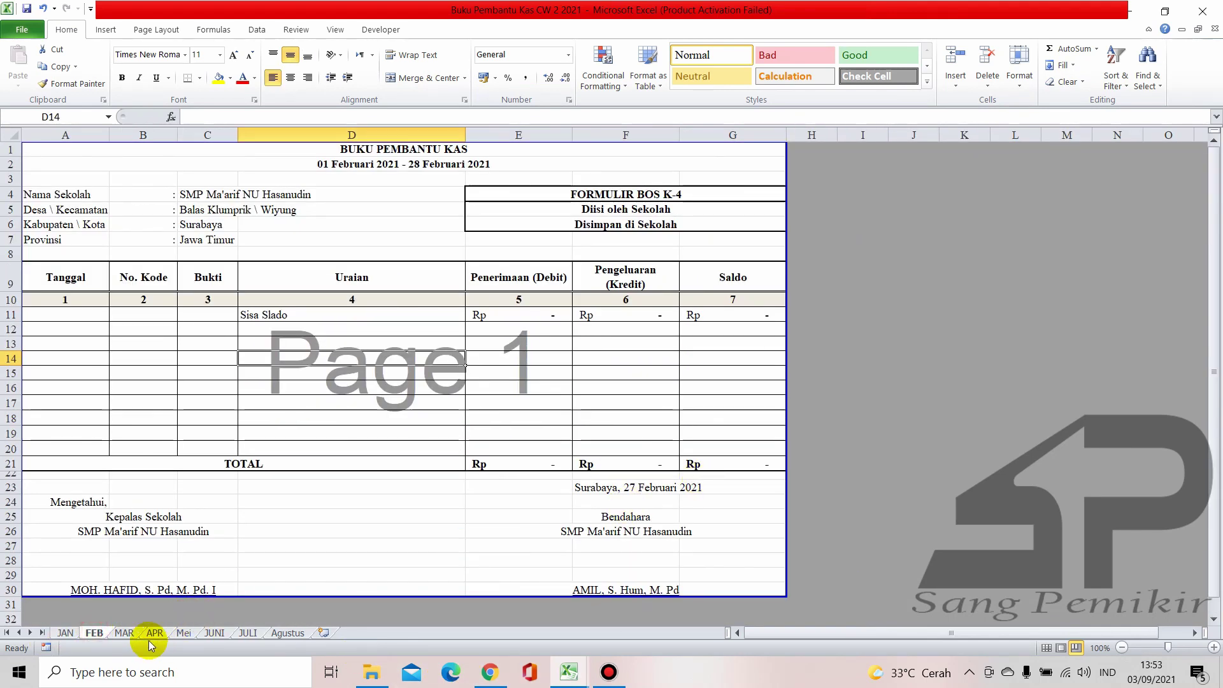
{"action": "left_click", "coordinate": [125, 634]}
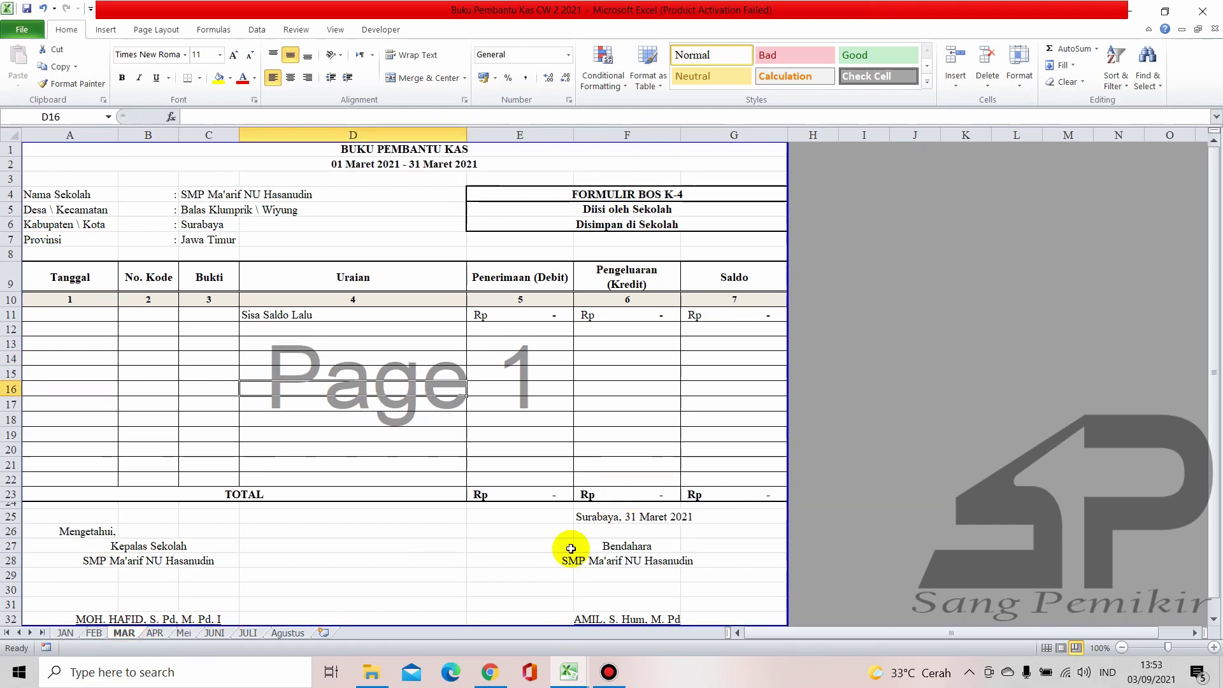
Examine the April sheet's transactions and totals in the Buku Pembantu Kas workbook
{"action": "left_click", "coordinate": [154, 634]}
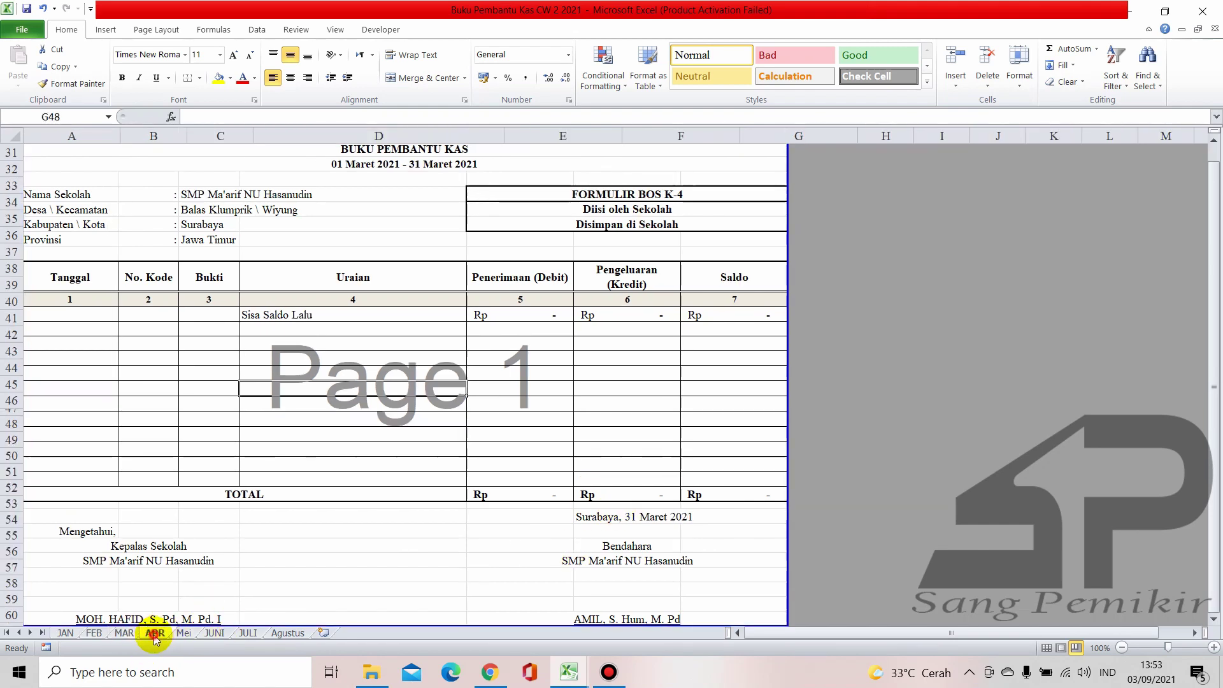
{"action": "scroll", "coordinate": [714, 398], "scroll_direction": "up", "scroll_amount": 2}
{"action": "left_click", "coordinate": [889, 396]}
{"action": "scroll", "coordinate": [819, 478], "scroll_direction": "down", "scroll_amount": 1}
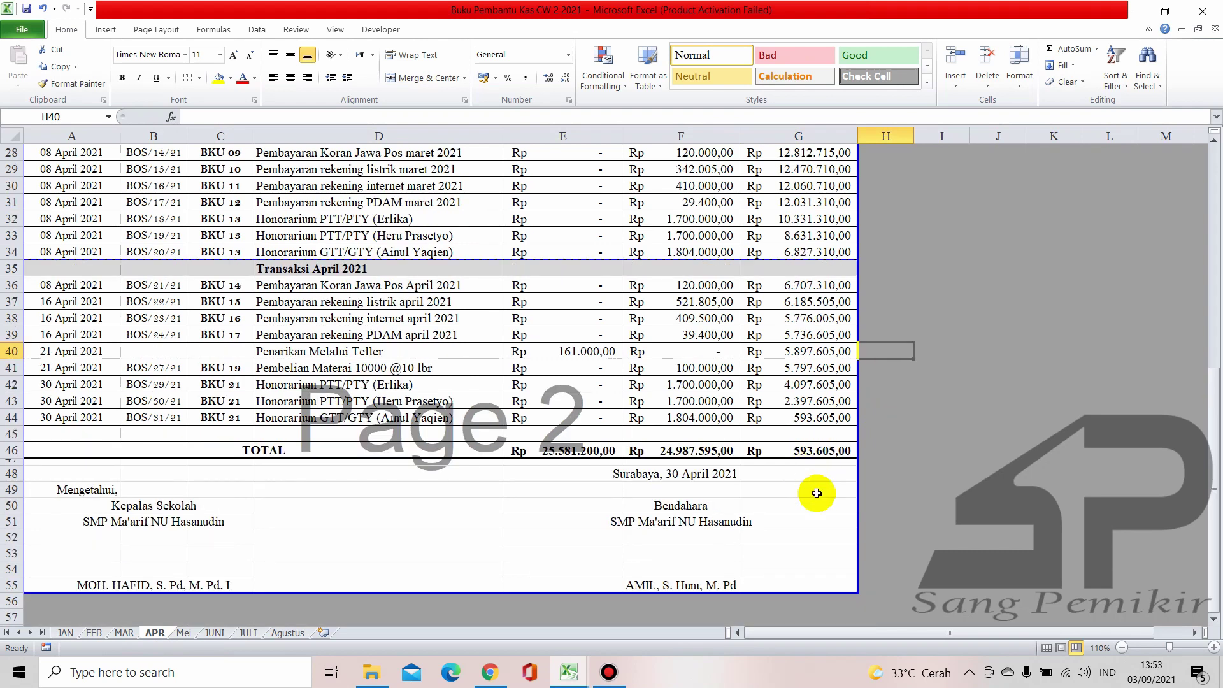
{"action": "left_click", "coordinate": [828, 475]}
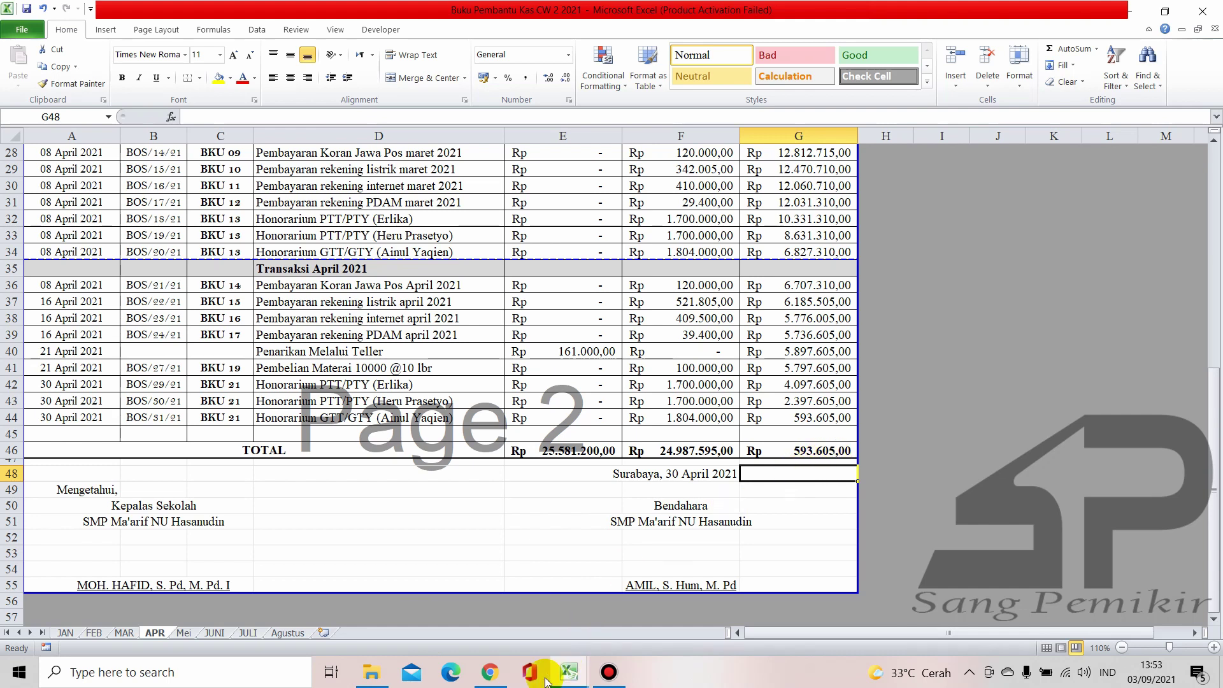
Switch to SIPKS in Chrome, display the Buku Pembantu Kas report for April and review its entries down to the total
{"action": "left_click", "coordinate": [490, 672]}
{"action": "left_click", "coordinate": [667, 354]}
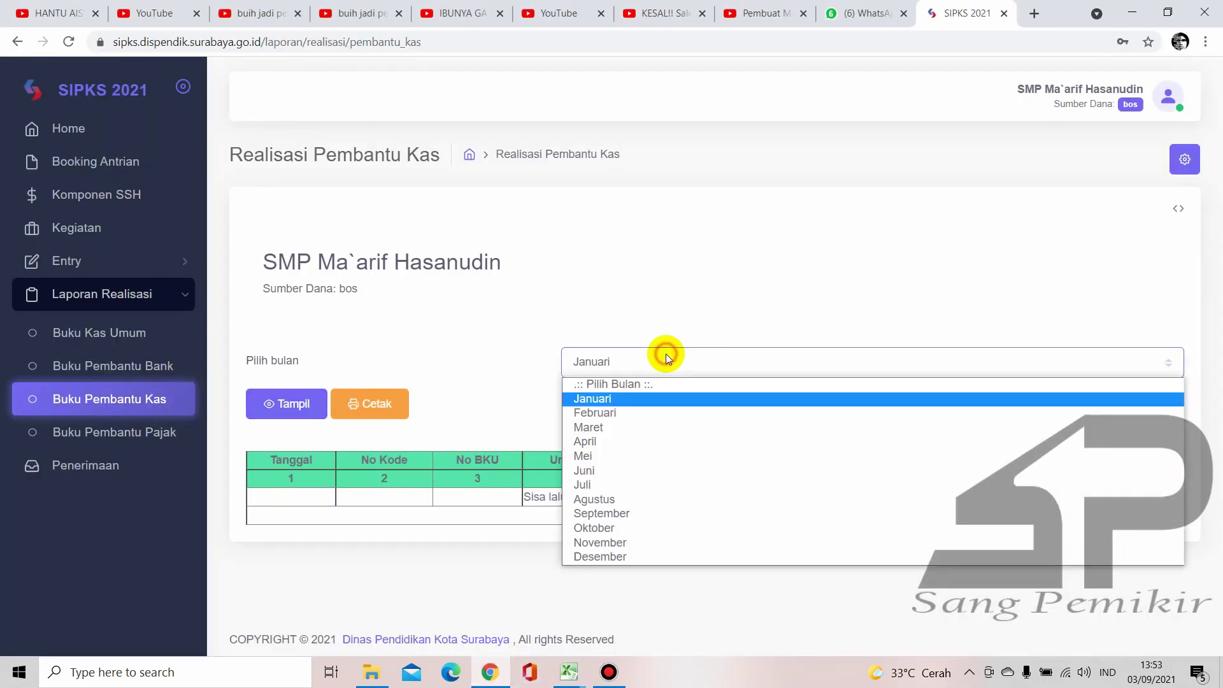
{"action": "left_click", "coordinate": [636, 438]}
{"action": "left_click", "coordinate": [314, 408]}
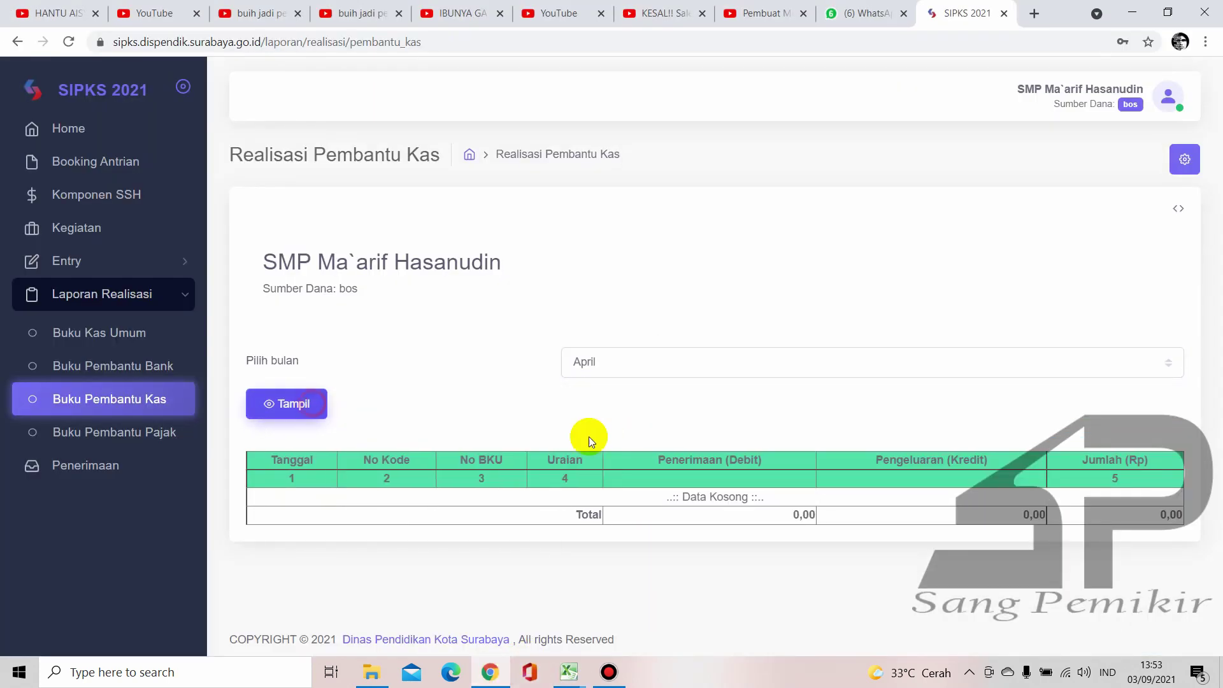
{"action": "scroll", "coordinate": [729, 438], "scroll_direction": "down", "scroll_amount": 10}
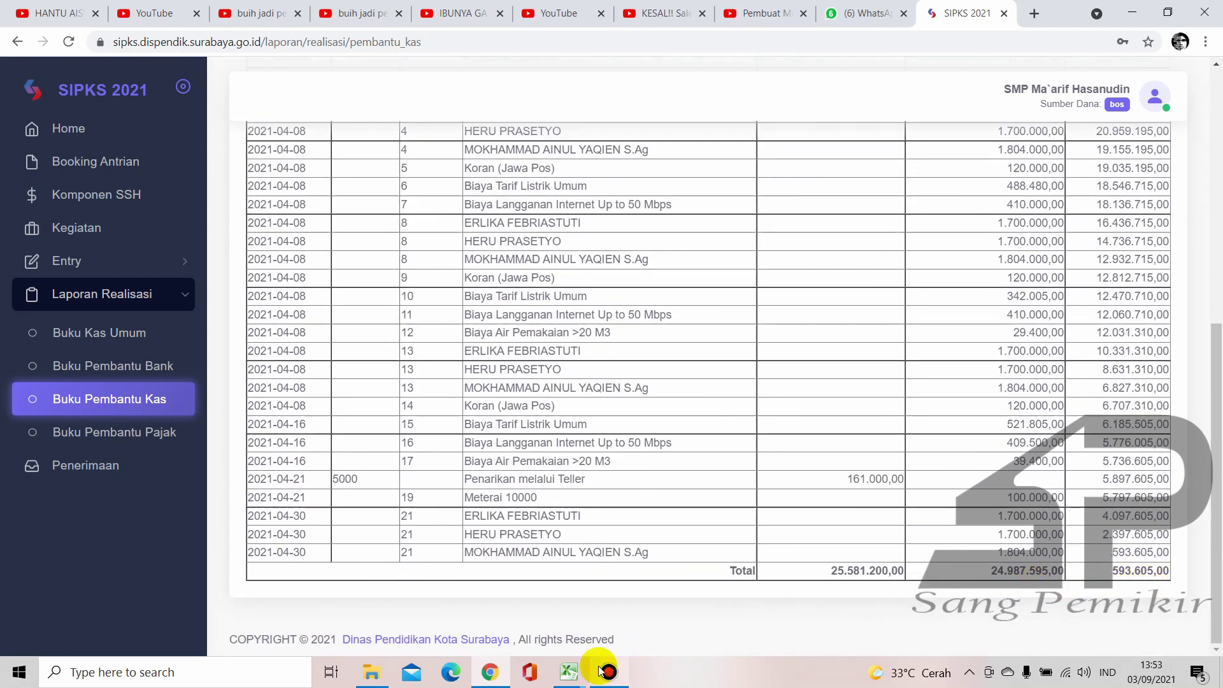
Compare the April totals in the Excel Buku Pembantu Kas with those in the SIPKS report
{"action": "left_click", "coordinate": [569, 672]}
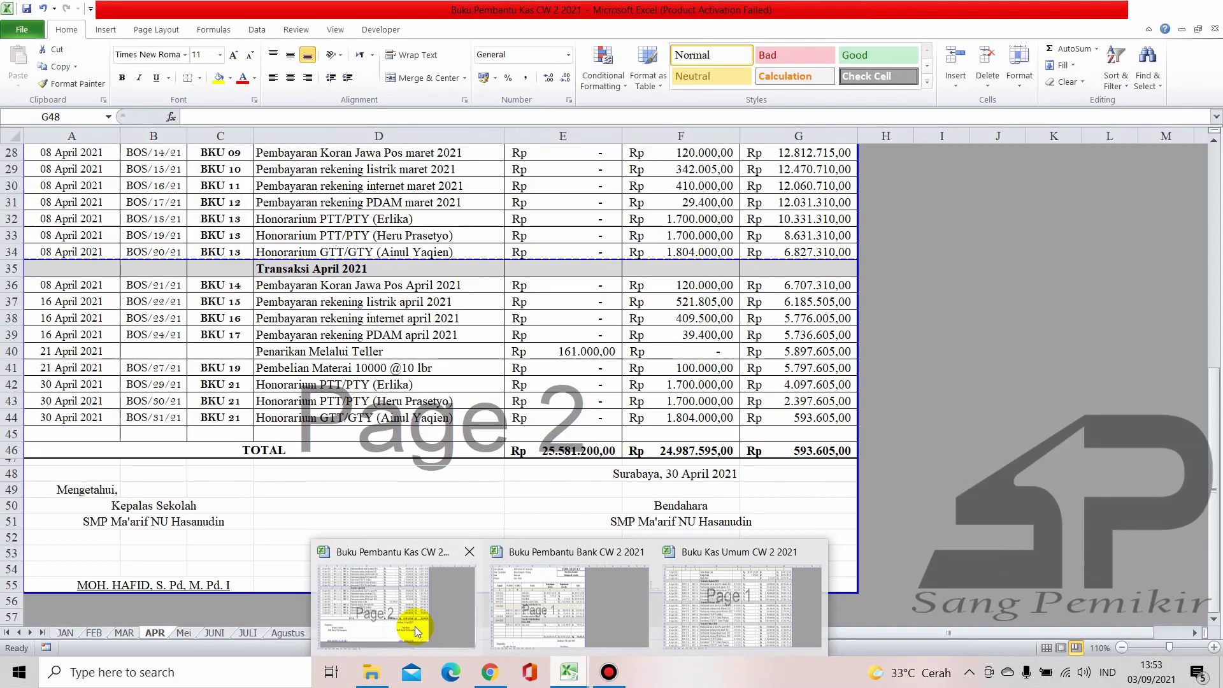
{"action": "left_click", "coordinate": [415, 628]}
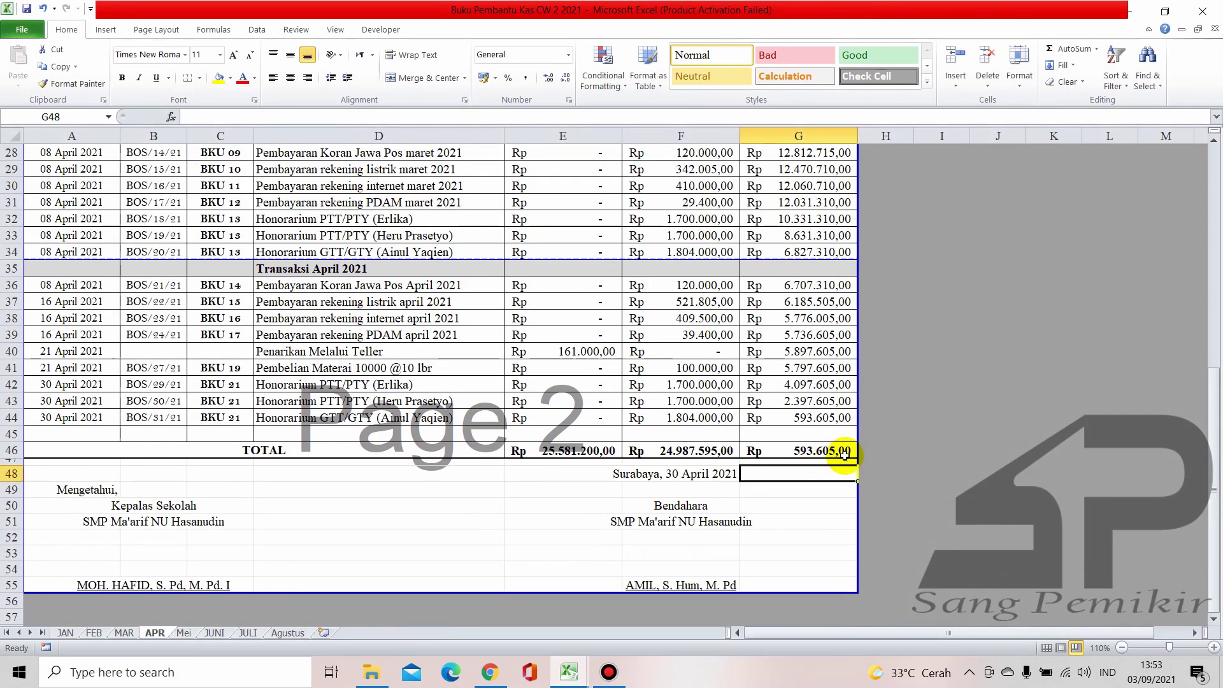
{"action": "left_click", "coordinate": [490, 672]}
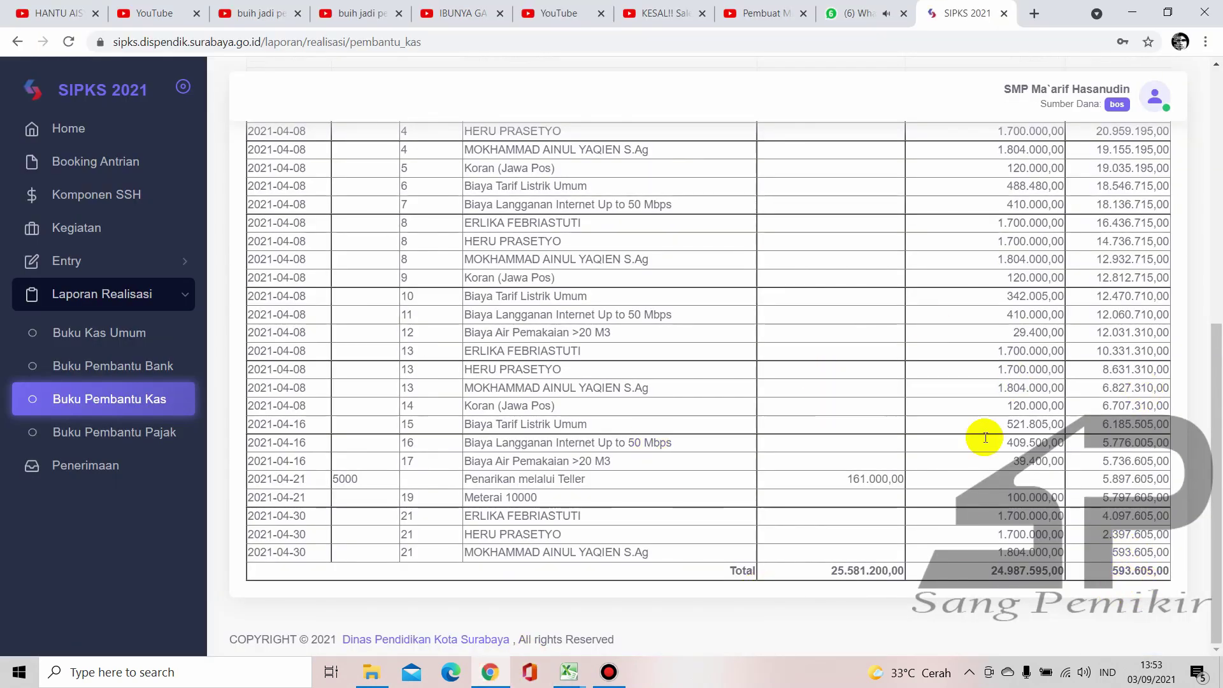
Display the Buku Kas Umum realisation report for Januari
{"action": "left_click", "coordinate": [131, 338]}
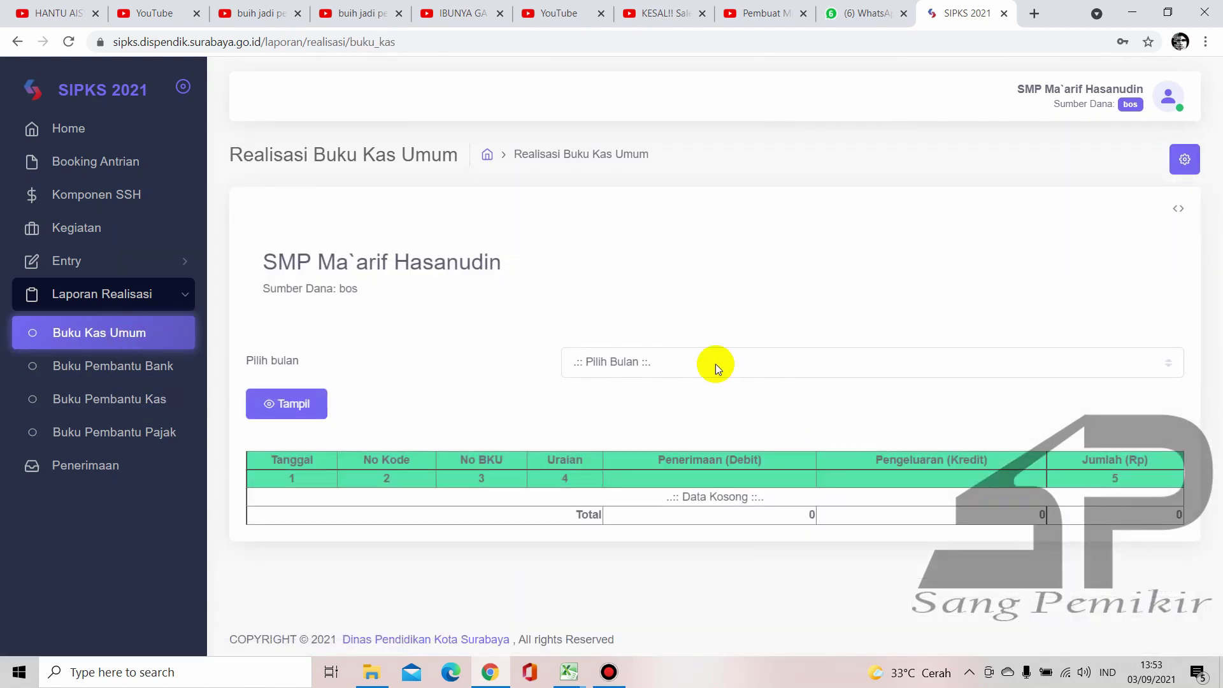
{"action": "left_click", "coordinate": [716, 369]}
{"action": "left_click", "coordinate": [614, 398]}
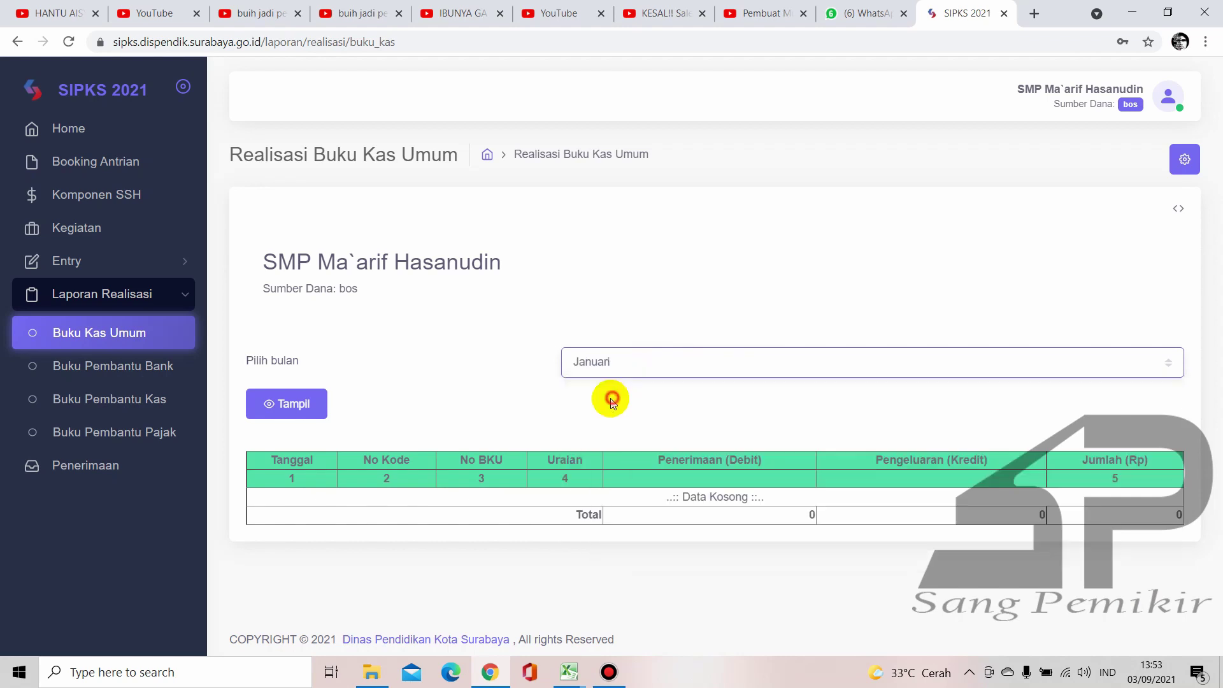
{"action": "left_click", "coordinate": [297, 404]}
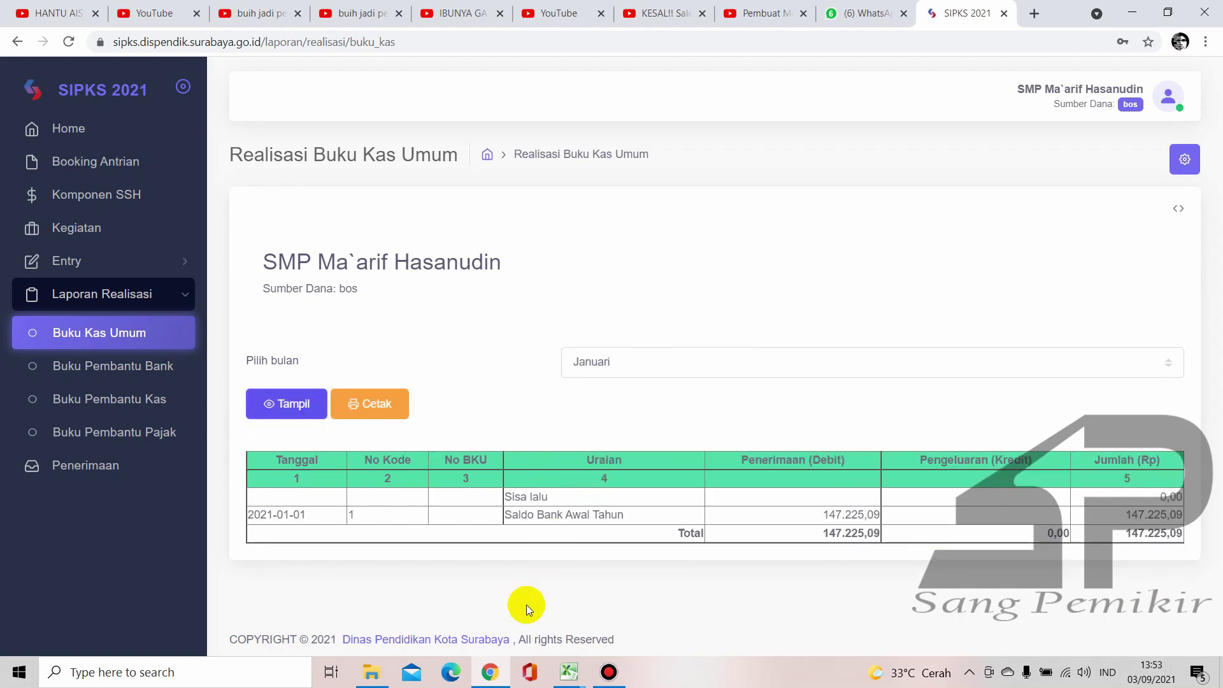
Switch to the Buku Kas Umum CW 2 2021 workbook in Excel and check the January sheet's balance against the SIPKS report
{"action": "mouse_move", "coordinate": [564, 668]}
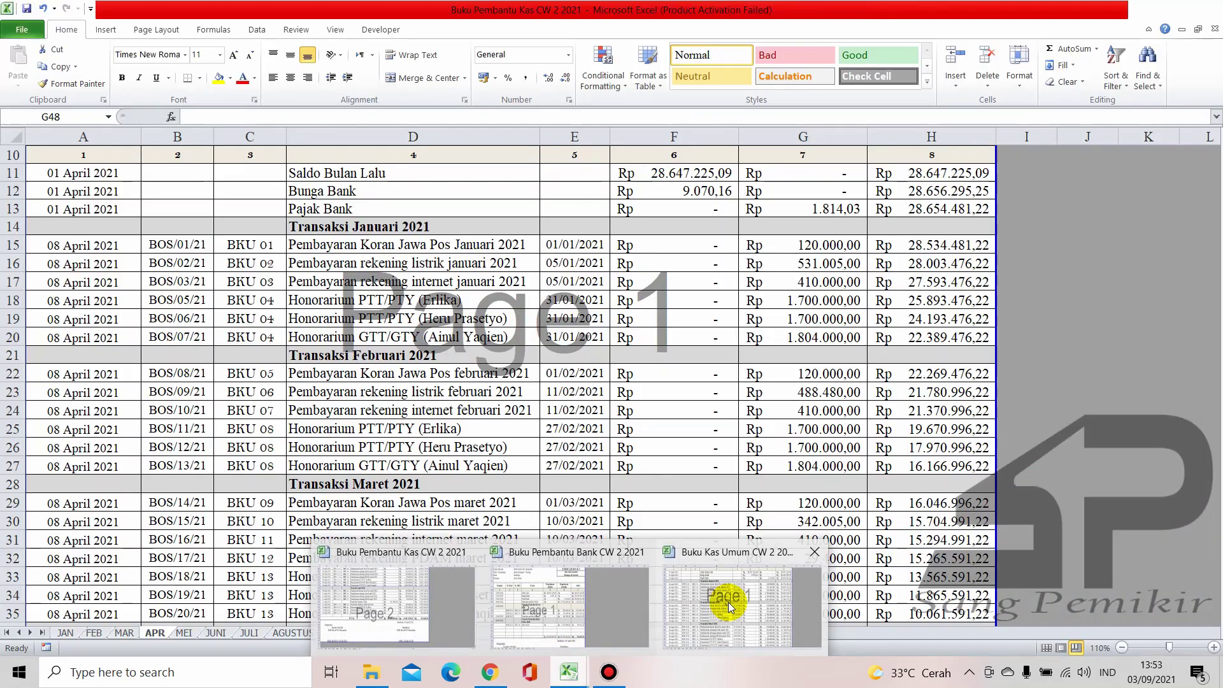
{"action": "left_click", "coordinate": [728, 602]}
{"action": "left_click", "coordinate": [62, 634]}
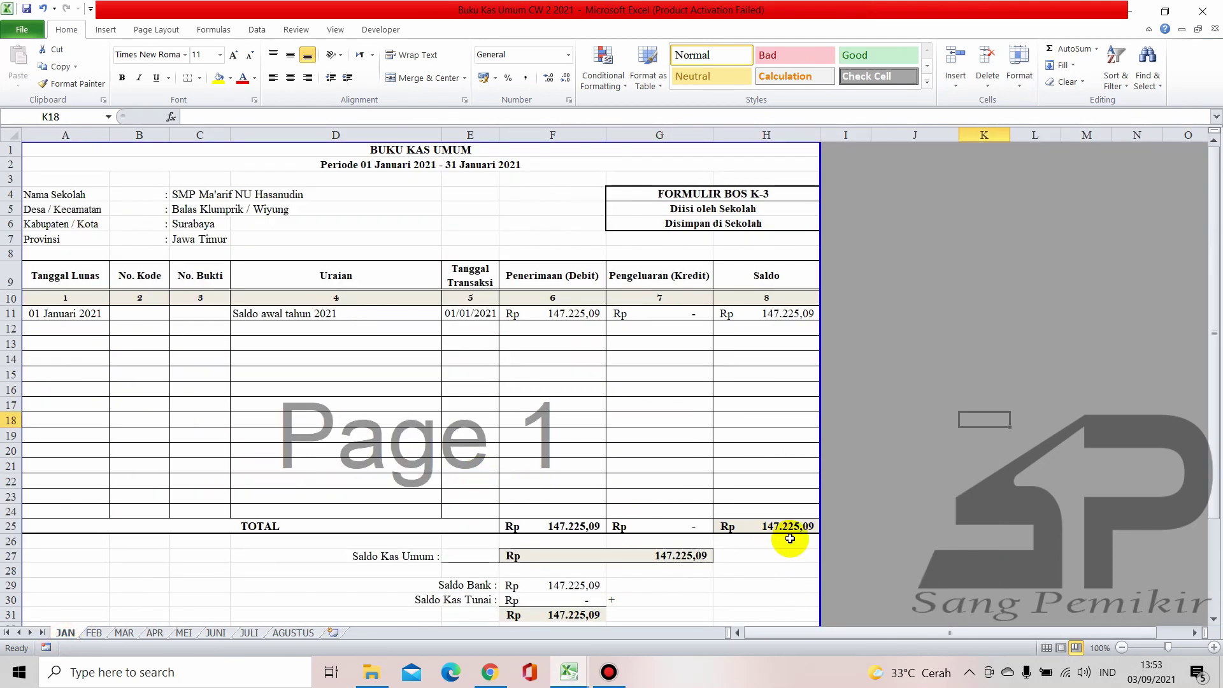
Check the FEB and MAR sheets in the Excel Buku Kas Umum, and display the Februari report in SIPKS in Chrome
{"action": "left_click", "coordinate": [96, 633]}
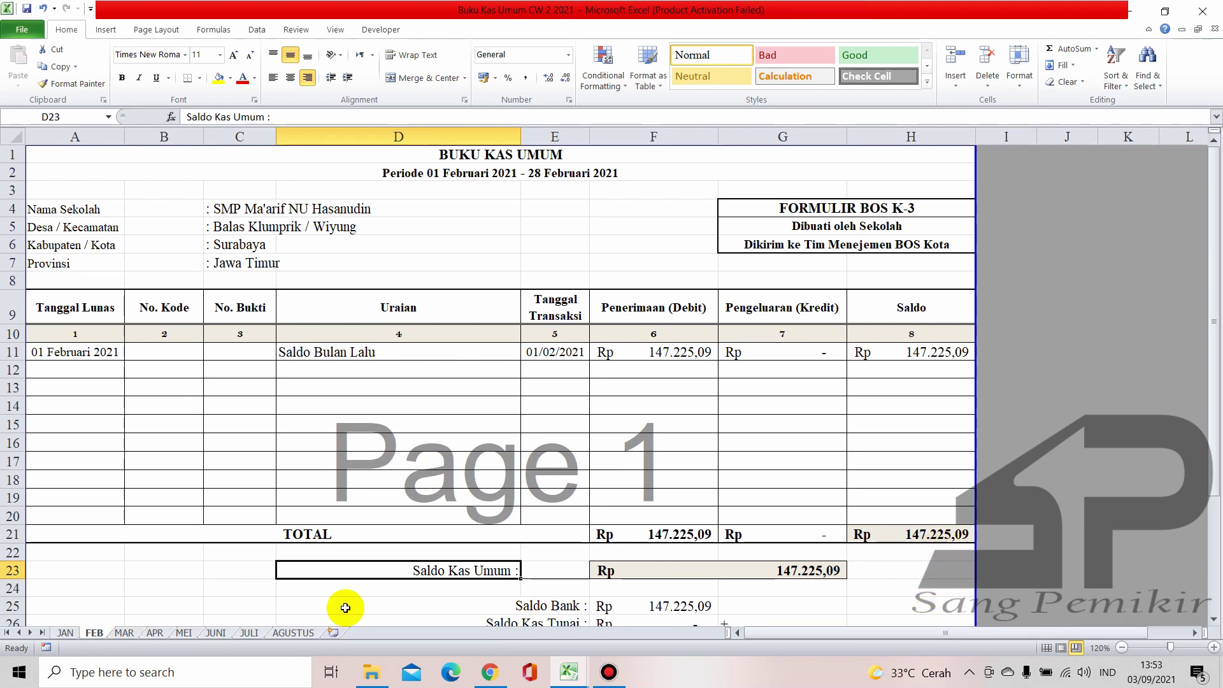
{"action": "left_click", "coordinate": [124, 633]}
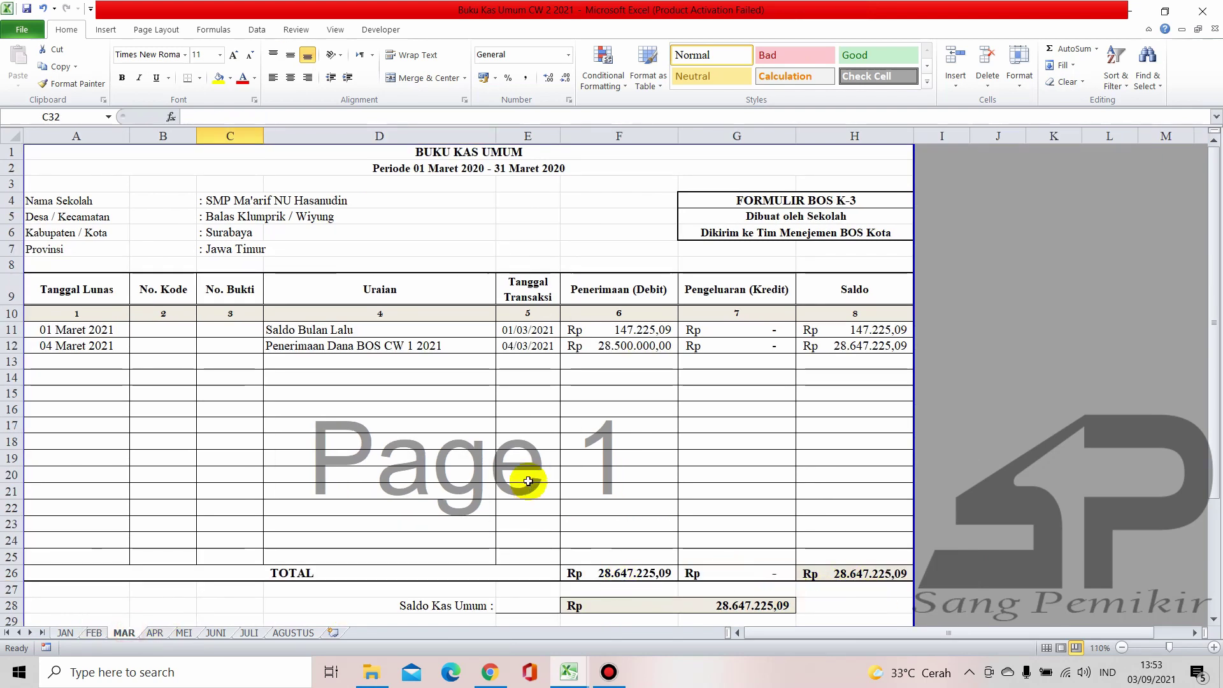
{"action": "left_click", "coordinate": [510, 672]}
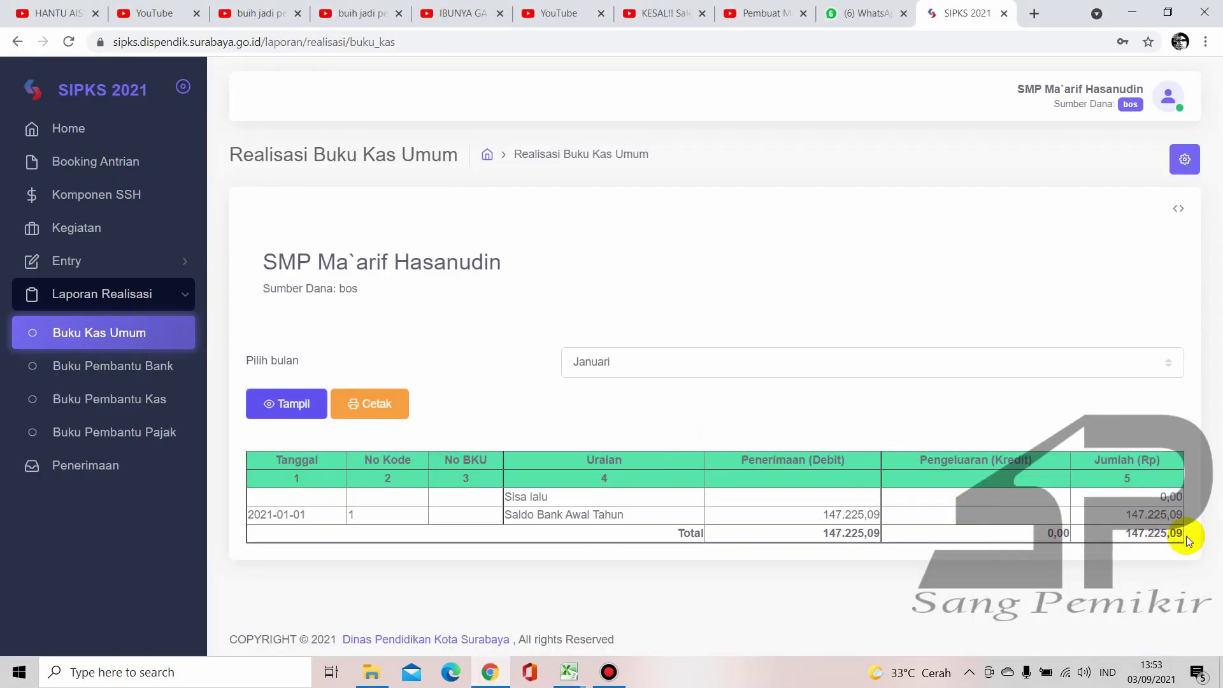
{"action": "left_click", "coordinate": [685, 358]}
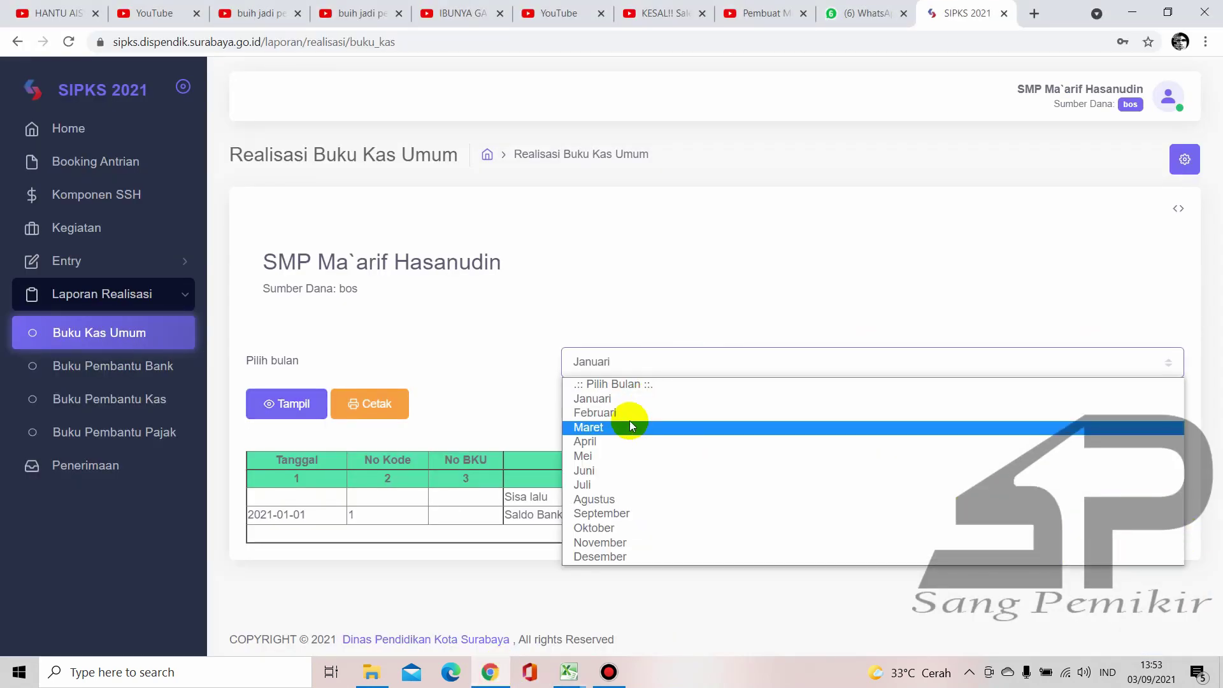
{"action": "left_click", "coordinate": [629, 412]}
{"action": "left_click", "coordinate": [253, 408]}
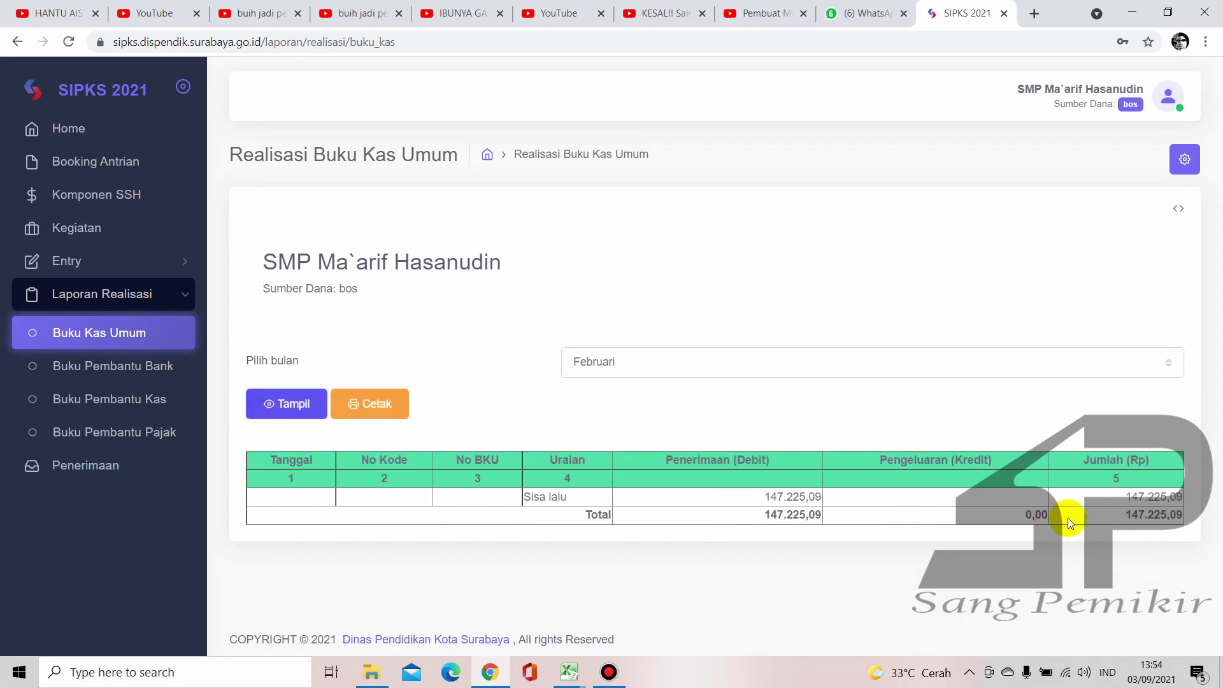
Display the Buku Kas Umum realisation report for Maret
{"action": "left_click", "coordinate": [636, 360]}
{"action": "left_click", "coordinate": [592, 427]}
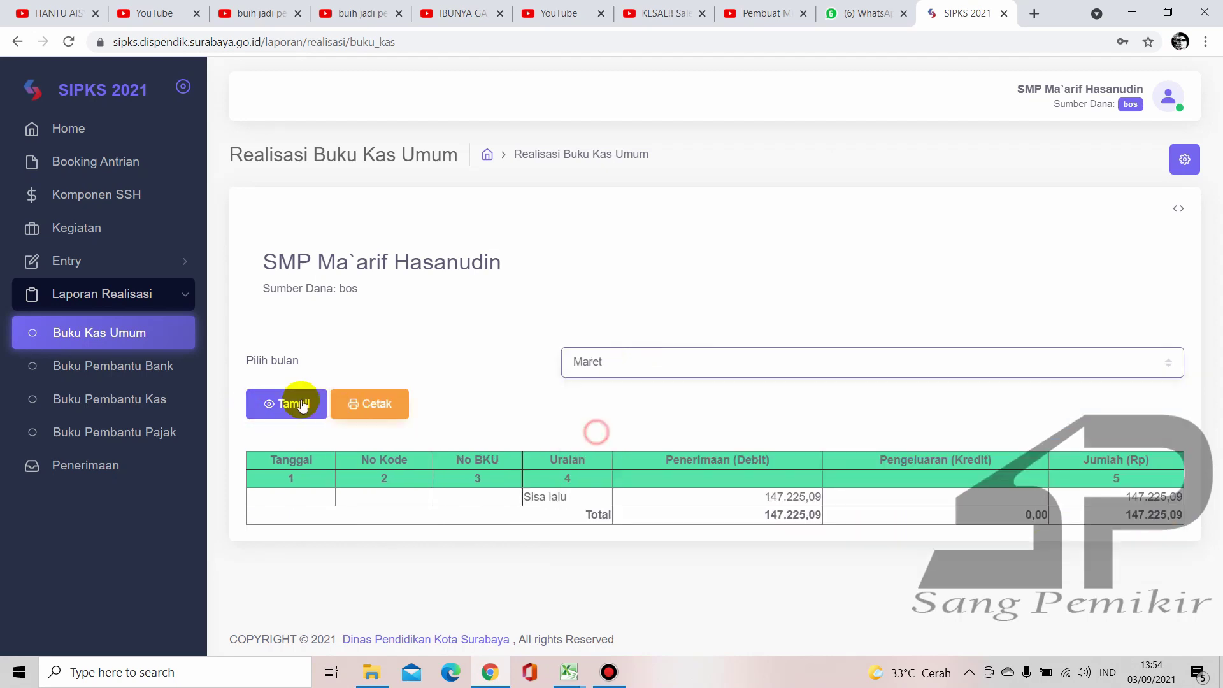
{"action": "left_click", "coordinate": [290, 404]}
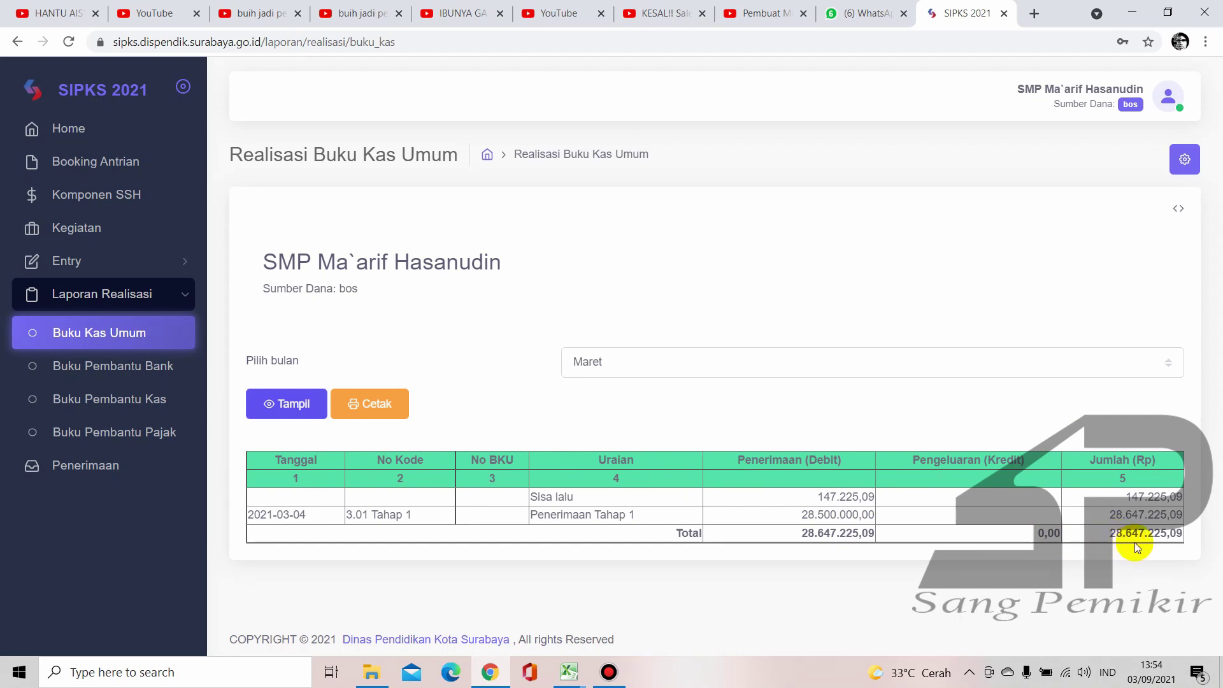
Compare the total on the MAR sheet of the Excel Buku Kas Umum with the total in the SIPKS Maret report
{"action": "left_click", "coordinate": [576, 672]}
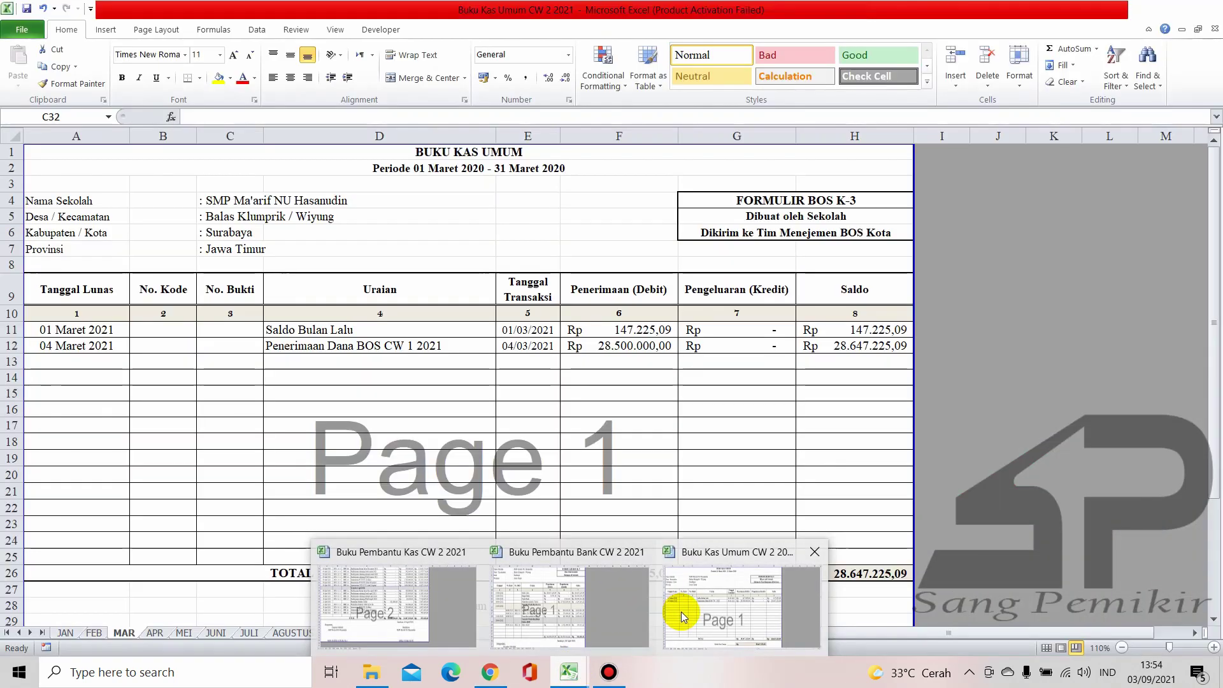
{"action": "left_click", "coordinate": [682, 611]}
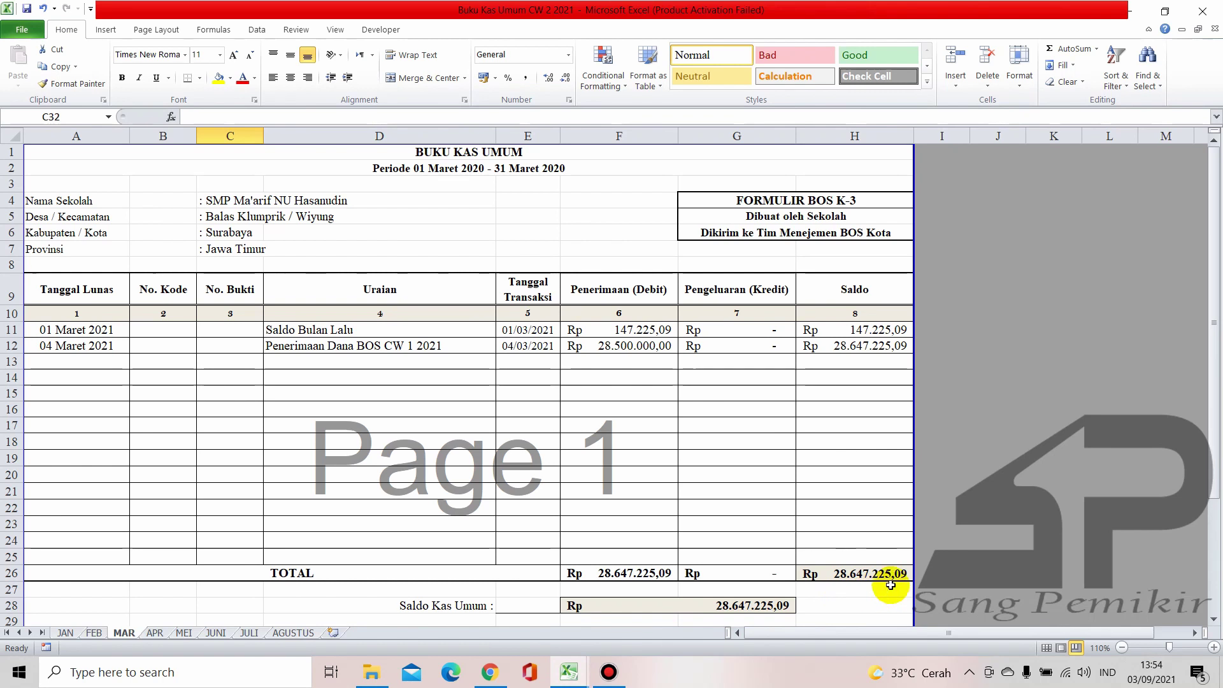
{"action": "left_click", "coordinate": [493, 673]}
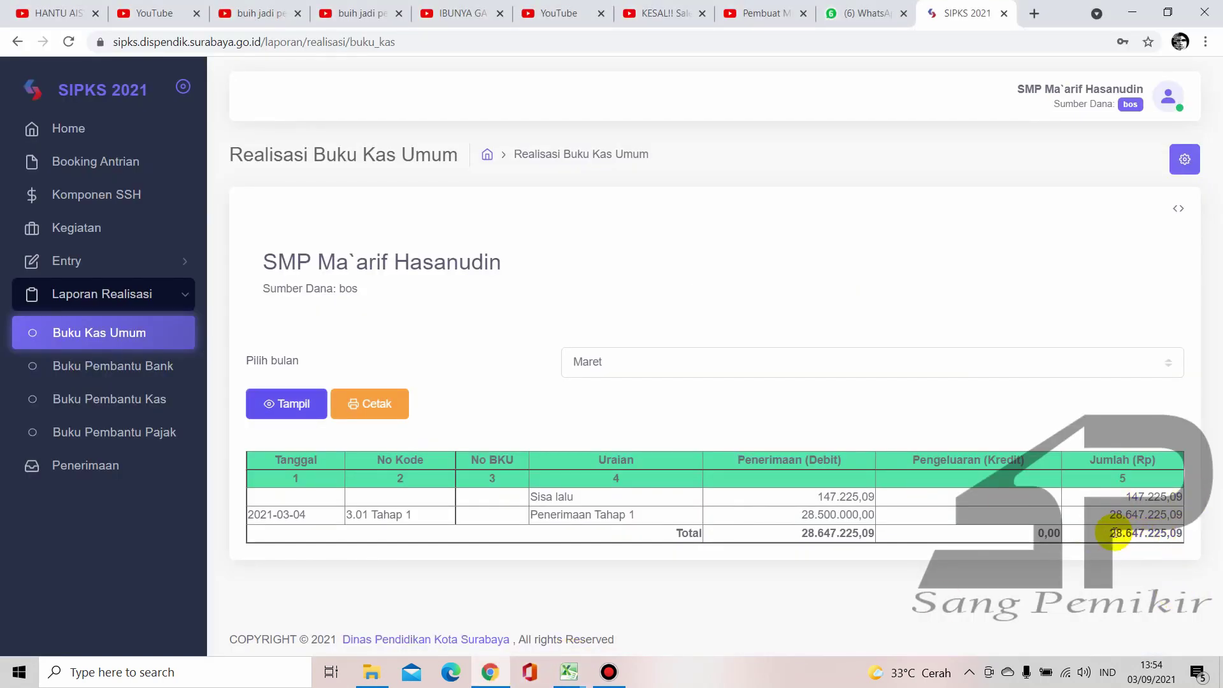
{"action": "left_click_drag", "start_coordinate": [1113, 534], "coordinate": [1171, 537]}
{"action": "left_click", "coordinate": [1170, 537]}
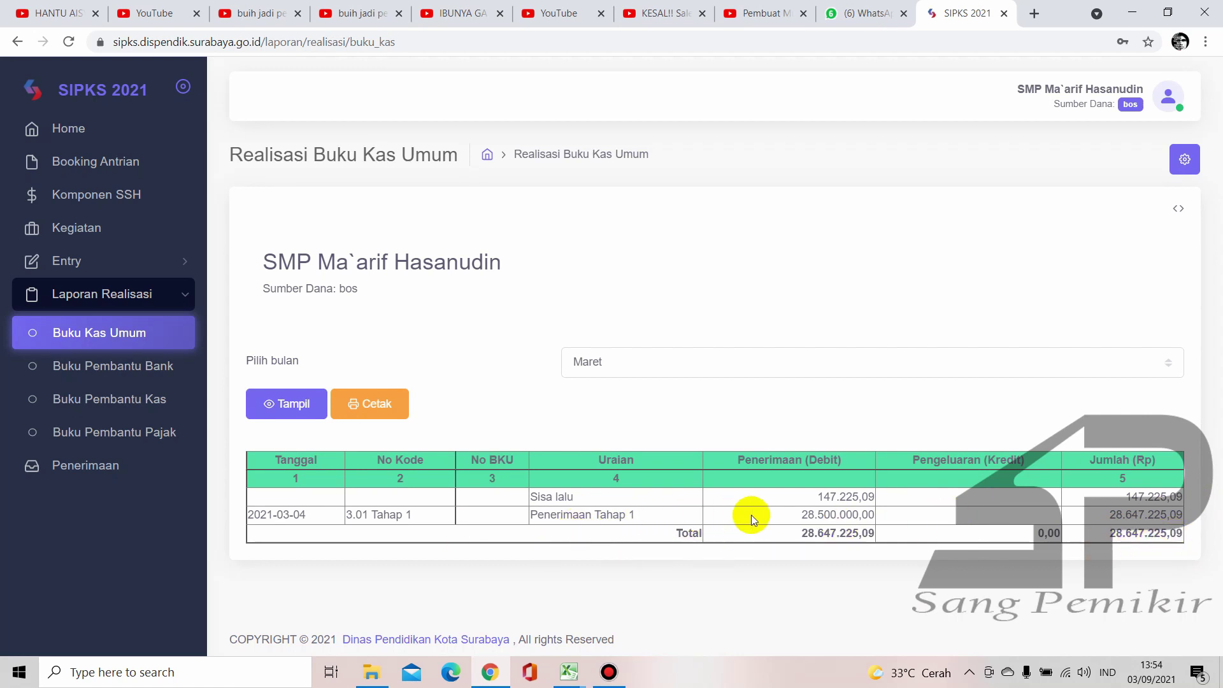
Examine the amount and date of the Penerimaan Tahap 1 entry in the Maret report
{"action": "left_click_drag", "start_coordinate": [780, 517], "coordinate": [871, 515]}
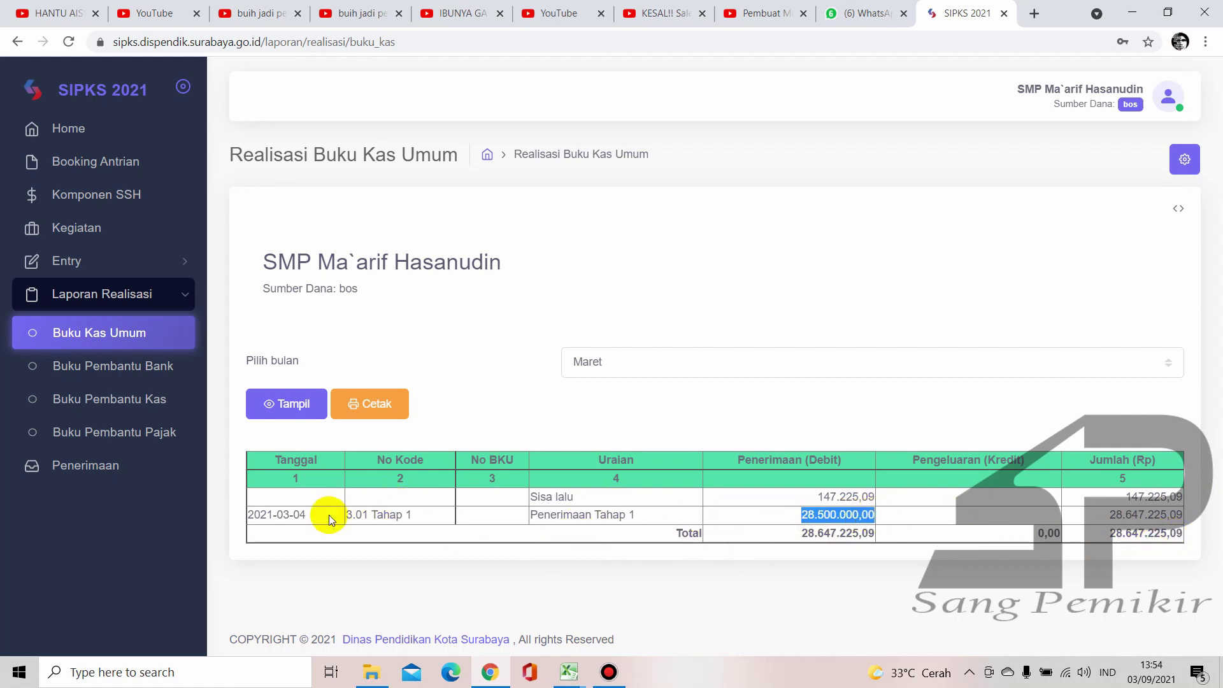
{"action": "left_click_drag", "start_coordinate": [307, 515], "coordinate": [232, 514]}
{"action": "left_click", "coordinate": [274, 532]}
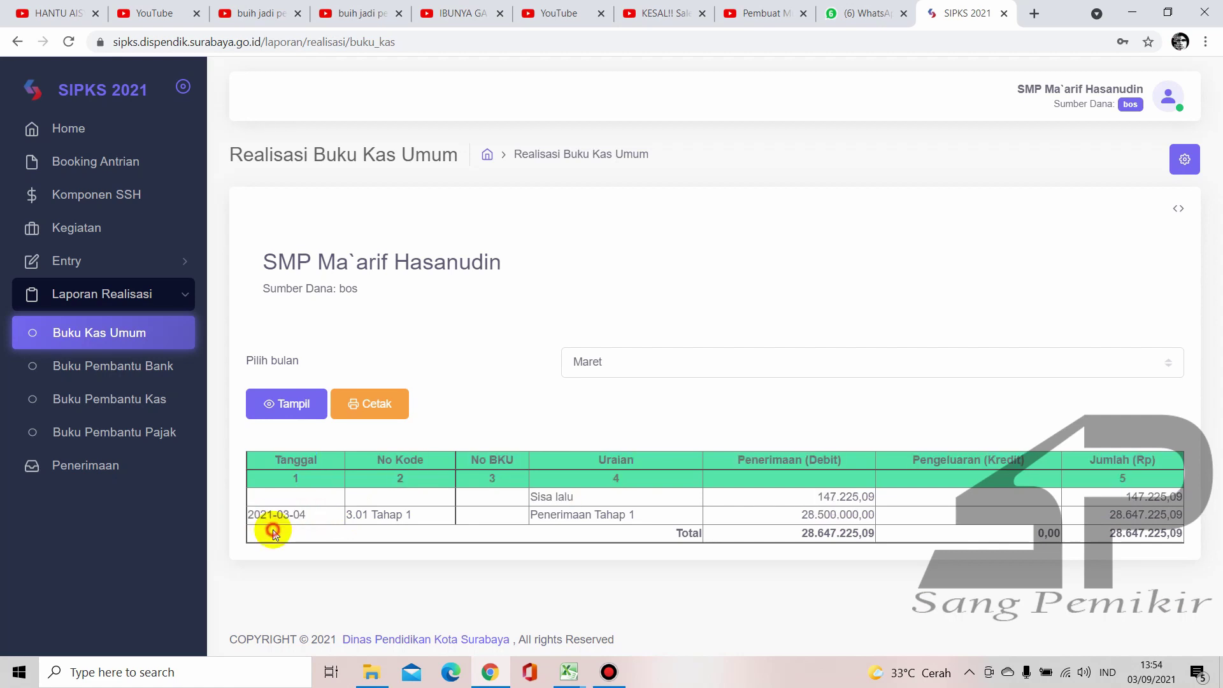
{"action": "left_click_drag", "start_coordinate": [300, 515], "coordinate": [311, 525]}
{"action": "left_click", "coordinate": [309, 519]}
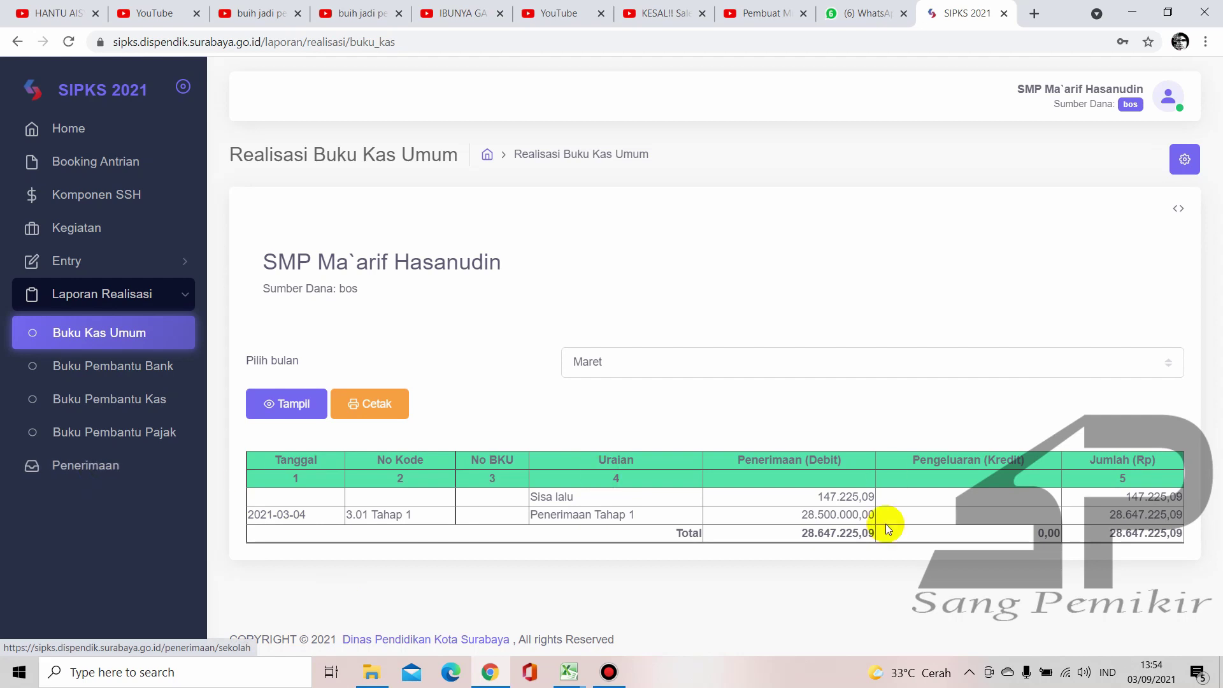
{"action": "left_click_drag", "start_coordinate": [320, 513], "coordinate": [314, 538]}
{"action": "left_click", "coordinate": [314, 538]}
{"action": "left_click_drag", "start_coordinate": [253, 514], "coordinate": [290, 515]}
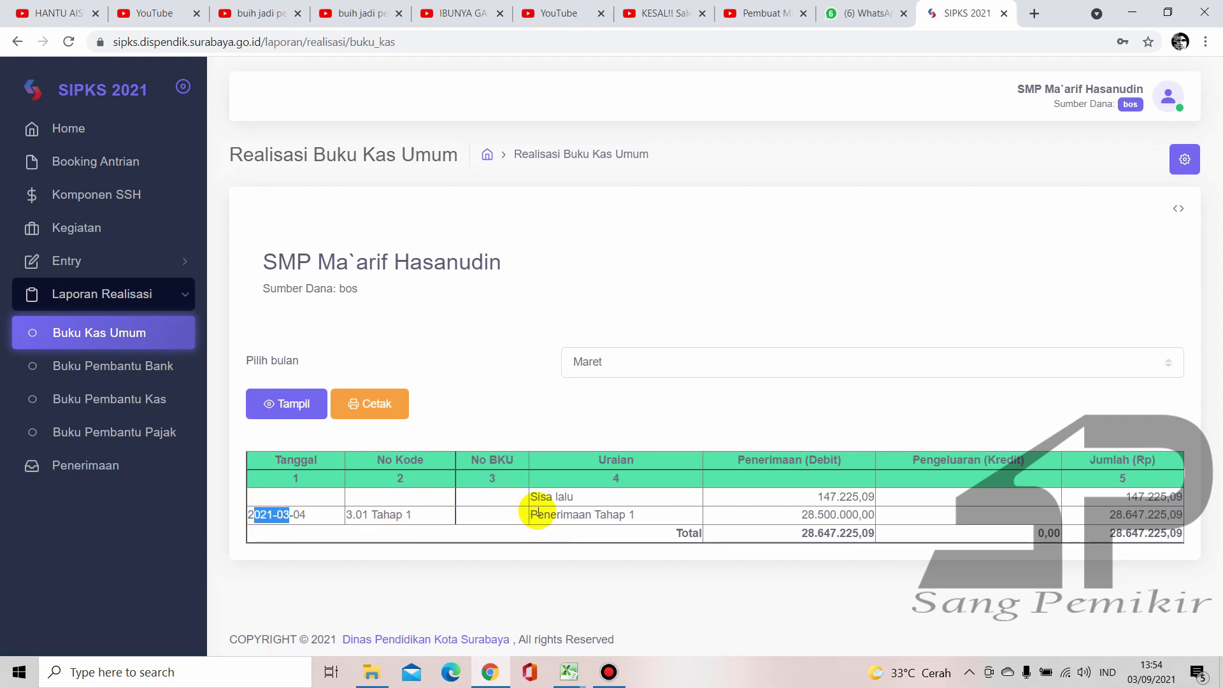
{"action": "left_click", "coordinate": [617, 376]}
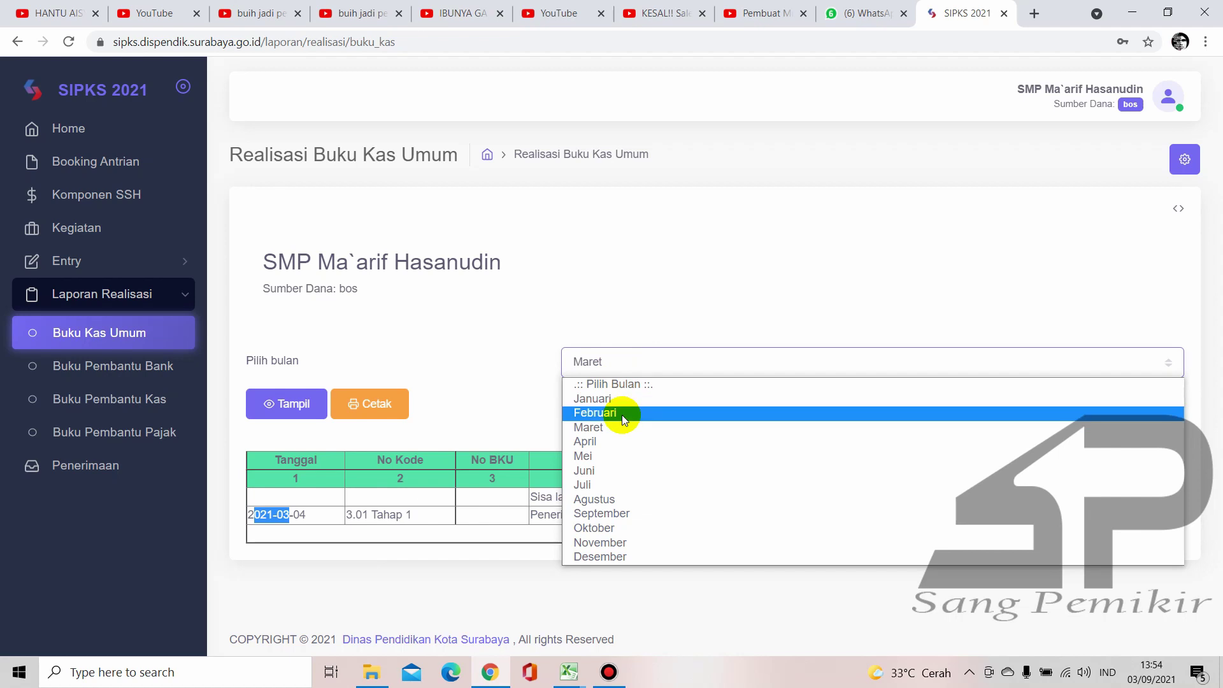
{"action": "left_click", "coordinate": [610, 304]}
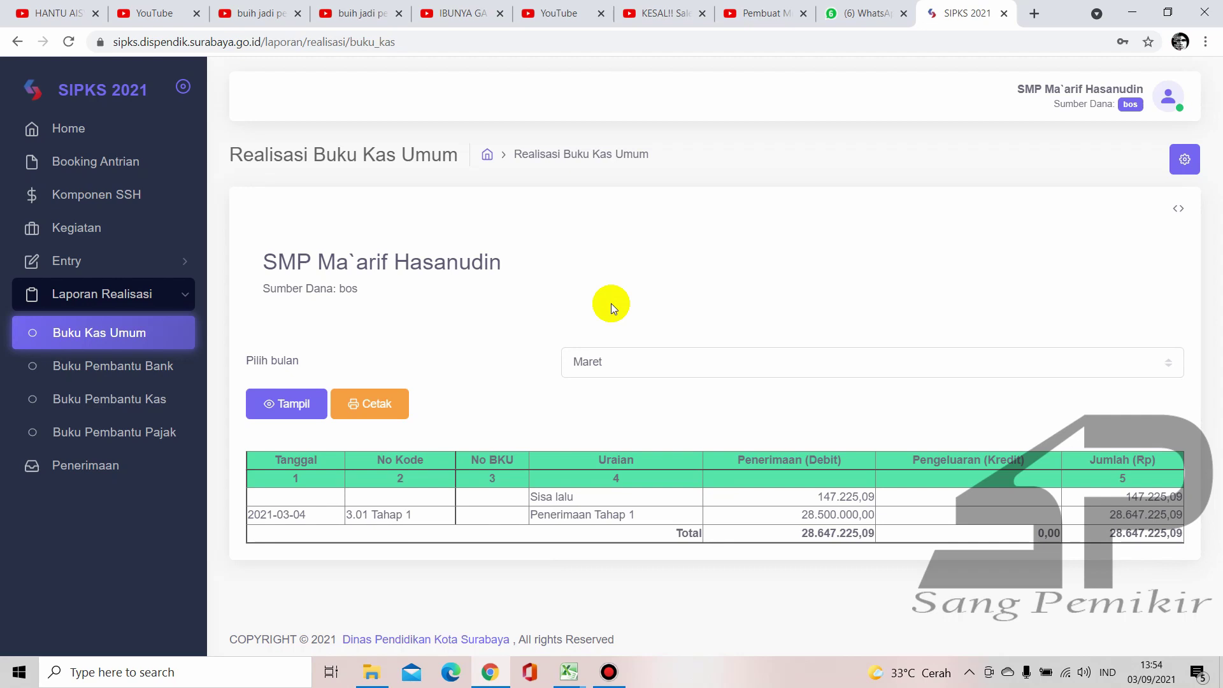
{"action": "left_click", "coordinate": [89, 264]}
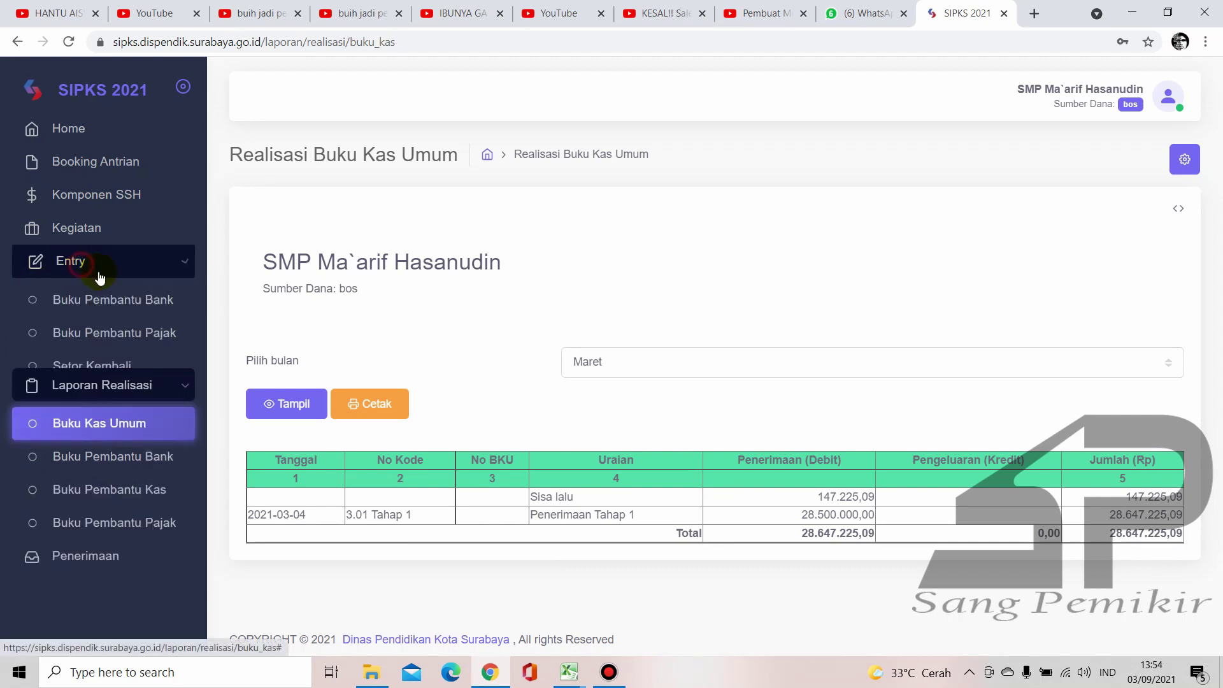
{"action": "left_click", "coordinate": [139, 263]}
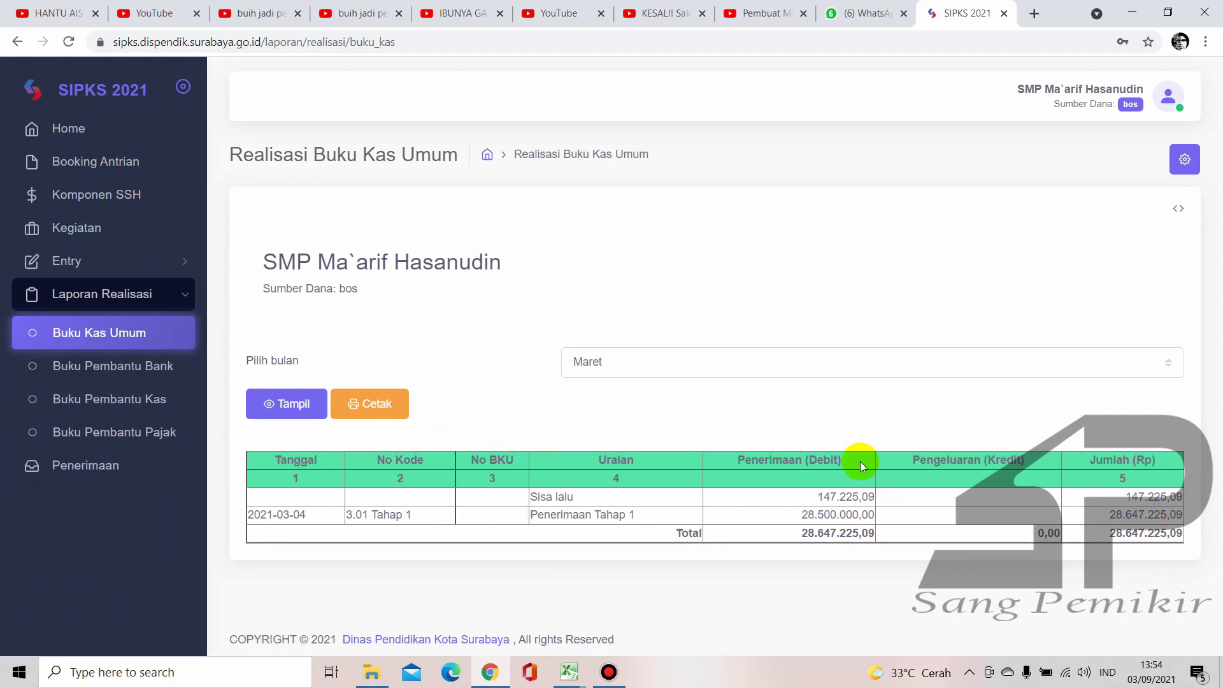
Display the Buku Kas Umum realisation report for April and review its entries down to the total
{"action": "left_click", "coordinate": [725, 369]}
{"action": "left_click", "coordinate": [668, 442]}
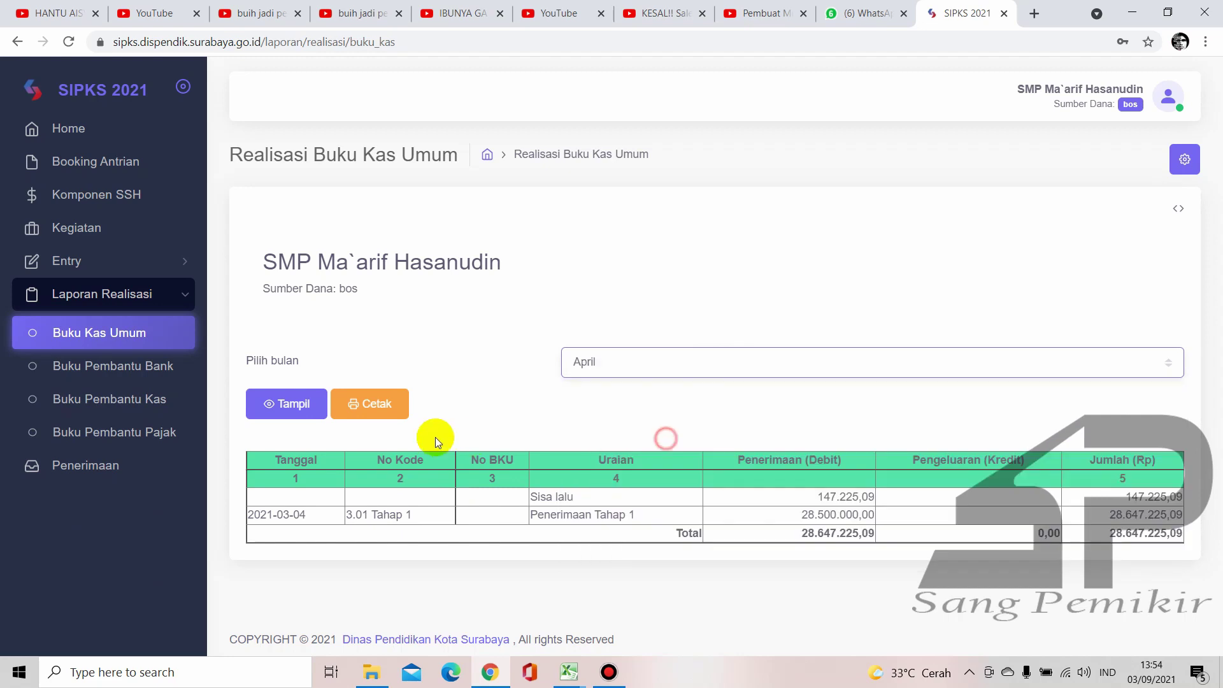
{"action": "left_click", "coordinate": [287, 403]}
{"action": "scroll", "coordinate": [978, 537], "scroll_direction": "down", "scroll_amount": 10}
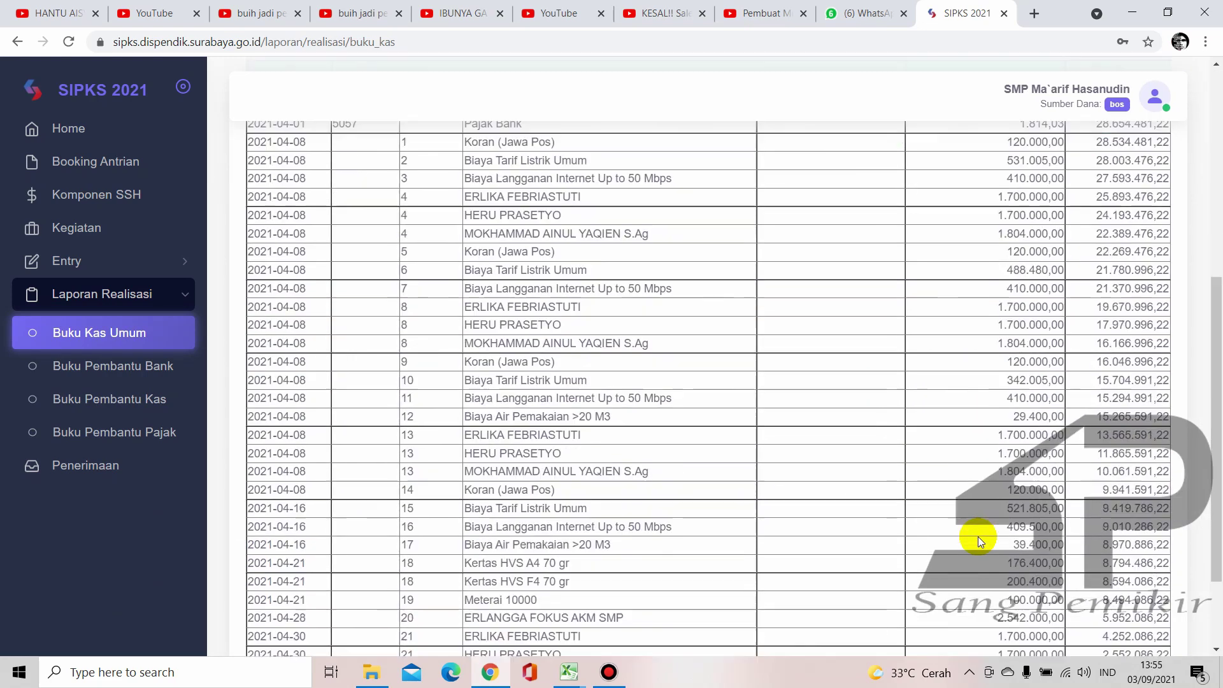
Switch to the Buku Pembantu Kas CW 2 2021 workbook in Excel and check the closing balance on its April sheet
{"action": "mouse_move", "coordinate": [569, 672]}
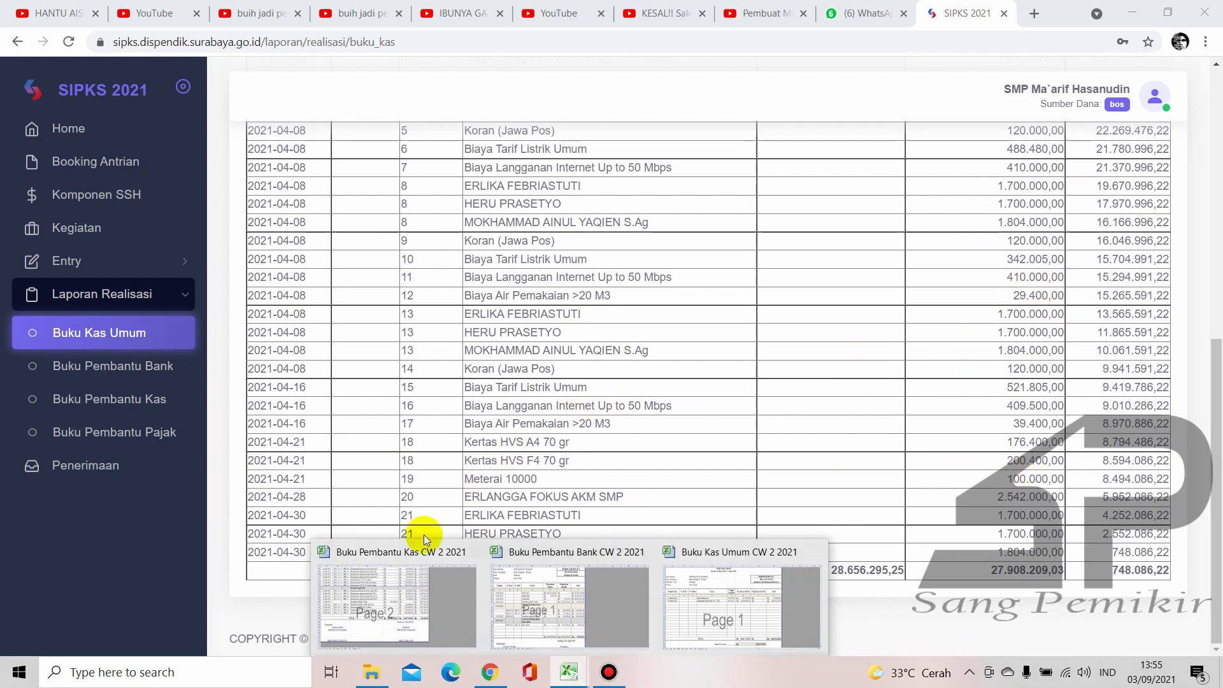
{"action": "left_click", "coordinate": [403, 590]}
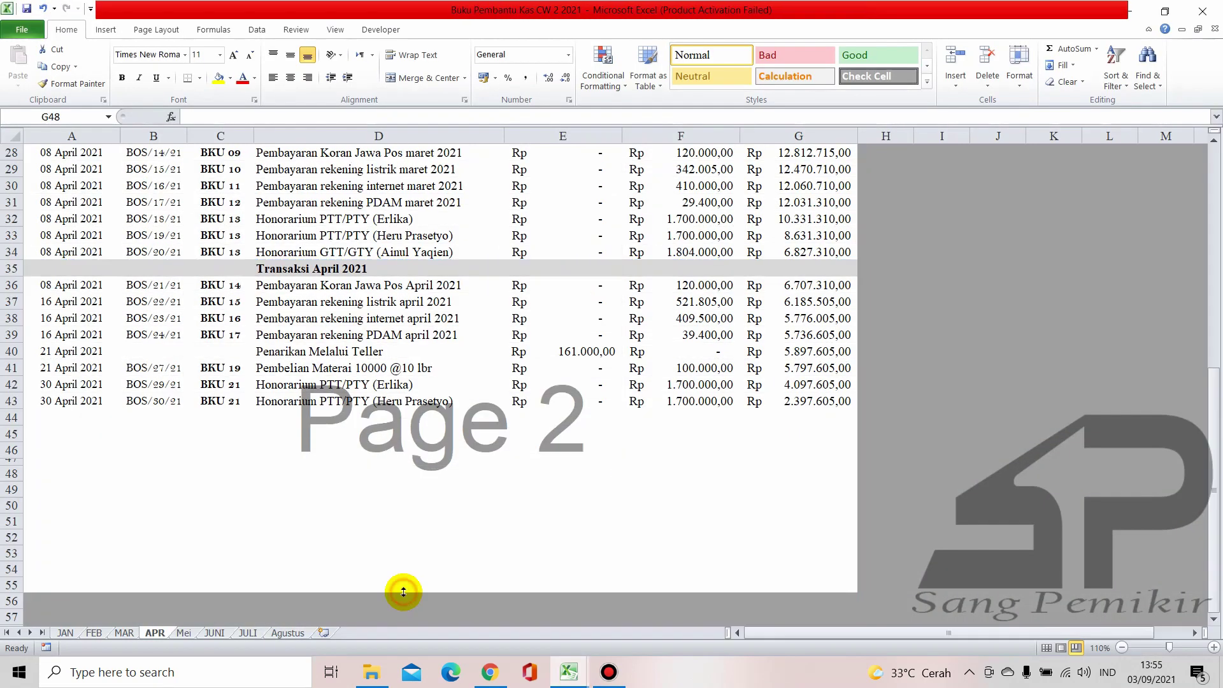
{"action": "left_click", "coordinate": [959, 523]}
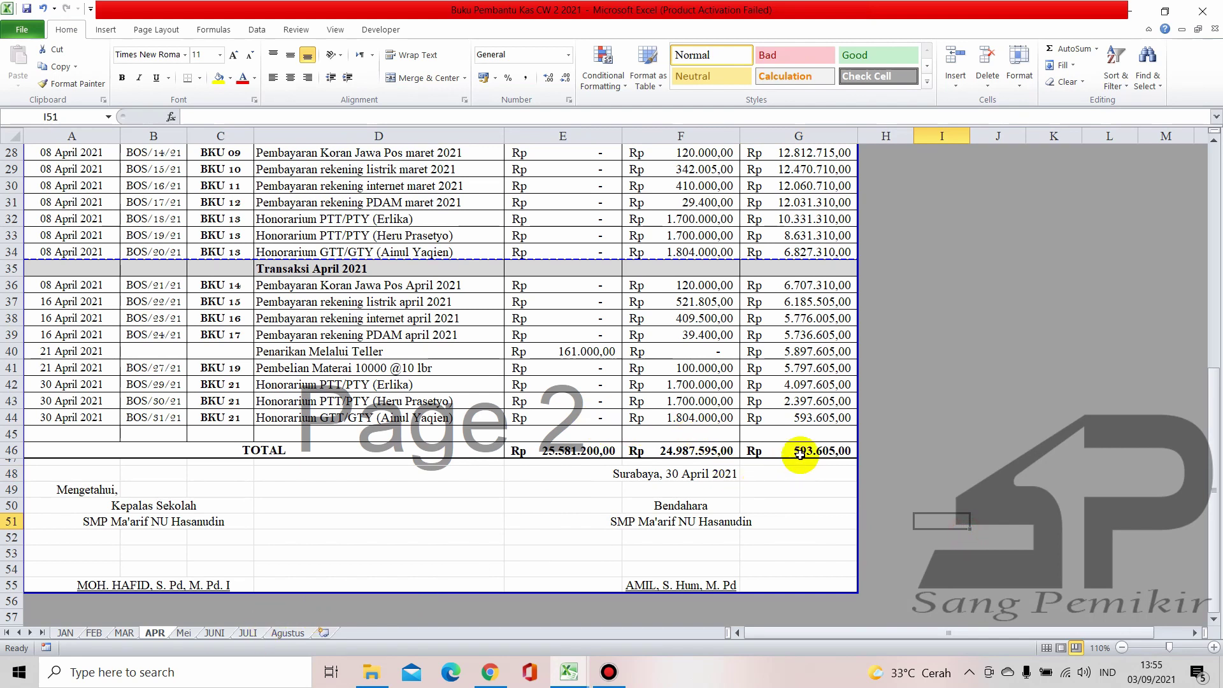
Switch to the Buku Kas Umum CW 2 2021 workbook and review the APR sheet down to its total and balance
{"action": "mouse_move", "coordinate": [567, 669]}
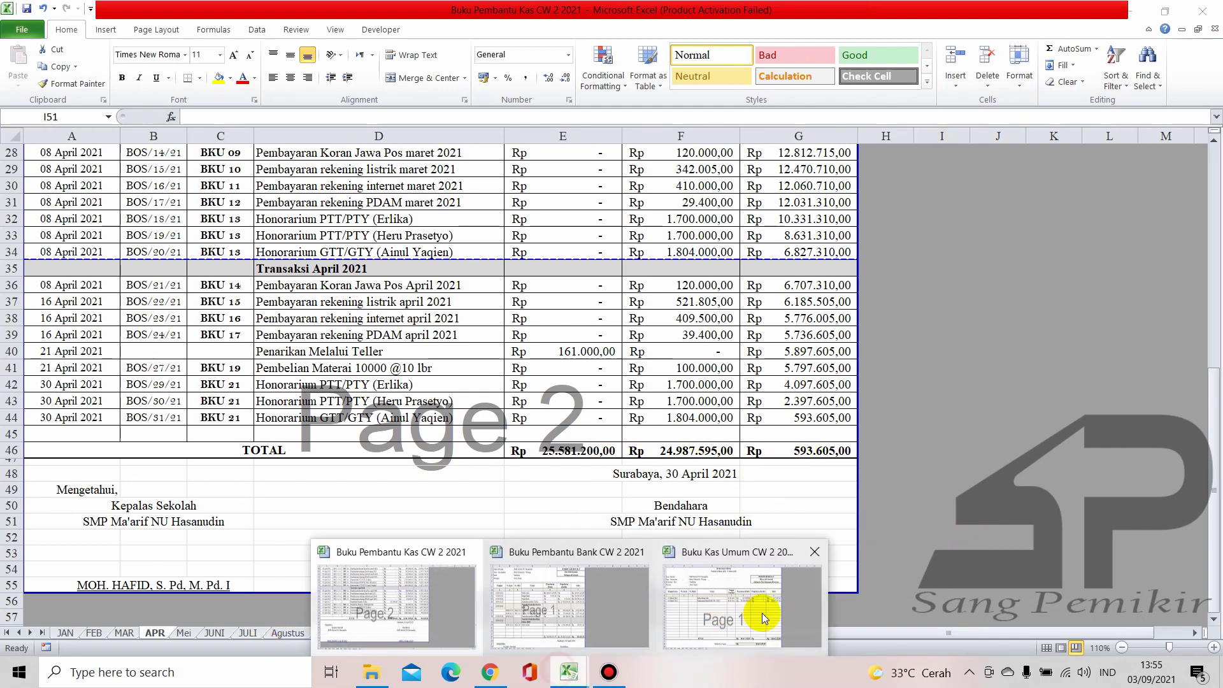
{"action": "left_click", "coordinate": [758, 611]}
{"action": "left_click", "coordinate": [155, 633]}
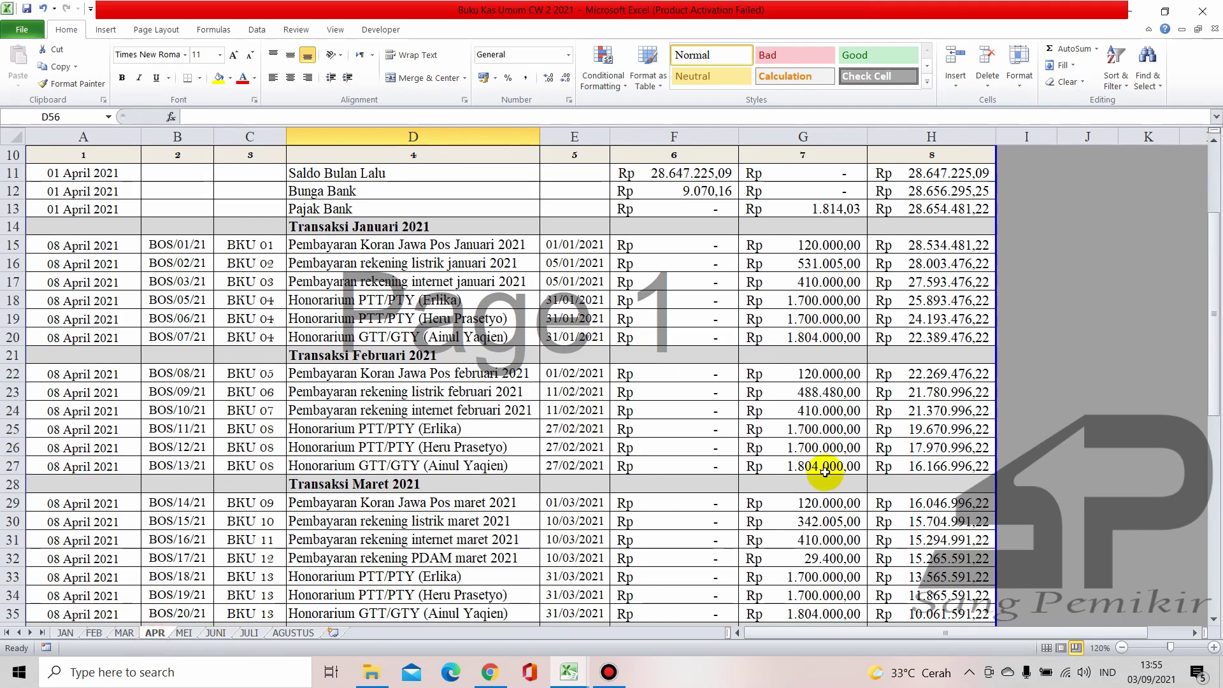
{"action": "scroll", "coordinate": [825, 471], "scroll_direction": "down", "scroll_amount": 3}
{"action": "scroll", "coordinate": [825, 471], "scroll_direction": "down", "scroll_amount": 2}
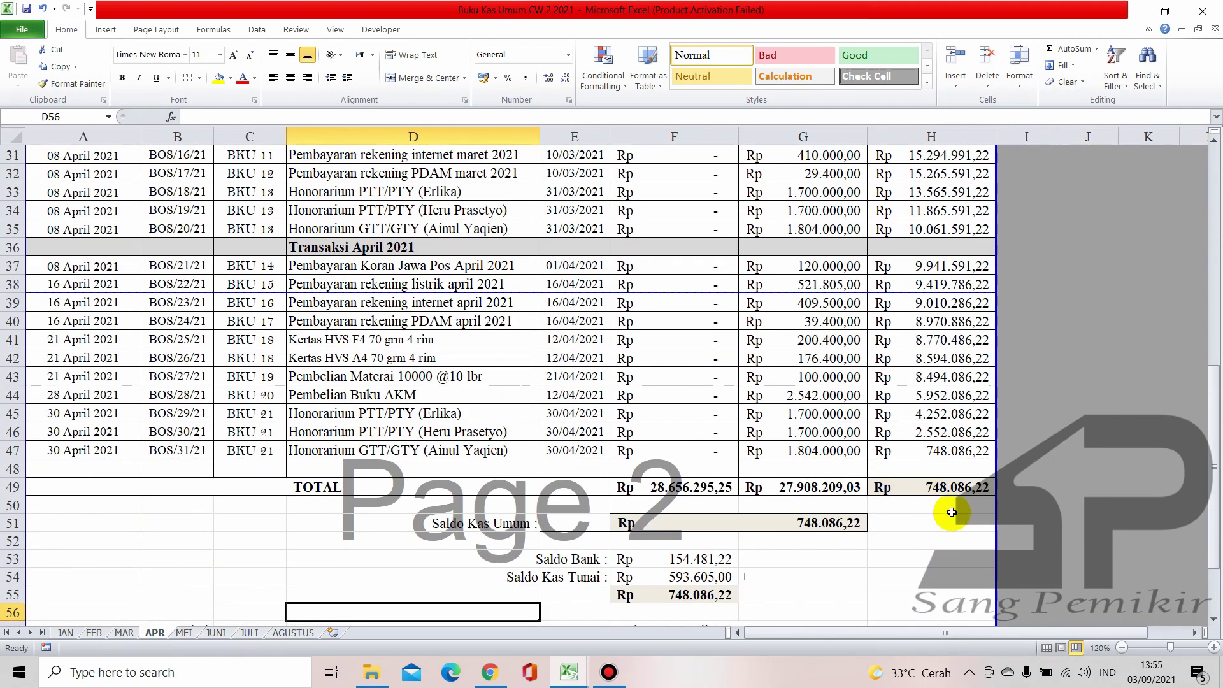
Compare the April totals in the SIPKS Buku Kas Umum report in Chrome with those in the Excel Buku Kas Umum
{"action": "left_click", "coordinate": [489, 672]}
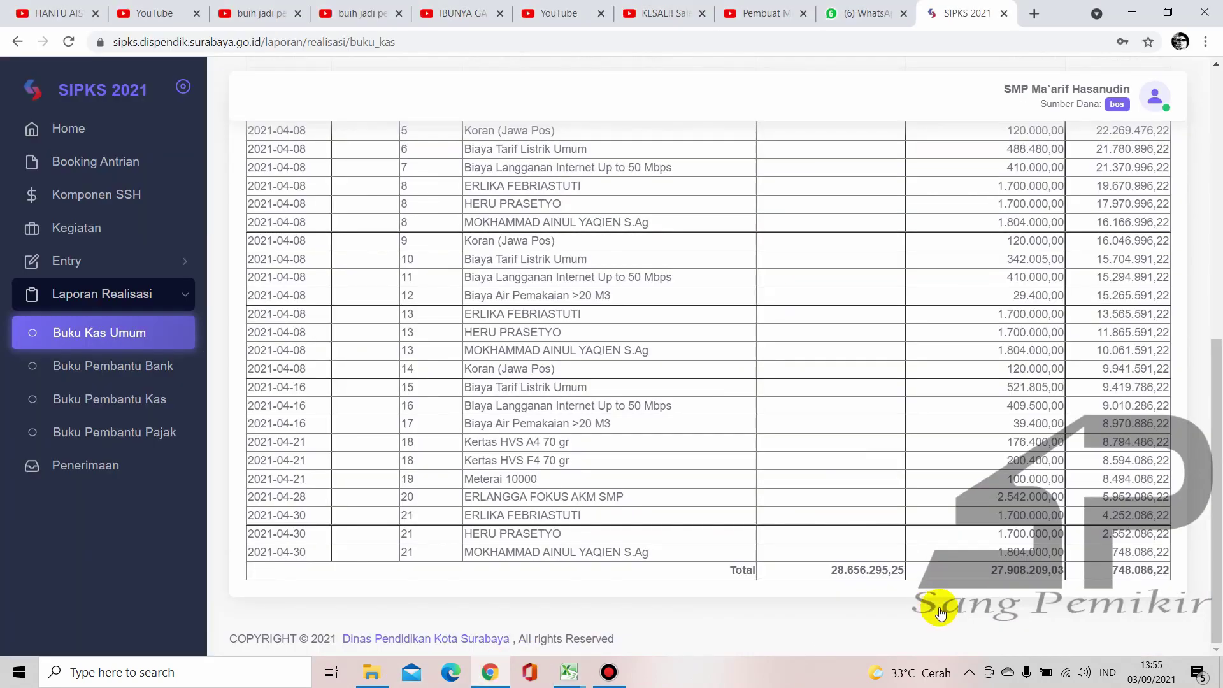
{"action": "left_click", "coordinate": [580, 671]}
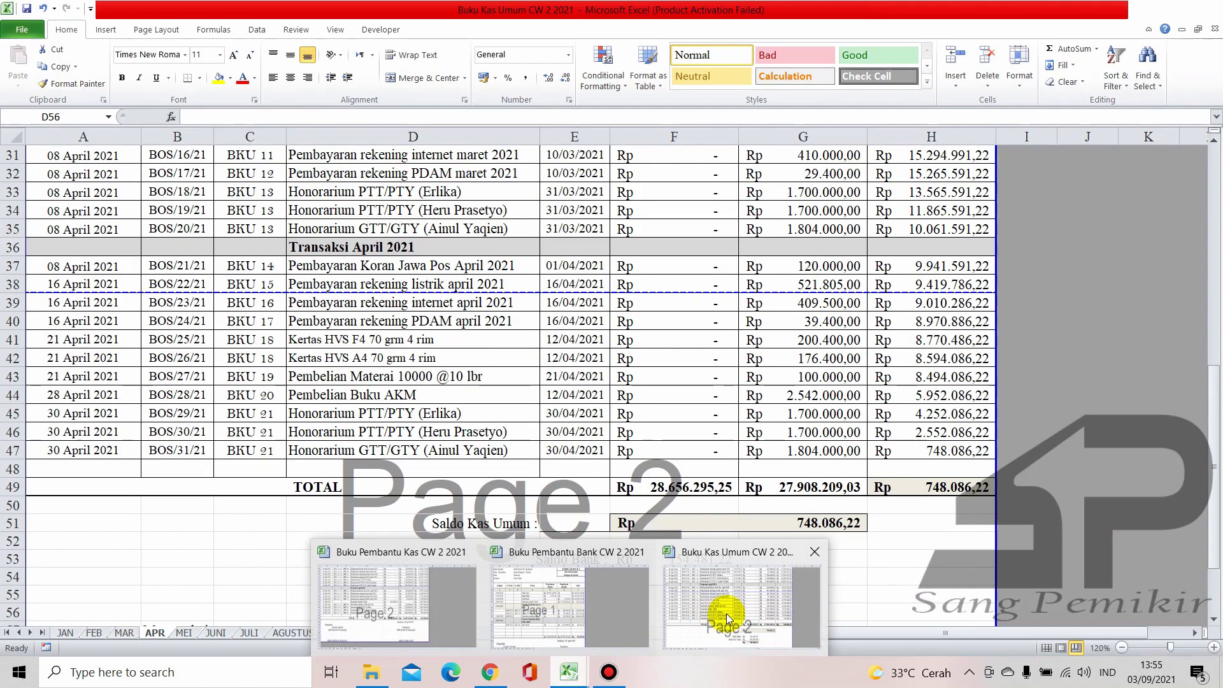
{"action": "left_click", "coordinate": [727, 614]}
{"action": "double_click", "coordinate": [1141, 585]}
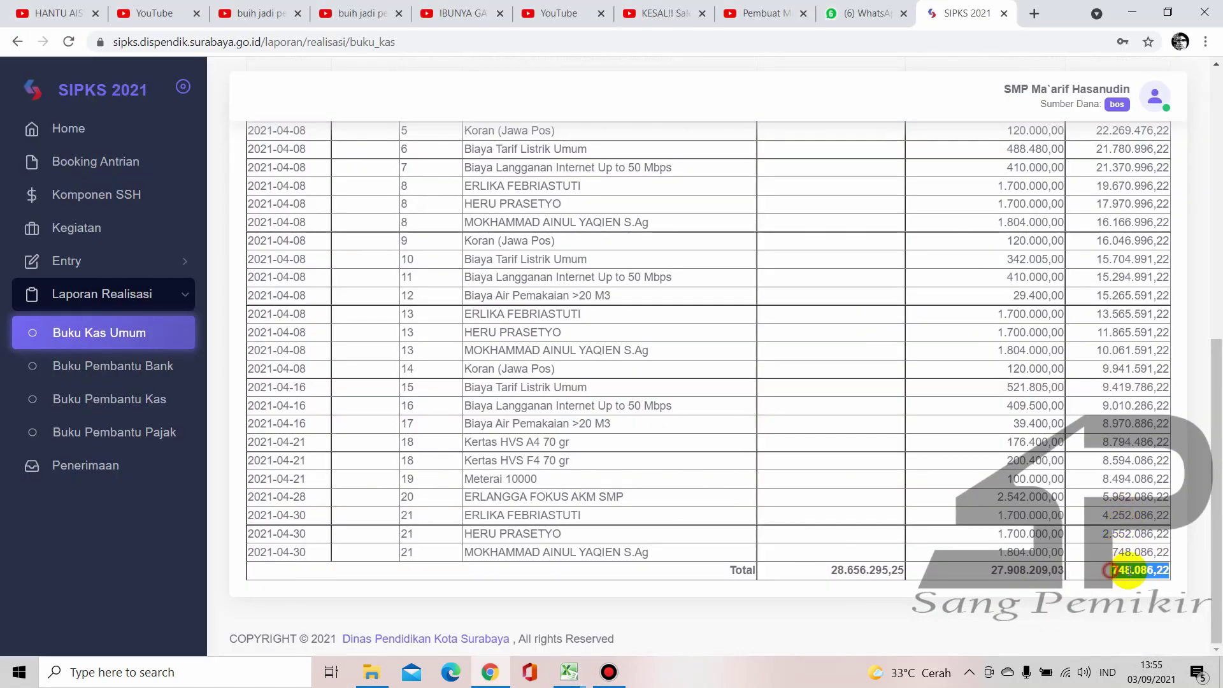
Review the April transactions in the SIPKS Buku Kas Umum report from the opening balance to the total
{"action": "scroll", "coordinate": [601, 461], "scroll_direction": "up", "scroll_amount": 8}
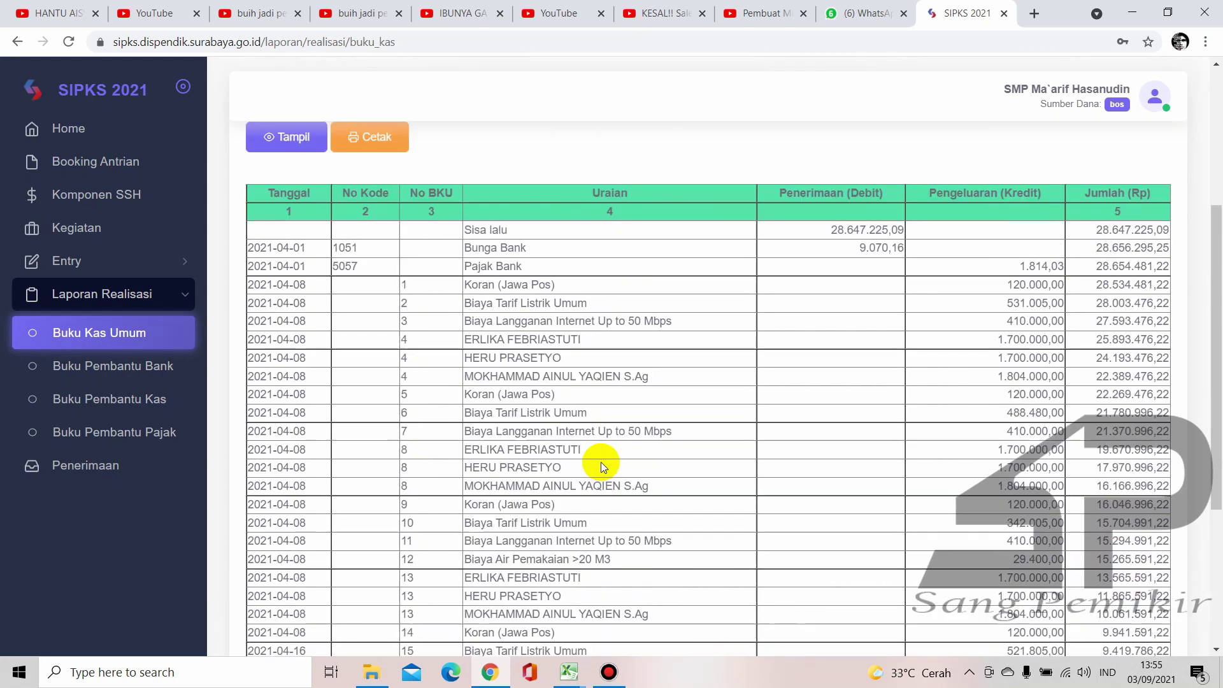
{"action": "scroll", "coordinate": [601, 462], "scroll_direction": "down", "scroll_amount": 4}
{"action": "scroll", "coordinate": [697, 440], "scroll_direction": "down", "scroll_amount": 4}
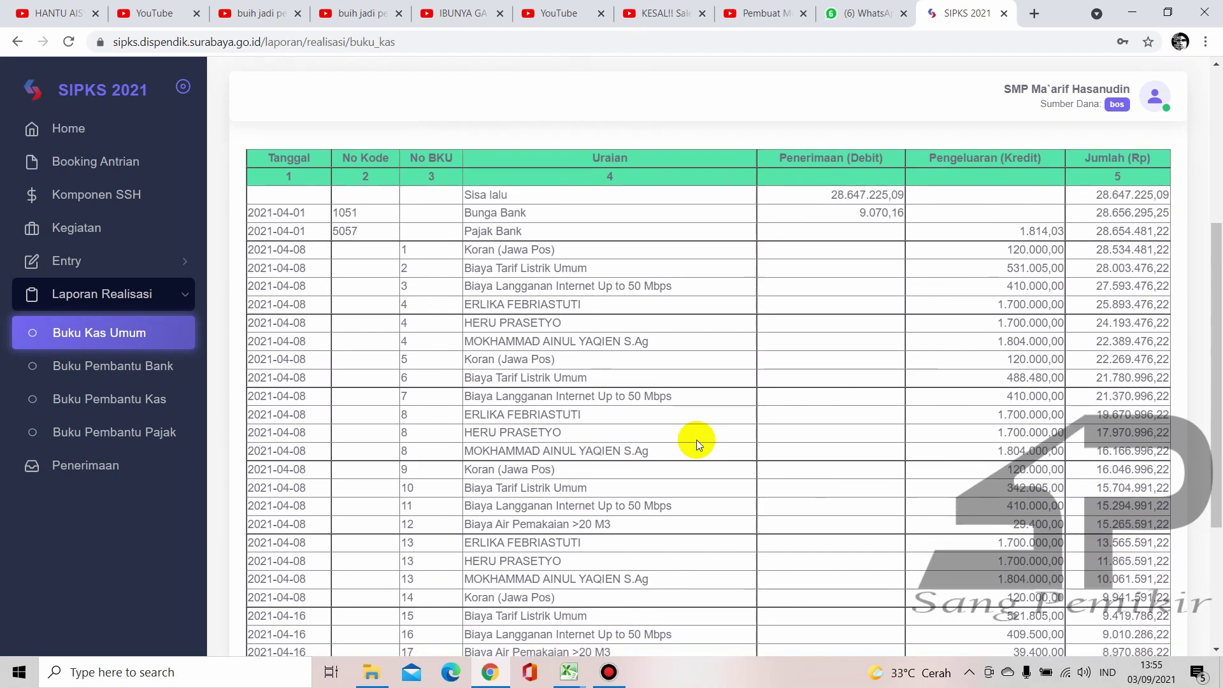
{"action": "scroll", "coordinate": [697, 440], "scroll_direction": "up", "scroll_amount": 3}
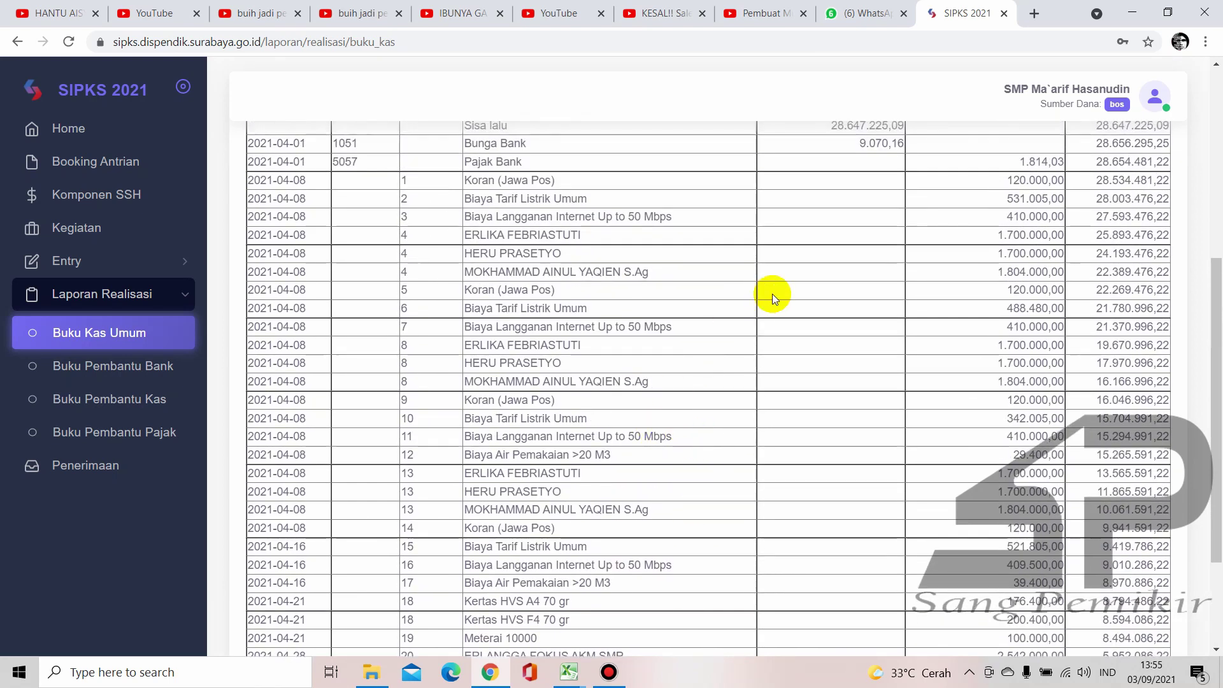
{"action": "scroll", "coordinate": [774, 298], "scroll_direction": "down", "scroll_amount": 3}
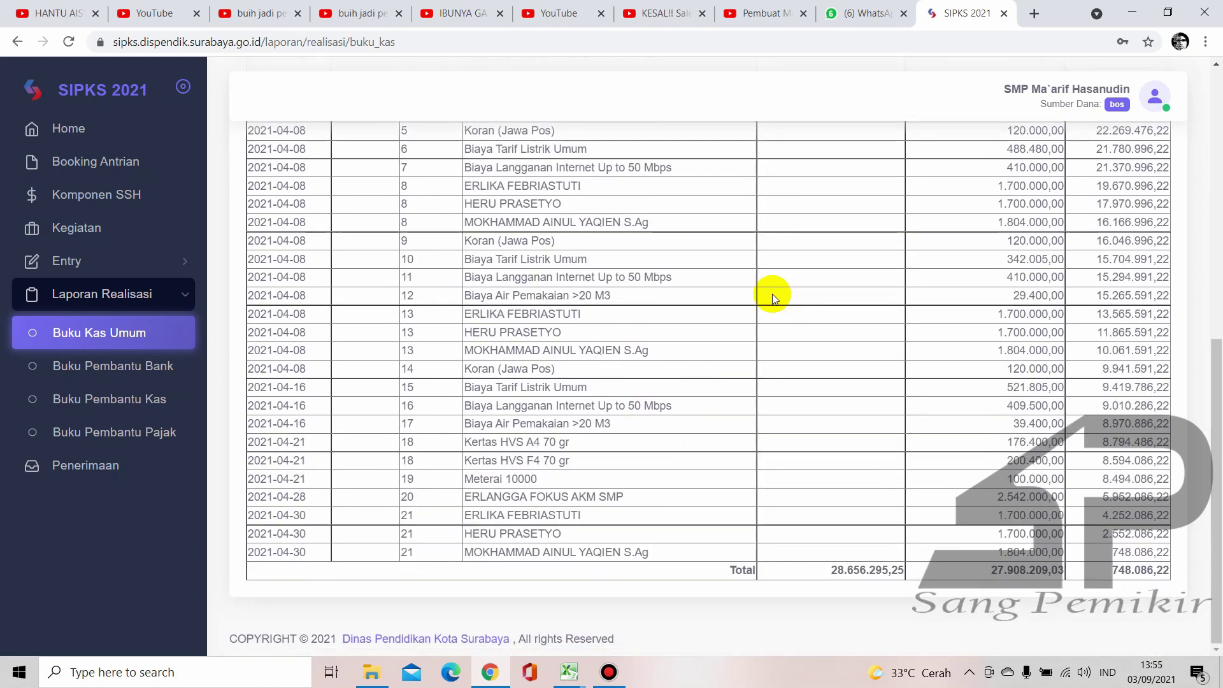
{"action": "scroll", "coordinate": [750, 295], "scroll_direction": "up", "scroll_amount": 3}
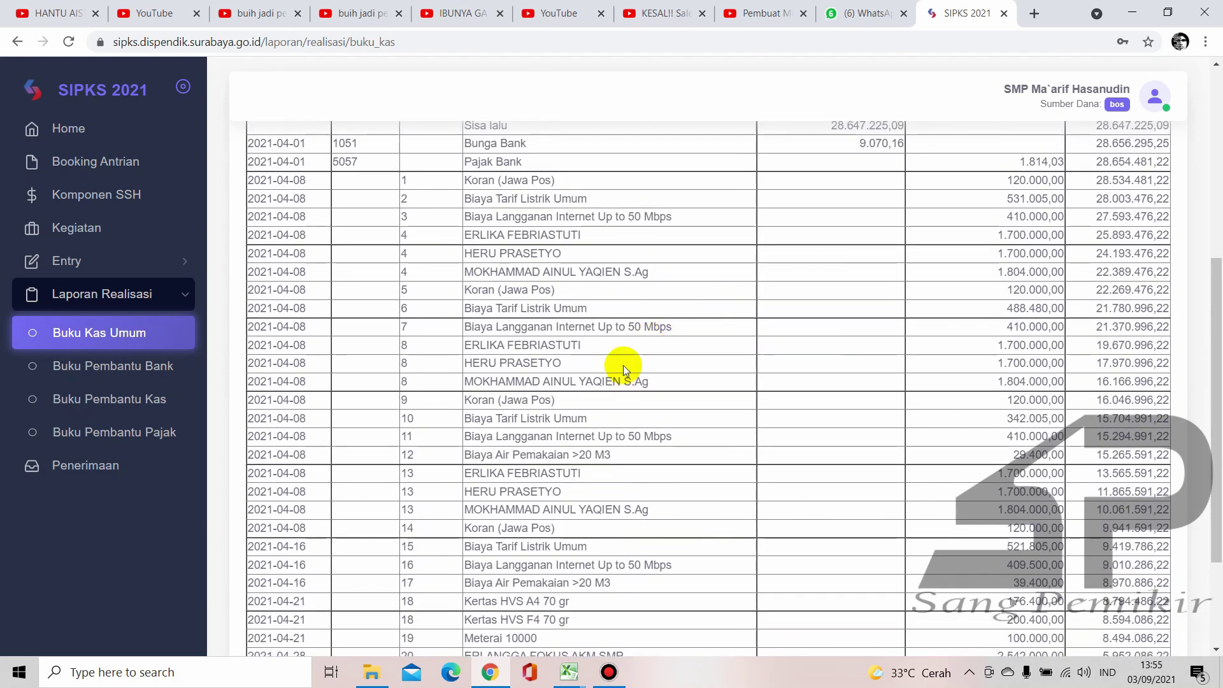
Recheck the late-April entries and total in the SIPKS Buku Kas Umum report, and return to its opening rows
{"action": "scroll", "coordinate": [623, 365], "scroll_direction": "down", "scroll_amount": 2}
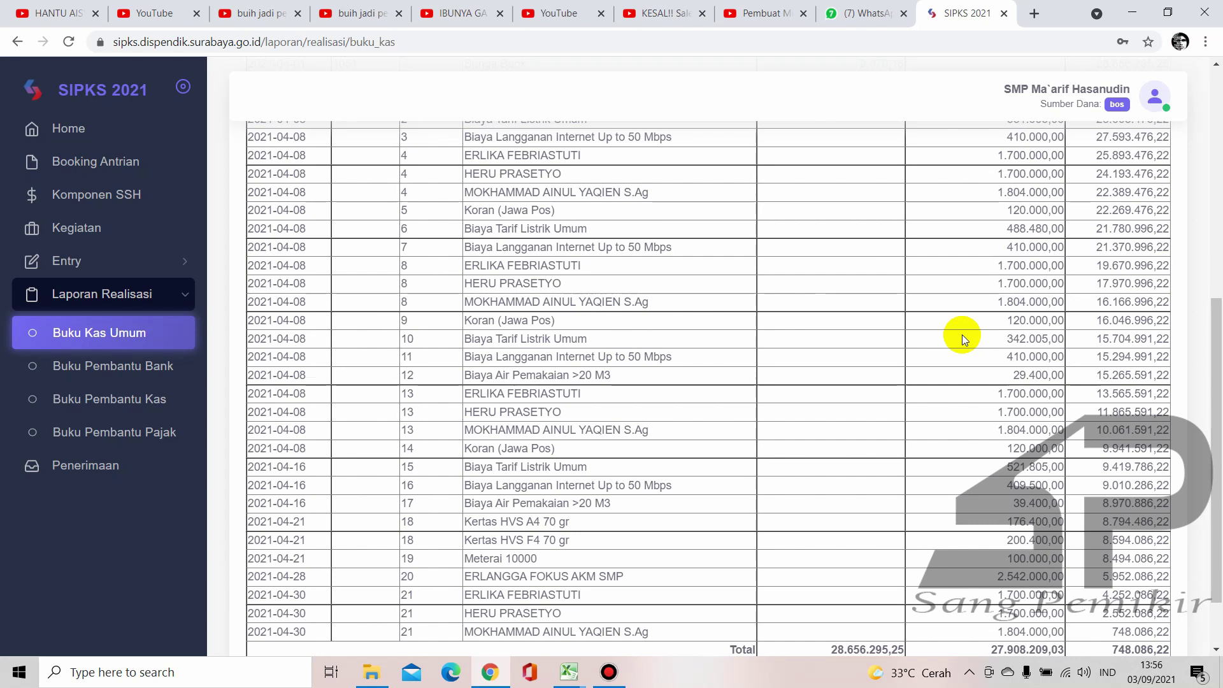
{"action": "scroll", "coordinate": [748, 369], "scroll_direction": "down", "scroll_amount": 2}
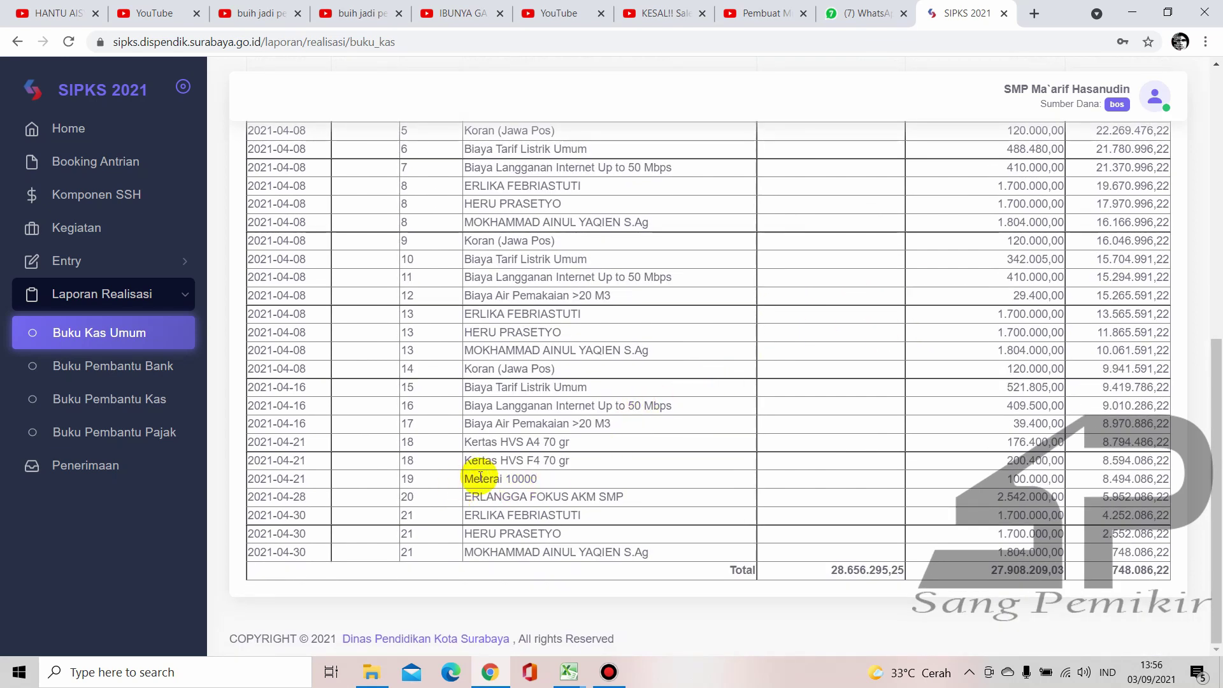
{"action": "scroll", "coordinate": [545, 508], "scroll_direction": "up", "scroll_amount": 5}
{"action": "scroll", "coordinate": [545, 507], "scroll_direction": "up", "scroll_amount": 1}
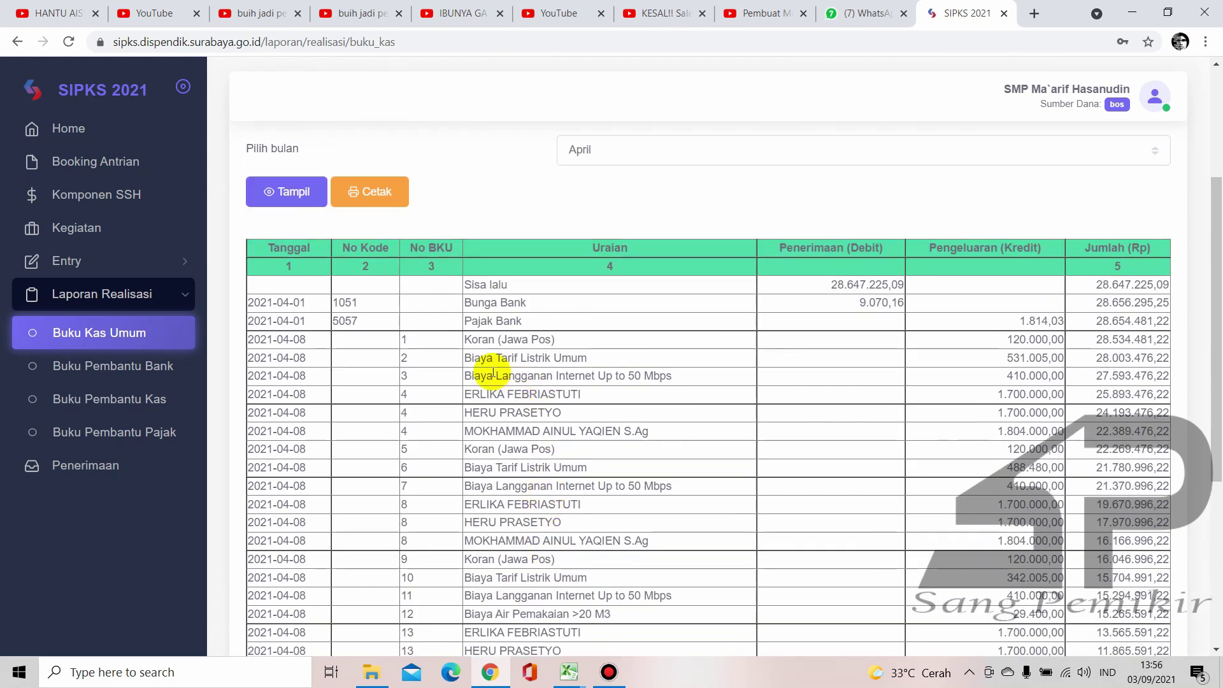
{"action": "scroll", "coordinate": [540, 334], "scroll_direction": "up", "scroll_amount": 3}
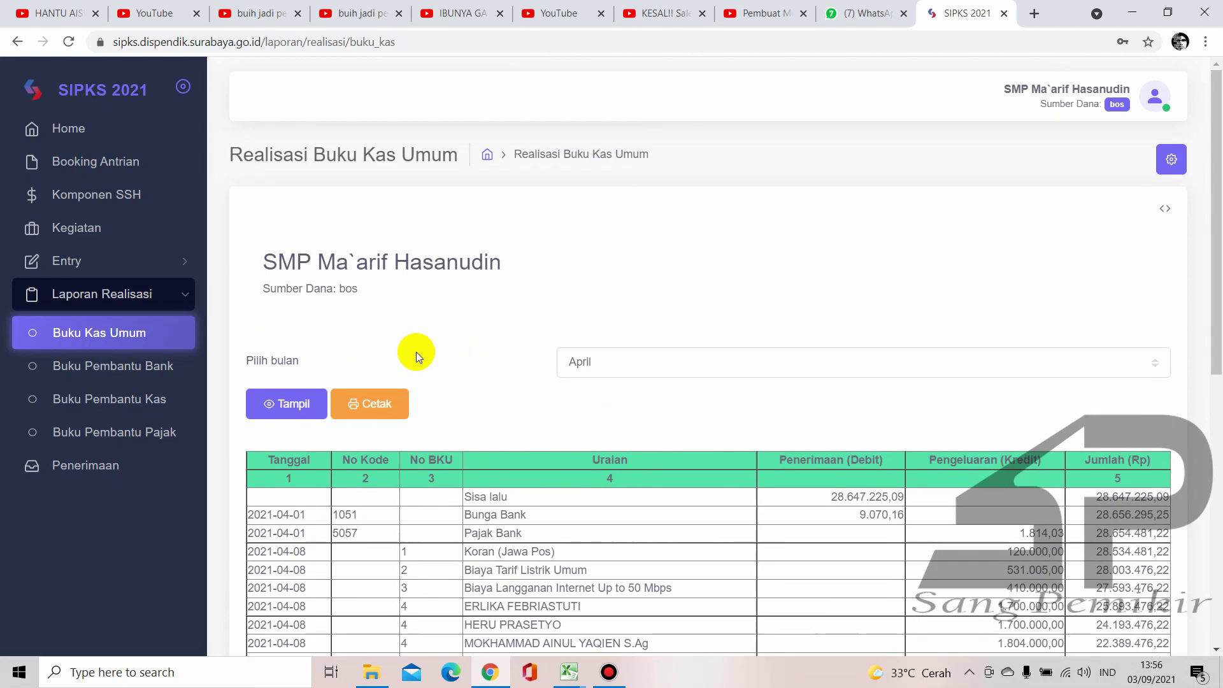
{"action": "scroll", "coordinate": [383, 358], "scroll_direction": "down", "scroll_amount": 1}
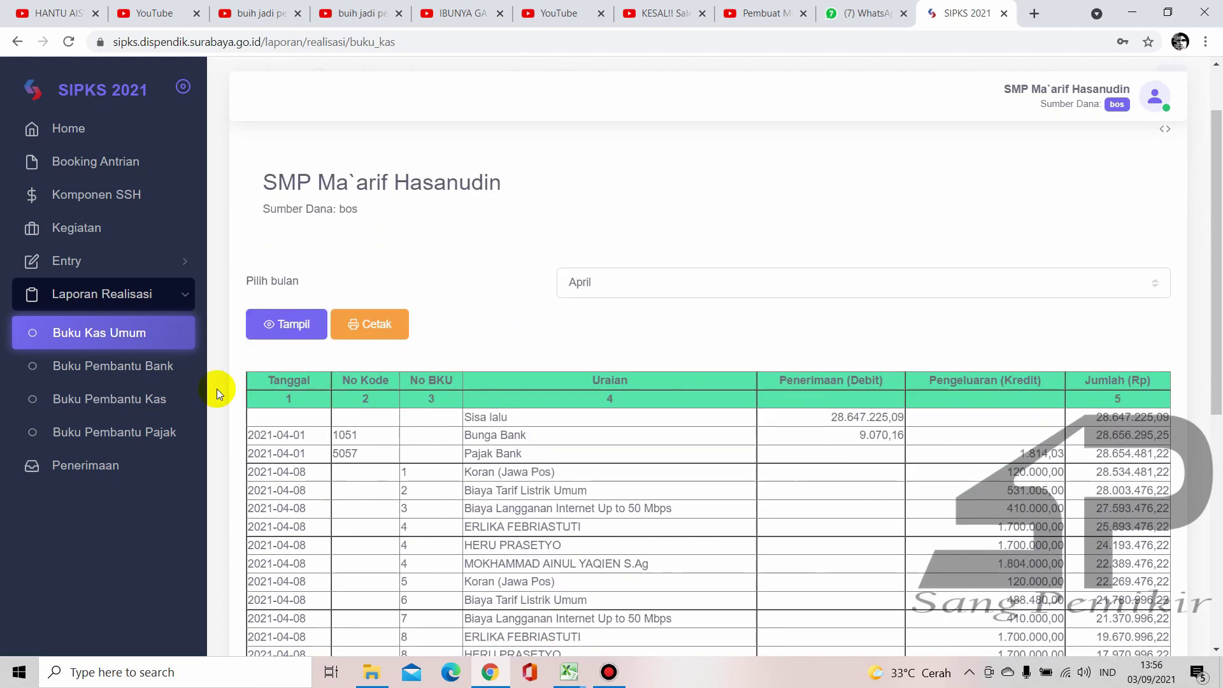
Display the April report of Buku Pembantu Kas and go down to its total
{"action": "left_click", "coordinate": [153, 400]}
{"action": "left_click", "coordinate": [624, 367]}
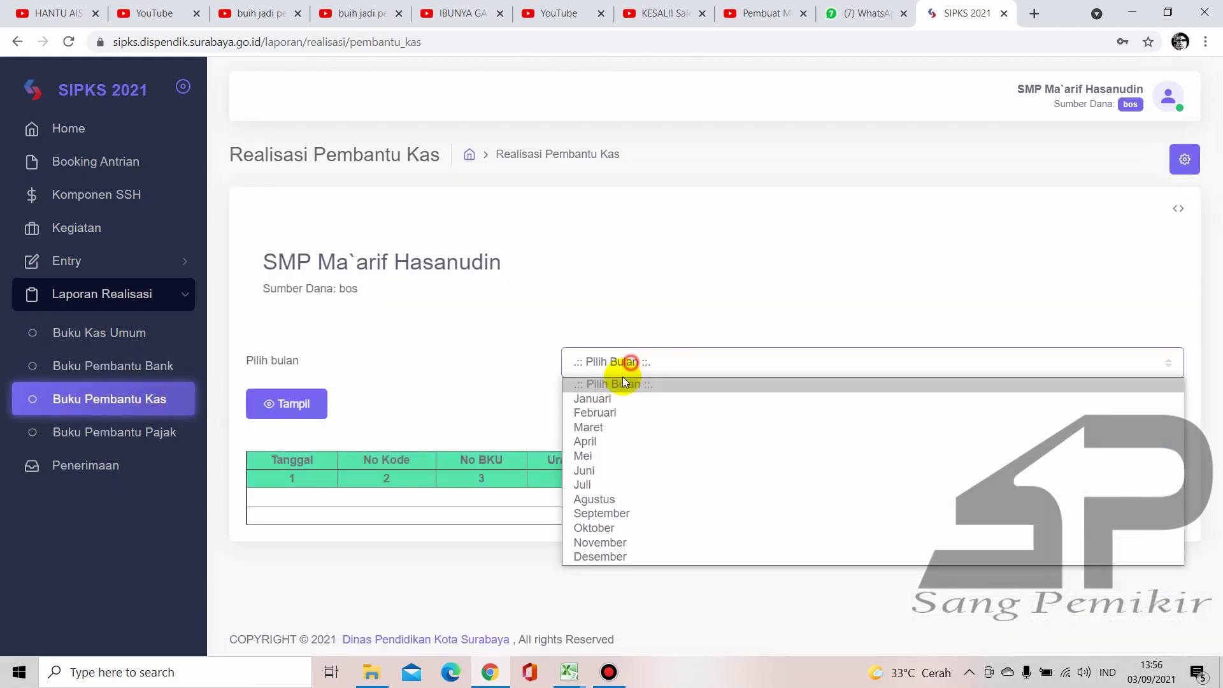
{"action": "left_click", "coordinate": [616, 442]}
{"action": "left_click", "coordinate": [271, 405]}
{"action": "scroll", "coordinate": [785, 423], "scroll_direction": "down", "scroll_amount": 10}
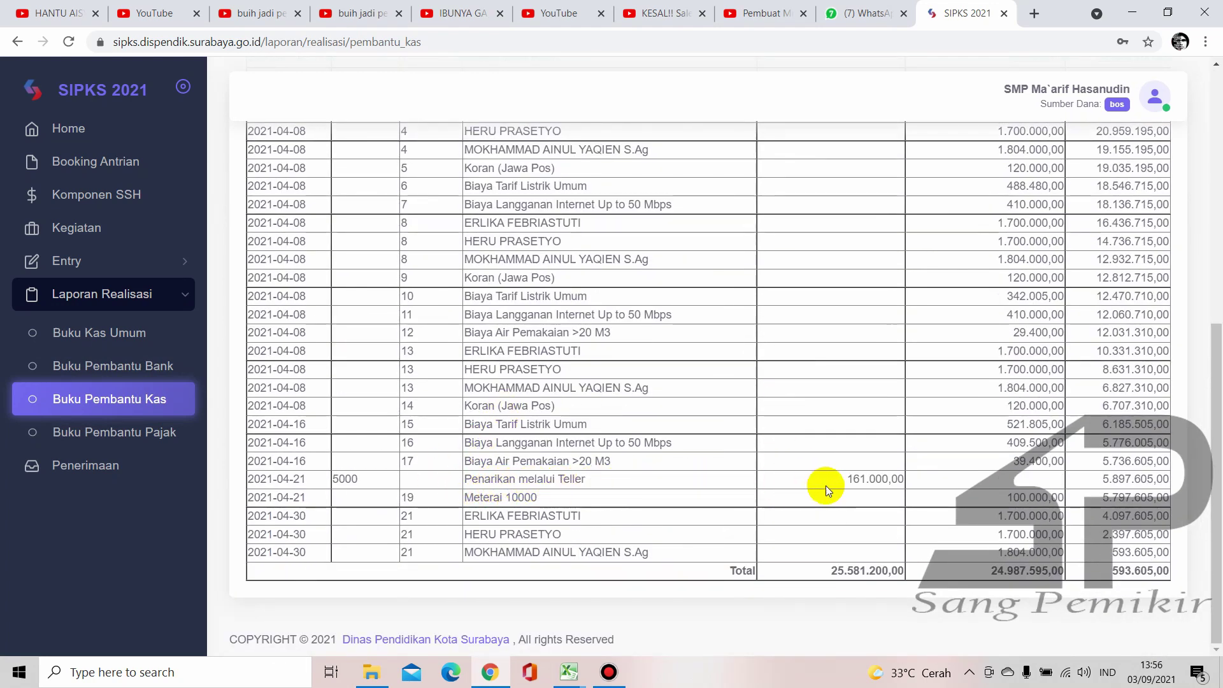
Compare the 21 April teller withdrawal in the Buku Pembantu Kas report with the Meterai 10000 entry and the other April cash transactions
{"action": "double_click", "coordinate": [848, 482]}
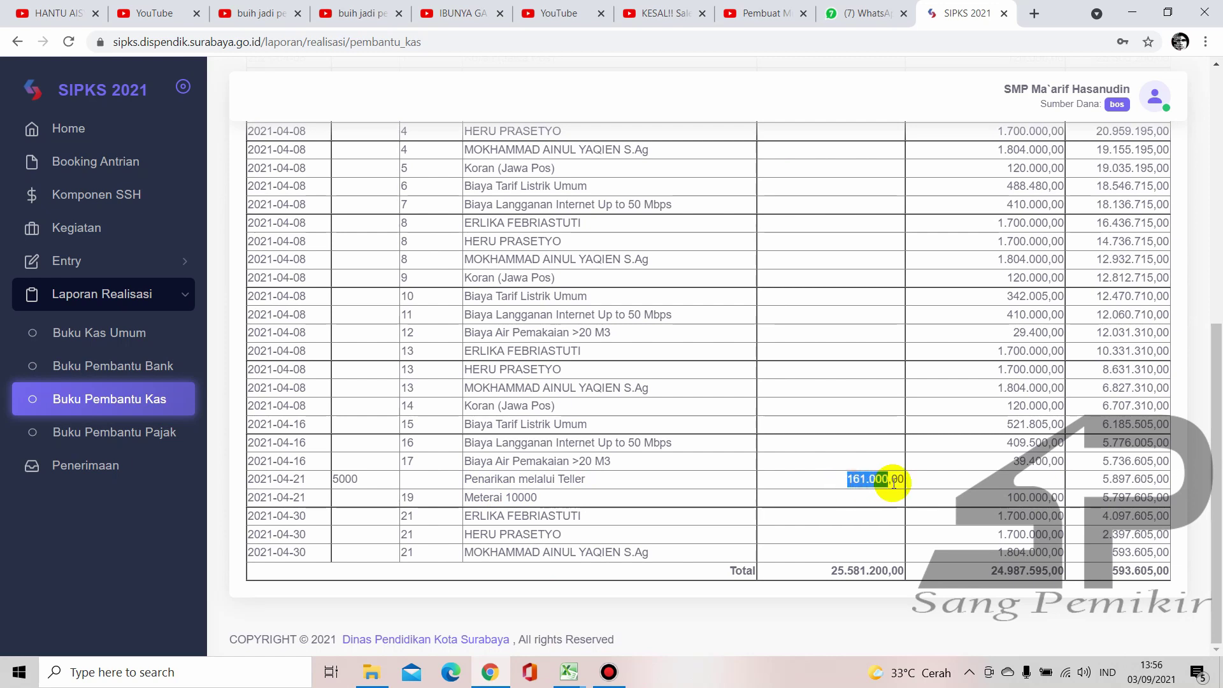
{"action": "left_click", "coordinate": [845, 483]}
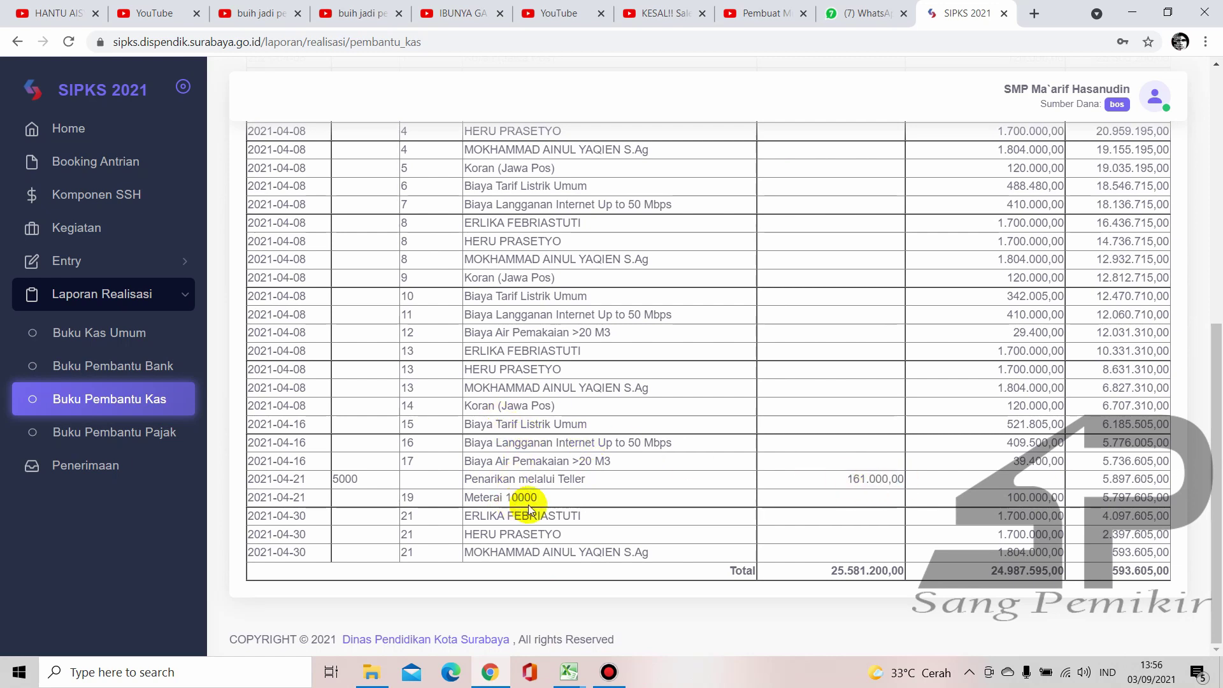
{"action": "left_click_drag", "start_coordinate": [551, 495], "coordinate": [515, 168]}
{"action": "left_click", "coordinate": [707, 385]}
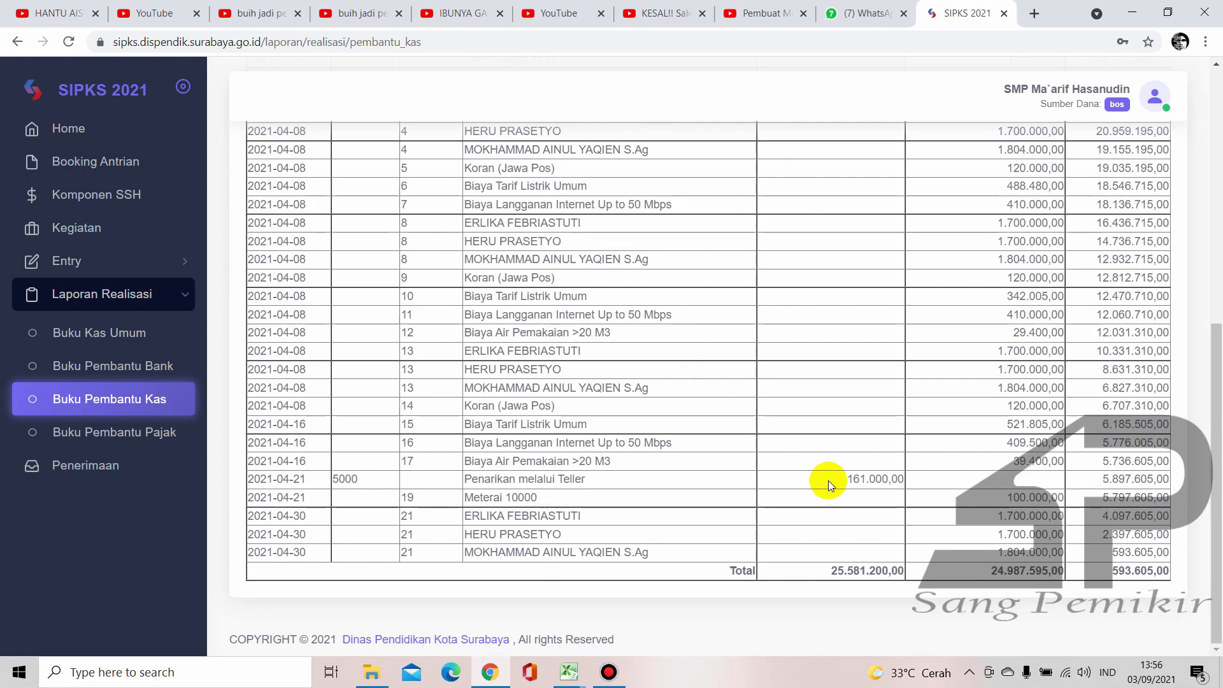
{"action": "left_click_drag", "start_coordinate": [835, 480], "coordinate": [910, 481]}
{"action": "scroll", "coordinate": [602, 487], "scroll_direction": "up", "scroll_amount": 4}
{"action": "scroll", "coordinate": [598, 481], "scroll_direction": "down", "scroll_amount": 2}
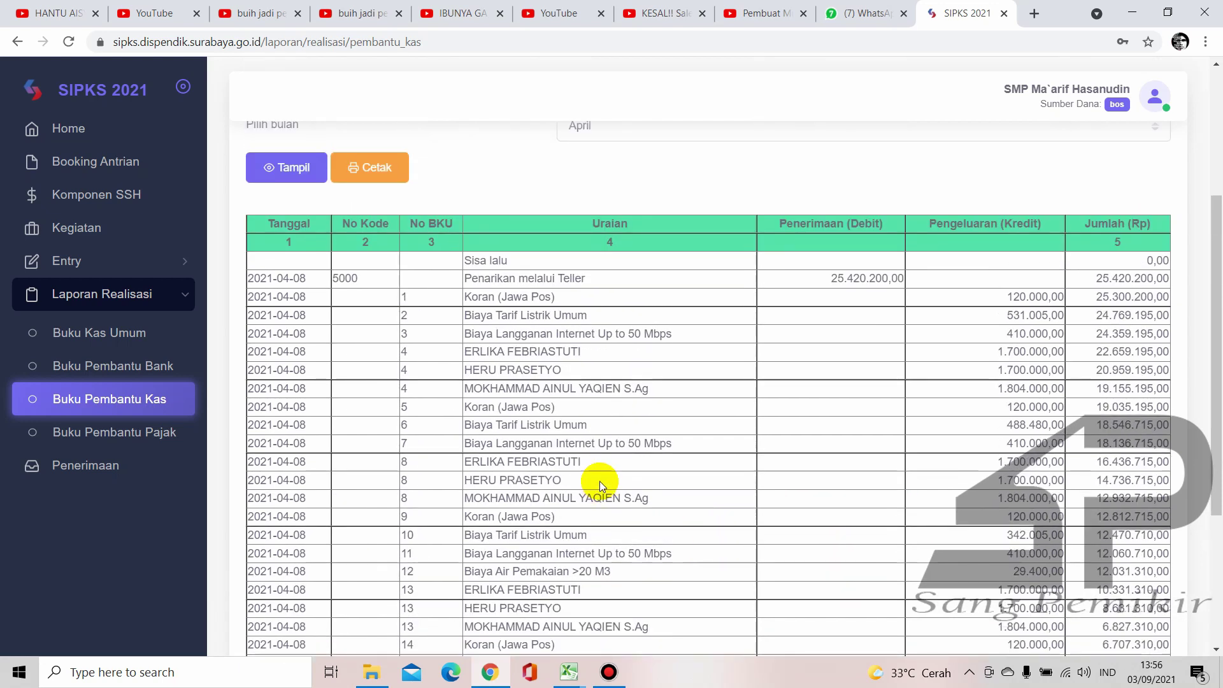
{"action": "scroll", "coordinate": [599, 480], "scroll_direction": "down", "scroll_amount": 2}
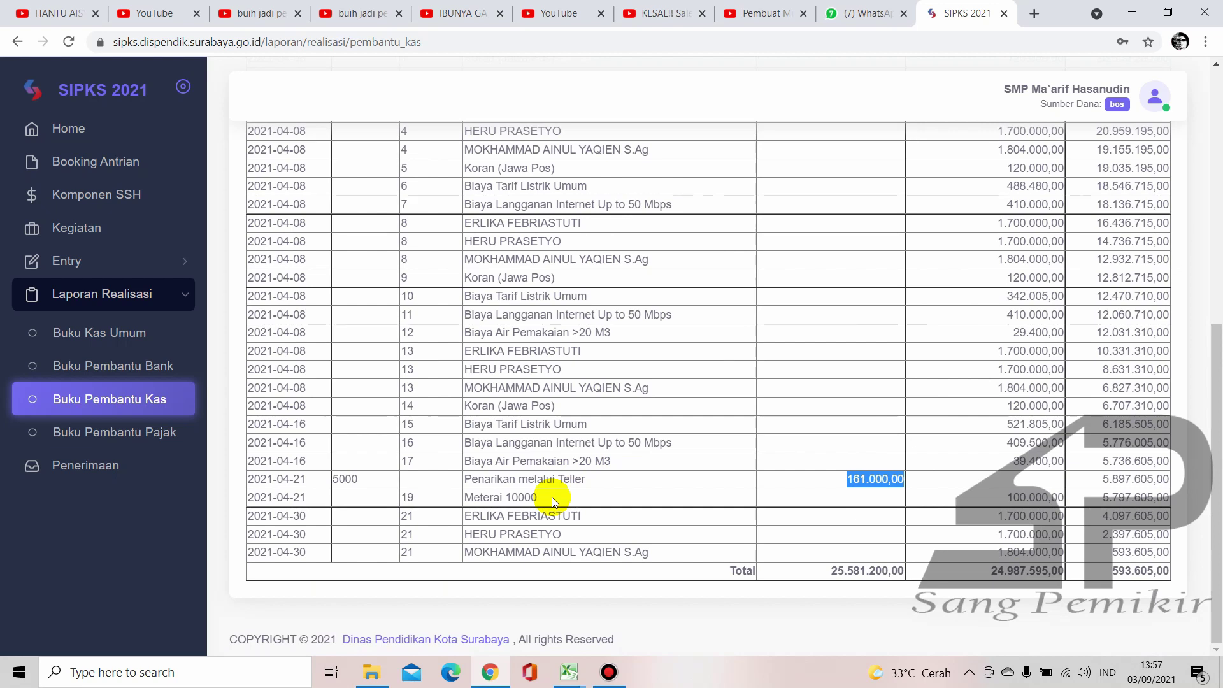
Re-examine the 21 April Penarikan melalui Teller amount against the first withdrawal and the total in the April cash report
{"action": "left_click", "coordinate": [872, 471]}
{"action": "double_click", "coordinate": [847, 480]}
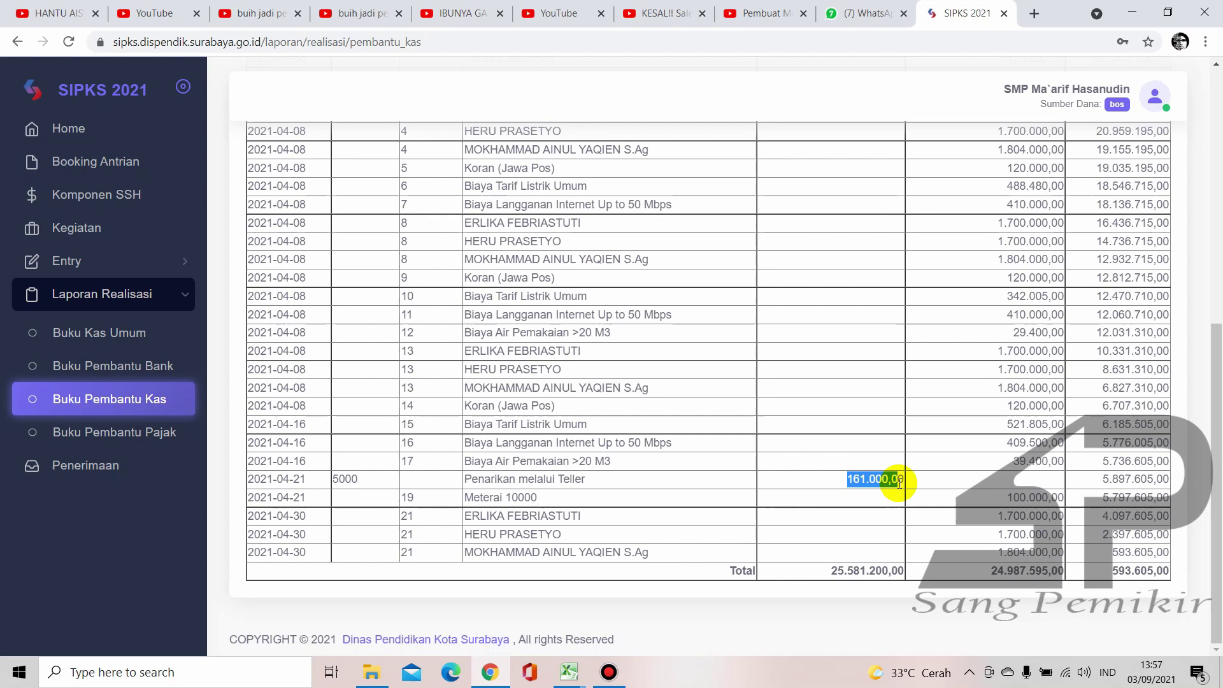
{"action": "left_click", "coordinate": [857, 481]}
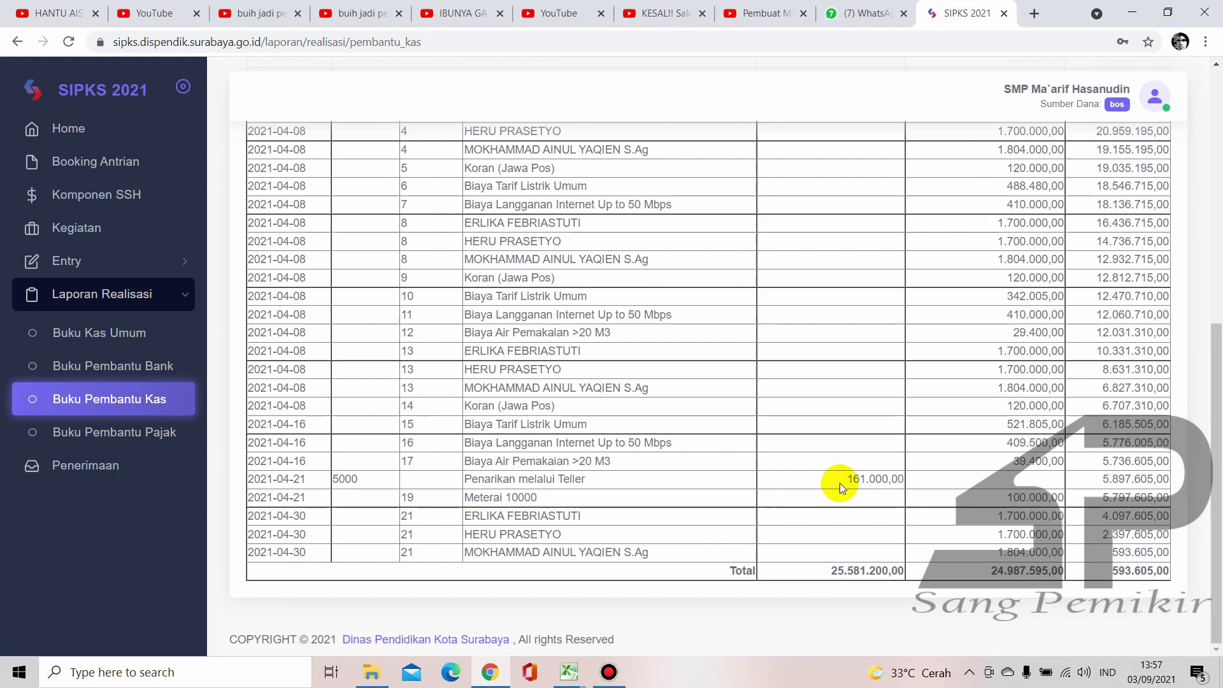
{"action": "left_click_drag", "start_coordinate": [848, 483], "coordinate": [901, 487]}
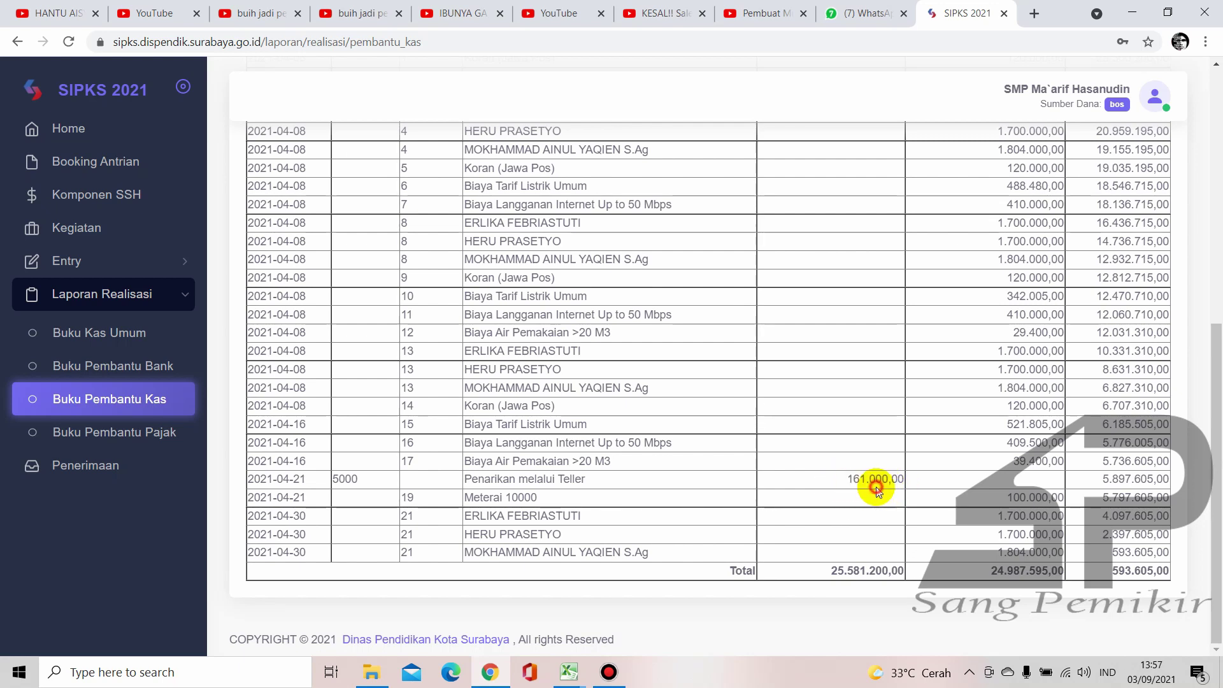
{"action": "left_click", "coordinate": [714, 435]}
{"action": "scroll", "coordinate": [708, 420], "scroll_direction": "up", "scroll_amount": 8}
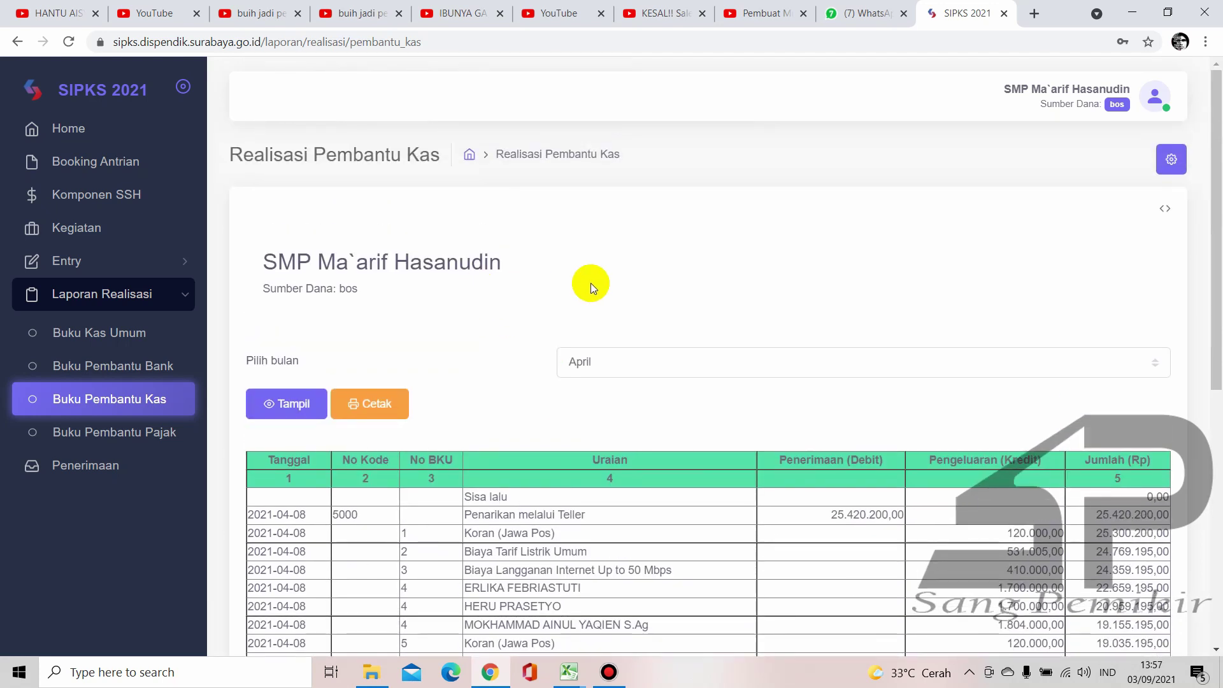
{"action": "scroll", "coordinate": [591, 283], "scroll_direction": "down", "scroll_amount": 8}
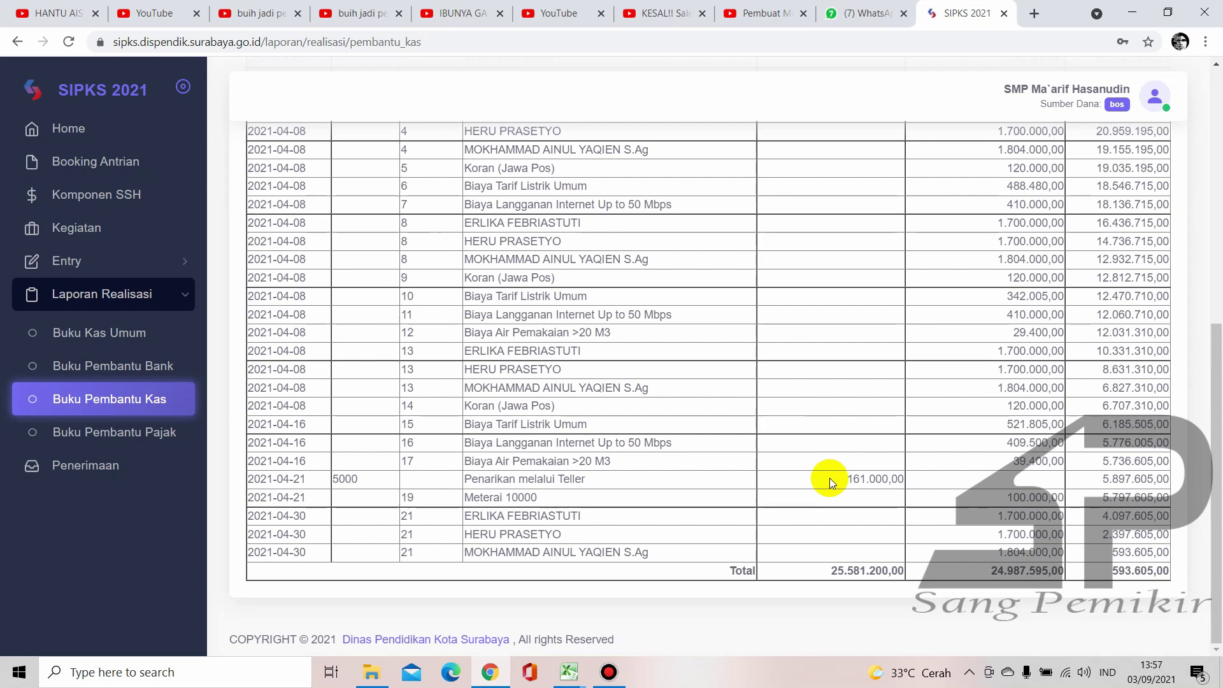
{"action": "left_click_drag", "start_coordinate": [830, 479], "coordinate": [902, 480]}
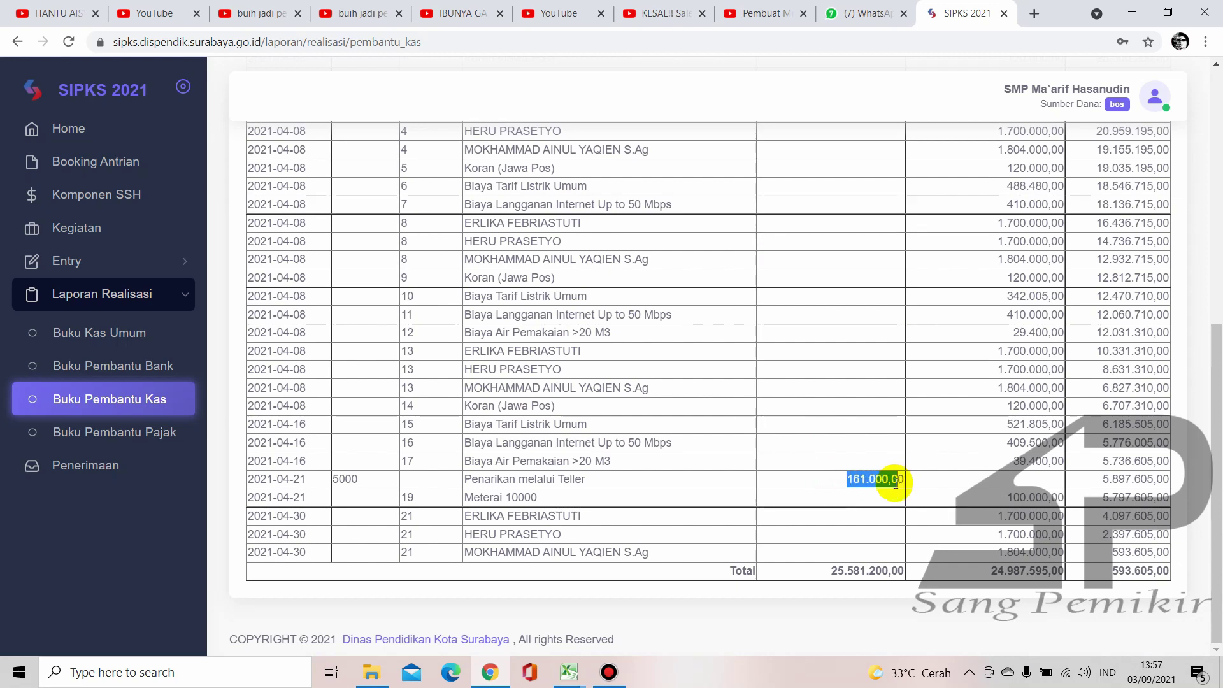
{"action": "left_click", "coordinate": [861, 489]}
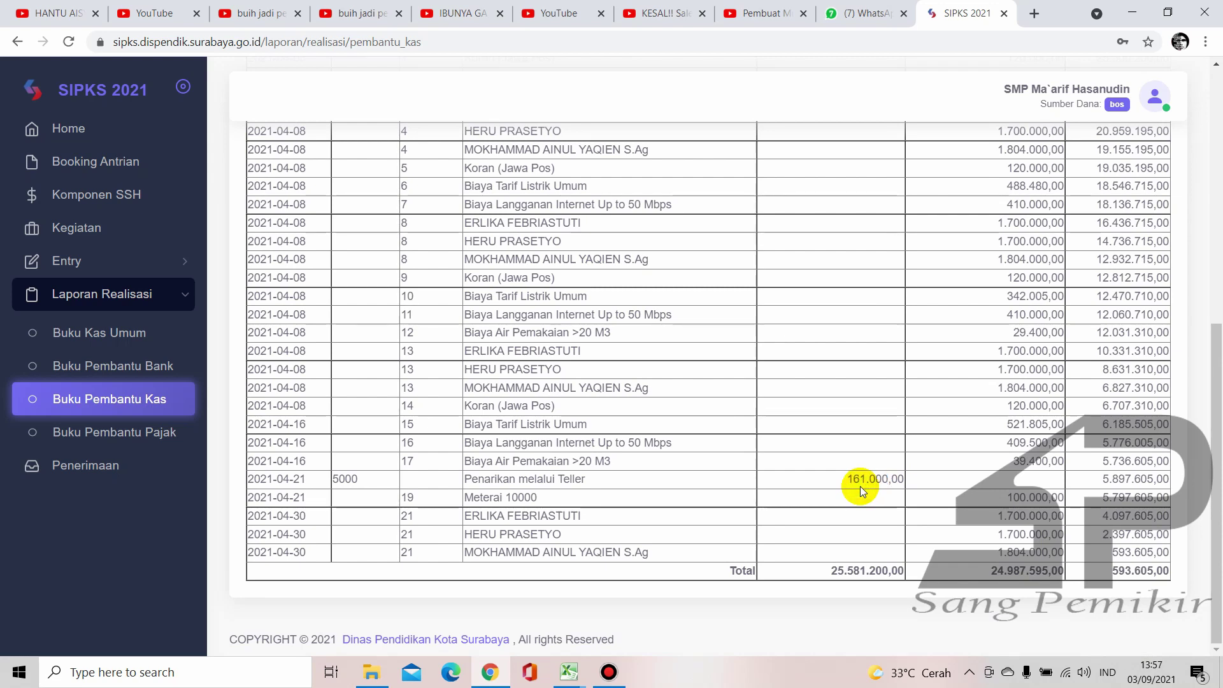
Display the April Buku Kas Umum report again and review its transactions down to the total
{"action": "scroll", "coordinate": [861, 487], "scroll_direction": "up", "scroll_amount": 3}
{"action": "left_click", "coordinate": [128, 333]}
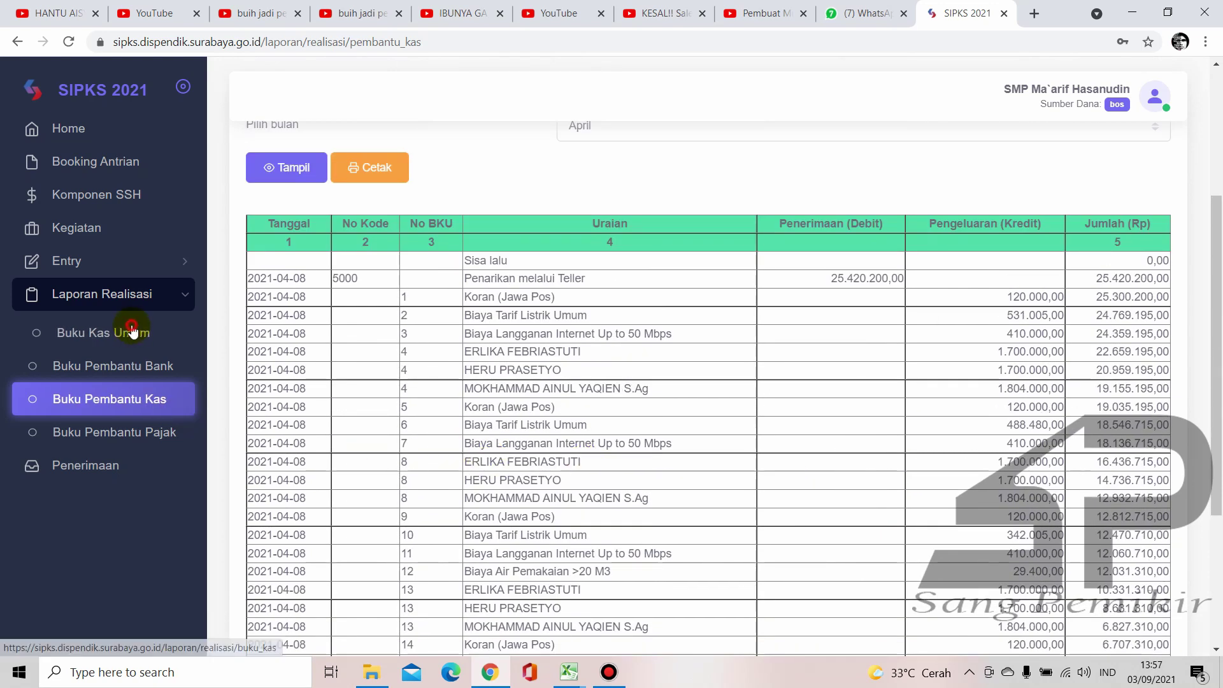
{"action": "left_click", "coordinate": [767, 374]}
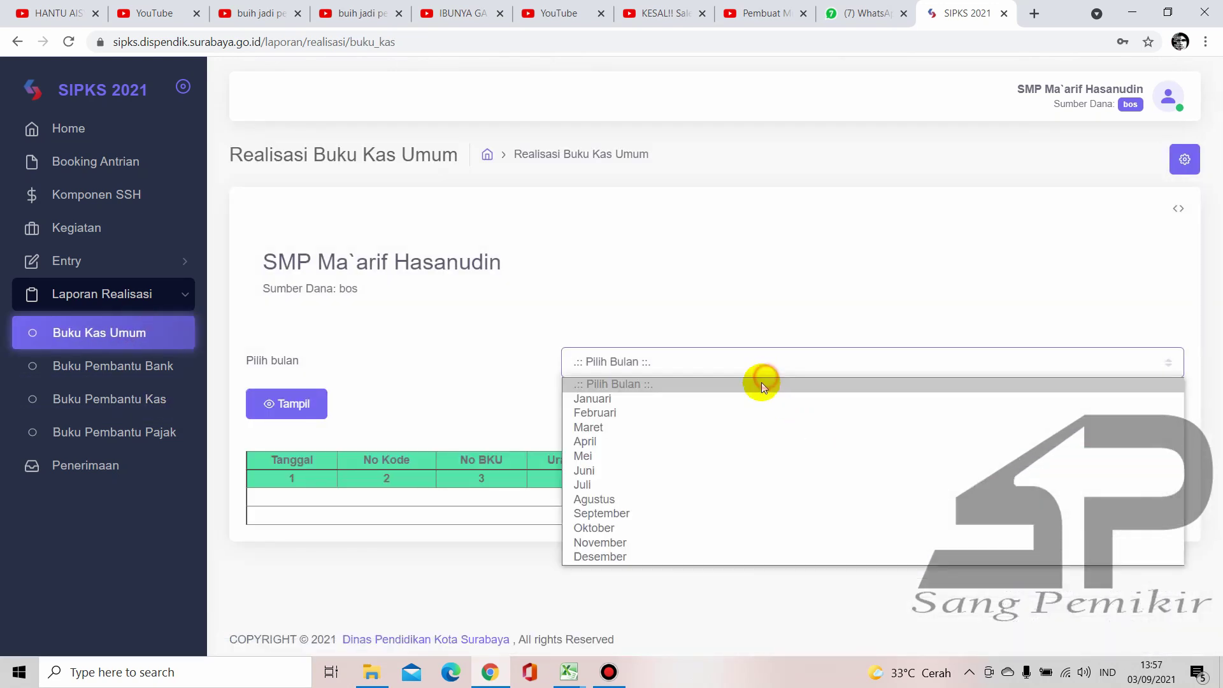
{"action": "left_click", "coordinate": [699, 437]}
{"action": "left_click", "coordinate": [311, 408]}
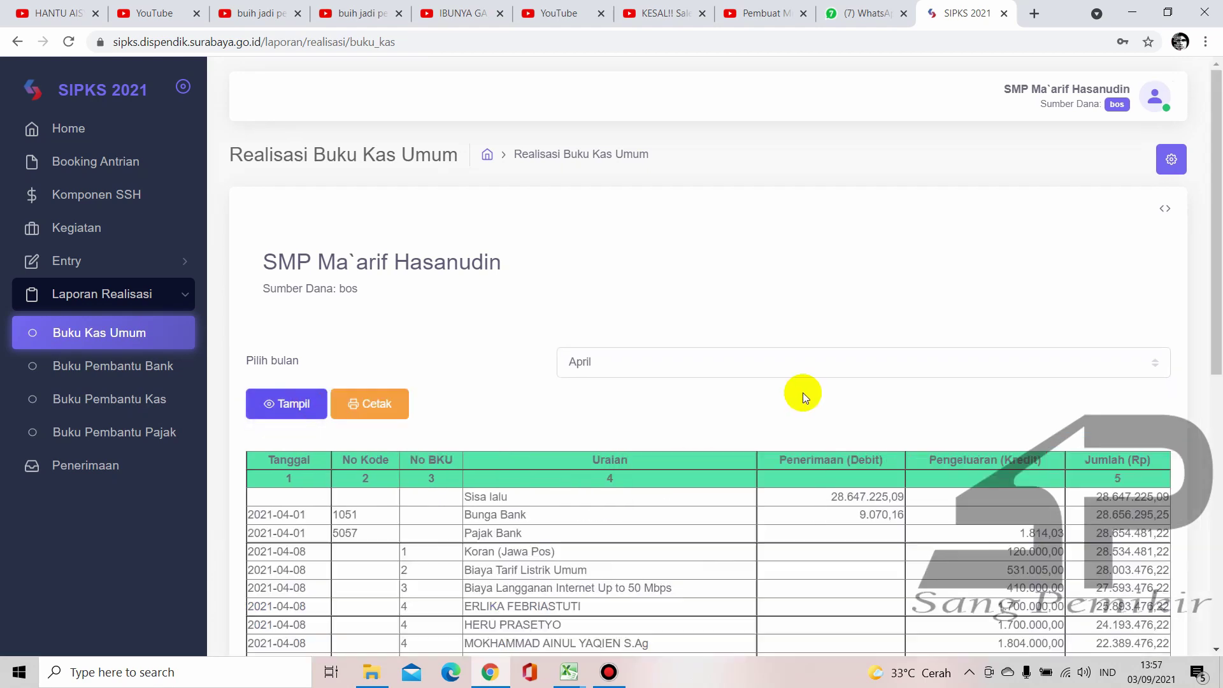
{"action": "scroll", "coordinate": [803, 393], "scroll_direction": "down", "scroll_amount": 3}
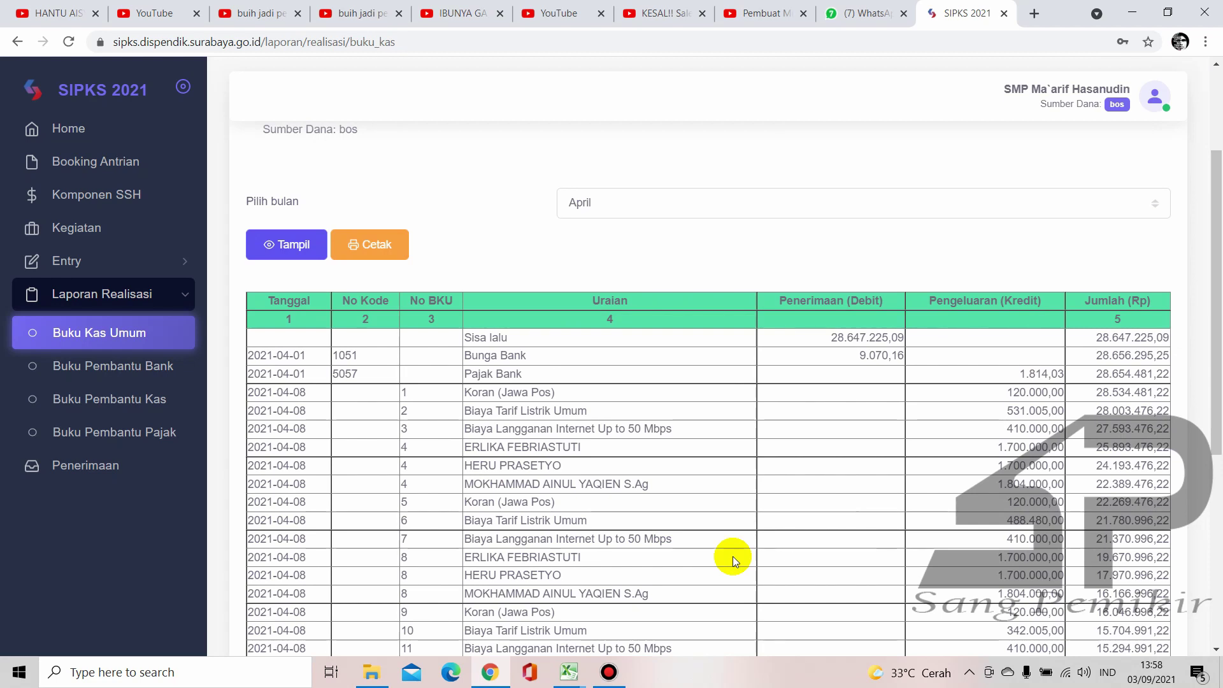
{"action": "scroll", "coordinate": [759, 487], "scroll_direction": "down", "scroll_amount": 6}
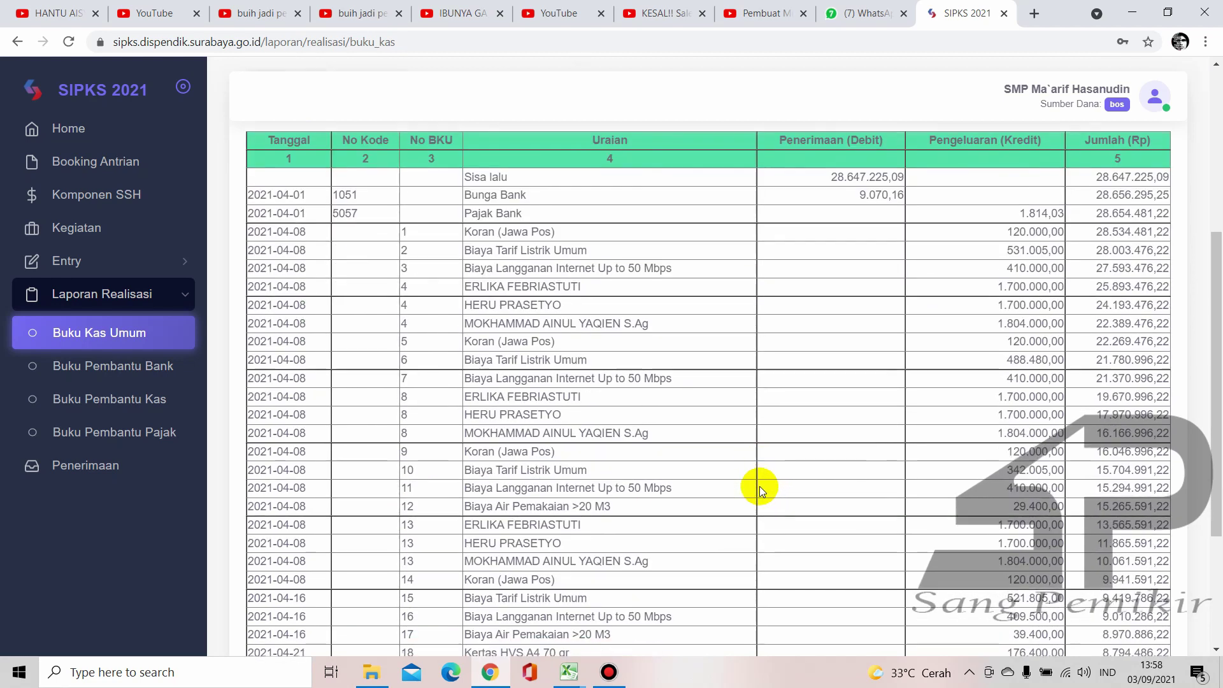
{"action": "scroll", "coordinate": [759, 487], "scroll_direction": "up", "scroll_amount": 3}
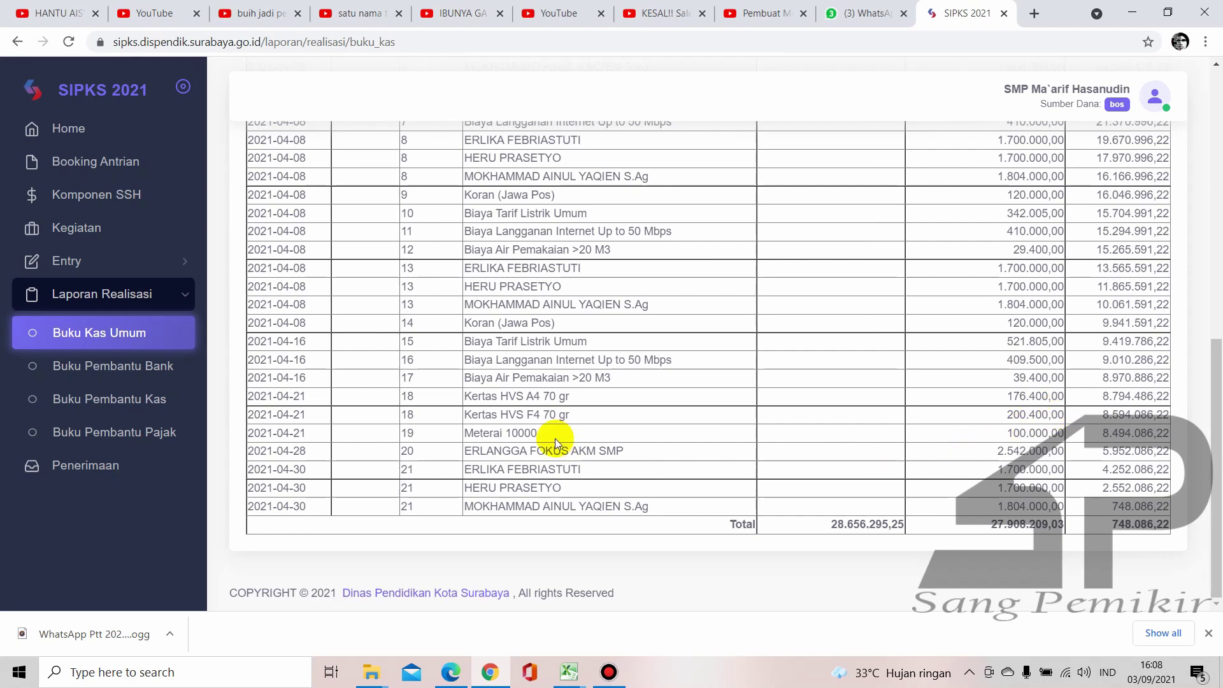
Open the Penerimaan page and read the correction note for BOS Reguler Tahap II Tahun 2021
{"action": "left_click", "coordinate": [123, 471]}
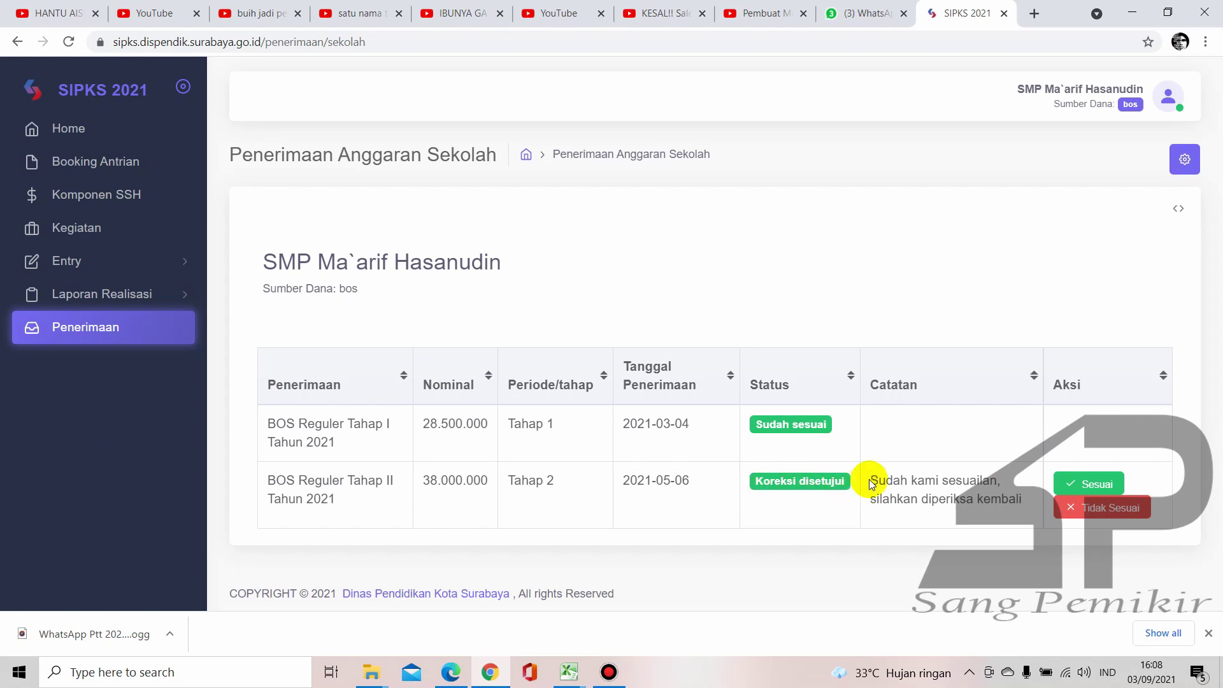
{"action": "left_click_drag", "start_coordinate": [870, 479], "coordinate": [1005, 519]}
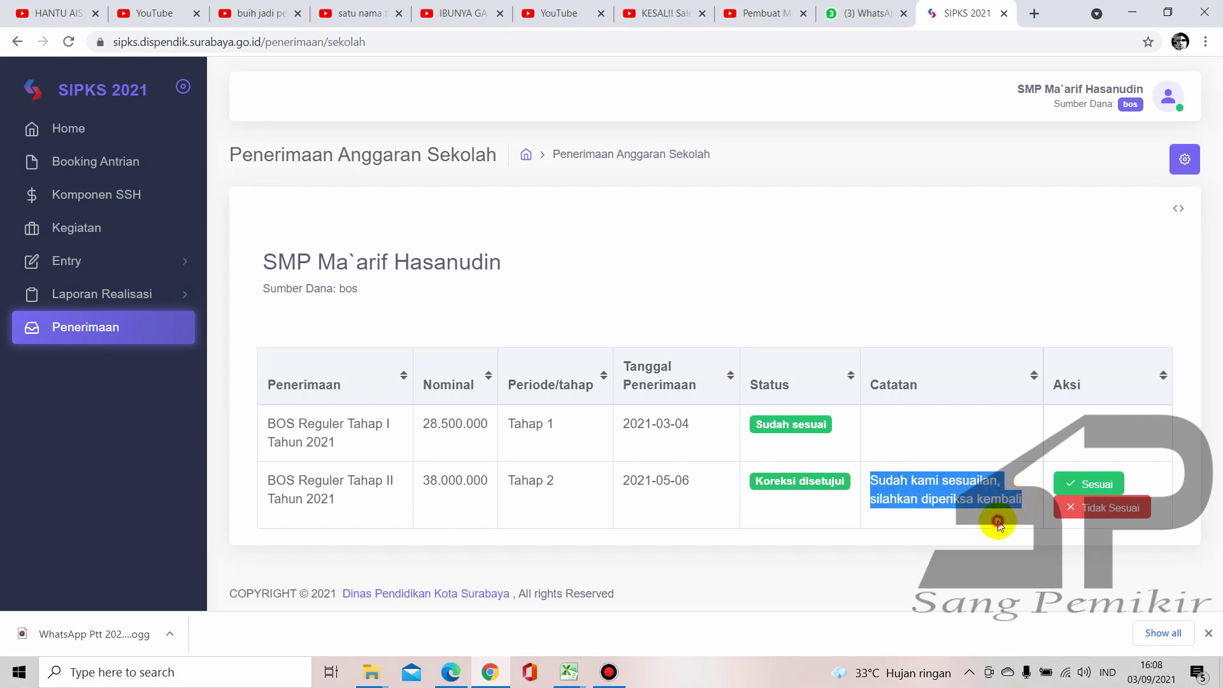
{"action": "left_click", "coordinate": [997, 525]}
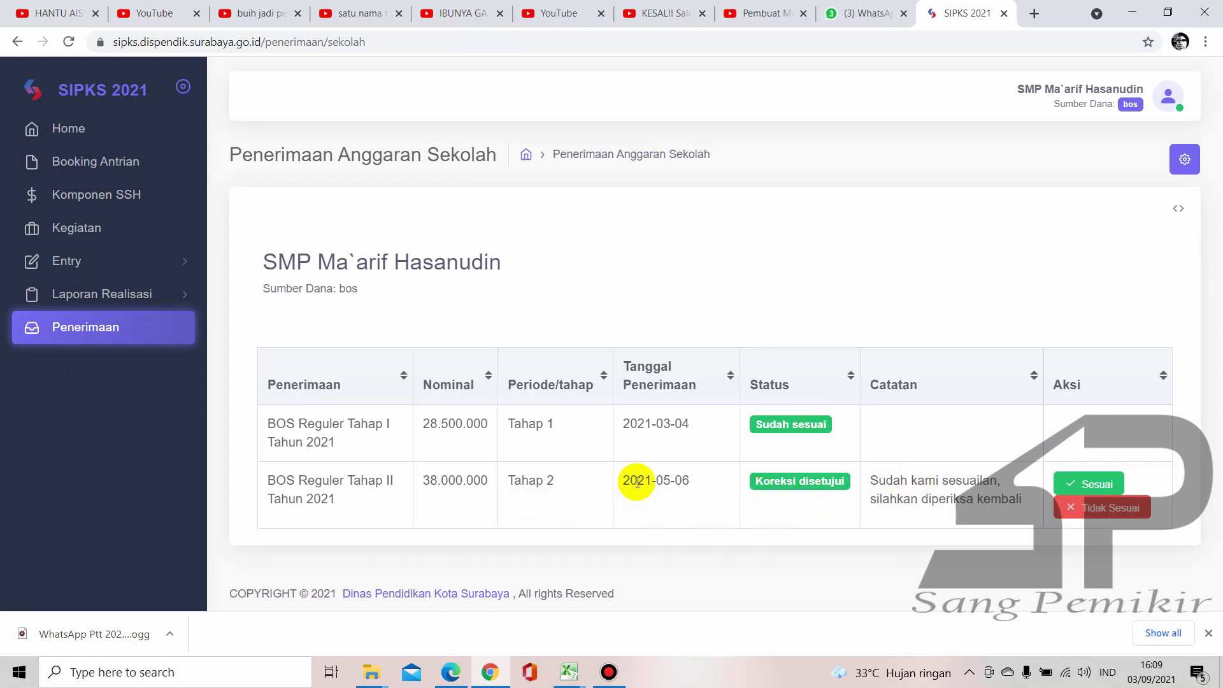
Check the BOS Tahap II receipt date against the May 2021 bank statement PDF in Edge, and return to SIPKS in Chrome
{"action": "left_click", "coordinate": [683, 479]}
{"action": "left_click_drag", "start_coordinate": [683, 479], "coordinate": [623, 485]}
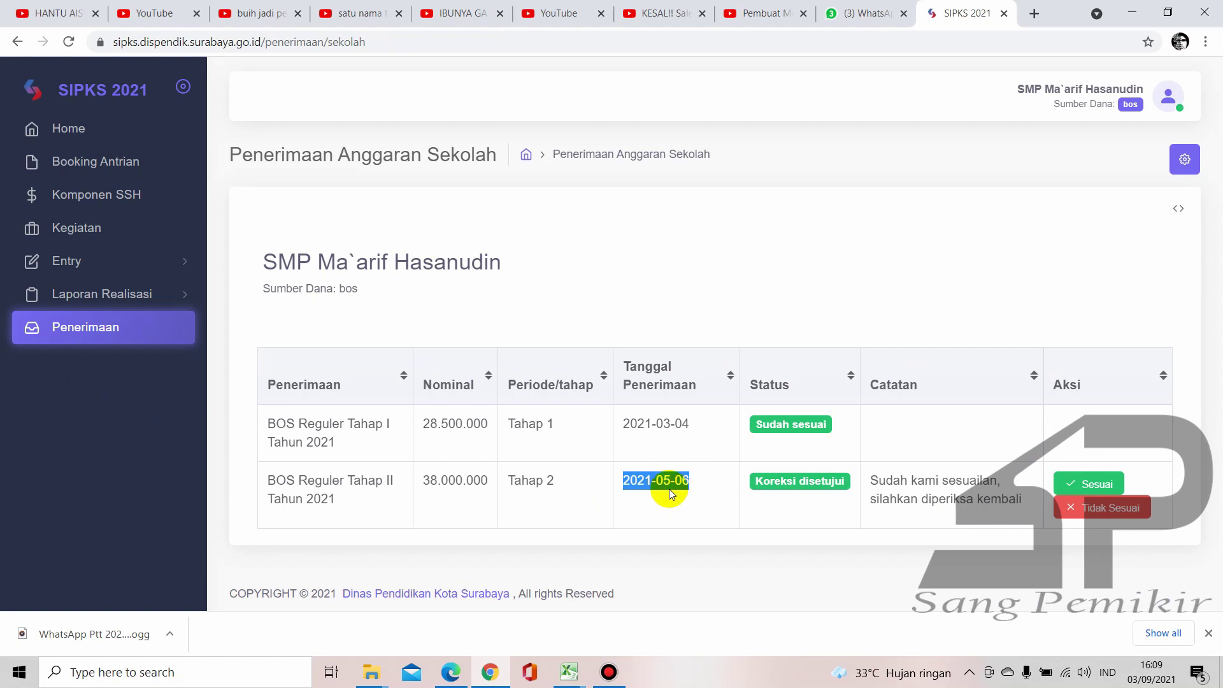
{"action": "left_click", "coordinate": [952, 480]}
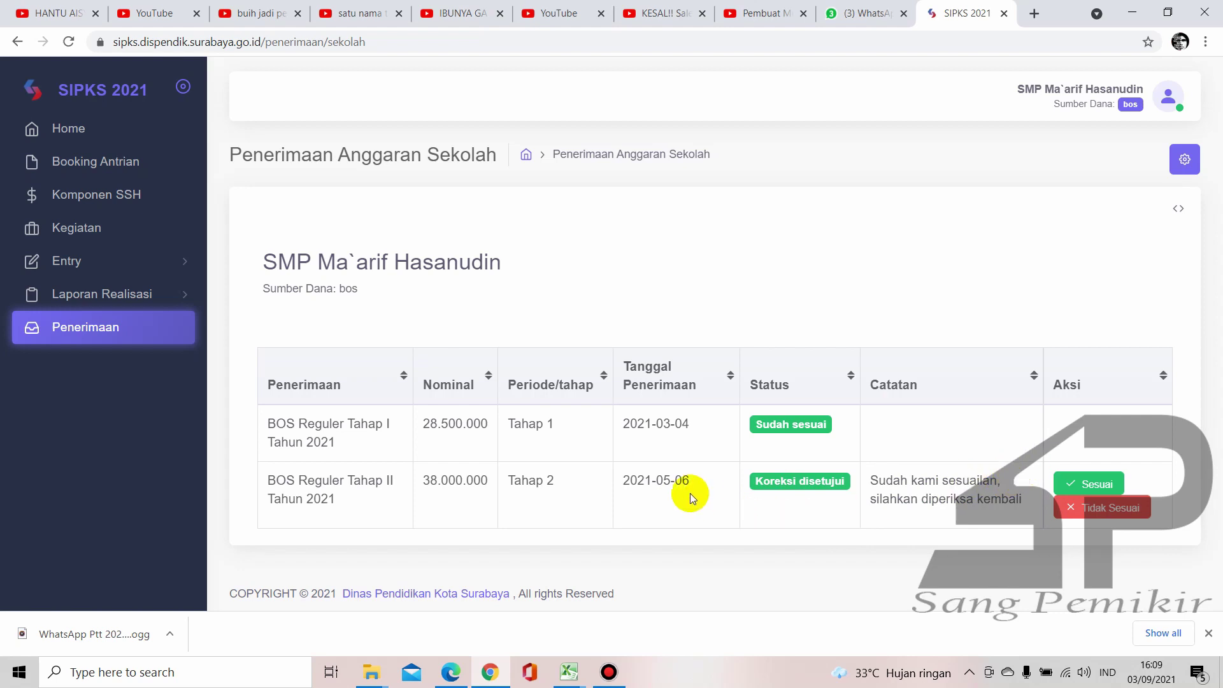
{"action": "left_click", "coordinate": [489, 672]}
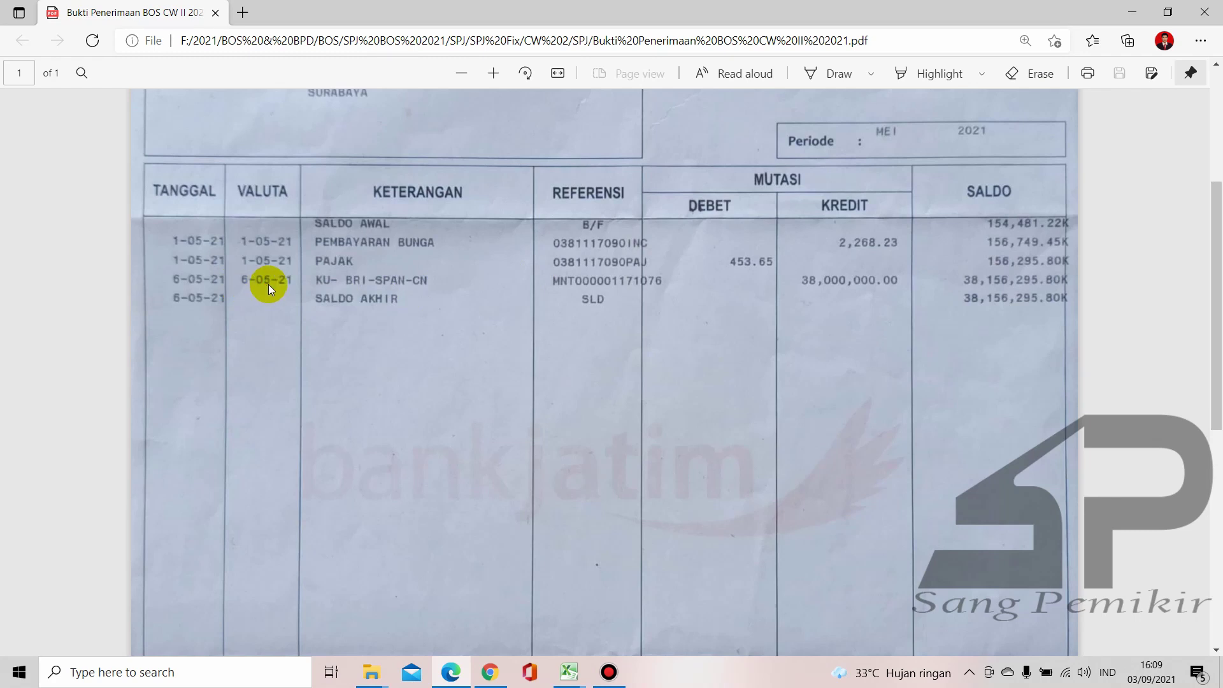
{"action": "left_click", "coordinate": [1131, 14]}
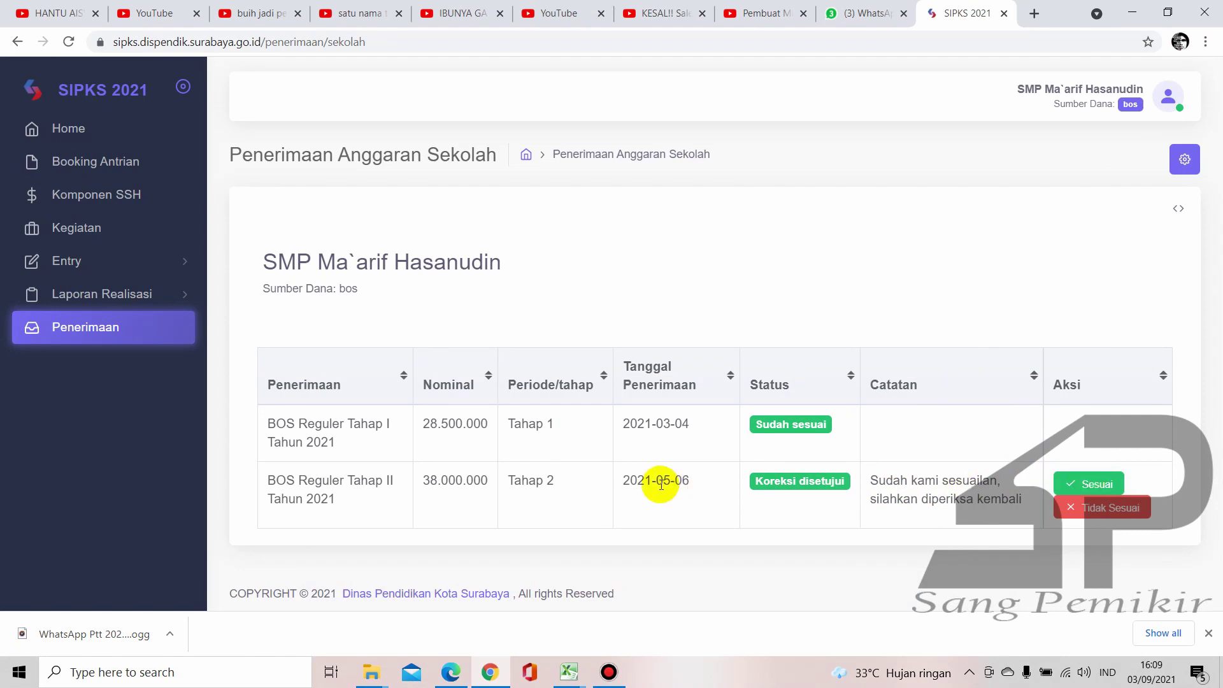
Mark the BOS Reguler Tahap II Tahun 2021 receipt as Sesuai, and check its nominal amount
{"action": "left_click", "coordinate": [1102, 488]}
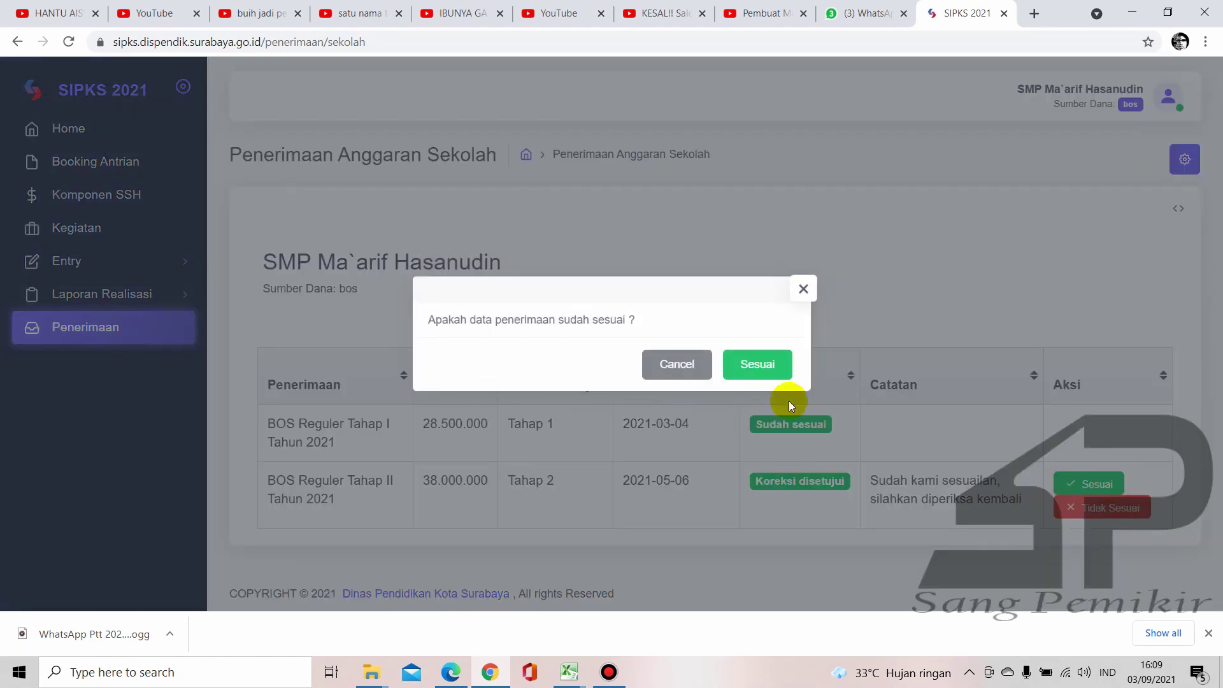
{"action": "left_click", "coordinate": [756, 368]}
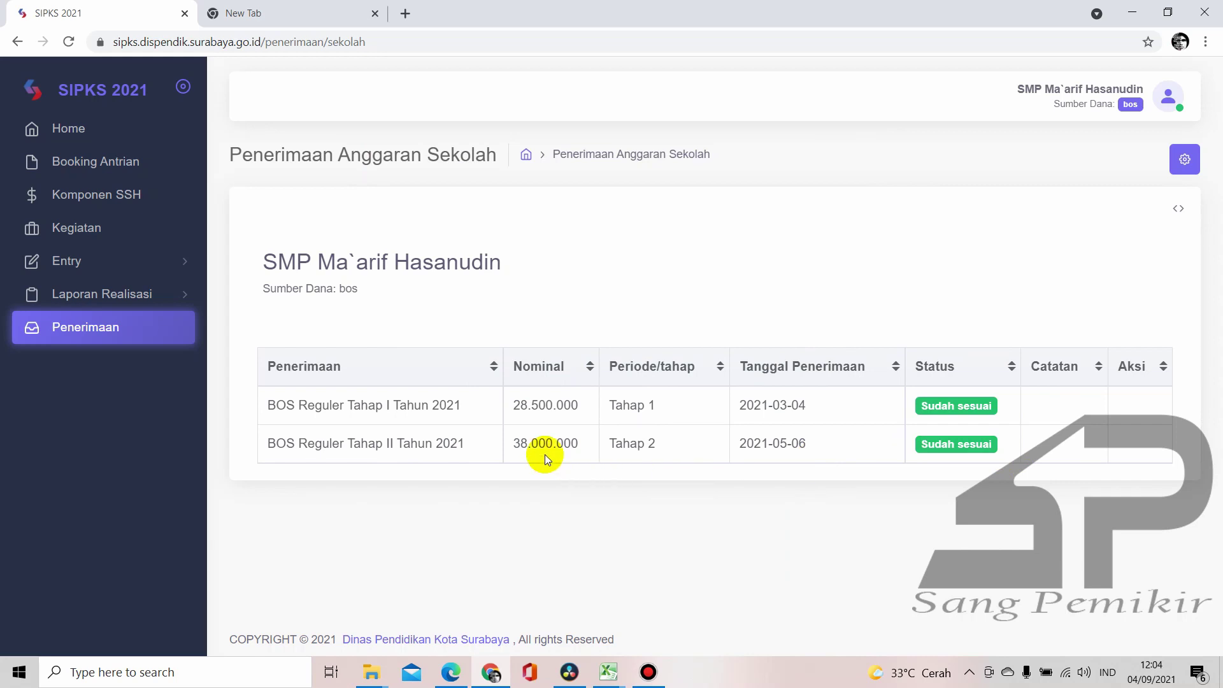
{"action": "left_click_drag", "start_coordinate": [513, 444], "coordinate": [577, 444]}
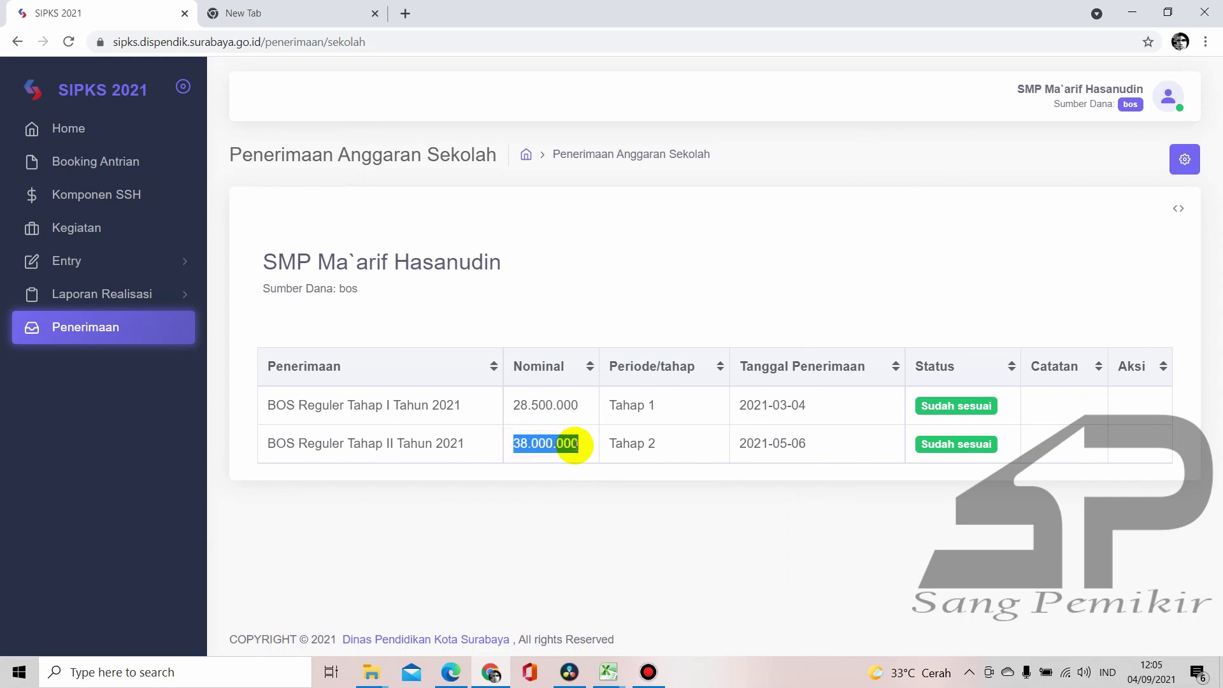
Check the receipt date of BOS Reguler Tahap II Tahun 2021 in the Penerimaan table
{"action": "left_click", "coordinate": [116, 268]}
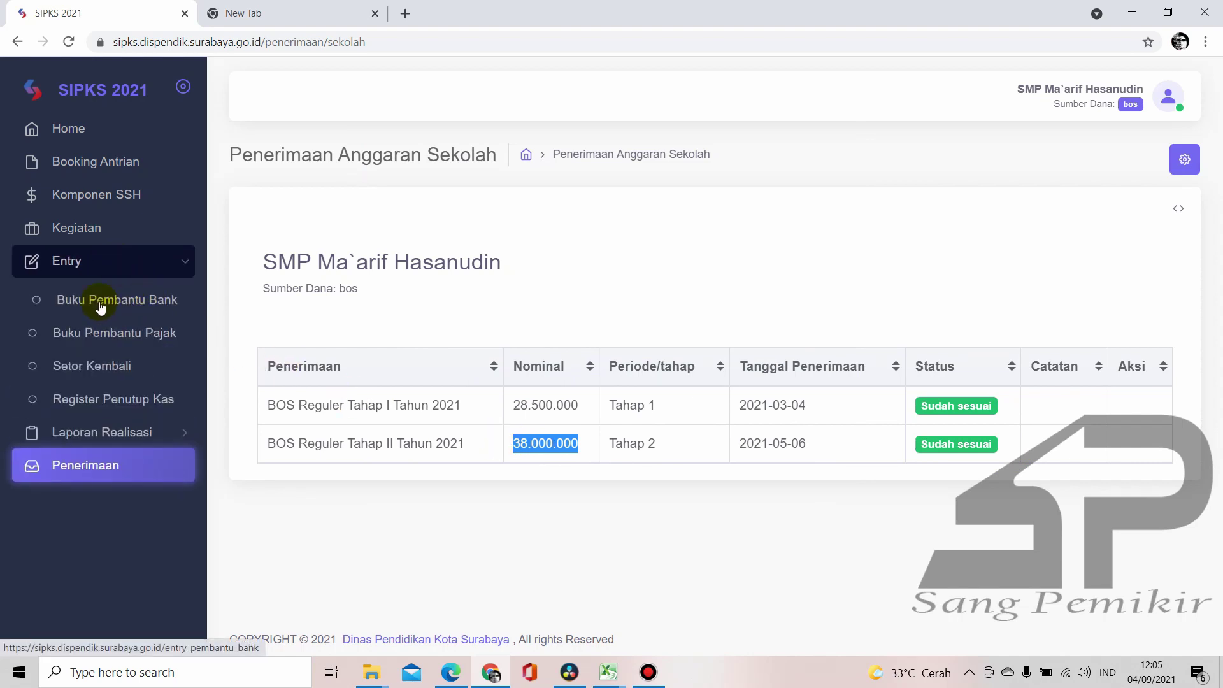
{"action": "left_click", "coordinate": [95, 271]}
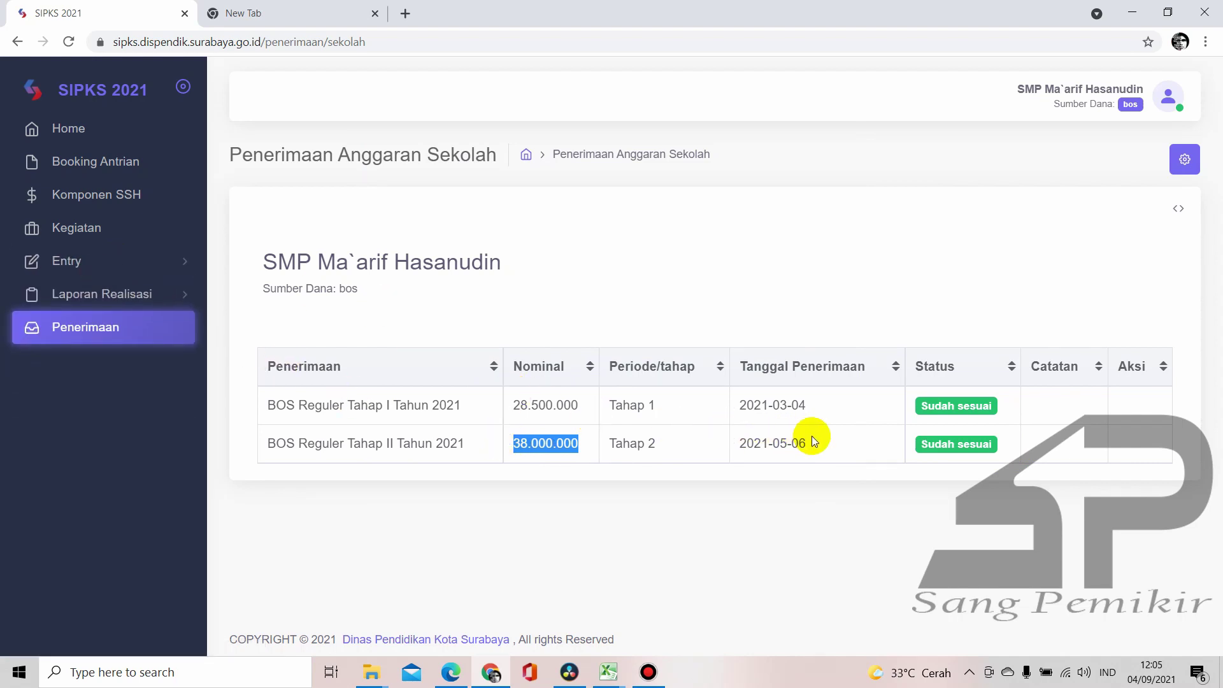
{"action": "left_click_drag", "start_coordinate": [809, 440], "coordinate": [736, 445]}
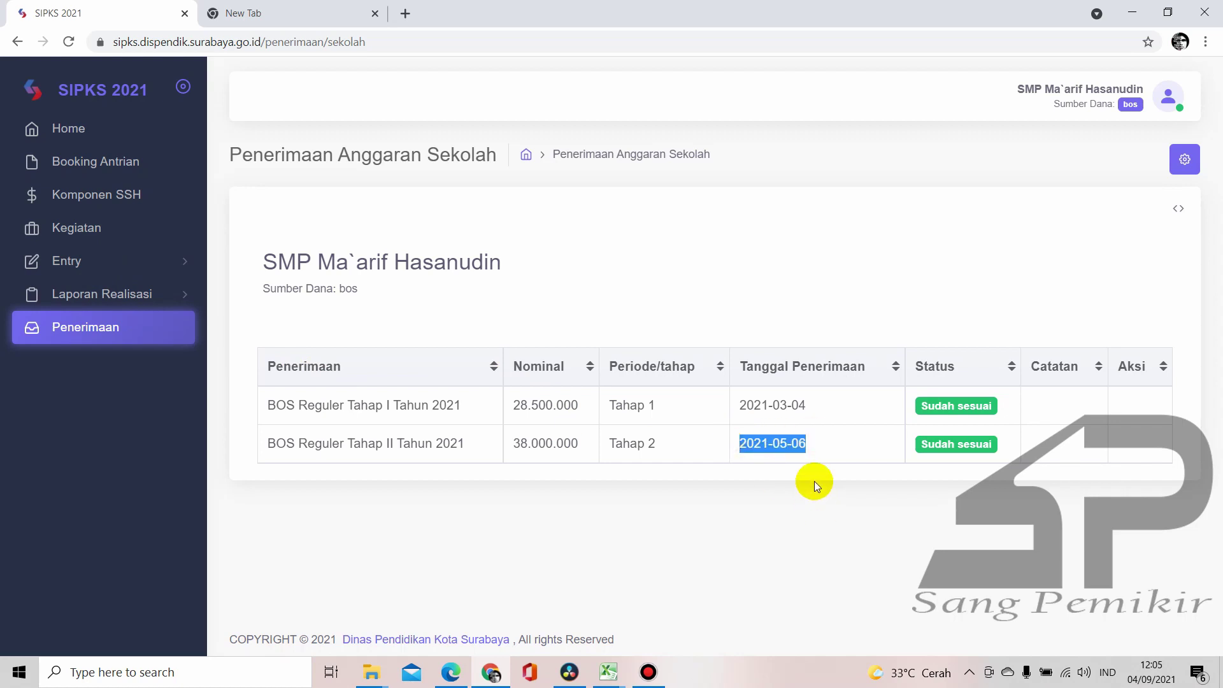
{"action": "left_click", "coordinate": [803, 455]}
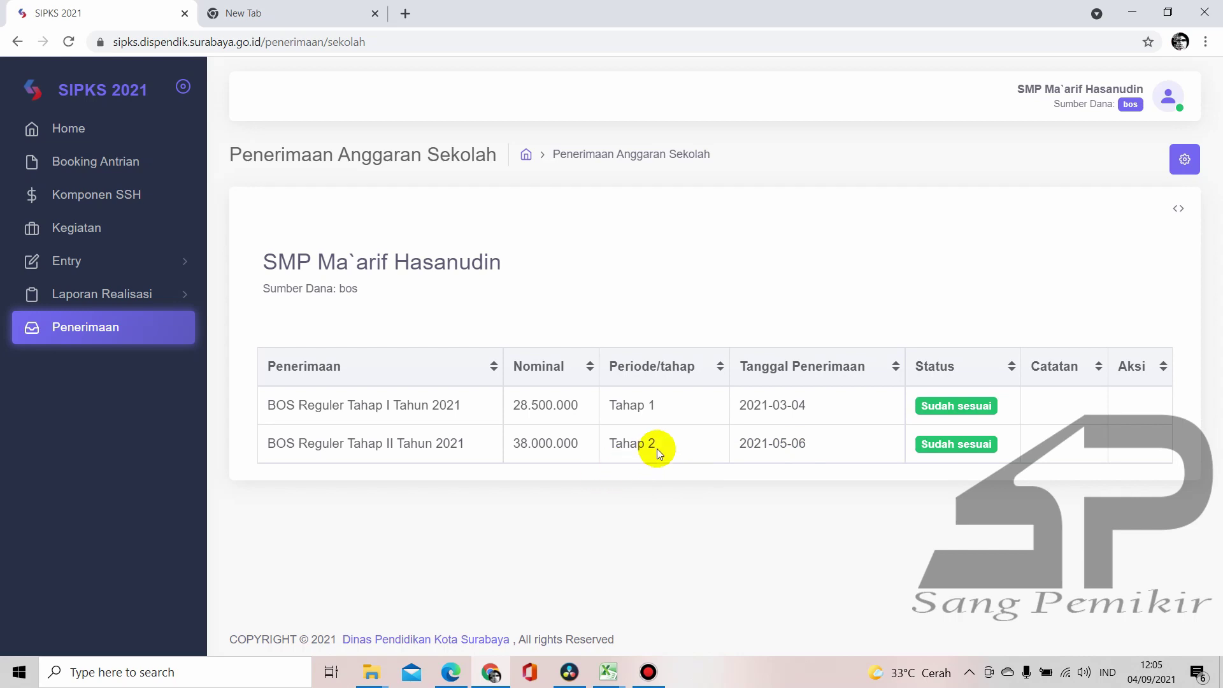
{"action": "left_click_drag", "start_coordinate": [738, 445], "coordinate": [789, 450]}
{"action": "left_click", "coordinate": [788, 450]}
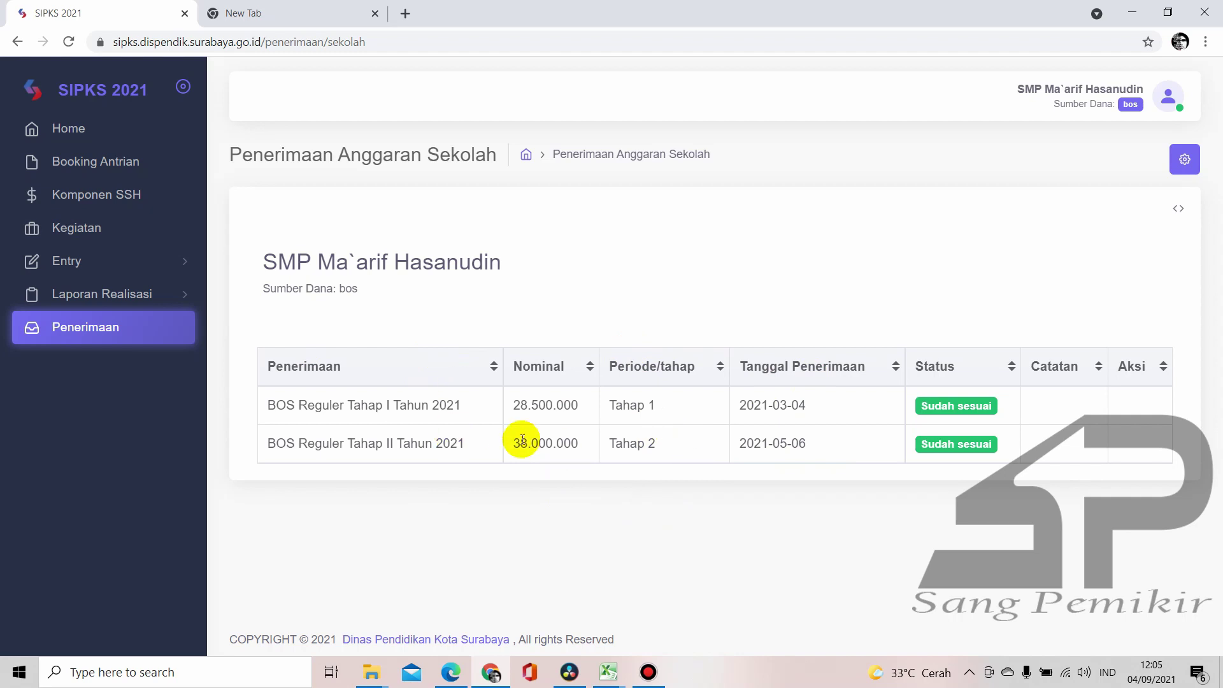
Display the Buku Pembantu Bank realisation report for Mei
{"action": "left_click", "coordinate": [130, 295]}
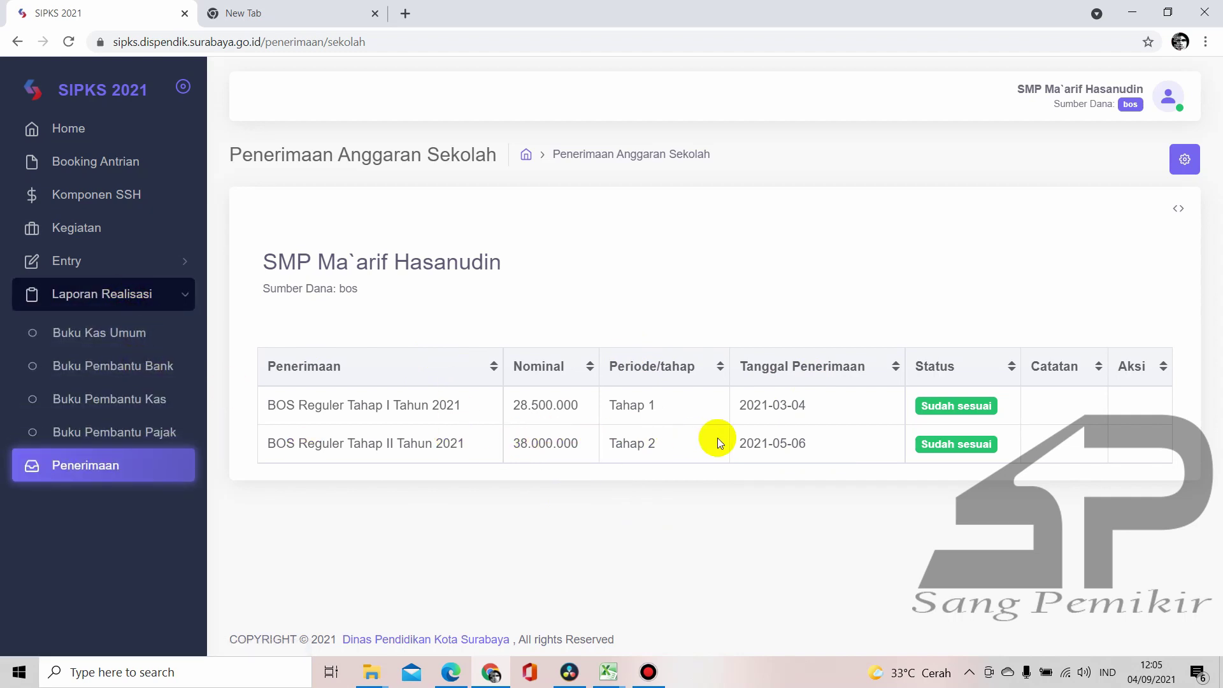
{"action": "left_click", "coordinate": [114, 369]}
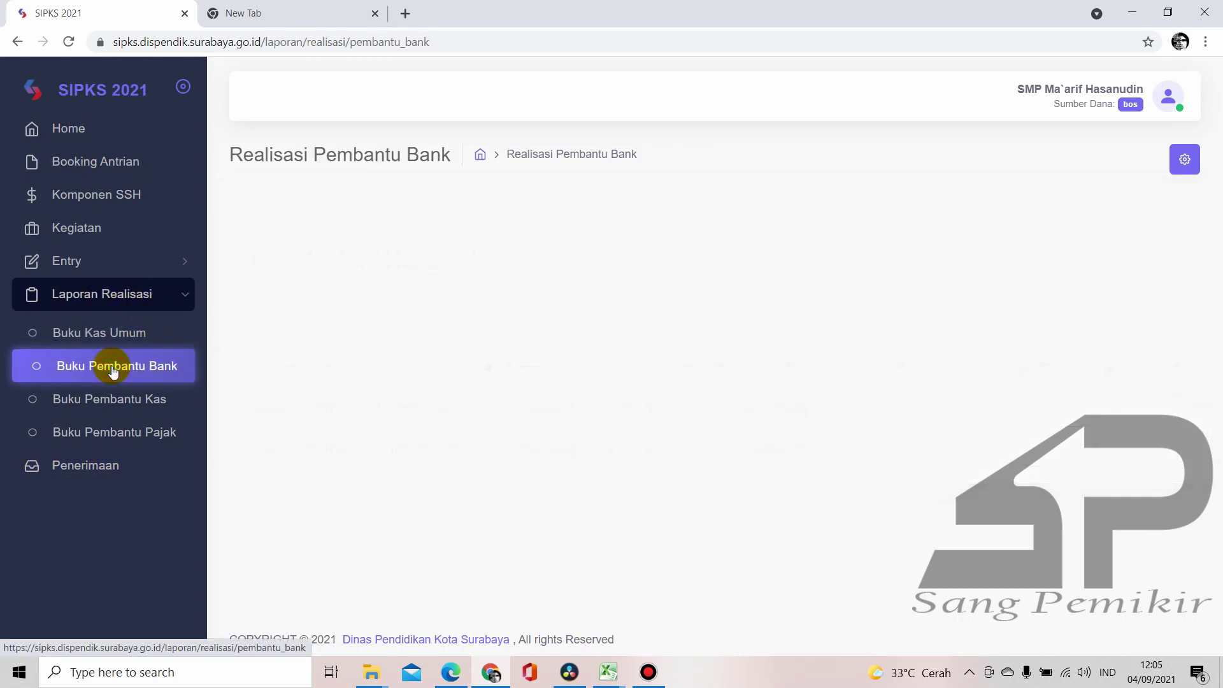
{"action": "left_click", "coordinate": [713, 359]}
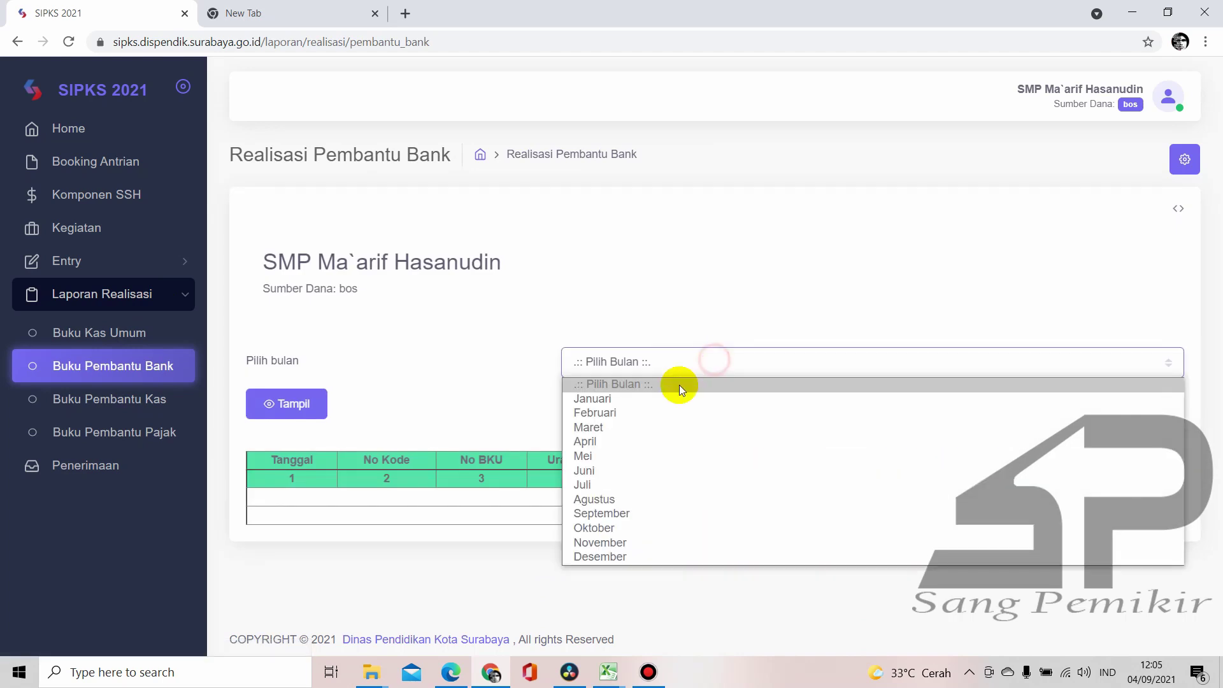
{"action": "left_click", "coordinate": [600, 455]}
{"action": "left_click", "coordinate": [296, 407]}
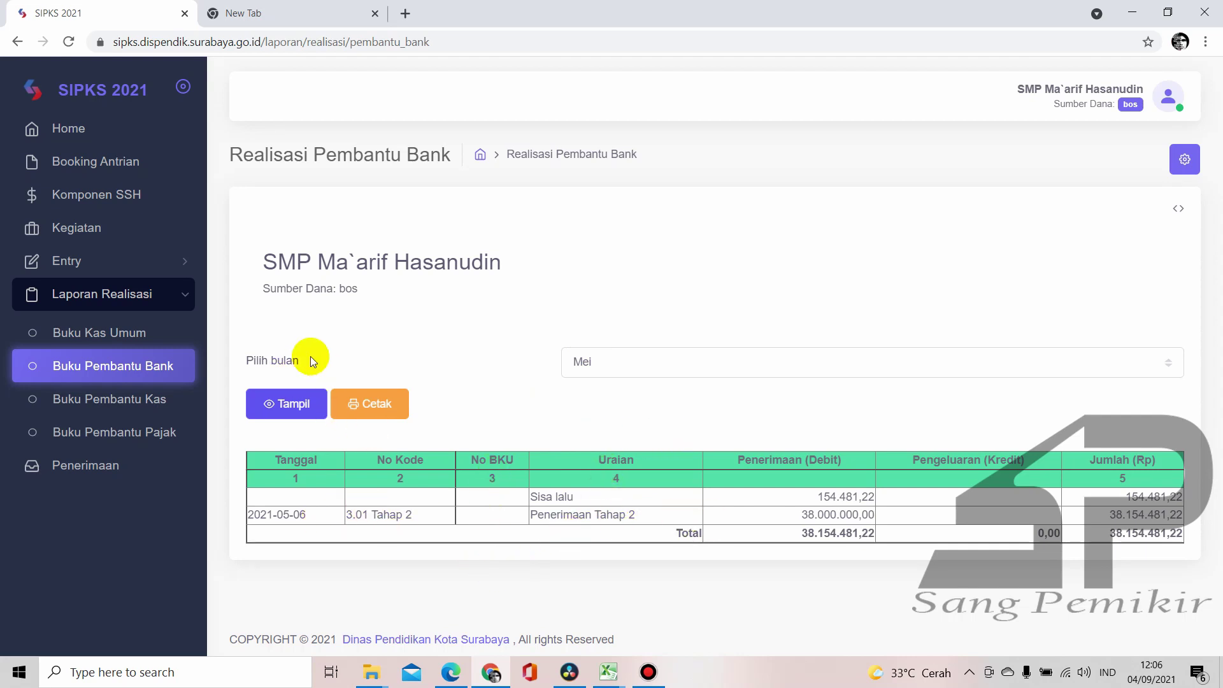
Open the Buku Pembantu Bank entry page and review its listed transactions
{"action": "left_click", "coordinate": [160, 265]}
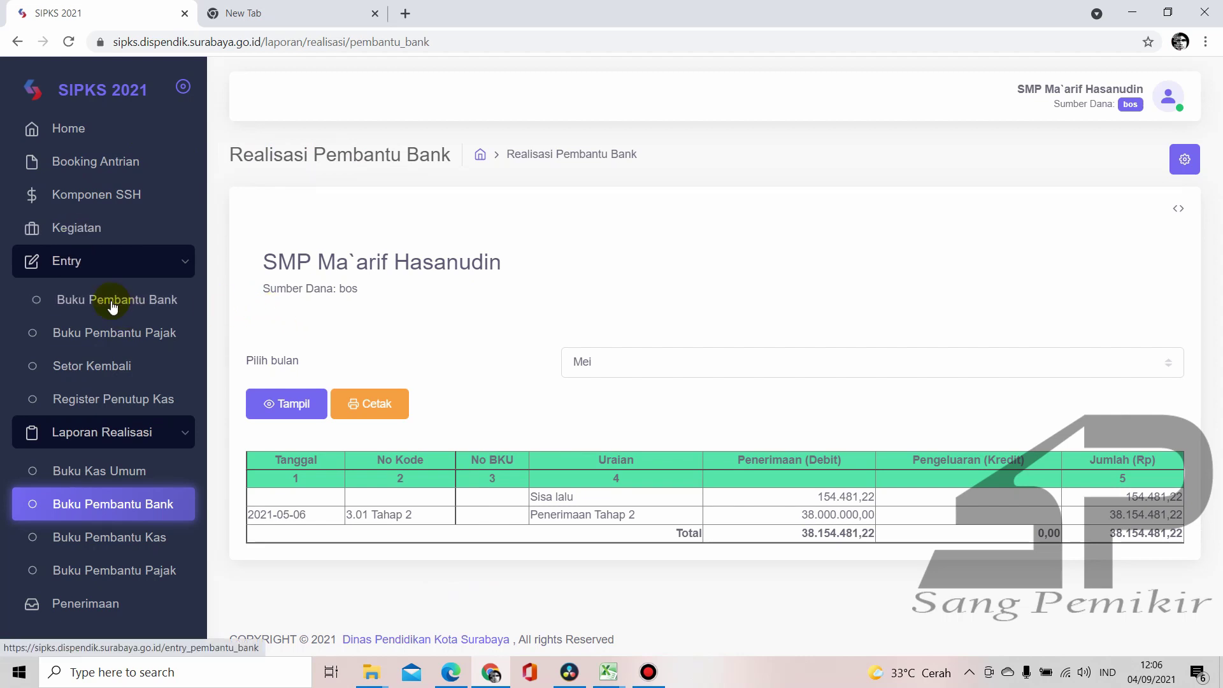
{"action": "left_click", "coordinate": [86, 271]}
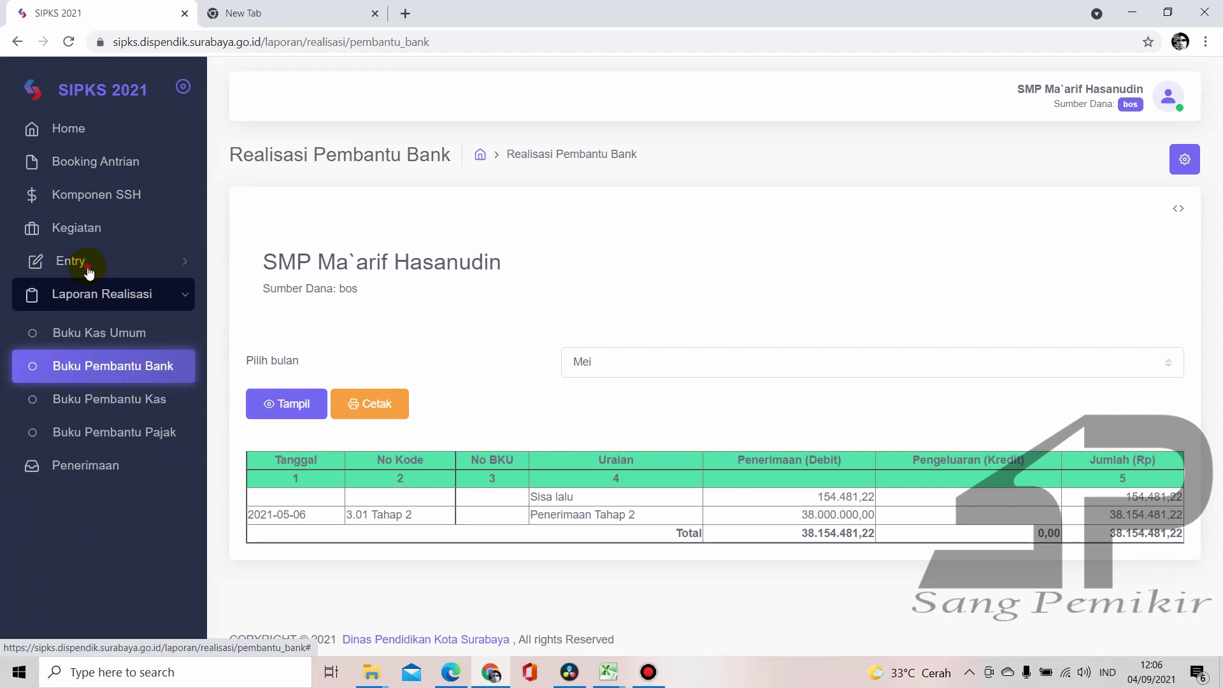
{"action": "left_click", "coordinate": [68, 276]}
{"action": "left_click", "coordinate": [79, 302]}
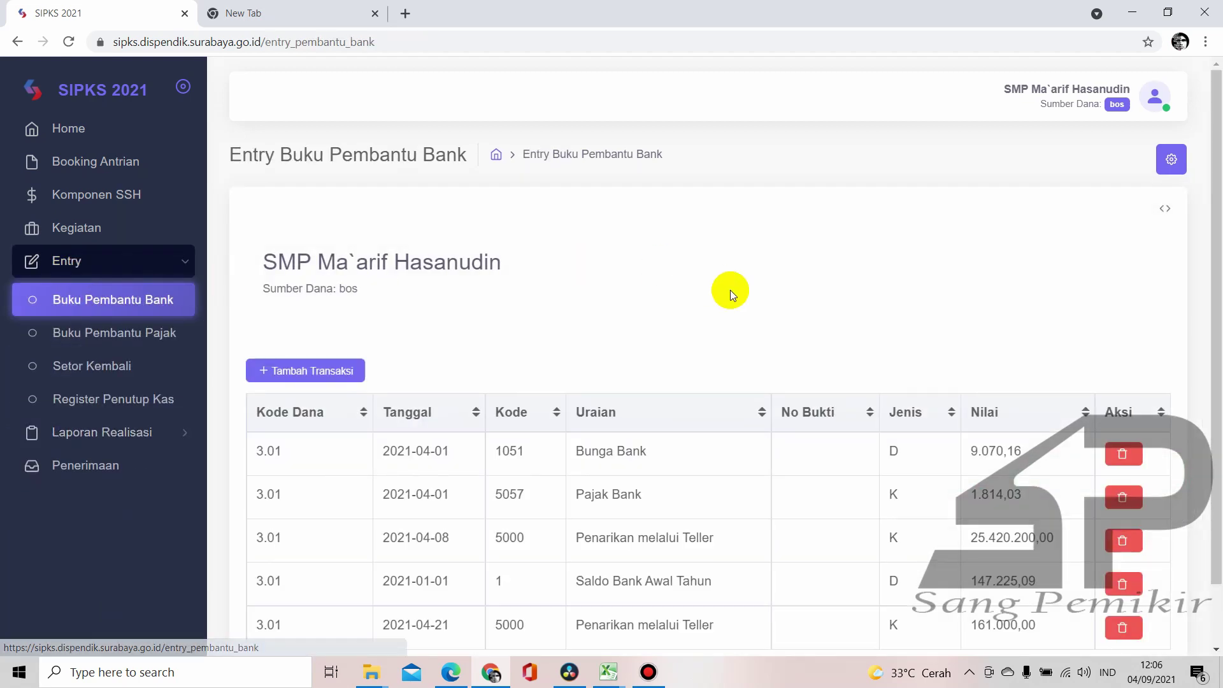
{"action": "scroll", "coordinate": [730, 289], "scroll_direction": "down", "scroll_amount": 2}
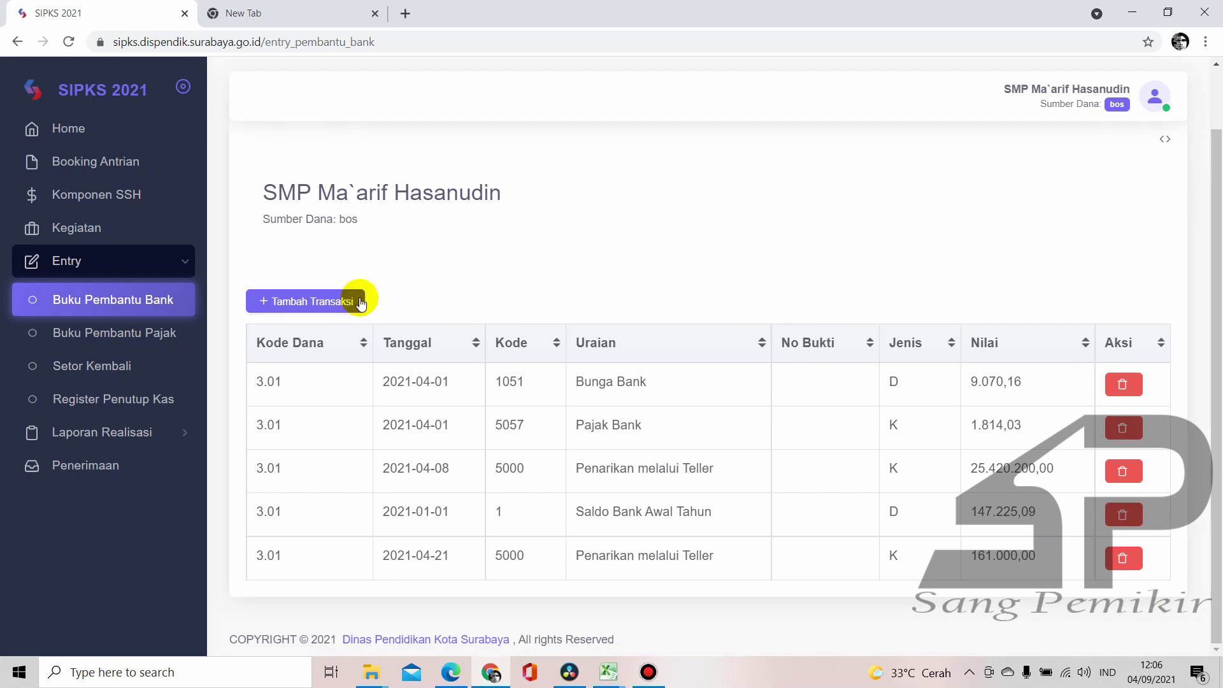
{"action": "left_click", "coordinate": [360, 303]}
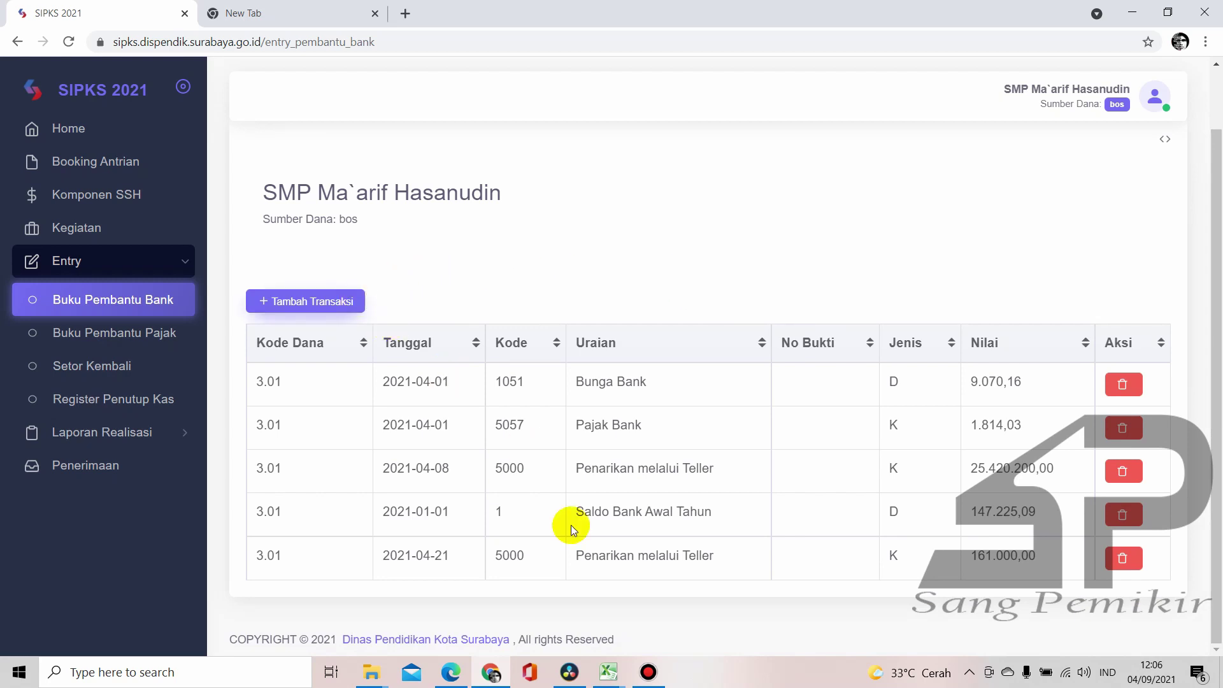
Check the Bunga Bank and Pajak Bank amounts on the MEI sheet of the Buku Pembantu Bank CW 2 2021 workbook in Excel
{"action": "mouse_move", "coordinate": [605, 669]}
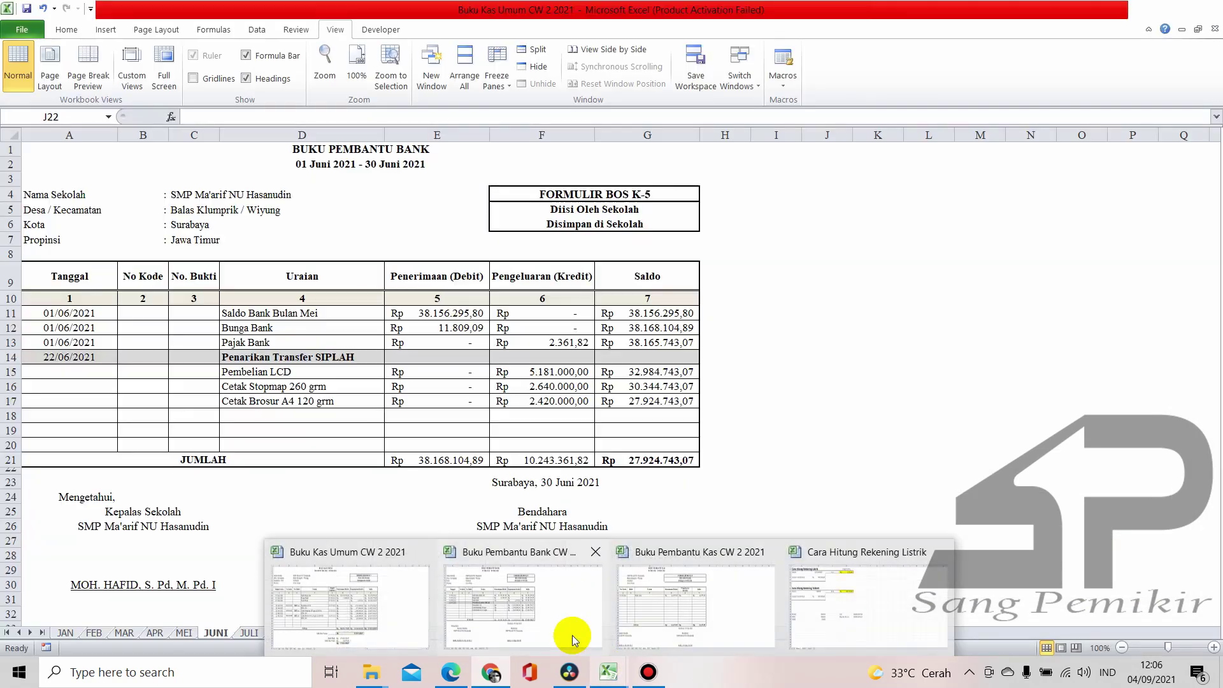
{"action": "left_click", "coordinate": [572, 636]}
{"action": "left_click", "coordinate": [186, 632]}
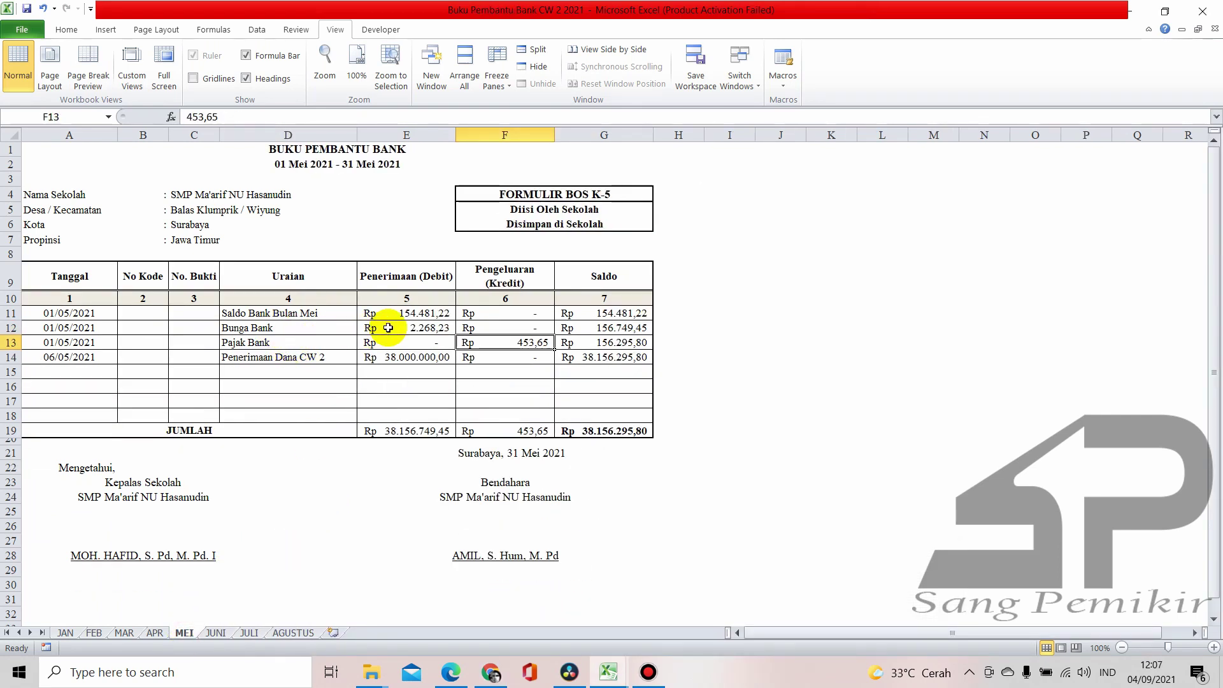
{"action": "left_click_drag", "start_coordinate": [415, 328], "coordinate": [476, 339]}
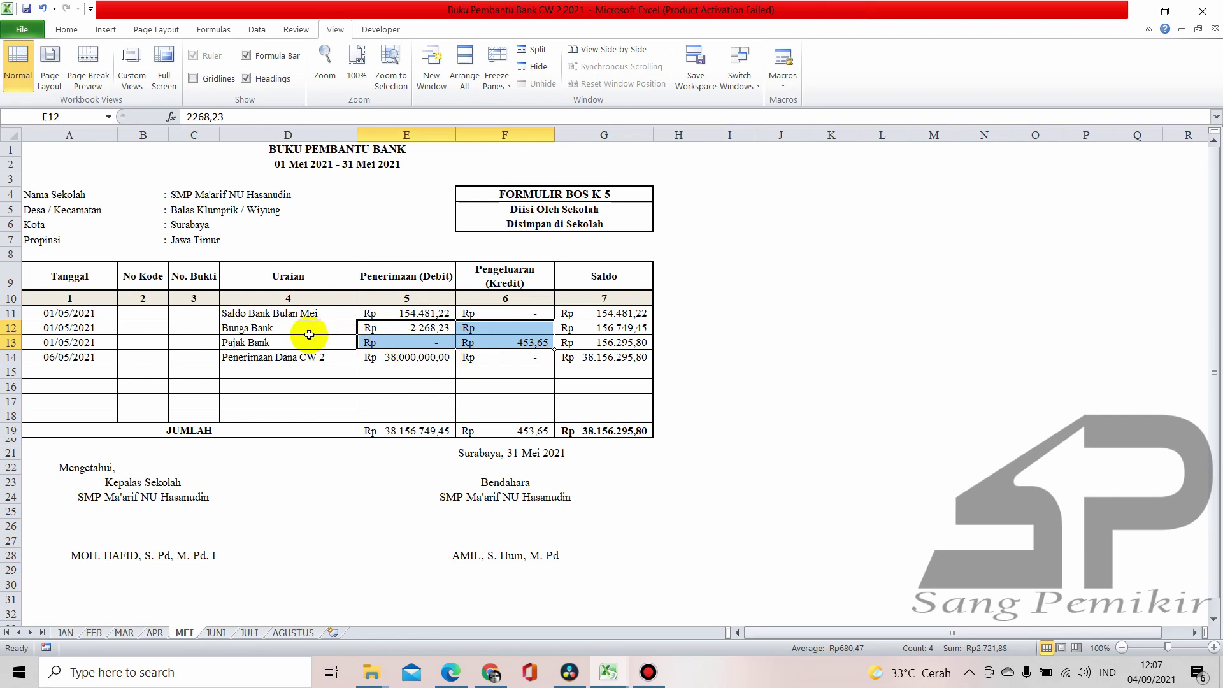
{"action": "left_click", "coordinate": [374, 313]}
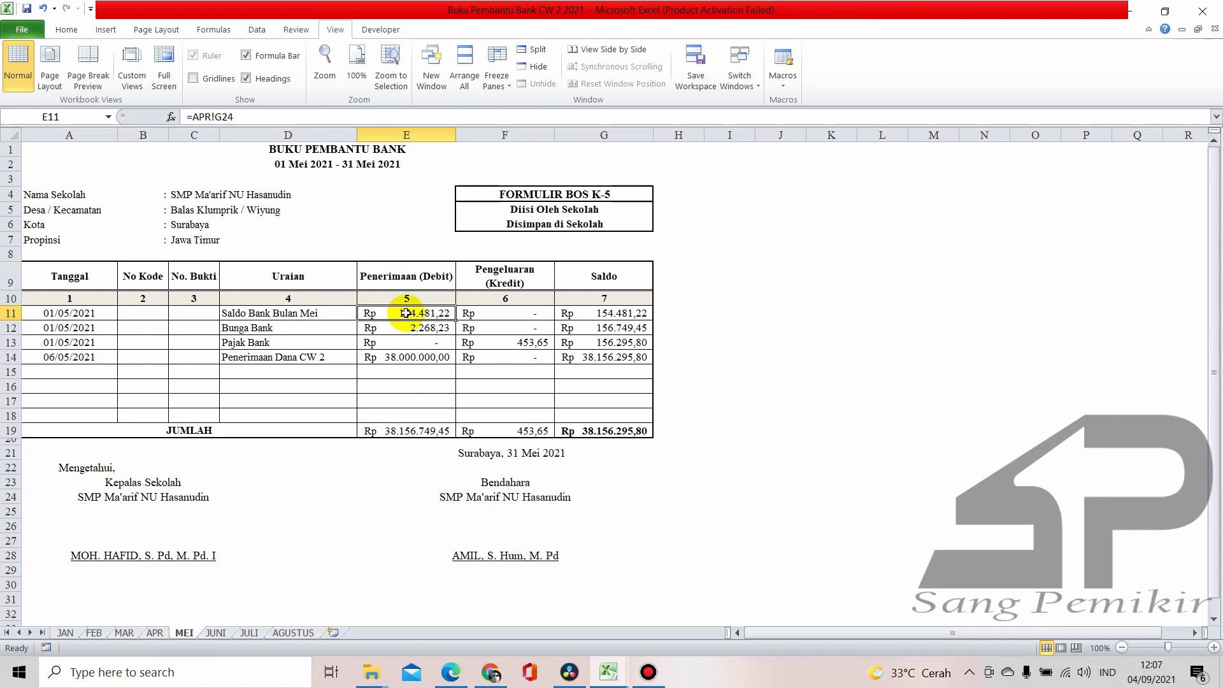
{"action": "left_click", "coordinate": [395, 357]}
{"action": "left_click", "coordinate": [405, 329]}
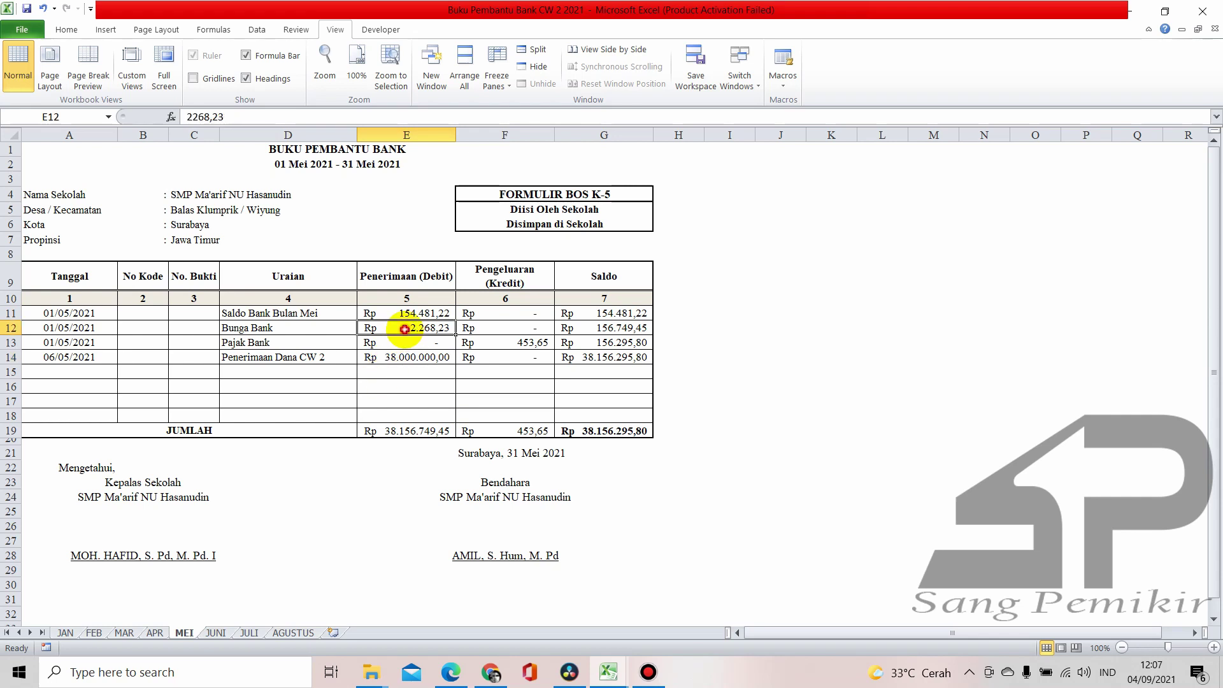
{"action": "left_click", "coordinate": [468, 342]}
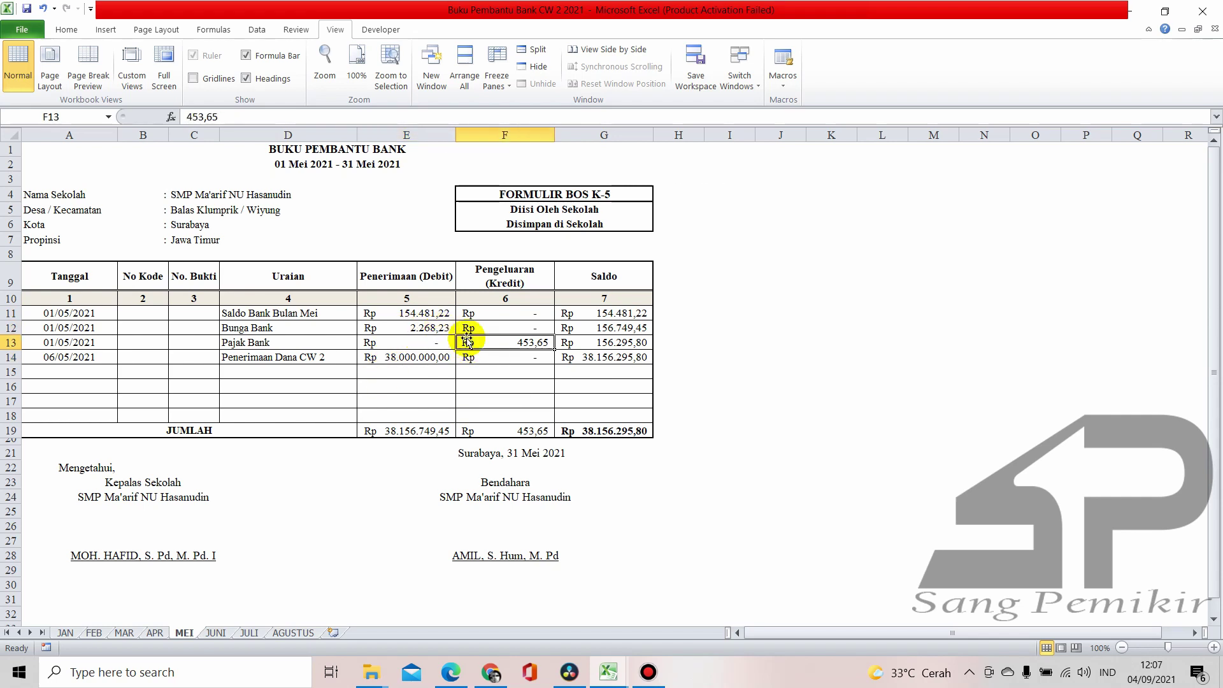
Return to SIPKS in Chrome and fill in a new bank transaction with code 1051 - Bunga Bank and Nilai 2268,23, matching the Excel amount
{"action": "left_click", "coordinate": [484, 675]}
{"action": "left_click", "coordinate": [331, 300]}
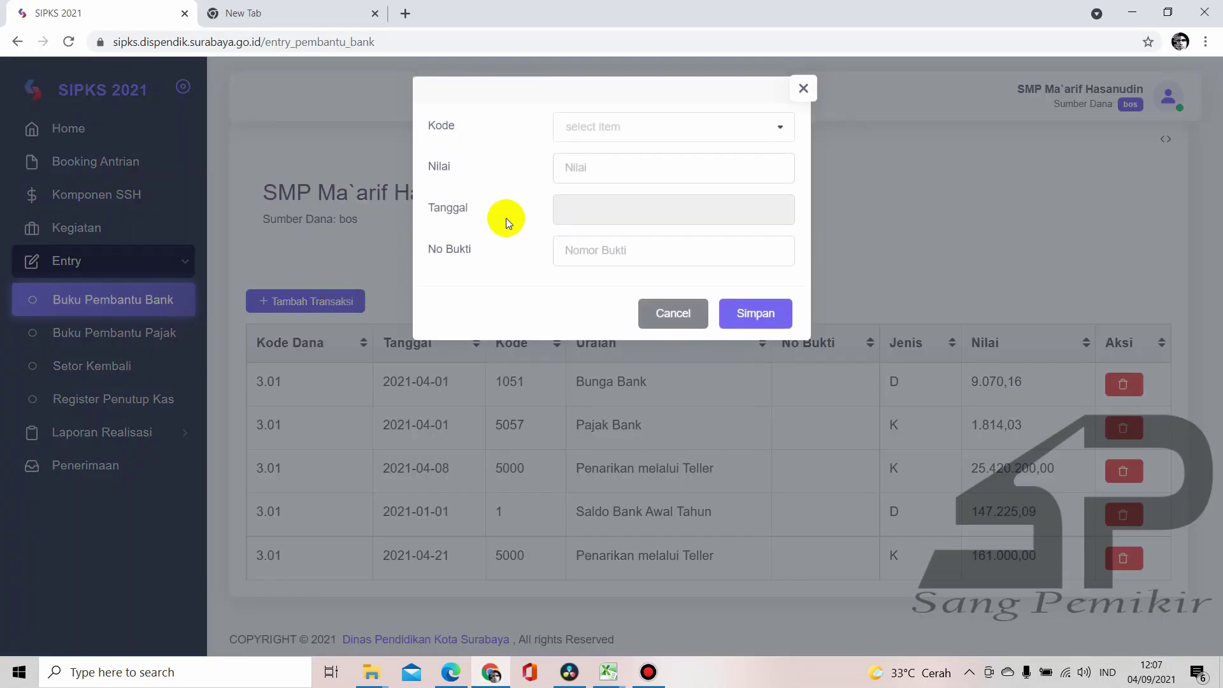
{"action": "left_click", "coordinate": [783, 126]}
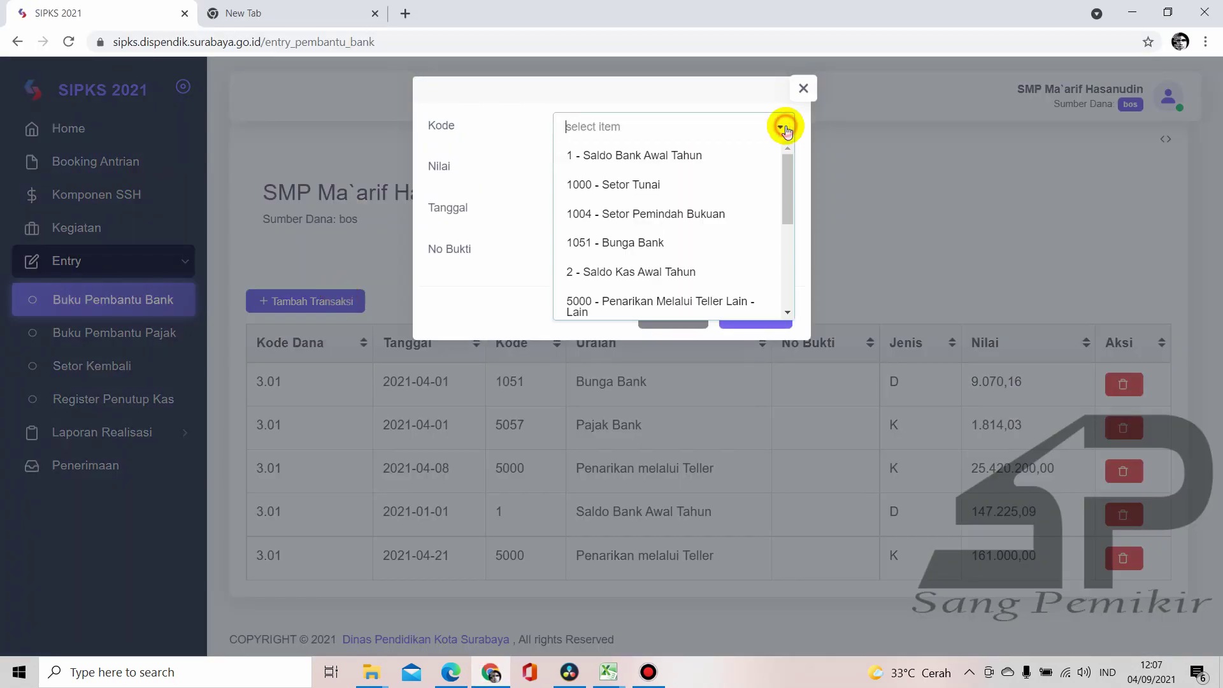
{"action": "left_click", "coordinate": [678, 245]}
{"action": "left_click", "coordinate": [633, 179]}
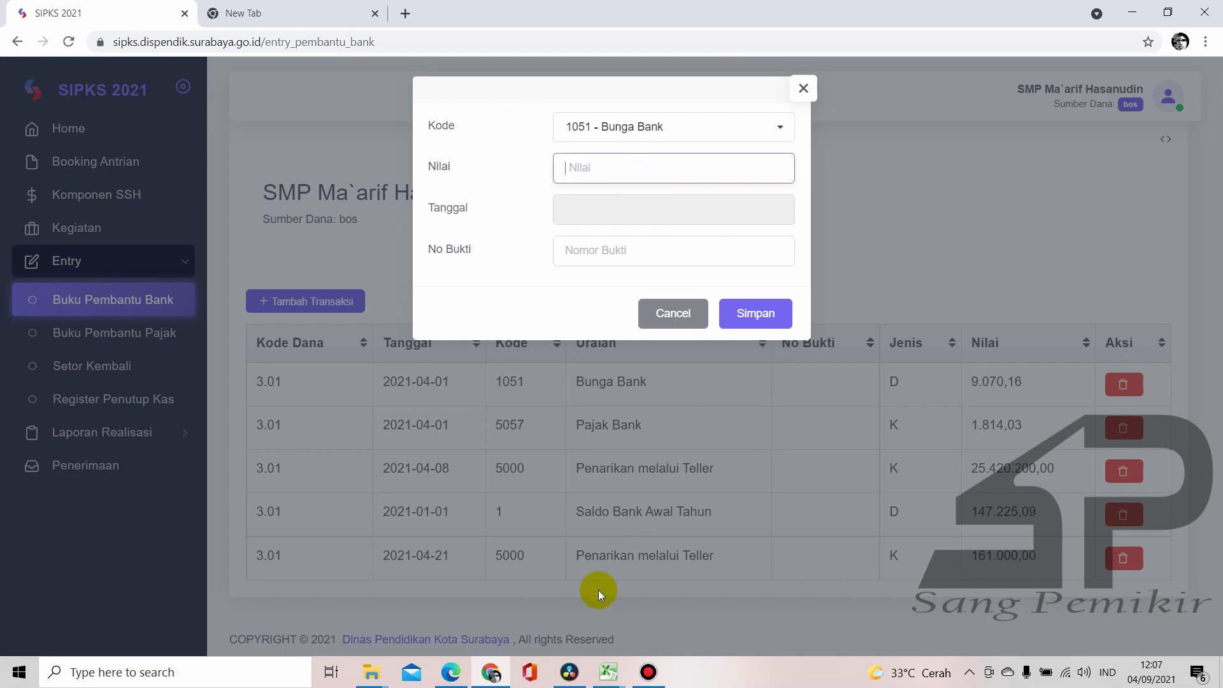
{"action": "mouse_move", "coordinate": [608, 672]}
{"action": "mouse_move", "coordinate": [575, 640]}
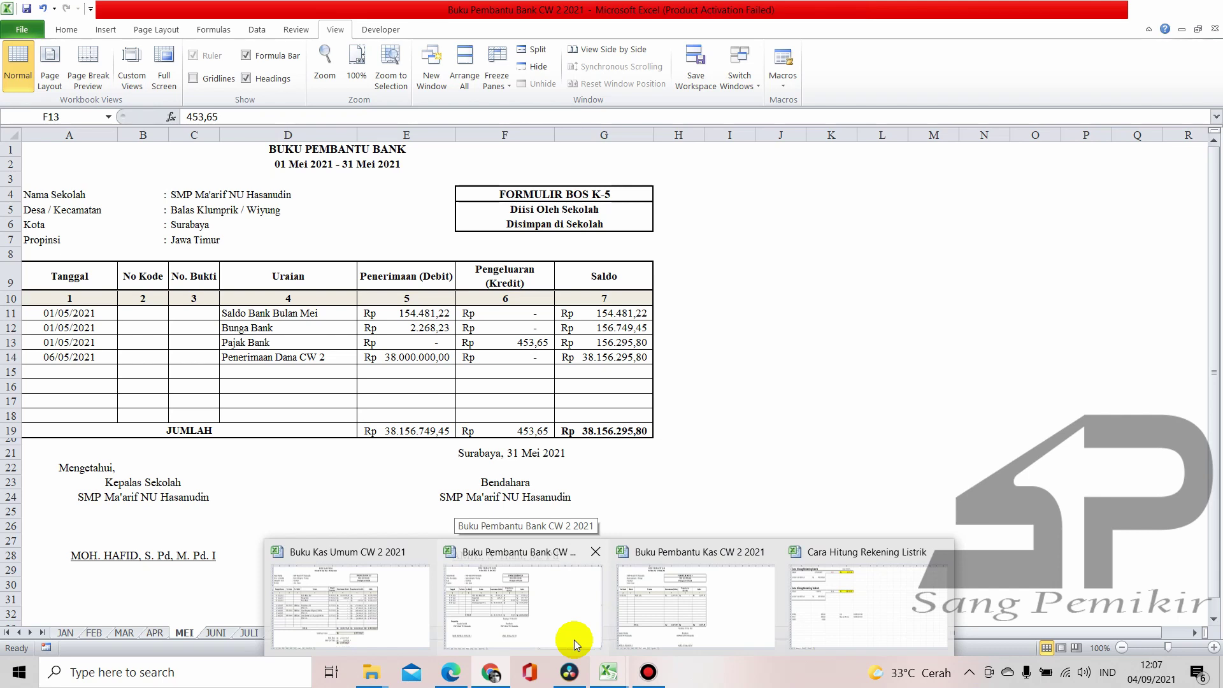
{"action": "type", "text": "2268"}
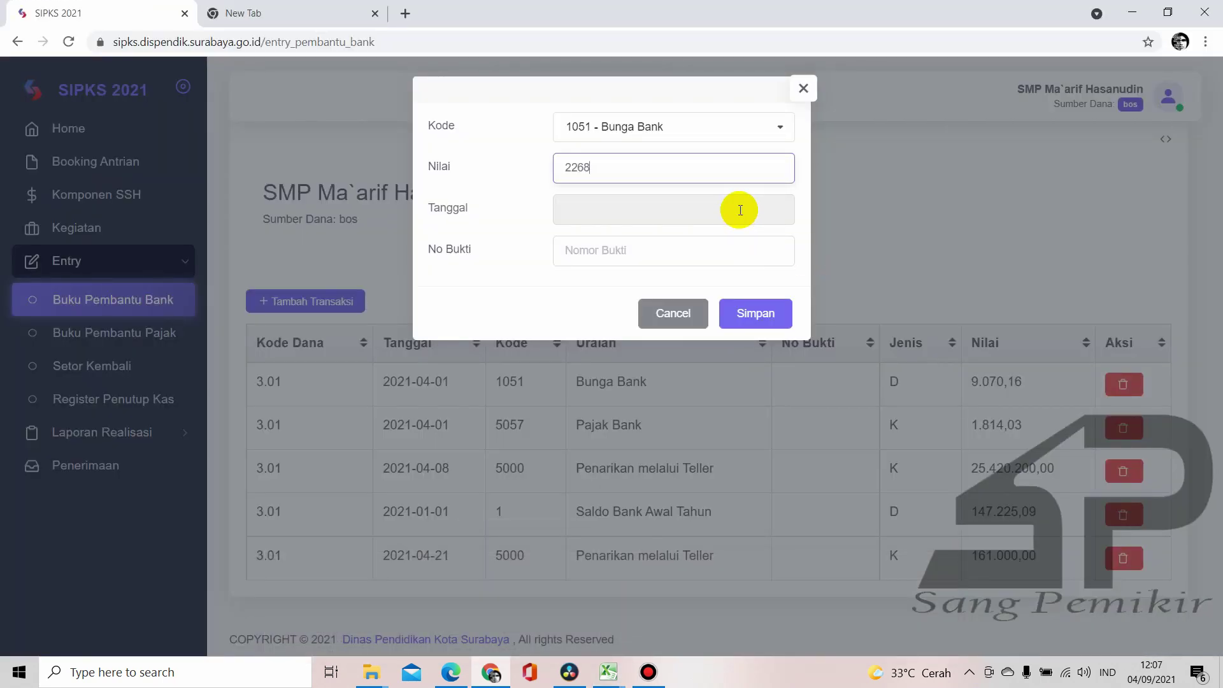
{"action": "type", "text": ","}
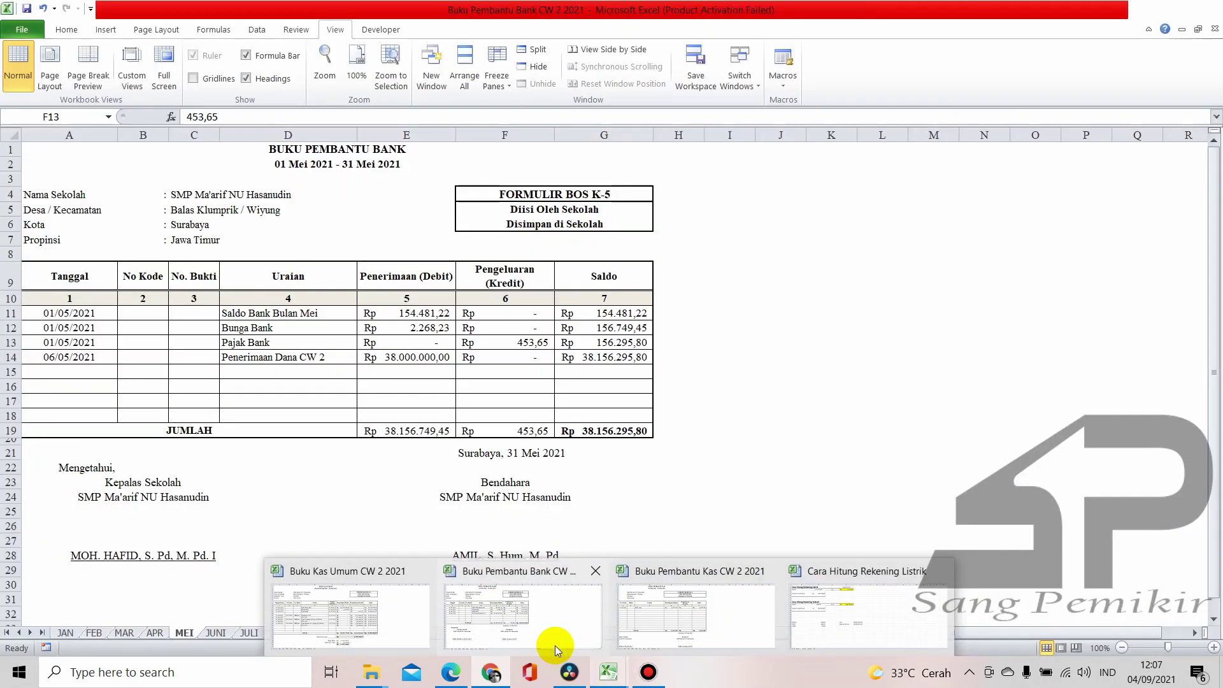
{"action": "left_click", "coordinate": [555, 645]}
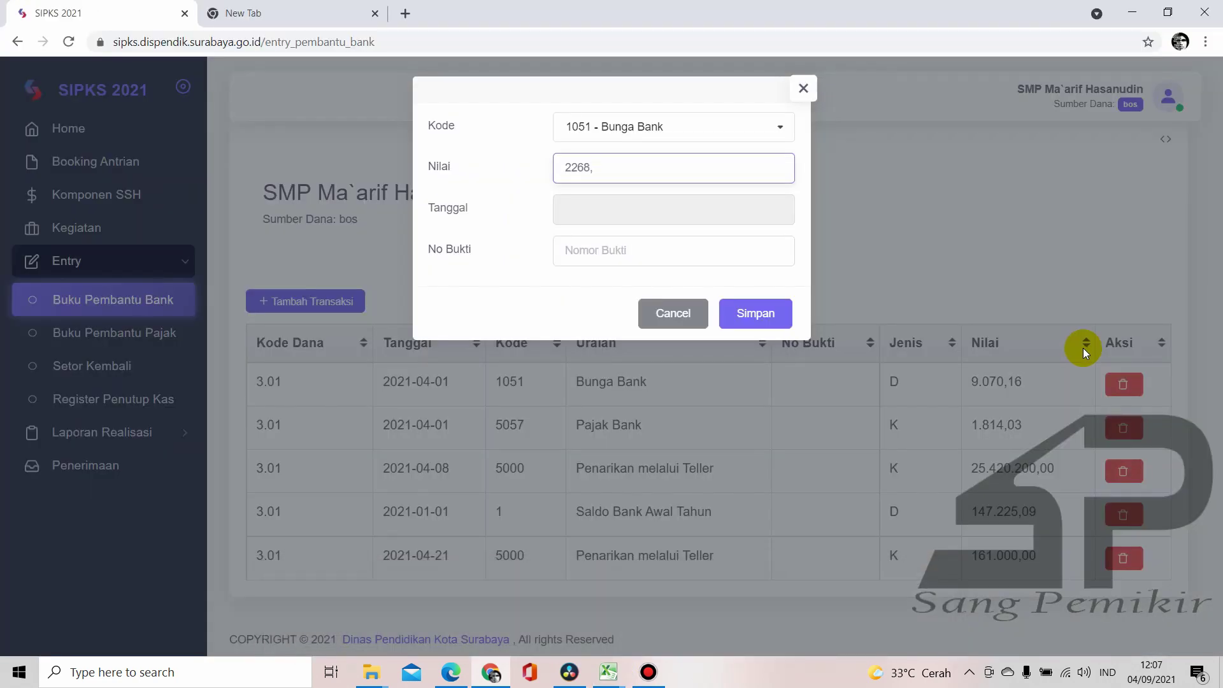
{"action": "type", "text": "23"}
Date the Bunga Bank transaction May 1, 2021 and save it without a No Bukti
{"action": "mouse_move", "coordinate": [607, 669]}
{"action": "mouse_move", "coordinate": [548, 610]}
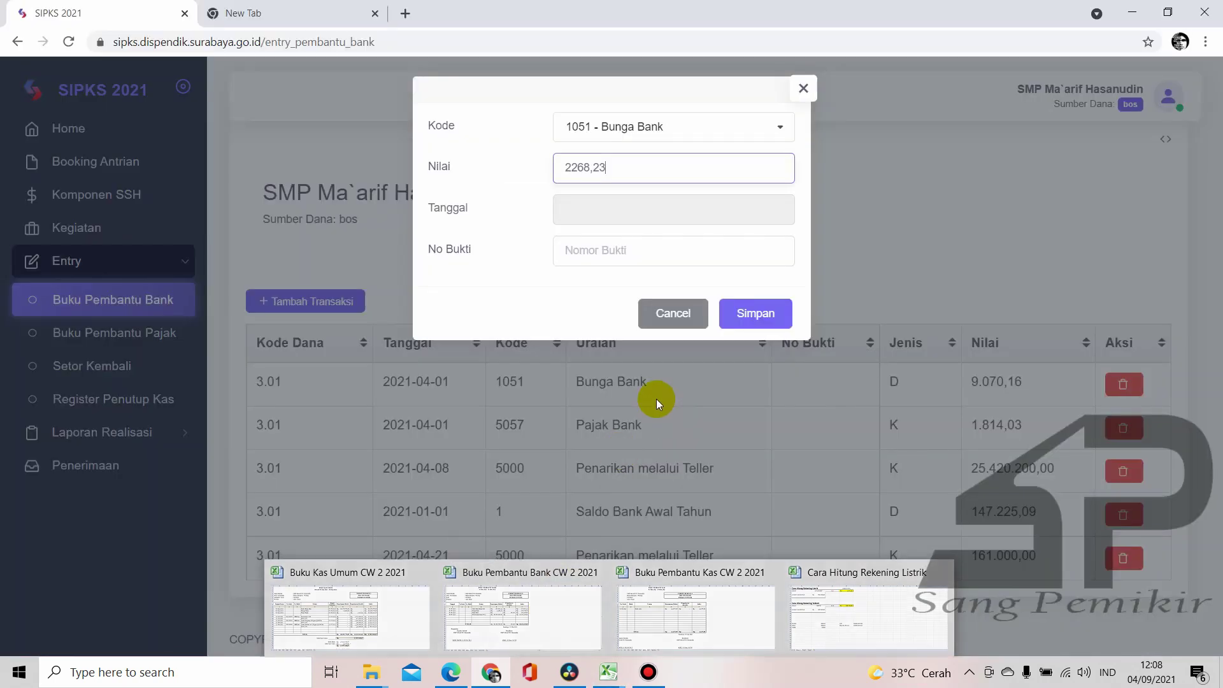
{"action": "left_click", "coordinate": [625, 210]}
{"action": "left_click", "coordinate": [628, 241]}
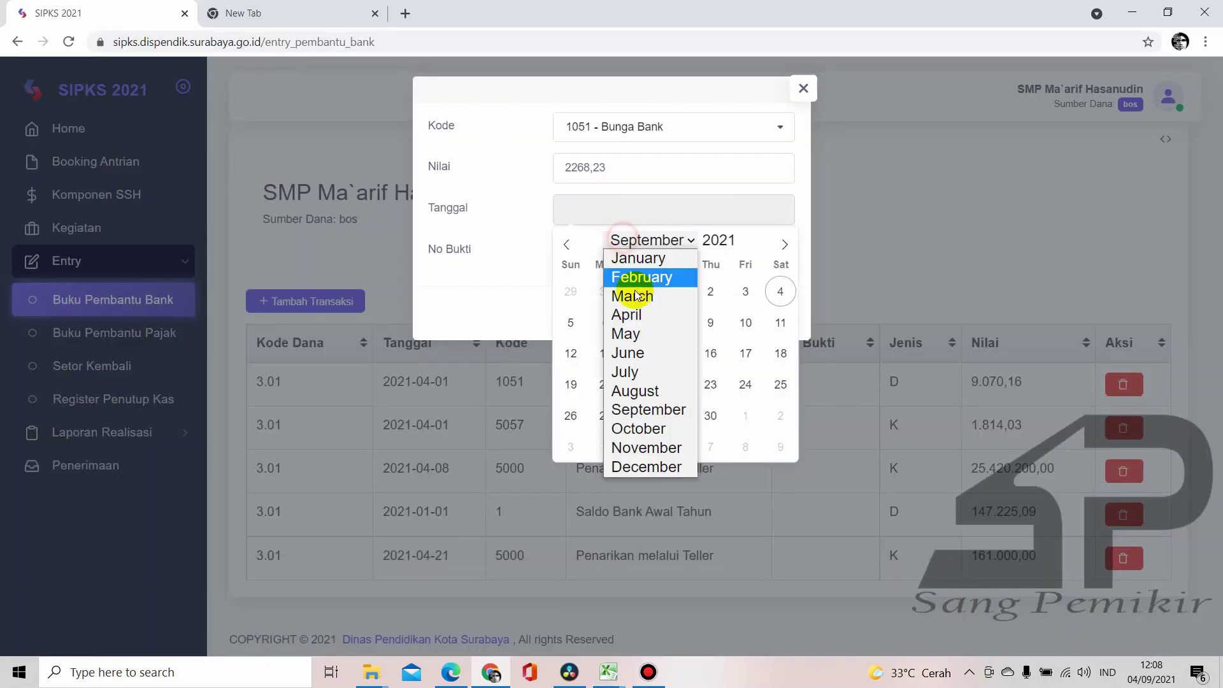
{"action": "left_click", "coordinate": [638, 327]}
{"action": "left_click", "coordinate": [779, 294]}
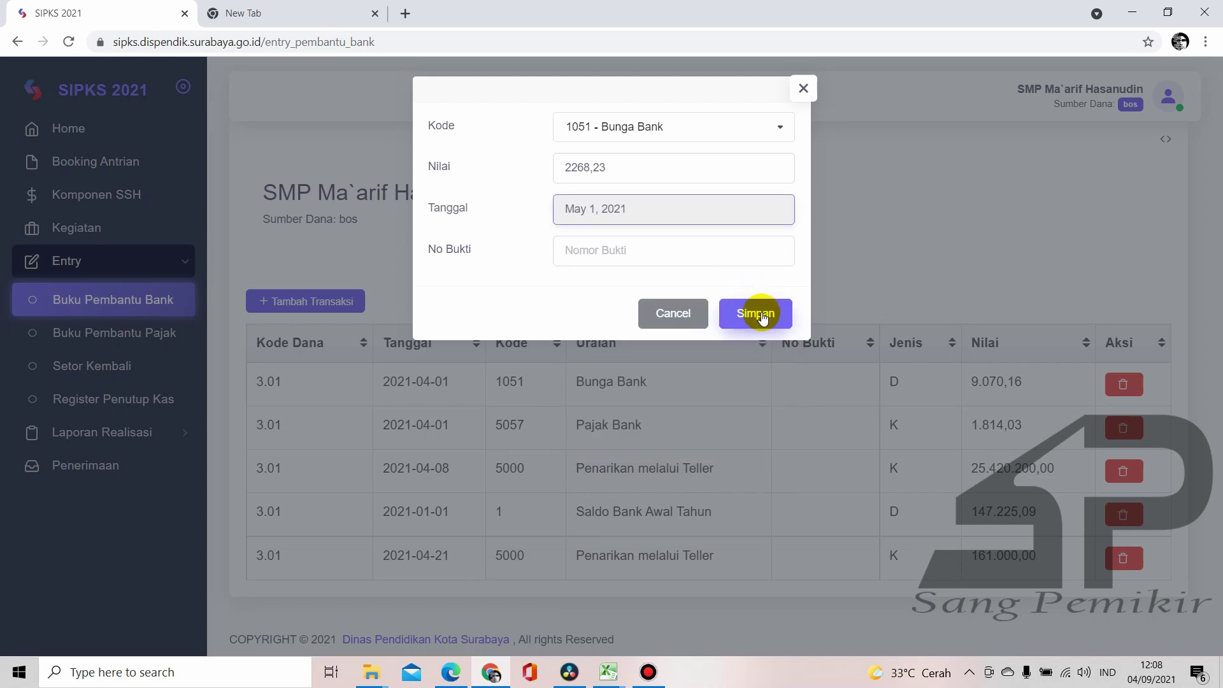
{"action": "left_click", "coordinate": [762, 317]}
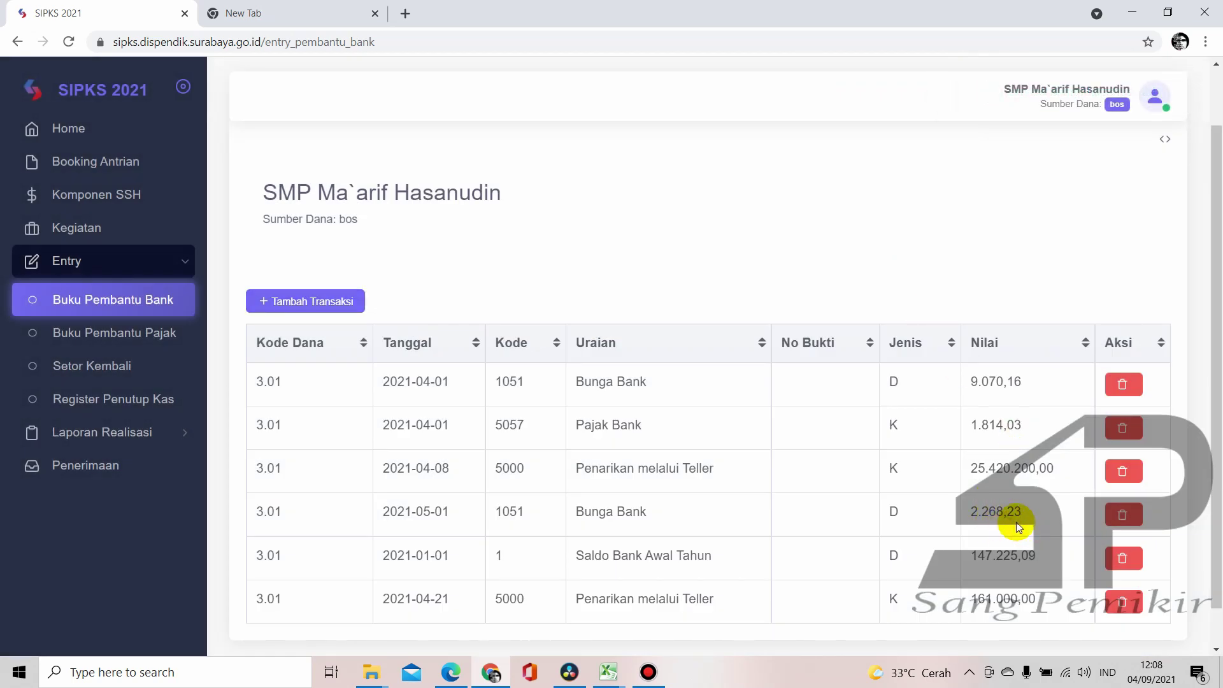
Add a new bank transaction with code 5057 - Pajak Bank and Nilai 453.65, taking the amount from the Excel Buku Pembantu Bank workbook
{"action": "mouse_move", "coordinate": [607, 669]}
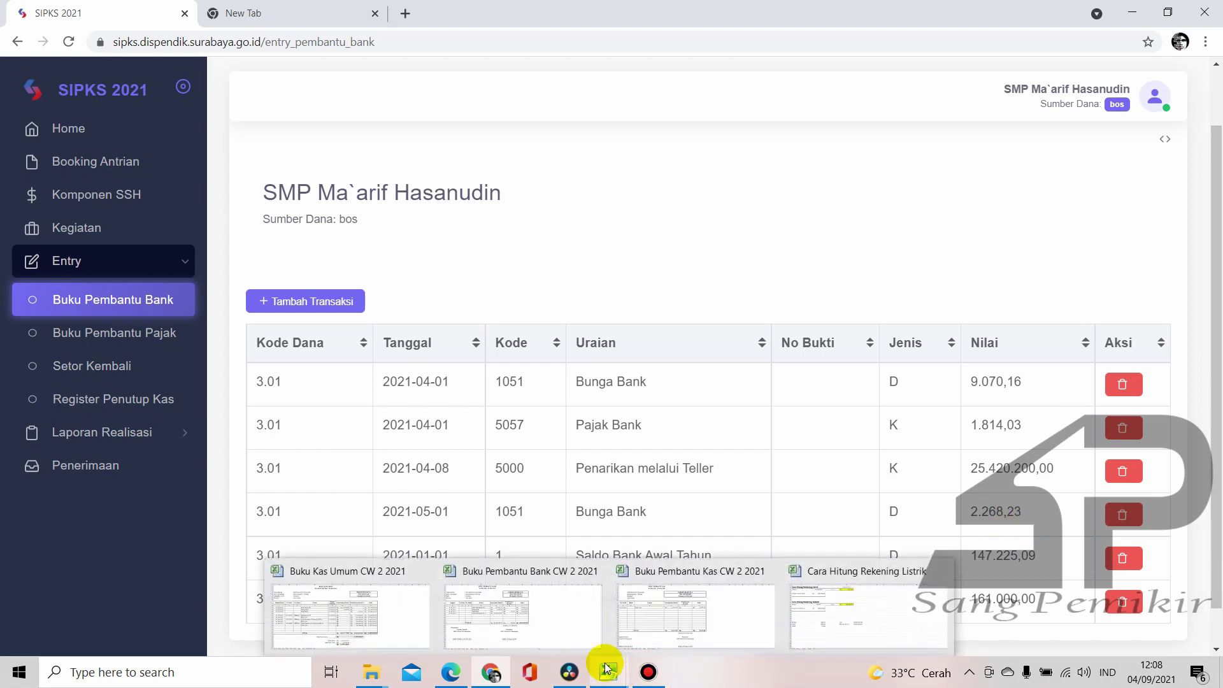
{"action": "left_click", "coordinate": [582, 636]}
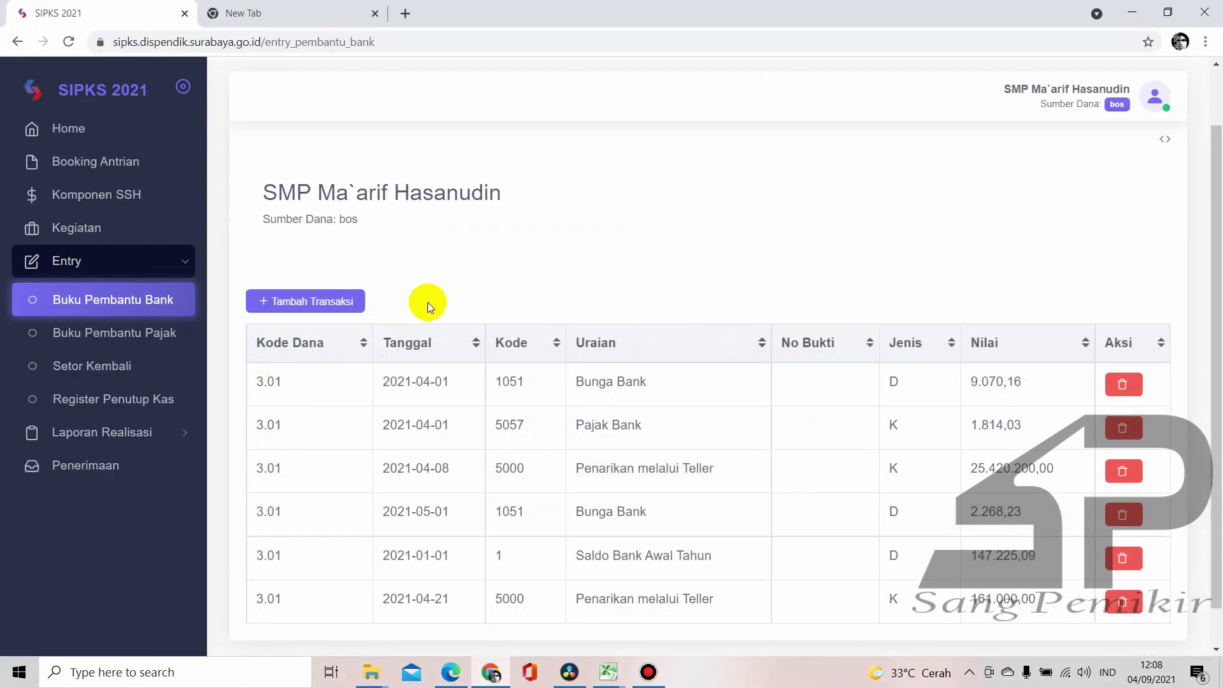
{"action": "left_click", "coordinate": [335, 301]}
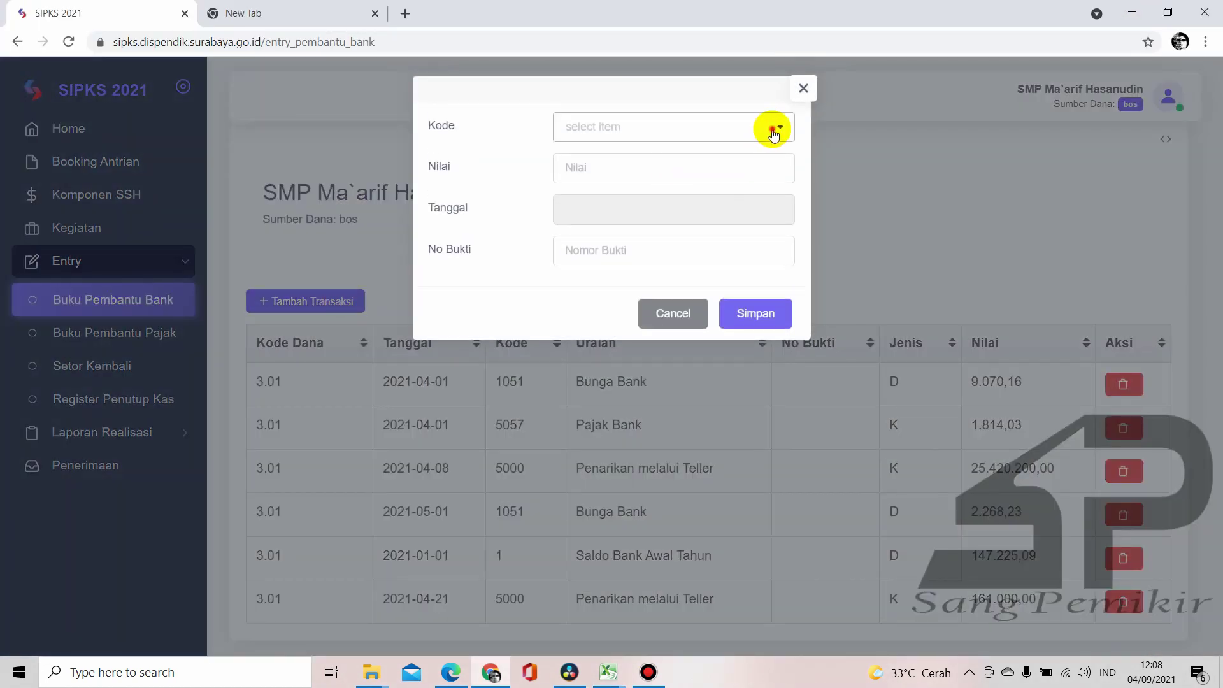
{"action": "left_click", "coordinate": [760, 135]}
{"action": "scroll", "coordinate": [733, 198], "scroll_direction": "down", "scroll_amount": 2}
{"action": "scroll", "coordinate": [706, 245], "scroll_direction": "down", "scroll_amount": 3}
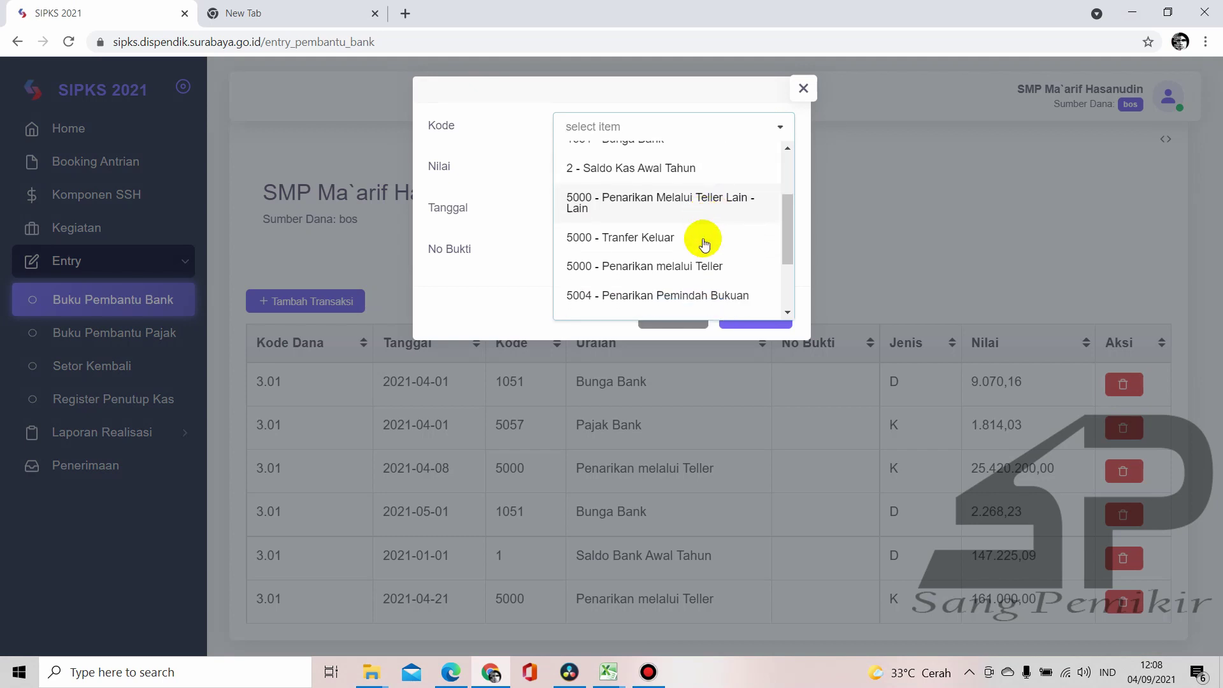
{"action": "left_click", "coordinate": [657, 267]}
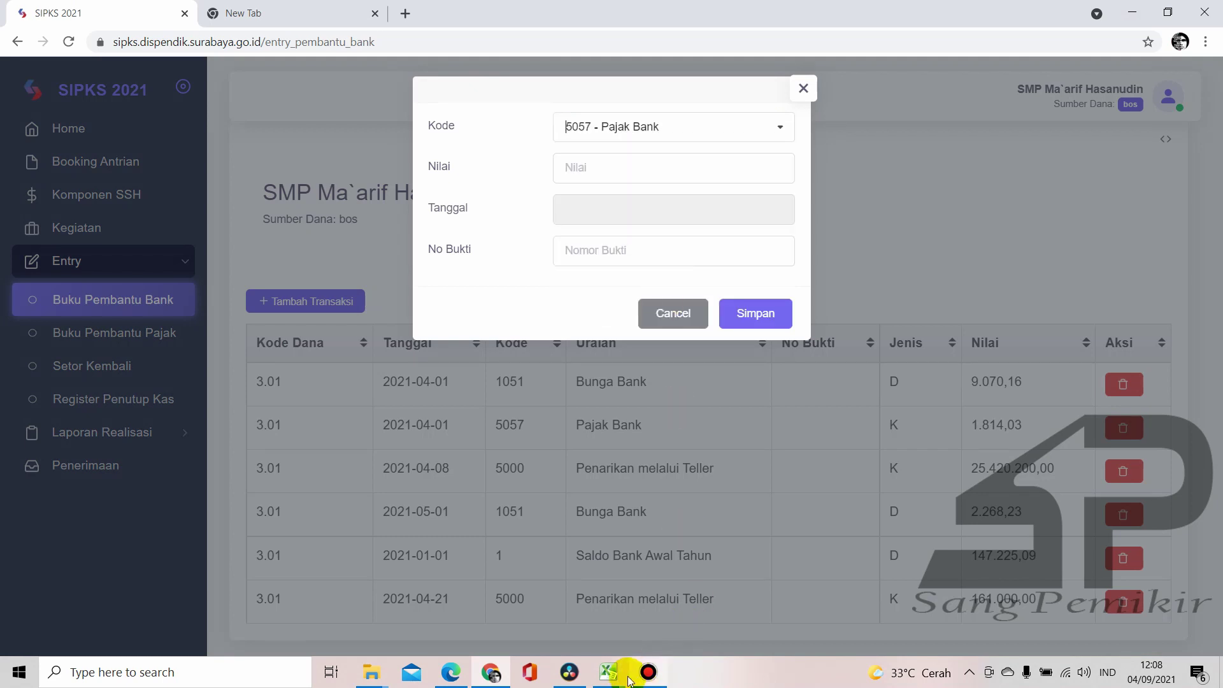
{"action": "mouse_move", "coordinate": [610, 668]}
{"action": "mouse_move", "coordinate": [509, 630]}
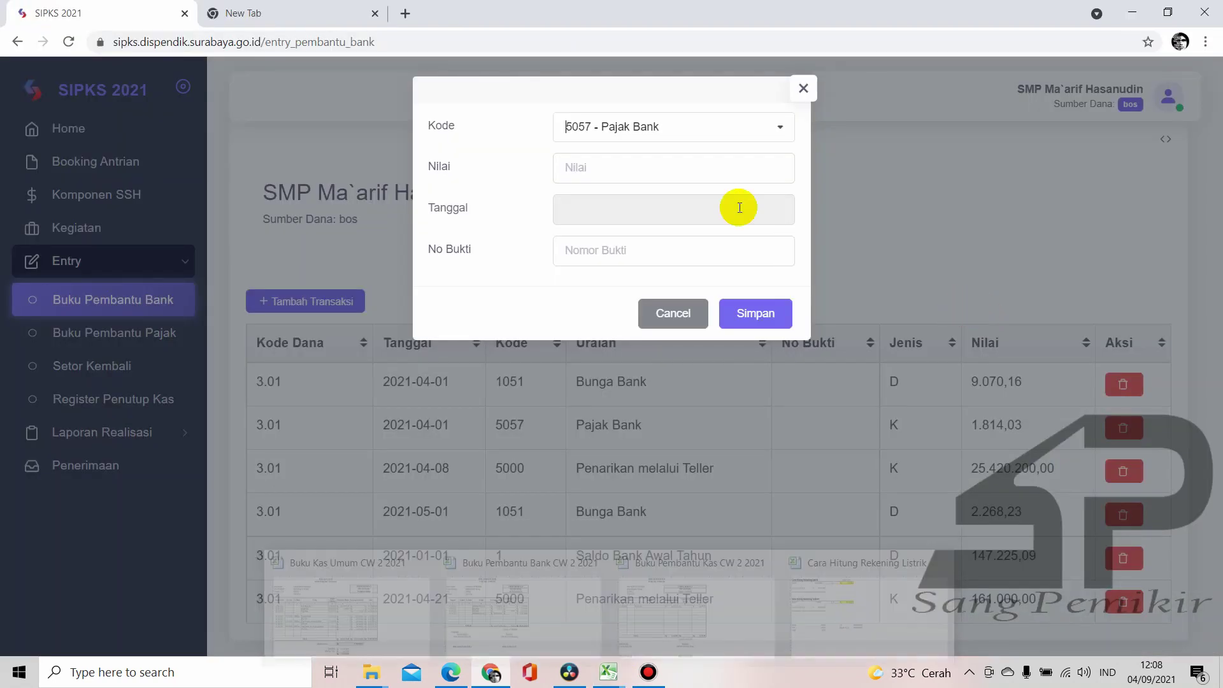
{"action": "left_click", "coordinate": [711, 167]}
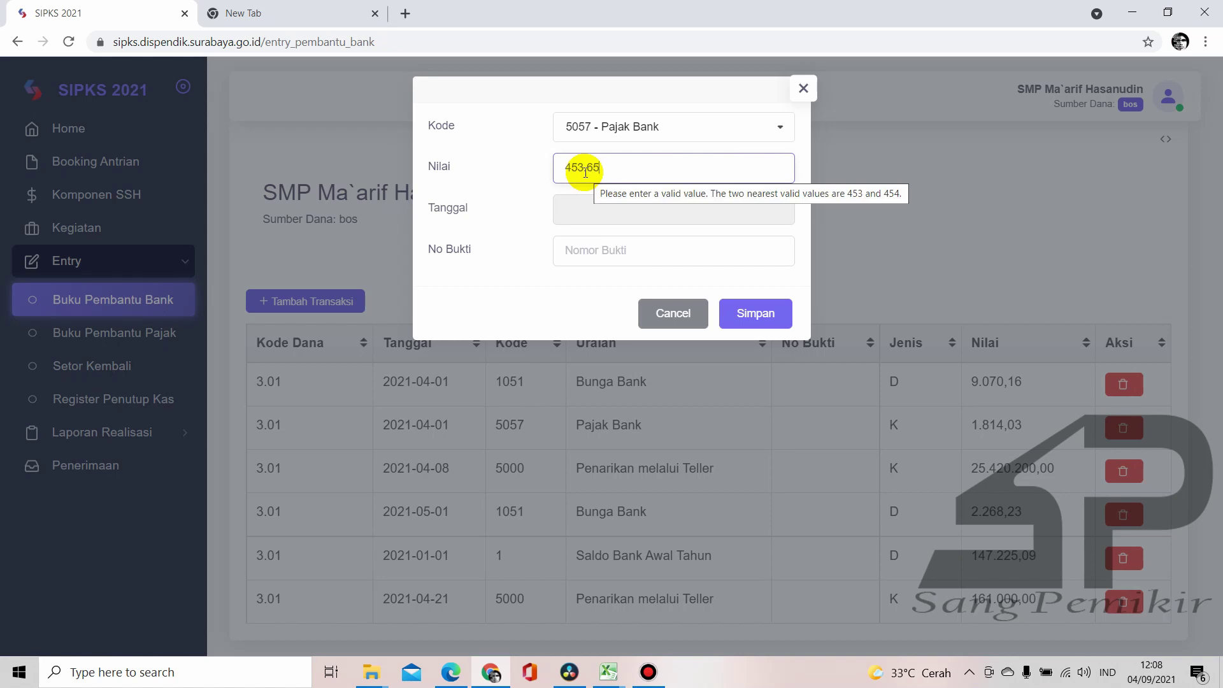
Date the Pajak Bank transaction May 1, 2021, save it without a No Bukti, and check its row in the transaction list
{"action": "left_click", "coordinate": [610, 208]}
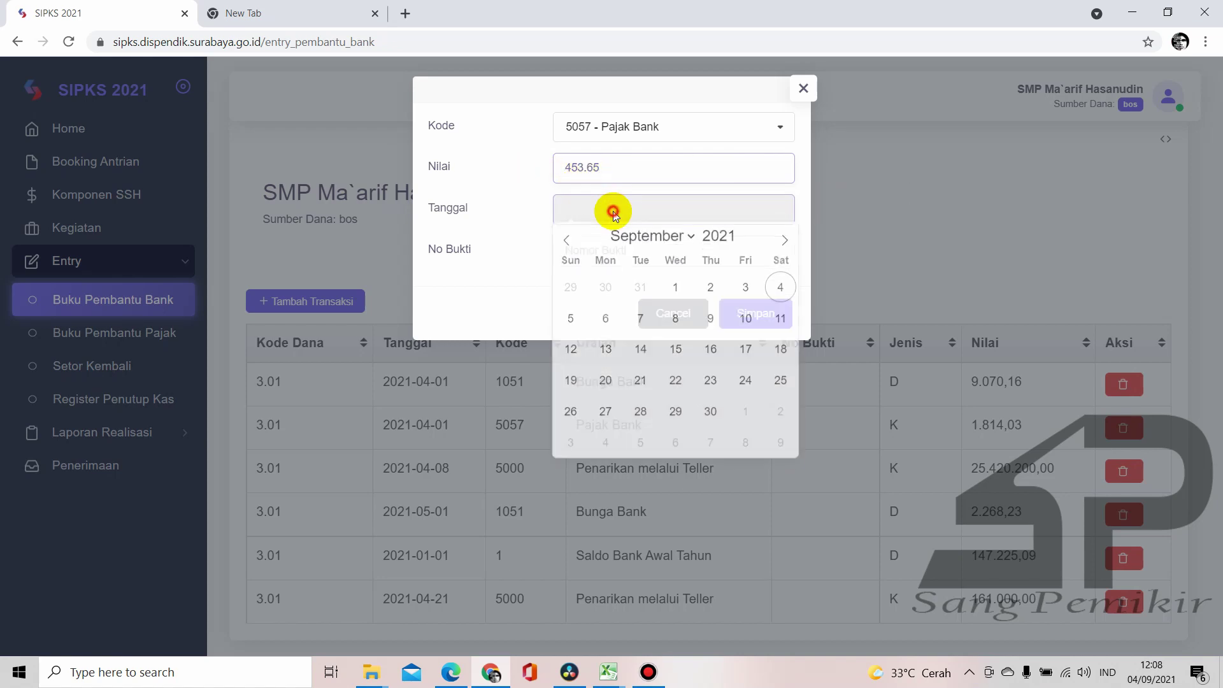
{"action": "left_click", "coordinate": [634, 242]}
{"action": "left_click", "coordinate": [631, 333]}
{"action": "left_click", "coordinate": [780, 293]}
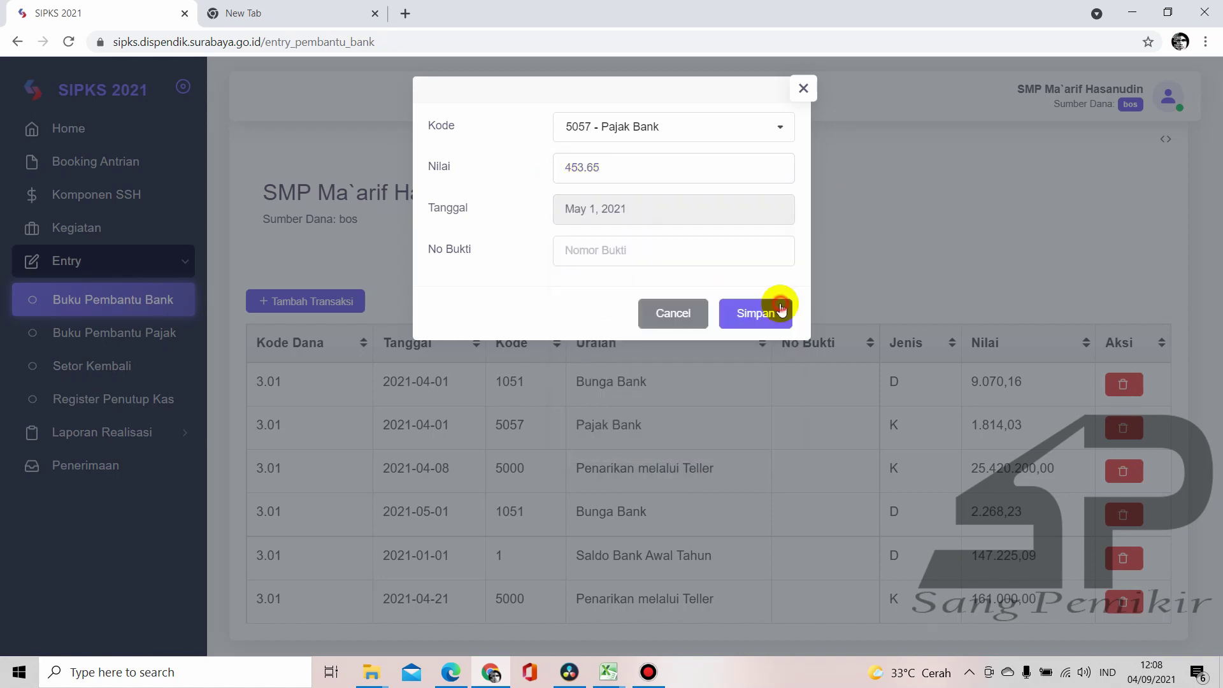
{"action": "left_click", "coordinate": [626, 252]}
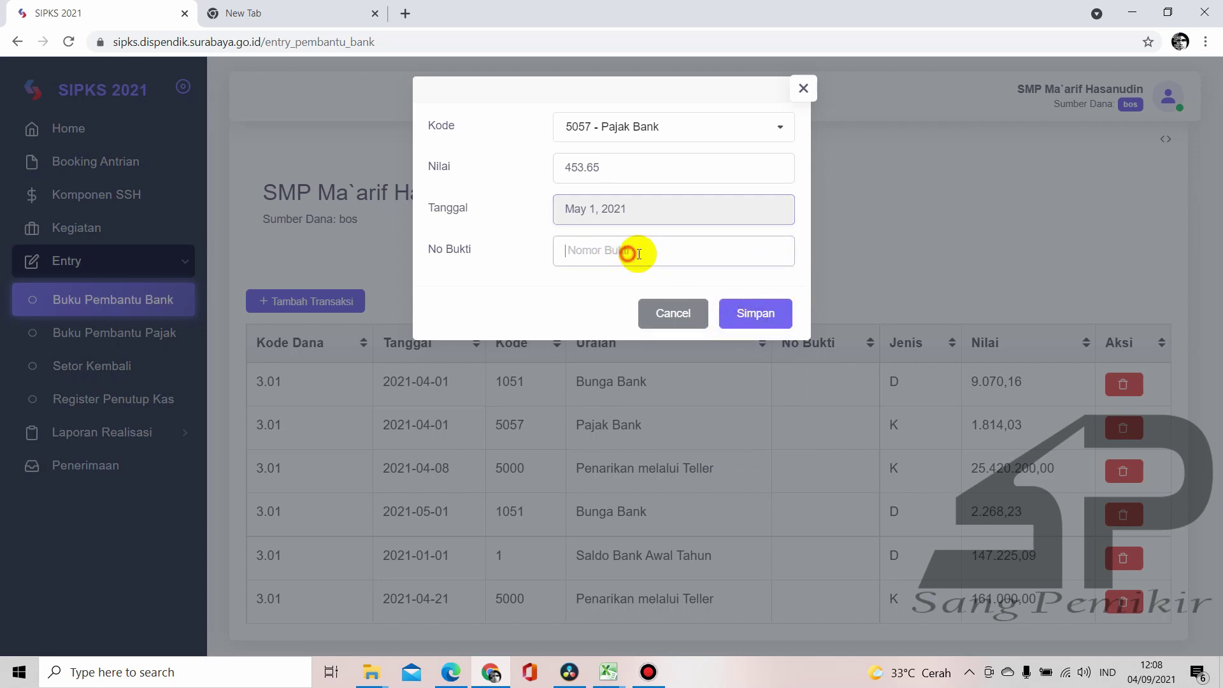
{"action": "left_click", "coordinate": [573, 279]}
{"action": "left_click", "coordinate": [744, 311]}
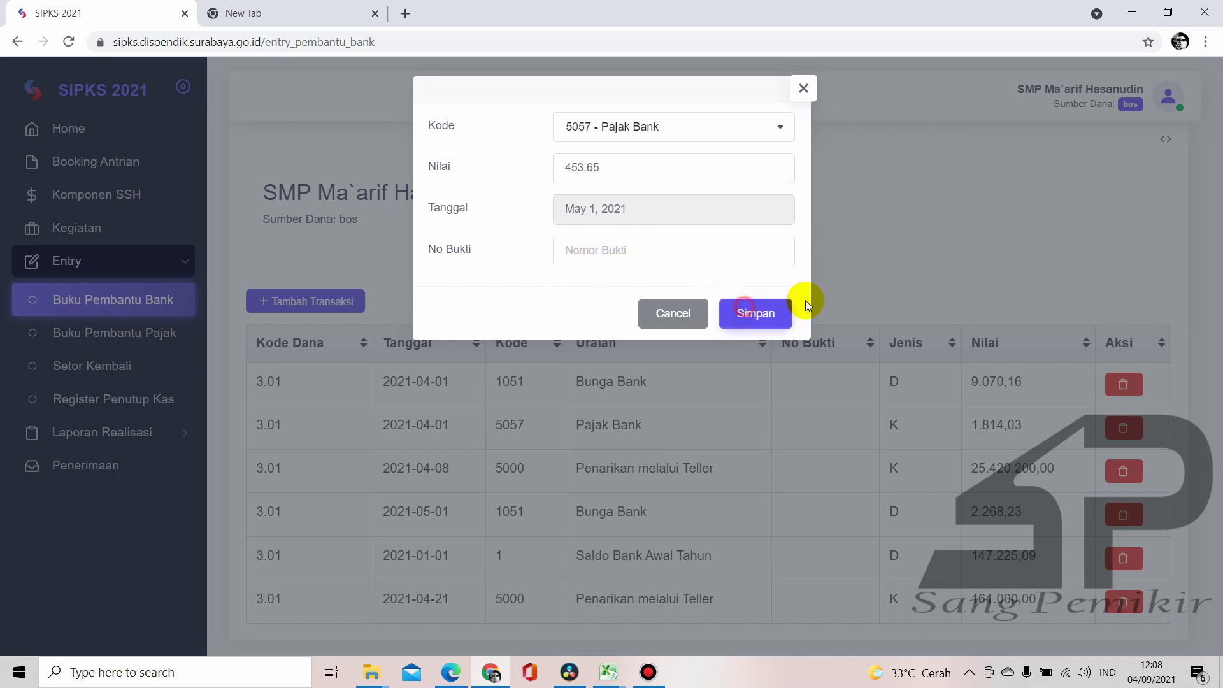
{"action": "scroll", "coordinate": [893, 273], "scroll_direction": "down", "scroll_amount": 2}
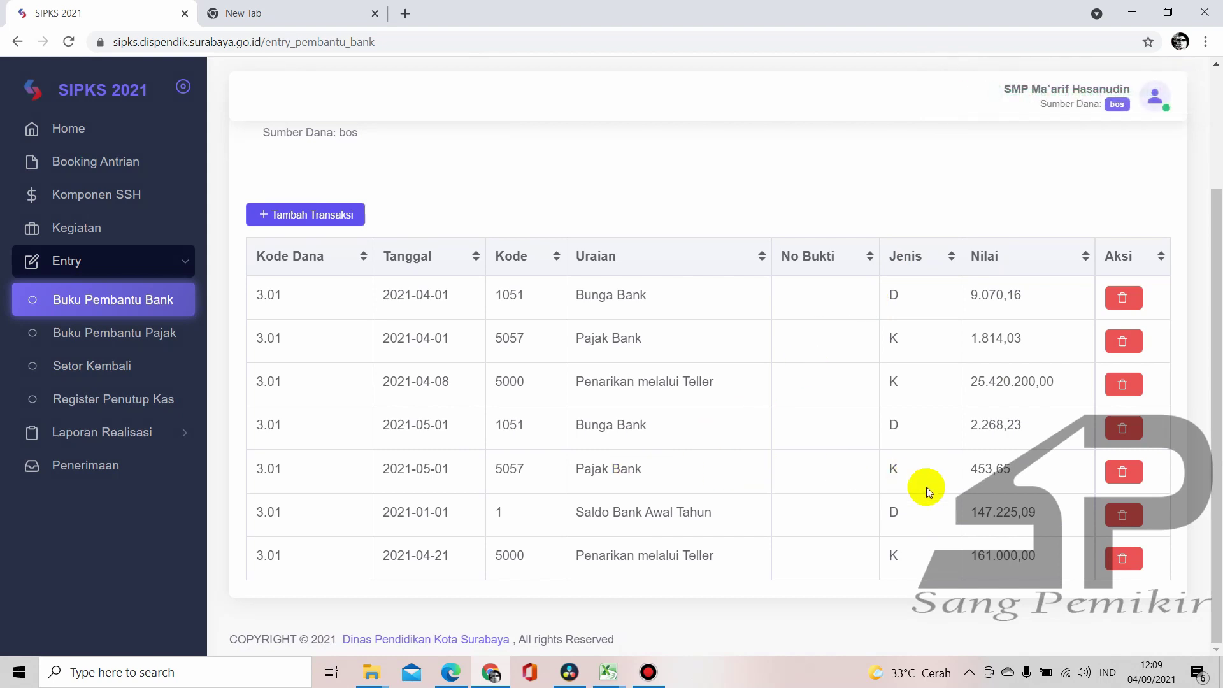
{"action": "left_click", "coordinate": [996, 471]}
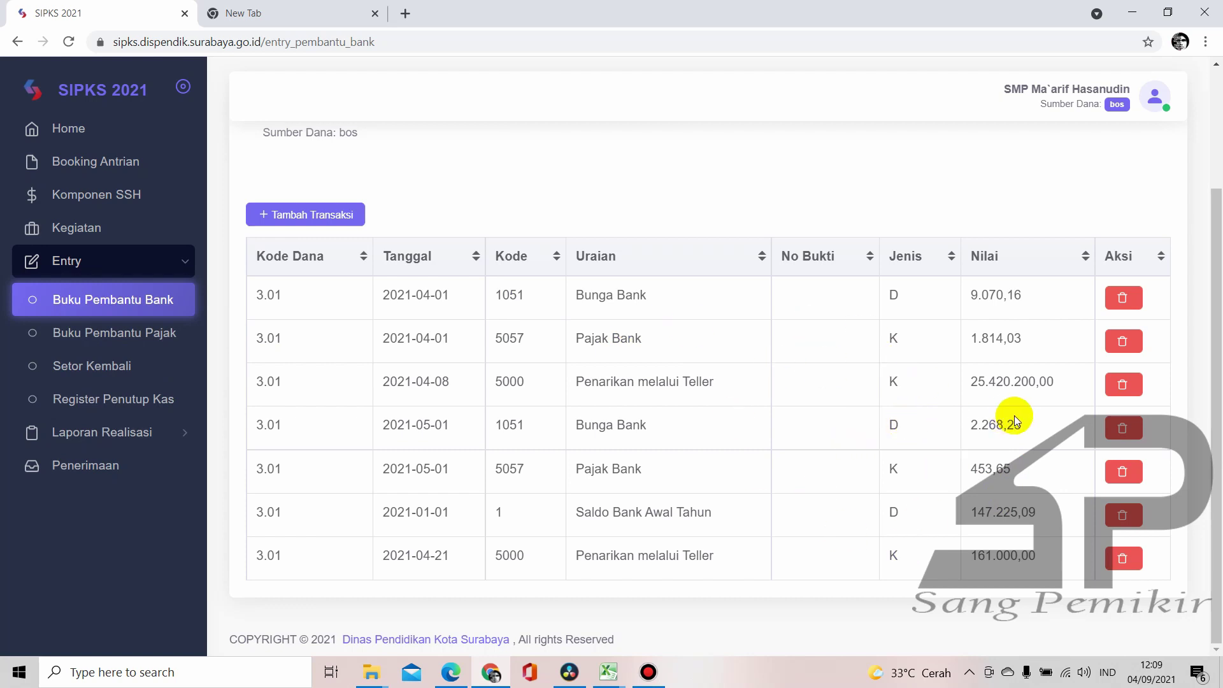
Display the Buku Pembantu Bank realization report for the month of Mei
{"action": "left_click", "coordinate": [149, 437]}
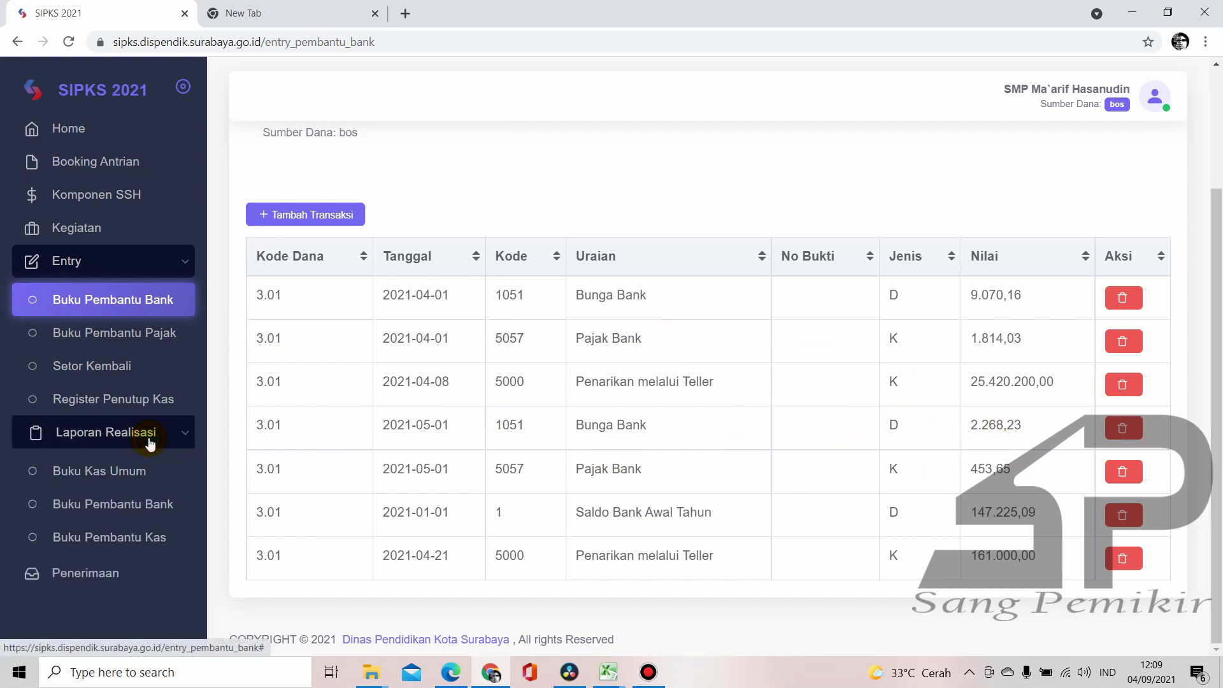
{"action": "left_click", "coordinate": [143, 509]}
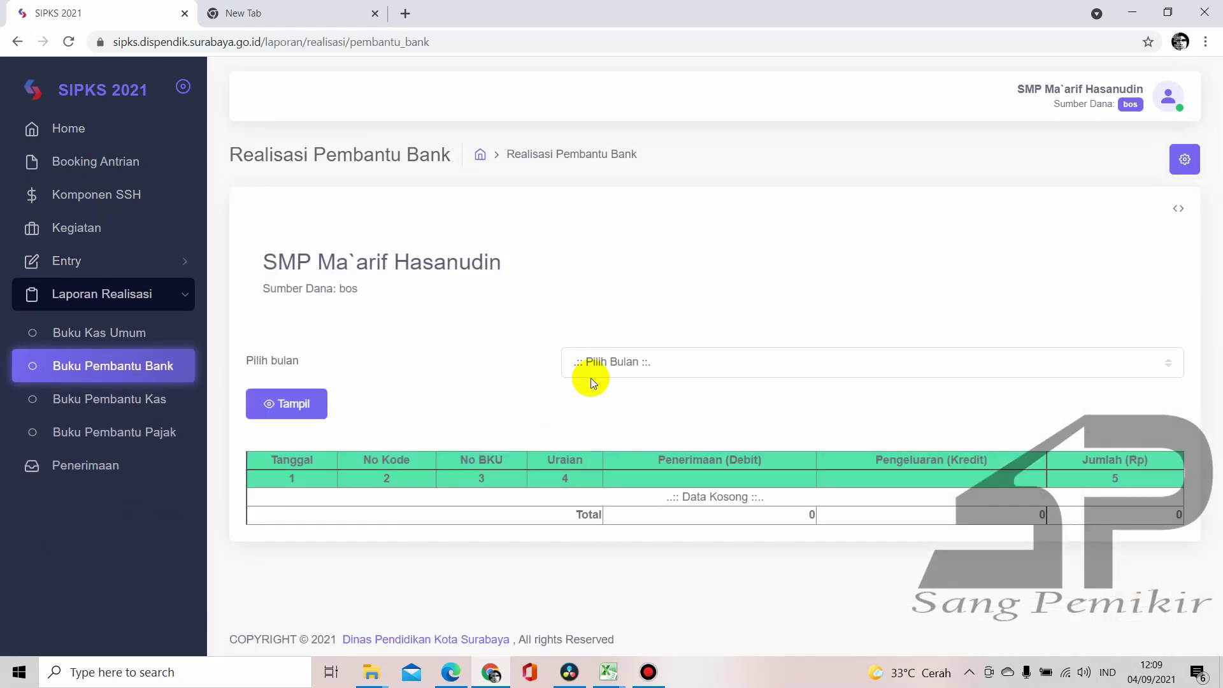
{"action": "left_click", "coordinate": [608, 368]}
{"action": "left_click", "coordinate": [604, 455]}
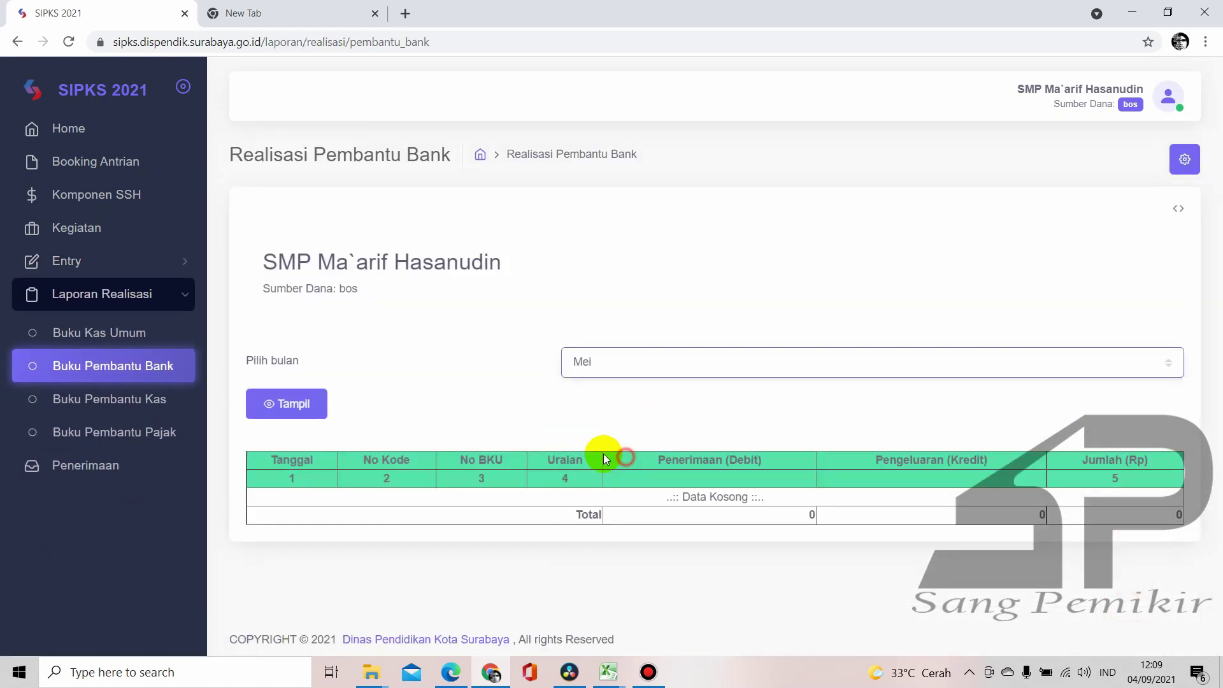
{"action": "left_click", "coordinate": [317, 403]}
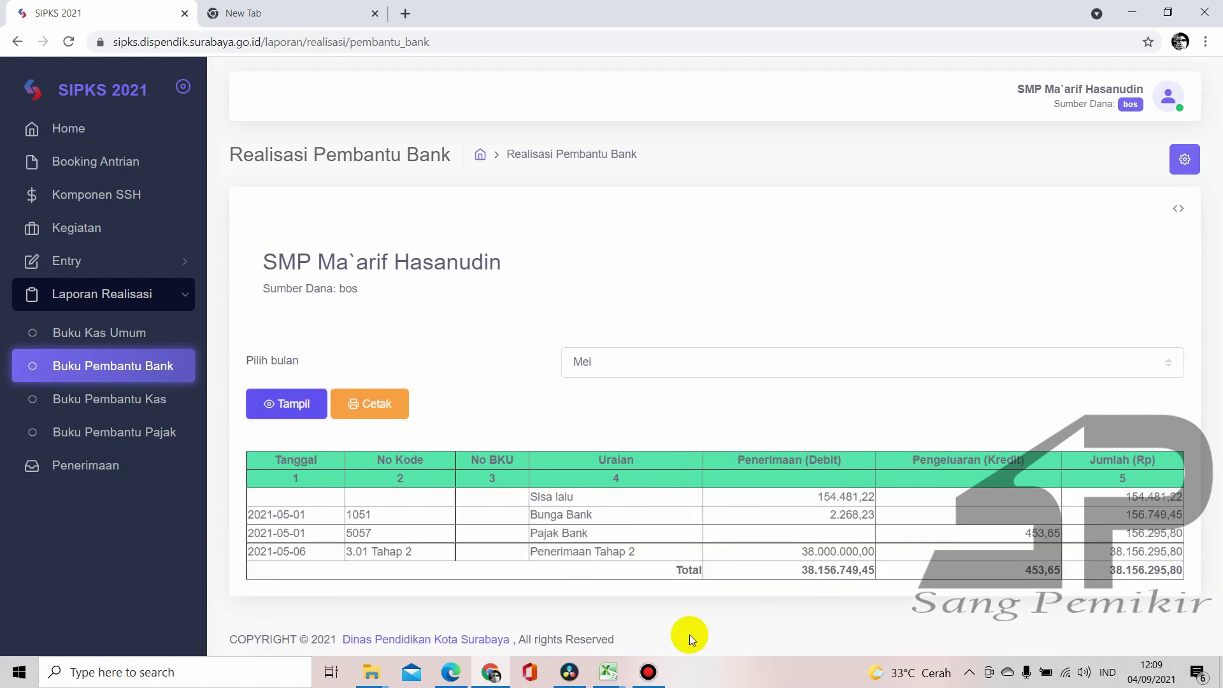
Compare the May report with the MEI sheet of the Buku Pembantu Bank CW 2 2021 workbook in Excel, and return to SIPKS in Chrome
{"action": "mouse_move", "coordinate": [609, 670]}
{"action": "left_click", "coordinate": [560, 612]}
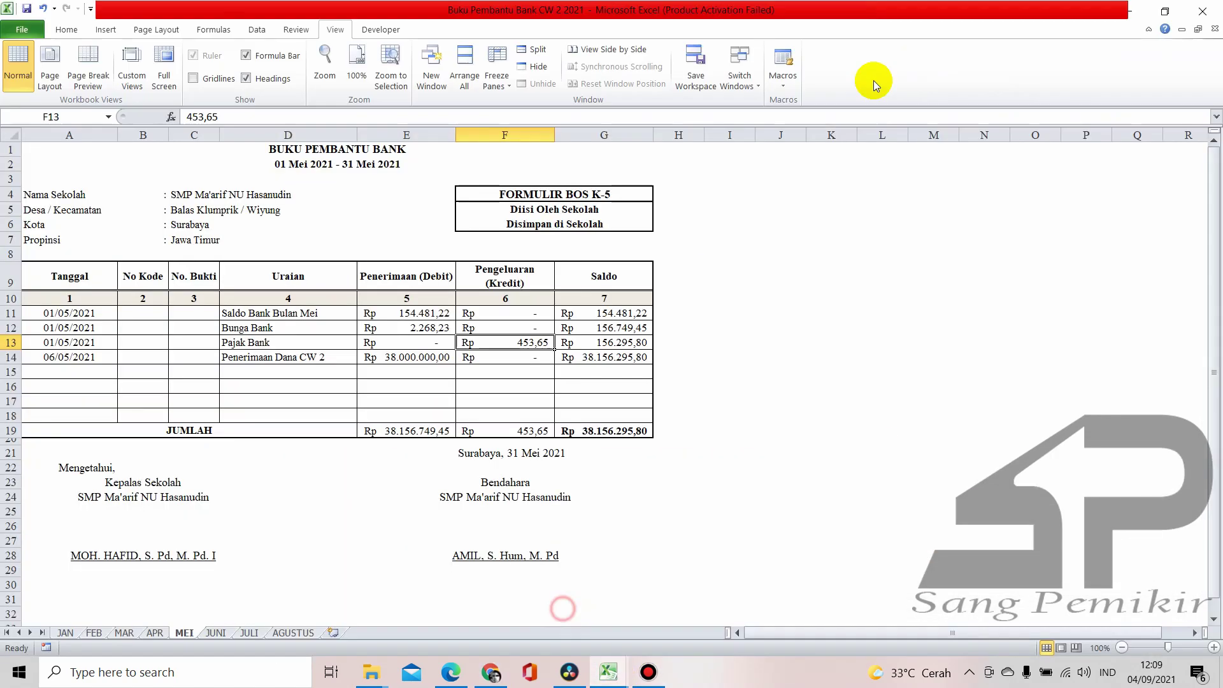
{"action": "left_click", "coordinate": [1147, 14]}
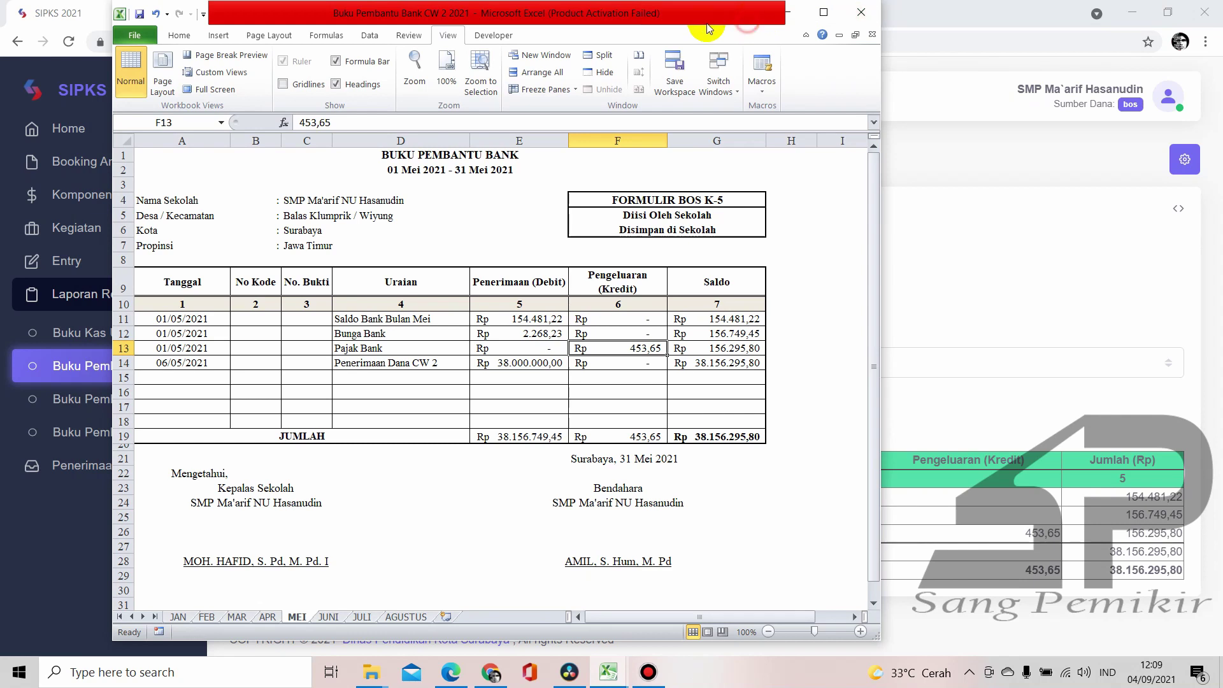
{"action": "left_click_drag", "start_coordinate": [707, 28], "coordinate": [657, 36]}
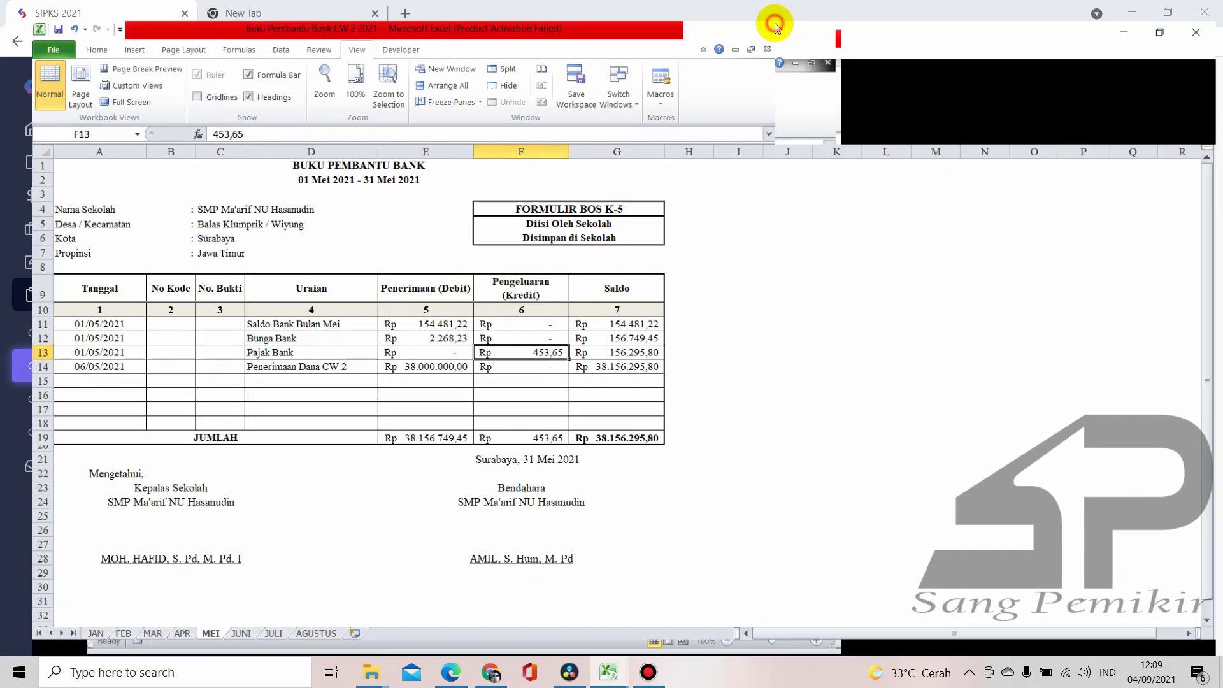
{"action": "left_click", "coordinate": [773, 20]}
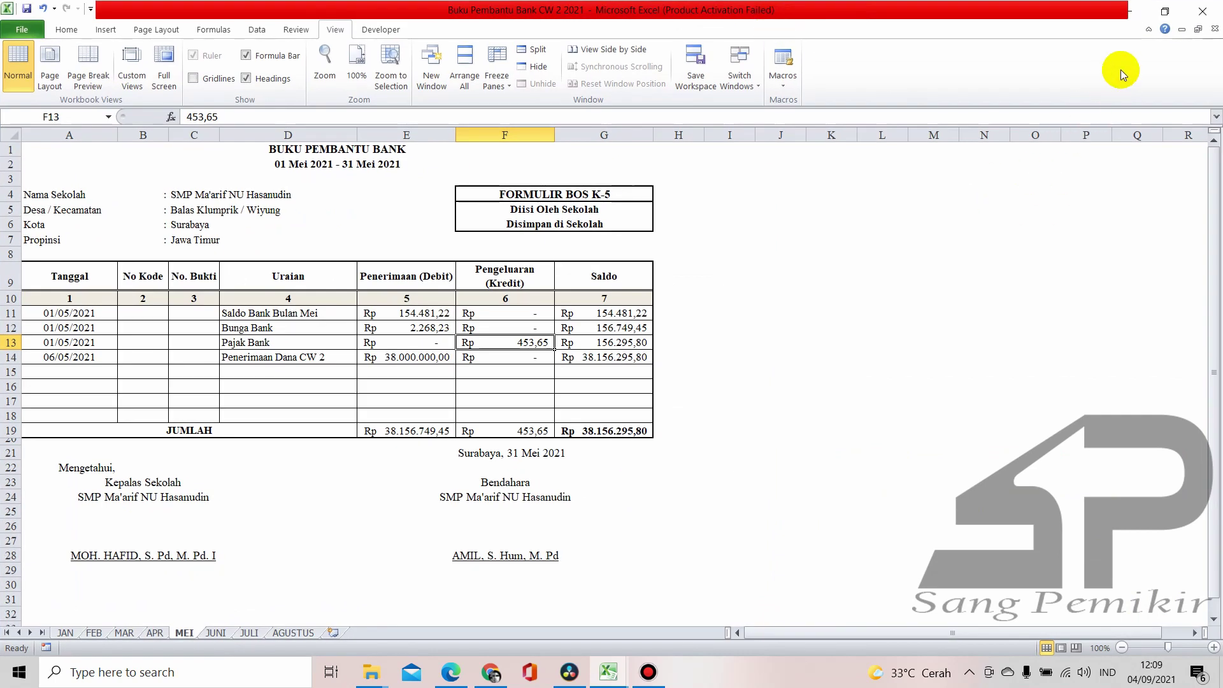
{"action": "left_click", "coordinate": [1137, 13]}
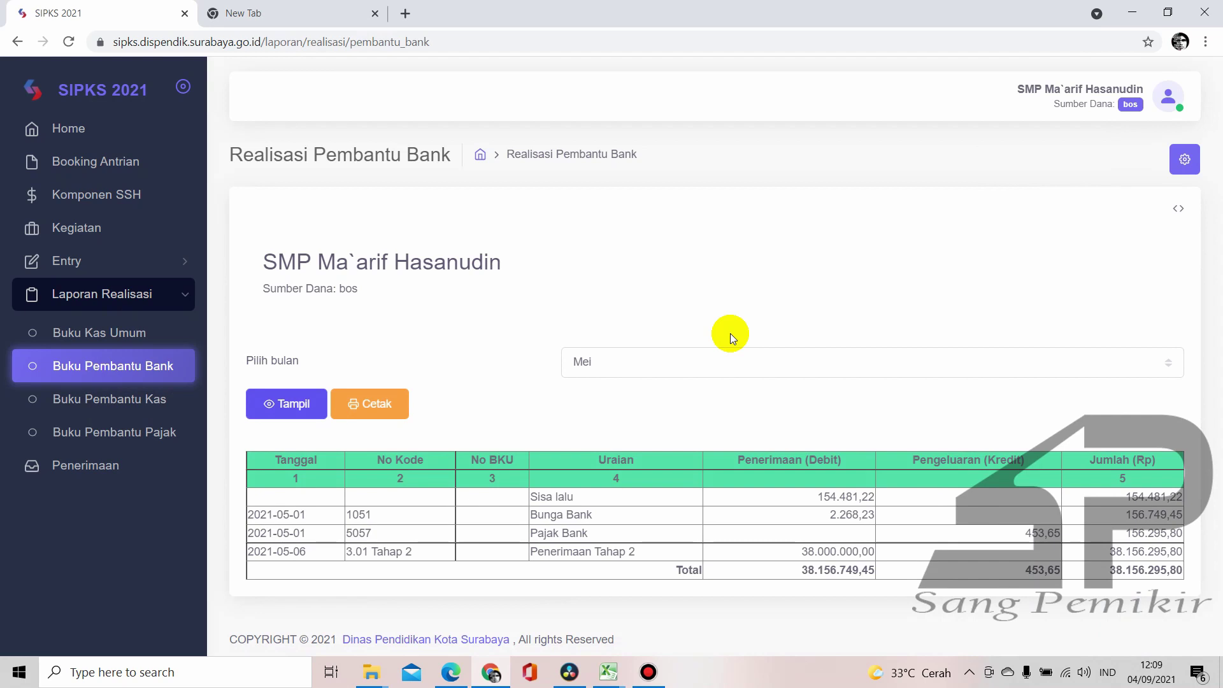
Reopen the Buku Pembantu Bank entry page, and examine the June transactions on the JUNI sheet of the Buku Pembantu Bank workbook in Excel
{"action": "left_click", "coordinate": [109, 262]}
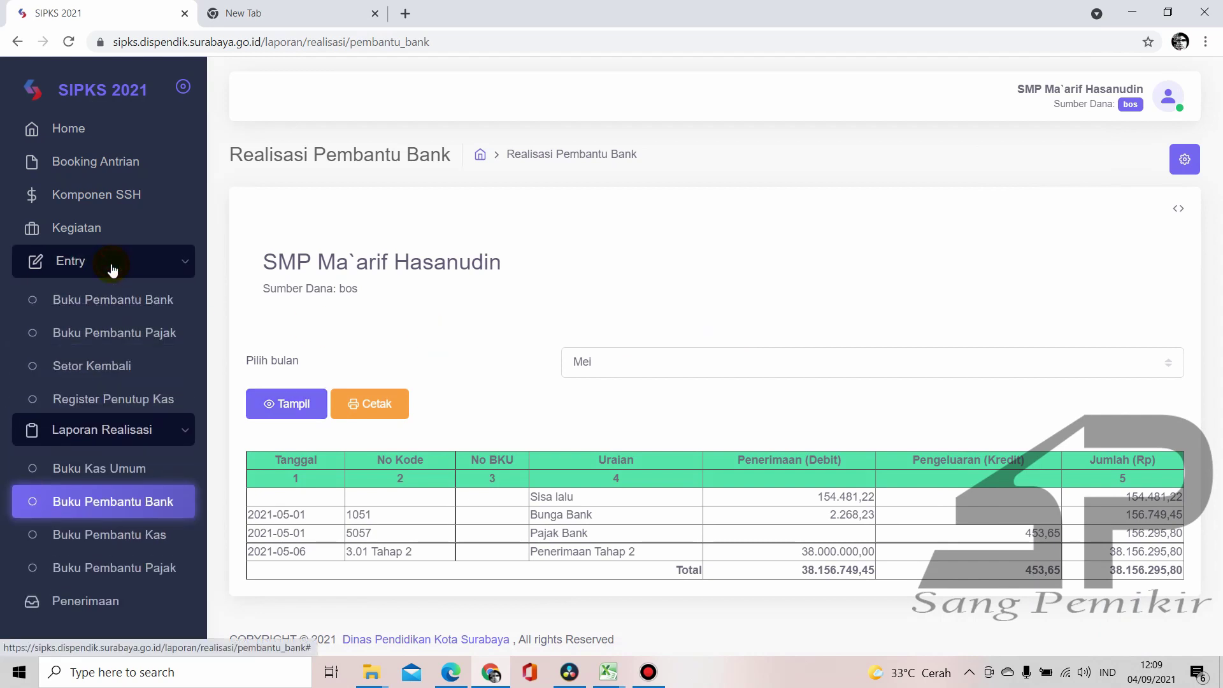
{"action": "left_click", "coordinate": [119, 309]}
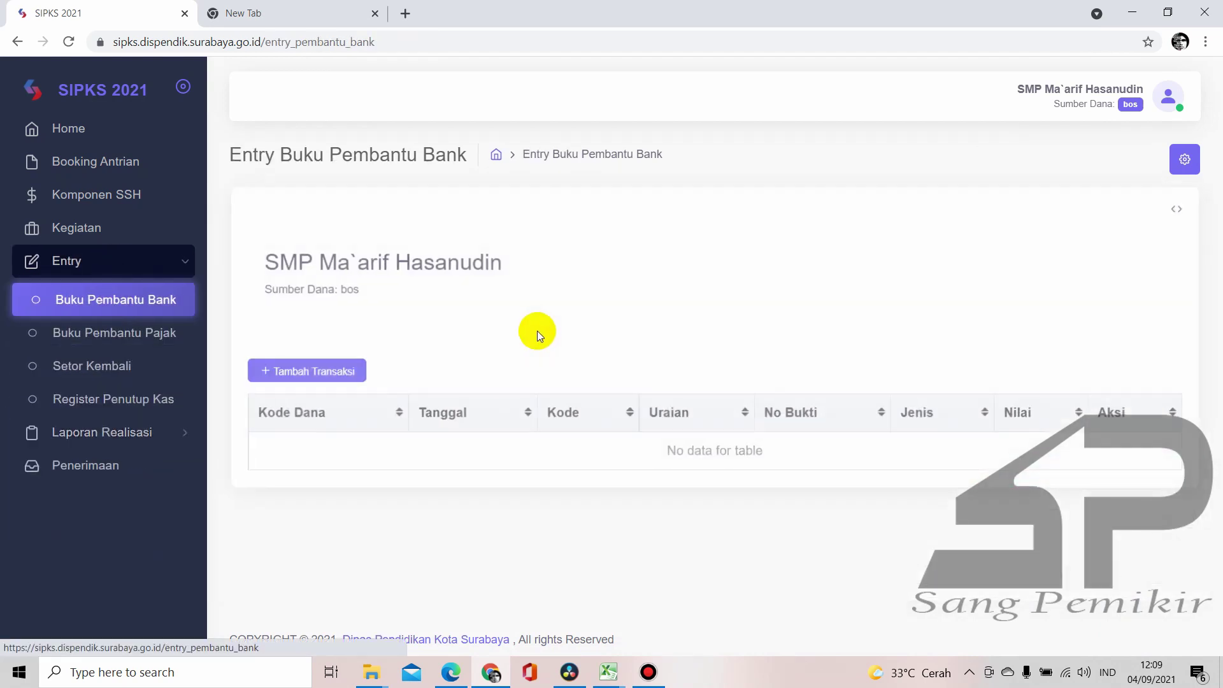
{"action": "left_click", "coordinate": [609, 673]}
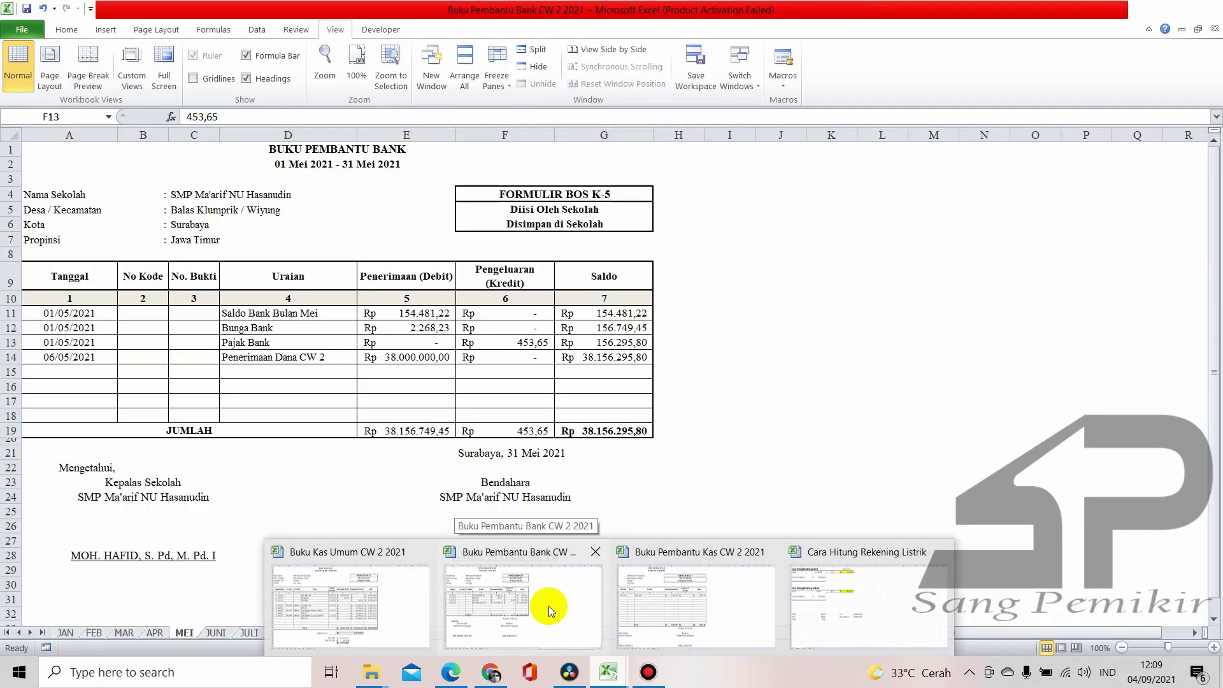
{"action": "left_click", "coordinate": [548, 606]}
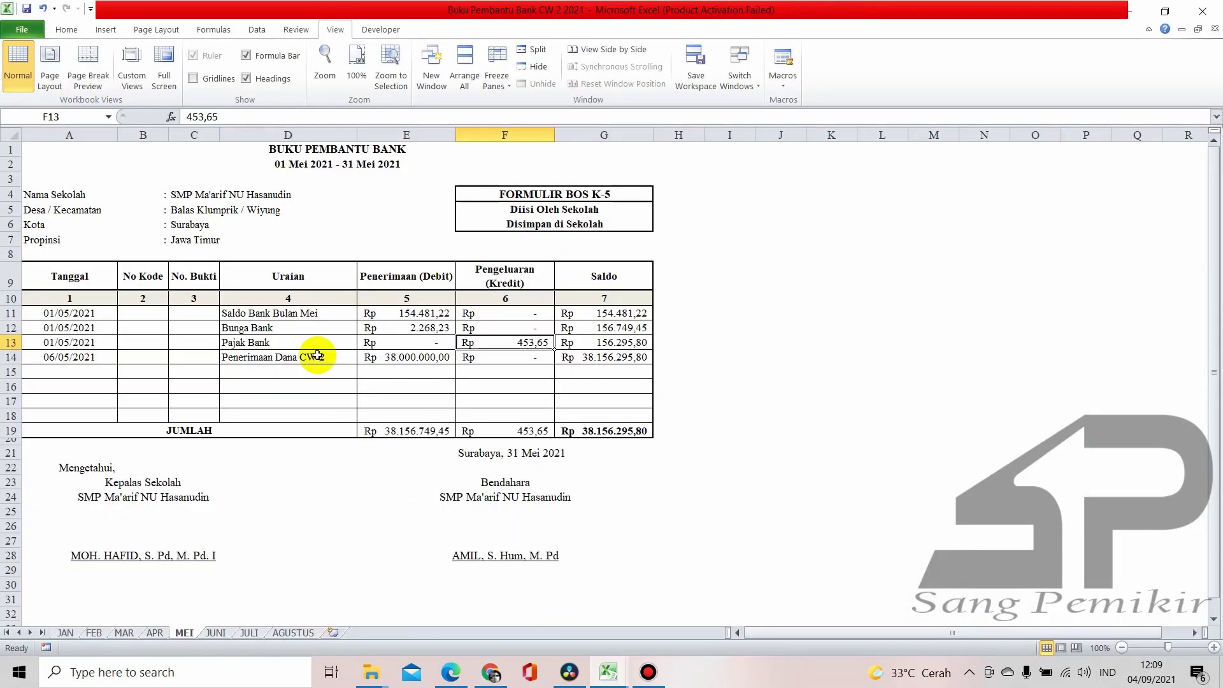
{"action": "left_click", "coordinate": [217, 633]}
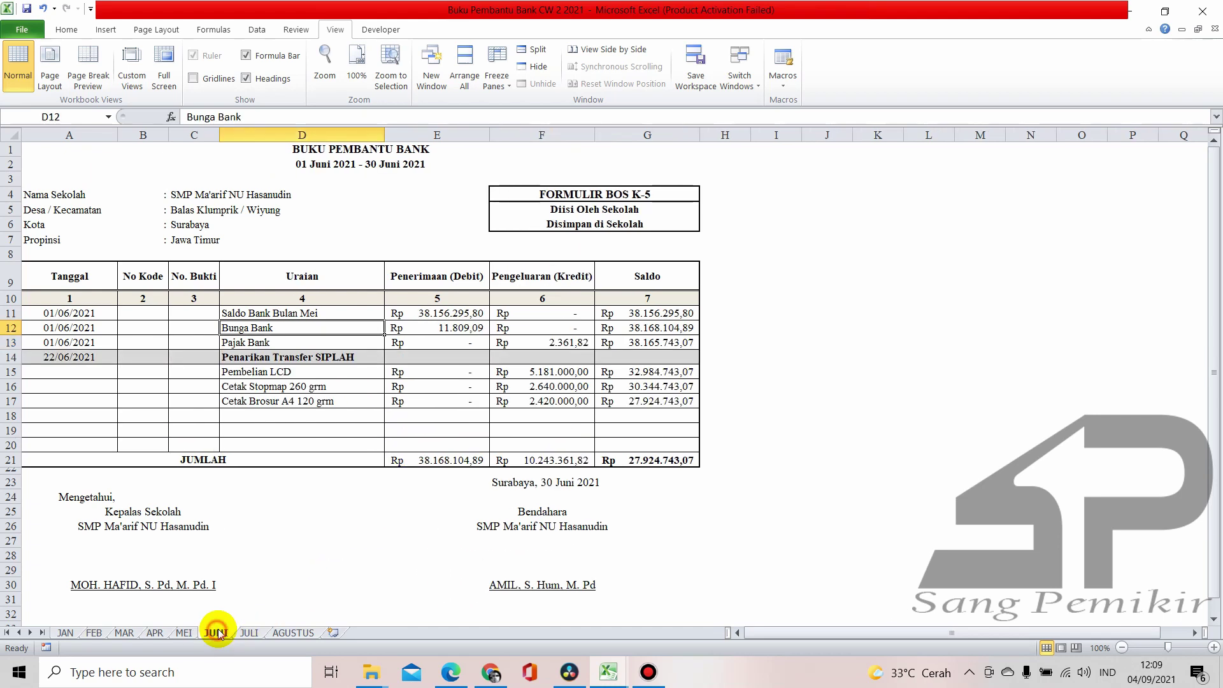
{"action": "left_click", "coordinate": [314, 511]}
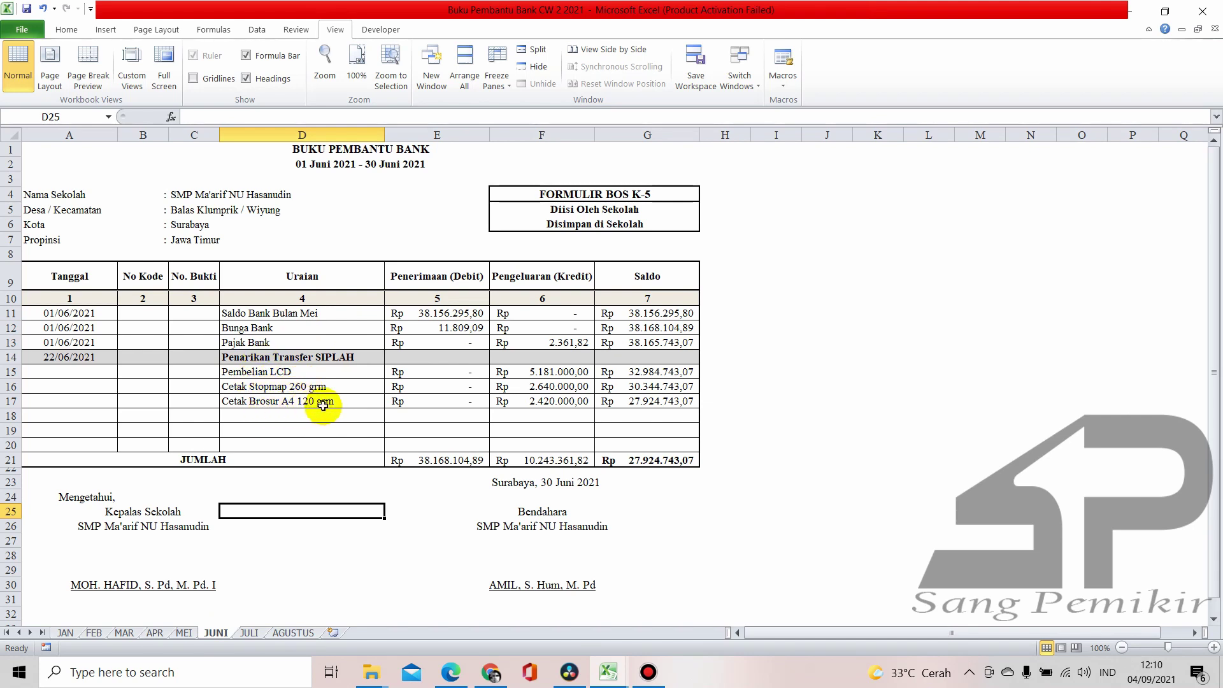
{"action": "left_click", "coordinate": [790, 370]}
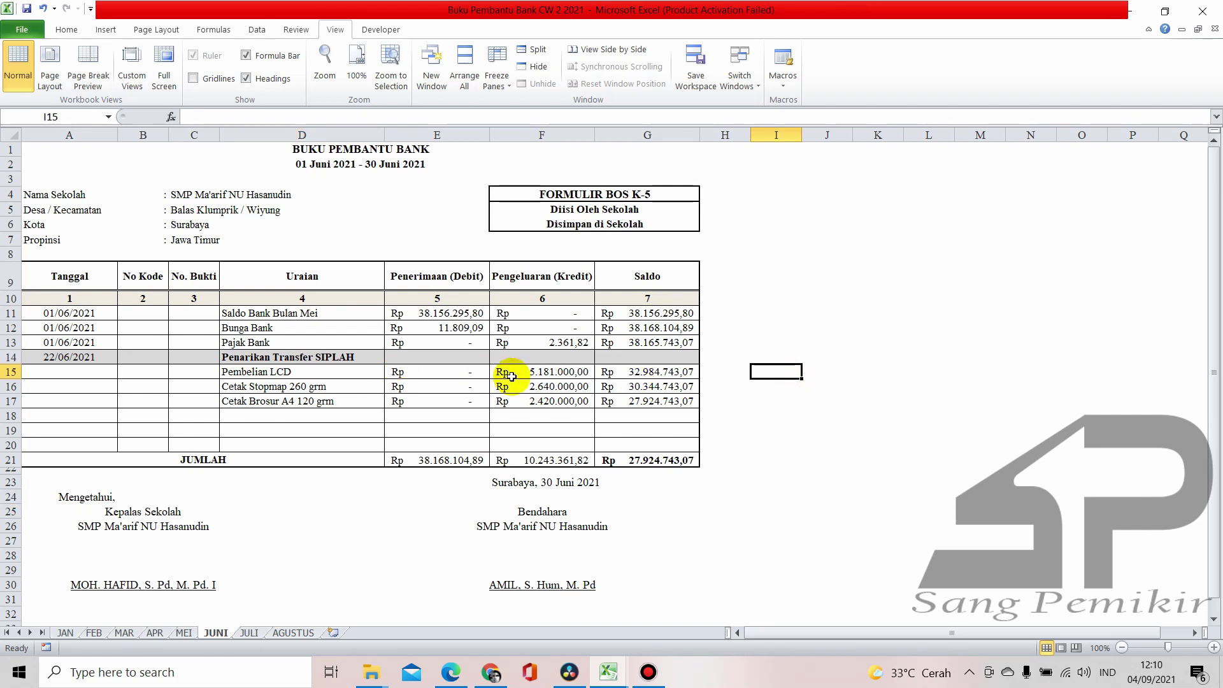
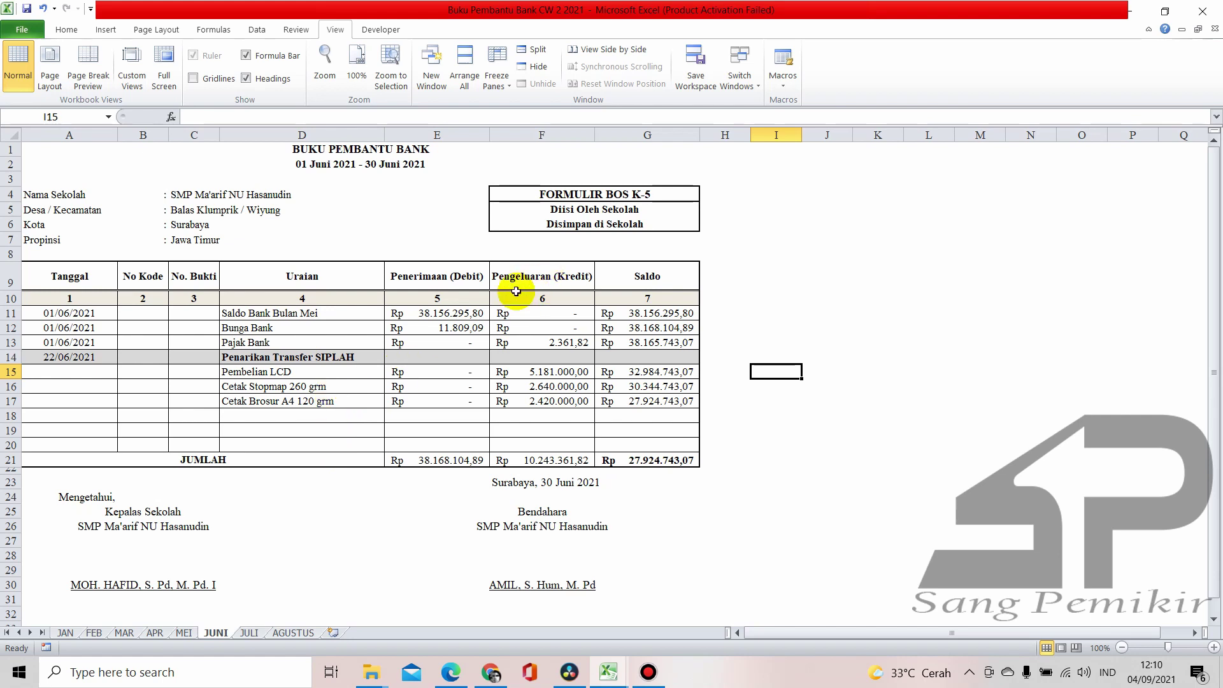
{"action": "left_click", "coordinate": [669, 174]}
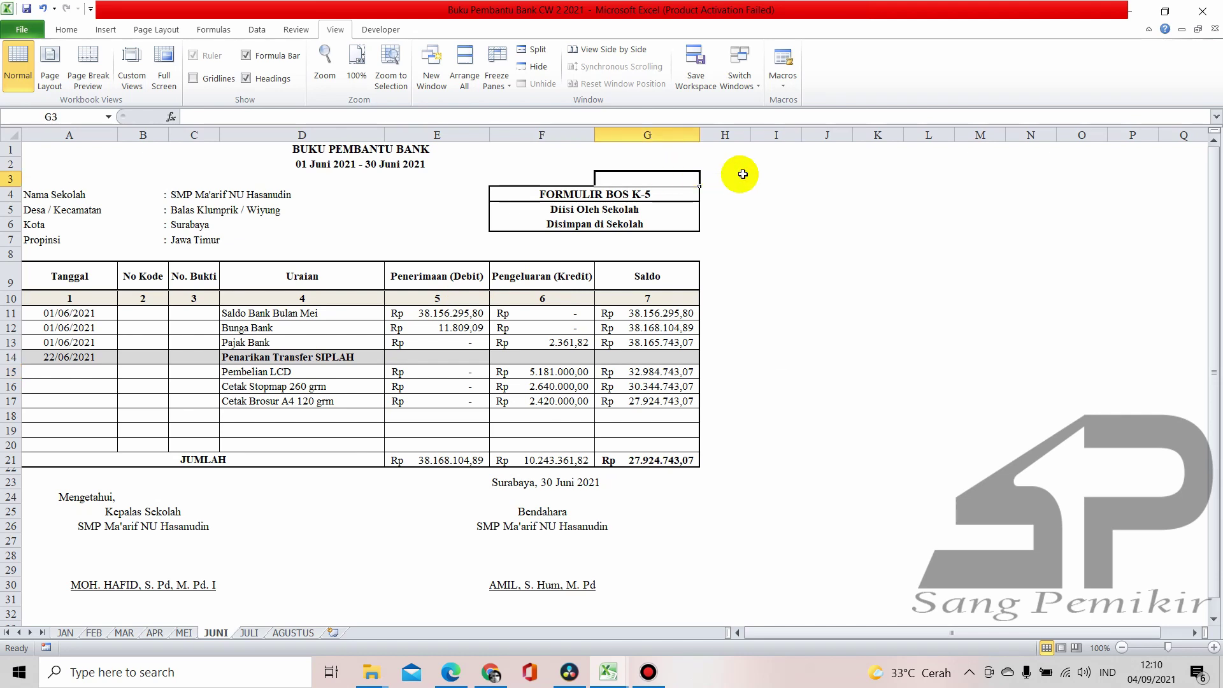
{"action": "left_click", "coordinate": [785, 176]}
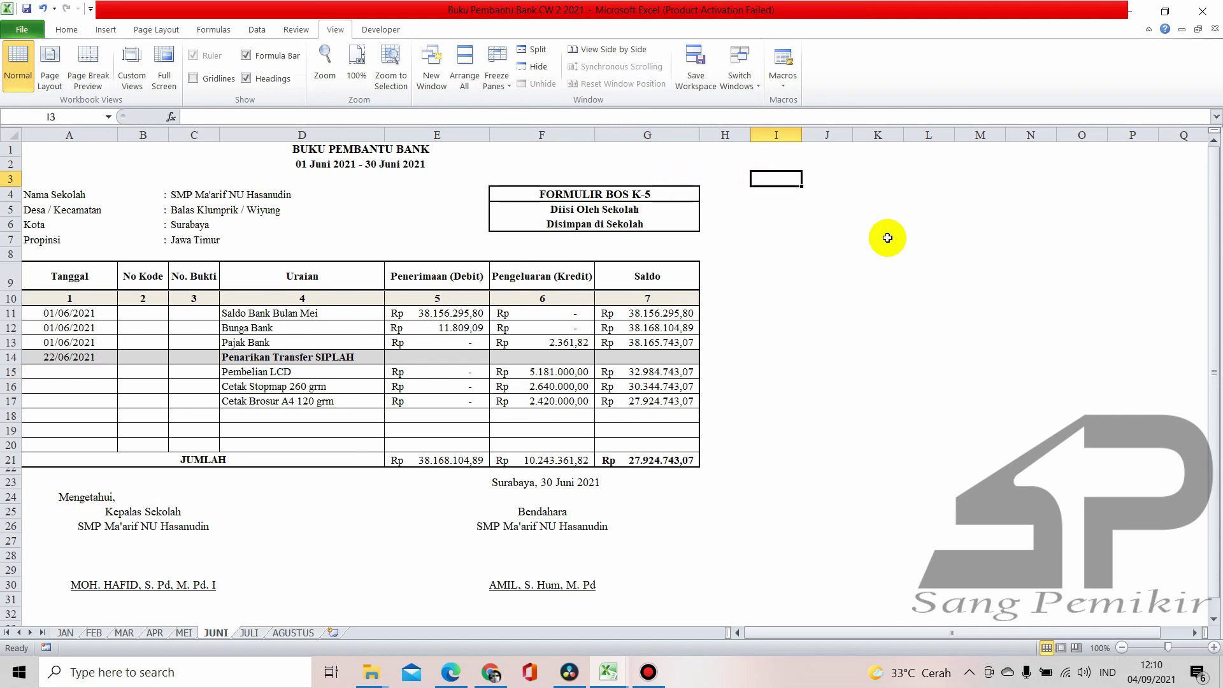
{"action": "left_click", "coordinate": [782, 275]}
{"action": "left_click", "coordinate": [854, 273]}
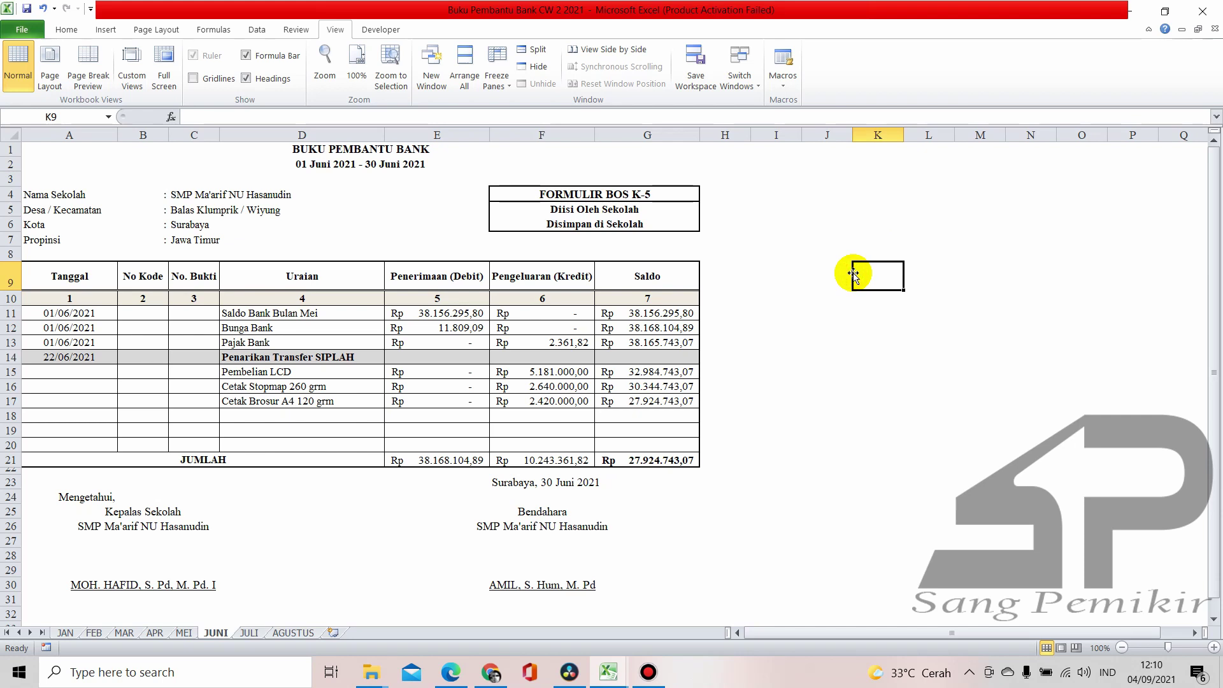
{"action": "left_click", "coordinate": [760, 270]}
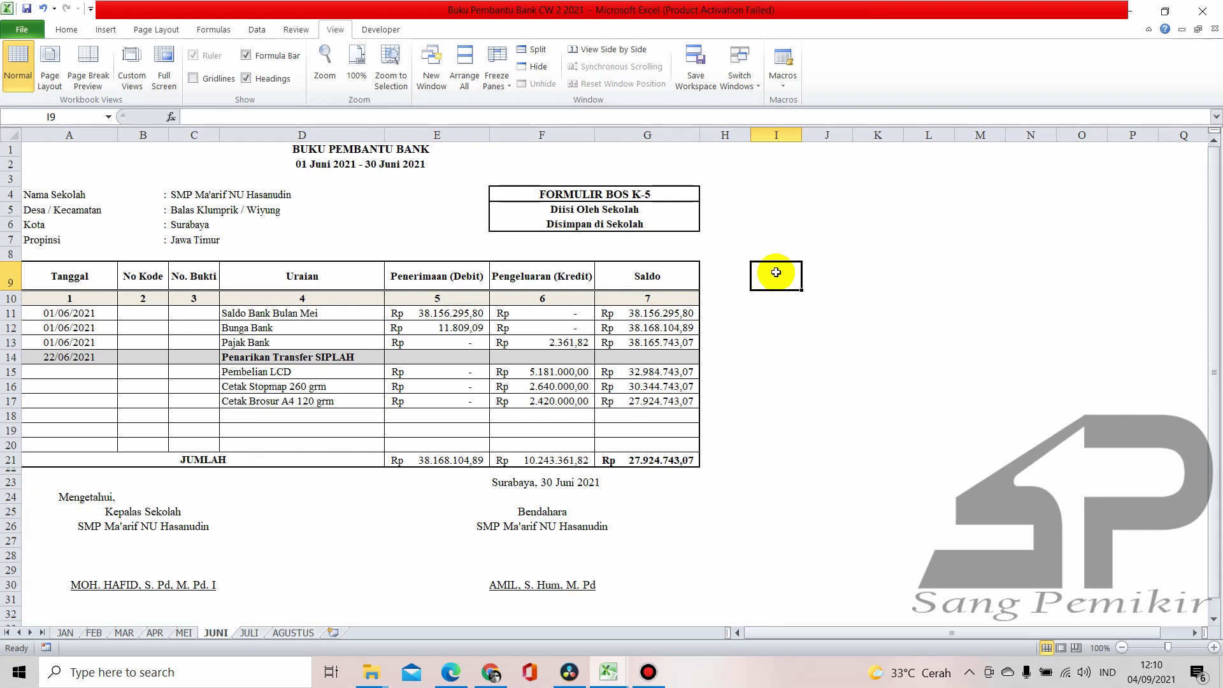
{"action": "left_click", "coordinate": [822, 274]}
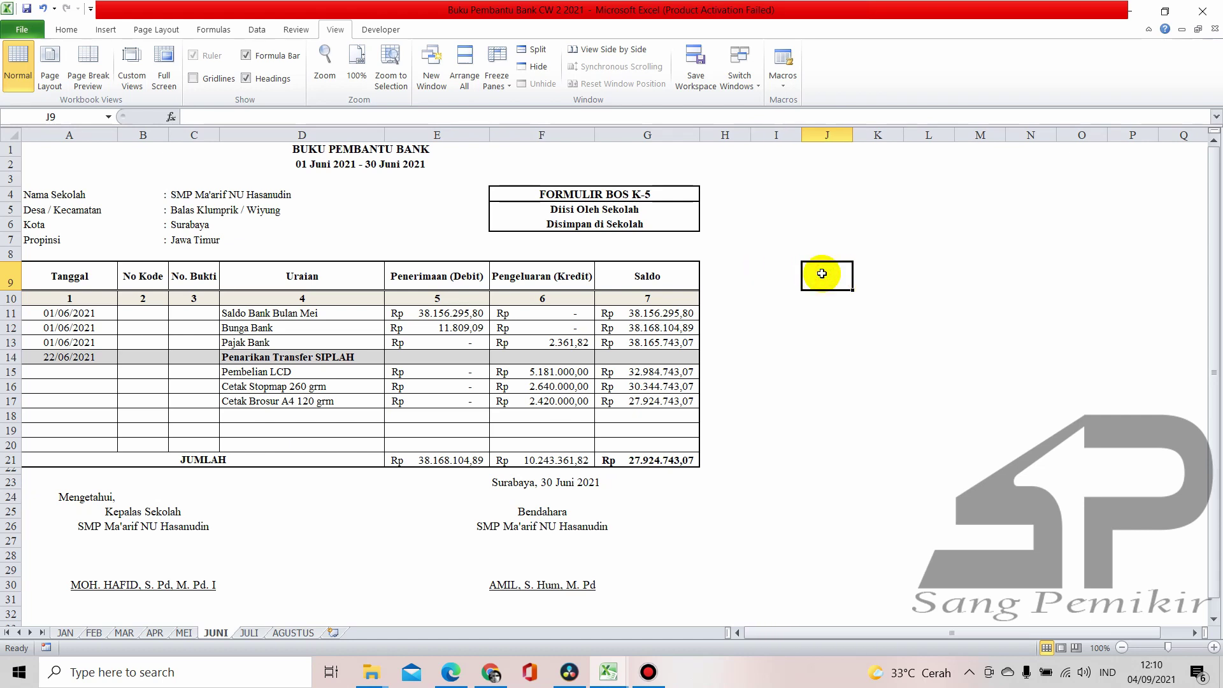
Examine the SIPLAH purchases and the Bunga Bank and Pajak Bank amounts on the JUNI sheet of the Buku Pembantu Bank workbook
{"action": "left_click", "coordinate": [882, 247]}
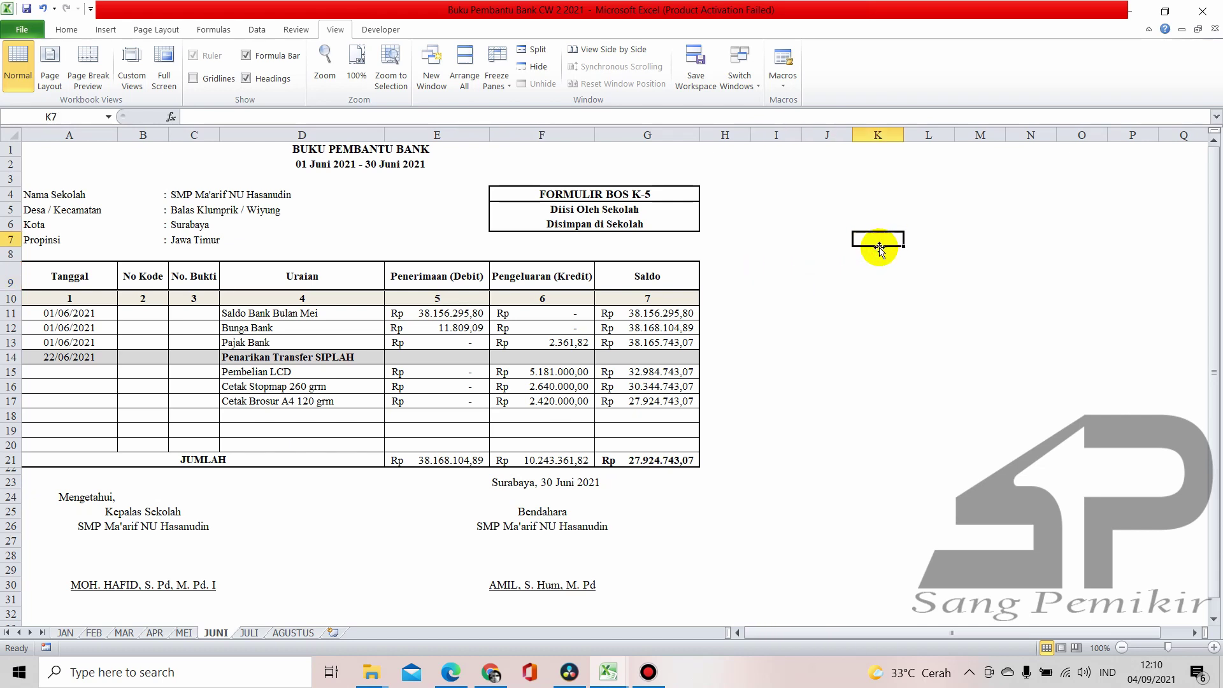
{"action": "left_click", "coordinate": [773, 274]}
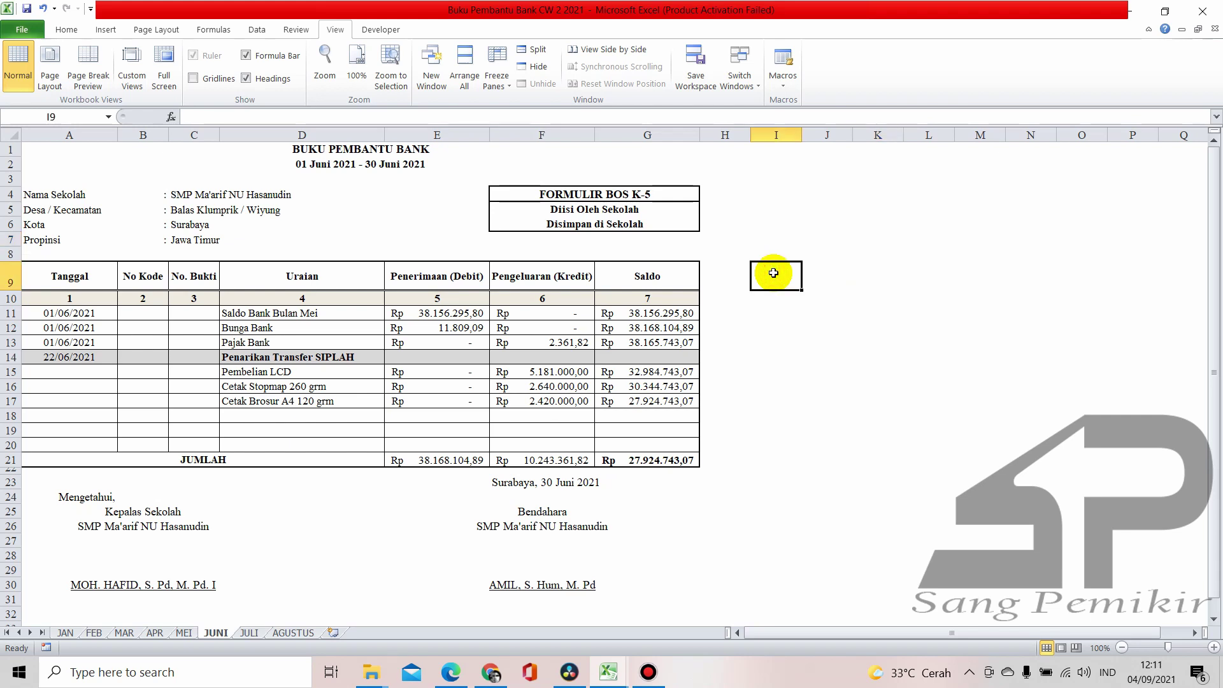
{"action": "left_click", "coordinate": [845, 253]}
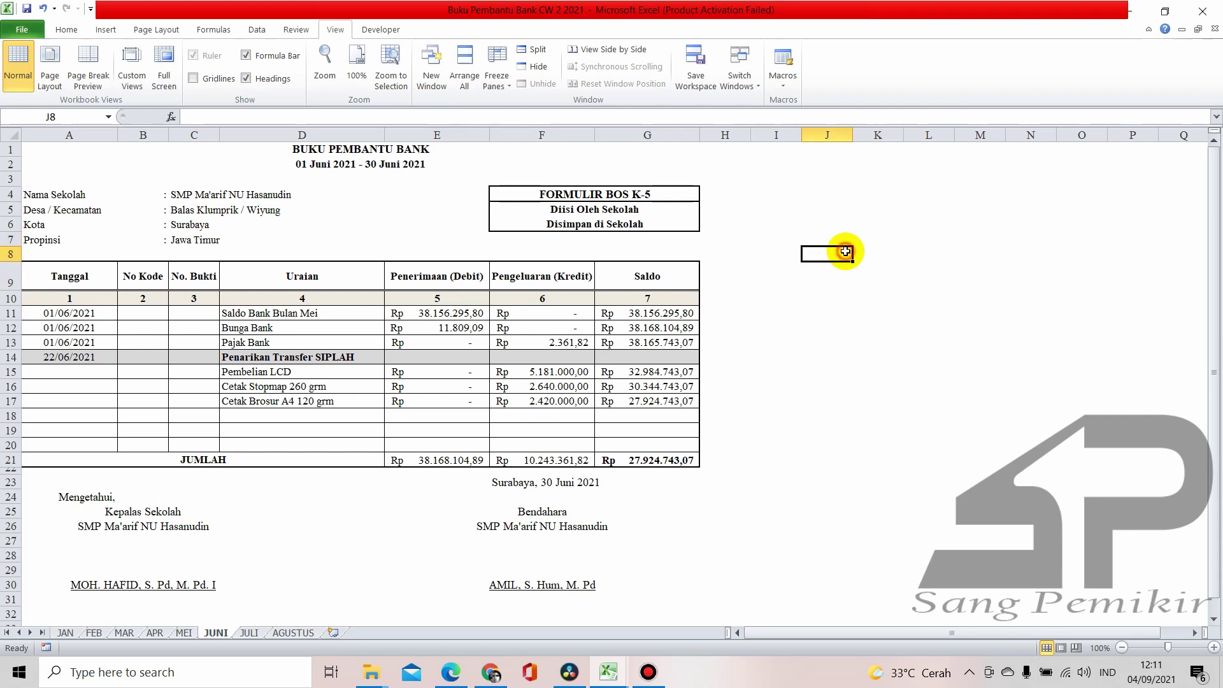
{"action": "left_click", "coordinate": [785, 269]}
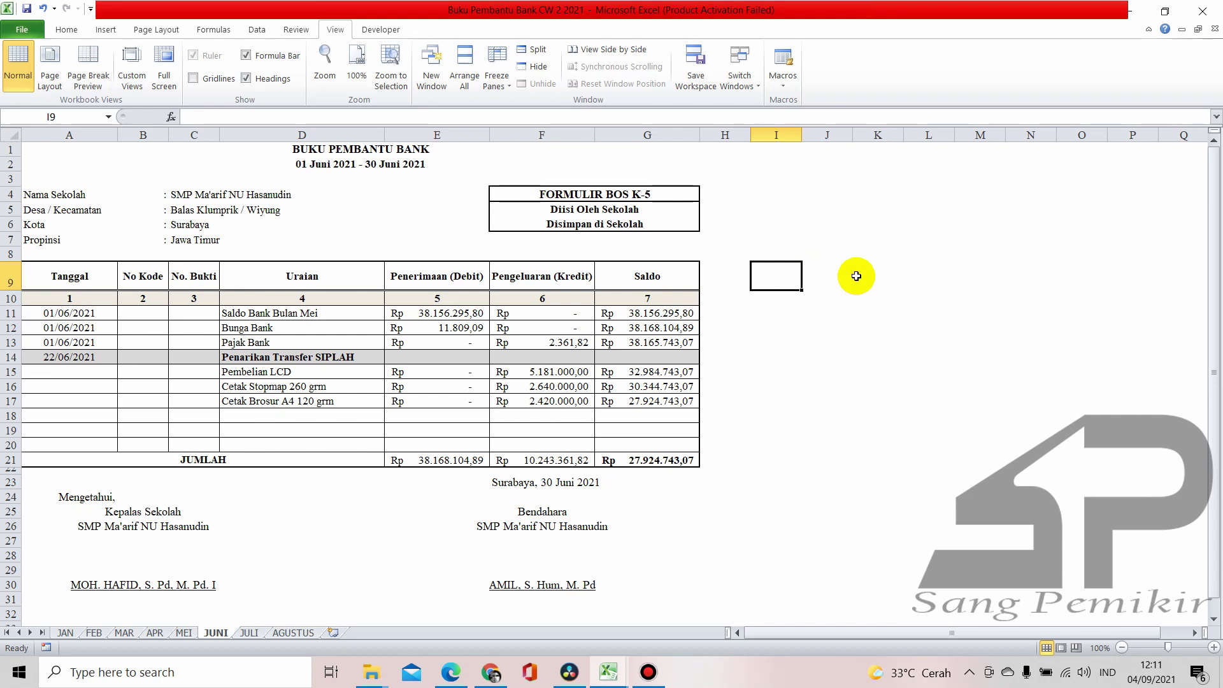
{"action": "left_click", "coordinate": [283, 374]}
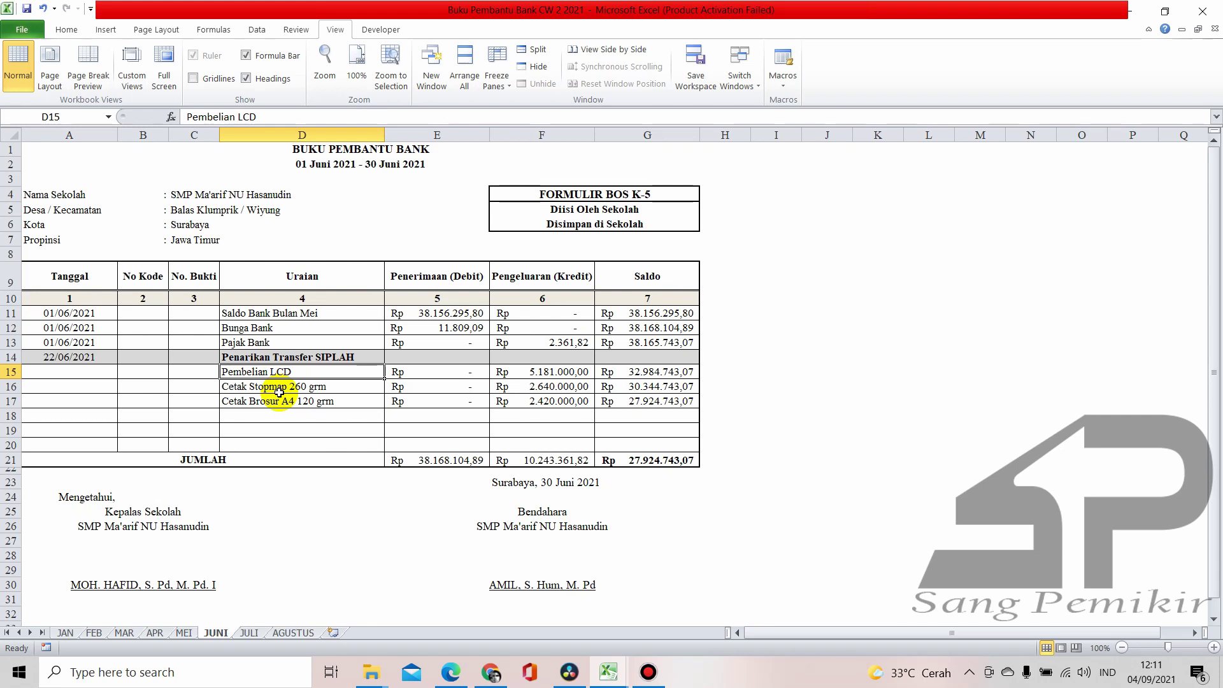
{"action": "left_click", "coordinate": [691, 356]}
{"action": "left_click", "coordinate": [717, 356]}
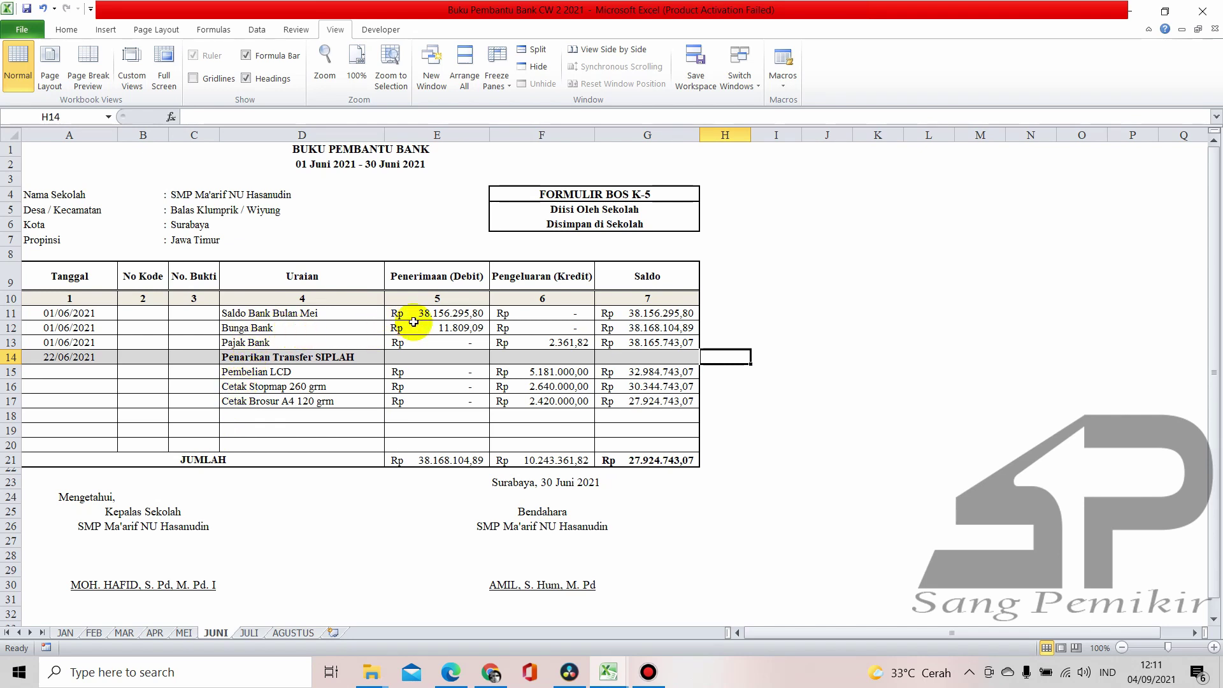
{"action": "left_click_drag", "start_coordinate": [440, 328], "coordinate": [507, 339]}
{"action": "left_click", "coordinate": [466, 326]}
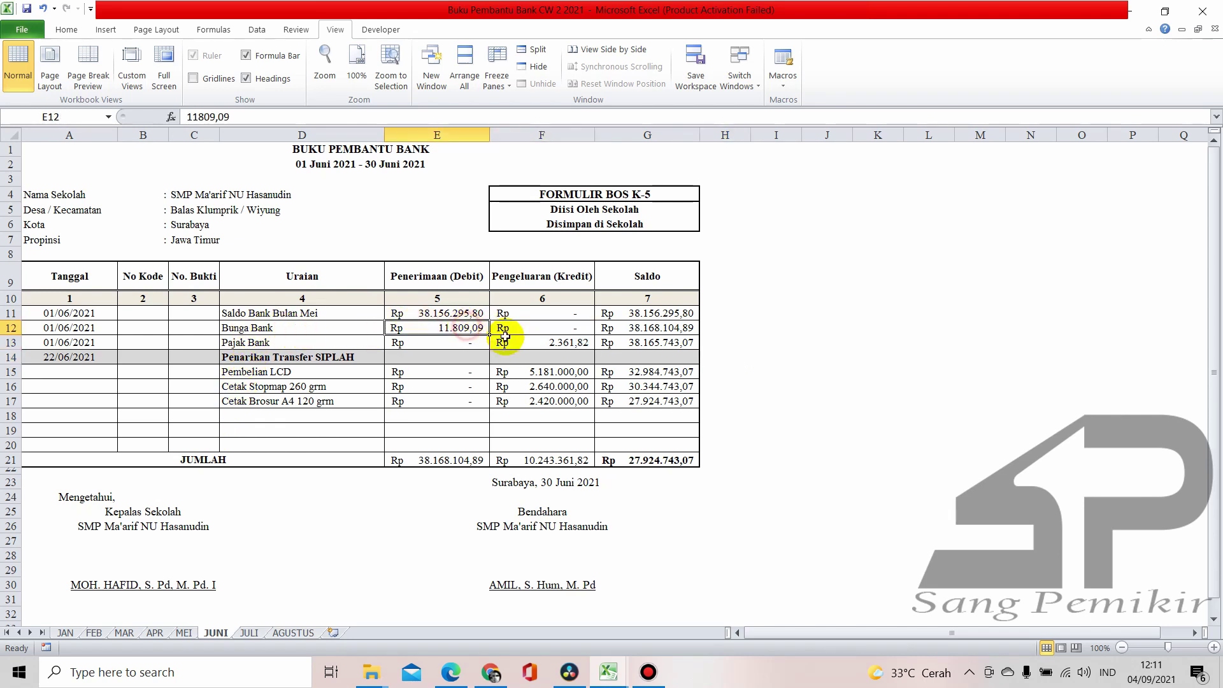
{"action": "left_click", "coordinate": [509, 341]}
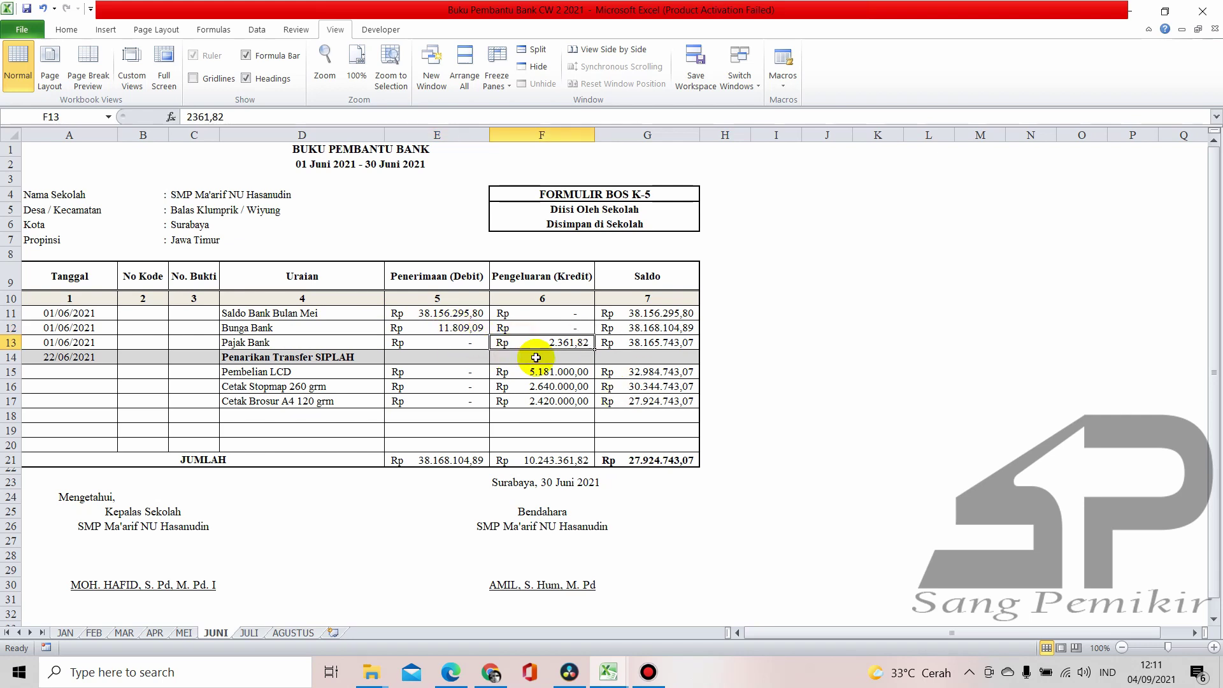
Review the Buku Pembantu Bank transaction list of SIPKS in Chrome against the JUNI sheet in Excel
{"action": "left_click", "coordinate": [609, 673]}
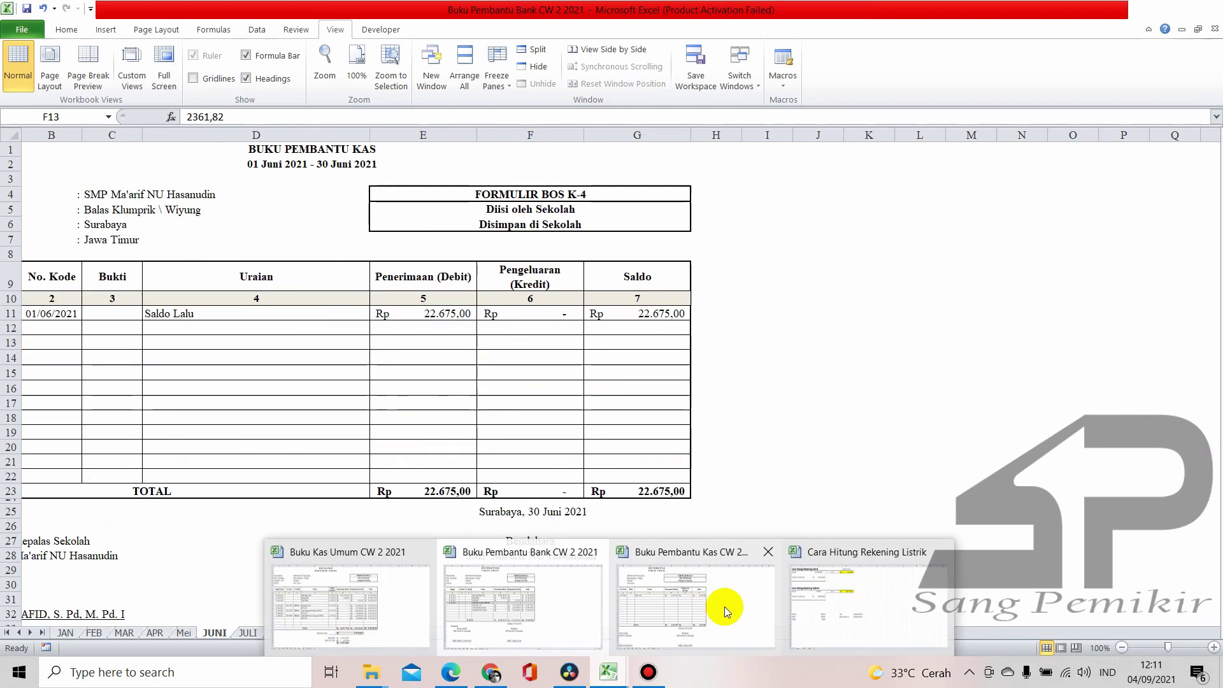
{"action": "left_click", "coordinate": [496, 674]}
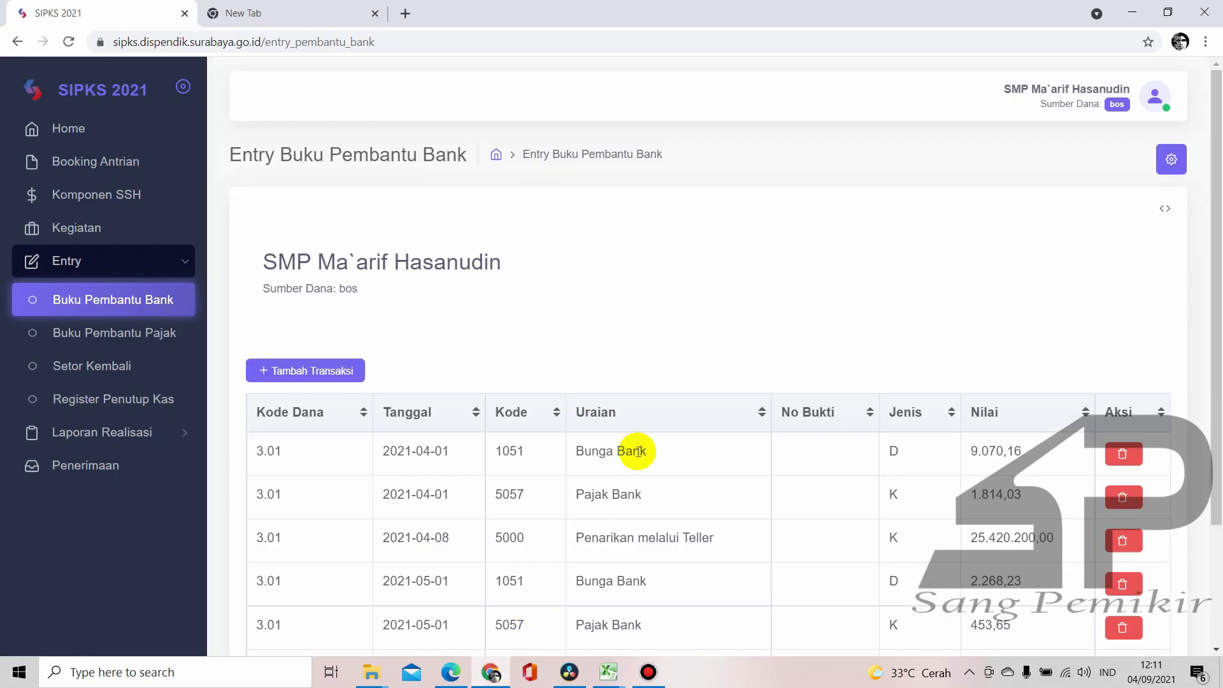
{"action": "scroll", "coordinate": [450, 373], "scroll_direction": "down", "scroll_amount": 3}
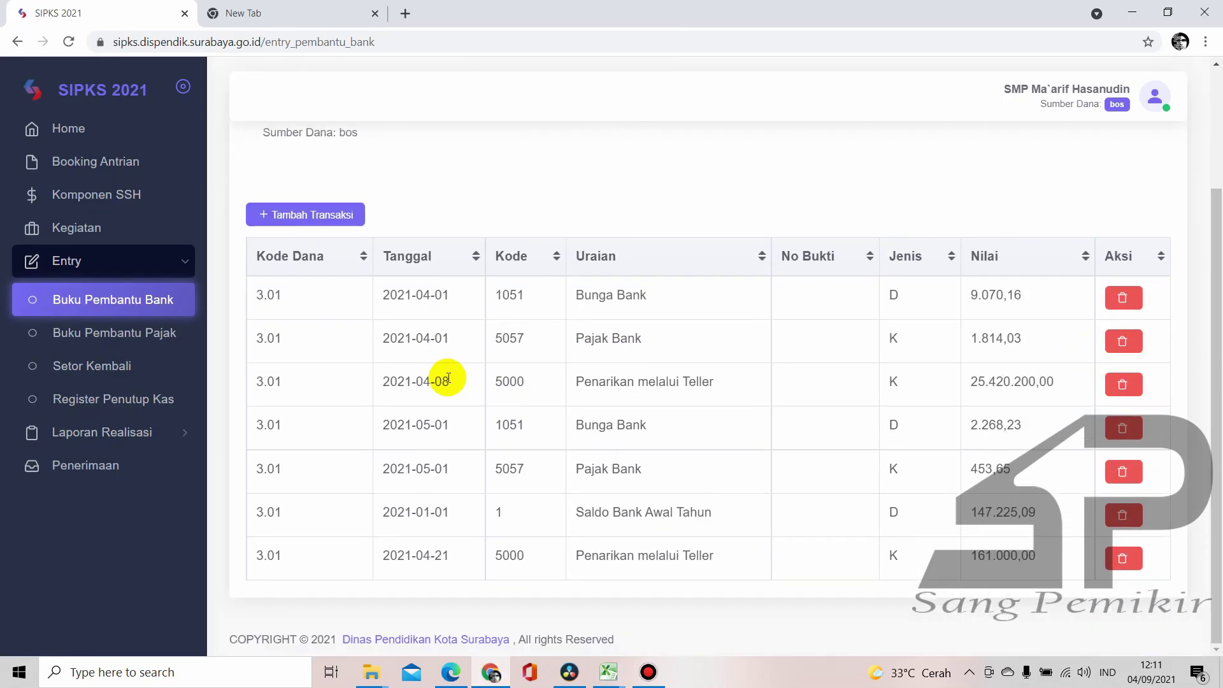
{"action": "left_click", "coordinate": [612, 669]}
{"action": "left_click", "coordinate": [538, 628]}
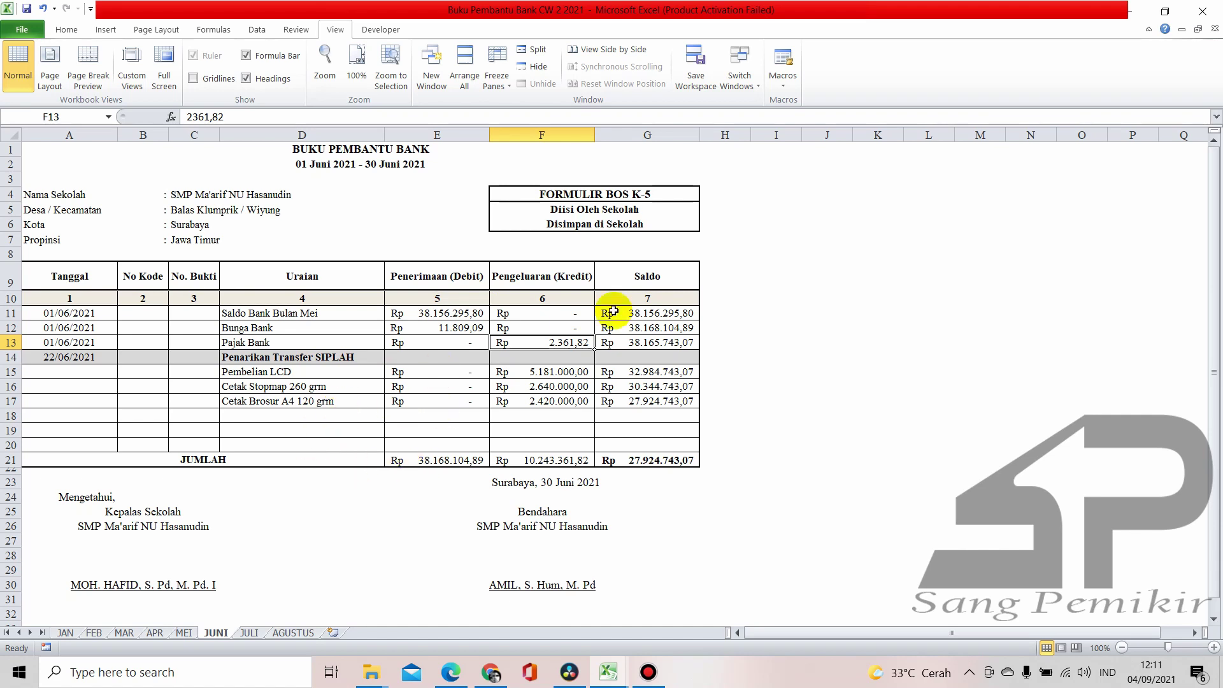
{"action": "left_click", "coordinate": [776, 276]}
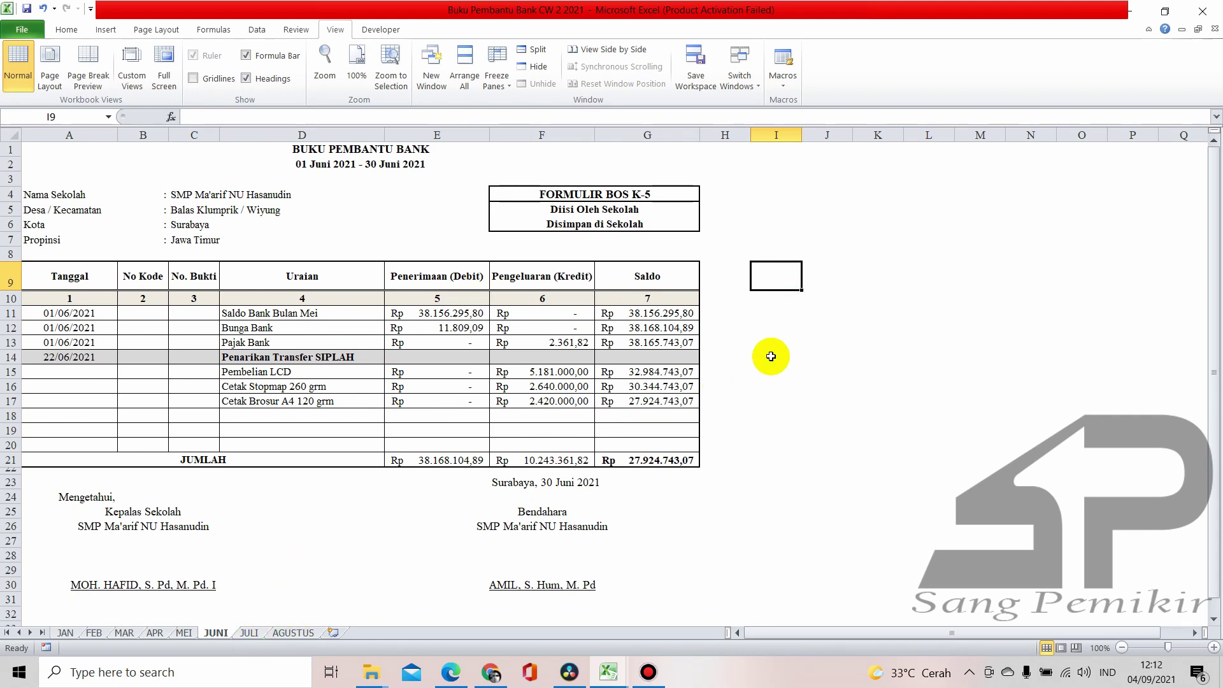
{"action": "left_click", "coordinate": [714, 277]}
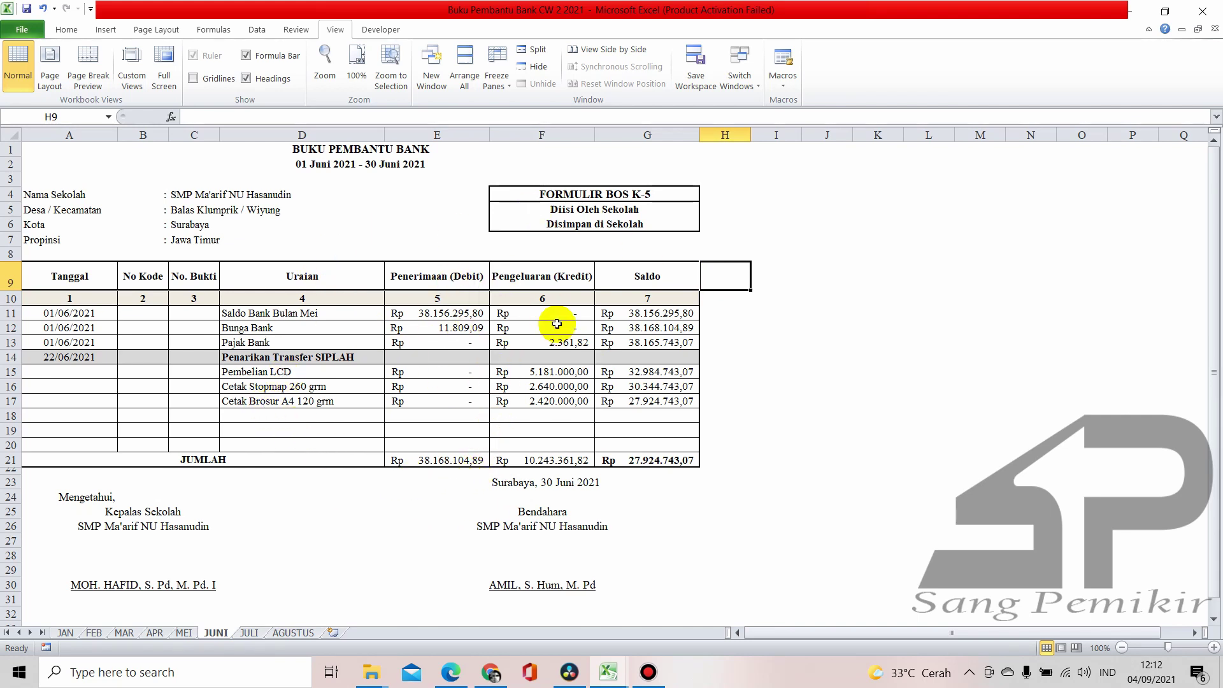
{"action": "left_click", "coordinate": [786, 269]}
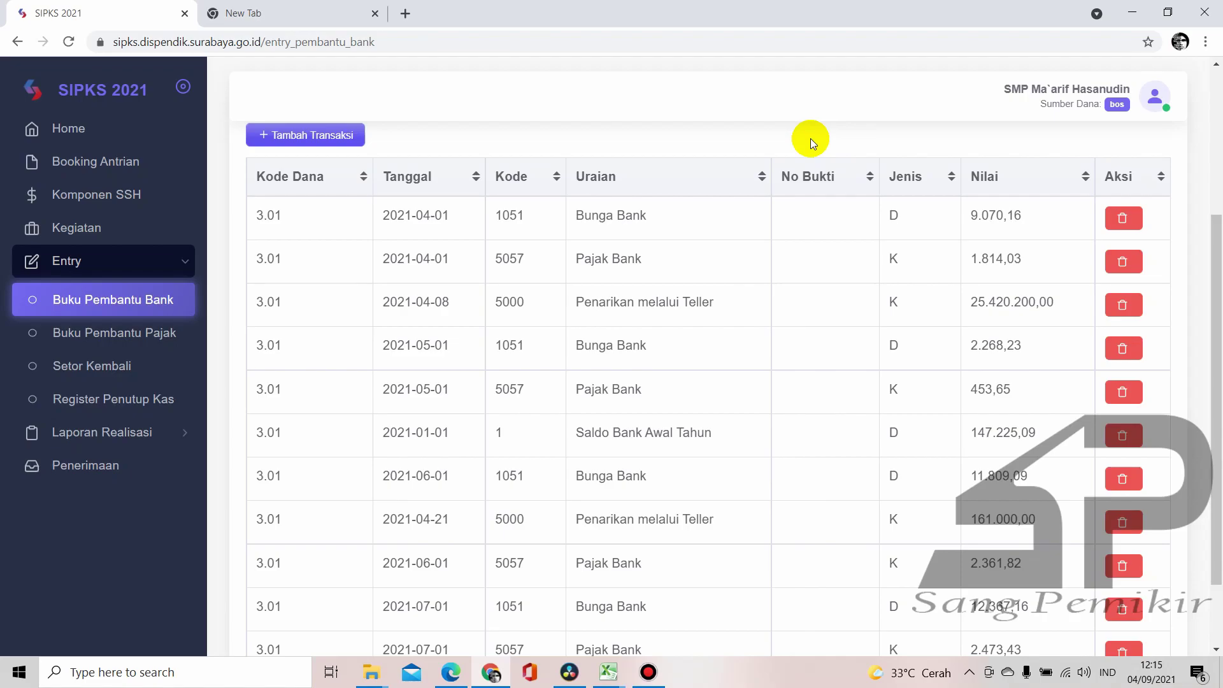
Check the June and July rows in the SIPKS transaction list, and review the JULI and AGUSTUS sheets of the Buku Pembantu Bank workbook in Excel
{"action": "scroll", "coordinate": [718, 338], "scroll_direction": "up", "scroll_amount": 3}
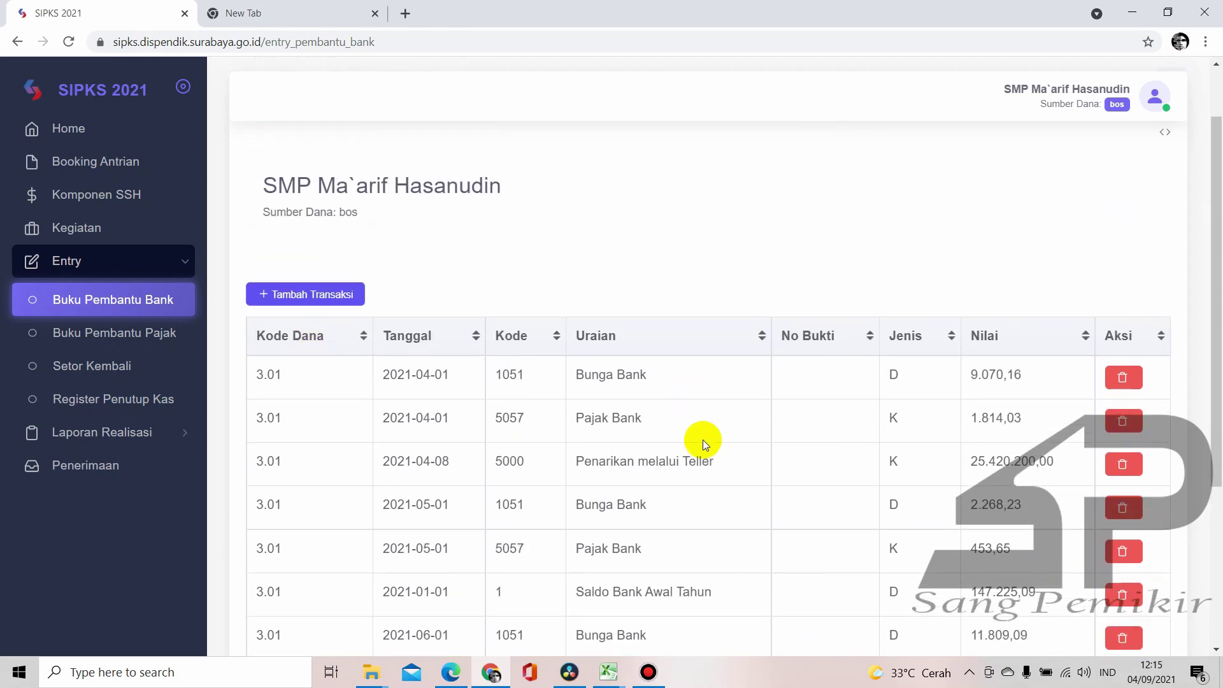
{"action": "scroll", "coordinate": [702, 440], "scroll_direction": "down", "scroll_amount": 3}
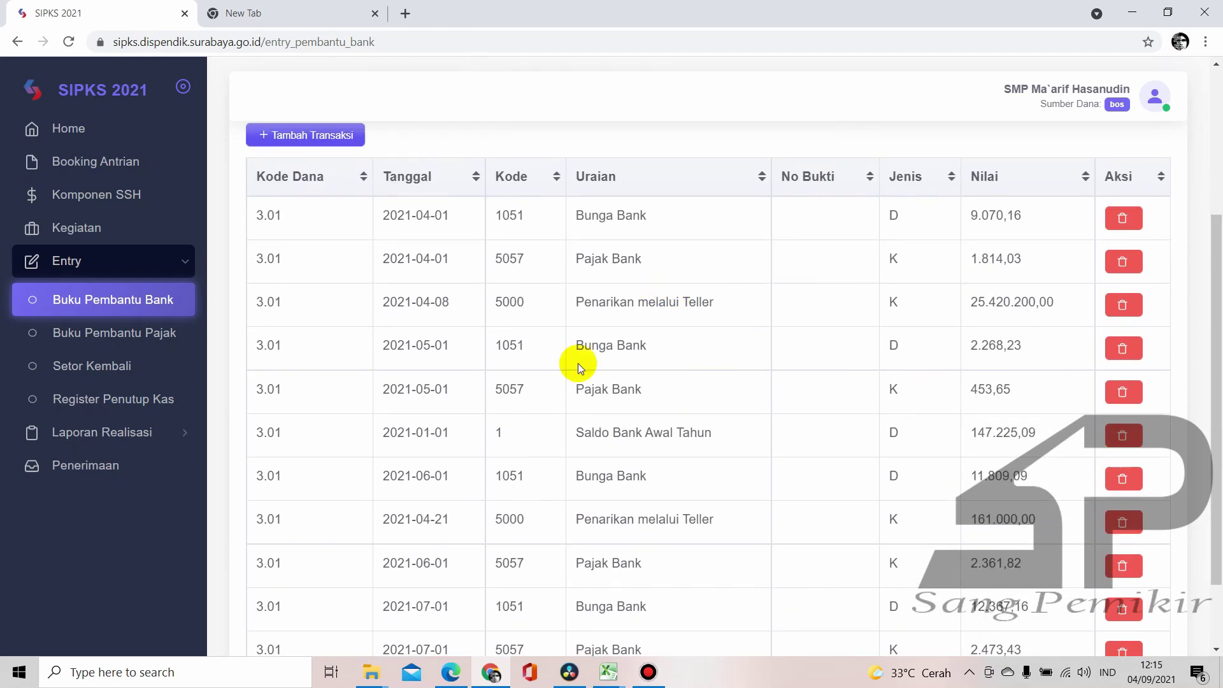
{"action": "scroll", "coordinate": [560, 460], "scroll_direction": "down", "scroll_amount": 2}
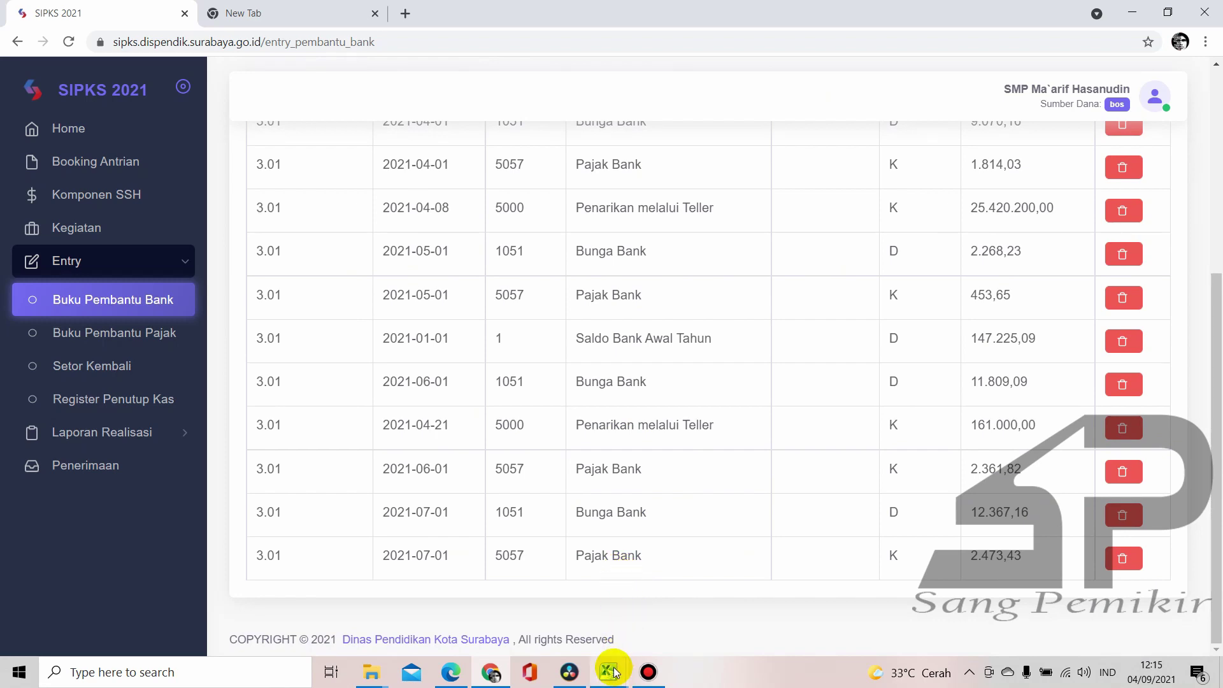
{"action": "mouse_move", "coordinate": [615, 672]}
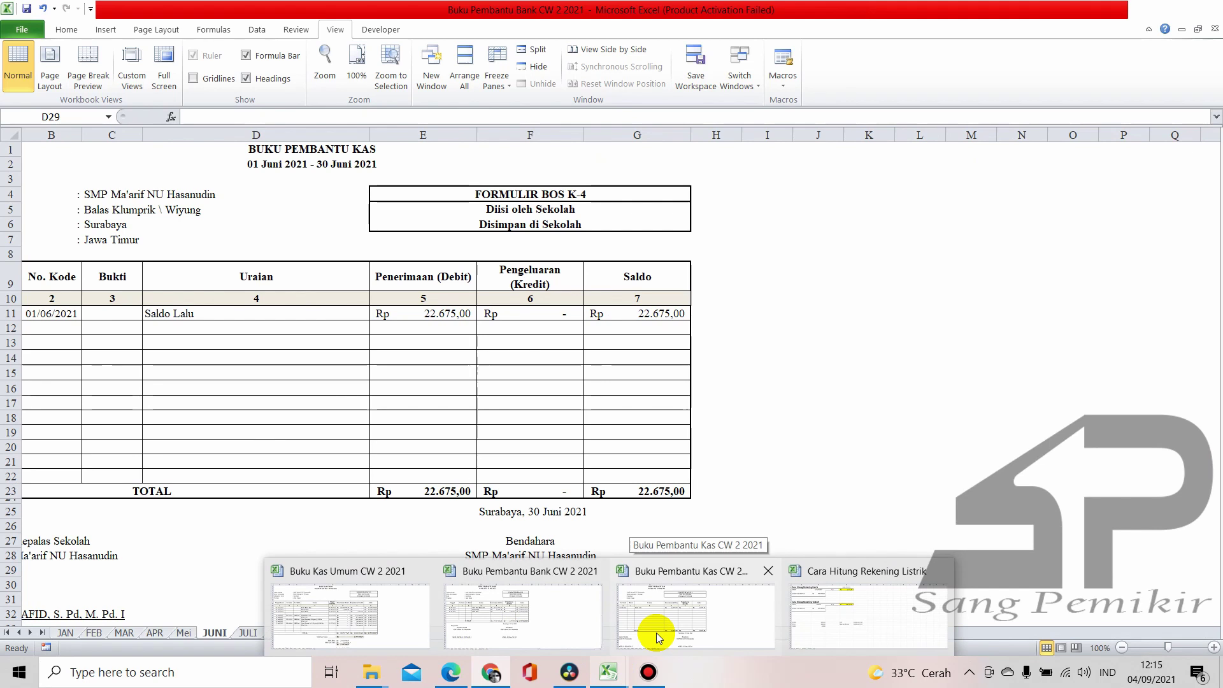
{"action": "left_click", "coordinate": [496, 633]}
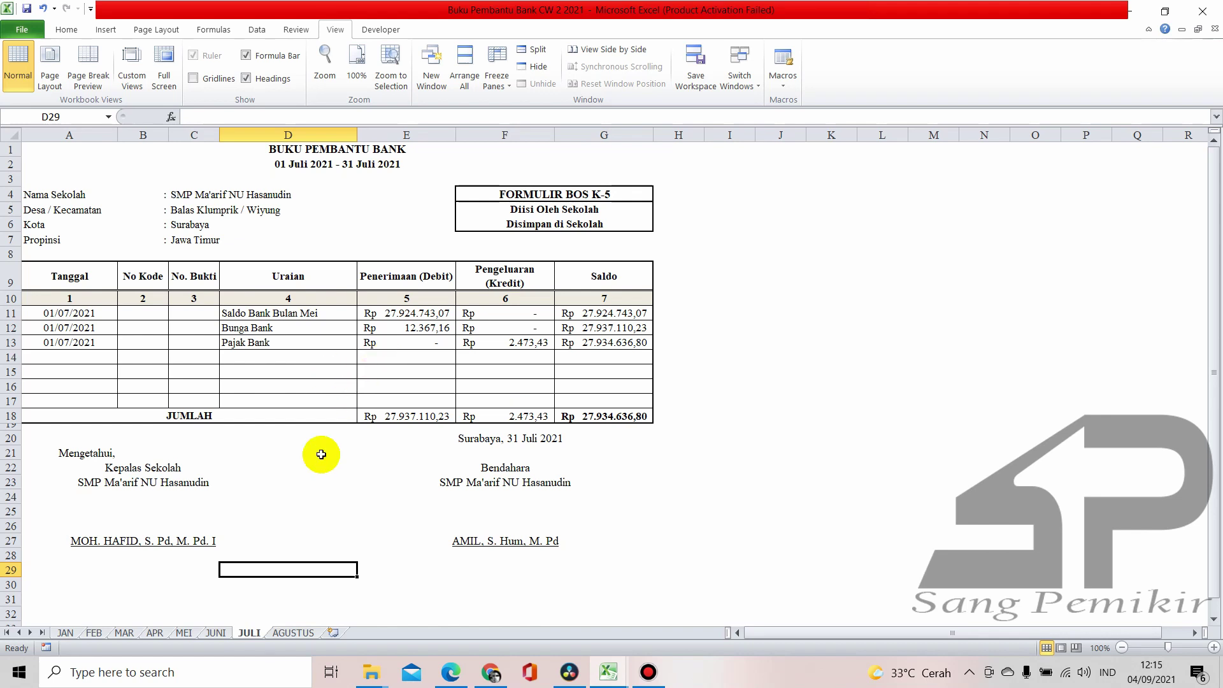
{"action": "left_click", "coordinate": [281, 628]}
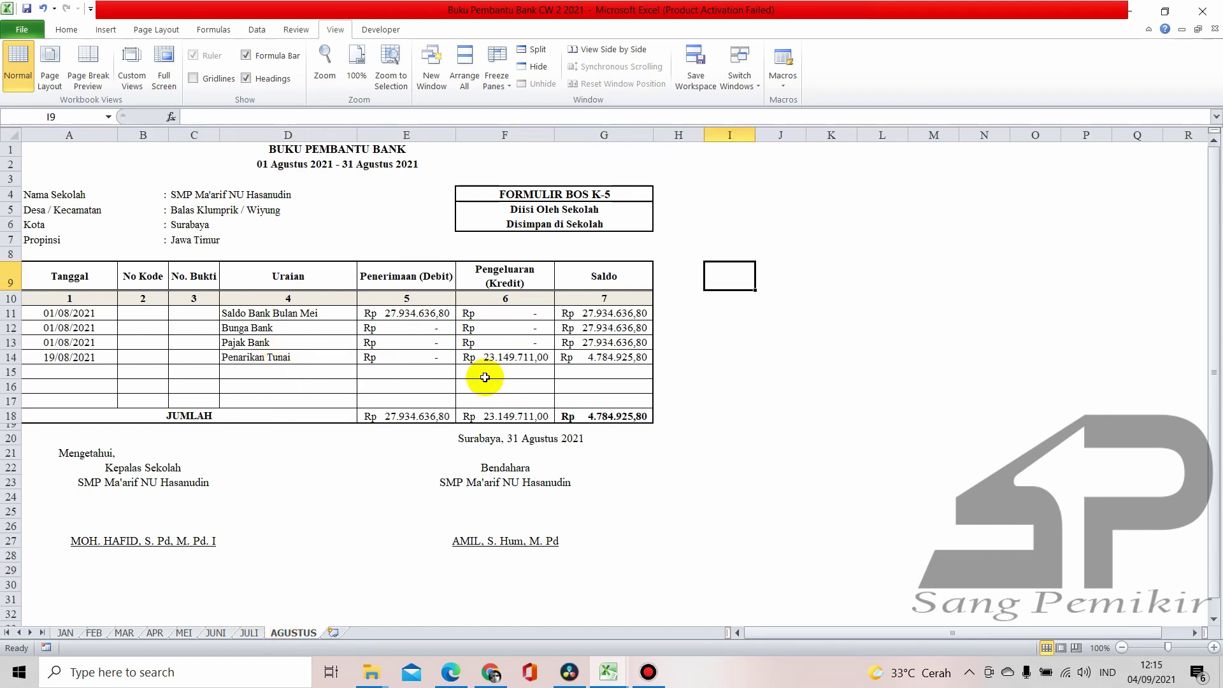
Return to SIPKS in Chrome and add a bank transaction with the code 5000 - Penarikan melalui Teller
{"action": "left_click", "coordinate": [491, 672]}
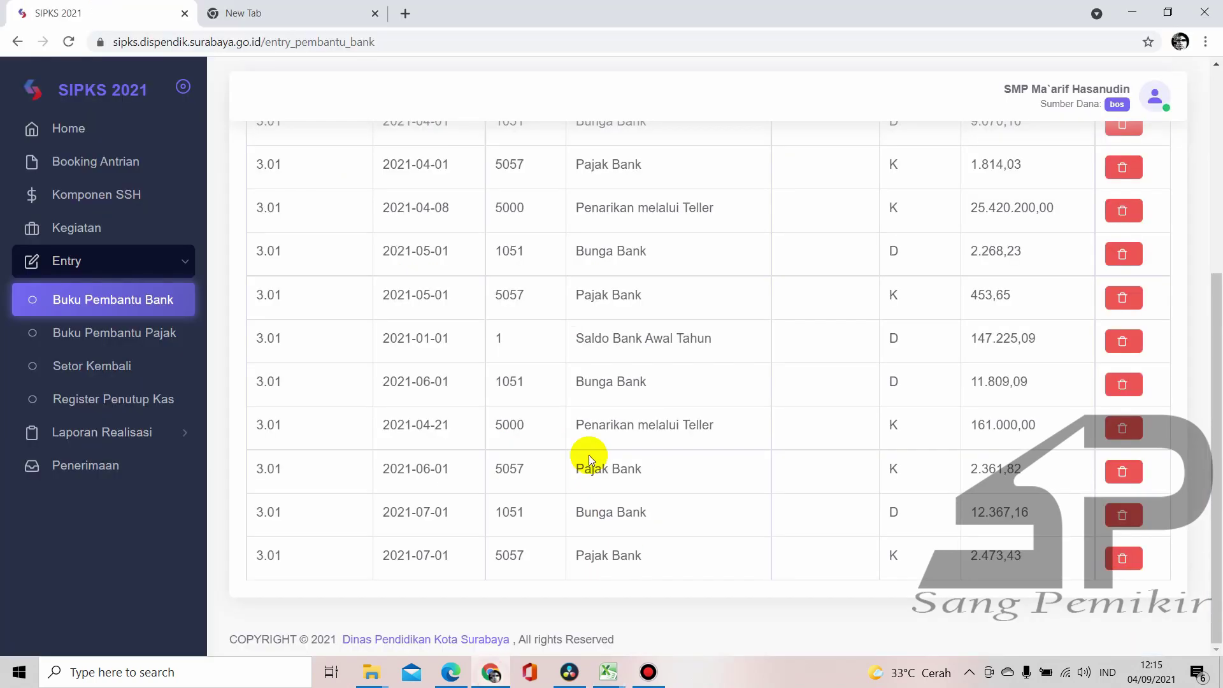
{"action": "scroll", "coordinate": [582, 458], "scroll_direction": "up", "scroll_amount": 10}
{"action": "scroll", "coordinate": [501, 296], "scroll_direction": "down", "scroll_amount": 4}
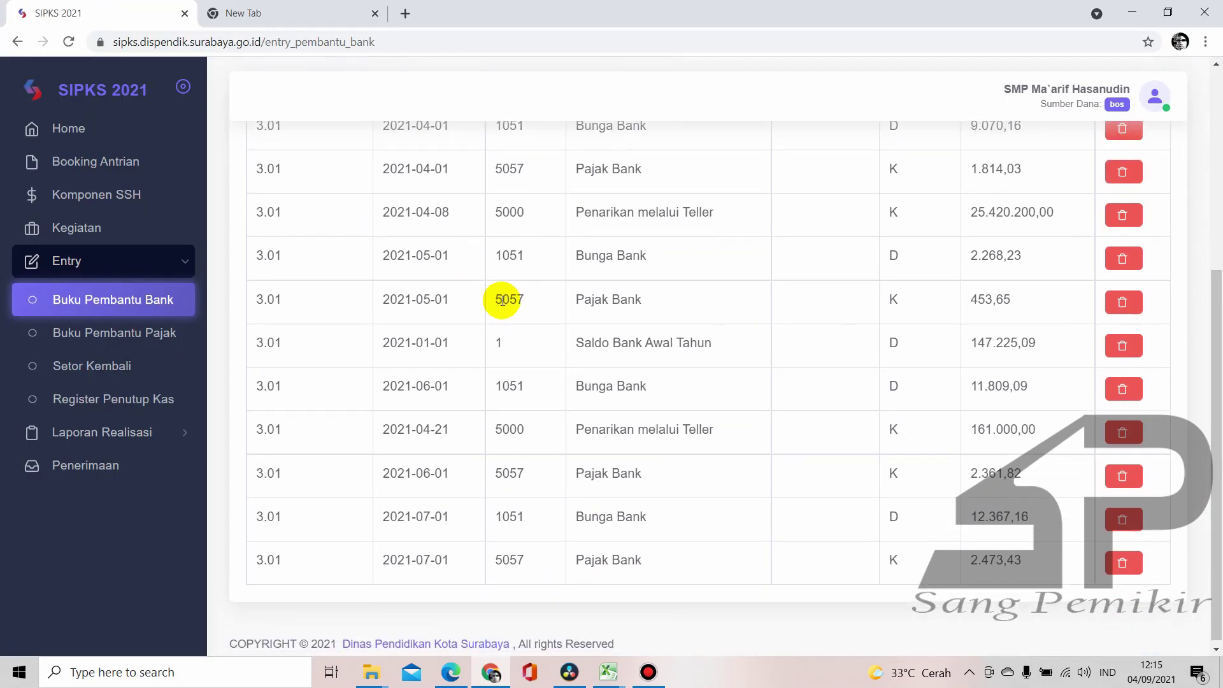
{"action": "scroll", "coordinate": [500, 295], "scroll_direction": "up", "scroll_amount": 4}
{"action": "left_click", "coordinate": [358, 287]}
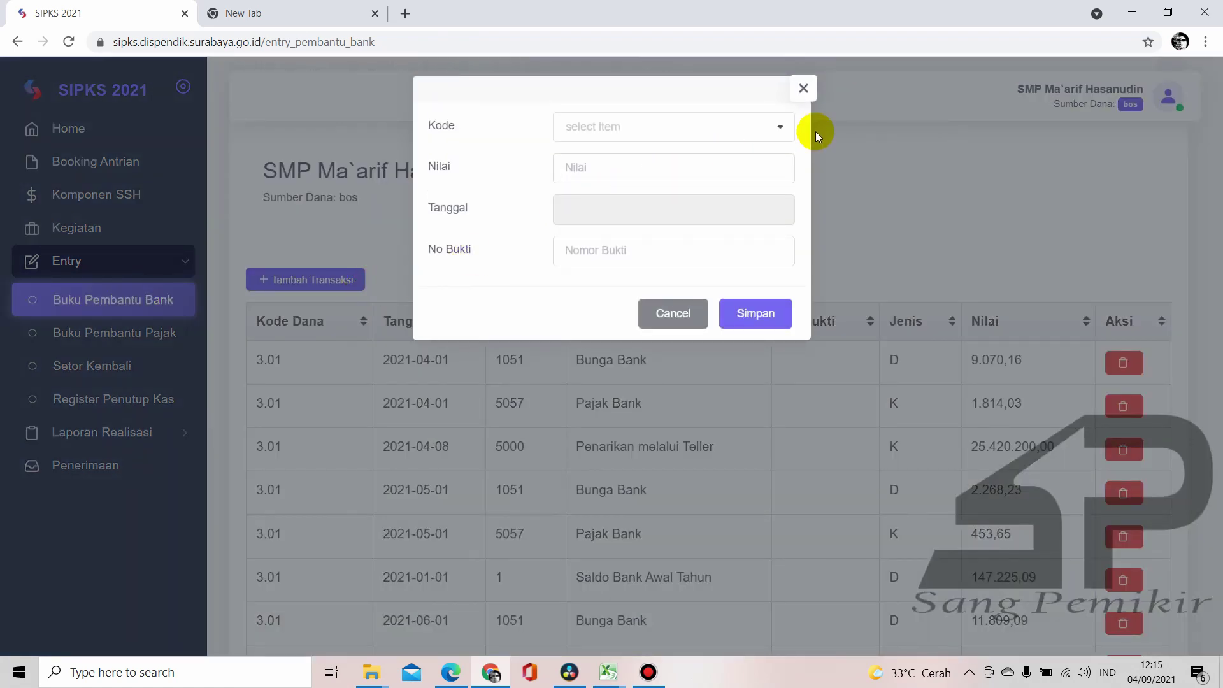
{"action": "left_click", "coordinate": [778, 134]}
{"action": "scroll", "coordinate": [685, 223], "scroll_direction": "down", "scroll_amount": 2}
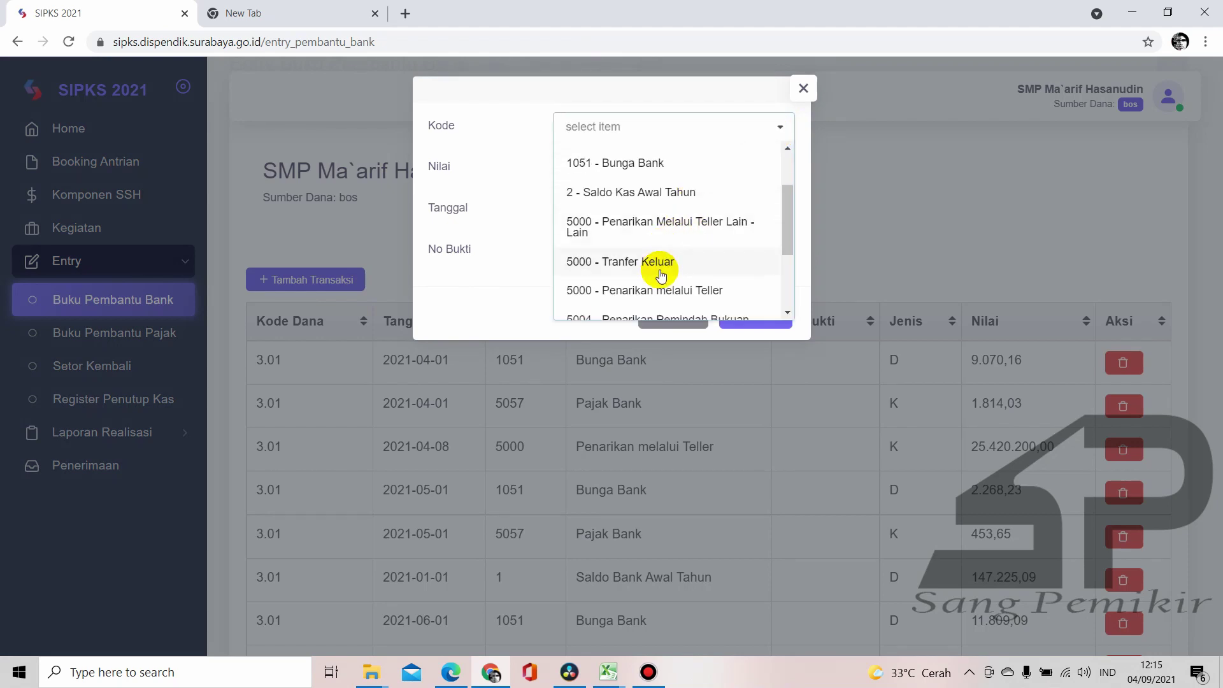
{"action": "scroll", "coordinate": [657, 267], "scroll_direction": "down", "scroll_amount": 2}
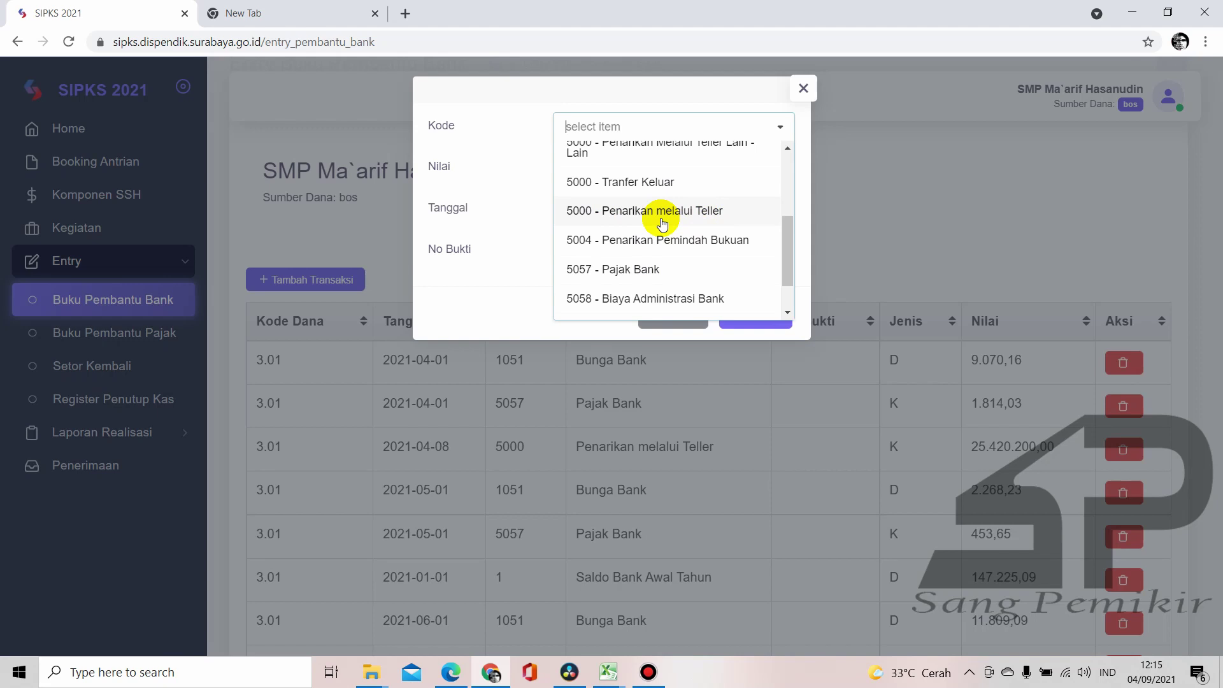
{"action": "left_click", "coordinate": [663, 217]}
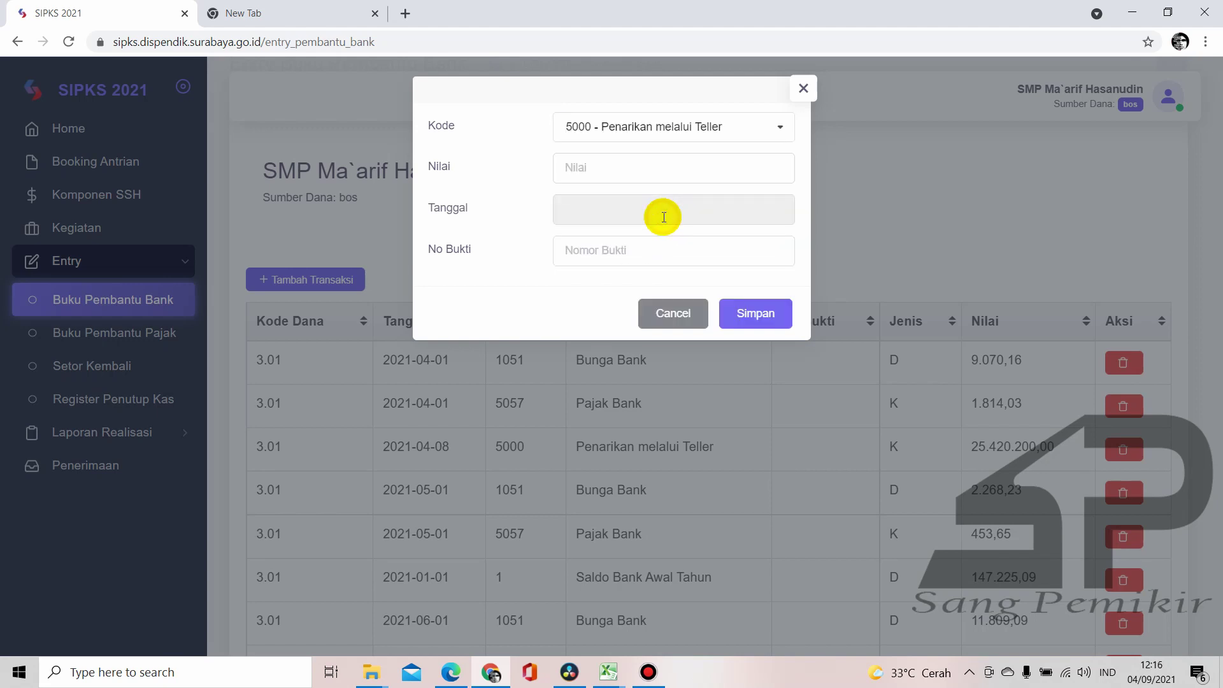
Set the transaction's Nilai to 23149711, taking the Penarikan Tunai amount from the AGUSTUS sheet in Excel
{"action": "left_click", "coordinate": [667, 174]}
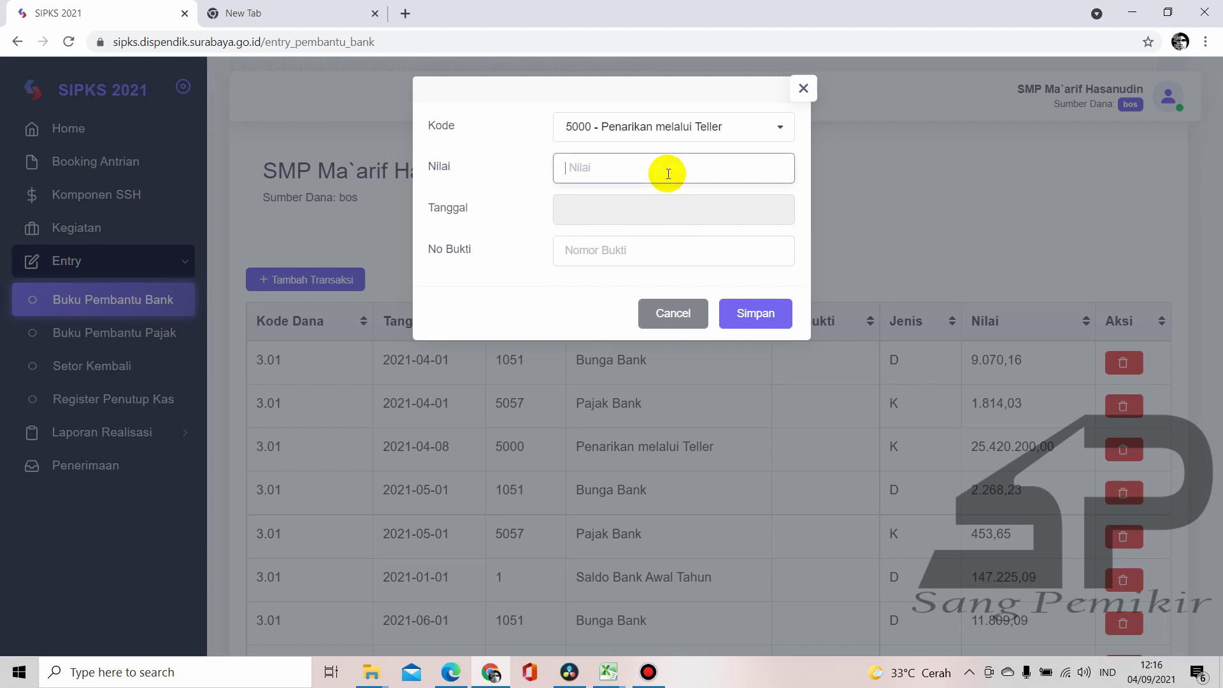
{"action": "mouse_move", "coordinate": [609, 672]}
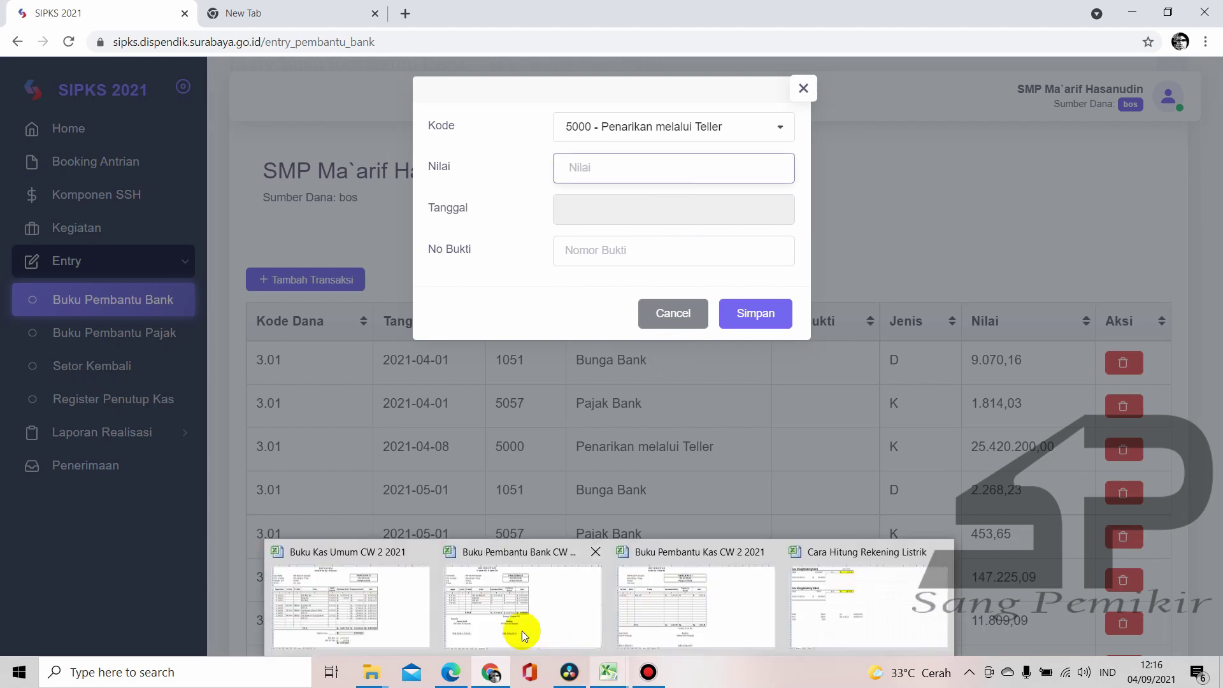
{"action": "mouse_move", "coordinate": [521, 631]}
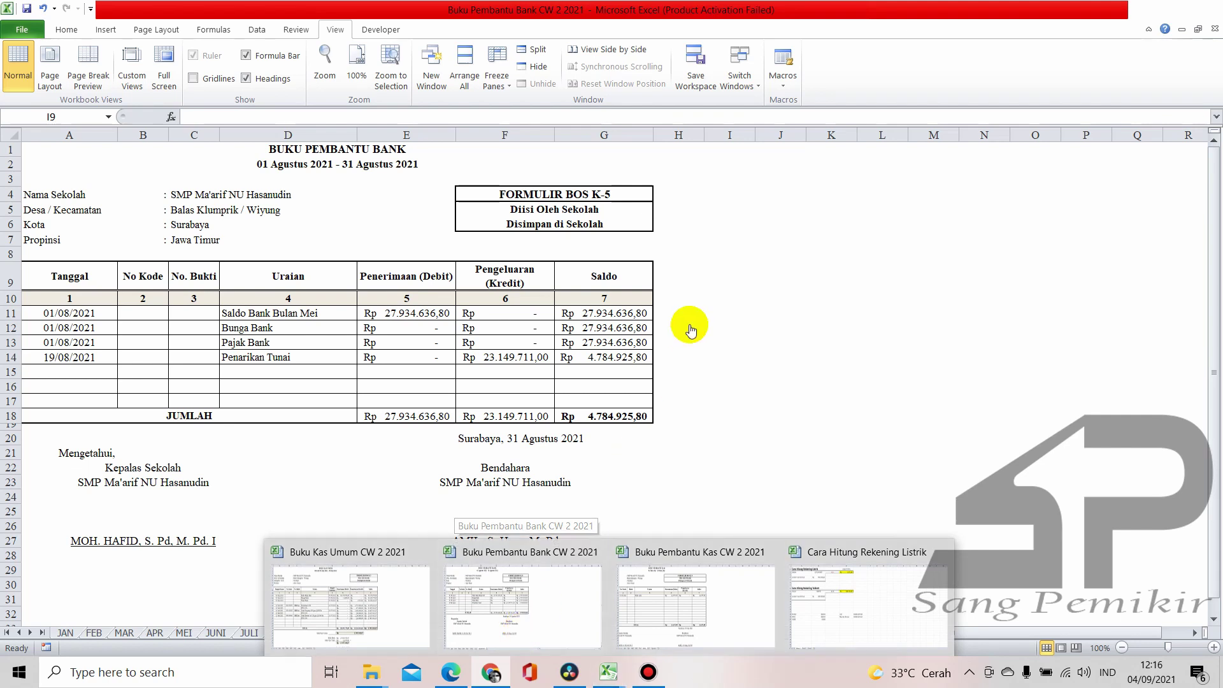
{"action": "type", "text": "23149"}
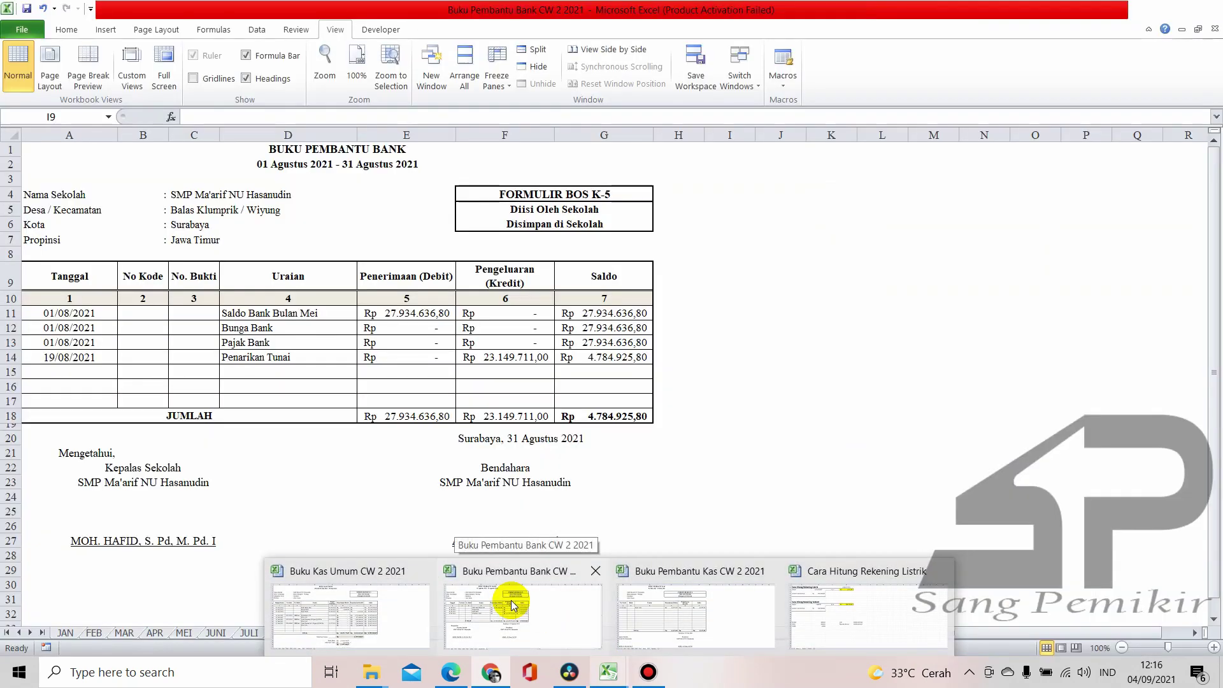
{"action": "left_click", "coordinate": [511, 600]}
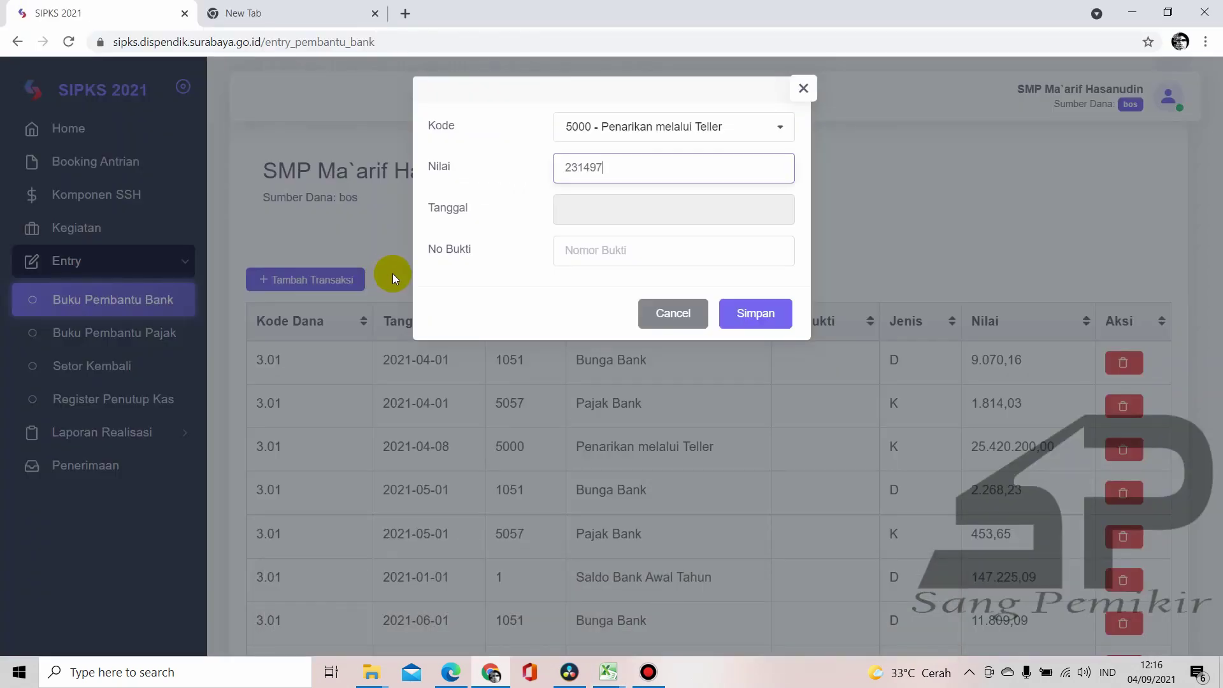
Date the teller withdrawal August 19, 2021 and save it without a No Bukti
{"action": "left_click", "coordinate": [578, 212]}
{"action": "left_click", "coordinate": [650, 254]}
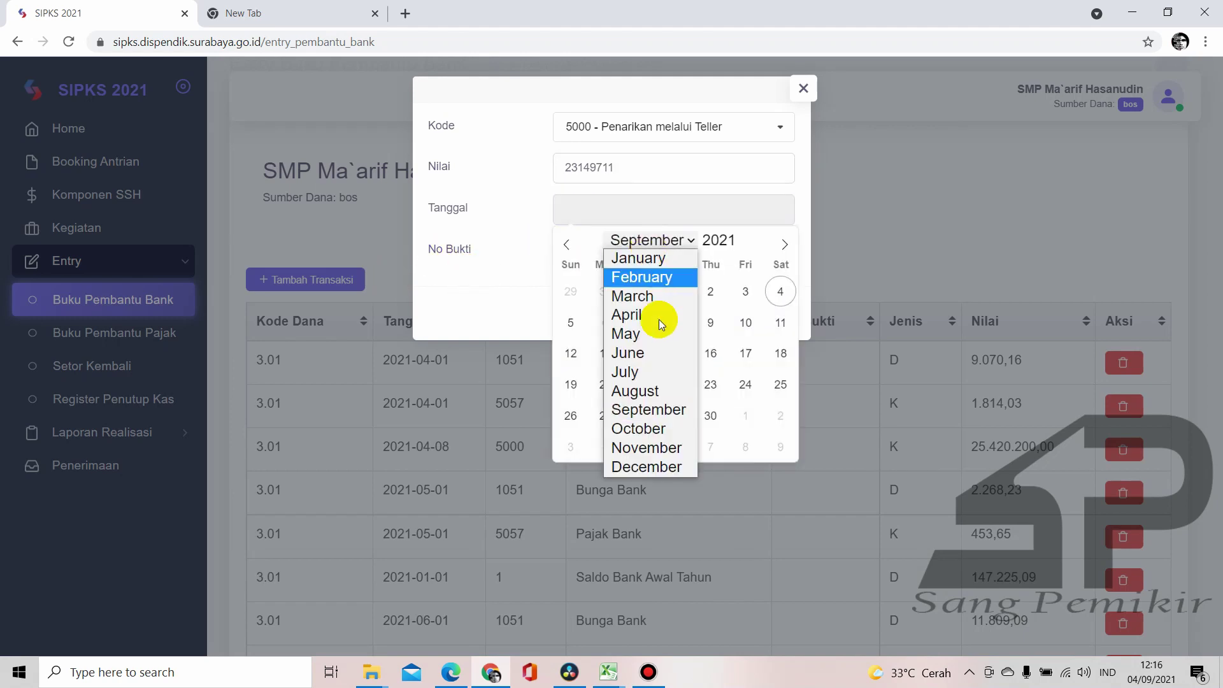
{"action": "left_click", "coordinate": [652, 388]}
{"action": "left_click", "coordinate": [712, 350]}
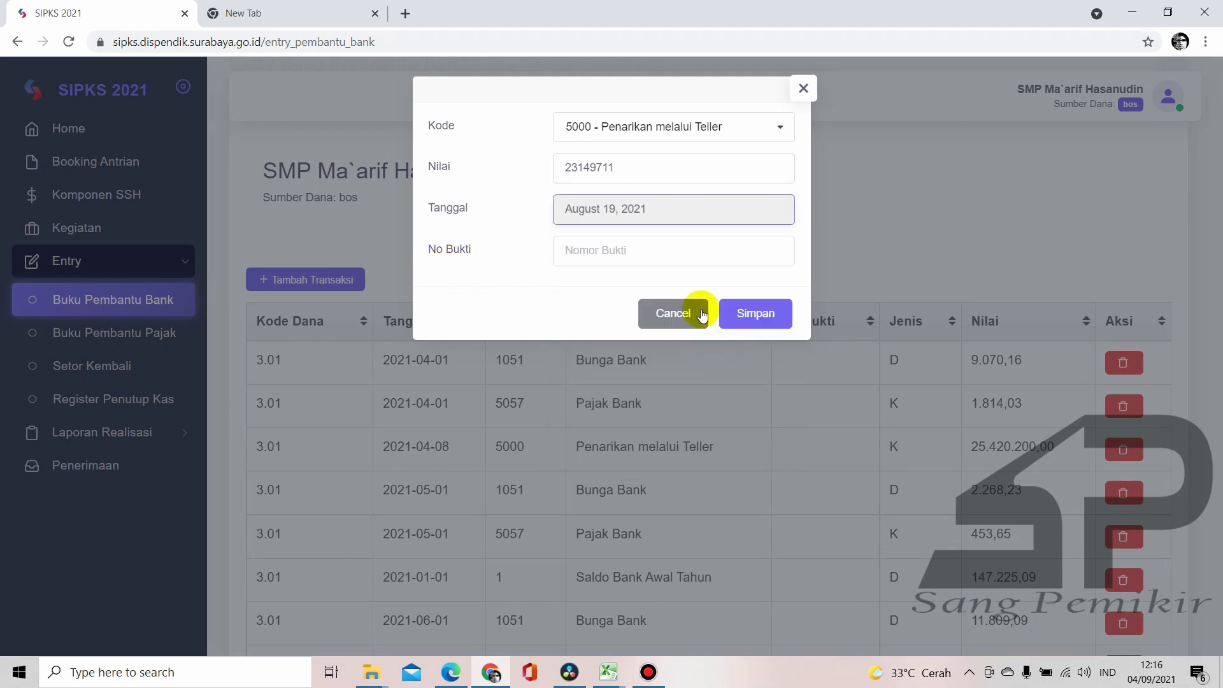
{"action": "left_click", "coordinate": [759, 299]}
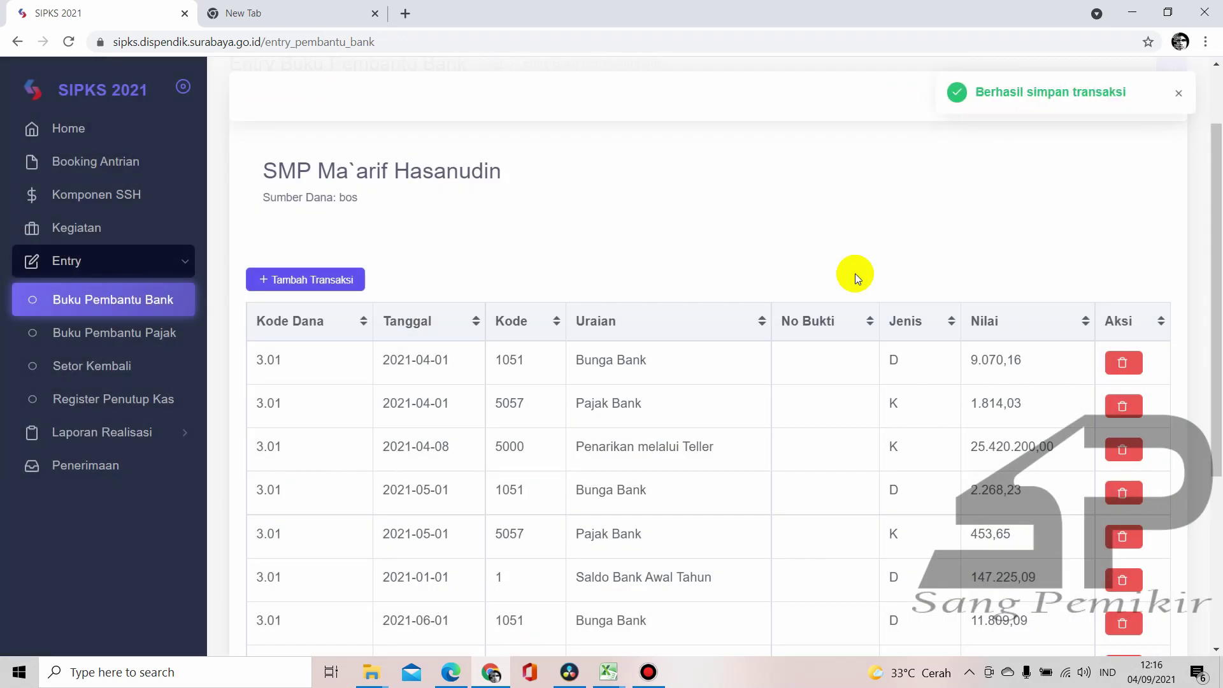
Look through the saved bank transactions from January to the August 19 teller withdrawal
{"action": "scroll", "coordinate": [741, 357], "scroll_direction": "down", "scroll_amount": 4}
{"action": "scroll", "coordinate": [623, 361], "scroll_direction": "up", "scroll_amount": 3}
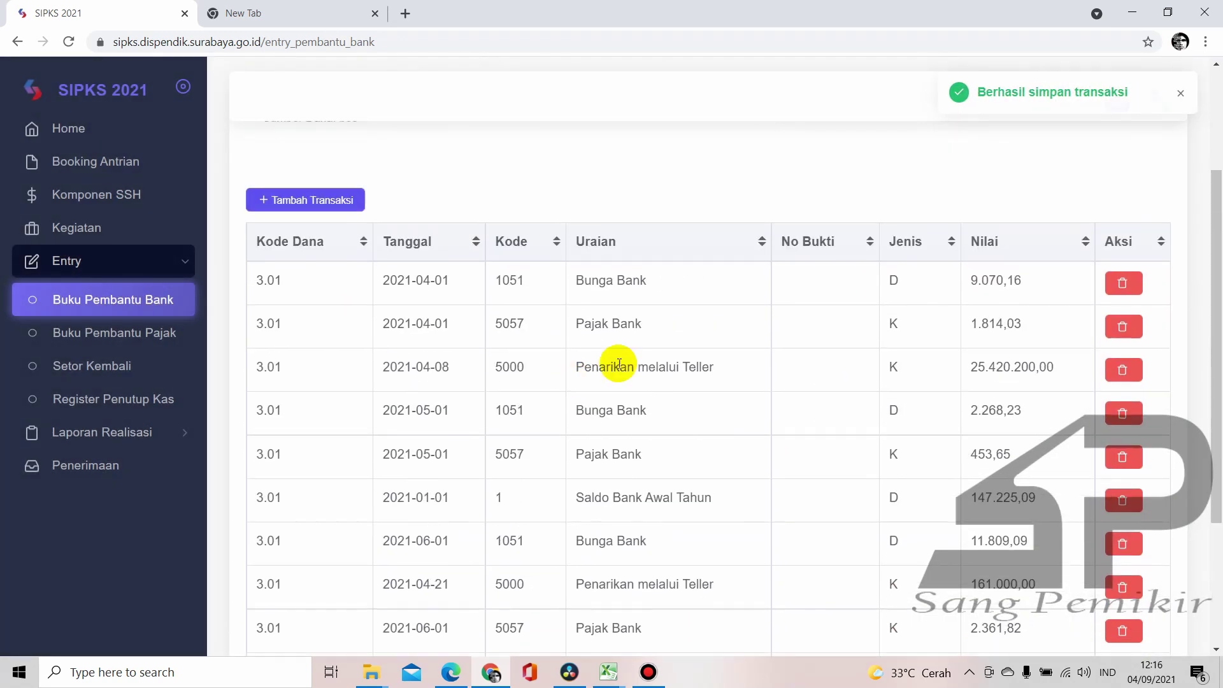
{"action": "scroll", "coordinate": [634, 430], "scroll_direction": "down", "scroll_amount": 3}
{"action": "scroll", "coordinate": [634, 431], "scroll_direction": "up", "scroll_amount": 4}
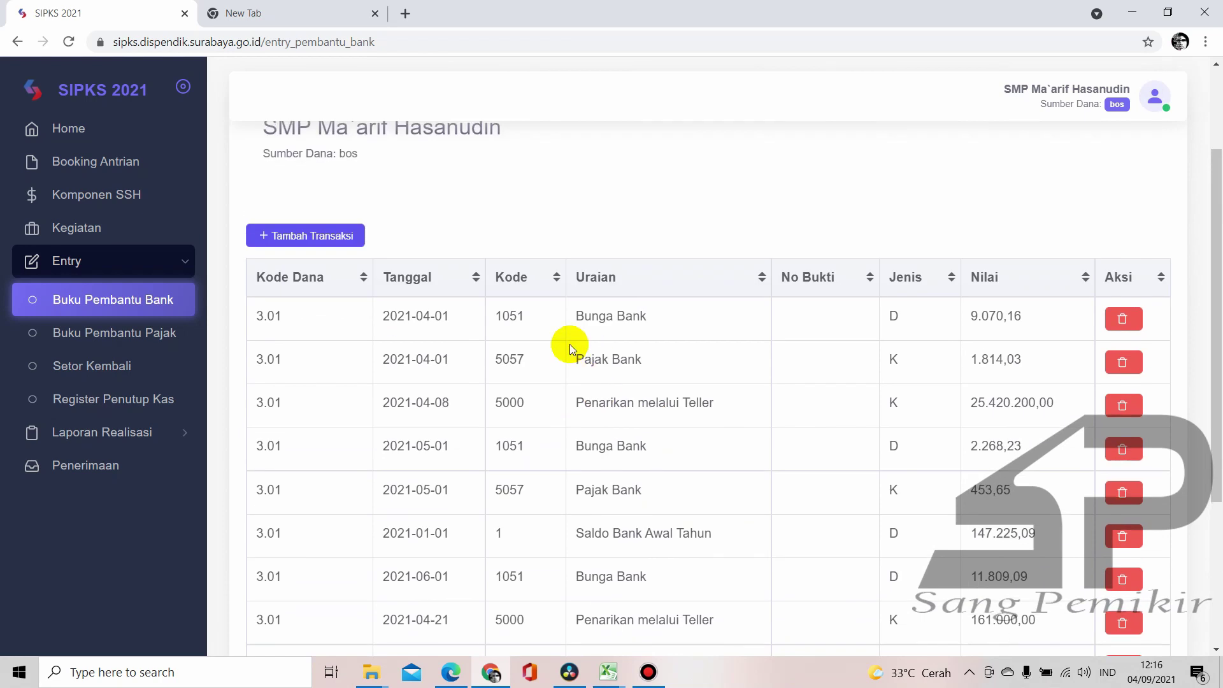
{"action": "scroll", "coordinate": [613, 369], "scroll_direction": "down", "scroll_amount": 2}
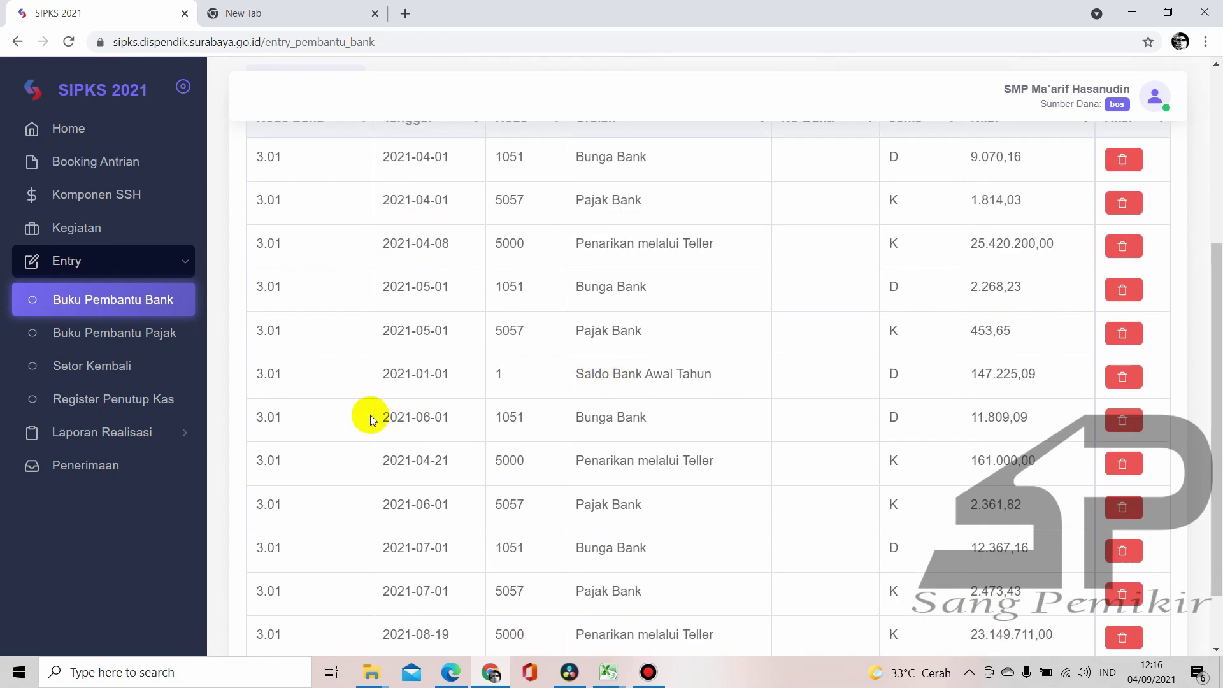
Open the Buku Pembantu Bank realization report in SIPKS and display it for Mei
{"action": "left_click", "coordinate": [134, 432]}
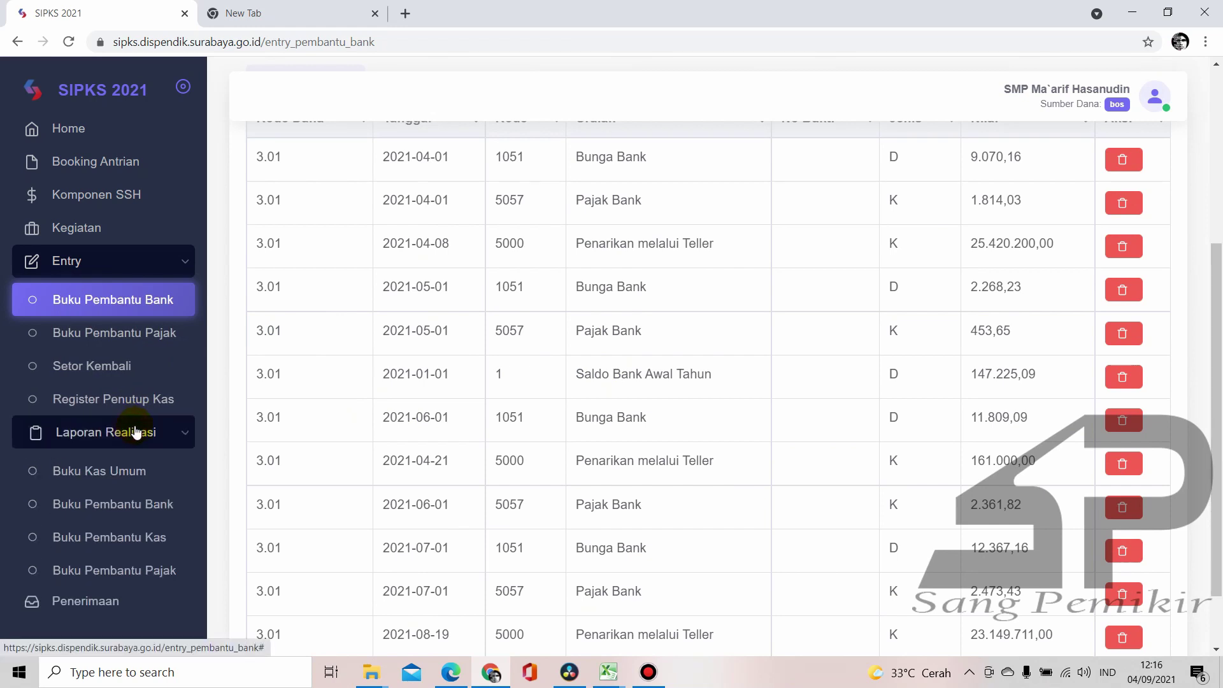
{"action": "left_click", "coordinate": [150, 505]}
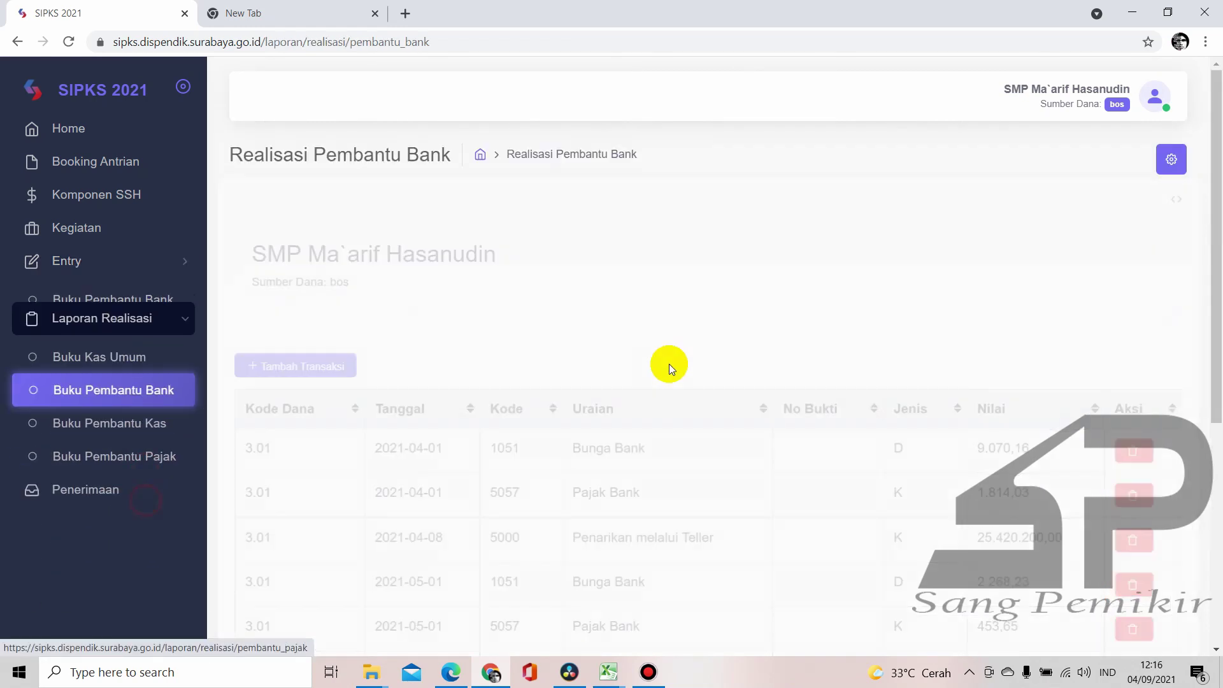
{"action": "left_click", "coordinate": [704, 350]}
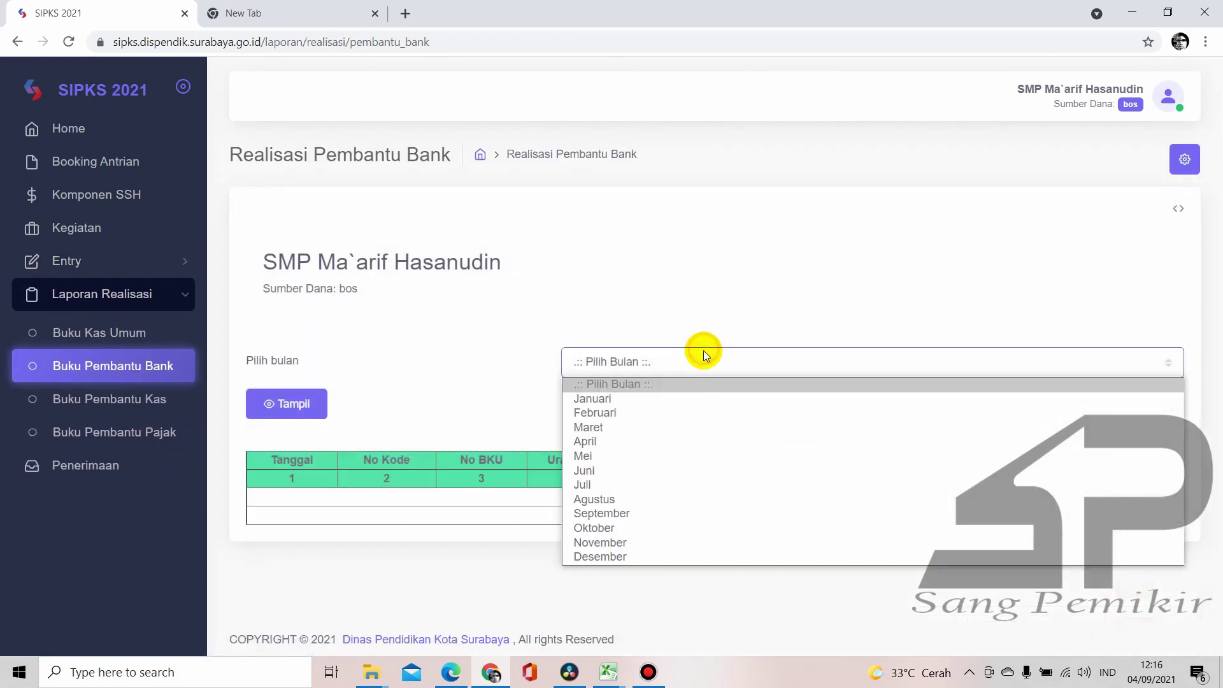
{"action": "left_click", "coordinate": [645, 457]}
{"action": "left_click", "coordinate": [316, 402]}
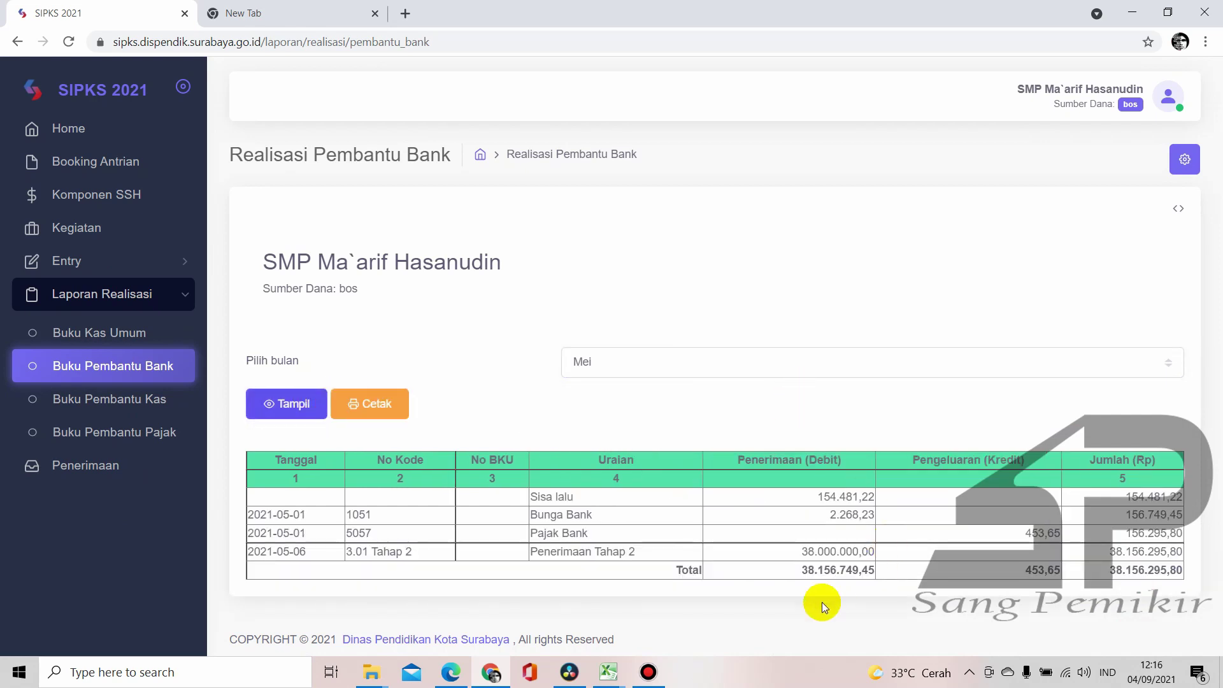
Open the MEI sheet of Buku Pembantu Bank CW 2 2021 in Excel, shrink its window over the report, and check the final saldo
{"action": "mouse_move", "coordinate": [608, 672]}
{"action": "left_click", "coordinate": [498, 633]}
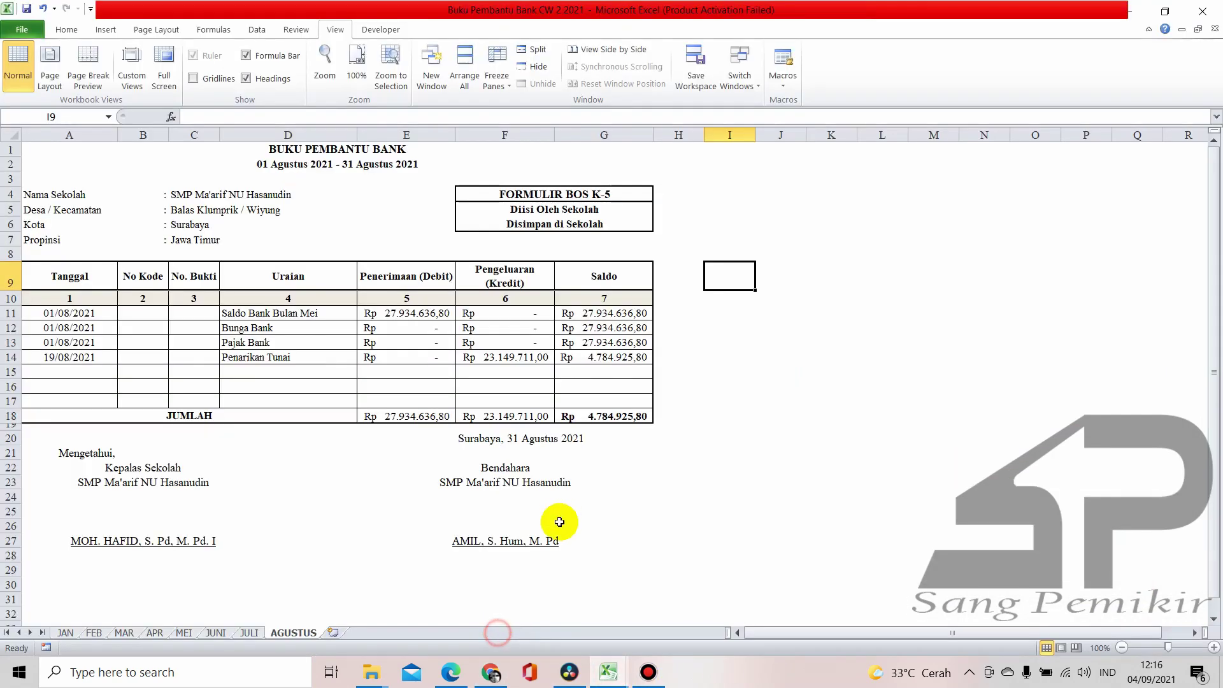
{"action": "left_click", "coordinate": [184, 633]}
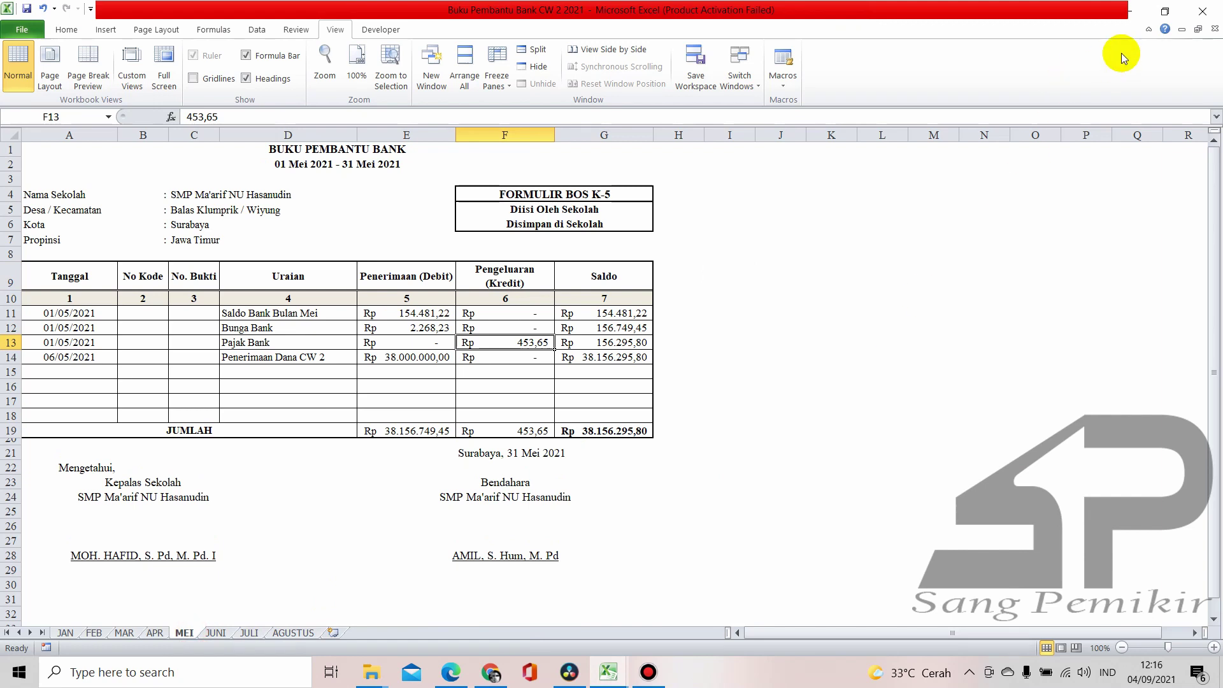
{"action": "left_click", "coordinate": [1166, 11]}
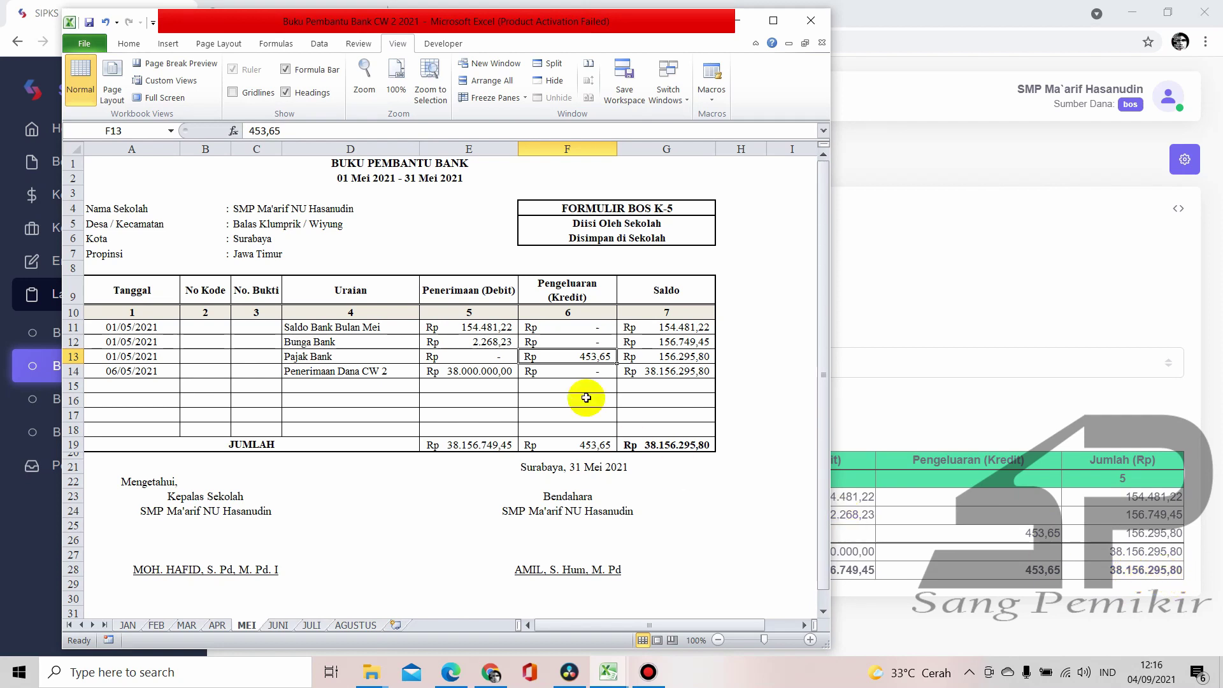
{"action": "left_click", "coordinate": [646, 440]}
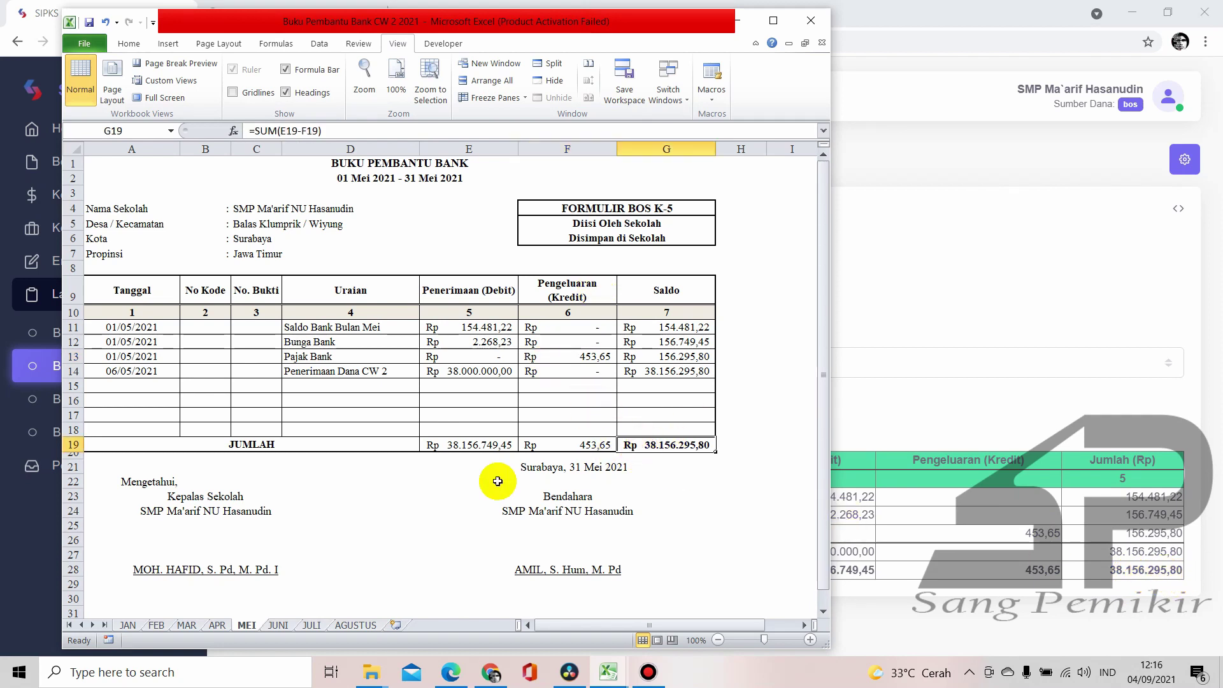
Examine the three Penarikan Transfer SIPLAH purchases on the JUNI sheet, and display the Juni bank report in SIPKS
{"action": "left_click", "coordinate": [277, 625]}
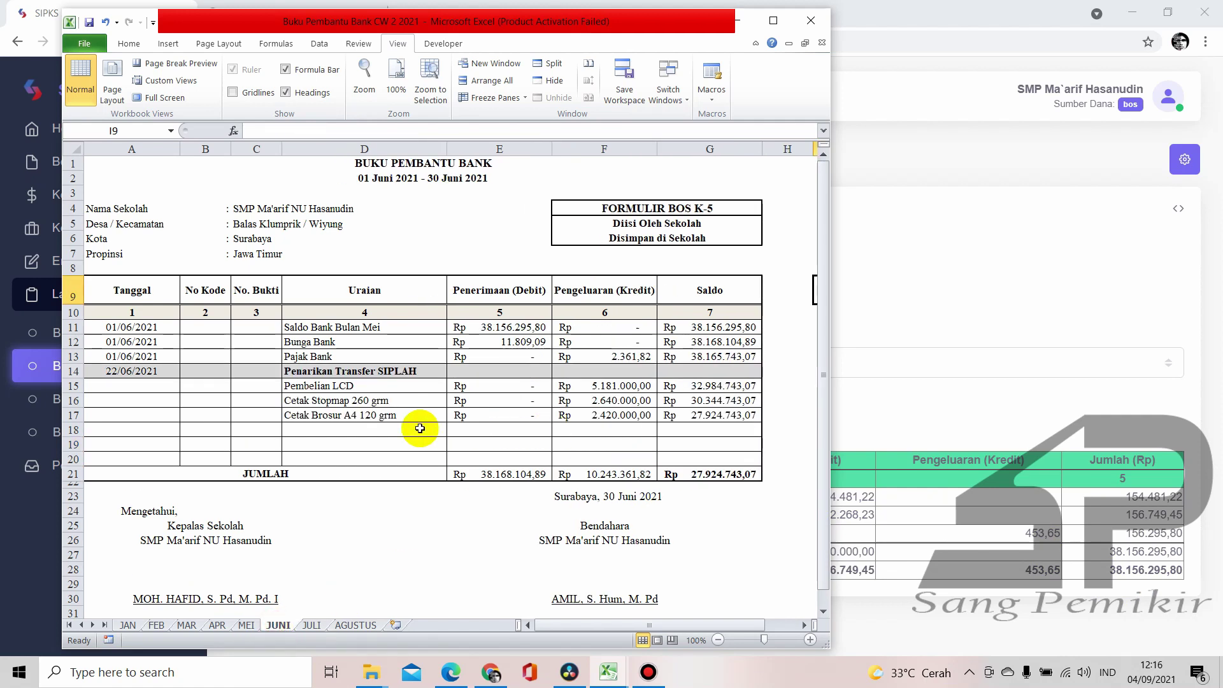
{"action": "left_click_drag", "start_coordinate": [319, 387], "coordinate": [319, 415]}
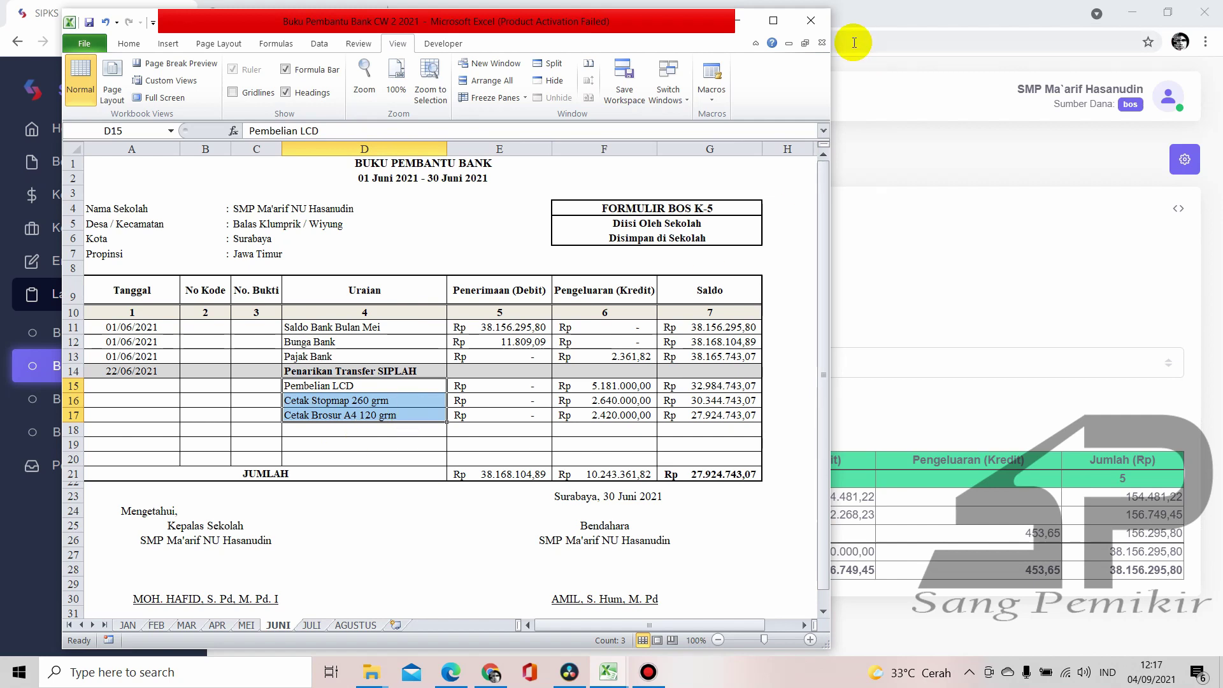
{"action": "left_click", "coordinate": [739, 20]}
{"action": "left_click", "coordinate": [711, 360]}
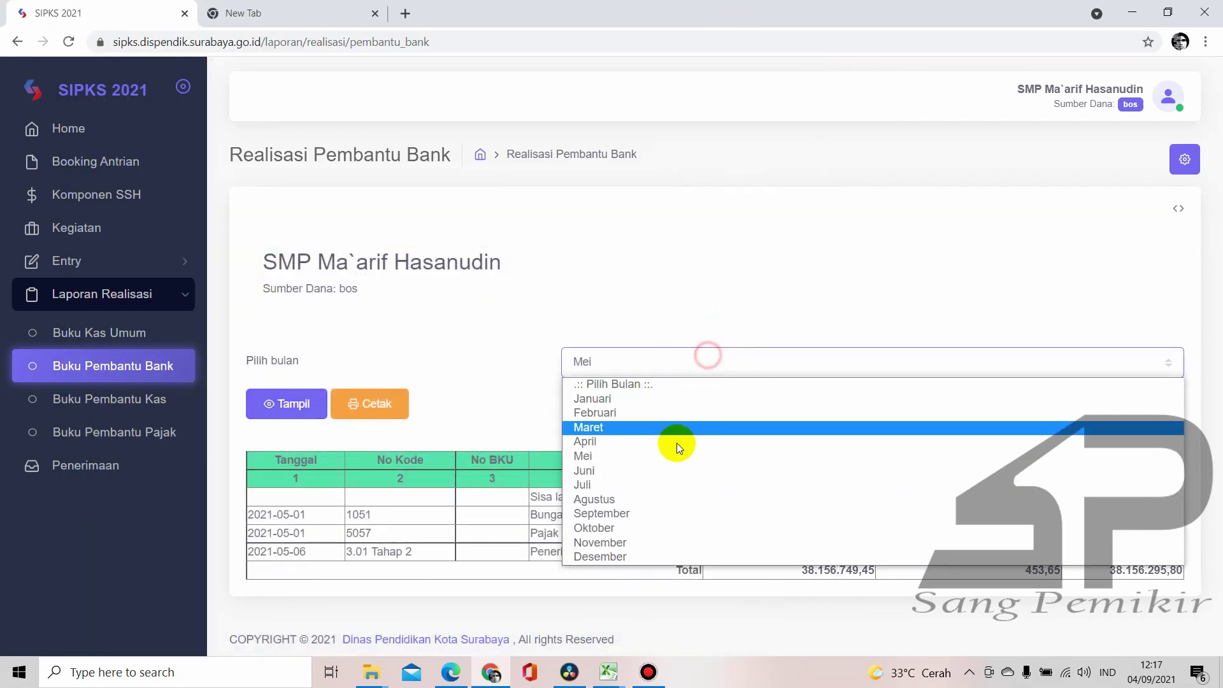
{"action": "left_click", "coordinate": [669, 467]}
{"action": "left_click", "coordinate": [300, 402]}
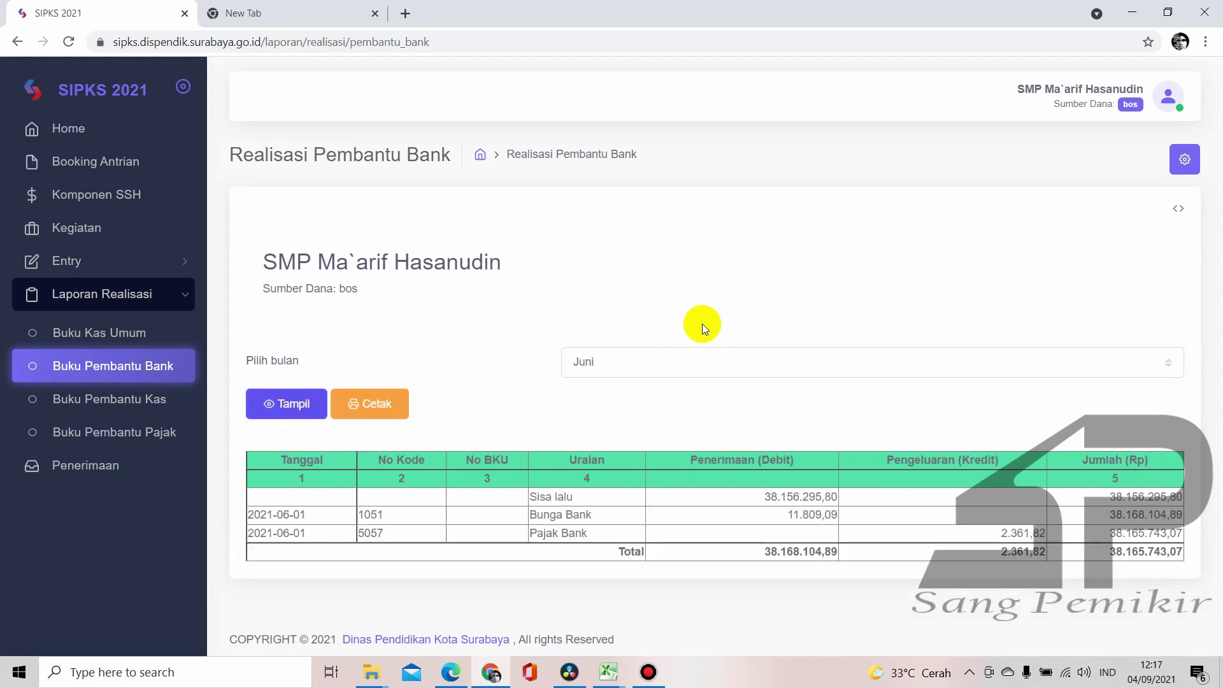
Return to the Buku Pembantu Bank workbook in Excel and compare the JUNI sheet's SIPLAH purchases and saldo with the JULI sheet
{"action": "left_click", "coordinate": [602, 673]}
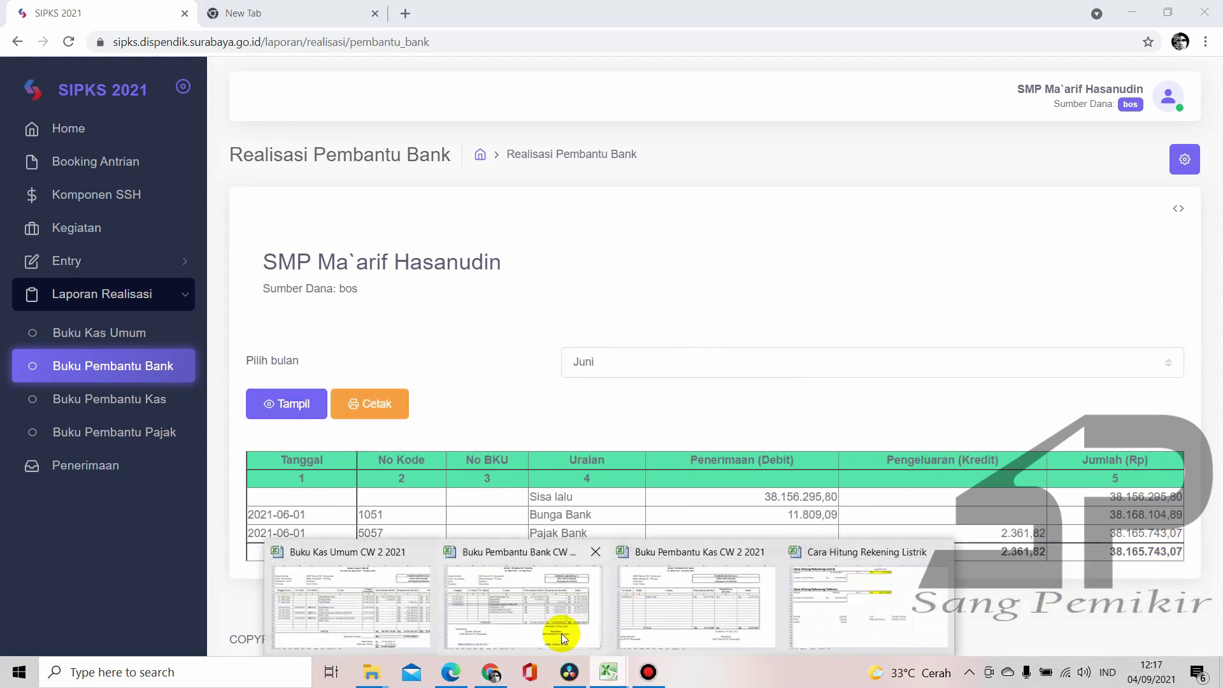
{"action": "left_click", "coordinate": [559, 631]}
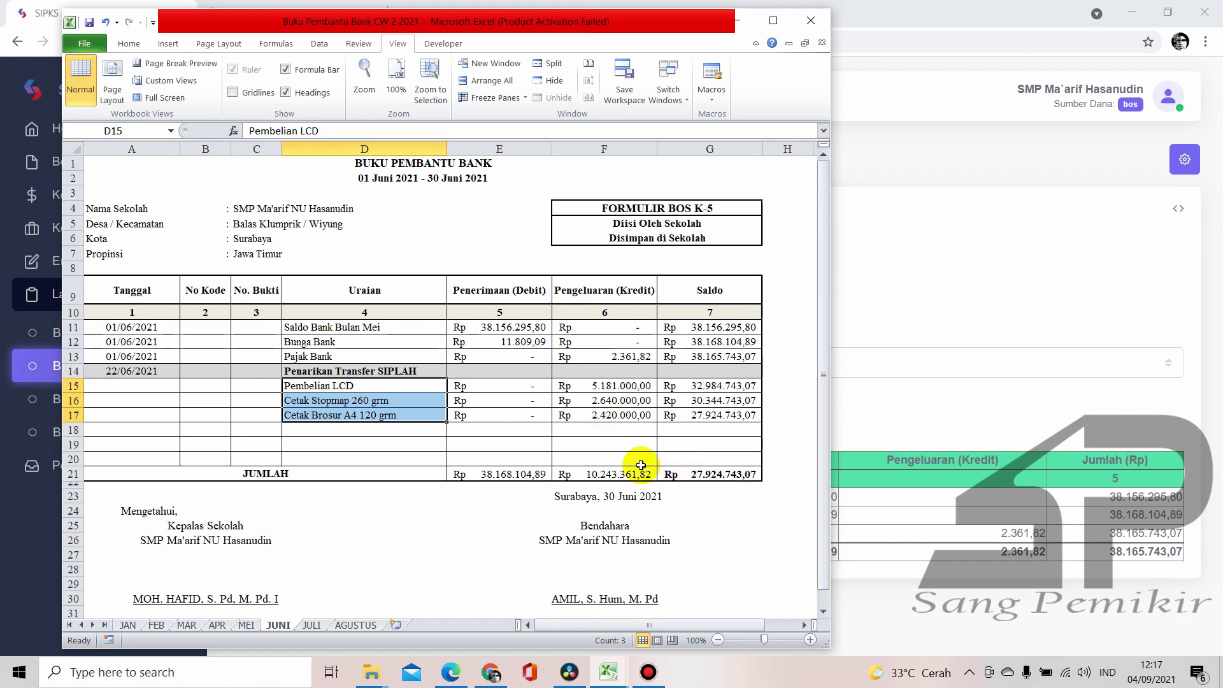
{"action": "left_click", "coordinate": [402, 441]}
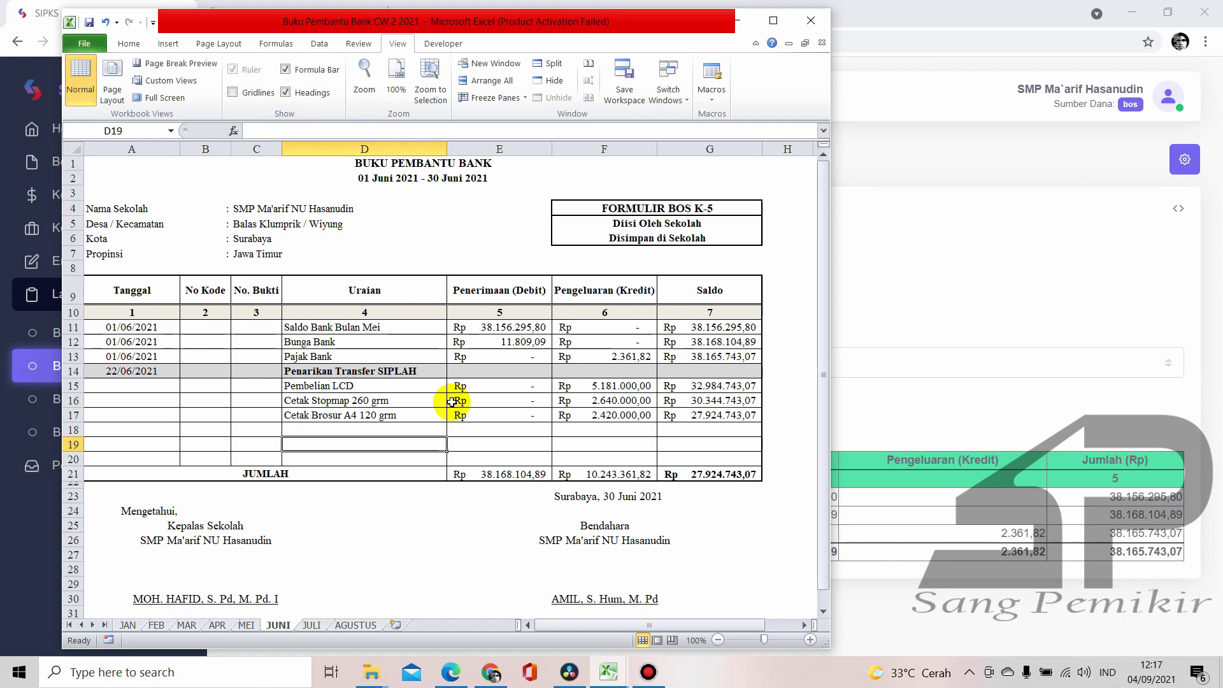
{"action": "left_click", "coordinate": [311, 625]}
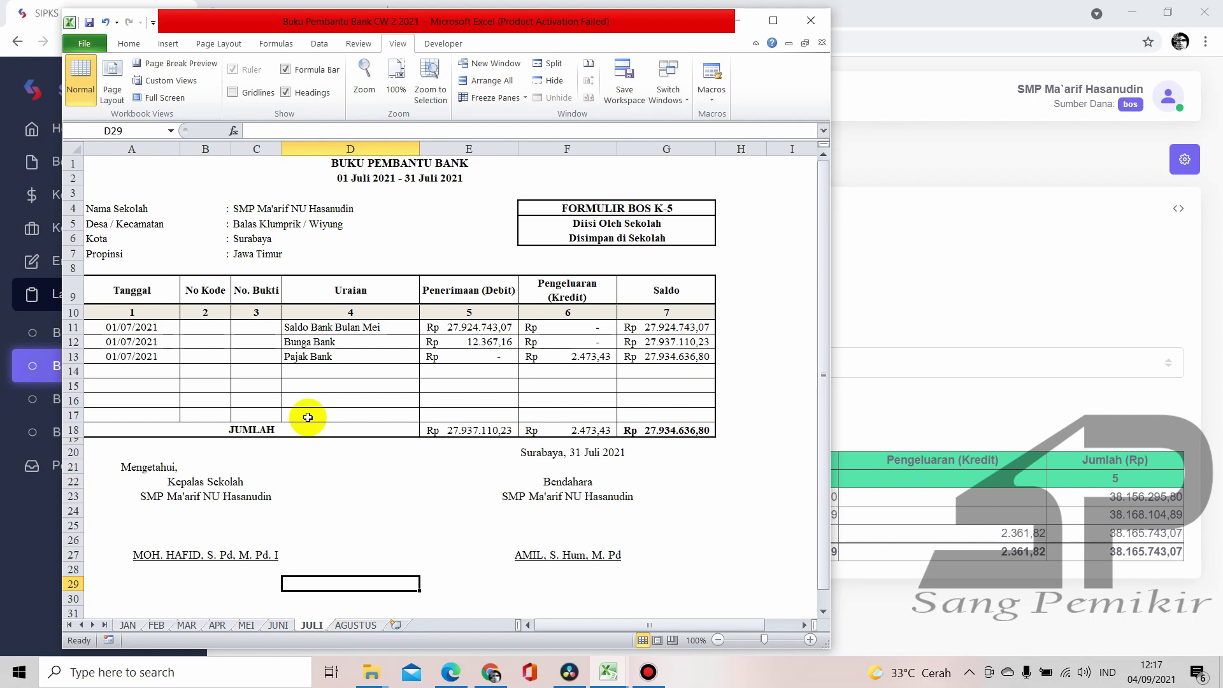
{"action": "left_click", "coordinate": [278, 625]}
{"action": "left_click", "coordinate": [311, 626]}
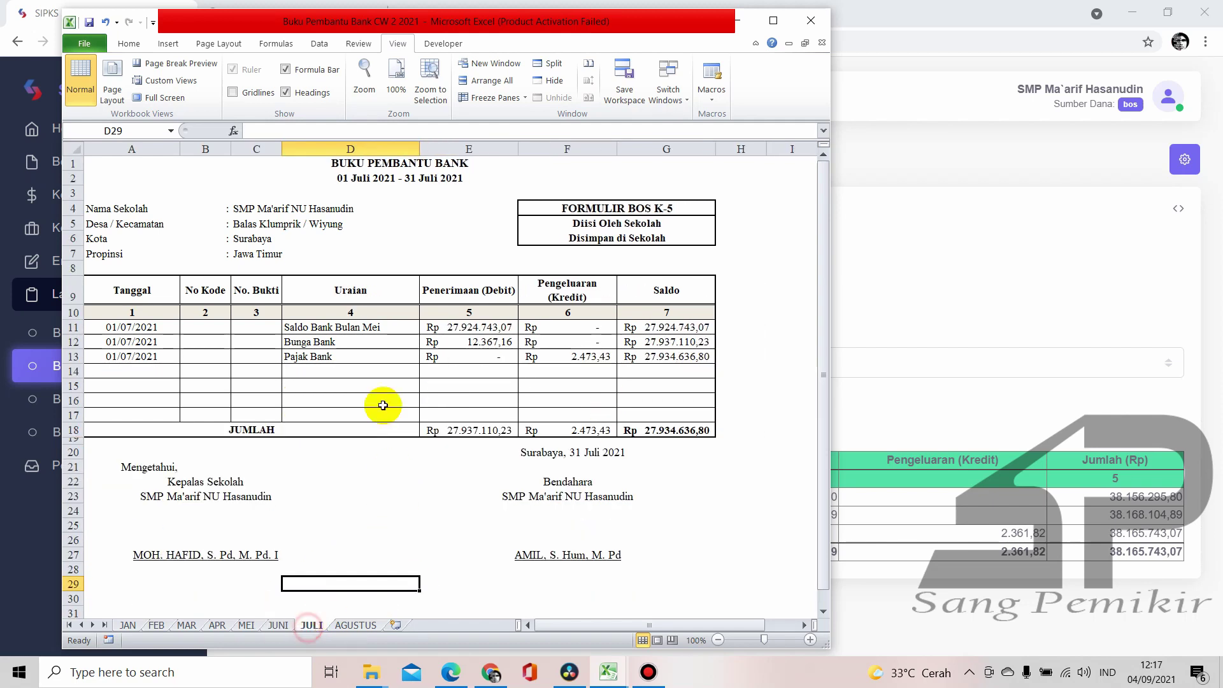
Switch back to SIPKS in Chrome and display the Buku Pembantu Bank report for Juli
{"action": "left_click", "coordinate": [917, 574]}
{"action": "left_click", "coordinate": [741, 355]}
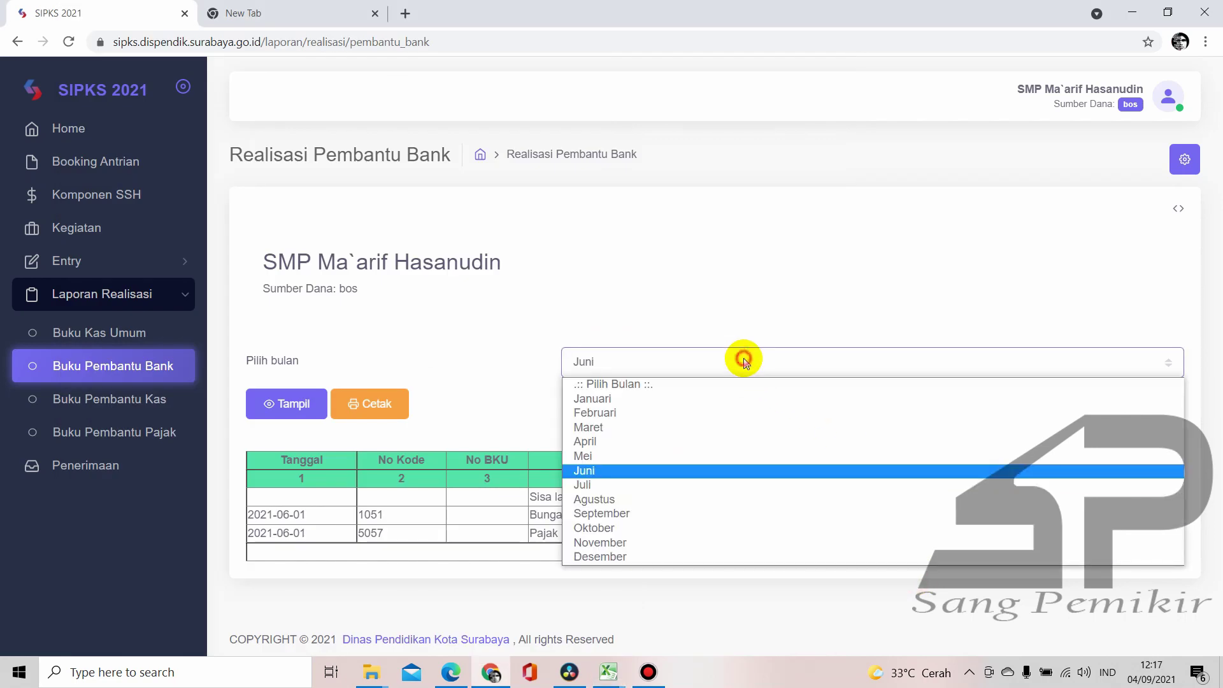
{"action": "left_click", "coordinate": [681, 483]}
{"action": "left_click", "coordinate": [298, 404]}
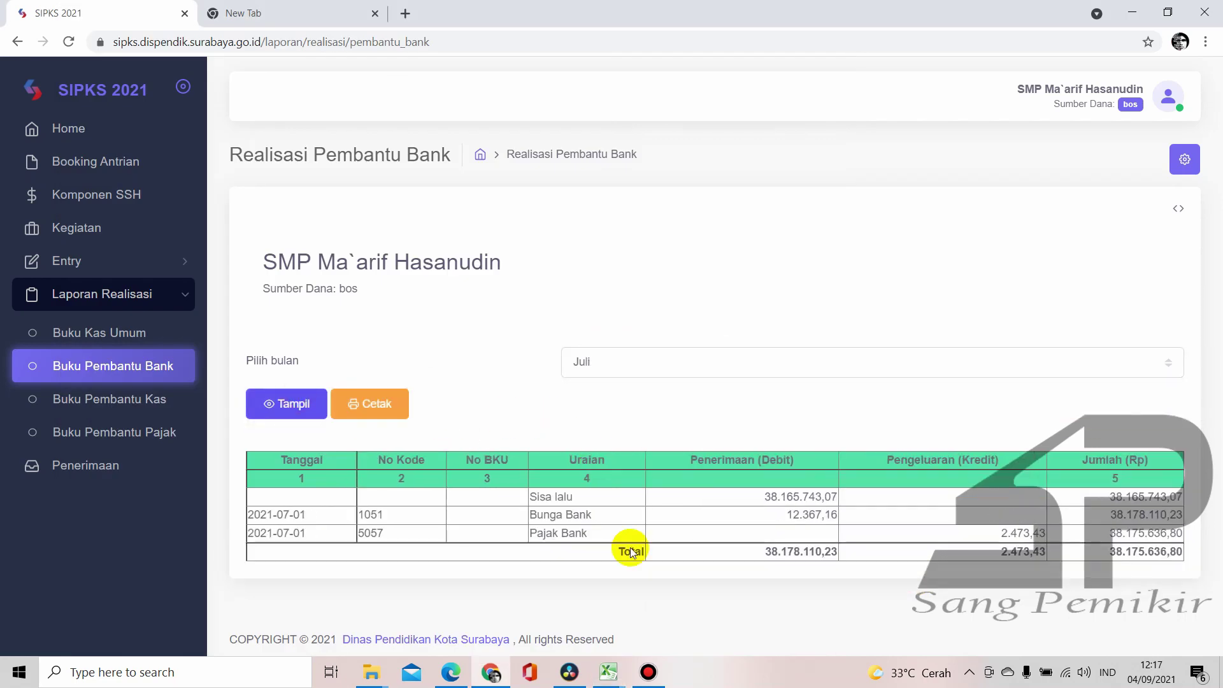
Bring the JULI sheet in Excel over the SIPKS report and compare the opening balance and saldo
{"action": "mouse_move", "coordinate": [623, 671]}
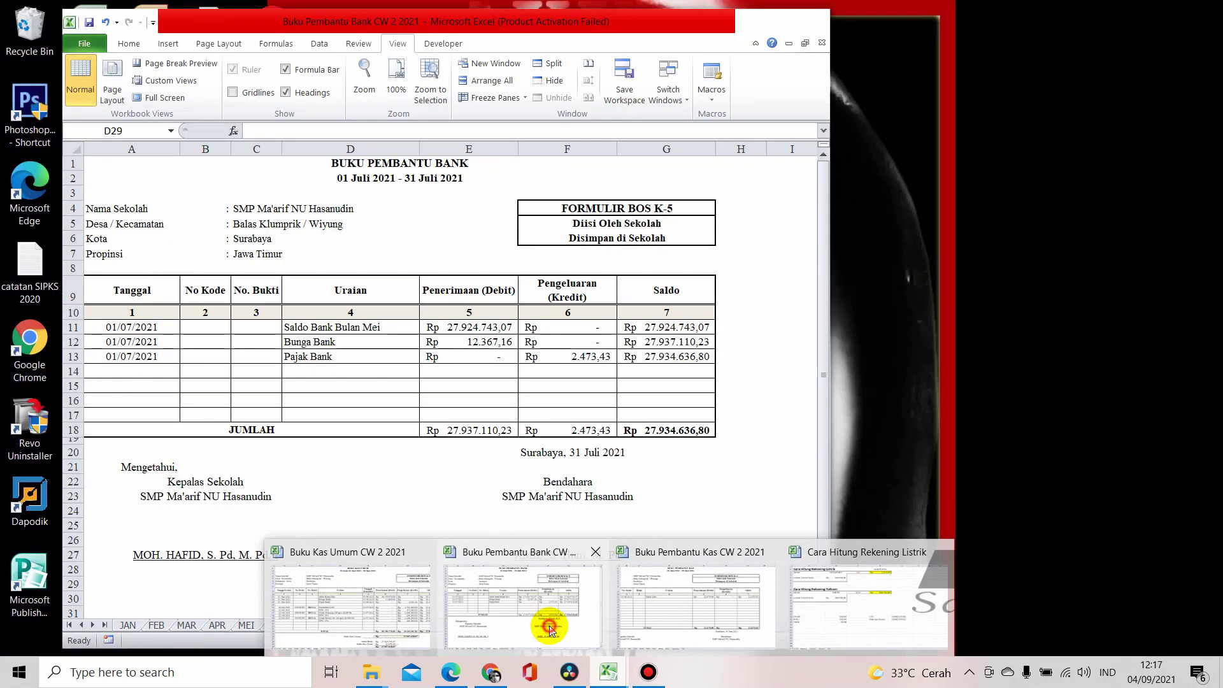
{"action": "left_click", "coordinate": [551, 629]}
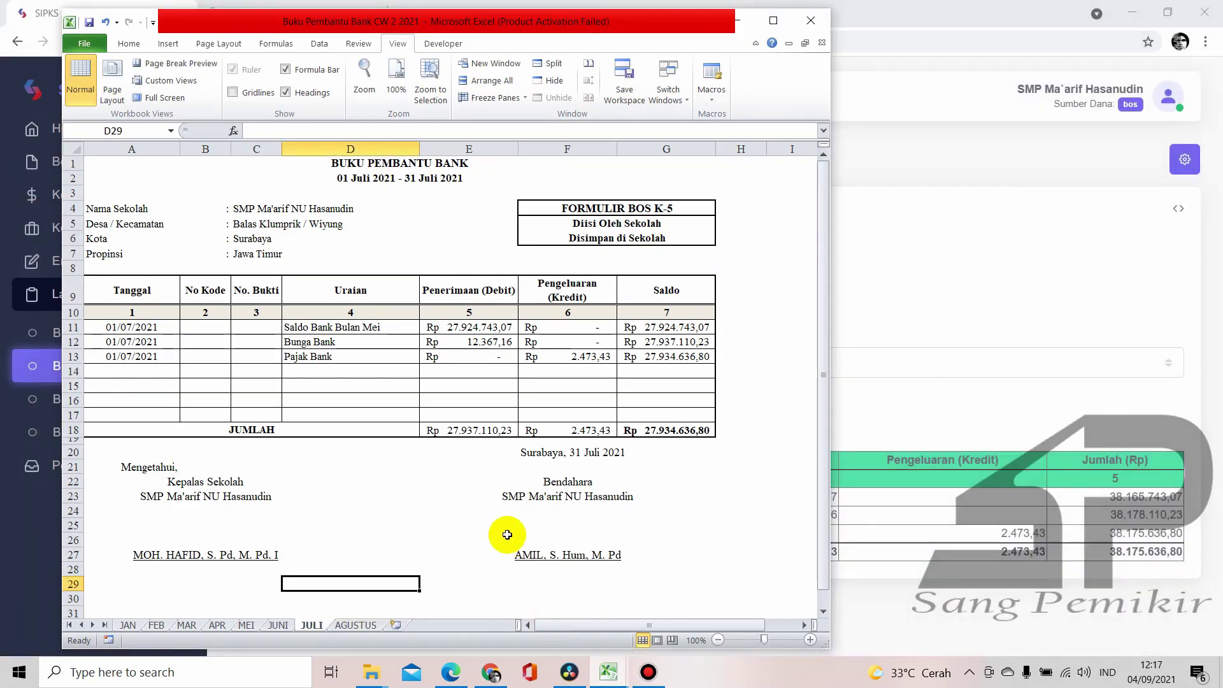
{"action": "left_click_drag", "start_coordinate": [504, 23], "coordinate": [454, 27]}
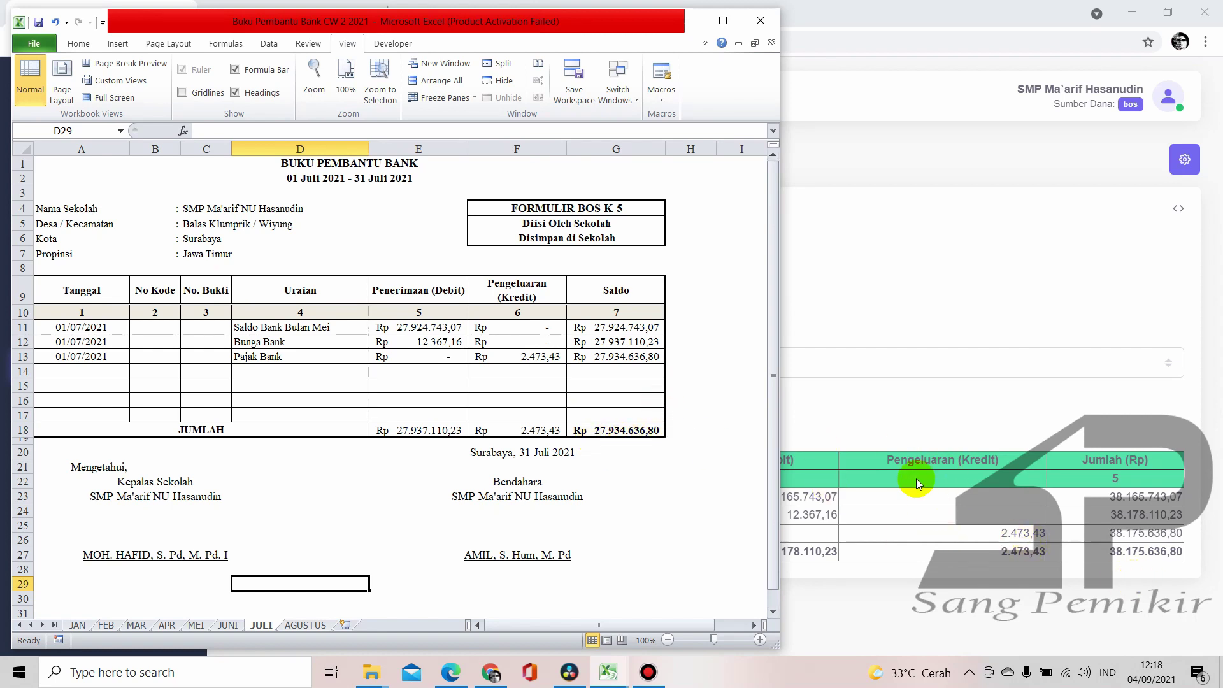
Return to SIPKS in Chrome and display the Buku Pembantu Bank report for Agustus
{"action": "left_click", "coordinate": [887, 396]}
{"action": "left_click", "coordinate": [736, 359]}
{"action": "left_click", "coordinate": [636, 499]}
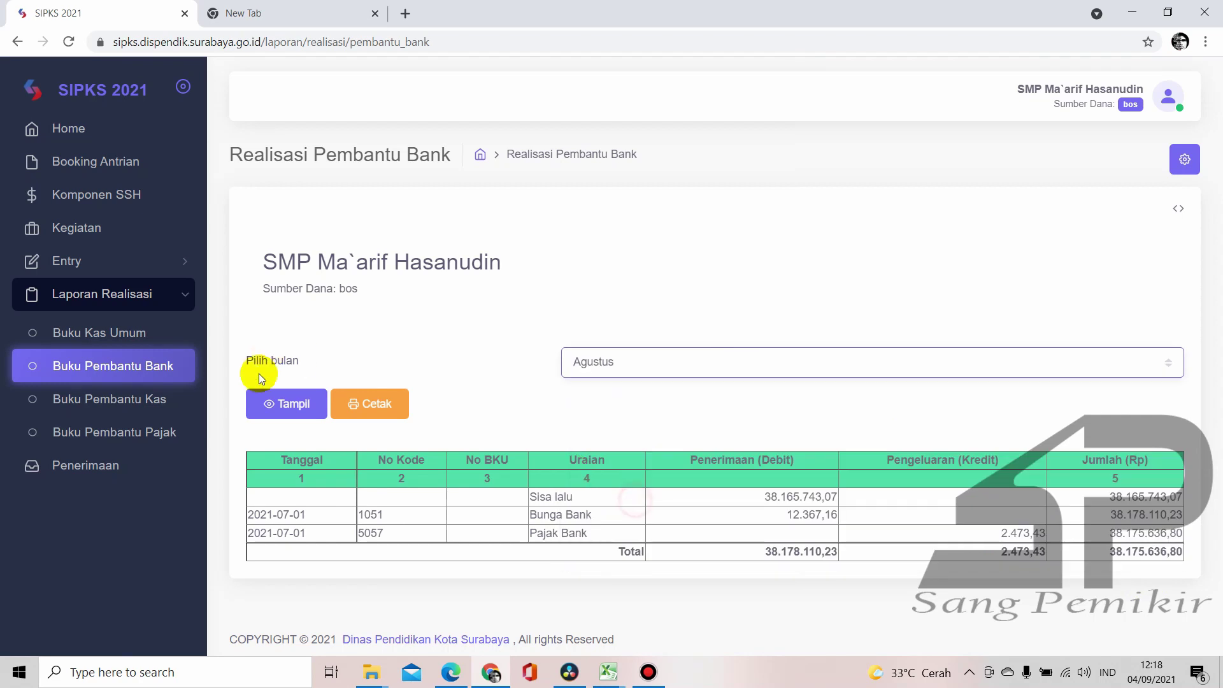
{"action": "left_click", "coordinate": [315, 405]}
Compare the final saldo on the workbook's AGUSTUS sheet in Excel with the Agustus report, and return to SIPKS
{"action": "left_click", "coordinate": [606, 674]}
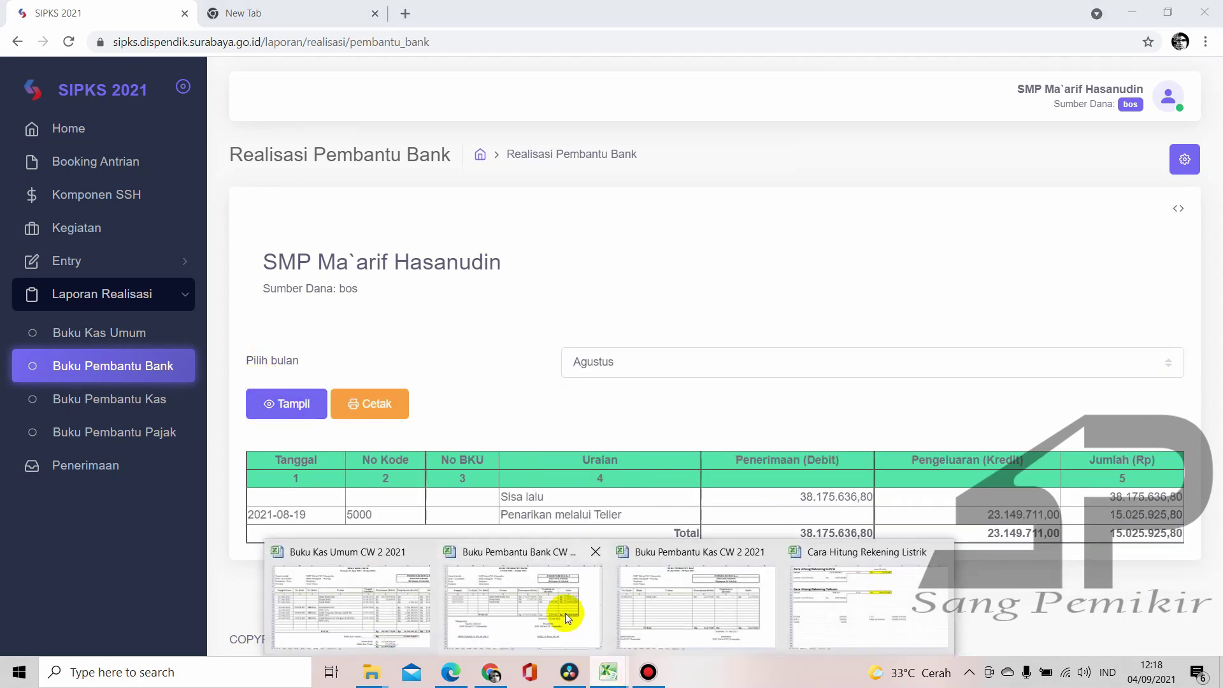
{"action": "left_click", "coordinate": [560, 606]}
{"action": "left_click", "coordinate": [312, 625]}
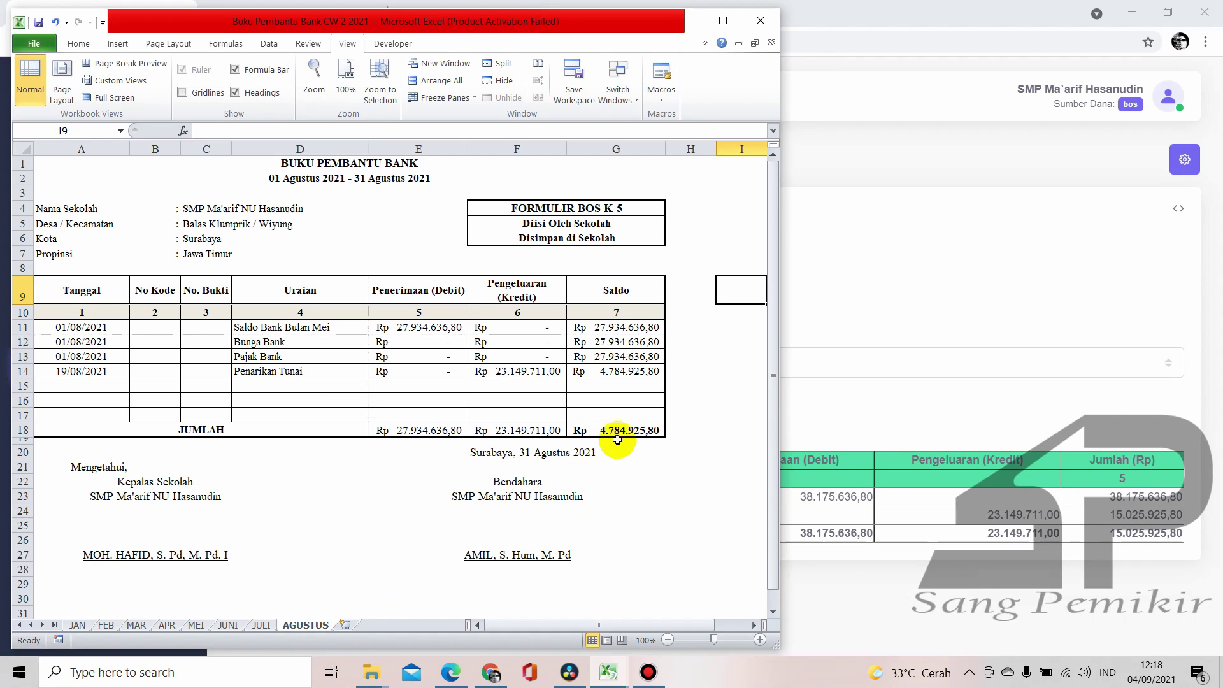
{"action": "left_click", "coordinate": [790, 547]}
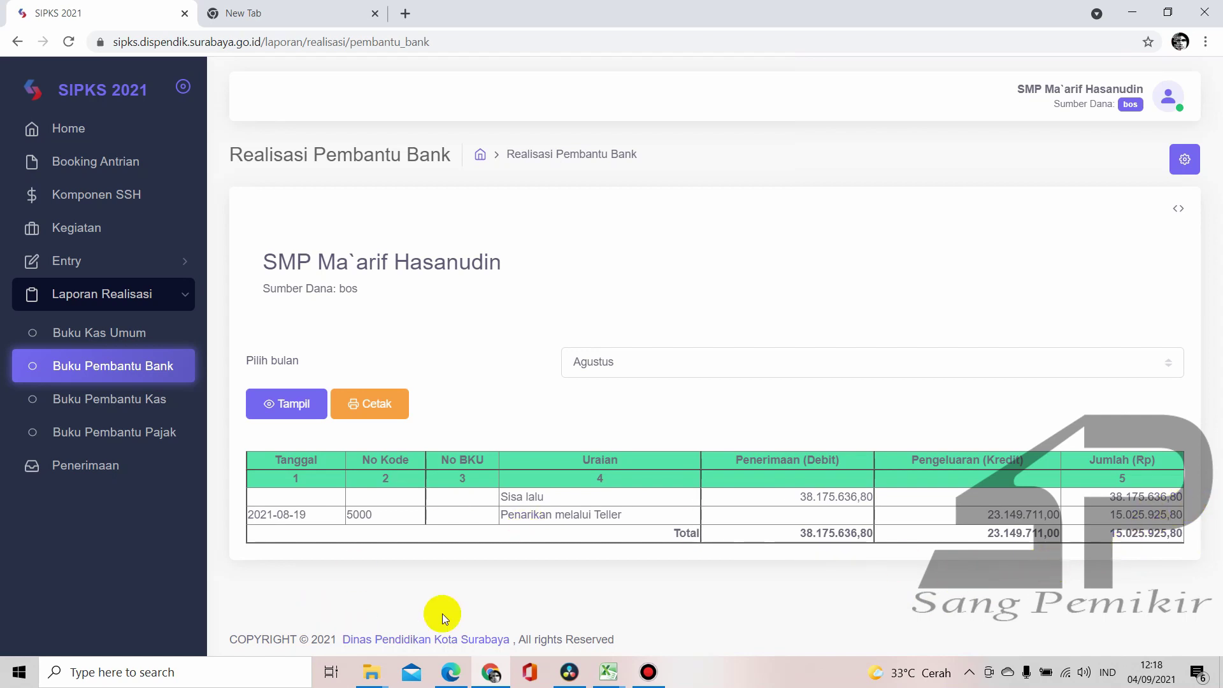
{"action": "mouse_move", "coordinate": [608, 675]}
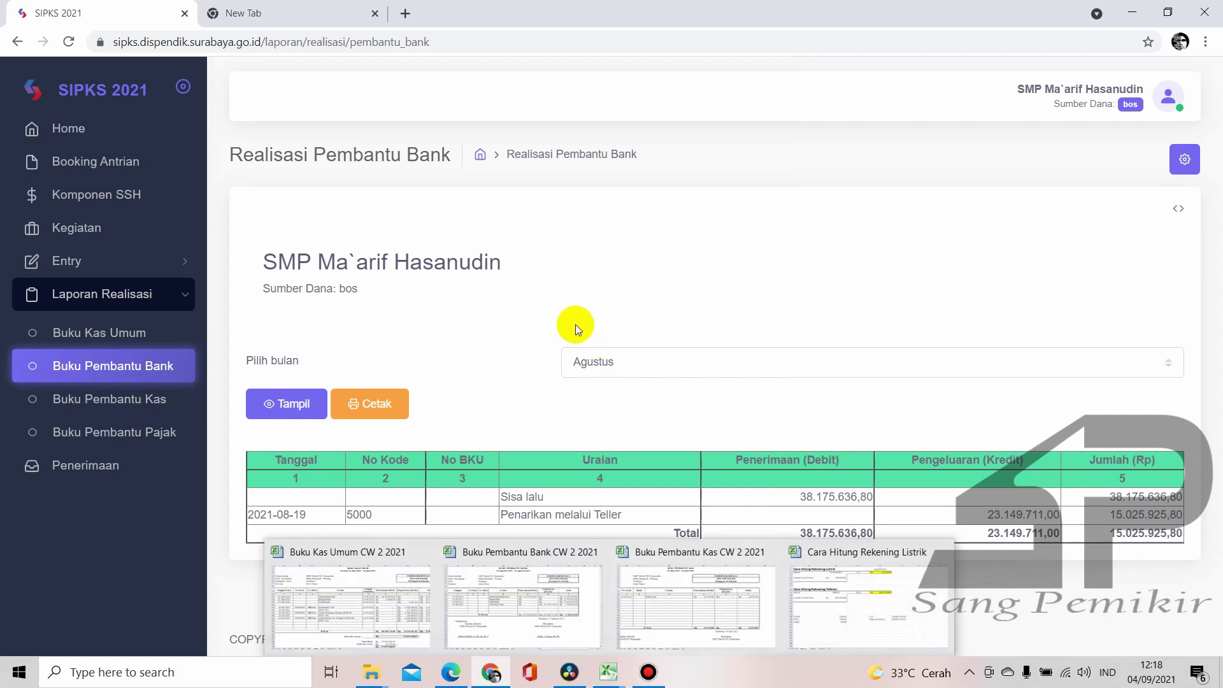
{"action": "left_click", "coordinate": [561, 294]}
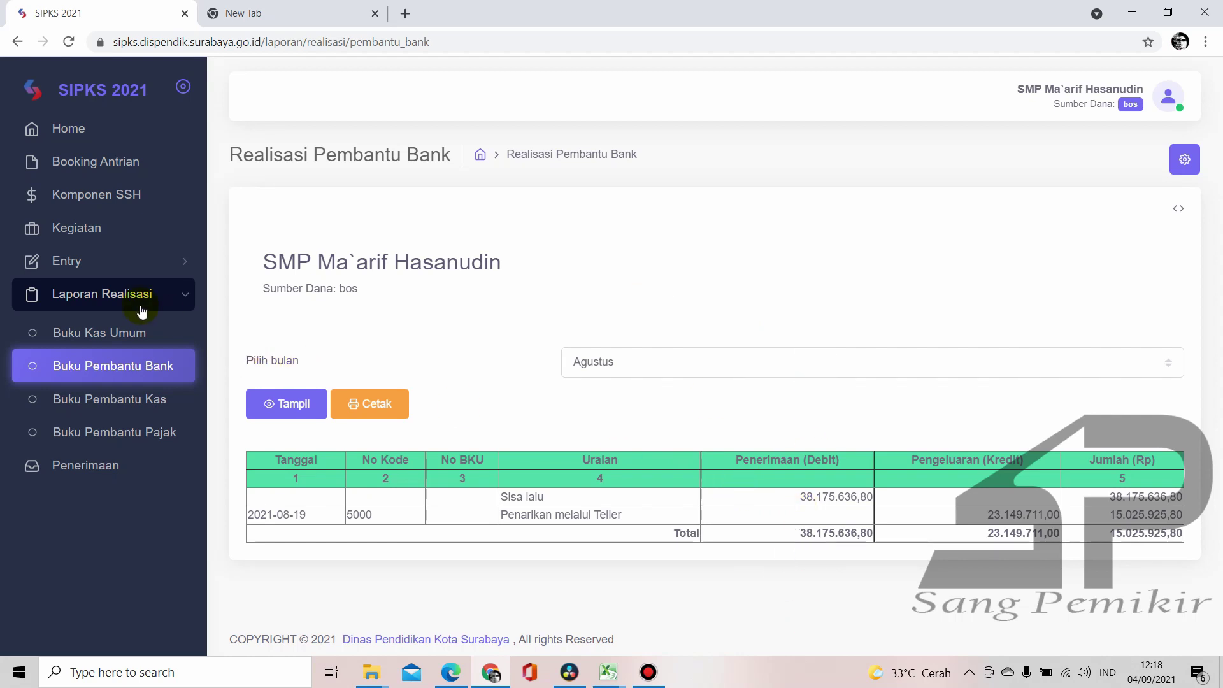
Open the Kegiatan page and examine the list of activities with their codes, budget values and approval status
{"action": "left_click", "coordinate": [90, 235]}
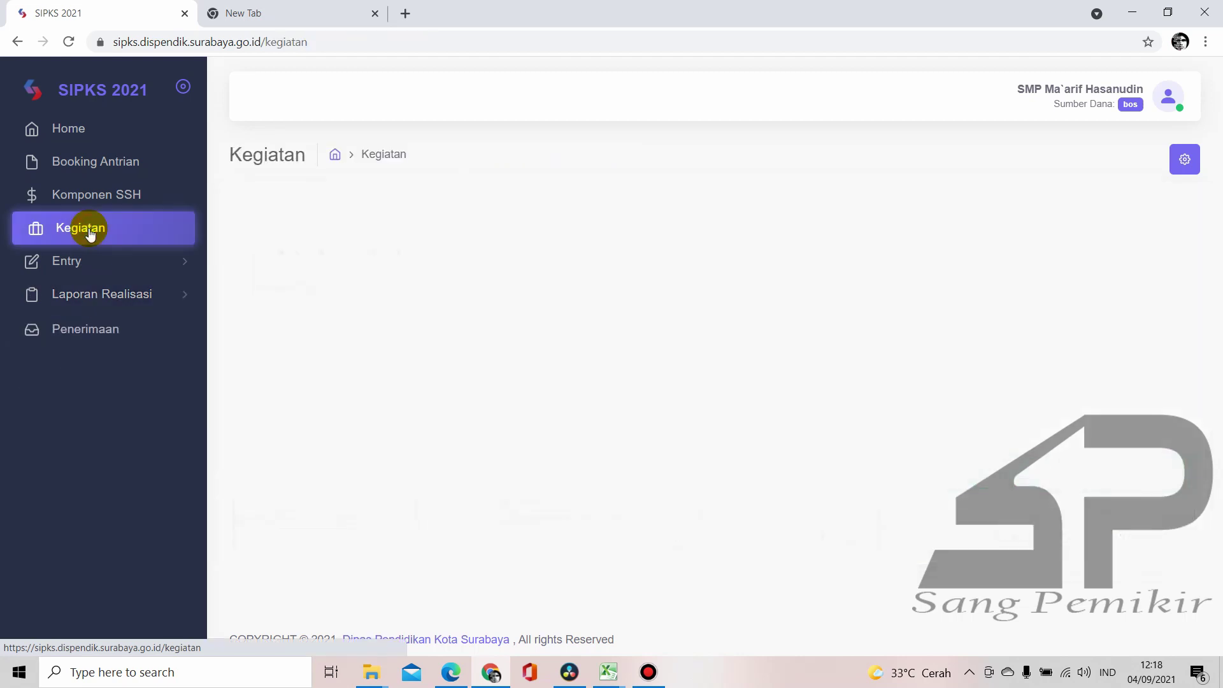
{"action": "scroll", "coordinate": [620, 390], "scroll_direction": "down", "scroll_amount": 6}
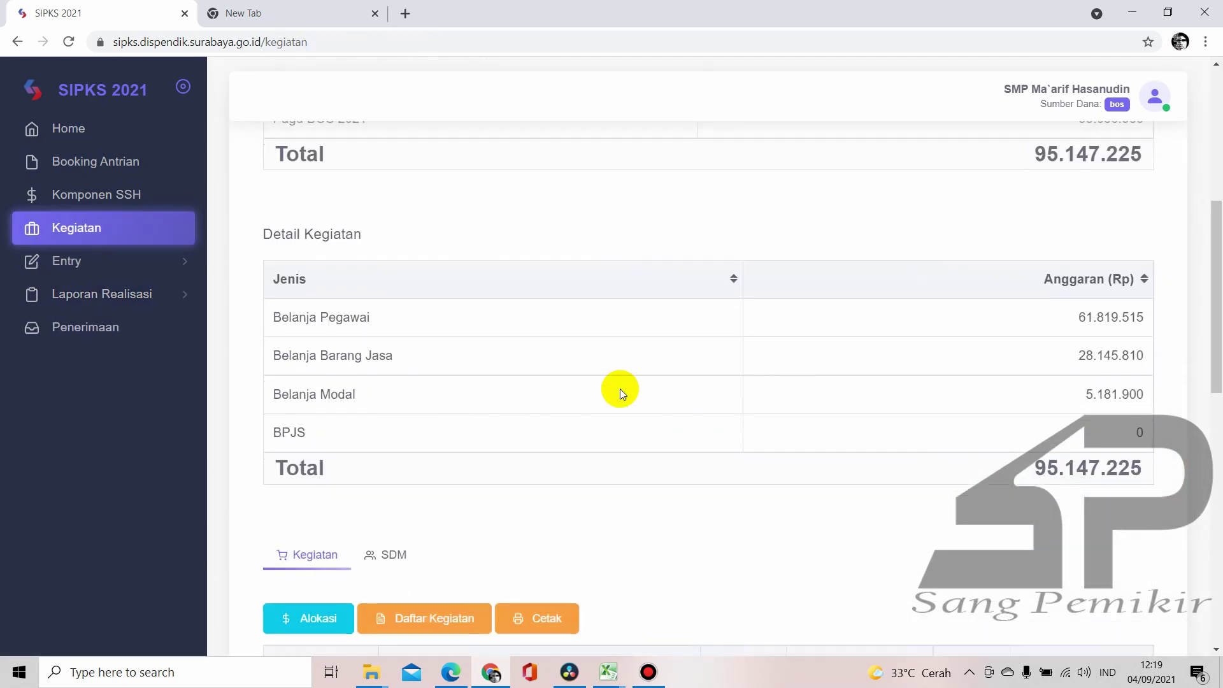
{"action": "scroll", "coordinate": [621, 389], "scroll_direction": "down", "scroll_amount": 4}
{"action": "scroll", "coordinate": [564, 437], "scroll_direction": "down", "scroll_amount": 4}
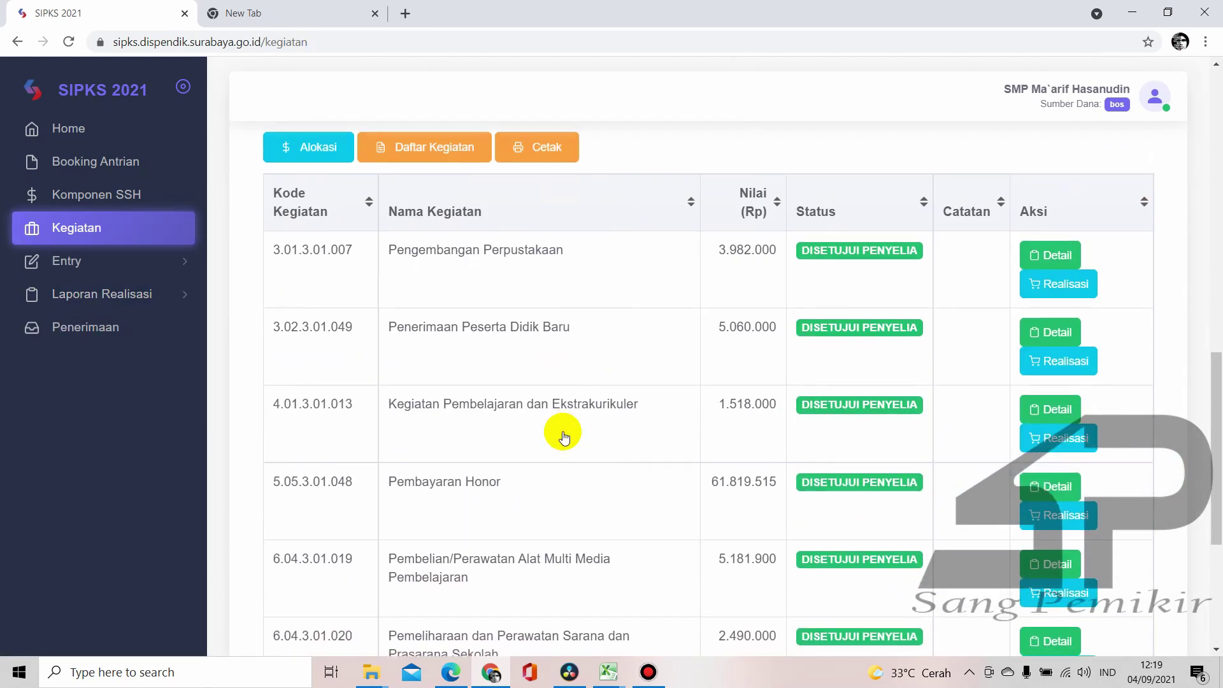
{"action": "scroll", "coordinate": [637, 415], "scroll_direction": "down", "scroll_amount": 2}
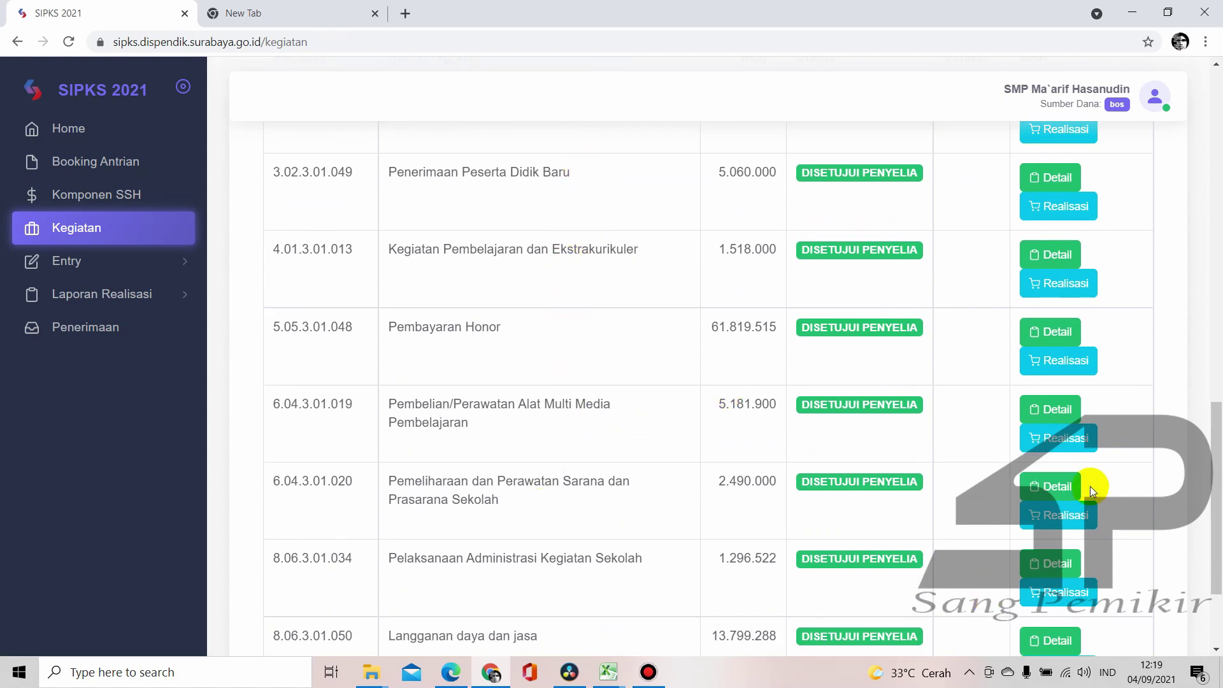
{"action": "scroll", "coordinate": [1051, 341], "scroll_direction": "up", "scroll_amount": 2}
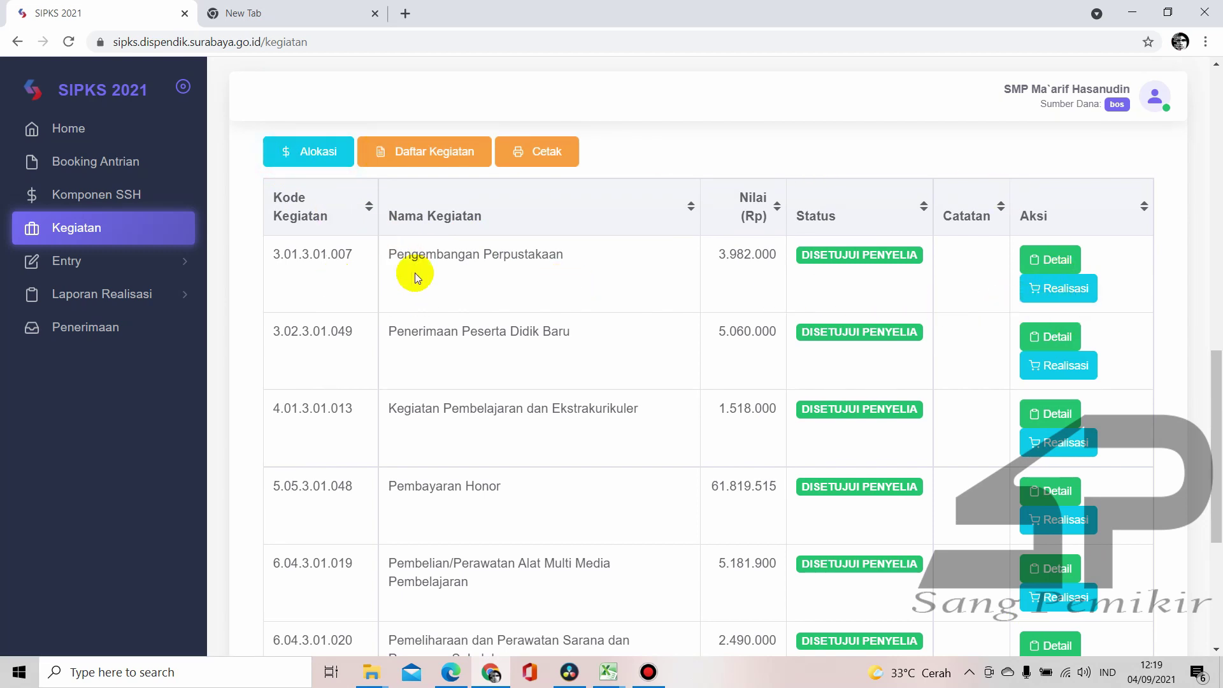
{"action": "scroll", "coordinate": [572, 415], "scroll_direction": "up", "scroll_amount": 1}
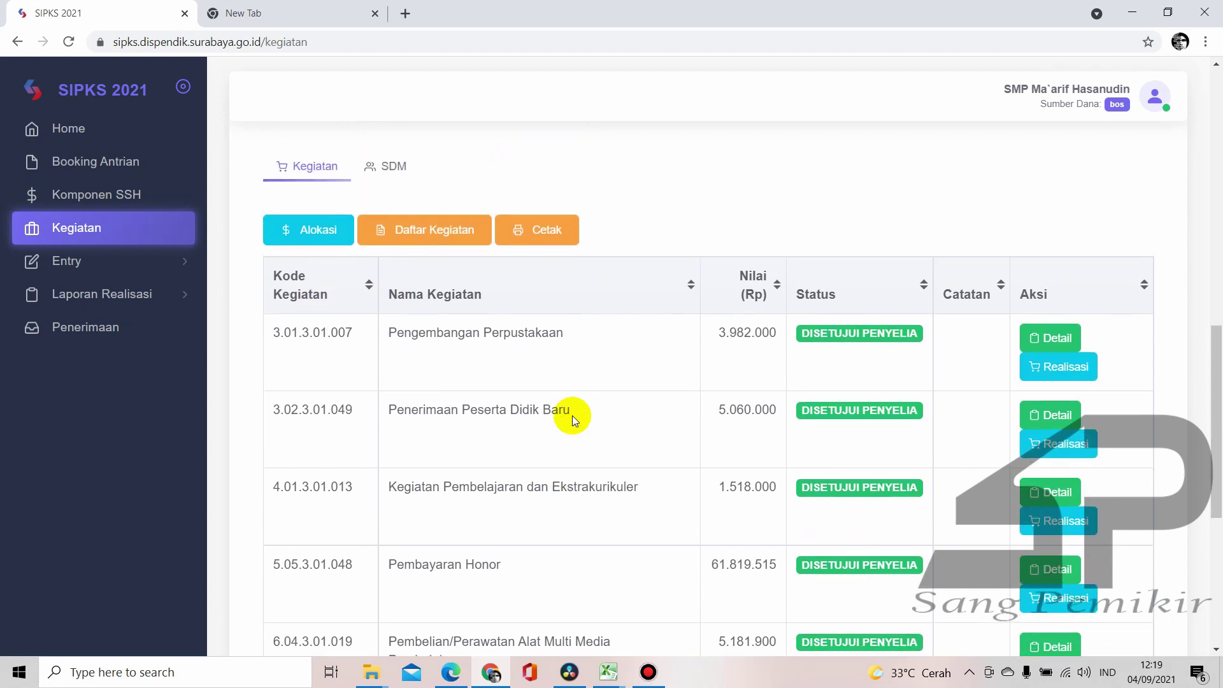
{"action": "scroll", "coordinate": [572, 416], "scroll_direction": "down", "scroll_amount": 1}
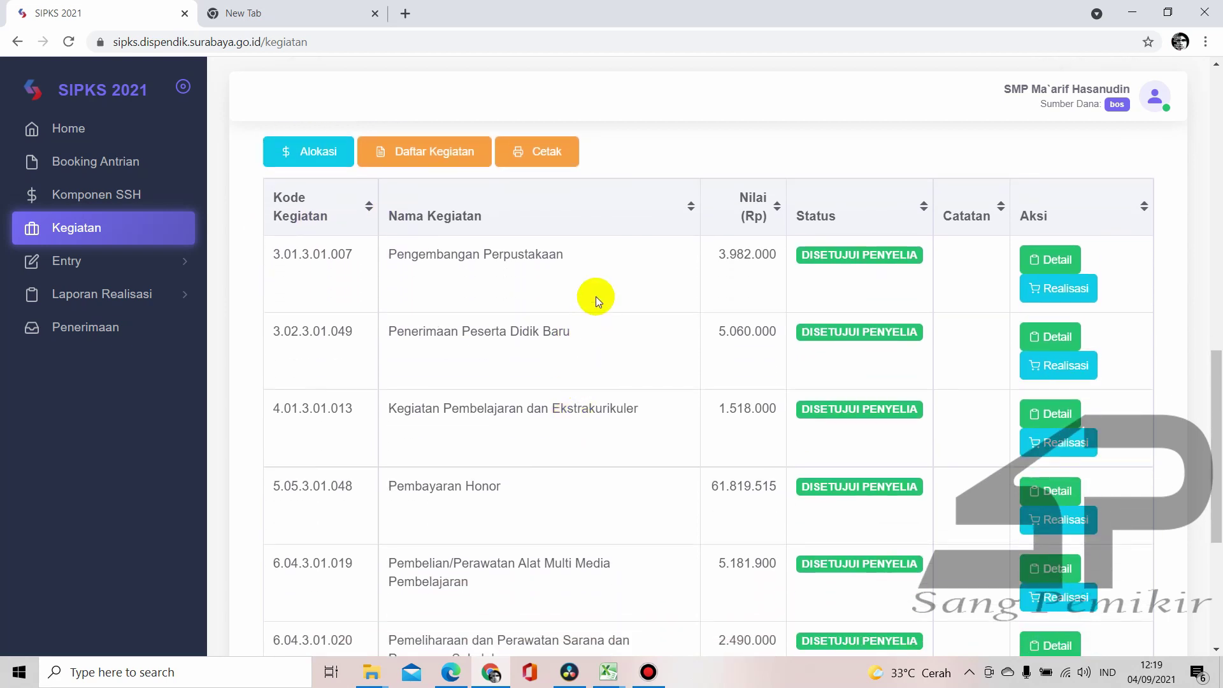
{"action": "scroll", "coordinate": [1097, 307], "scroll_direction": "down", "scroll_amount": 3}
{"action": "scroll", "coordinate": [384, 376], "scroll_direction": "up", "scroll_amount": 2}
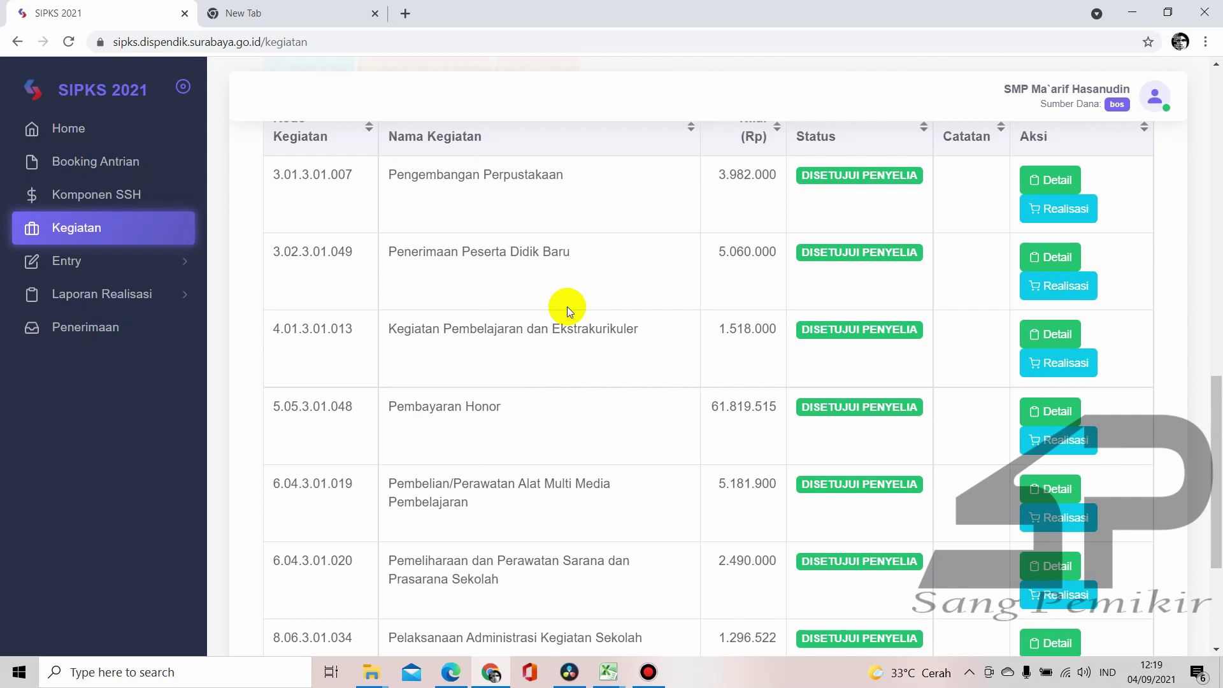
{"action": "scroll", "coordinate": [567, 308], "scroll_direction": "up", "scroll_amount": 3}
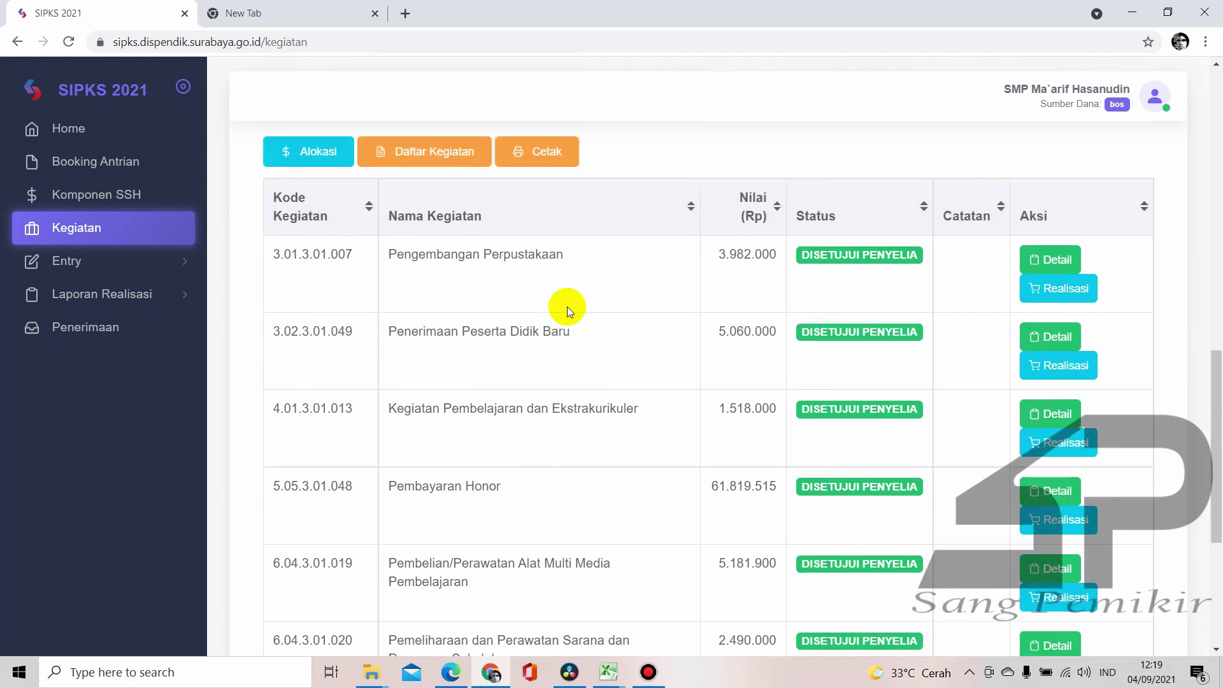
{"action": "scroll", "coordinate": [531, 316], "scroll_direction": "down", "scroll_amount": 3}
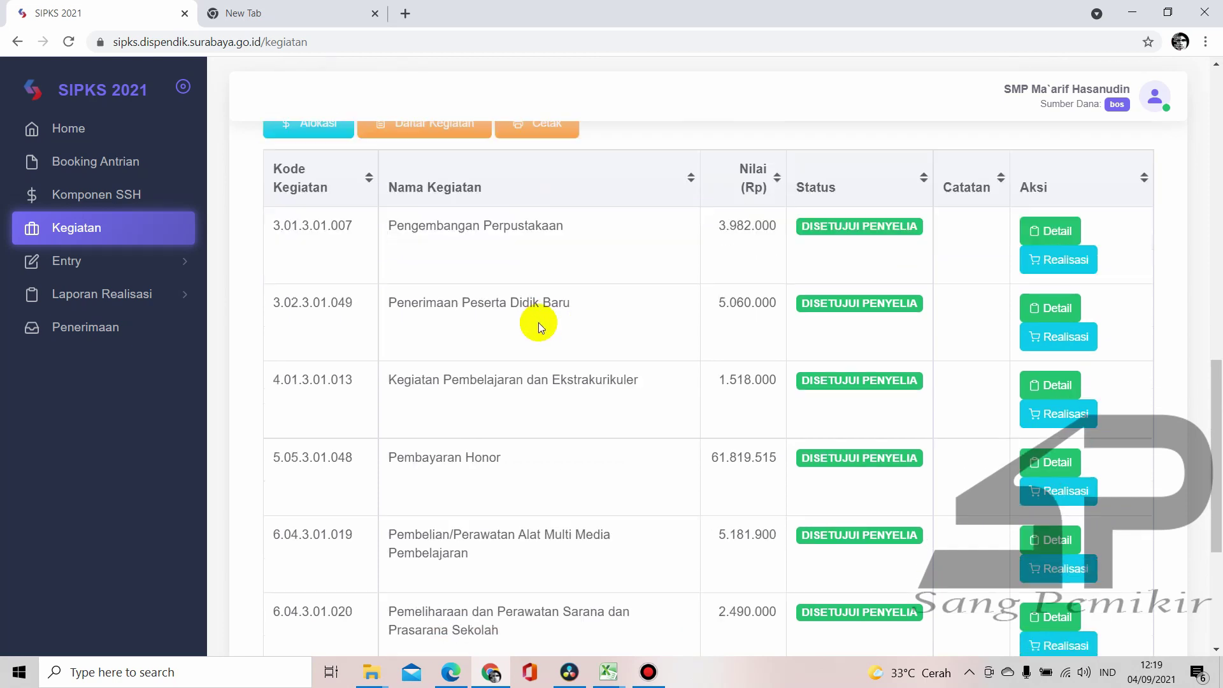
Switch to the Buku Kas Umum CW 2 2021 workbook in Excel and check the May sheet's newspaper and electricity payments and balances
{"action": "mouse_move", "coordinate": [615, 675]}
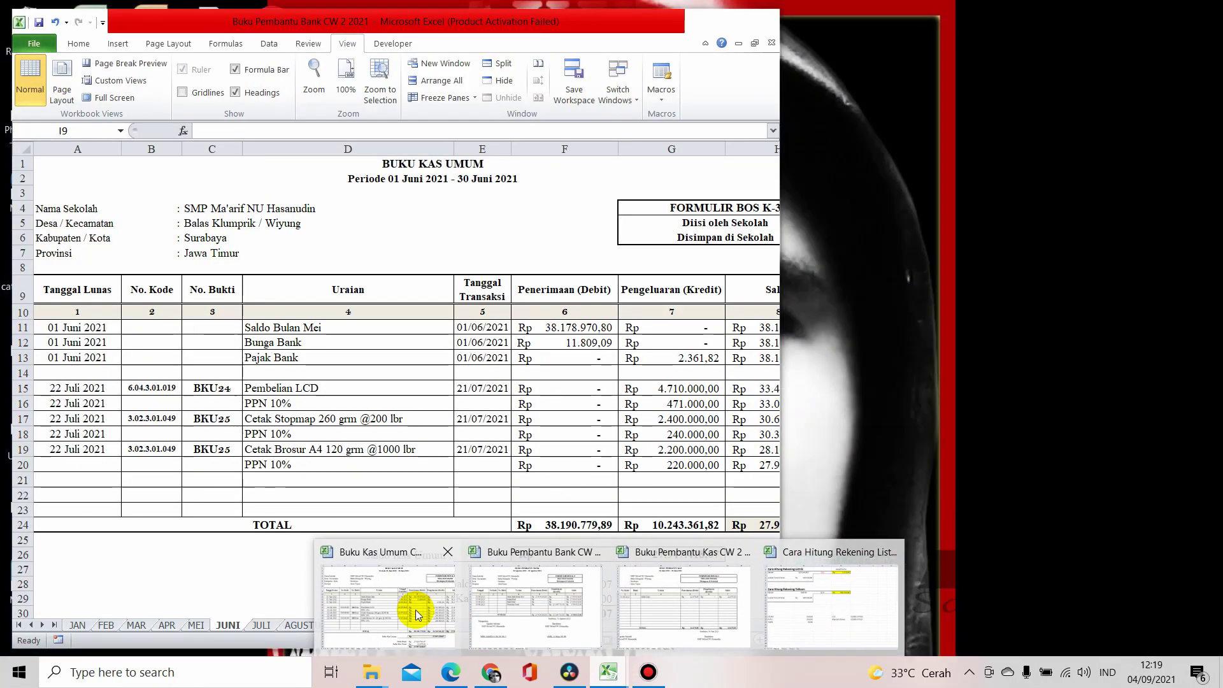
{"action": "left_click", "coordinate": [416, 610]}
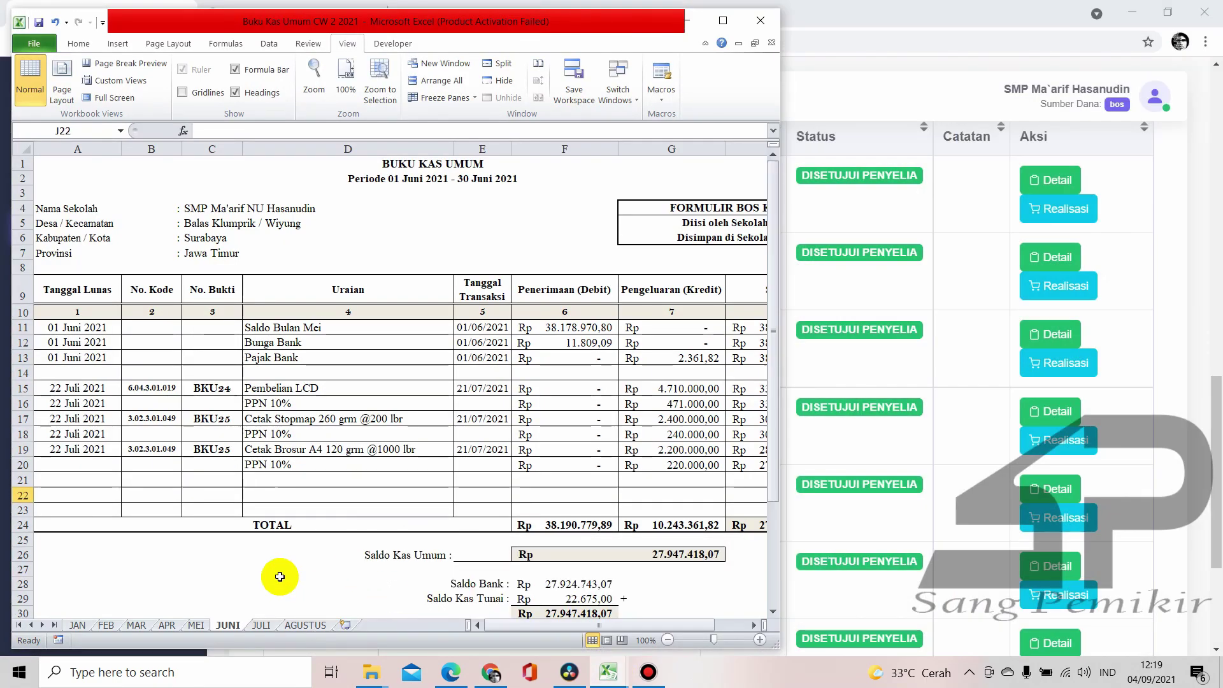
{"action": "left_click", "coordinate": [196, 625]}
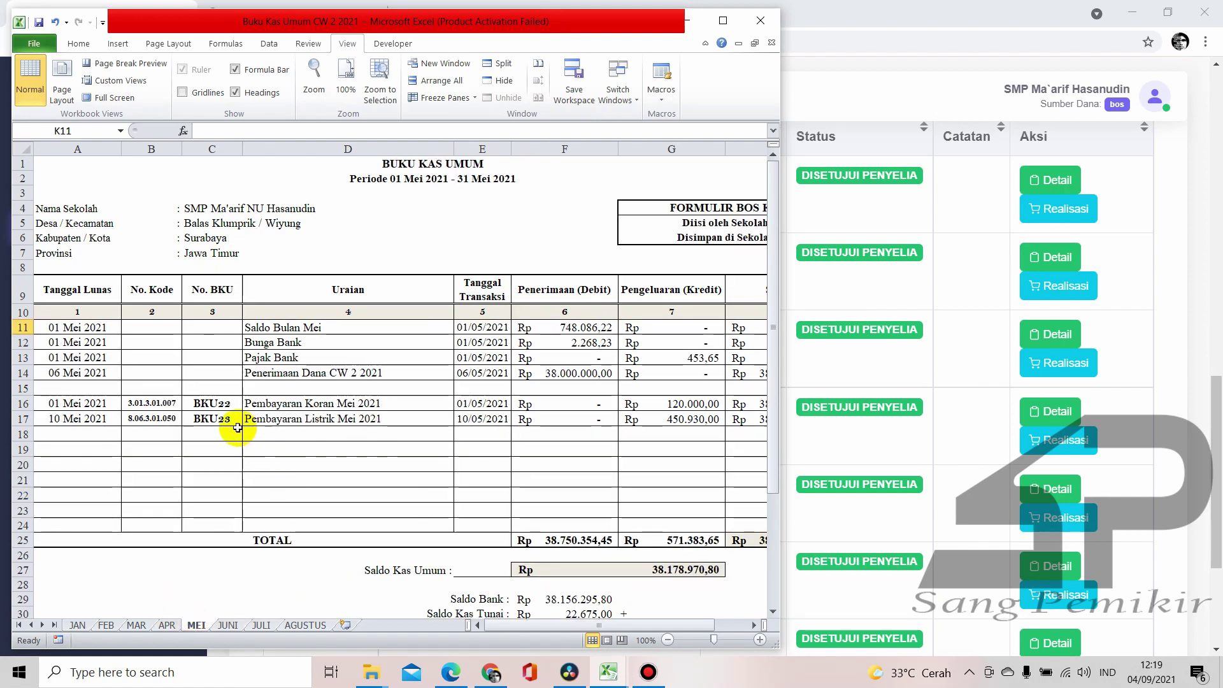
{"action": "left_click", "coordinate": [320, 405]}
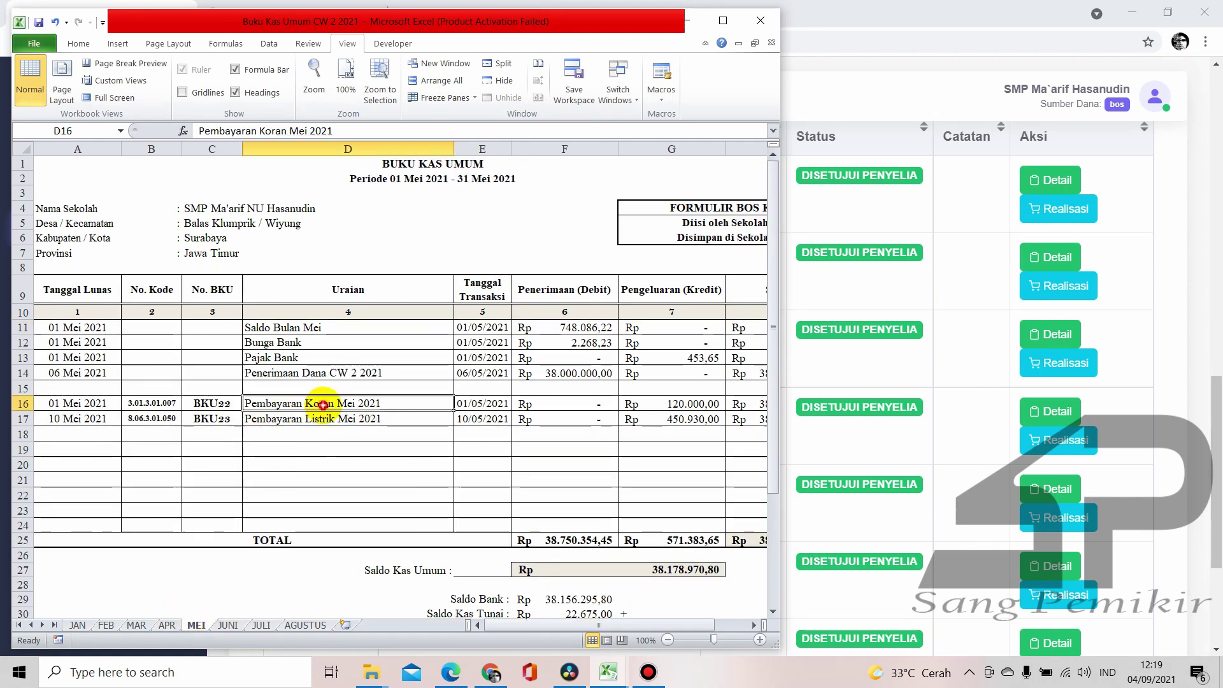
{"action": "left_click", "coordinate": [326, 421]}
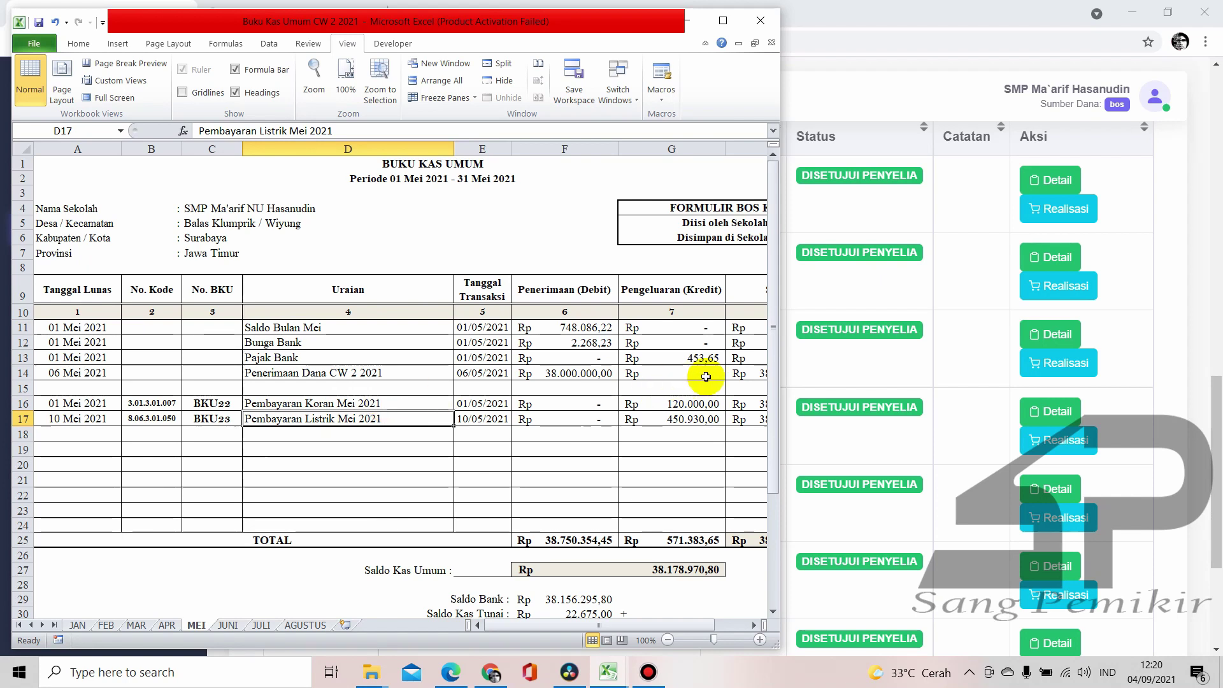
{"action": "left_click_drag", "start_coordinate": [559, 628], "coordinate": [655, 626]}
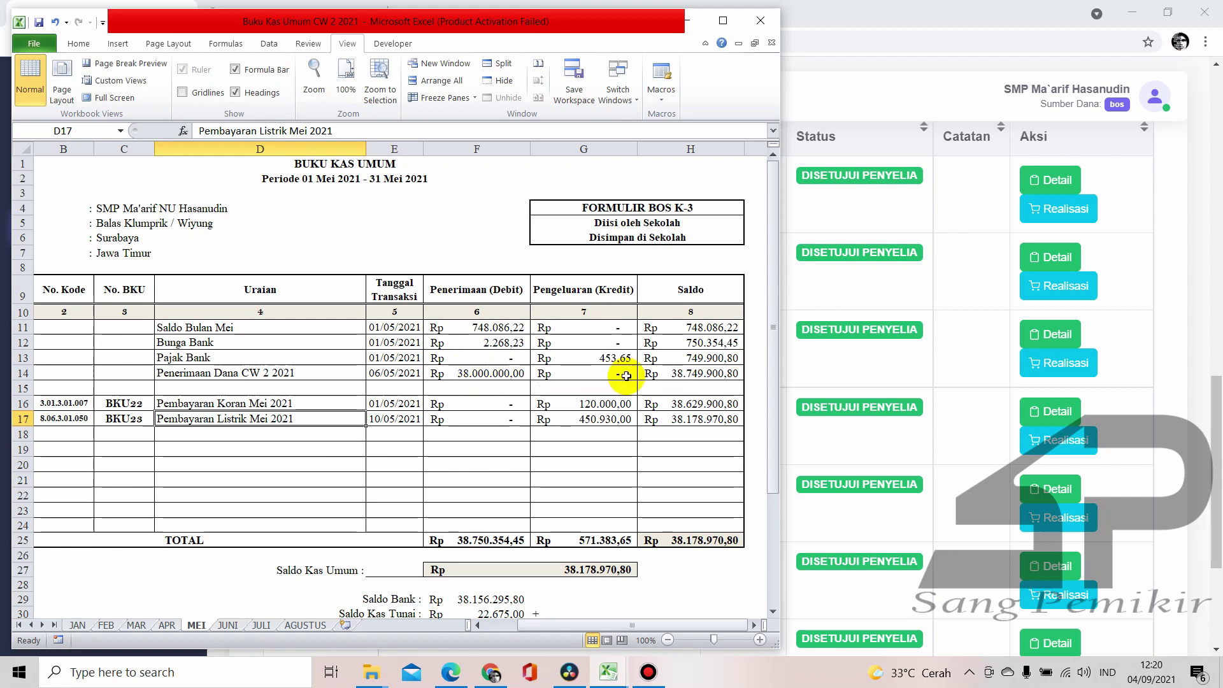
{"action": "left_click", "coordinate": [694, 360]}
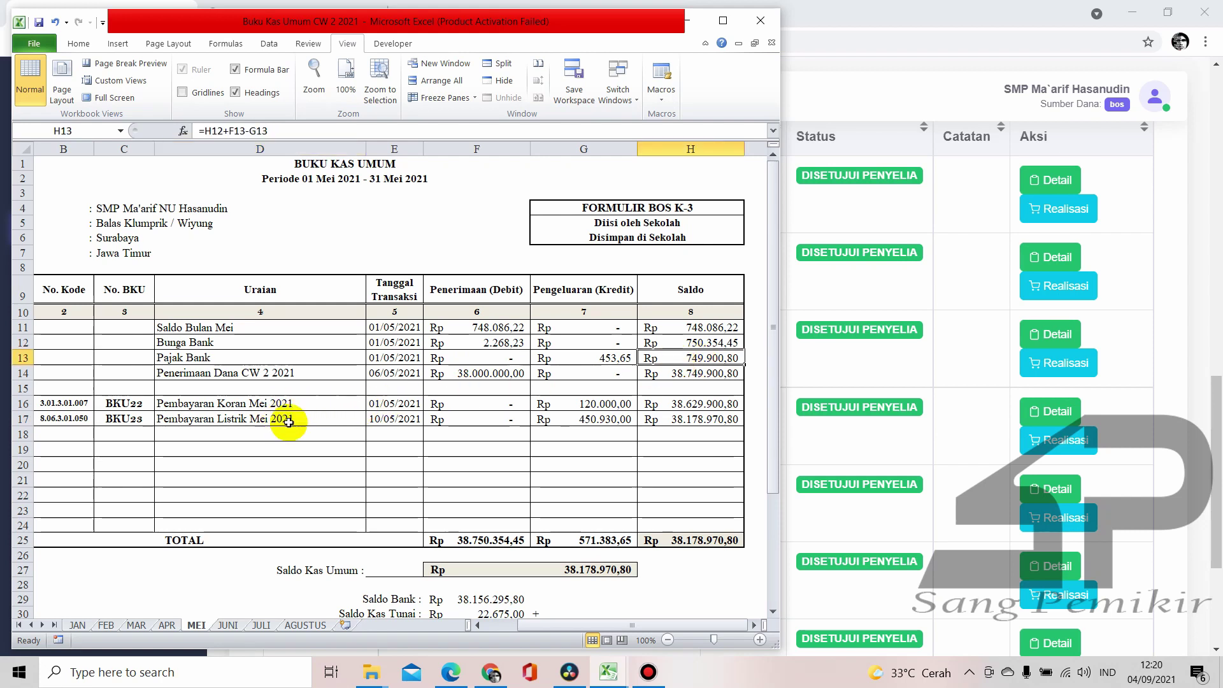
{"action": "left_click", "coordinate": [689, 20]}
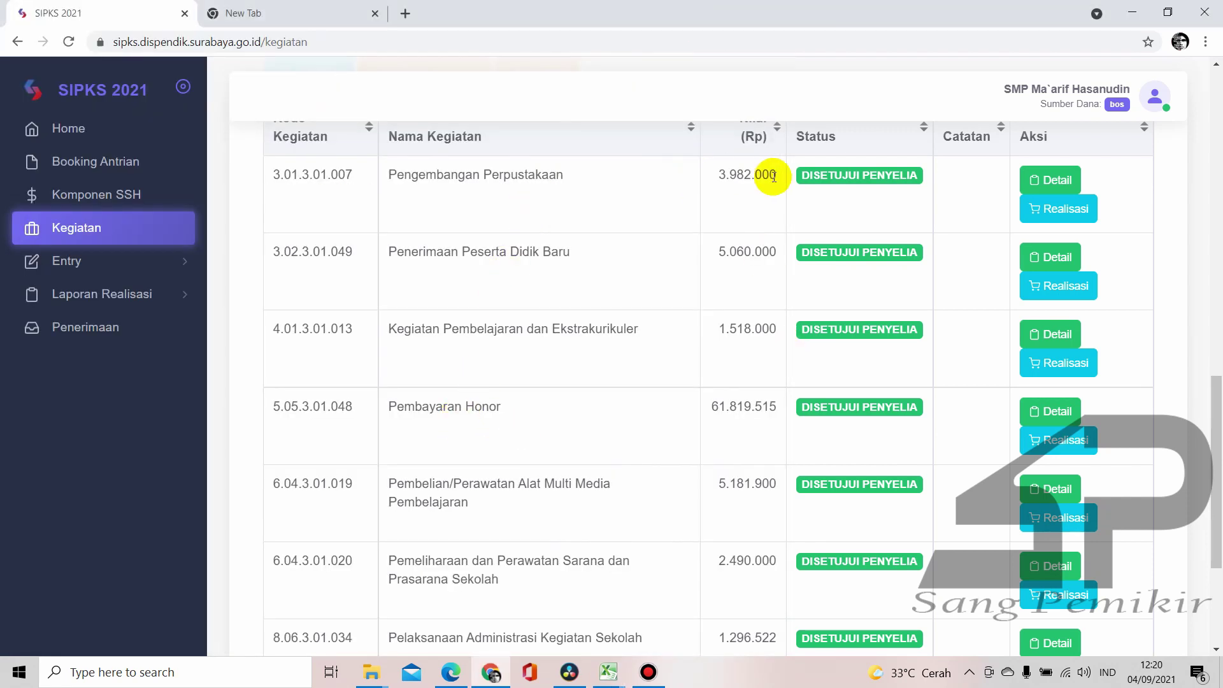
Start a realization for the Pengembangan Perpustakaan activity, selecting the Koran (Jawa Pos) component and continuing to its details
{"action": "left_click", "coordinate": [1050, 201]}
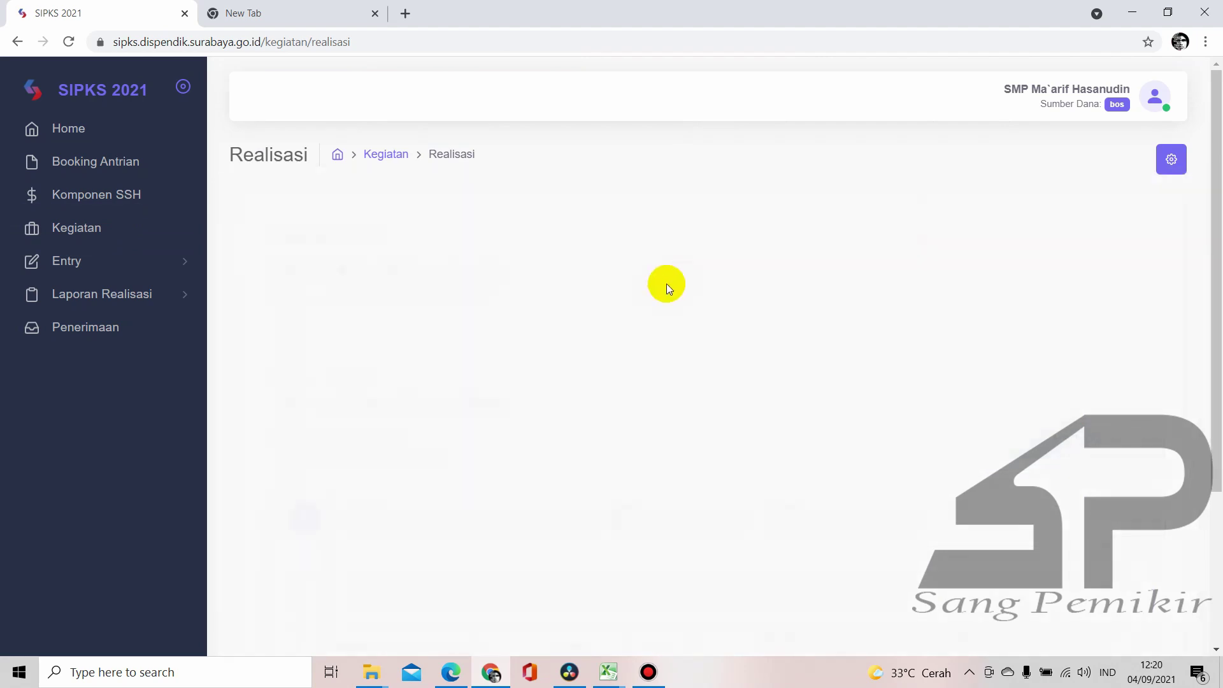
{"action": "scroll", "coordinate": [650, 308], "scroll_direction": "down", "scroll_amount": 6}
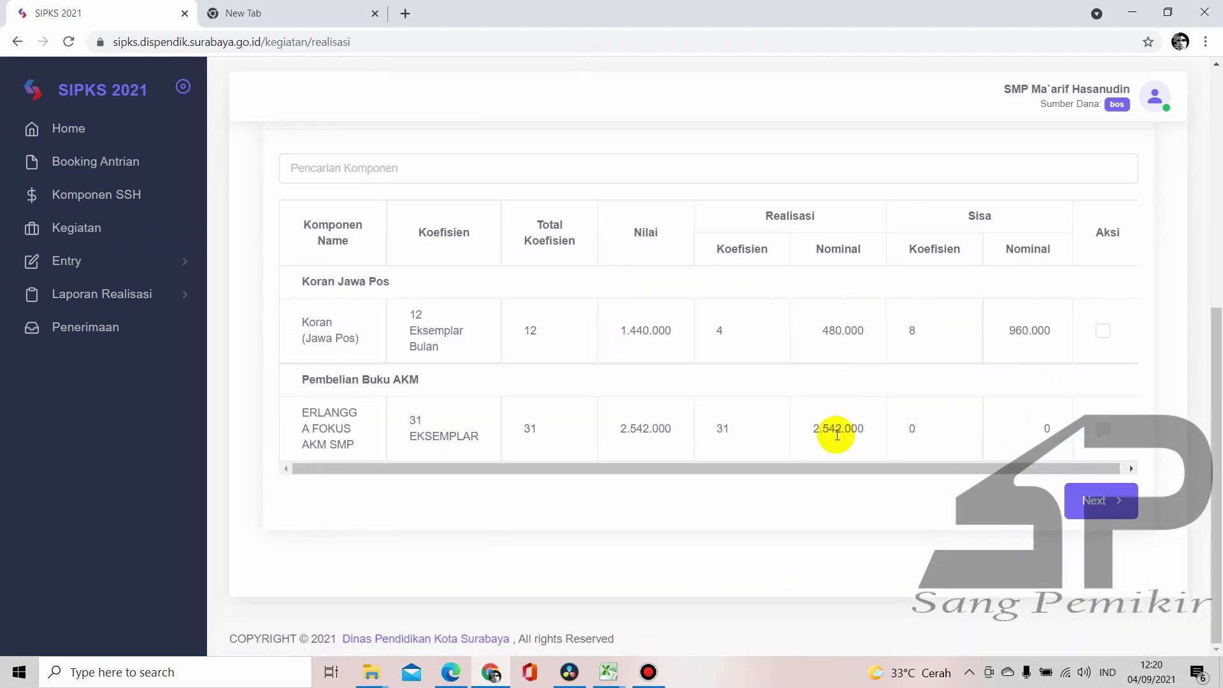
{"action": "left_click_drag", "start_coordinate": [847, 465], "coordinate": [915, 464]}
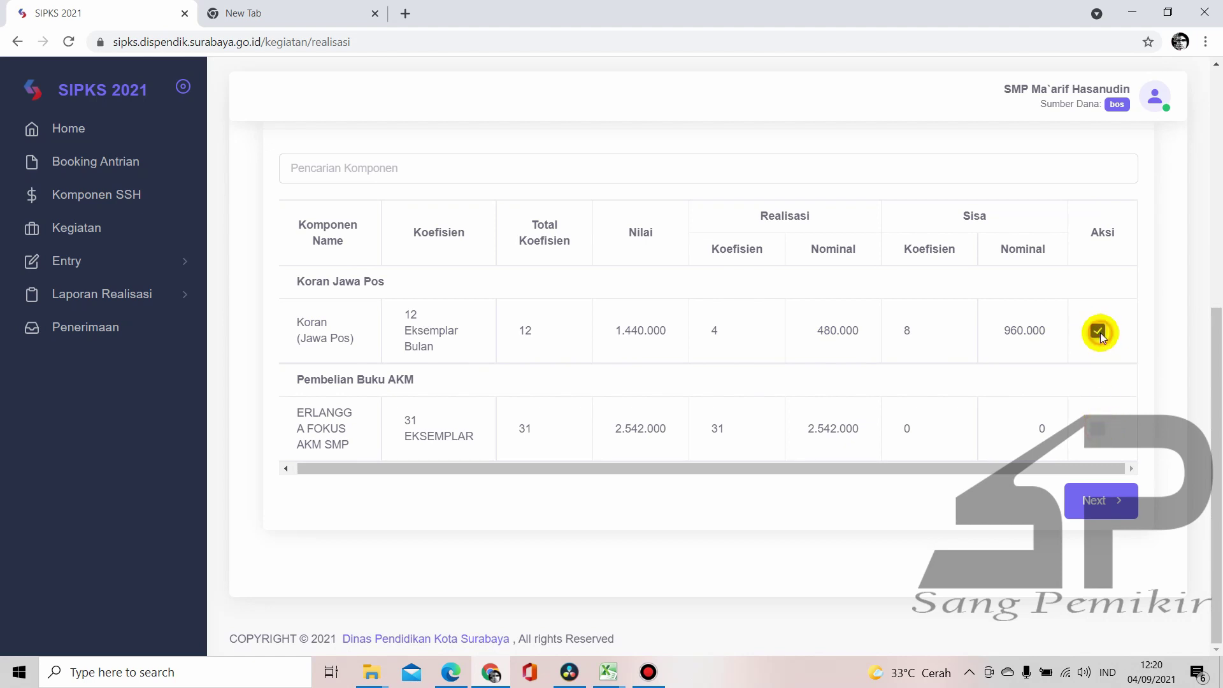
{"action": "triple_click", "coordinate": [1102, 432]}
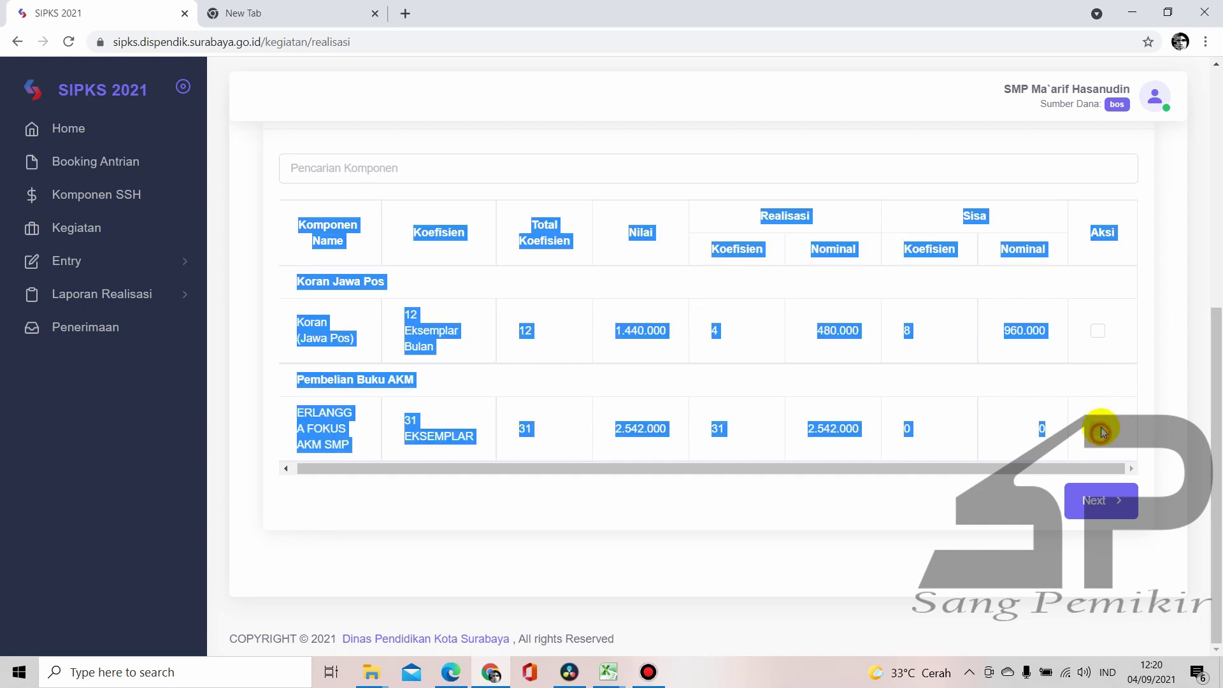
{"action": "left_click", "coordinate": [1105, 432]}
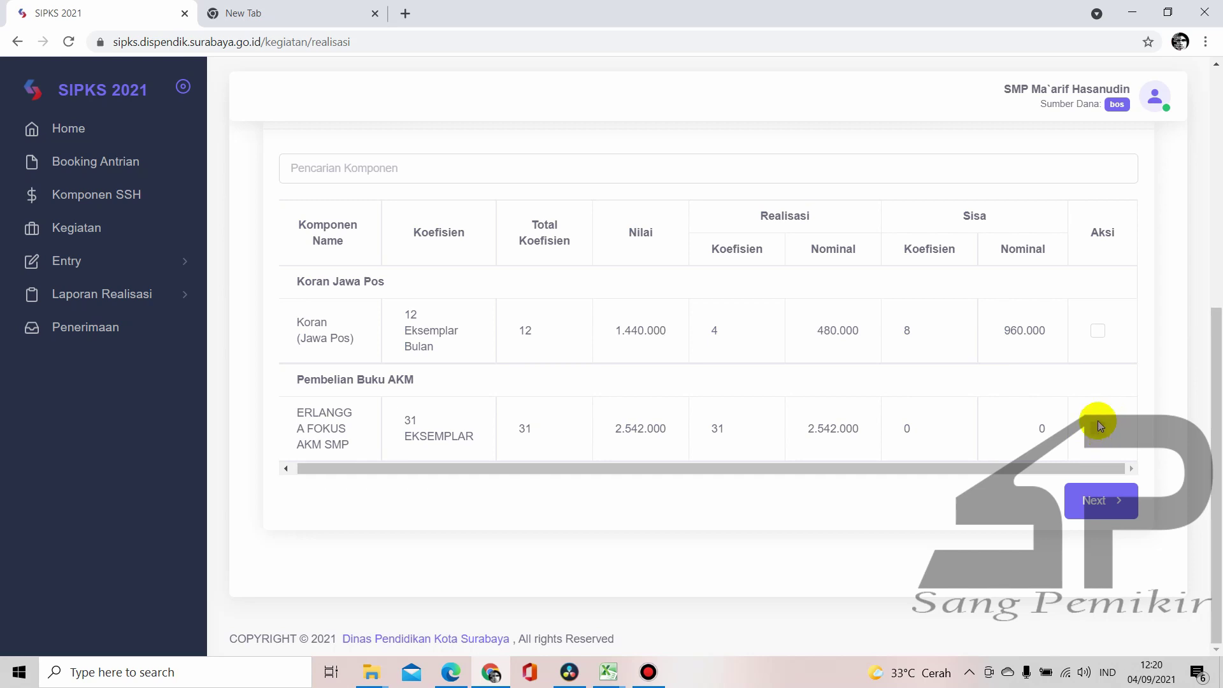
{"action": "left_click_drag", "start_coordinate": [288, 428], "coordinate": [402, 444]}
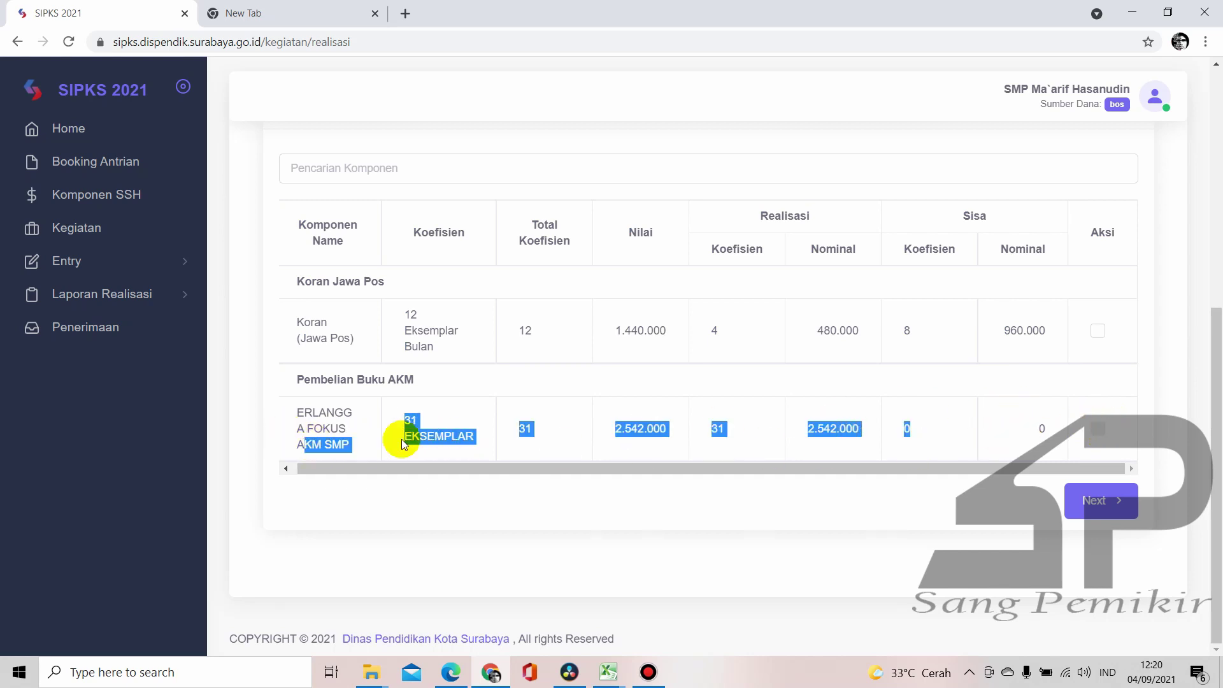
{"action": "left_click", "coordinate": [1083, 426]}
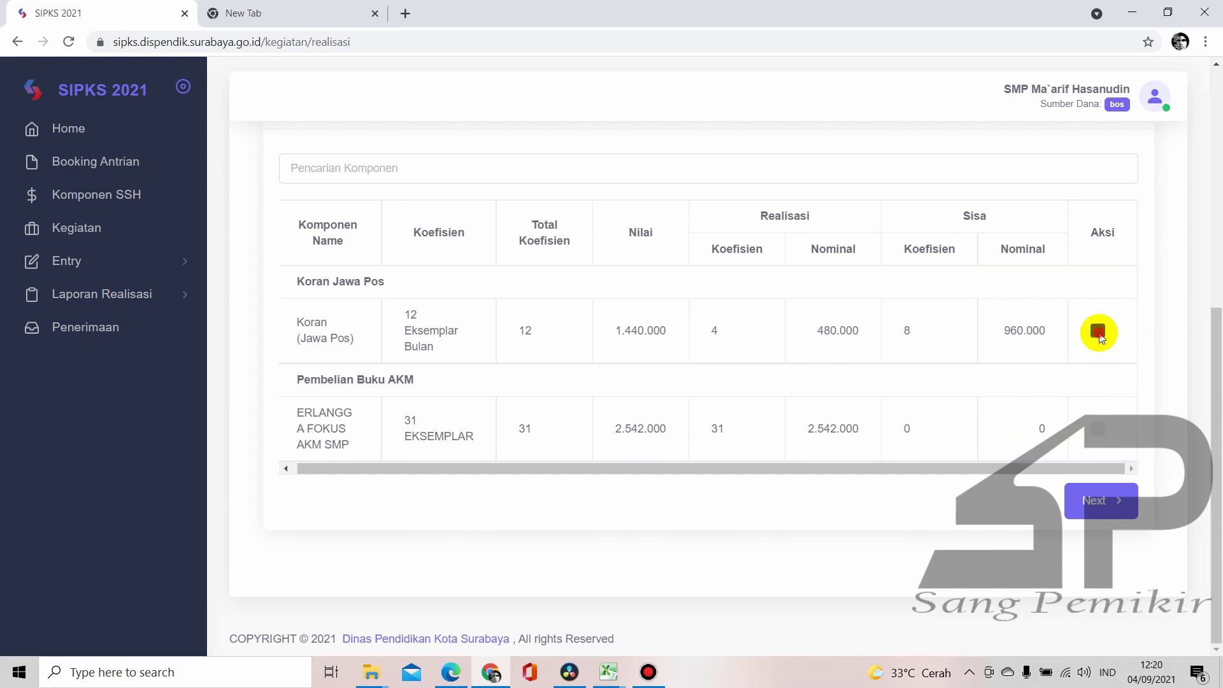
{"action": "left_click", "coordinate": [1101, 500]}
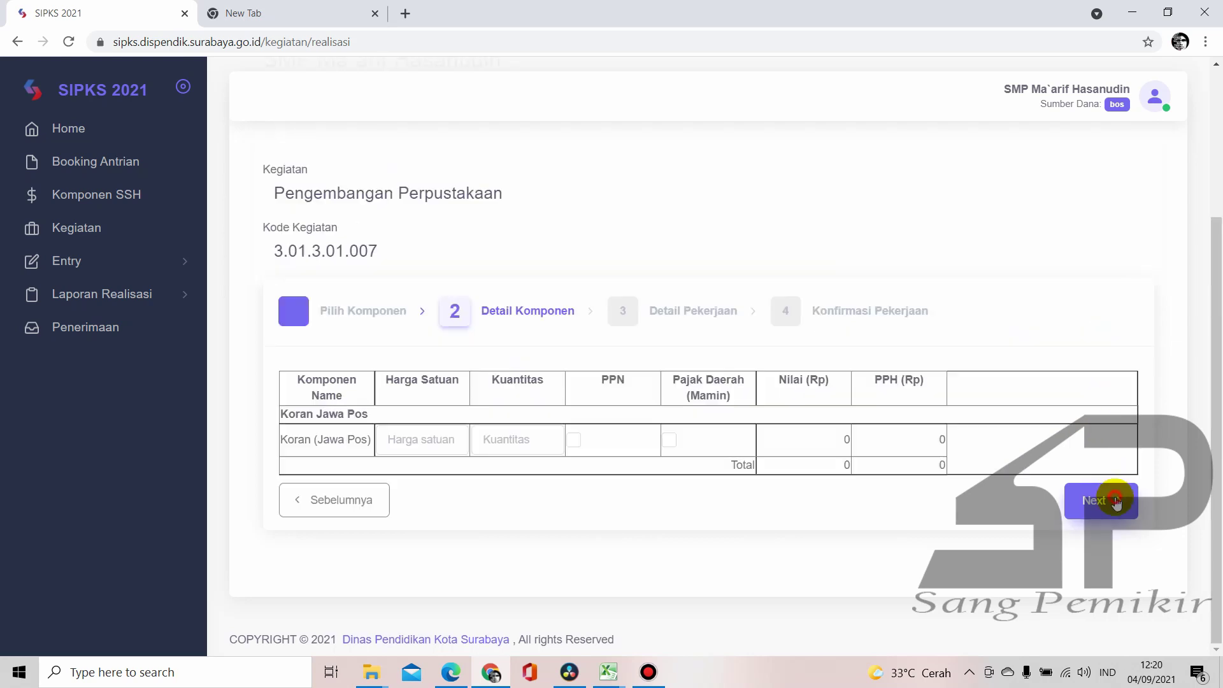
Set the Koran (Jawa Pos) unit price to 120000 and quantity to 1, and continue to Detail Pekerjaan
{"action": "left_click", "coordinate": [414, 446]}
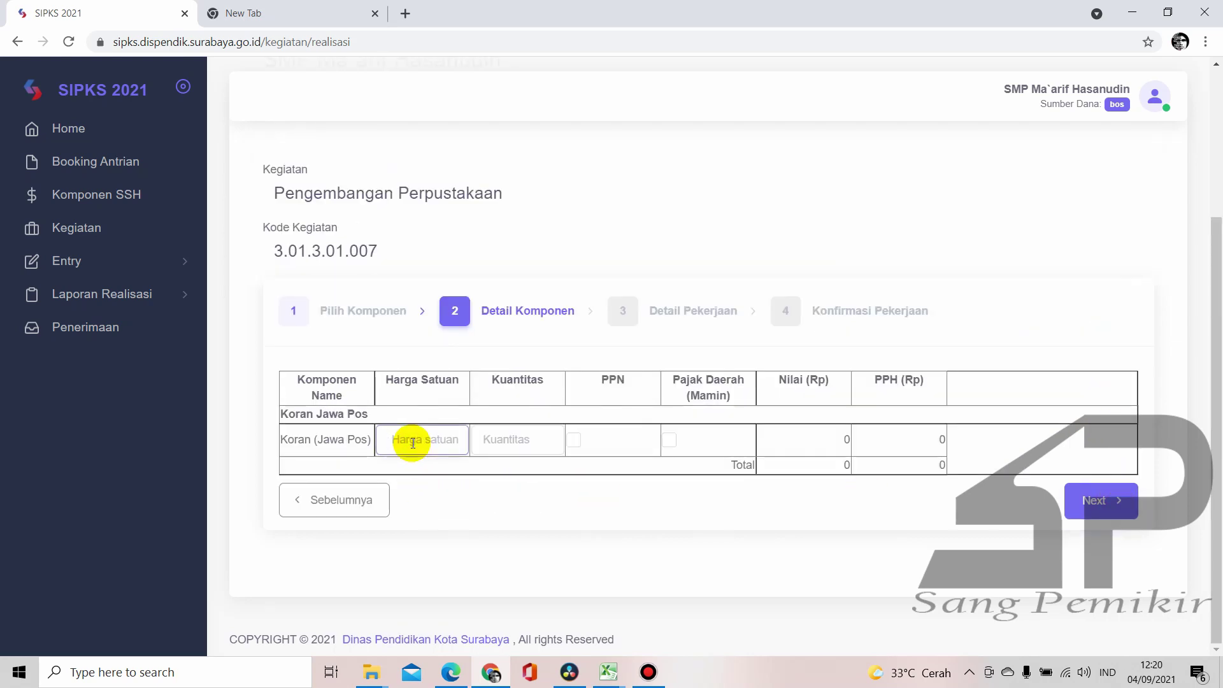
{"action": "type", "text": "120000"}
{"action": "left_click", "coordinate": [513, 439]}
{"action": "type", "text": "1"}
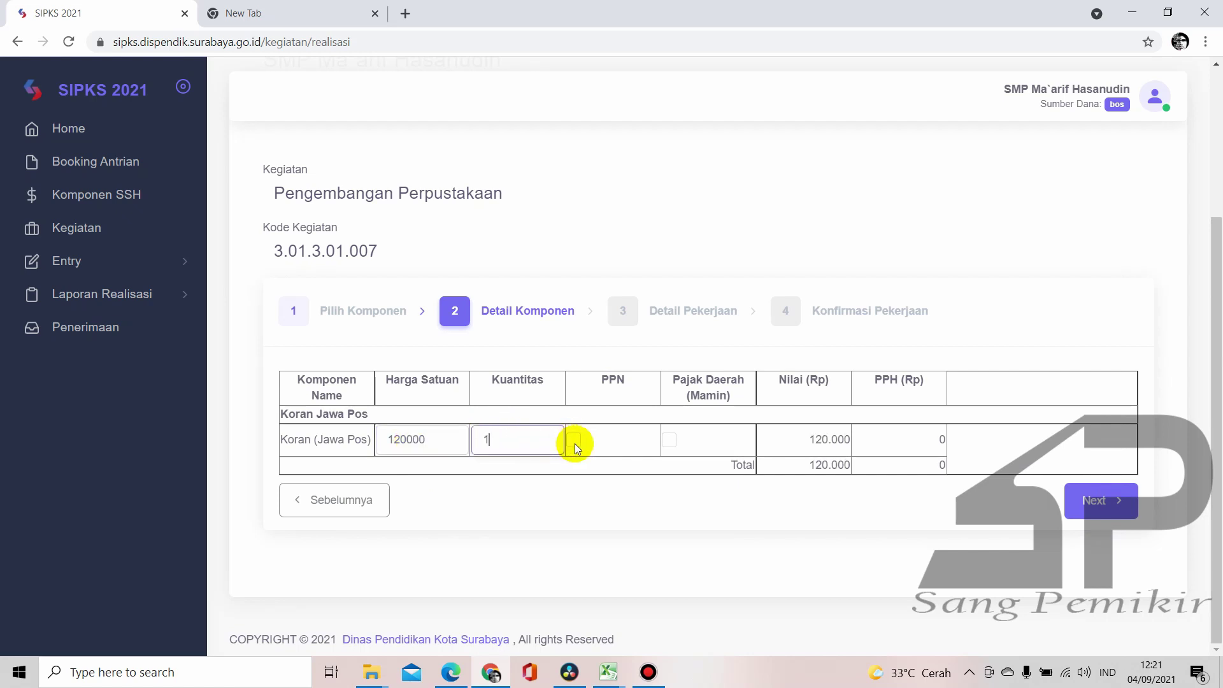
{"action": "left_click", "coordinate": [1093, 503]}
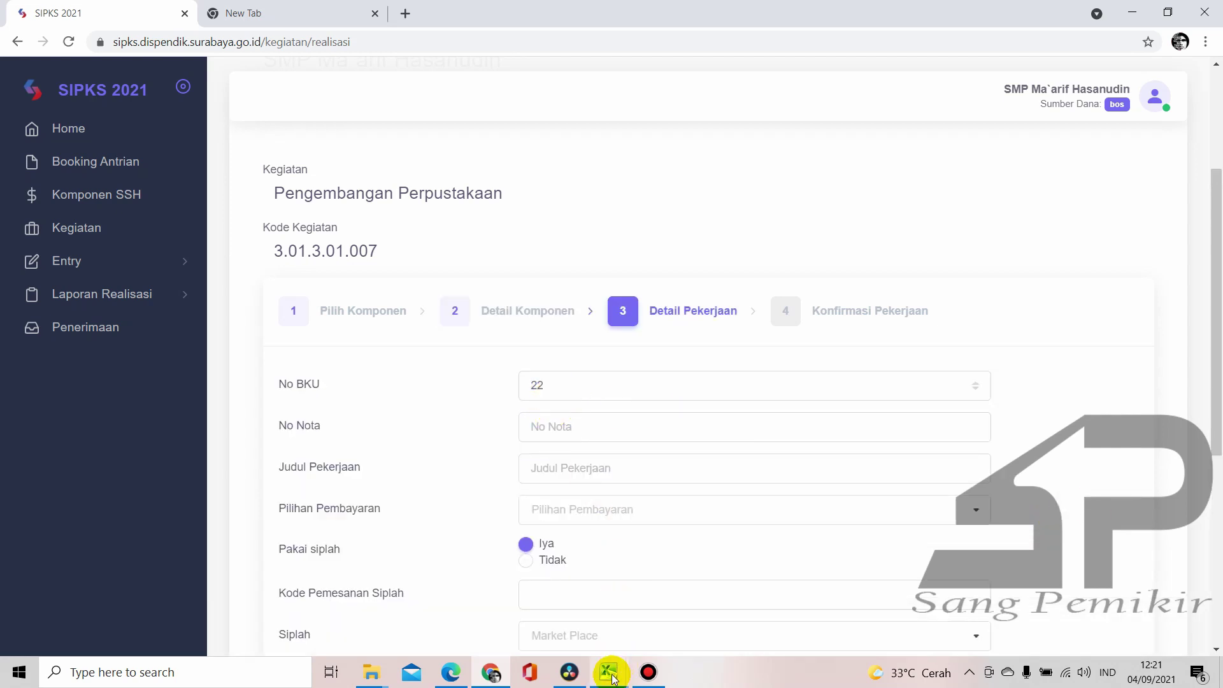
Look up the BKU number of the May newspaper payment in the Buku Kas Umum workbook in Excel
{"action": "mouse_move", "coordinate": [609, 672]}
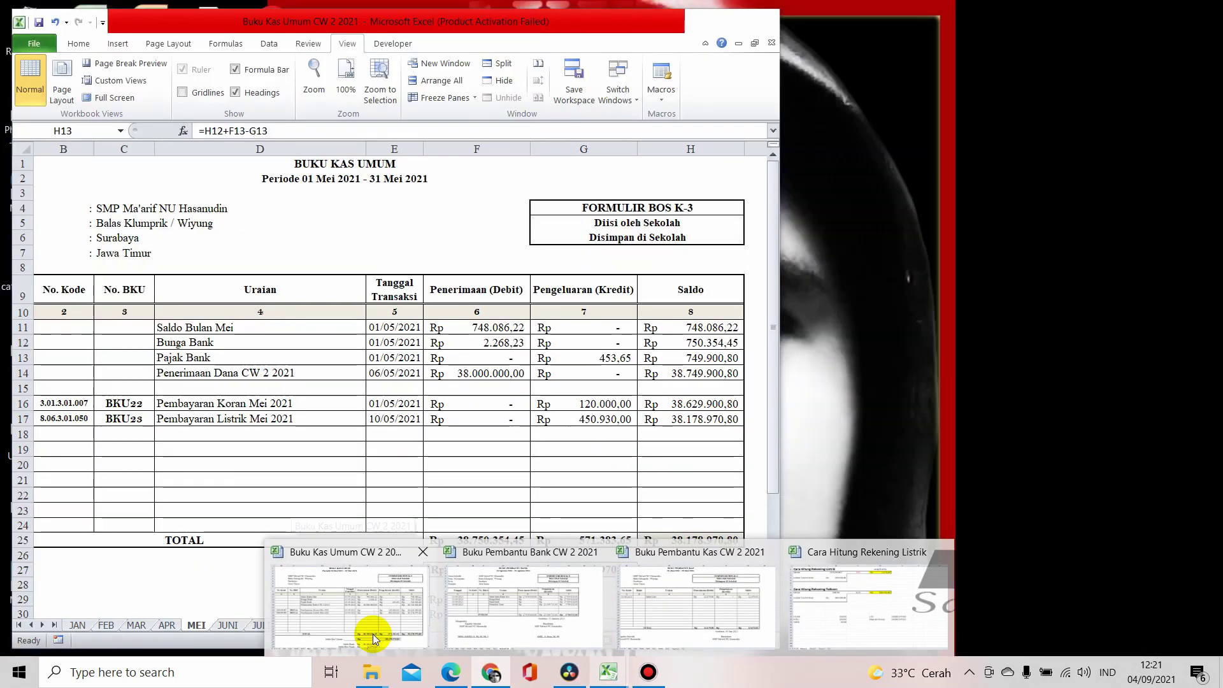
{"action": "left_click", "coordinate": [372, 633]}
{"action": "left_click", "coordinate": [121, 404]}
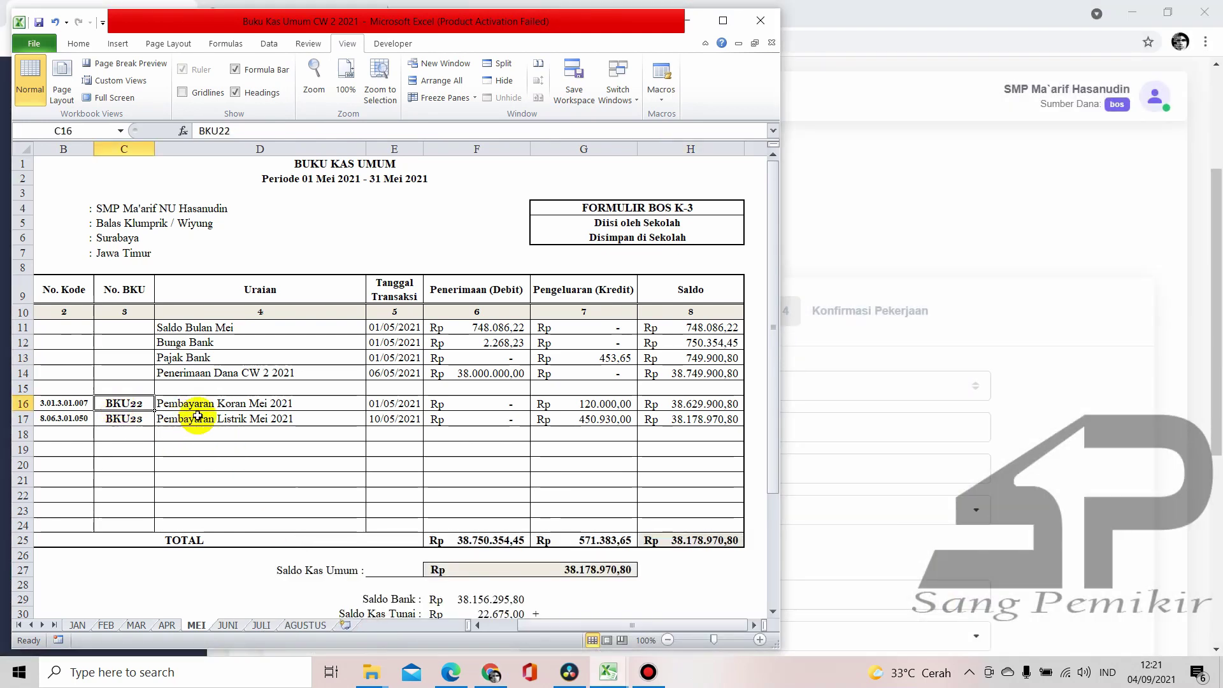
{"action": "left_click", "coordinate": [688, 23]}
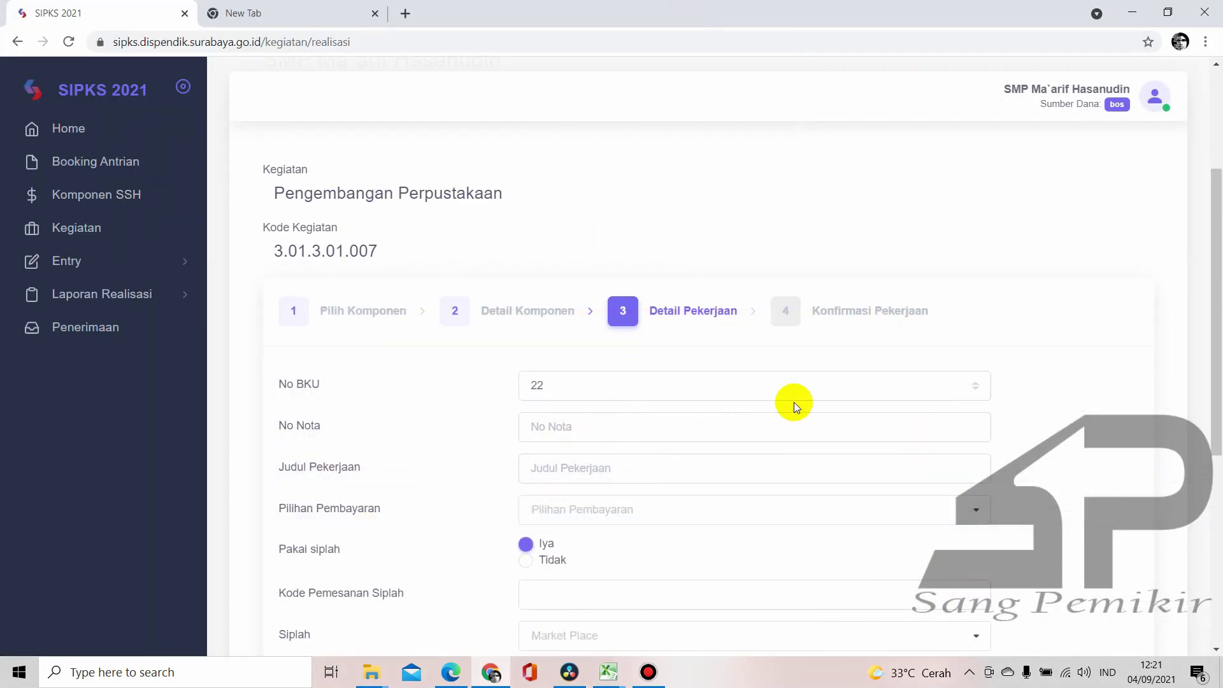
Fill in No Nota with a hyphen (-) in the Detail Pekerjaan form
{"action": "left_click", "coordinate": [674, 424]}
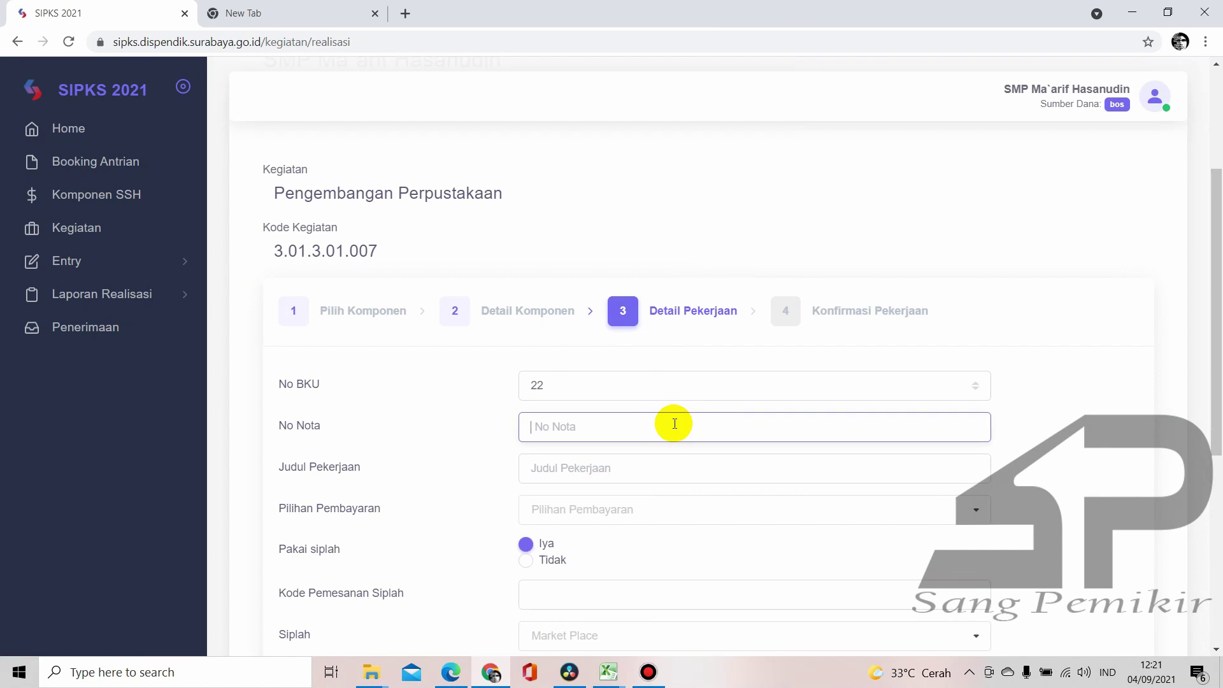
{"action": "type", "text": "-"}
{"action": "double_click", "coordinate": [626, 426]}
{"action": "left_click", "coordinate": [469, 423]}
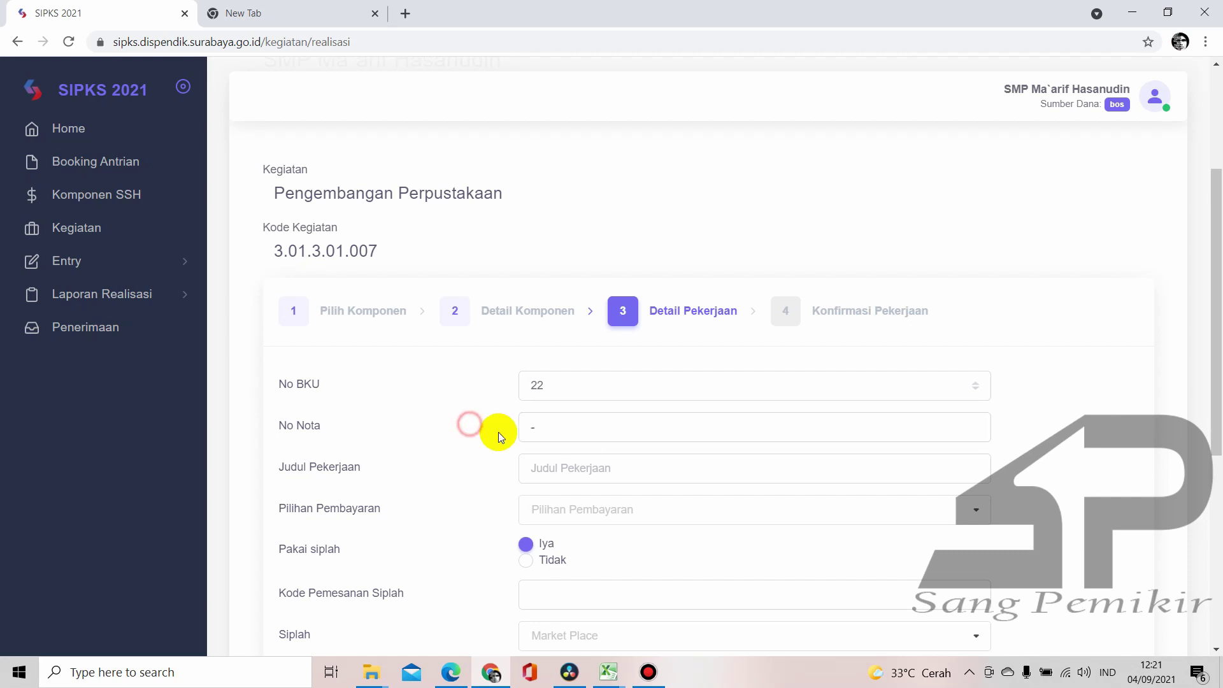
Copy the description Pembayaran Koran Mei 2021 from the Excel cash book's May sheet into Judul Pekerjaan in SIPKS
{"action": "left_click", "coordinate": [564, 466]}
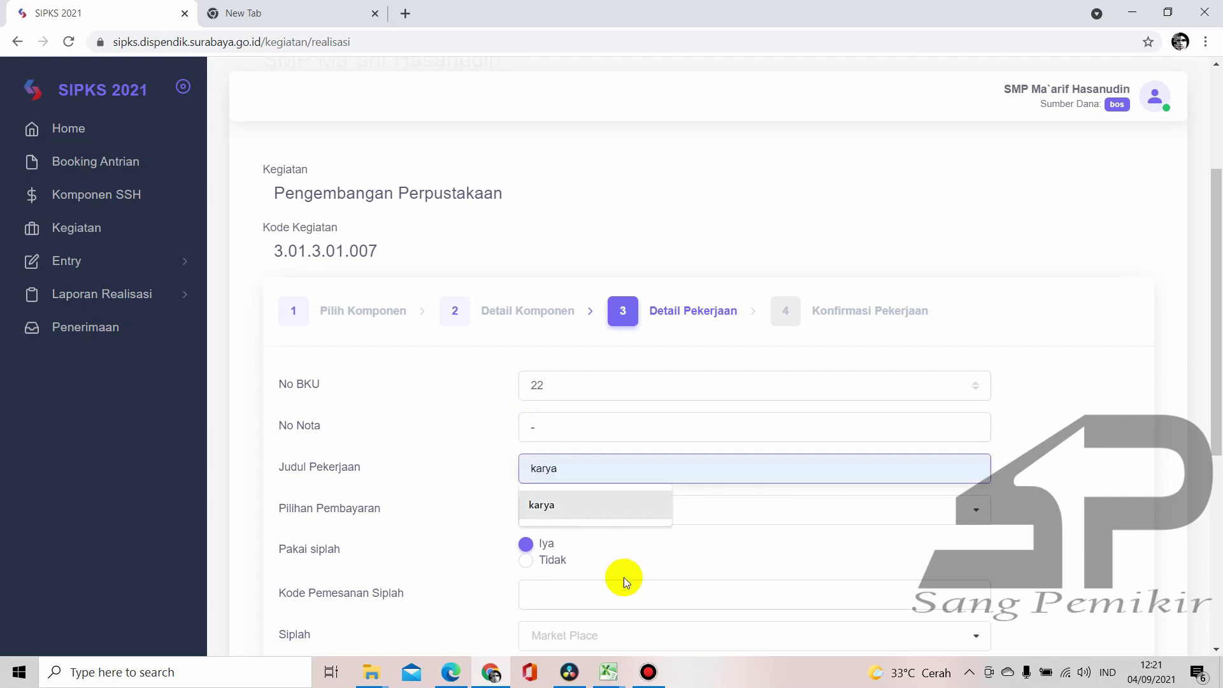
{"action": "left_click", "coordinate": [613, 668]}
{"action": "left_click", "coordinate": [339, 618]}
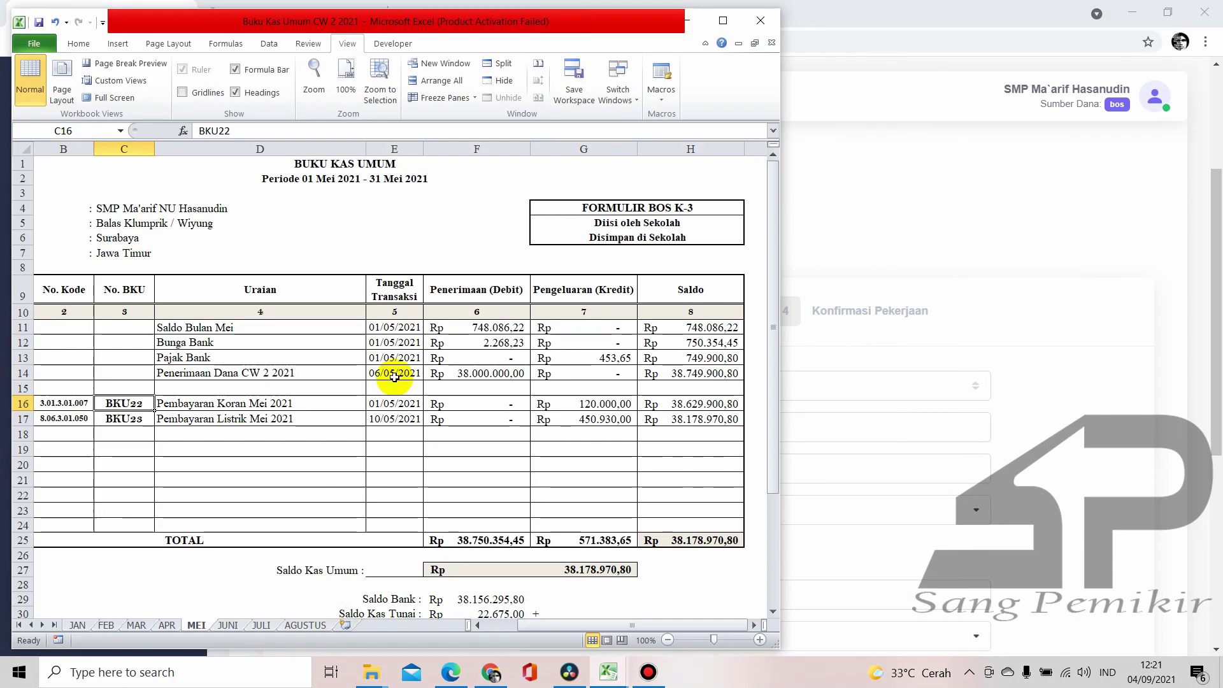
{"action": "left_click", "coordinate": [319, 403]}
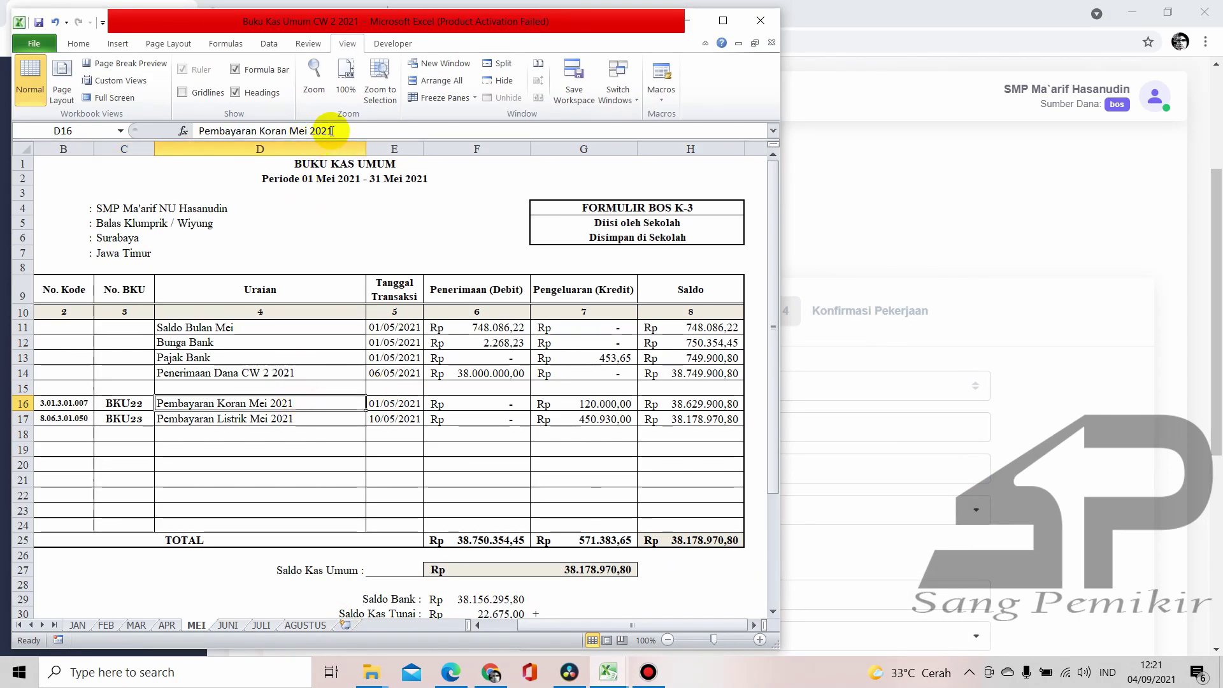
{"action": "left_click_drag", "start_coordinate": [334, 130], "coordinate": [169, 132]}
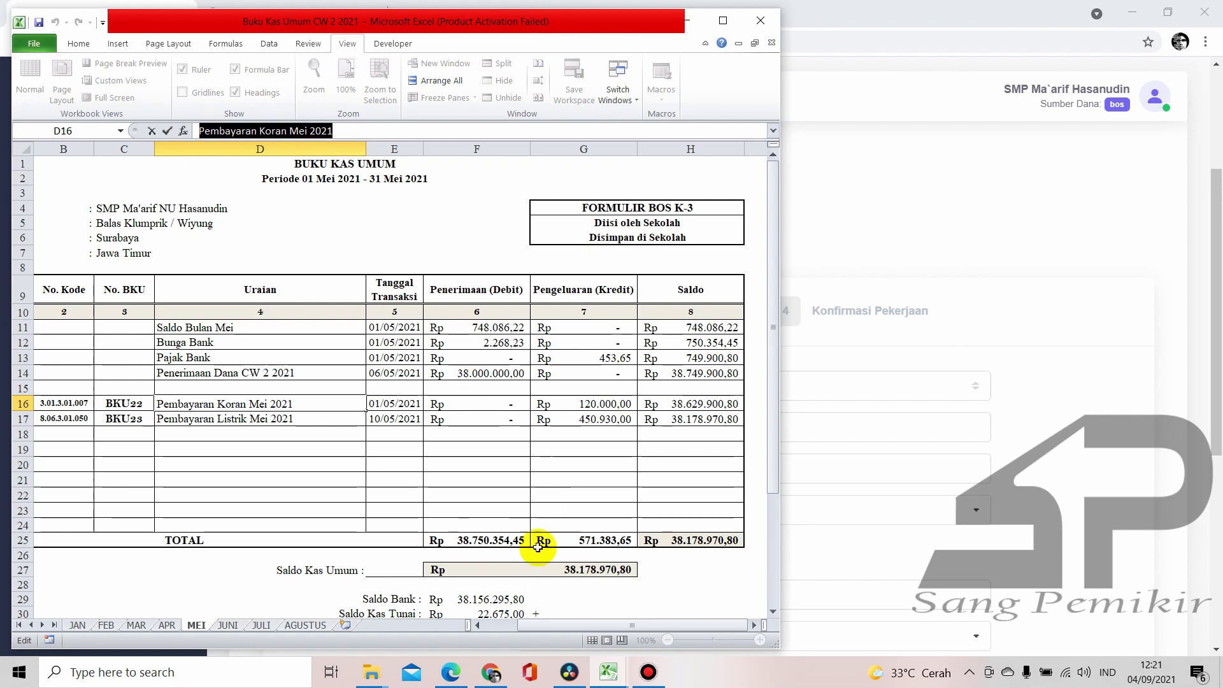
{"action": "left_click", "coordinate": [490, 672]}
{"action": "left_click", "coordinate": [576, 471]}
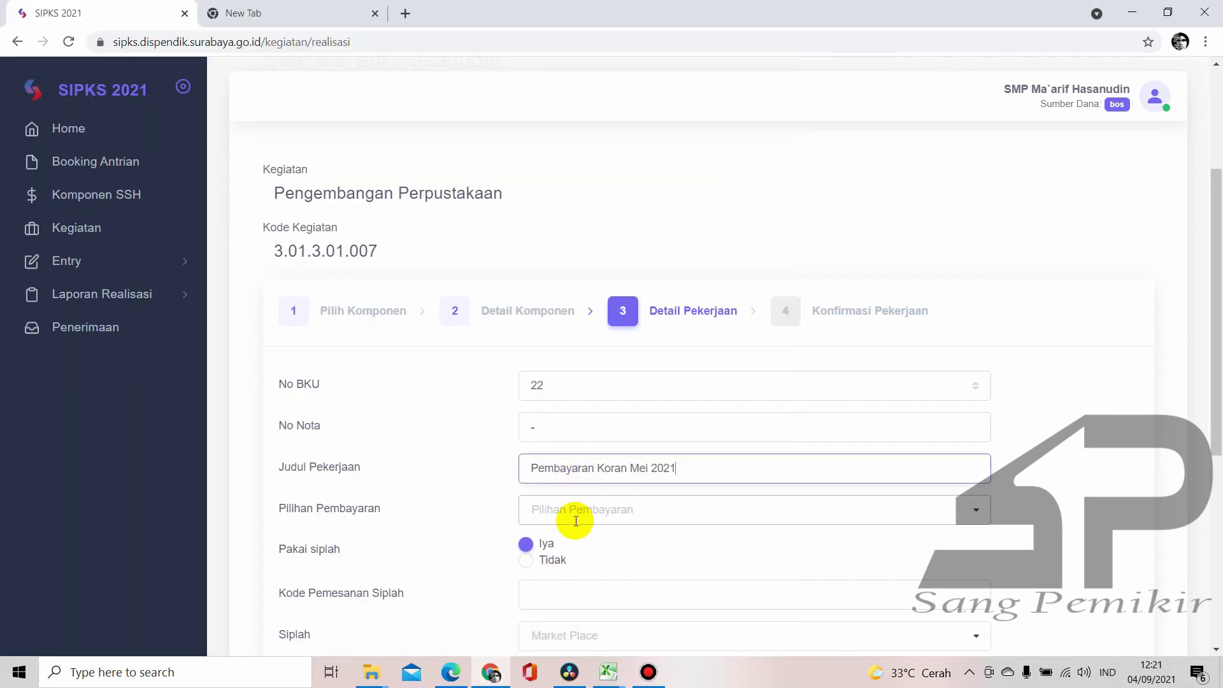
Set Pilihan Pembayaran to Barang Jasa for the newspaper payment
{"action": "left_click", "coordinate": [933, 512]}
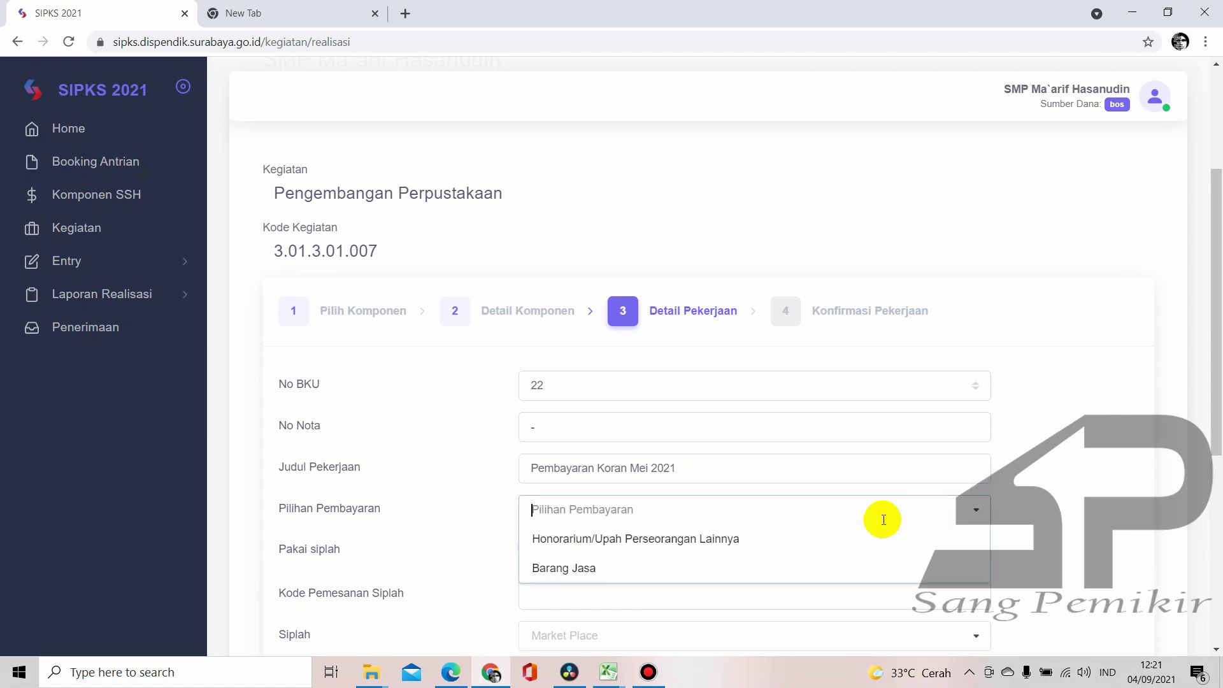
{"action": "left_click", "coordinate": [635, 567]}
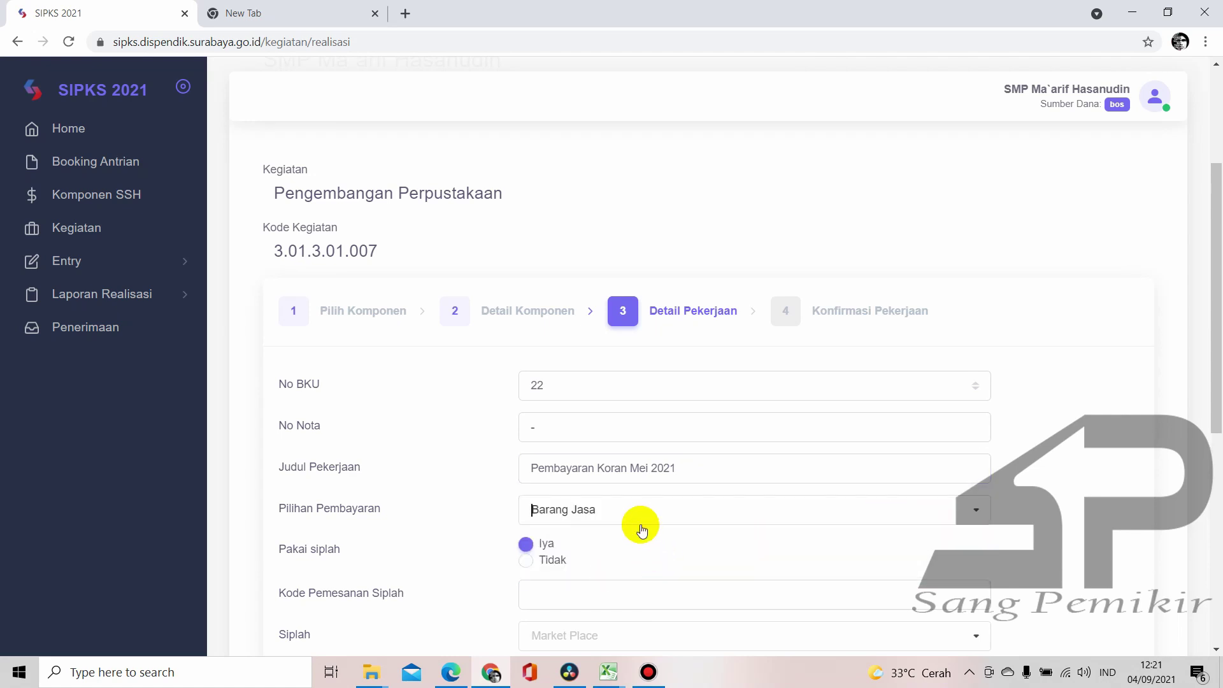
{"action": "left_click", "coordinate": [907, 510]}
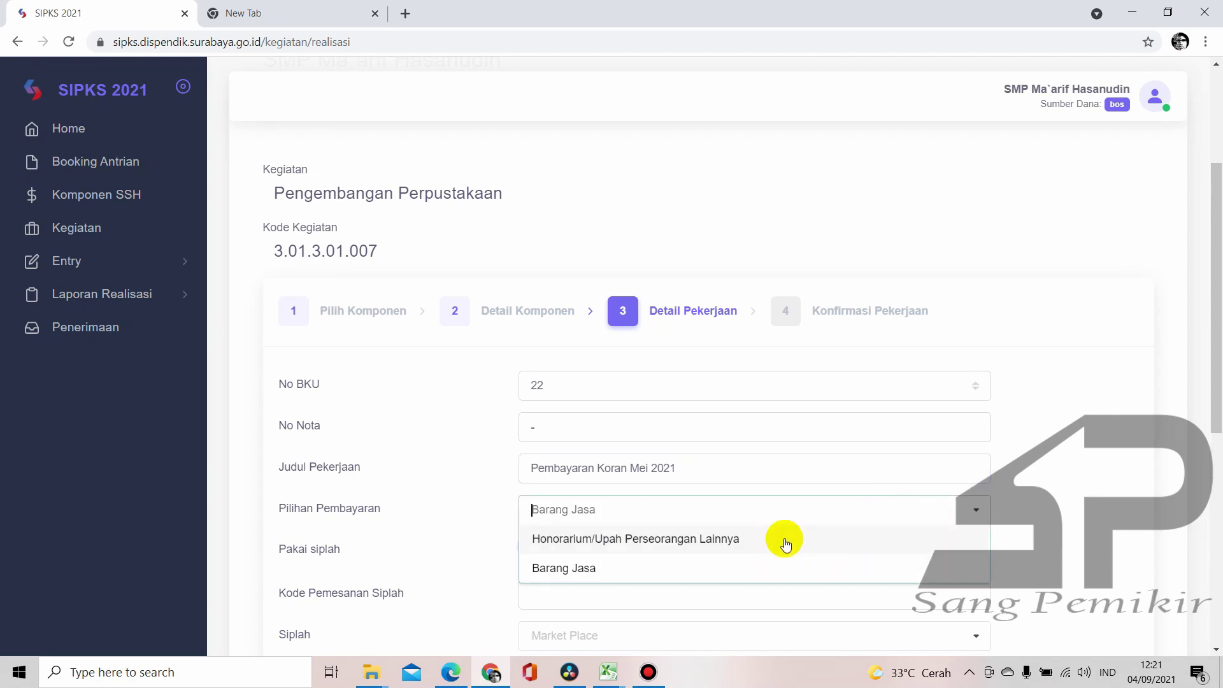
{"action": "left_click", "coordinate": [641, 568]}
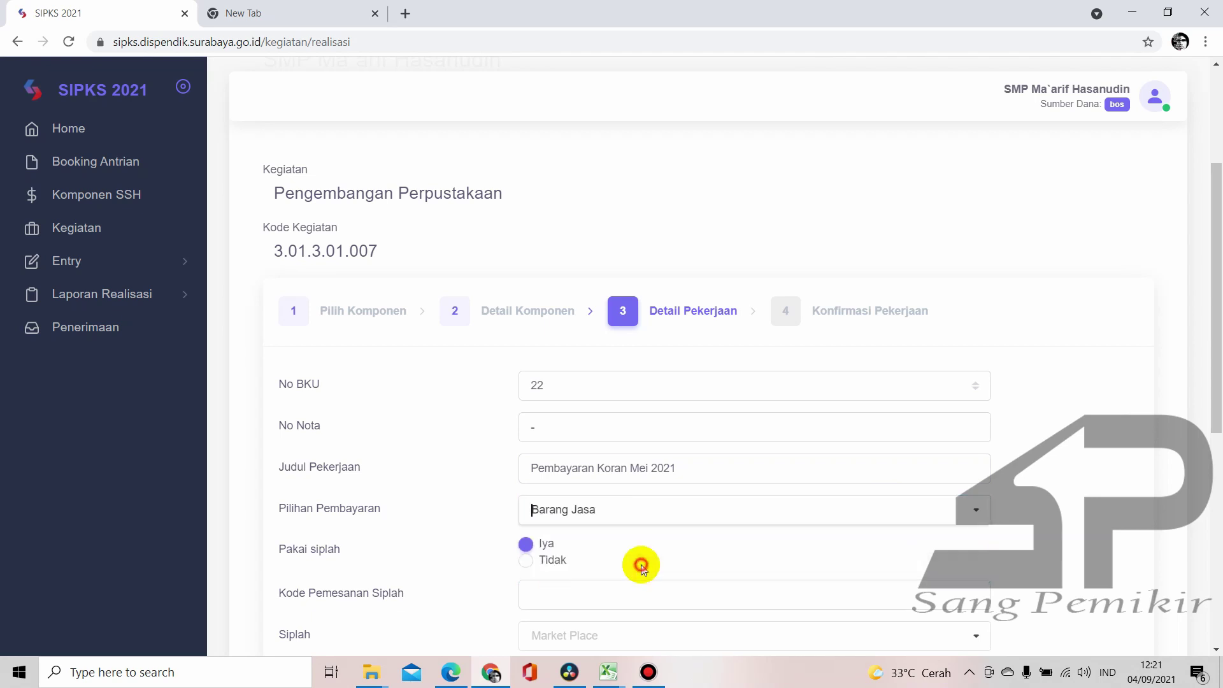
Set Pakai siplah to Tidak and Jenis Pembayaran to Tunai
{"action": "scroll", "coordinate": [639, 507], "scroll_direction": "down", "scroll_amount": 1}
{"action": "scroll", "coordinate": [643, 507], "scroll_direction": "down", "scroll_amount": 2}
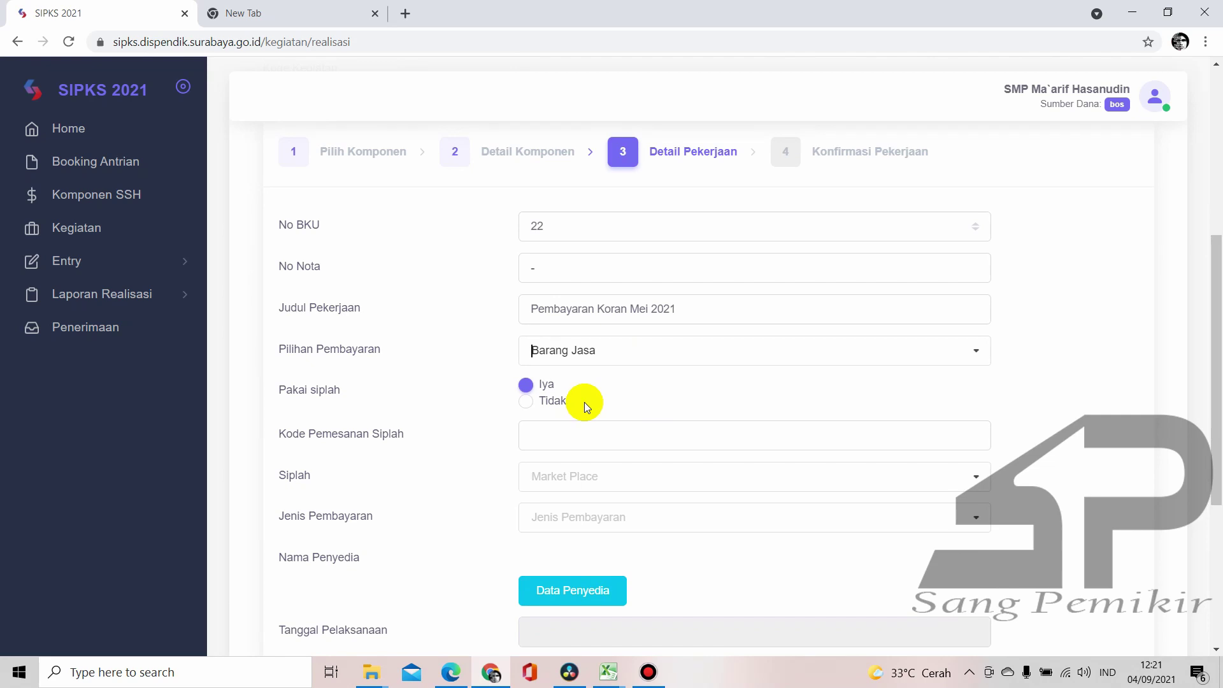
{"action": "left_click", "coordinate": [526, 402]}
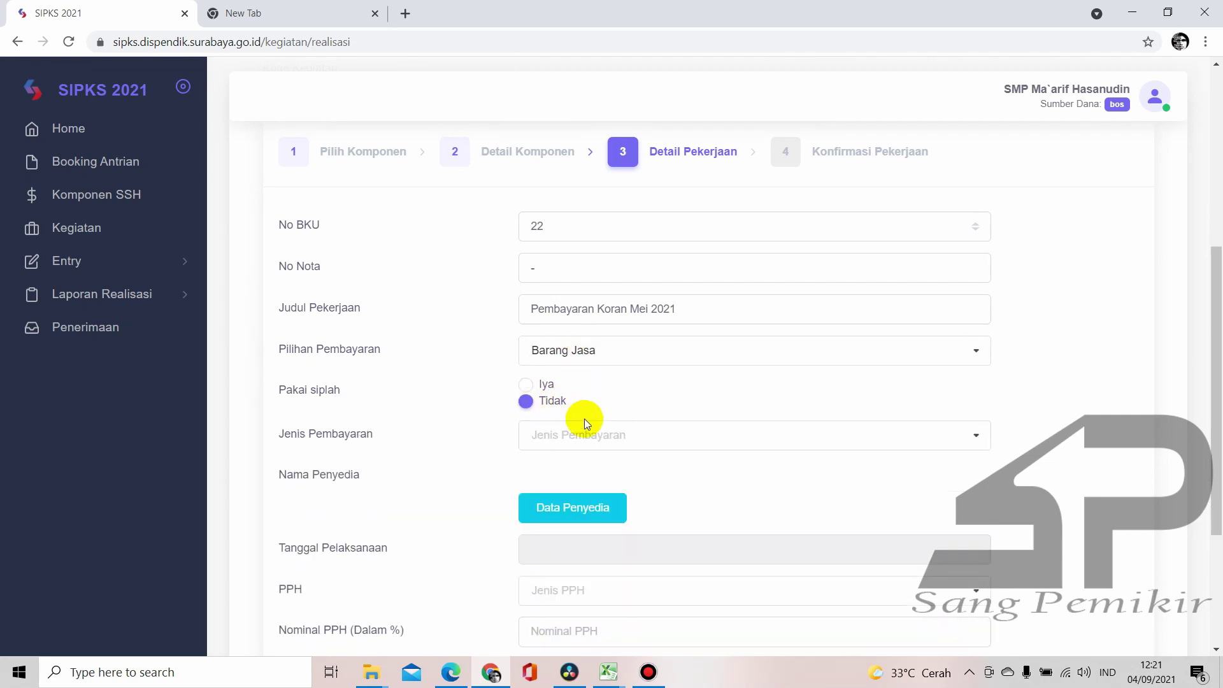
{"action": "left_click", "coordinate": [982, 439]}
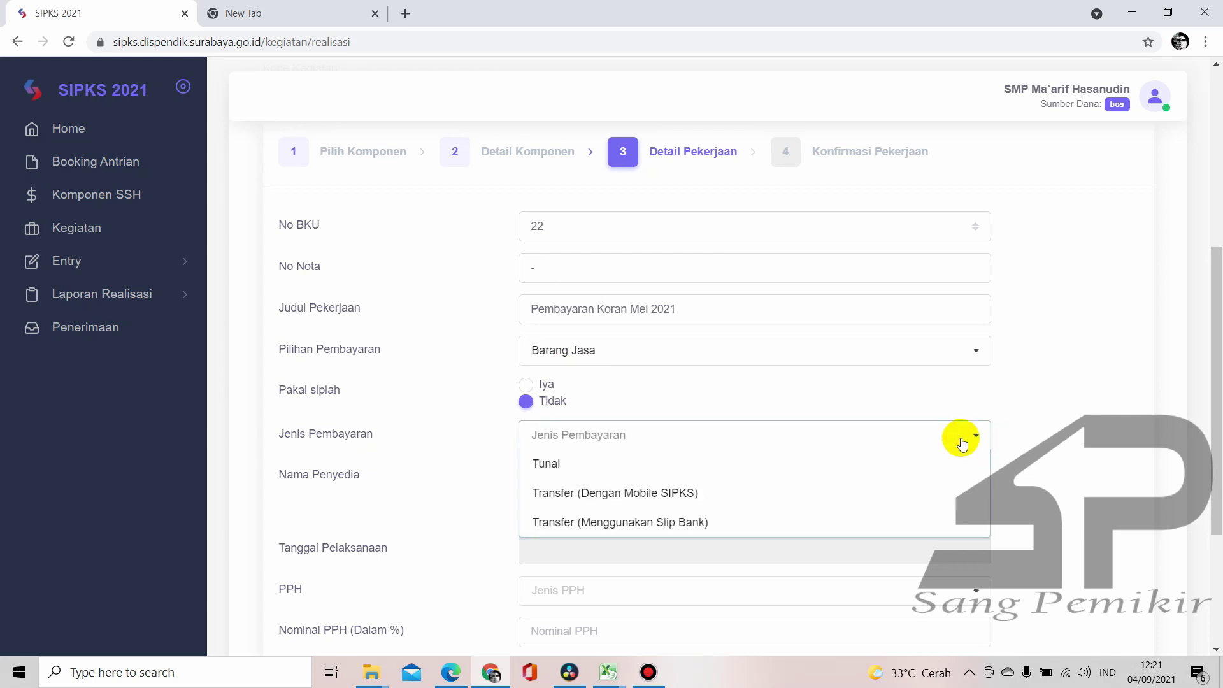
{"action": "left_click", "coordinate": [641, 472]}
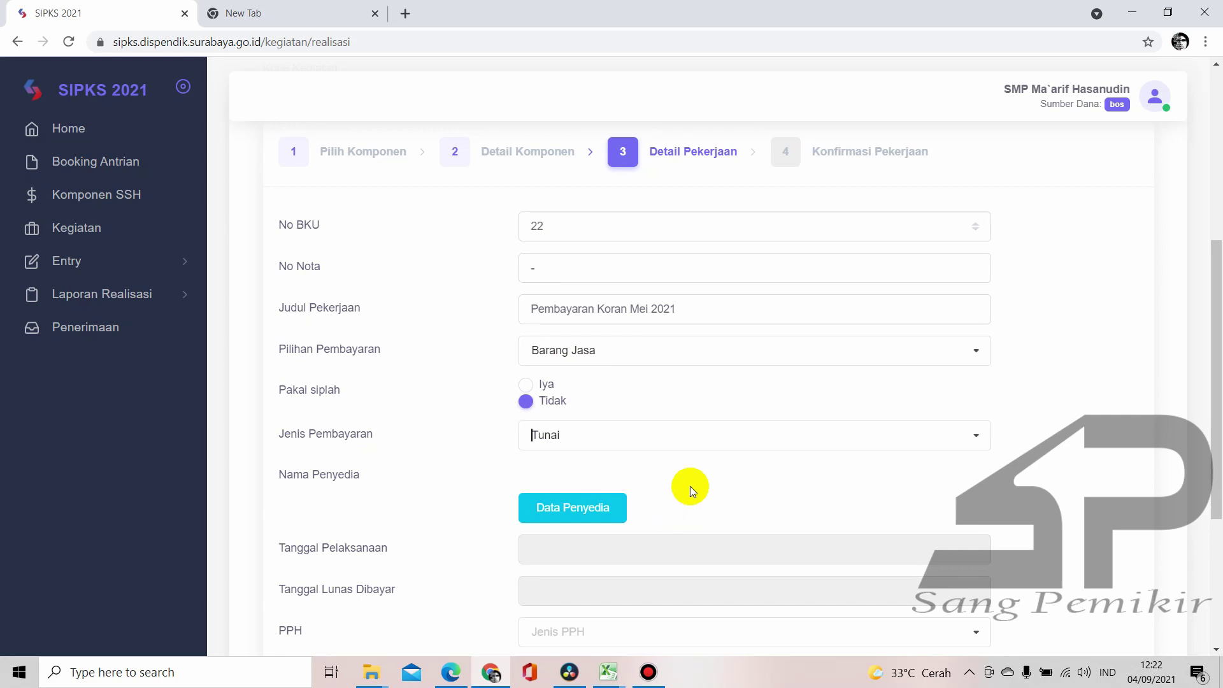
Search the provider data for jawa pos and show all rows on one page
{"action": "left_click", "coordinate": [622, 502]}
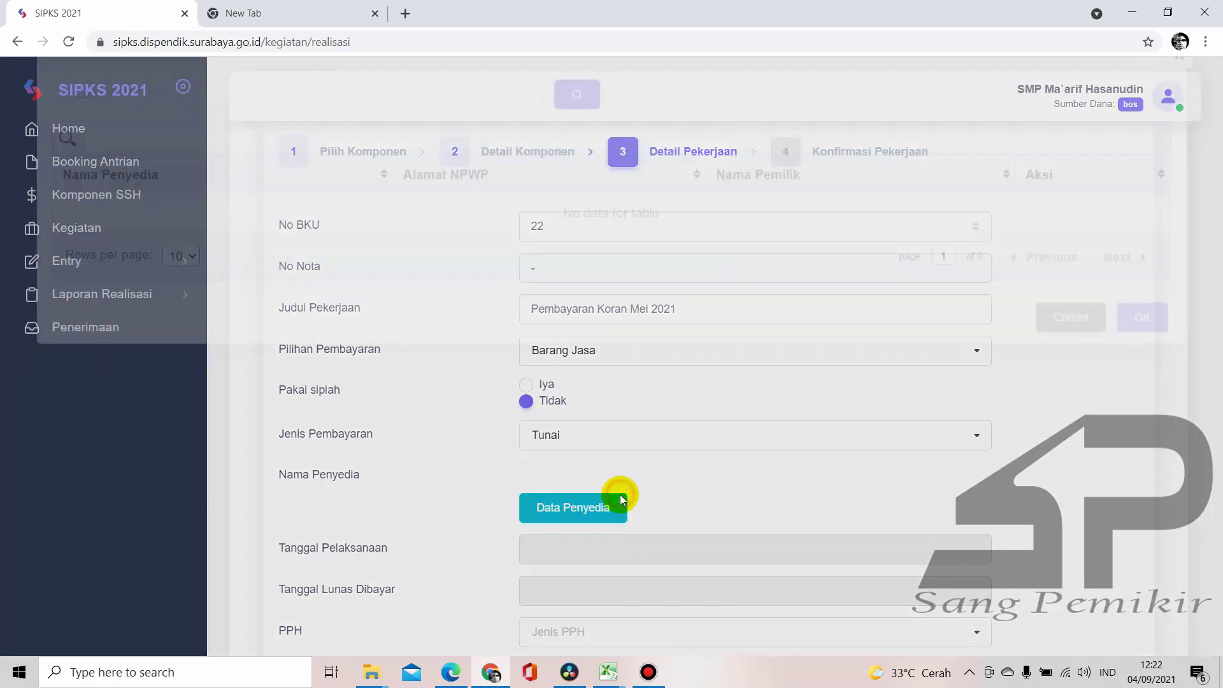
{"action": "left_click", "coordinate": [421, 134]}
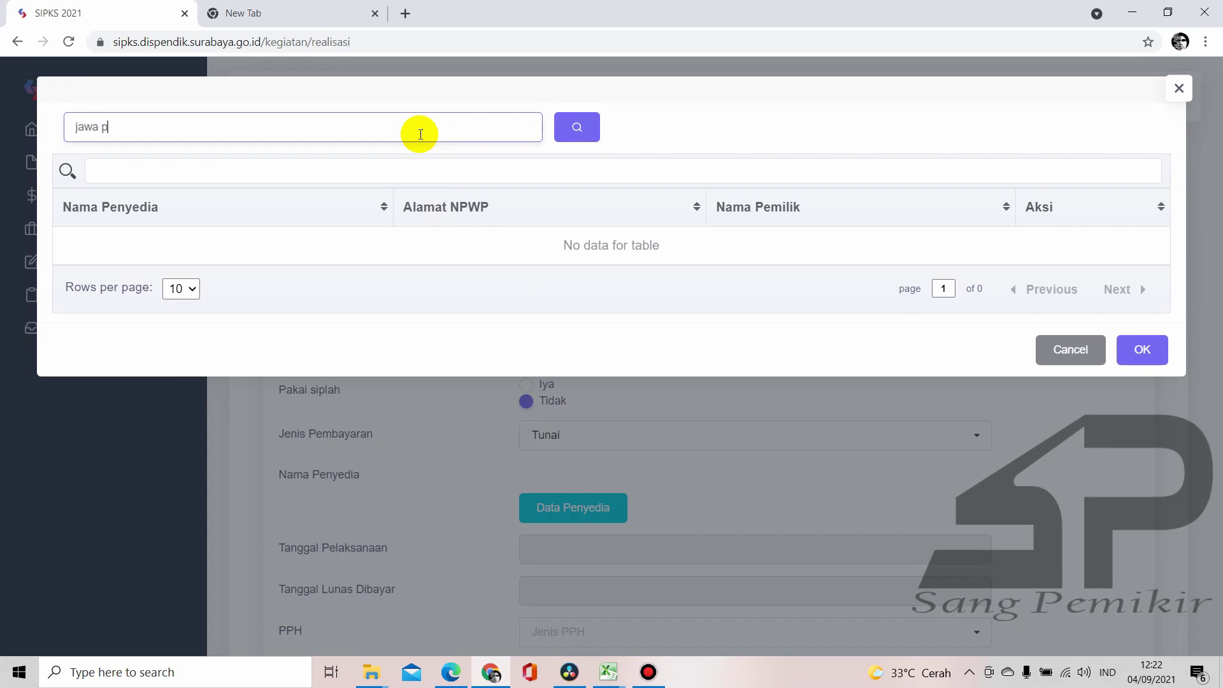
{"action": "key", "text": "Return"}
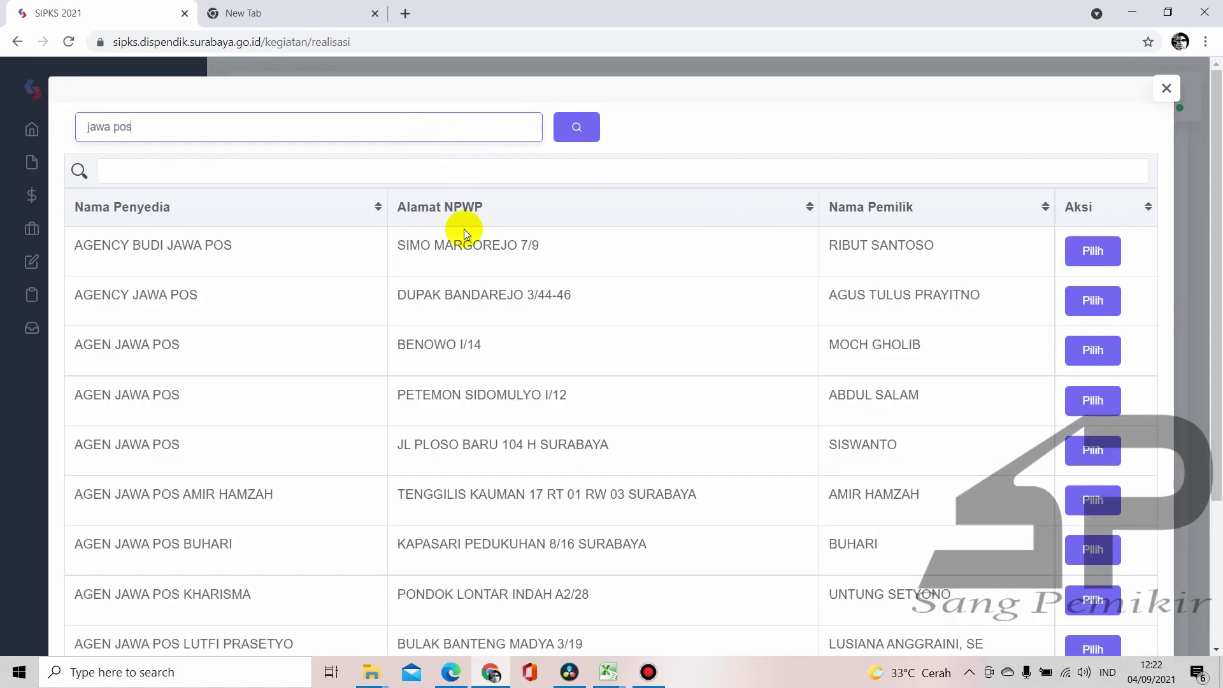
{"action": "scroll", "coordinate": [230, 461], "scroll_direction": "down", "scroll_amount": 3}
{"action": "left_click", "coordinate": [204, 552]}
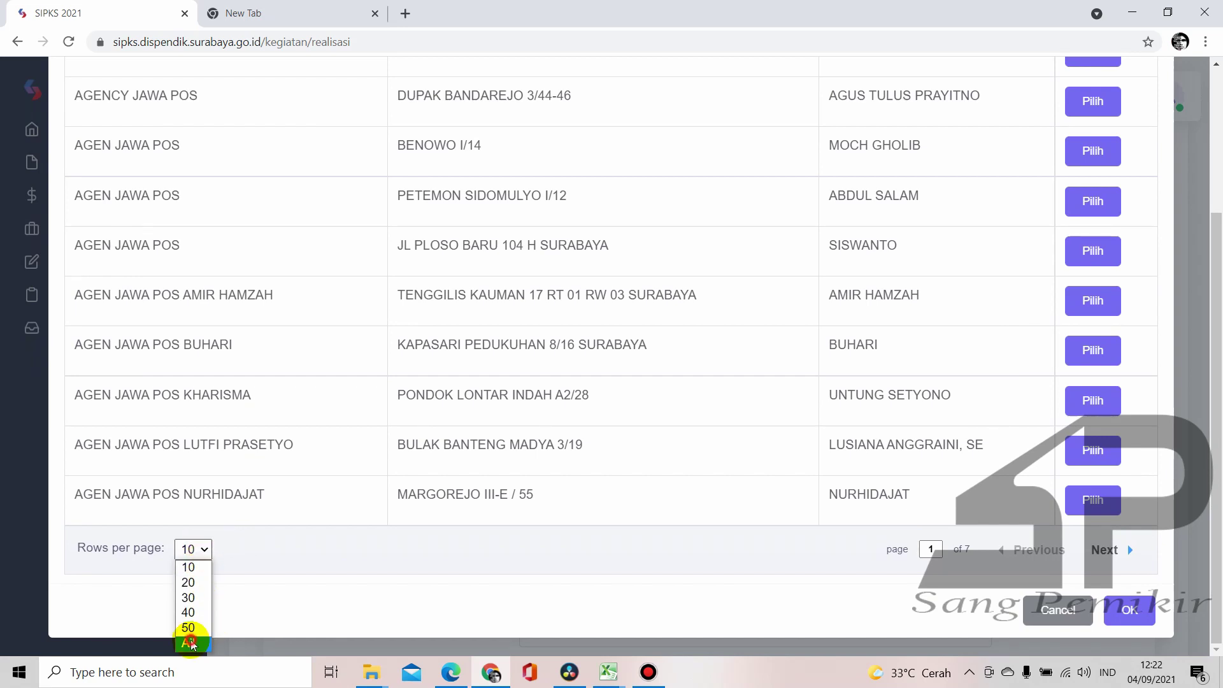
{"action": "left_click", "coordinate": [191, 644]}
Choose the entry written "Jawa Pos." without an owner name as the provider of the newspaper payment
{"action": "scroll", "coordinate": [303, 380], "scroll_direction": "up", "scroll_amount": 3}
{"action": "scroll", "coordinate": [303, 380], "scroll_direction": "down", "scroll_amount": 4}
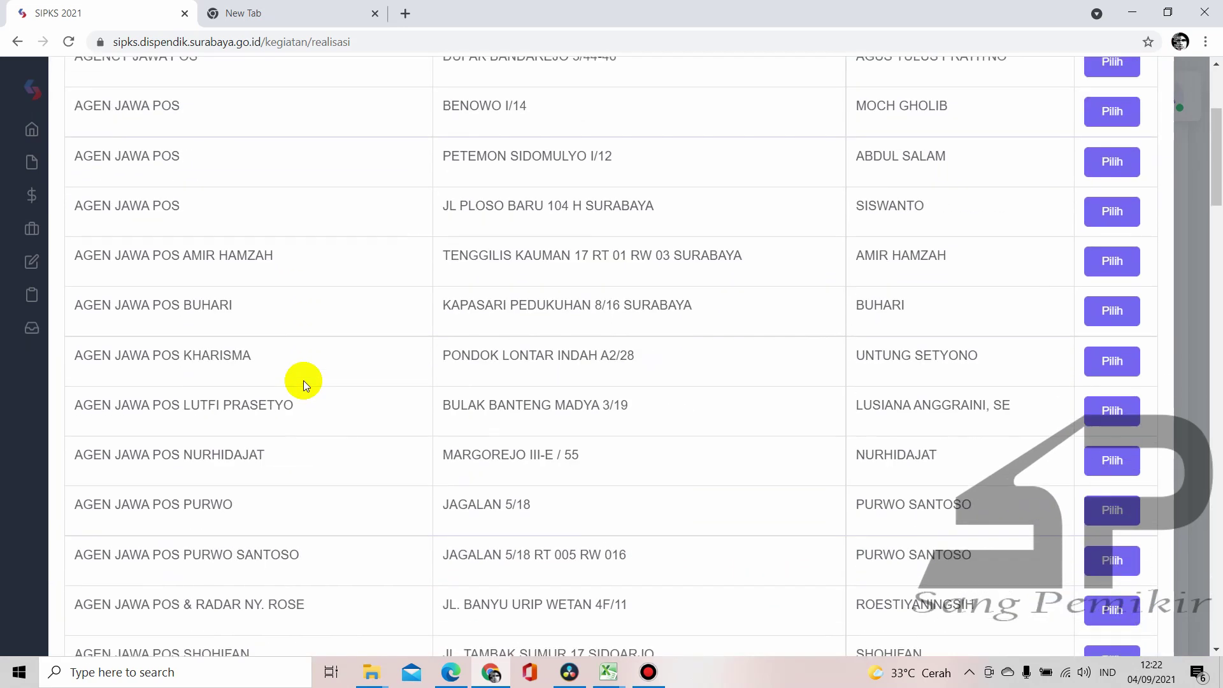
{"action": "scroll", "coordinate": [304, 380], "scroll_direction": "down", "scroll_amount": 10}
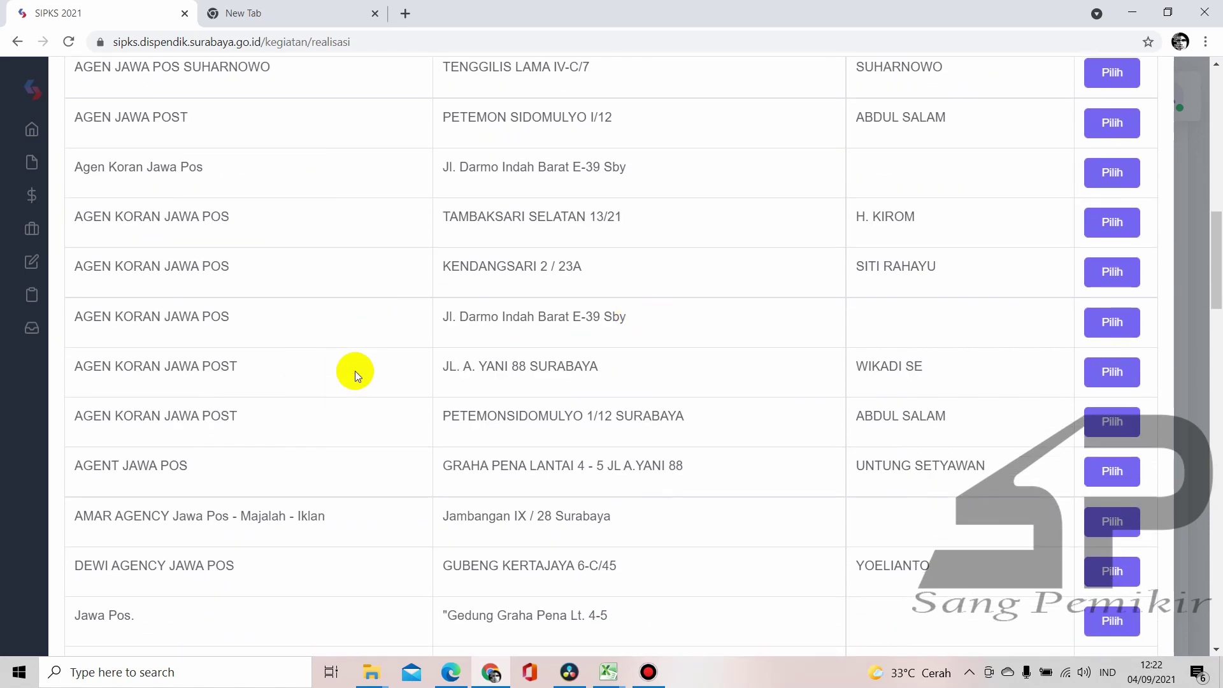
{"action": "scroll", "coordinate": [354, 371], "scroll_direction": "down", "scroll_amount": 2}
{"action": "scroll", "coordinate": [774, 377], "scroll_direction": "down", "scroll_amount": 2}
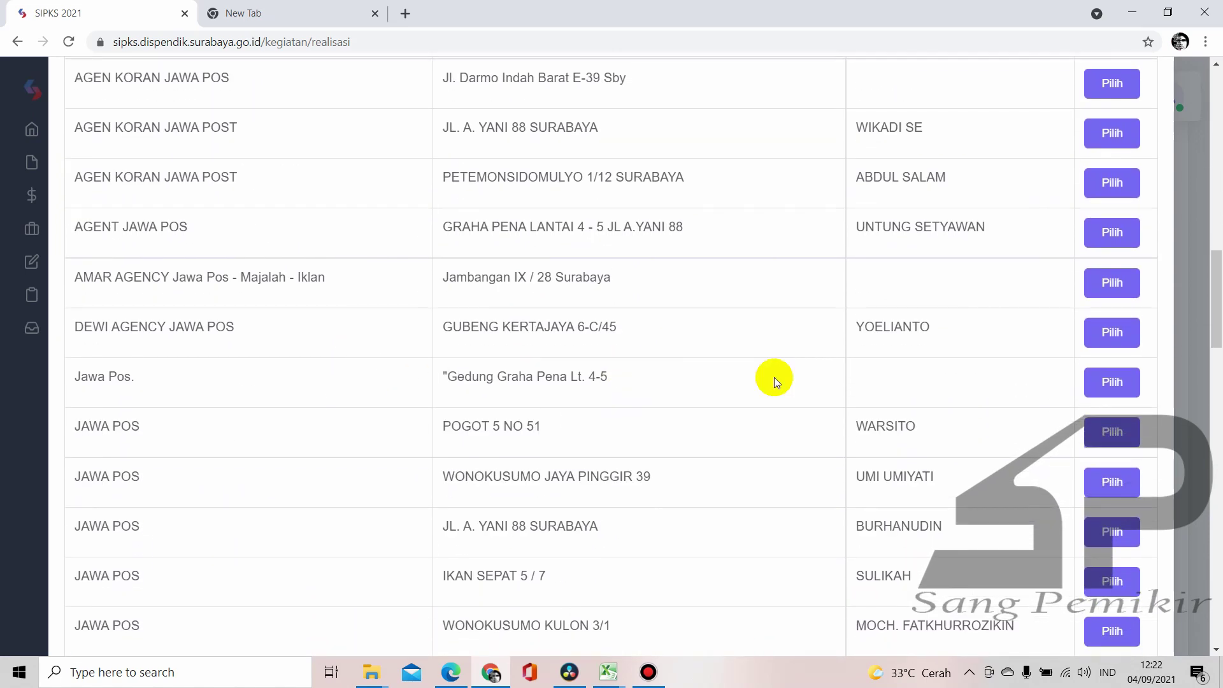
{"action": "left_click", "coordinate": [1090, 380]}
Set both Tanggal Pelaksanaan and Tanggal Lunas Dibayar to May 1, 2021
{"action": "scroll", "coordinate": [637, 440], "scroll_direction": "down", "scroll_amount": 3}
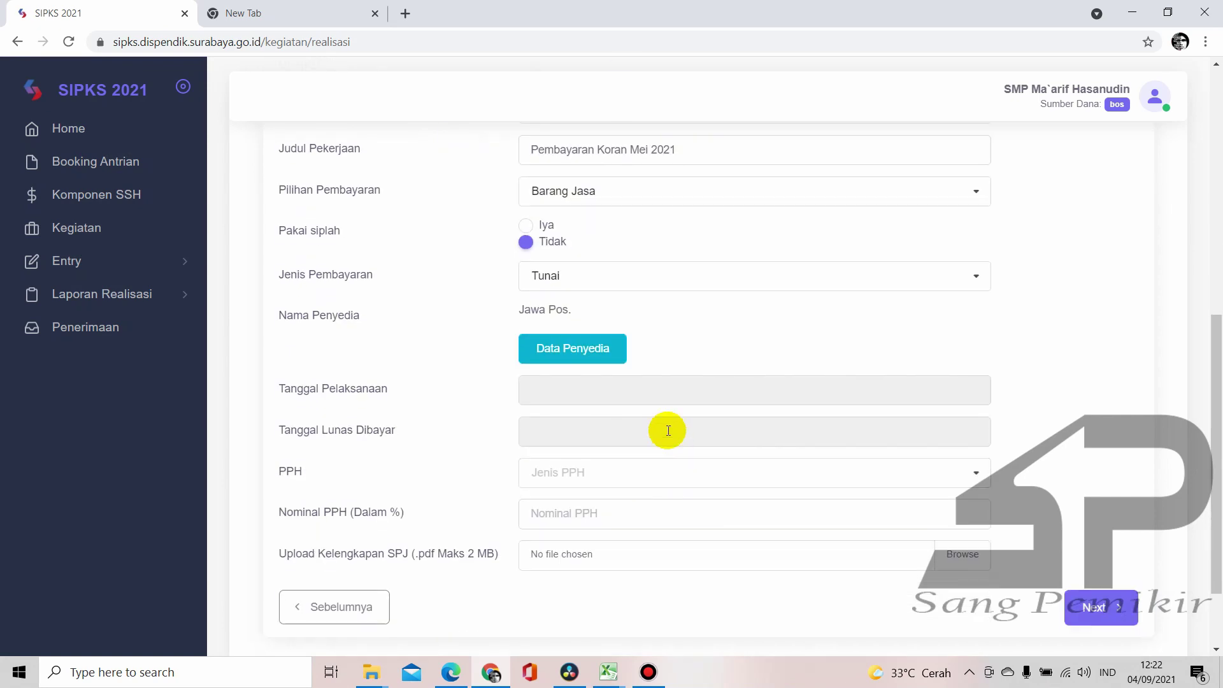
{"action": "left_click", "coordinate": [663, 391]}
{"action": "left_click", "coordinate": [616, 421]}
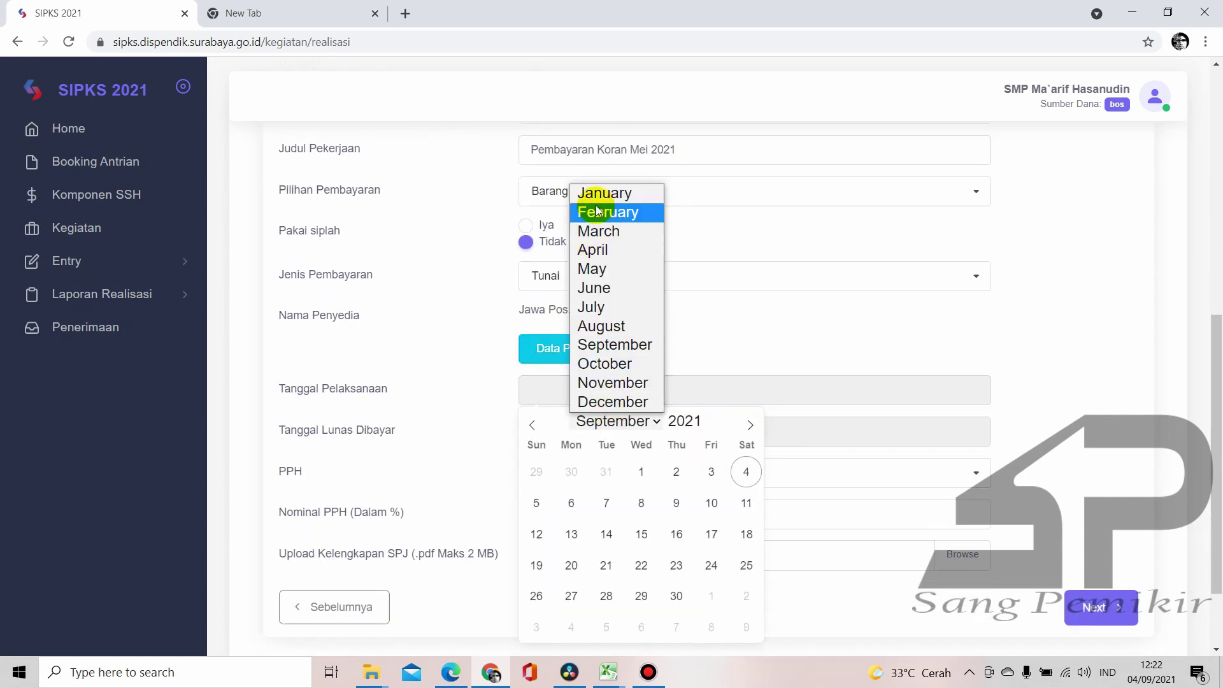
{"action": "left_click", "coordinate": [596, 268]}
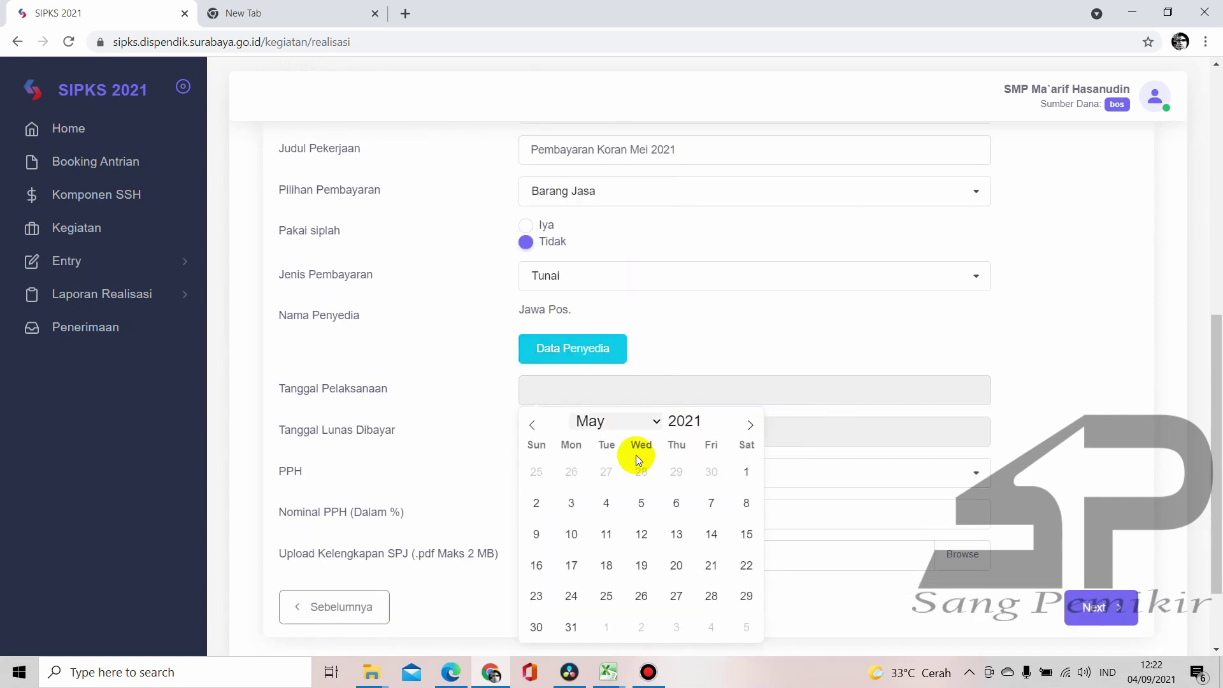
{"action": "left_click", "coordinate": [746, 471]}
{"action": "left_click", "coordinate": [606, 429]}
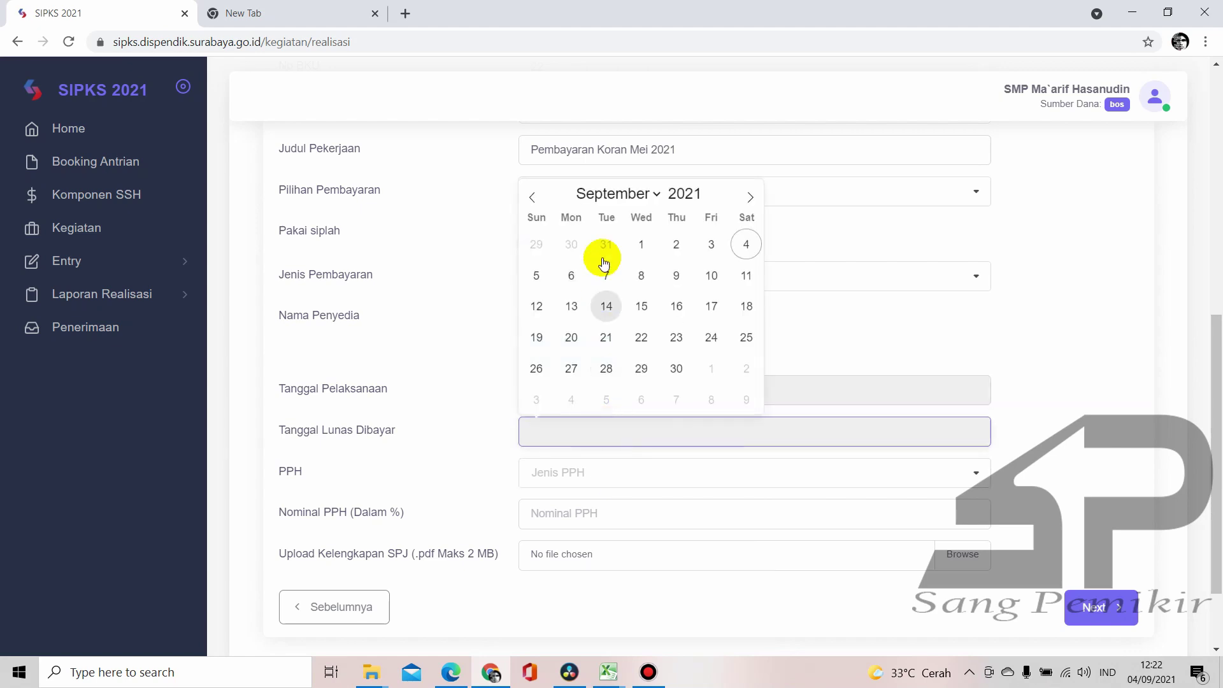
{"action": "left_click", "coordinate": [607, 194]}
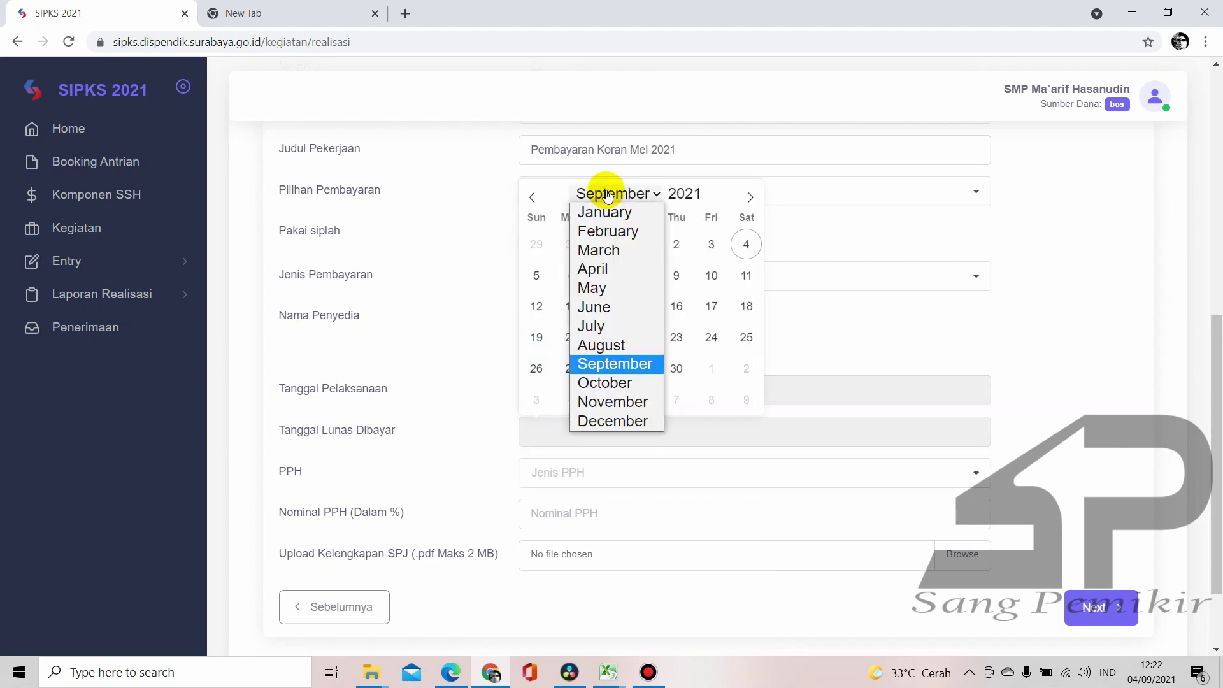
{"action": "left_click", "coordinate": [595, 288]}
{"action": "left_click", "coordinate": [740, 245]}
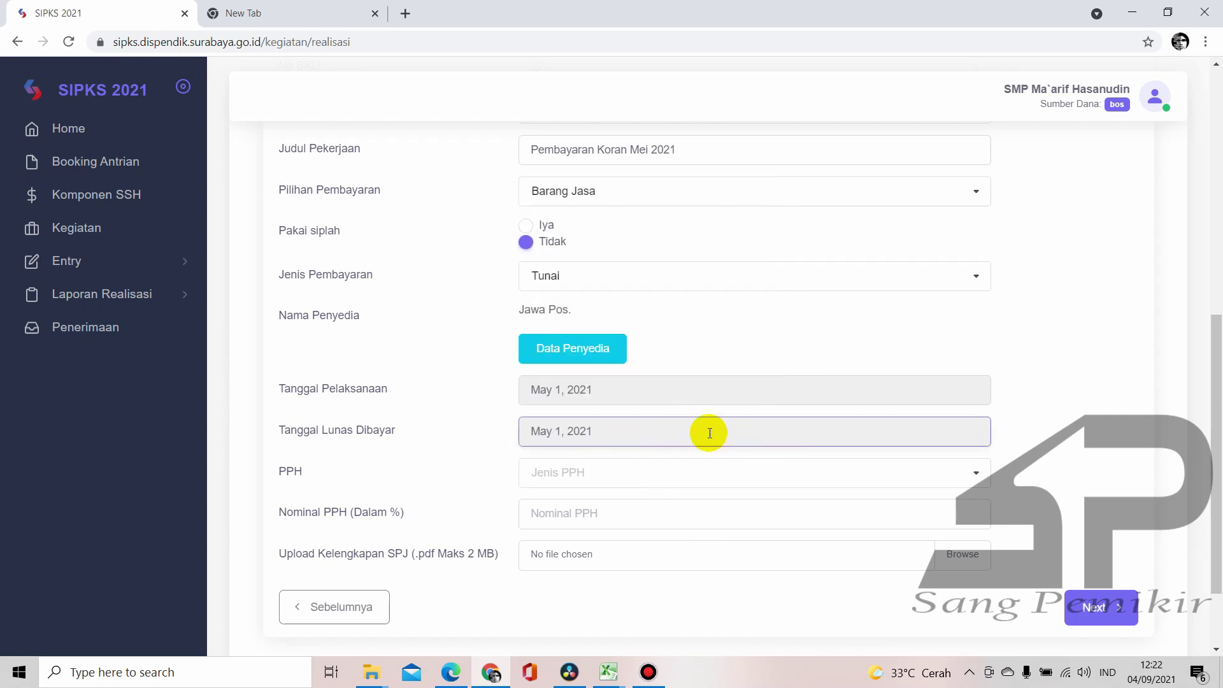
Attach koran Mei.pdf from the CW 2 SPJ folder as the Kelengkapan SPJ upload
{"action": "left_click", "coordinate": [965, 554]}
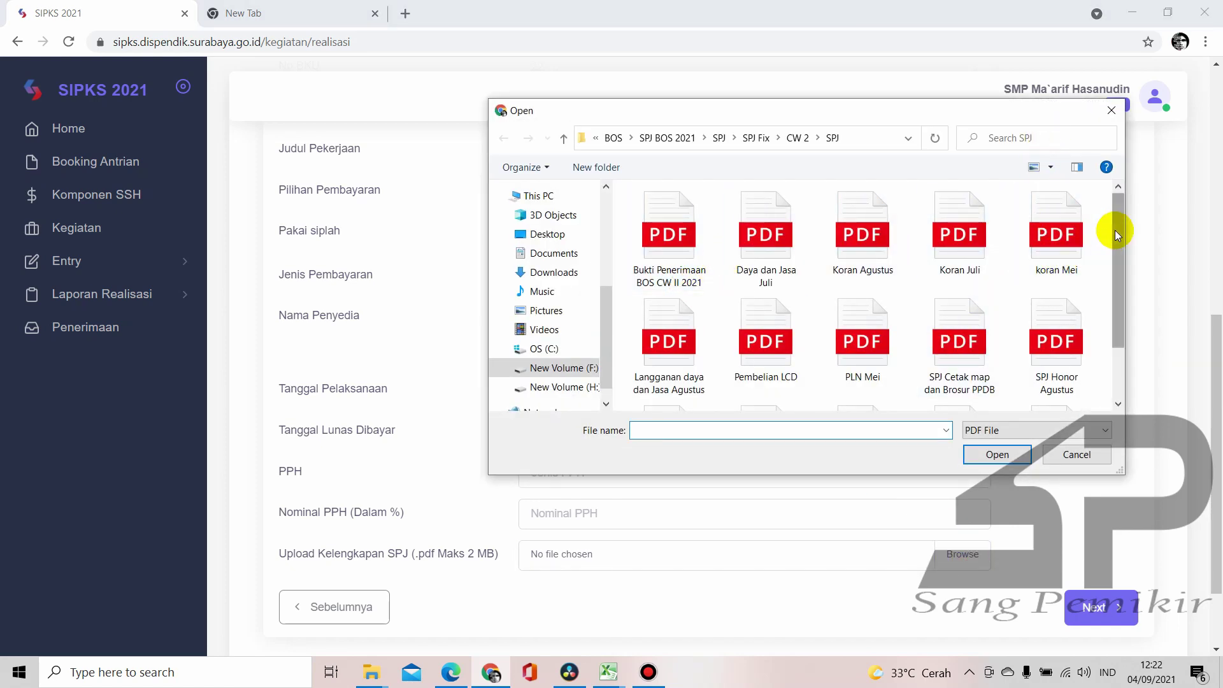
{"action": "mouse_move", "coordinate": [1115, 230]}
{"action": "left_mouse_down"}
{"action": "mouse_move", "coordinate": [1118, 281]}
{"action": "mouse_move", "coordinate": [1116, 226]}
{"action": "left_mouse_up"}
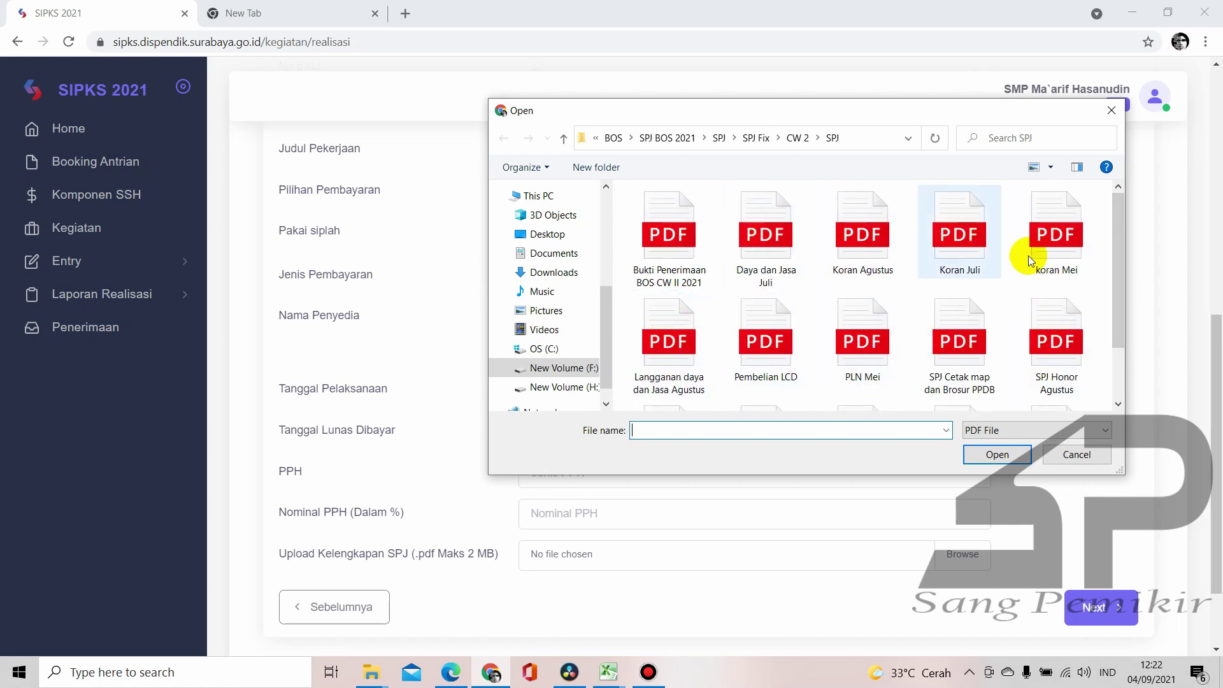
{"action": "left_click_drag", "start_coordinate": [1121, 254], "coordinate": [1118, 304]}
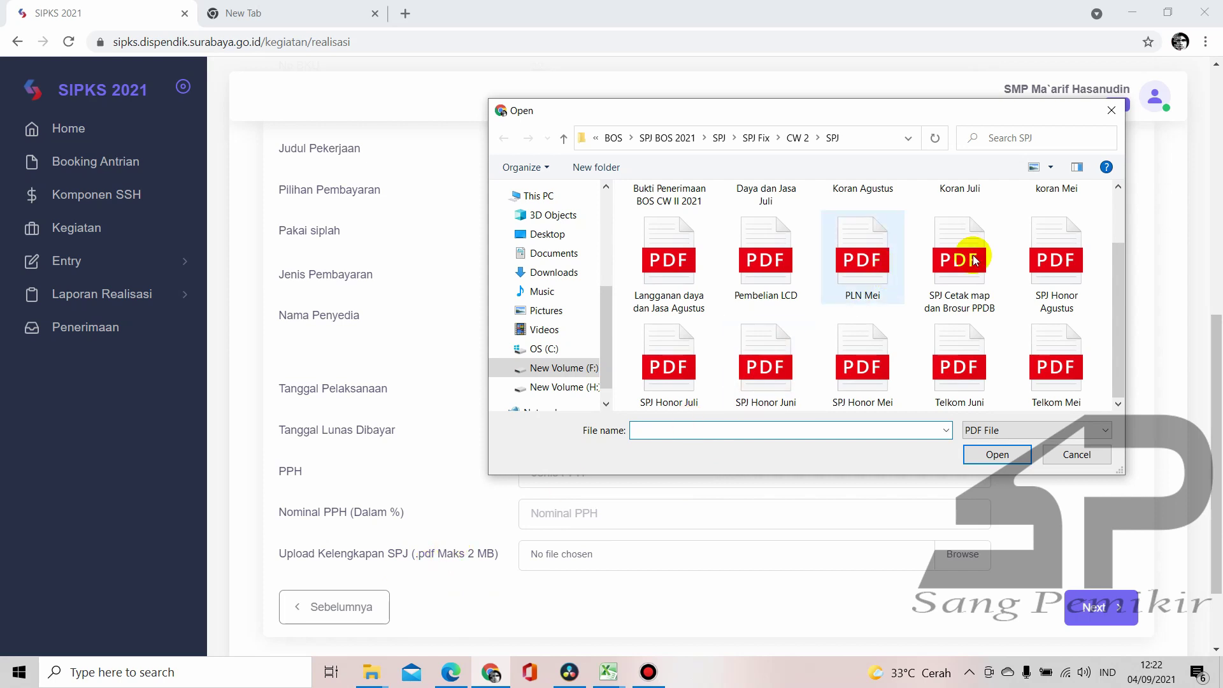
{"action": "mouse_move", "coordinate": [1115, 285]}
{"action": "left_mouse_down"}
{"action": "mouse_move", "coordinate": [1115, 246]}
{"action": "mouse_move", "coordinate": [1112, 284]}
{"action": "left_mouse_up"}
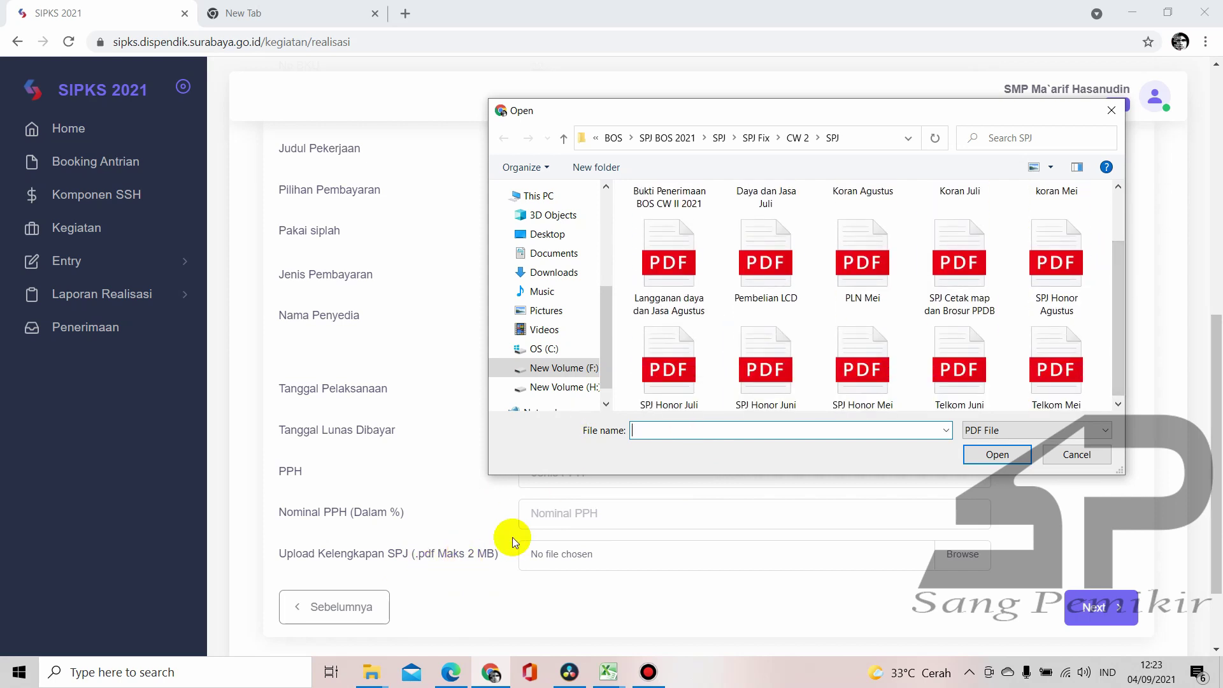
{"action": "mouse_move", "coordinate": [1120, 262]}
{"action": "left_mouse_down"}
{"action": "mouse_move", "coordinate": [1123, 220]}
{"action": "mouse_move", "coordinate": [1122, 256]}
{"action": "left_mouse_up"}
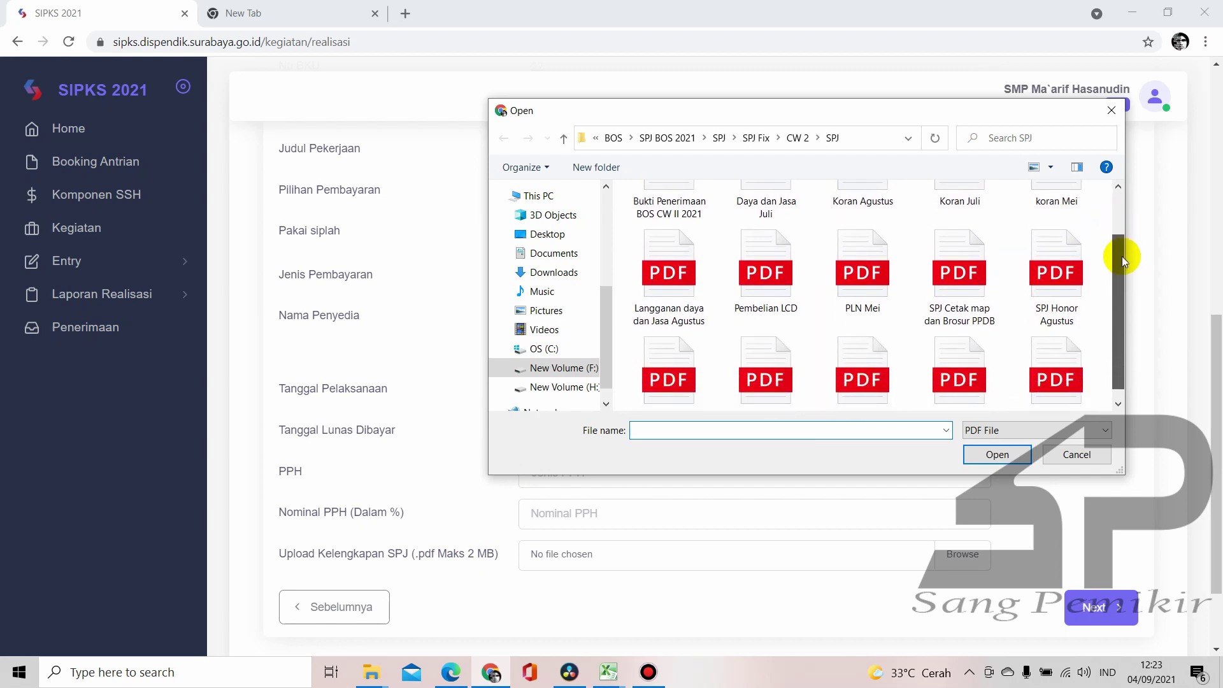
{"action": "scroll", "coordinate": [1040, 316], "scroll_direction": "down", "scroll_amount": 1}
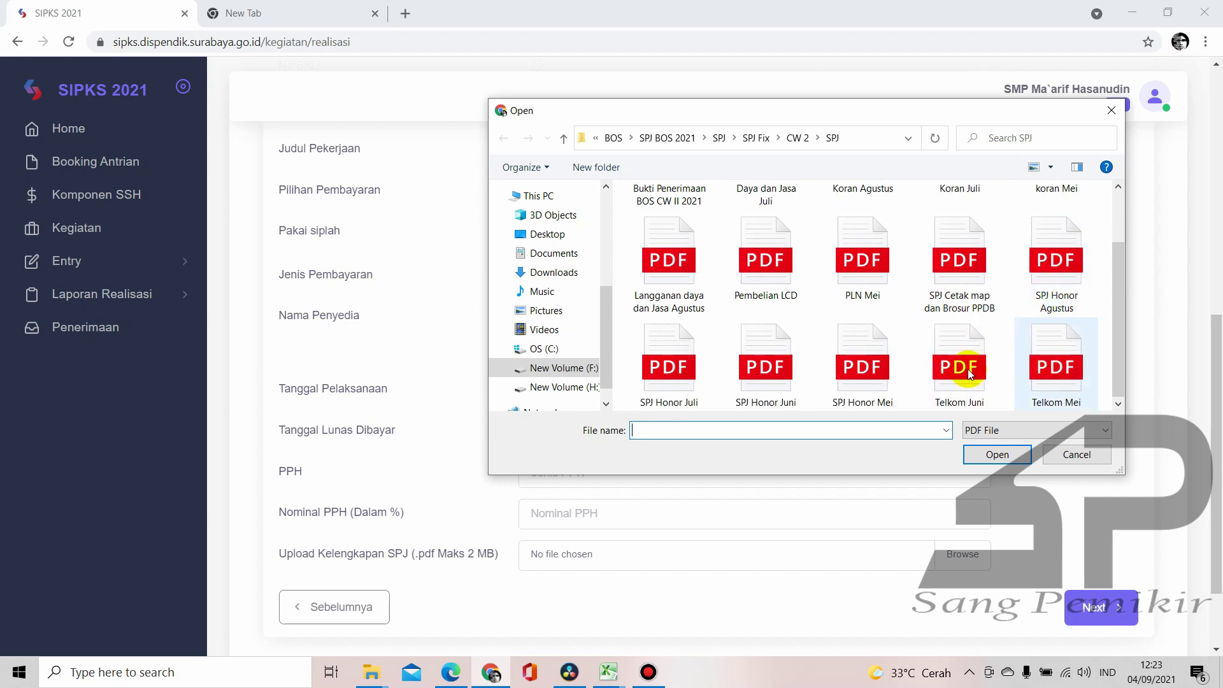
{"action": "left_click_drag", "start_coordinate": [1118, 317], "coordinate": [1118, 265]}
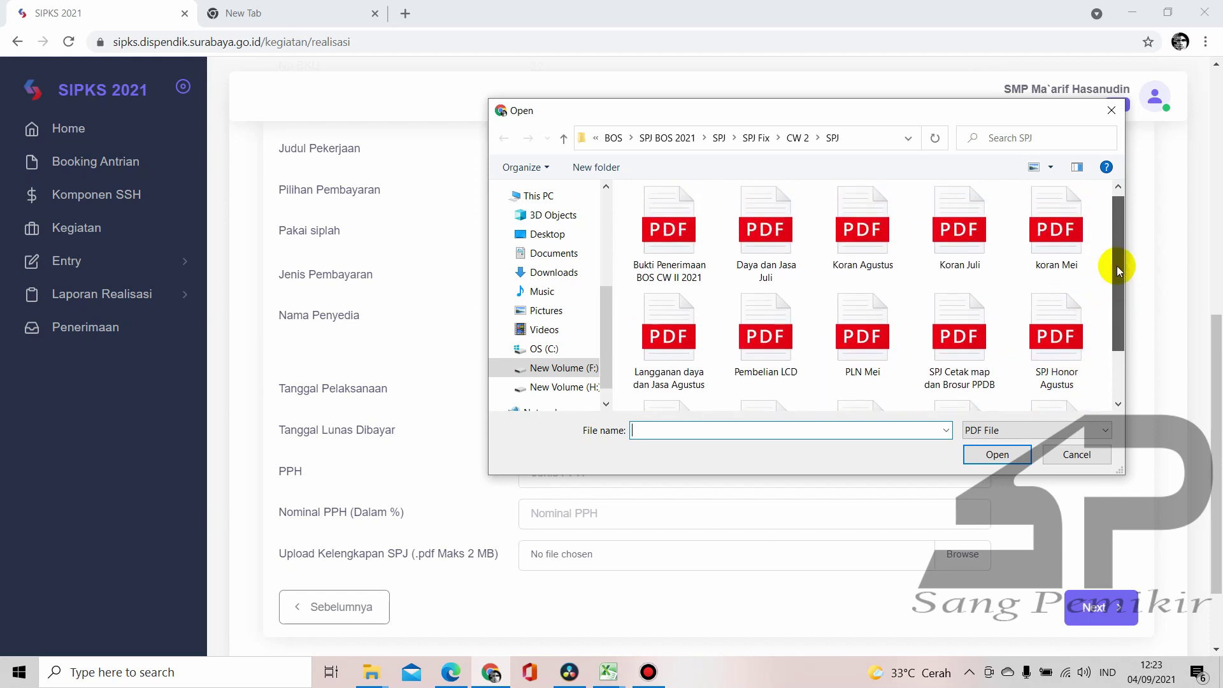
{"action": "left_click", "coordinate": [1068, 247]}
{"action": "left_click", "coordinate": [998, 455]}
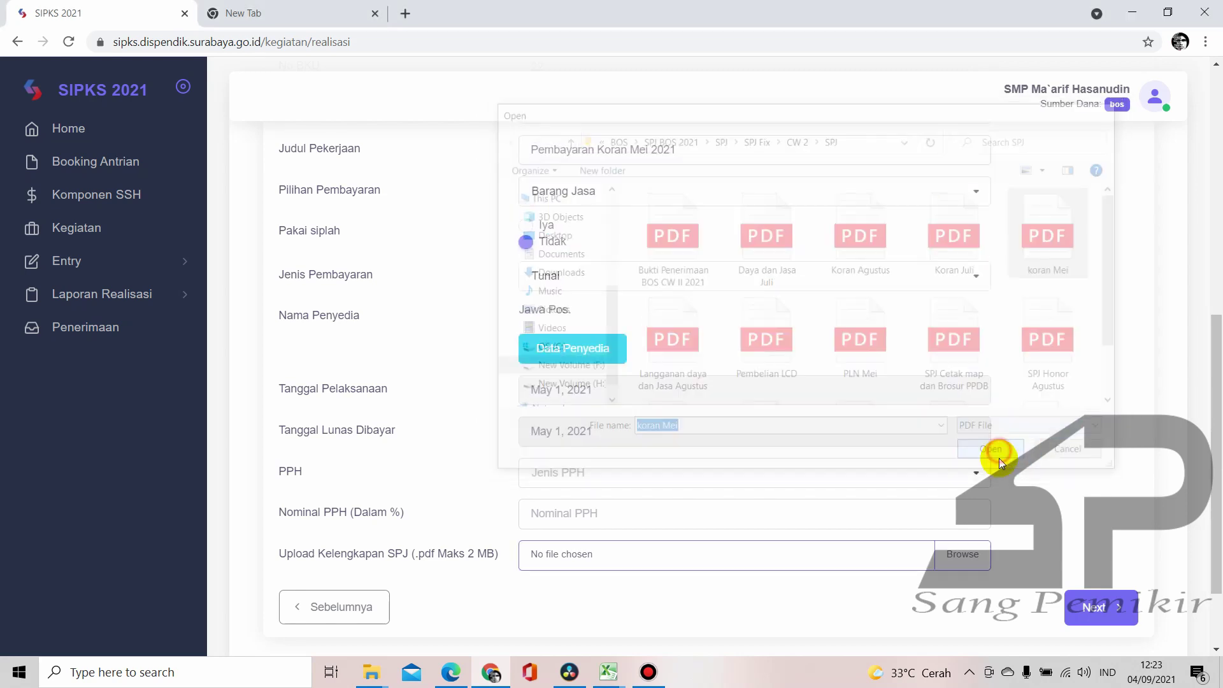
Proceed to Konfirmasi Pekerjaan, submit the newspaper realization and confirm sending it
{"action": "scroll", "coordinate": [1044, 479], "scroll_direction": "down", "scroll_amount": 2}
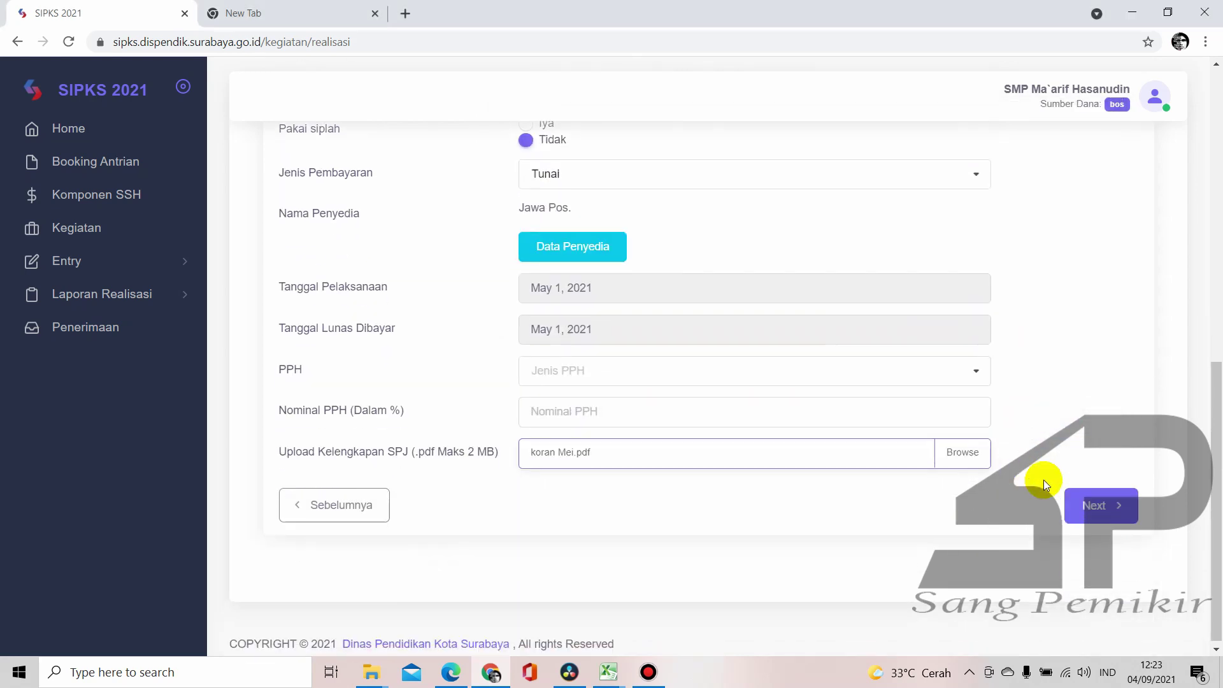
{"action": "left_click", "coordinate": [1107, 511]}
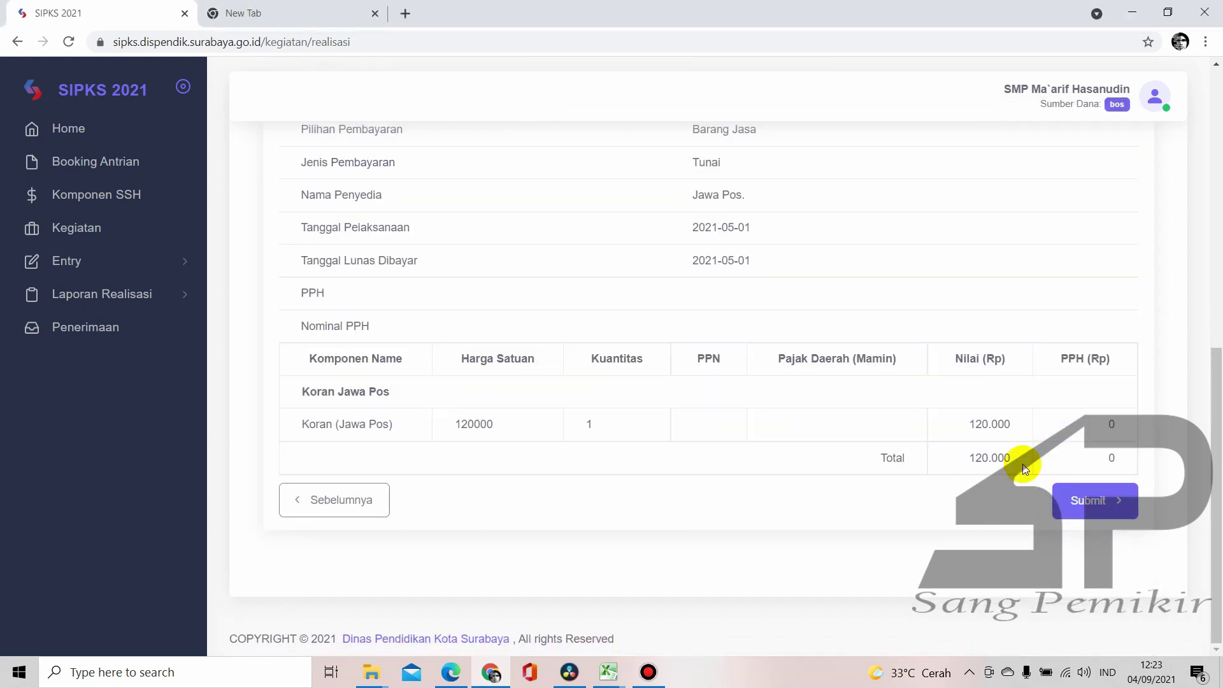
{"action": "left_click", "coordinate": [1083, 501]}
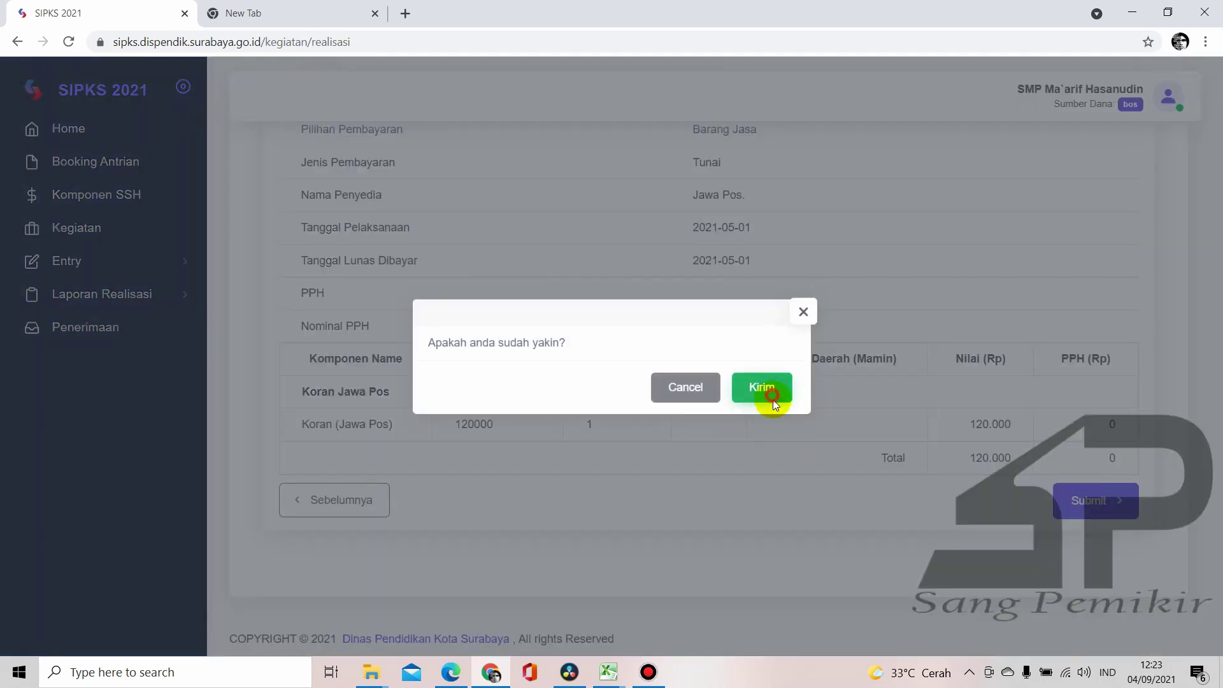
{"action": "left_click", "coordinate": [773, 396]}
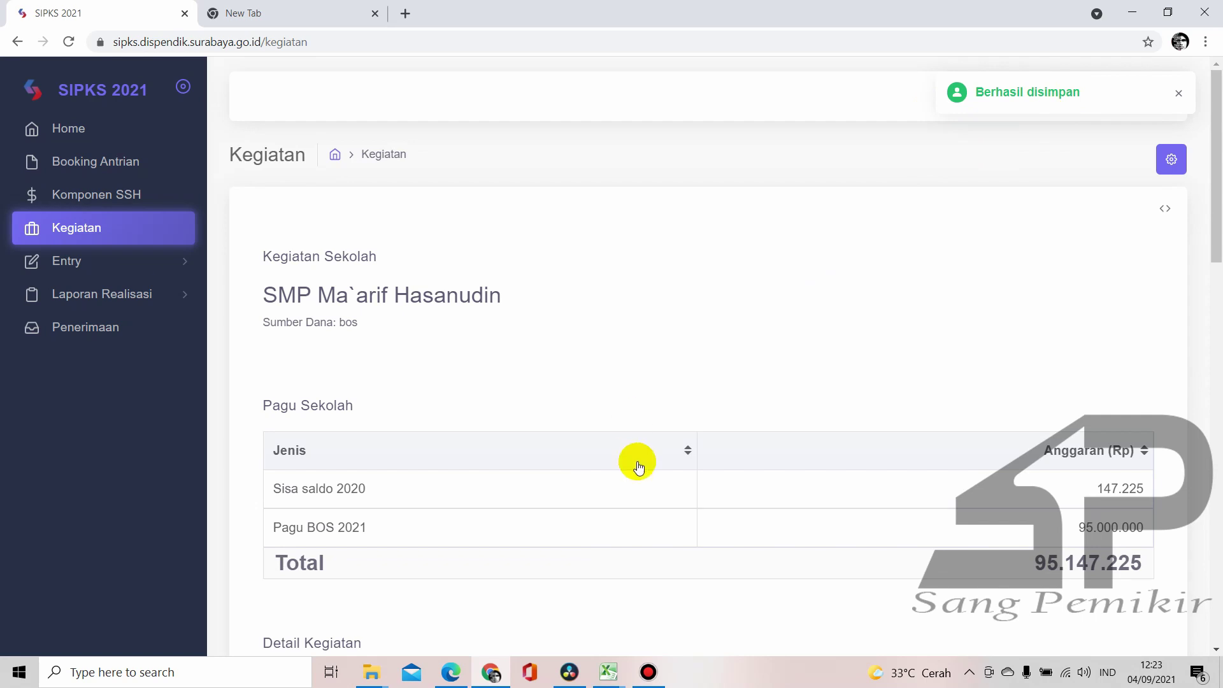
Open the Daftar Kegiatan realization list and check its last entry for the May newspaper payment
{"action": "scroll", "coordinate": [637, 467], "scroll_direction": "down", "scroll_amount": 5}
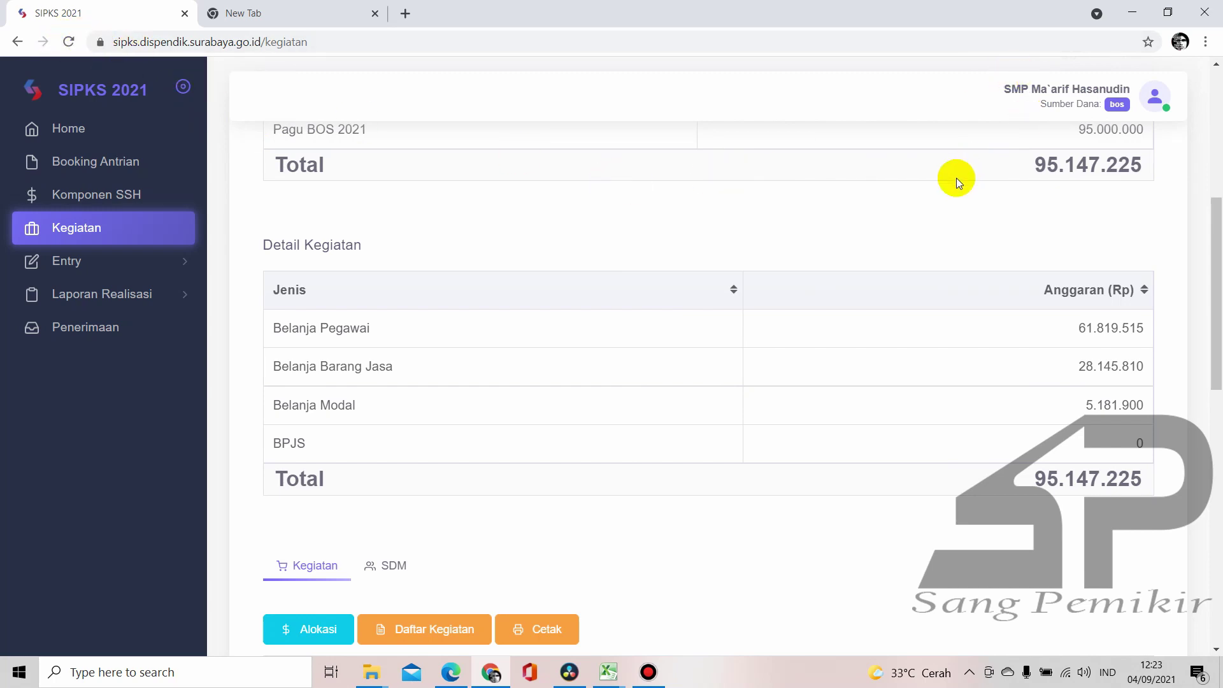
{"action": "scroll", "coordinate": [713, 415], "scroll_direction": "down", "scroll_amount": 3}
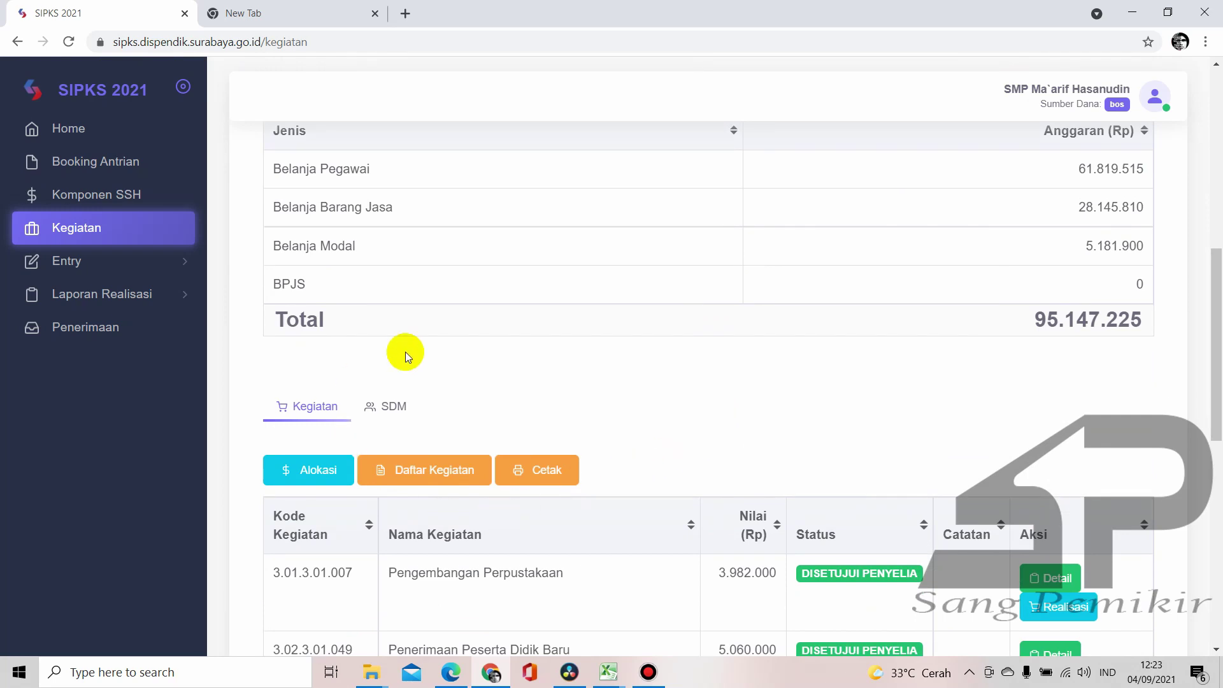
{"action": "left_click", "coordinate": [451, 477]}
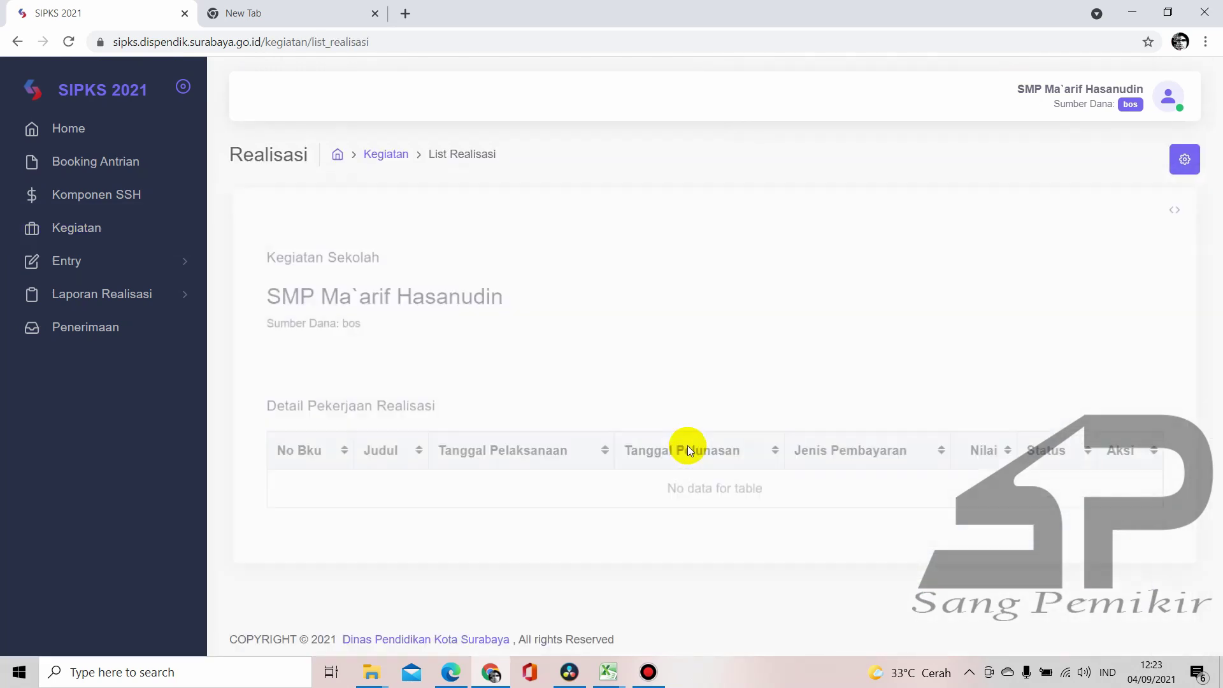
{"action": "scroll", "coordinate": [711, 496], "scroll_direction": "down", "scroll_amount": 15}
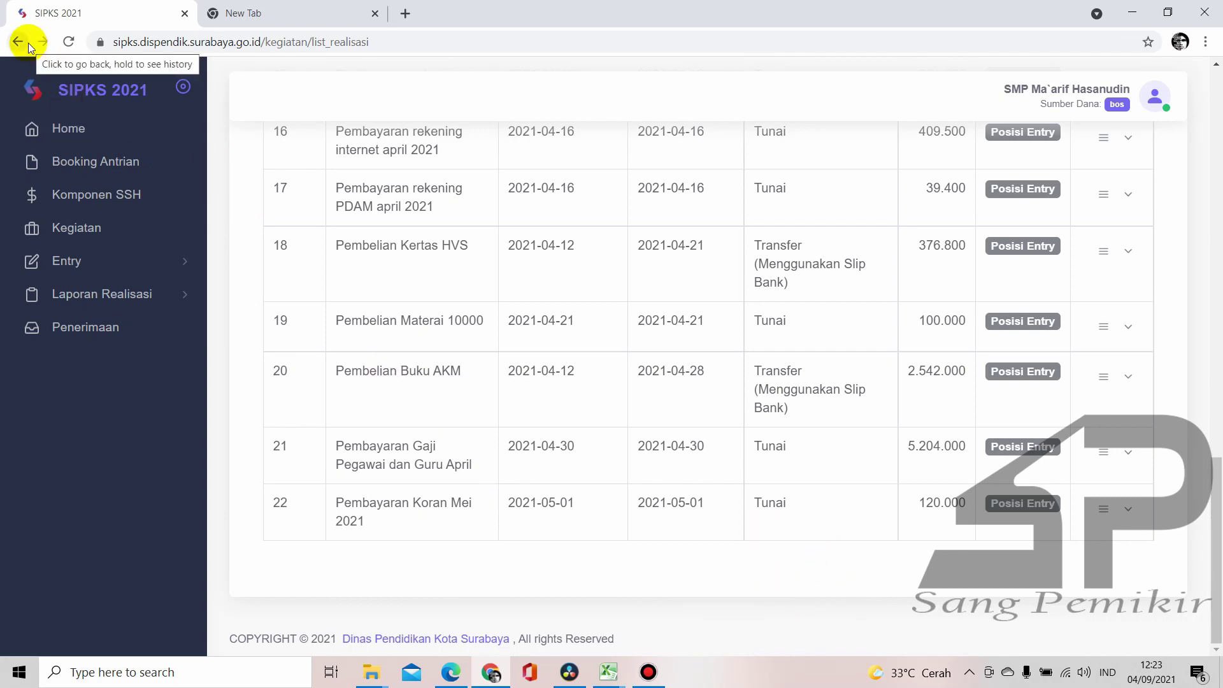
Return to the Kegiatan page and bring up its table of activities with their codes
{"action": "left_click", "coordinate": [84, 227]}
{"action": "scroll", "coordinate": [757, 390], "scroll_direction": "down", "scroll_amount": 8}
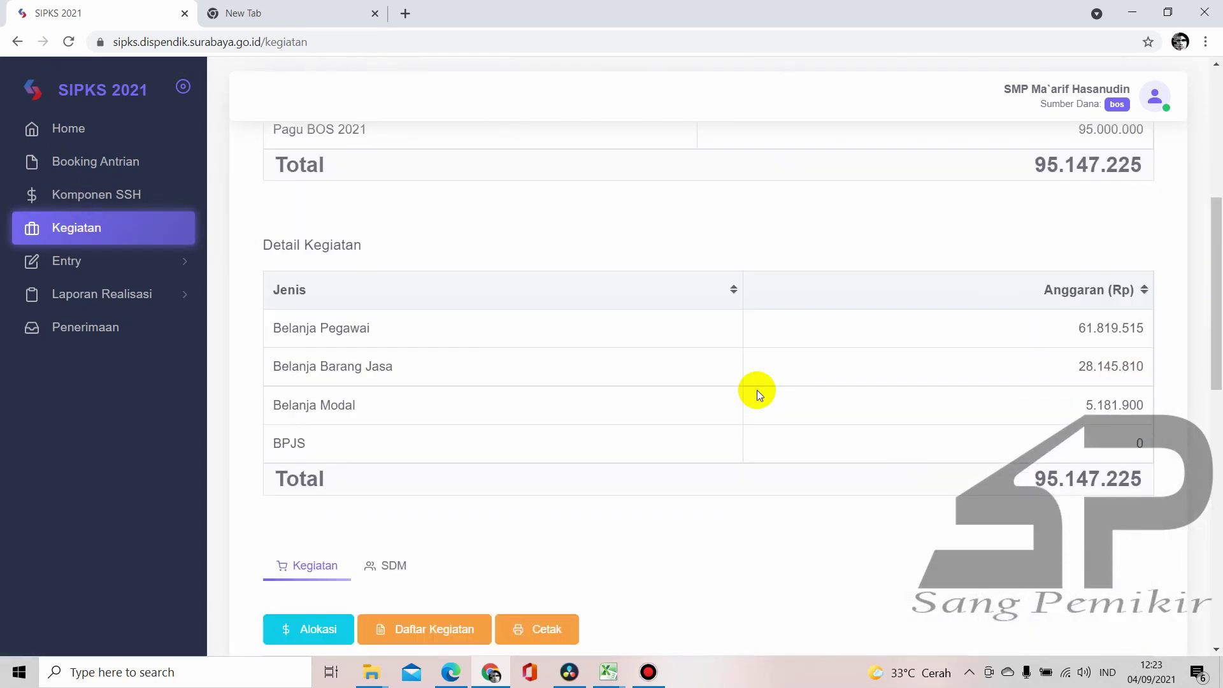
{"action": "scroll", "coordinate": [757, 390], "scroll_direction": "down", "scroll_amount": 8}
{"action": "scroll", "coordinate": [757, 390], "scroll_direction": "up", "scroll_amount": 4}
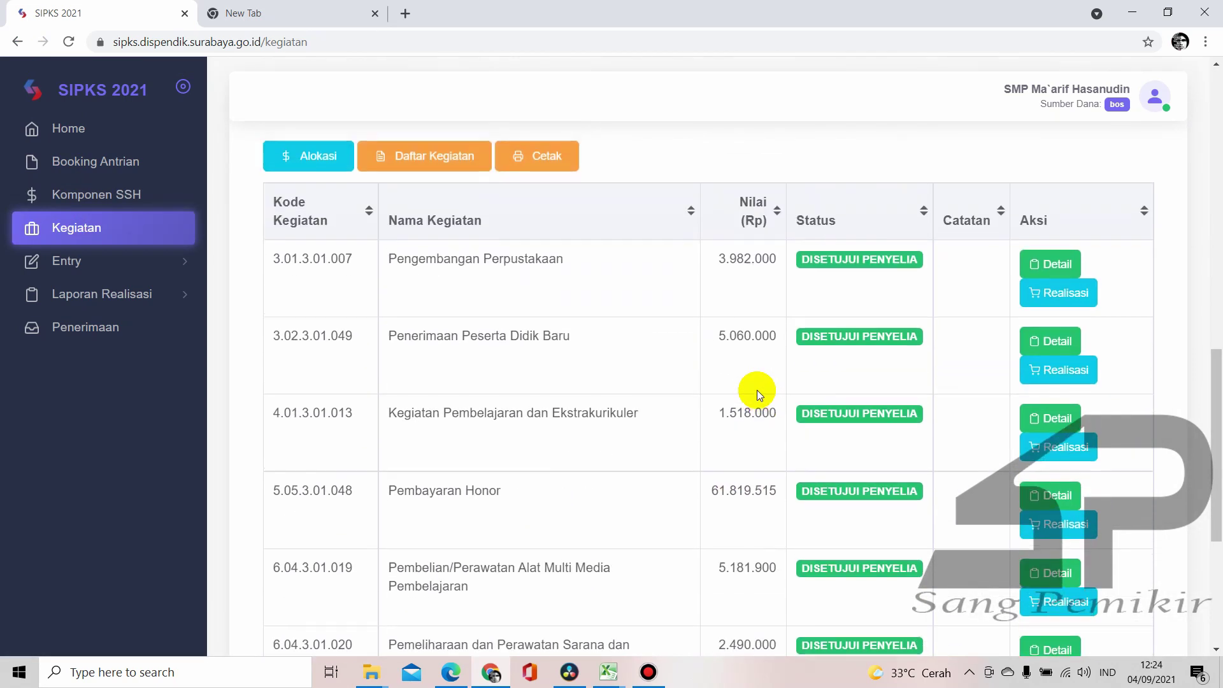
{"action": "scroll", "coordinate": [644, 280], "scroll_direction": "down", "scroll_amount": 4}
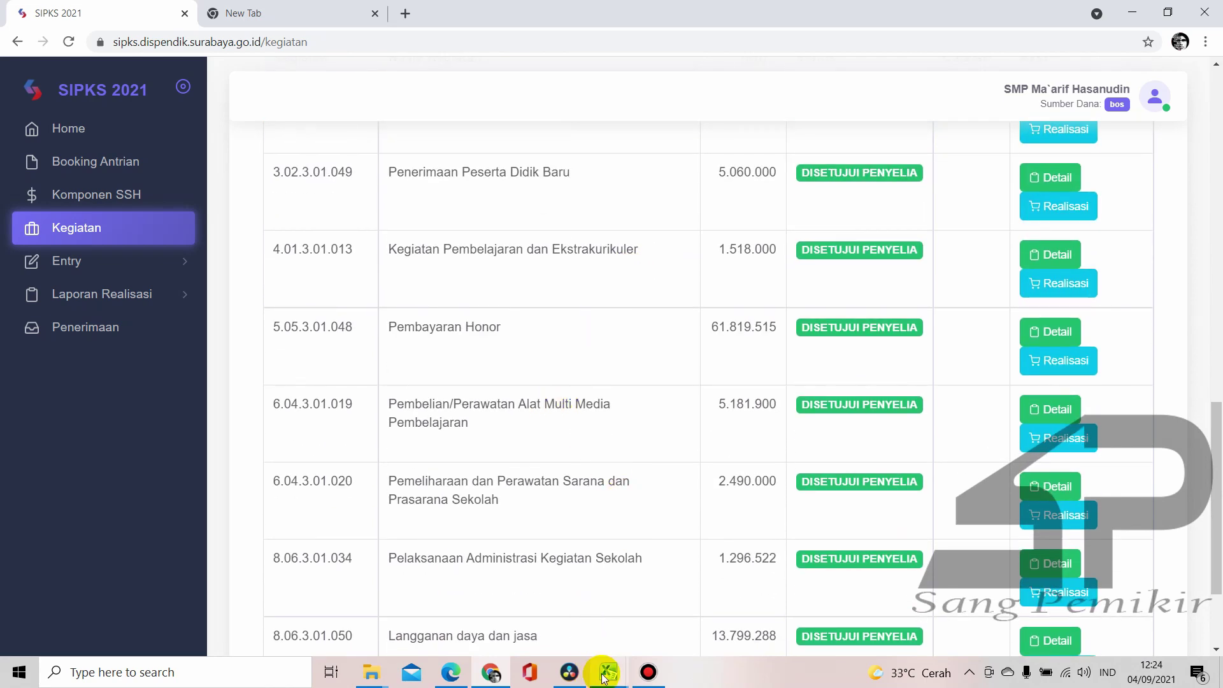
Switch to the Buku Kas Umum CW 2 2021 workbook in Excel and select the Pembayaran Listrik Mei 2021 entry
{"action": "mouse_move", "coordinate": [605, 678]}
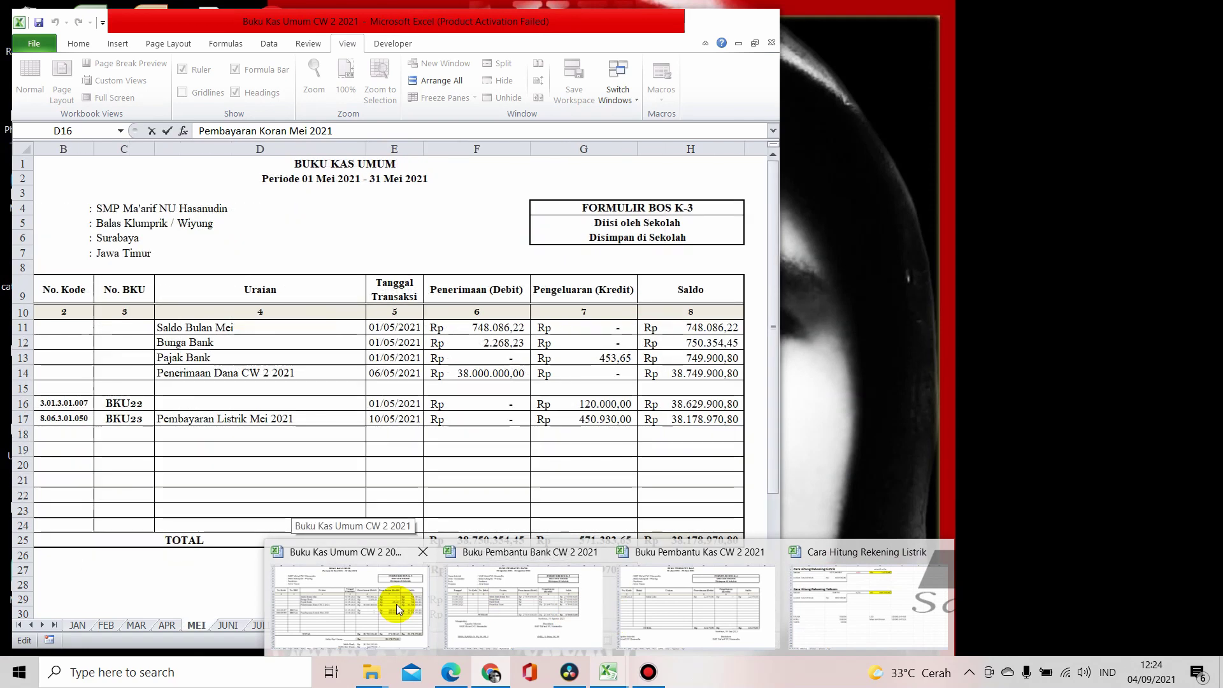
{"action": "left_click", "coordinate": [396, 604]}
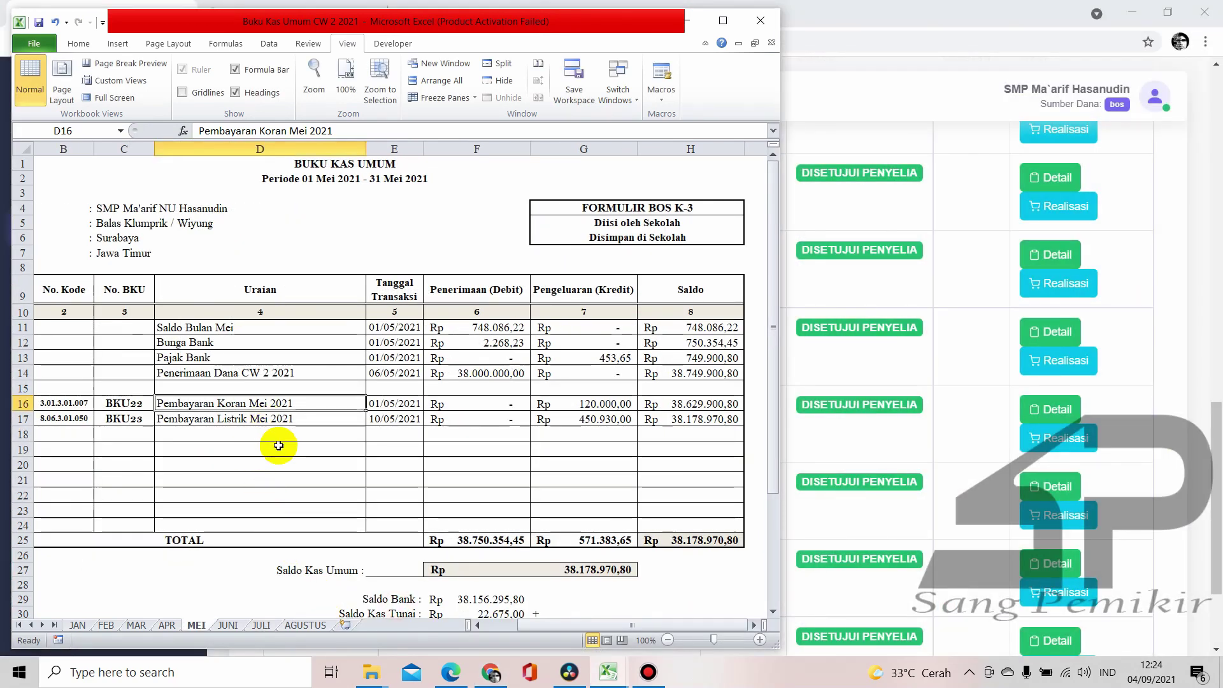
{"action": "left_click", "coordinate": [275, 422]}
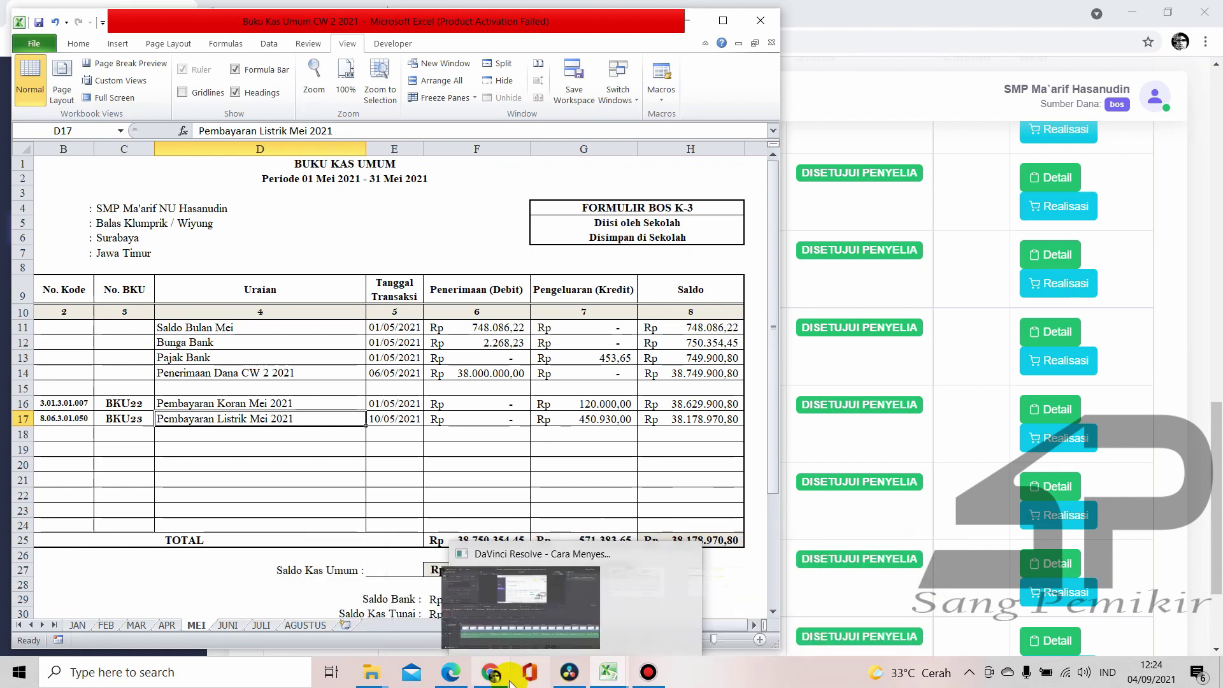
Switch back to SIPKS in Chrome and open the realization form for Langganan daya dan jasa, code 8.06.3.01.050
{"action": "left_click", "coordinate": [511, 584]}
{"action": "scroll", "coordinate": [612, 326], "scroll_direction": "down", "scroll_amount": 3}
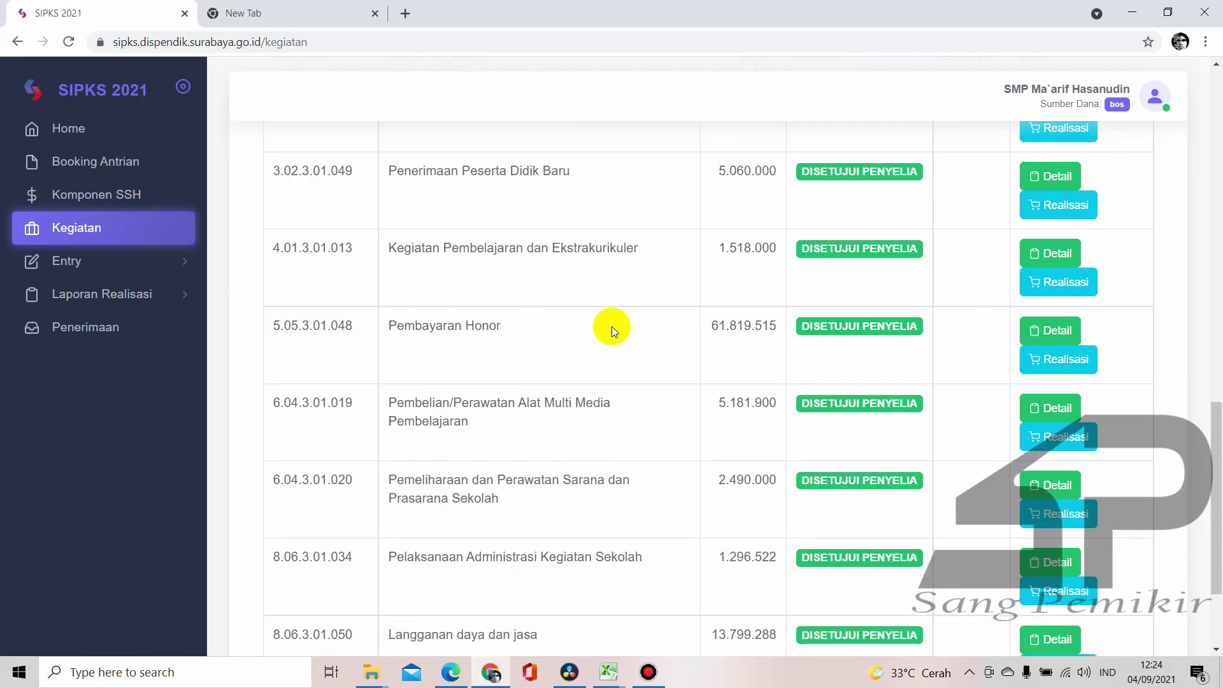
{"action": "left_click", "coordinate": [1055, 521]}
{"action": "scroll", "coordinate": [579, 343], "scroll_direction": "down", "scroll_amount": 5}
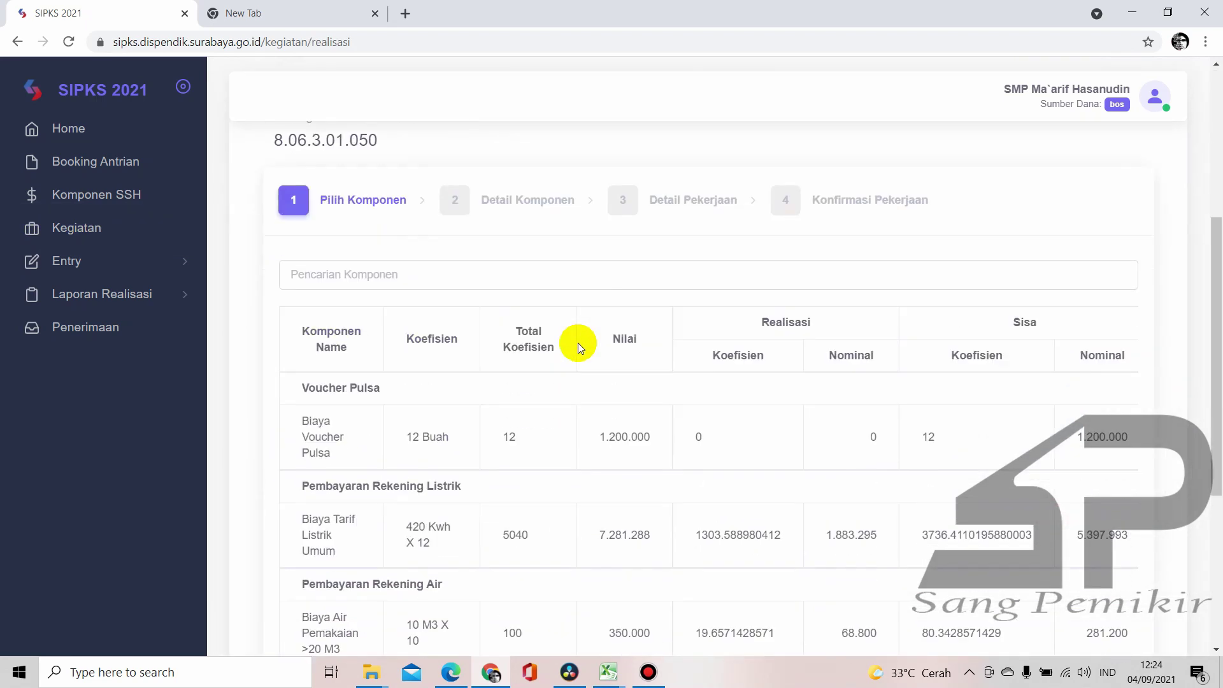
Select the Biaya Tarif Listrik Umum component under Pembayaran Rekening Listrik and continue to Detail Komponen
{"action": "scroll", "coordinate": [595, 341], "scroll_direction": "down", "scroll_amount": 5}
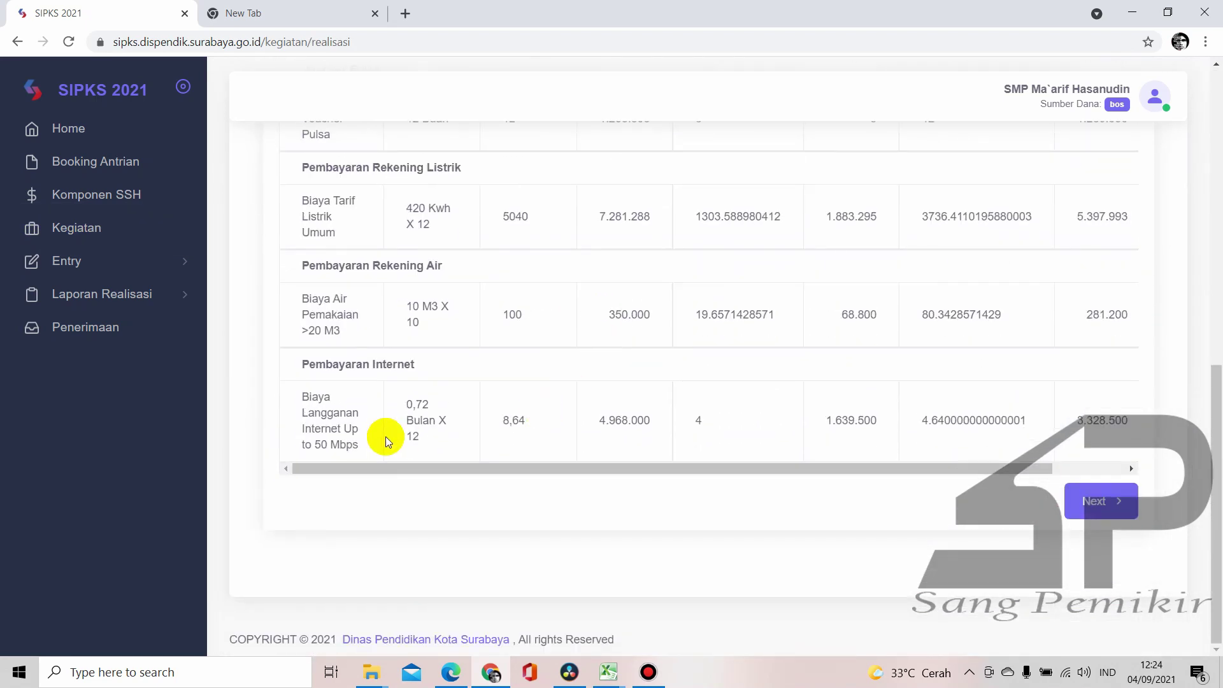
{"action": "scroll", "coordinate": [379, 315], "scroll_direction": "up", "scroll_amount": 1}
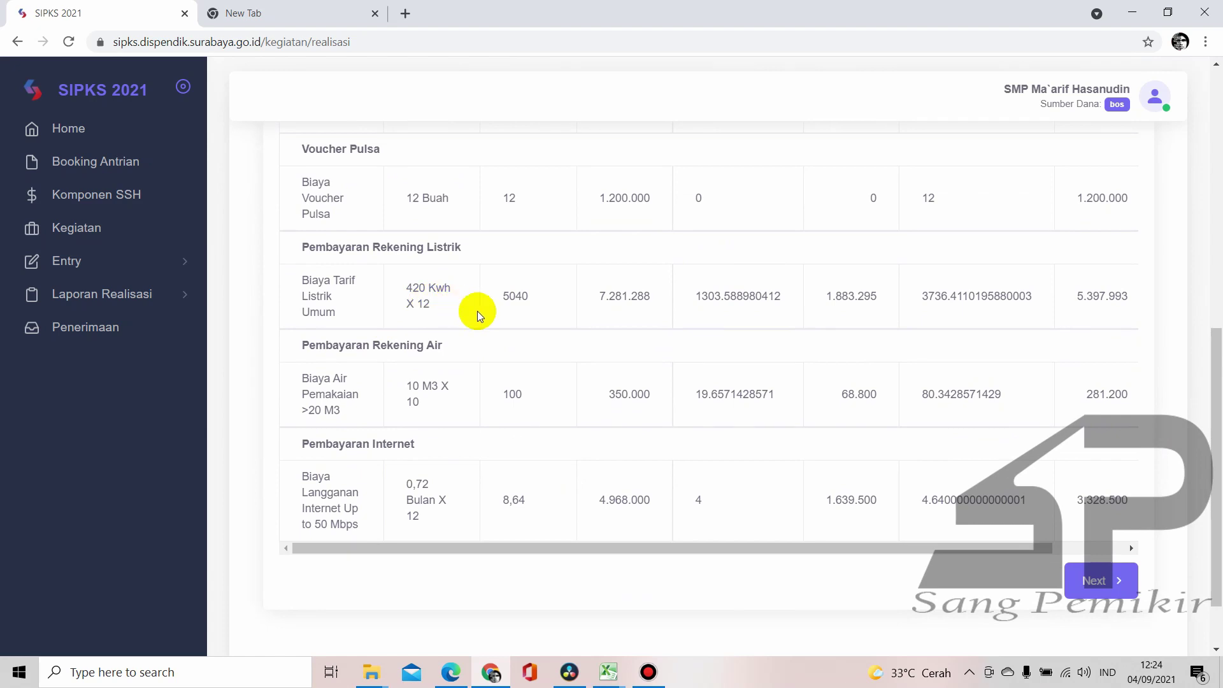
{"action": "left_click_drag", "start_coordinate": [887, 549], "coordinate": [1016, 540]}
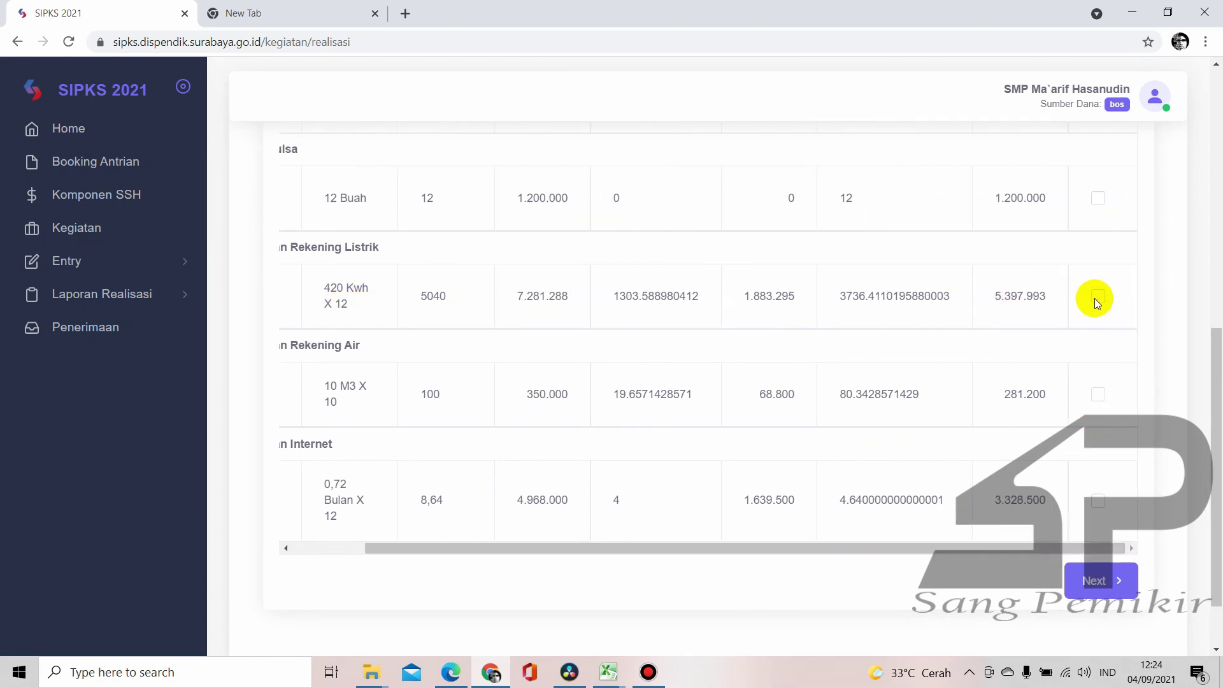
{"action": "left_click", "coordinate": [1094, 302]}
{"action": "left_click", "coordinate": [1104, 304]}
{"action": "left_click", "coordinate": [1100, 298]}
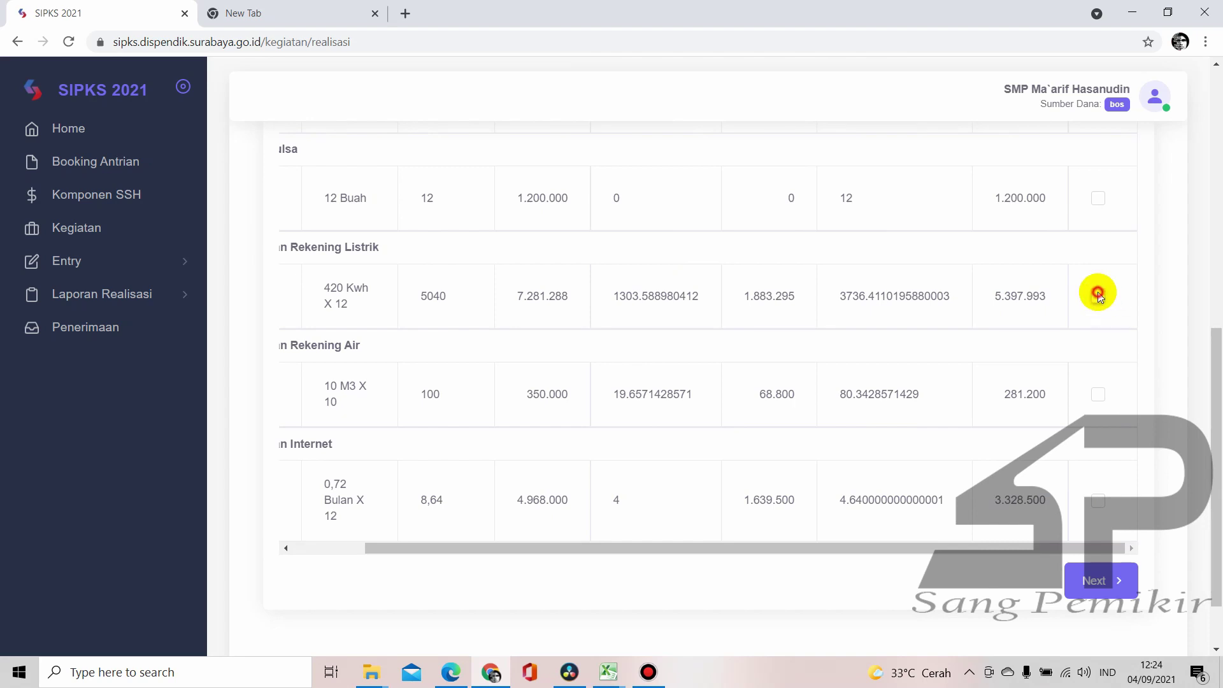
{"action": "left_click", "coordinate": [1087, 595]}
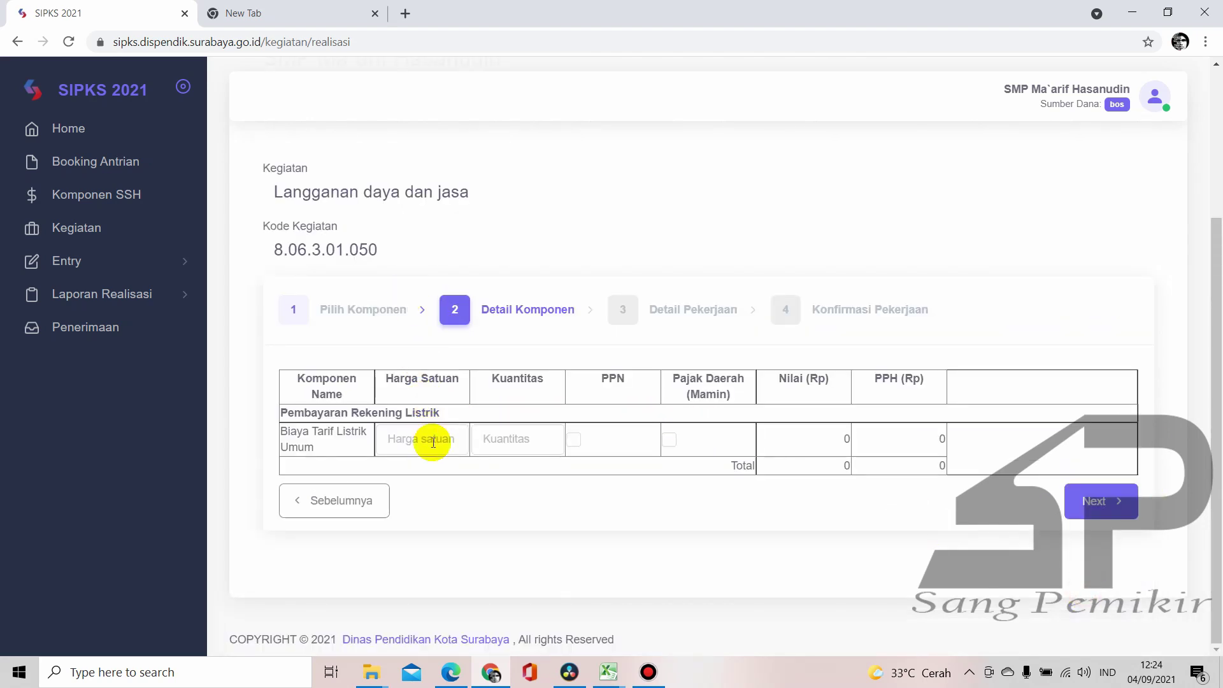
Go back to Pilih Komponen and check the Koefisien of Biaya Tarif Listrik Umum
{"action": "left_click", "coordinate": [325, 497]}
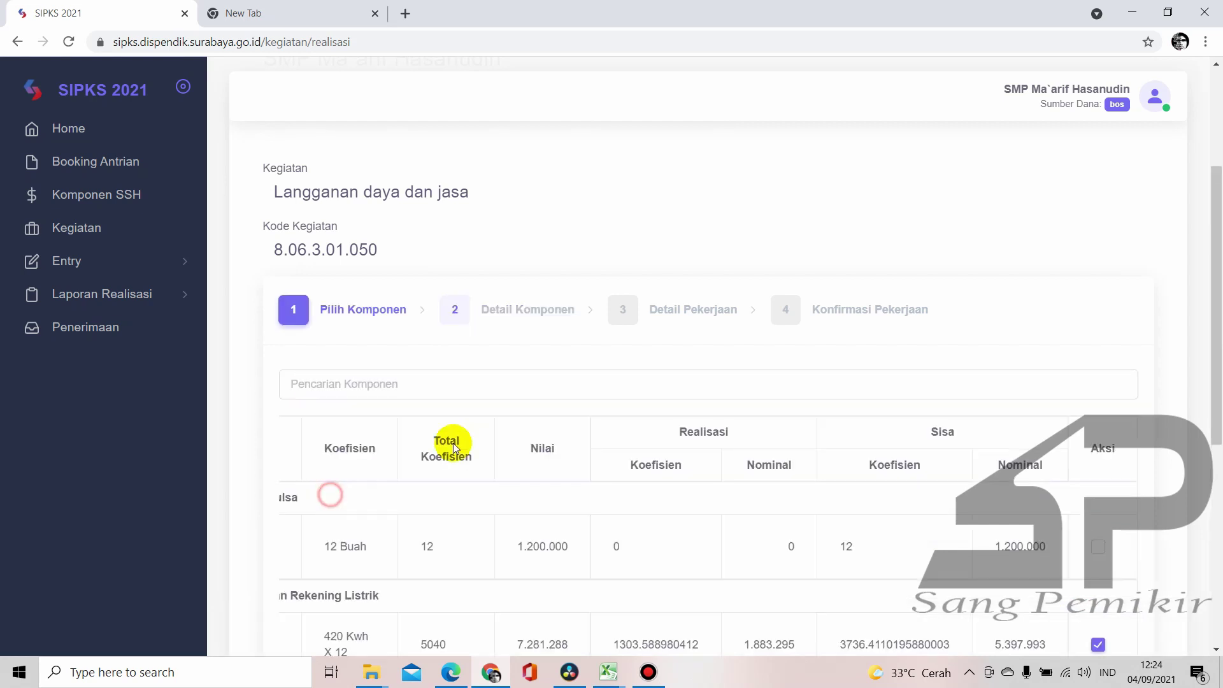
{"action": "scroll", "coordinate": [739, 512], "scroll_direction": "down", "scroll_amount": 6}
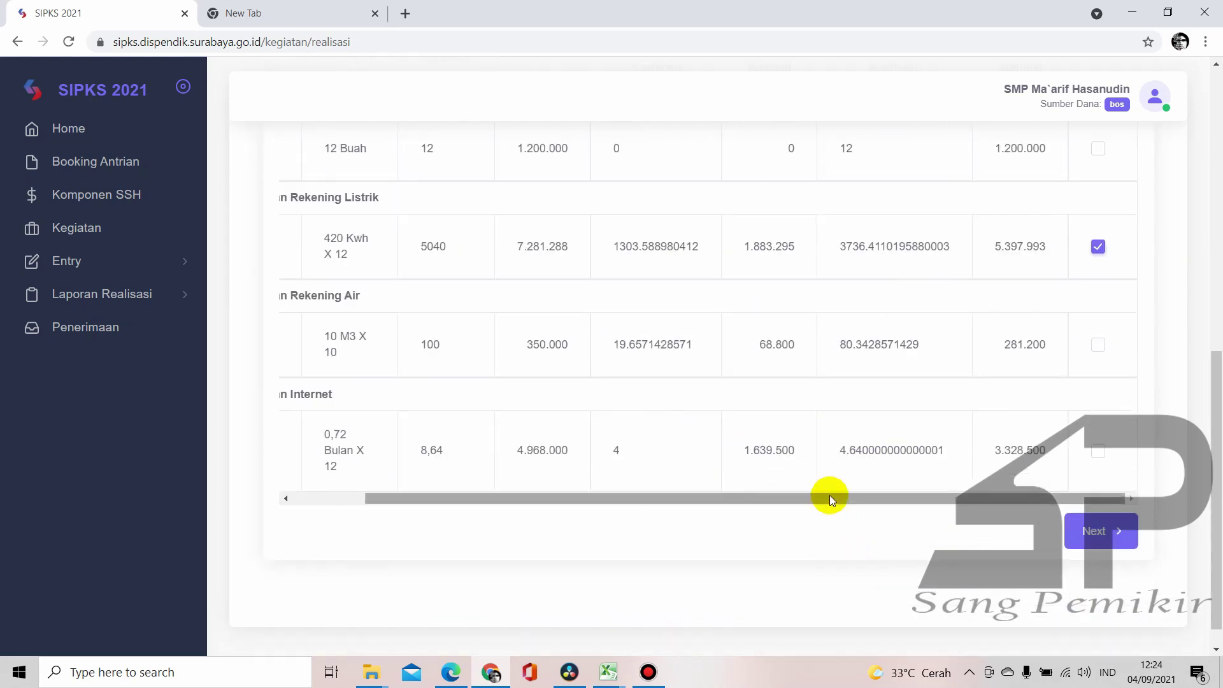
{"action": "left_click_drag", "start_coordinate": [829, 495], "coordinate": [562, 494]}
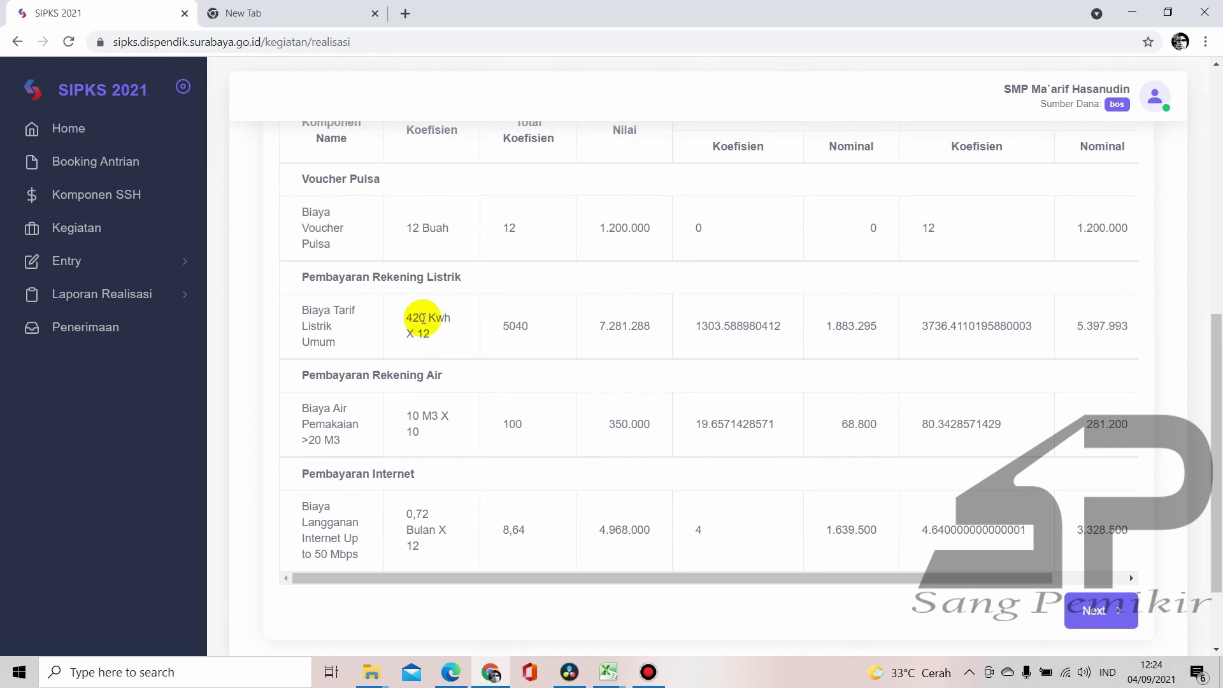
{"action": "left_click_drag", "start_coordinate": [444, 318], "coordinate": [408, 318]}
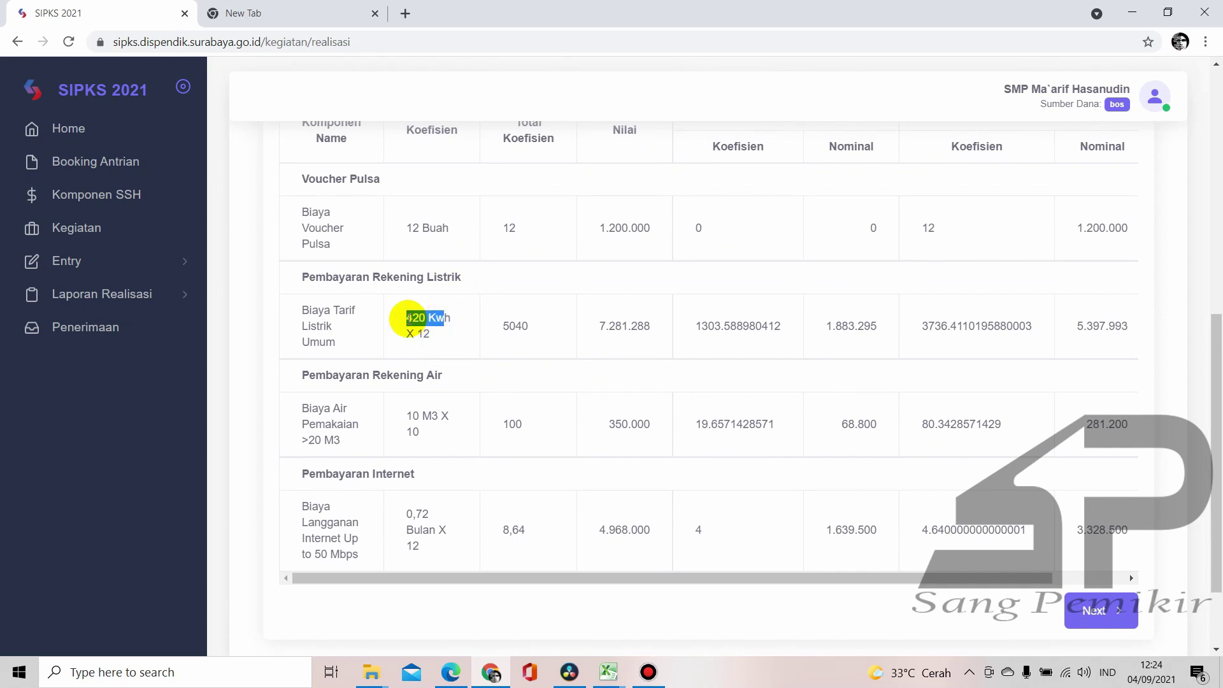
{"action": "left_click", "coordinate": [440, 324]}
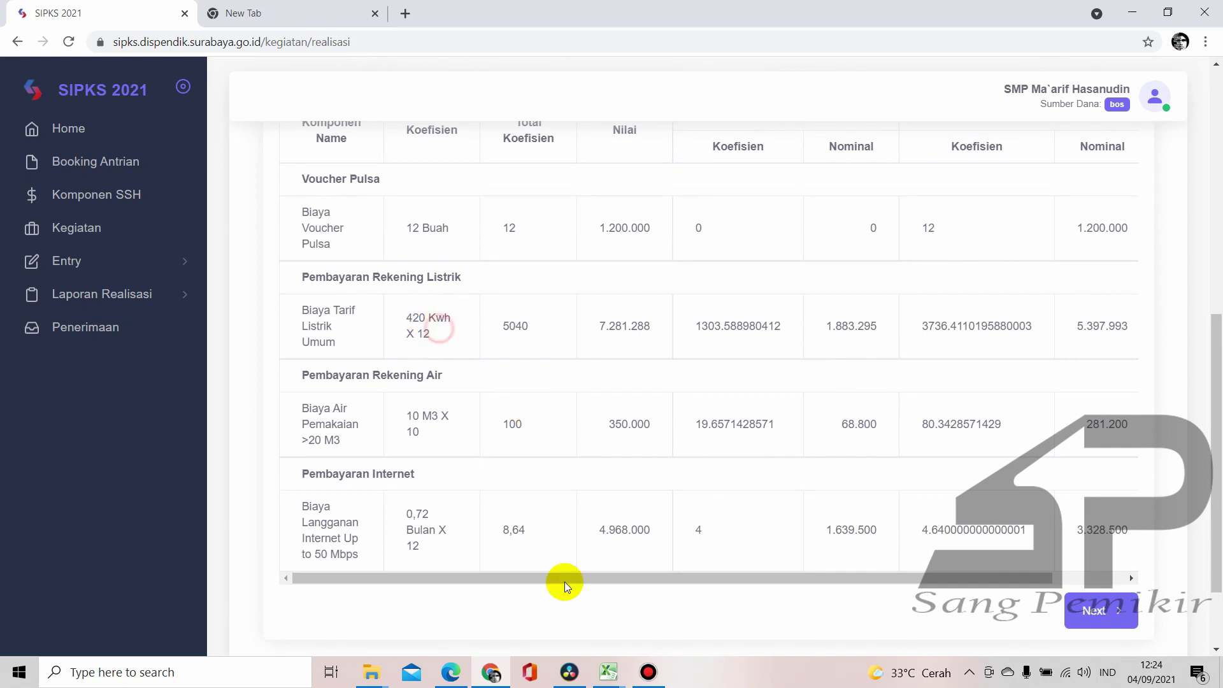
Switch to the Cara Hitung Rekening Listrik workbook in Excel and review the electricity coefficient, receipt total and Satuan formula
{"action": "left_click", "coordinate": [608, 672]}
{"action": "left_click", "coordinate": [854, 602]}
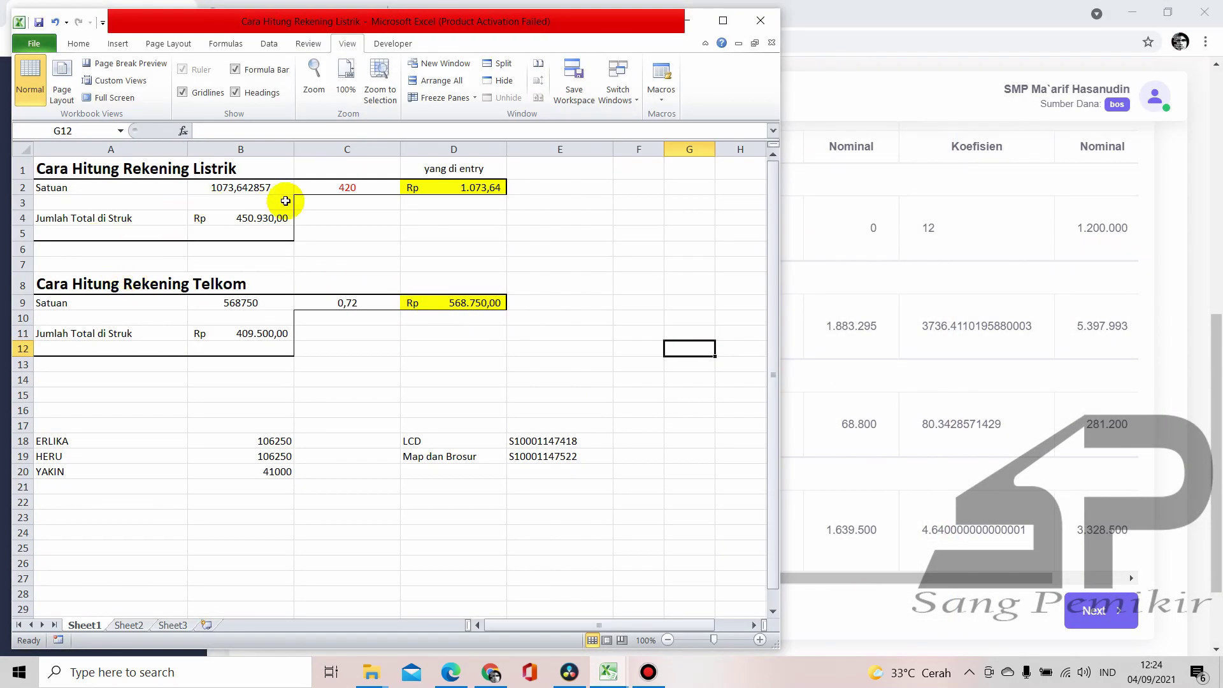
{"action": "left_click", "coordinate": [329, 187]}
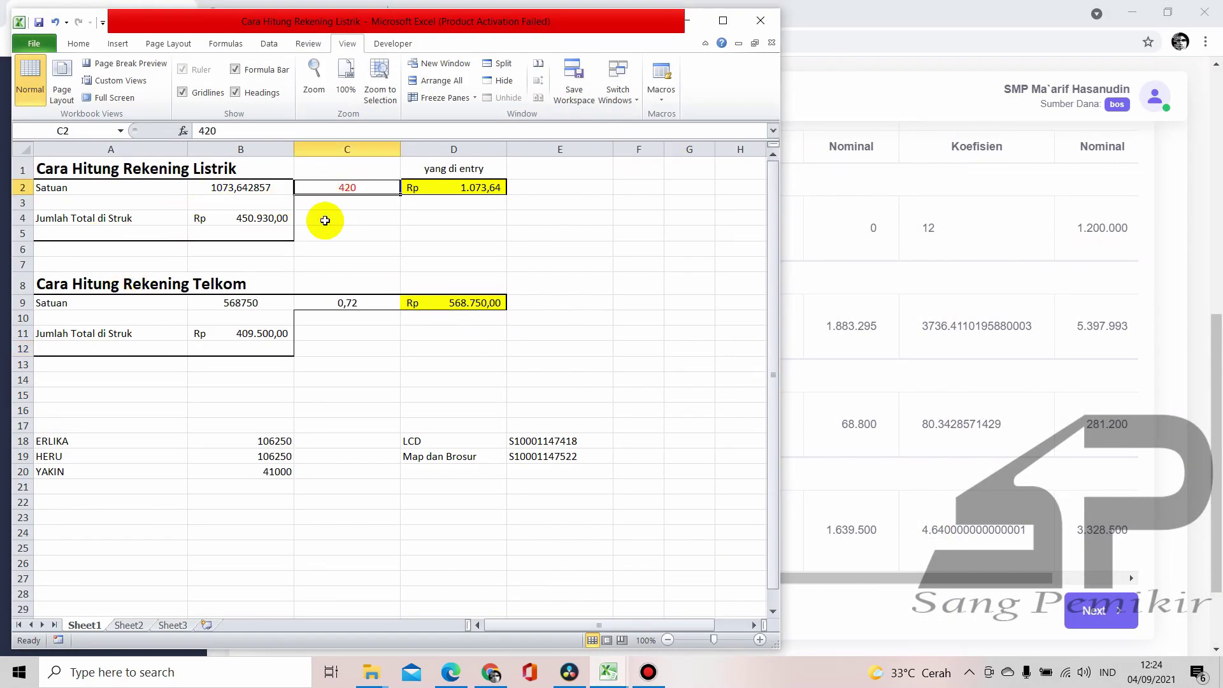
{"action": "left_click", "coordinate": [247, 220]}
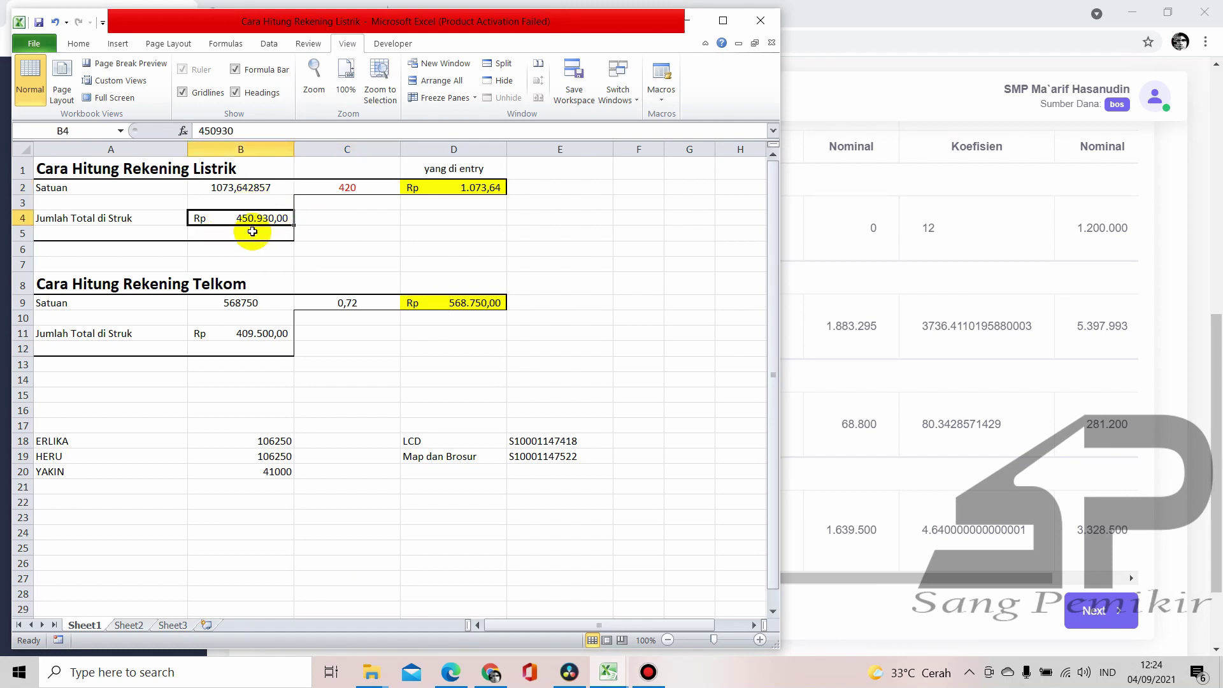
{"action": "left_click", "coordinate": [345, 218]}
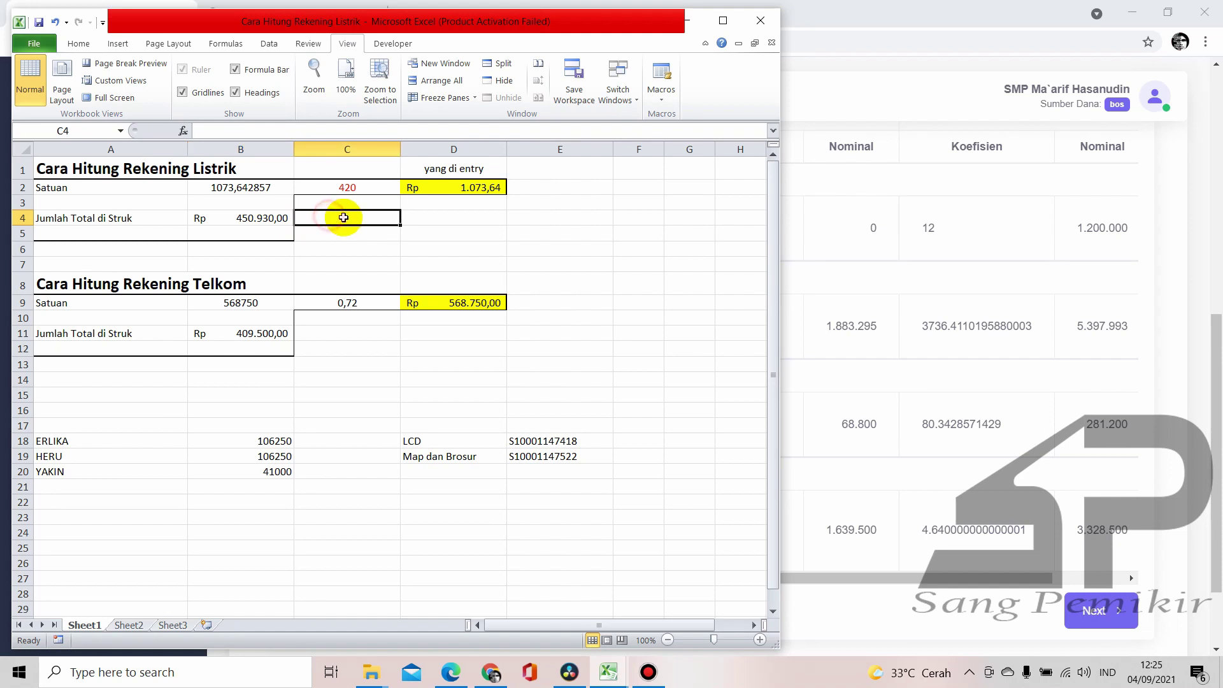
{"action": "left_click", "coordinate": [259, 186]}
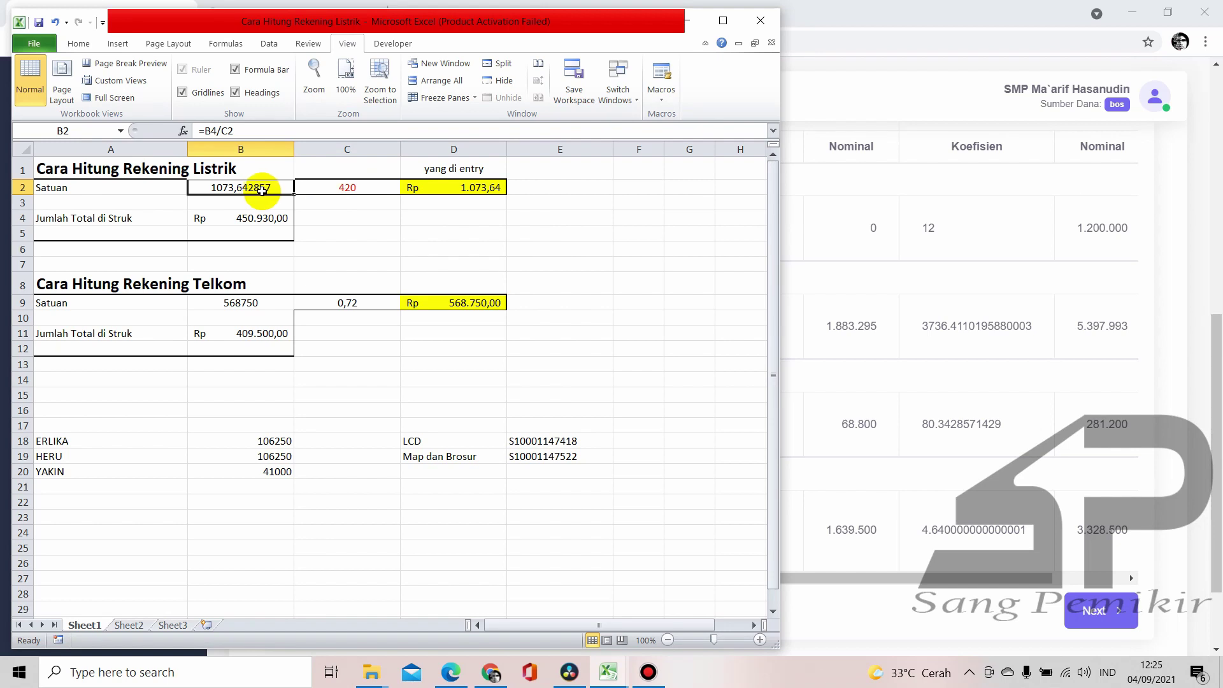
Copy the electricity Satuan result from B2 to E2 as values only, and copy its full decimal number
{"action": "left_click_drag", "start_coordinate": [264, 194], "coordinate": [601, 187]}
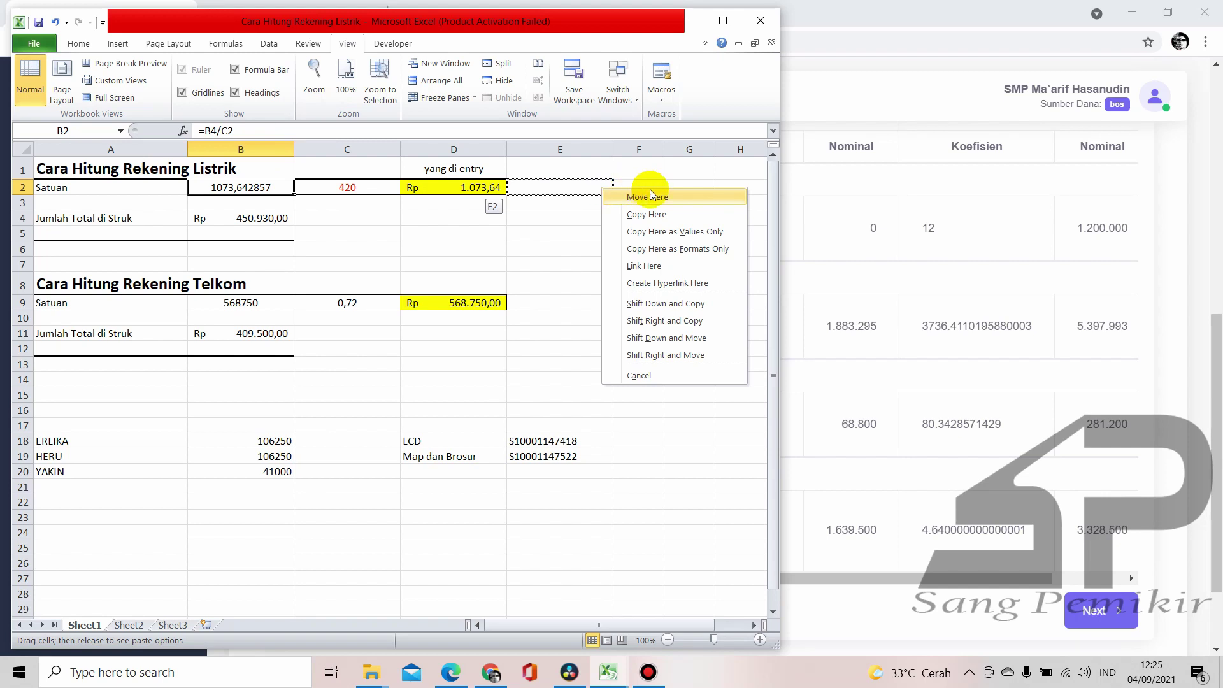
{"action": "left_click", "coordinate": [682, 233]}
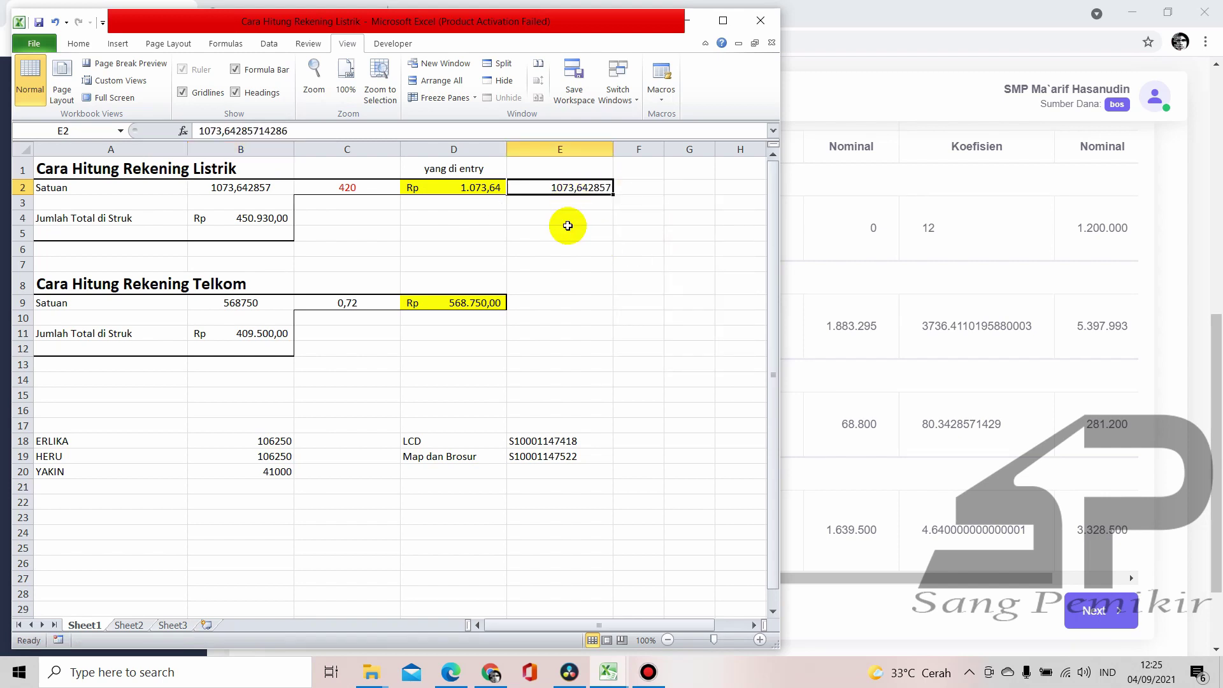
{"action": "left_click", "coordinate": [305, 131]}
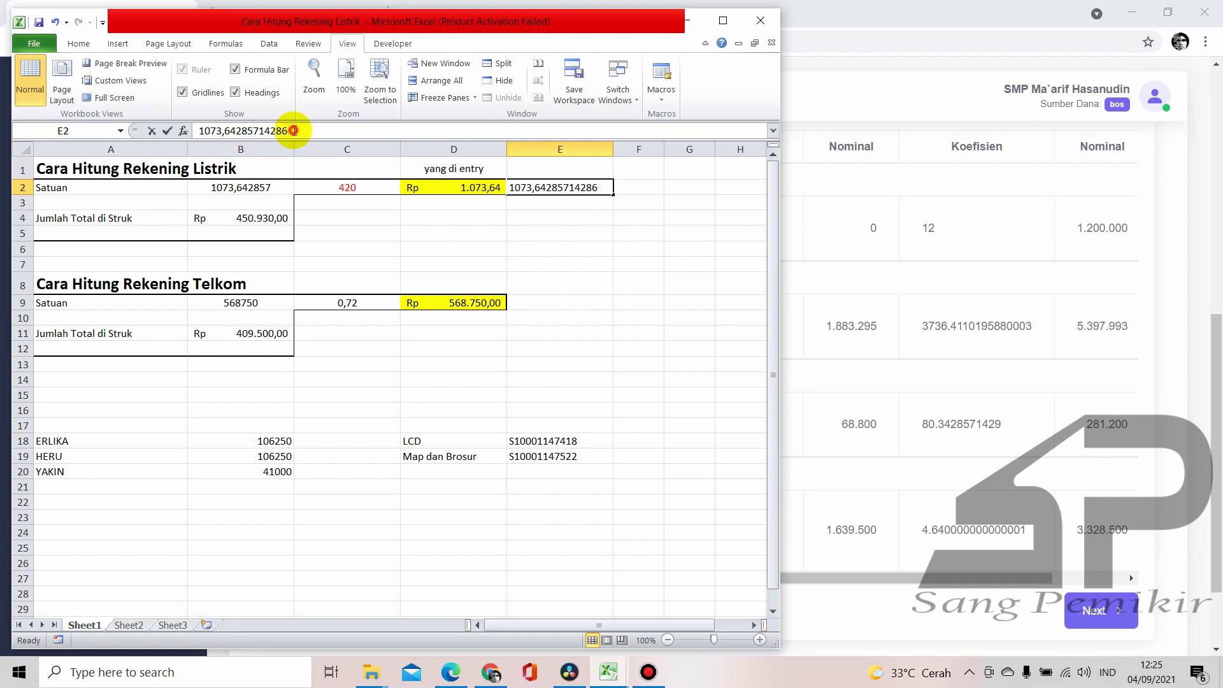
{"action": "left_click_drag", "start_coordinate": [304, 131], "coordinate": [184, 133]}
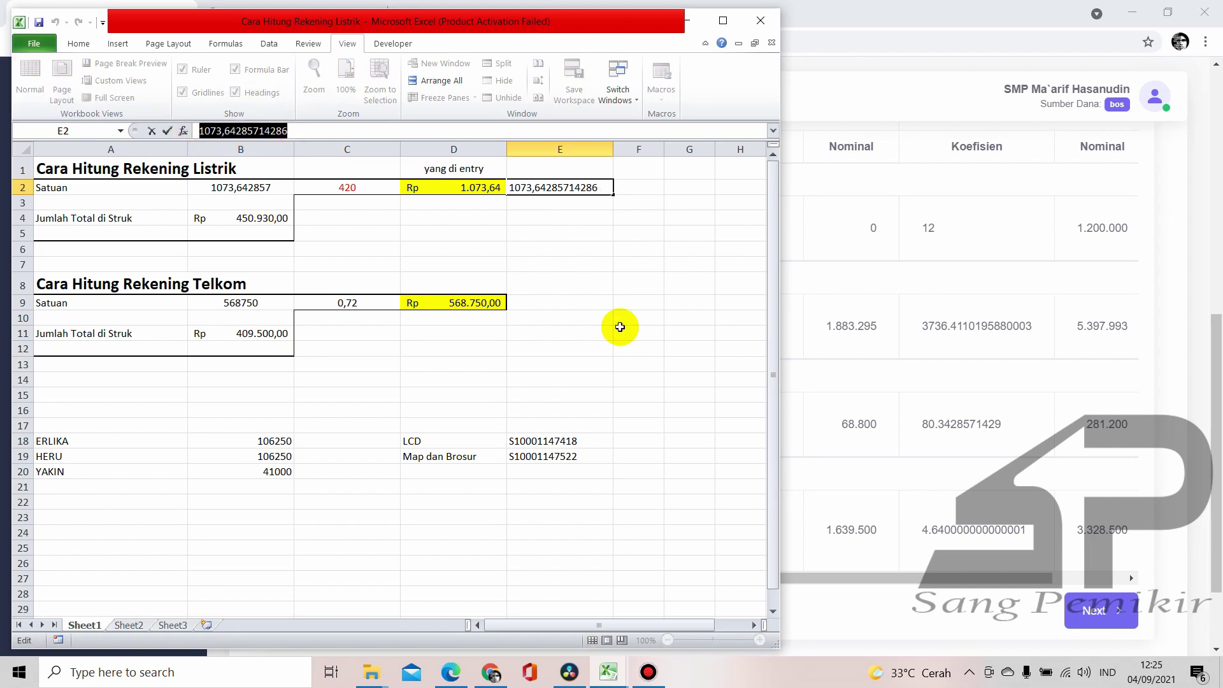
{"action": "left_click", "coordinate": [593, 264]}
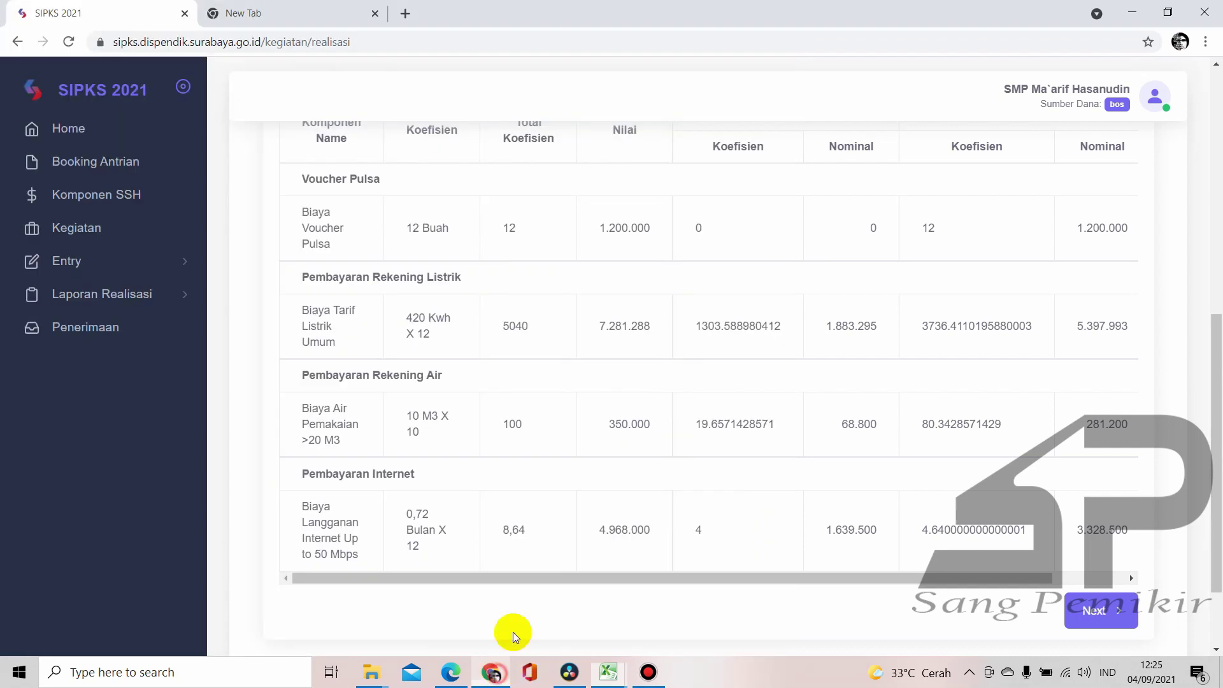
{"action": "left_click", "coordinate": [491, 672]}
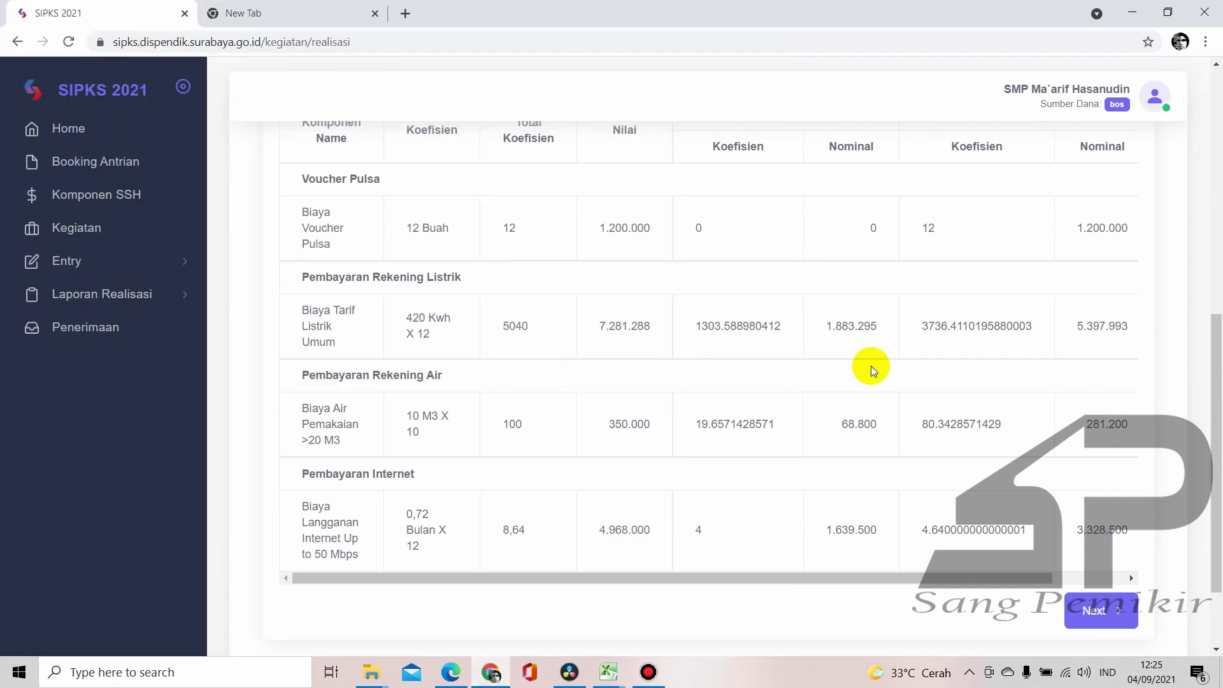
{"action": "left_click_drag", "start_coordinate": [984, 577], "coordinate": [1047, 574]}
{"action": "left_click", "coordinate": [1101, 612]}
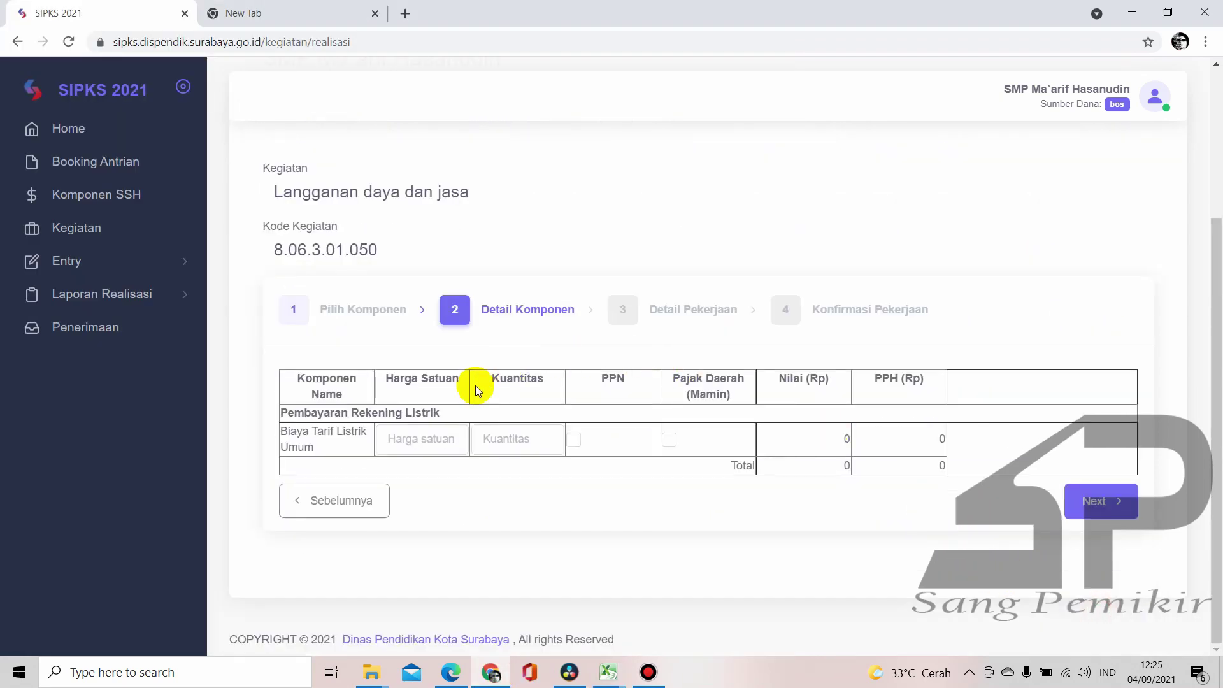
{"action": "left_click", "coordinate": [412, 440]}
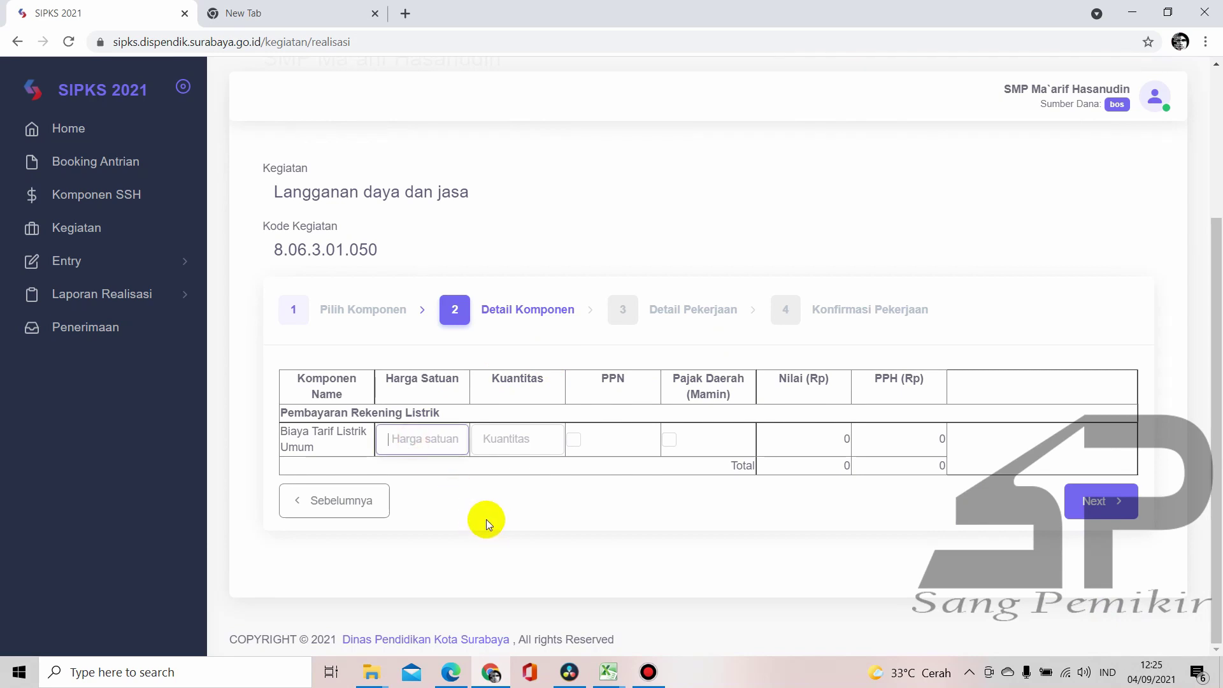
{"action": "key", "text": "ctrl+v"}
{"action": "left_click", "coordinate": [511, 441]}
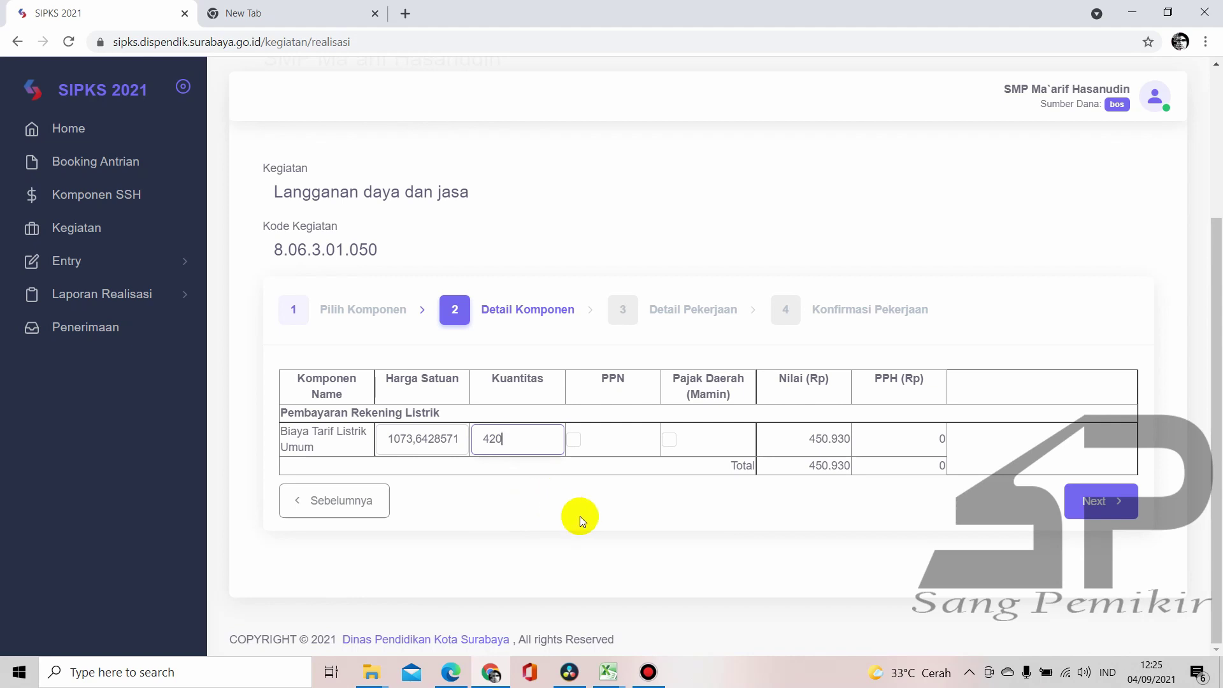
Compare the Nilai total with the receipt total in the Cara Hitung Rekening Listrik workbook, and continue to Detail Pekerjaan in SIPKS
{"action": "left_click", "coordinate": [818, 444]}
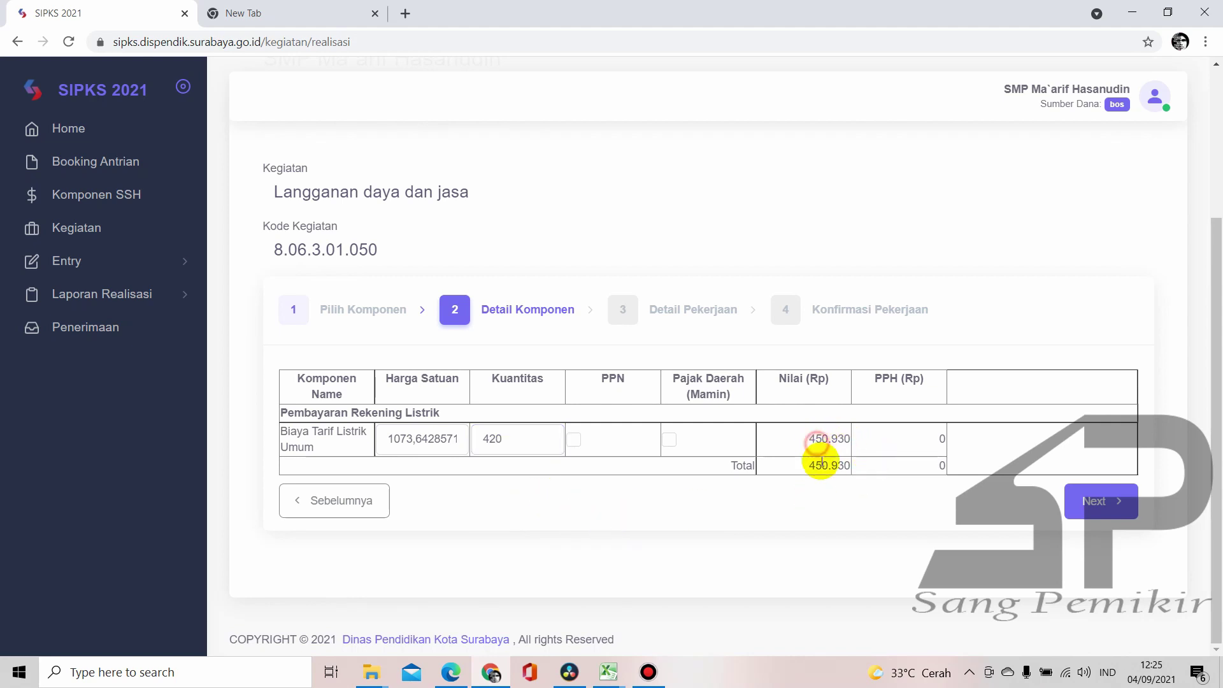
{"action": "mouse_move", "coordinate": [611, 680]}
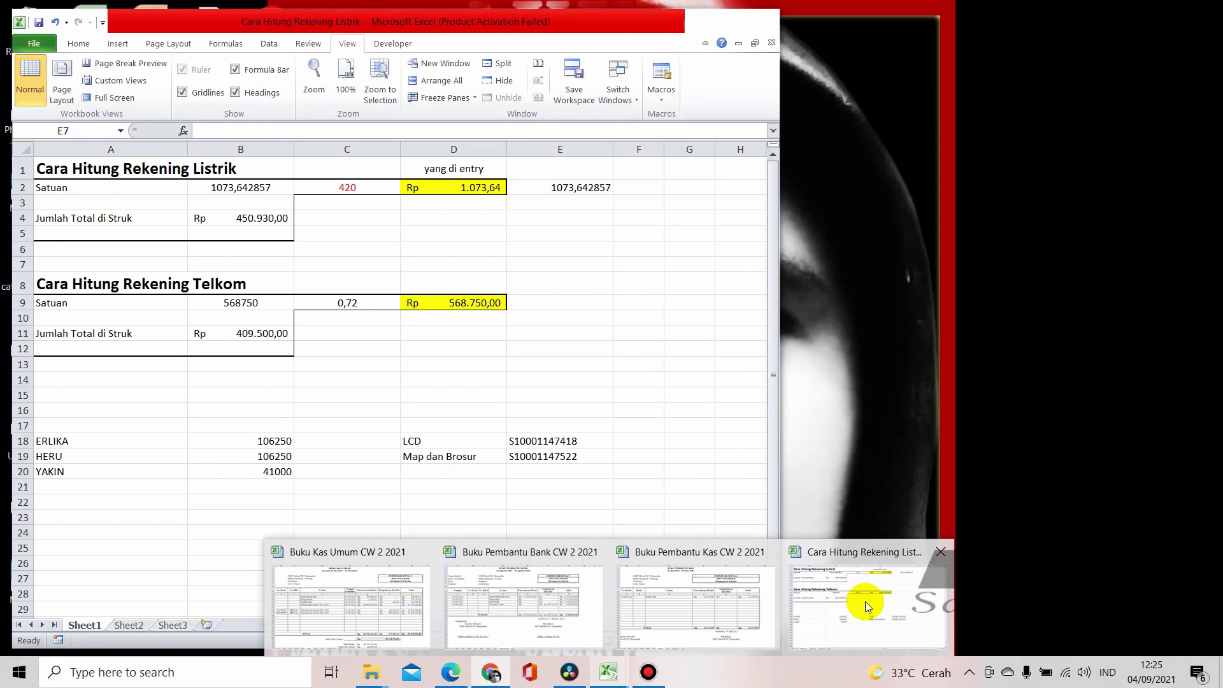
{"action": "left_click", "coordinate": [866, 602]}
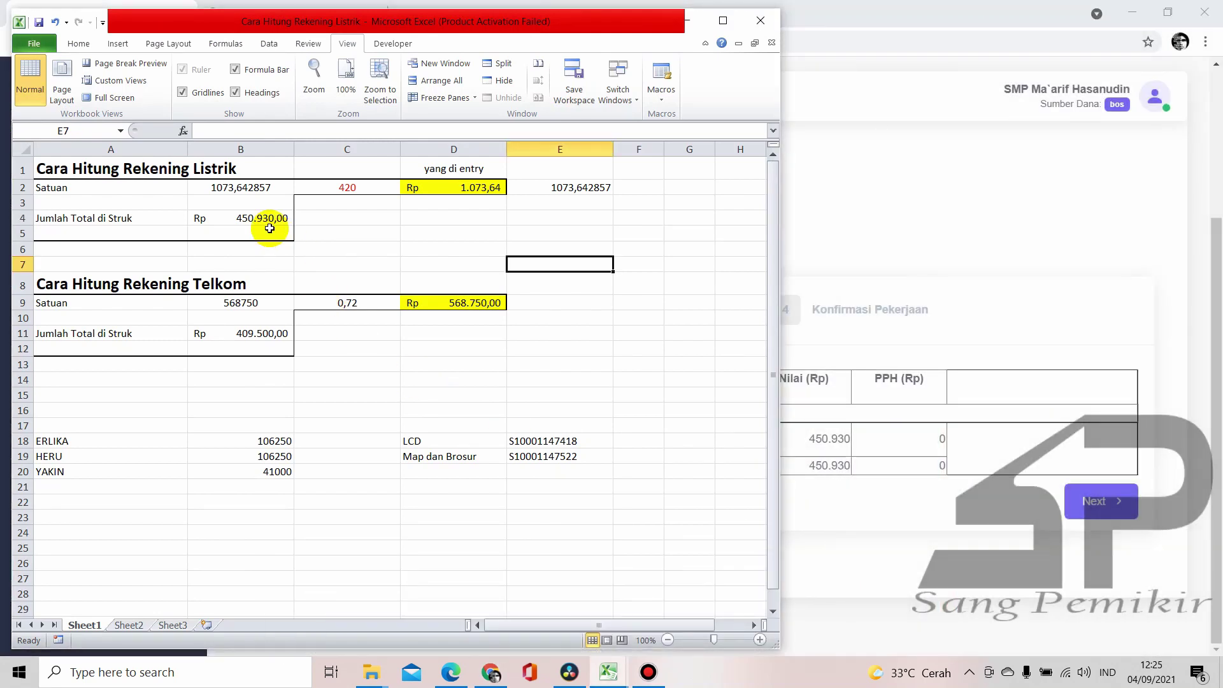
{"action": "left_click", "coordinate": [490, 673]}
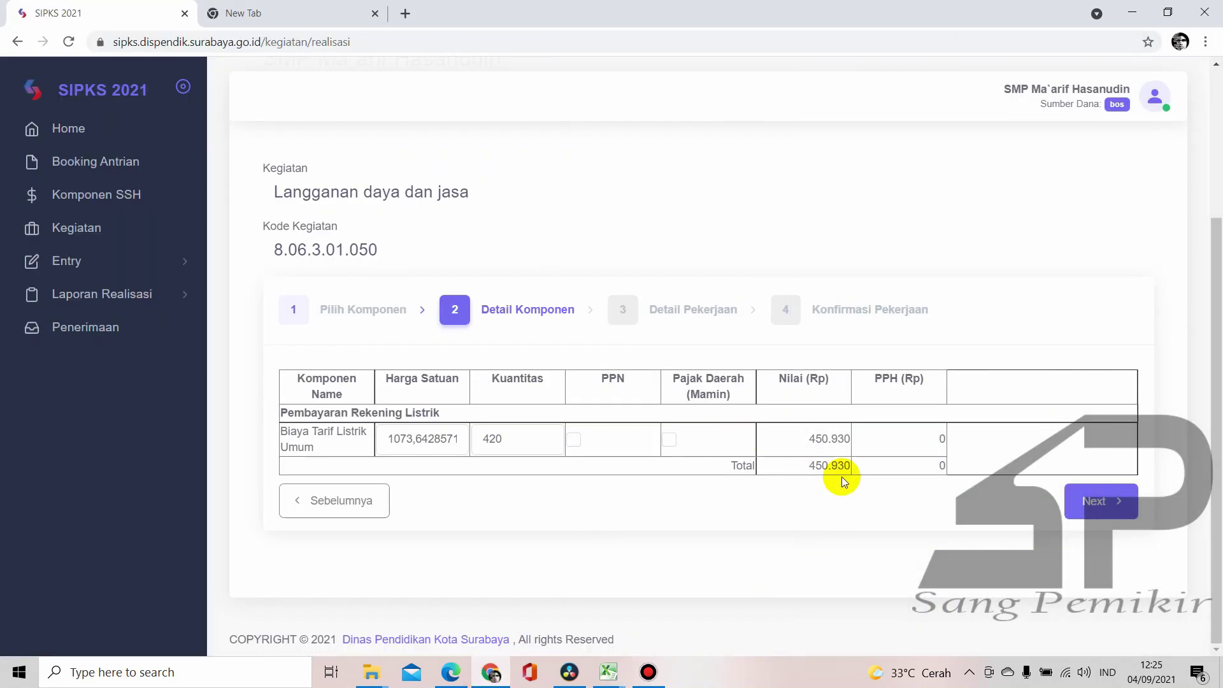
{"action": "left_click", "coordinate": [1107, 503]}
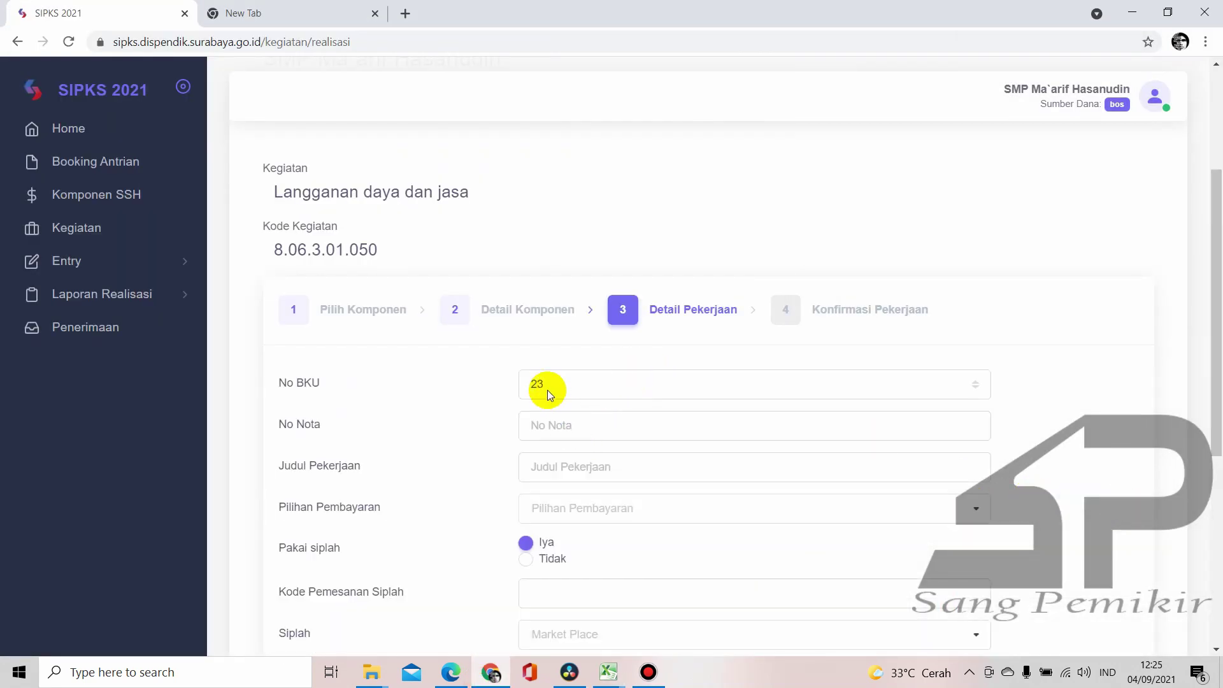
Enter "-" as No Nota and copy "Pembayaran Listrik Mei 2021" from the Buku Kas Umum CW 2 2021 workbook into Judul Pekerjaan
{"action": "left_click", "coordinate": [557, 424]}
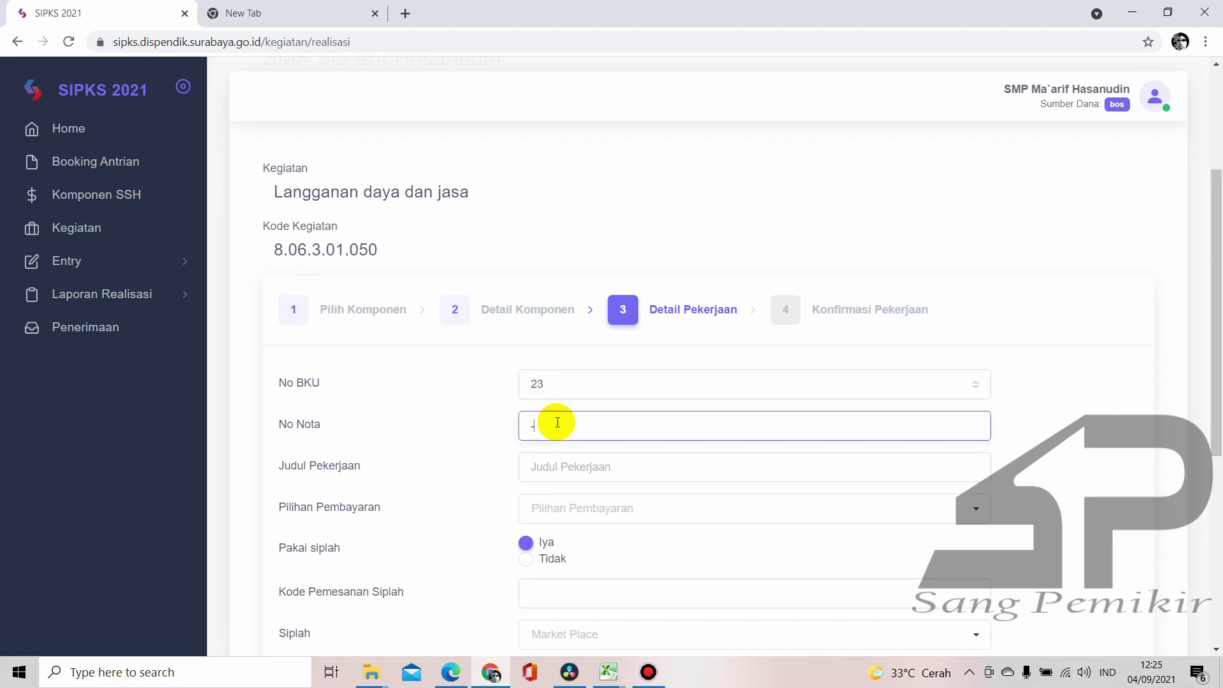
{"action": "type", "text": "-"}
{"action": "left_click", "coordinate": [556, 467]}
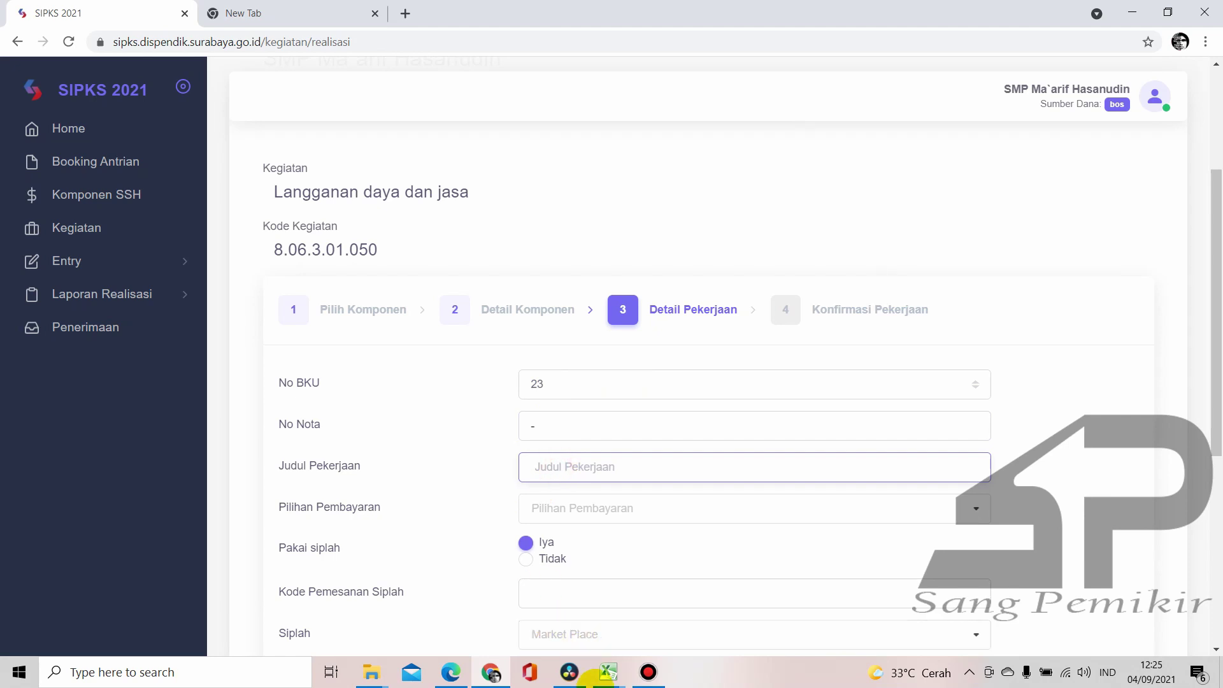
{"action": "left_click", "coordinate": [607, 674]}
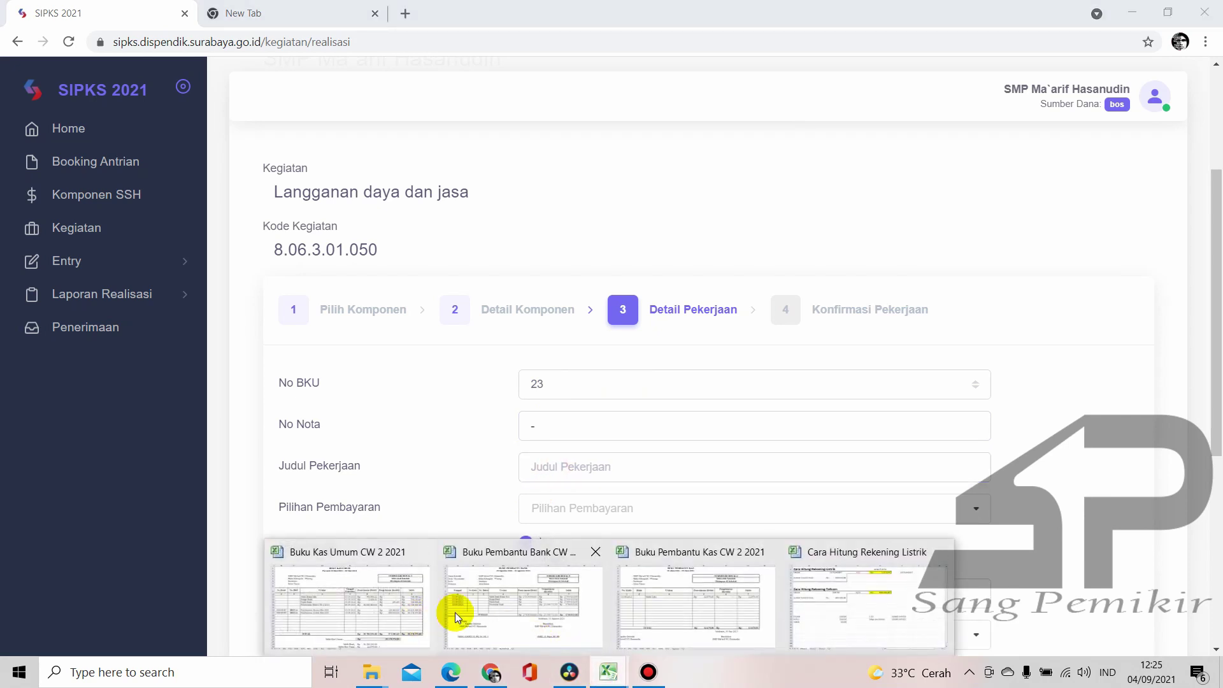
{"action": "left_click", "coordinate": [404, 613]}
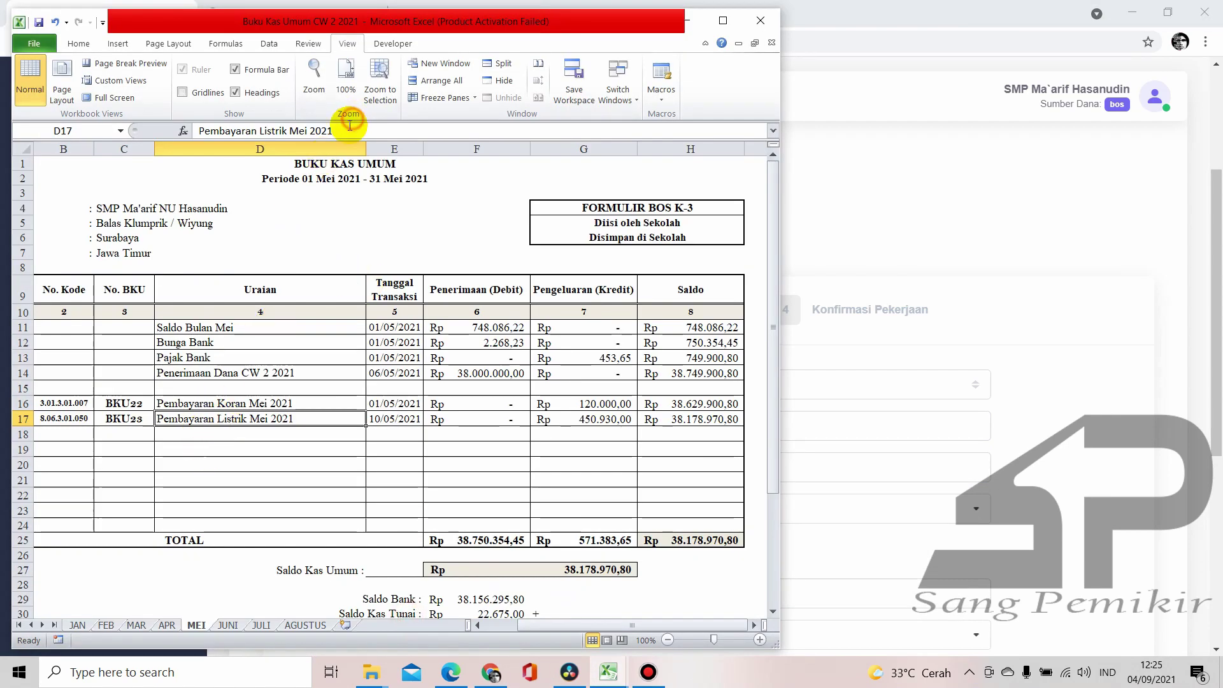
{"action": "left_click_drag", "start_coordinate": [337, 130], "coordinate": [191, 136]}
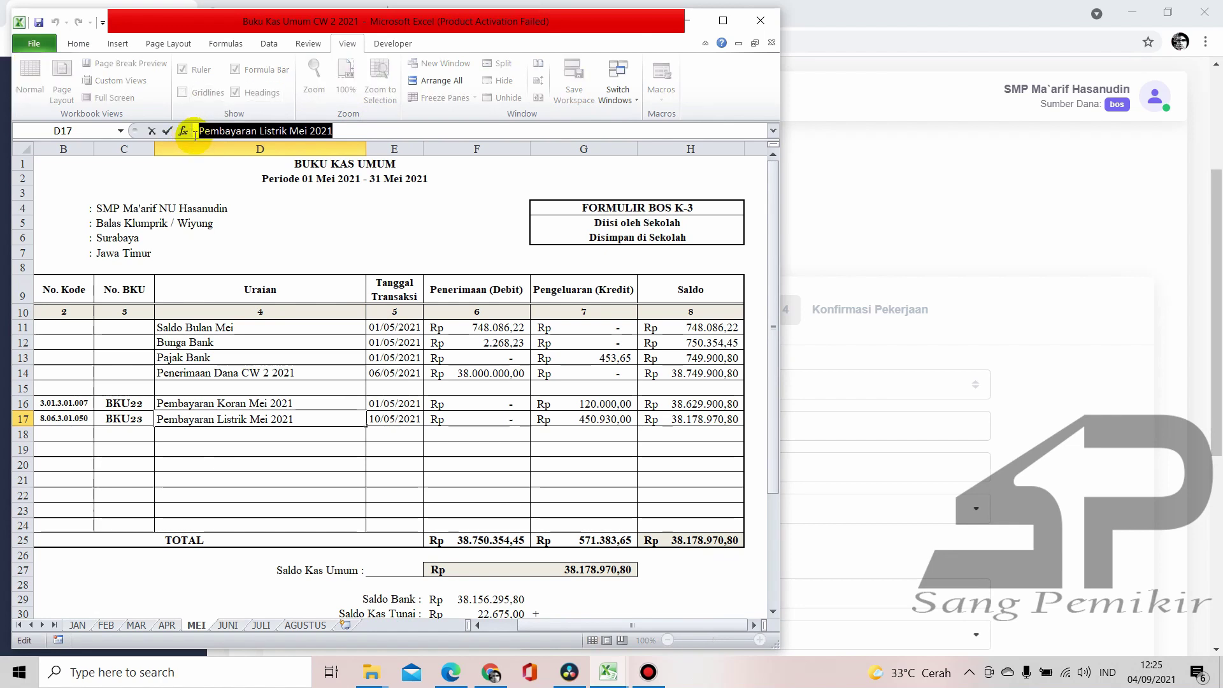
{"action": "left_click", "coordinate": [490, 672]}
{"action": "left_click", "coordinate": [615, 472]}
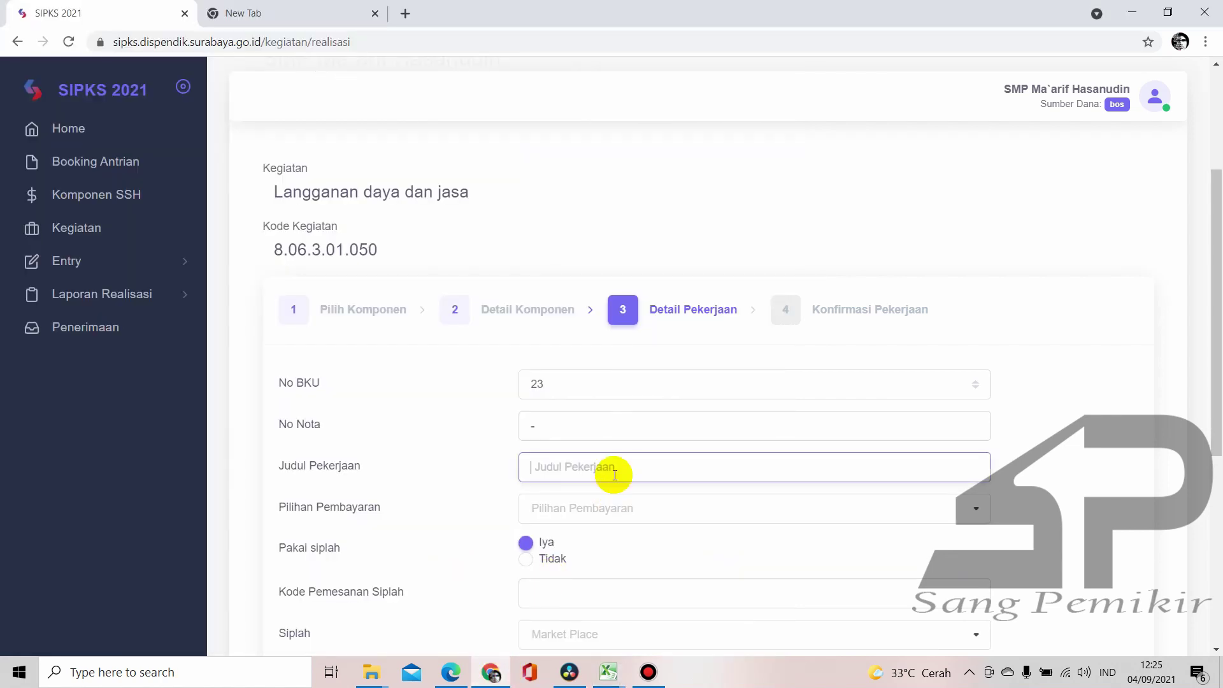
{"action": "key", "text": "ctrl+v"}
Set Pilihan Pembayaran to Barang Jasa, Pakai siplah to Tidak and Jenis Pembayaran to Tunai
{"action": "left_click", "coordinate": [965, 508]}
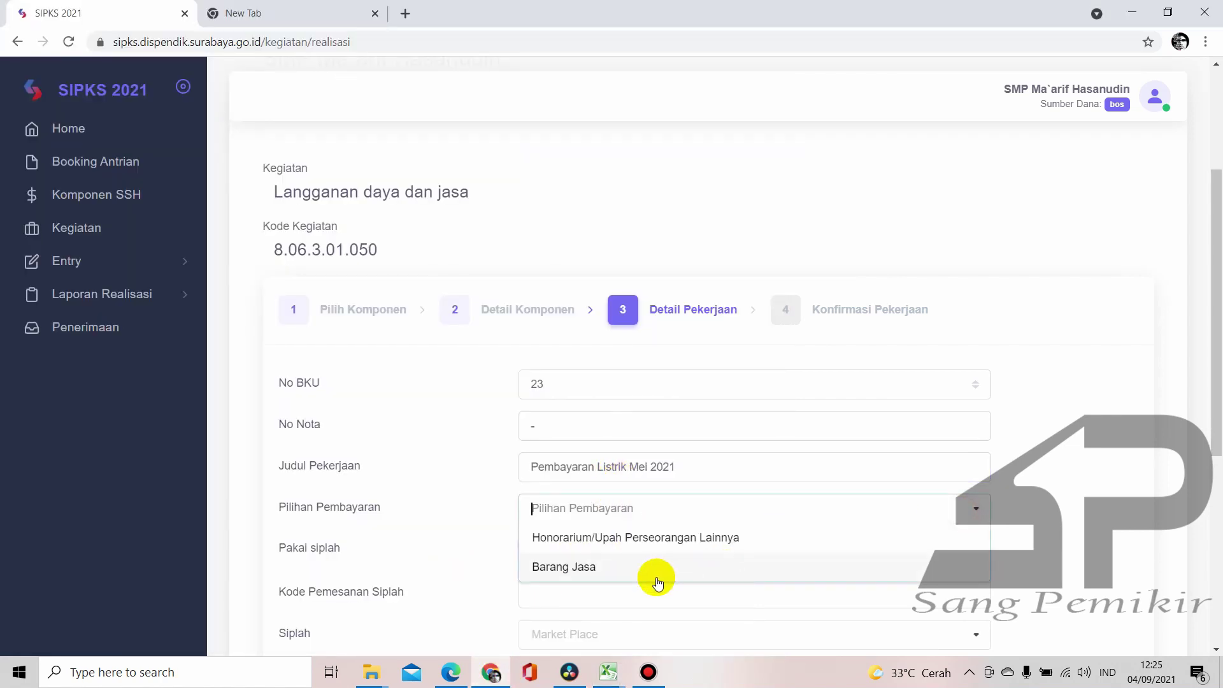
{"action": "left_click", "coordinate": [634, 567]}
{"action": "left_click", "coordinate": [538, 558]}
{"action": "scroll", "coordinate": [675, 529], "scroll_direction": "down", "scroll_amount": 1}
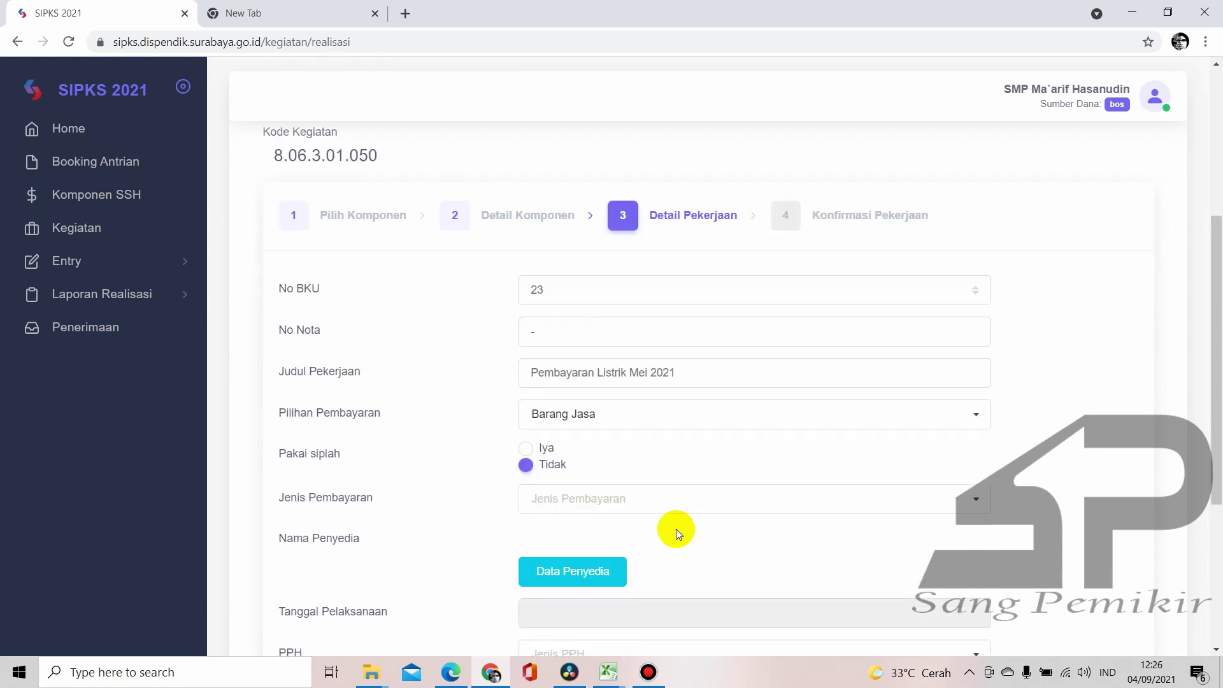
{"action": "scroll", "coordinate": [675, 529], "scroll_direction": "down", "scroll_amount": 1}
{"action": "left_click", "coordinate": [953, 434]}
{"action": "left_click", "coordinate": [800, 463]}
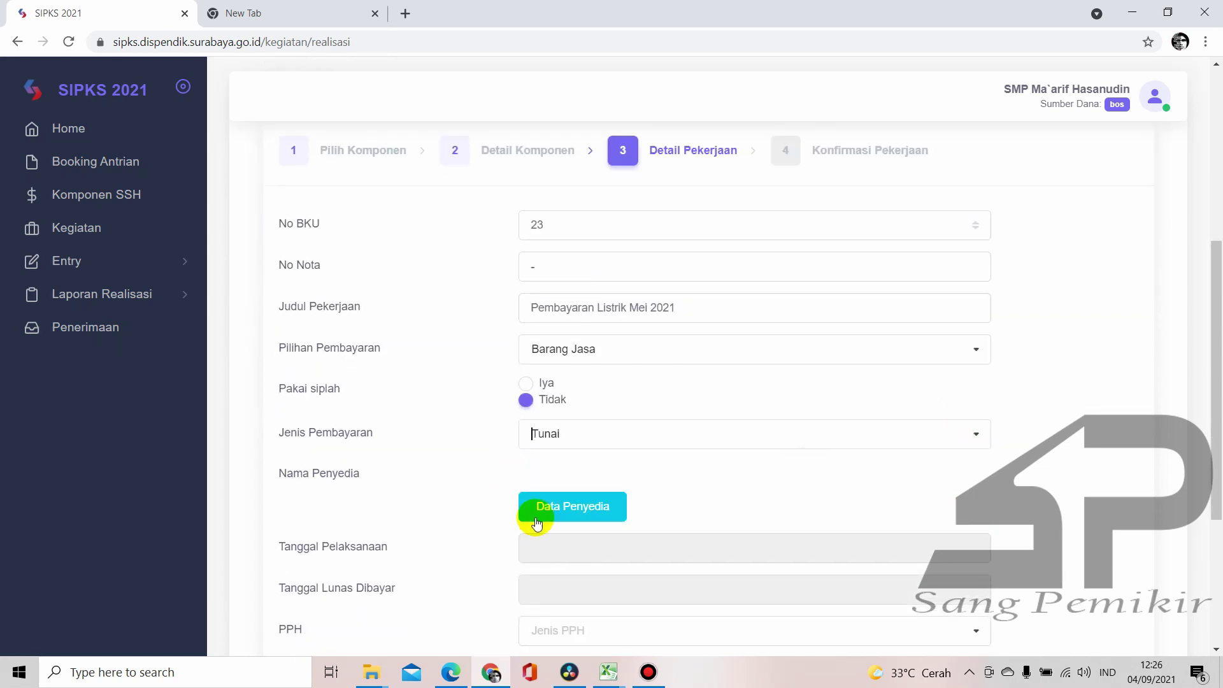
Search the provider data for "pt pos" and choose the first PT POS INDONESIA entry as Nama Penyedia
{"action": "left_click", "coordinate": [536, 523]}
{"action": "left_click", "coordinate": [257, 129]}
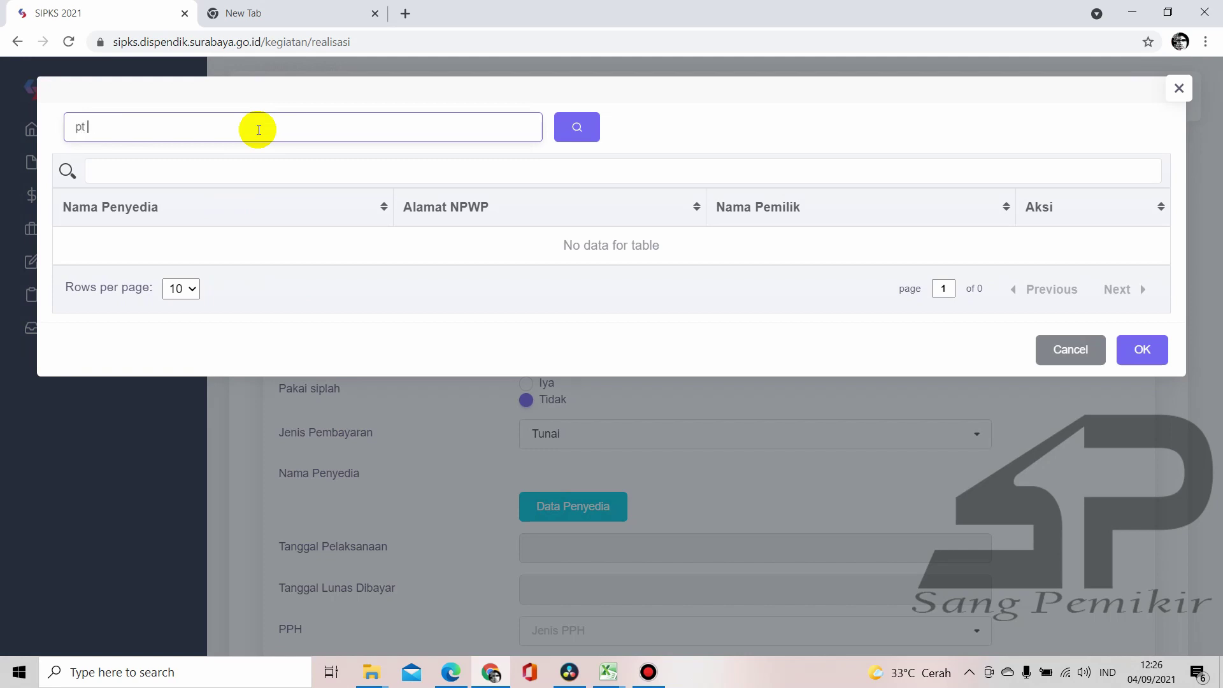
{"action": "key", "text": "Return"}
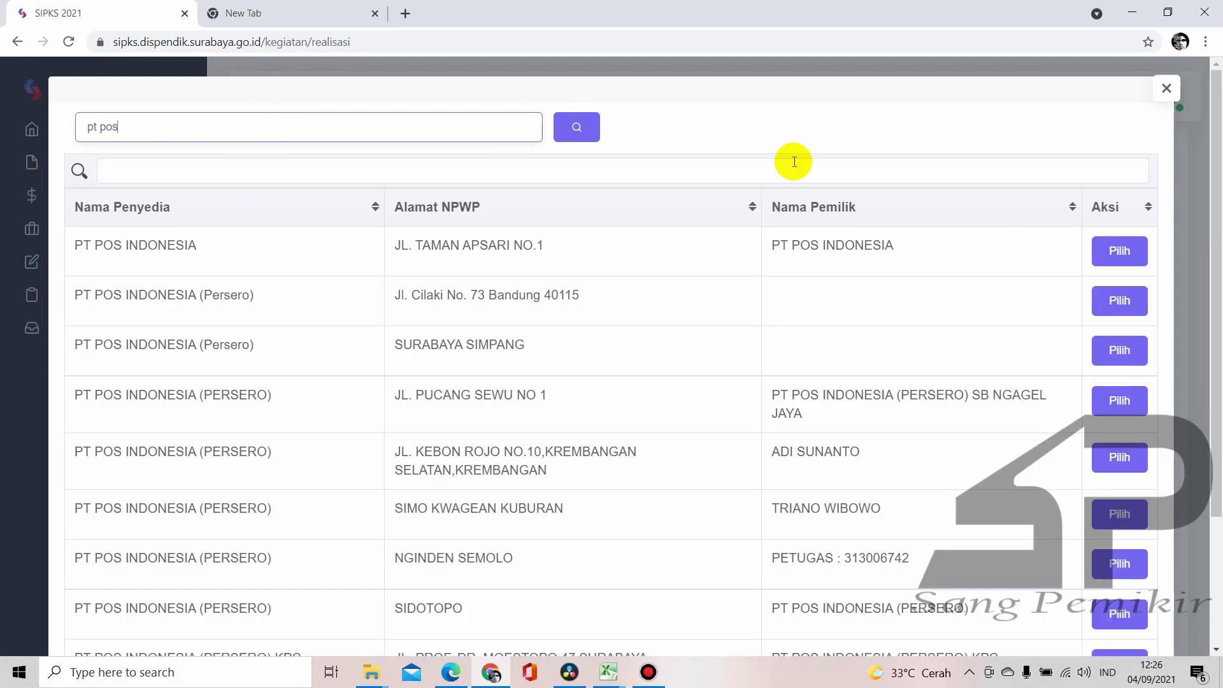
{"action": "left_click", "coordinate": [1094, 246]}
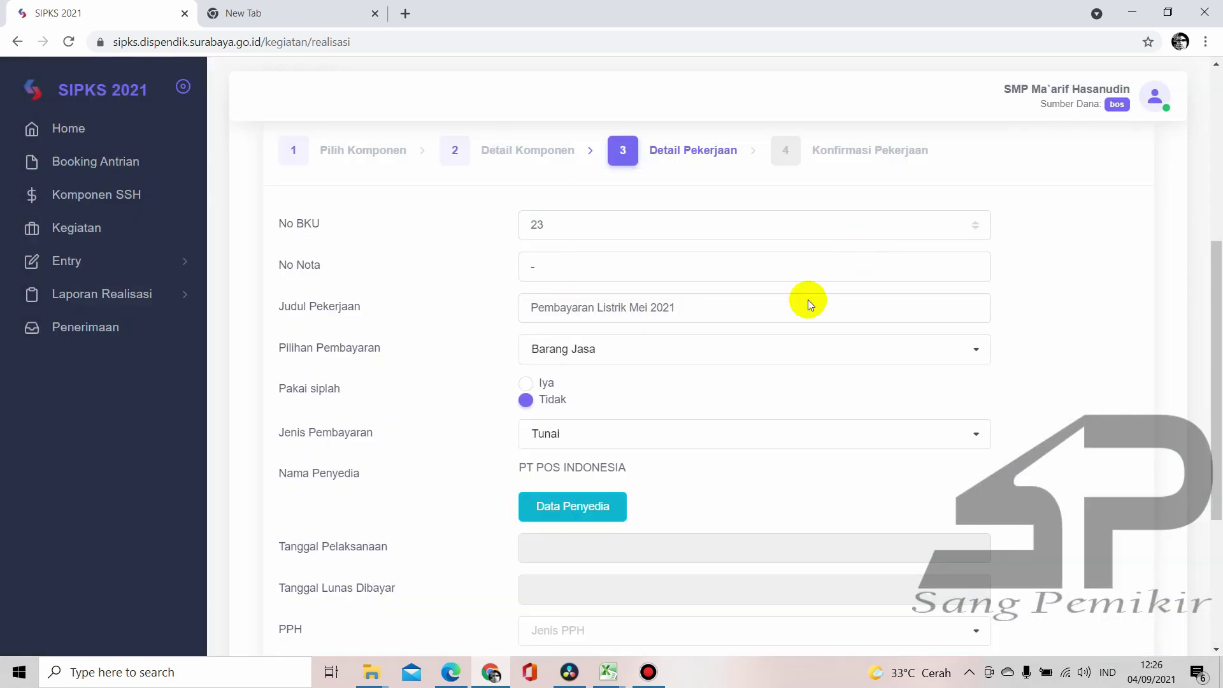
Check the electricity payment's date in the Buku Kas Umum CW 2 2021 workbook and set Tanggal Pelaksanaan in SIPKS to May 10, 2021
{"action": "scroll", "coordinate": [773, 385], "scroll_direction": "down", "scroll_amount": 3}
{"action": "left_click", "coordinate": [776, 393]}
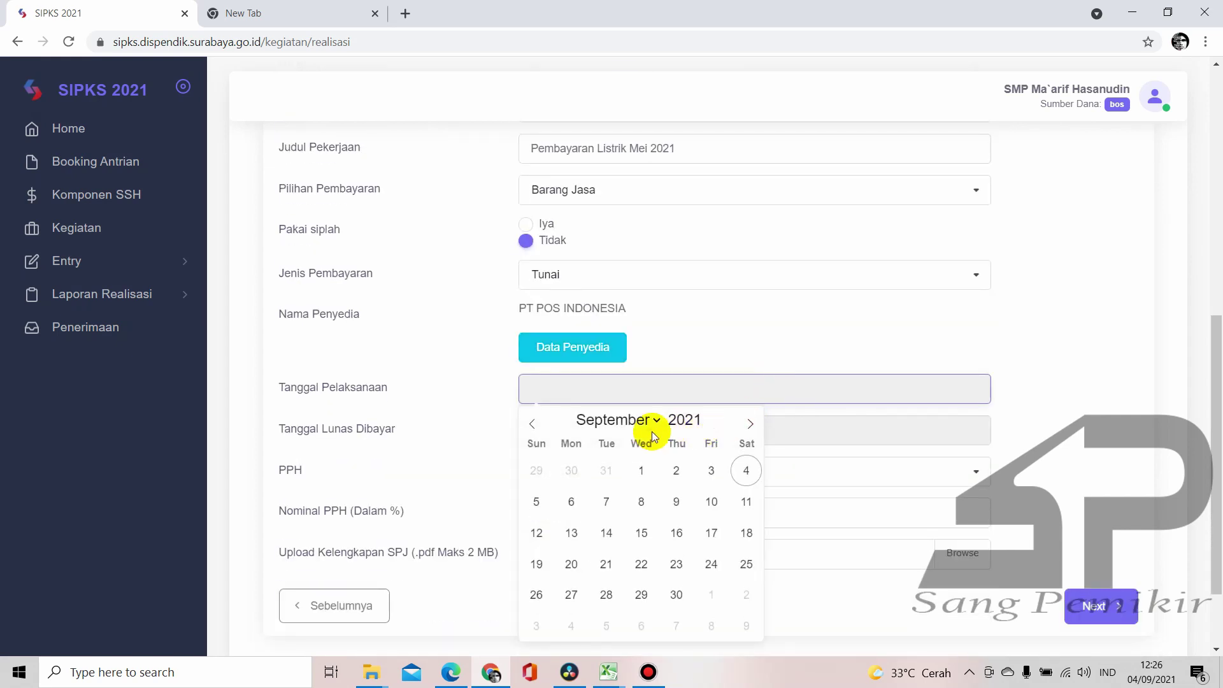
{"action": "mouse_move", "coordinate": [618, 672]}
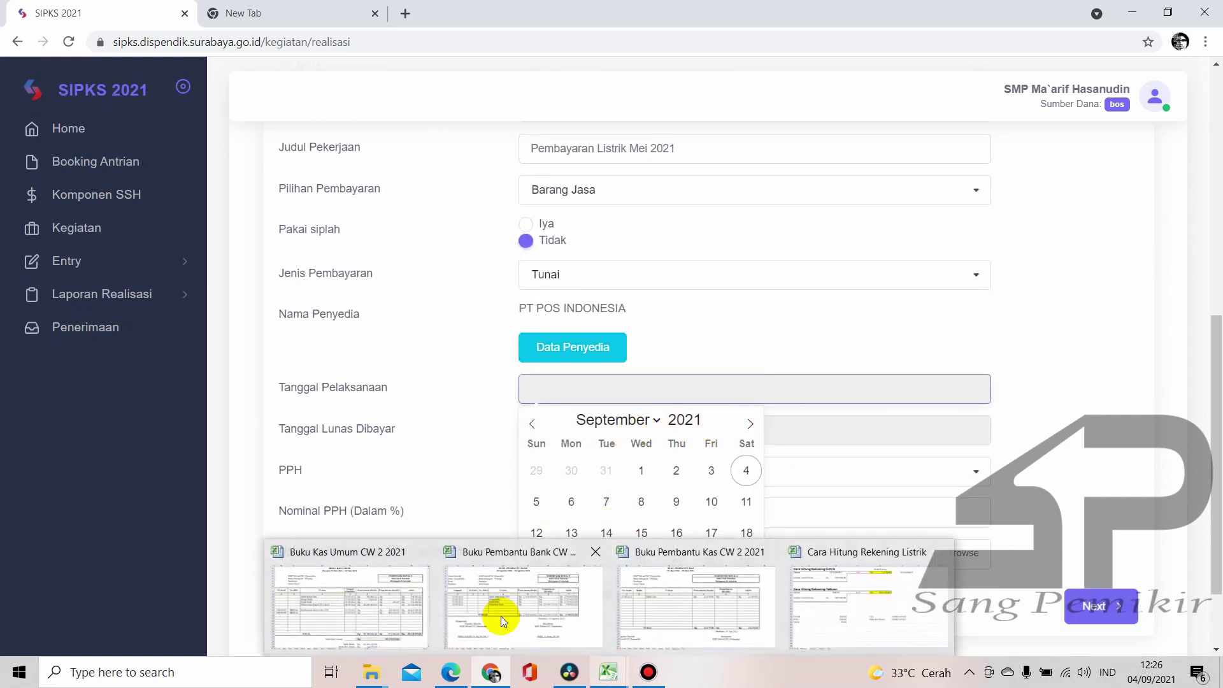
{"action": "left_click", "coordinate": [392, 602]}
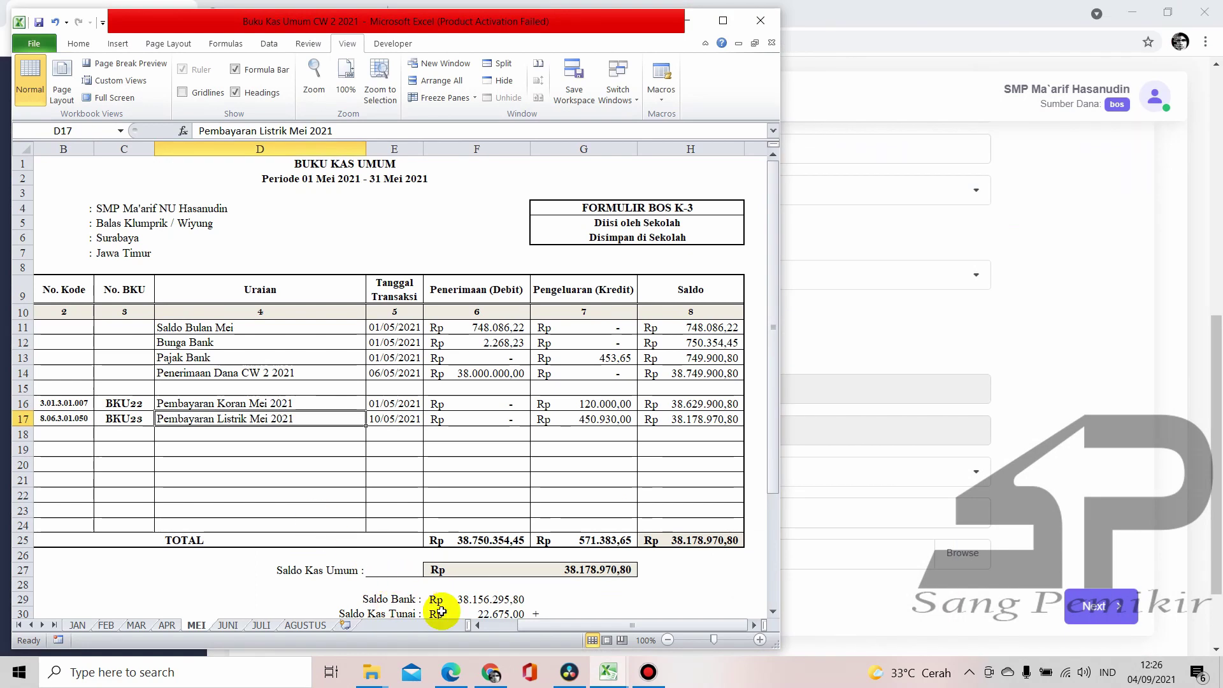
{"action": "left_click_drag", "start_coordinate": [615, 628], "coordinate": [542, 630]}
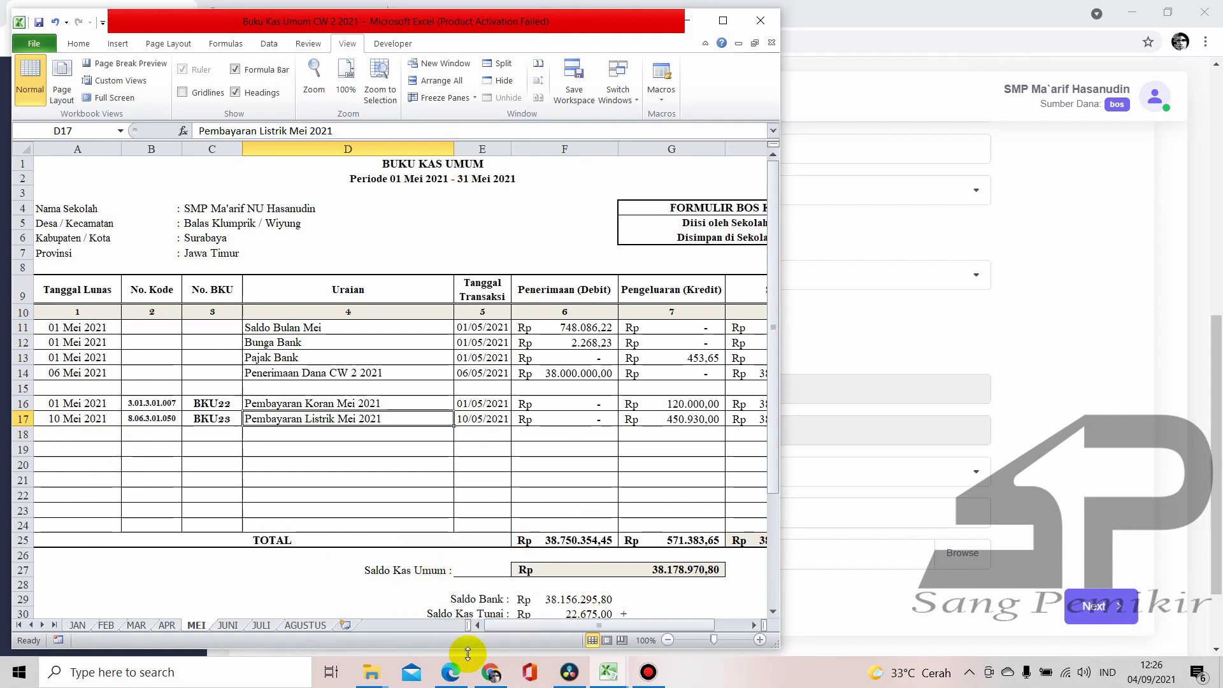
{"action": "left_click", "coordinate": [490, 673]}
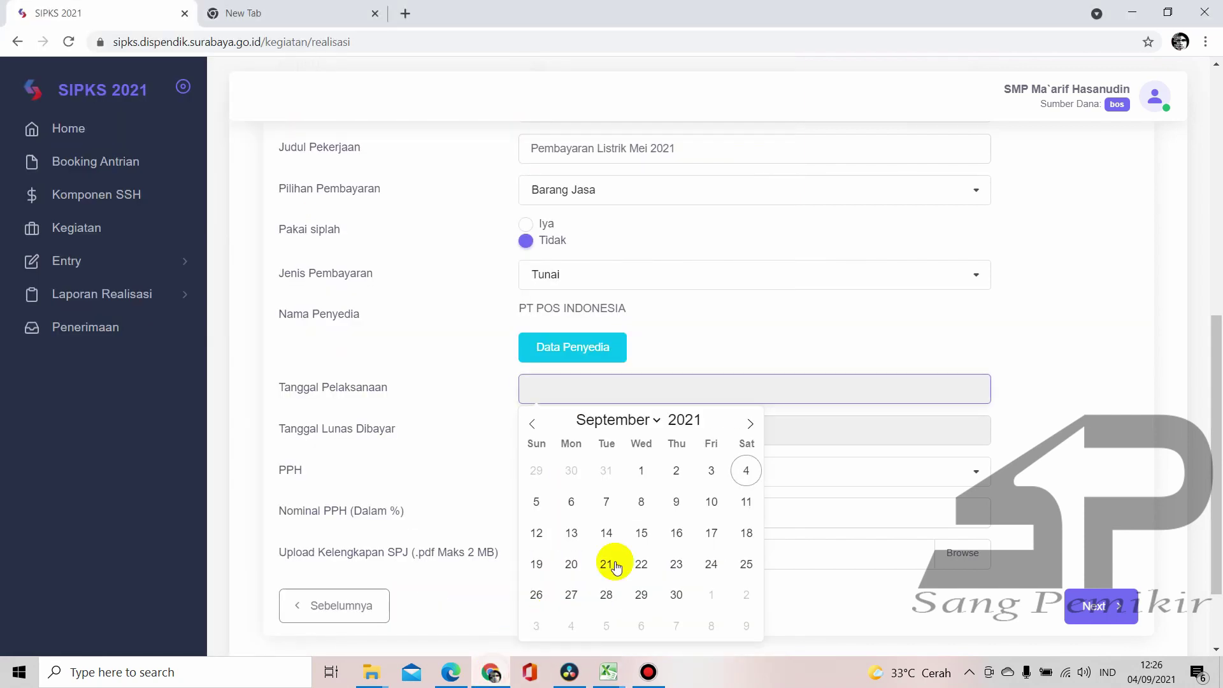
{"action": "left_click", "coordinate": [621, 422]}
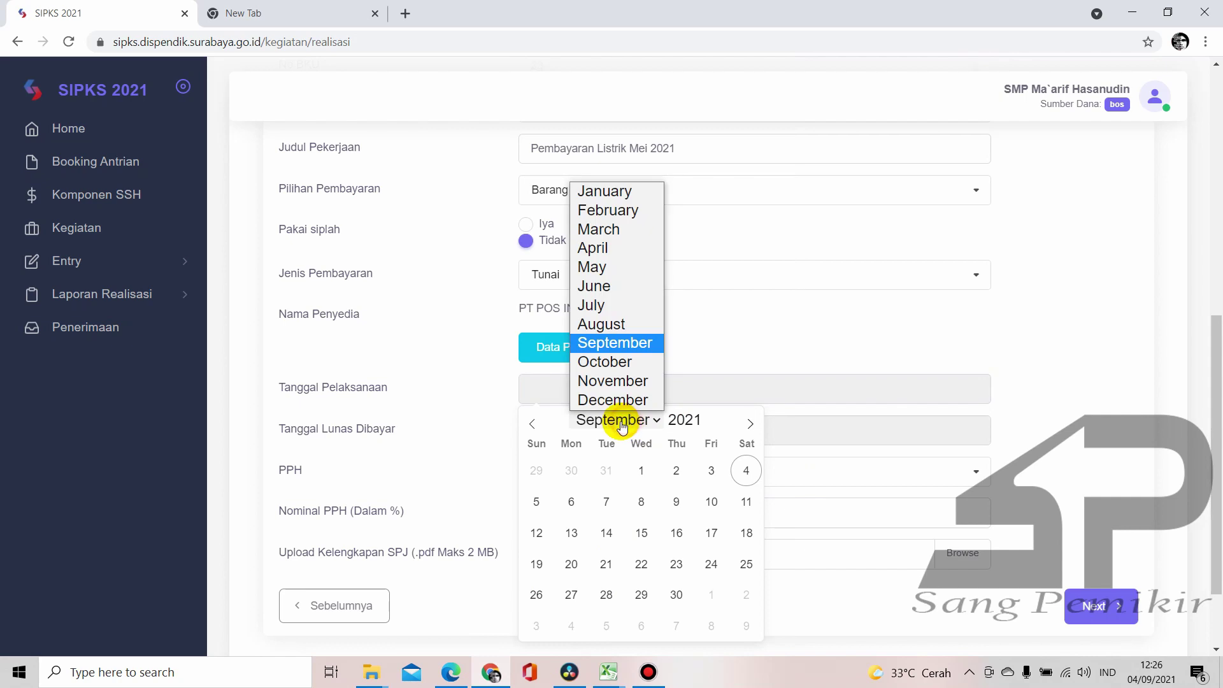
{"action": "left_click", "coordinate": [617, 268]}
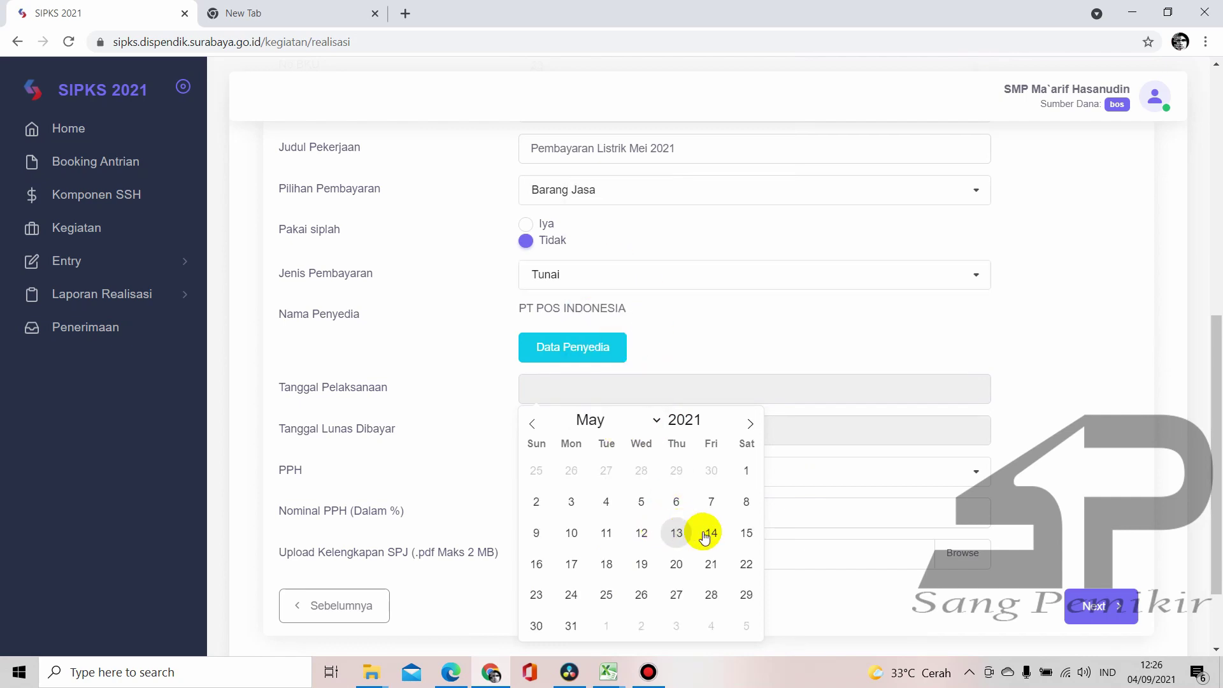
{"action": "left_click", "coordinate": [575, 534]}
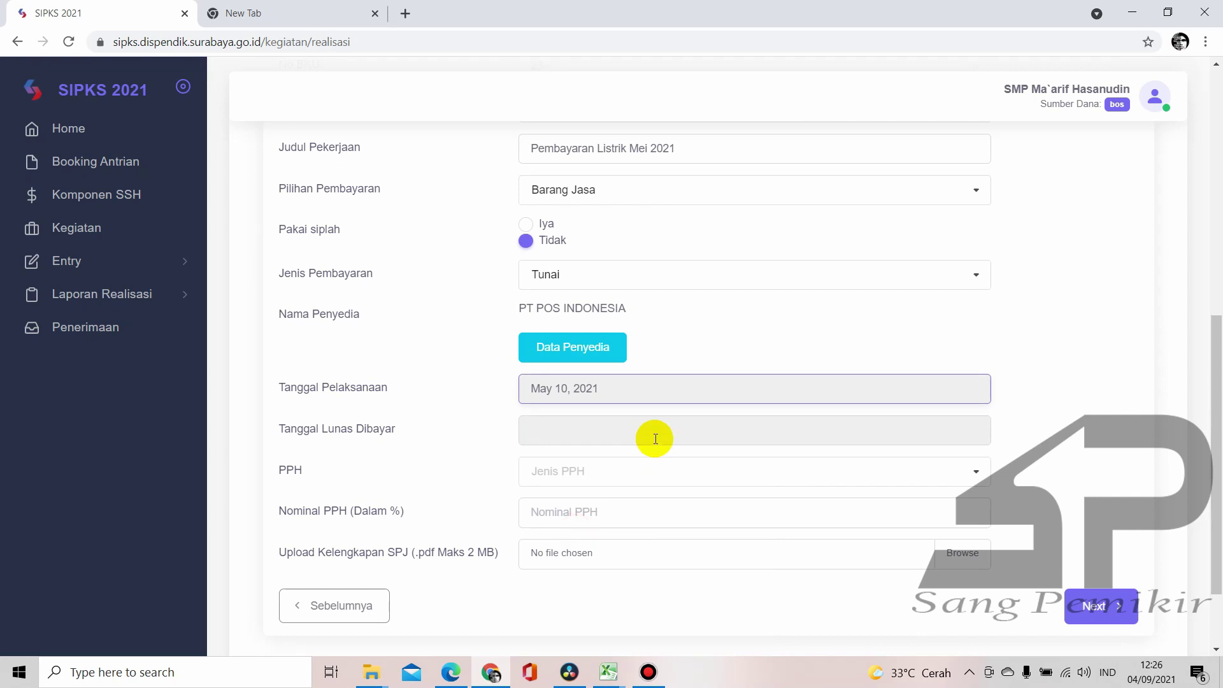
Set Tanggal Lunas Dibayar to May 10, 2021
{"action": "left_click", "coordinate": [655, 434]}
{"action": "left_click", "coordinate": [633, 192]}
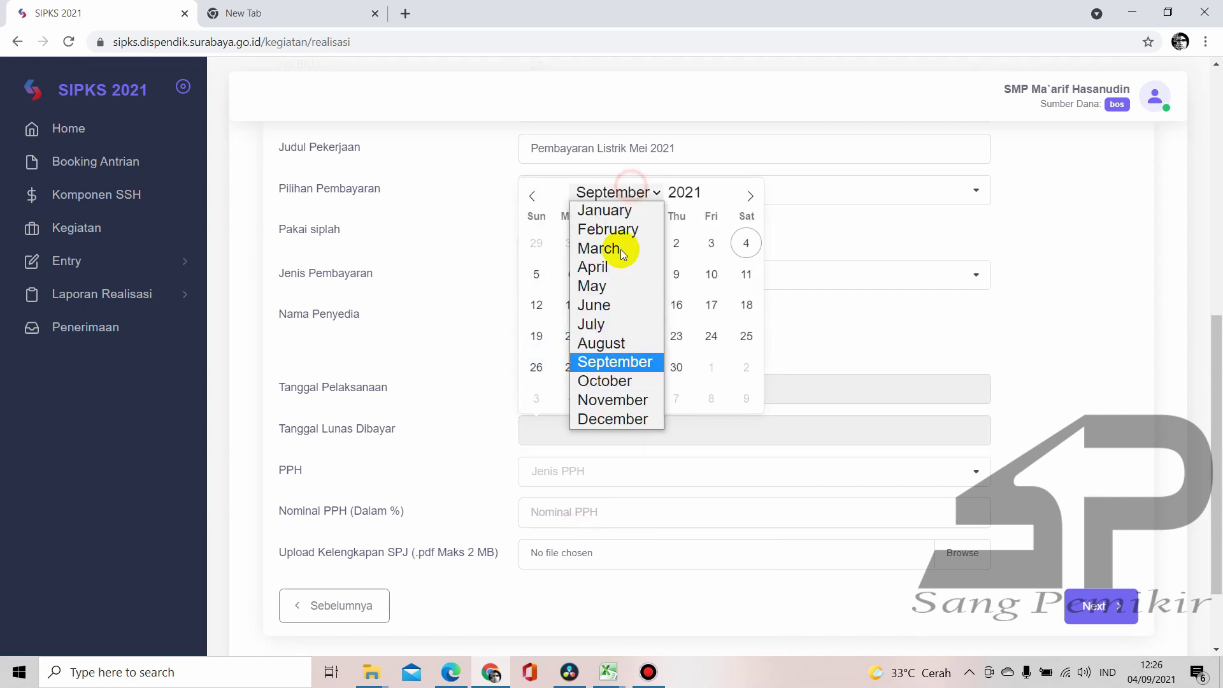
{"action": "left_click", "coordinate": [608, 288]}
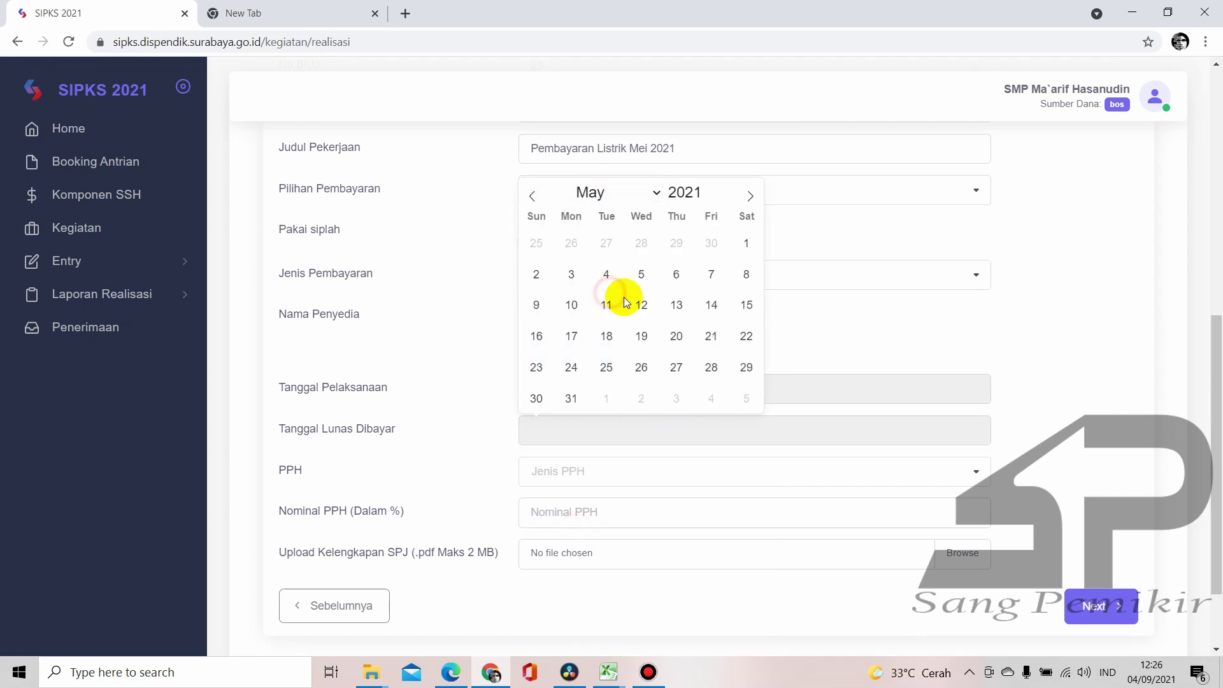
{"action": "left_click", "coordinate": [572, 305]}
Attach the PLN Mei PDF from the SPJ folder as the Kelengkapan SPJ file
{"action": "left_click", "coordinate": [948, 553]}
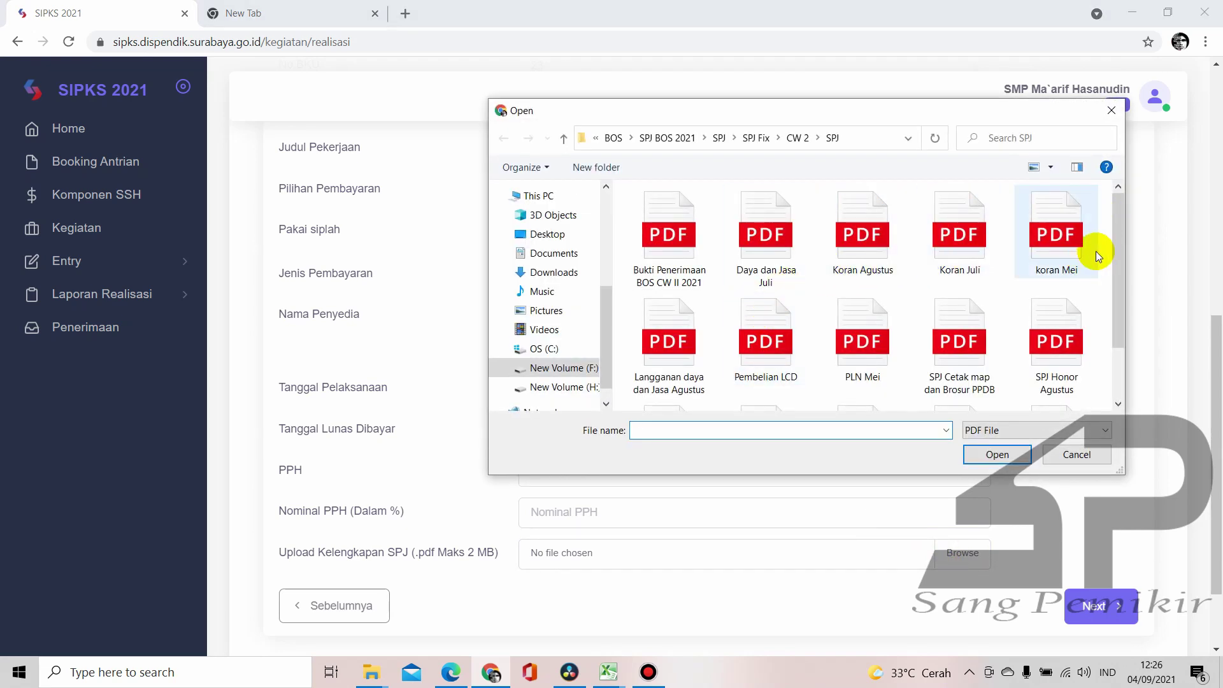
{"action": "scroll", "coordinate": [1114, 254], "scroll_direction": "down", "scroll_amount": 1}
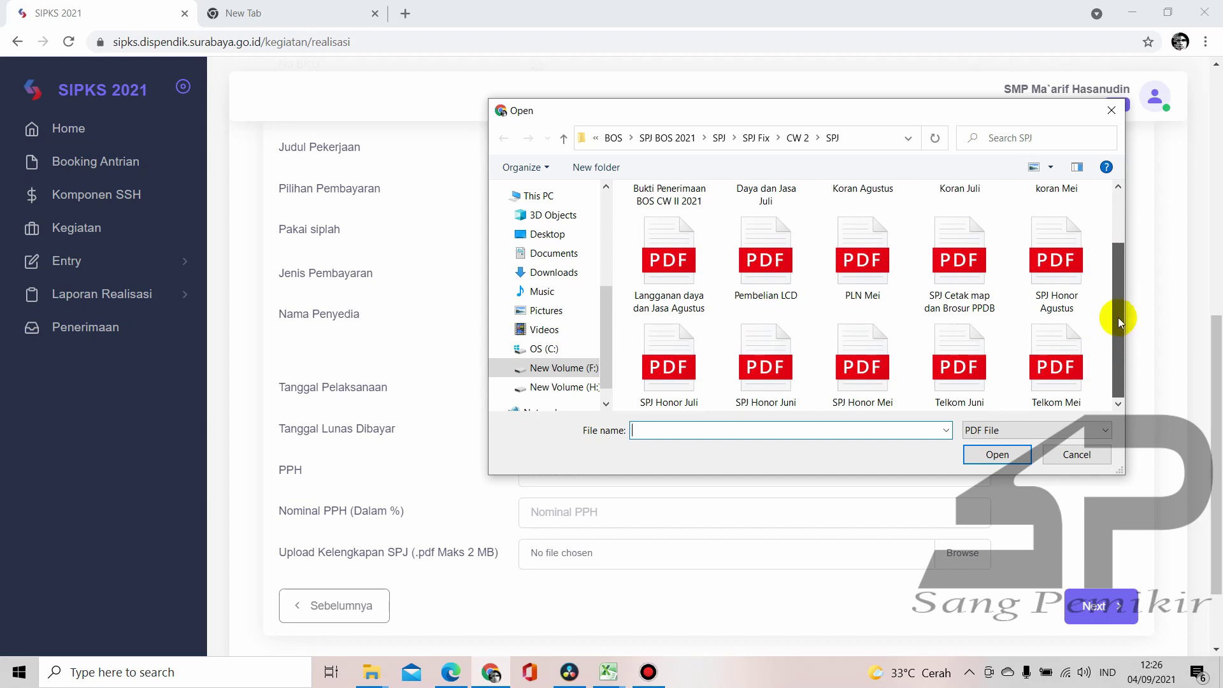
{"action": "left_click", "coordinate": [885, 273]}
{"action": "left_click", "coordinate": [993, 454]}
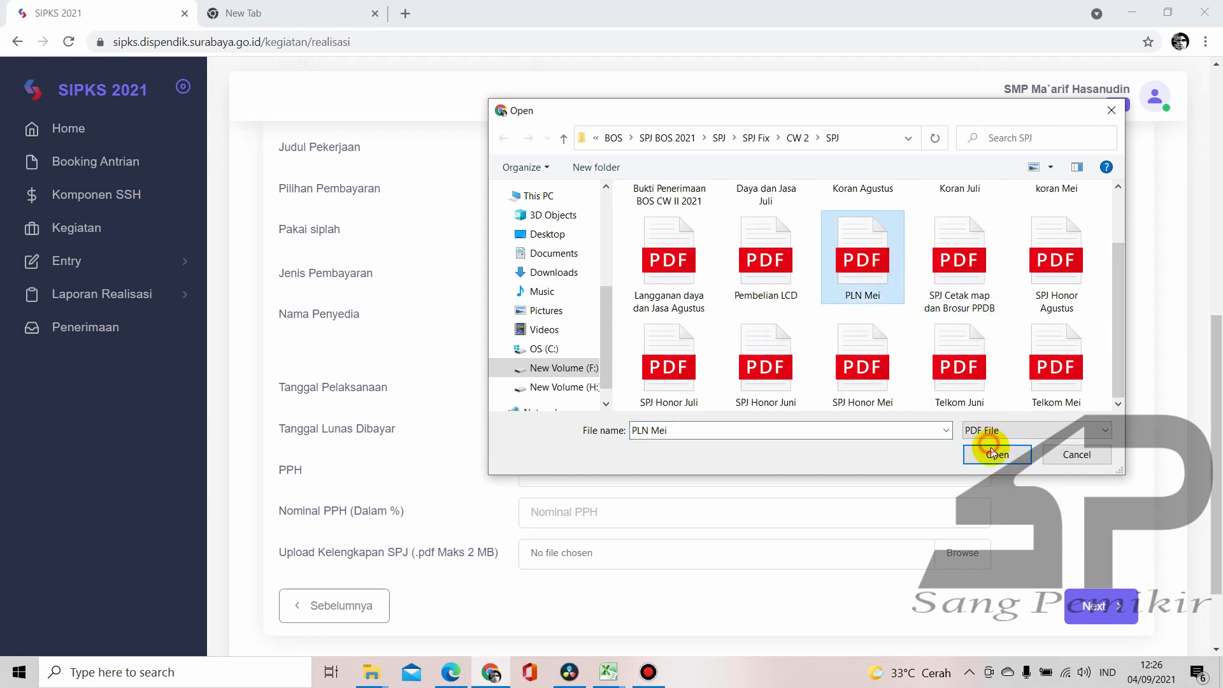
Continue to Konfirmasi Pekerjaan, submit the electricity realization and confirm sending it
{"action": "left_click", "coordinate": [1106, 605]}
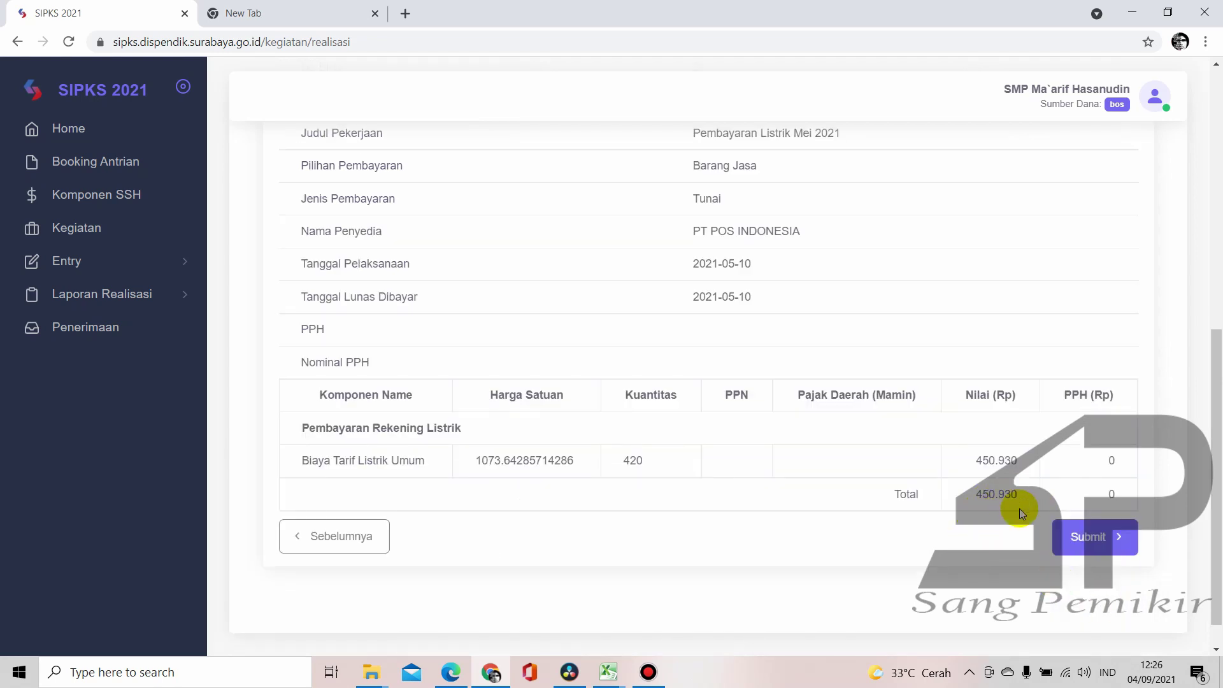
{"action": "left_click", "coordinate": [1088, 541]}
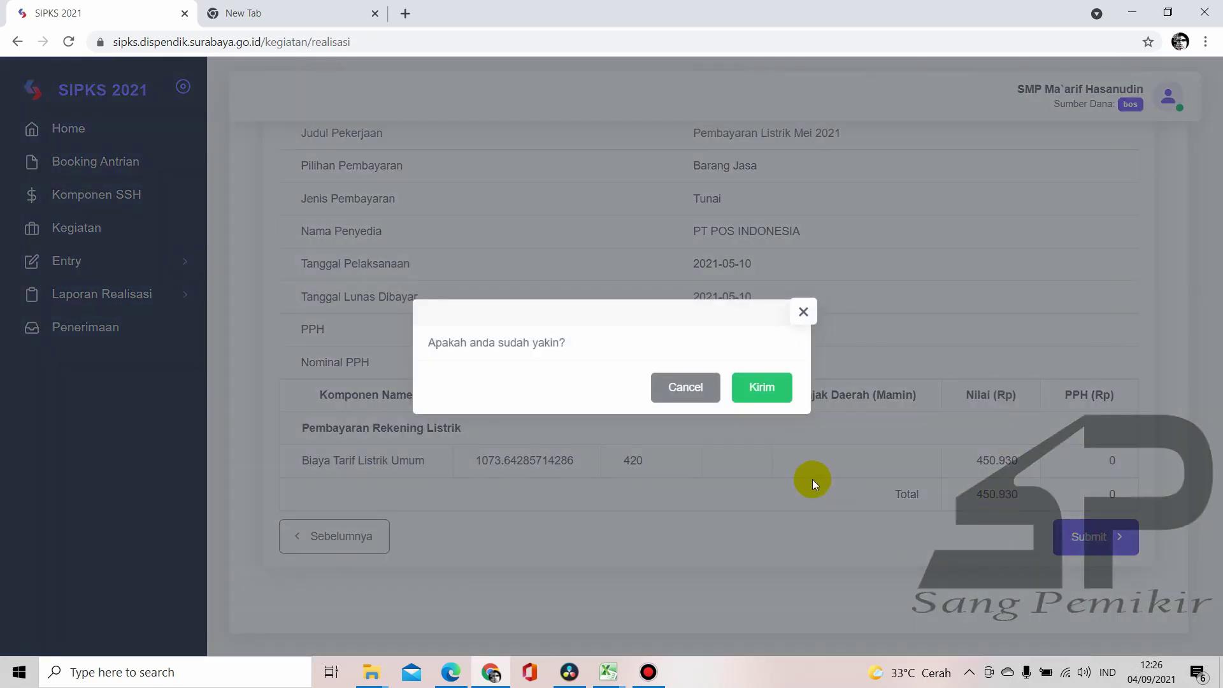
{"action": "left_click", "coordinate": [762, 388]}
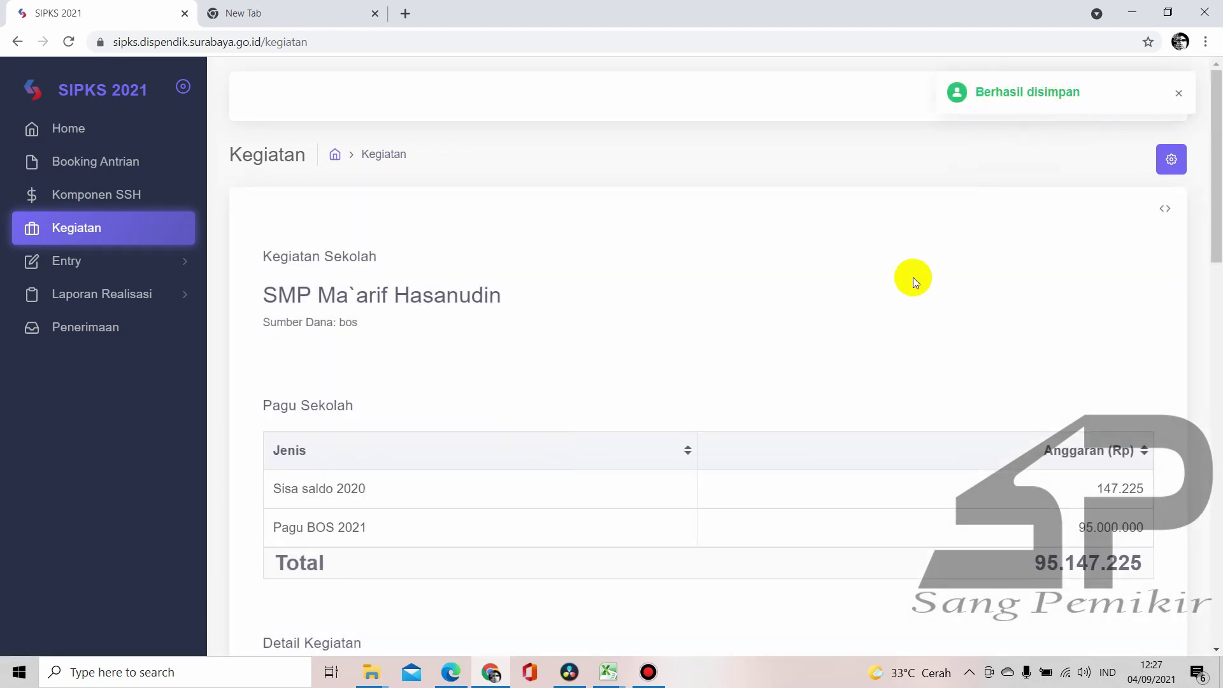
{"action": "scroll", "coordinate": [912, 277], "scroll_direction": "down", "scroll_amount": 15}
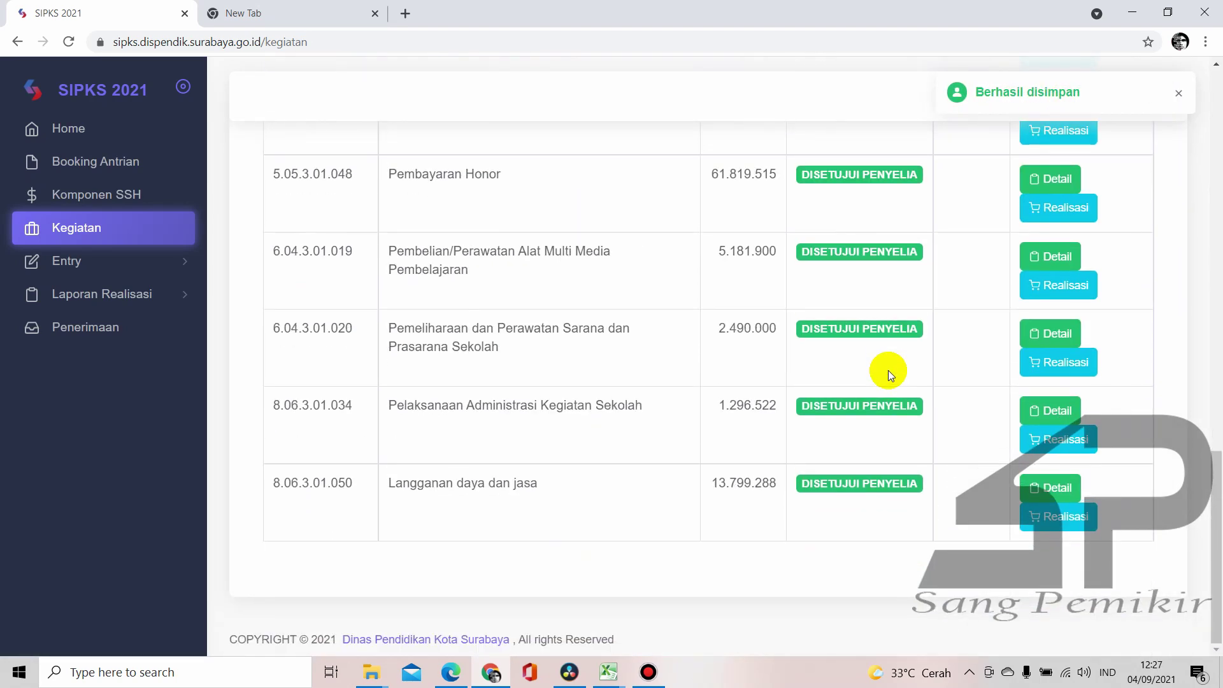
{"action": "scroll", "coordinate": [735, 492], "scroll_direction": "up", "scroll_amount": 10}
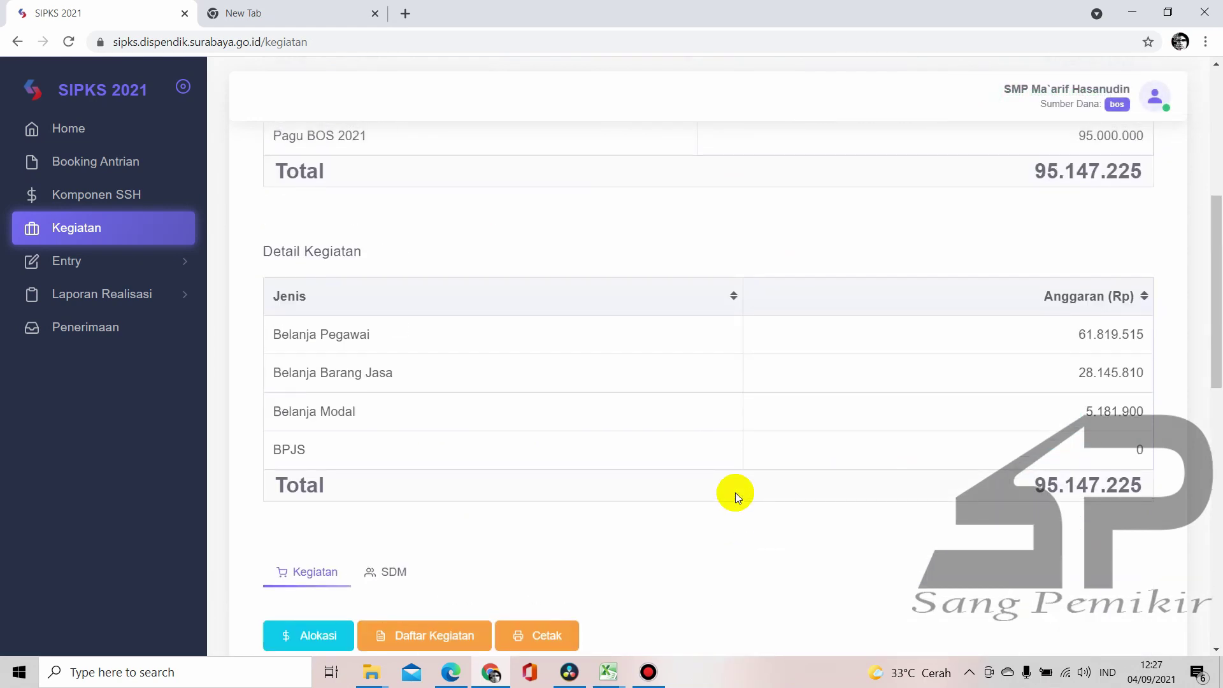
{"action": "scroll", "coordinate": [736, 492], "scroll_direction": "down", "scroll_amount": 3}
{"action": "scroll", "coordinate": [735, 492], "scroll_direction": "down", "scroll_amount": 9}
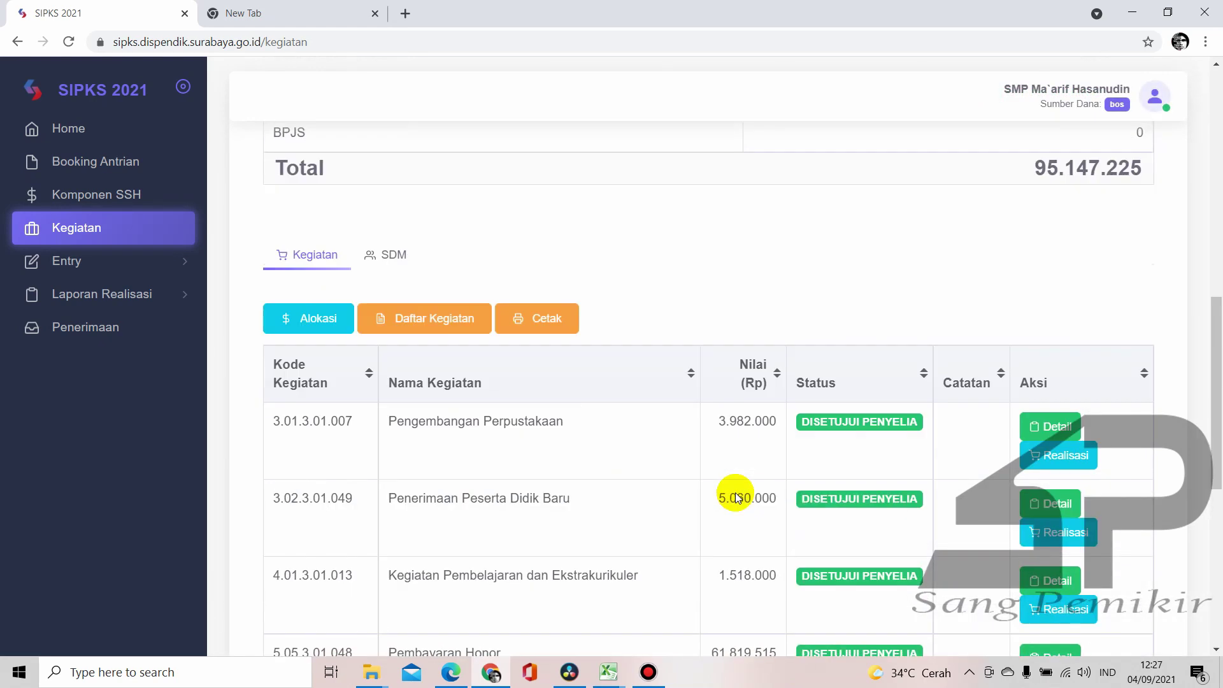
{"action": "scroll", "coordinate": [735, 492], "scroll_direction": "up", "scroll_amount": 6}
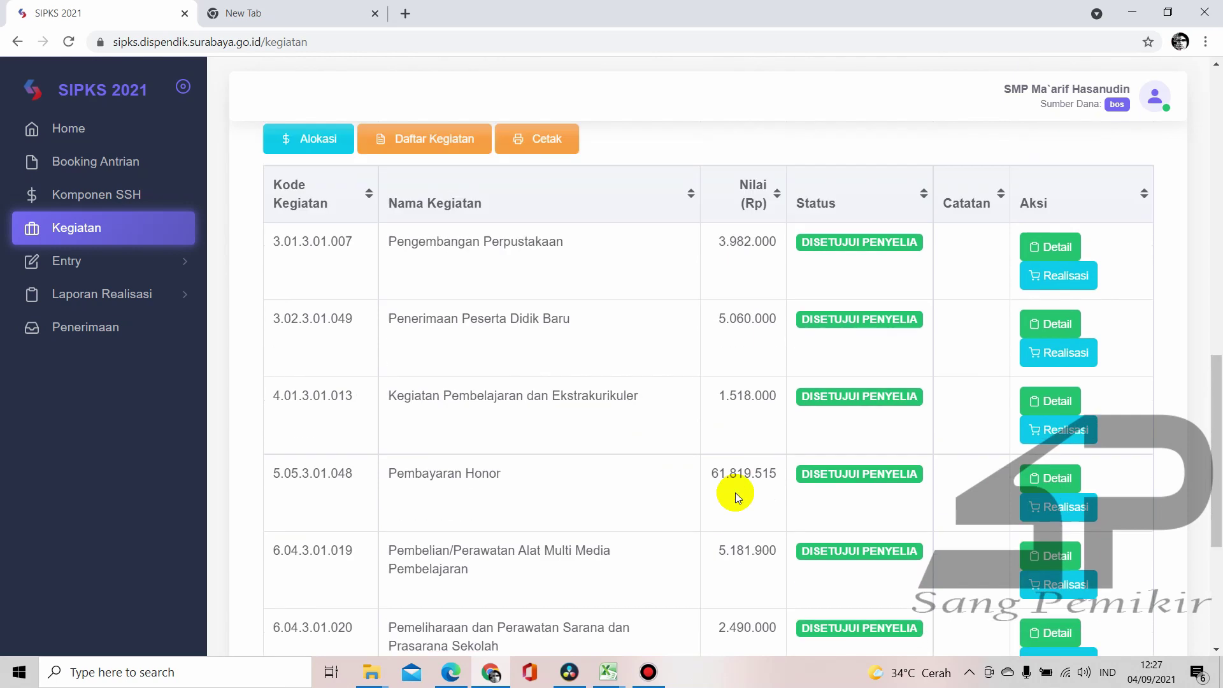
Examine the Pembelian LCD, Cetak Stopmap and Cetak Brosur entries with their PPN rows on the JUNI sheet of Buku Kas Umum CW 2 2021
{"action": "left_click", "coordinate": [615, 669]}
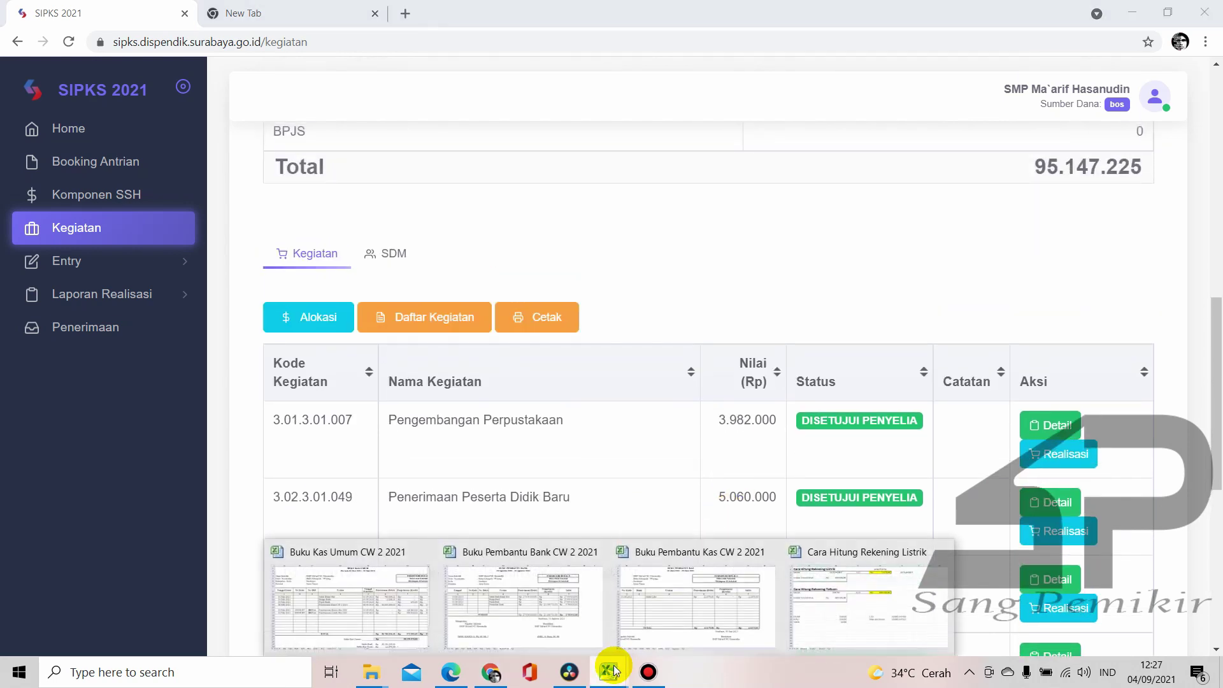
{"action": "left_click", "coordinate": [403, 610]}
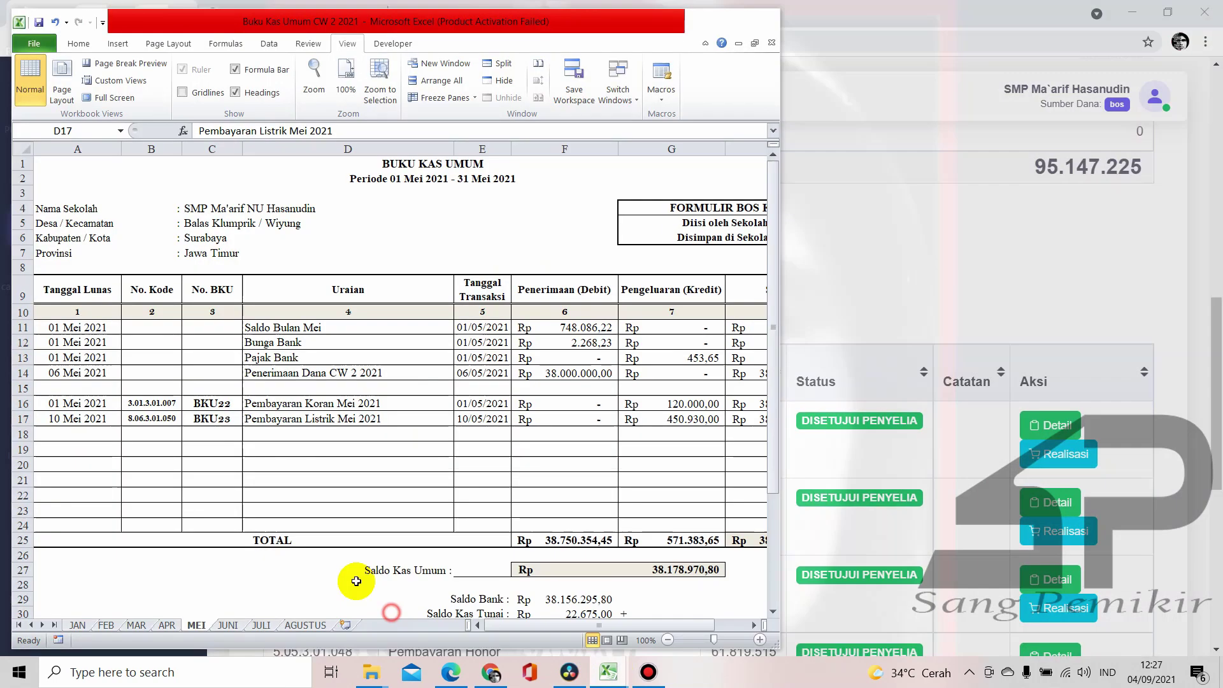
{"action": "left_click", "coordinate": [227, 622]}
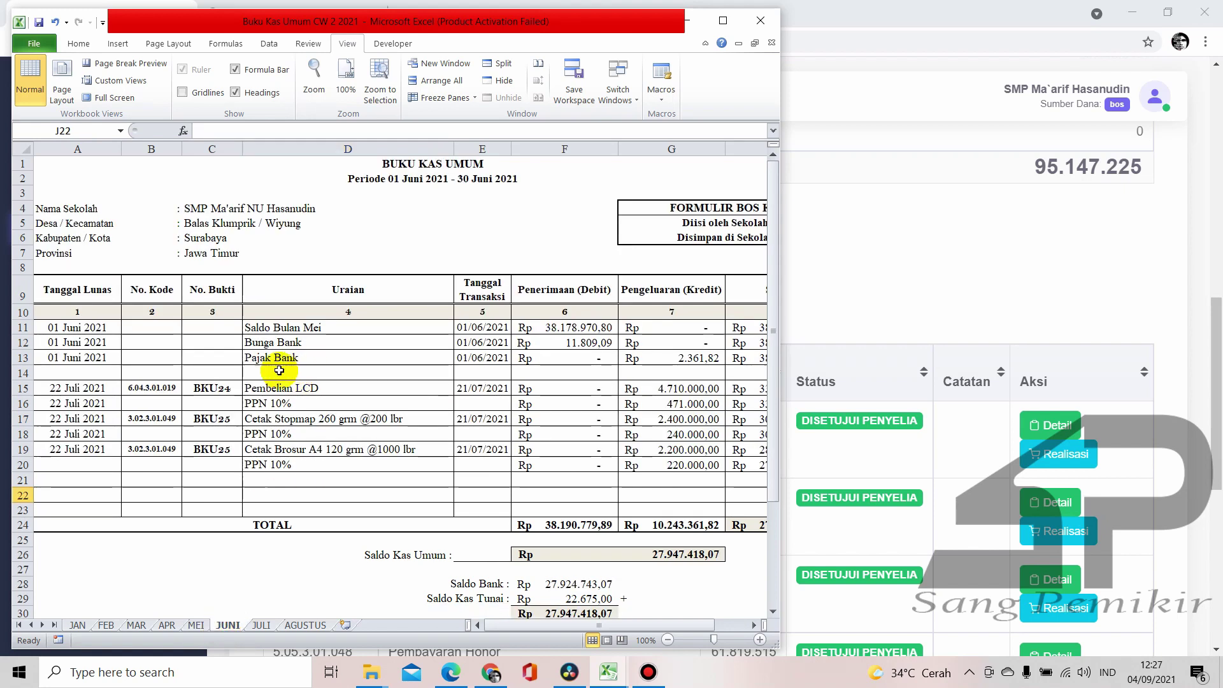
{"action": "left_click", "coordinate": [265, 389]}
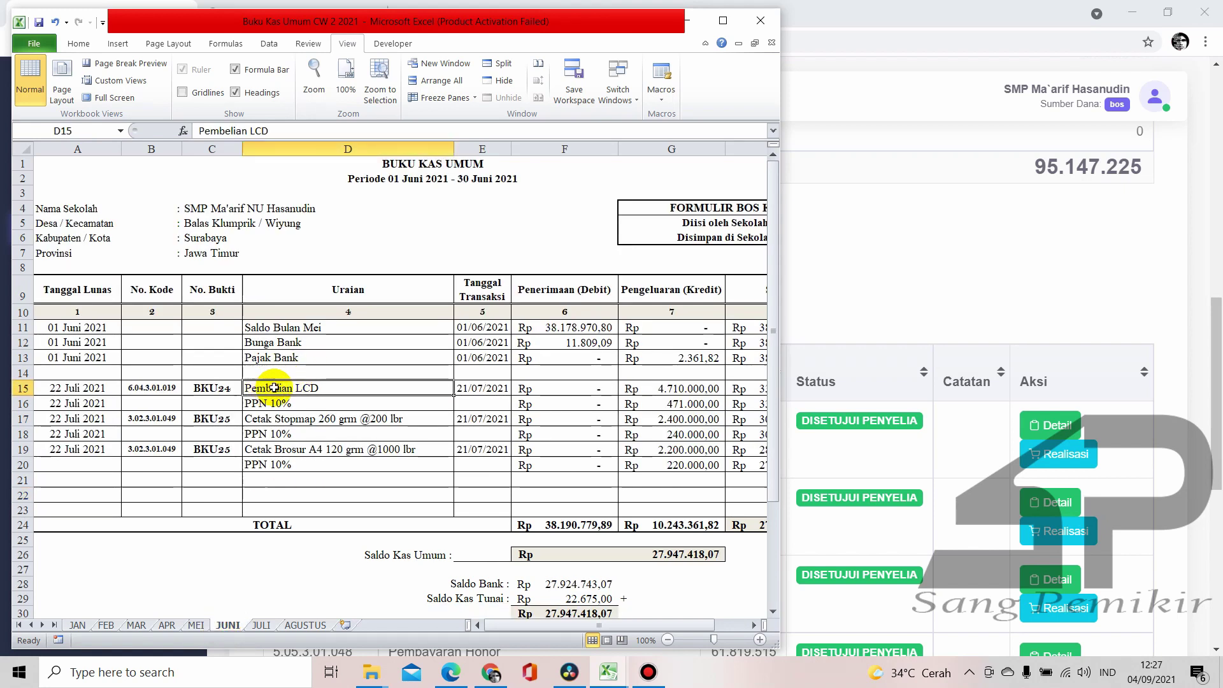
{"action": "left_click", "coordinate": [298, 419]}
{"action": "left_click", "coordinate": [305, 451]}
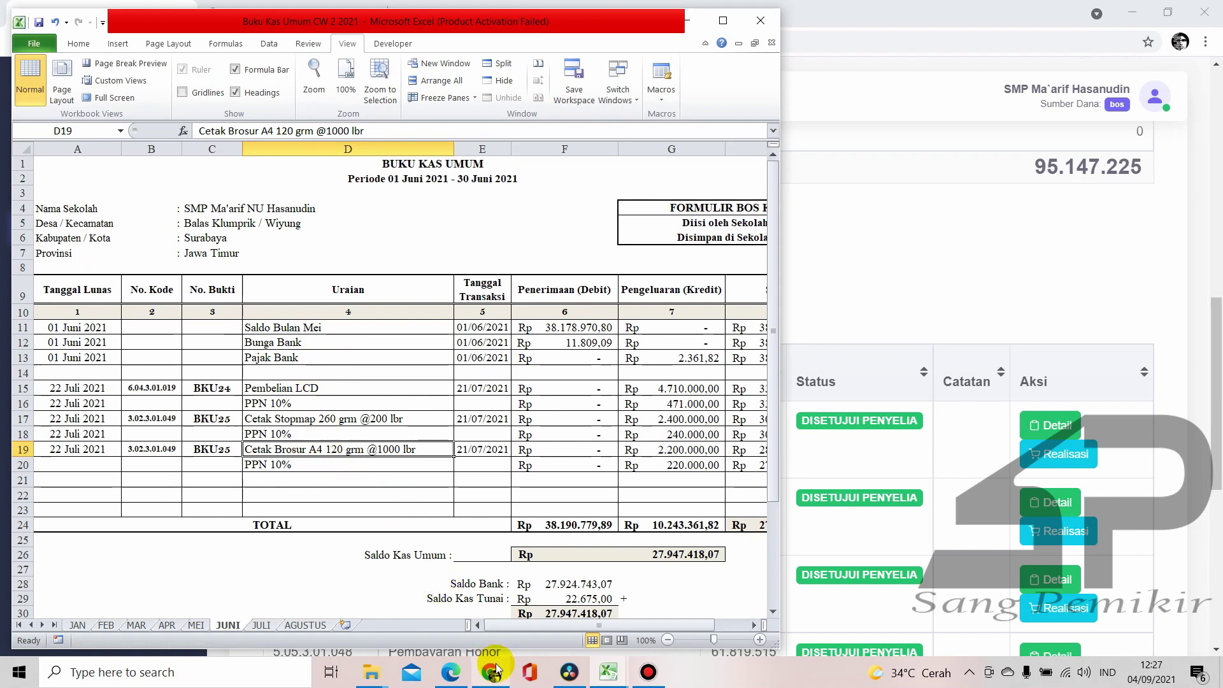
{"action": "left_click", "coordinate": [318, 389]}
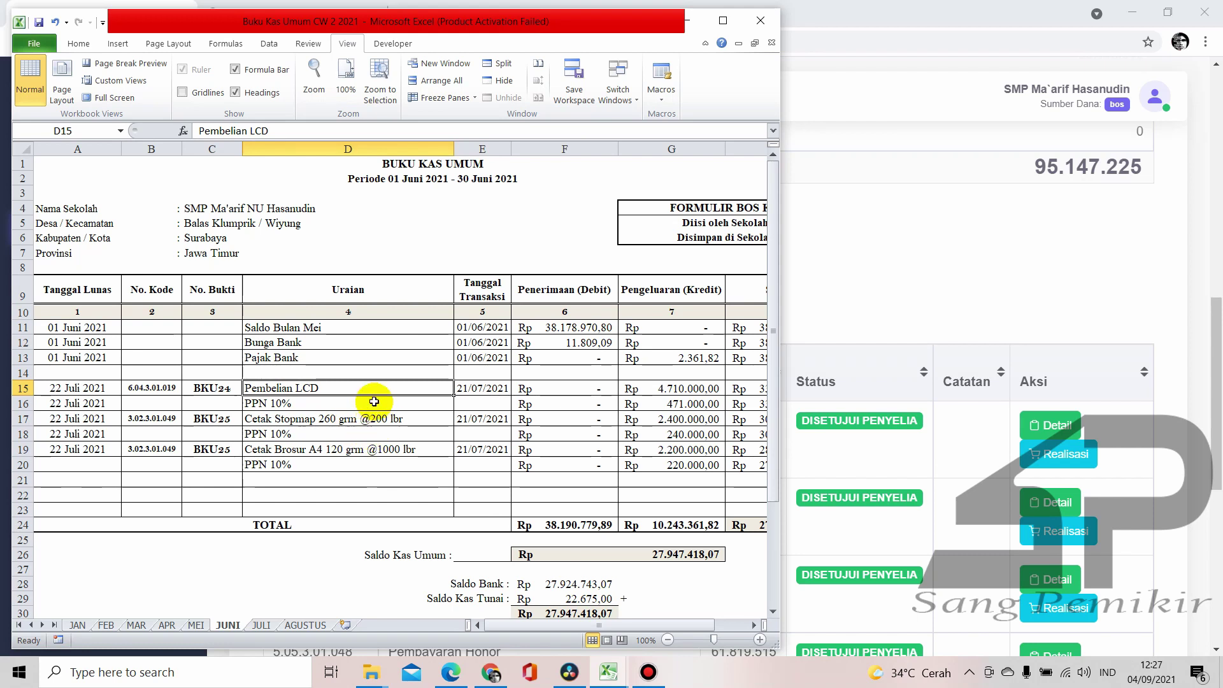
{"action": "left_click", "coordinate": [310, 399]}
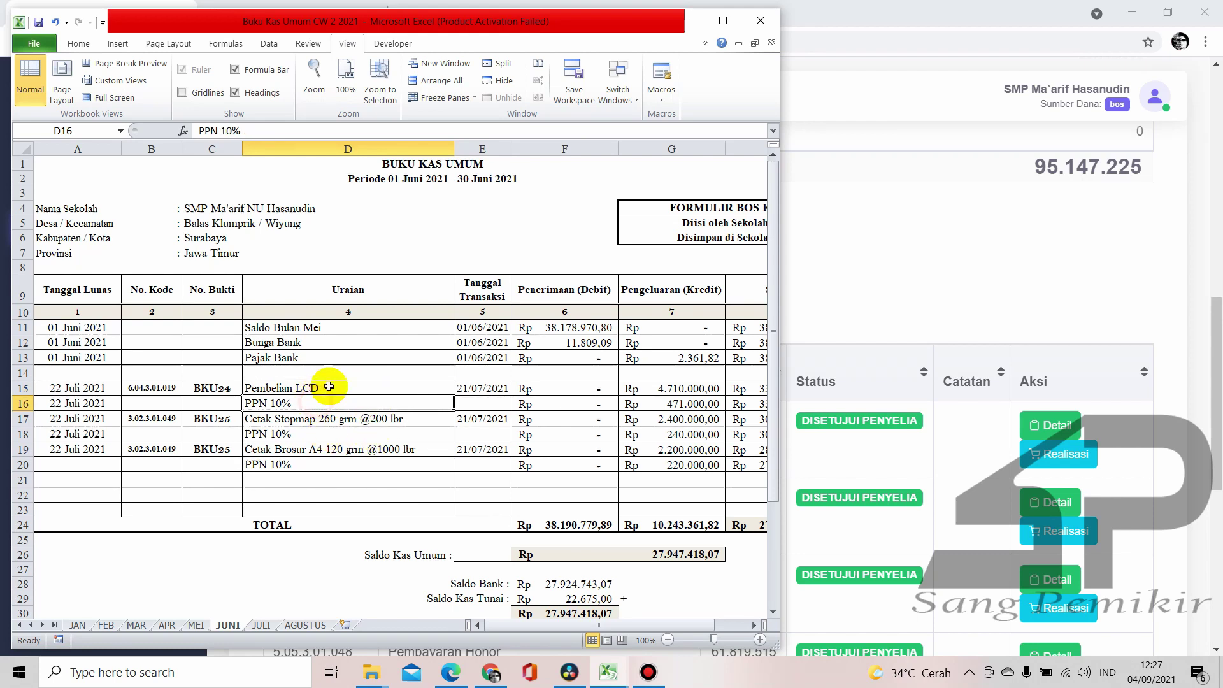
{"action": "left_click", "coordinate": [343, 388]}
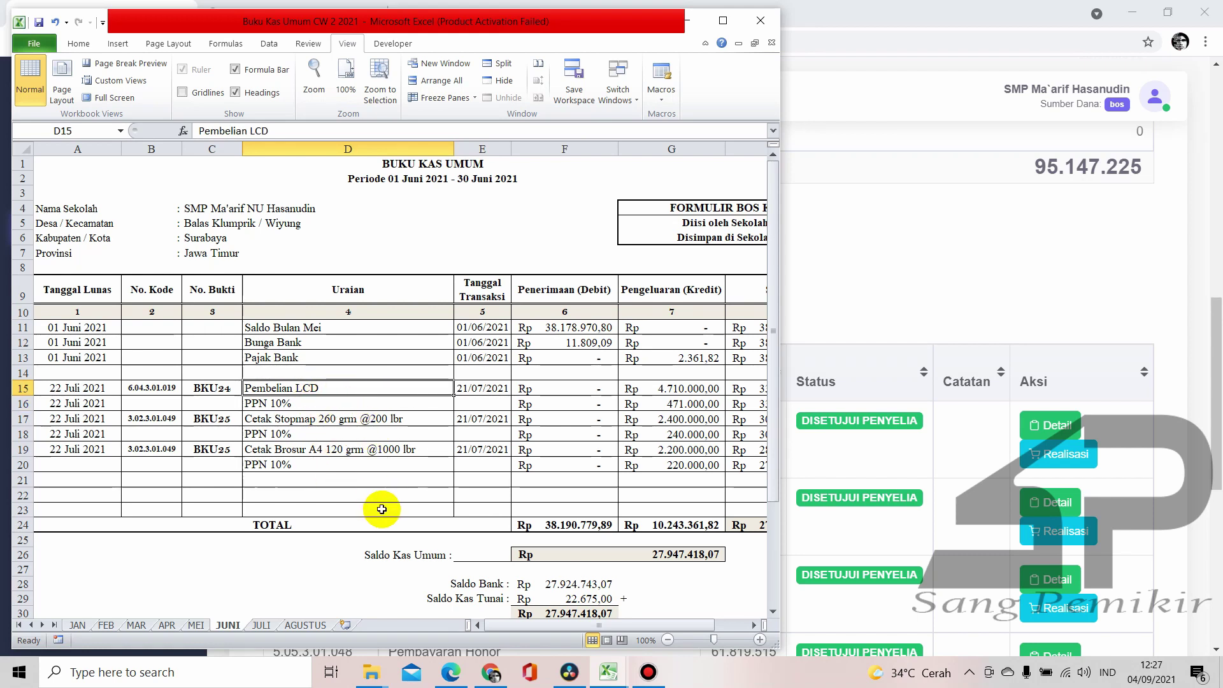
Return to SIPKS, open the realization of Pembelian/Perawatan Alat Multi Media Pembelajaran (6.04.3.01.019) and activate its component search
{"action": "left_click", "coordinate": [490, 672]}
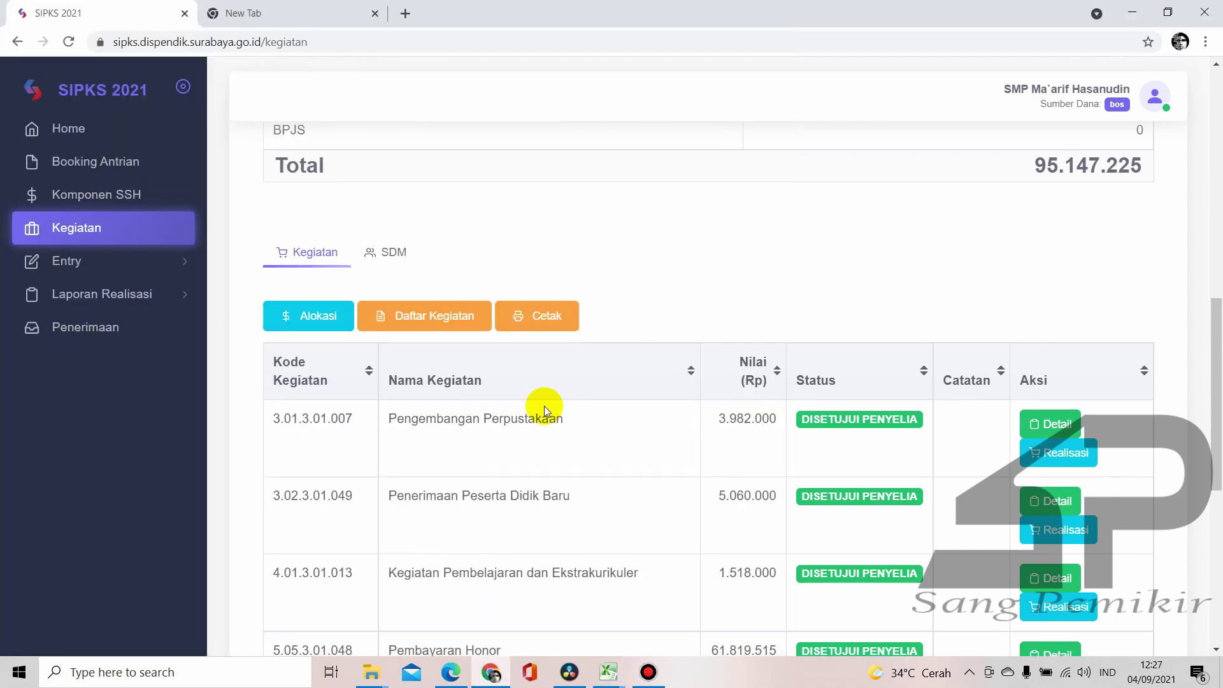
{"action": "scroll", "coordinate": [544, 406], "scroll_direction": "down", "scroll_amount": 8}
{"action": "scroll", "coordinate": [545, 407], "scroll_direction": "up", "scroll_amount": 5}
{"action": "scroll", "coordinate": [544, 406], "scroll_direction": "up", "scroll_amount": 4}
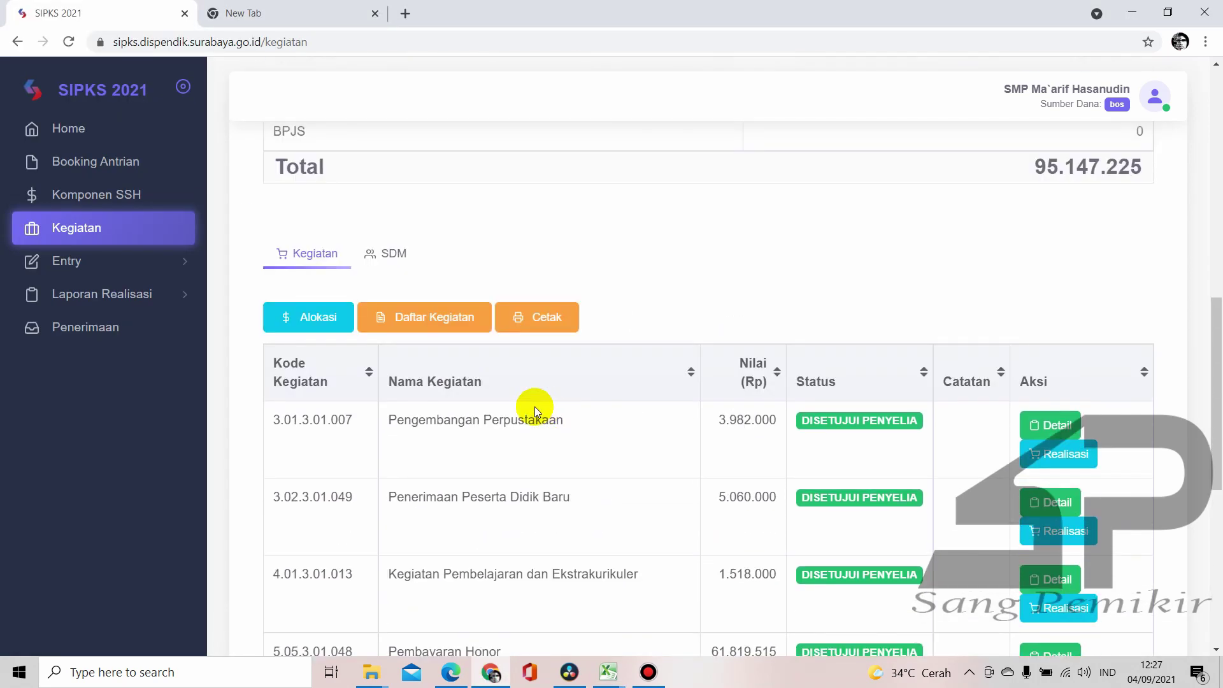
{"action": "scroll", "coordinate": [416, 413], "scroll_direction": "down", "scroll_amount": 4}
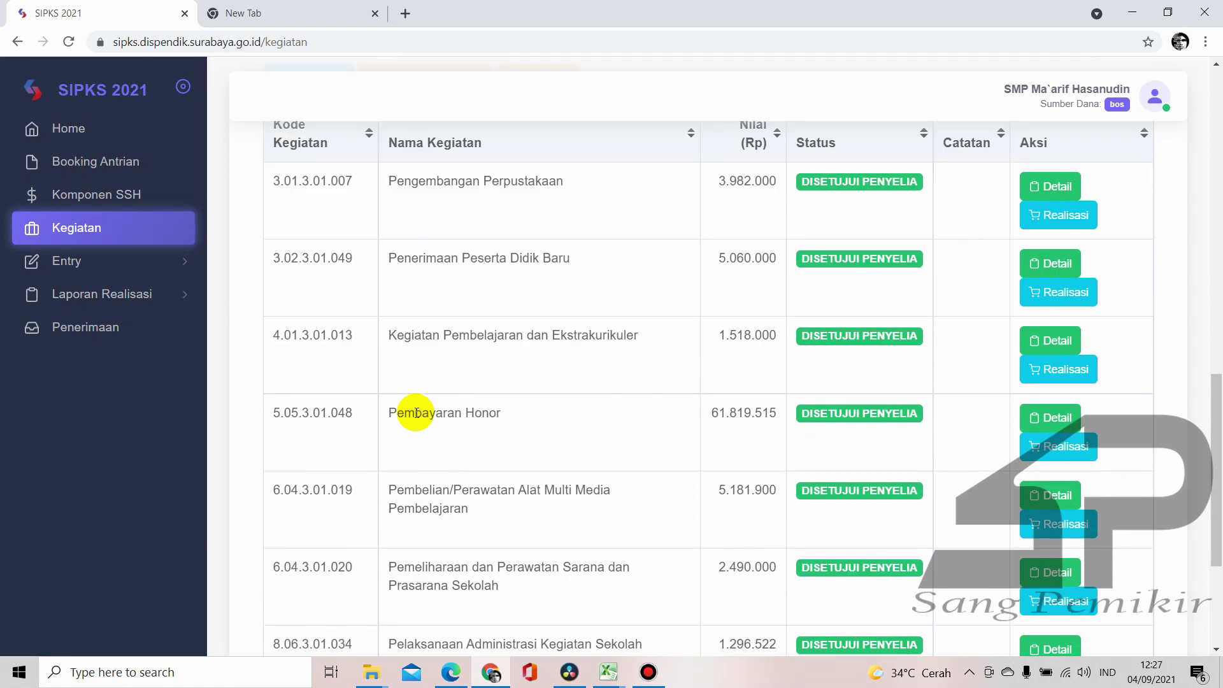
{"action": "scroll", "coordinate": [515, 354], "scroll_direction": "down", "scroll_amount": 1}
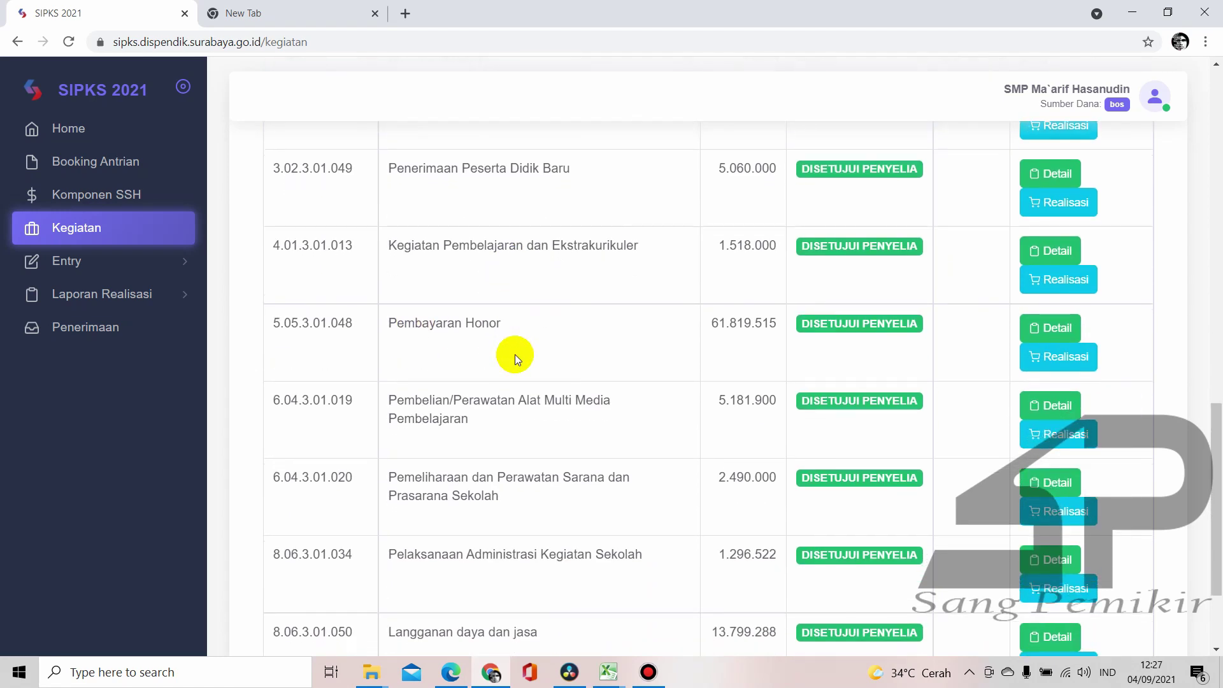
{"action": "scroll", "coordinate": [548, 318], "scroll_direction": "down", "scroll_amount": 3}
{"action": "left_click", "coordinate": [1060, 285]}
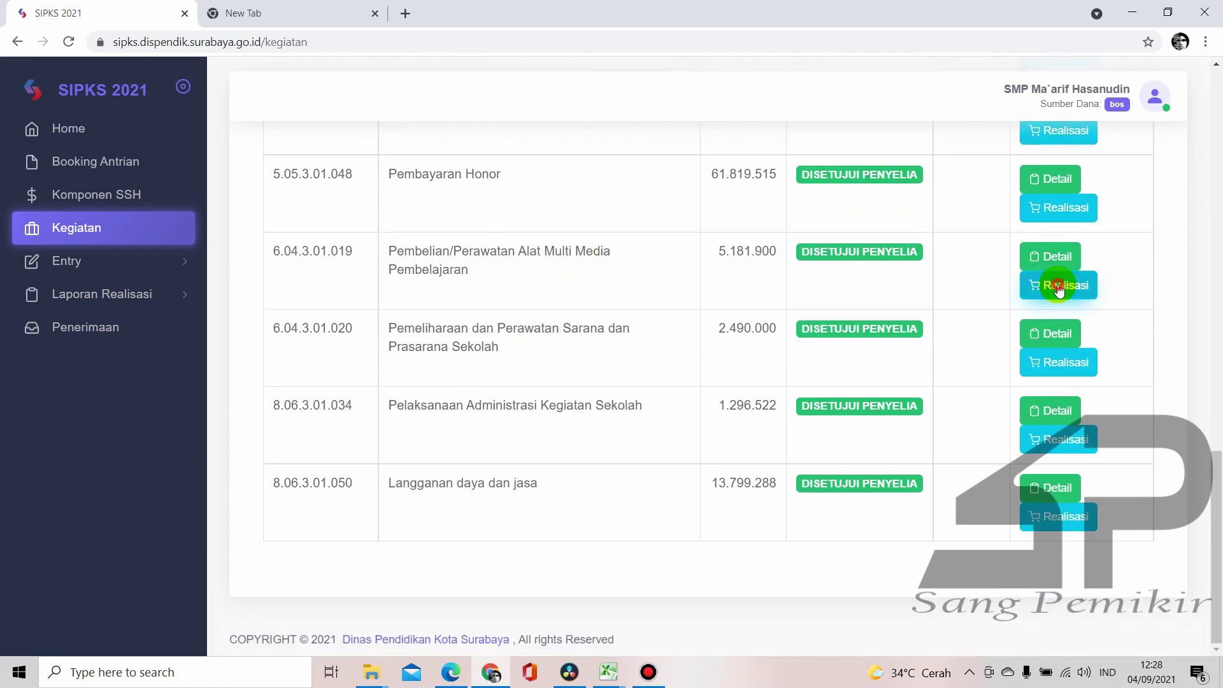
{"action": "scroll", "coordinate": [537, 368], "scroll_direction": "down", "scroll_amount": 3}
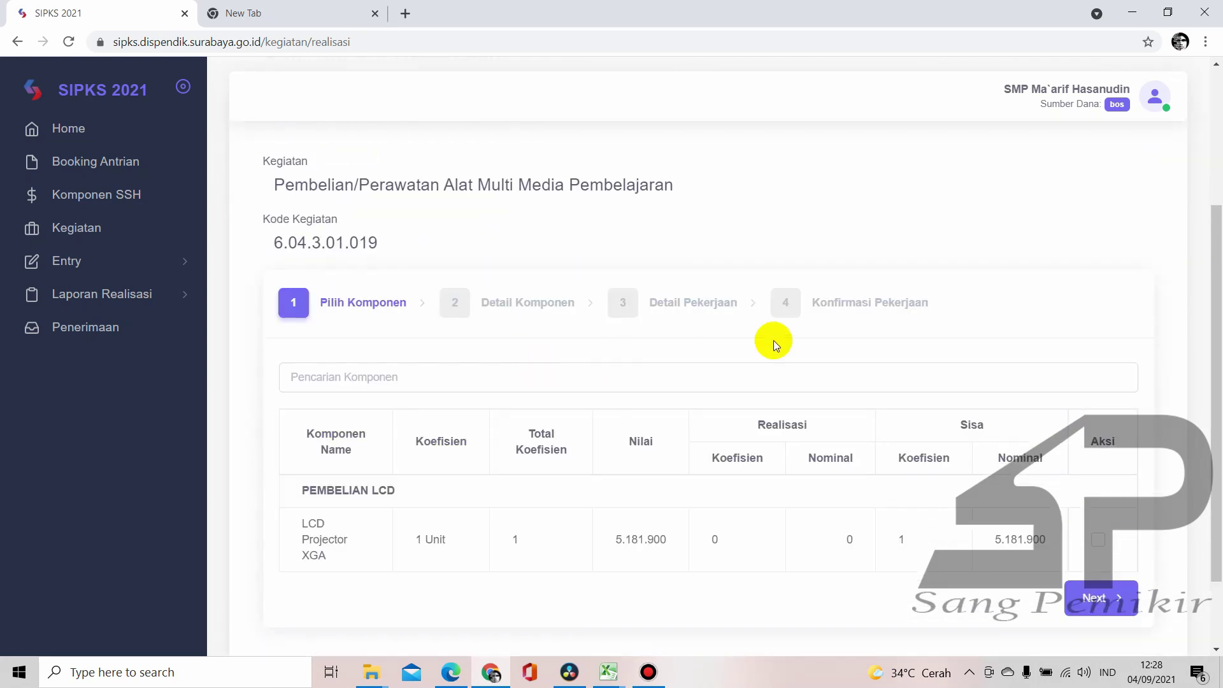
{"action": "left_click", "coordinate": [846, 377]}
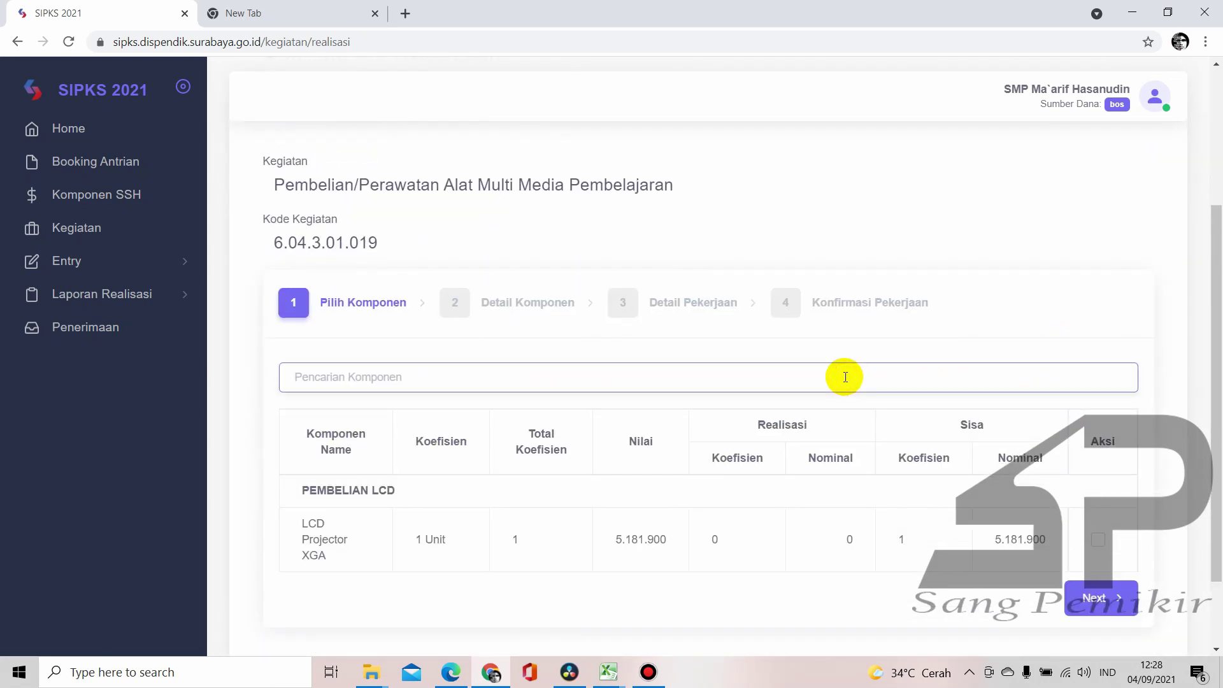
Select the LCD Projector XGA component under PEMBELIAN LCD and continue to Detail Komponen
{"action": "scroll", "coordinate": [844, 377], "scroll_direction": "down", "scroll_amount": 2}
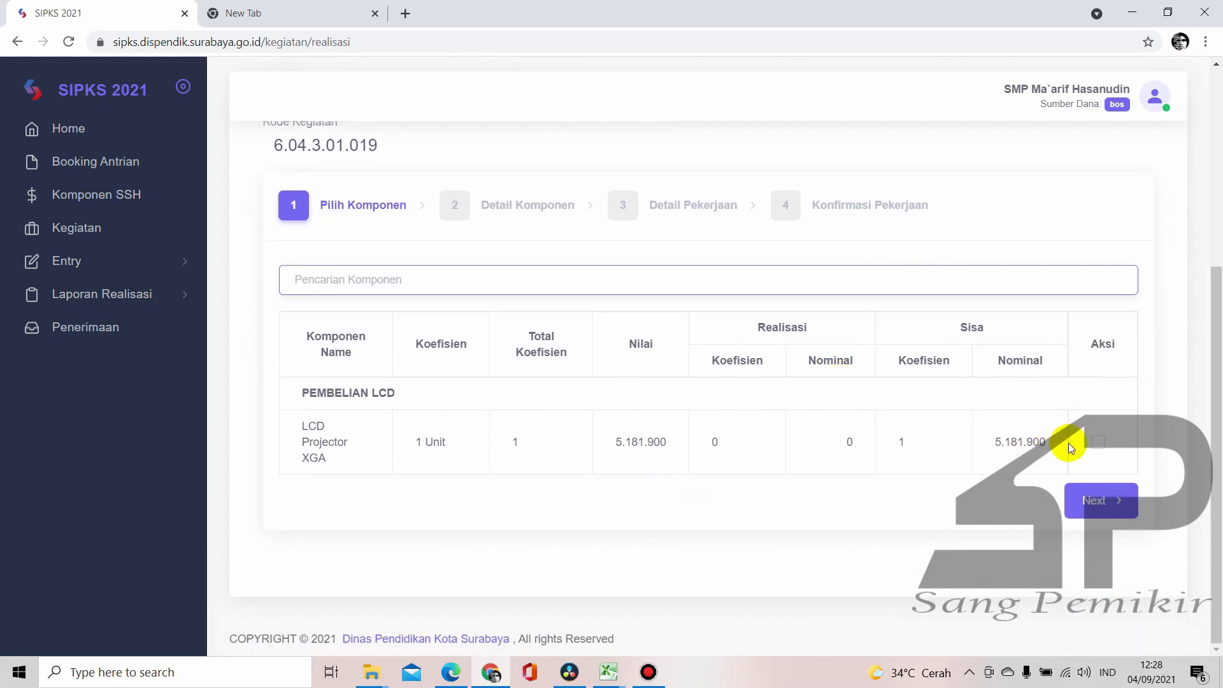
{"action": "left_click", "coordinate": [914, 455]}
{"action": "left_click", "coordinate": [1098, 441]}
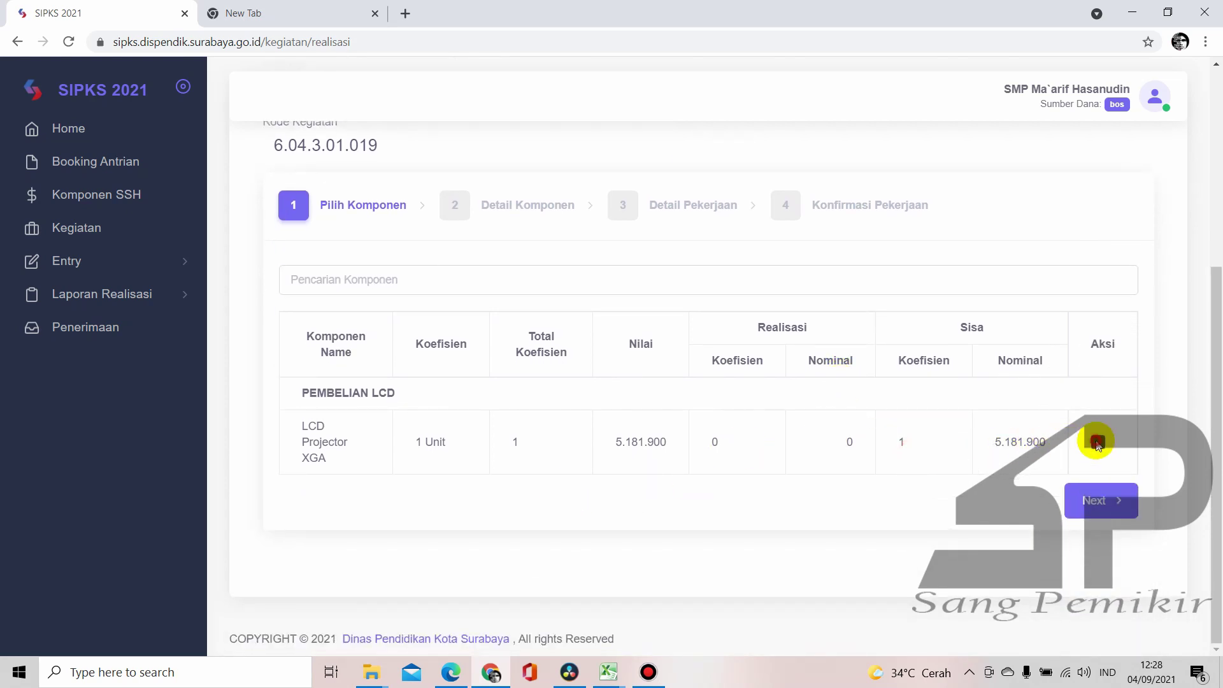
{"action": "left_click", "coordinate": [1098, 503]}
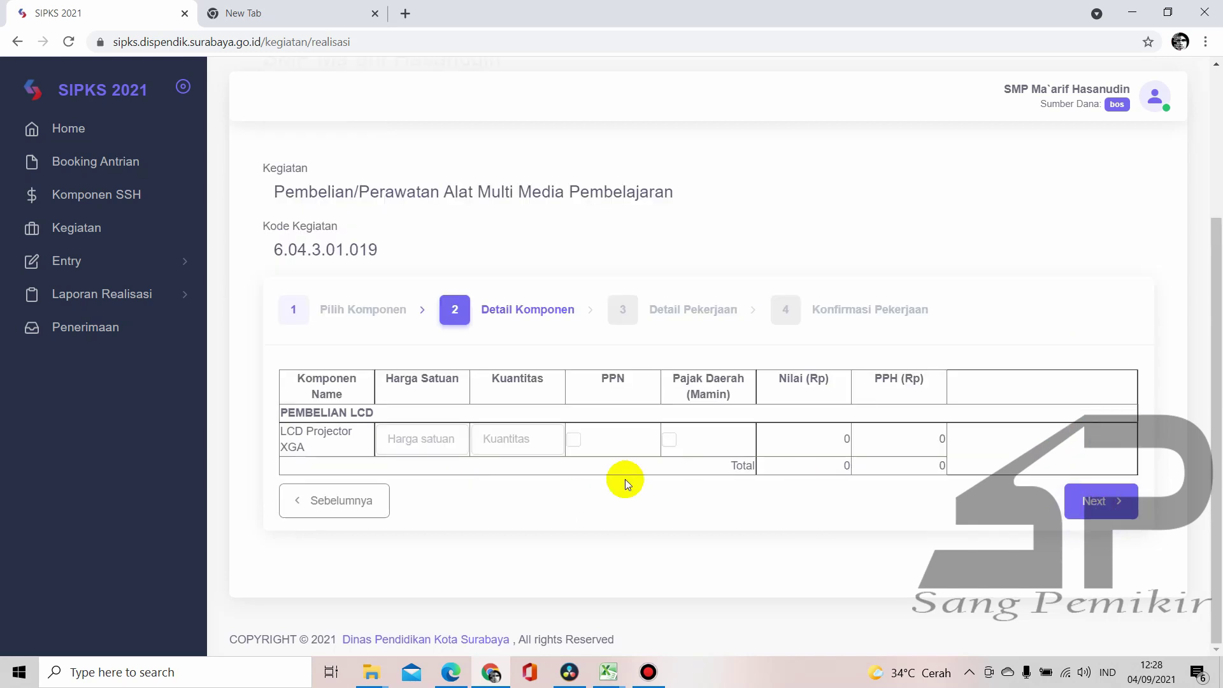
Check the cash book amount, set Harga Satuan to 4710000 and Kuantitas to 1, enable PPN, and continue to Detail Pekerjaan
{"action": "mouse_move", "coordinate": [609, 672]}
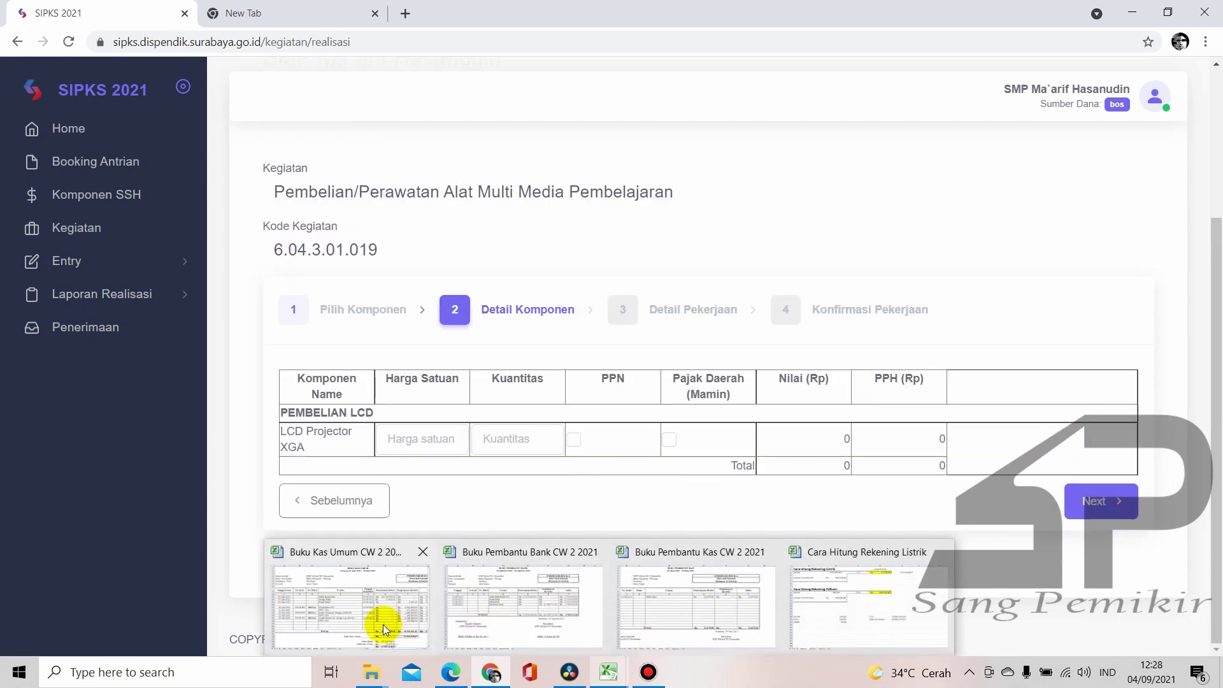
{"action": "mouse_move", "coordinate": [384, 624]}
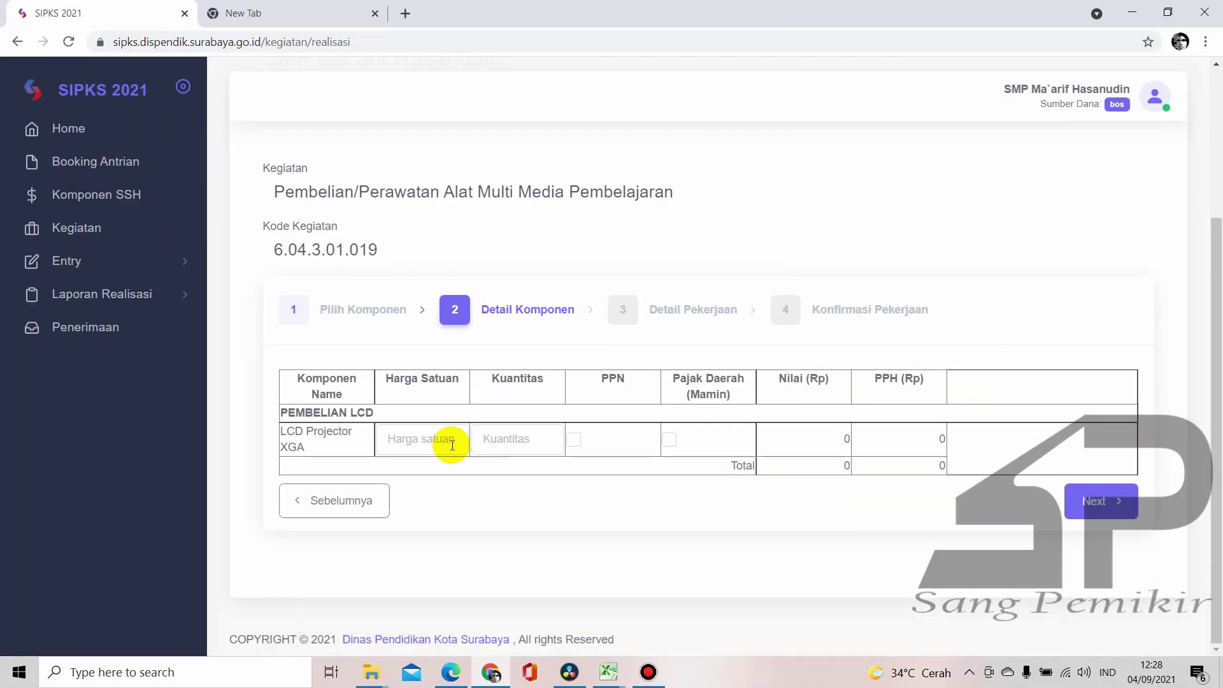
{"action": "left_click", "coordinate": [453, 444]}
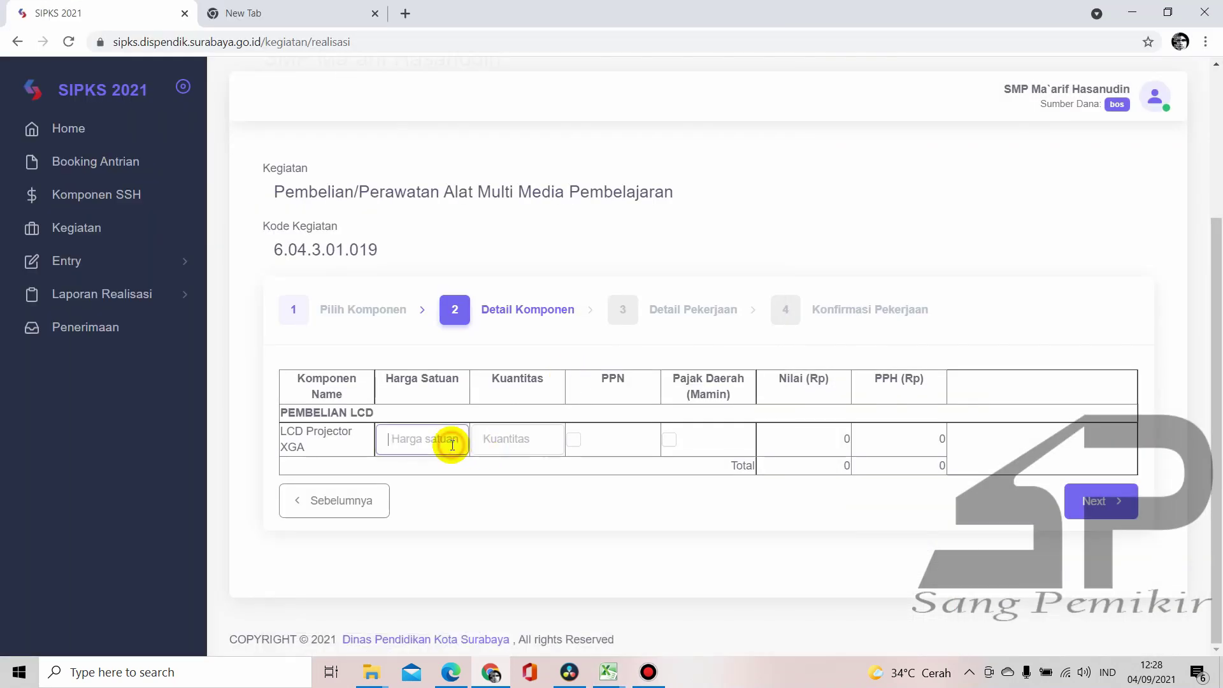
{"action": "type", "text": "4710000"}
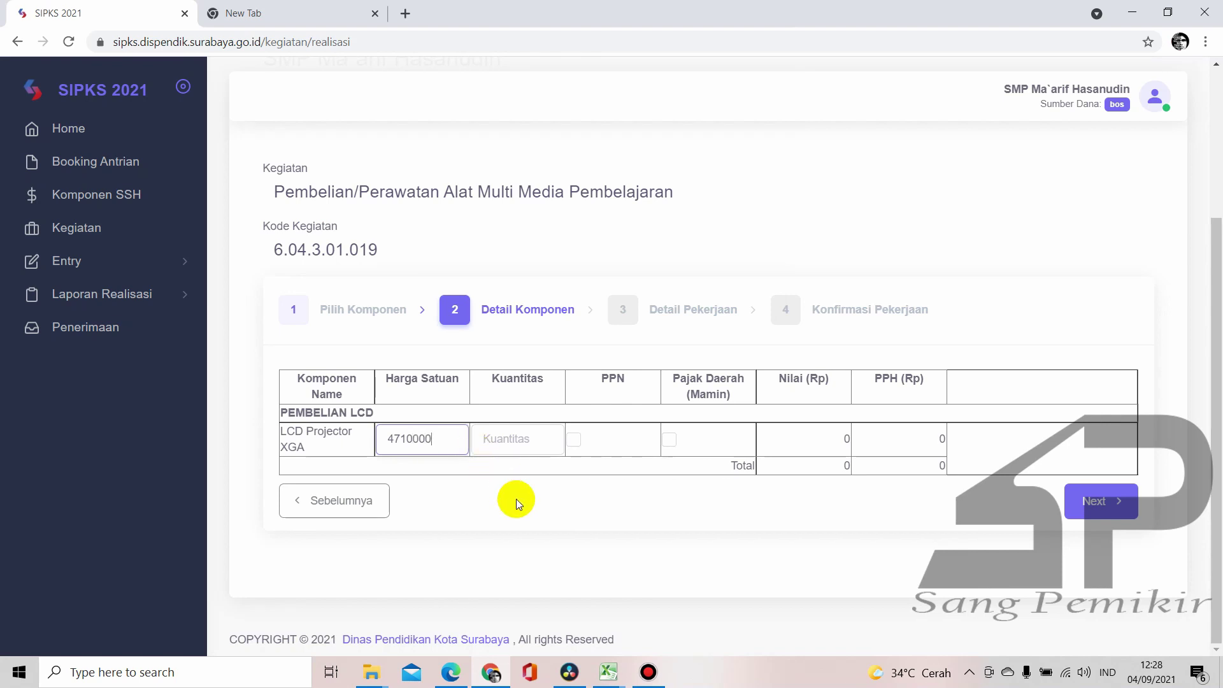
{"action": "left_click", "coordinate": [517, 443]}
{"action": "type", "text": "1"}
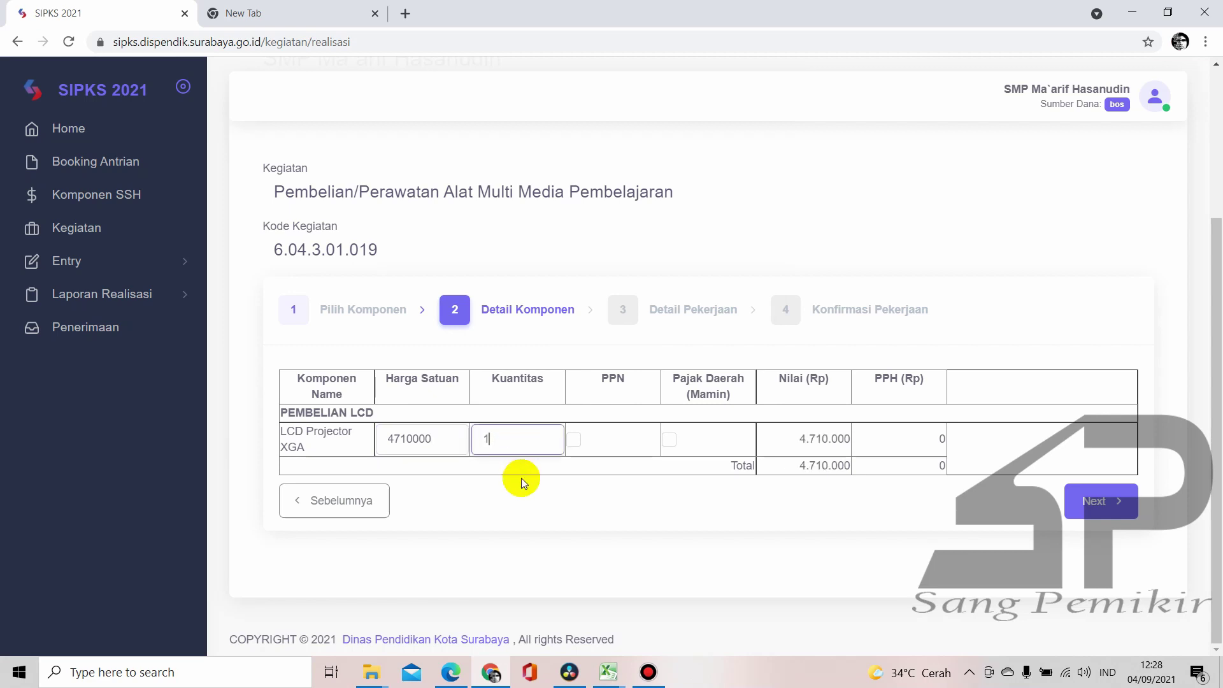
{"action": "left_click", "coordinate": [523, 478]}
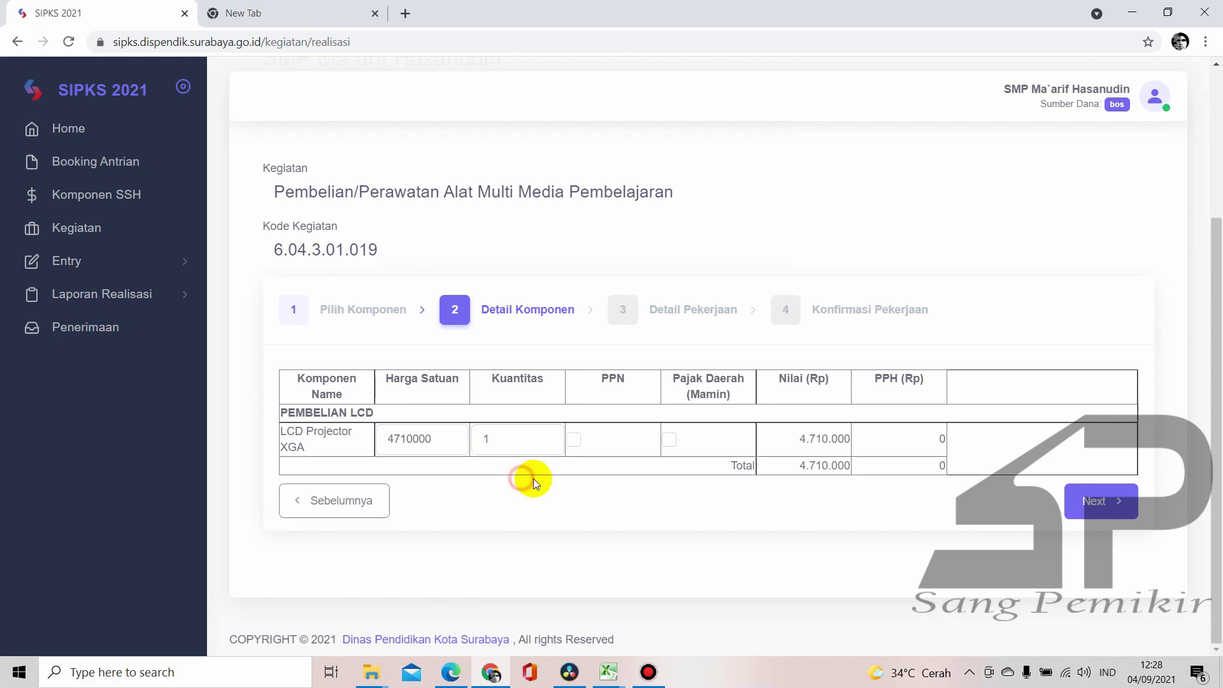
{"action": "left_click", "coordinate": [576, 437]}
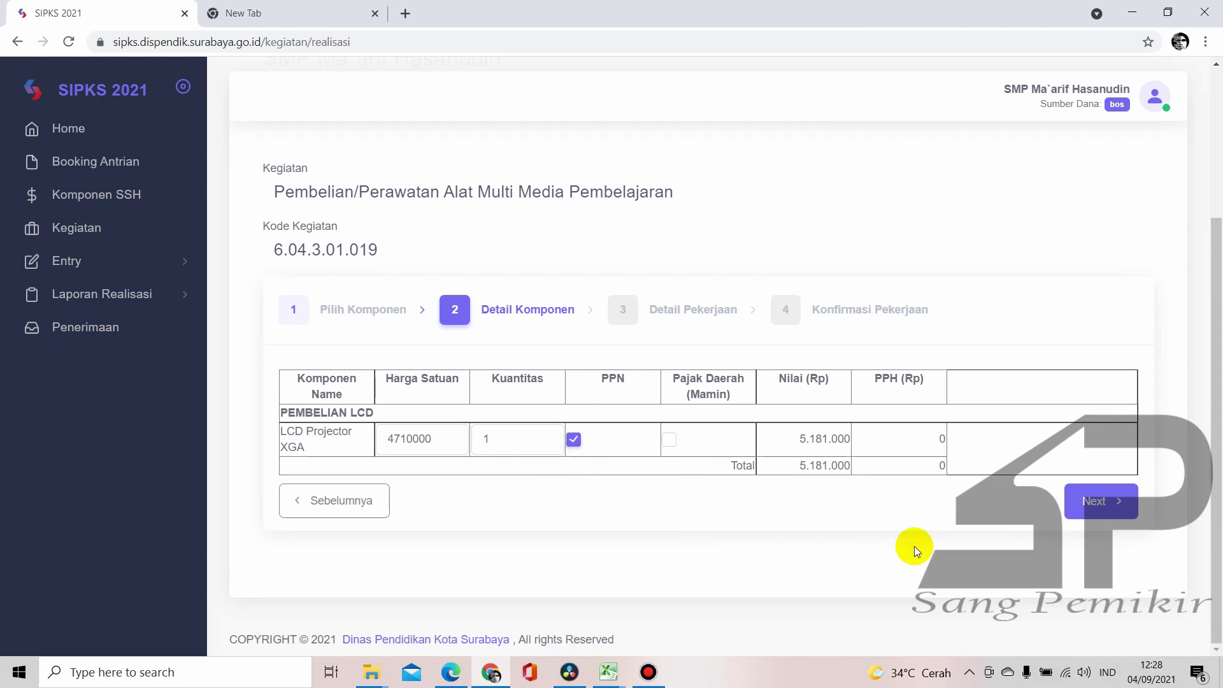
{"action": "left_click", "coordinate": [1089, 502]}
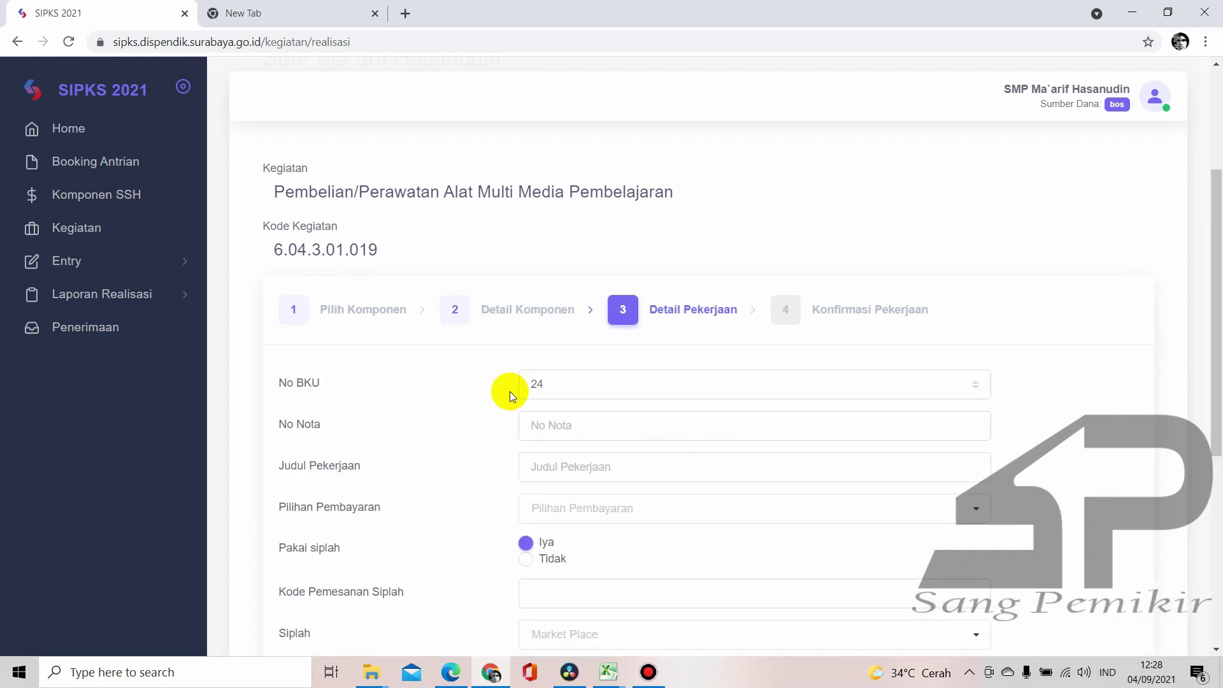
Check the No BKU against the cash book preview and enter "-" as the No Nota
{"action": "mouse_move", "coordinate": [609, 672]}
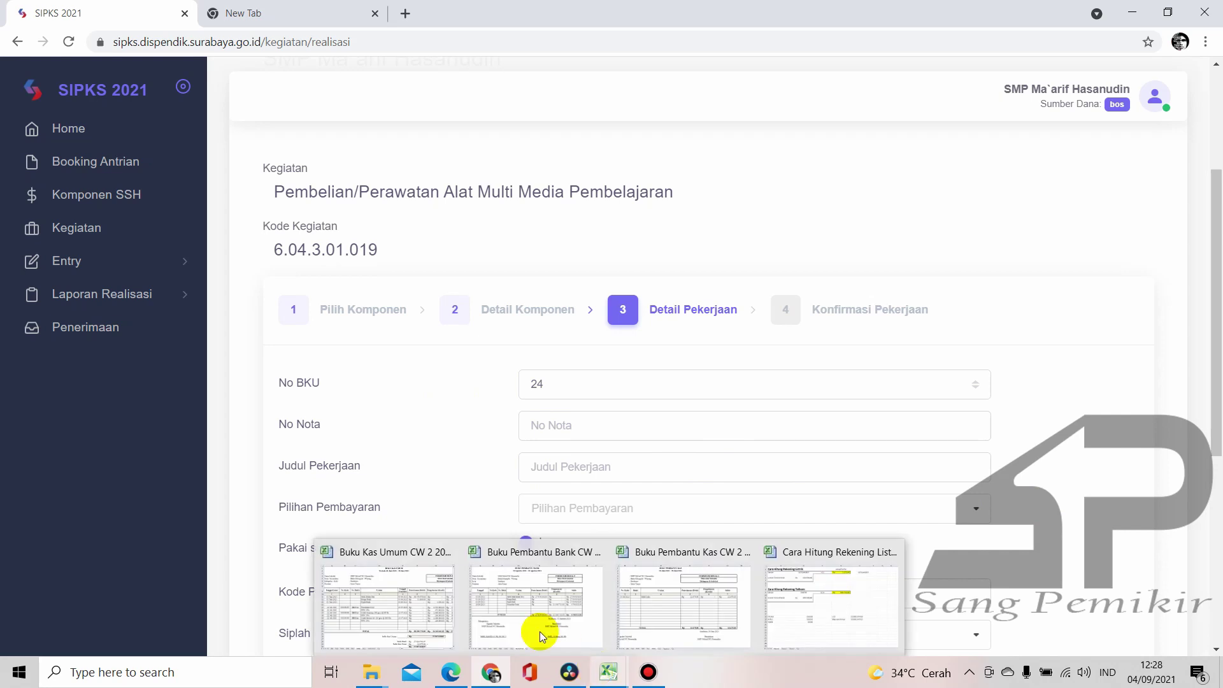
{"action": "mouse_move", "coordinate": [419, 615]}
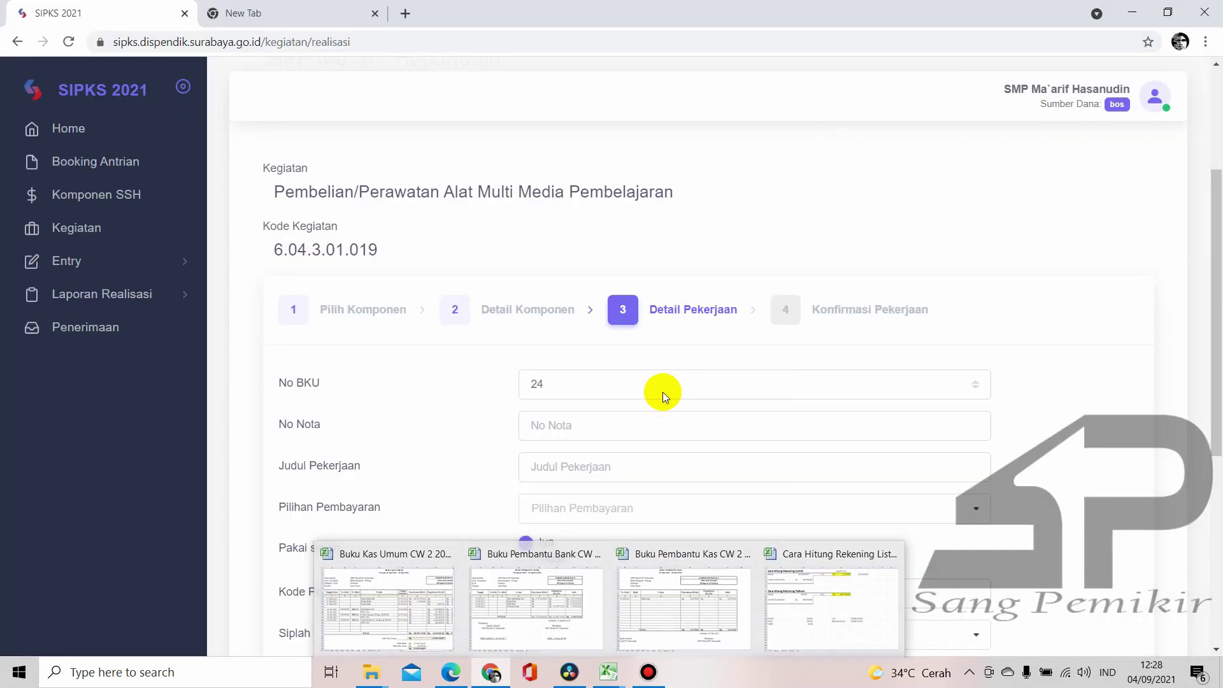
{"action": "left_click", "coordinate": [569, 427]}
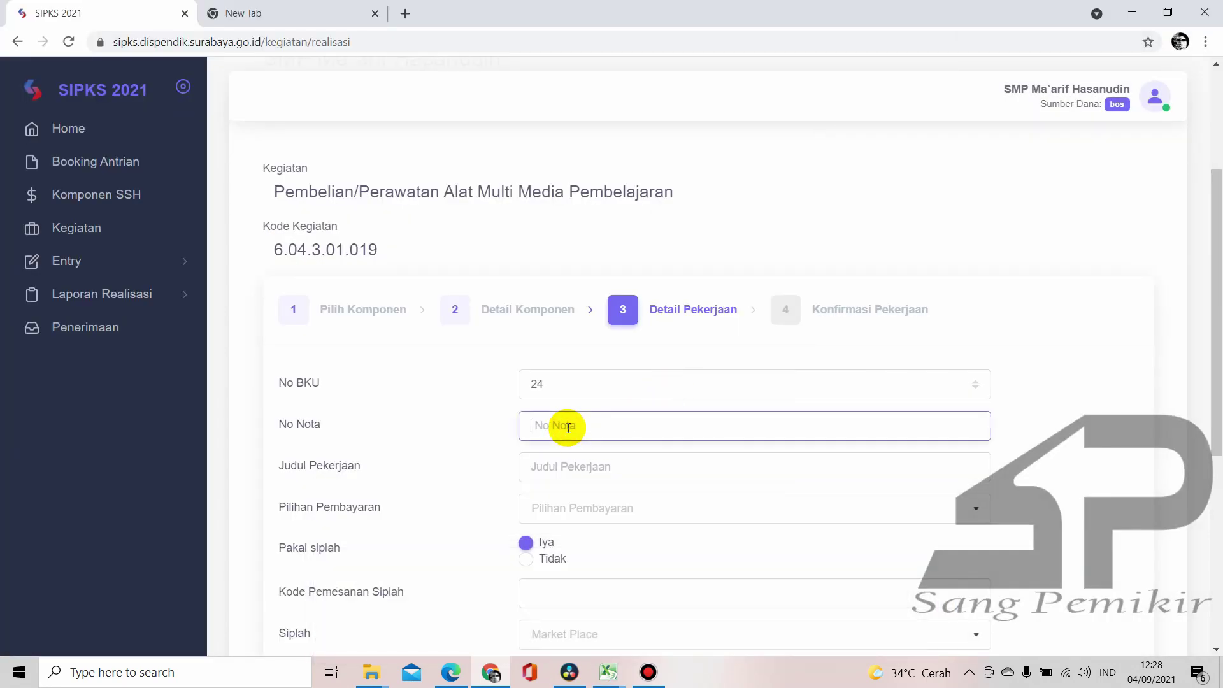
{"action": "type", "text": "-"}
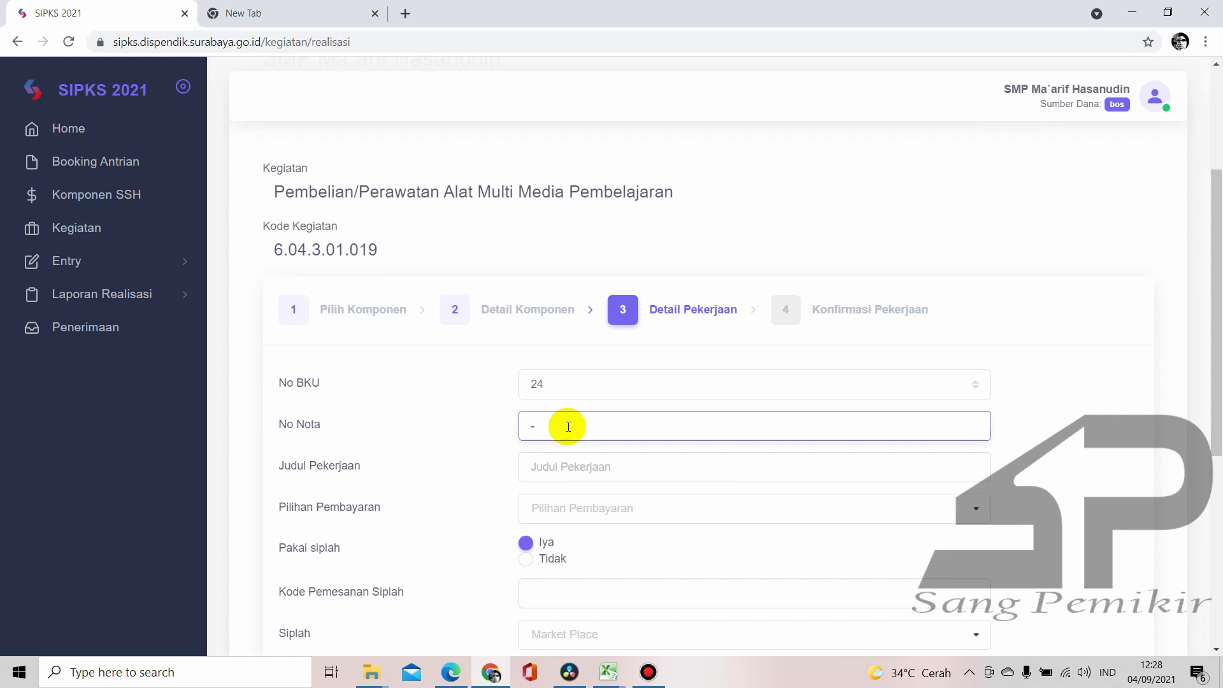
Copy the Pembelian LCD description from cell D15 on the JUNI sheet of Buku Kas Umum CW 2 2021 for the Judul Pekerjaan
{"action": "left_click", "coordinate": [797, 464]}
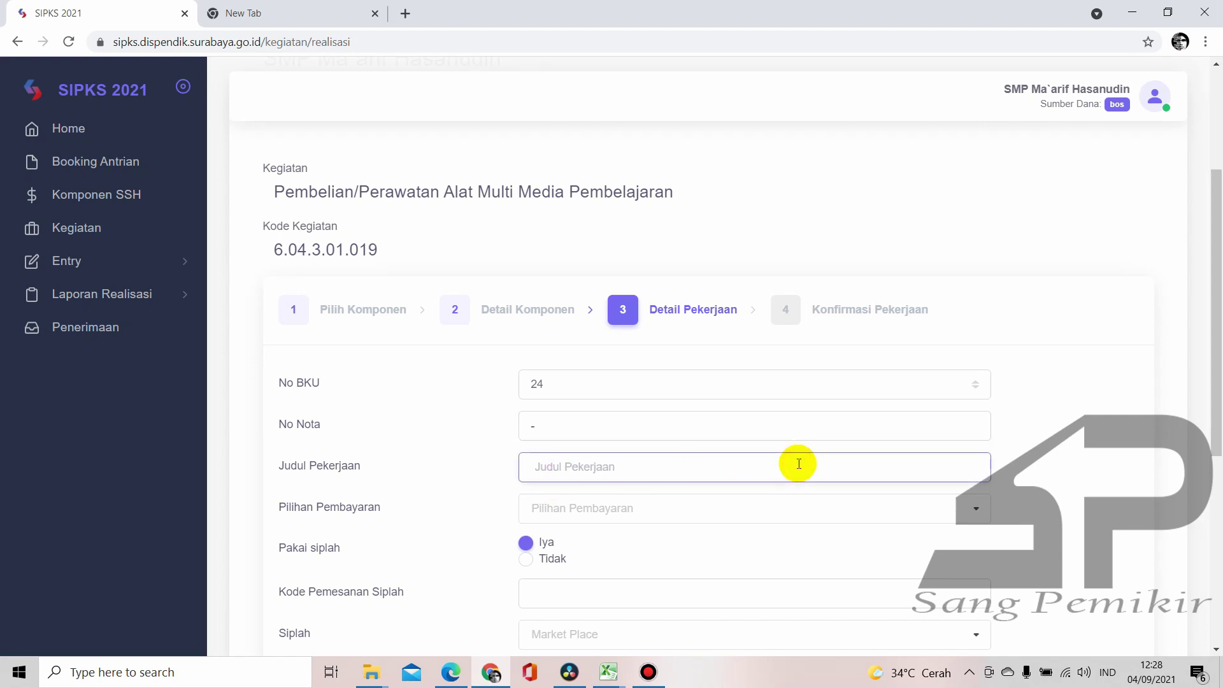
{"action": "left_click", "coordinate": [609, 673]}
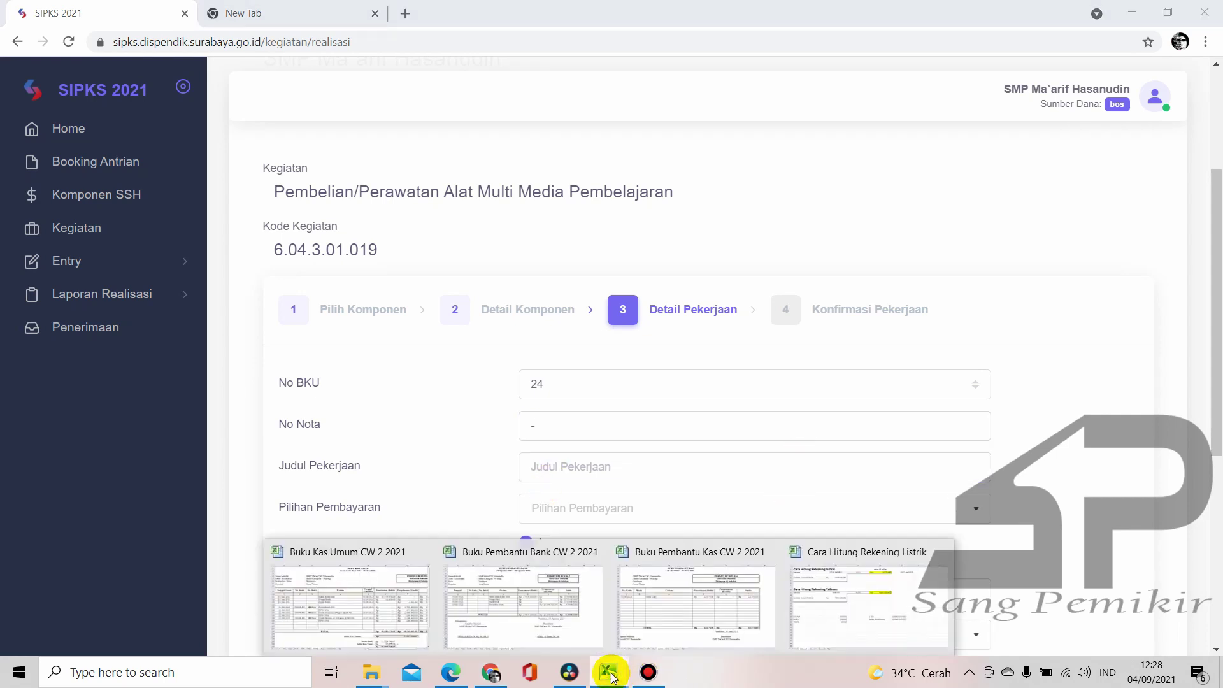
{"action": "left_click", "coordinate": [390, 627]}
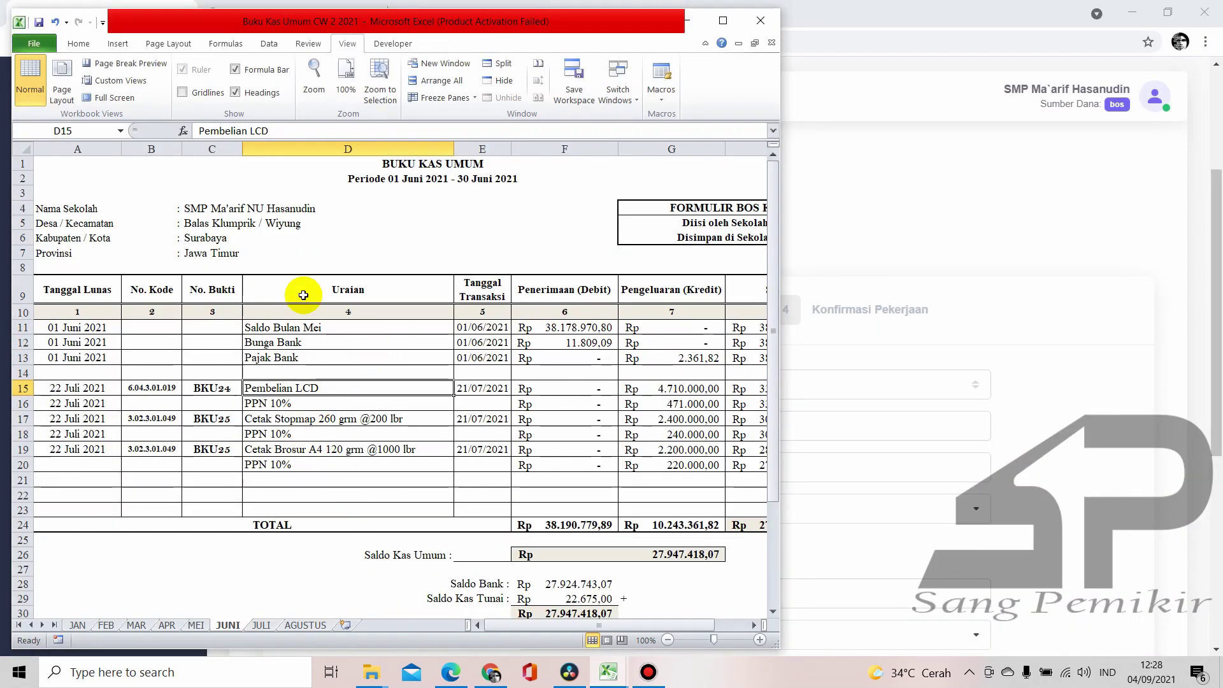
{"action": "left_click_drag", "start_coordinate": [273, 132], "coordinate": [164, 129]}
{"action": "key", "text": "ctrl+c"}
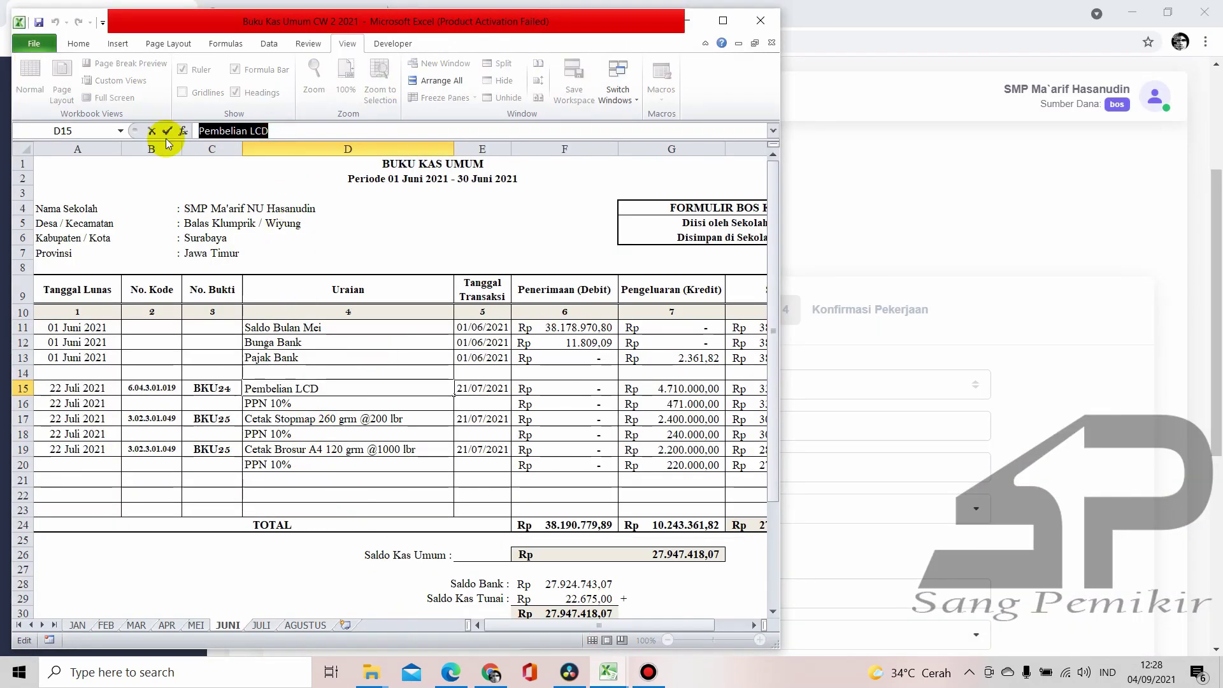
Return to SIPKS, fill Judul Pekerjaan with the copied text extended to "Pembelian LCD XGA", and set Pilihan Pembayaran to Barang Jasa
{"action": "left_click", "coordinate": [492, 672]}
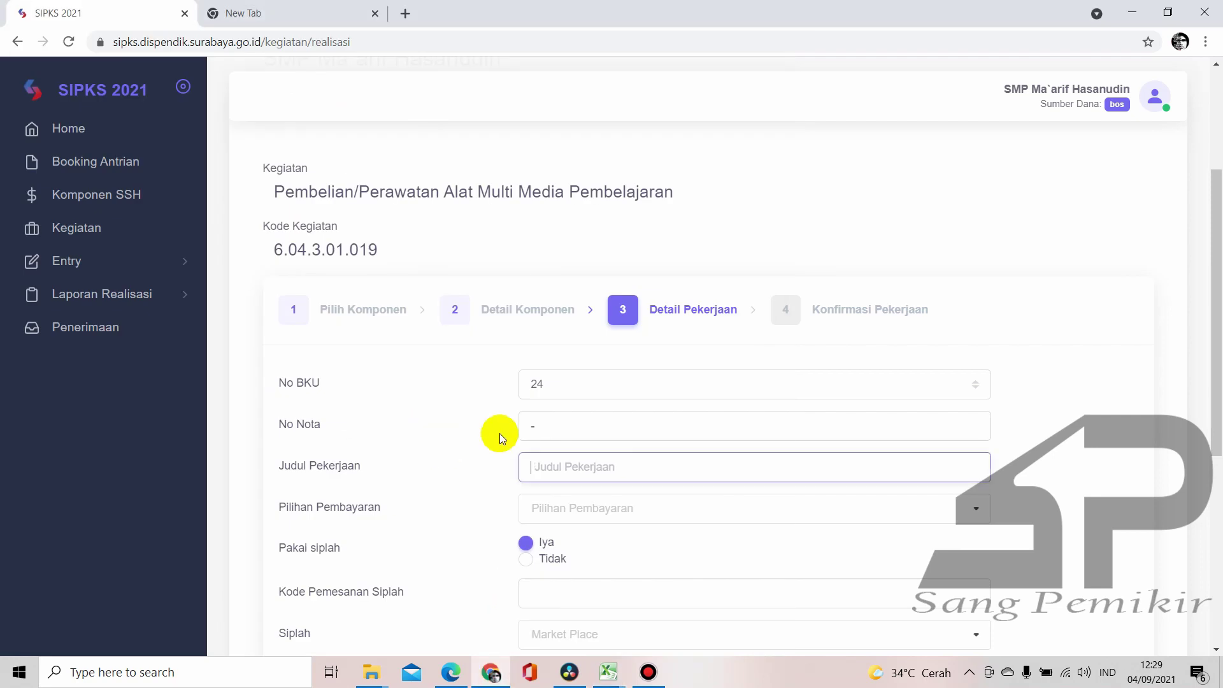
{"action": "key", "text": "ctrl+v"}
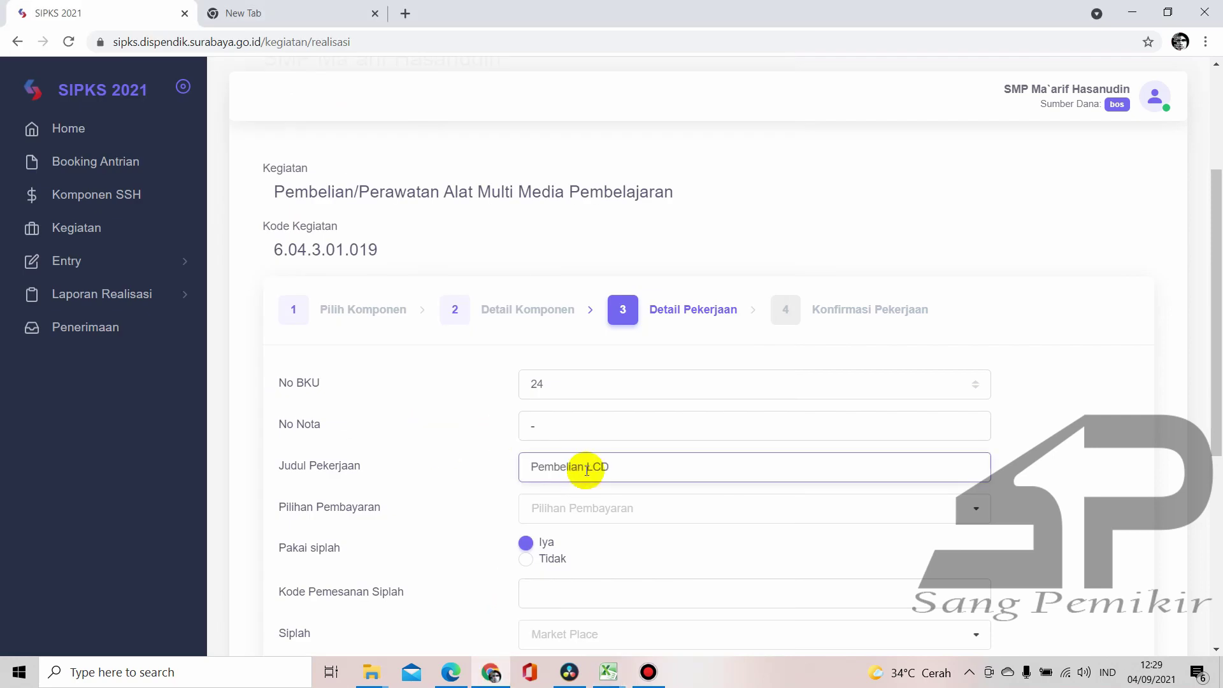
{"action": "type", "text": "XGA"}
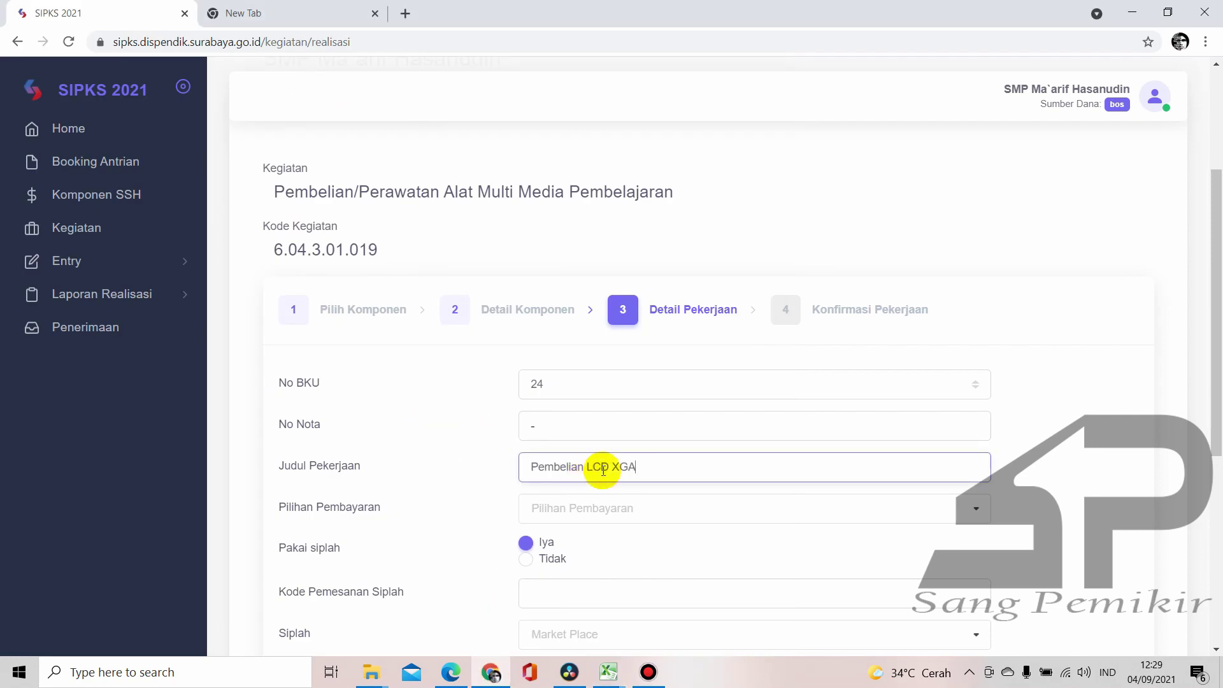
{"action": "left_click", "coordinate": [978, 514]}
{"action": "left_click", "coordinate": [677, 569]}
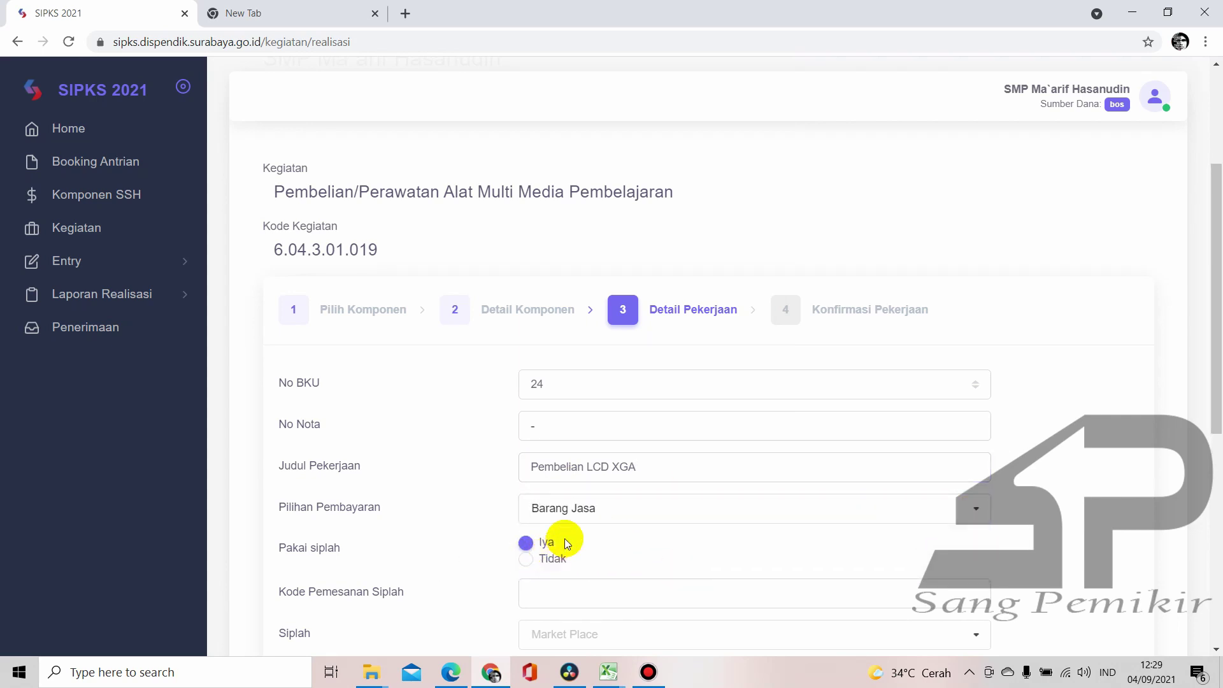
Switch to the Cara Hitung Rekening Listrik workbook and copy the LCD order code from cell E18
{"action": "scroll", "coordinate": [565, 538], "scroll_direction": "down", "scroll_amount": 2}
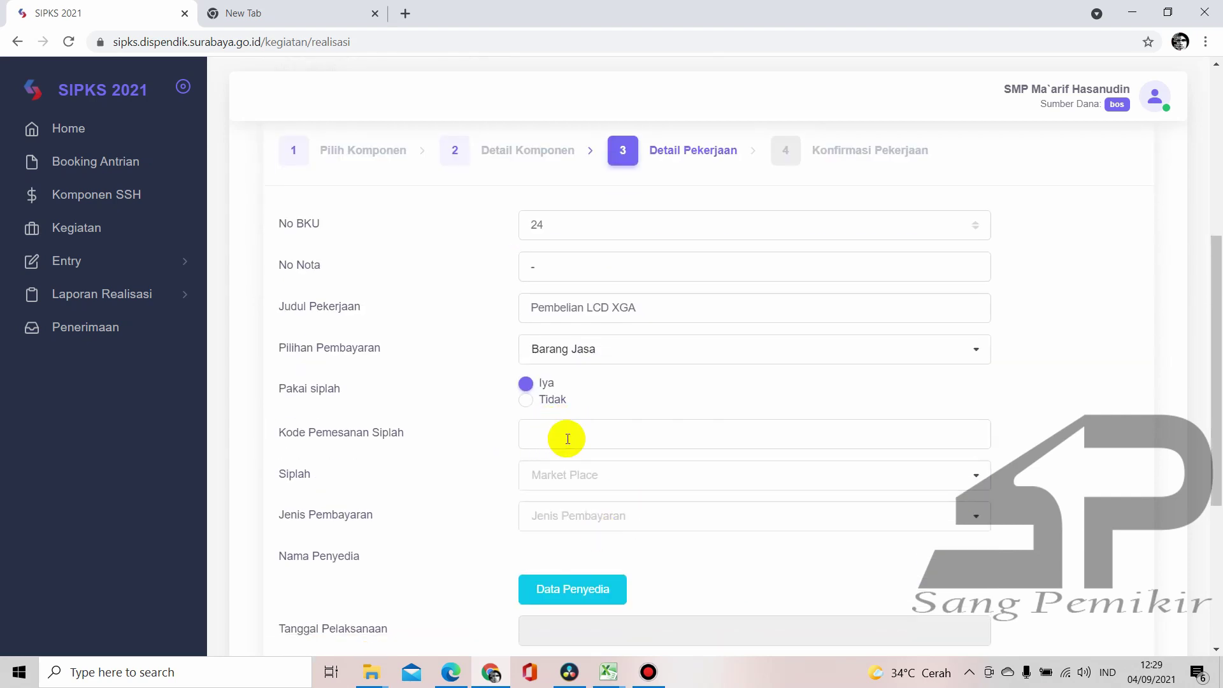
{"action": "mouse_move", "coordinate": [608, 673]}
{"action": "left_click", "coordinate": [897, 613]}
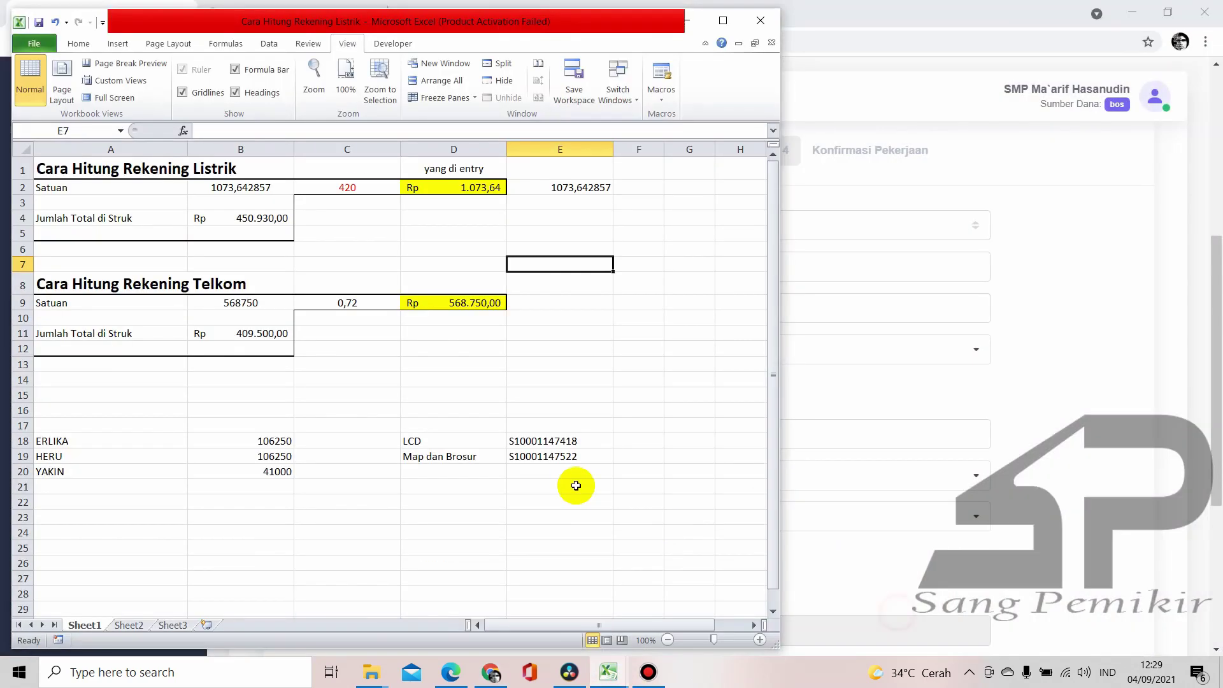
{"action": "left_click", "coordinate": [554, 440]}
{"action": "left_click", "coordinate": [274, 132]}
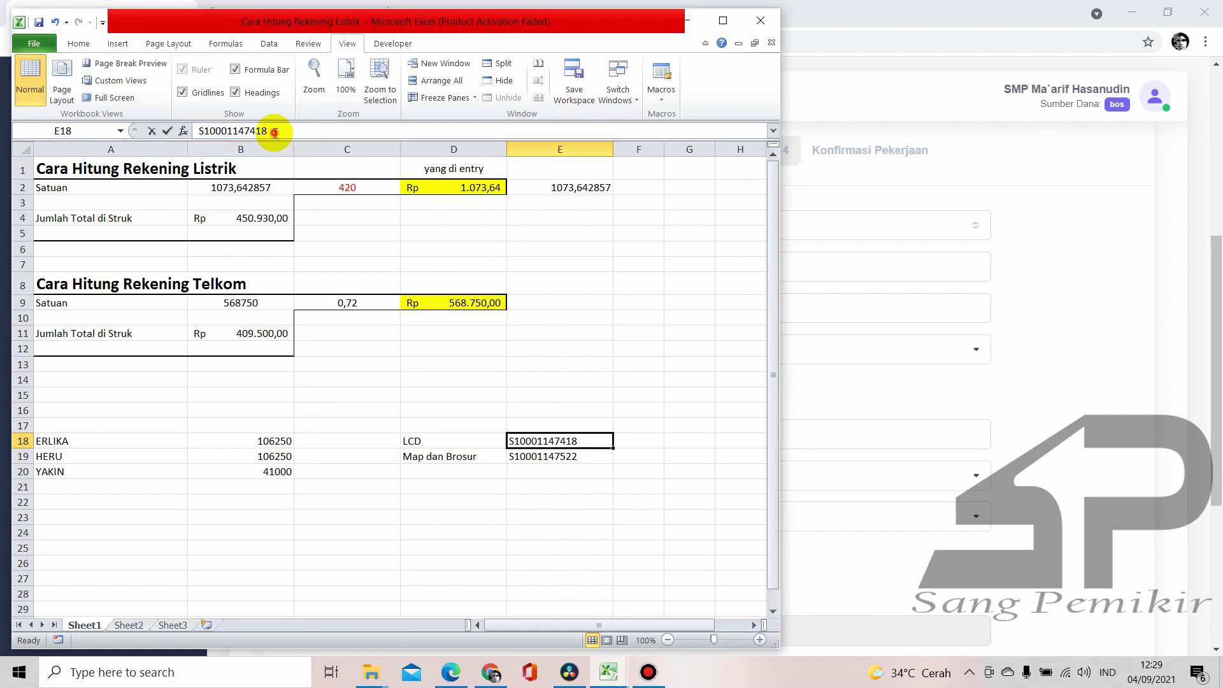
{"action": "left_click_drag", "start_coordinate": [274, 132], "coordinate": [196, 132]}
{"action": "key", "text": "ctrl+c"}
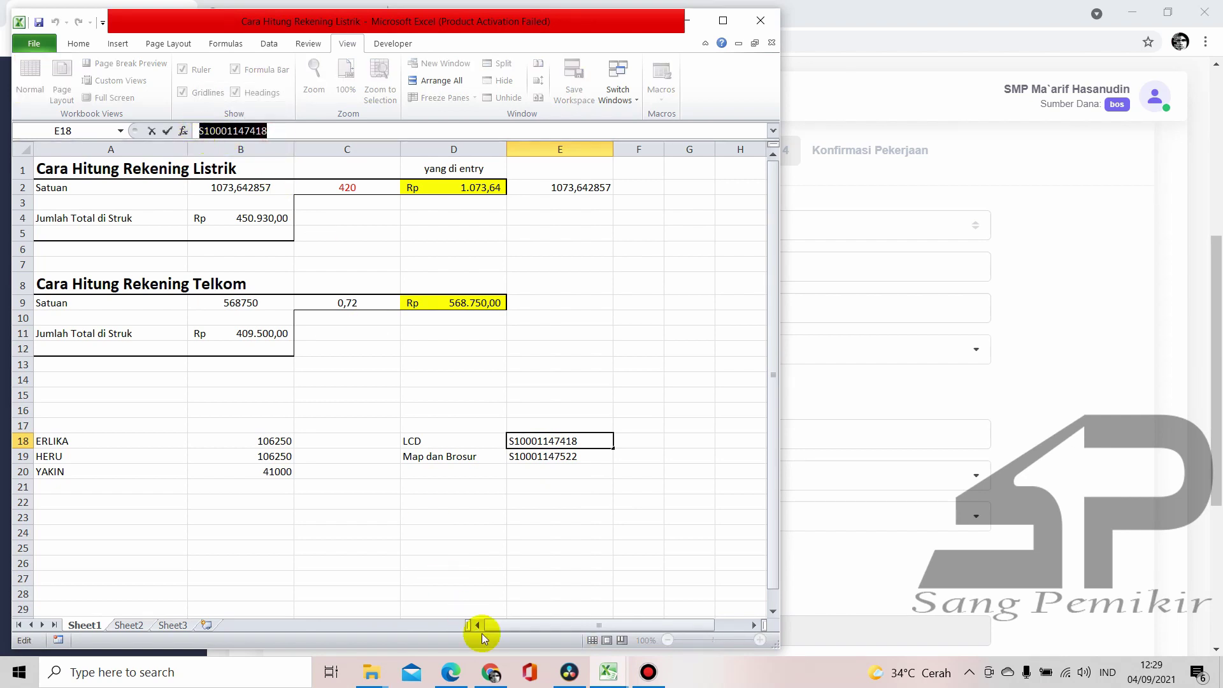
Return to SIPKS, keep Barang Jasa as Pilihan Pembayaran, and paste the copied order code into Kode Pemesanan Siplah
{"action": "left_click", "coordinate": [491, 672]}
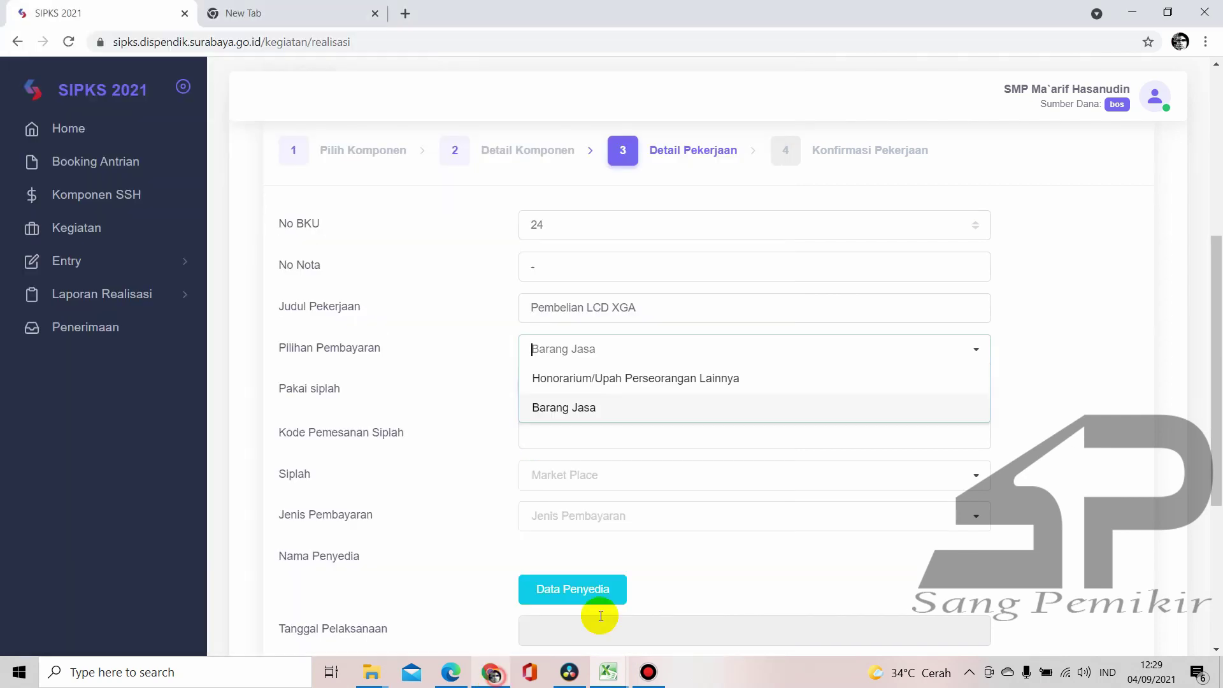
{"action": "left_click", "coordinate": [595, 409]}
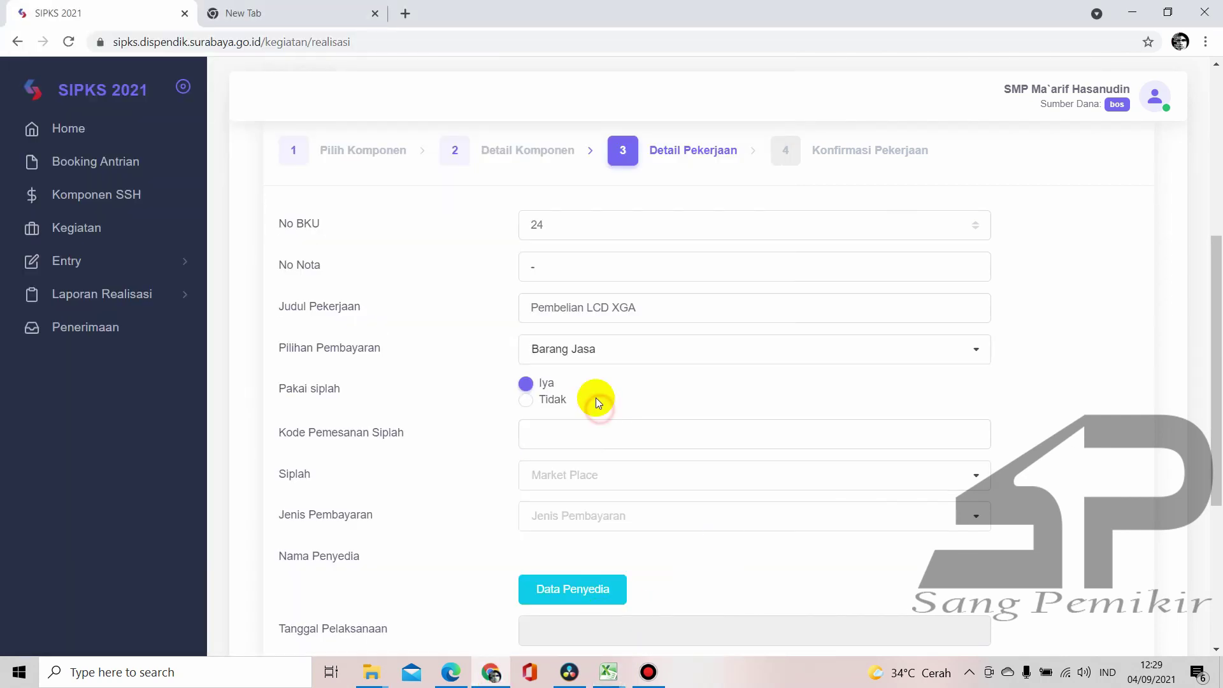
{"action": "left_click", "coordinate": [536, 437]}
{"action": "key", "text": "ctrl+v"}
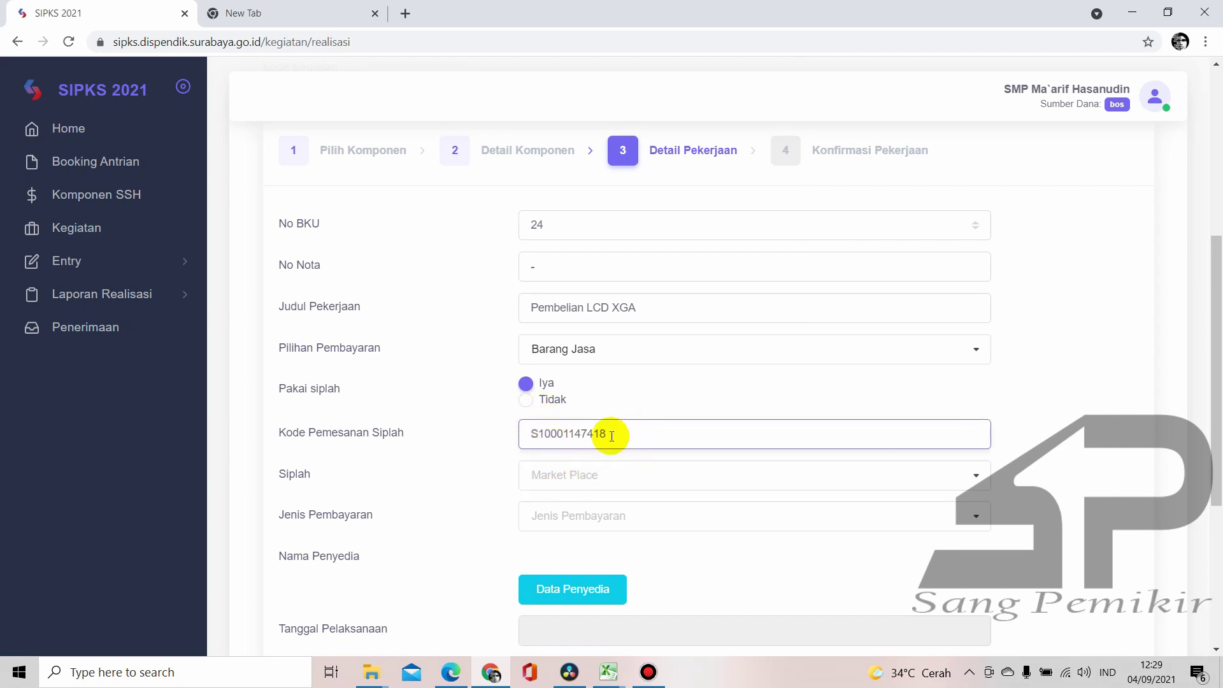
{"action": "left_click_drag", "start_coordinate": [603, 435], "coordinate": [533, 439]}
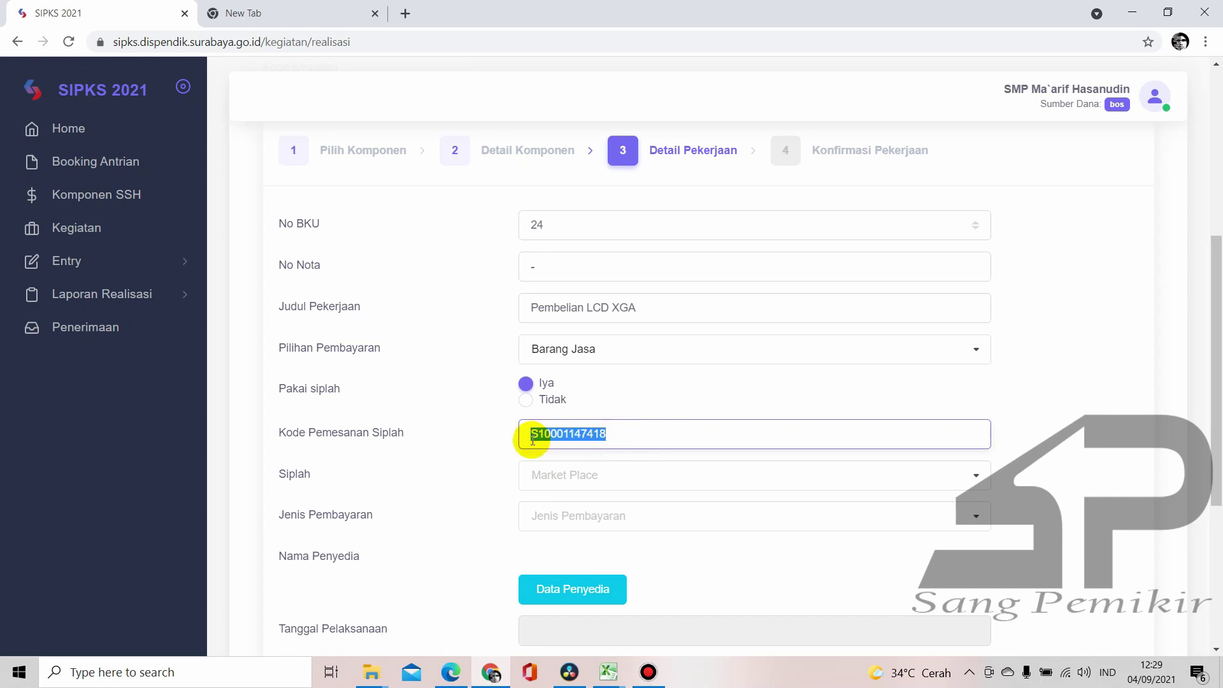
{"action": "left_click", "coordinate": [1007, 422]}
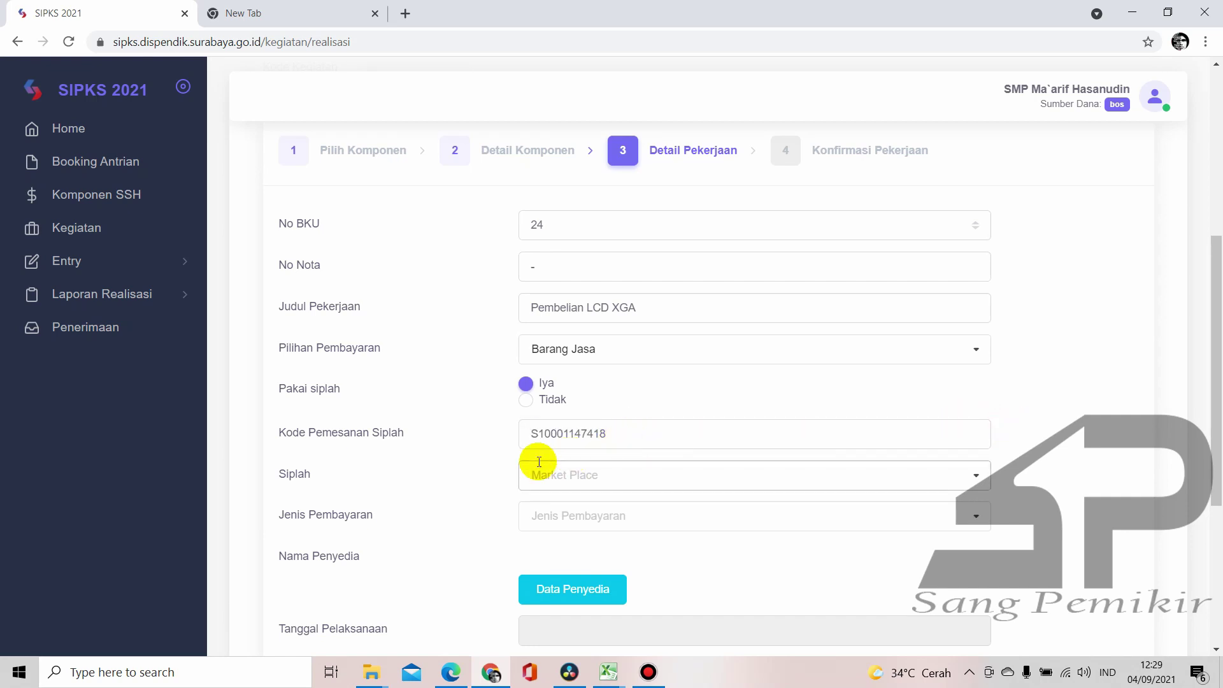
Choose blibli.com as the Siplah marketplace and Transfer (Menggunakan Slip Bank) as Jenis Pembayaran
{"action": "left_click", "coordinate": [961, 477]}
{"action": "scroll", "coordinate": [754, 560], "scroll_direction": "down", "scroll_amount": 5}
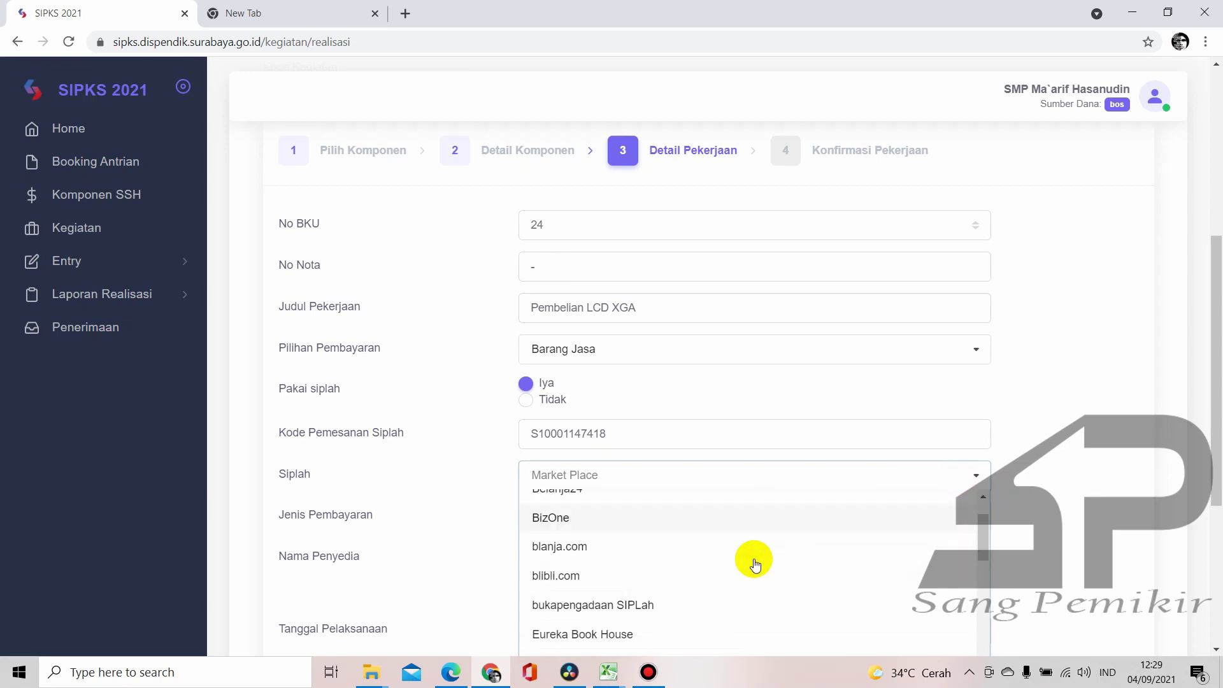
{"action": "scroll", "coordinate": [672, 576], "scroll_direction": "down", "scroll_amount": 1}
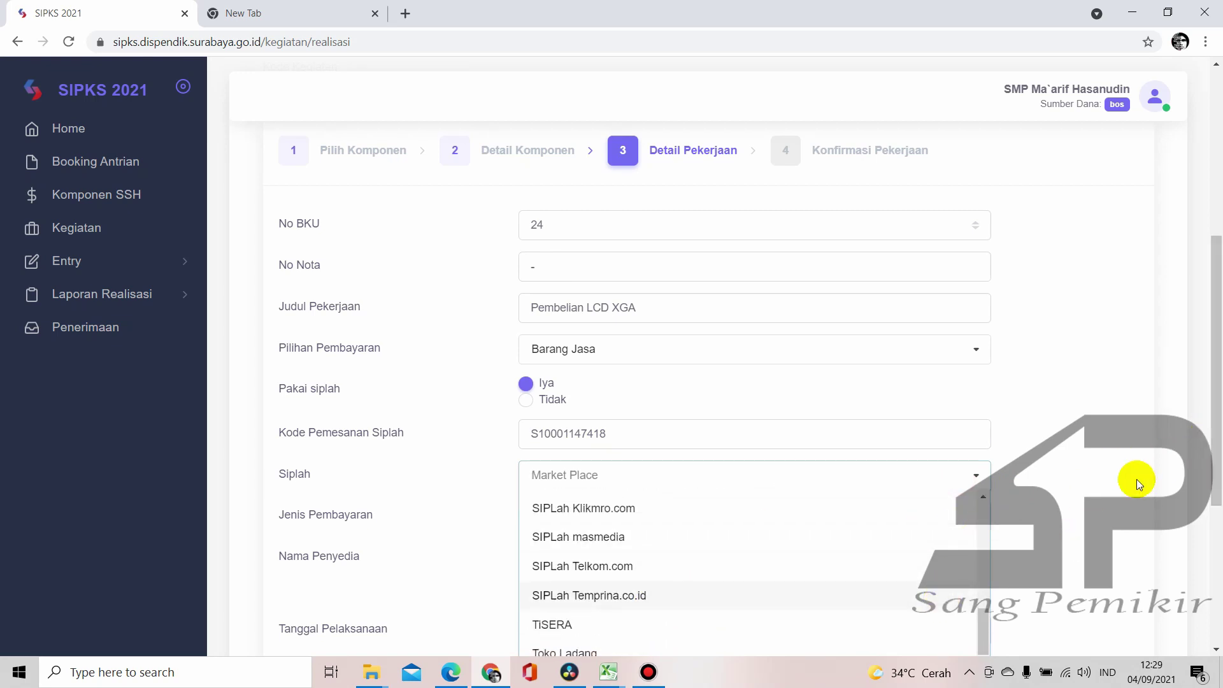
{"action": "scroll", "coordinate": [1137, 484], "scroll_direction": "down", "scroll_amount": 5}
{"action": "scroll", "coordinate": [1106, 500], "scroll_direction": "up", "scroll_amount": 4}
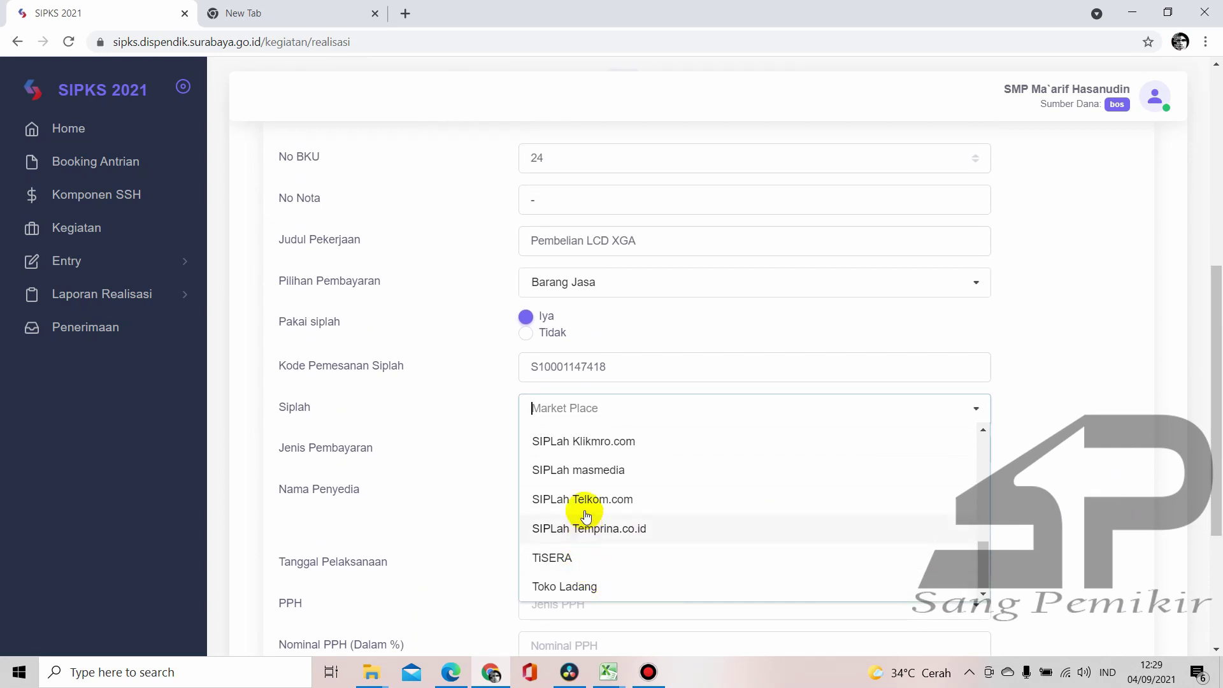
{"action": "scroll", "coordinate": [590, 510], "scroll_direction": "up", "scroll_amount": 5}
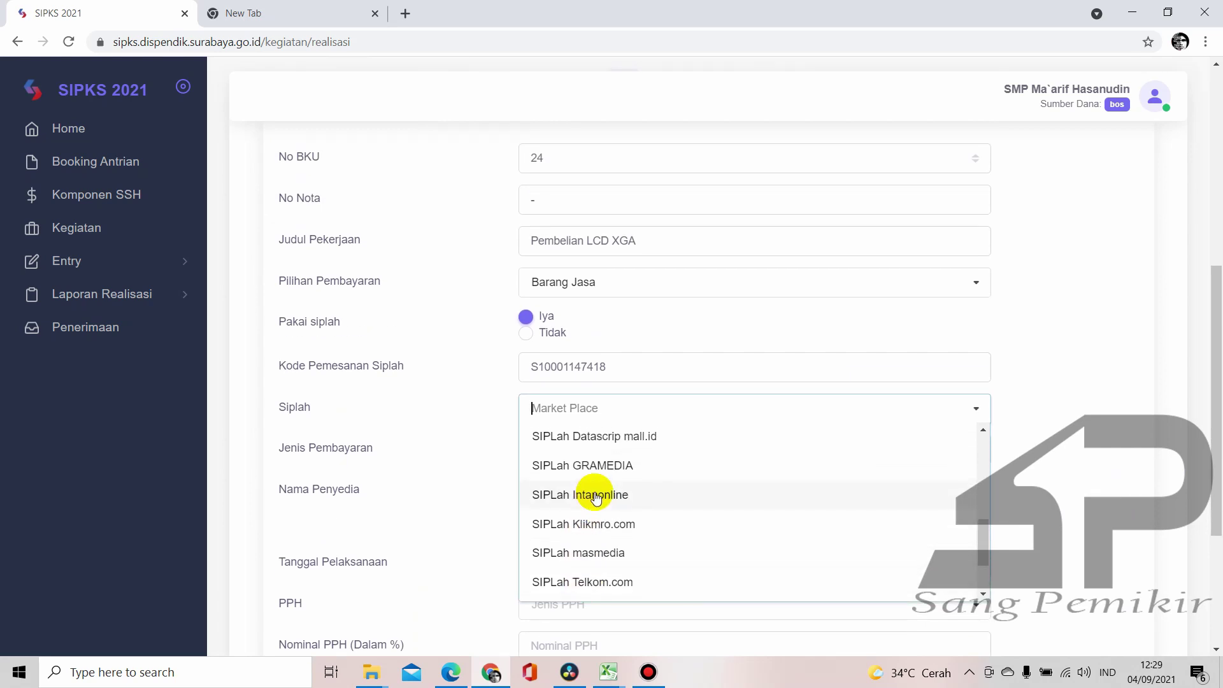
{"action": "scroll", "coordinate": [593, 492], "scroll_direction": "up", "scroll_amount": 2}
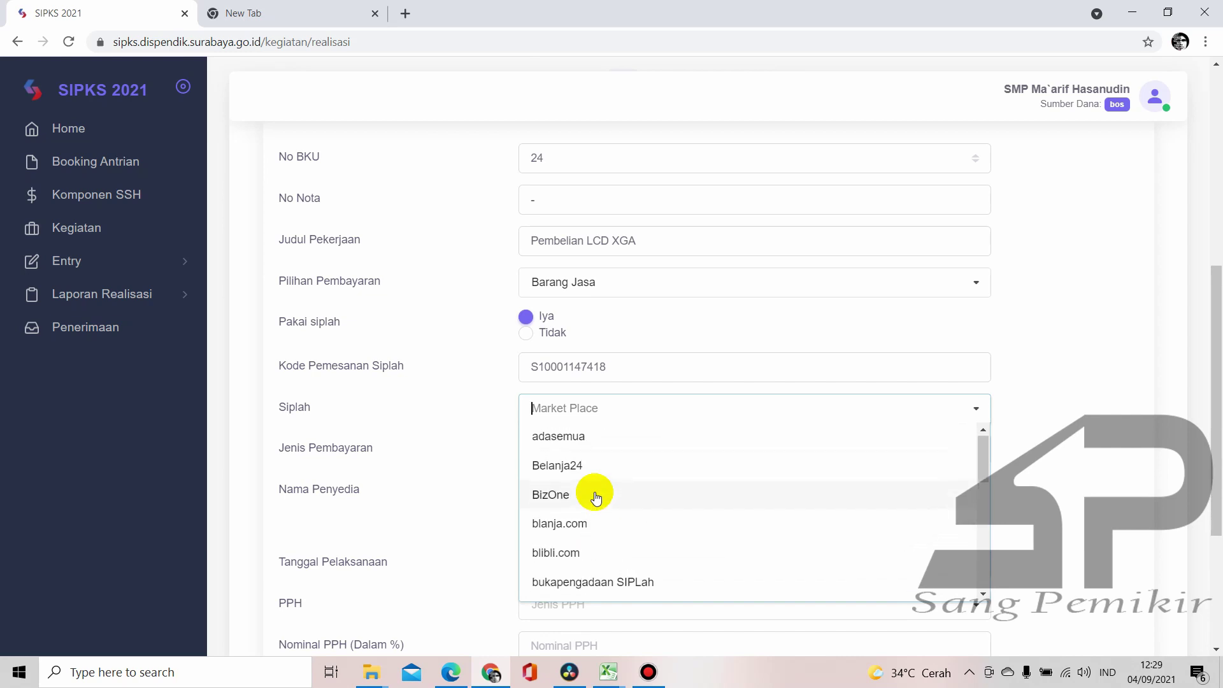
{"action": "scroll", "coordinate": [602, 500], "scroll_direction": "down", "scroll_amount": 1}
{"action": "scroll", "coordinate": [663, 536], "scroll_direction": "down", "scroll_amount": 3}
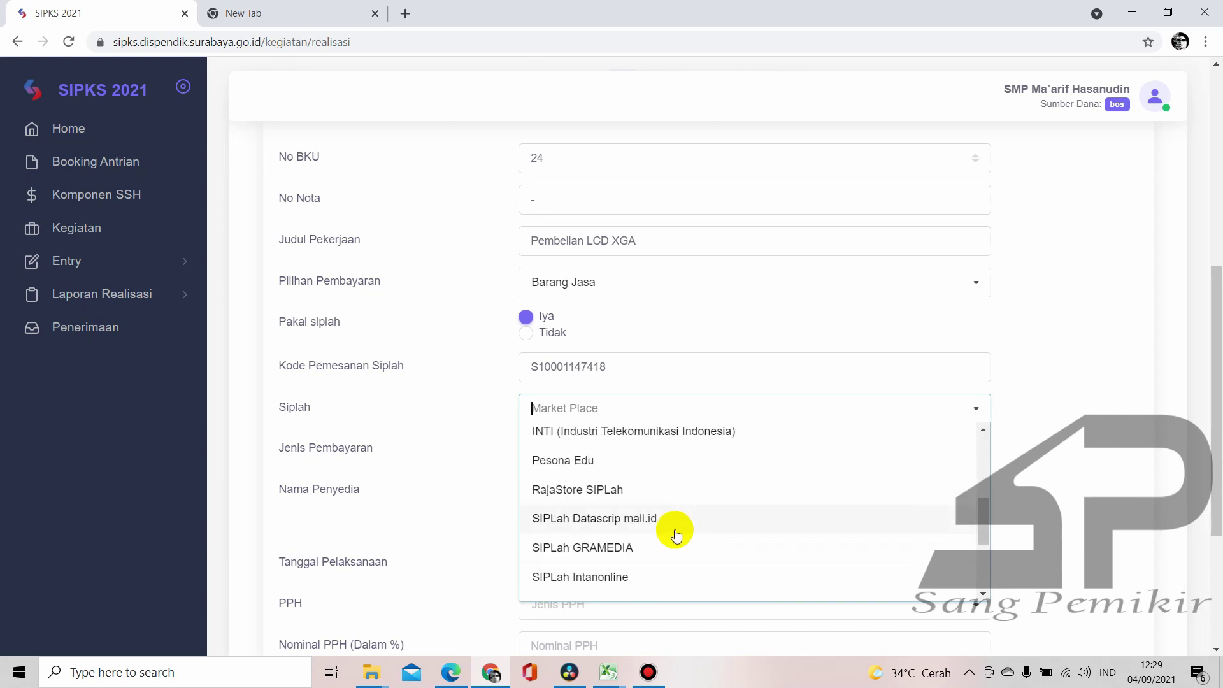
{"action": "scroll", "coordinate": [657, 532], "scroll_direction": "up", "scroll_amount": 3}
{"action": "scroll", "coordinate": [593, 535], "scroll_direction": "up", "scroll_amount": 2}
{"action": "left_click", "coordinate": [583, 551]}
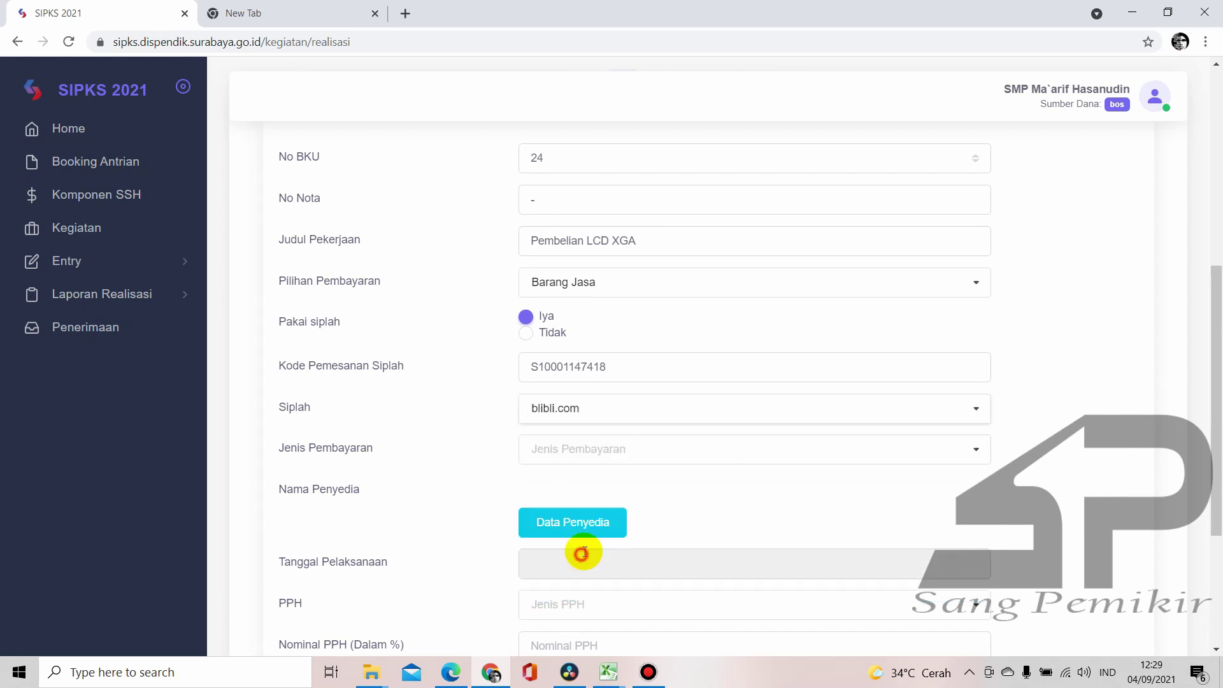
{"action": "left_click", "coordinate": [967, 447]}
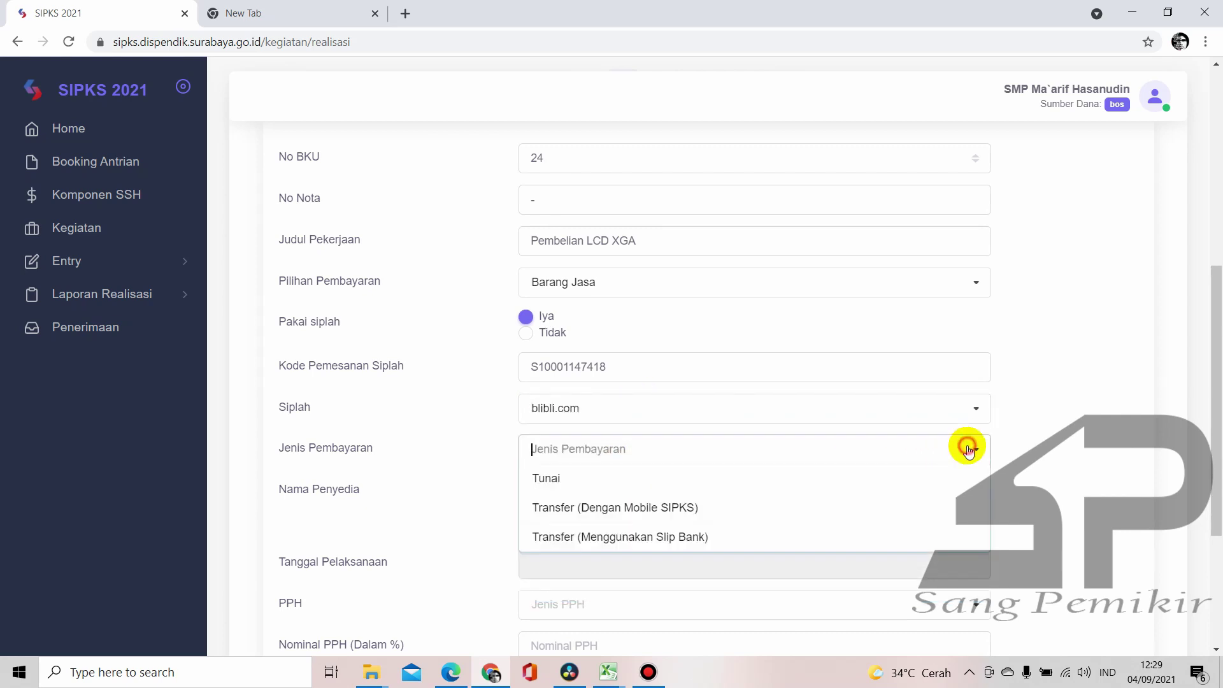
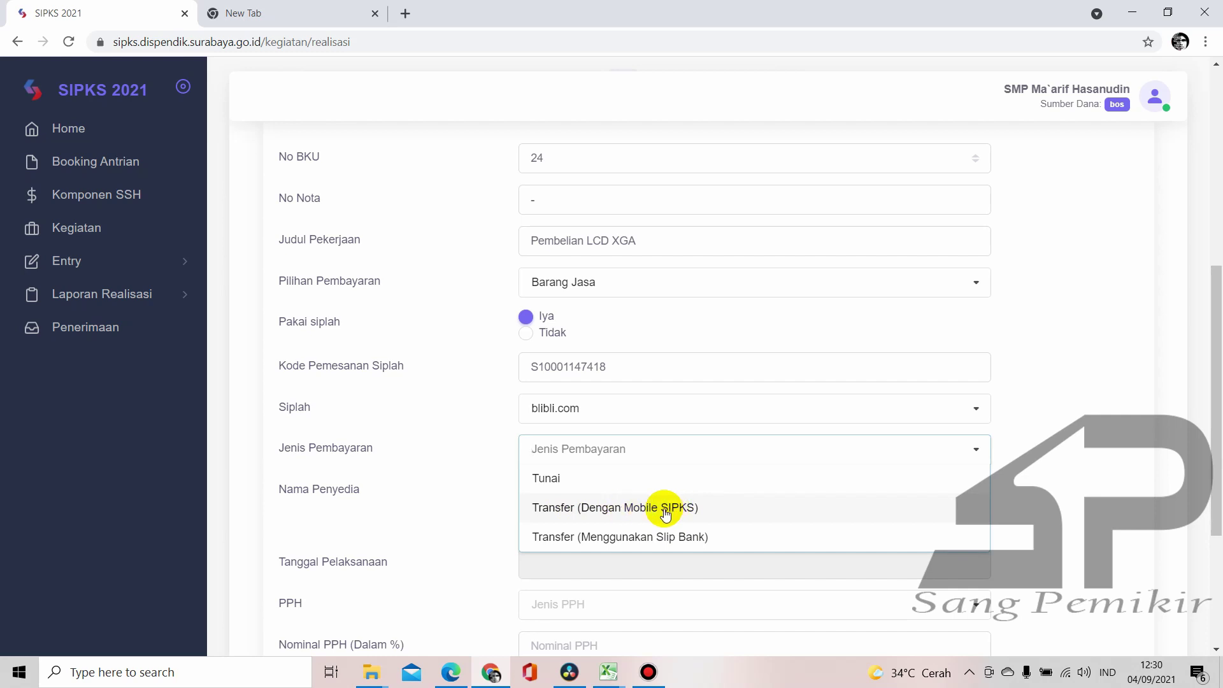
{"action": "left_click", "coordinate": [560, 538]}
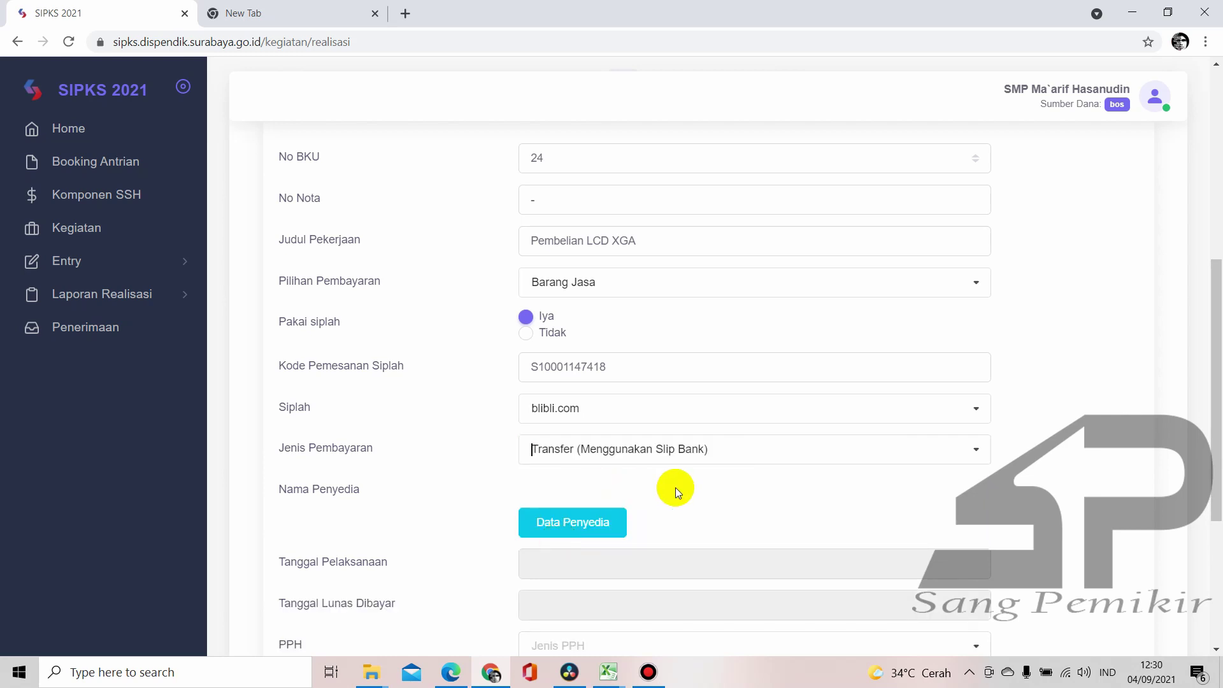
Search the provider data for "jaya" and choose 99 JAYA as Nama Penyedia
{"action": "scroll", "coordinate": [675, 487], "scroll_direction": "down", "scroll_amount": 3}
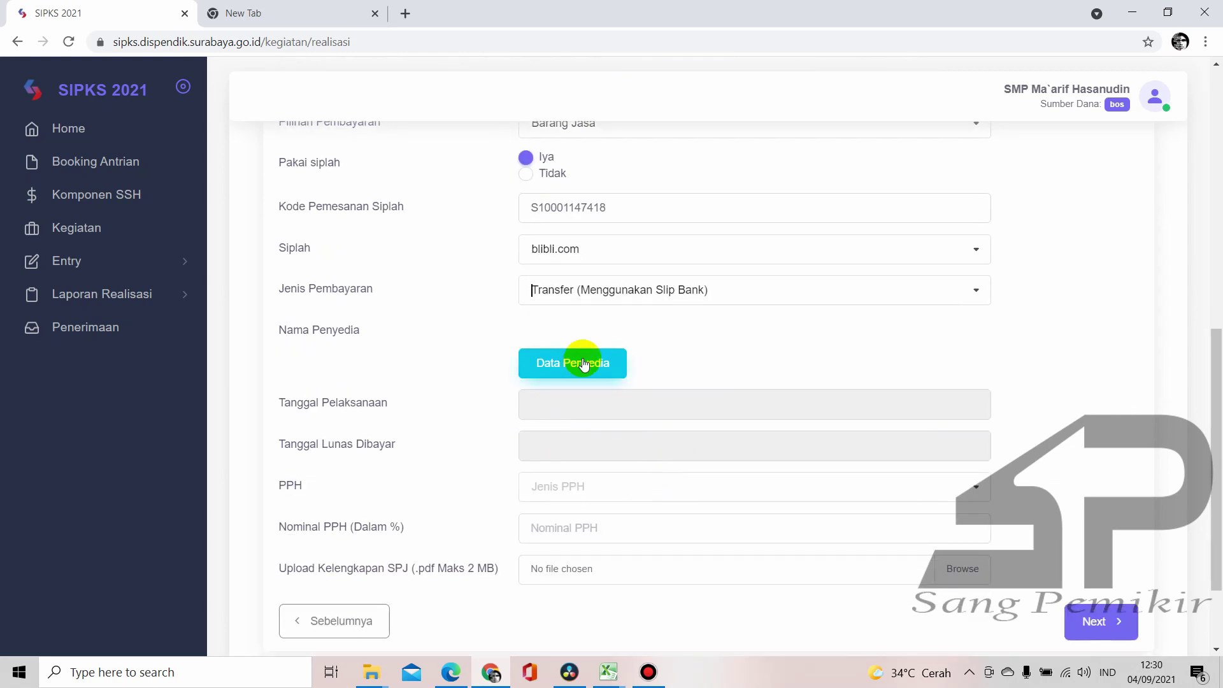
{"action": "left_click", "coordinate": [584, 364]}
{"action": "left_click", "coordinate": [364, 129]}
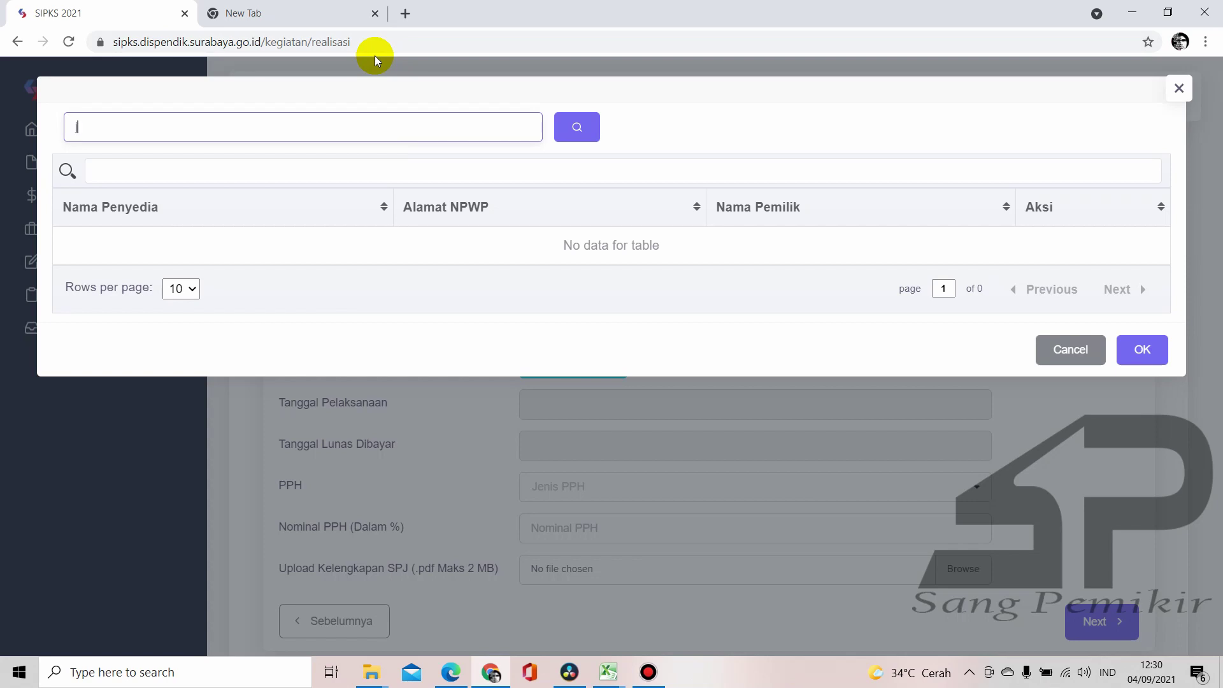
{"action": "key", "text": "Return"}
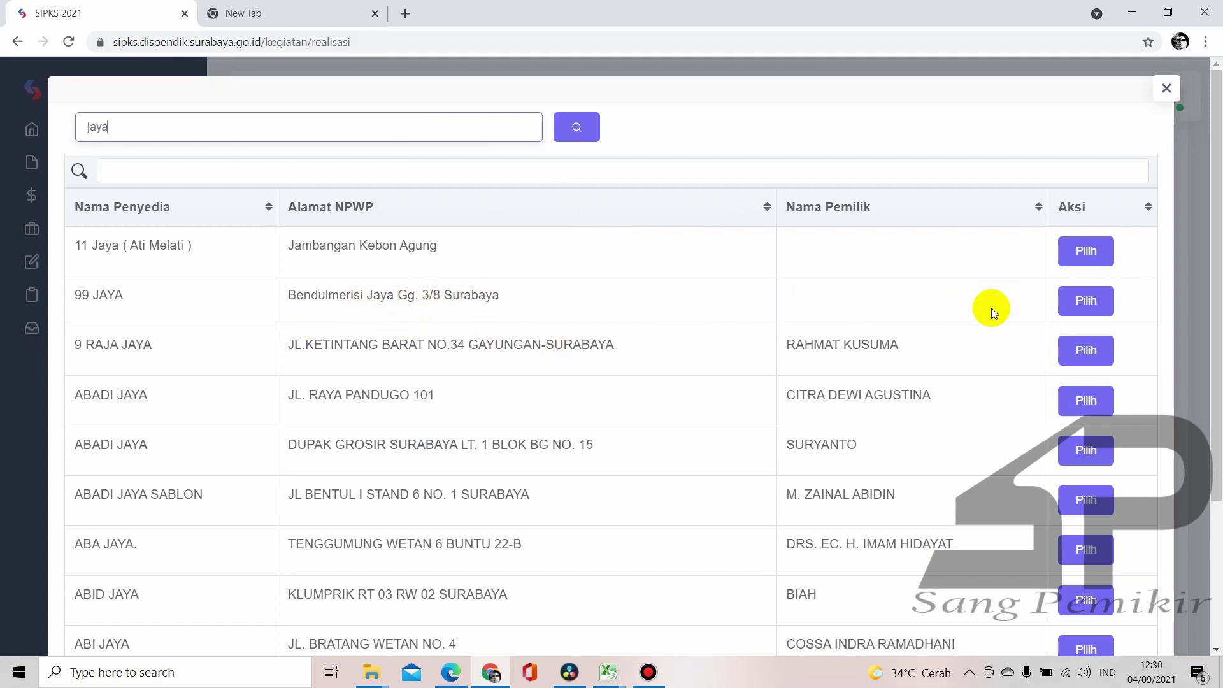
{"action": "left_click", "coordinate": [1087, 300]}
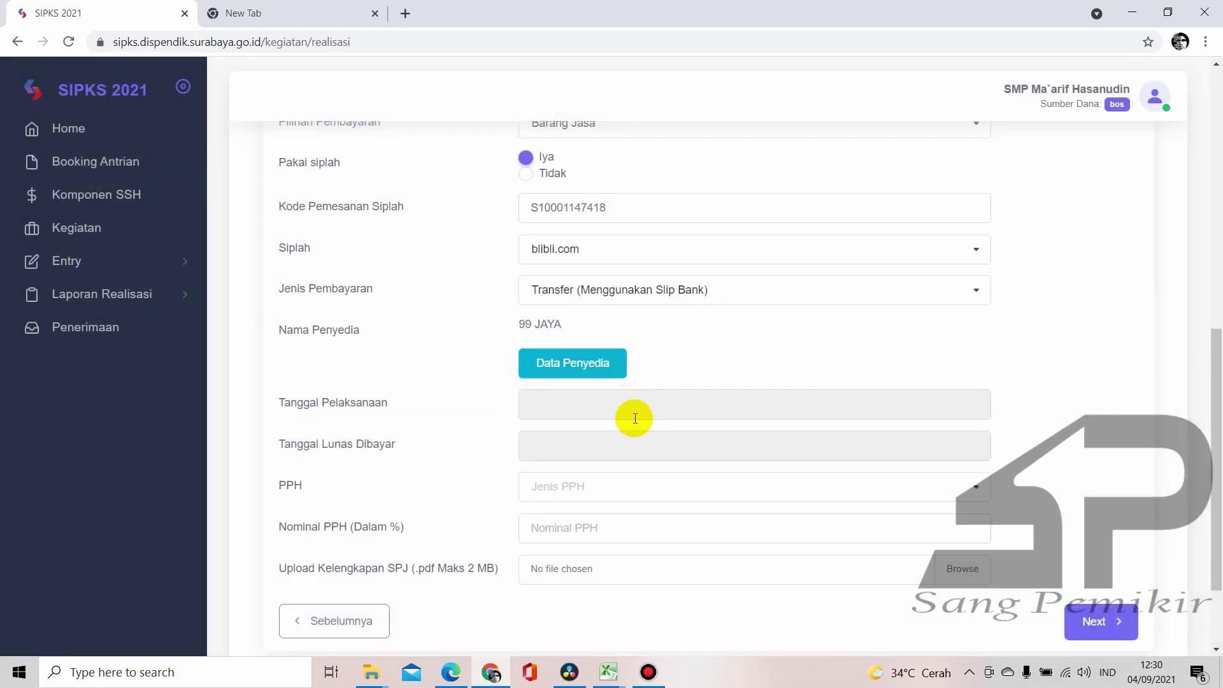
Set Tanggal Pelaksanaan to June 22, 2021, checking the open Excel workbook for the purchase date
{"action": "left_click", "coordinate": [634, 407]}
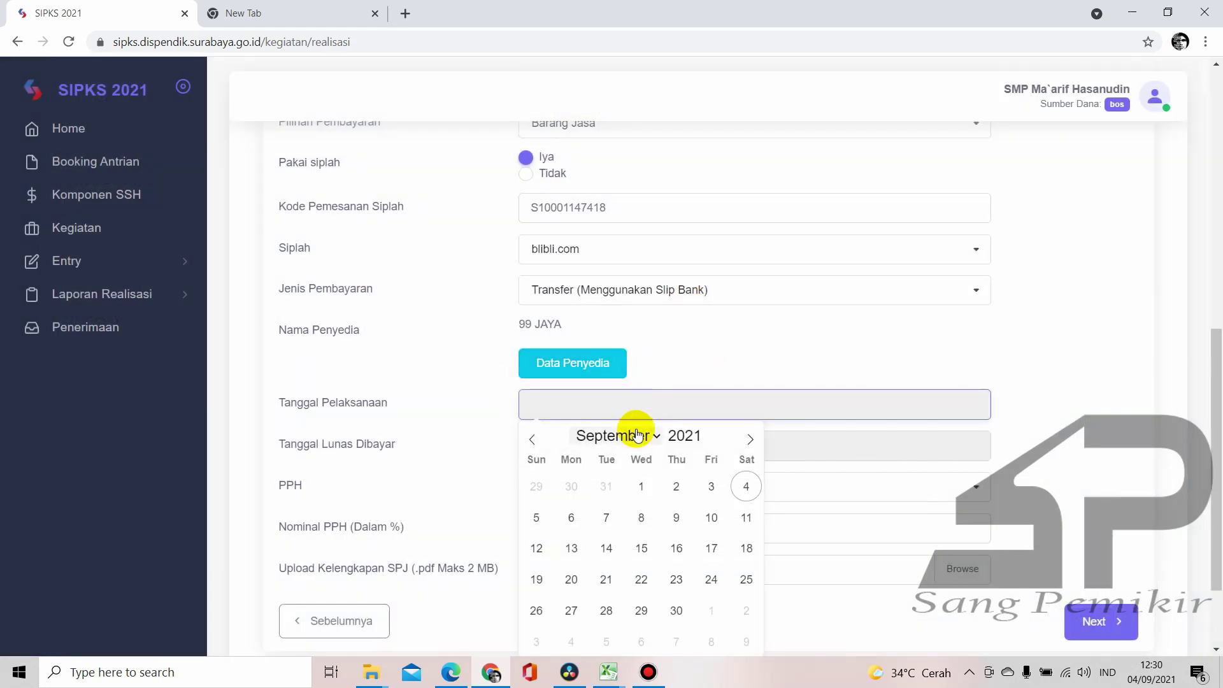
{"action": "left_click", "coordinate": [637, 436]}
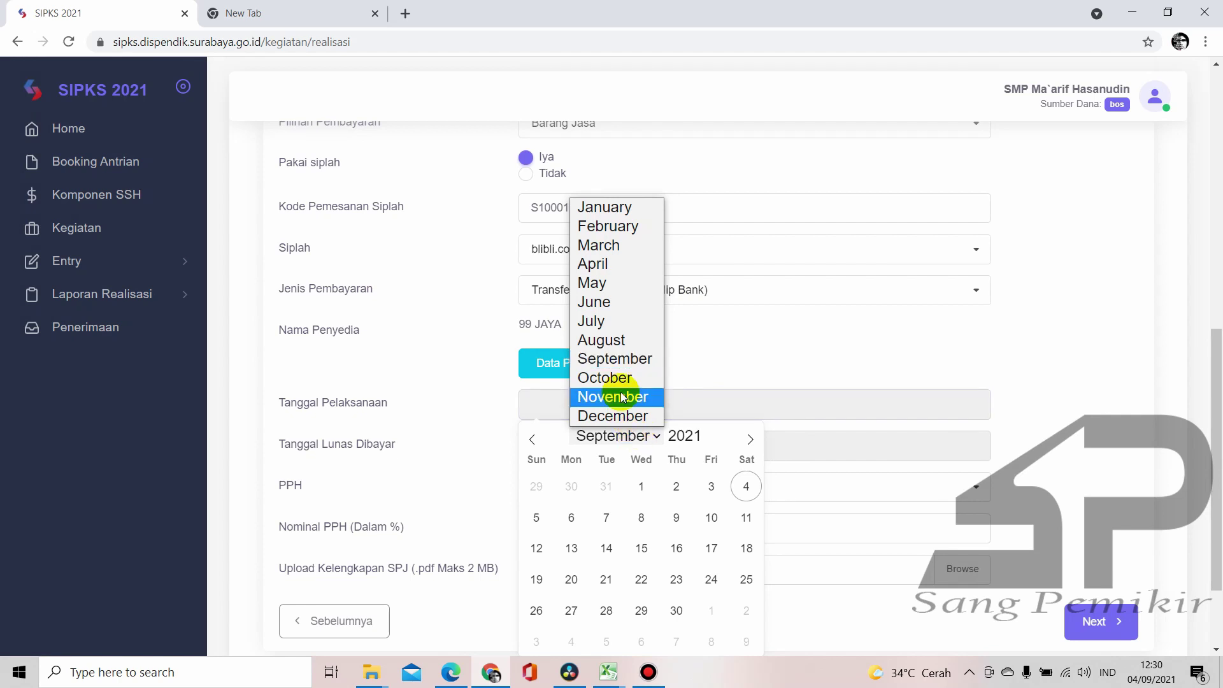
{"action": "left_click", "coordinate": [612, 305]}
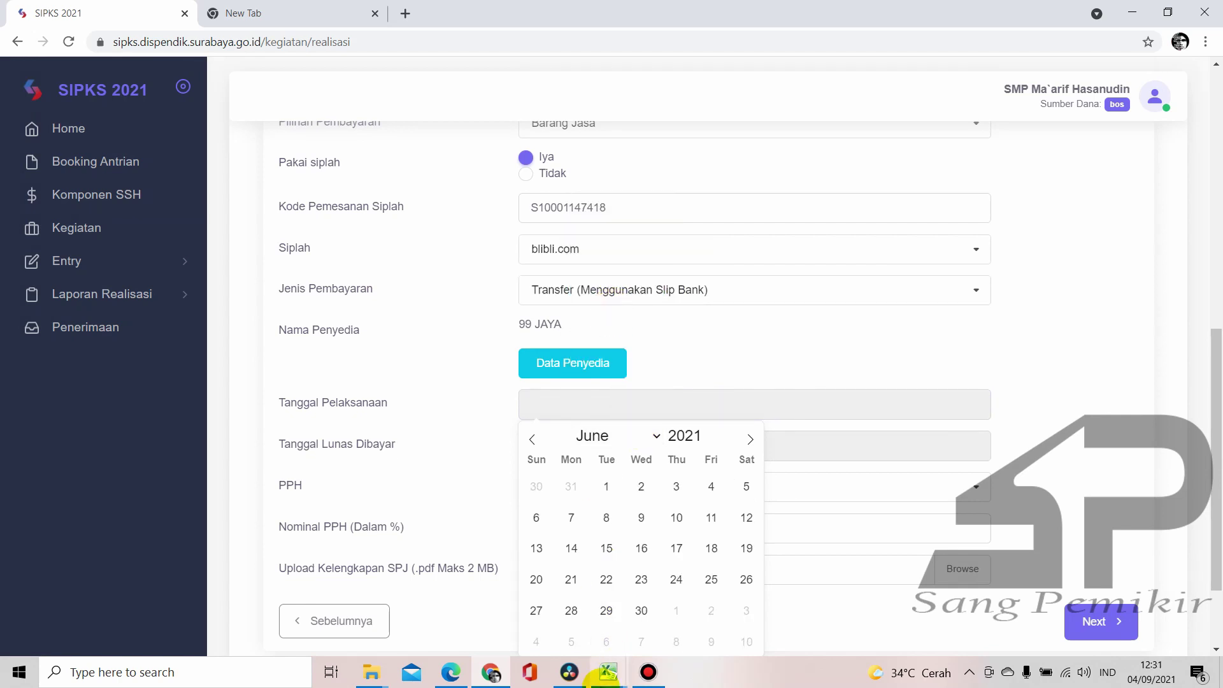
{"action": "mouse_move", "coordinate": [606, 676]}
{"action": "left_click", "coordinate": [338, 617]}
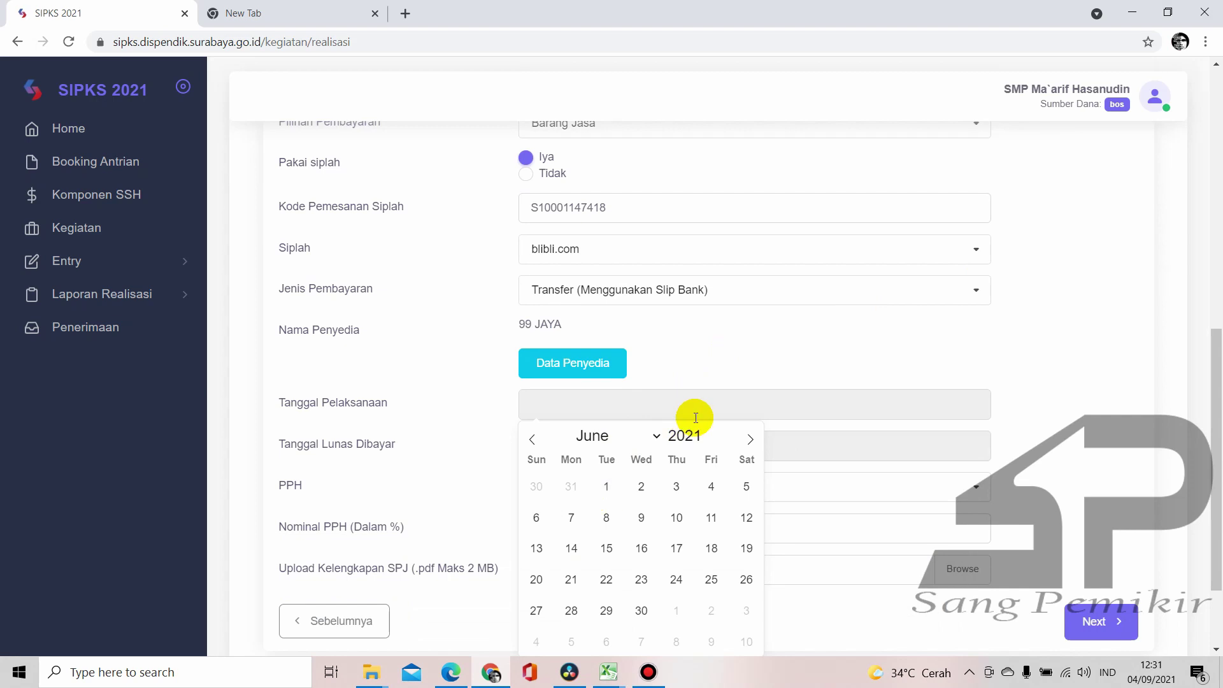
{"action": "left_click", "coordinate": [606, 579]}
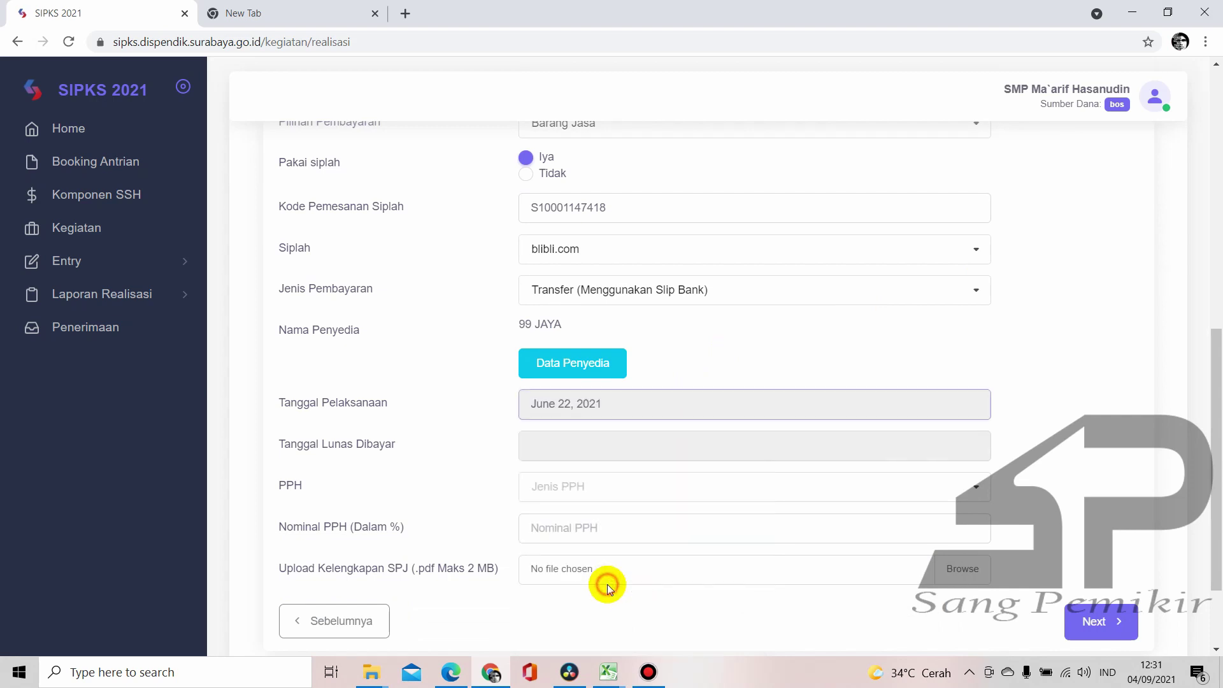
Set Tanggal Lunas Dibayar to June 22, 2021
{"action": "left_click", "coordinate": [581, 449]}
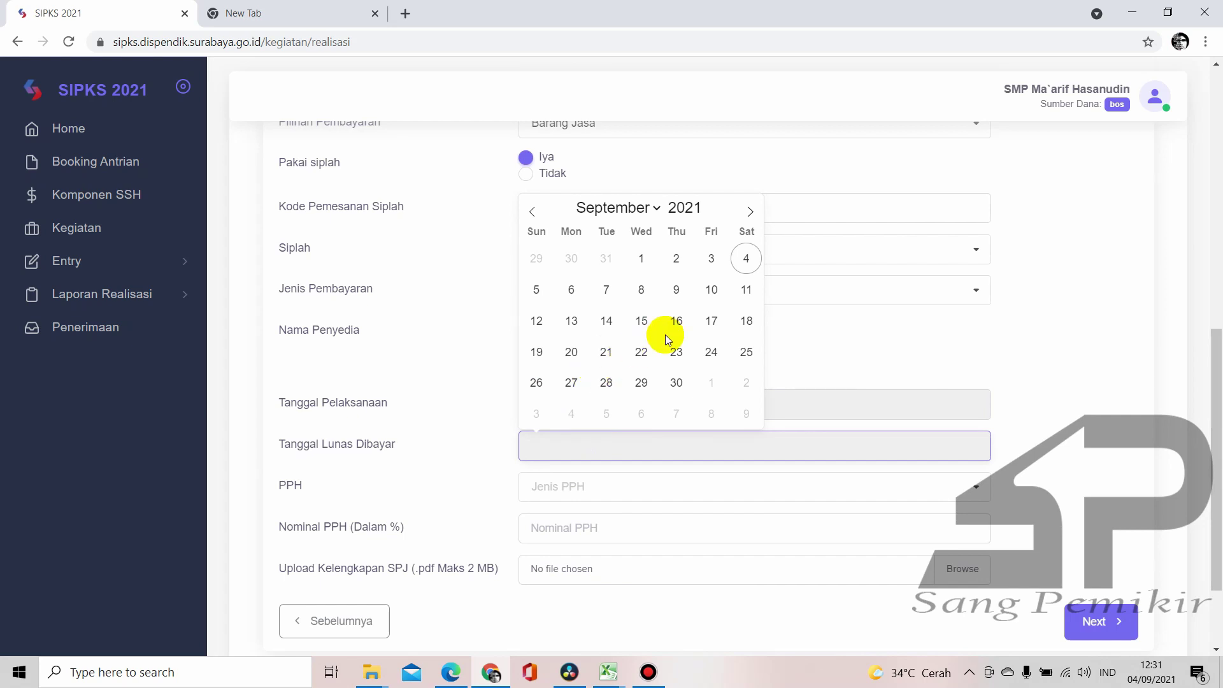
{"action": "left_click", "coordinate": [641, 352]}
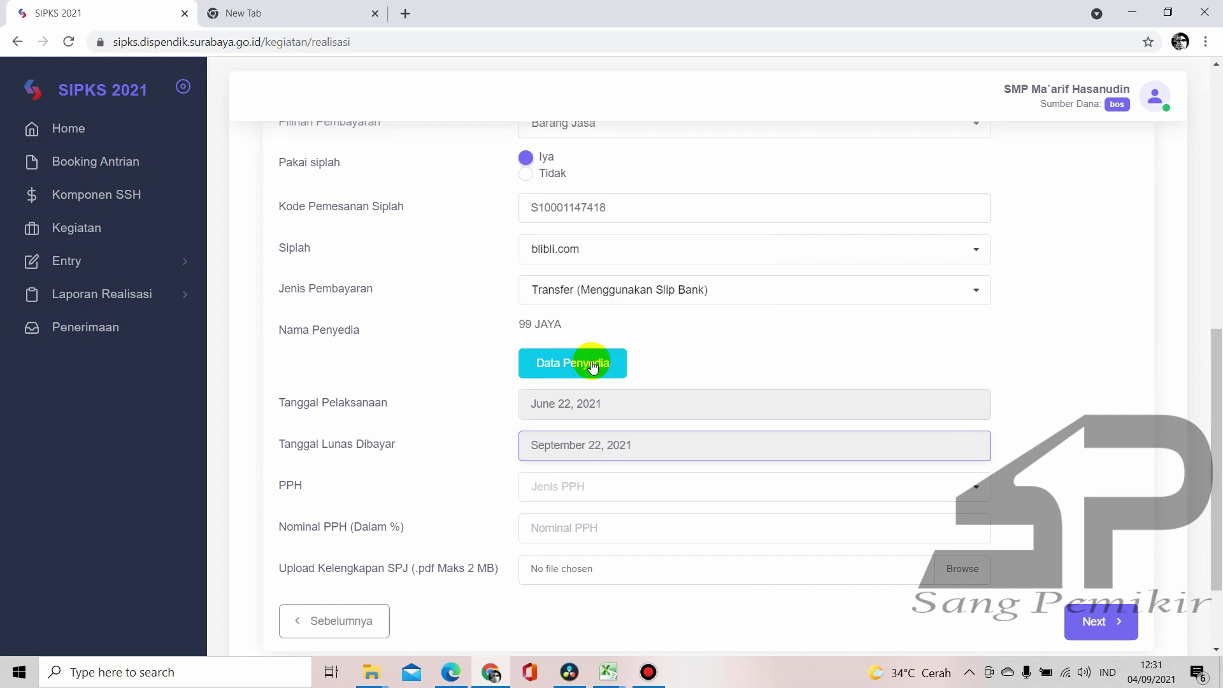
{"action": "left_click", "coordinate": [583, 446]}
{"action": "left_click", "coordinate": [603, 207]}
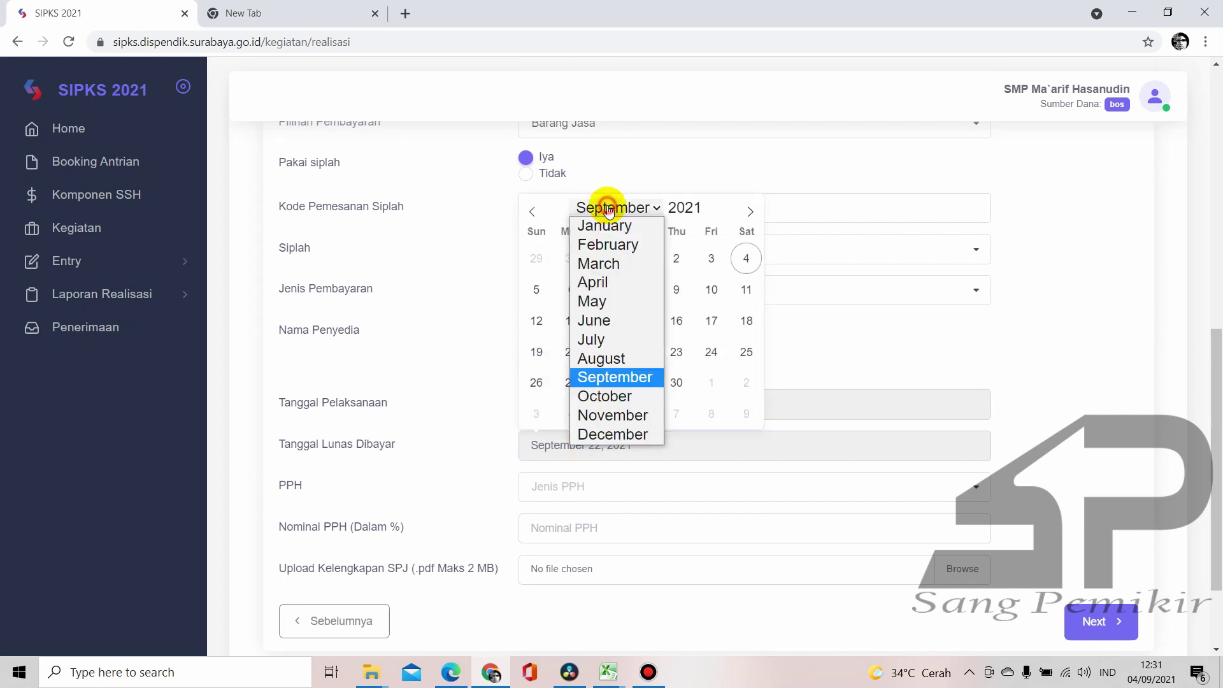
{"action": "left_click", "coordinate": [599, 319]}
{"action": "left_click", "coordinate": [610, 357]}
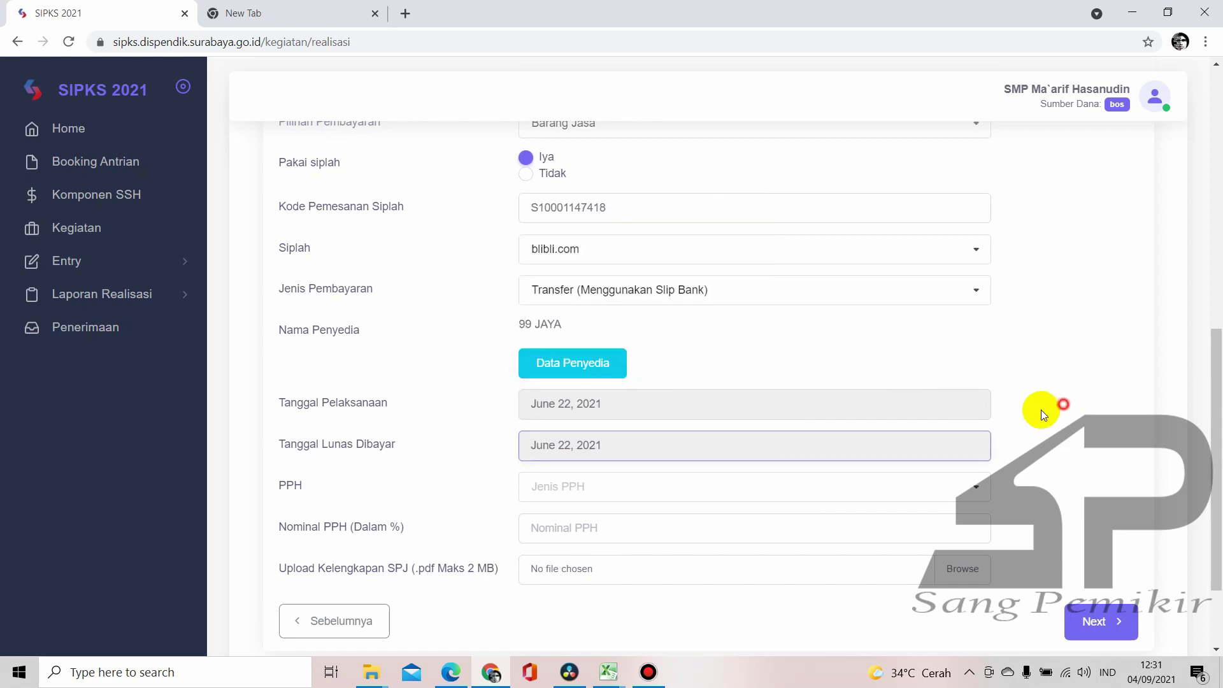
Try June 15, 2021 as Tanggal Pelaksanaan and return the date to June 22, 2021
{"action": "scroll", "coordinate": [905, 414], "scroll_direction": "down", "scroll_amount": 2}
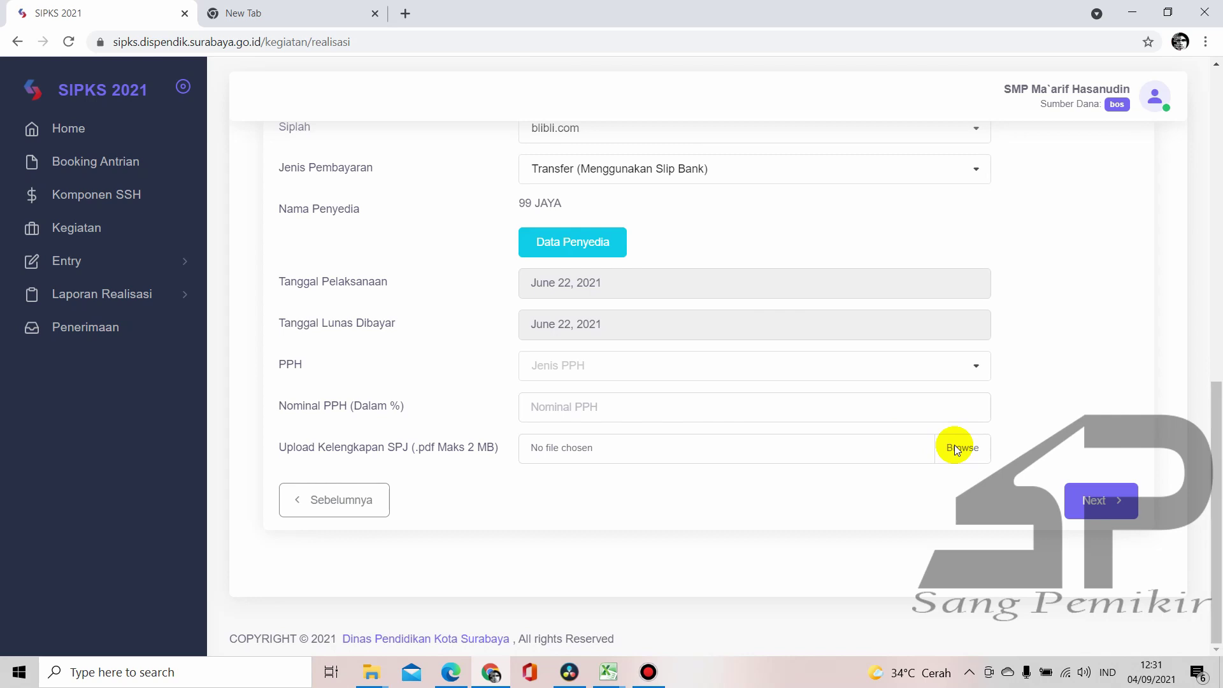
{"action": "left_click", "coordinate": [671, 286]}
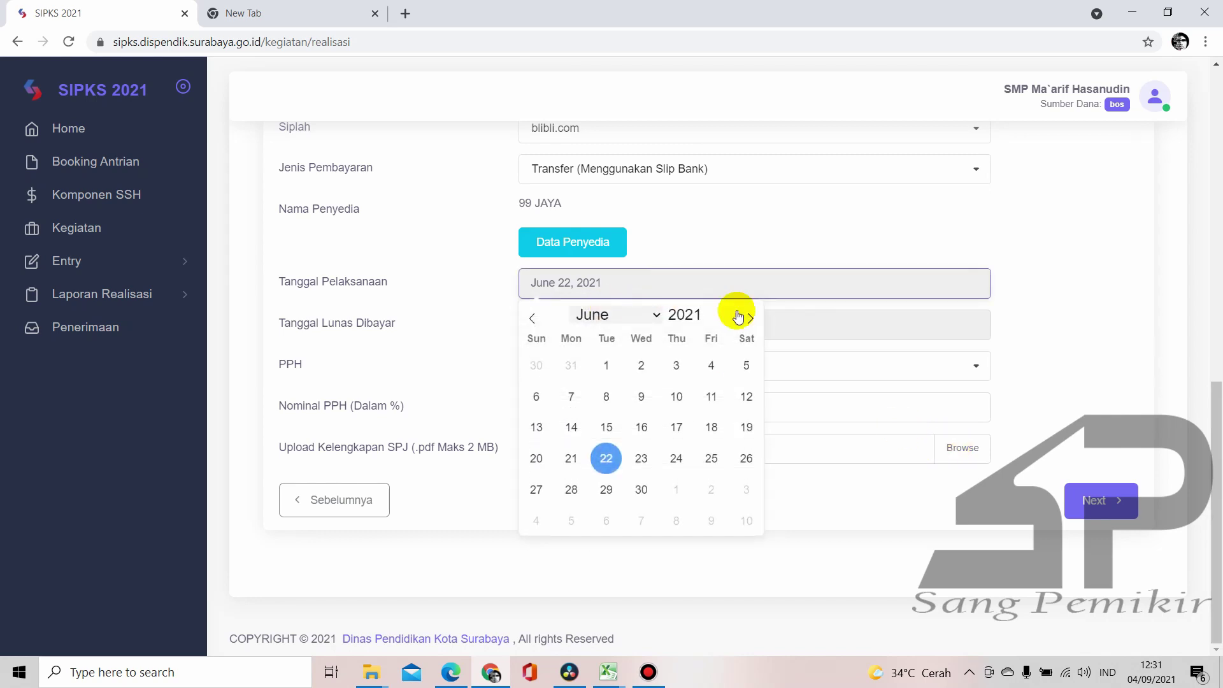
{"action": "left_click", "coordinate": [1013, 291]}
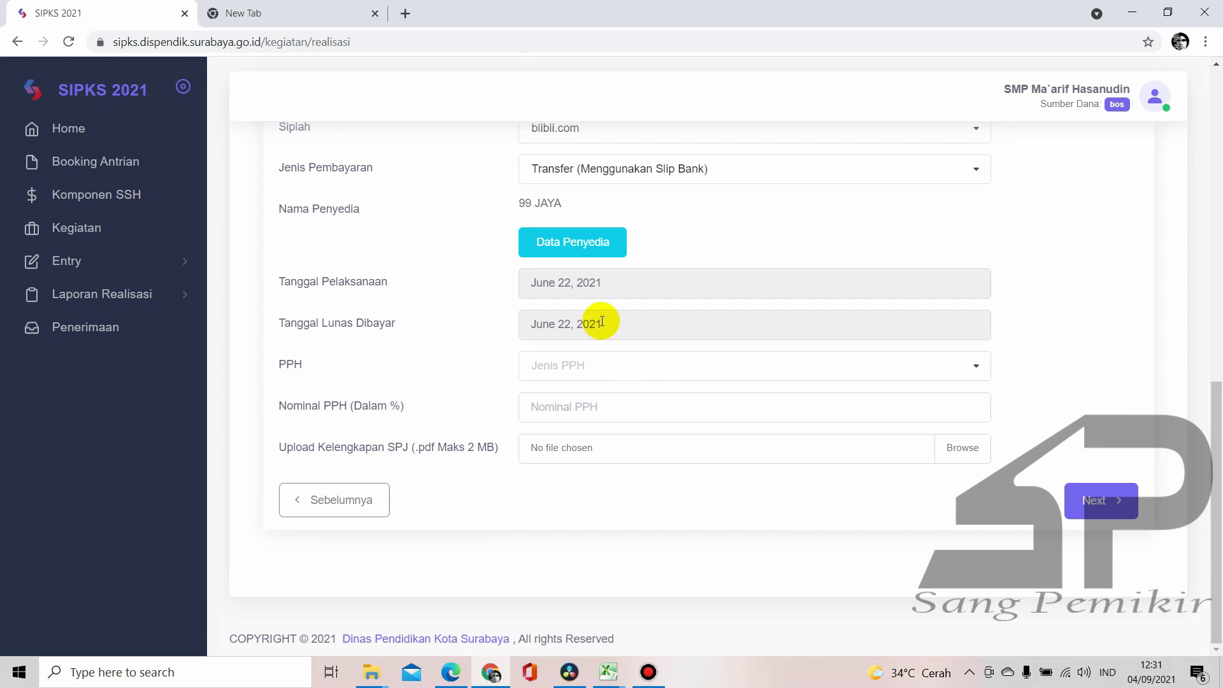
{"action": "left_click", "coordinate": [624, 283]}
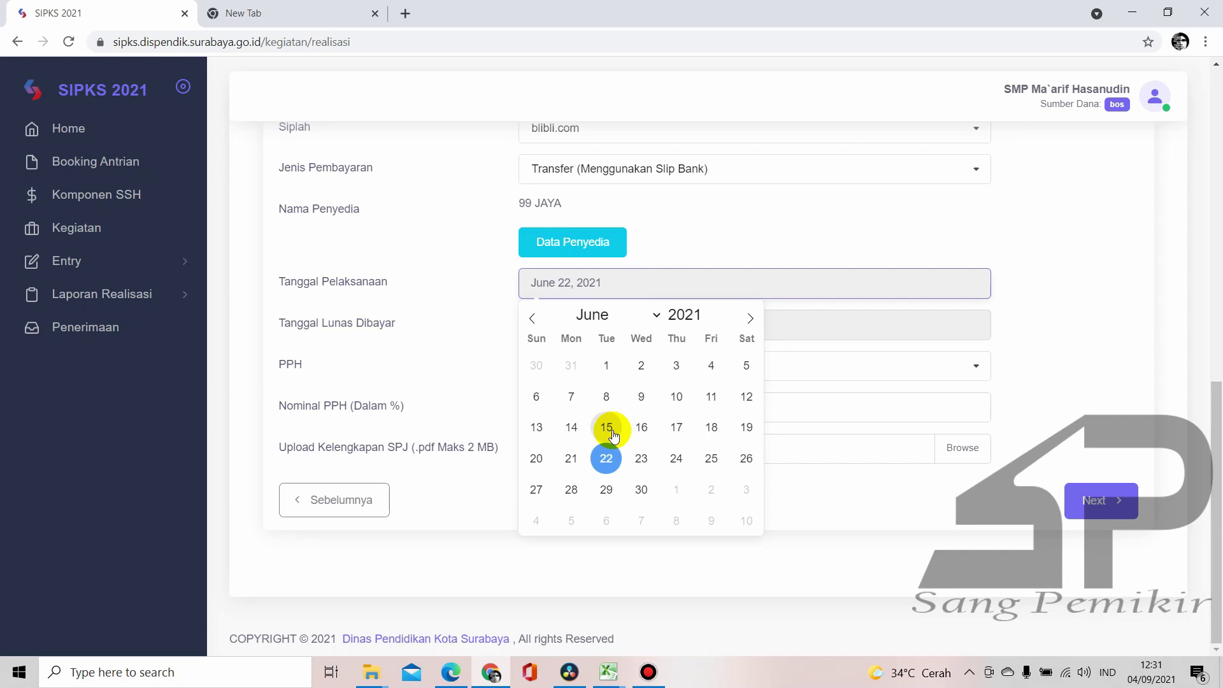
{"action": "left_click", "coordinate": [613, 436]}
{"action": "left_click", "coordinate": [612, 291]}
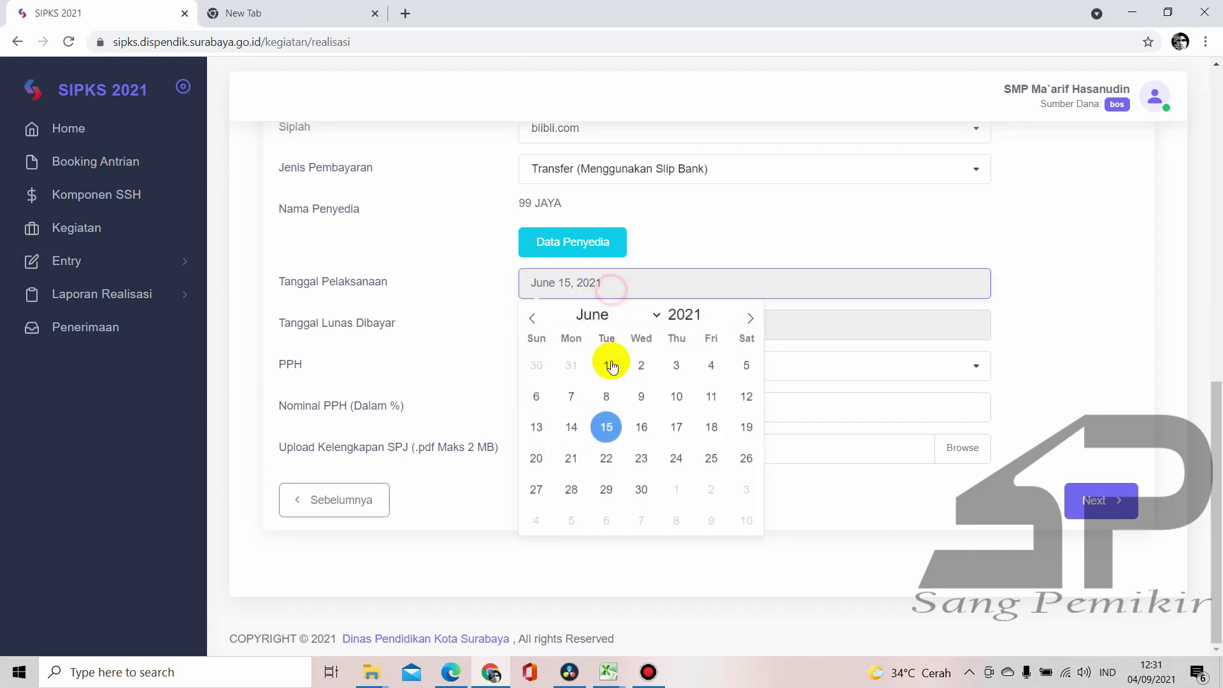
{"action": "left_click", "coordinate": [606, 454]}
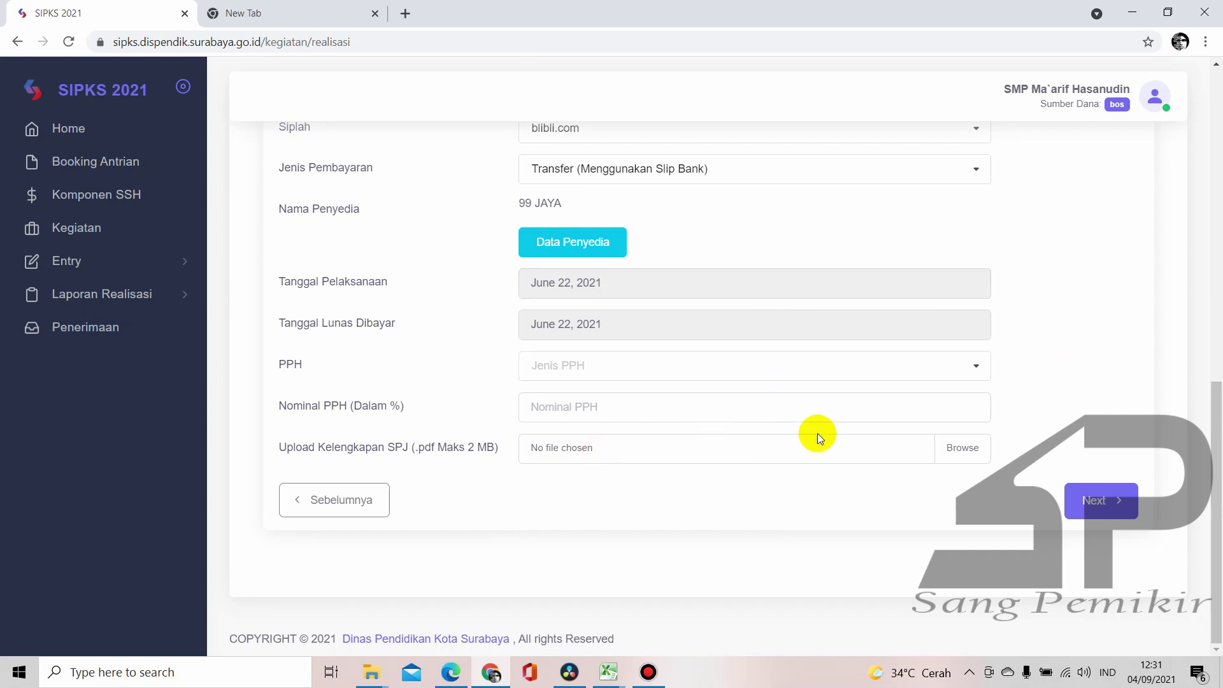
Attach the Pembelian LCD PDF from the CW 2 SPJ folder as the Kelengkapan SPJ upload
{"action": "left_click", "coordinate": [943, 448]}
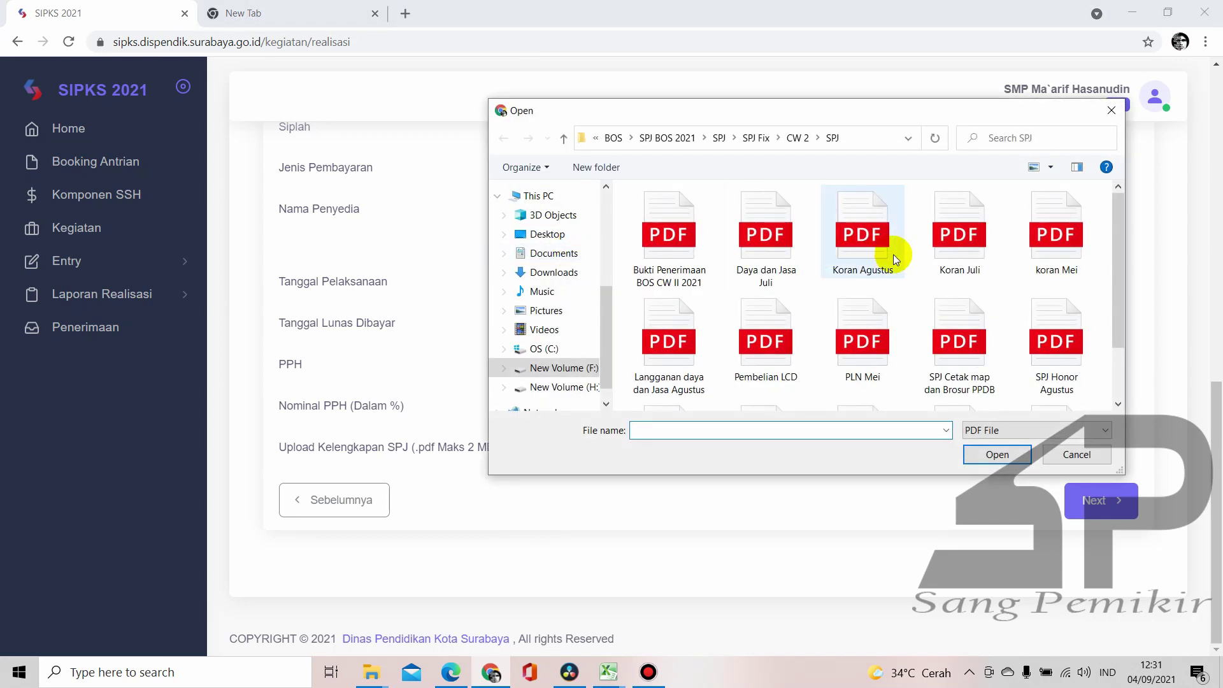
{"action": "left_click", "coordinate": [1116, 242]}
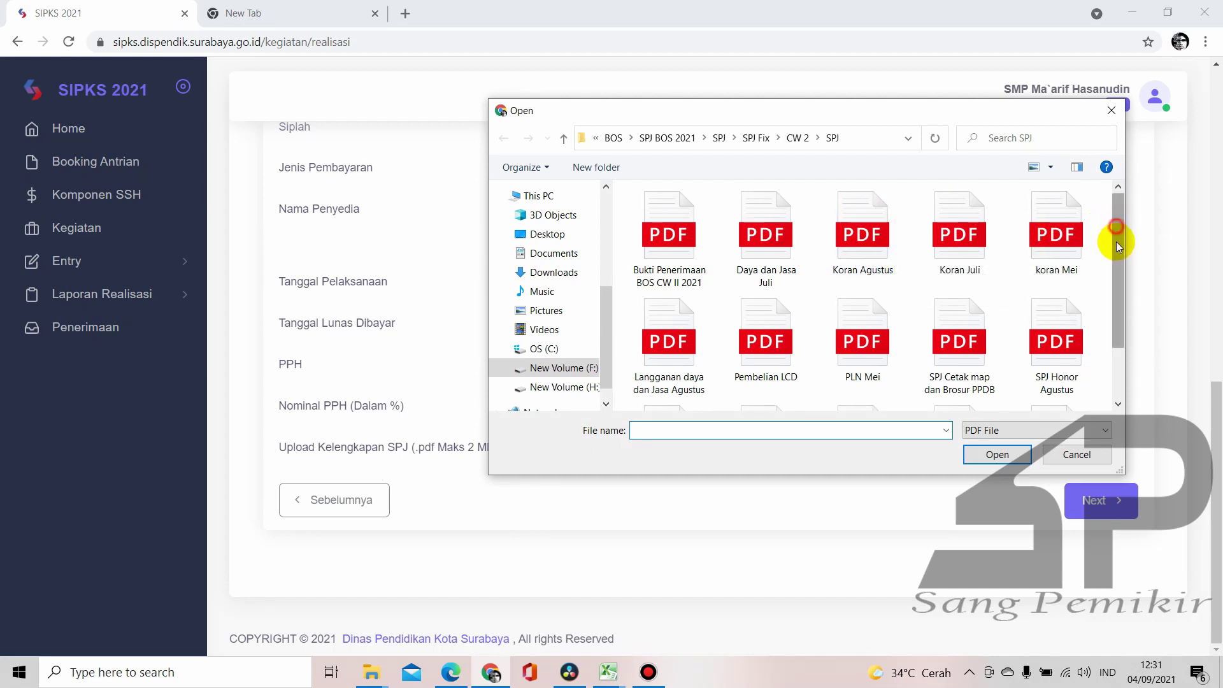
{"action": "left_click_drag", "start_coordinate": [1117, 242], "coordinate": [1117, 280]}
{"action": "left_click", "coordinate": [769, 280]}
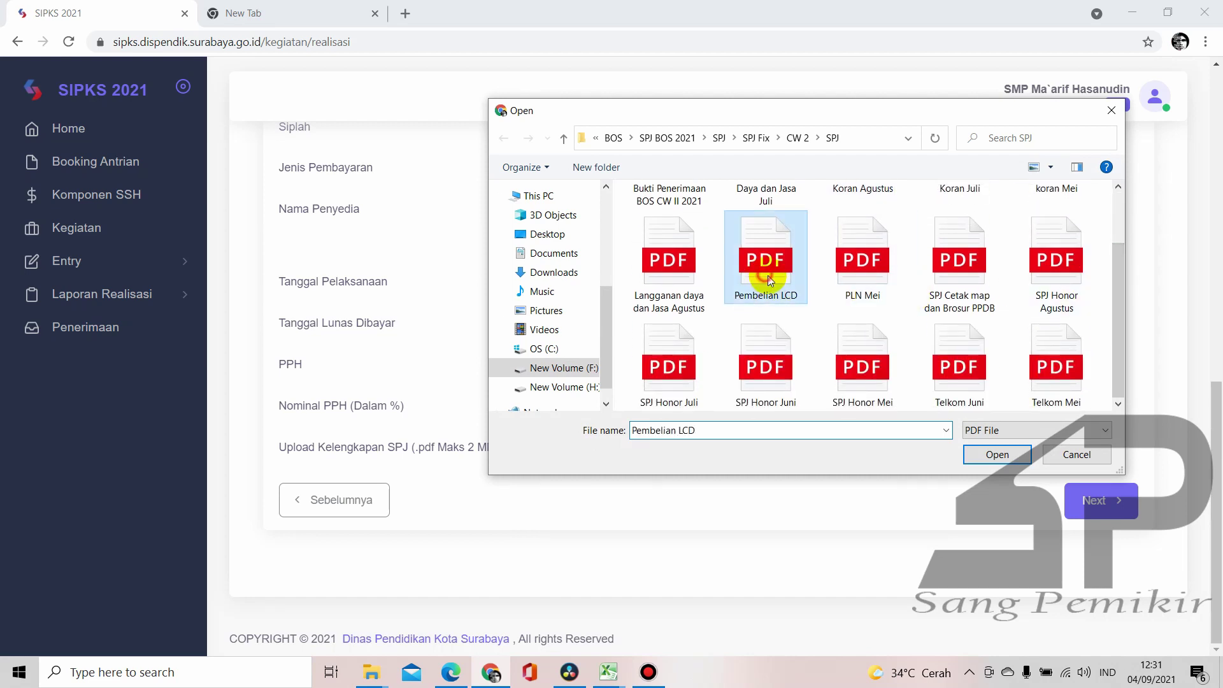
{"action": "left_click", "coordinate": [993, 454]}
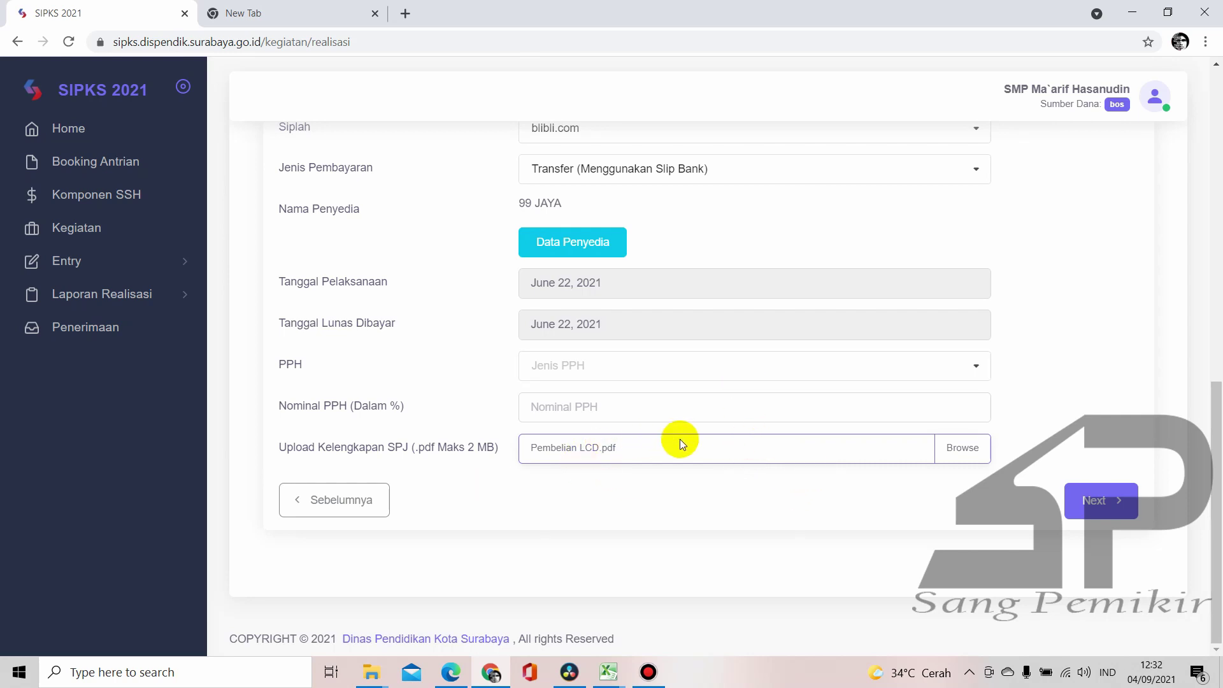
Proceed to the confirmation of the LCD purchase realization, submit it and confirm sending
{"action": "left_click", "coordinate": [1094, 499]}
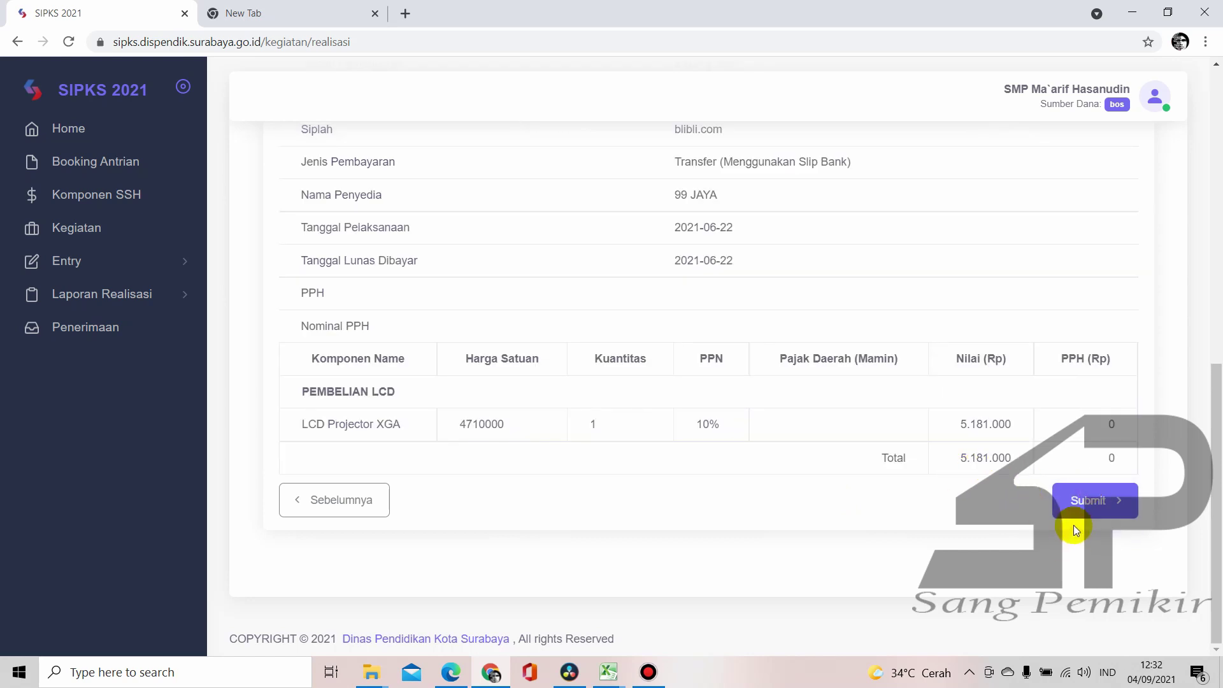
{"action": "left_click", "coordinate": [1081, 505]}
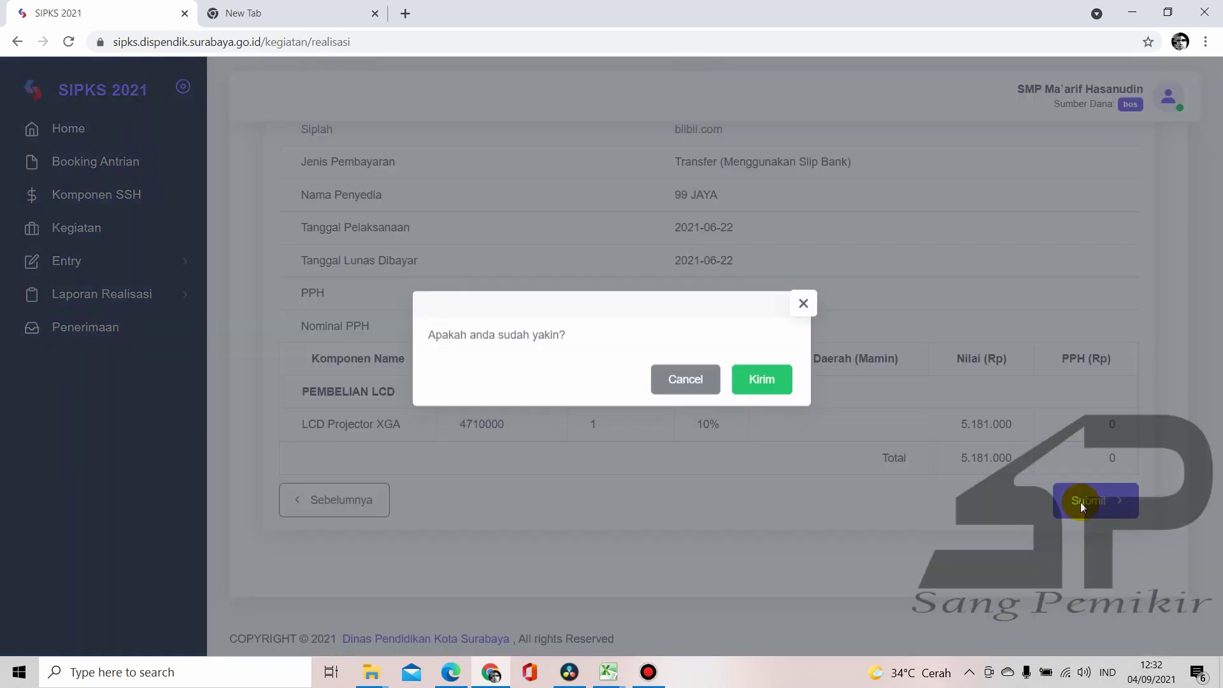
{"action": "left_click", "coordinate": [775, 387]}
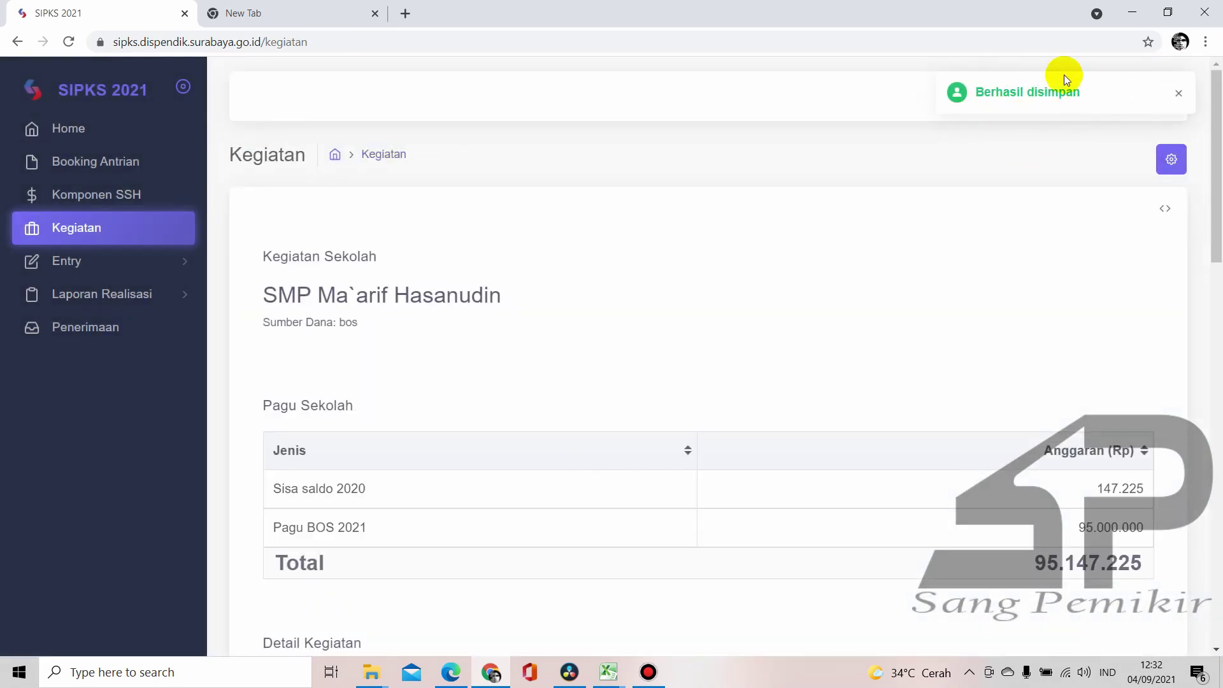
Open the Daftar Kegiatan realization list and check the Pembelian LCD XGA entry at its end
{"action": "scroll", "coordinate": [886, 239], "scroll_direction": "down", "scroll_amount": 5}
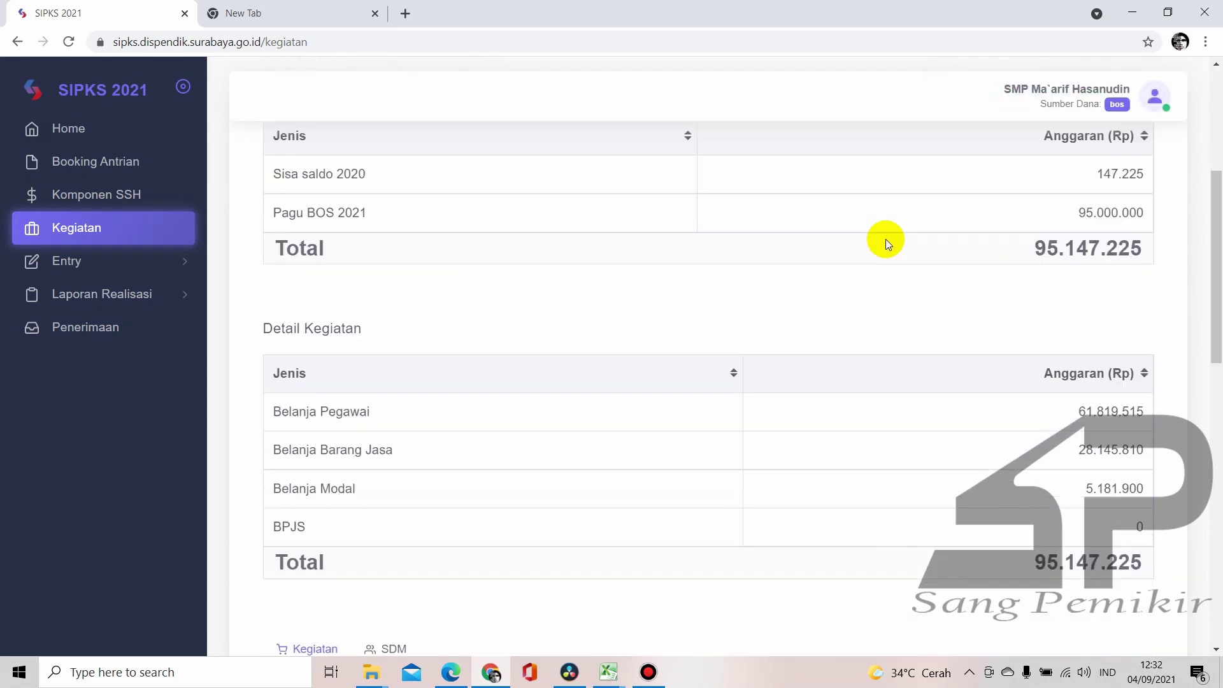
{"action": "scroll", "coordinate": [886, 239], "scroll_direction": "down", "scroll_amount": 14}
{"action": "scroll", "coordinate": [690, 264], "scroll_direction": "up", "scroll_amount": 9}
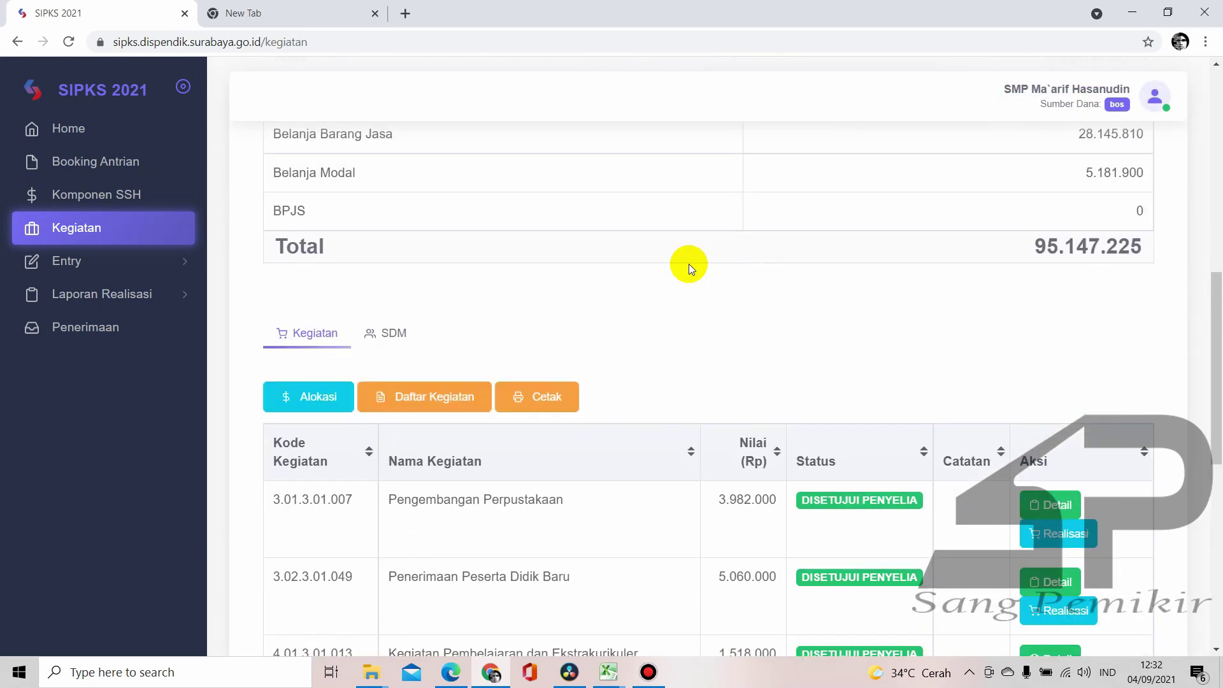
{"action": "left_click", "coordinate": [479, 400]}
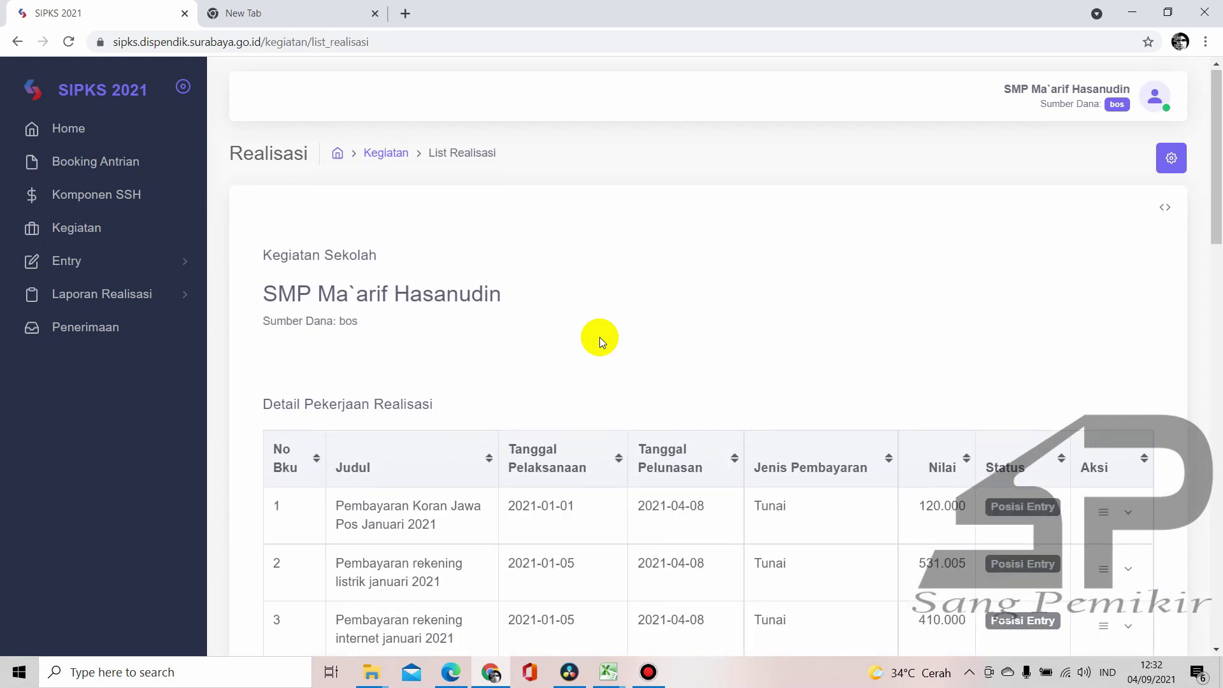
{"action": "scroll", "coordinate": [599, 338], "scroll_direction": "down", "scroll_amount": 20}
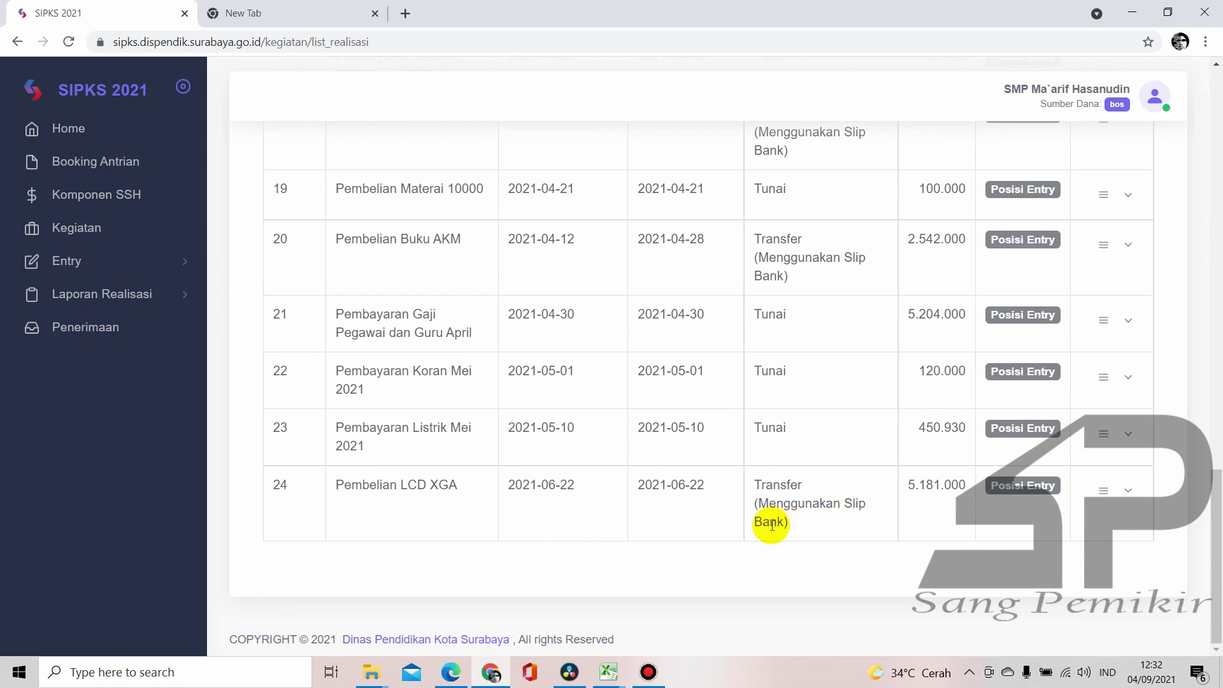
{"action": "scroll", "coordinate": [568, 466], "scroll_direction": "up", "scroll_amount": 10}
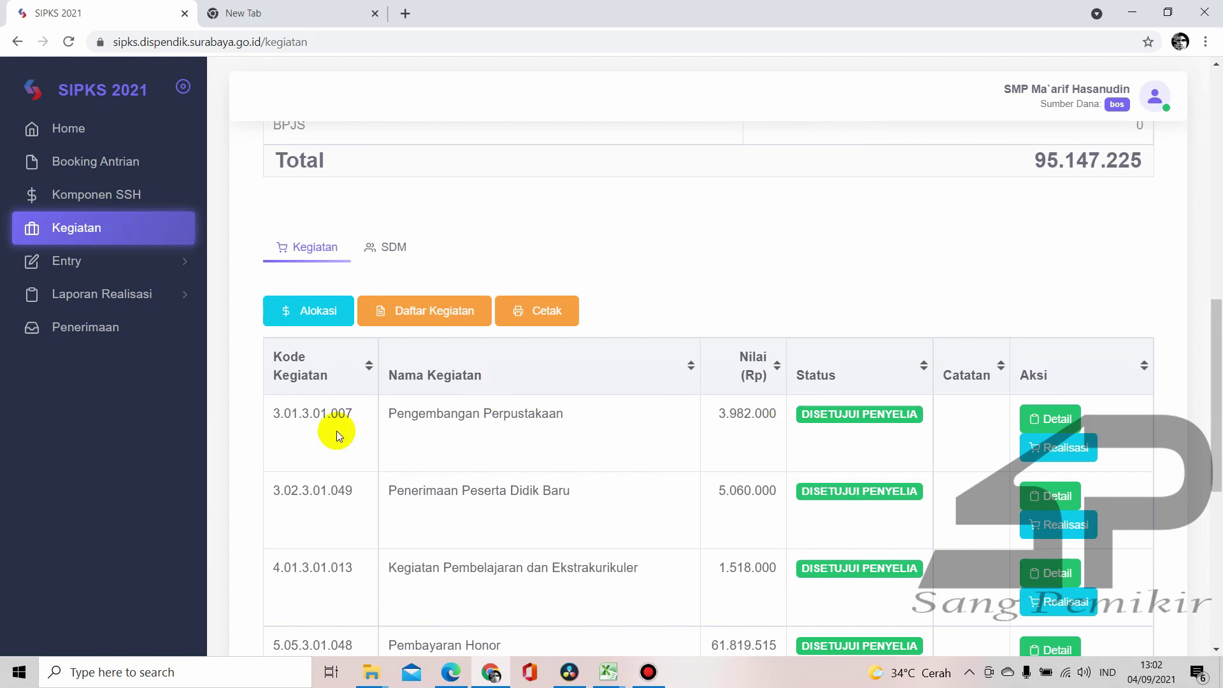
{"action": "scroll", "coordinate": [557, 476], "scroll_direction": "down", "scroll_amount": 6}
{"action": "scroll", "coordinate": [560, 475], "scroll_direction": "up", "scroll_amount": 3}
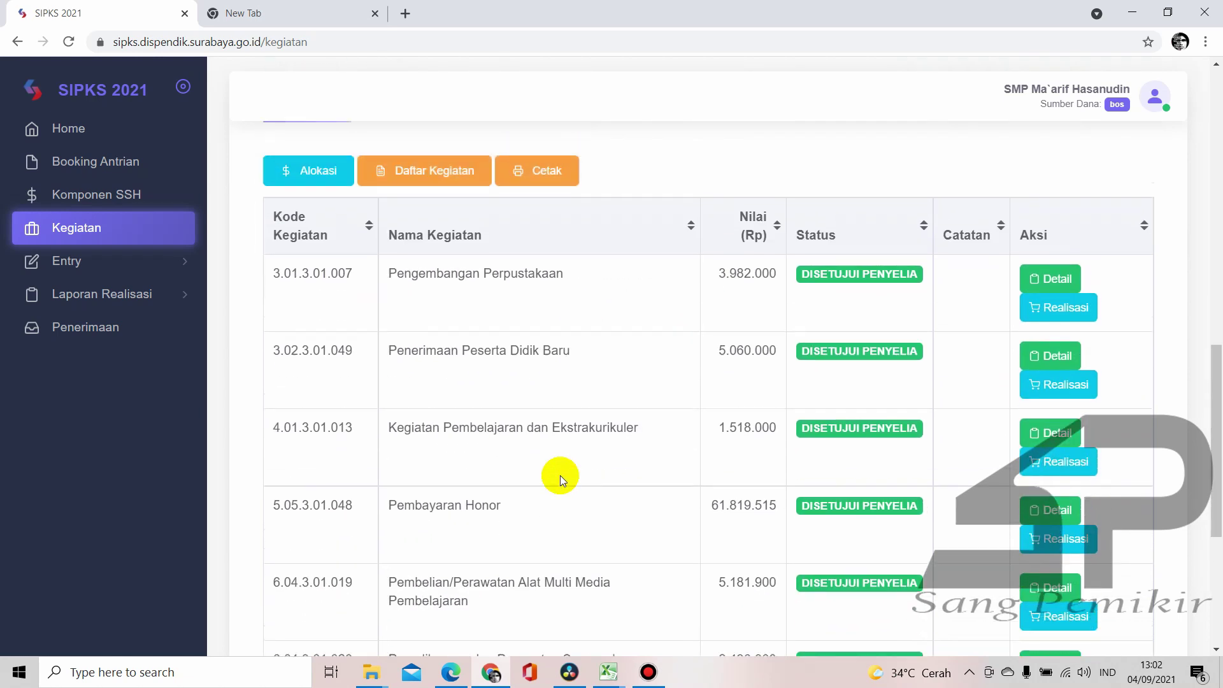
{"action": "scroll", "coordinate": [560, 476], "scroll_direction": "down", "scroll_amount": 2}
{"action": "scroll", "coordinate": [560, 476], "scroll_direction": "down", "scroll_amount": 3}
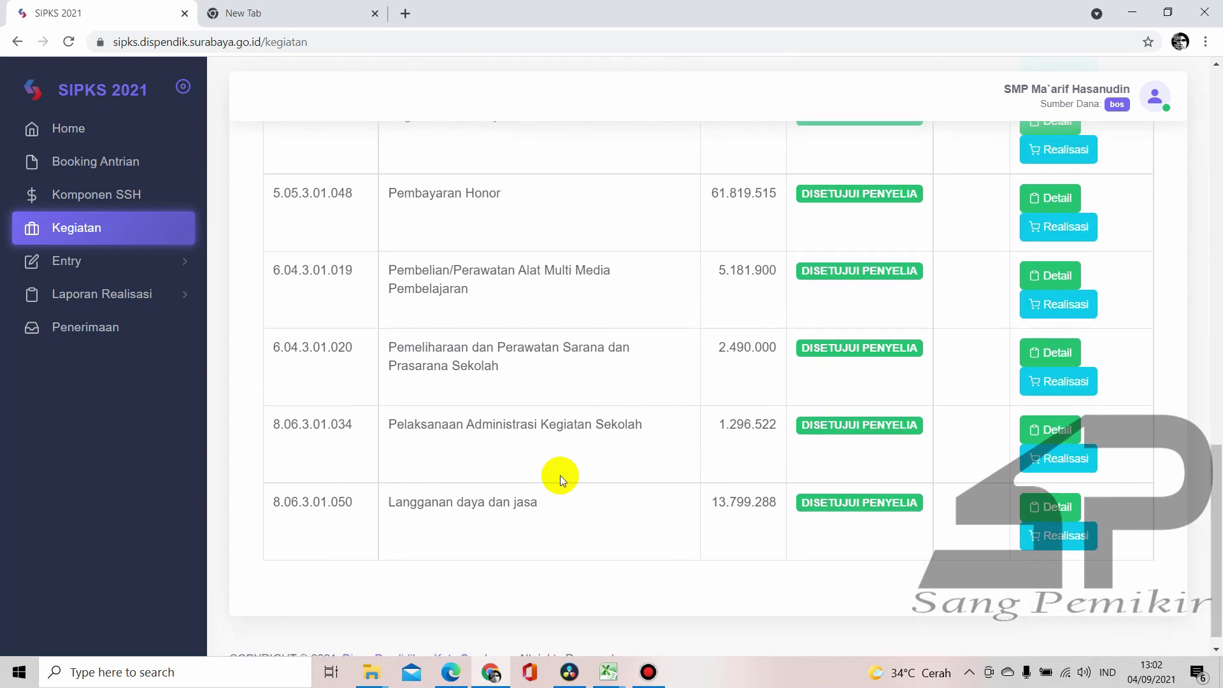
{"action": "scroll", "coordinate": [560, 475], "scroll_direction": "up", "scroll_amount": 3}
{"action": "scroll", "coordinate": [560, 476], "scroll_direction": "up", "scroll_amount": 1}
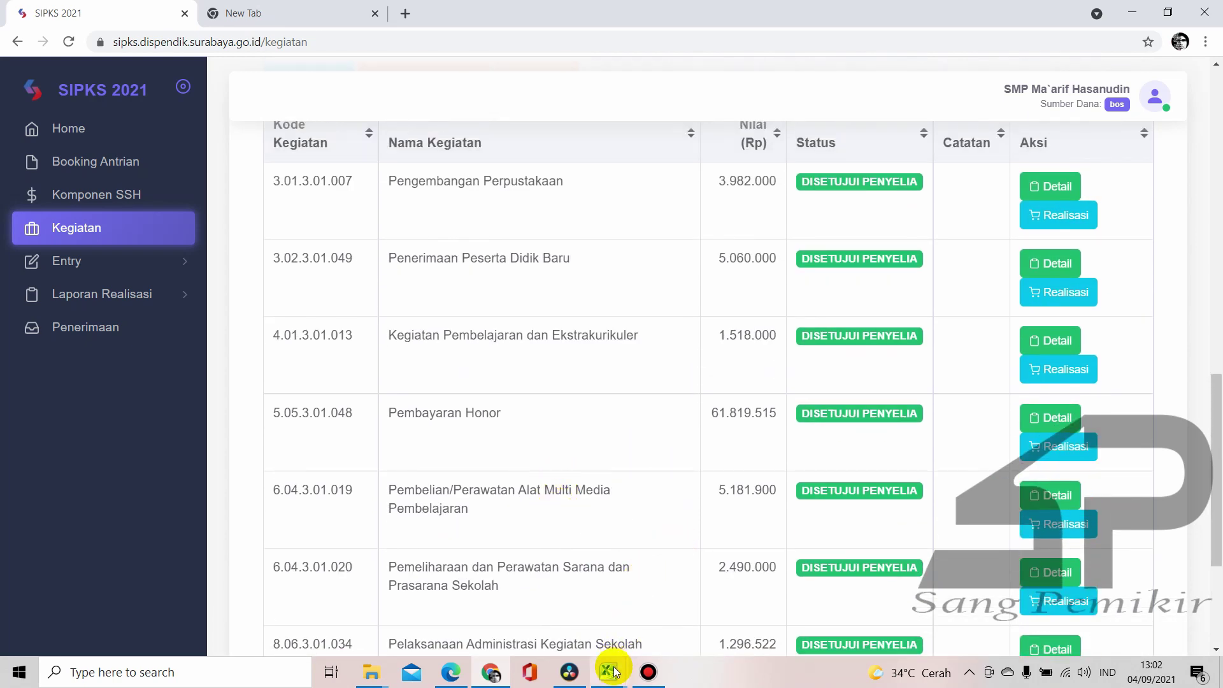
Switch to the Buku Kas Umum CW 2 2021 workbook in Excel and examine the August 2021 Listrik and Telkom payment rows
{"action": "mouse_move", "coordinate": [610, 672]}
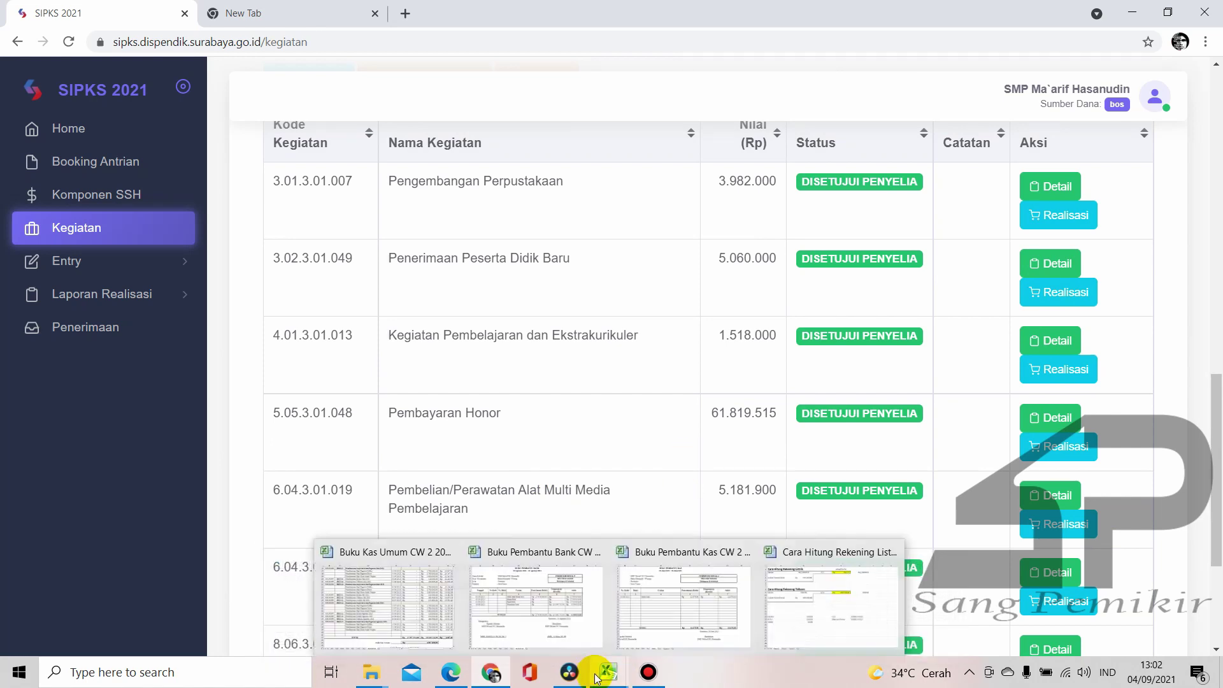
{"action": "left_click", "coordinate": [404, 592]}
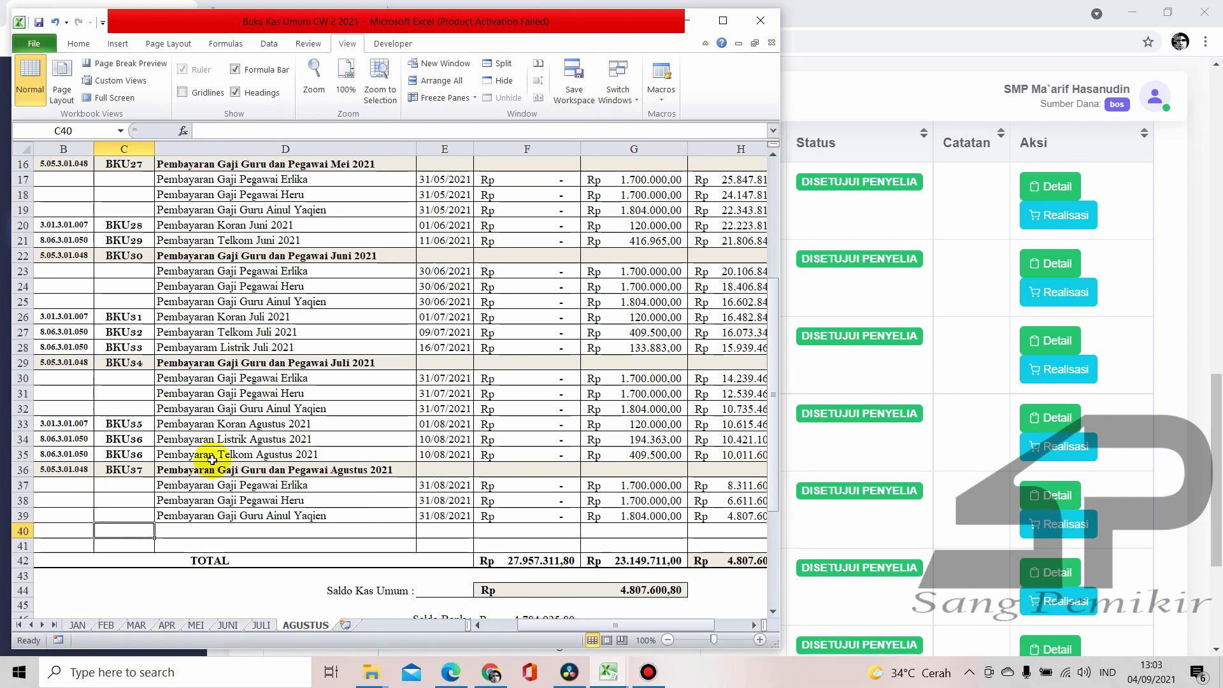
{"action": "left_click", "coordinate": [234, 441]}
{"action": "left_click", "coordinate": [239, 456]}
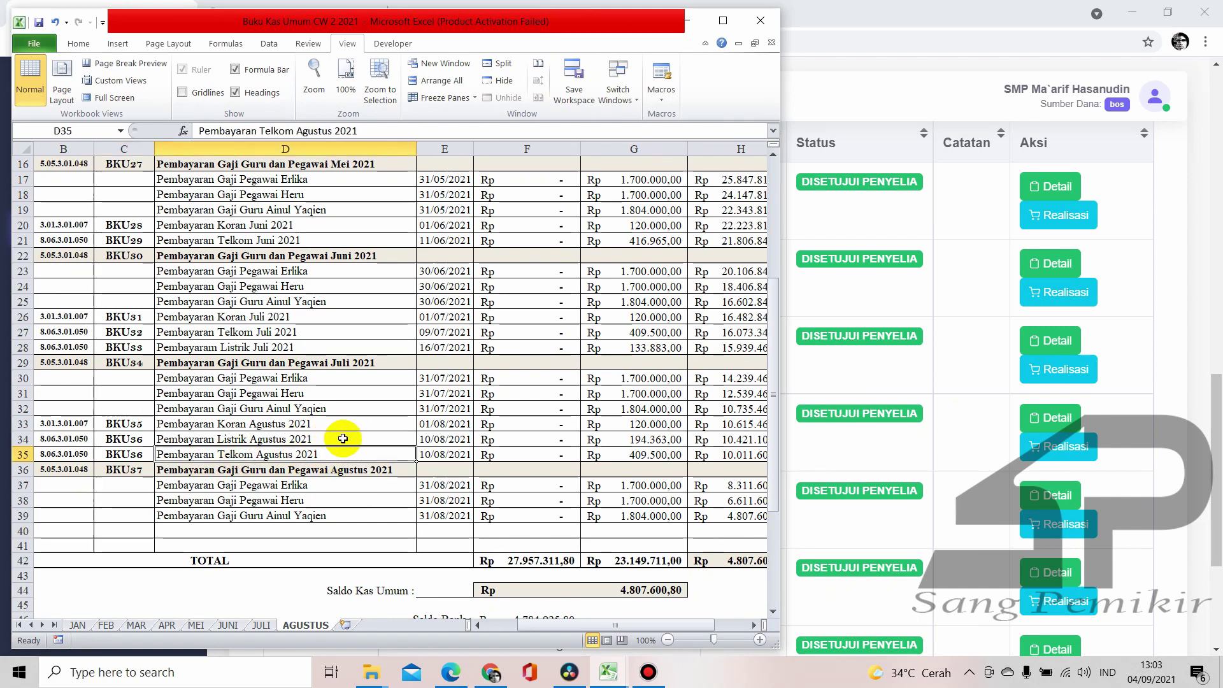
{"action": "left_click", "coordinate": [343, 440]}
{"action": "left_click", "coordinate": [343, 454]}
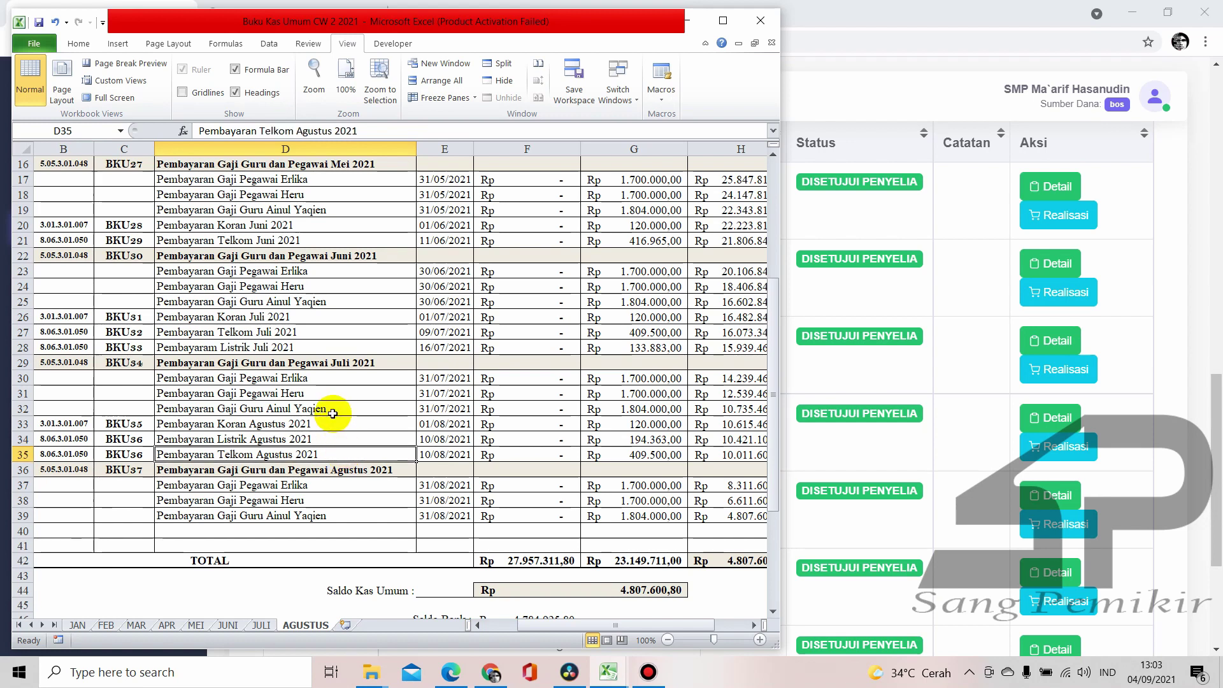
{"action": "scroll", "coordinate": [333, 413], "scroll_direction": "up", "scroll_amount": 3}
{"action": "scroll", "coordinate": [334, 409], "scroll_direction": "down", "scroll_amount": 3}
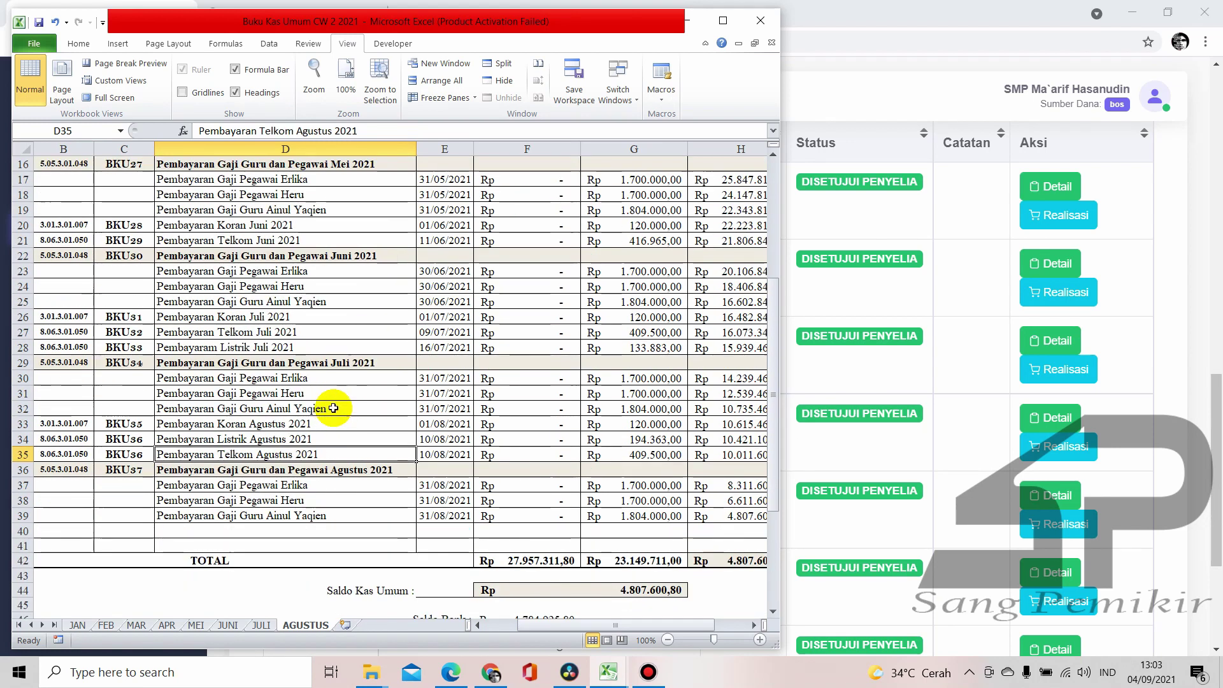
{"action": "scroll", "coordinate": [330, 406], "scroll_direction": "down", "scroll_amount": 1}
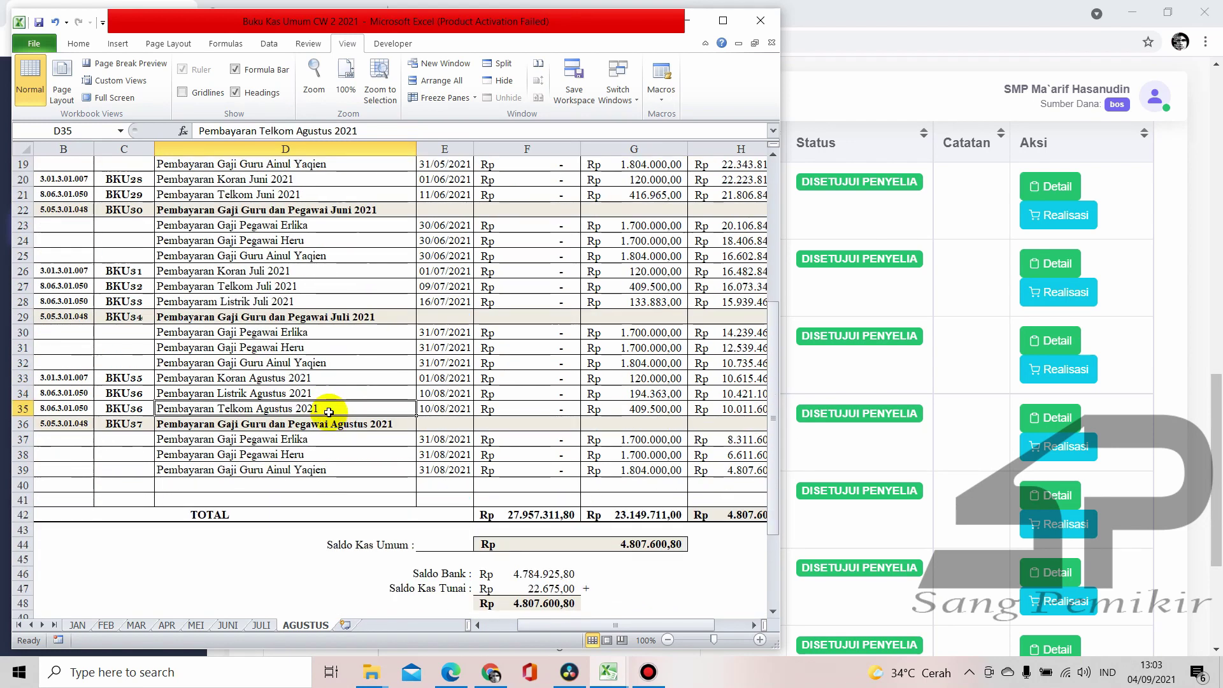
{"action": "left_click", "coordinate": [354, 390]}
{"action": "left_click", "coordinate": [353, 411]}
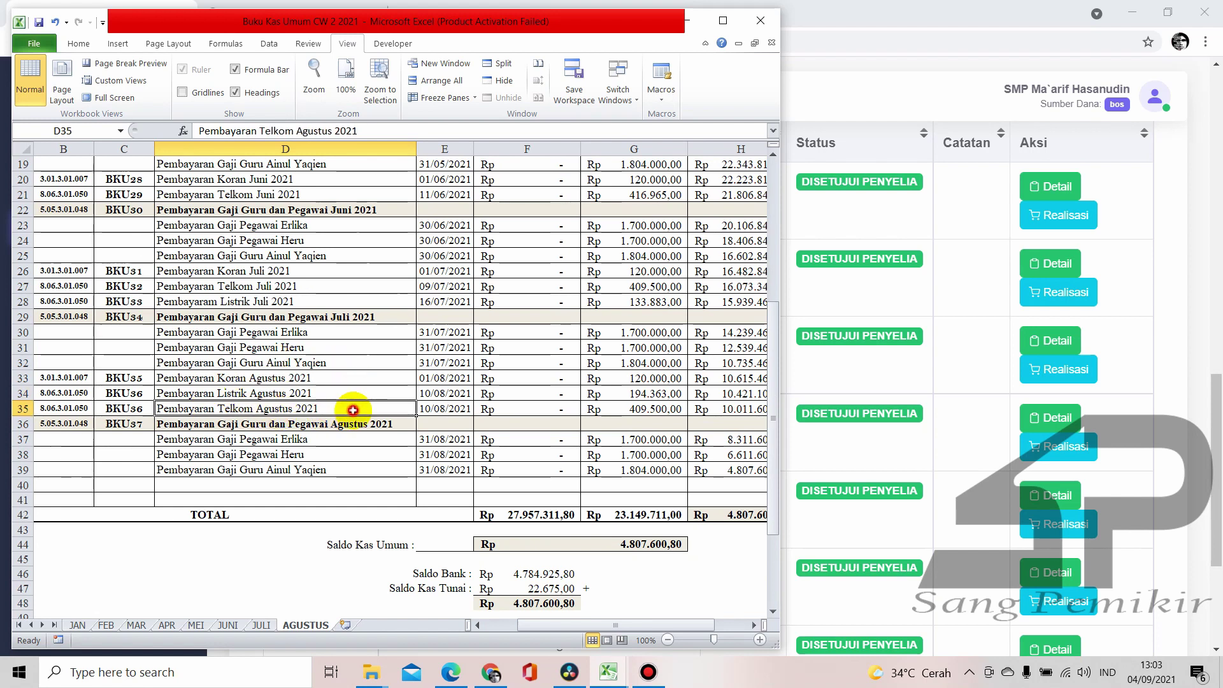
{"action": "left_click", "coordinate": [331, 395]}
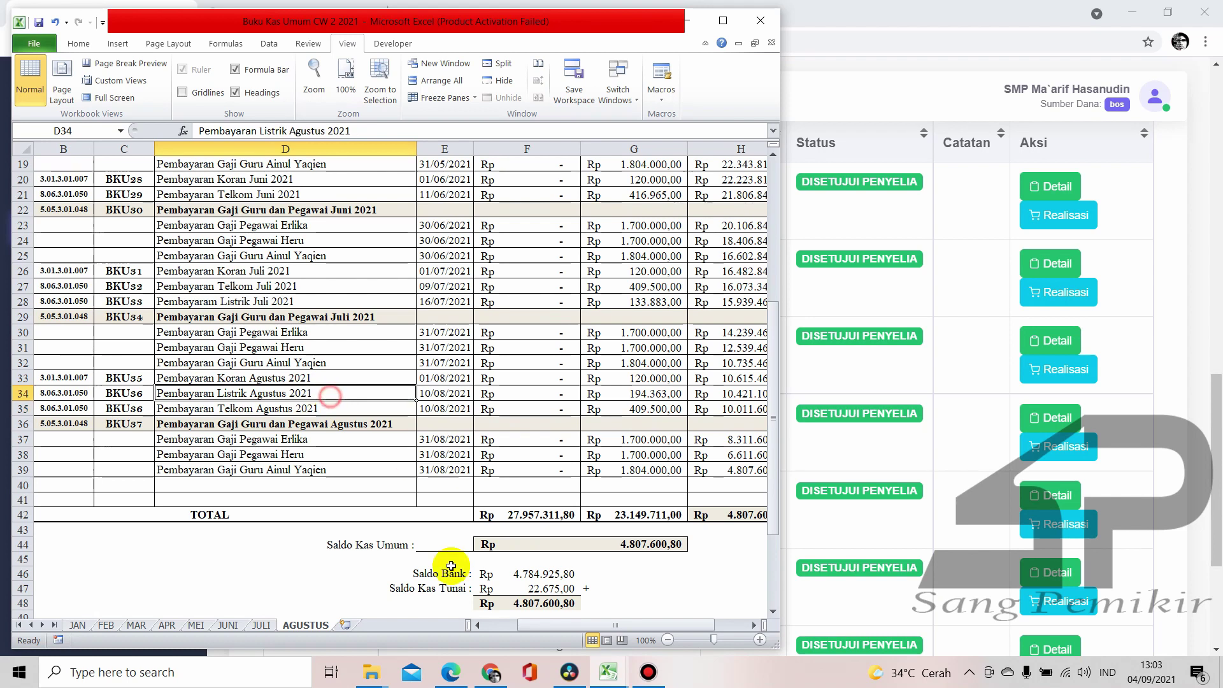
Return to SIPKS in Chrome and open the realization form for the Langganan daya dan jasa activity
{"action": "left_click", "coordinate": [491, 672]}
{"action": "scroll", "coordinate": [499, 304], "scroll_direction": "up", "scroll_amount": 3}
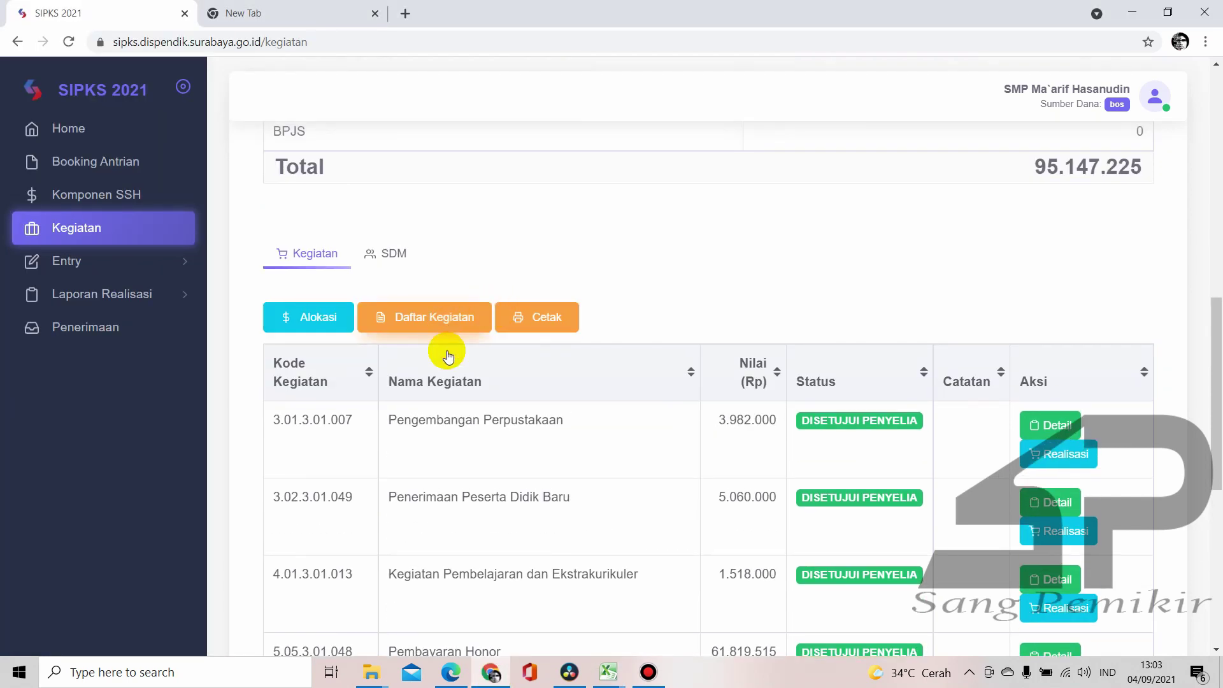
{"action": "scroll", "coordinate": [449, 356], "scroll_direction": "down", "scroll_amount": 5}
{"action": "scroll", "coordinate": [395, 268], "scroll_direction": "down", "scroll_amount": 3}
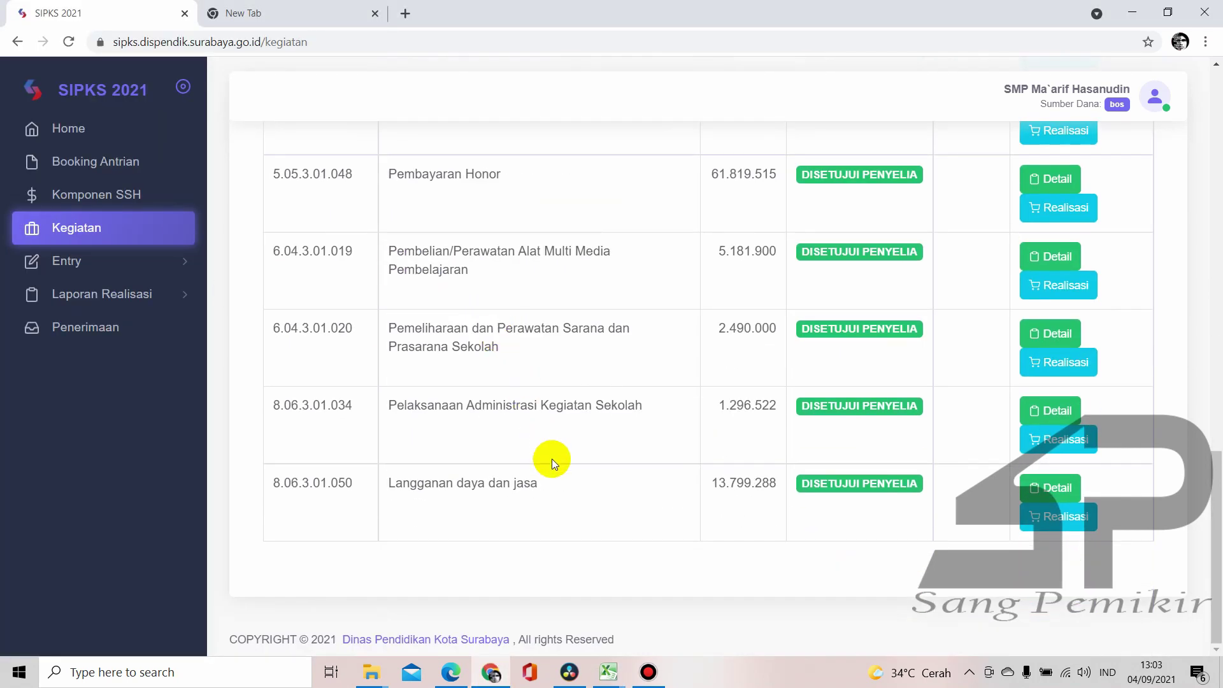
{"action": "left_click", "coordinate": [1070, 516]}
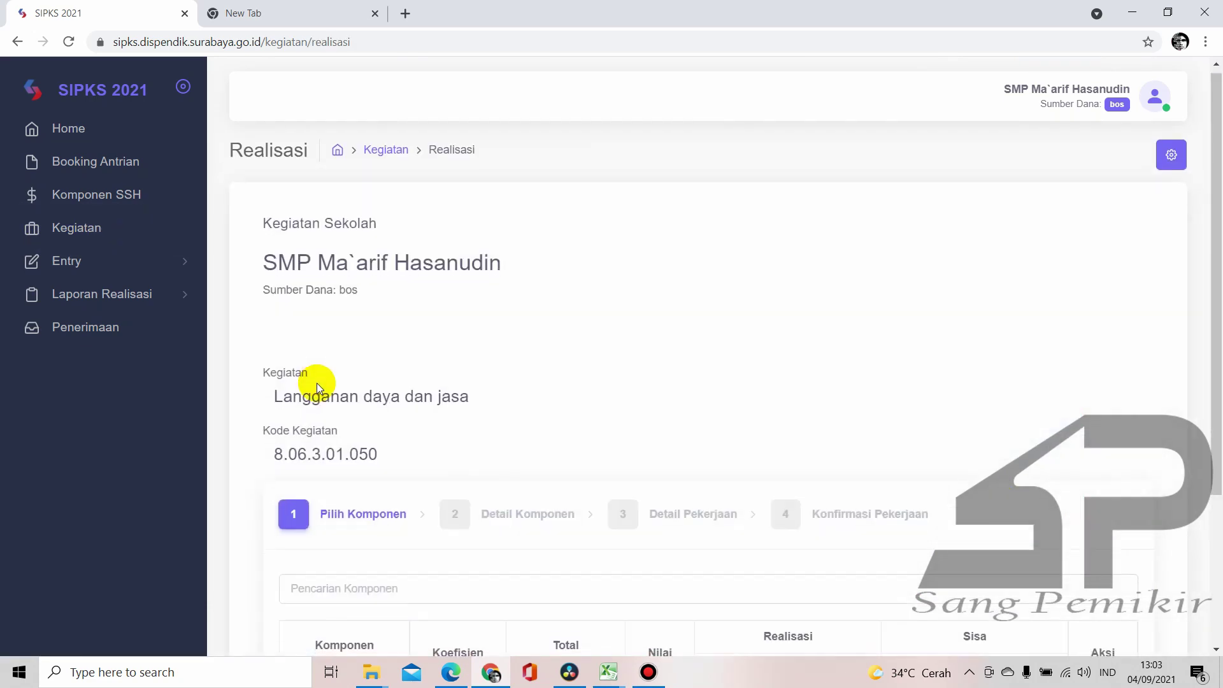
Select the Biaya Tarif Listrik Umum and Biaya Langganan Internet Up to 50 Mbps components for the realization
{"action": "scroll", "coordinate": [316, 384], "scroll_direction": "down", "scroll_amount": 5}
{"action": "scroll", "coordinate": [539, 403], "scroll_direction": "down", "scroll_amount": 5}
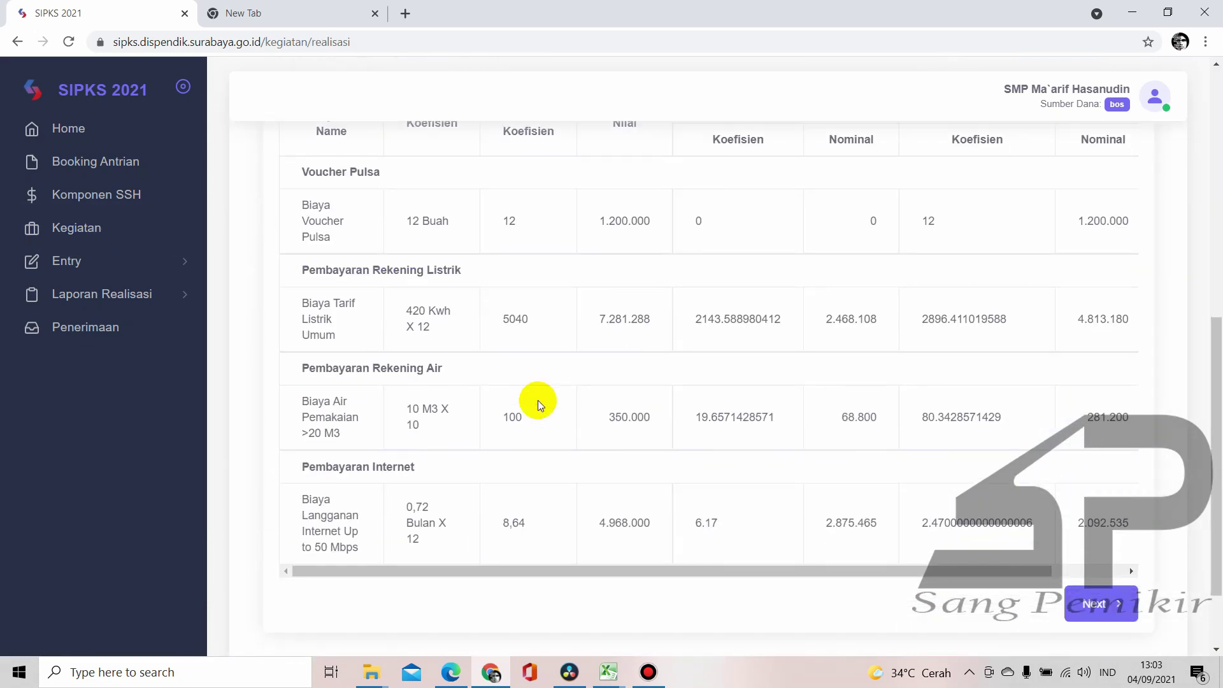
{"action": "left_click_drag", "start_coordinate": [674, 572], "coordinate": [777, 569]}
{"action": "left_click", "coordinate": [1097, 319]}
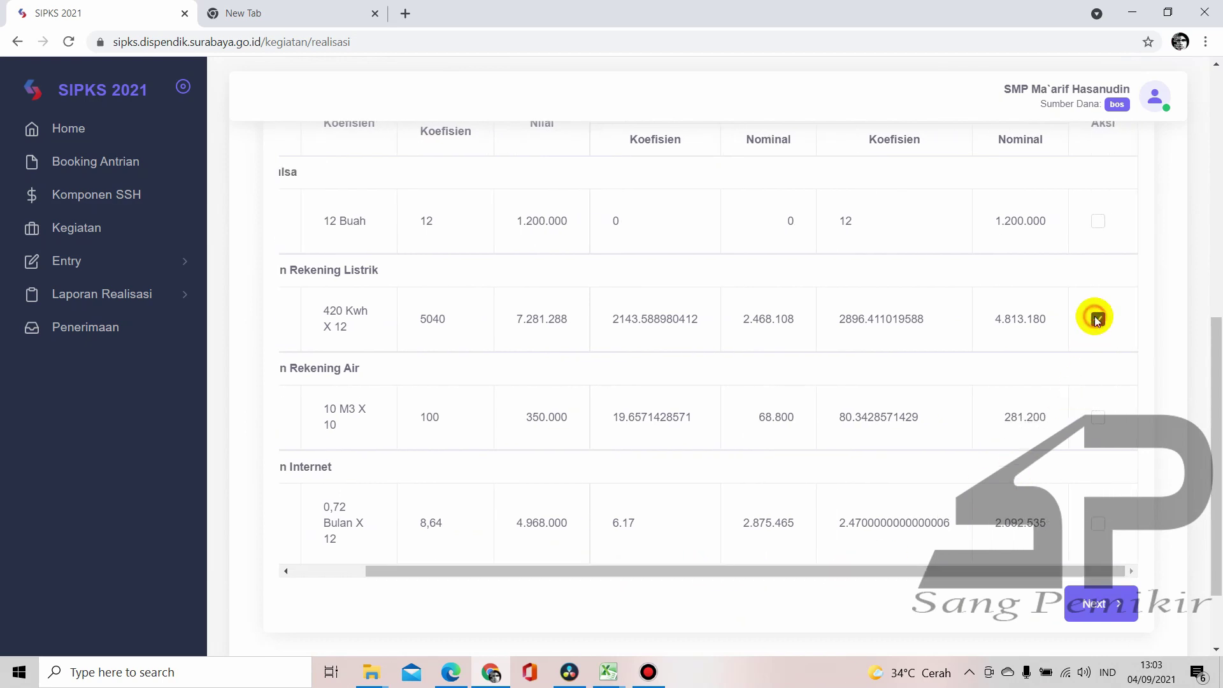
{"action": "left_click", "coordinate": [1099, 522]}
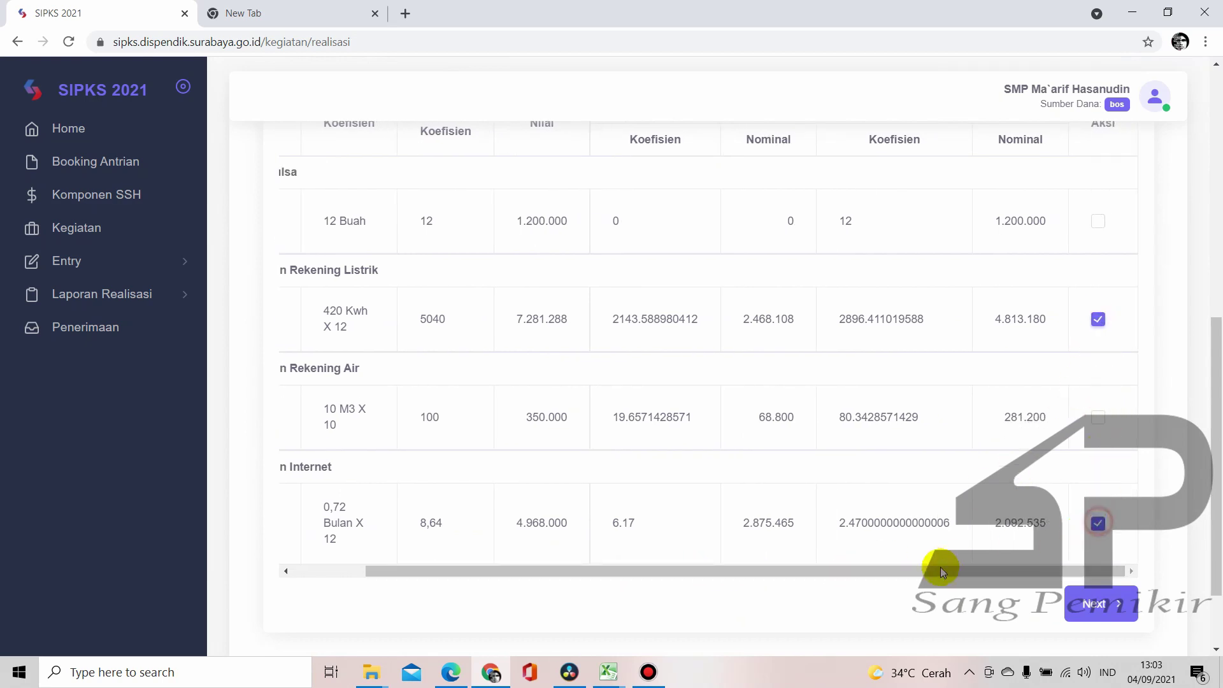
Check the monthly coefficients of the electricity and internet components, and continue to Detail Komponen
{"action": "left_click_drag", "start_coordinate": [915, 569], "coordinate": [710, 571]}
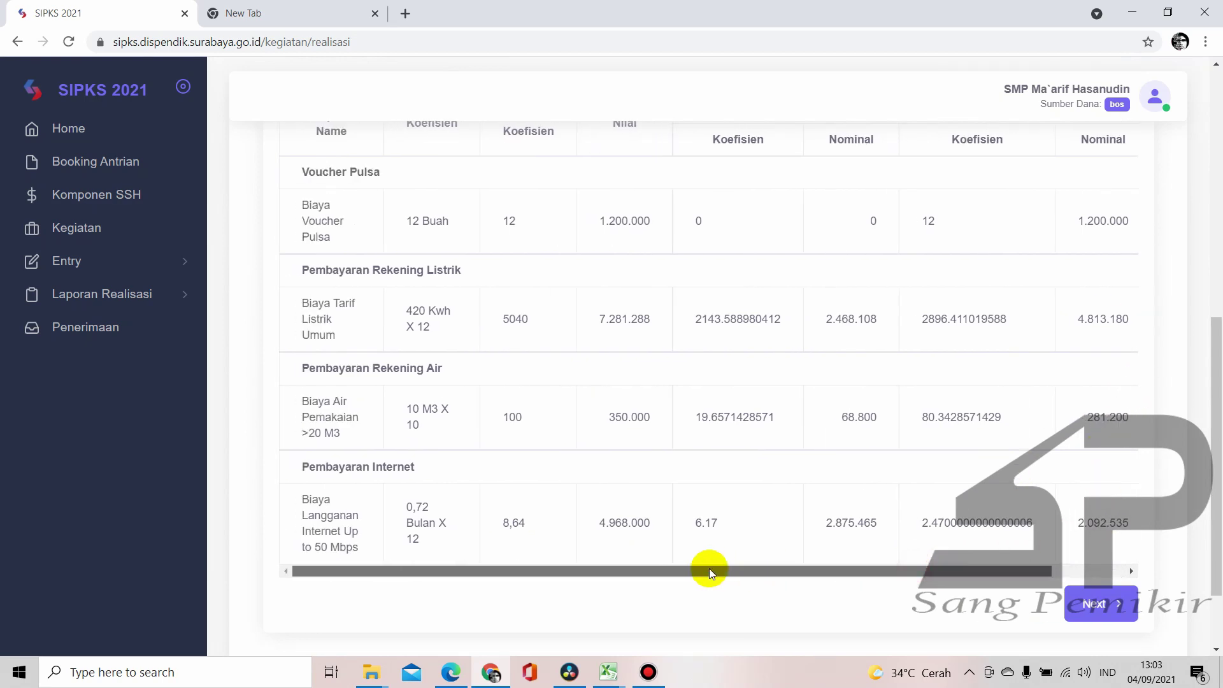
{"action": "left_click", "coordinate": [408, 310]}
{"action": "double_click", "coordinate": [411, 310]}
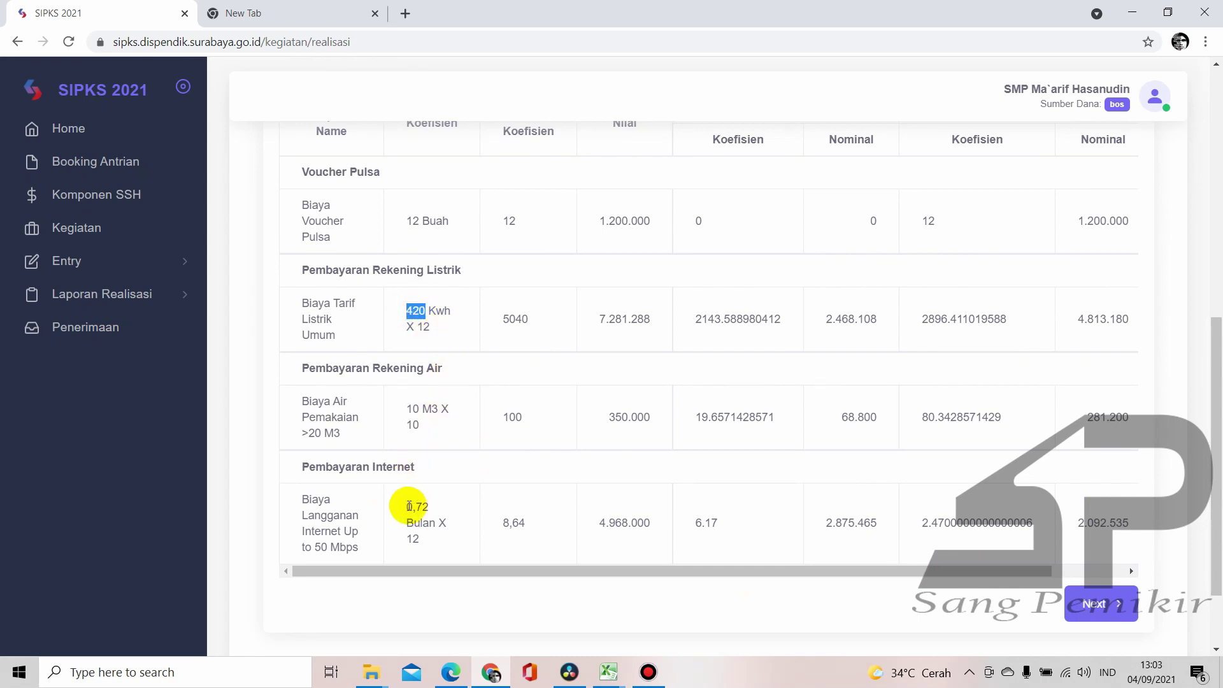
{"action": "double_click", "coordinate": [409, 507]}
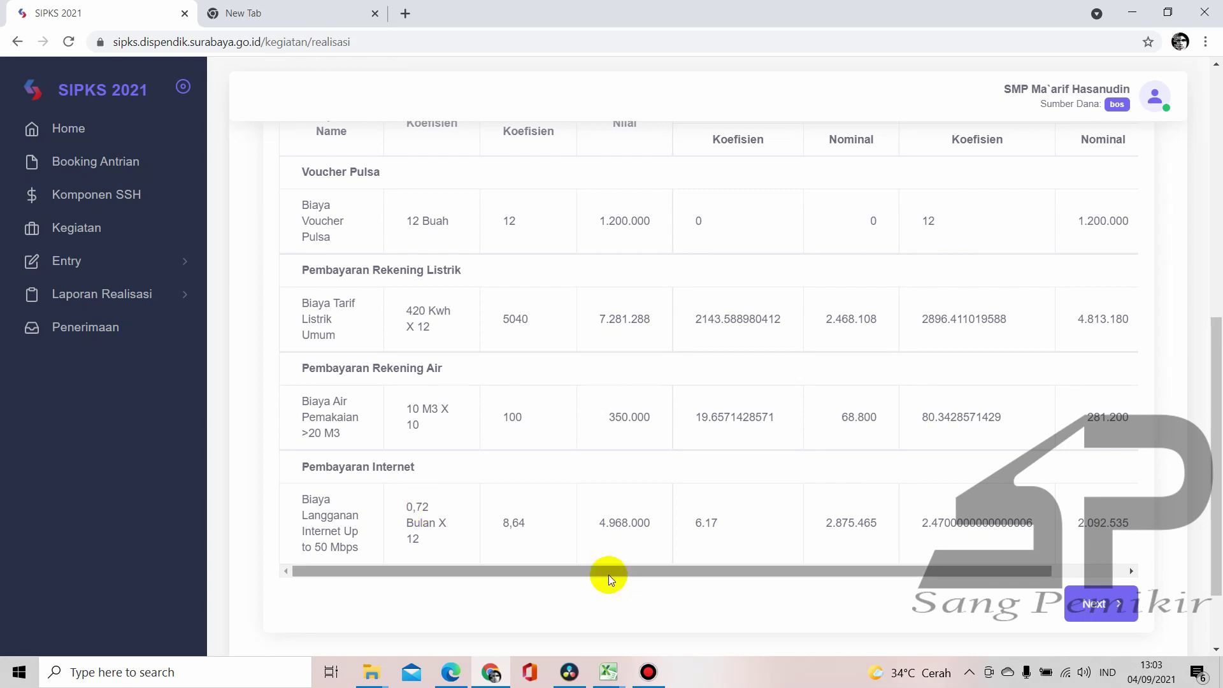
{"action": "left_click_drag", "start_coordinate": [606, 572], "coordinate": [910, 574]}
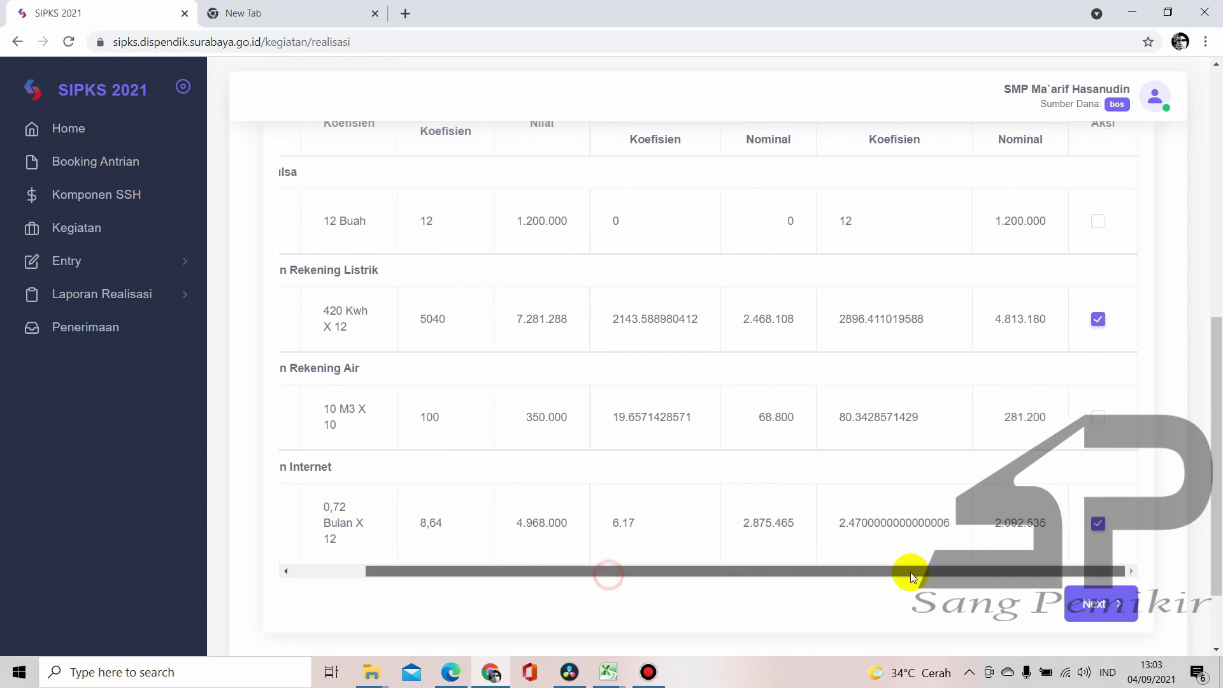
{"action": "left_click", "coordinate": [1099, 611]}
Set the Kuantitas to 420 for Biaya Tarif Listrik Umum and 0.72 for Biaya Langganan Internet
{"action": "left_click", "coordinate": [529, 375]}
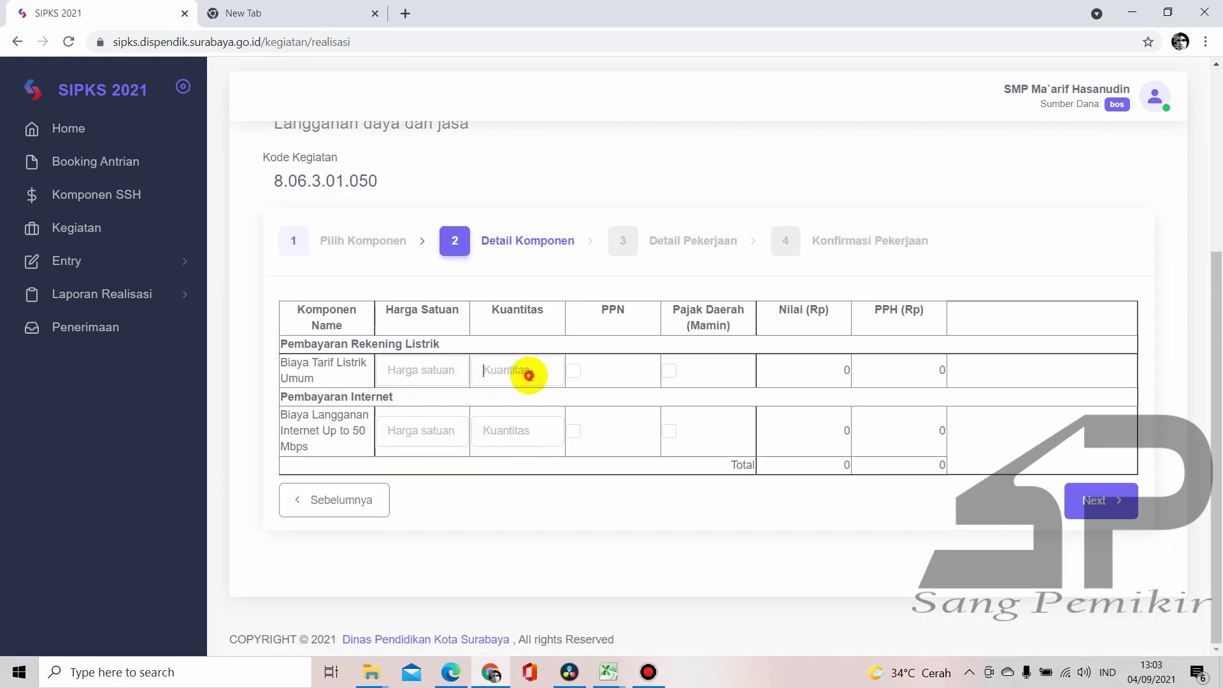
{"action": "type", "text": "420"}
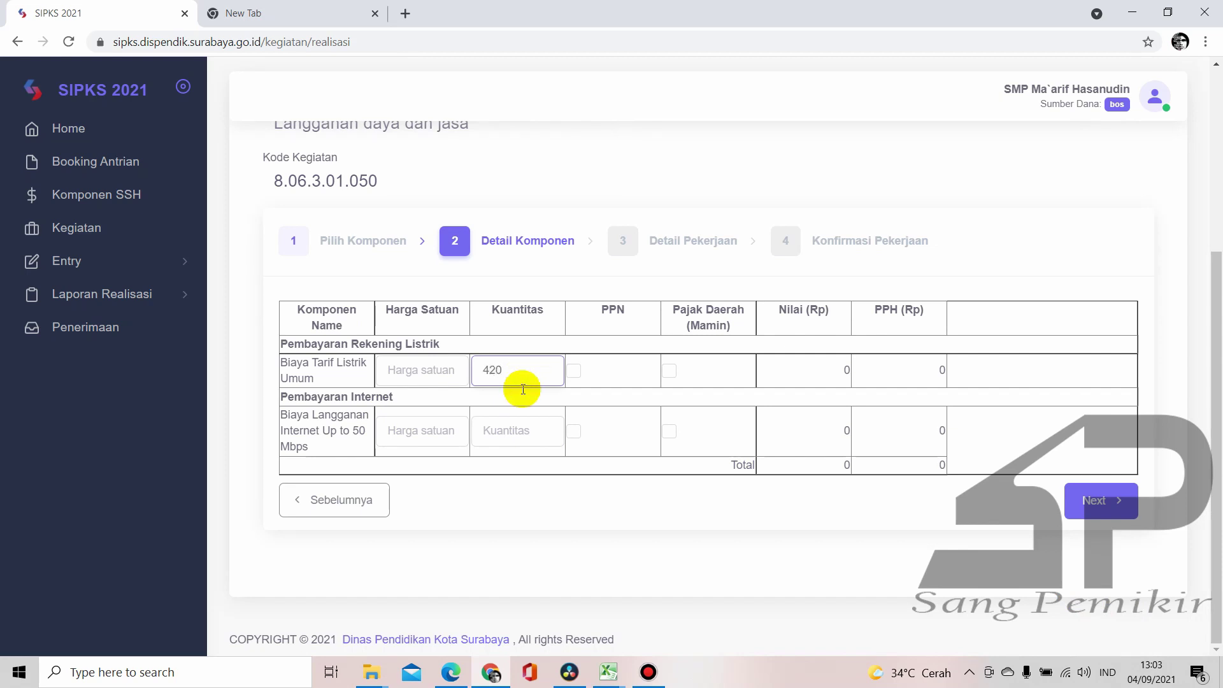
{"action": "left_click", "coordinate": [521, 416]}
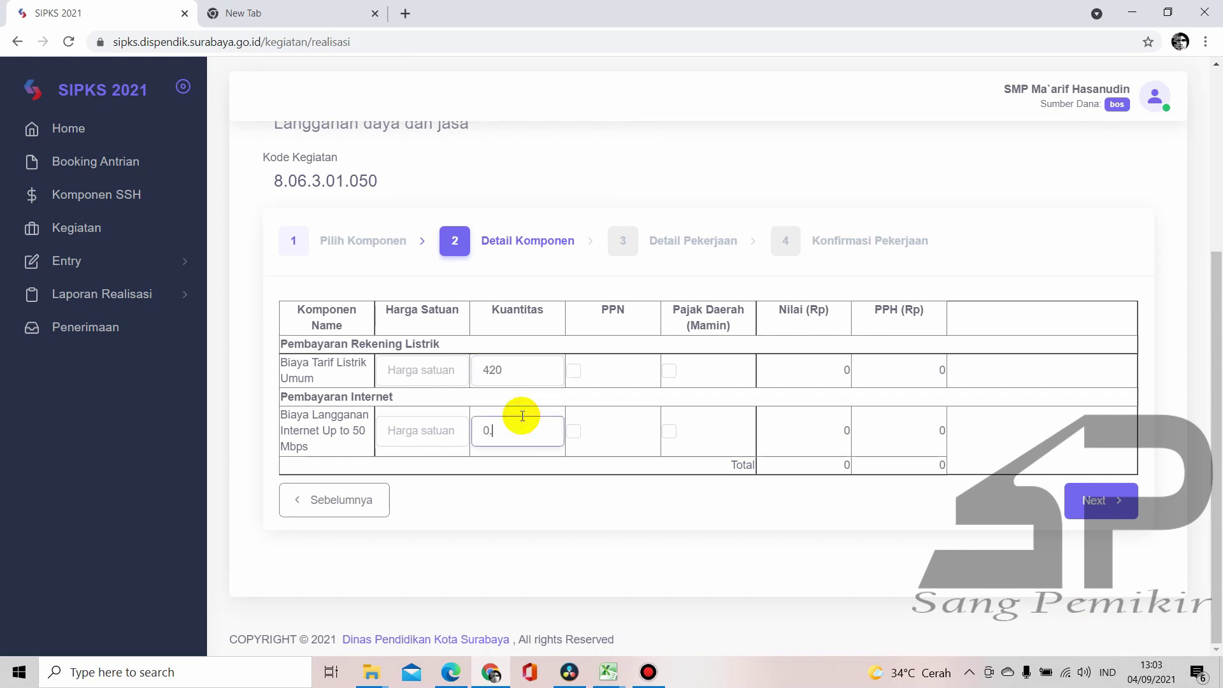
{"action": "type", "text": "0.72"}
{"action": "left_click", "coordinate": [537, 494]}
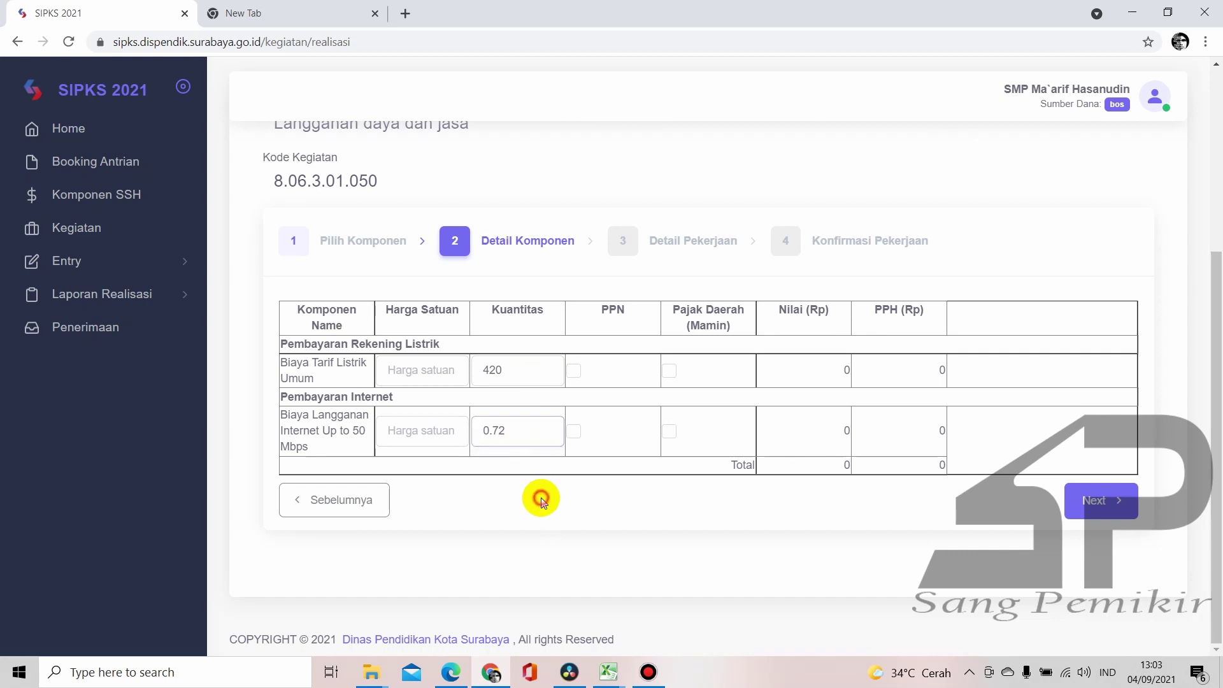
{"action": "mouse_move", "coordinate": [608, 670]}
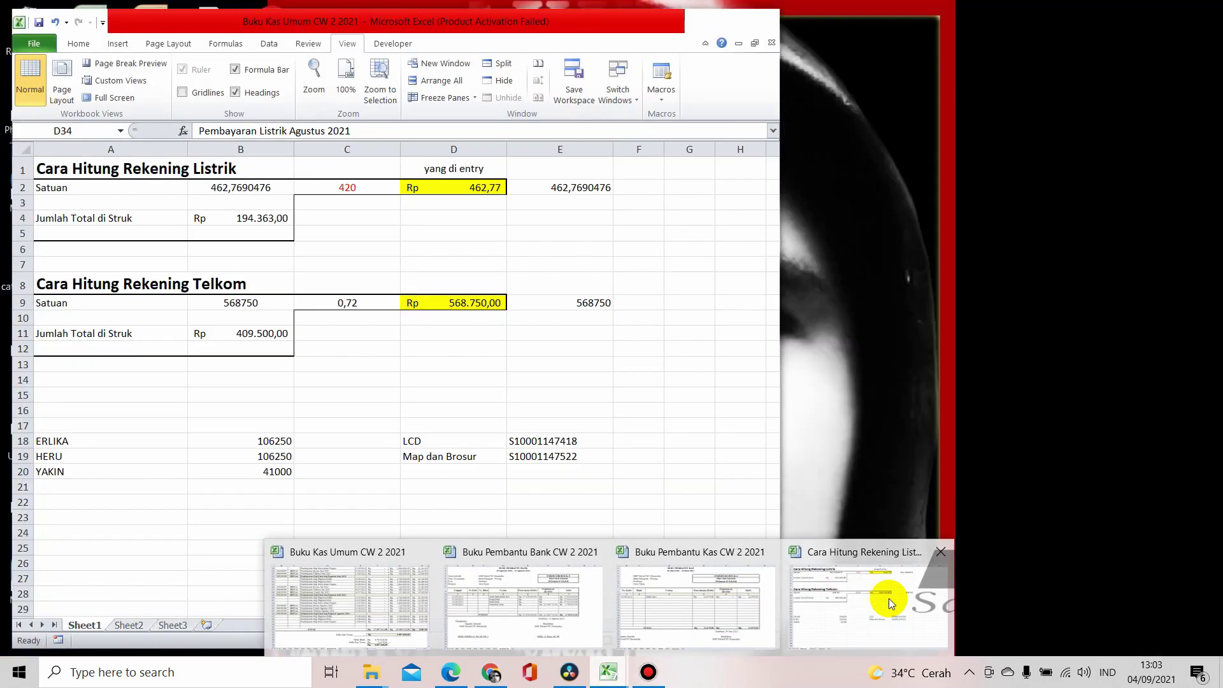
{"action": "left_click", "coordinate": [889, 598]}
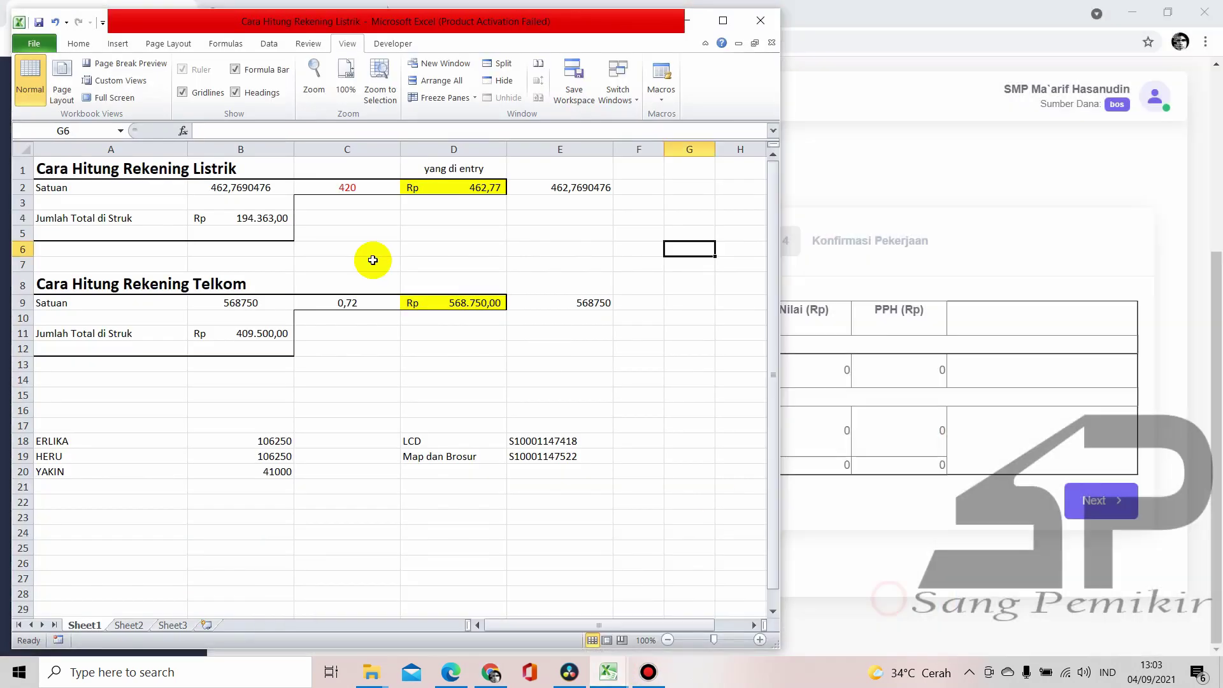
{"action": "left_click", "coordinate": [252, 191]}
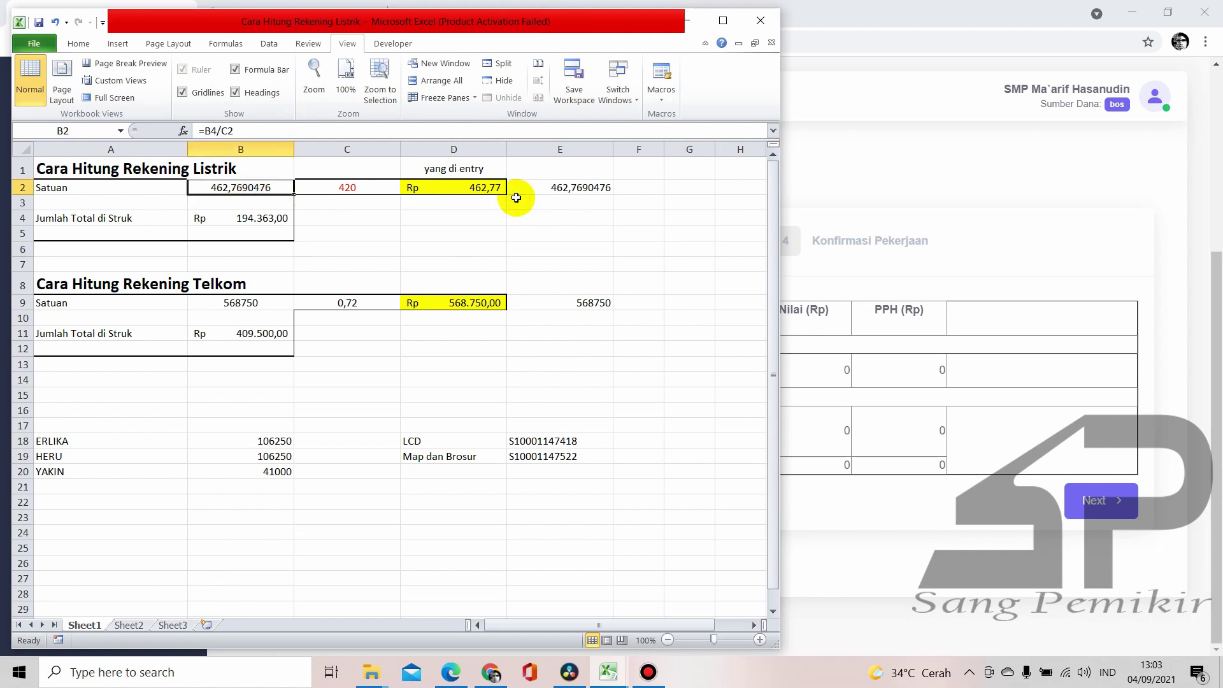
{"action": "left_click", "coordinate": [561, 185]}
{"action": "left_click", "coordinate": [297, 129]}
{"action": "left_click_drag", "start_coordinate": [297, 130], "coordinate": [186, 130]}
{"action": "key", "text": "ctrl+c"}
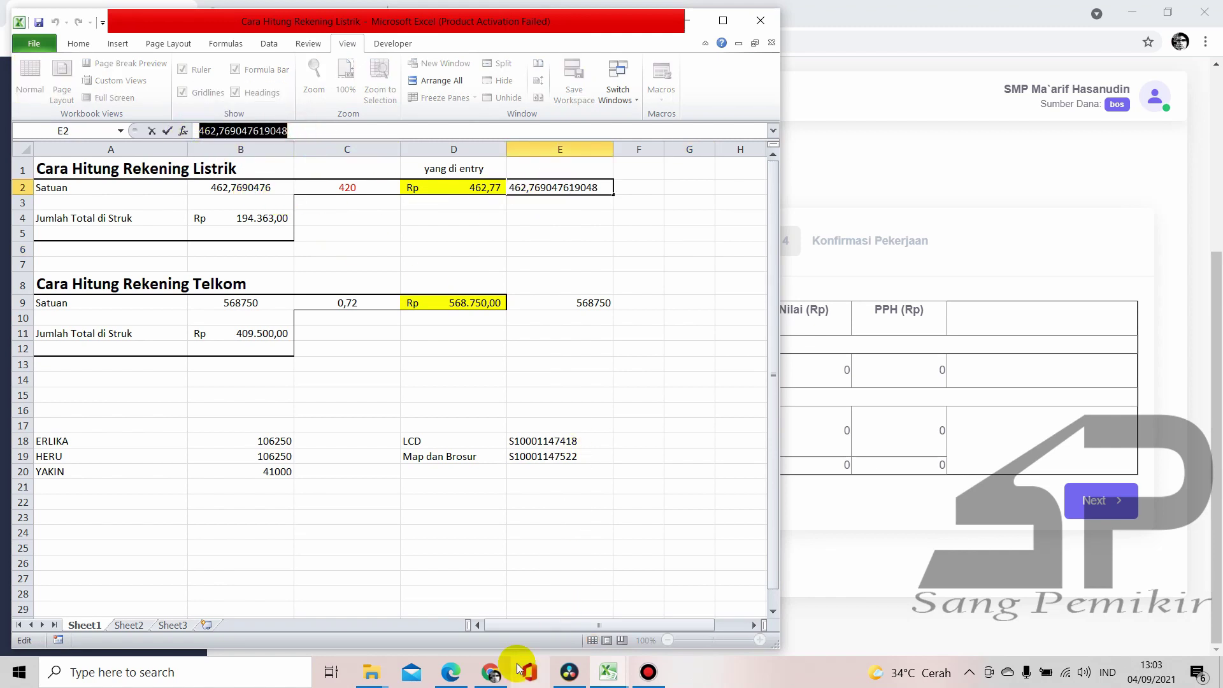
{"action": "left_click", "coordinate": [490, 672]}
{"action": "left_click", "coordinate": [421, 364]}
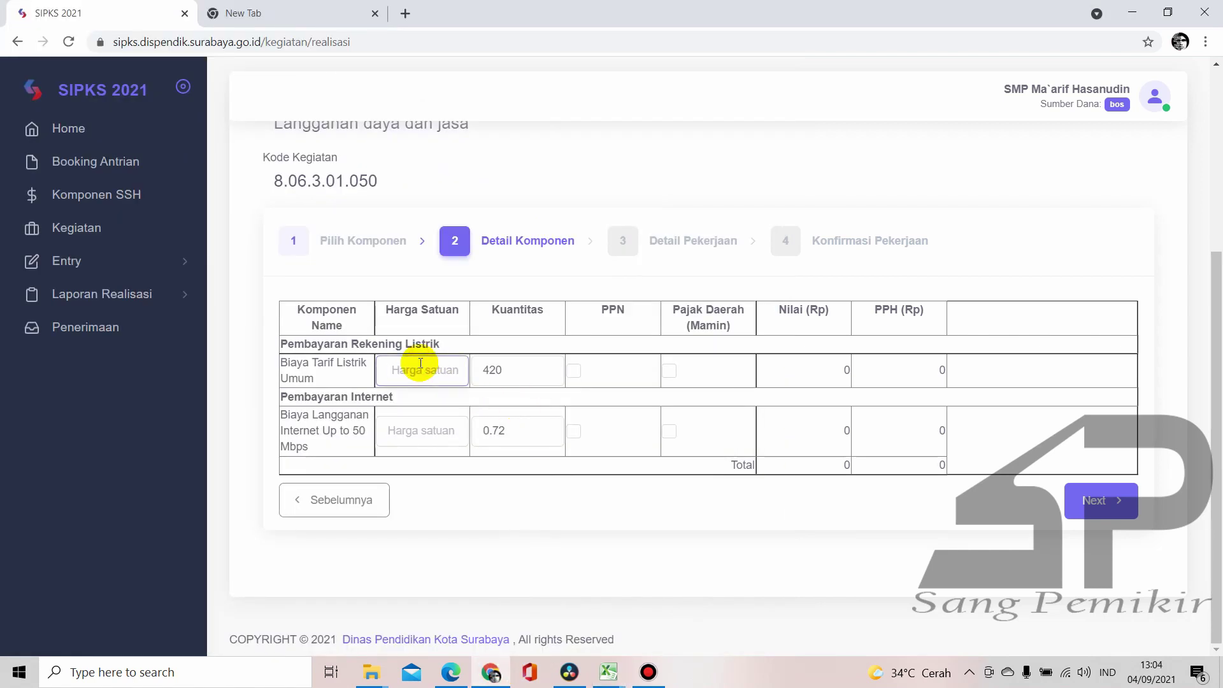
{"action": "key", "text": "ctrl+v"}
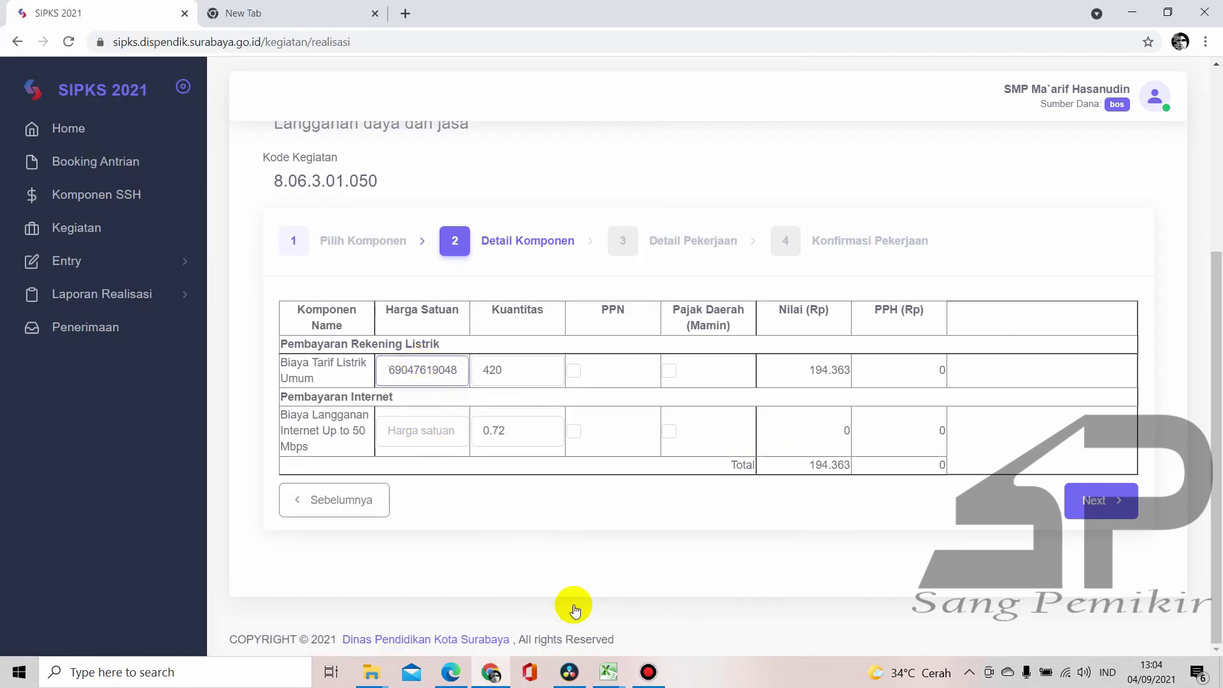
Copy the Telkom unit price 568750 from the Cara Hitung Rekening Listrik workbook into the Harga Satuan of Biaya Langganan Internet
{"action": "left_click", "coordinate": [609, 672]}
{"action": "left_click", "coordinate": [844, 617]}
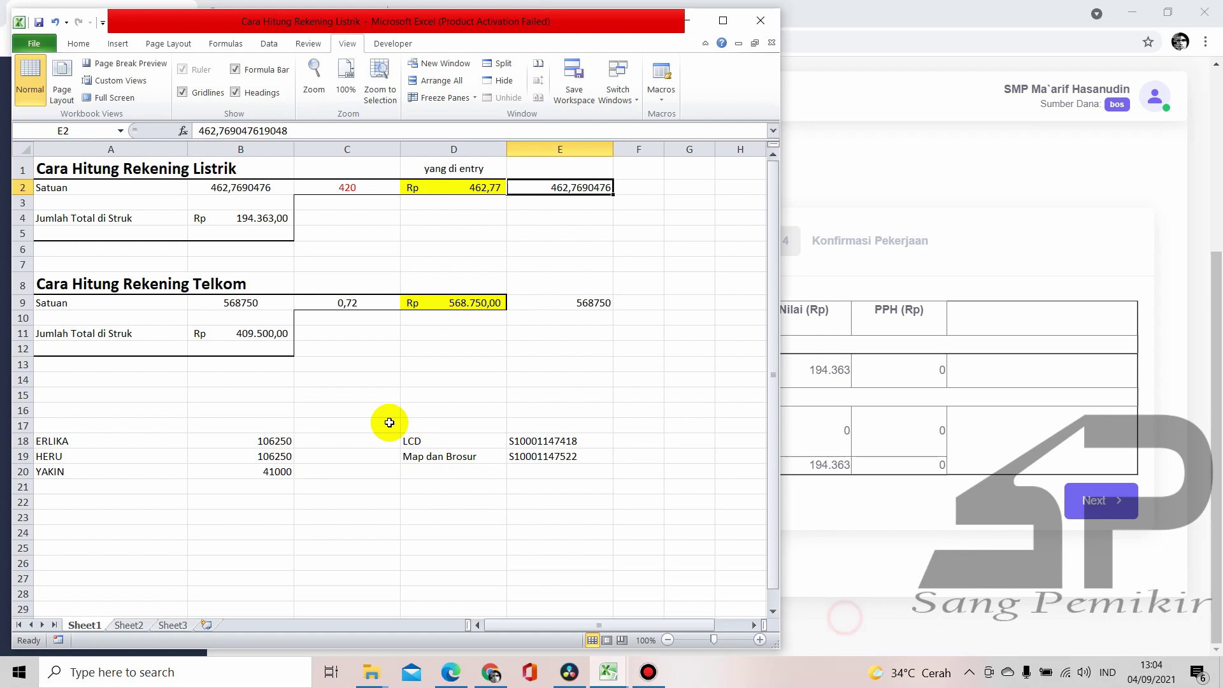
{"action": "left_click", "coordinate": [258, 303]}
{"action": "left_click", "coordinate": [609, 303]}
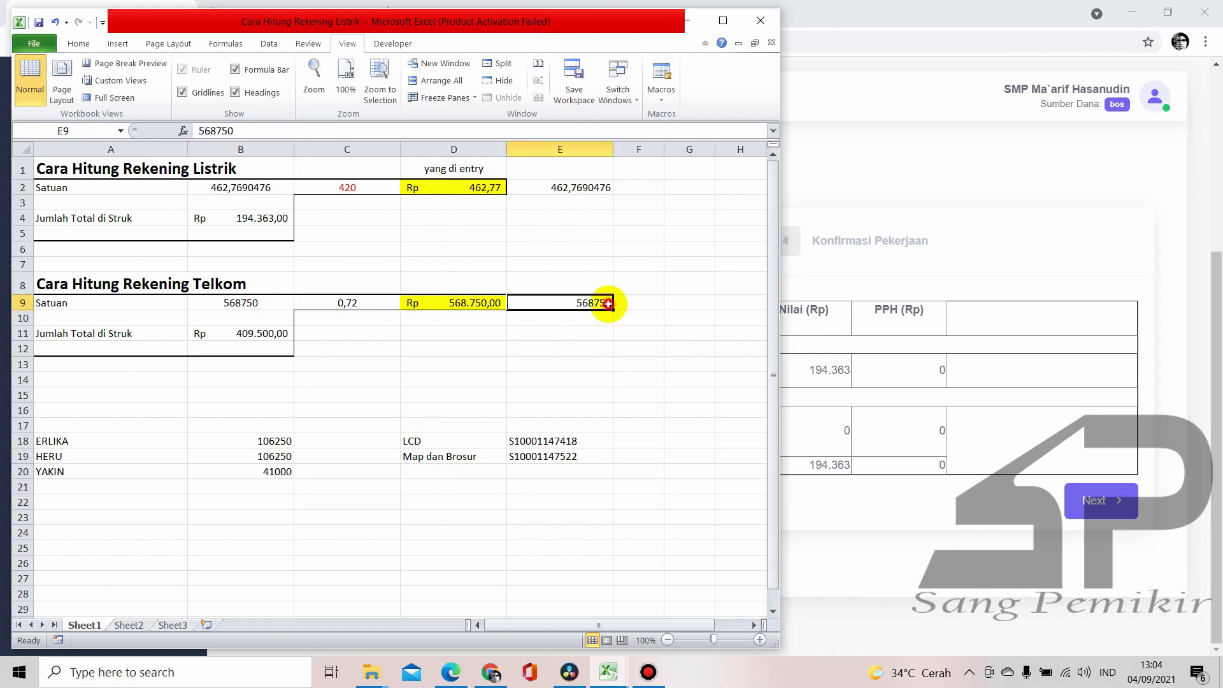
{"action": "left_click_drag", "start_coordinate": [249, 131], "coordinate": [162, 131]}
{"action": "key", "text": "ctrl+c"}
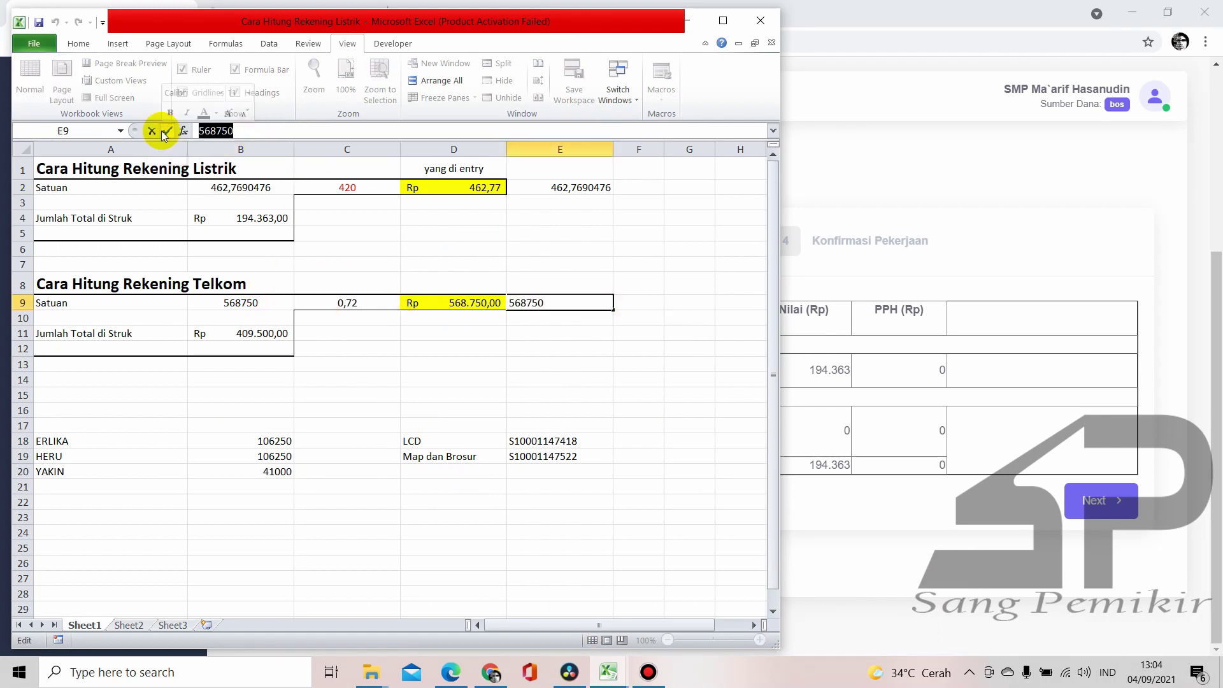
{"action": "left_click", "coordinate": [492, 672]}
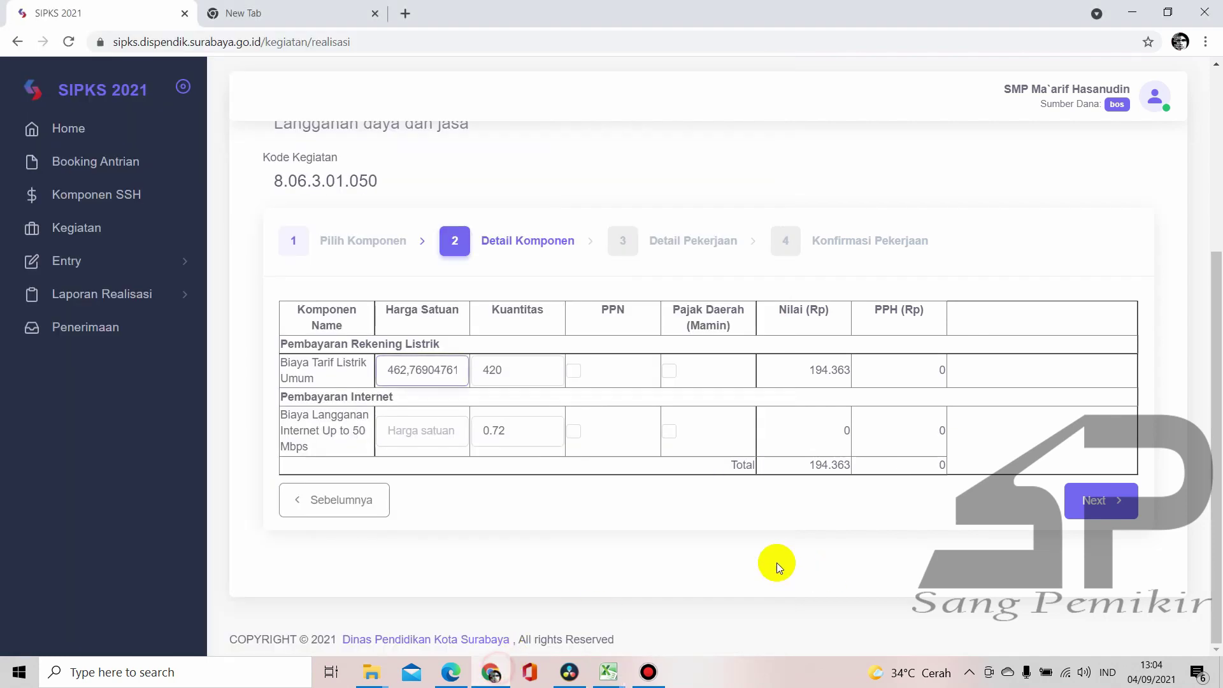
{"action": "left_click", "coordinate": [425, 430]}
{"action": "key", "text": "ctrl+v"}
{"action": "left_click", "coordinate": [561, 543]}
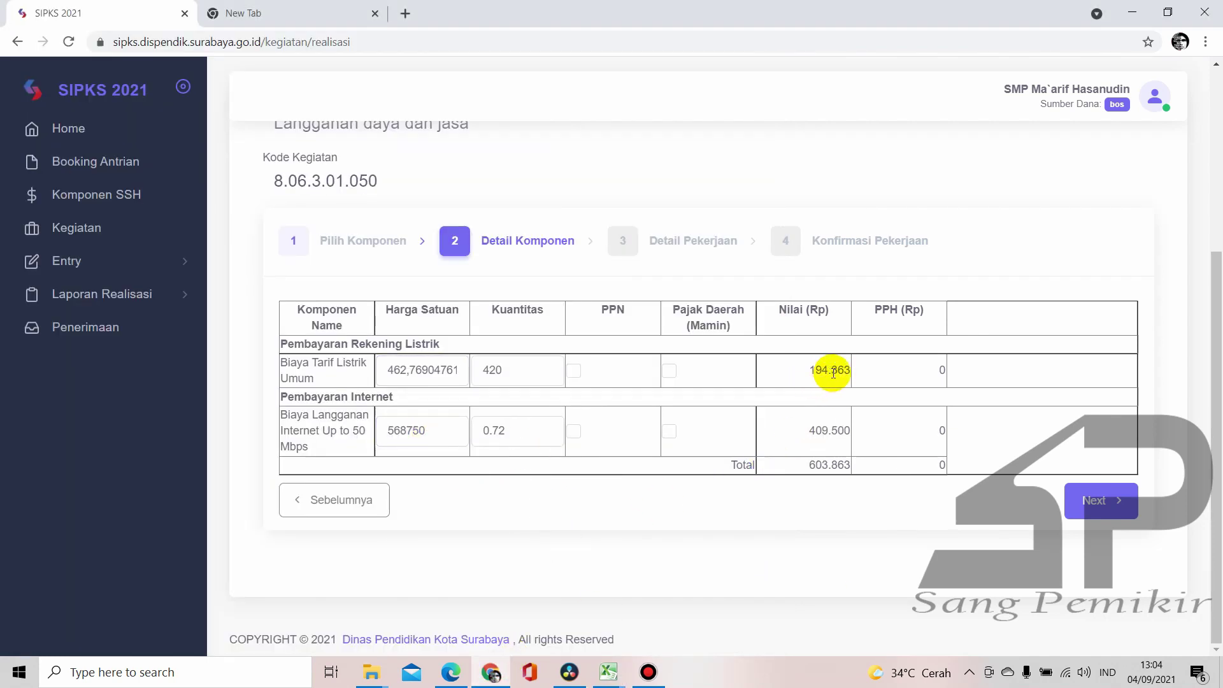
Check both component amounts against the calculation workbook and the August entries in Buku Kas Umum, and continue to Detail Pekerjaan
{"action": "mouse_move", "coordinate": [608, 672]}
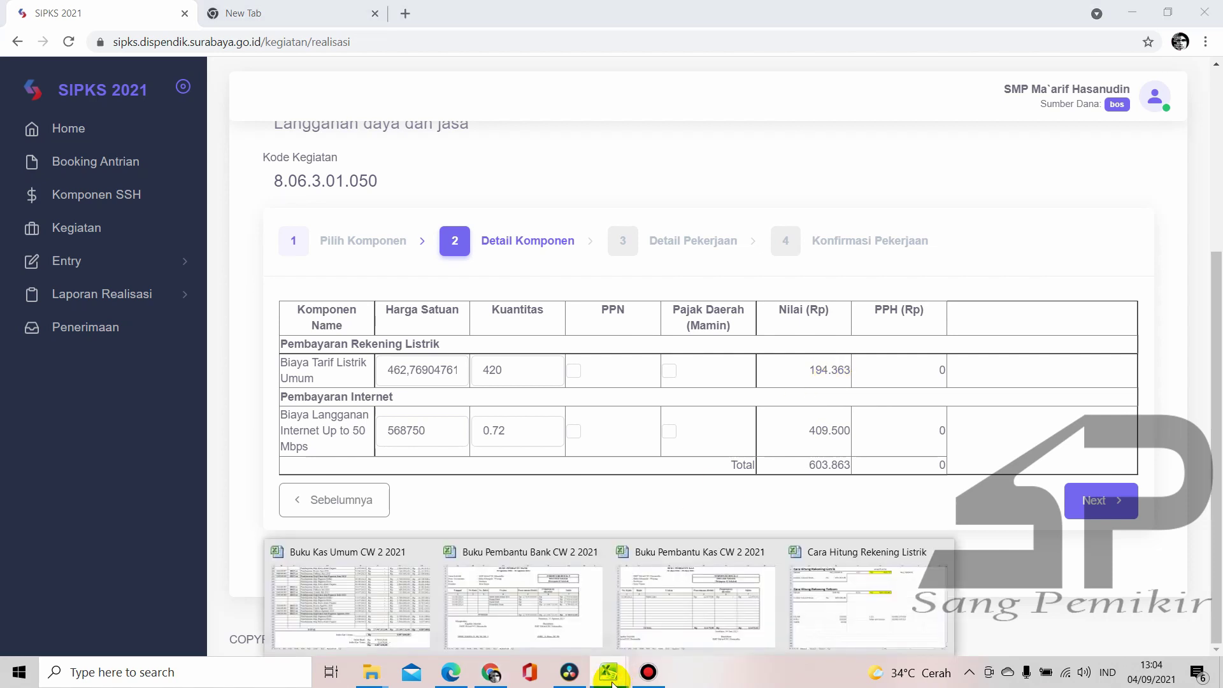
{"action": "left_click", "coordinate": [798, 609]}
{"action": "left_click", "coordinate": [332, 236]}
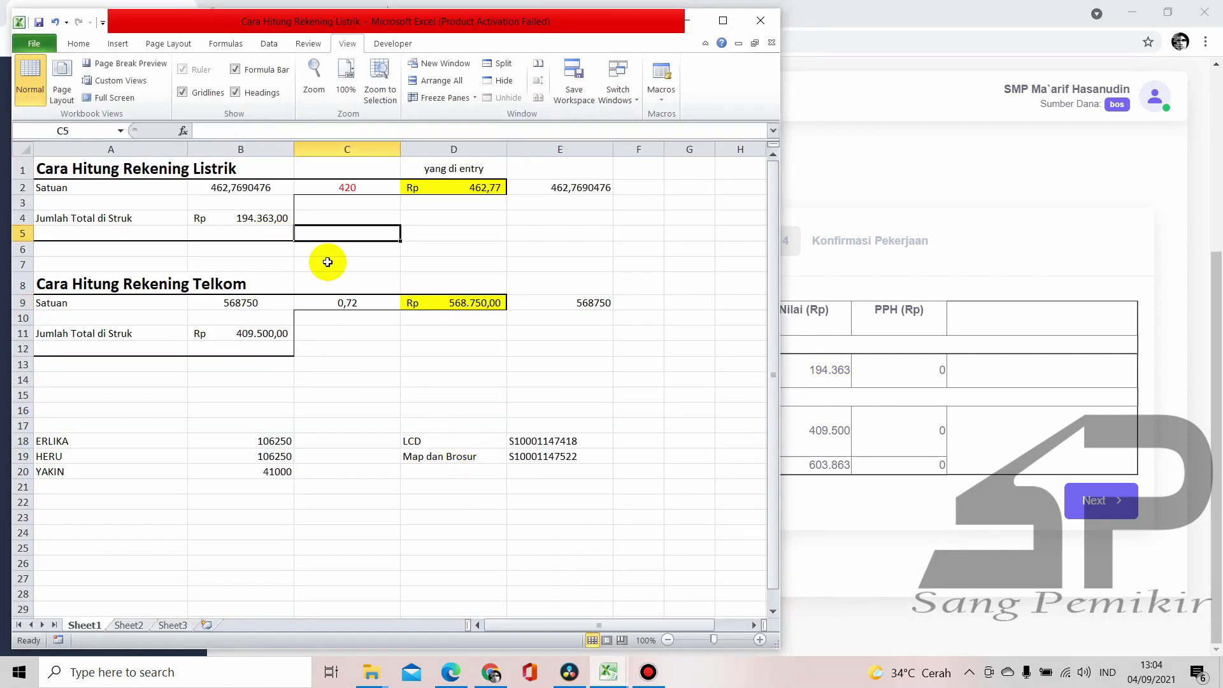
{"action": "left_click", "coordinate": [492, 673]}
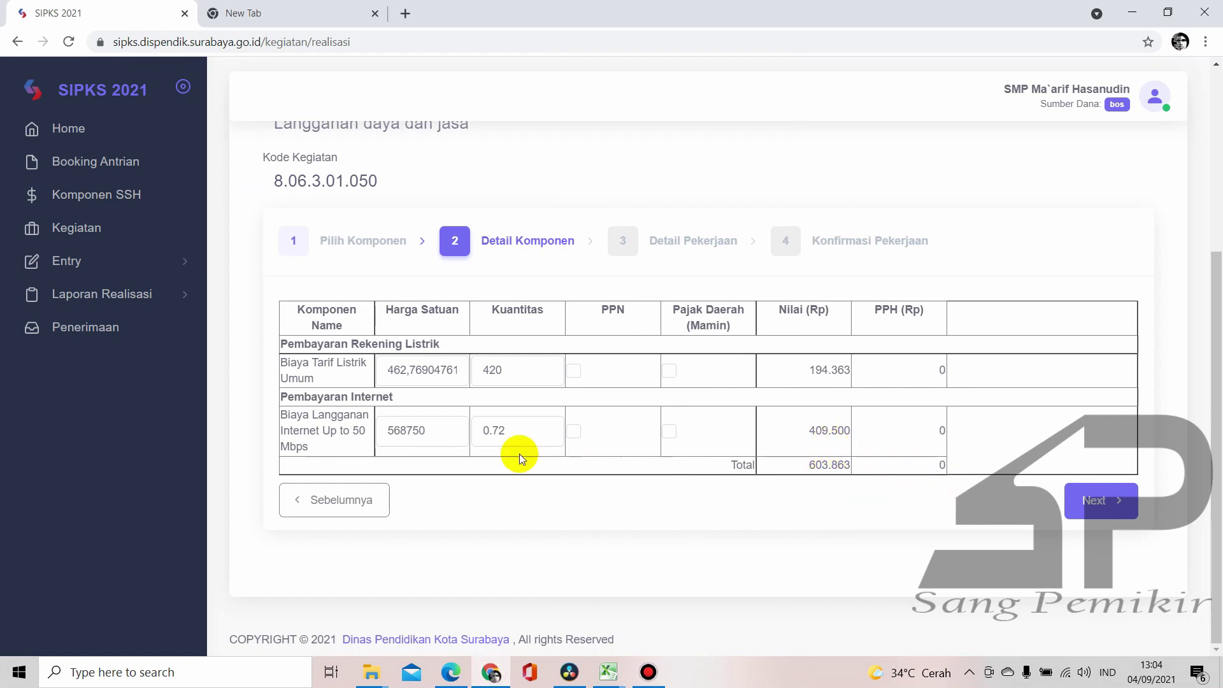
{"action": "mouse_move", "coordinate": [605, 669]}
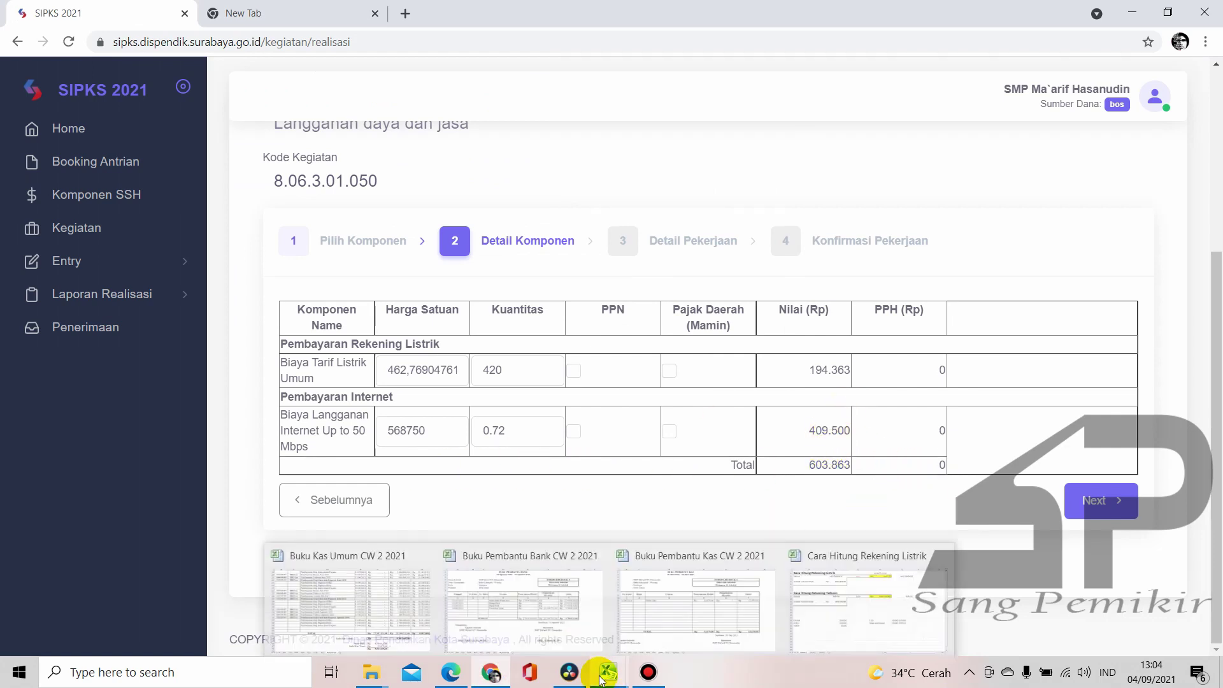
{"action": "left_click", "coordinate": [395, 632]}
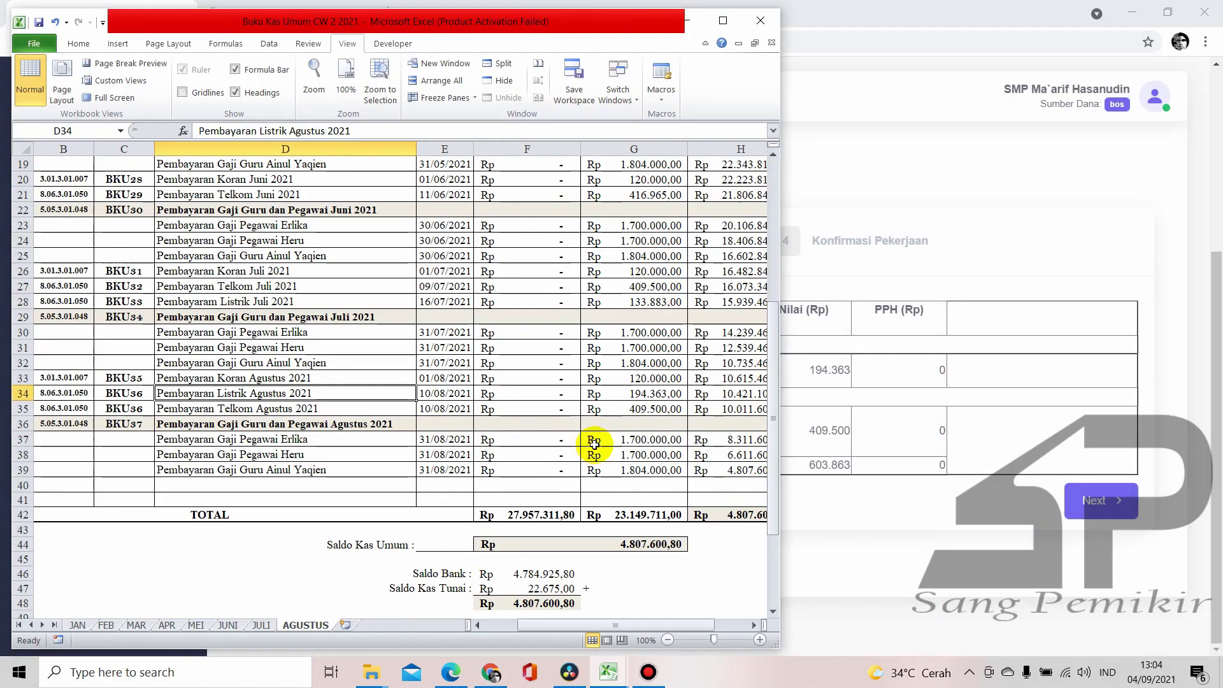
{"action": "left_click", "coordinate": [645, 409]}
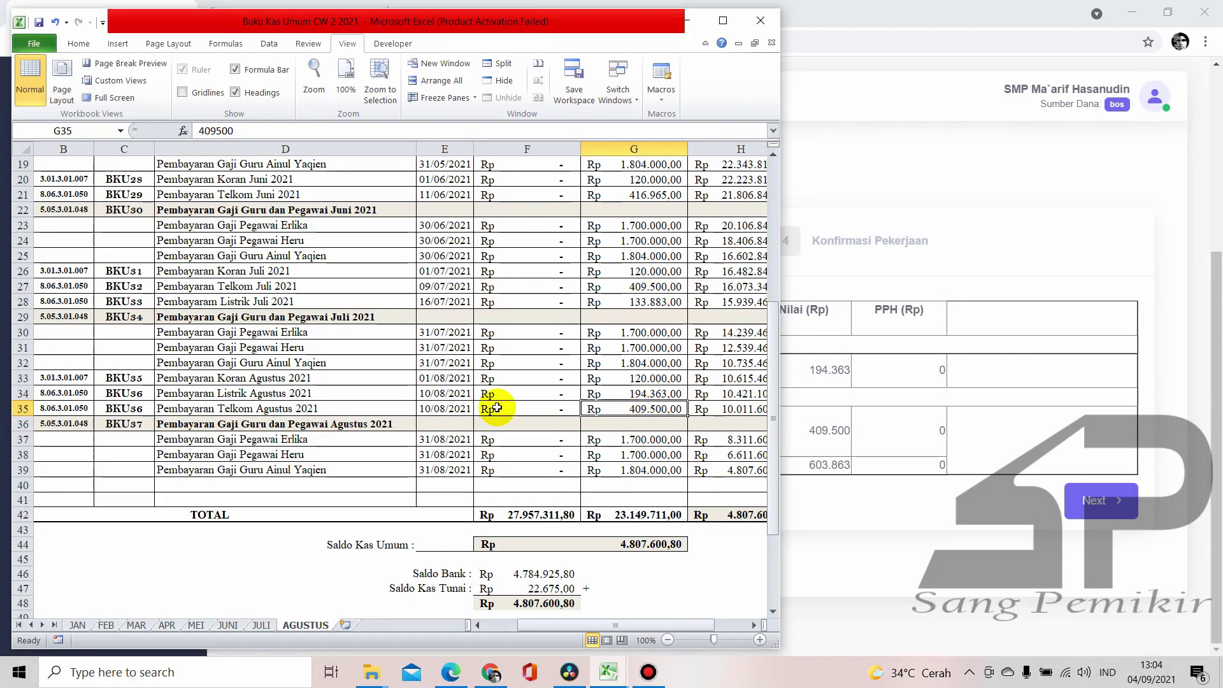
{"action": "left_click", "coordinate": [847, 511]}
{"action": "left_click", "coordinate": [1091, 503]}
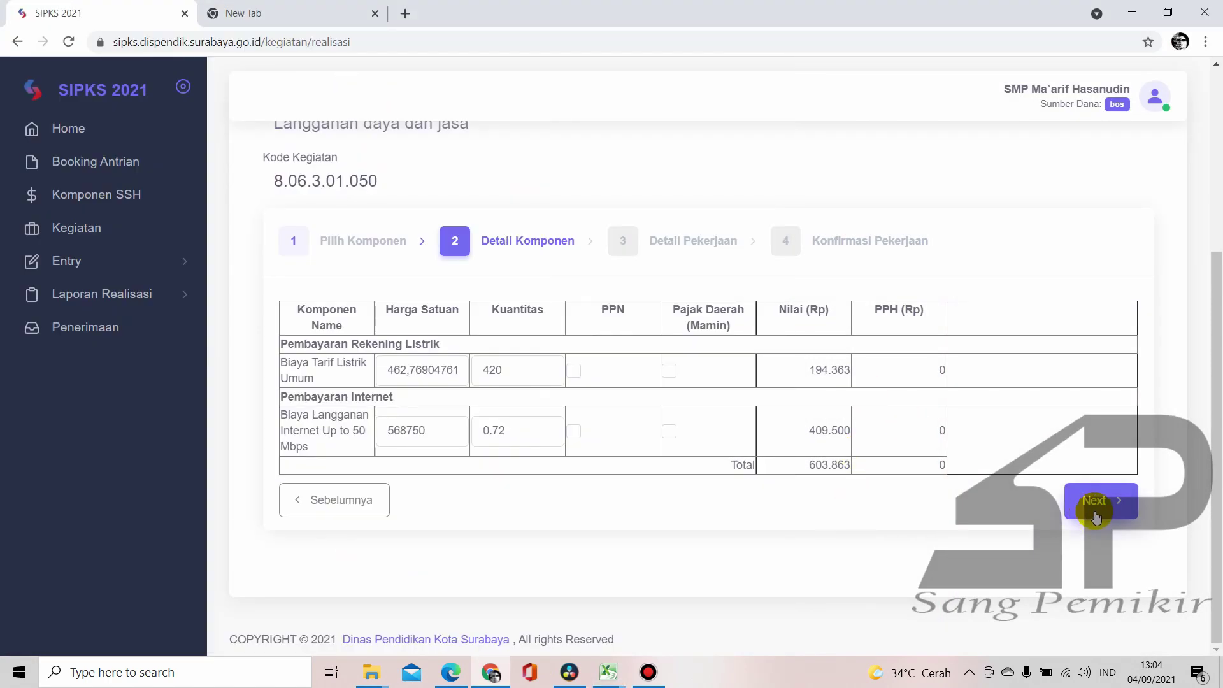
Fill in No BKU 36, No Nota "-" and the Judul Pekerjaan "Pembayaran Daya Listrik dan Internet Agustus 2021"
{"action": "left_click", "coordinate": [546, 356]}
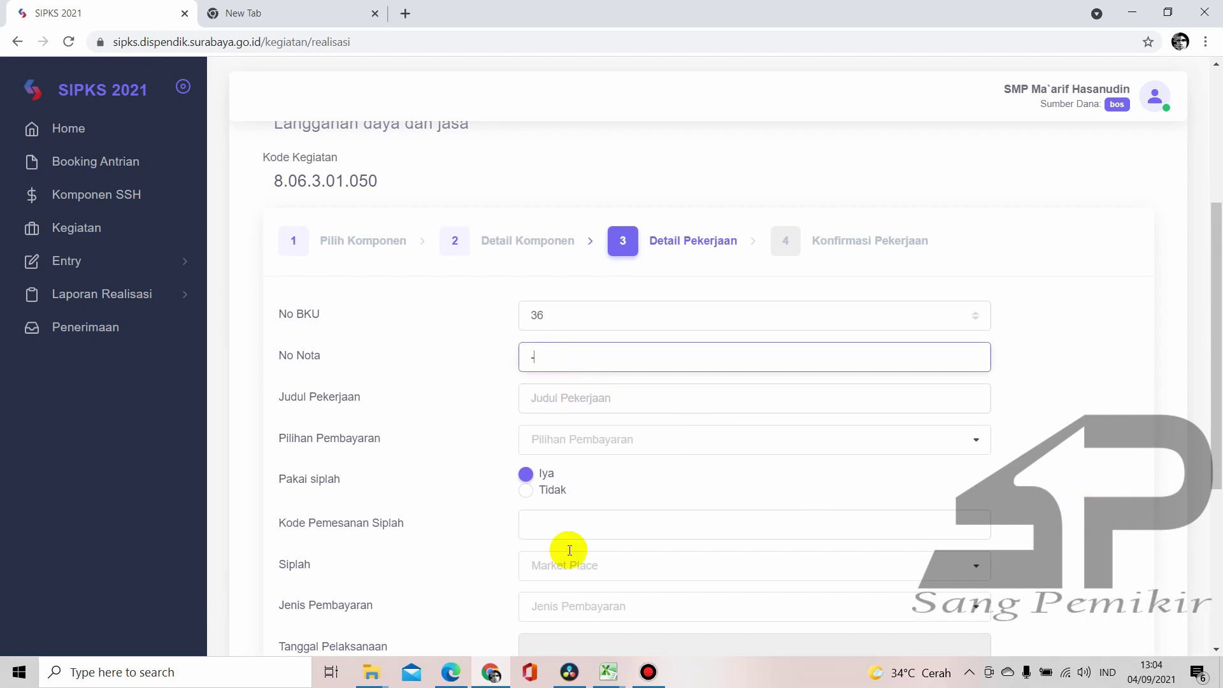
{"action": "mouse_move", "coordinate": [610, 674]}
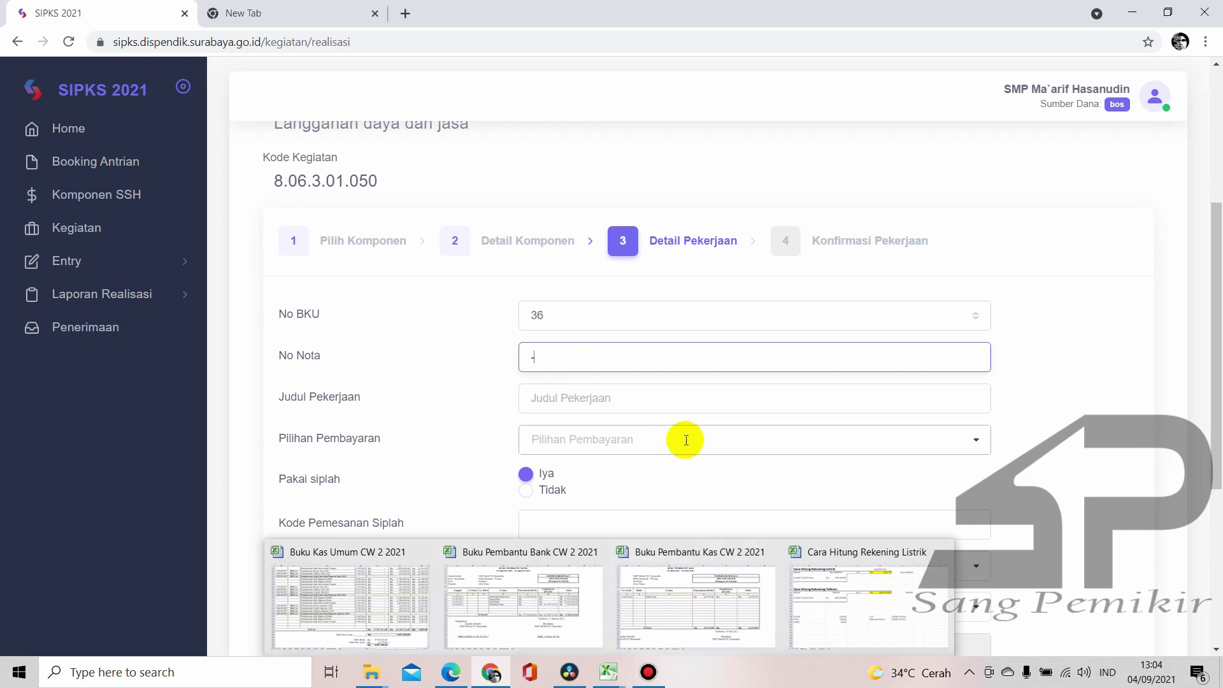
{"action": "left_click", "coordinate": [712, 402]}
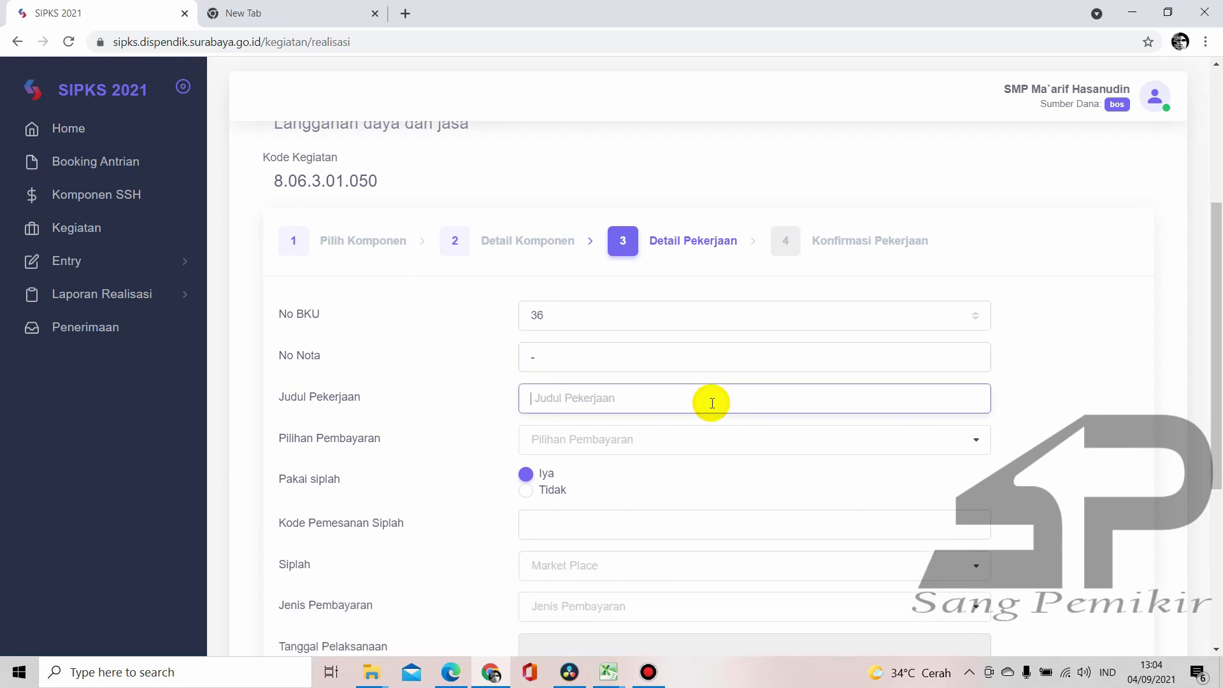
{"action": "type", "text": "P"}
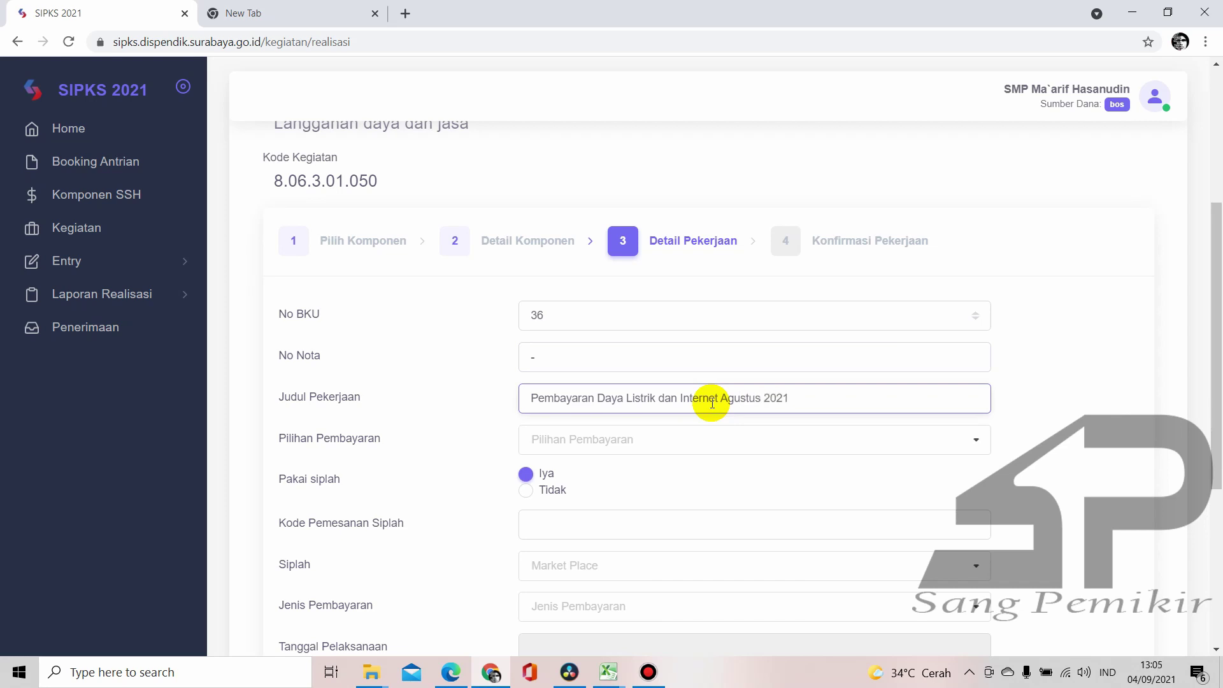
Set Pilihan Pembayaran to Barang Jasa, Pakai siplah to Tidak and Jenis Pembayaran to Tunai
{"action": "left_click", "coordinate": [790, 440]}
{"action": "left_click", "coordinate": [718, 497]}
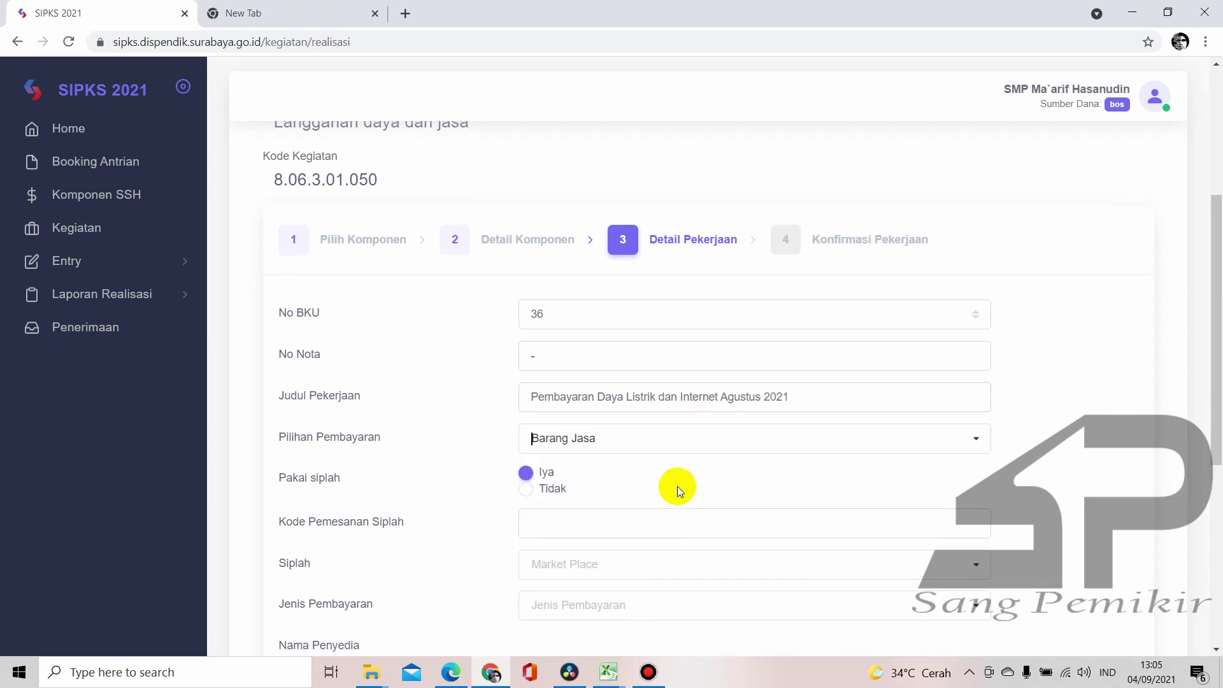
{"action": "scroll", "coordinate": [678, 486], "scroll_direction": "down", "scroll_amount": 1}
{"action": "left_click", "coordinate": [531, 417]}
{"action": "scroll", "coordinate": [1001, 349], "scroll_direction": "down", "scroll_amount": 1}
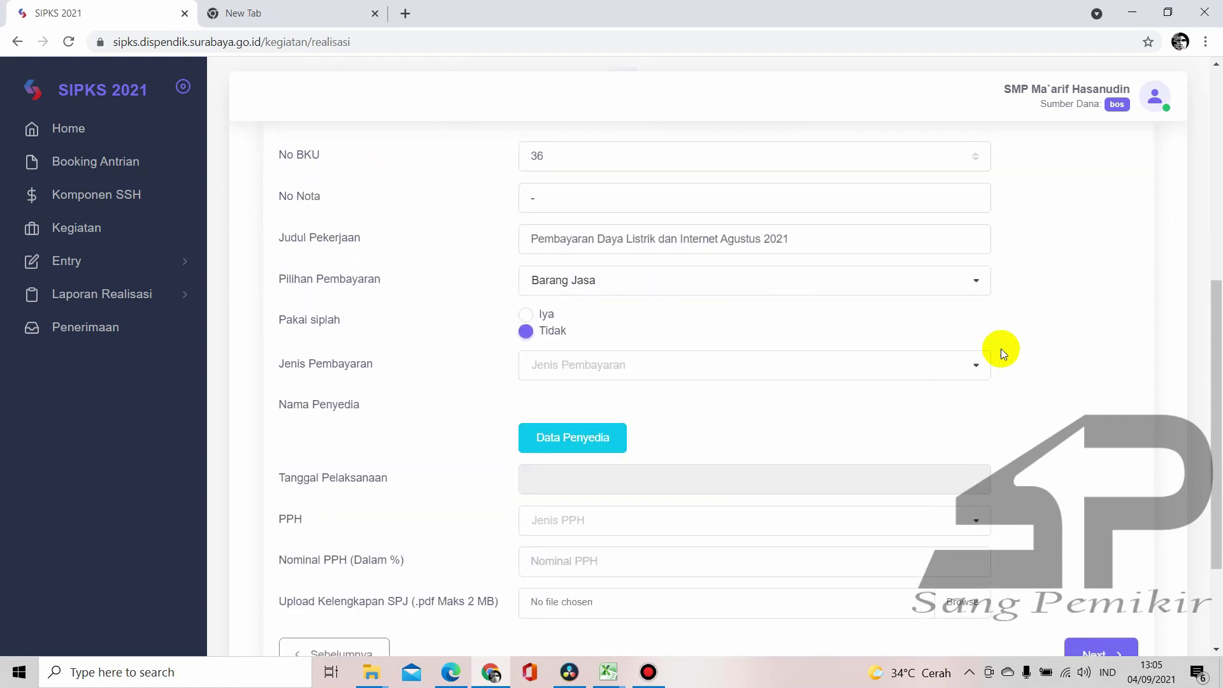
{"action": "left_click", "coordinate": [978, 360]}
{"action": "left_click", "coordinate": [776, 390]}
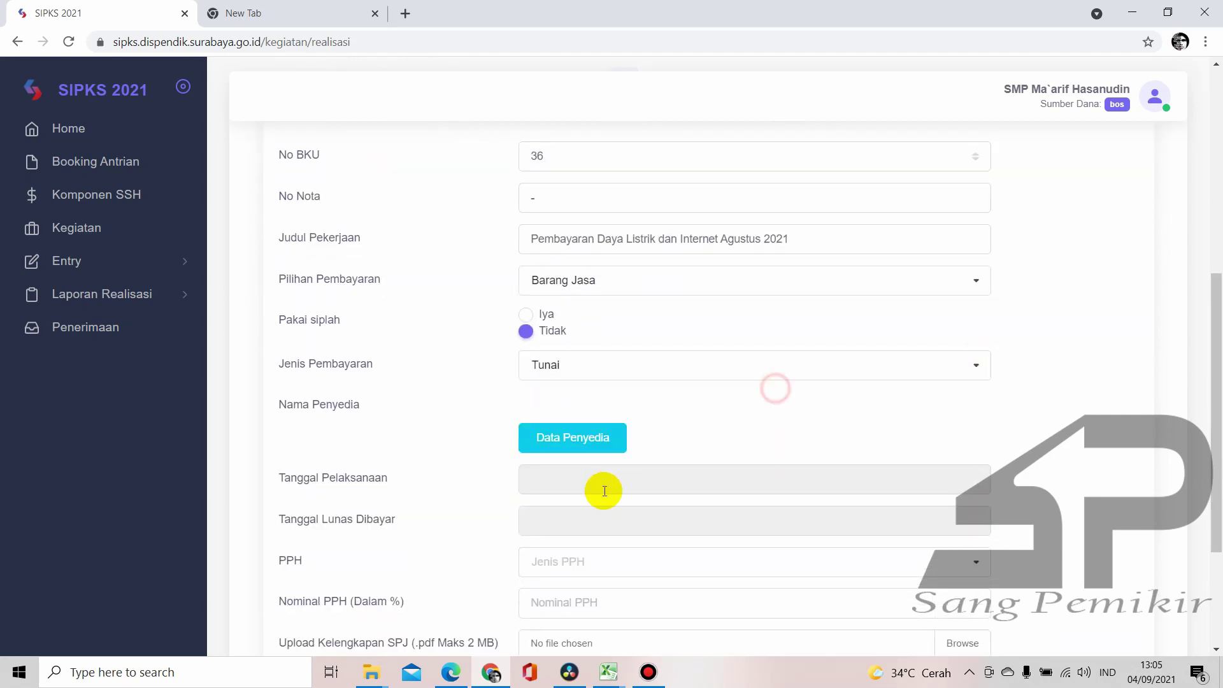
Search the supplier data for "pt pos" and choose the PT POS INDONESIA entry without "(Persero)" as Nama Penyedia
{"action": "left_click", "coordinate": [586, 450]}
{"action": "left_click", "coordinate": [342, 132]}
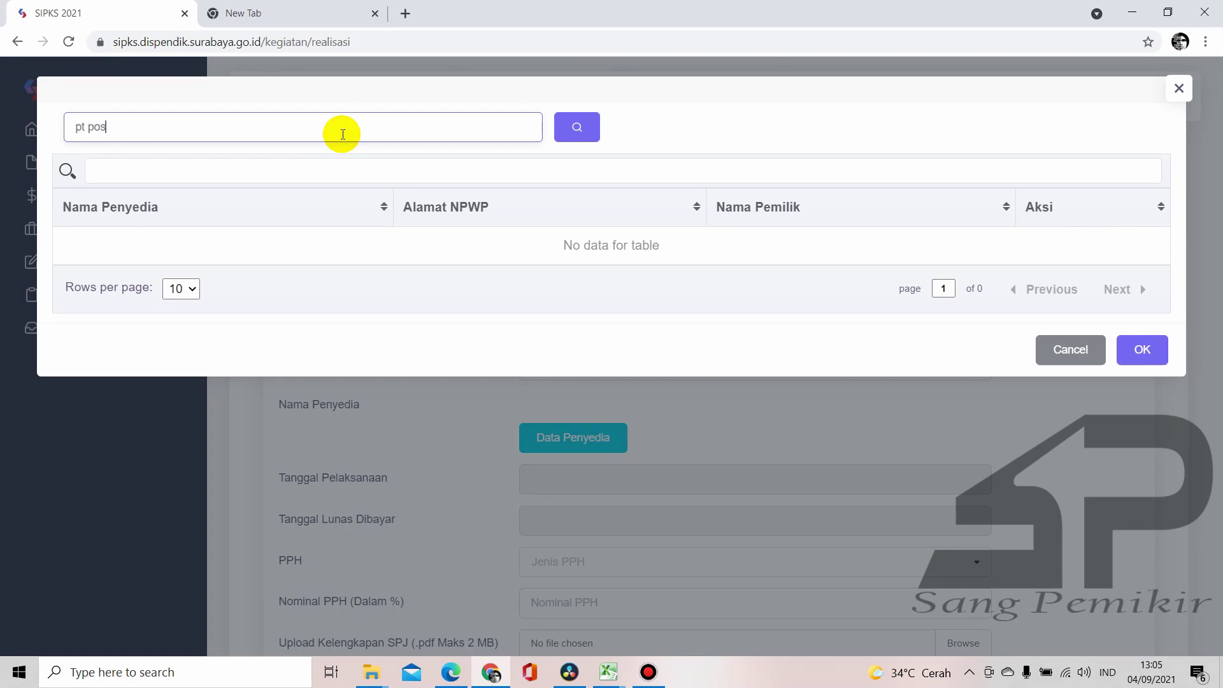
{"action": "key", "text": "Return"}
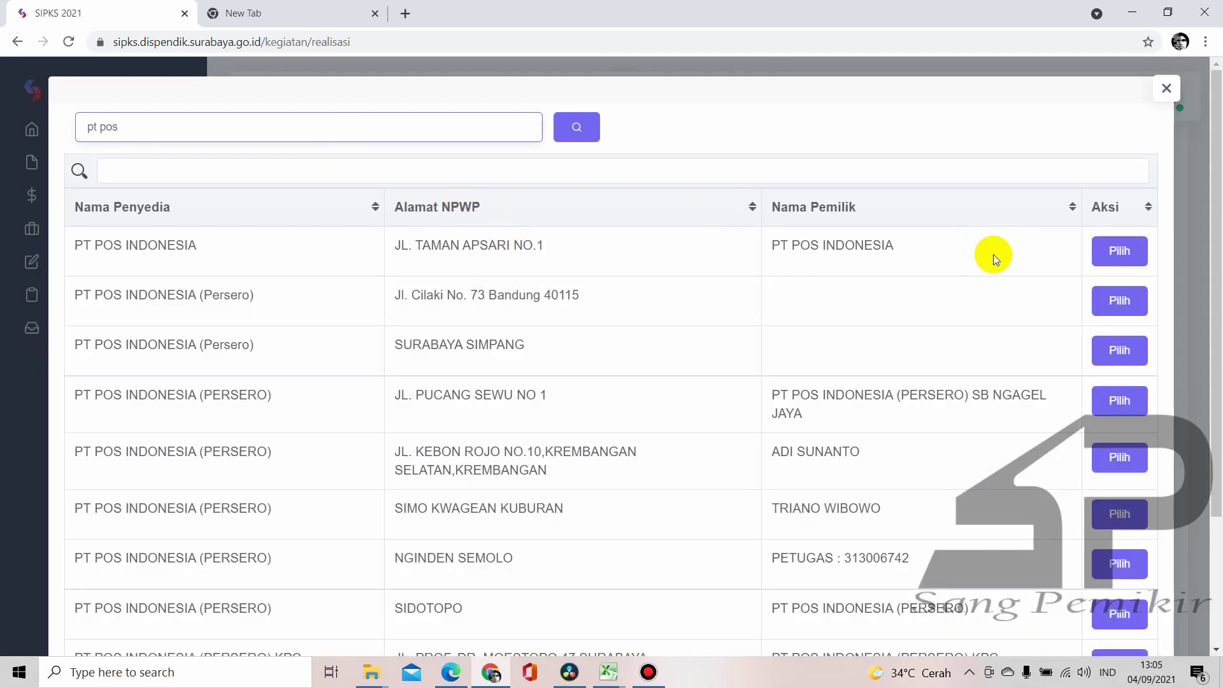
{"action": "left_click", "coordinate": [1106, 252]}
Set the Tanggal Pelaksanaan to August 10, 2021, matching the cash book payment date
{"action": "scroll", "coordinate": [721, 240], "scroll_direction": "down", "scroll_amount": 3}
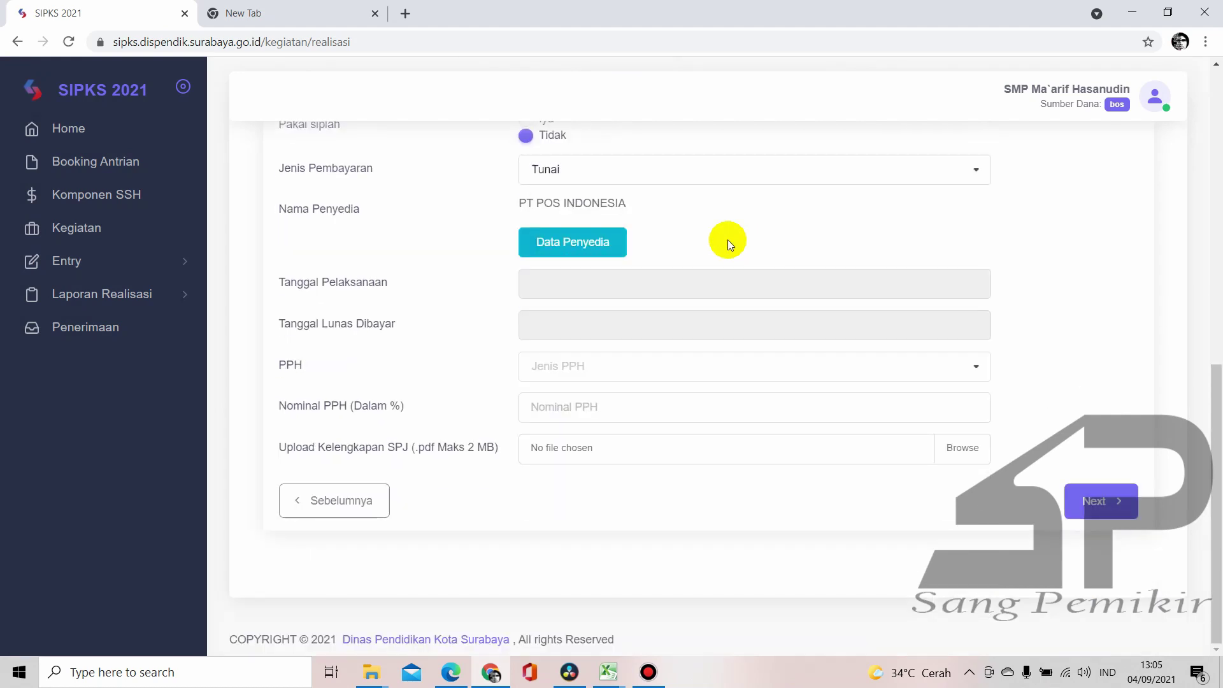
{"action": "left_click", "coordinate": [639, 291]}
{"action": "left_click", "coordinate": [617, 315]}
{"action": "left_click", "coordinate": [613, 464]}
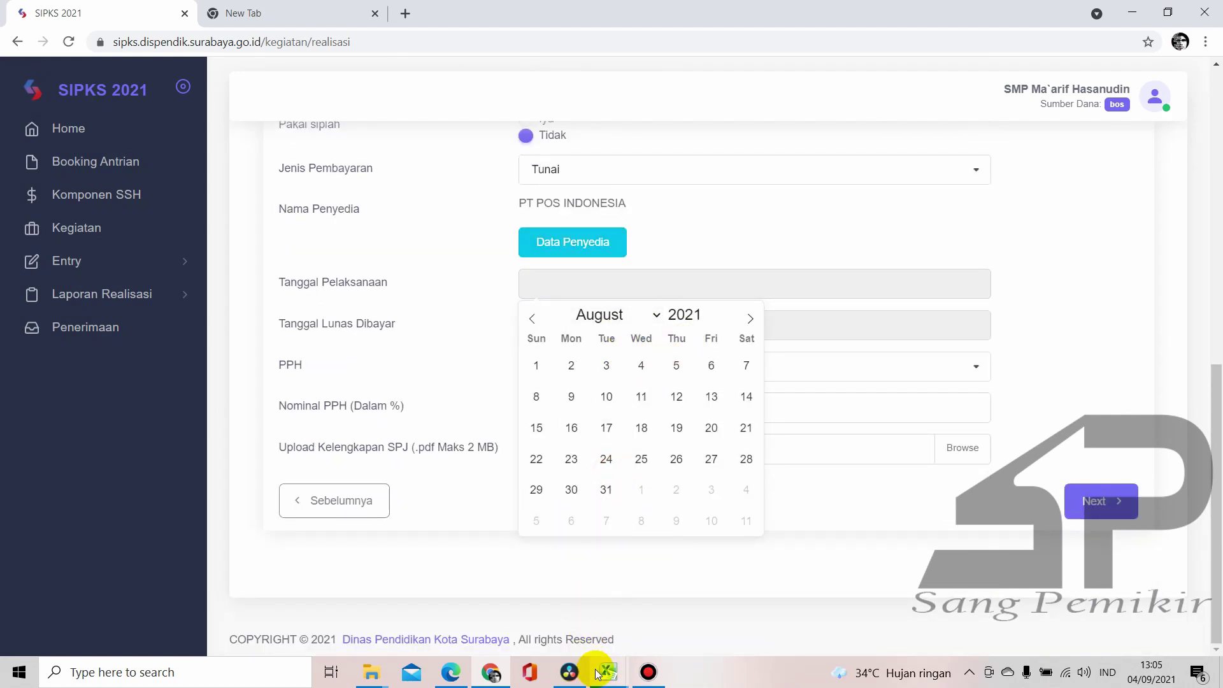
{"action": "mouse_move", "coordinate": [609, 672]}
{"action": "mouse_move", "coordinate": [383, 614]}
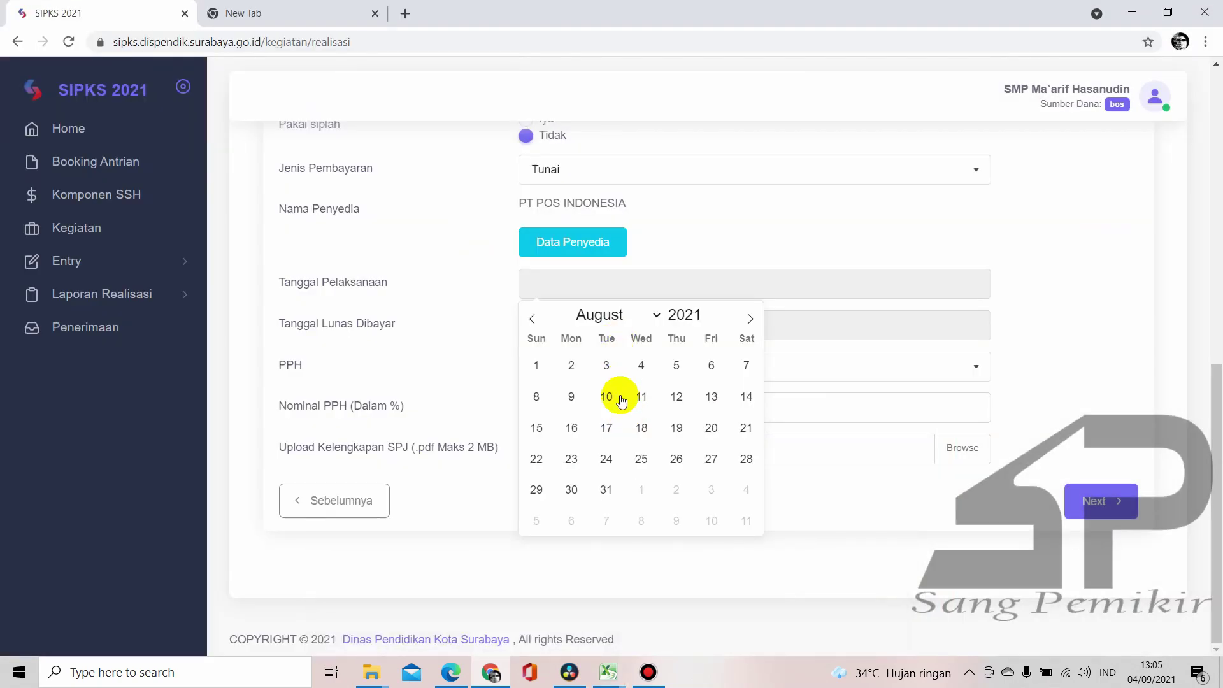
{"action": "left_click", "coordinate": [621, 398]}
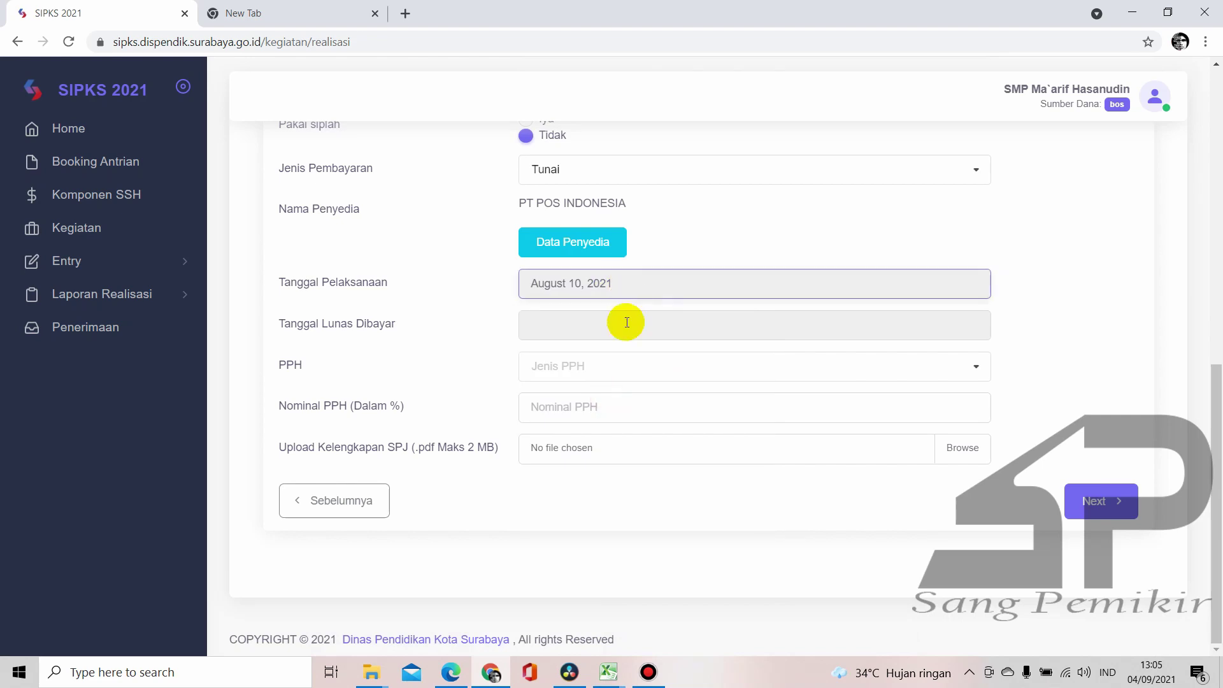
Set the Tanggal Lunas Dibayar to August 19, 2021
{"action": "left_click", "coordinate": [623, 323]}
{"action": "left_click", "coordinate": [626, 357]}
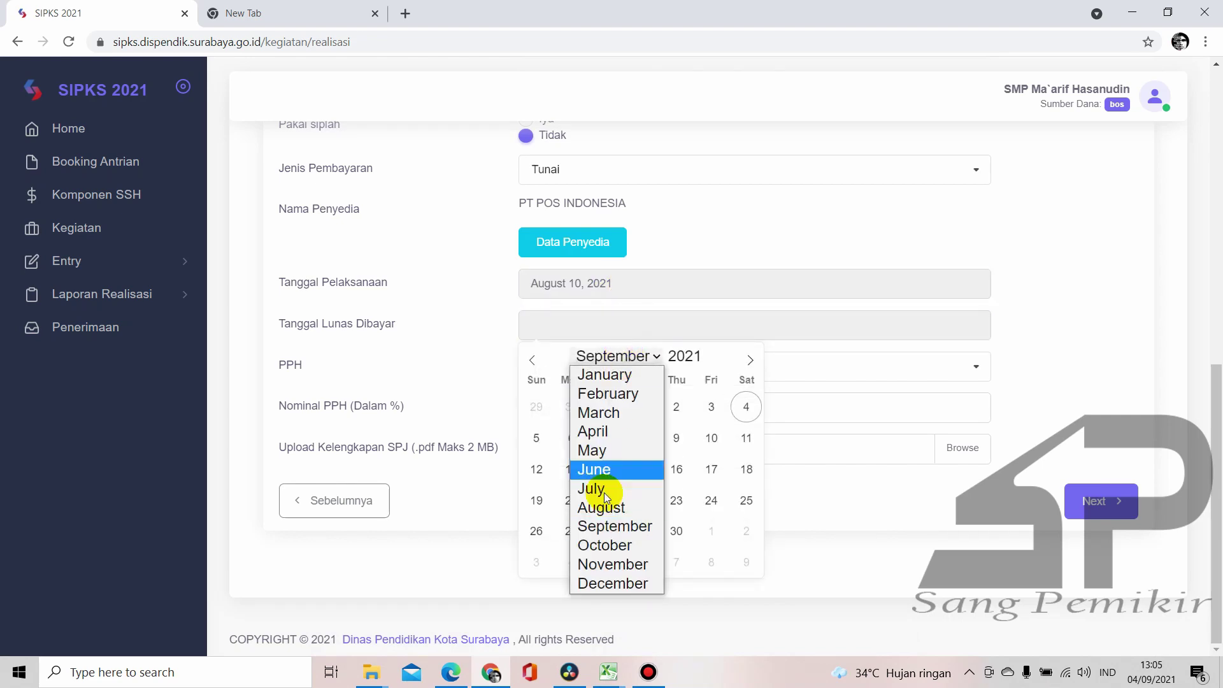
{"action": "left_click", "coordinate": [613, 508]}
{"action": "left_click", "coordinate": [678, 469]}
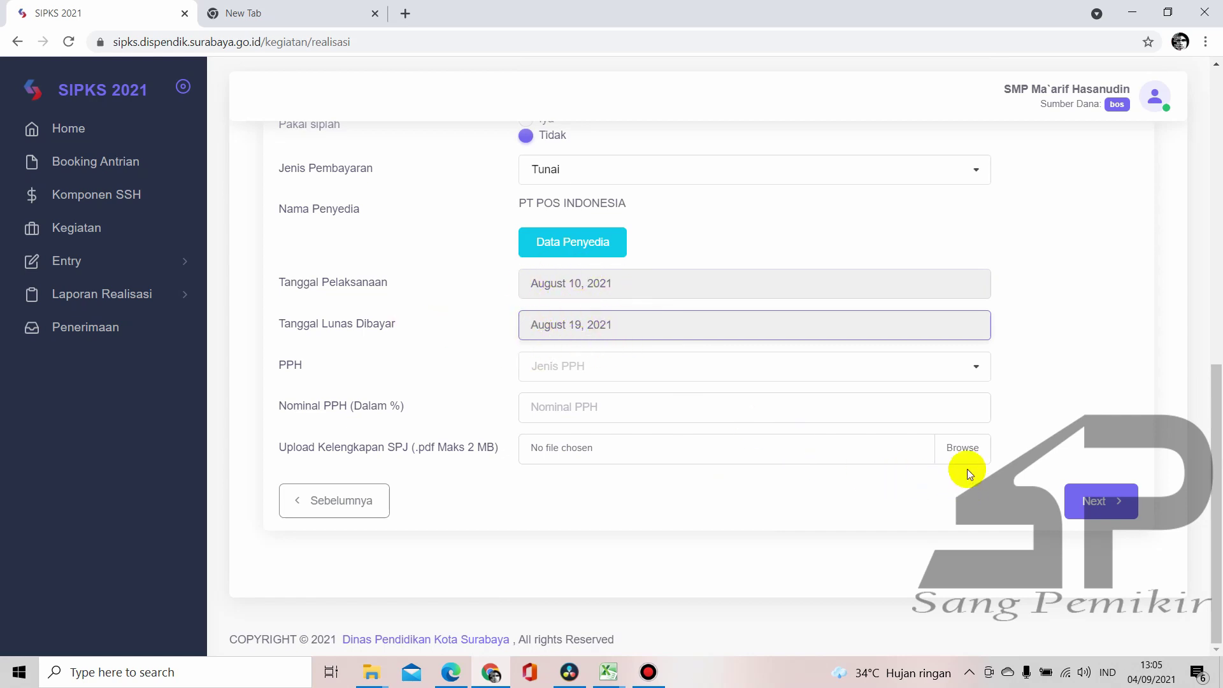
Attach Langganan daya dan Jasa Agustus.pdf from the CW 2 SPJ folder as the Kelengkapan SPJ
{"action": "left_click", "coordinate": [964, 452]}
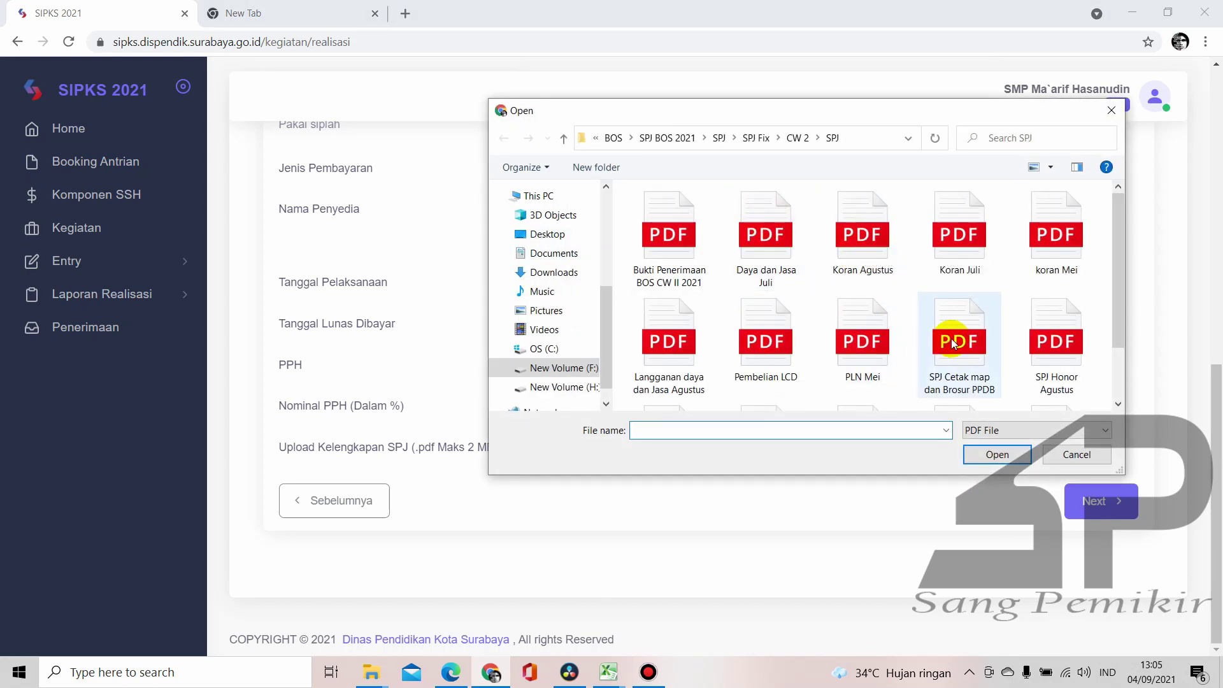
{"action": "left_click", "coordinate": [669, 357]}
{"action": "left_click", "coordinate": [999, 455]}
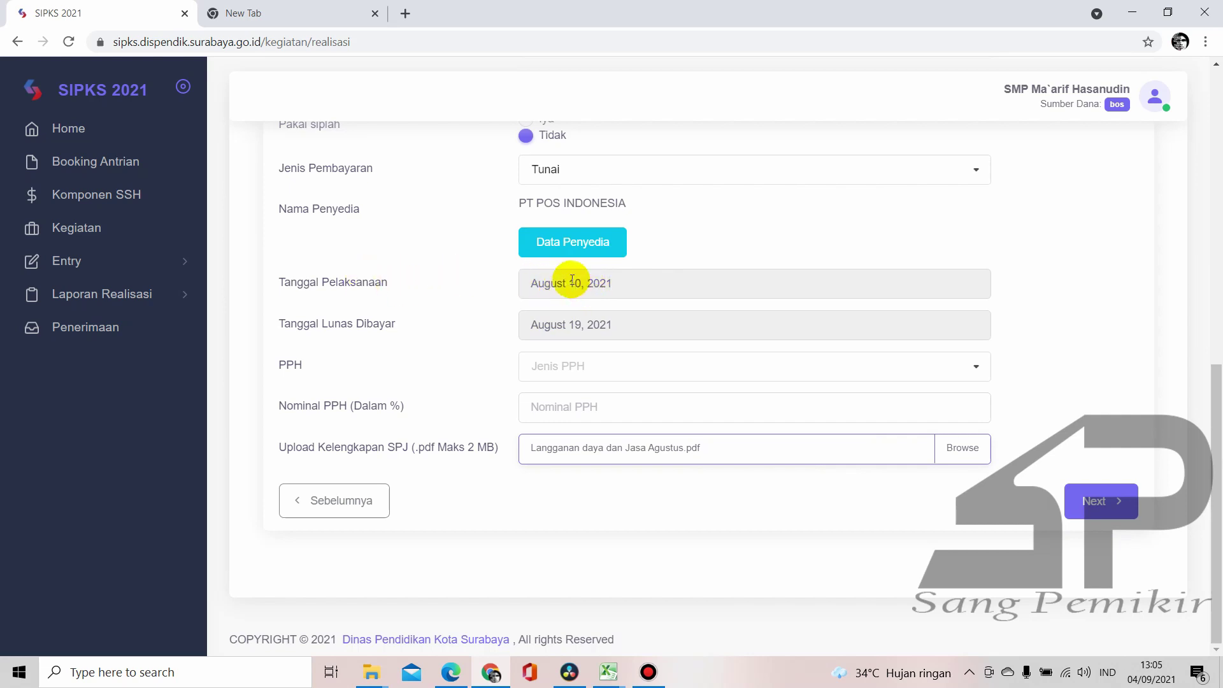
Review the August electricity and internet payment form, checking the job title, payment options, supplier, dates and attached SPJ file
{"action": "scroll", "coordinate": [497, 270], "scroll_direction": "up", "scroll_amount": 4}
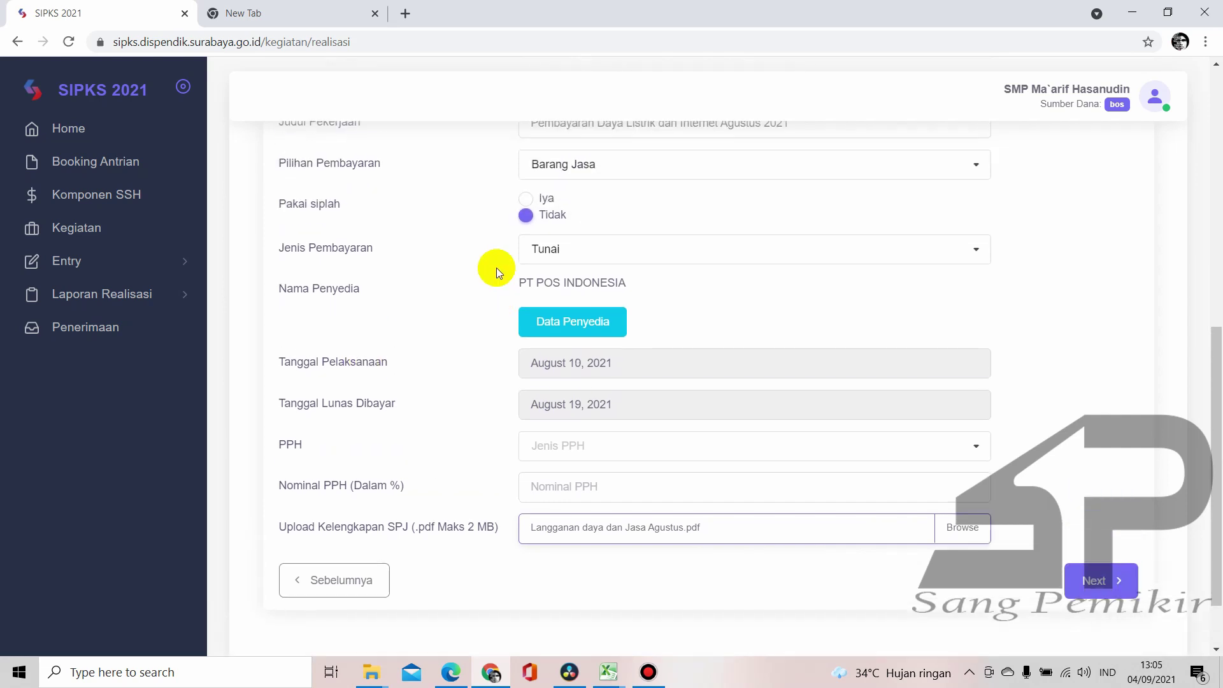
{"action": "scroll", "coordinate": [496, 268], "scroll_direction": "down", "scroll_amount": 1}
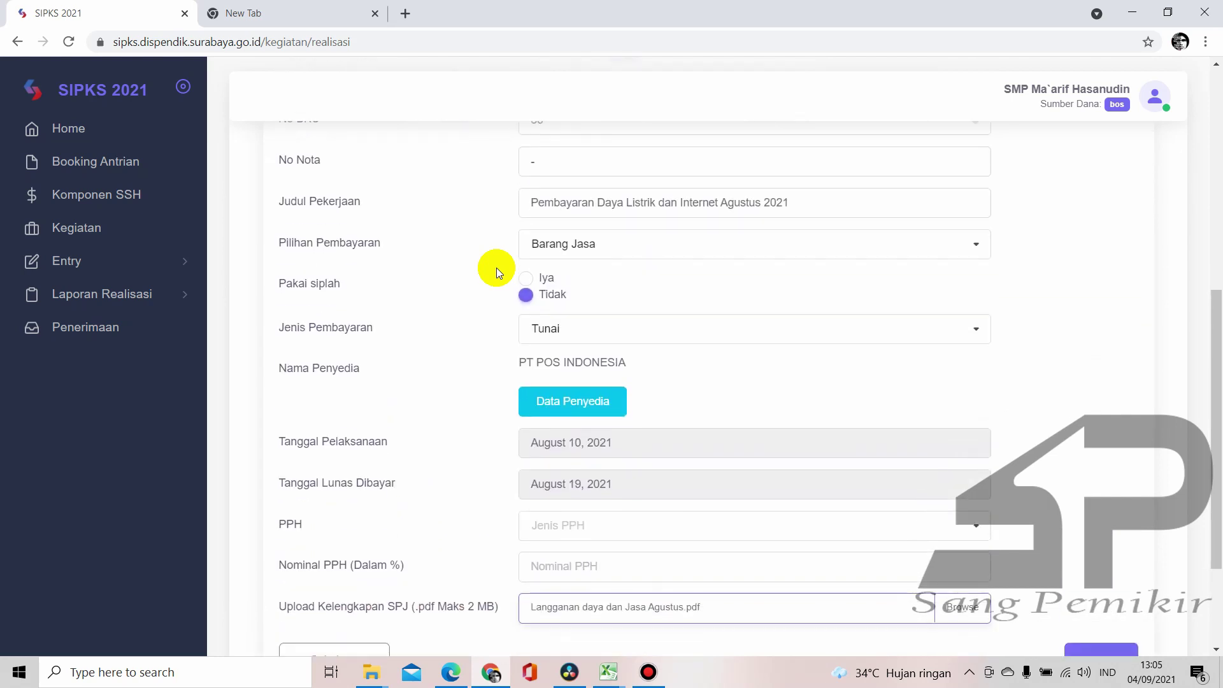
{"action": "scroll", "coordinate": [496, 267], "scroll_direction": "down", "scroll_amount": 3}
{"action": "scroll", "coordinate": [463, 437], "scroll_direction": "up", "scroll_amount": 3}
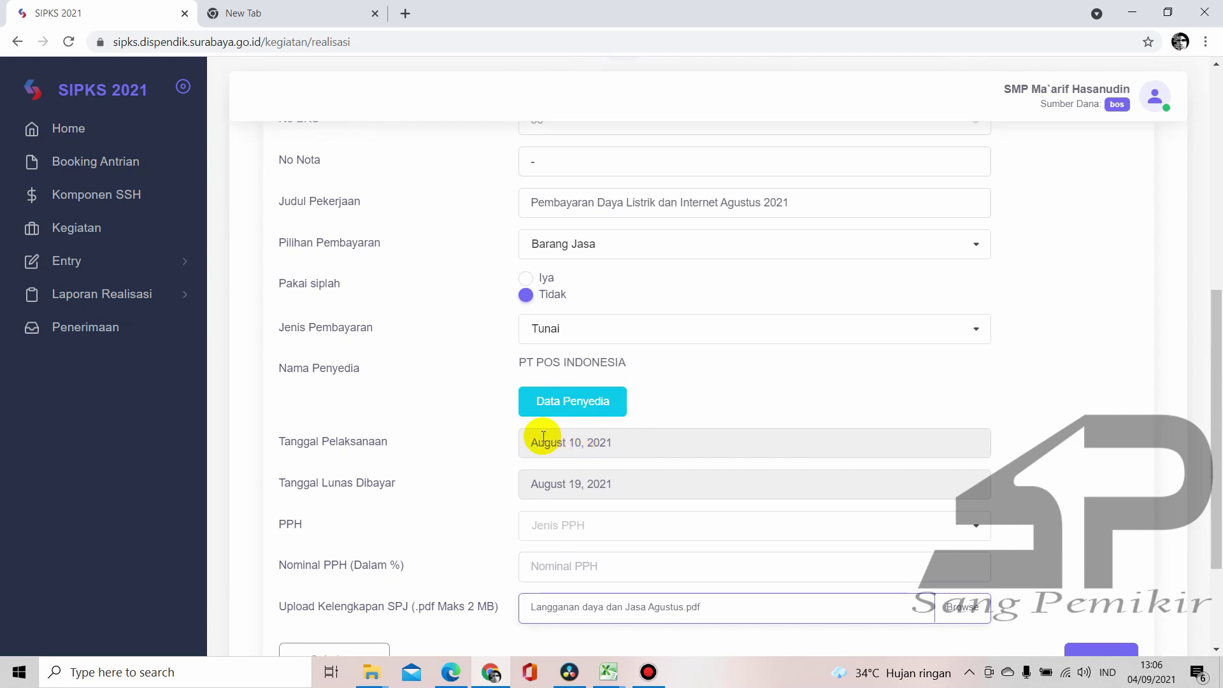
{"action": "scroll", "coordinate": [473, 432], "scroll_direction": "up", "scroll_amount": 3}
{"action": "scroll", "coordinate": [473, 432], "scroll_direction": "down", "scroll_amount": 3}
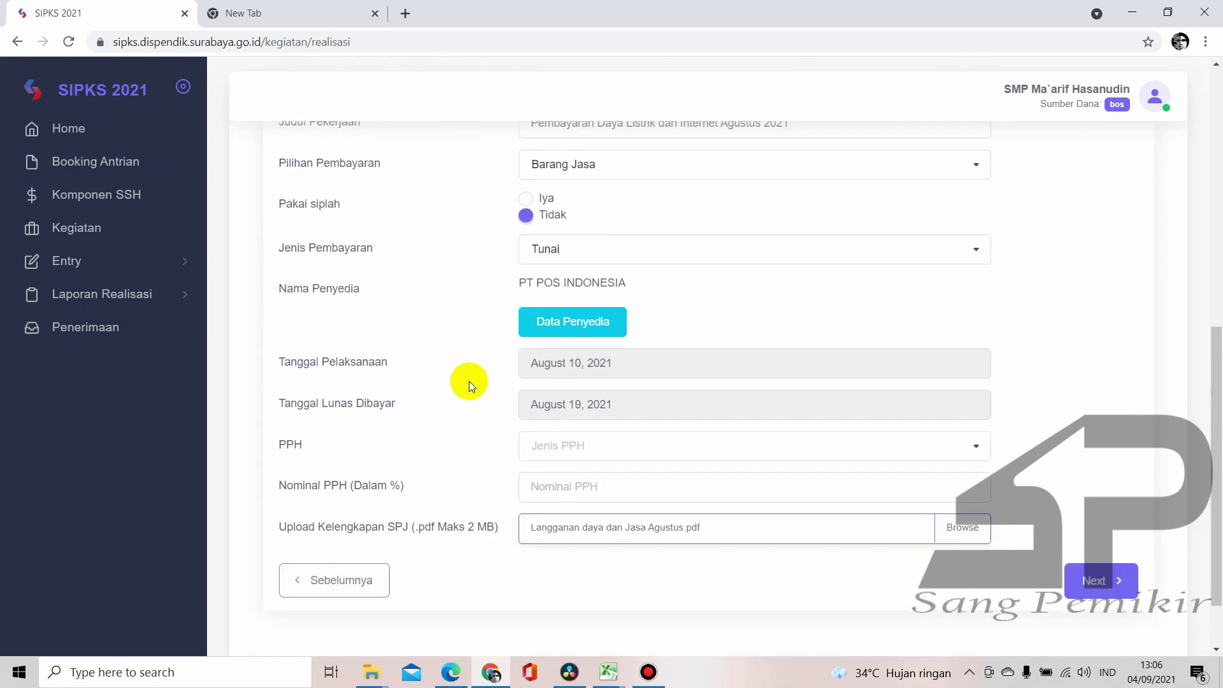
{"action": "scroll", "coordinate": [469, 381], "scroll_direction": "up", "scroll_amount": 3}
{"action": "scroll", "coordinate": [450, 381], "scroll_direction": "down", "scroll_amount": 3}
Proceed to the realization summary, check the electricity and internet components, and submit the August payment entry
{"action": "left_click", "coordinate": [1119, 581]}
{"action": "scroll", "coordinate": [878, 466], "scroll_direction": "down", "scroll_amount": 2}
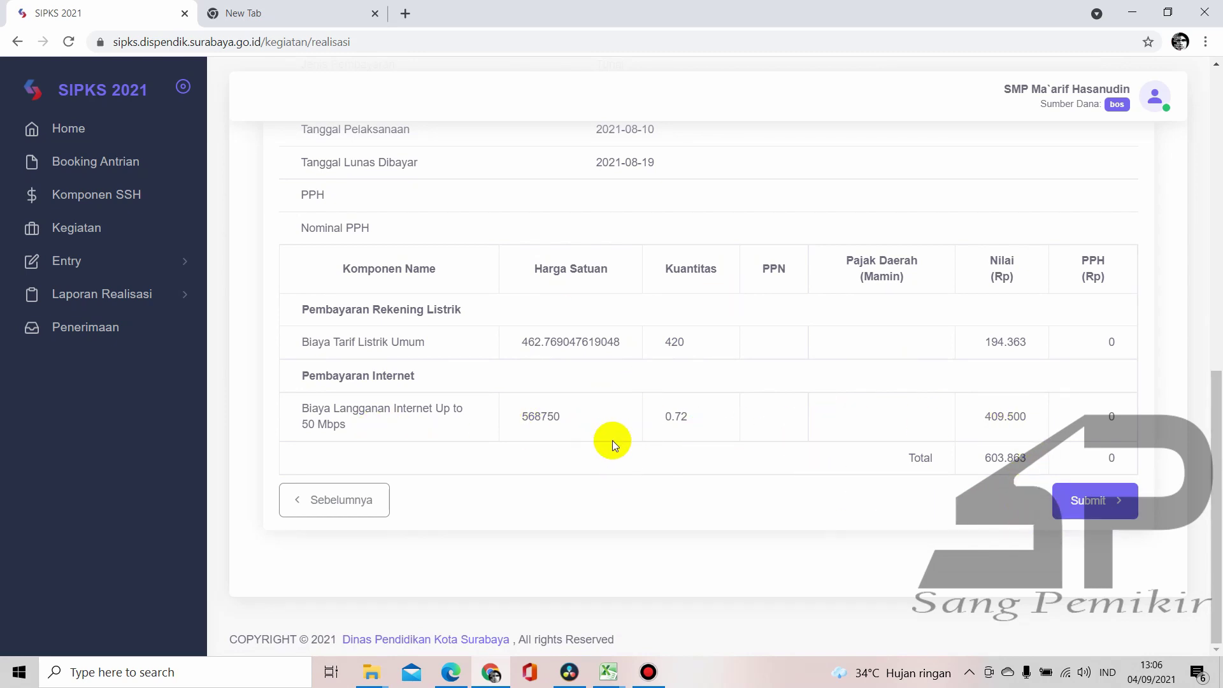
{"action": "scroll", "coordinate": [669, 325], "scroll_direction": "up", "scroll_amount": 1}
{"action": "scroll", "coordinate": [892, 382], "scroll_direction": "down", "scroll_amount": 1}
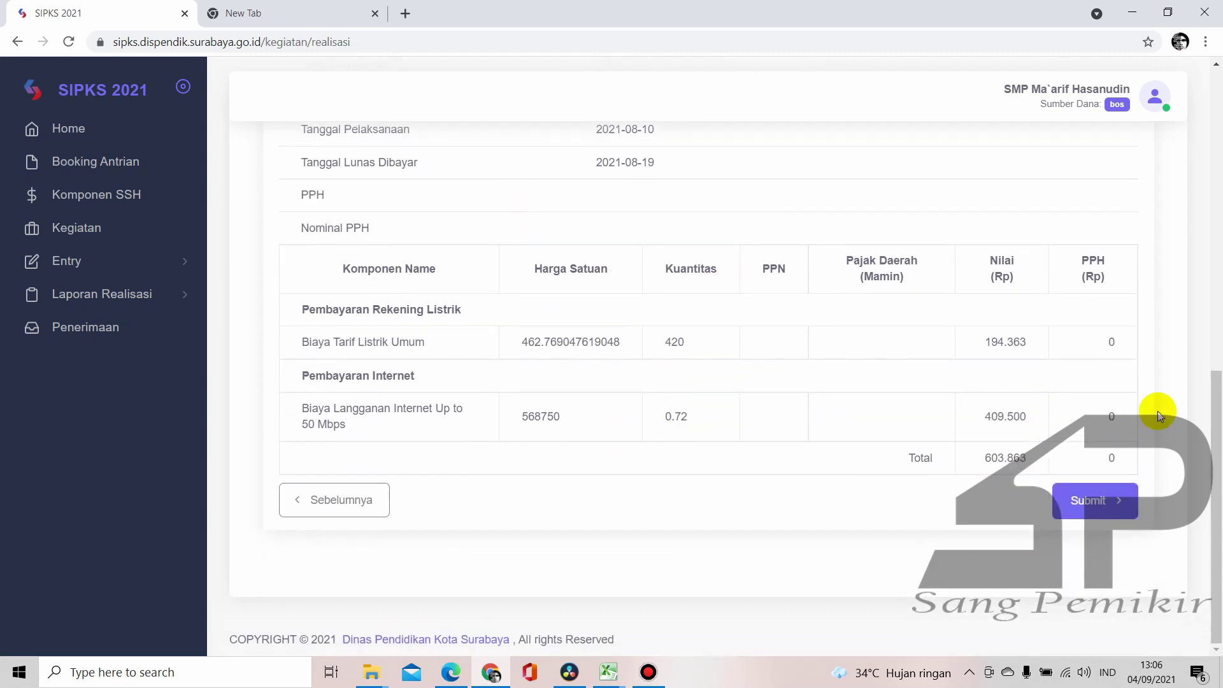
{"action": "left_click", "coordinate": [1089, 515]}
{"action": "left_click", "coordinate": [773, 385]}
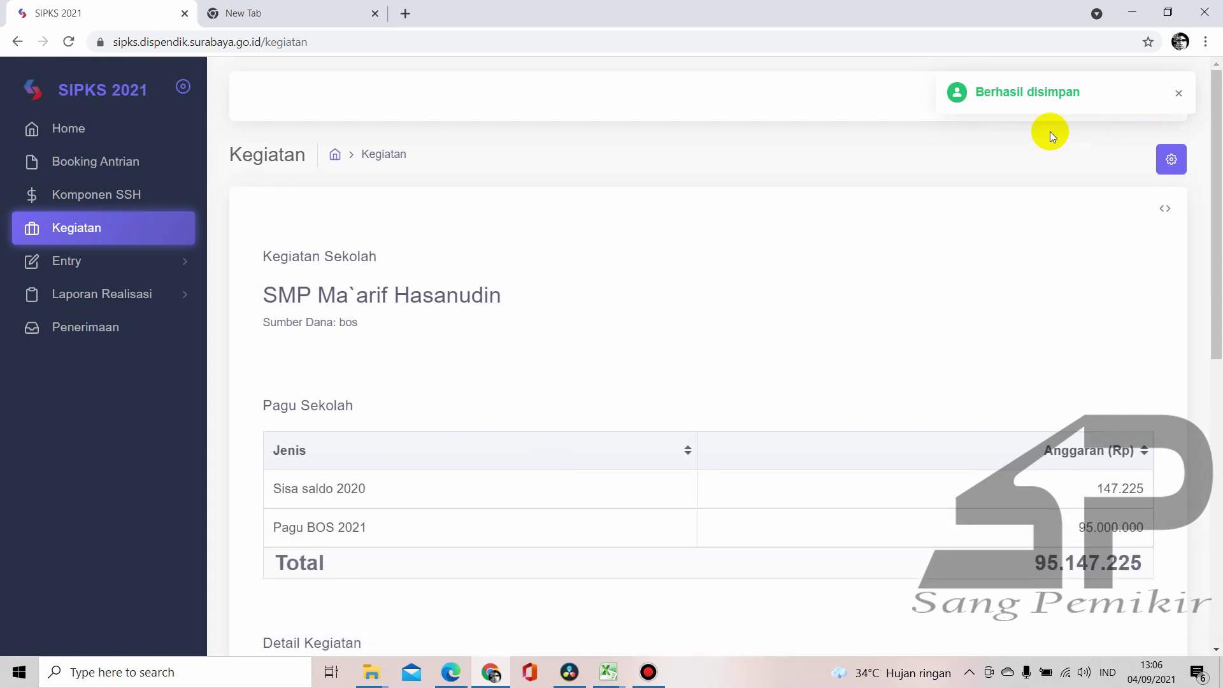
{"action": "scroll", "coordinate": [1020, 144], "scroll_direction": "down", "scroll_amount": 5}
{"action": "scroll", "coordinate": [726, 319], "scroll_direction": "down", "scroll_amount": 10}
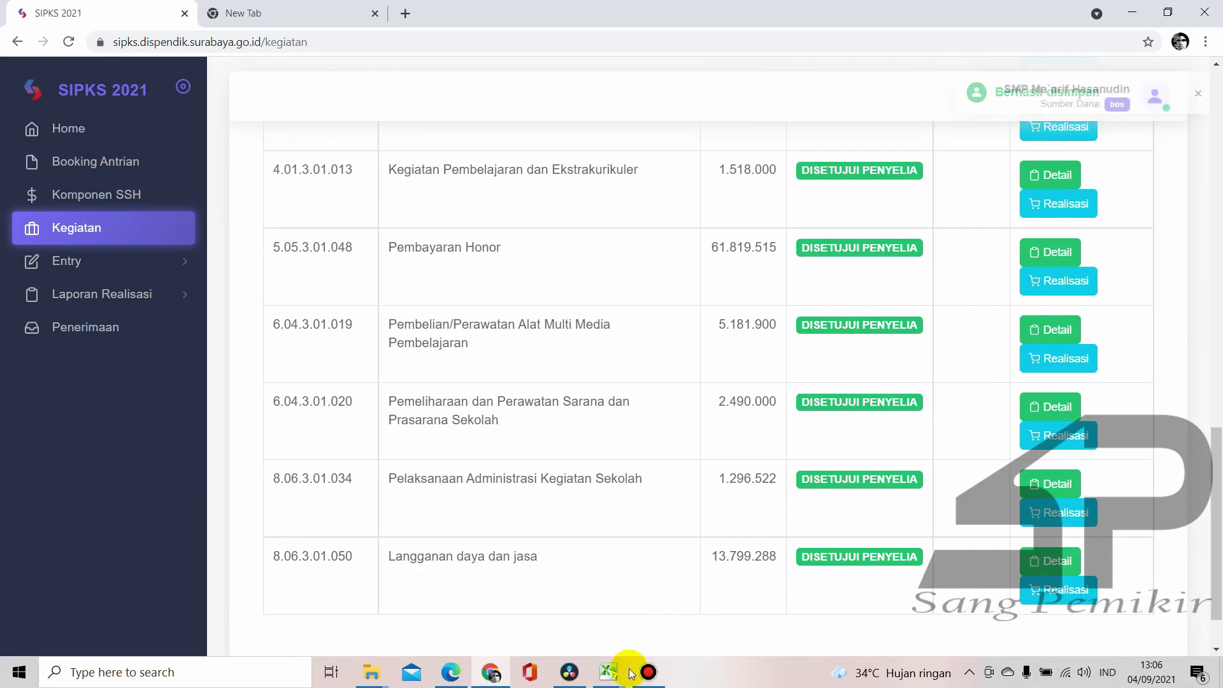
Switch to the Buku Kas Umum CW 2 2021 workbook in Excel and review the August 2021 salary payment entries
{"action": "mouse_move", "coordinate": [608, 676]}
{"action": "left_click", "coordinate": [426, 619]}
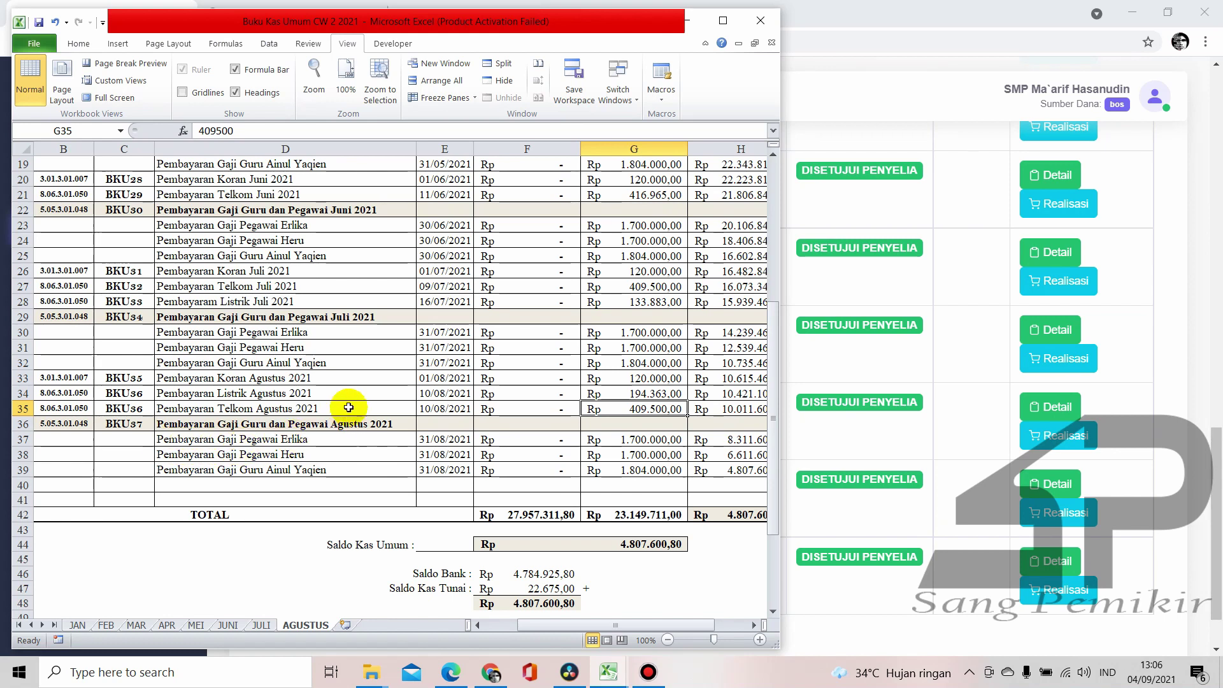
{"action": "scroll", "coordinate": [350, 414], "scroll_direction": "up", "scroll_amount": 1}
Return to SIPKS in Chrome and open the realisation form for the Pembayaran Honor activity
{"action": "left_click", "coordinate": [490, 672]}
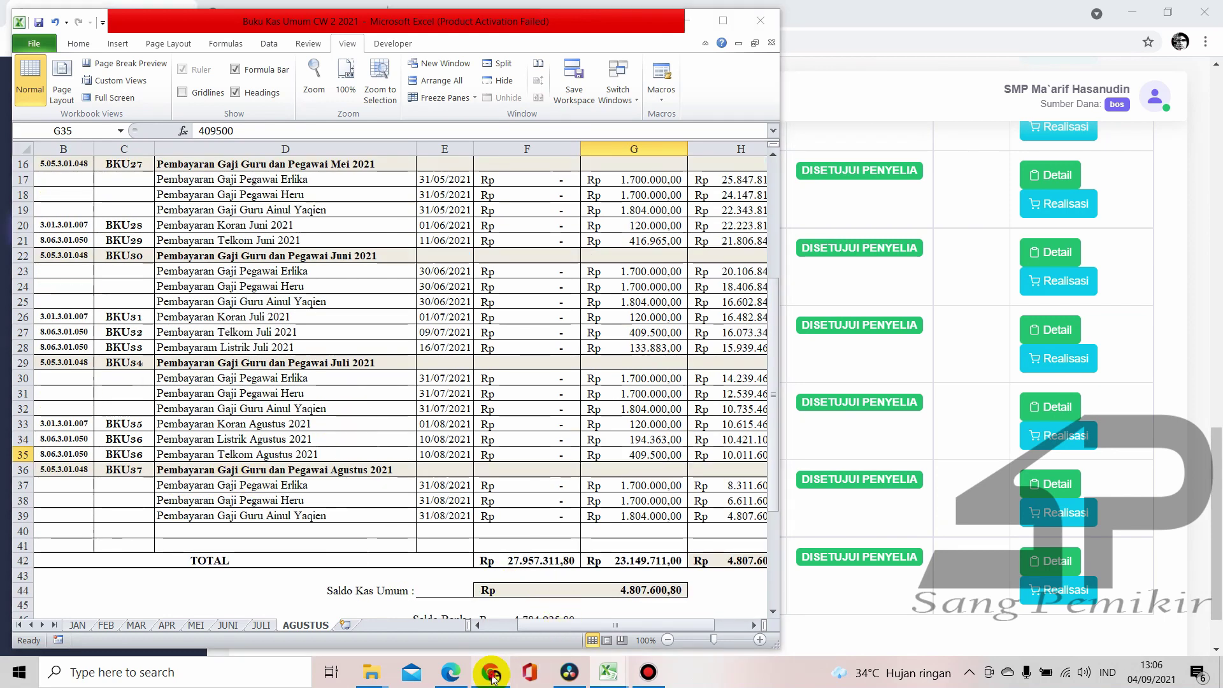
{"action": "scroll", "coordinate": [559, 423], "scroll_direction": "down", "scroll_amount": 2}
{"action": "scroll", "coordinate": [574, 519], "scroll_direction": "up", "scroll_amount": 5}
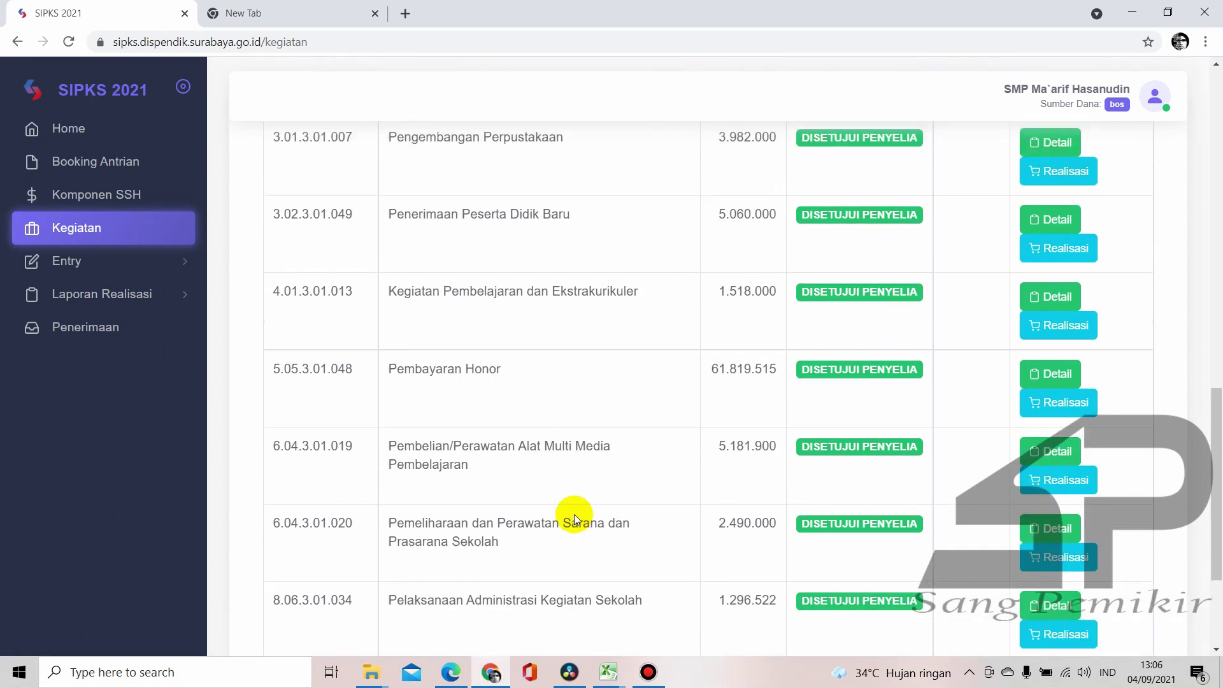
{"action": "scroll", "coordinate": [548, 464], "scroll_direction": "down", "scroll_amount": 5}
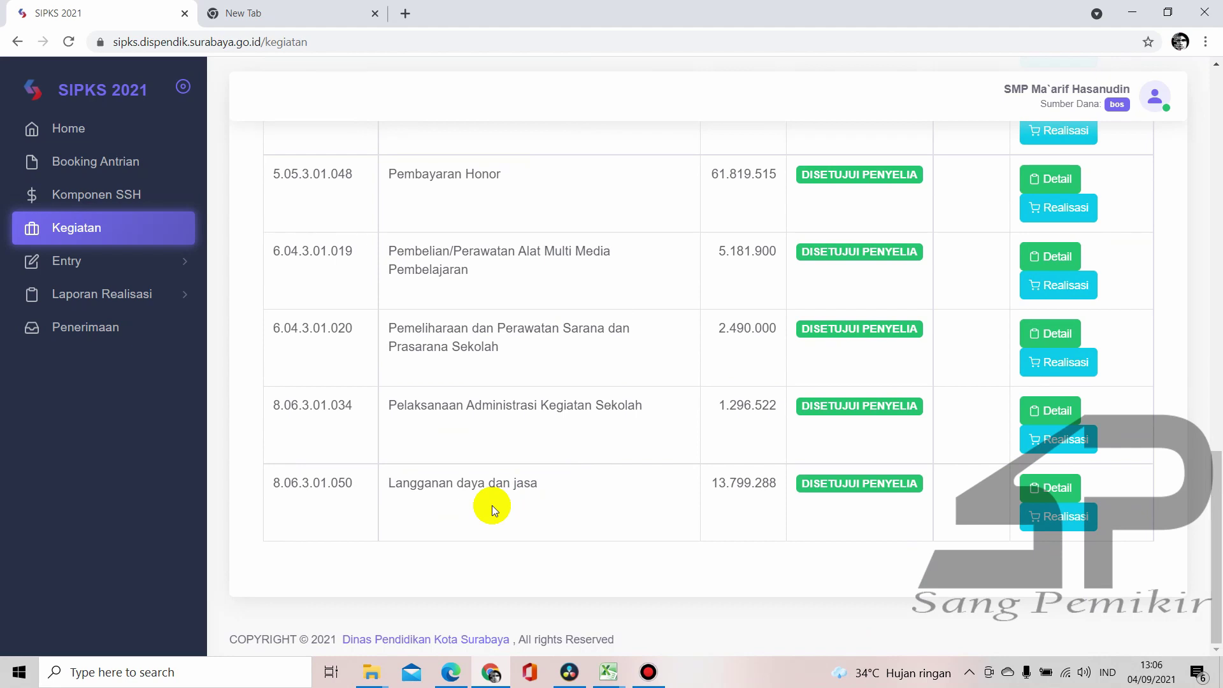
{"action": "scroll", "coordinate": [492, 506], "scroll_direction": "up", "scroll_amount": 6}
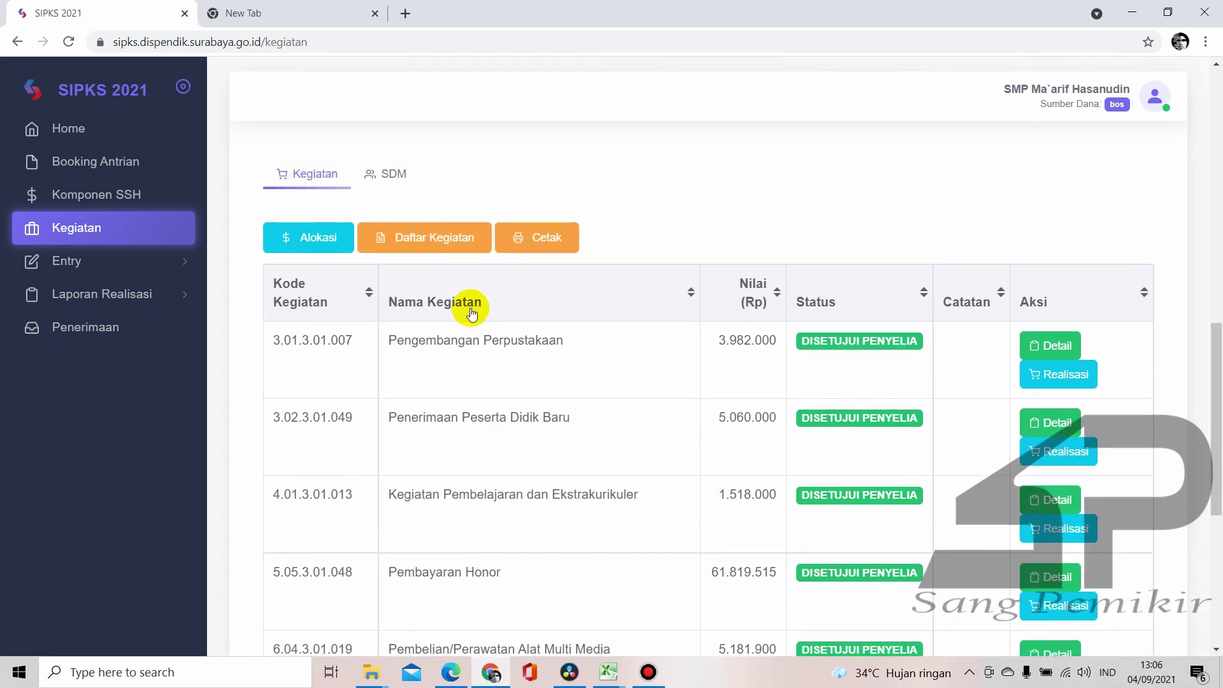
{"action": "scroll", "coordinate": [467, 305], "scroll_direction": "down", "scroll_amount": 1}
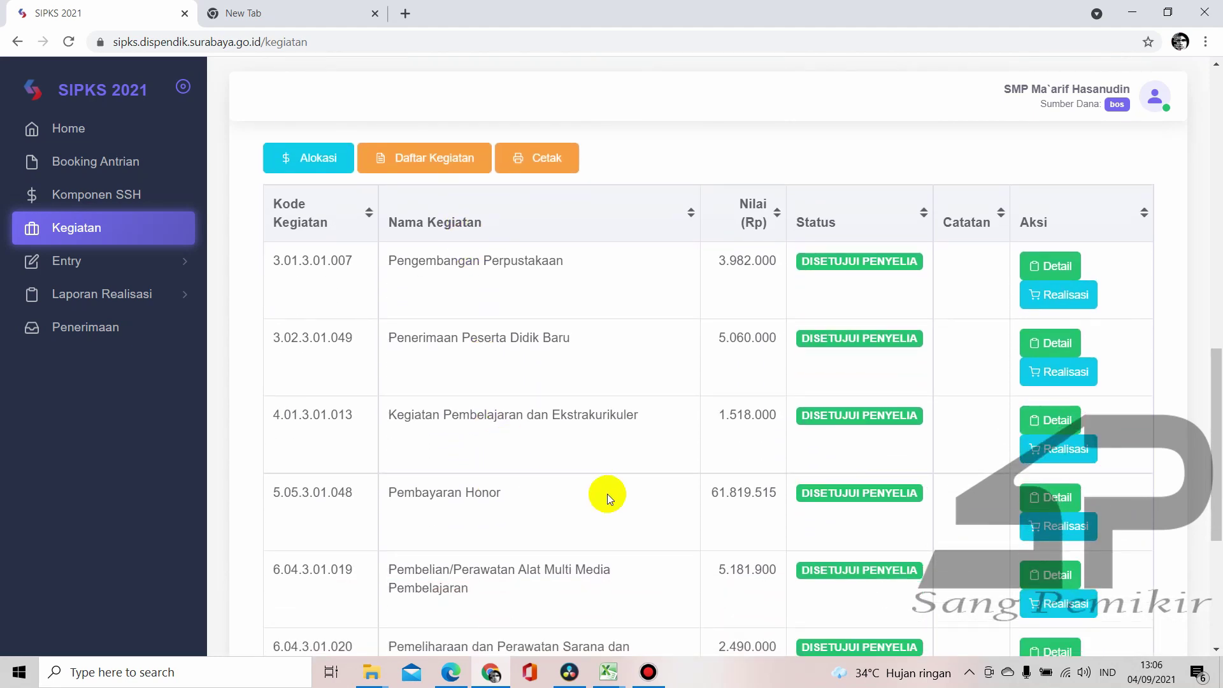
{"action": "left_click_drag", "start_coordinate": [489, 492], "coordinate": [404, 492]}
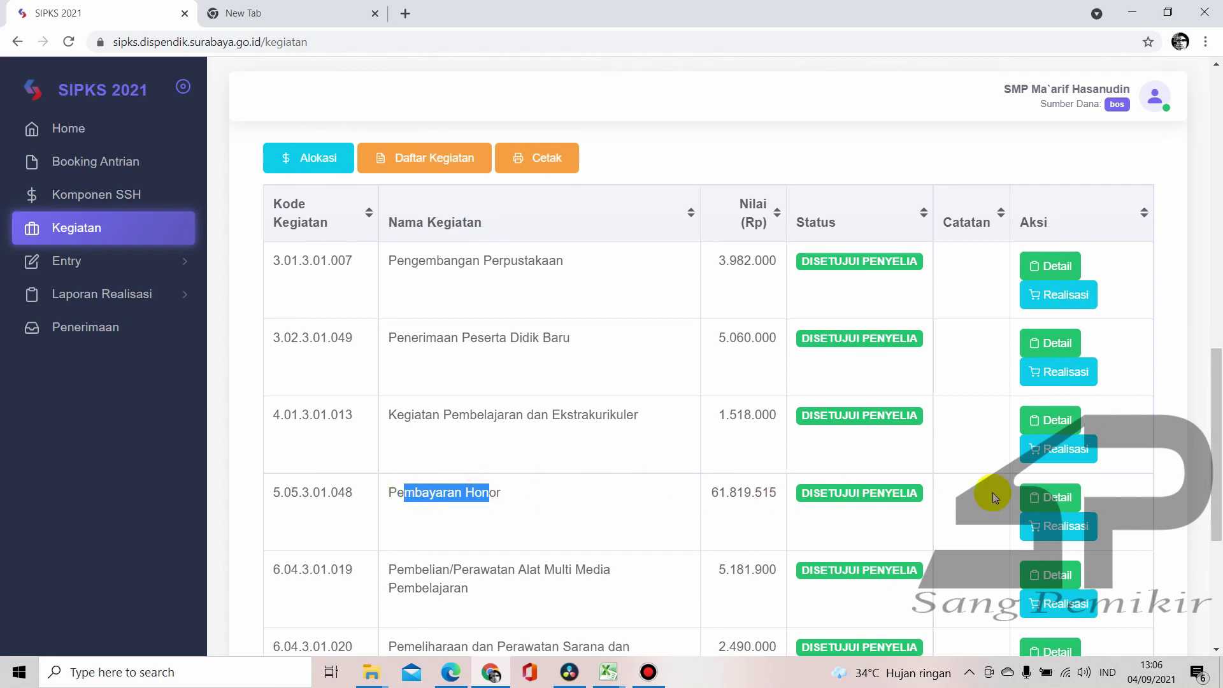
{"action": "left_click", "coordinate": [1050, 526]}
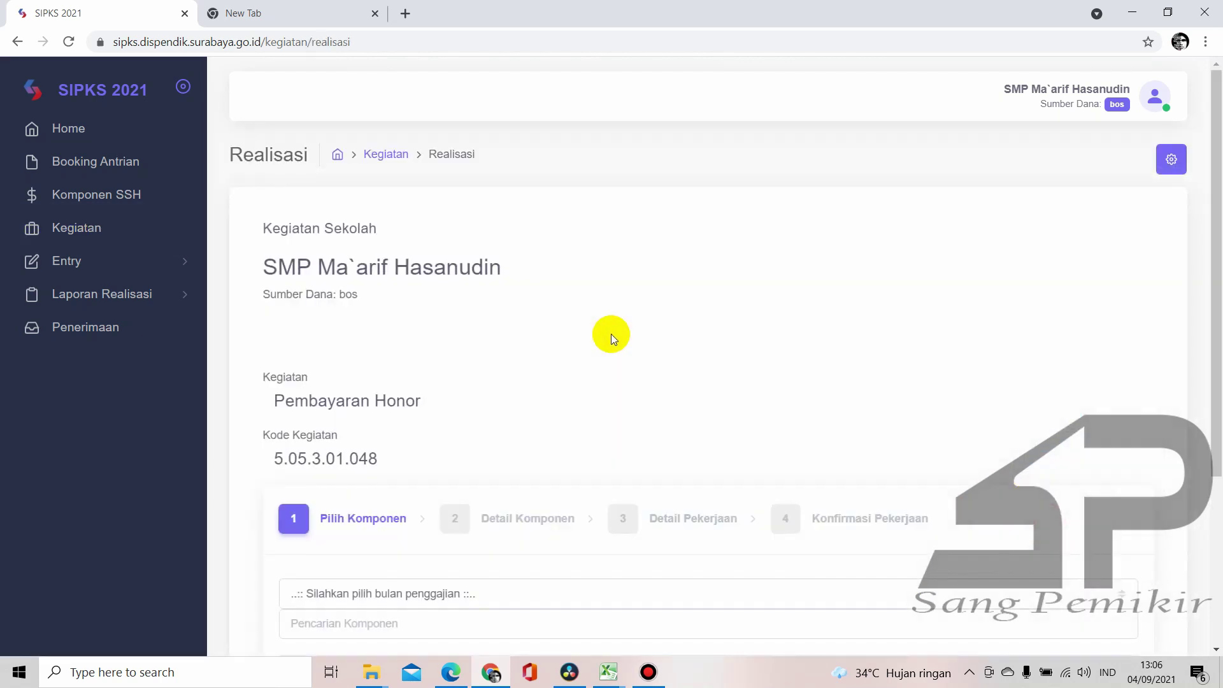
Choose Agustus as the salary month for the Pembayaran Honor realisation
{"action": "scroll", "coordinate": [611, 334], "scroll_direction": "down", "scroll_amount": 4}
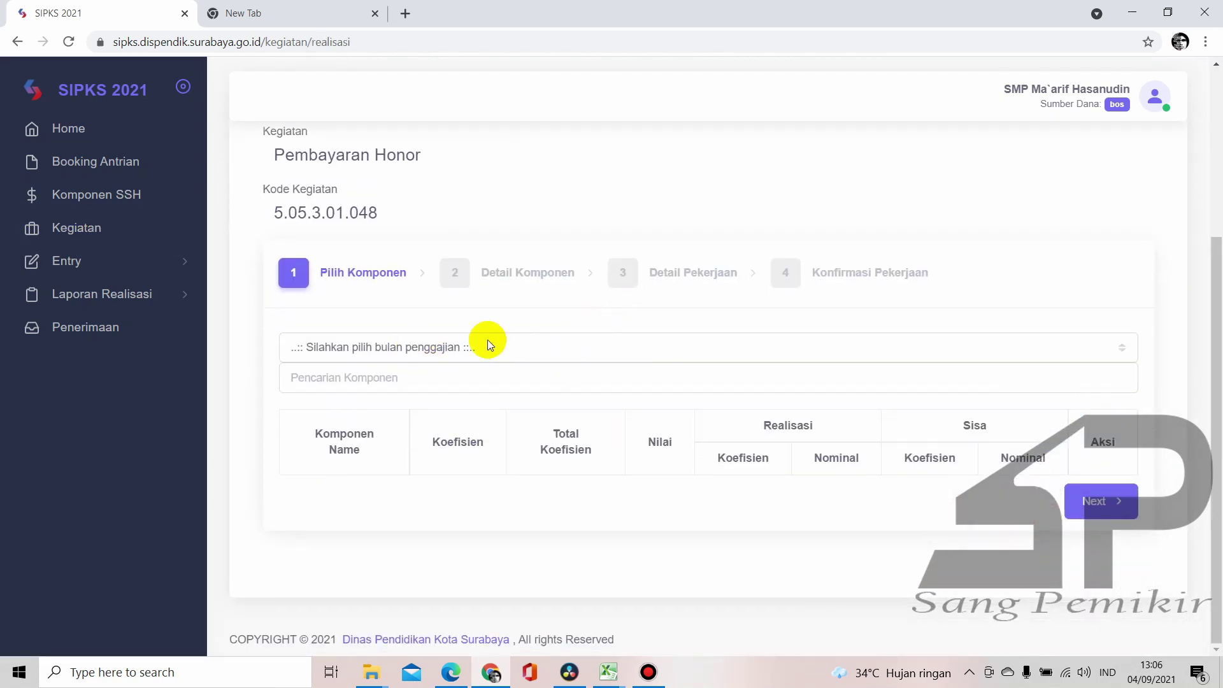
{"action": "left_click", "coordinate": [471, 347]}
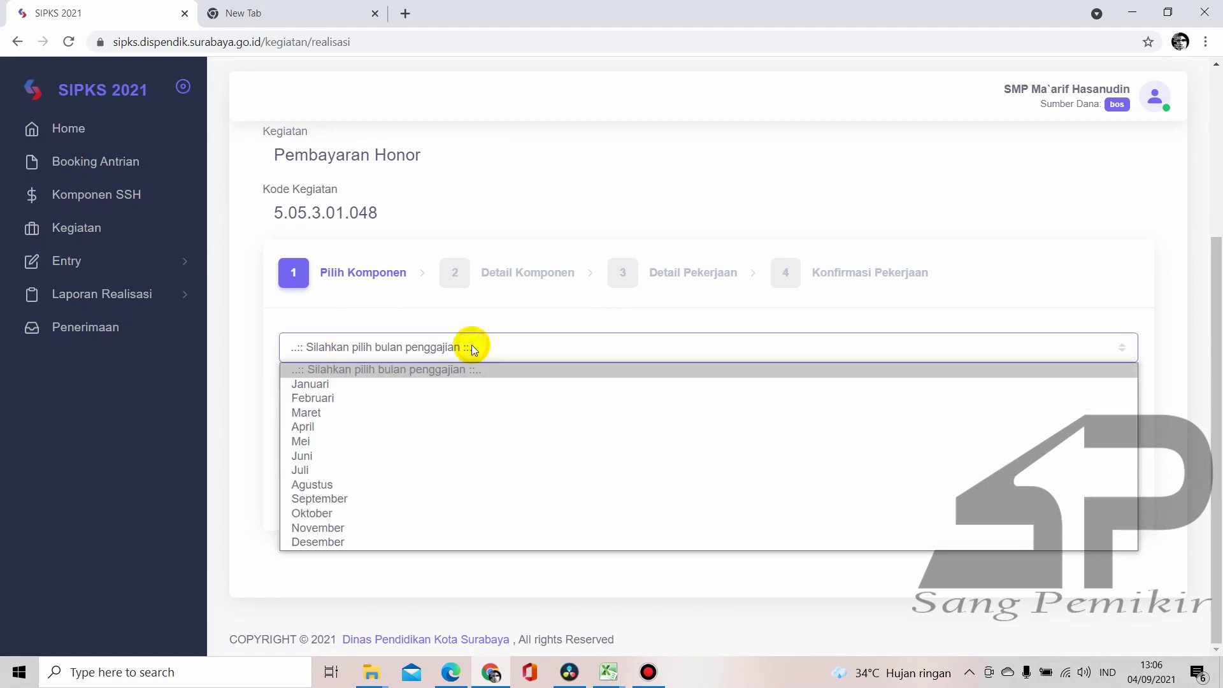
{"action": "left_click", "coordinate": [367, 488]}
Select all three staff components under Honorarium PTT/PTY and Honorarium GTT/GTY and continue to Detail Komponen
{"action": "scroll", "coordinate": [491, 369], "scroll_direction": "down", "scroll_amount": 5}
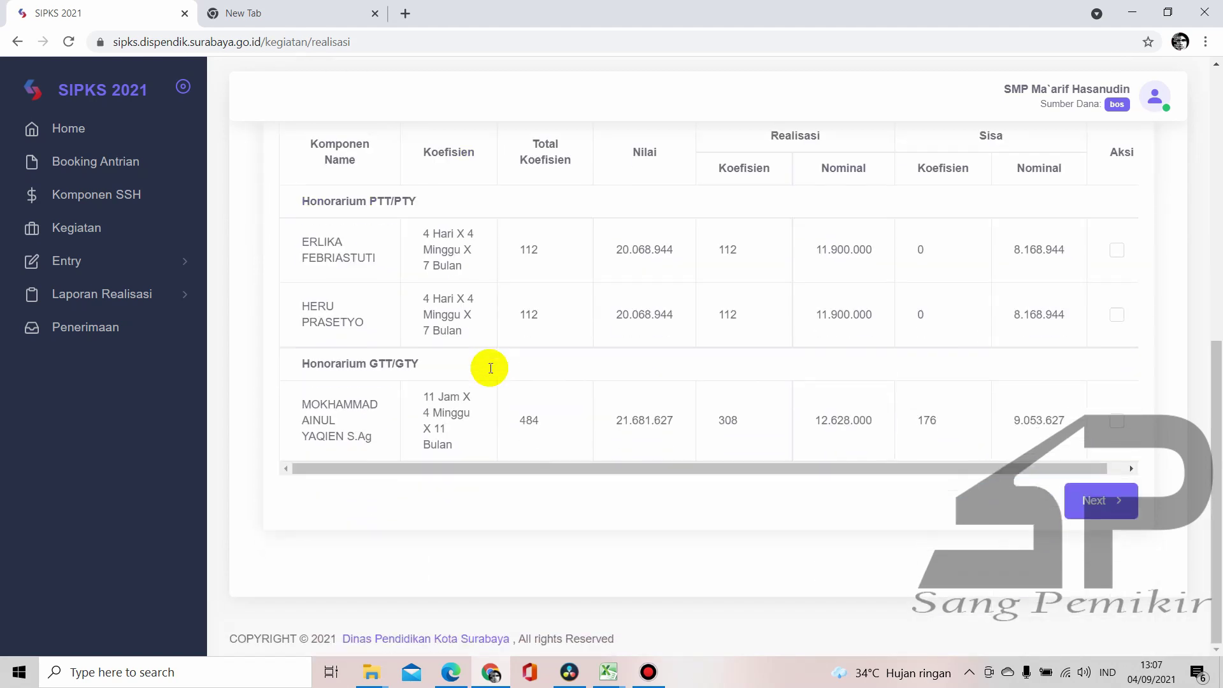
{"action": "left_click", "coordinate": [1117, 421]}
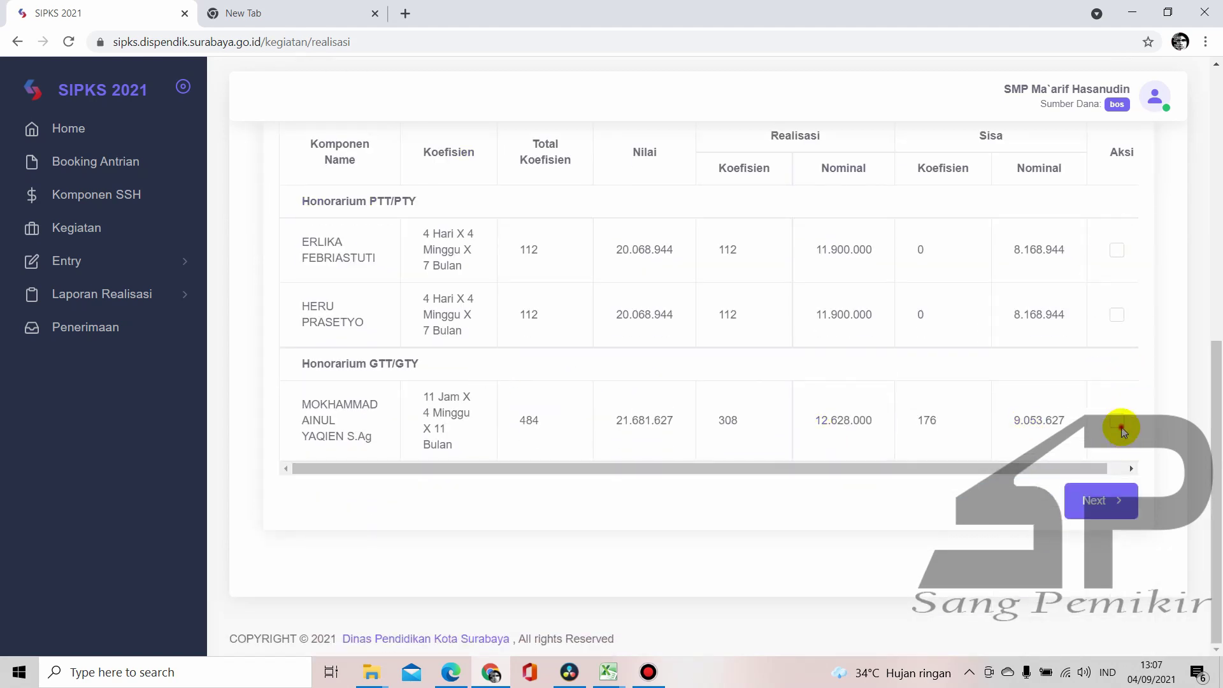
{"action": "left_click", "coordinate": [1117, 315]}
{"action": "left_click", "coordinate": [1117, 250]}
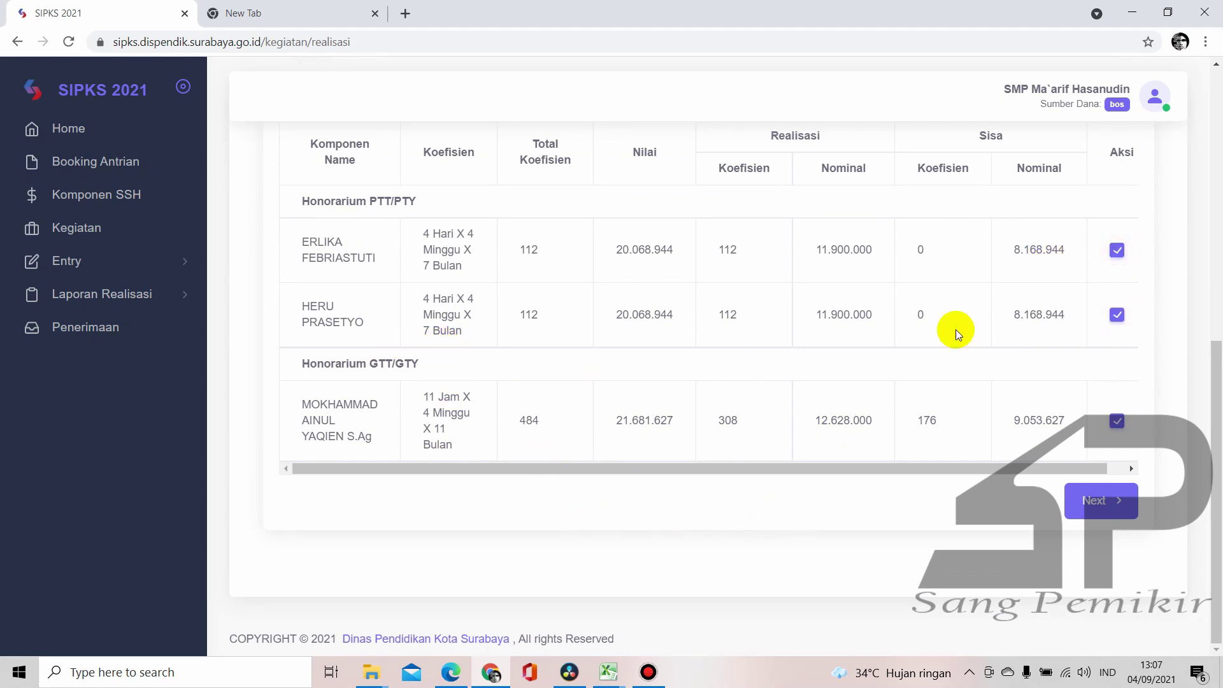
{"action": "left_click", "coordinate": [1068, 500]}
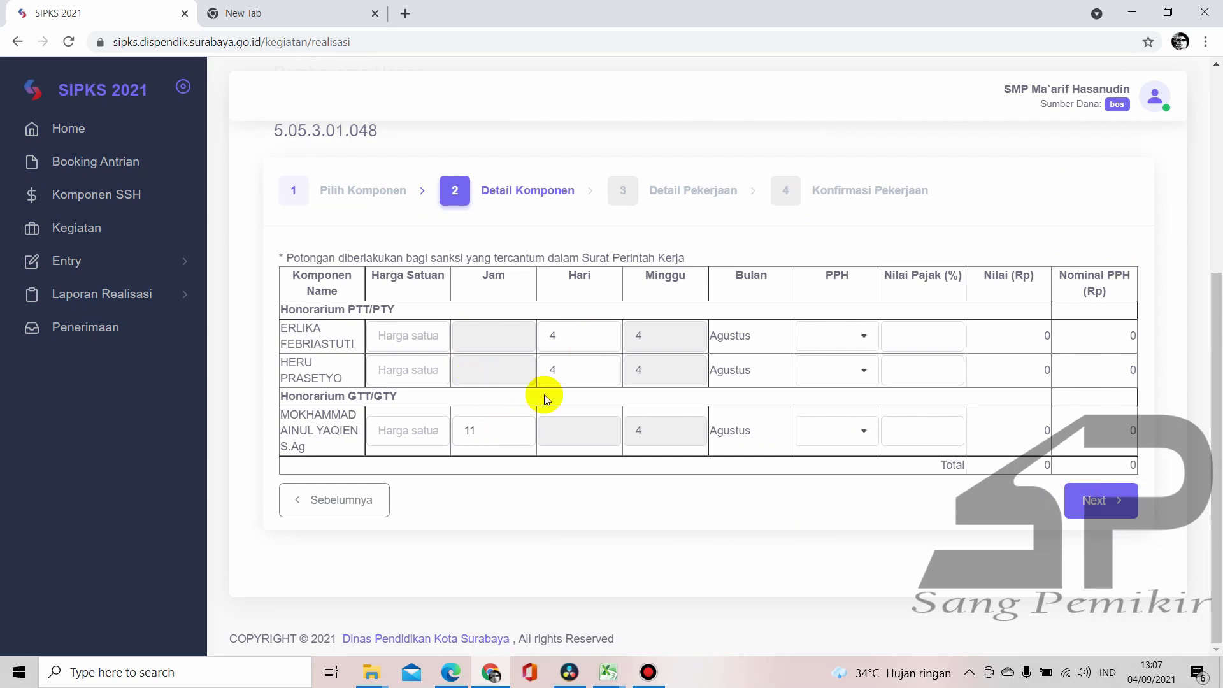
{"action": "left_click", "coordinate": [479, 337]}
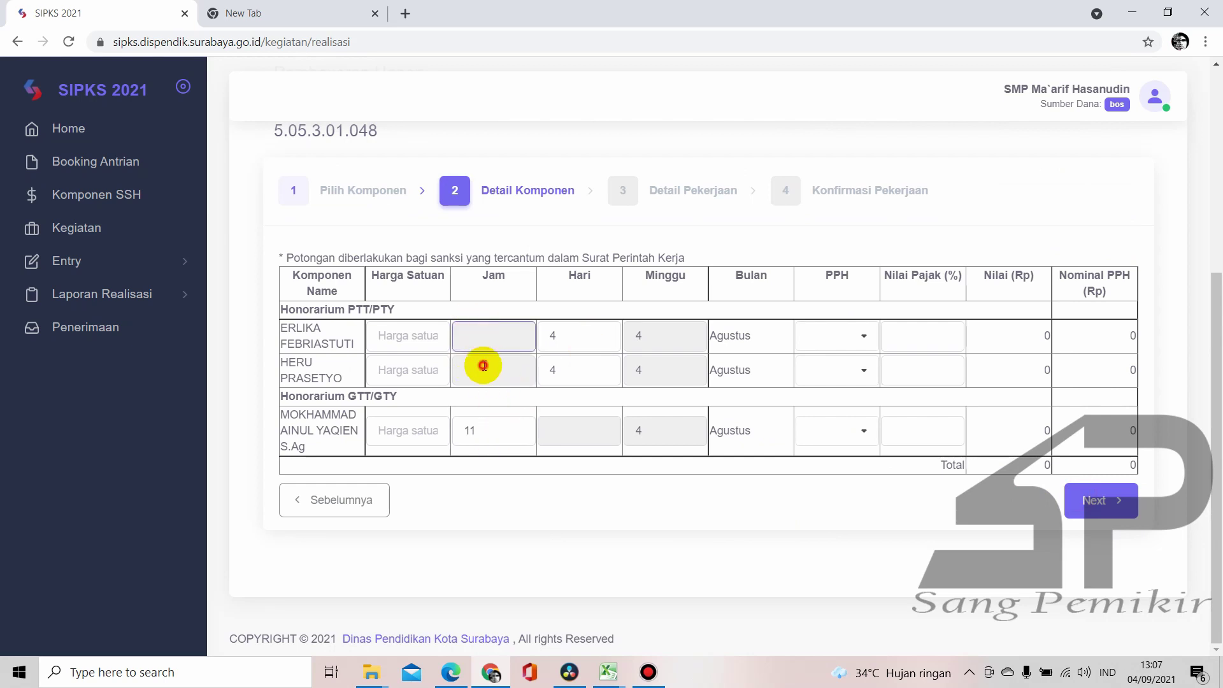
{"action": "left_click", "coordinate": [486, 362]}
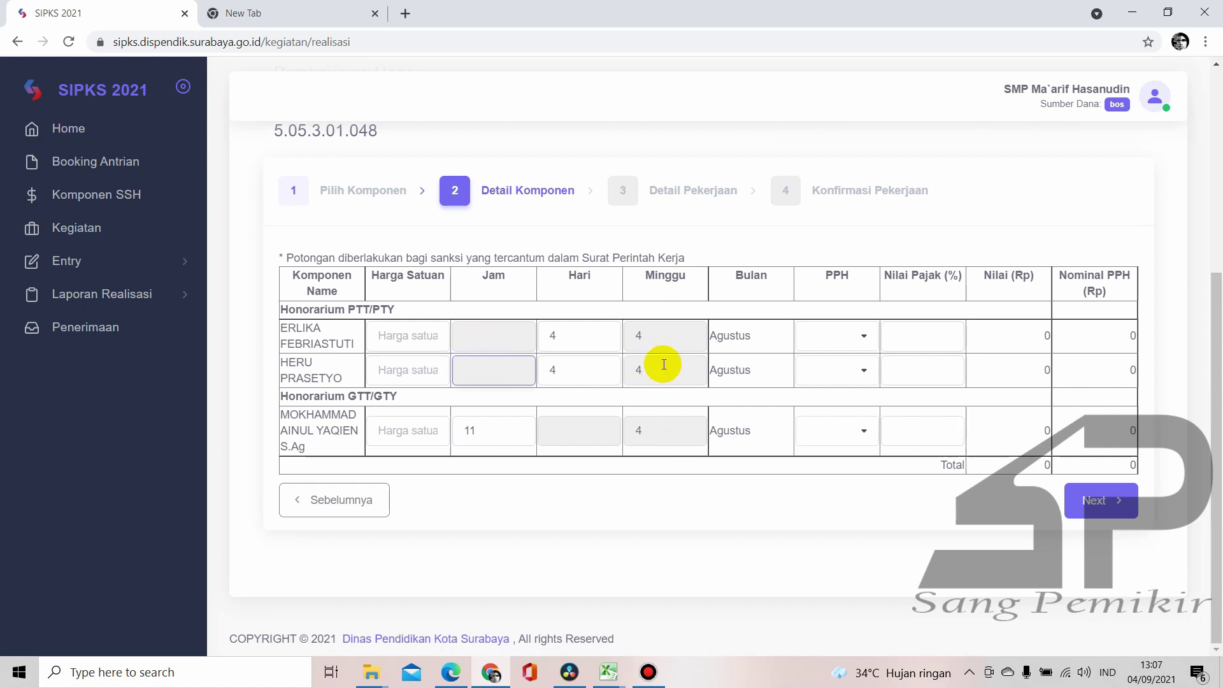
{"action": "left_click", "coordinate": [639, 336]}
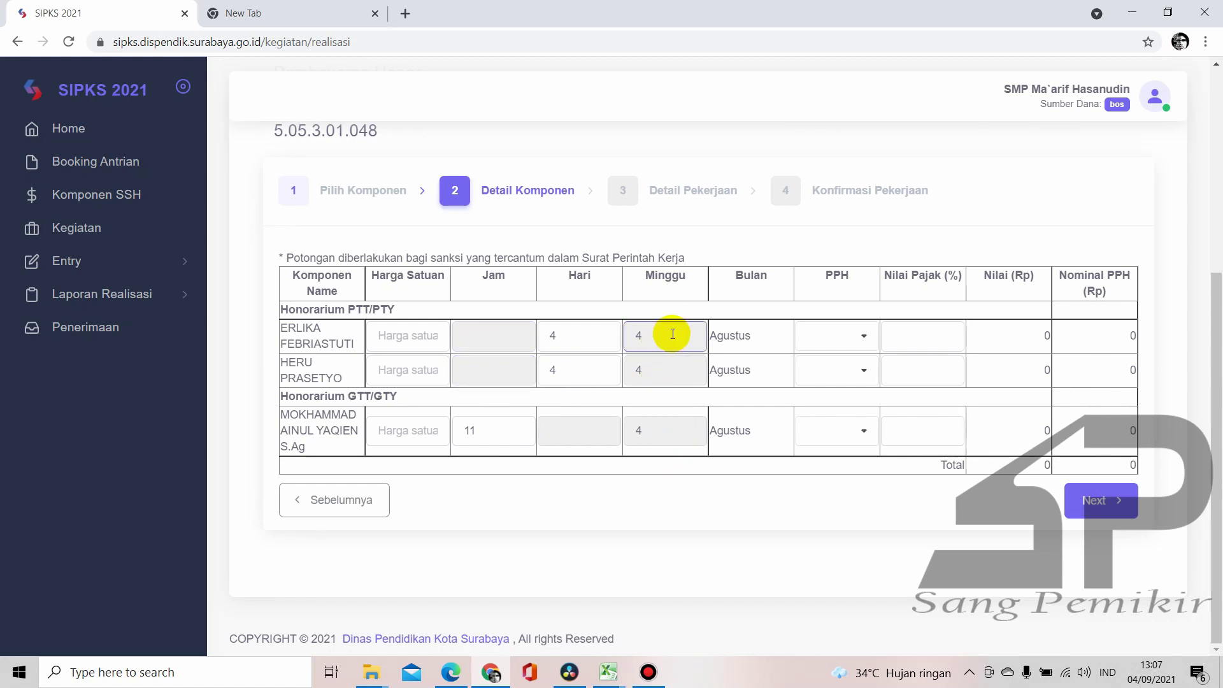
{"action": "left_click", "coordinate": [669, 334]}
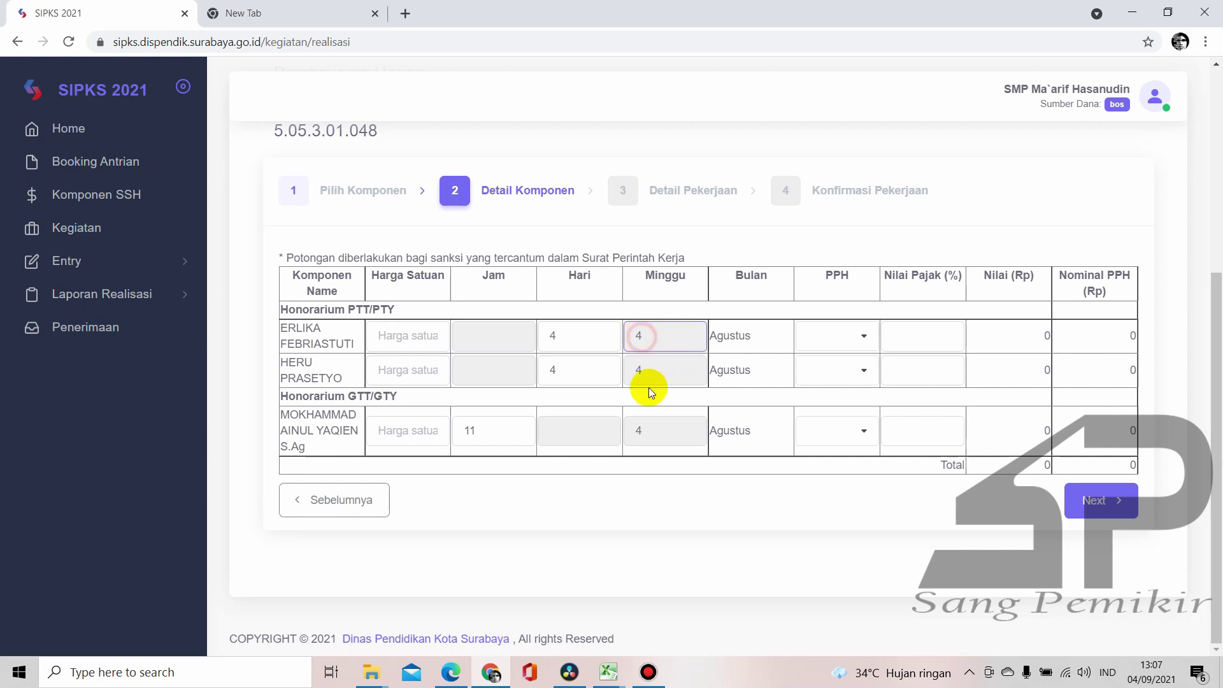
{"action": "left_click", "coordinate": [636, 370]}
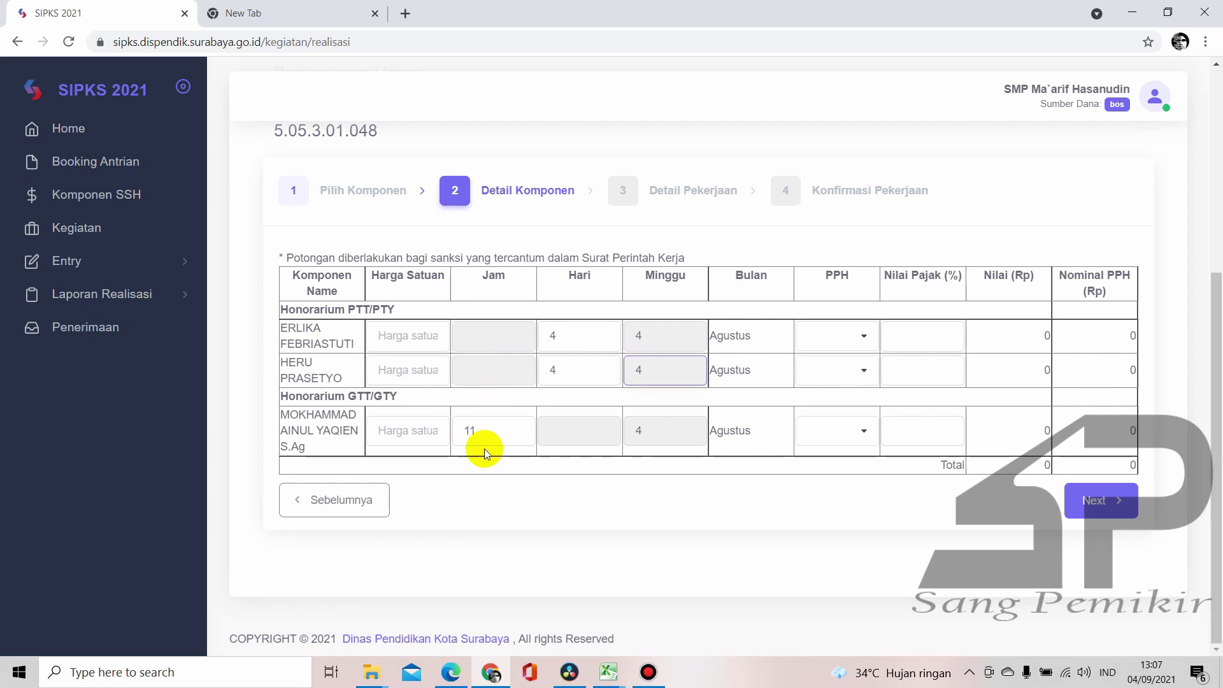
Set Harga Satuan to 106250 for both Honorarium PTT/PTY staff and 41000 for the Honorarium GTT/GTY teacher
{"action": "left_click", "coordinate": [381, 333]}
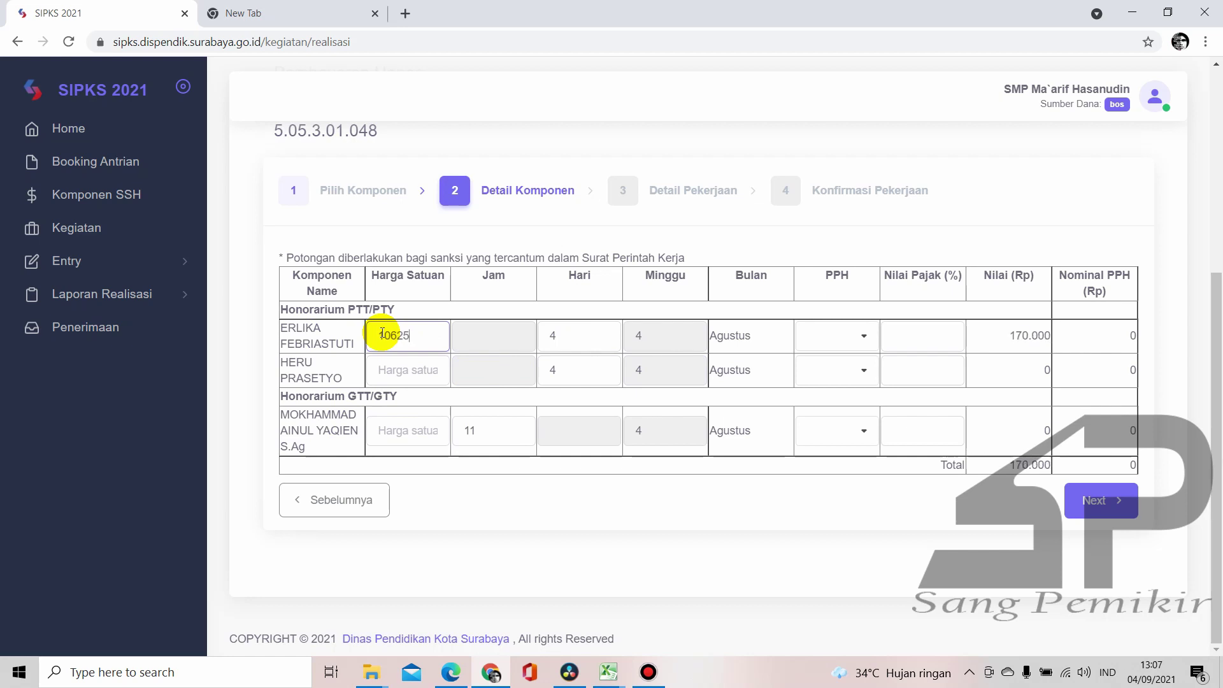
{"action": "left_click", "coordinate": [395, 375]}
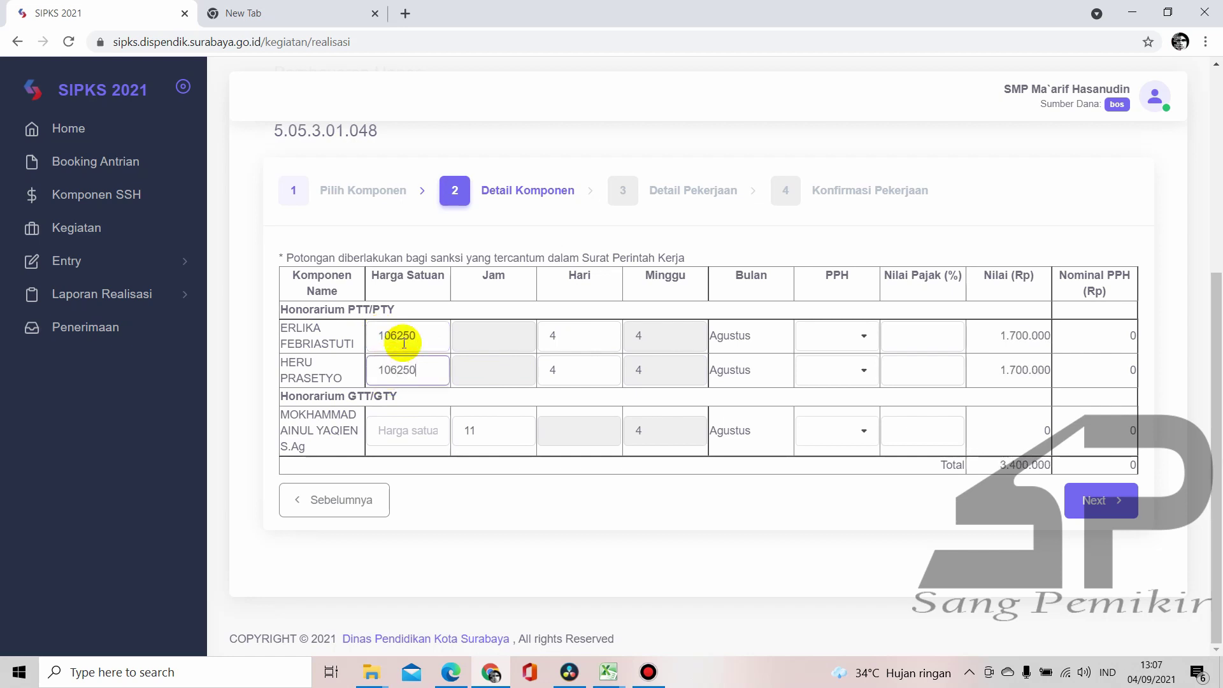
{"action": "left_click", "coordinate": [411, 429]}
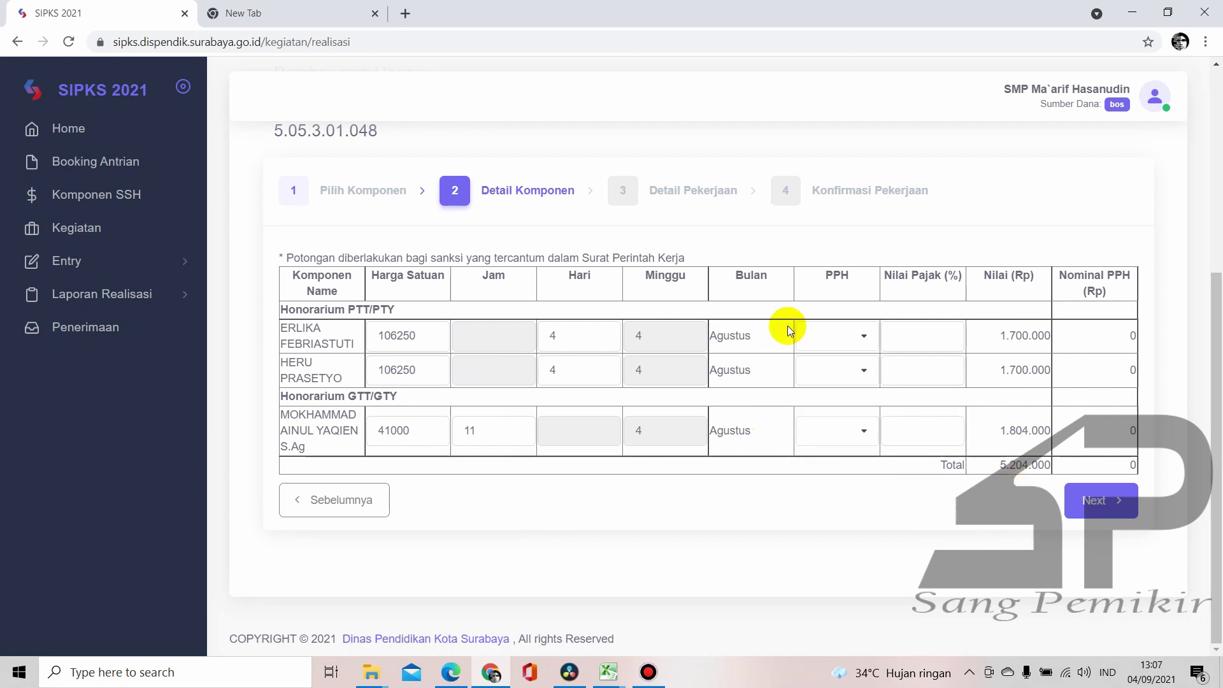
Examine the PPH options available for the first Honorarium PTT/PTY staff member without choosing one
{"action": "left_click", "coordinate": [855, 349]}
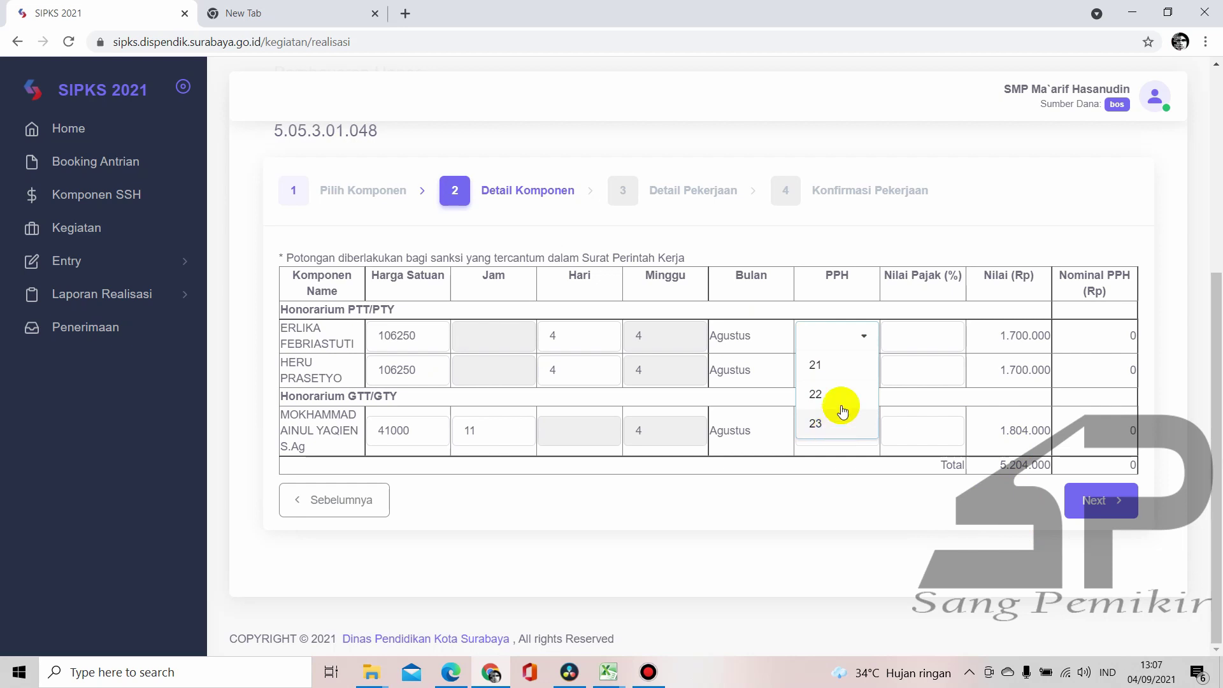
{"action": "left_click", "coordinate": [865, 336]}
{"action": "left_click", "coordinate": [900, 220]}
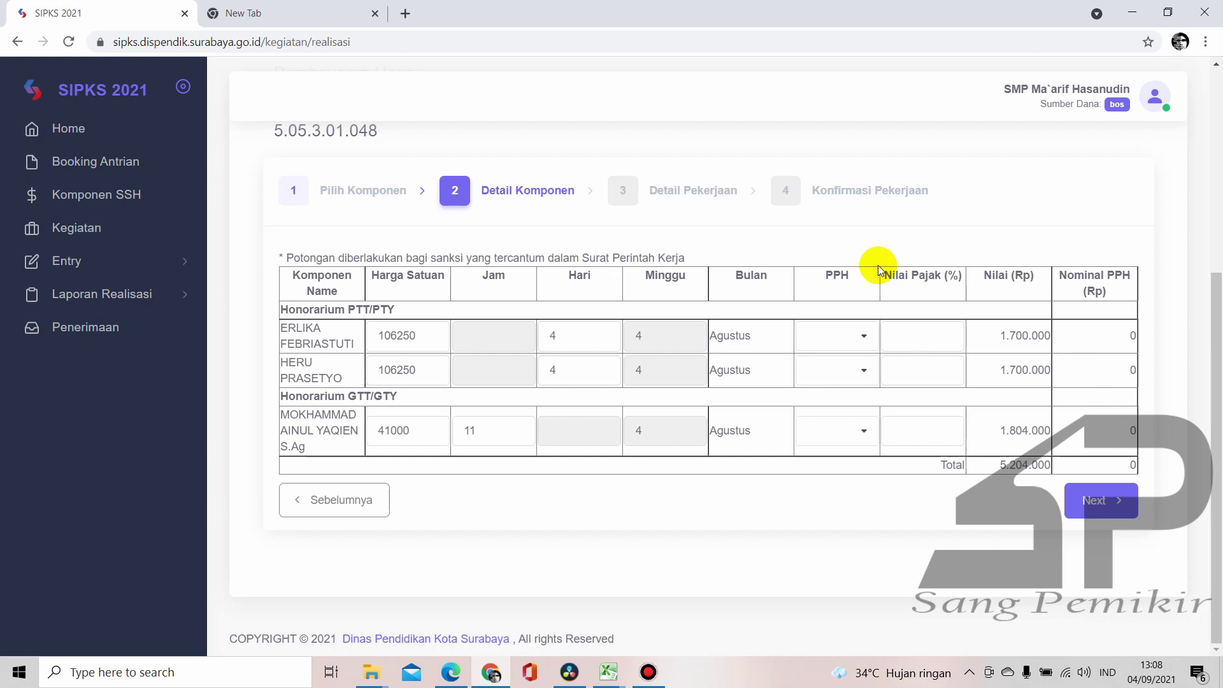
{"action": "left_click", "coordinate": [868, 337]}
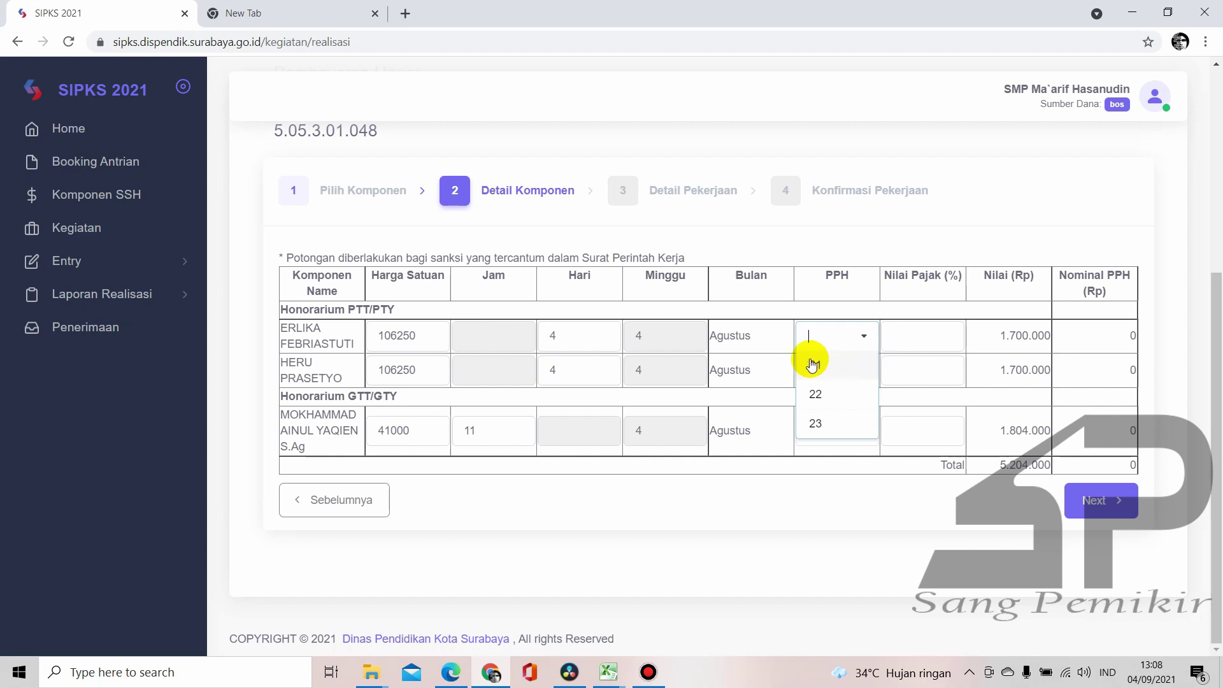
{"action": "left_click", "coordinate": [872, 249]}
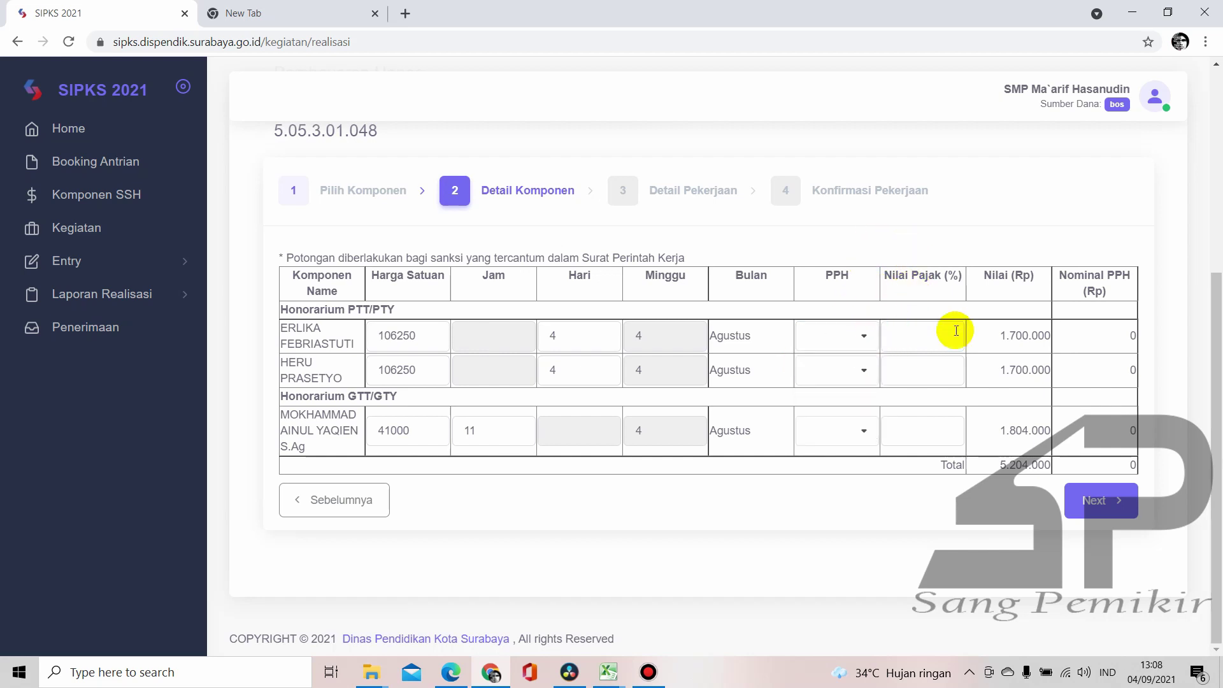
{"action": "left_click", "coordinate": [866, 341]}
{"action": "left_click", "coordinate": [866, 344]}
{"action": "left_click", "coordinate": [865, 343]}
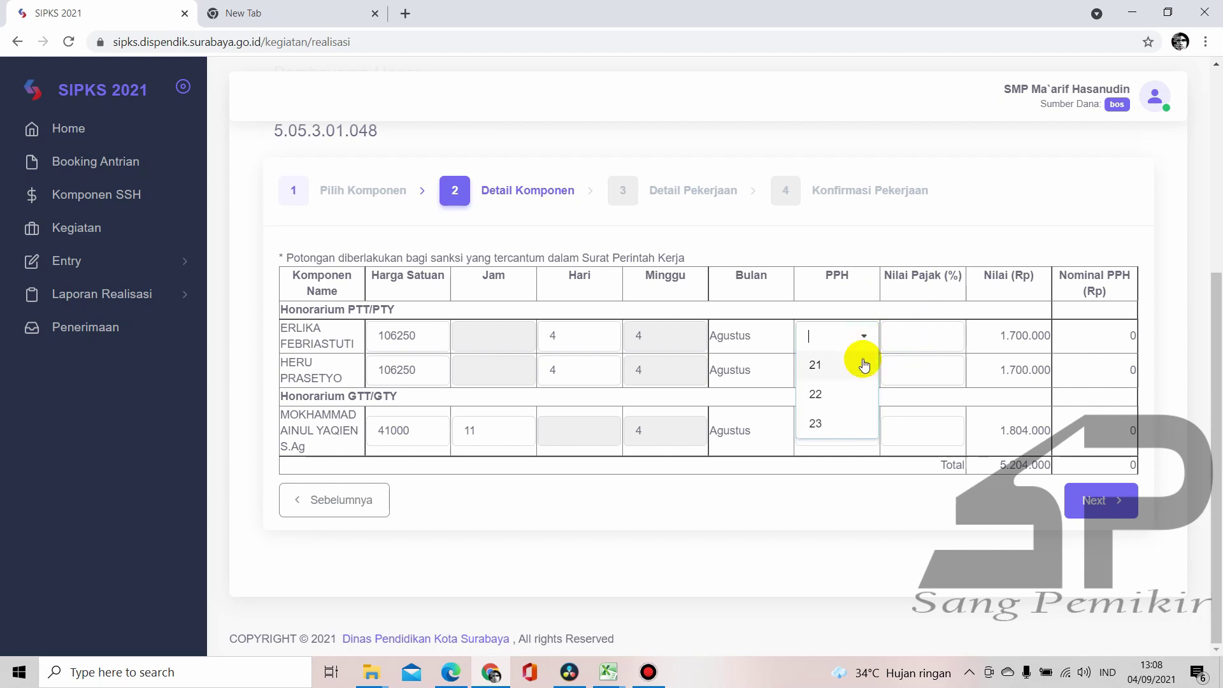
{"action": "left_click", "coordinate": [867, 228]}
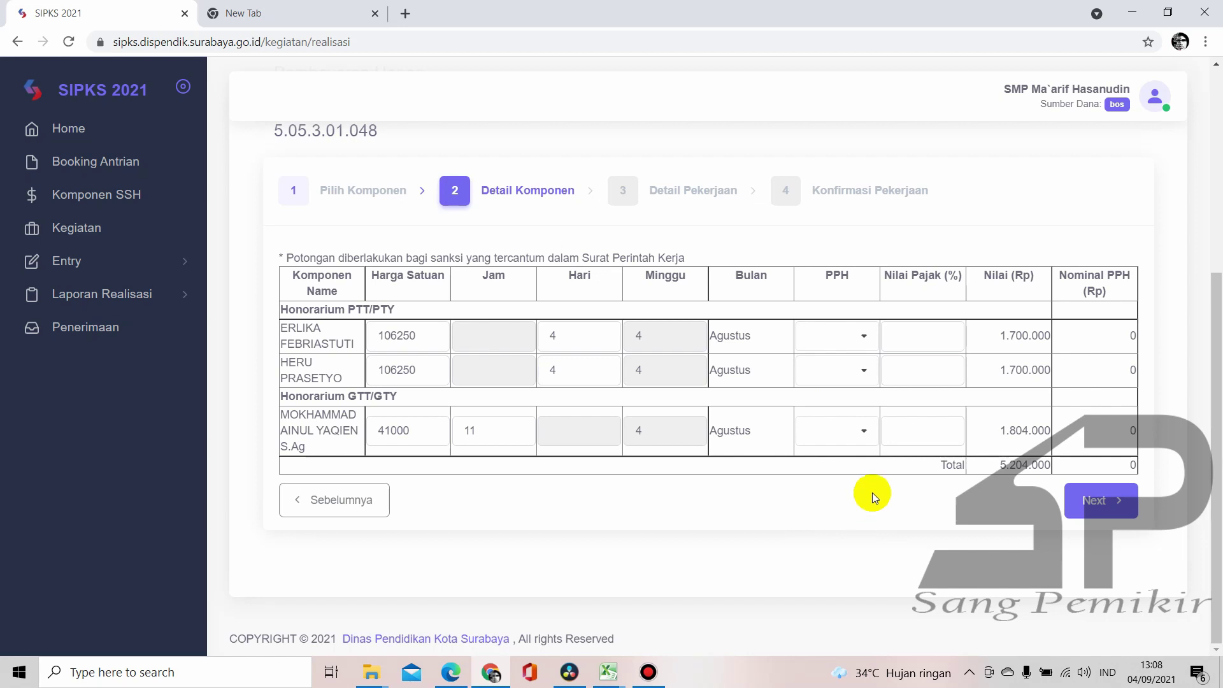
Continue to Detail Pekerjaan and check its No BKU against the August salary entry in the Buku Kas Umum workbook
{"action": "left_click", "coordinate": [1101, 502]}
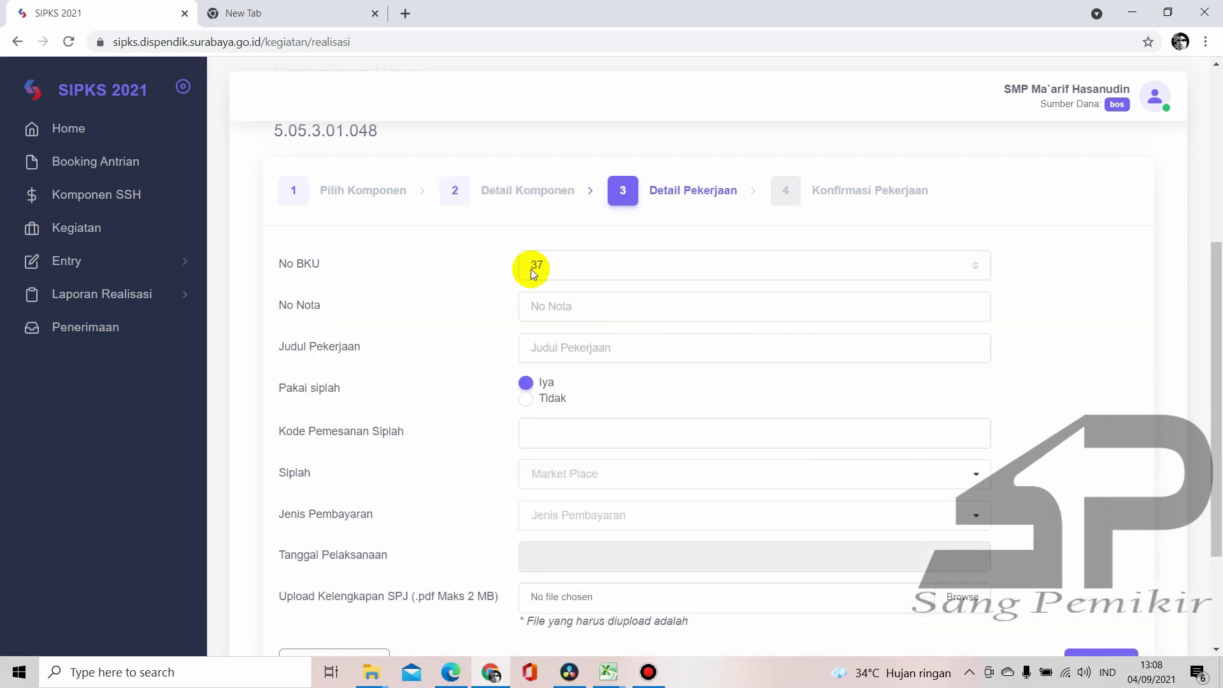
{"action": "mouse_move", "coordinate": [616, 679]}
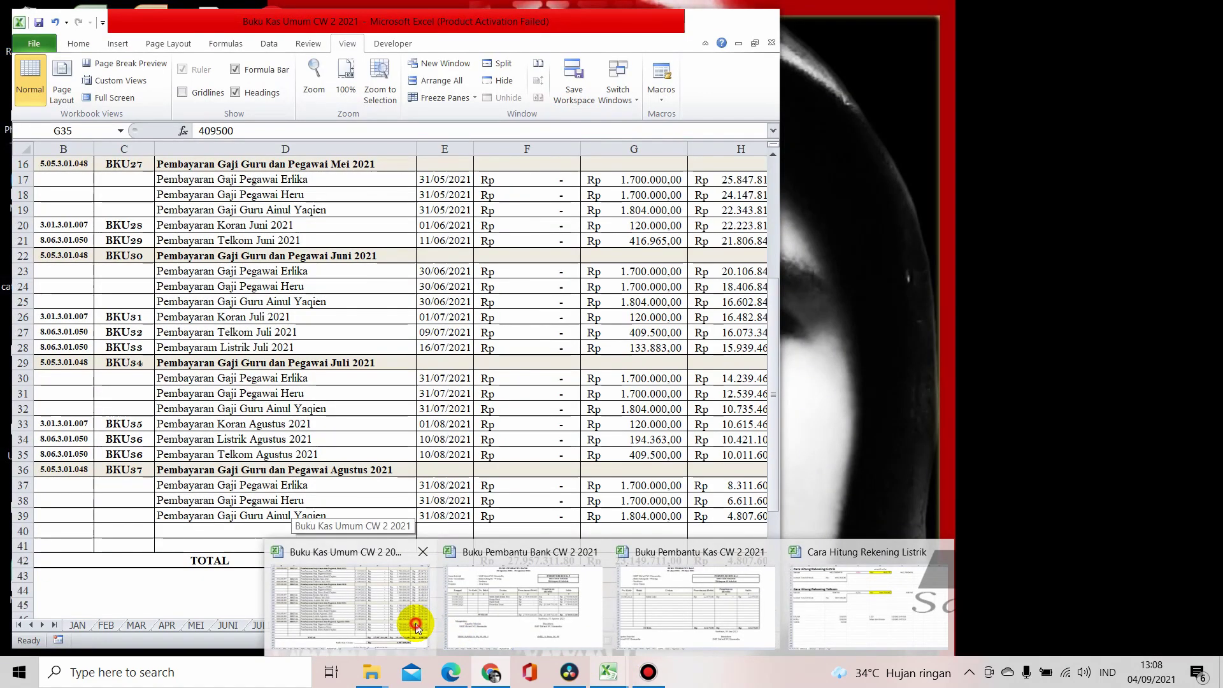
{"action": "left_click", "coordinate": [416, 623]}
{"action": "left_click", "coordinate": [150, 472]}
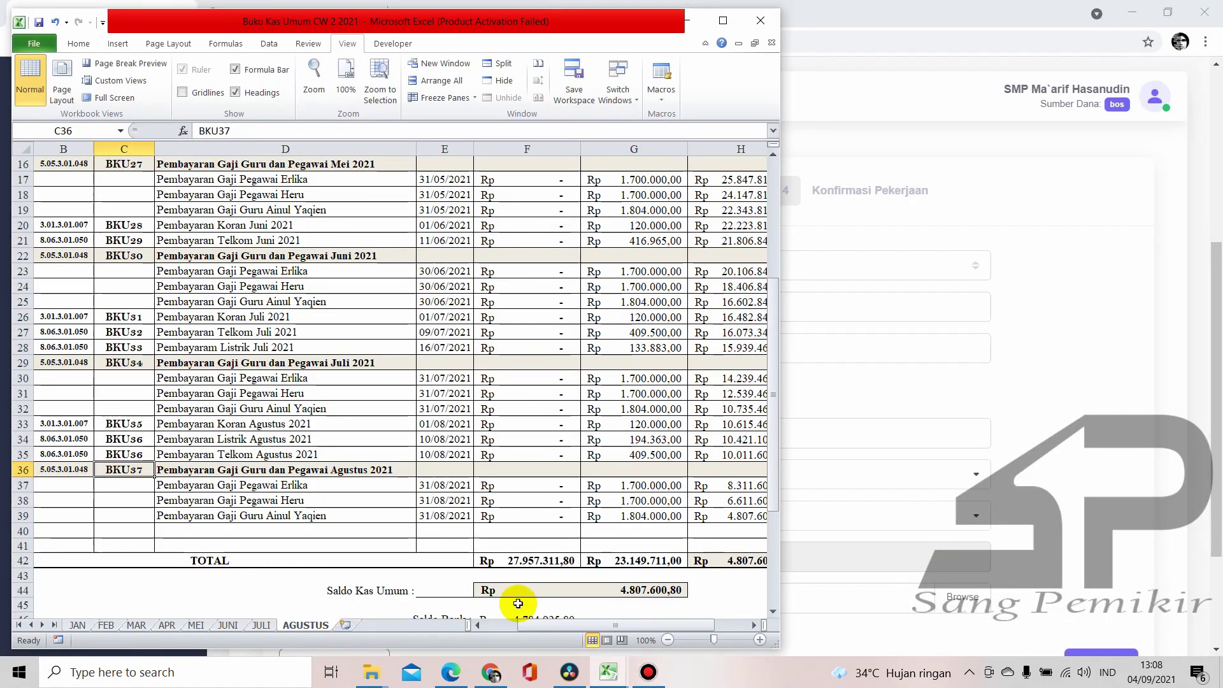
{"action": "left_click", "coordinate": [491, 672]}
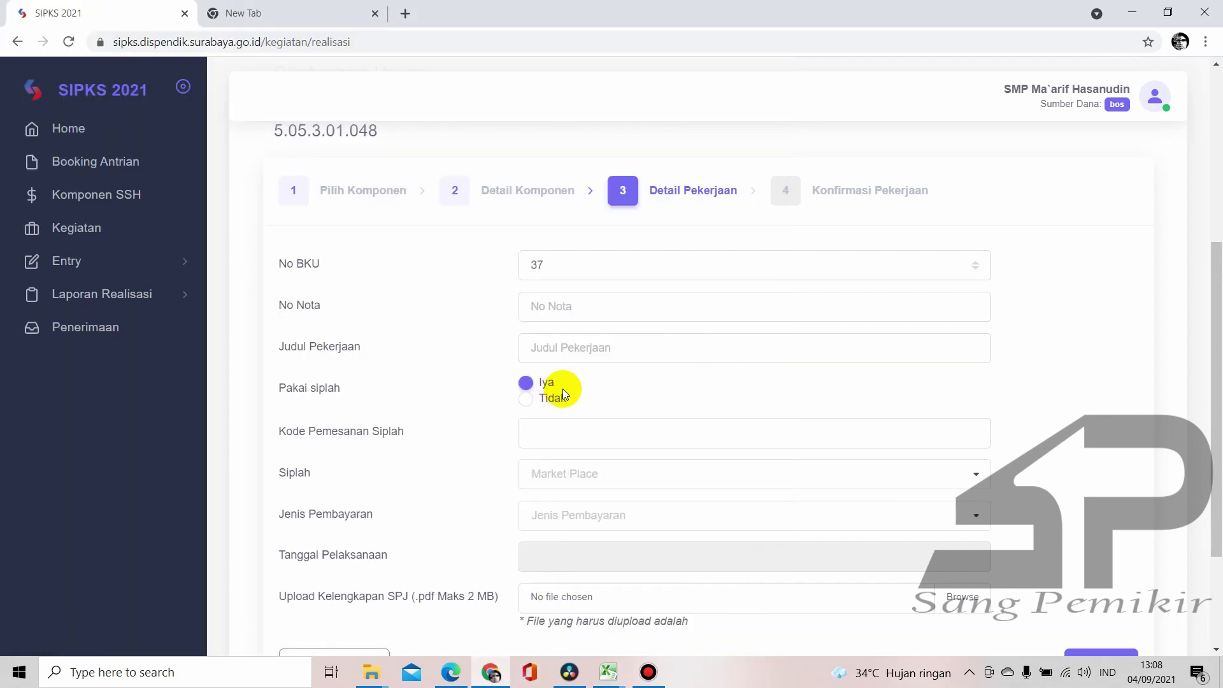
Enter "-" as No Nota and copy "Pembayaran Gaji Guru dan Pegawai Agustus 2021" from the Buku Kas Umum workbook into Judul Pekerjaan
{"action": "left_click", "coordinate": [543, 309]}
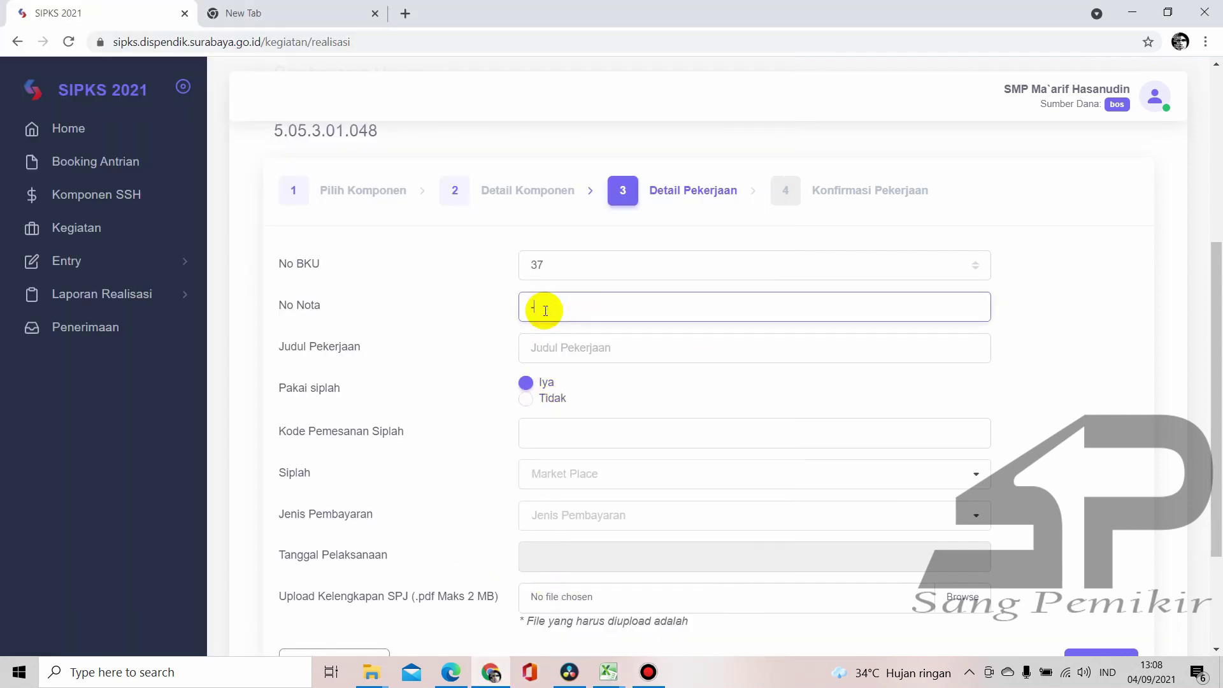
{"action": "type", "text": "-"}
{"action": "left_click", "coordinate": [569, 346]}
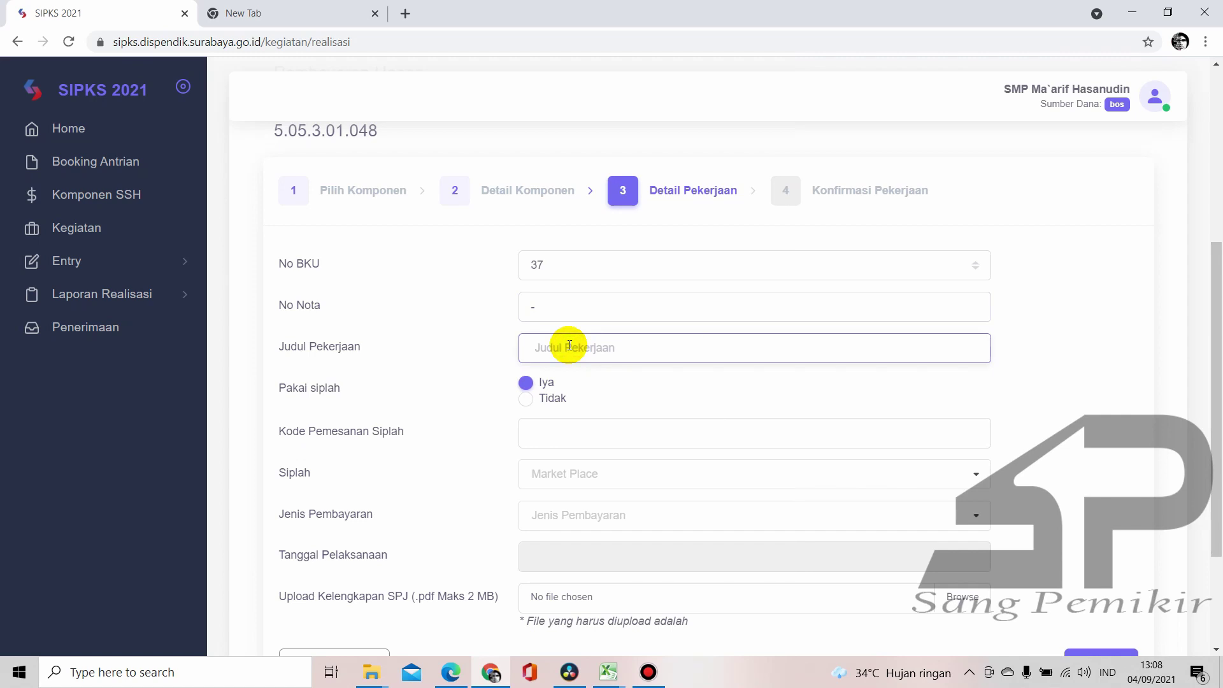
{"action": "mouse_move", "coordinate": [608, 672]}
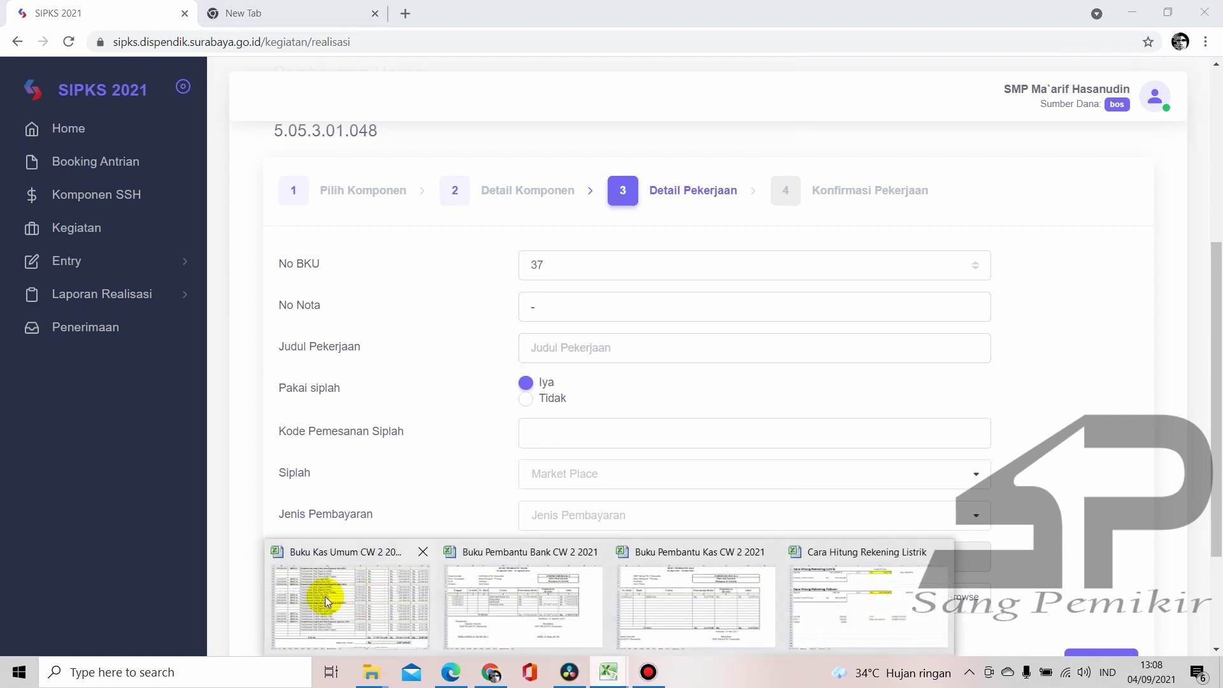
{"action": "left_click", "coordinate": [325, 596]}
{"action": "left_click", "coordinate": [251, 470]}
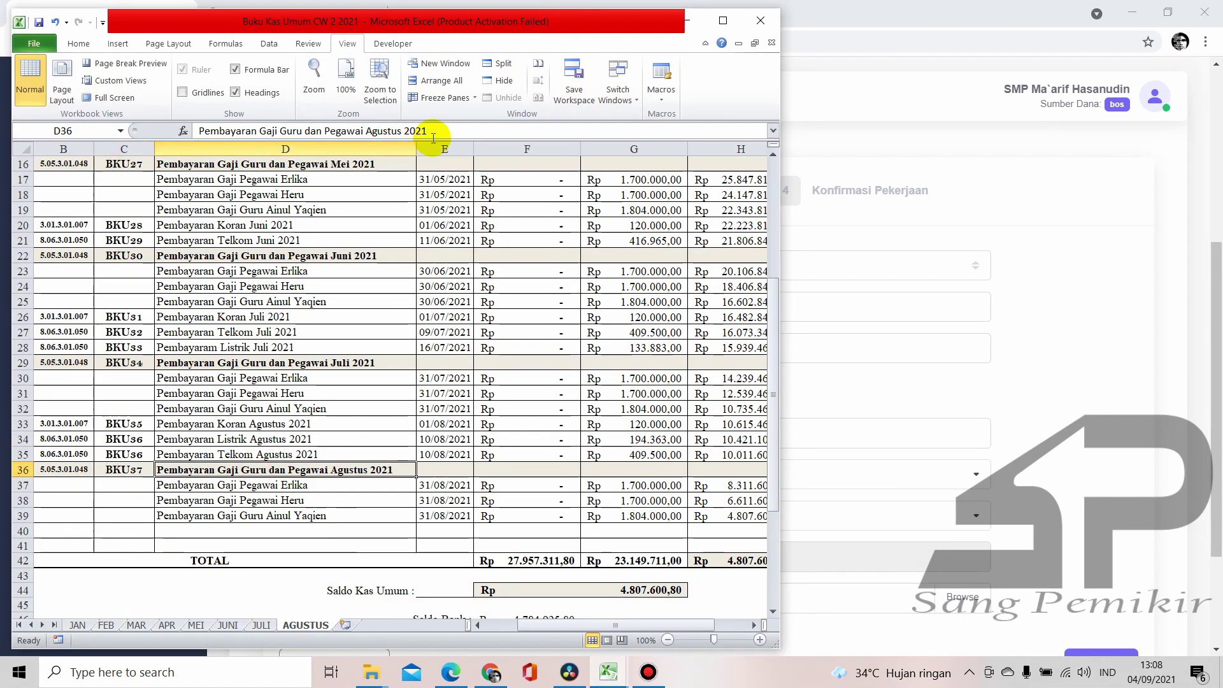
{"action": "left_click_drag", "start_coordinate": [445, 131], "coordinate": [336, 130]}
{"action": "left_click_drag", "start_coordinate": [232, 131], "coordinate": [184, 134]}
{"action": "key", "text": "ctrl+c"}
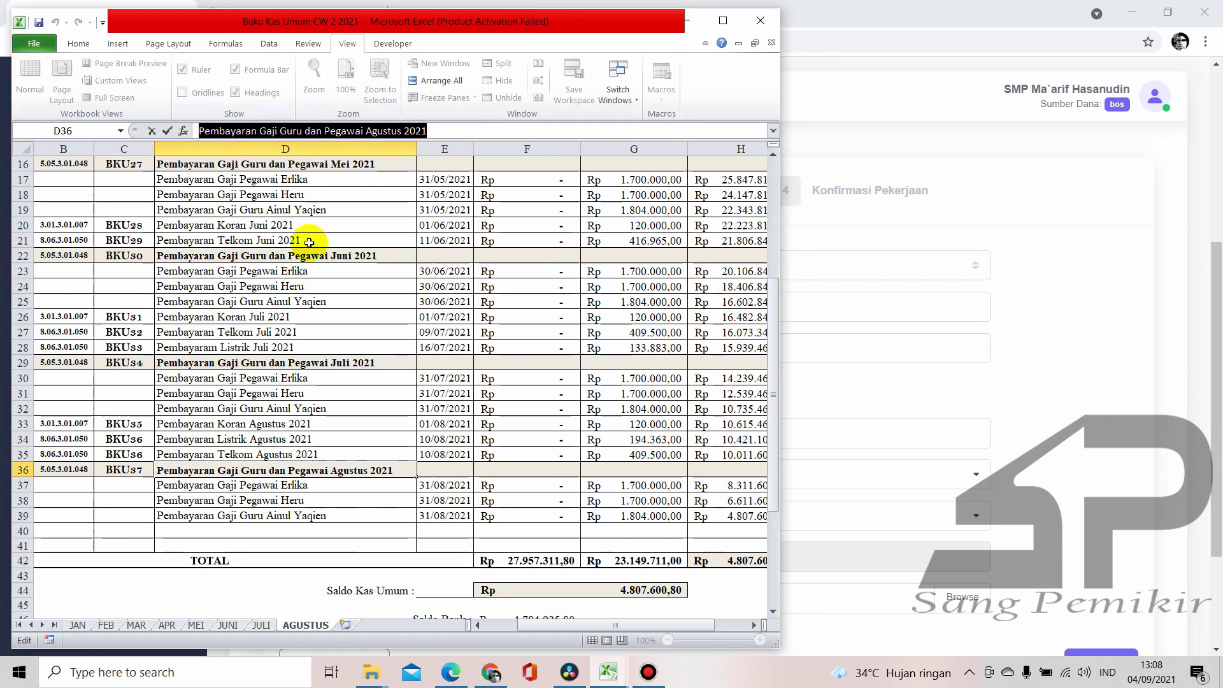
{"action": "left_click", "coordinate": [492, 674]}
{"action": "left_click", "coordinate": [572, 358]}
{"action": "key", "text": "ctrl+v"}
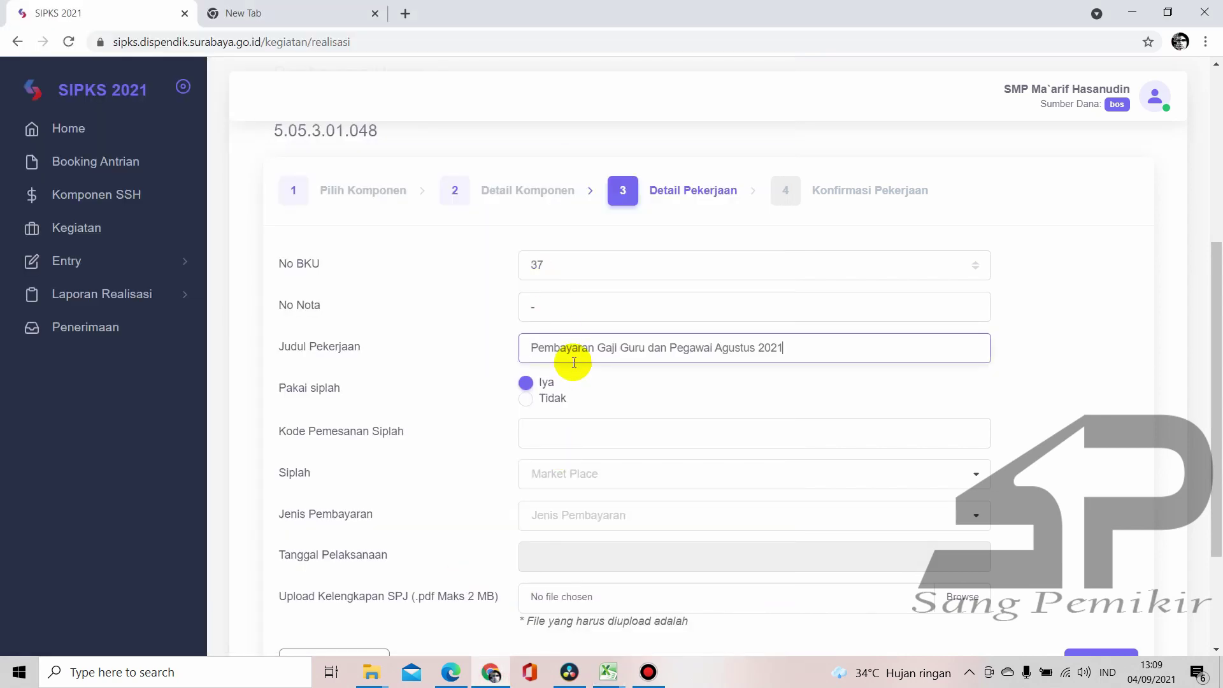
Set Pakai siplah to Tidak and Jenis Pembayaran to Tunai
{"action": "left_click", "coordinate": [531, 400]}
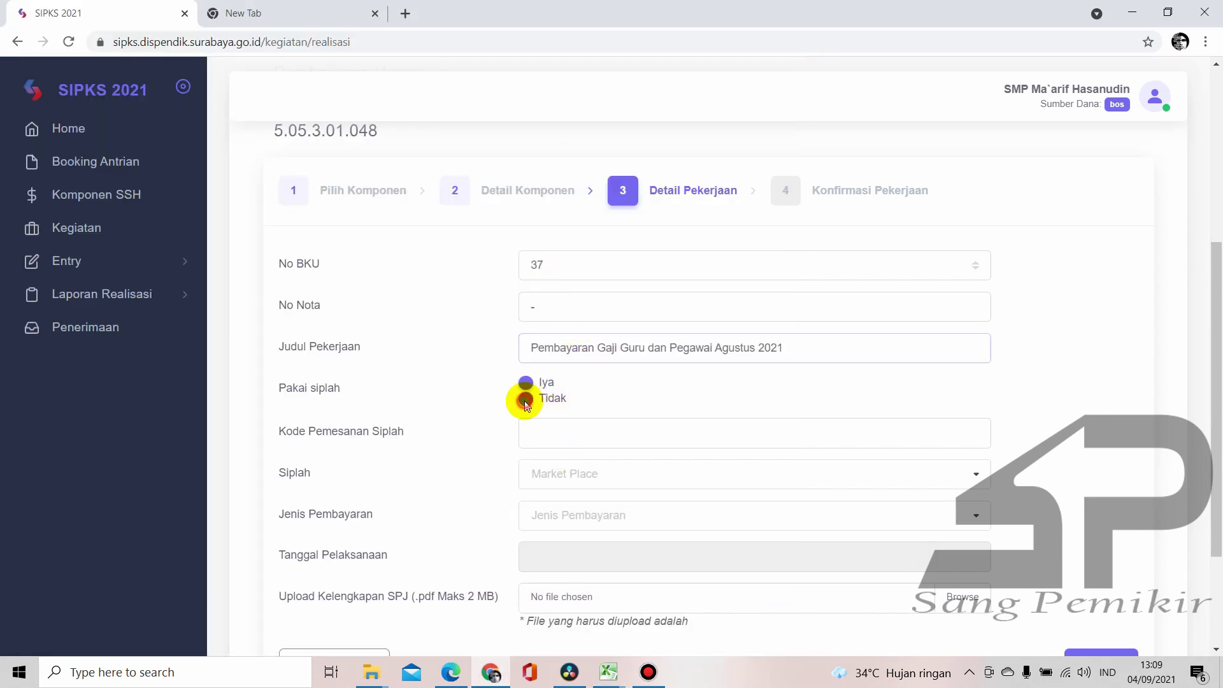
{"action": "left_click", "coordinate": [815, 442]}
{"action": "left_click", "coordinate": [675, 462]}
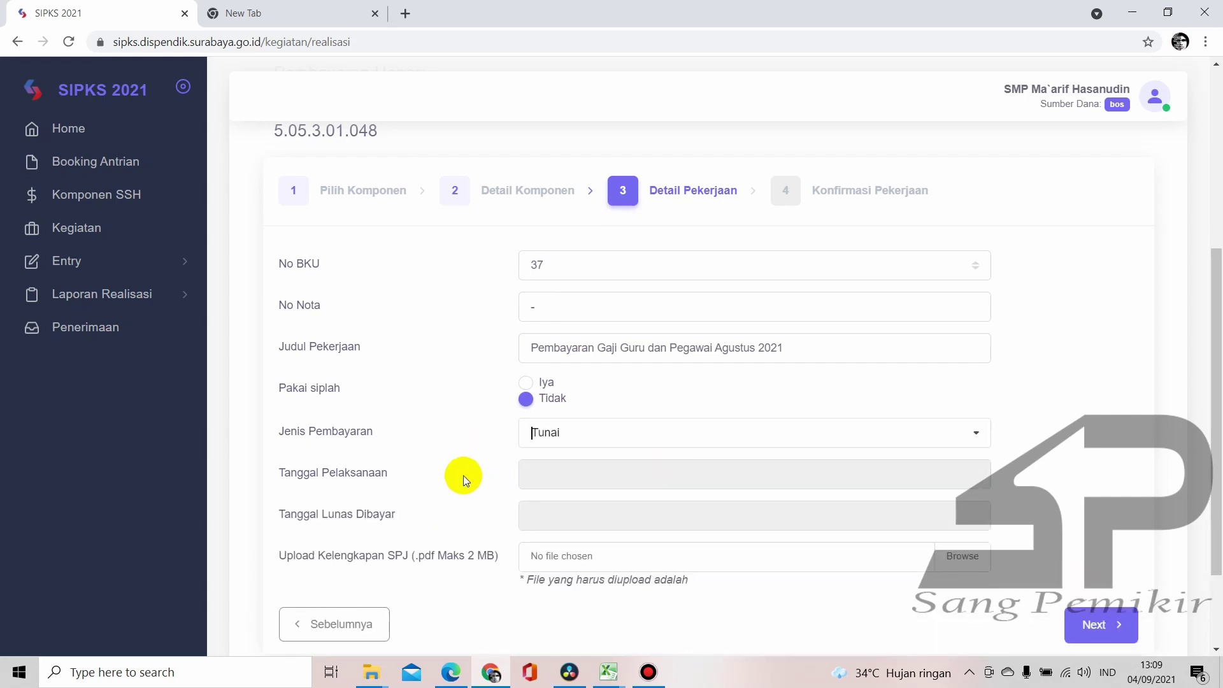
Set both Tanggal Pelaksanaan and Tanggal Lunas Dibayar to August 31, 2021
{"action": "left_click", "coordinate": [550, 475]}
{"action": "left_click", "coordinate": [596, 236]}
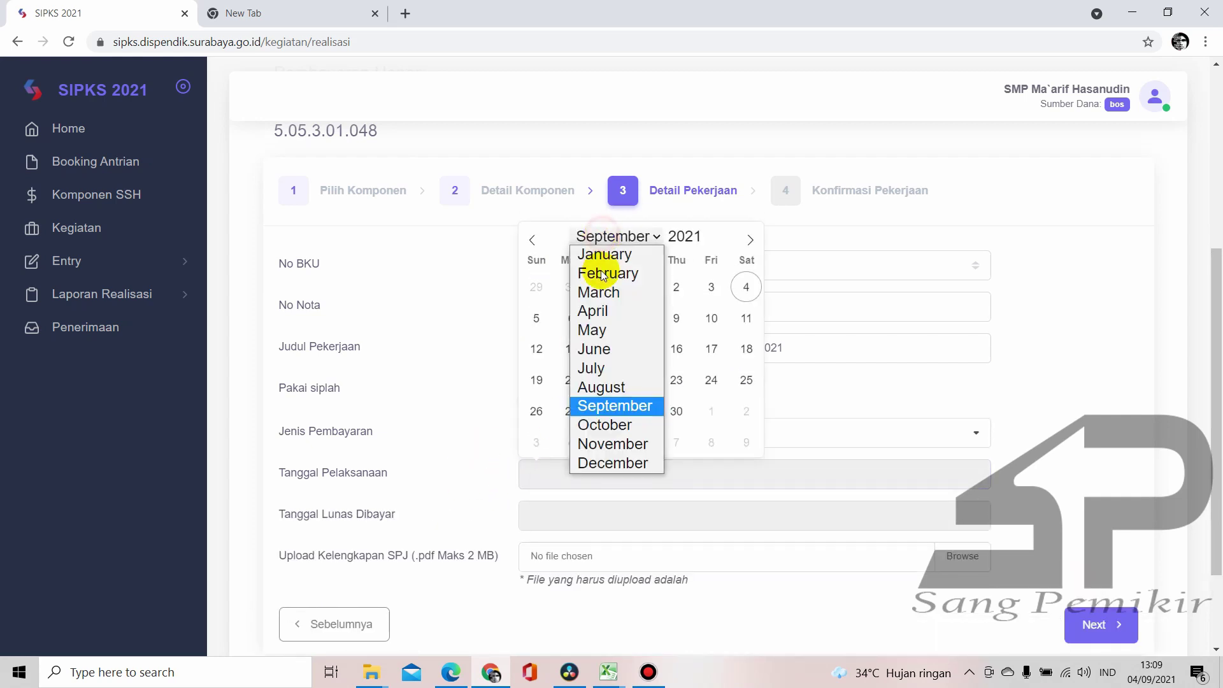
{"action": "left_click", "coordinate": [602, 389]}
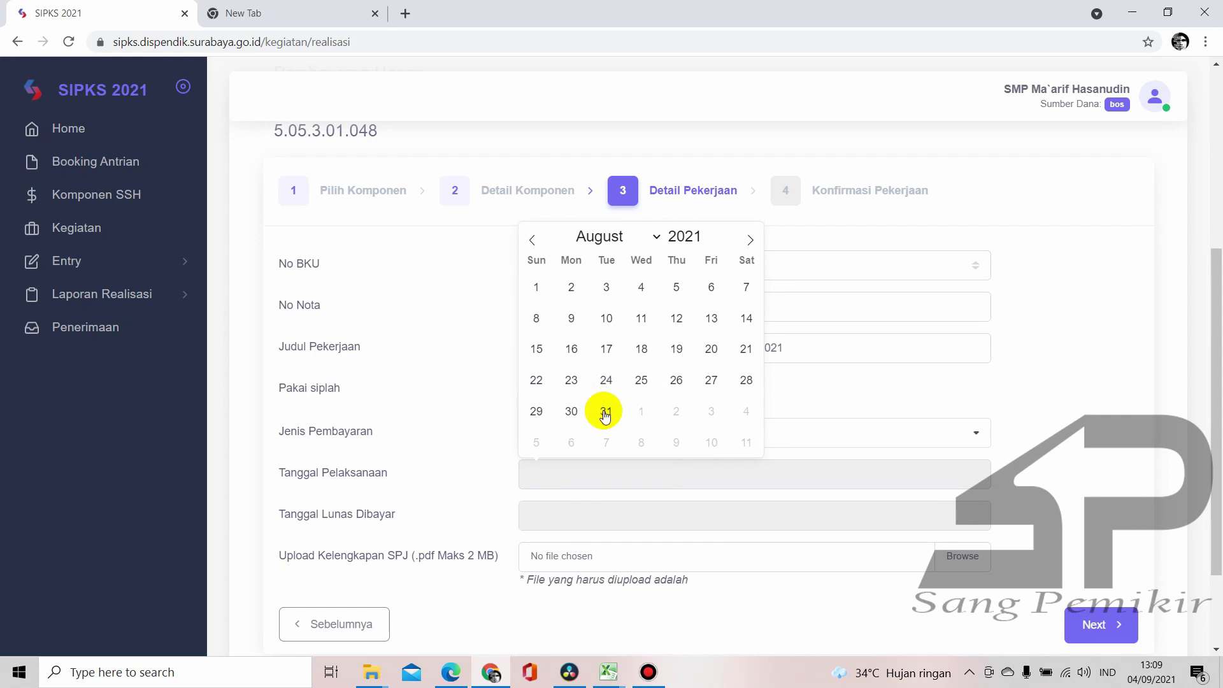
{"action": "left_click", "coordinate": [600, 411]}
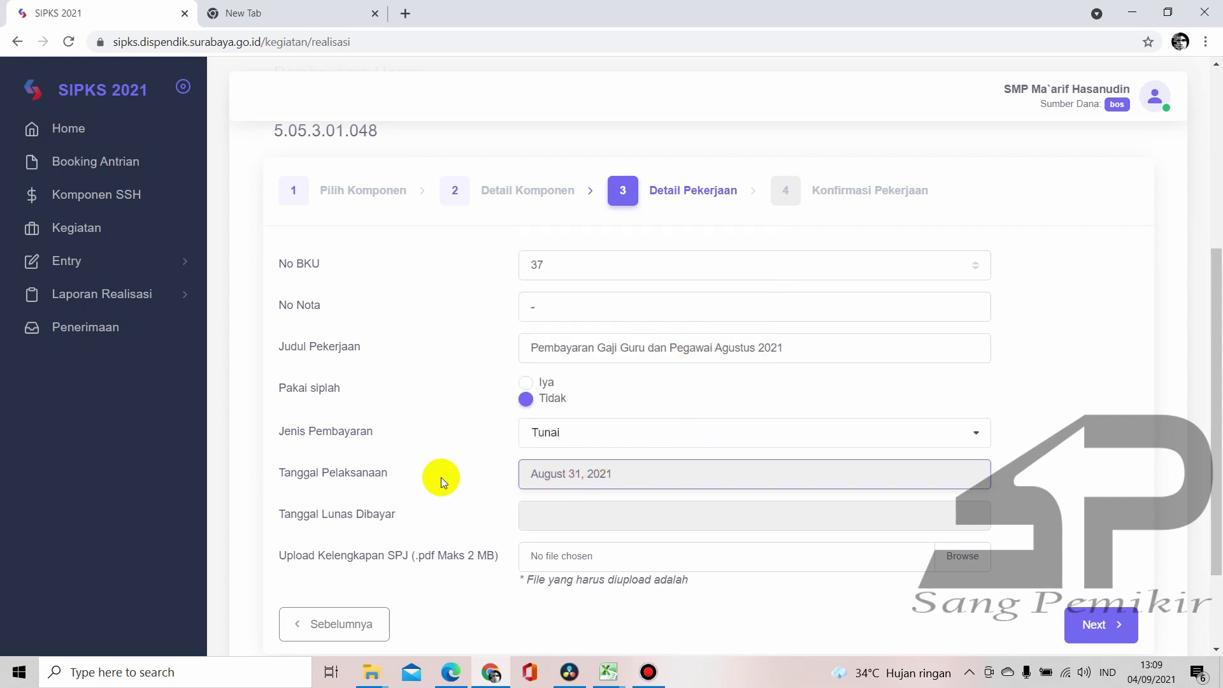
{"action": "left_click", "coordinate": [635, 513]}
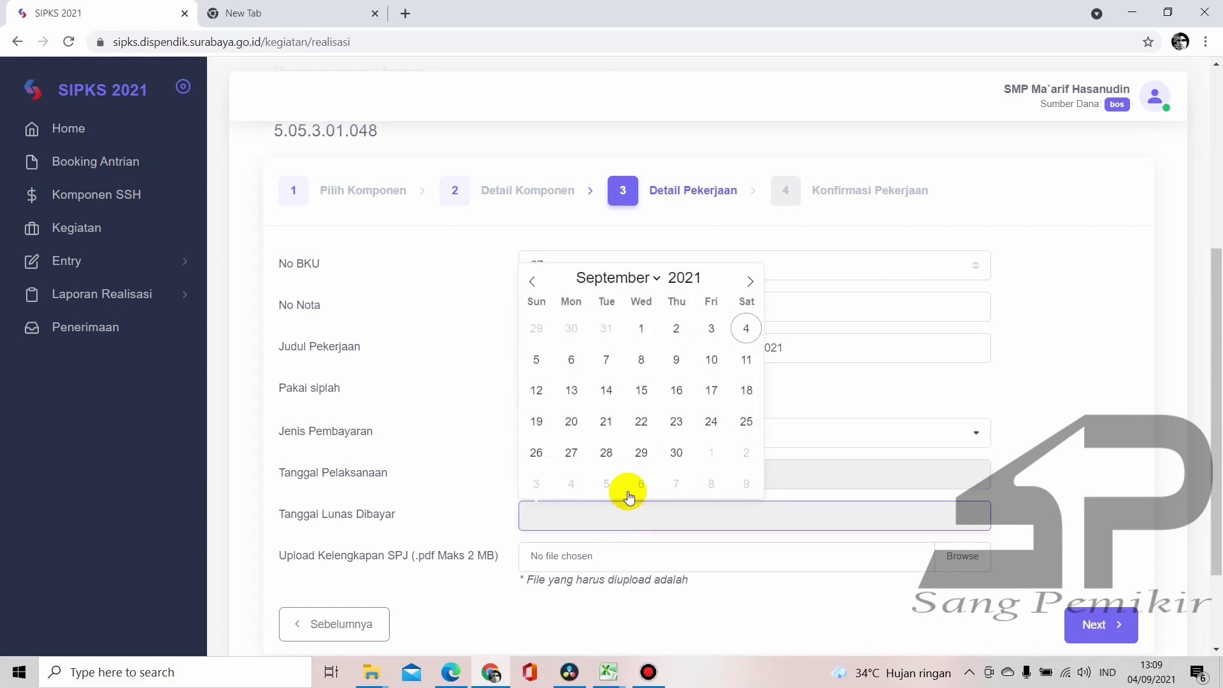
{"action": "left_click", "coordinate": [627, 280]}
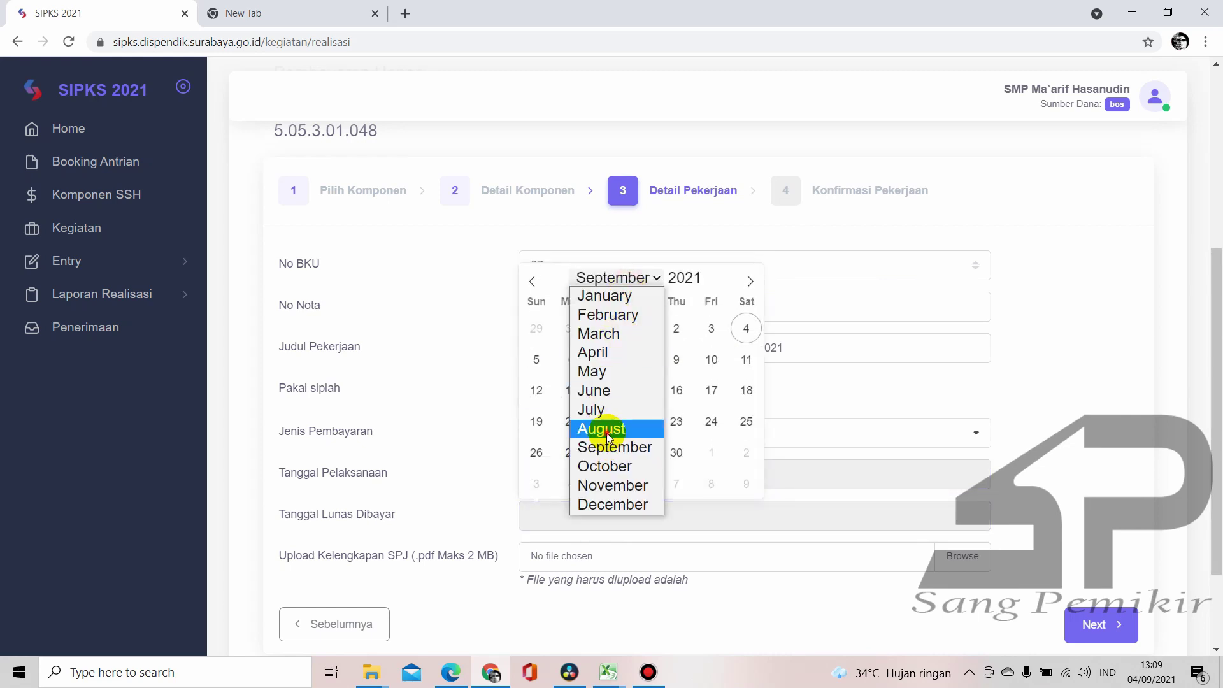
{"action": "left_click", "coordinate": [599, 427]}
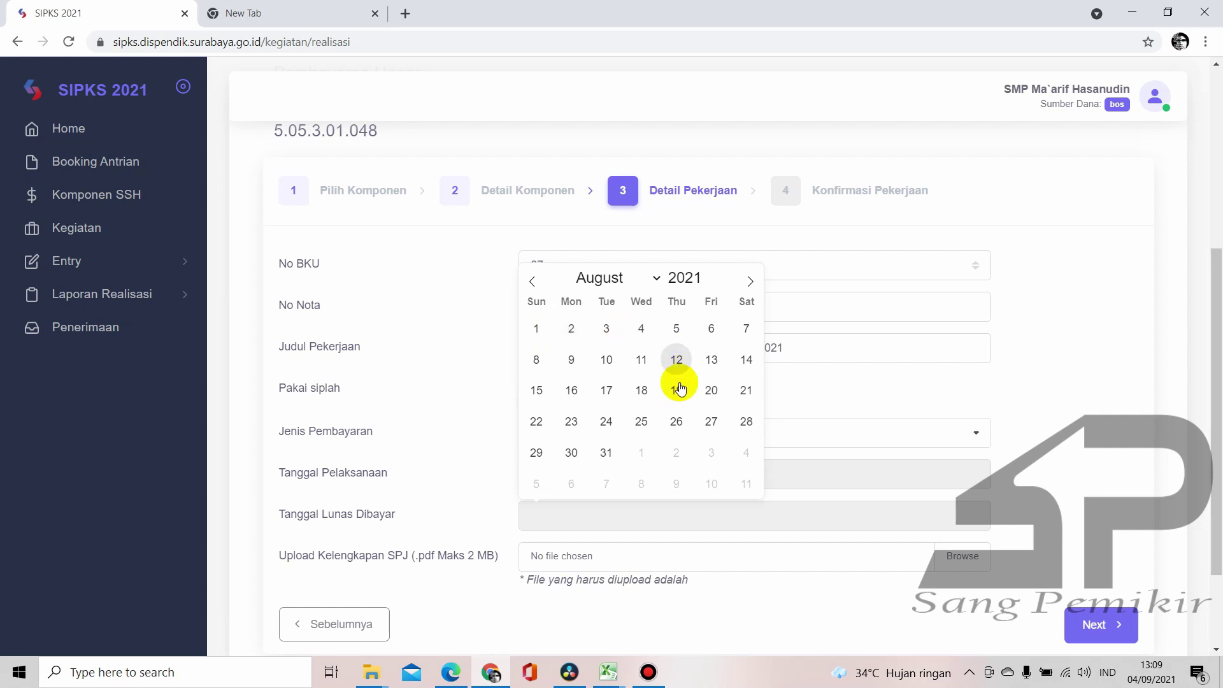
{"action": "left_click", "coordinate": [605, 453]}
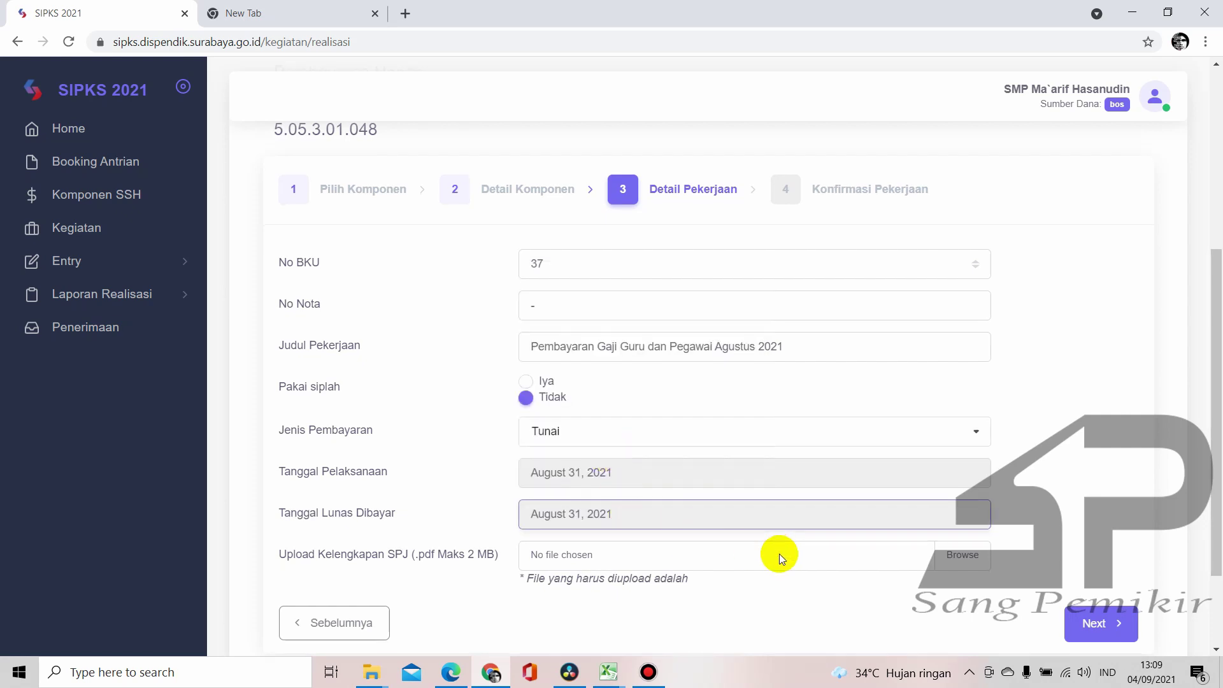
Attach the PDF SPJ Honor Agustus from the CW 2 SPJ folder as Kelengkapan SPJ
{"action": "scroll", "coordinate": [828, 541], "scroll_direction": "down", "scroll_amount": 1}
{"action": "left_click", "coordinate": [963, 476]}
{"action": "scroll", "coordinate": [785, 293], "scroll_direction": "down", "scroll_amount": 1}
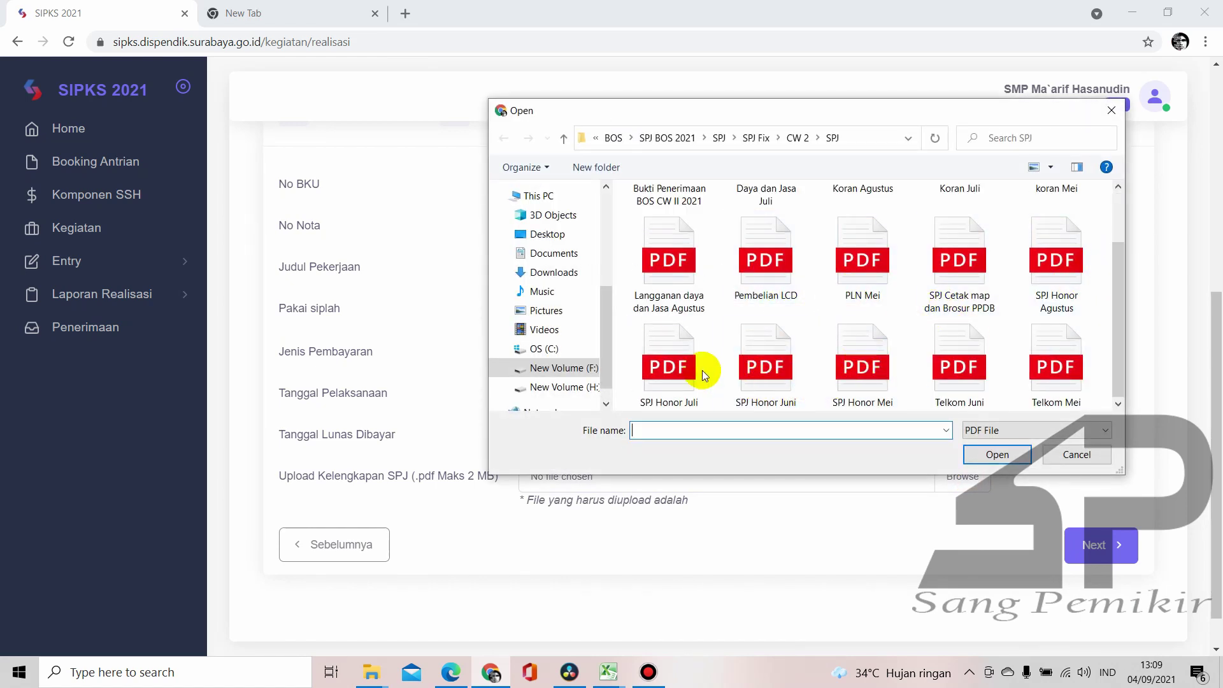
{"action": "scroll", "coordinate": [966, 325], "scroll_direction": "up", "scroll_amount": 1}
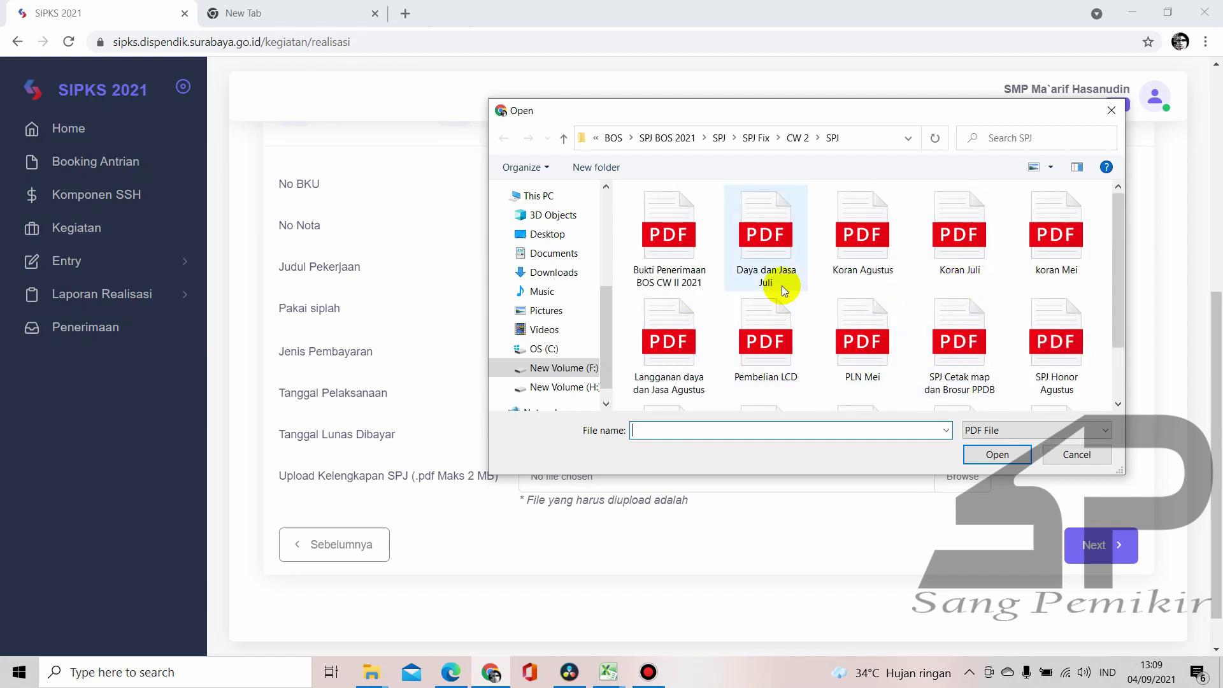
{"action": "scroll", "coordinate": [782, 285], "scroll_direction": "down", "scroll_amount": 1}
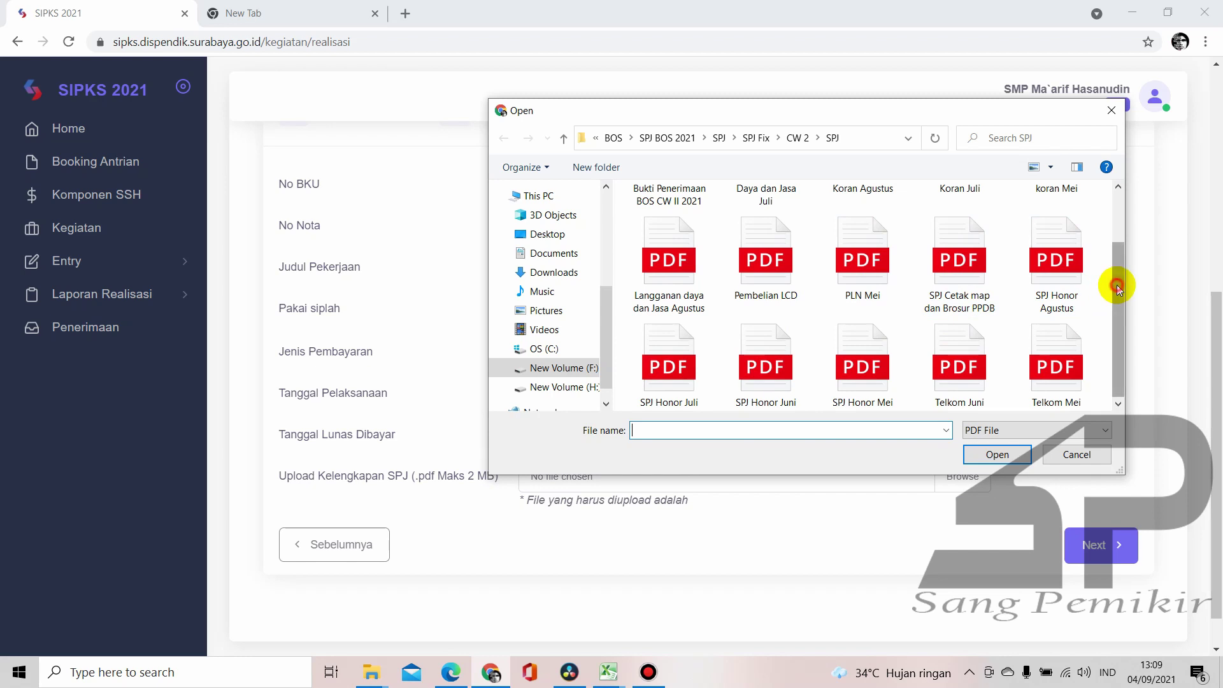
{"action": "left_click_drag", "start_coordinate": [1117, 286], "coordinate": [1118, 307]}
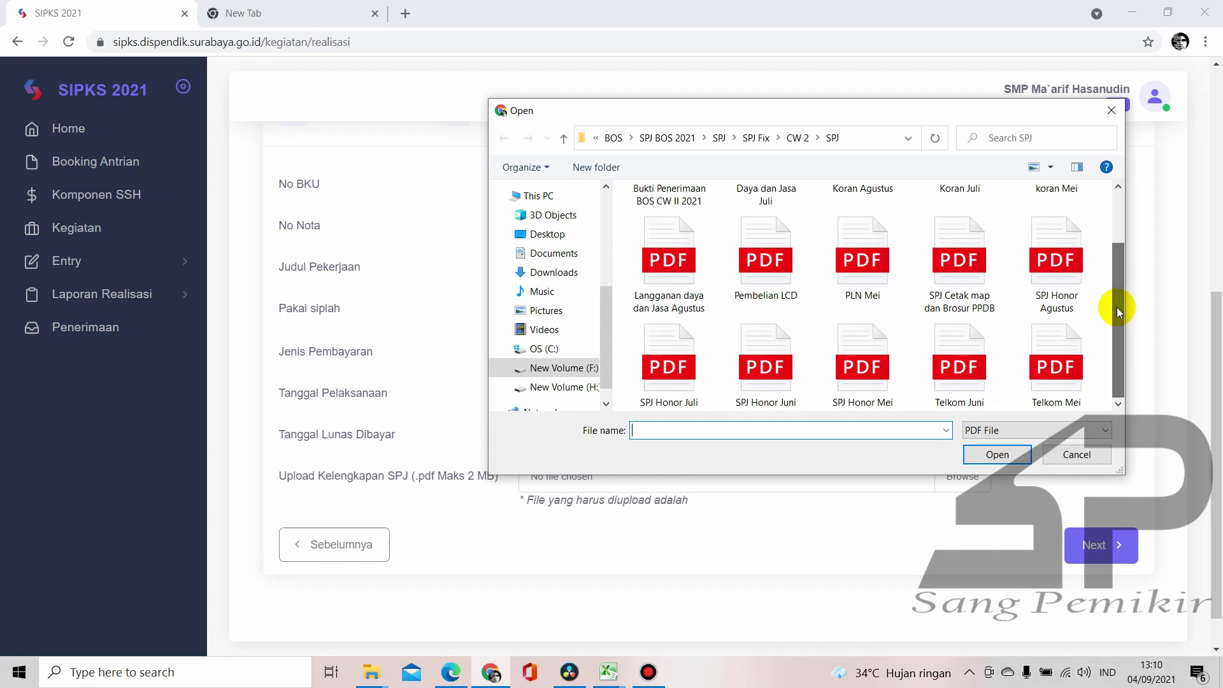
{"action": "left_click", "coordinate": [1073, 281]}
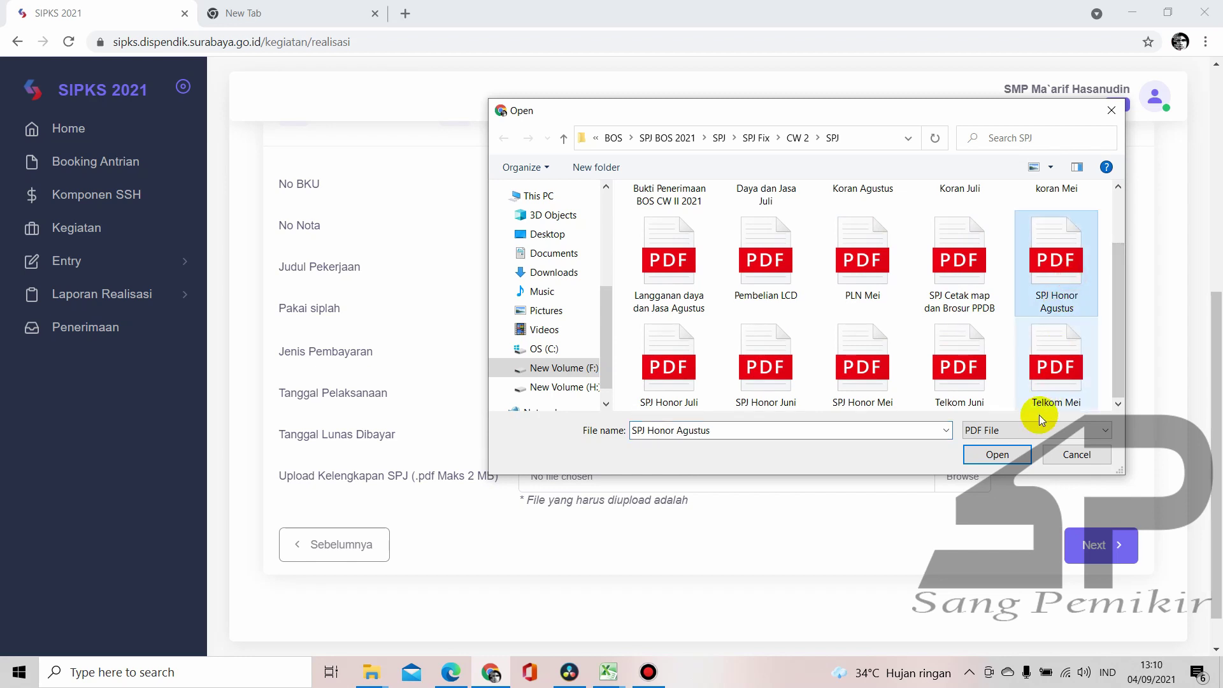
{"action": "left_click", "coordinate": [1014, 454]}
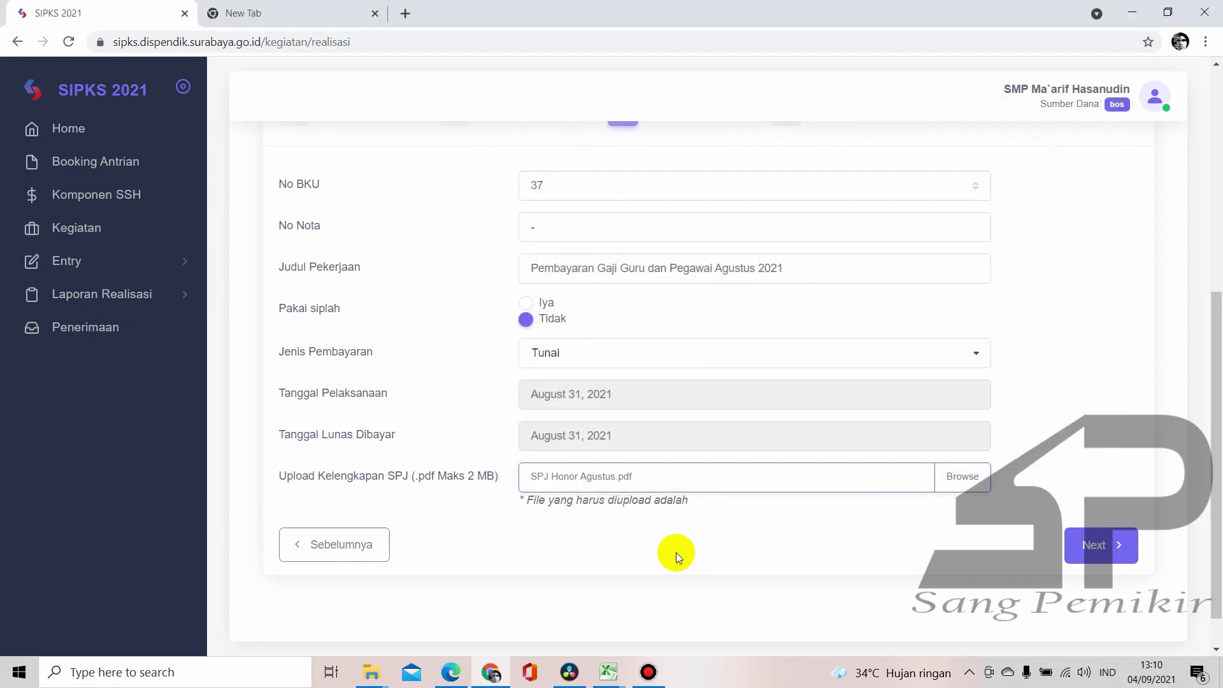
Open SPJ Honor Agustus from the SPJ folder in File Explorer and examine its salary payment receipt page
{"action": "mouse_move", "coordinate": [372, 672]}
{"action": "left_click", "coordinate": [342, 650]}
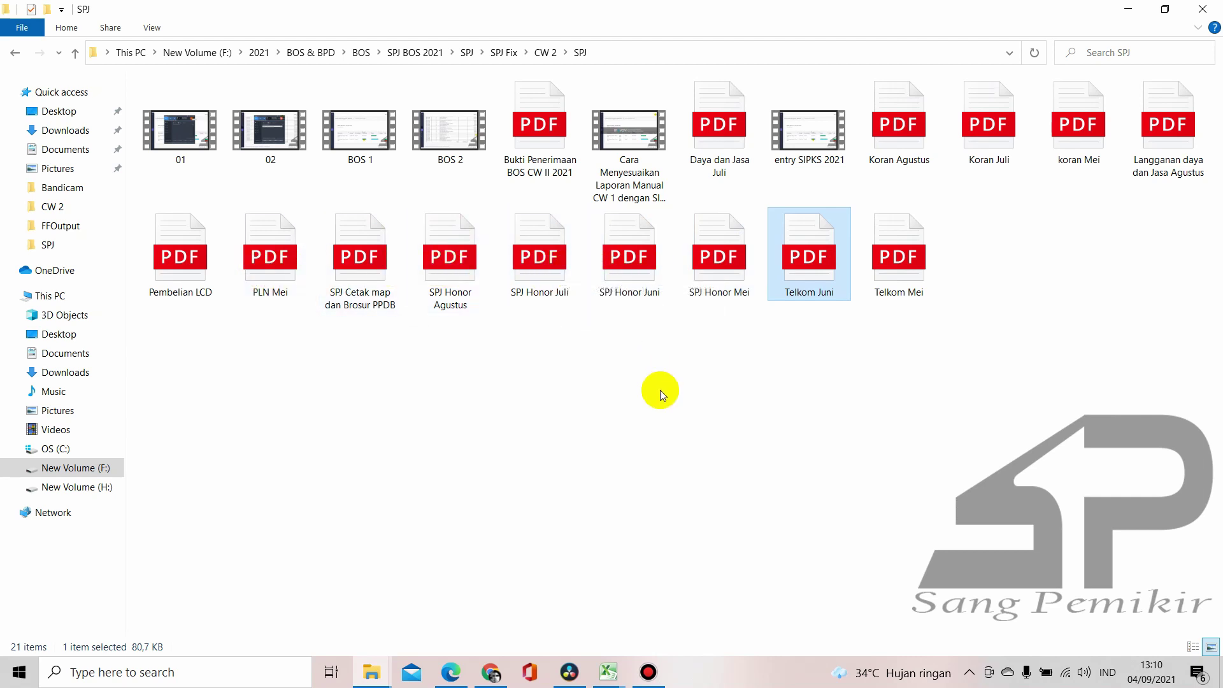
{"action": "double_click", "coordinate": [450, 258]}
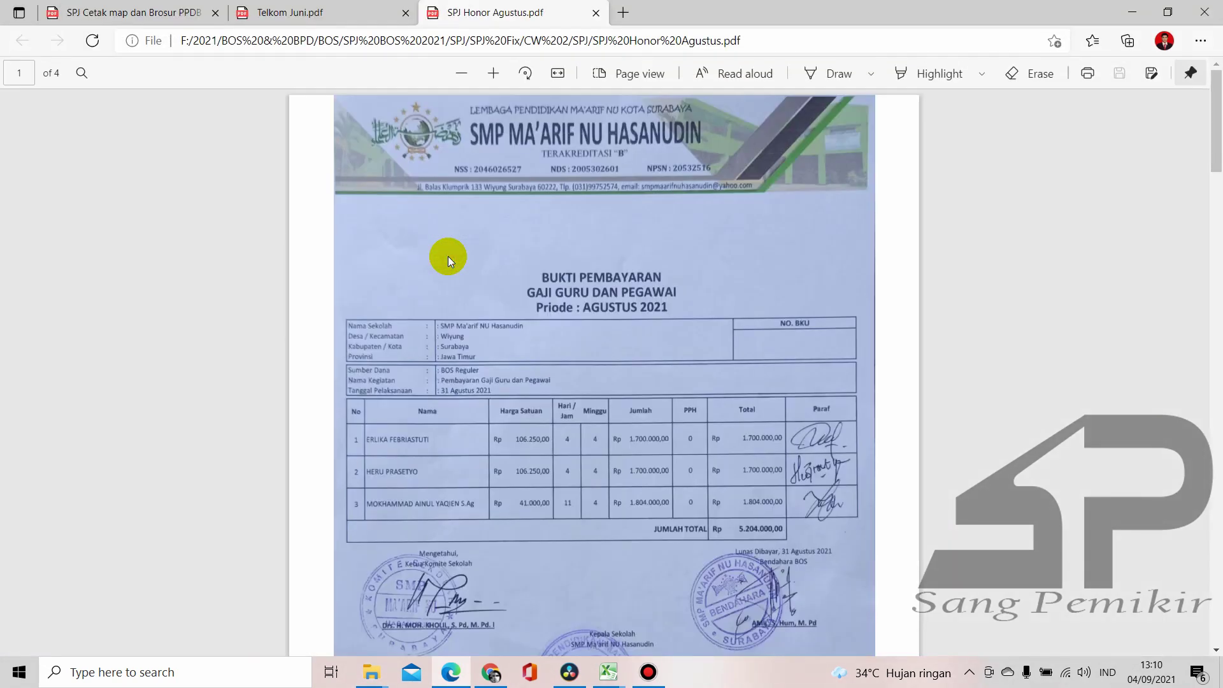
{"action": "scroll", "coordinate": [799, 344], "scroll_direction": "down", "scroll_amount": 3}
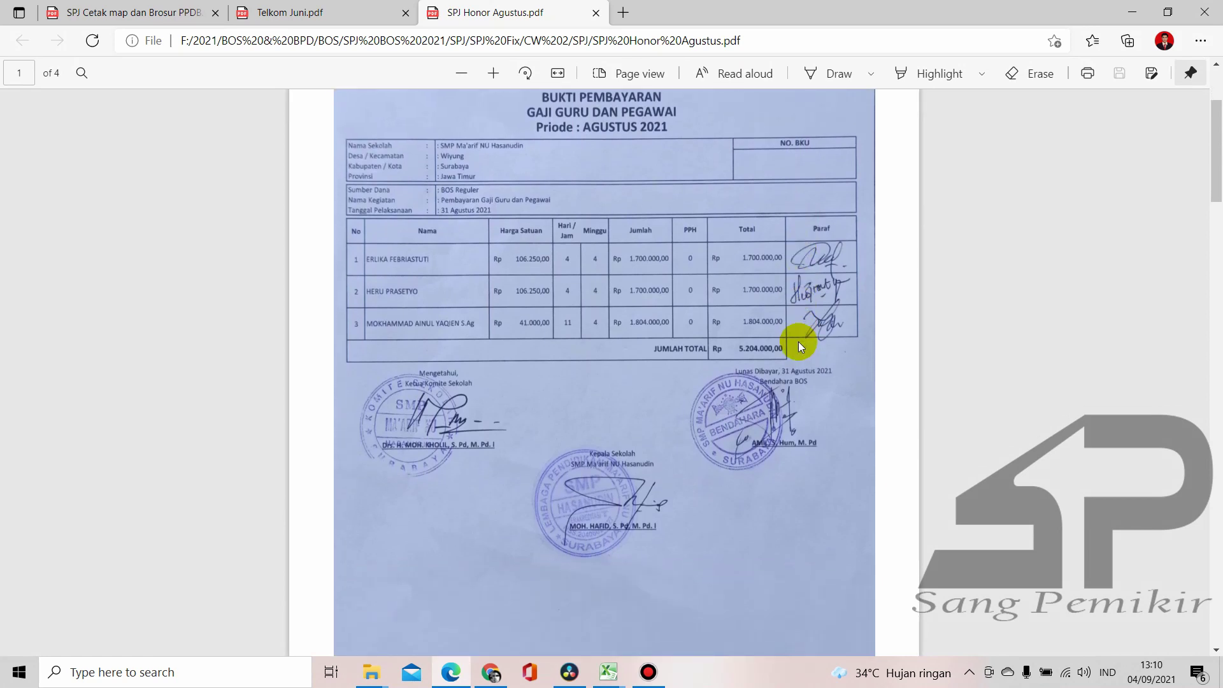
{"action": "scroll", "coordinate": [798, 341], "scroll_direction": "up", "scroll_amount": 2}
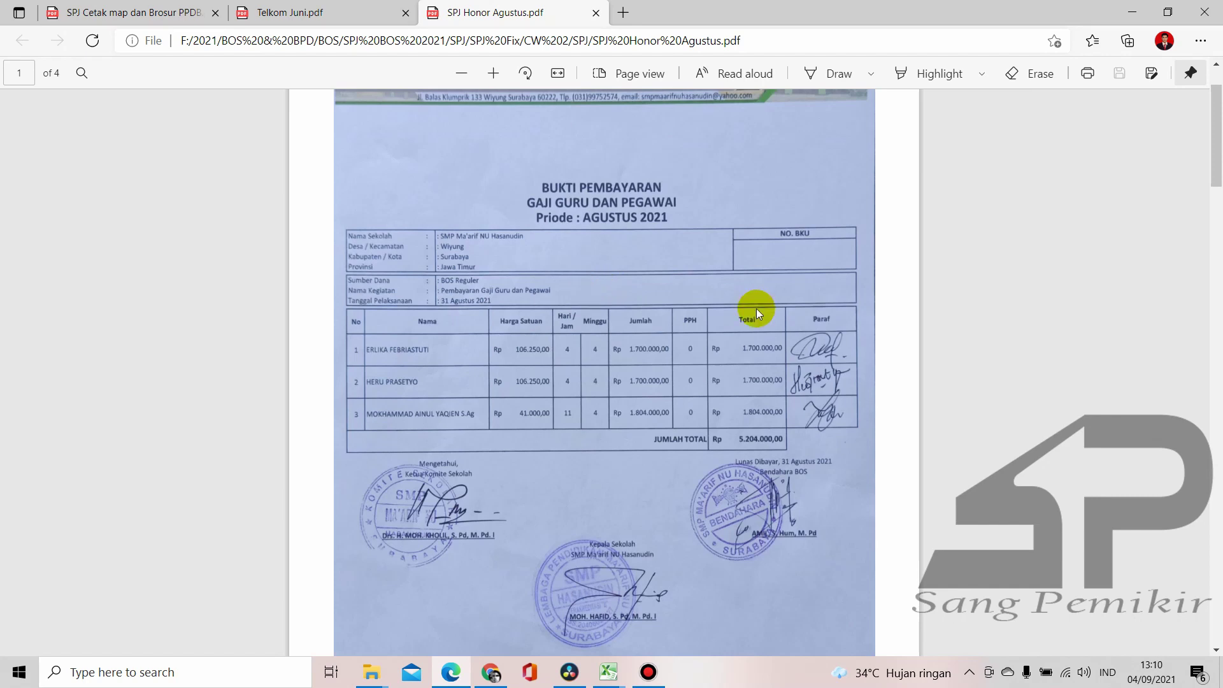
{"action": "scroll", "coordinate": [844, 228], "scroll_direction": "down", "scroll_amount": 3}
{"action": "scroll", "coordinate": [708, 269], "scroll_direction": "up", "scroll_amount": 1}
{"action": "scroll", "coordinate": [707, 269], "scroll_direction": "up", "scroll_amount": 2}
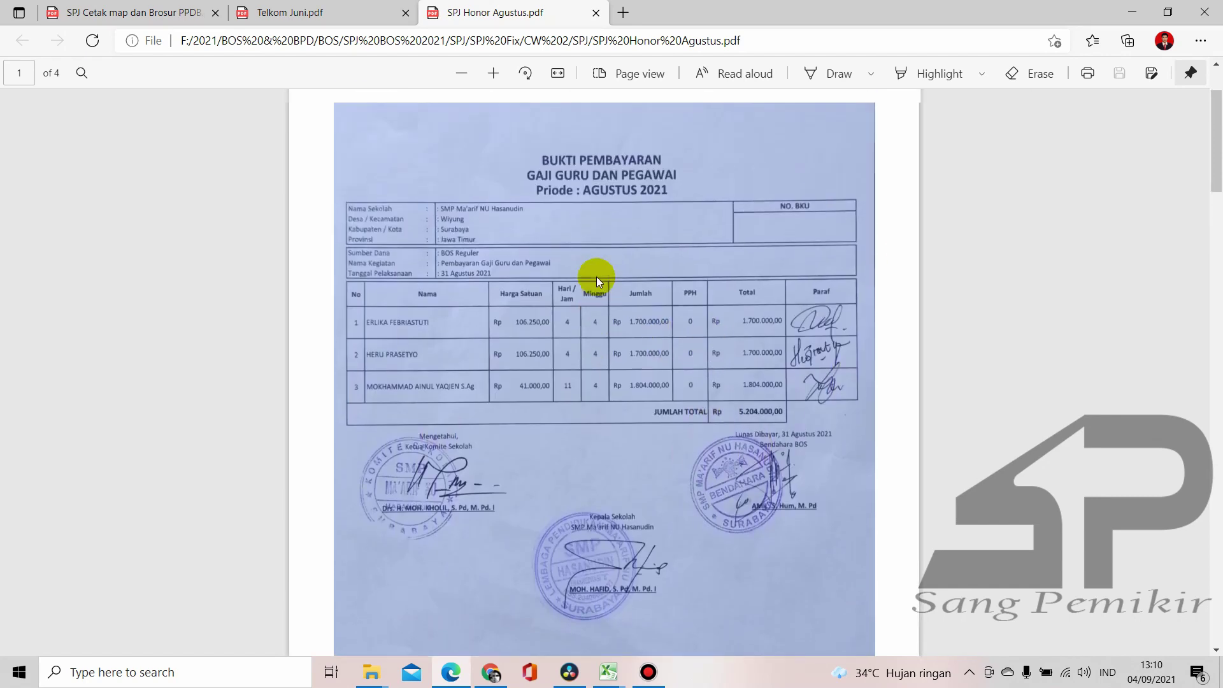
{"action": "scroll", "coordinate": [675, 299], "scroll_direction": "down", "scroll_amount": 1}
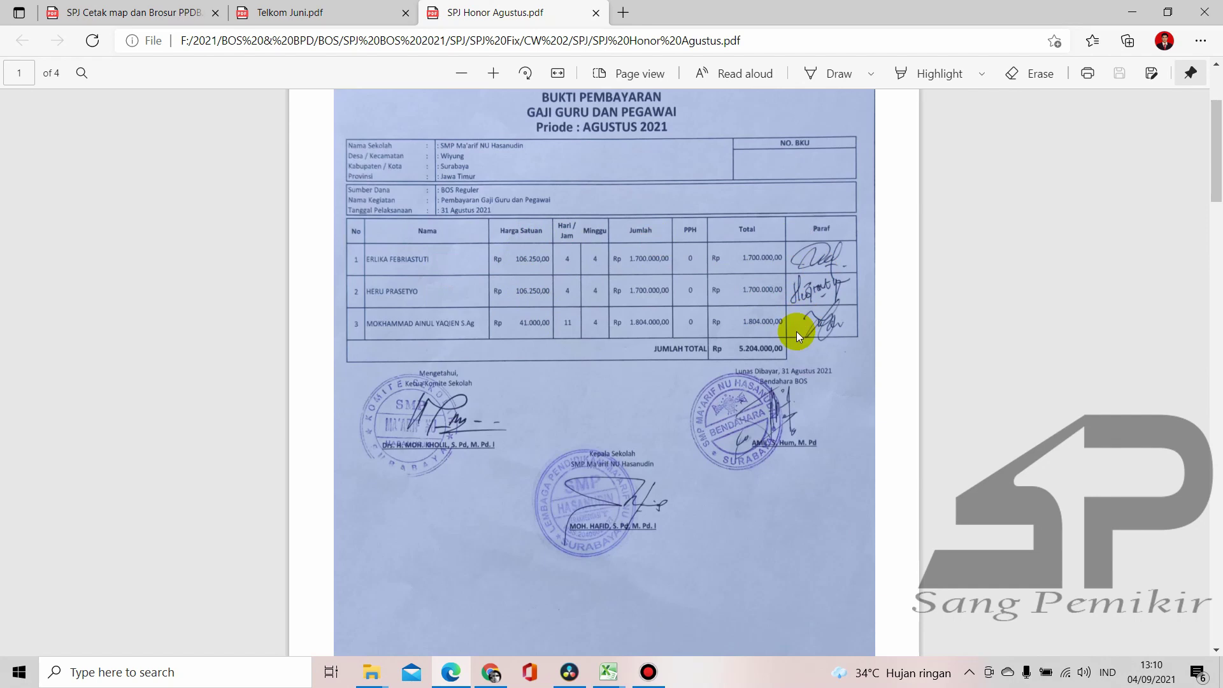
Examine the August attendance list of teachers and staff on page 2 of the SPJ Honor Agustus PDF
{"action": "scroll", "coordinate": [796, 331], "scroll_direction": "down", "scroll_amount": 10}
{"action": "scroll", "coordinate": [781, 331], "scroll_direction": "down", "scroll_amount": 3}
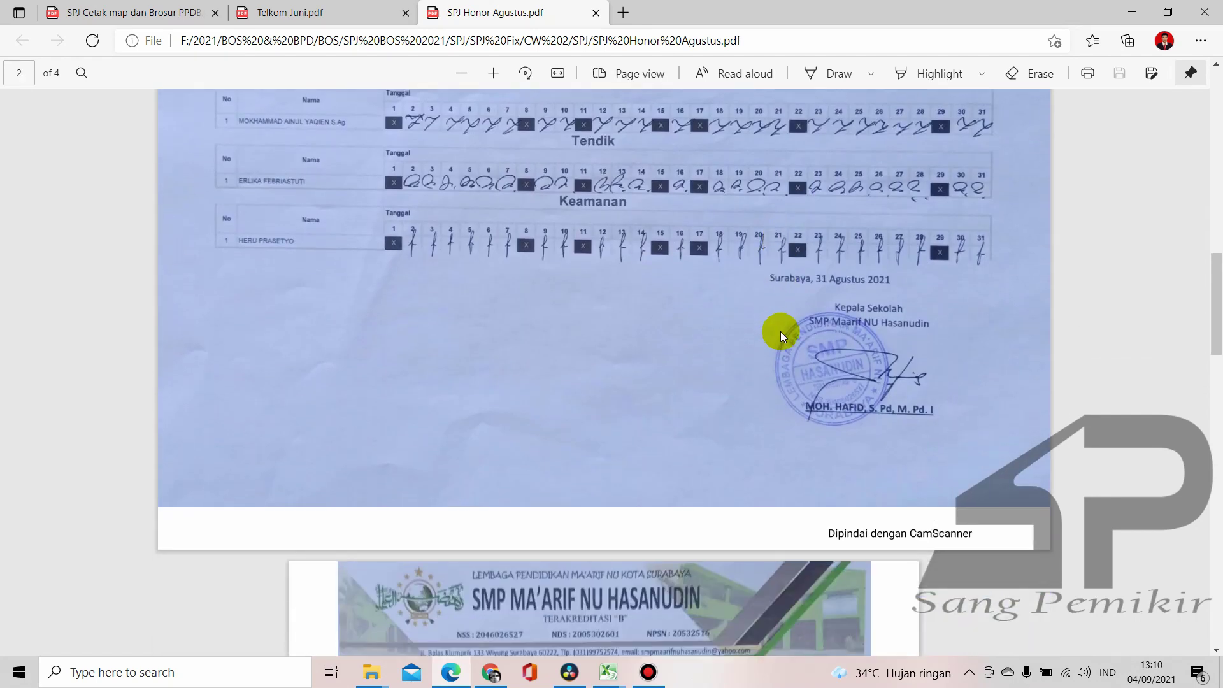
{"action": "scroll", "coordinate": [686, 316], "scroll_direction": "up", "scroll_amount": 3}
{"action": "scroll", "coordinate": [560, 273], "scroll_direction": "down", "scroll_amount": 1}
{"action": "scroll", "coordinate": [559, 273], "scroll_direction": "down", "scroll_amount": 1}
{"action": "scroll", "coordinate": [383, 274], "scroll_direction": "up", "scroll_amount": 3}
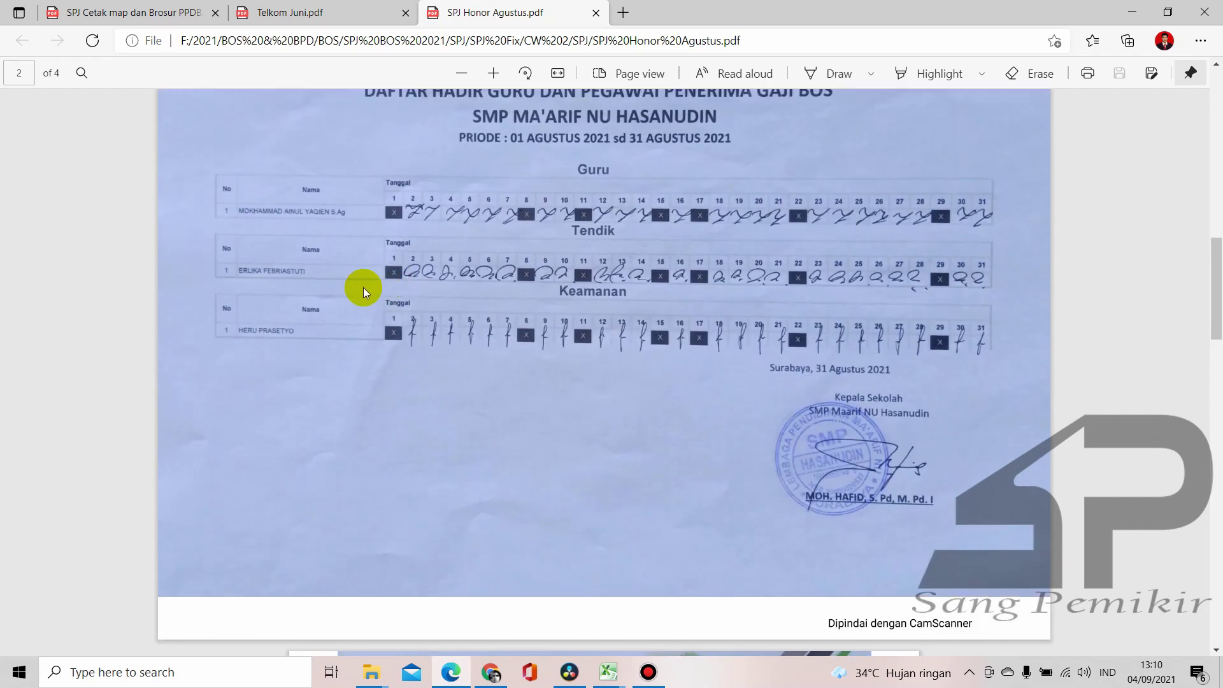
{"action": "scroll", "coordinate": [364, 288], "scroll_direction": "down", "scroll_amount": 3}
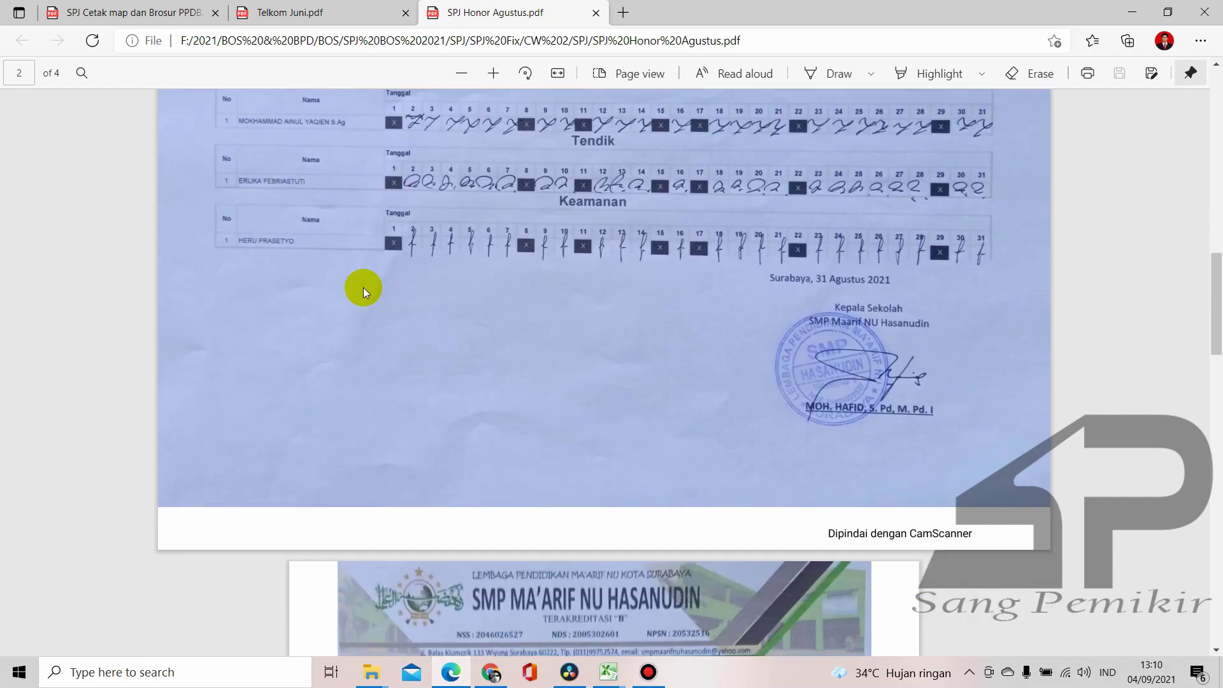
Review the attendance responsibility statement on page 3 and the dated location photo on page 4 of the PDF
{"action": "scroll", "coordinate": [363, 288], "scroll_direction": "down", "scroll_amount": 15}
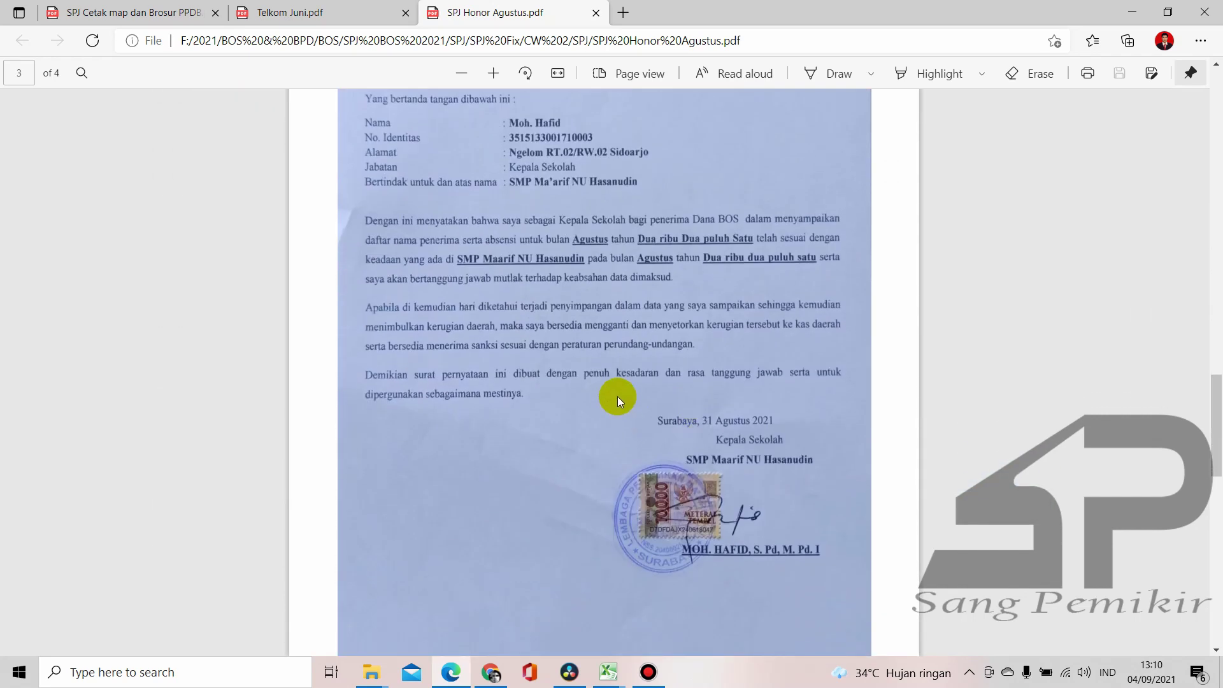
{"action": "scroll", "coordinate": [618, 396], "scroll_direction": "up", "scroll_amount": 20}
{"action": "scroll", "coordinate": [632, 346], "scroll_direction": "down", "scroll_amount": 7}
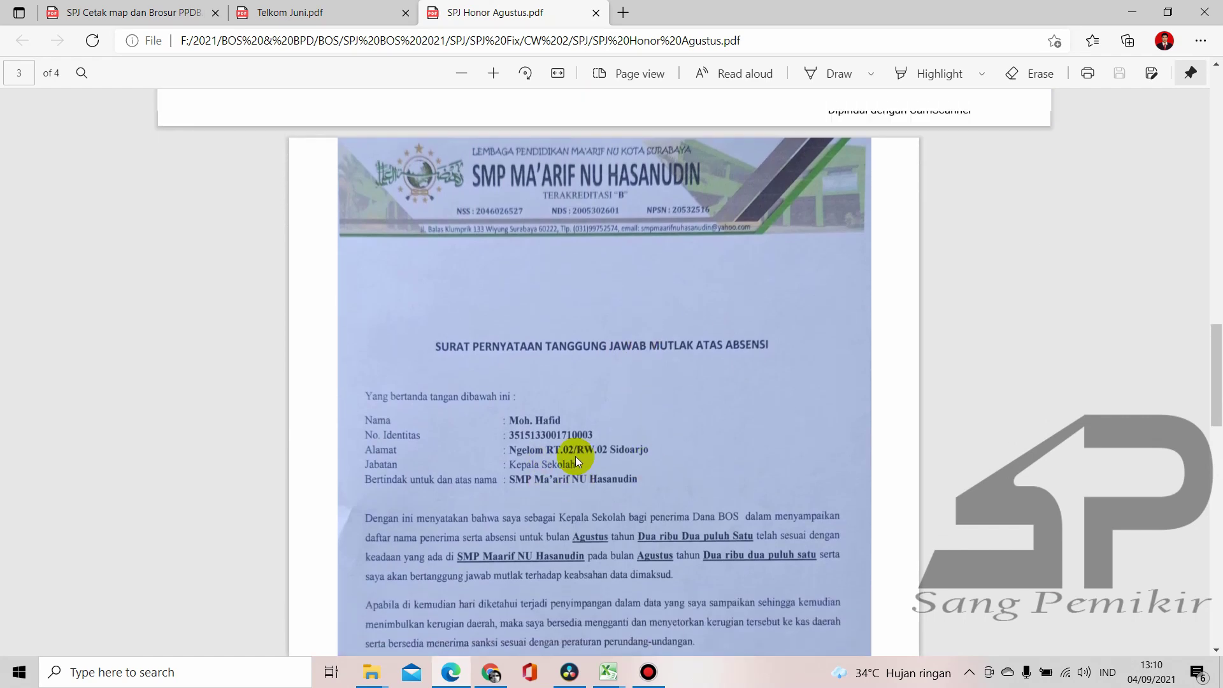
{"action": "scroll", "coordinate": [604, 299], "scroll_direction": "up", "scroll_amount": 6}
{"action": "scroll", "coordinate": [618, 405], "scroll_direction": "down", "scroll_amount": 7}
{"action": "scroll", "coordinate": [617, 431], "scroll_direction": "down", "scroll_amount": 1}
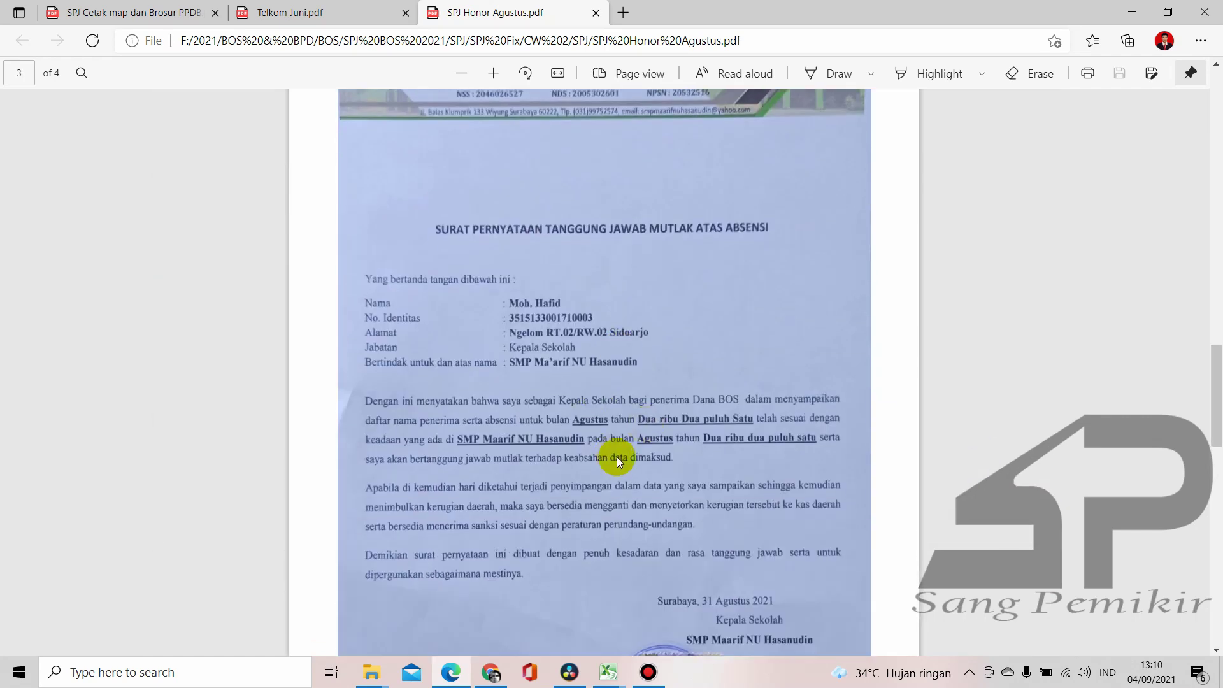
{"action": "scroll", "coordinate": [596, 465], "scroll_direction": "down", "scroll_amount": 15}
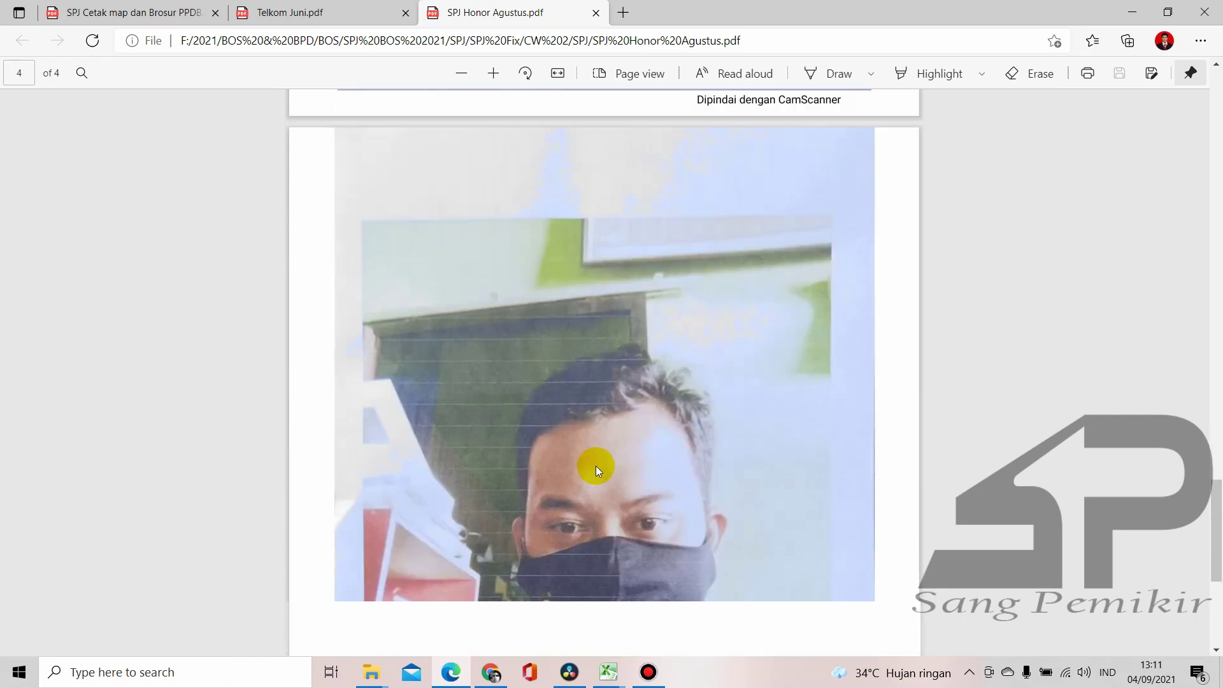
{"action": "scroll", "coordinate": [595, 466], "scroll_direction": "down", "scroll_amount": 1}
{"action": "scroll", "coordinate": [595, 465], "scroll_direction": "up", "scroll_amount": 2}
{"action": "scroll", "coordinate": [595, 465], "scroll_direction": "down", "scroll_amount": 3}
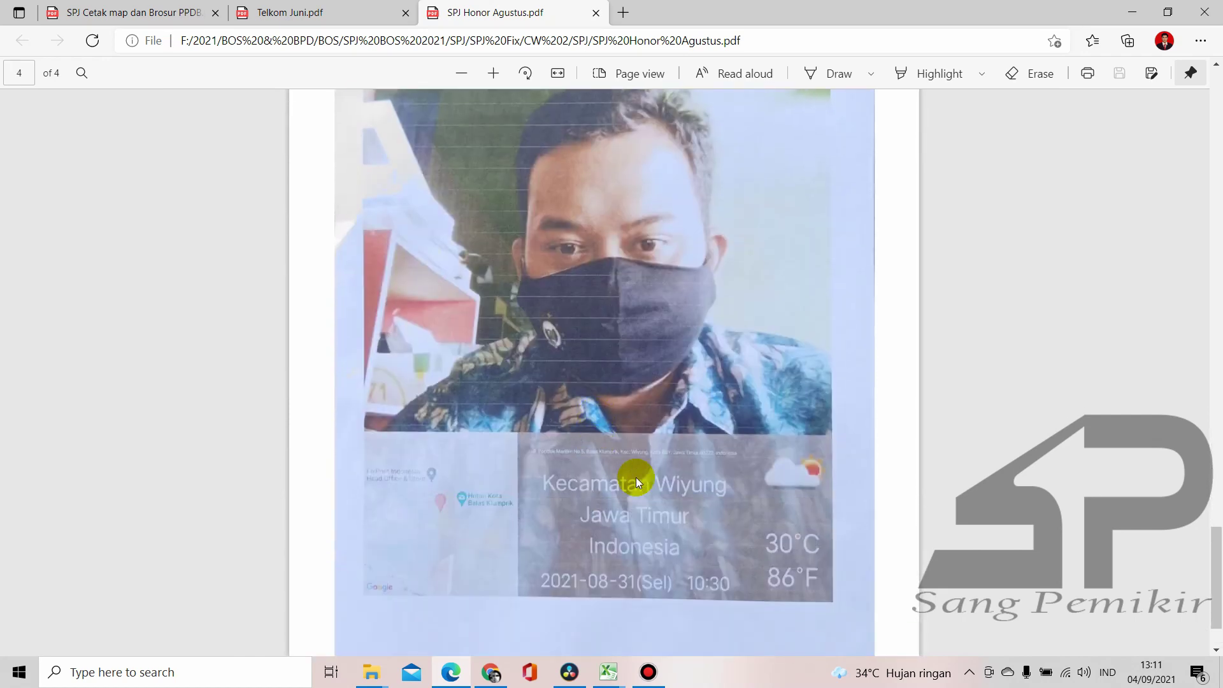
Examine the dated location photo on the last page of the SPJ Honor Agustus PDF once more
{"action": "scroll", "coordinate": [592, 459], "scroll_direction": "up", "scroll_amount": 3}
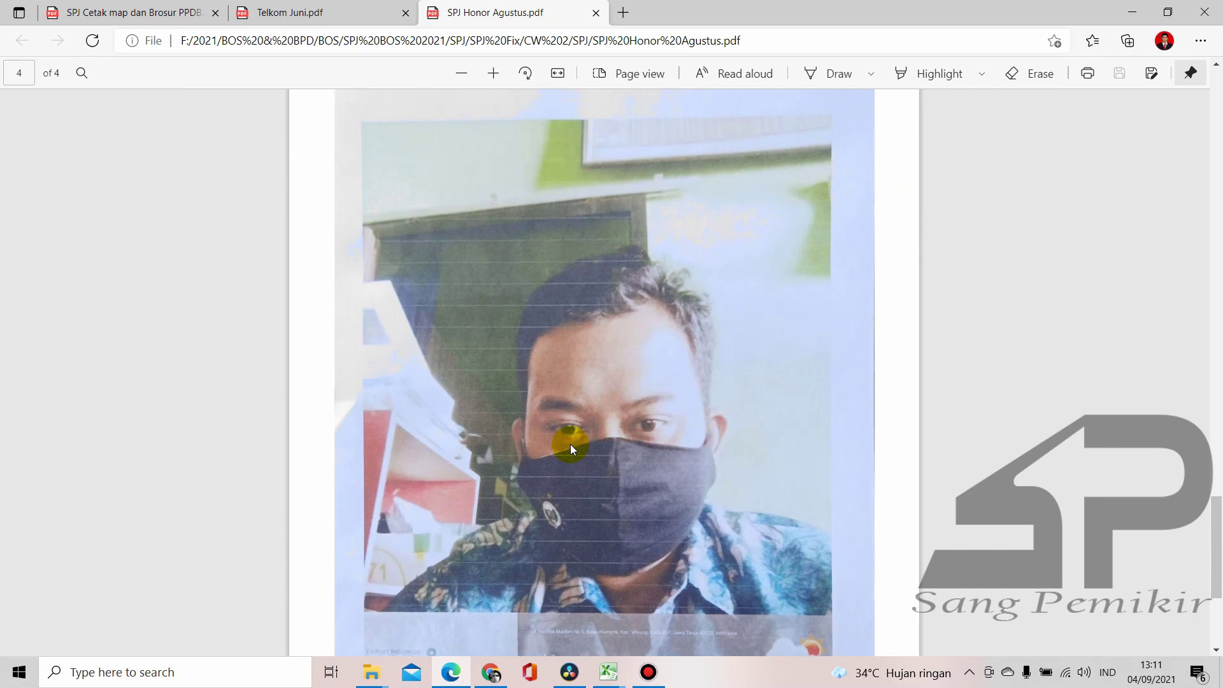
{"action": "scroll", "coordinate": [648, 454], "scroll_direction": "down", "scroll_amount": 5}
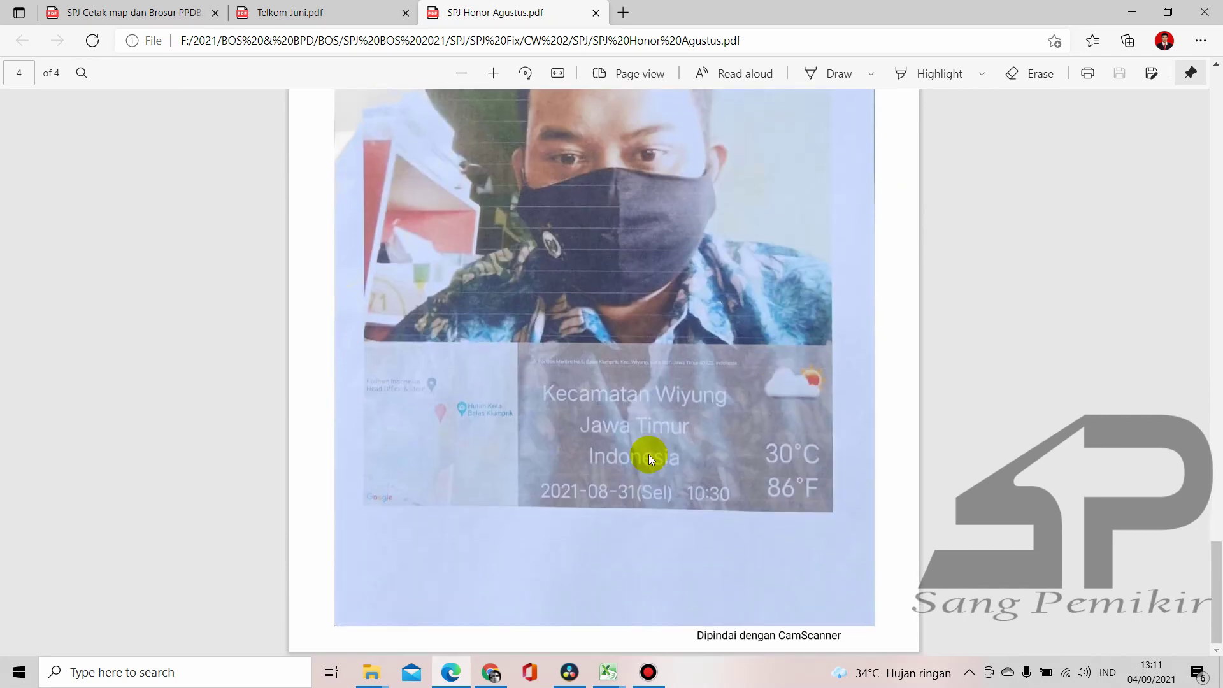
{"action": "scroll", "coordinate": [623, 506], "scroll_direction": "up", "scroll_amount": 4}
{"action": "scroll", "coordinate": [675, 431], "scroll_direction": "up", "scroll_amount": 3}
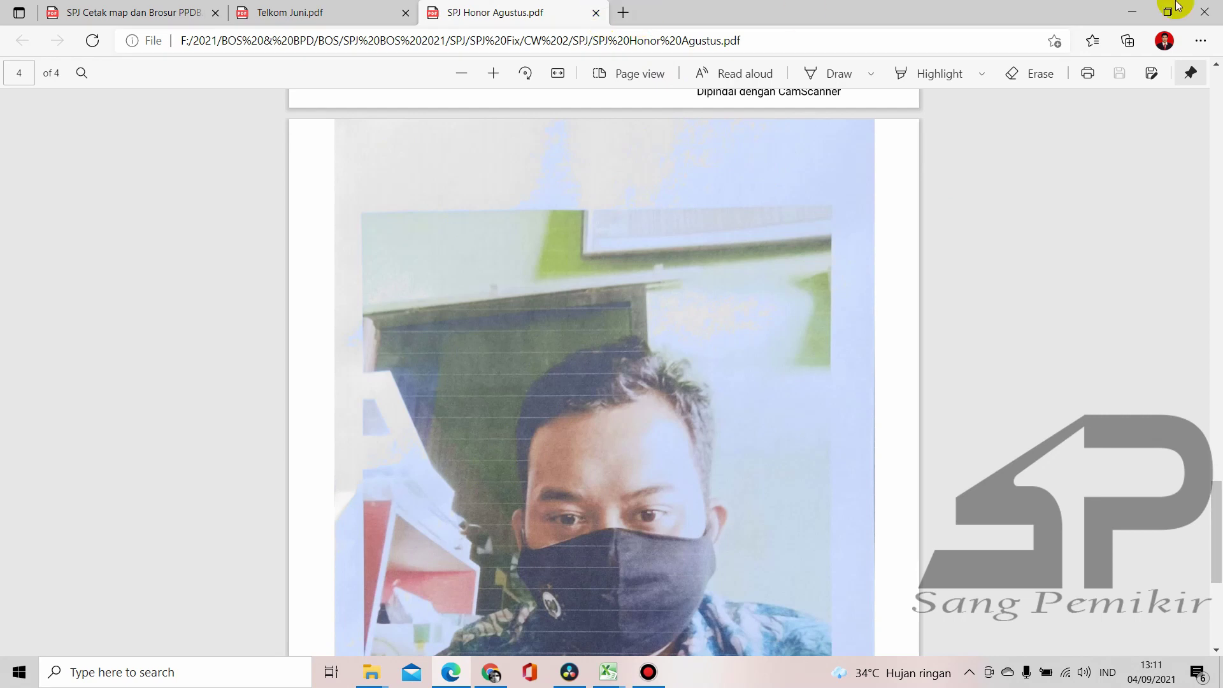
Switch back to SIPKS in Chrome and submit the August 2021 teacher and staff salary realisation, confirming that it be sent
{"action": "left_click", "coordinate": [1132, 12]}
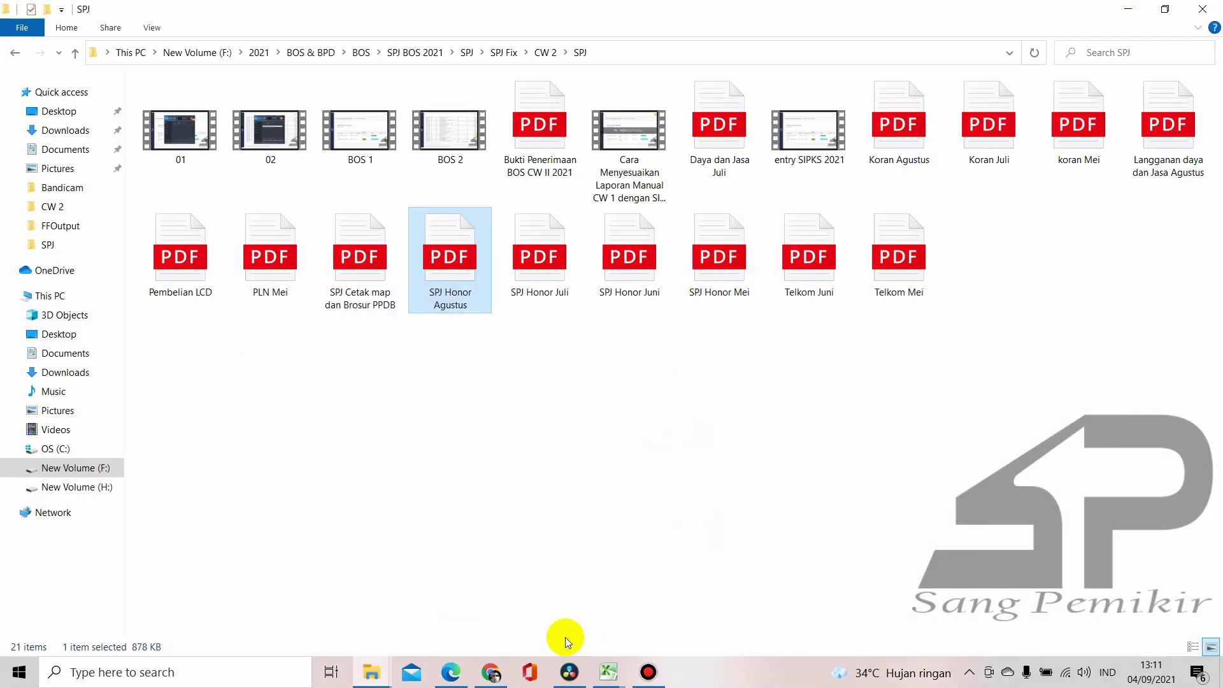
{"action": "left_click", "coordinate": [504, 668]}
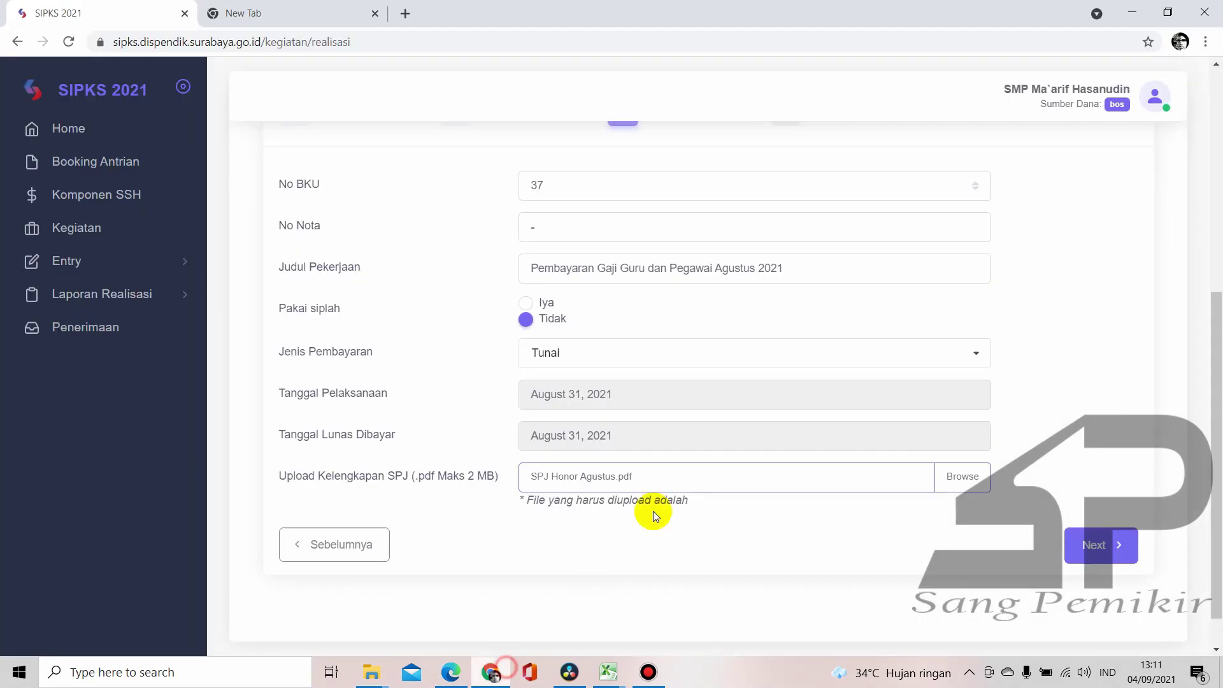
{"action": "left_click", "coordinate": [1107, 553]}
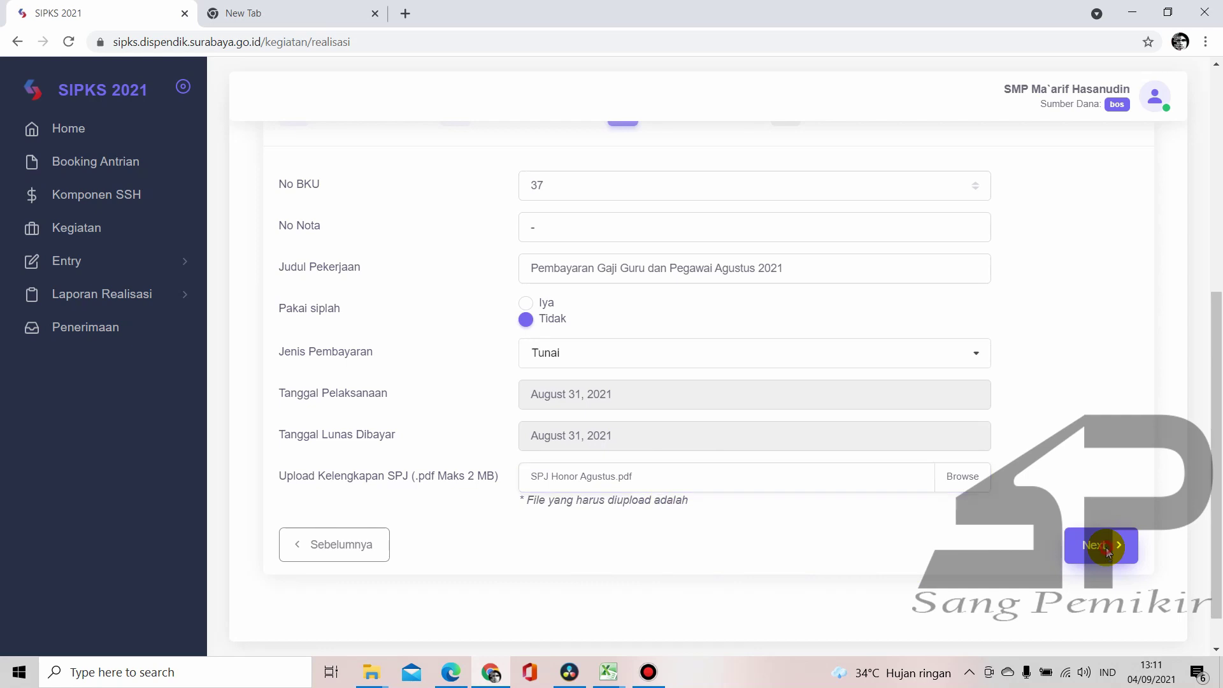
{"action": "scroll", "coordinate": [790, 480], "scroll_direction": "down", "scroll_amount": 3}
{"action": "left_click", "coordinate": [1073, 504]}
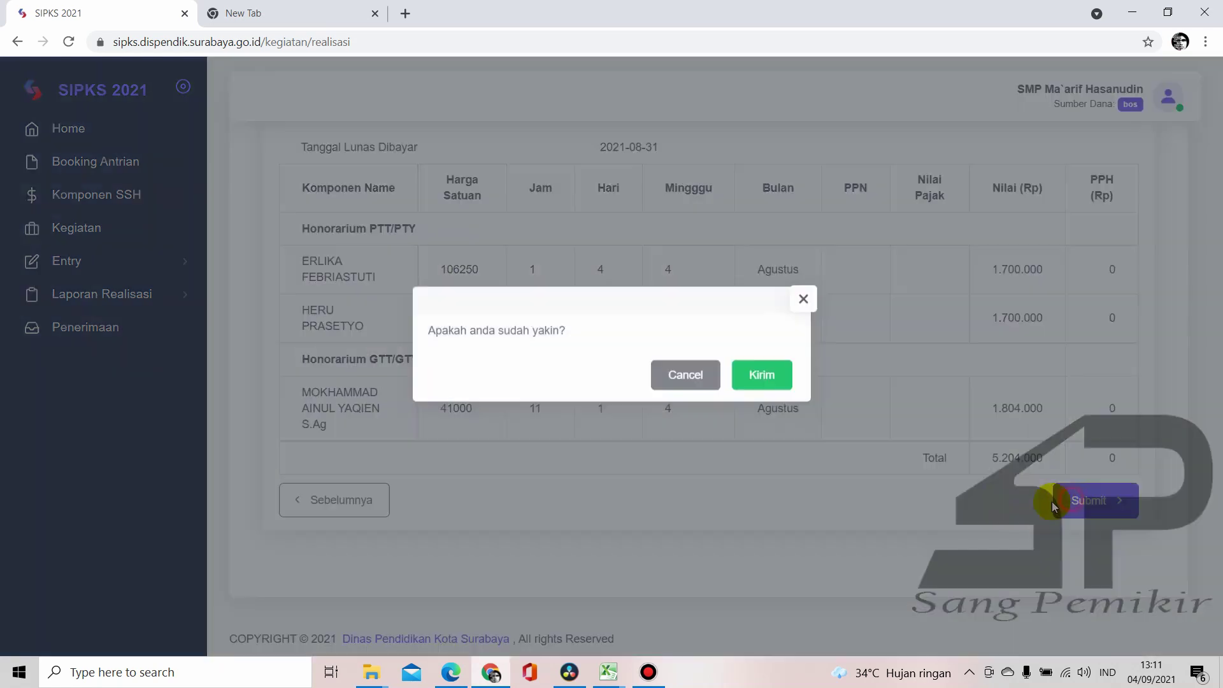
{"action": "left_click", "coordinate": [761, 380]}
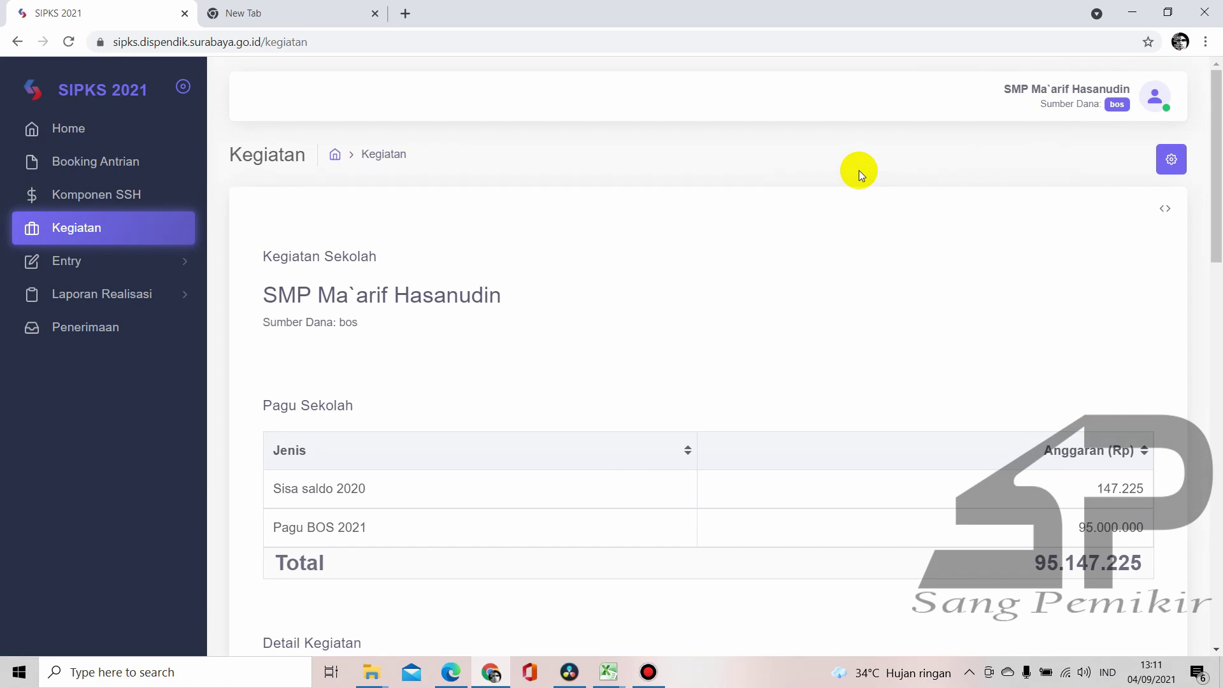
Look through the school's activity table on the Kegiatan page, including its values and approval statuses
{"action": "scroll", "coordinate": [754, 288], "scroll_direction": "down", "scroll_amount": 10}
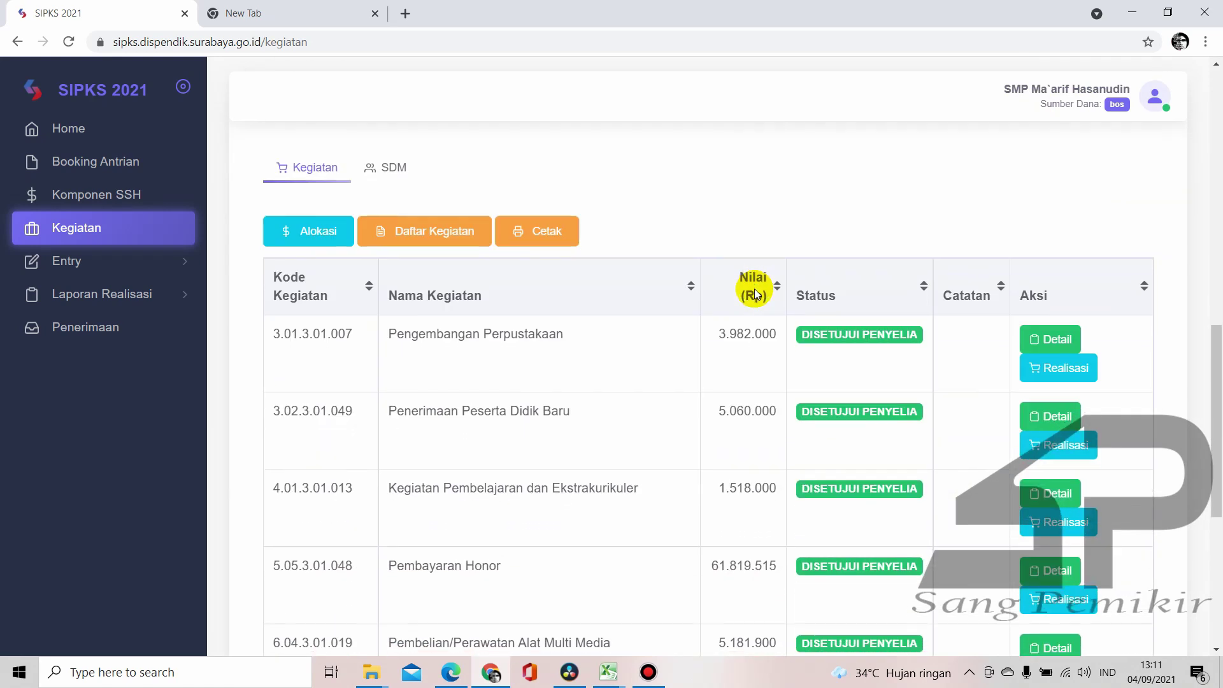
{"action": "scroll", "coordinate": [755, 292], "scroll_direction": "down", "scroll_amount": 2}
{"action": "scroll", "coordinate": [597, 361], "scroll_direction": "up", "scroll_amount": 3}
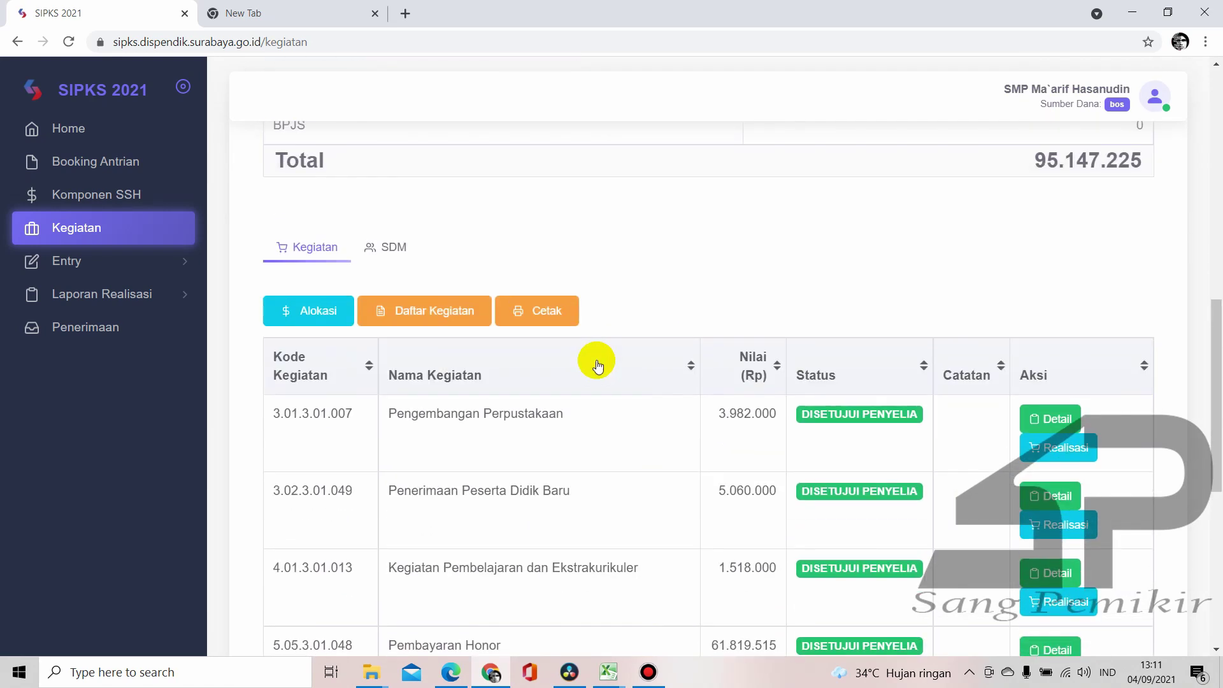
{"action": "scroll", "coordinate": [598, 365], "scroll_direction": "down", "scroll_amount": 3}
{"action": "scroll", "coordinate": [599, 362], "scroll_direction": "up", "scroll_amount": 3}
{"action": "scroll", "coordinate": [599, 361], "scroll_direction": "down", "scroll_amount": 3}
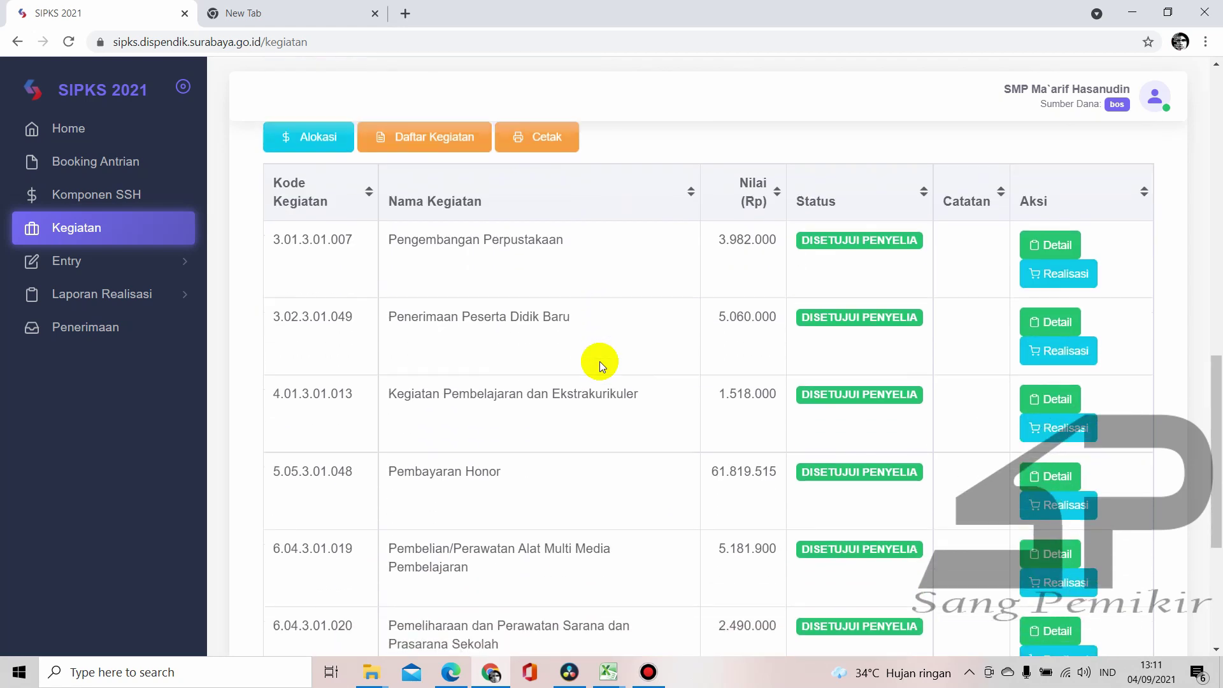
{"action": "scroll", "coordinate": [563, 347], "scroll_direction": "down", "scroll_amount": 2}
{"action": "scroll", "coordinate": [535, 281], "scroll_direction": "up", "scroll_amount": 4}
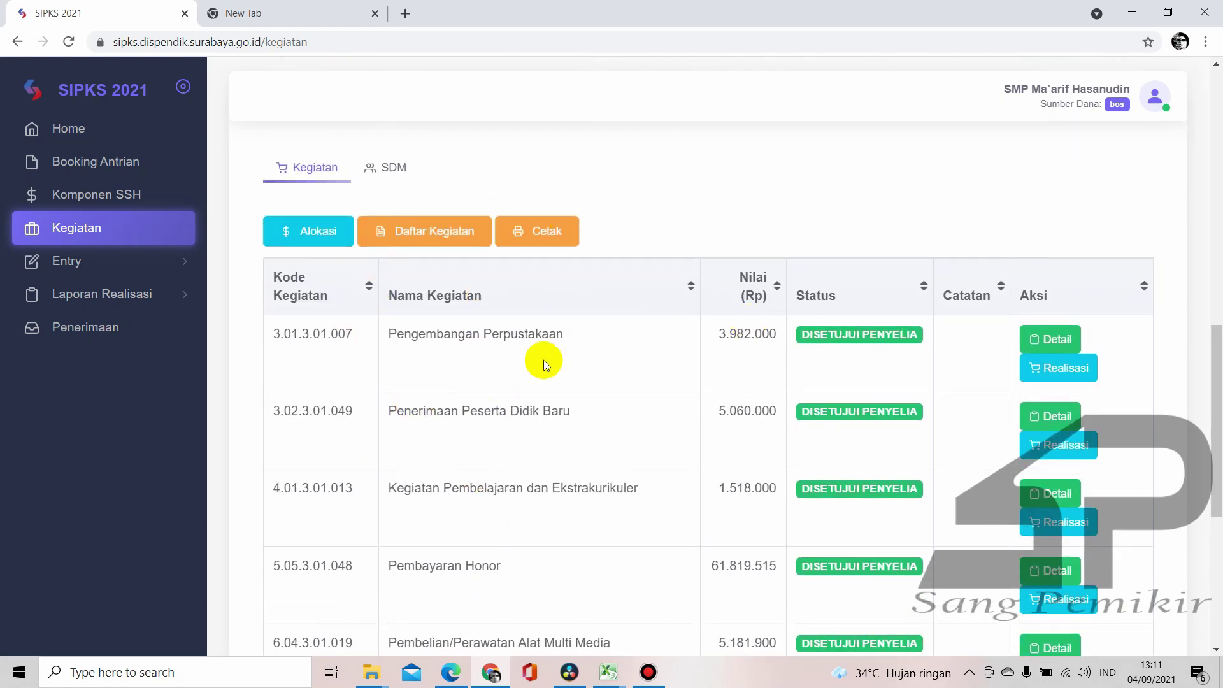
{"action": "scroll", "coordinate": [545, 395], "scroll_direction": "down", "scroll_amount": 5}
{"action": "scroll", "coordinate": [548, 437], "scroll_direction": "up", "scroll_amount": 5}
Open Daftar Kegiatan and review the recorded realisations, particularly entries 25 to 37 with their dates and payment types
{"action": "left_click", "coordinate": [406, 156]}
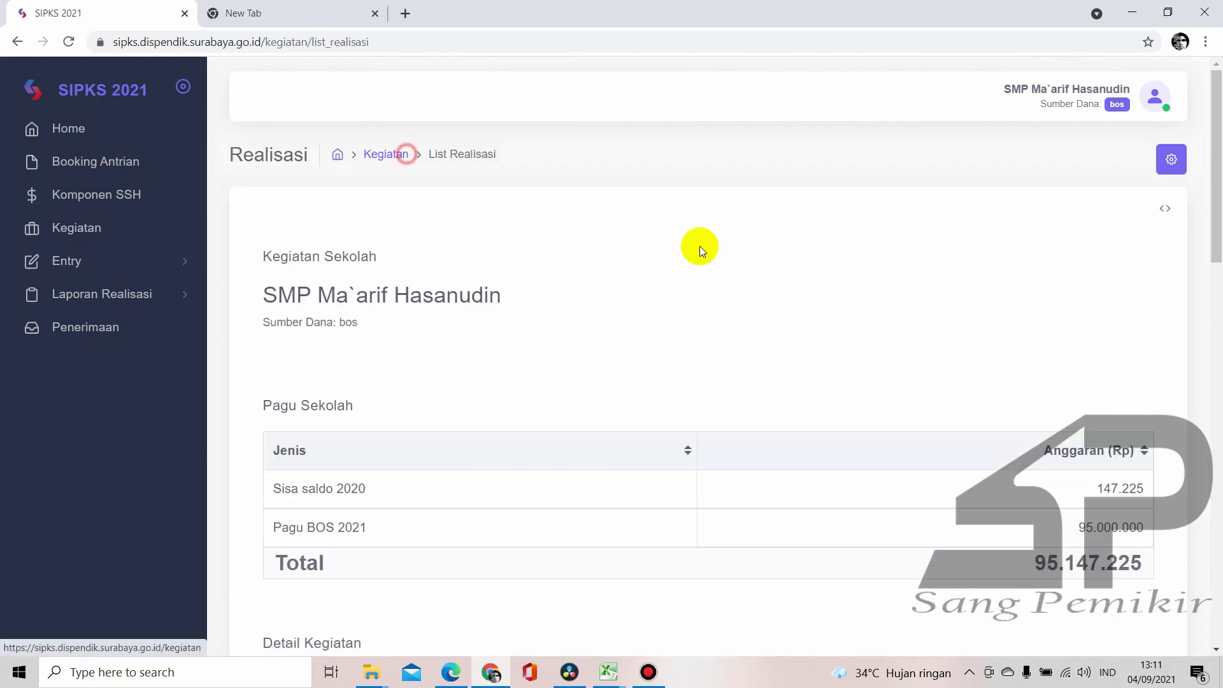
{"action": "scroll", "coordinate": [675, 334], "scroll_direction": "down", "scroll_amount": 10}
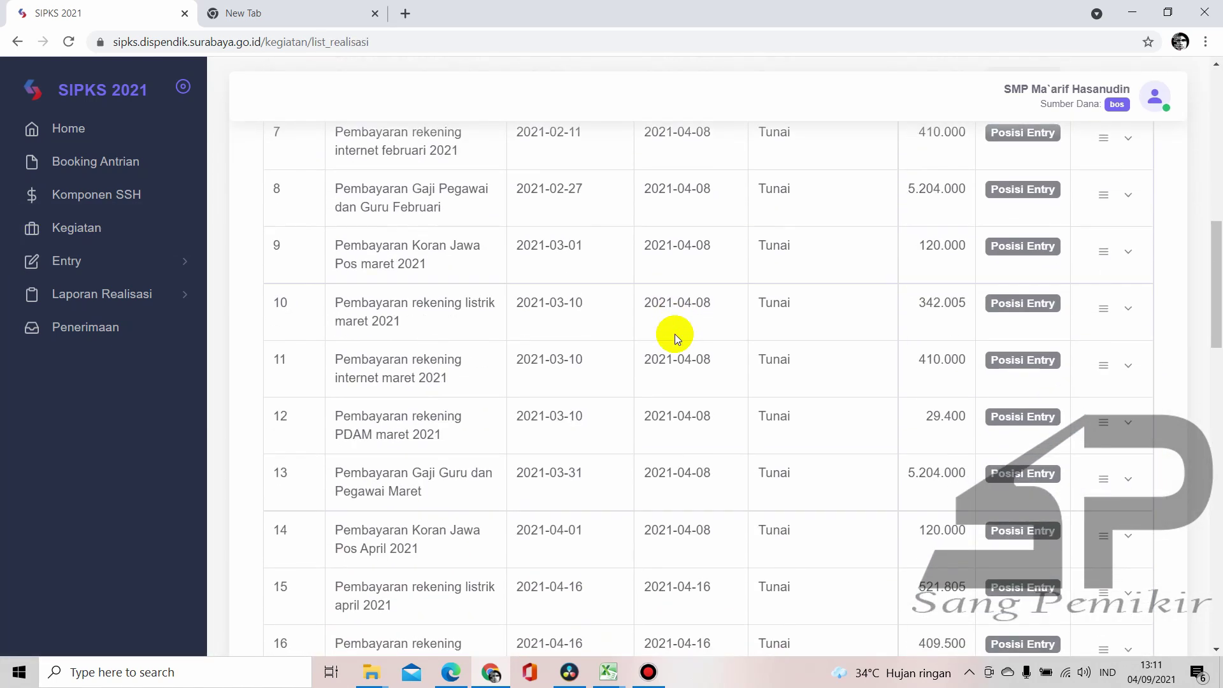
{"action": "scroll", "coordinate": [675, 334], "scroll_direction": "down", "scroll_amount": 15}
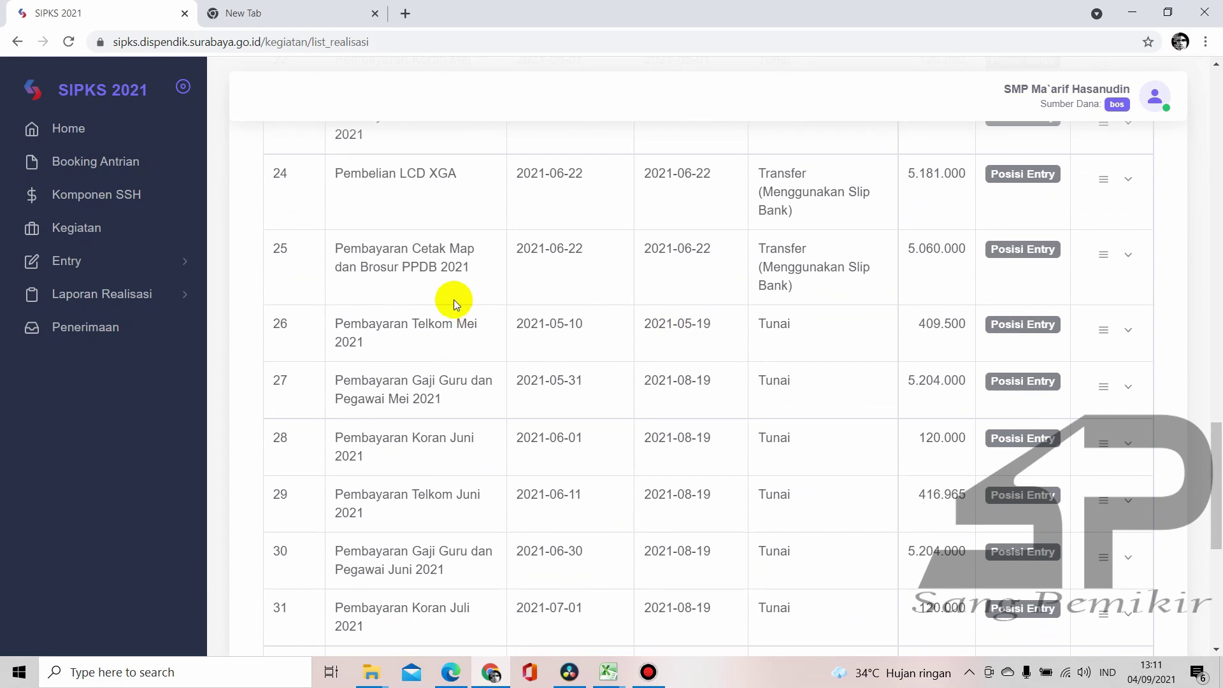
{"action": "left_click_drag", "start_coordinate": [727, 247], "coordinate": [533, 247]}
{"action": "left_click", "coordinate": [594, 248]}
{"action": "scroll", "coordinate": [540, 345], "scroll_direction": "down", "scroll_amount": 6}
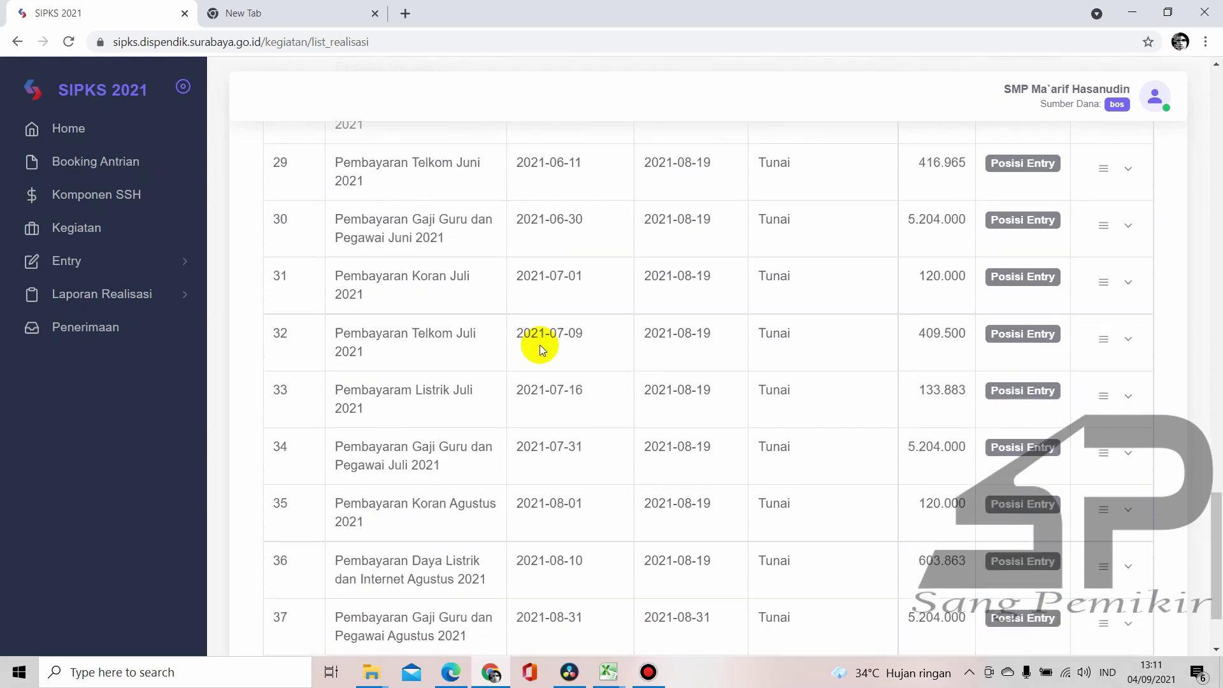
{"action": "scroll", "coordinate": [768, 246], "scroll_direction": "up", "scroll_amount": 4}
{"action": "scroll", "coordinate": [767, 246], "scroll_direction": "up", "scroll_amount": 4}
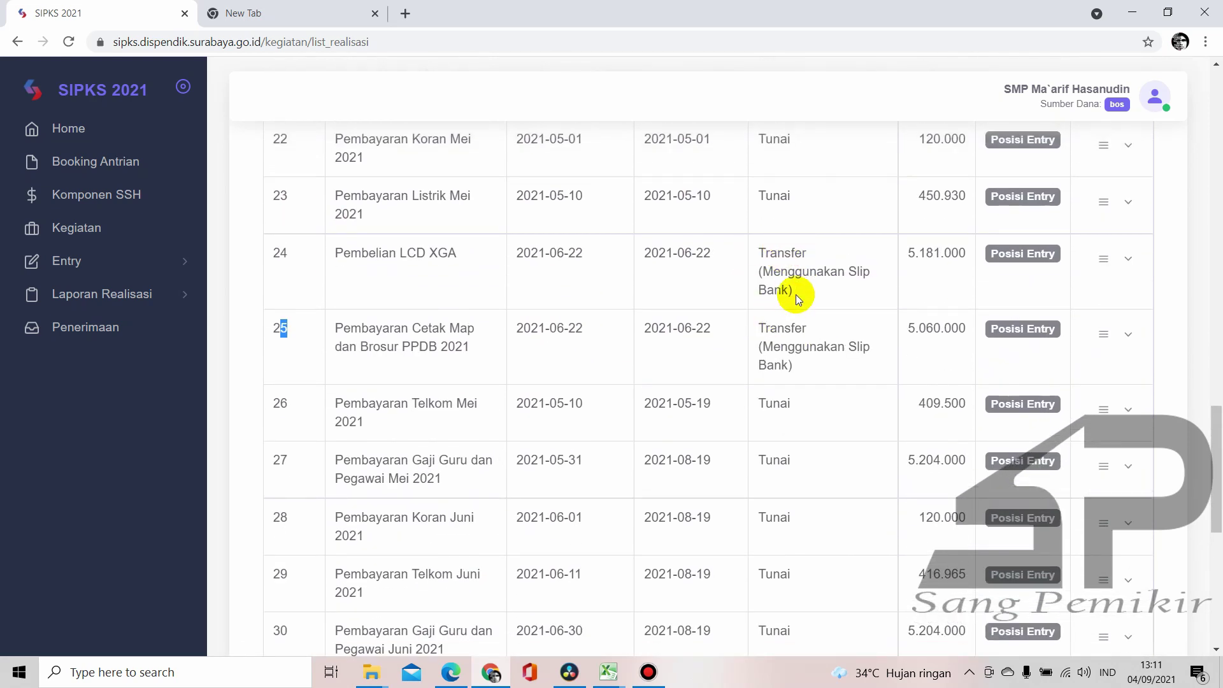
{"action": "scroll", "coordinate": [793, 302], "scroll_direction": "down", "scroll_amount": 6}
{"action": "scroll", "coordinate": [789, 314], "scroll_direction": "down", "scroll_amount": 3}
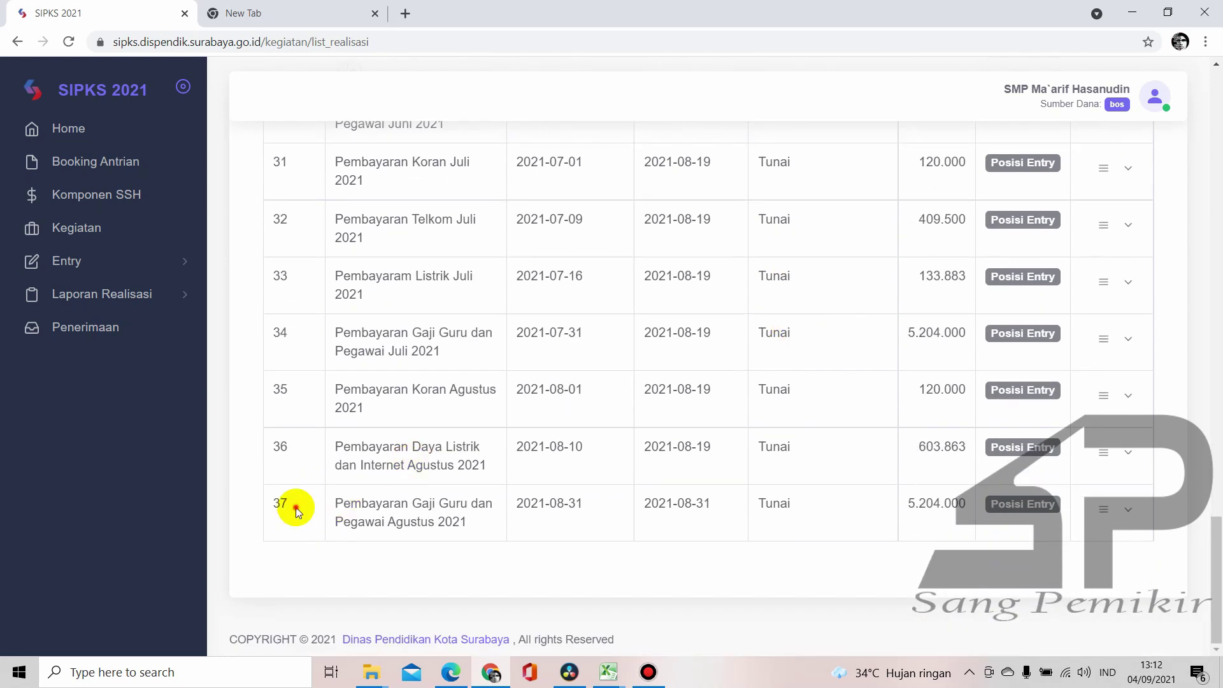
{"action": "left_click_drag", "start_coordinate": [296, 510], "coordinate": [271, 508]}
{"action": "left_click", "coordinate": [791, 511]}
{"action": "scroll", "coordinate": [667, 342], "scroll_direction": "up", "scroll_amount": 8}
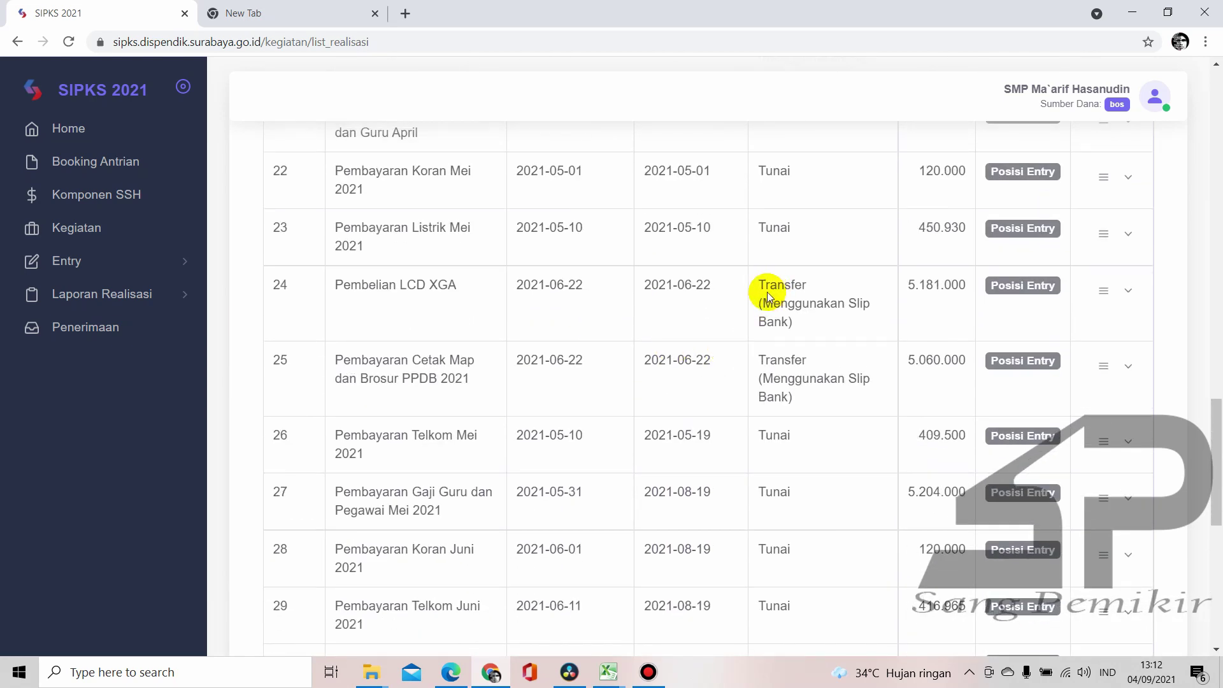
Check the payment types and titles of entry 24, Pembelian LCD XGA, and entry 25, Pembayaran Cetak Map dan Brosur PPDB 2021
{"action": "double_click", "coordinate": [768, 296]}
{"action": "left_click", "coordinate": [765, 356]}
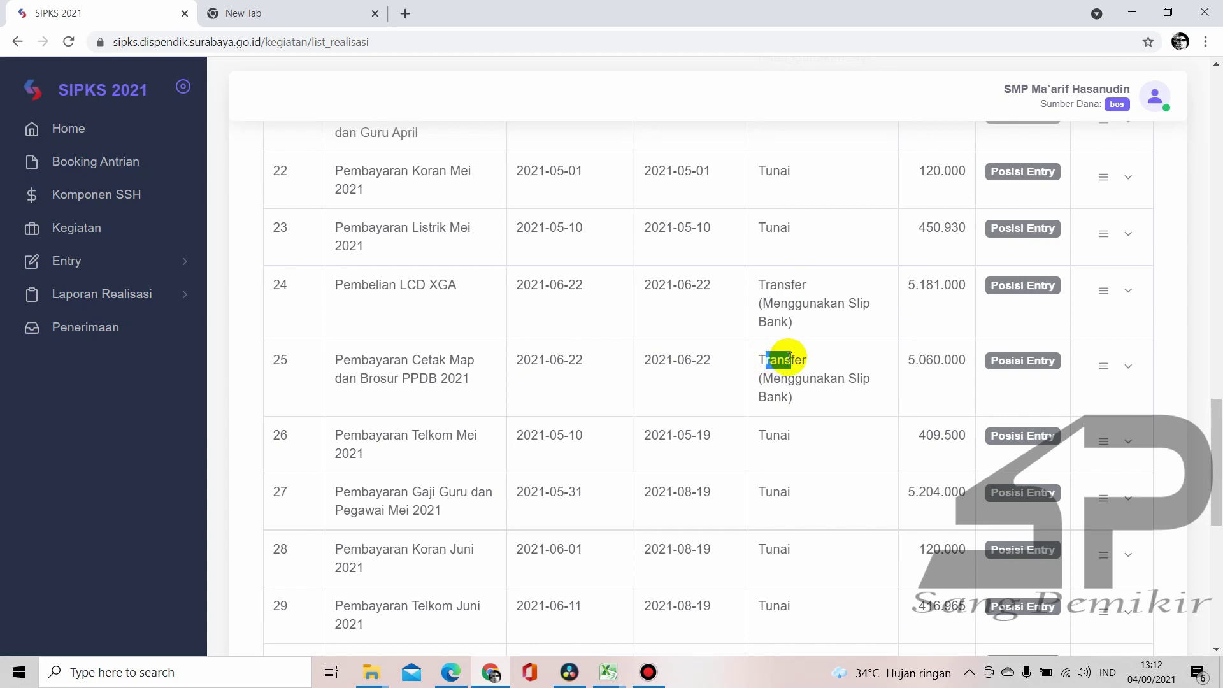
{"action": "left_click_drag", "start_coordinate": [761, 288], "coordinate": [788, 288]}
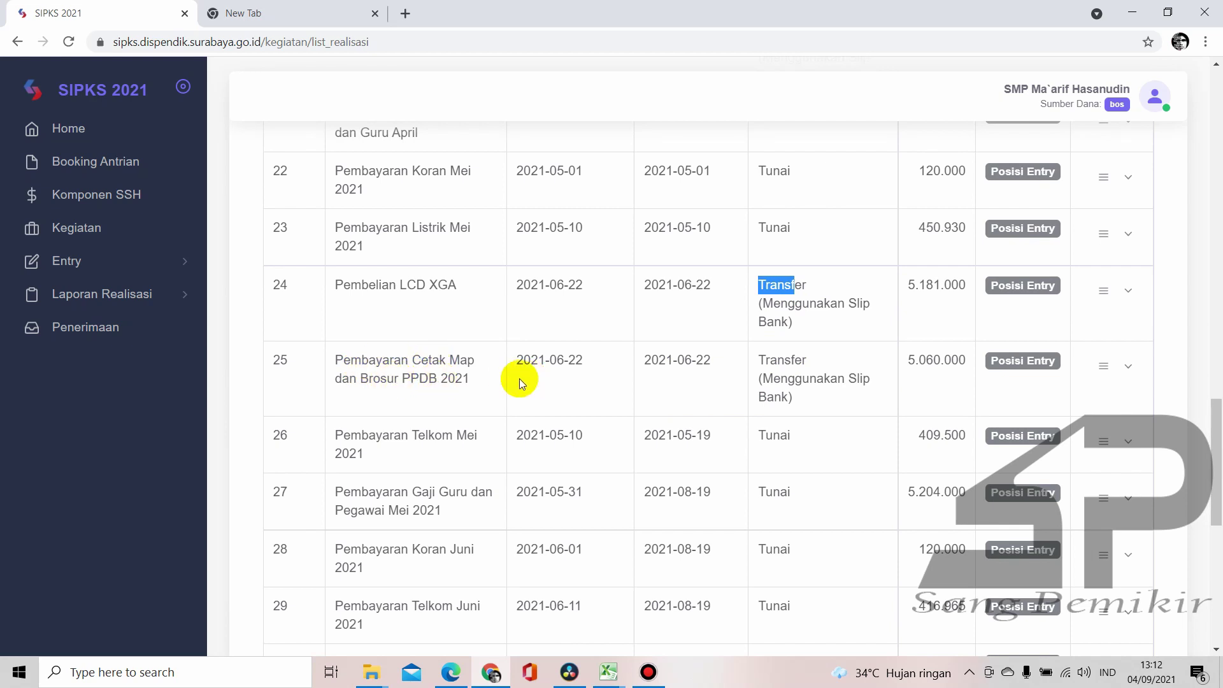
{"action": "left_click", "coordinate": [421, 275]}
{"action": "double_click", "coordinate": [417, 357]}
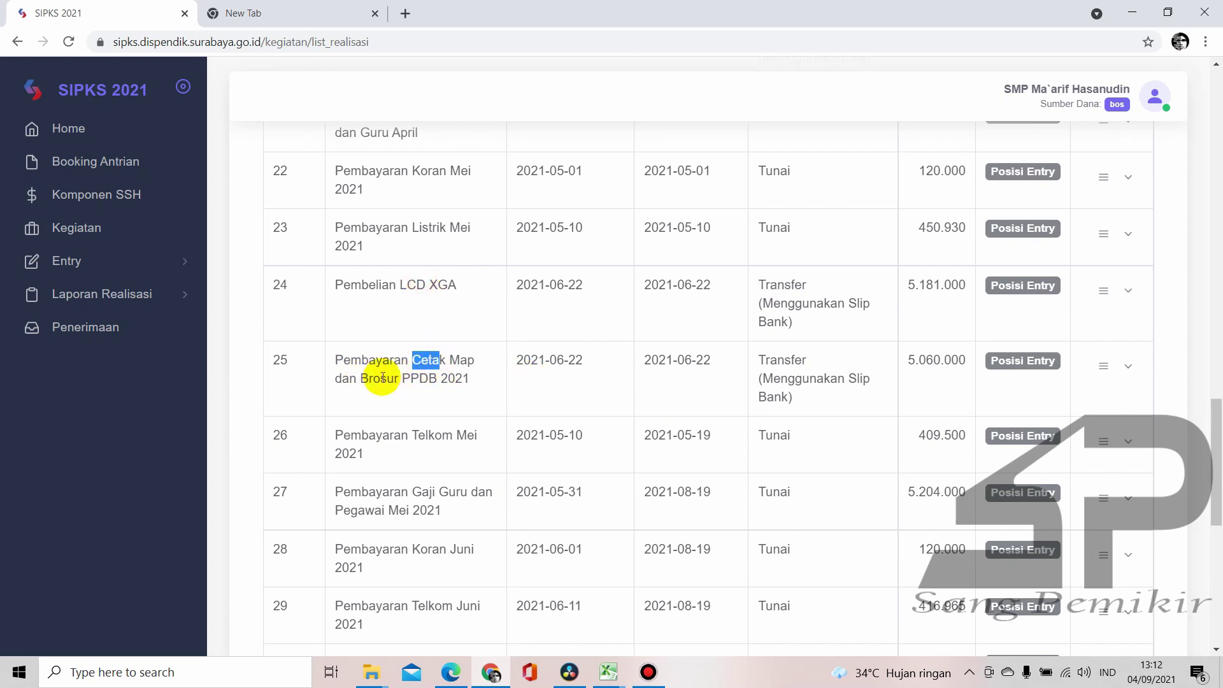
{"action": "left_click_drag", "start_coordinate": [374, 378], "coordinate": [387, 378]}
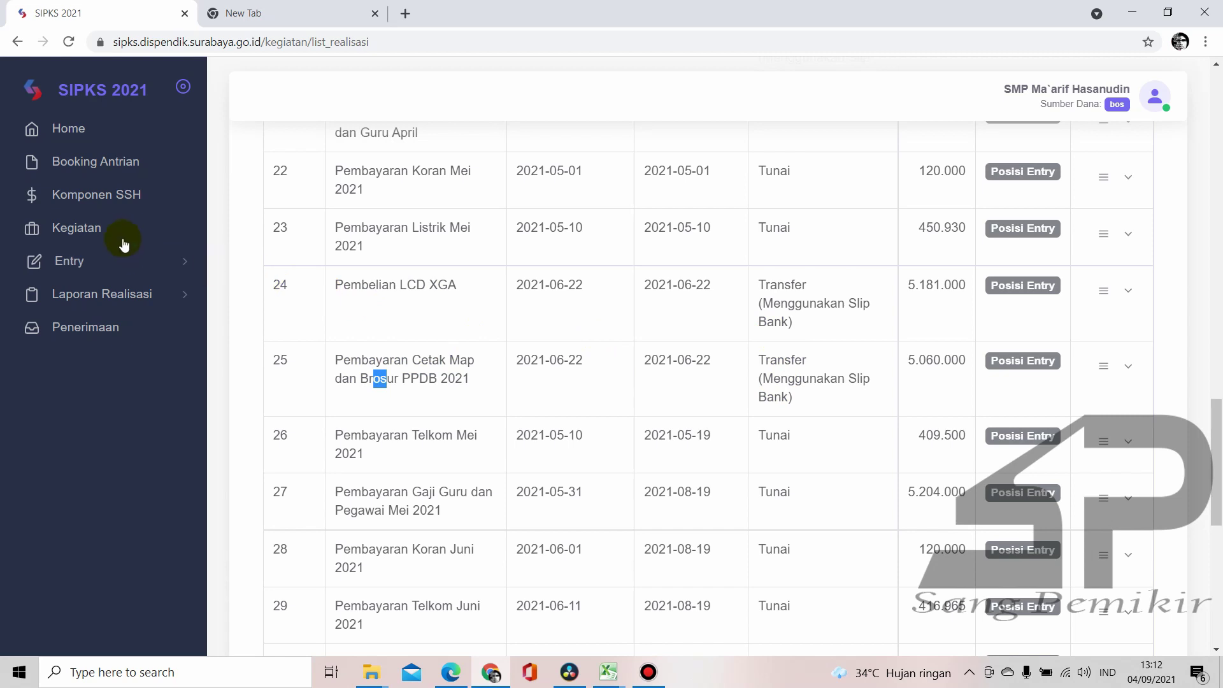
Open the Buku Pembantu Pajak entry page and set Perode Awal to June 1, 2021
{"action": "left_click", "coordinate": [86, 263]}
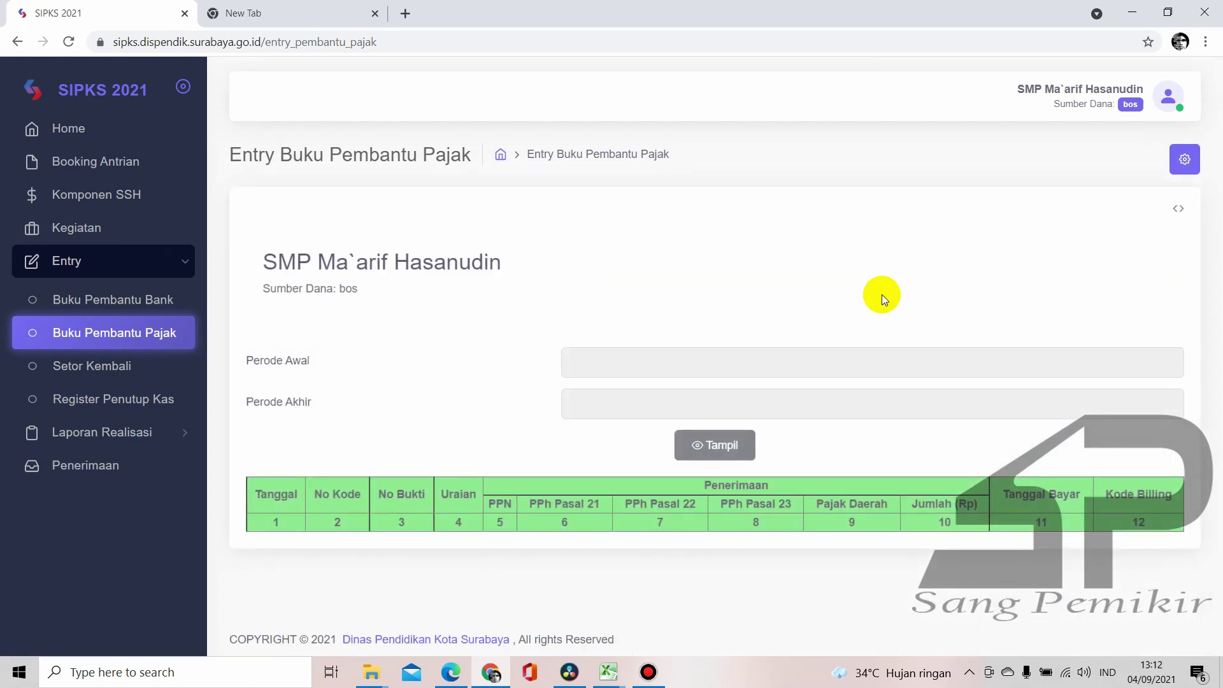
{"action": "left_click", "coordinate": [652, 361]}
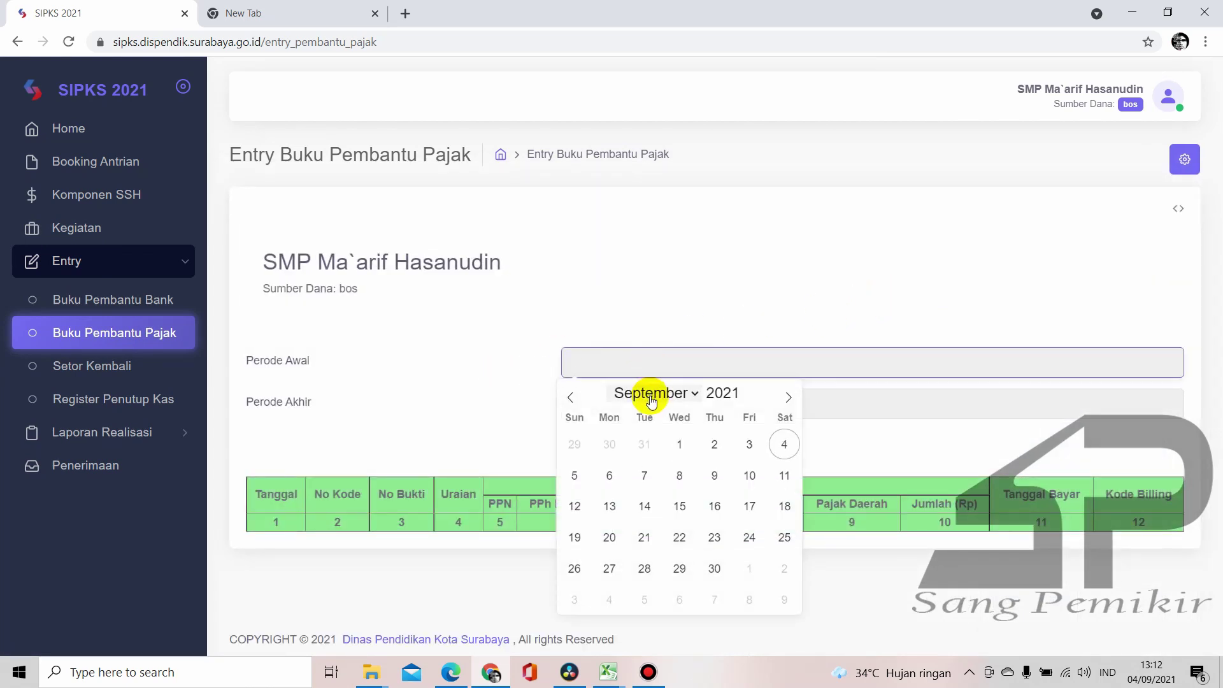
{"action": "left_click", "coordinate": [652, 393]}
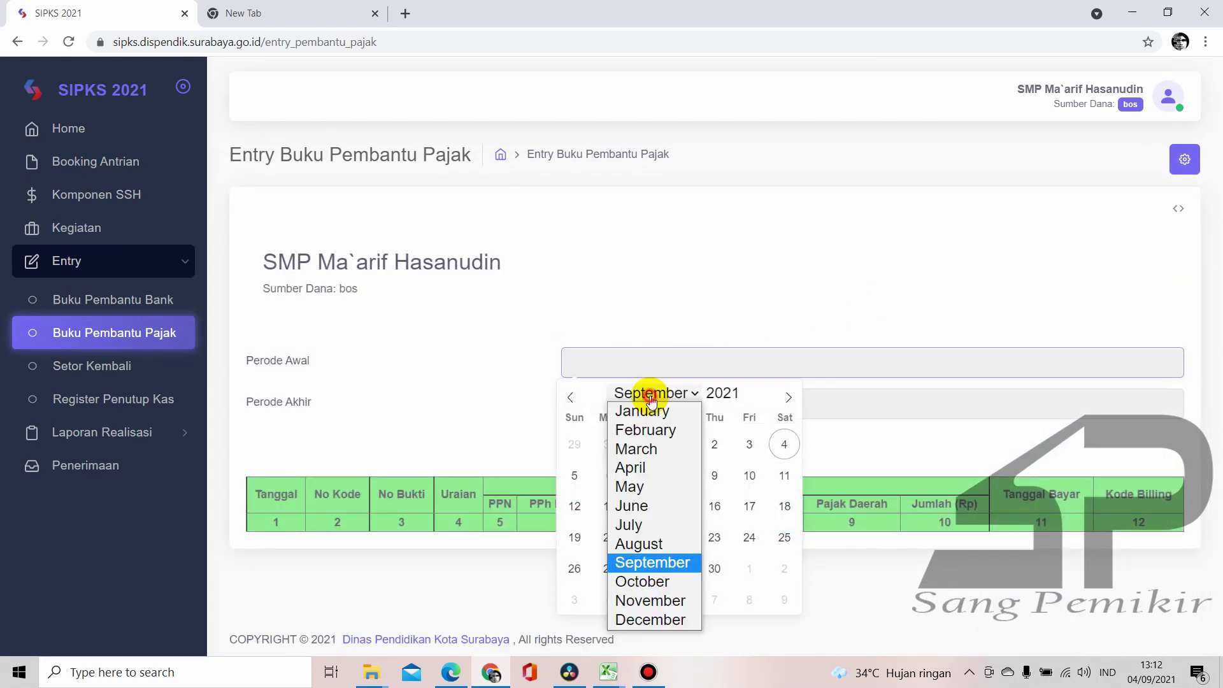
{"action": "left_click", "coordinate": [645, 506]}
{"action": "left_click", "coordinate": [645, 444]}
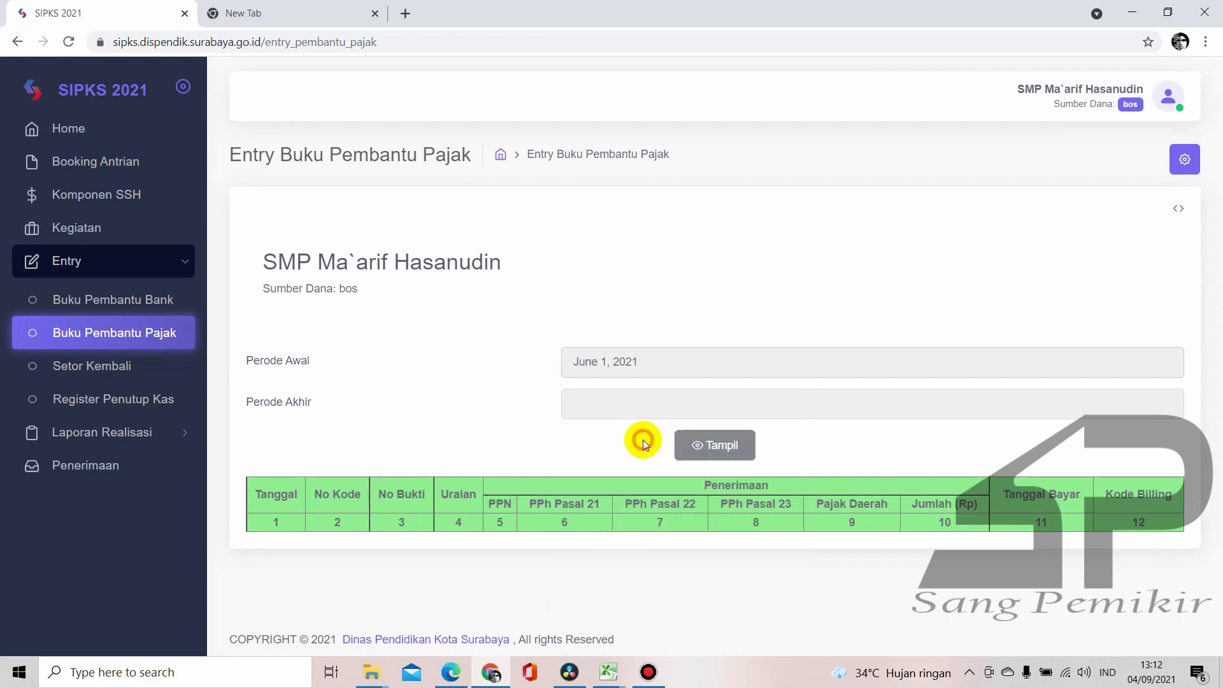
Set Perode Akhir to June 30, 2021 and display the tax entries for that period
{"action": "left_click", "coordinate": [644, 408]}
{"action": "left_click", "coordinate": [644, 437]}
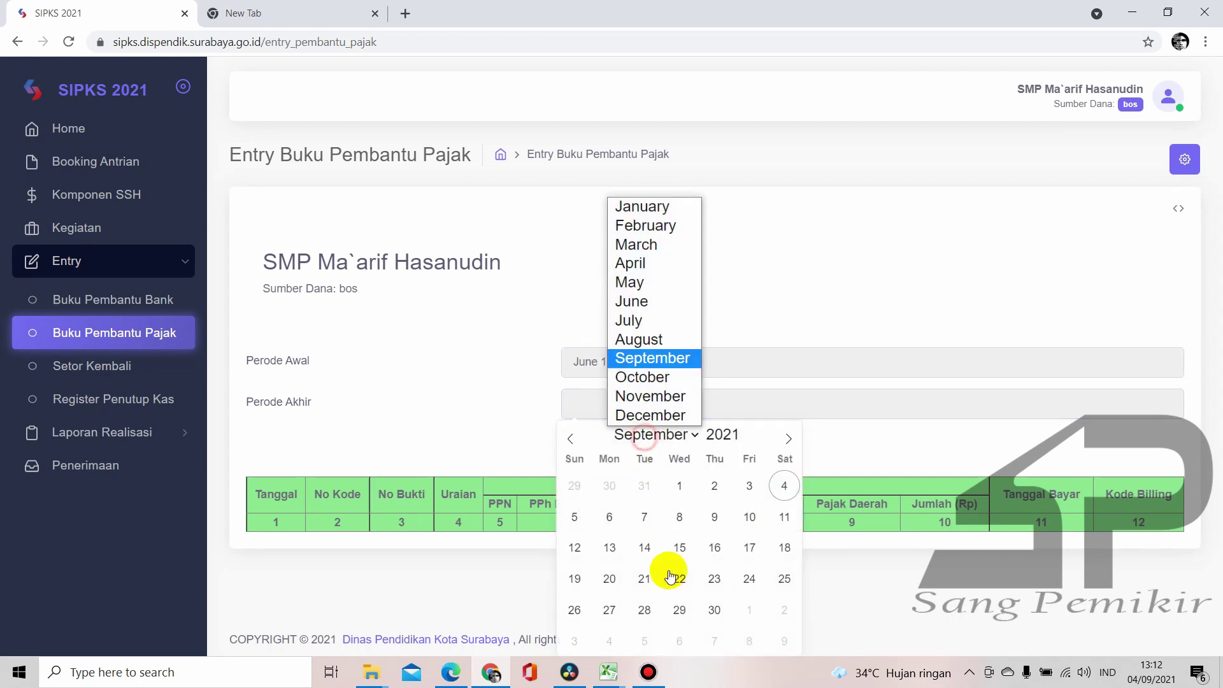
{"action": "left_click", "coordinate": [653, 308]}
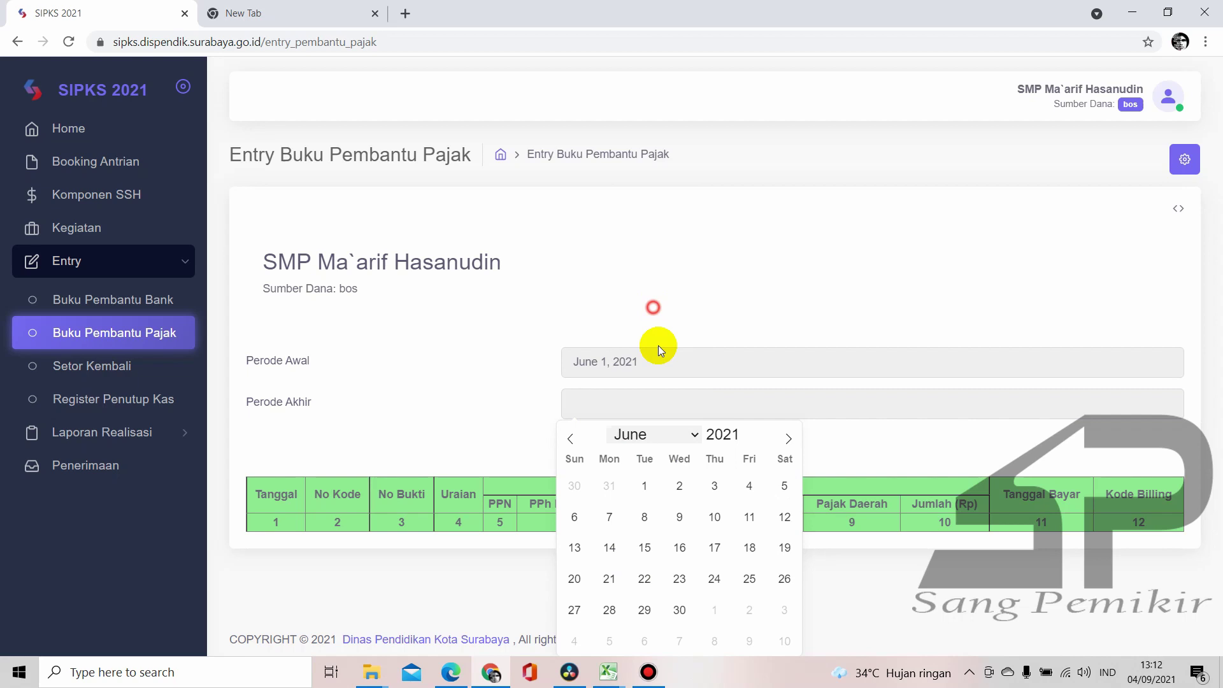
{"action": "left_click", "coordinate": [680, 610]}
{"action": "left_click", "coordinate": [709, 434]}
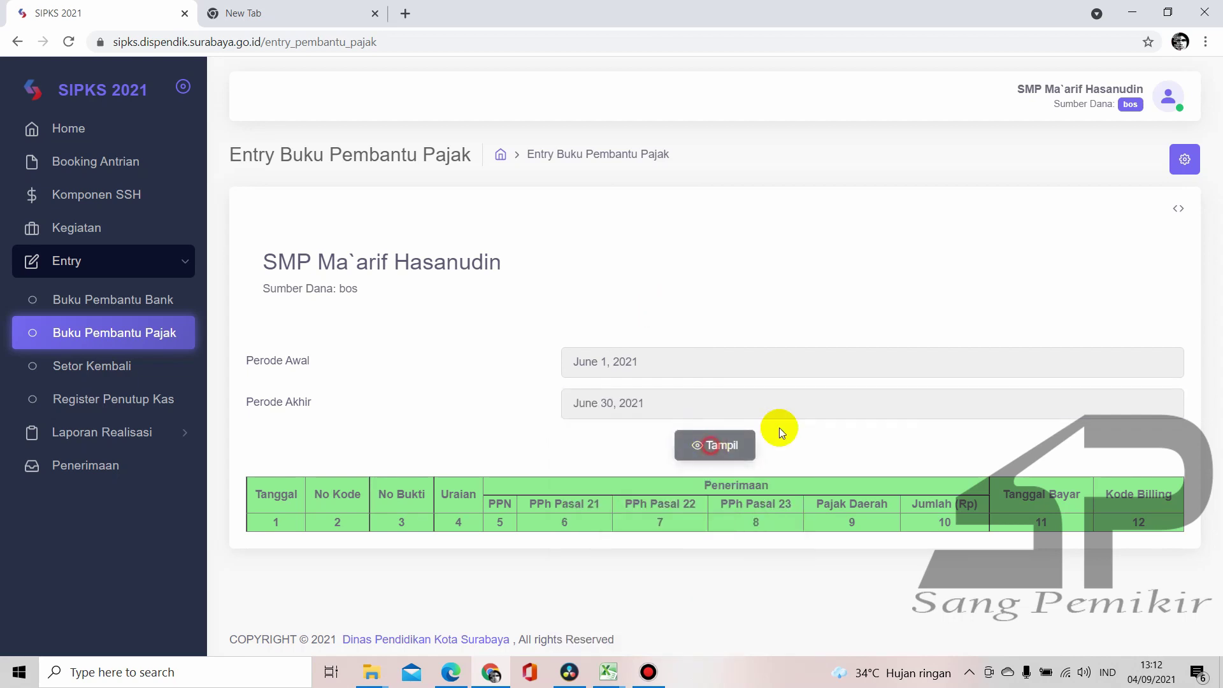
{"action": "scroll", "coordinate": [960, 408], "scroll_direction": "down", "scroll_amount": 2}
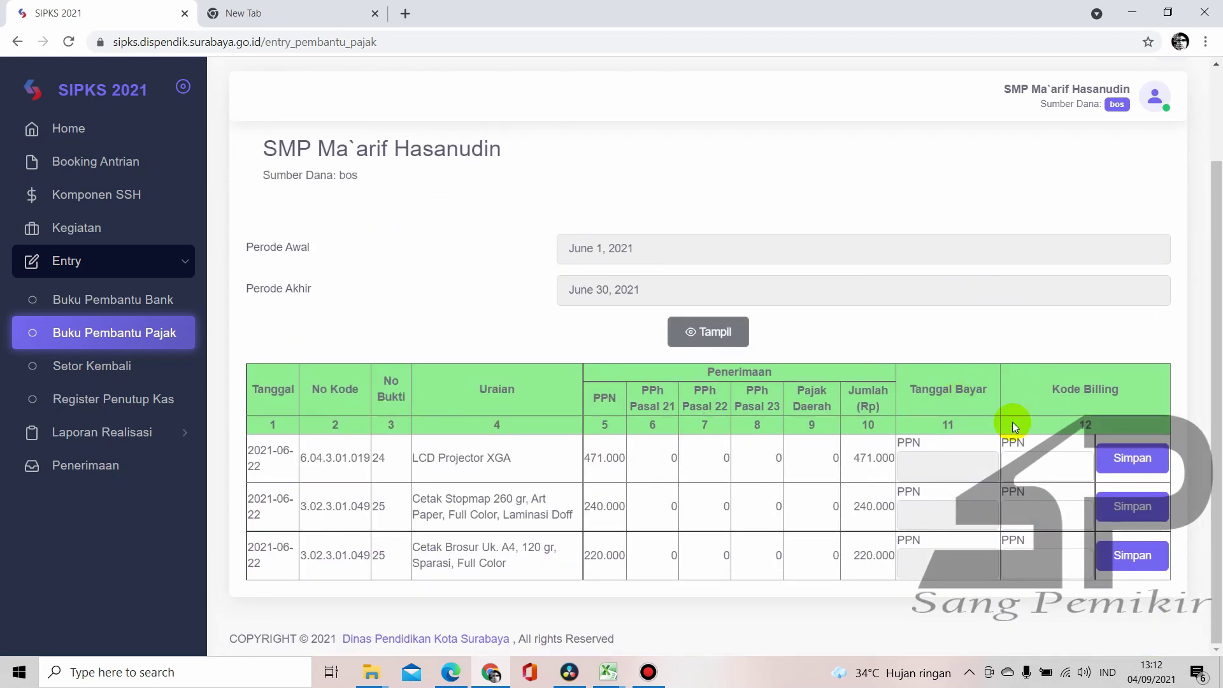
Set the PPN Tanggal Bayar of the LCD Projector XGA row to June 22, 2021
{"action": "left_click", "coordinate": [945, 466]}
{"action": "left_click", "coordinate": [978, 231]}
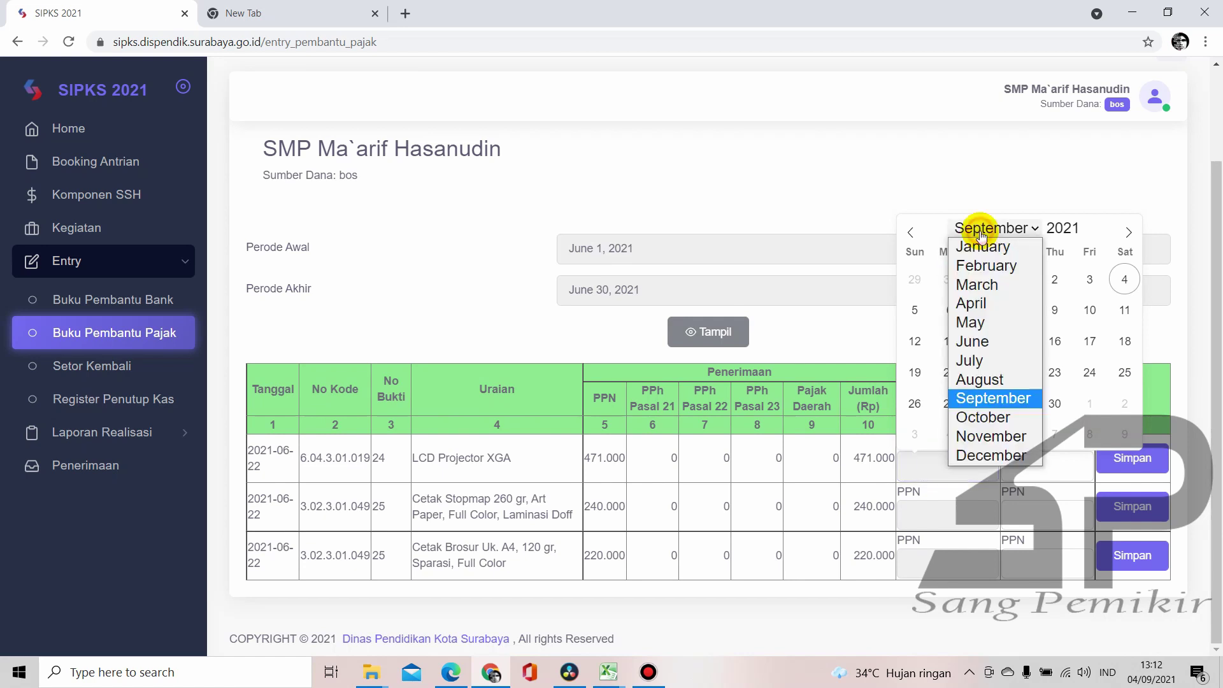
{"action": "left_click", "coordinate": [978, 341]}
{"action": "left_click", "coordinate": [975, 368]}
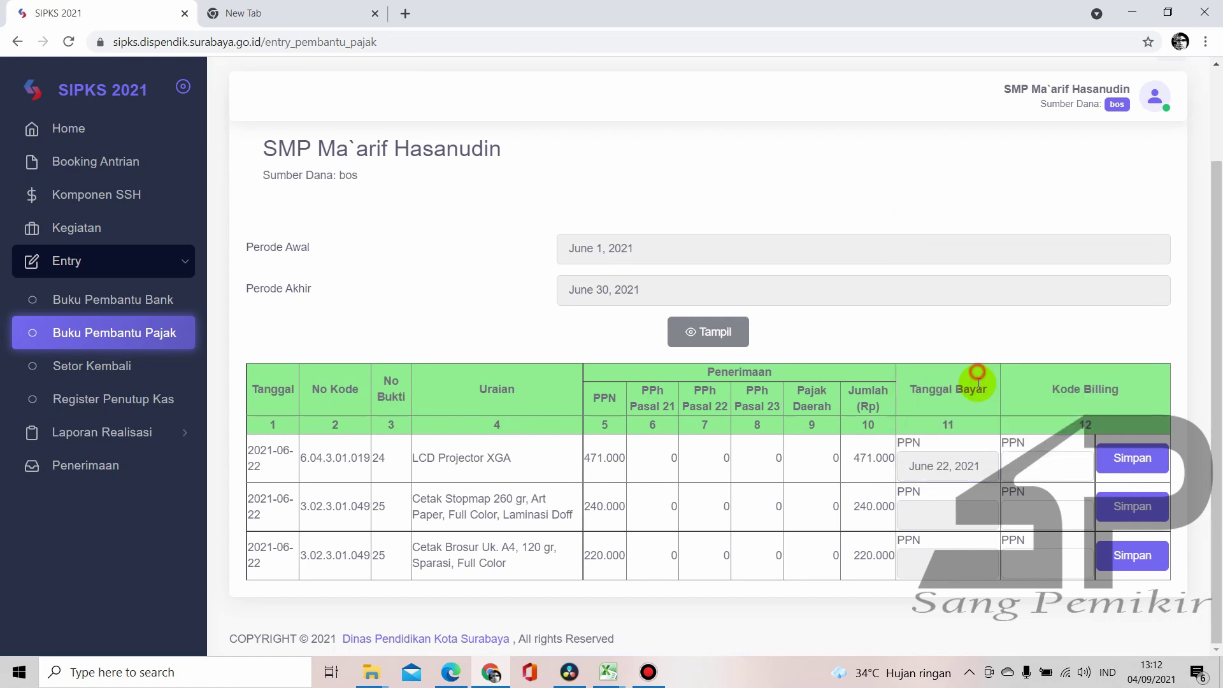
Set the PPN Tanggal Bayar of the Cetak Stopmap row to June 22, 2021
{"action": "left_click", "coordinate": [936, 513]}
{"action": "left_click", "coordinate": [956, 276]}
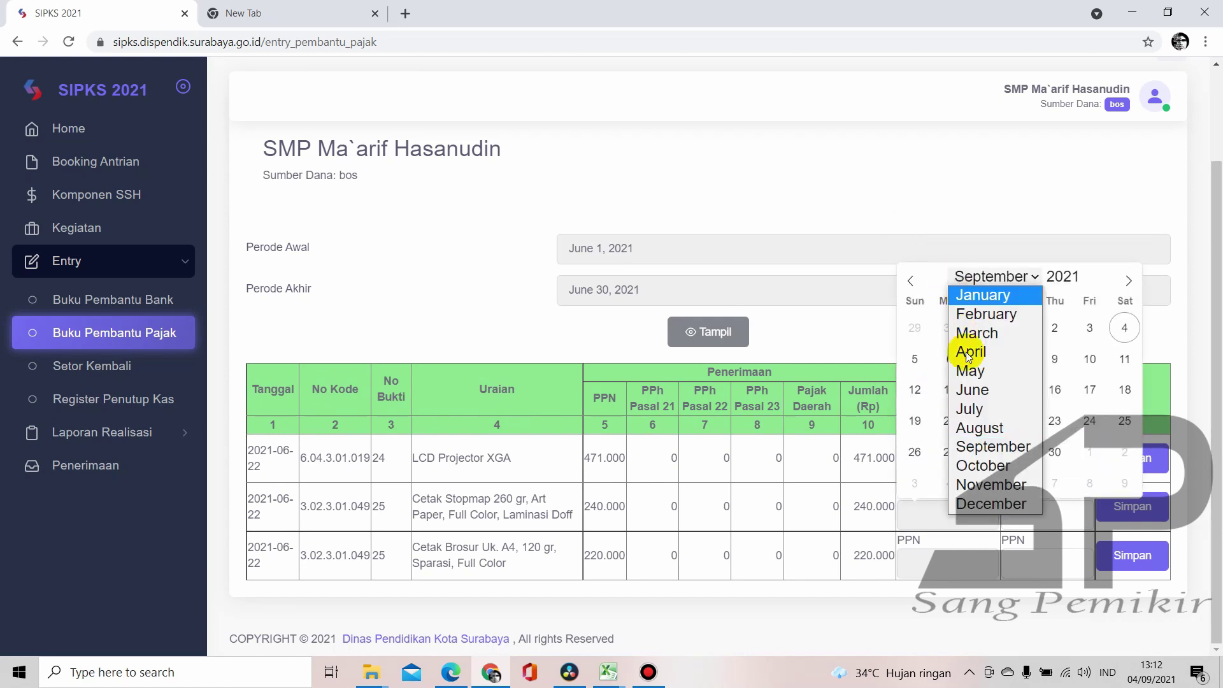
{"action": "left_click", "coordinate": [972, 390]}
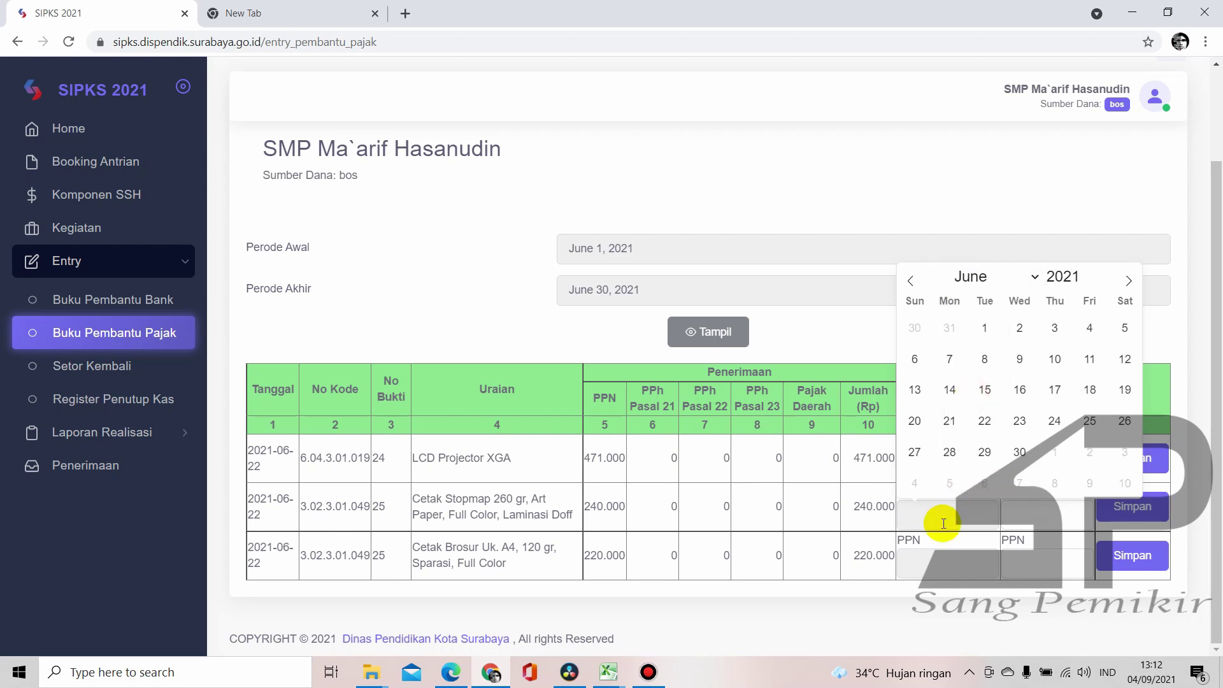
{"action": "left_click", "coordinate": [981, 423]}
Set the PPN Tanggal Bayar of the Cetak Brosur row to June 22, 2021
{"action": "left_click", "coordinate": [930, 562]}
{"action": "left_click", "coordinate": [974, 326]}
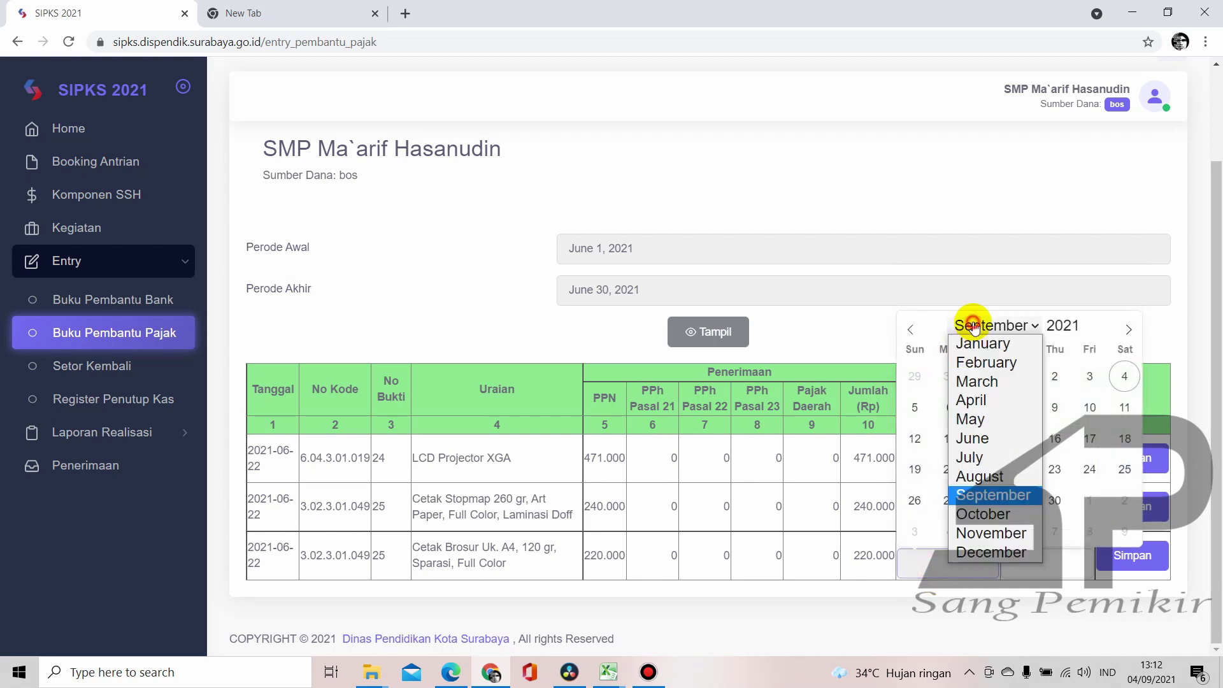
{"action": "left_click", "coordinate": [975, 439]}
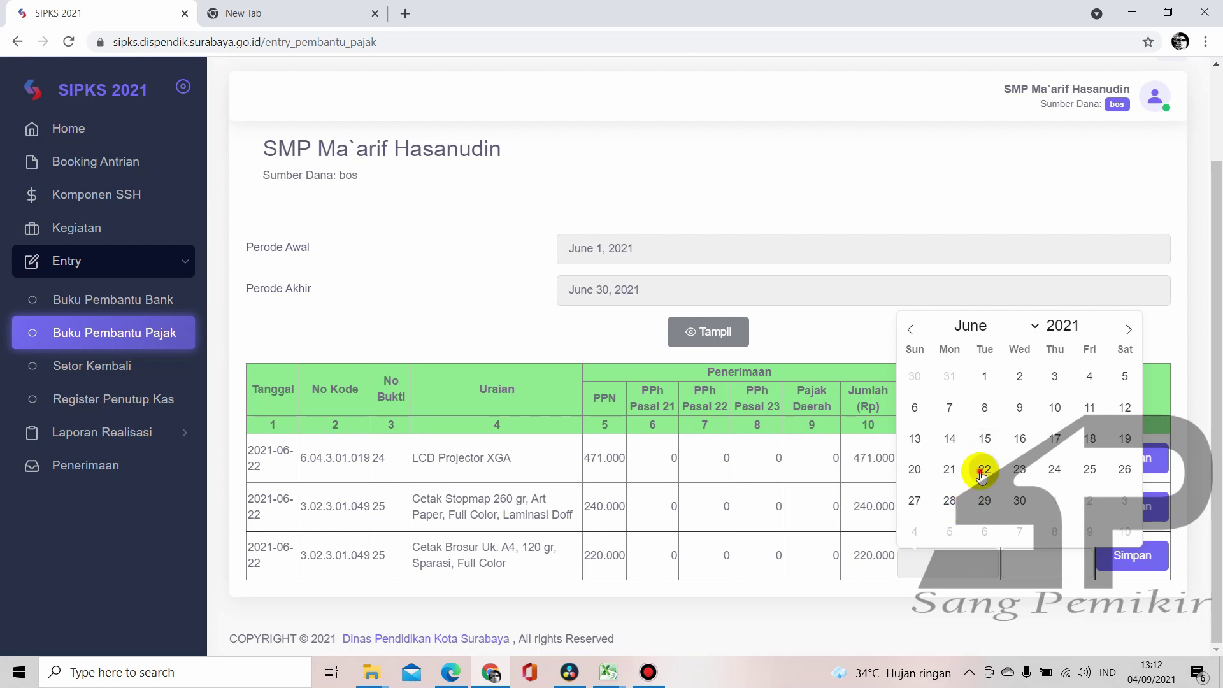
{"action": "left_click", "coordinate": [984, 471]}
Enter "-" as the PPN Kode Billing in all three rows and save the LCD Projector XGA row
{"action": "left_click", "coordinate": [1035, 459]}
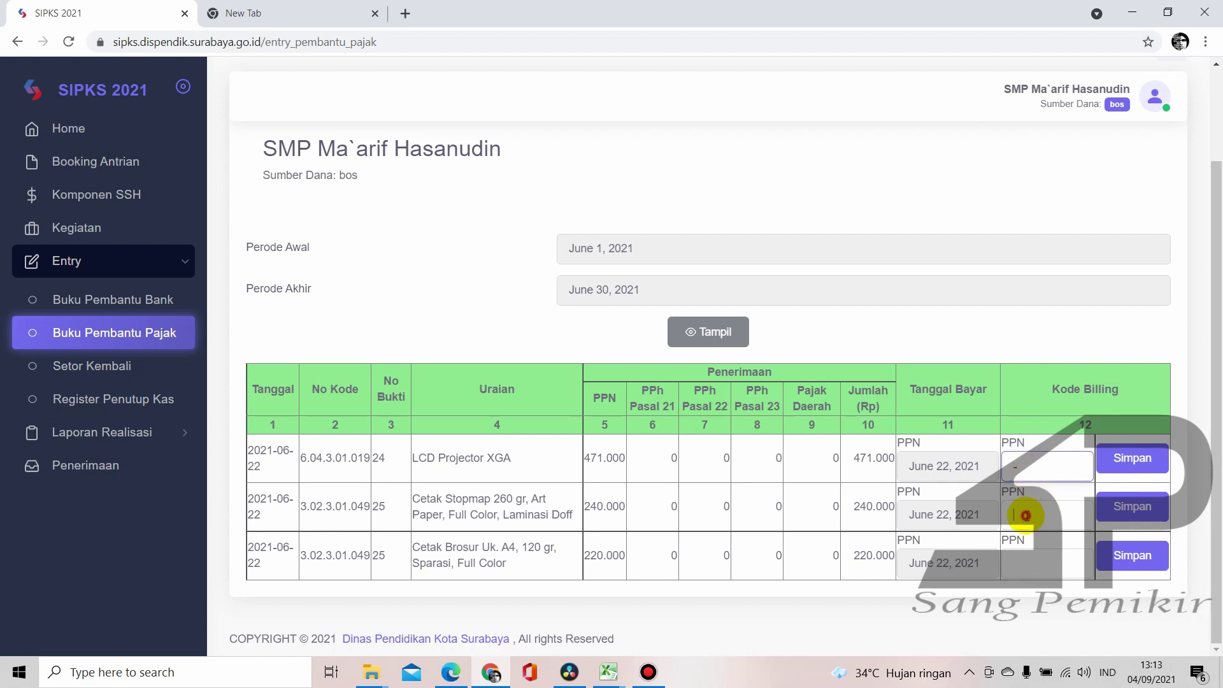
{"action": "left_click", "coordinate": [1021, 514]}
{"action": "left_click", "coordinate": [1022, 566]}
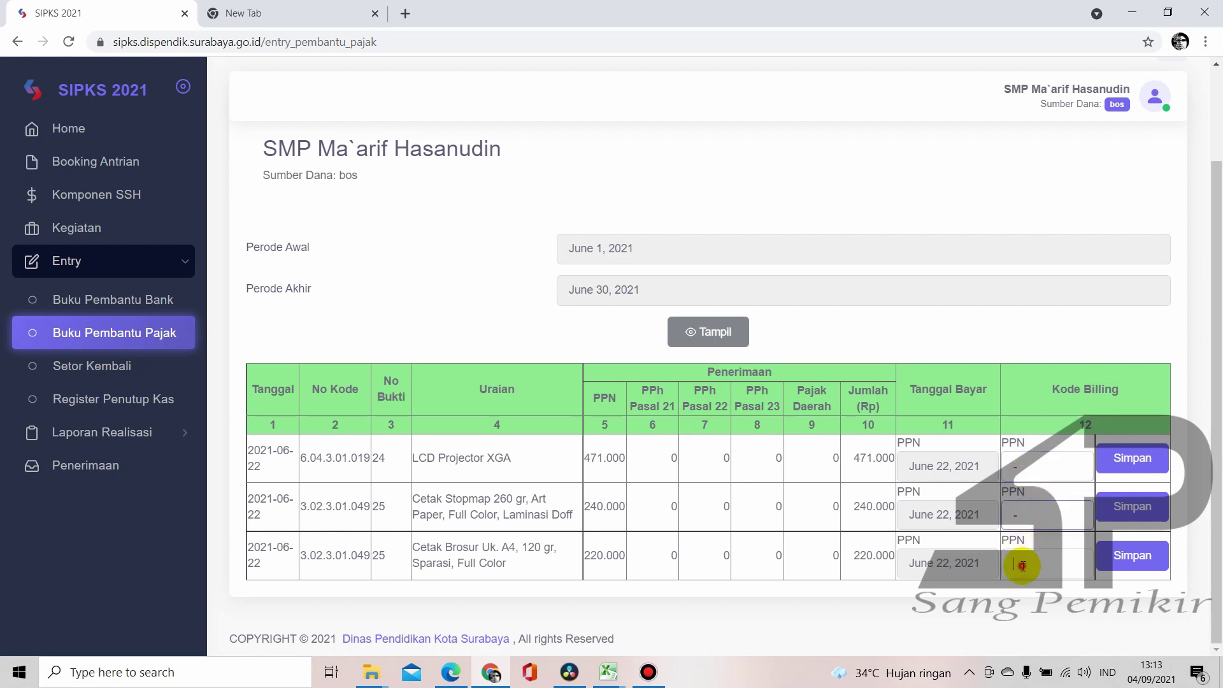
{"action": "left_click", "coordinate": [1138, 460]}
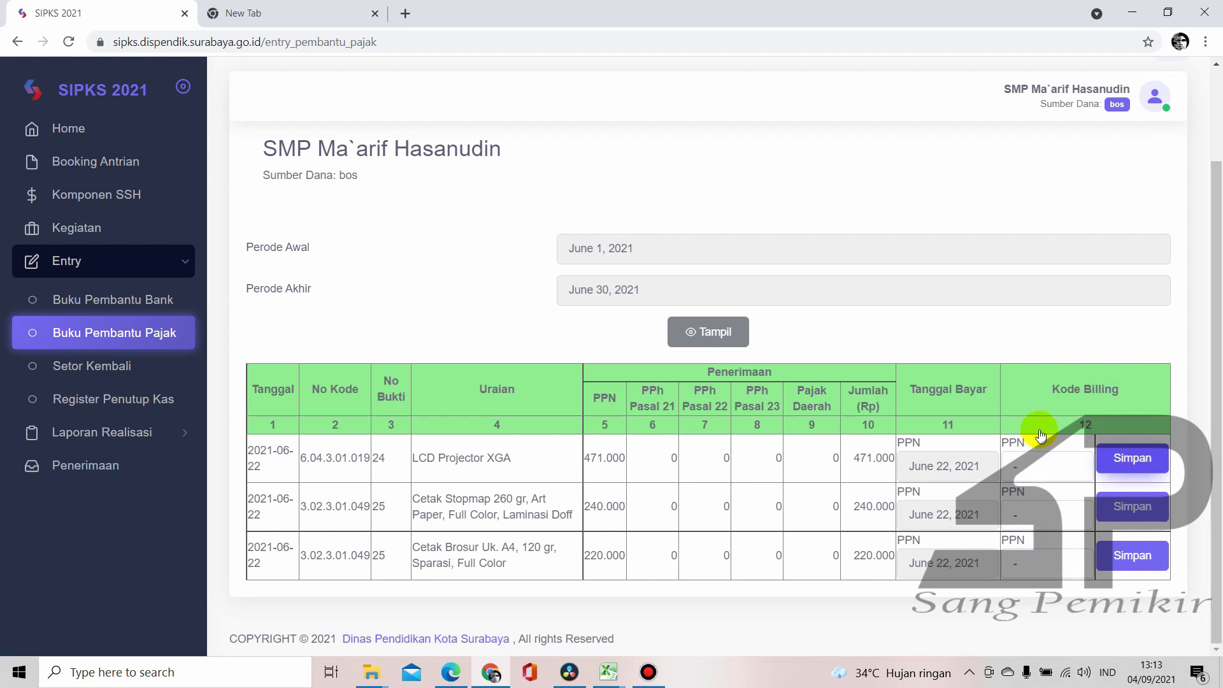
Set the Cetak Stopmap row's PPN Tanggal Bayar to June 22, 2021 and Kode Billing to "-", and save the row
{"action": "left_click", "coordinate": [956, 515]}
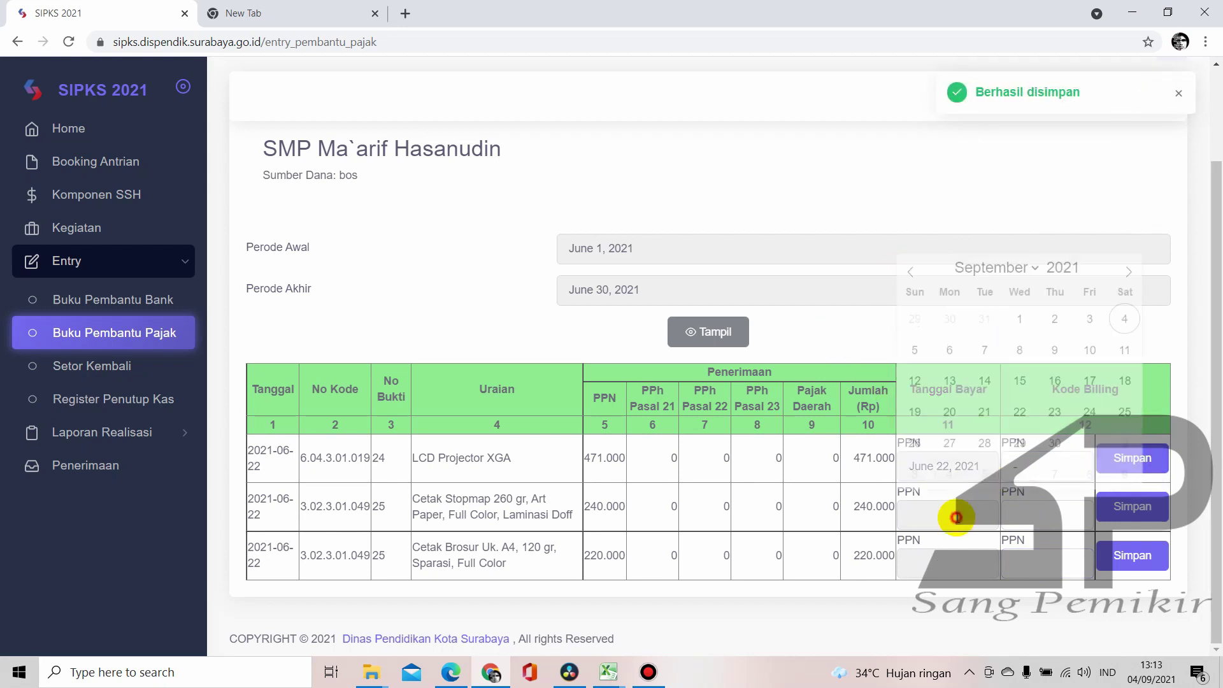
{"action": "left_click", "coordinate": [969, 276]}
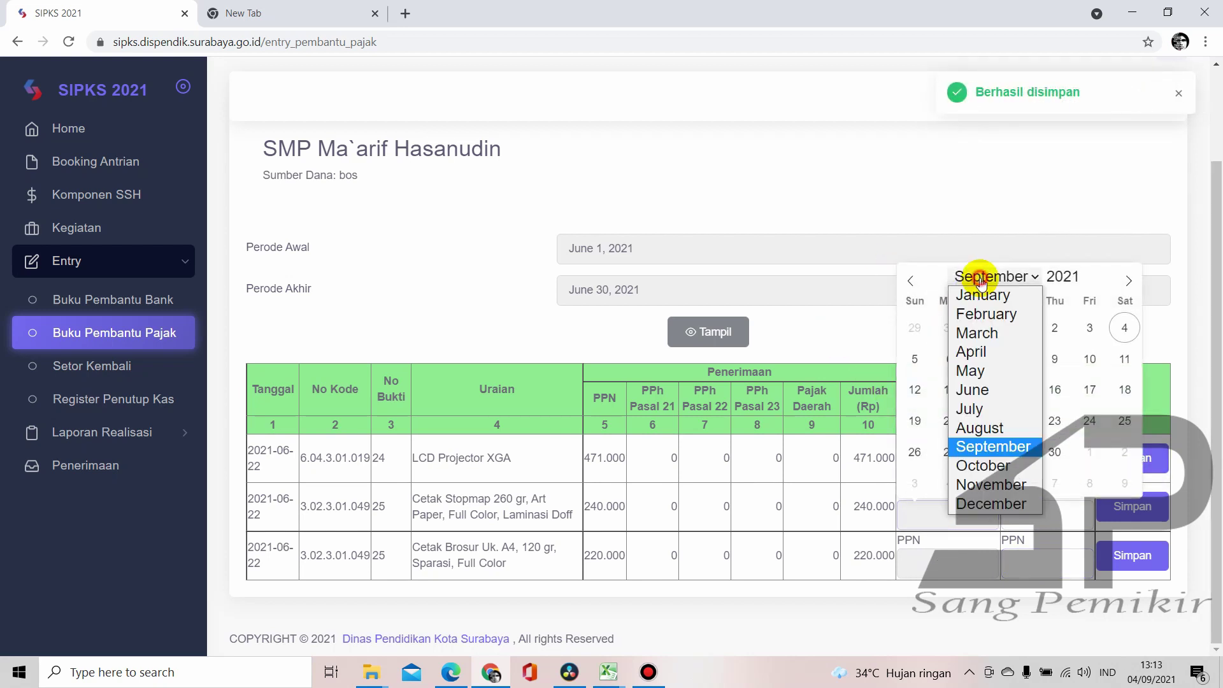
{"action": "left_click", "coordinate": [993, 392]}
{"action": "left_click", "coordinate": [989, 423]}
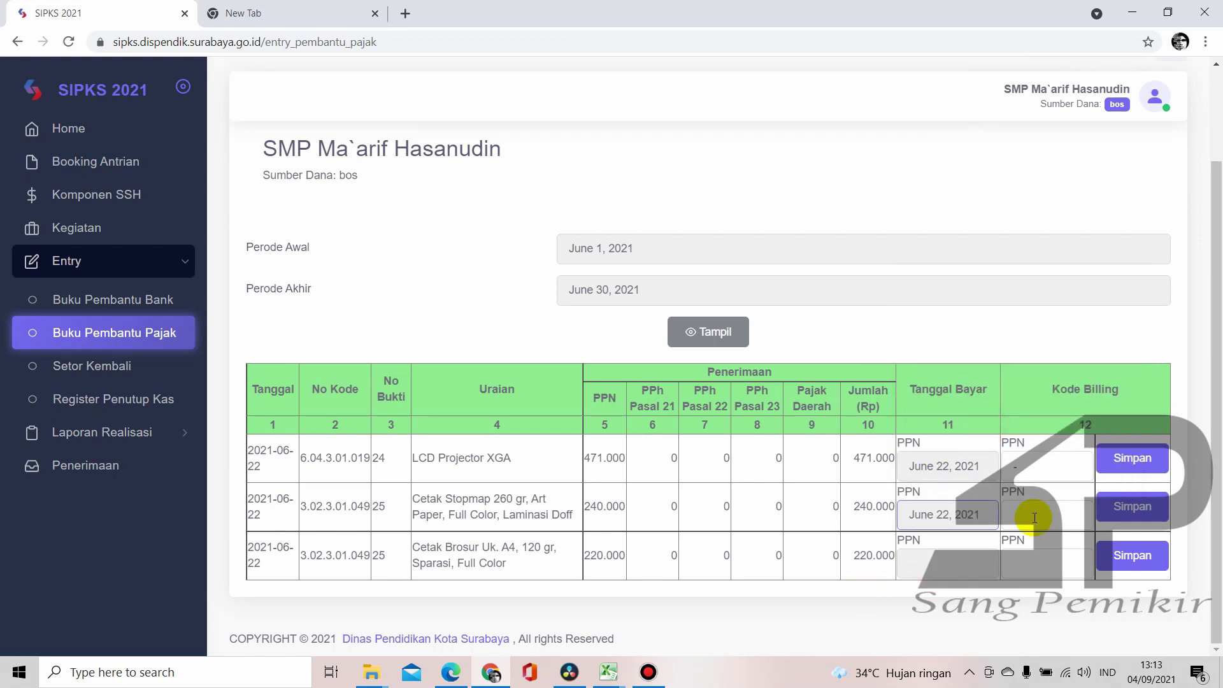
{"action": "left_click", "coordinate": [1115, 507]}
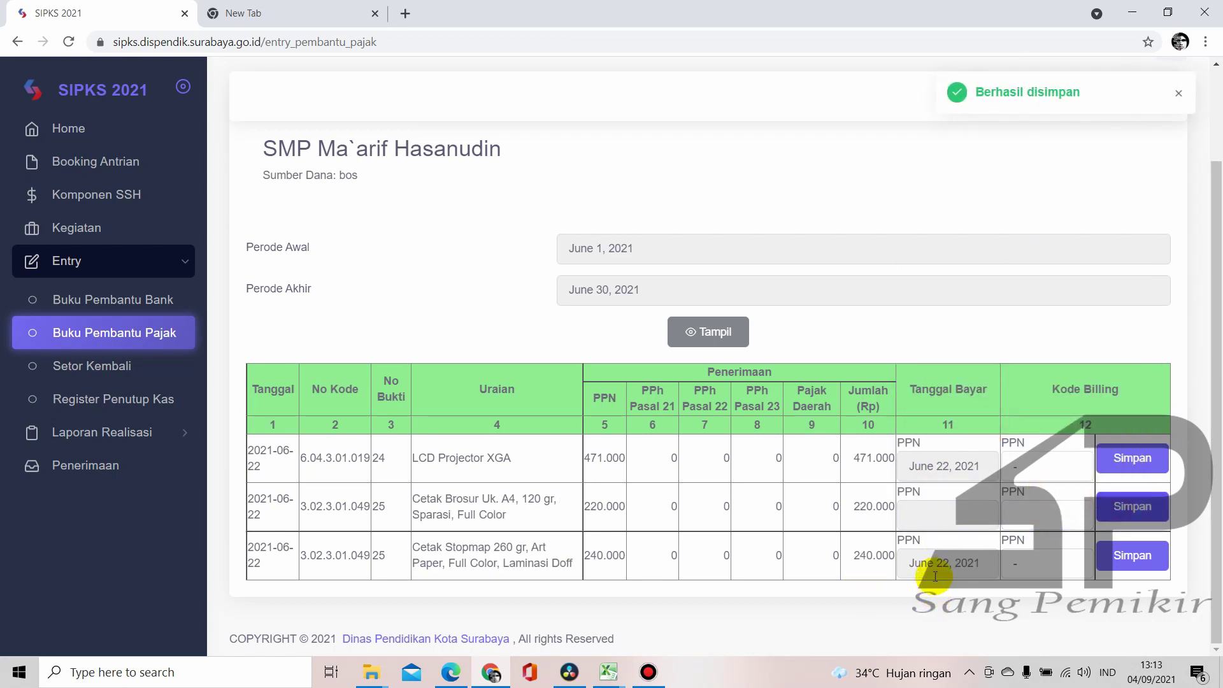
Set the Cetak Brosur row's PPN Tanggal Bayar to June 22, 2021 and Kode Billing to "-", and save the row
{"action": "left_click", "coordinate": [943, 518]}
{"action": "left_click", "coordinate": [997, 279]}
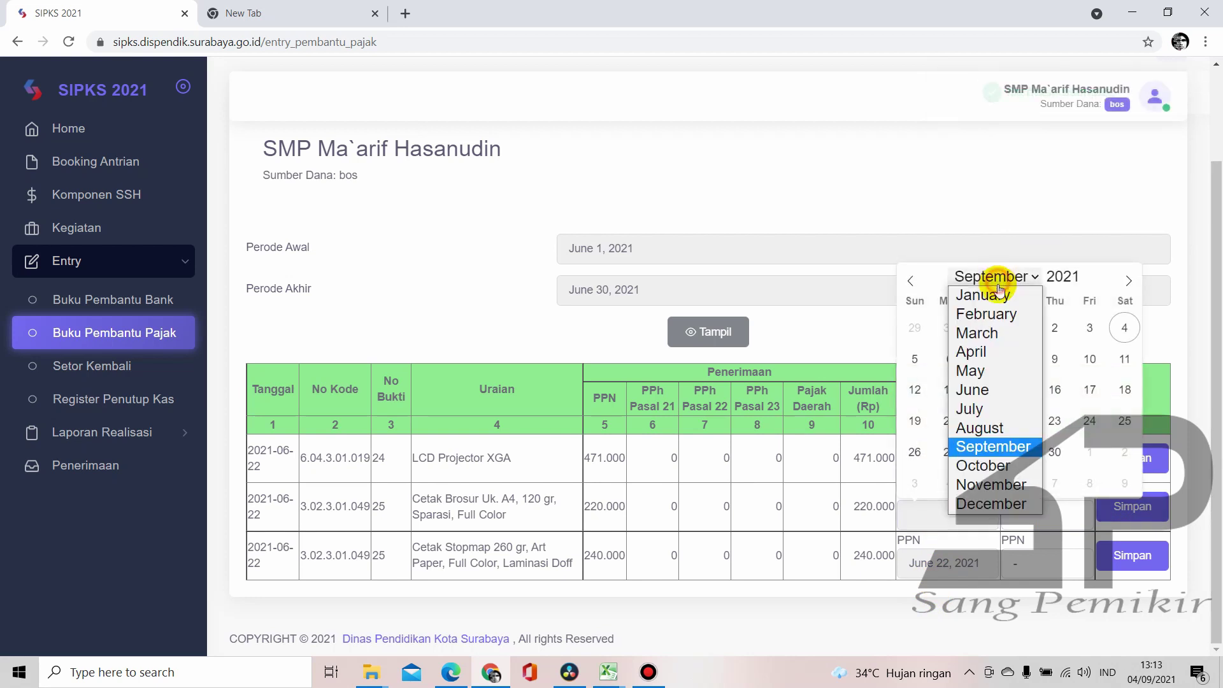
{"action": "left_click", "coordinate": [981, 388]}
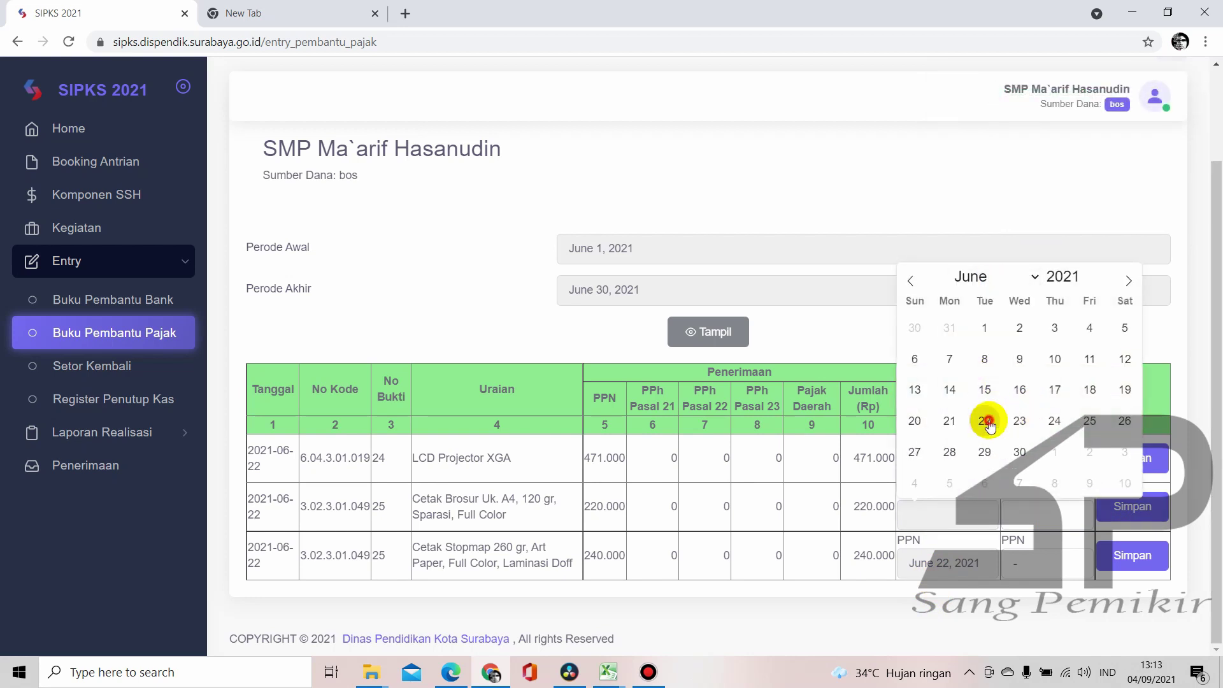
{"action": "left_click", "coordinate": [988, 422]}
{"action": "left_click", "coordinate": [1054, 518]}
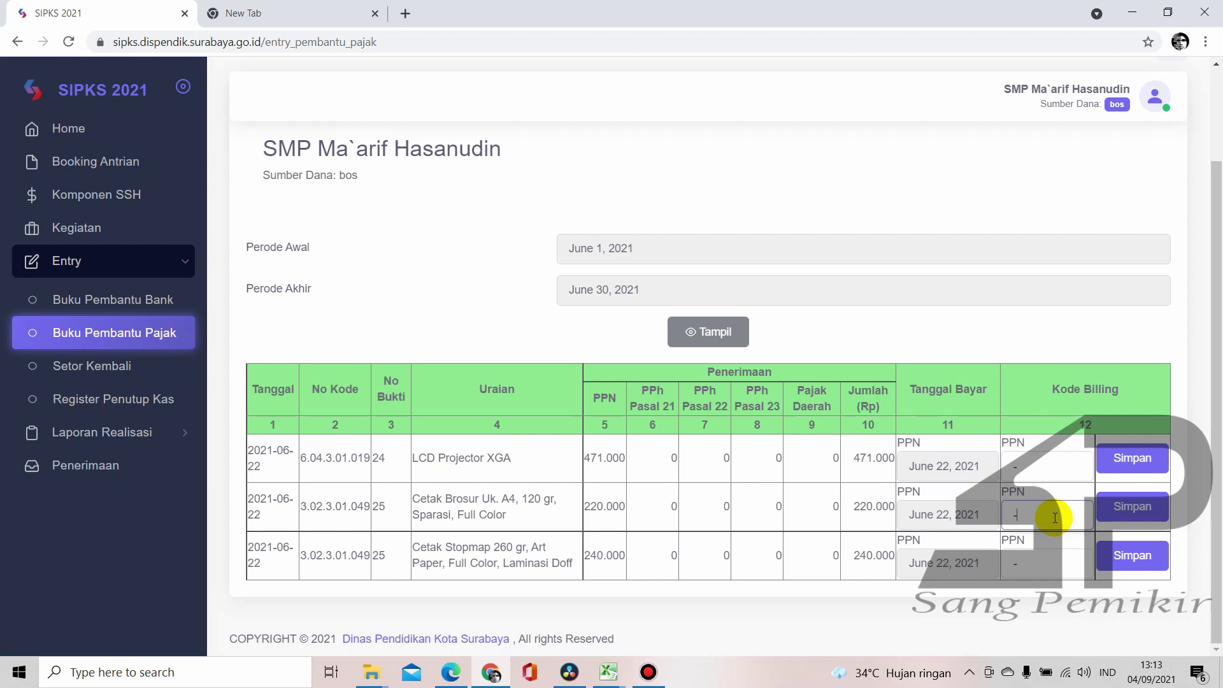
{"action": "left_click", "coordinate": [1132, 507]}
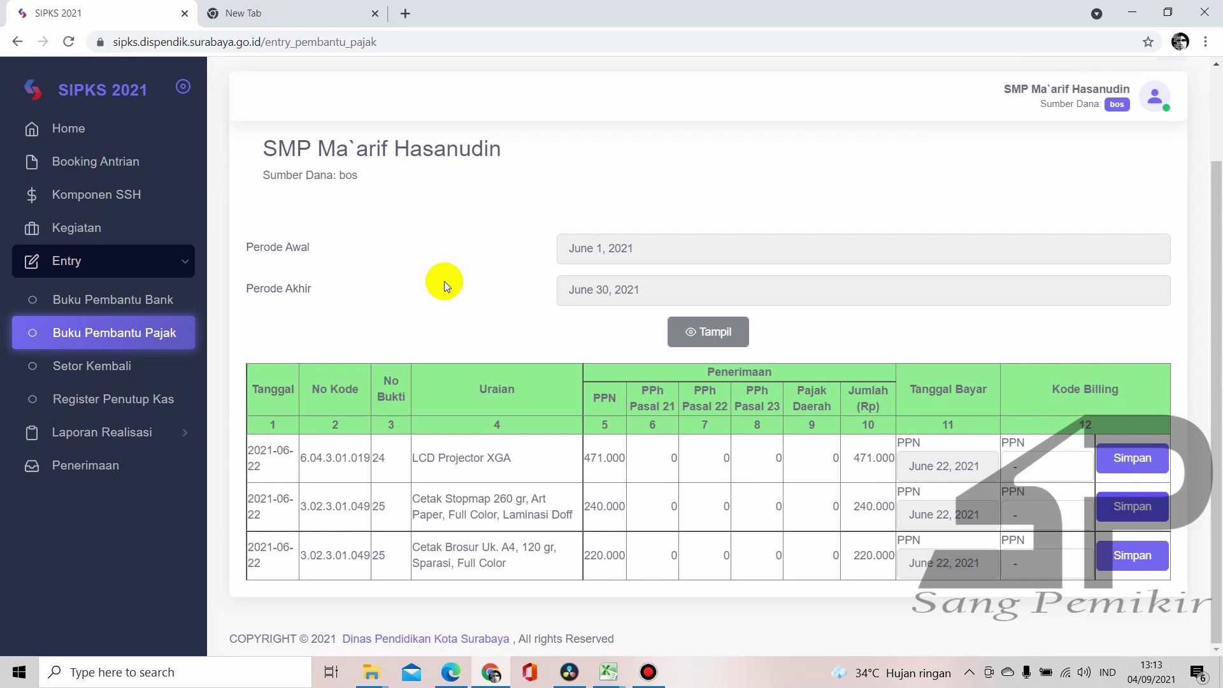
Open the Buku Pembantu Bank realisation report and display it for the month Mei
{"action": "scroll", "coordinate": [445, 280], "scroll_direction": "down", "scroll_amount": 1}
{"action": "left_click", "coordinate": [128, 433]}
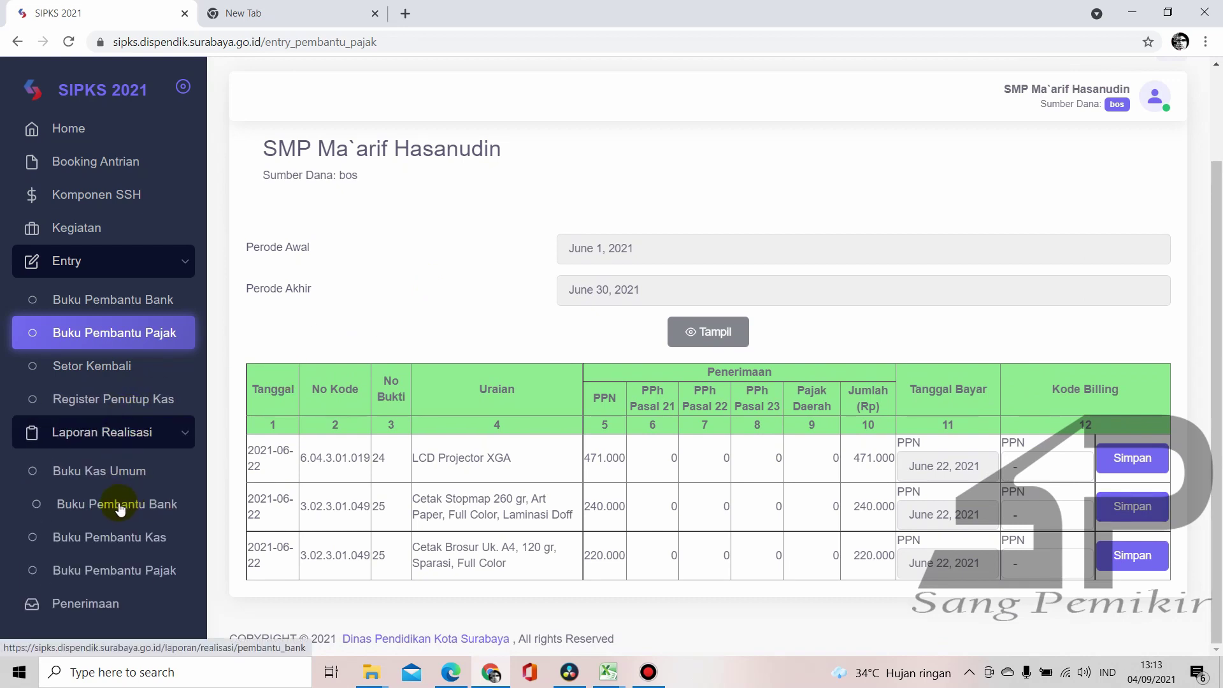
{"action": "left_click", "coordinate": [97, 505]}
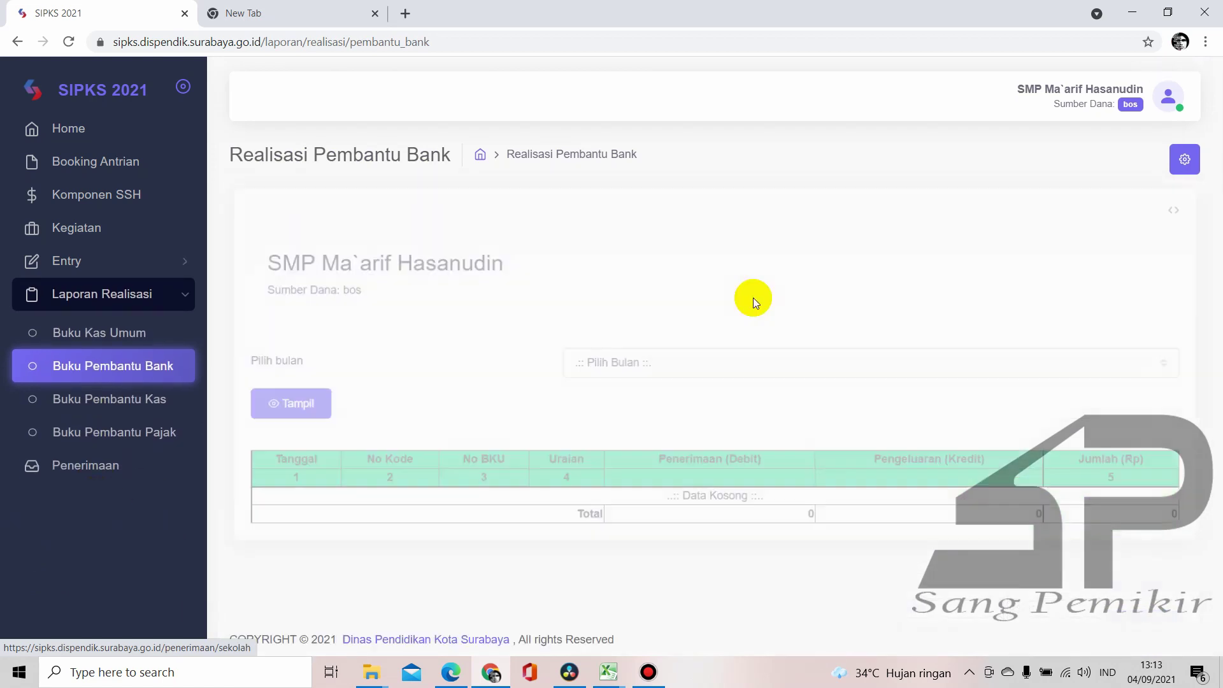
{"action": "left_click", "coordinate": [654, 359]}
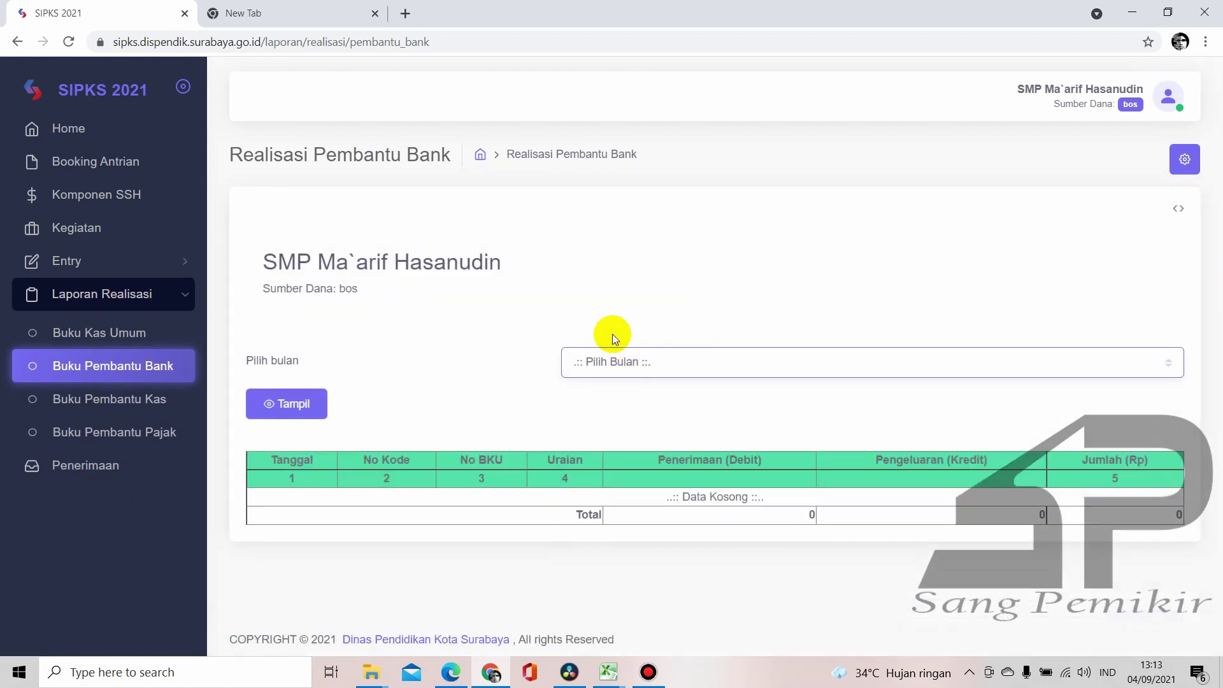
{"action": "left_click", "coordinate": [519, 369]}
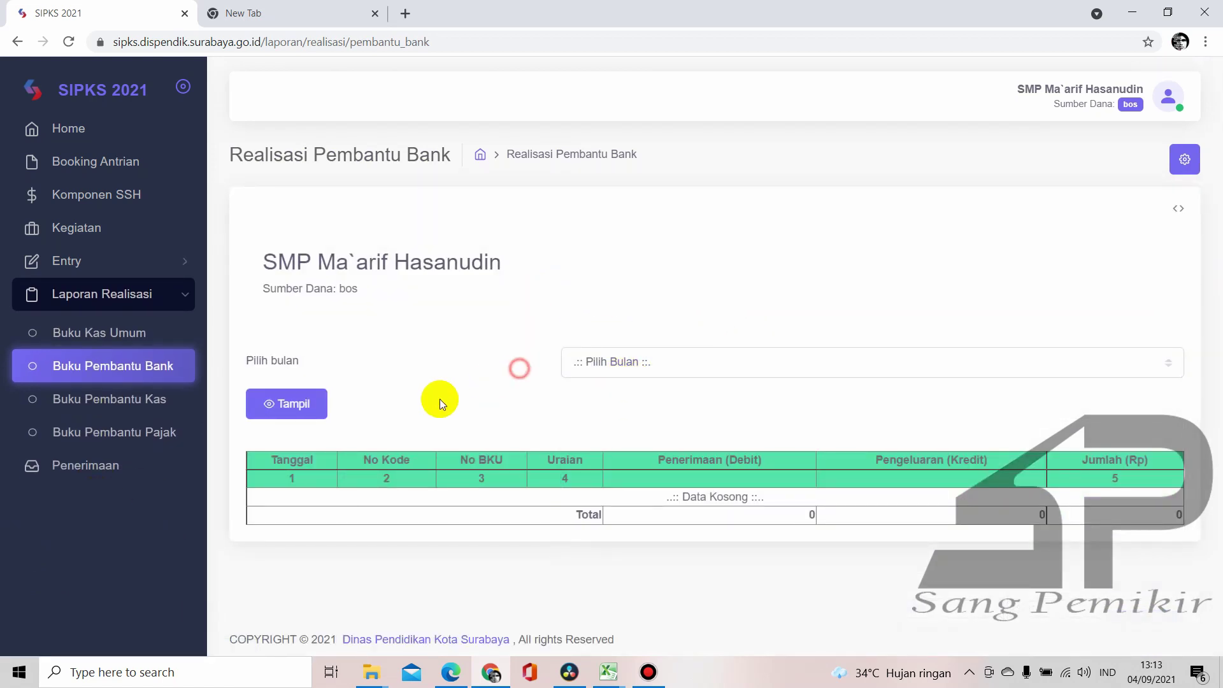
{"action": "left_click", "coordinate": [655, 377]}
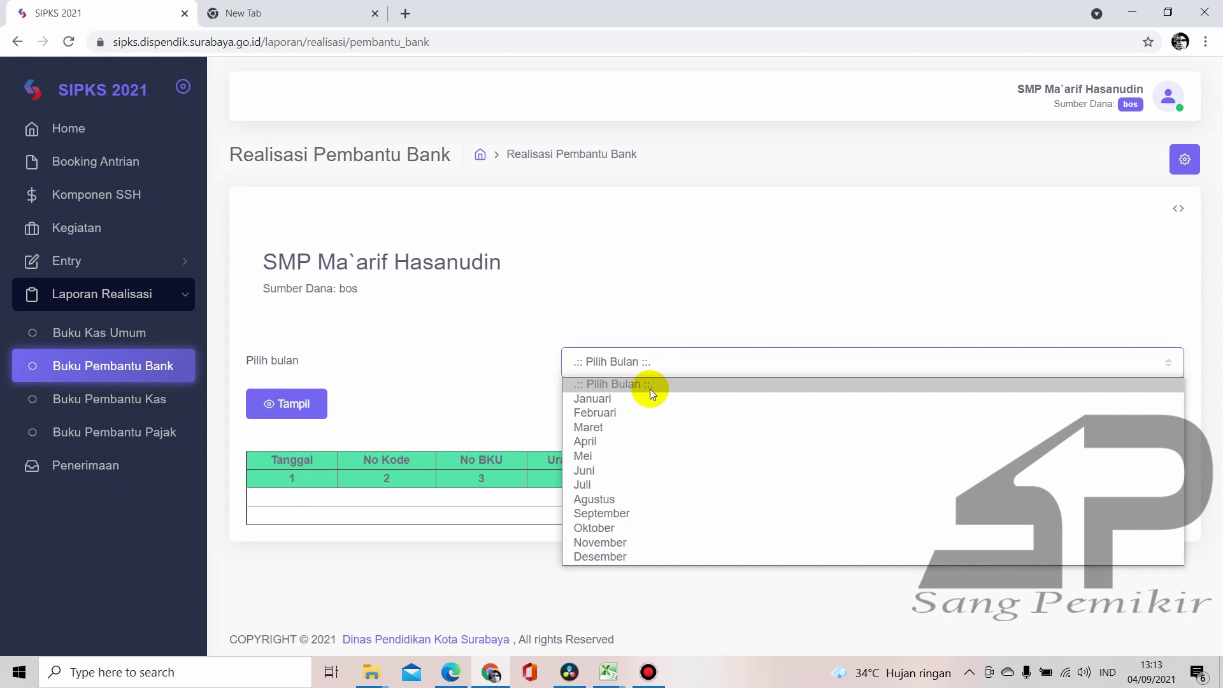
{"action": "left_click", "coordinate": [626, 457]}
{"action": "left_click", "coordinate": [298, 403]}
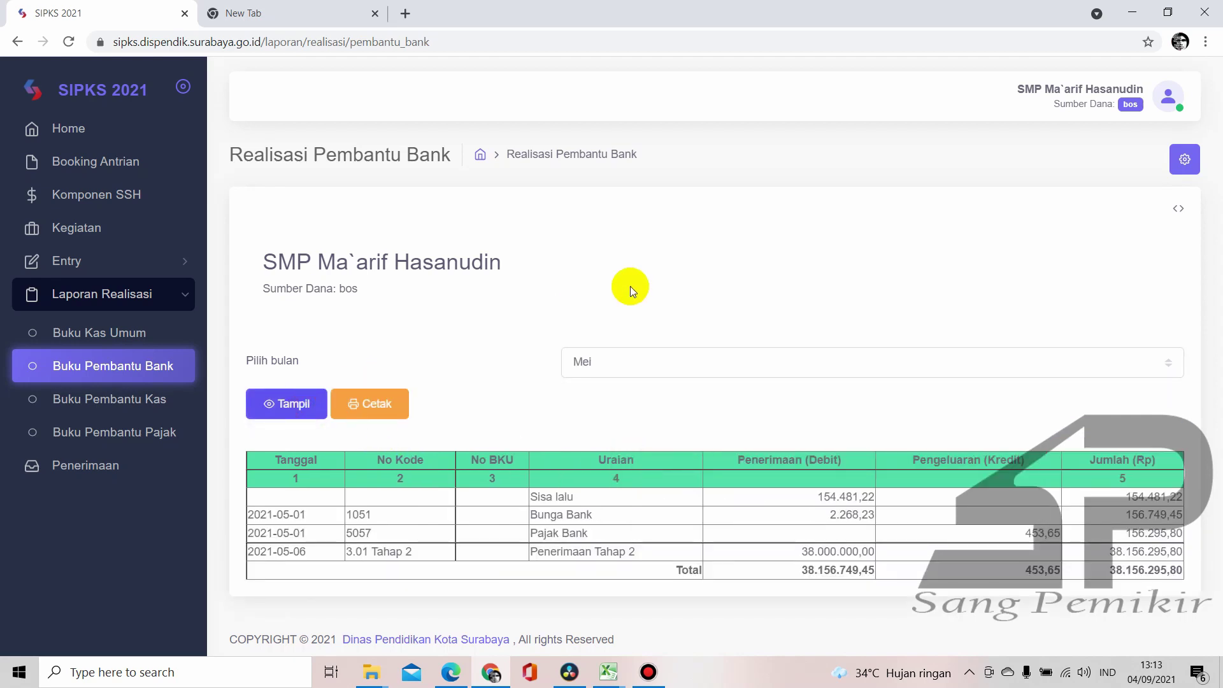
Switch to the Buku Pembantu Bank CW 2 2021 workbook in Excel, compare the MEI sheet with the report, and show the JUNI sheet
{"action": "mouse_move", "coordinate": [608, 672]}
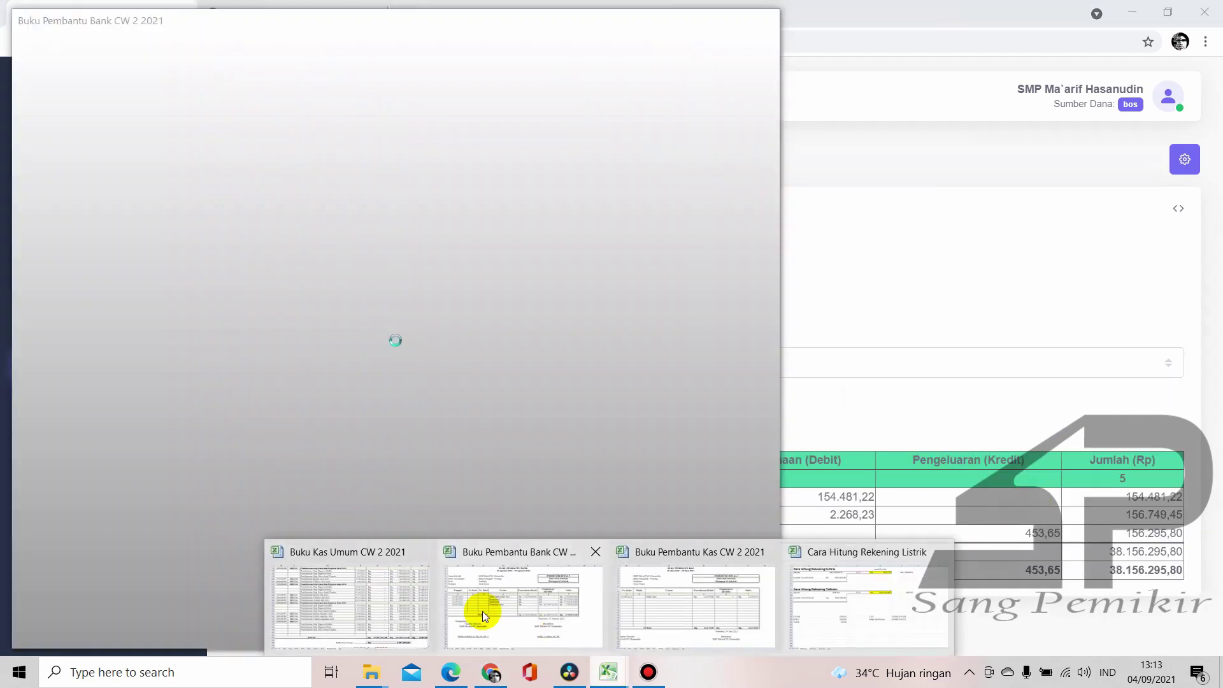
{"action": "left_click", "coordinate": [483, 610]}
{"action": "left_click", "coordinate": [201, 625]}
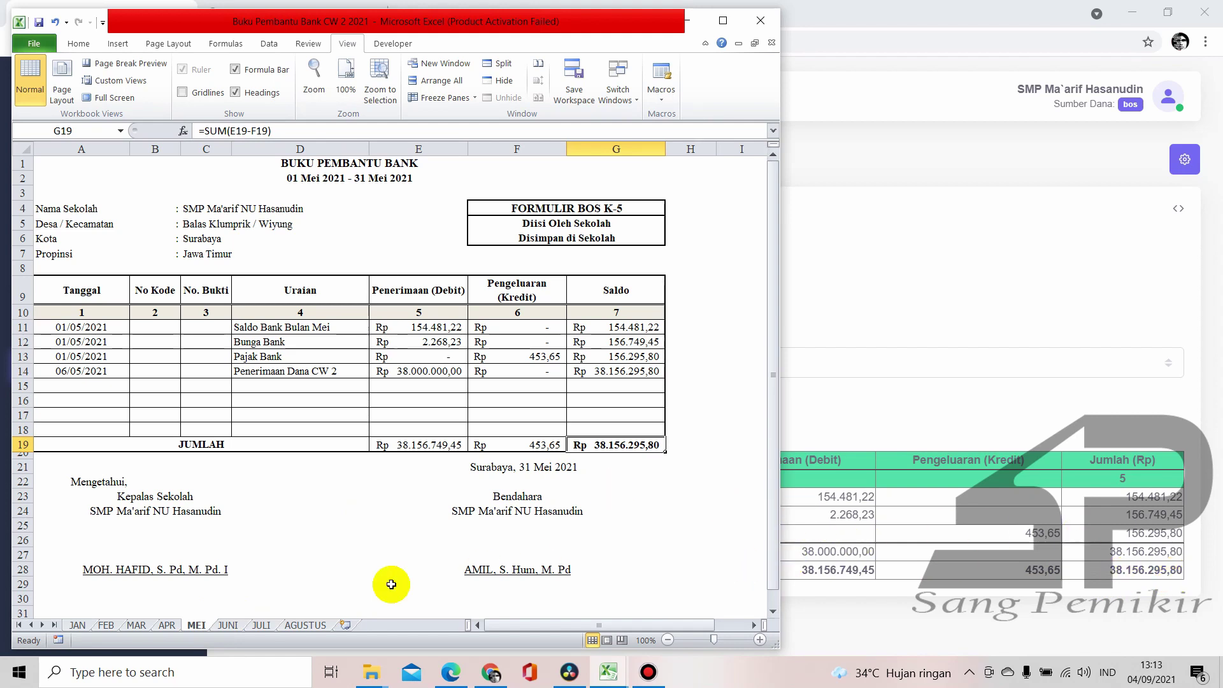
{"action": "left_click", "coordinate": [235, 629]}
Switch back to SIPKS in the browser and display the Buku Pembantu Bank report for the month Juni
{"action": "left_click", "coordinate": [848, 422]}
{"action": "left_click", "coordinate": [882, 374]}
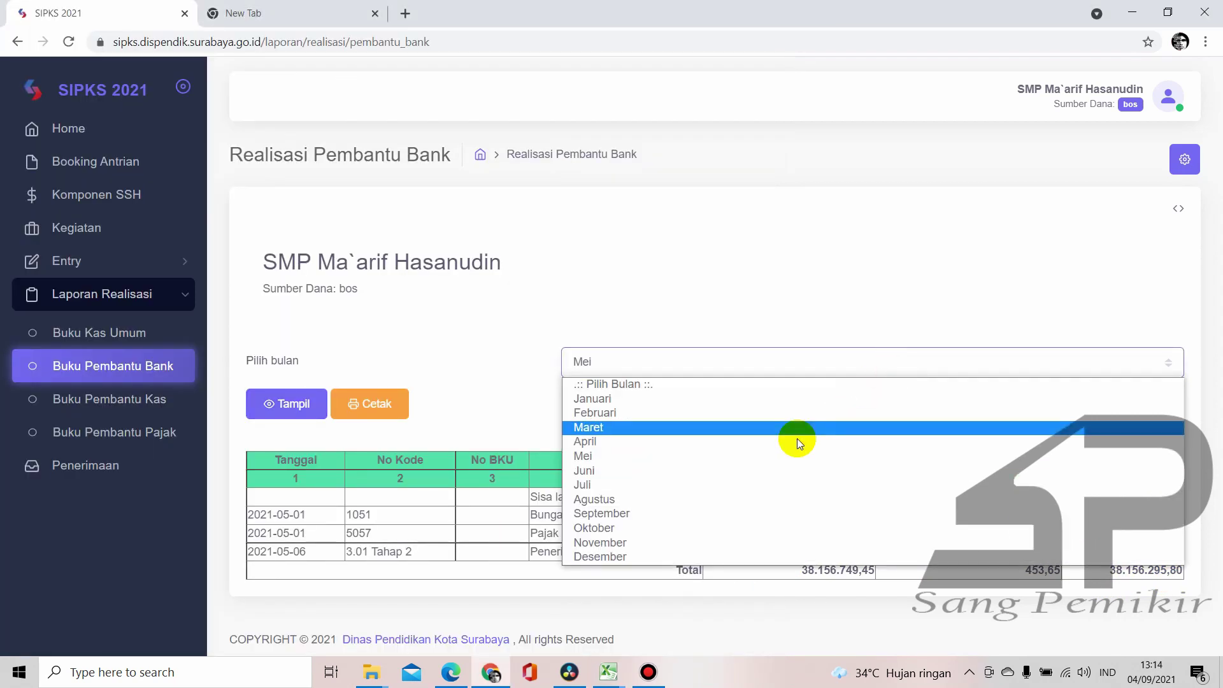
{"action": "left_click", "coordinate": [720, 478]}
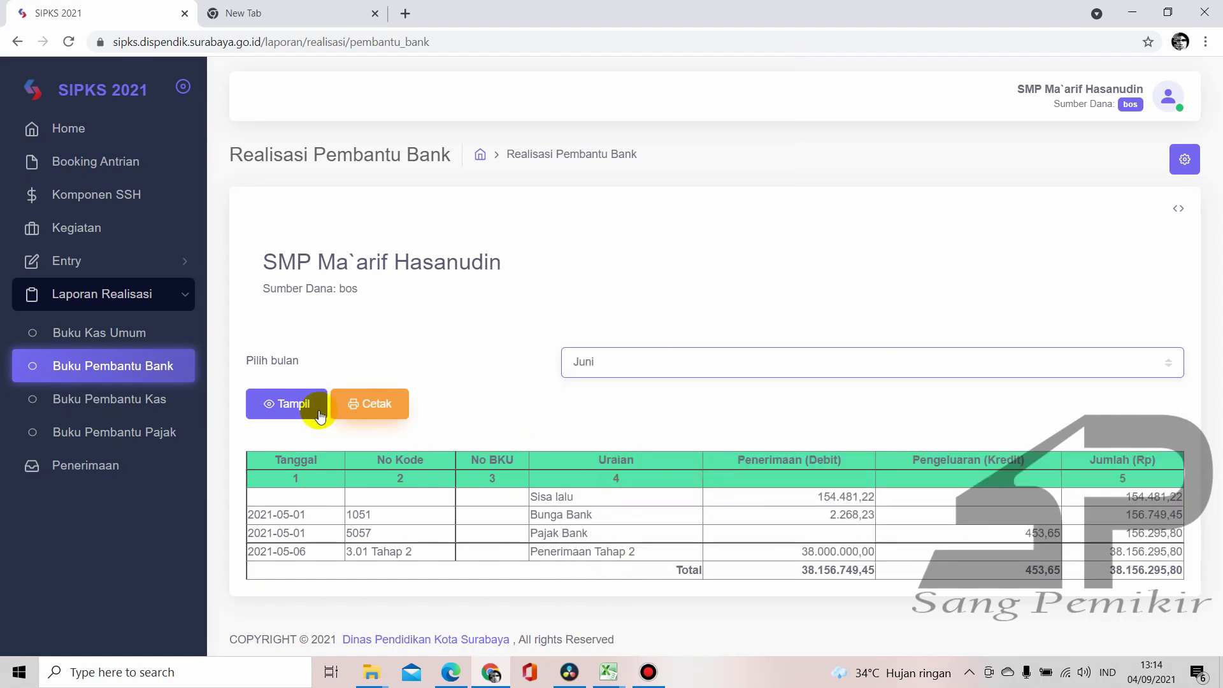
{"action": "left_click", "coordinate": [287, 404]}
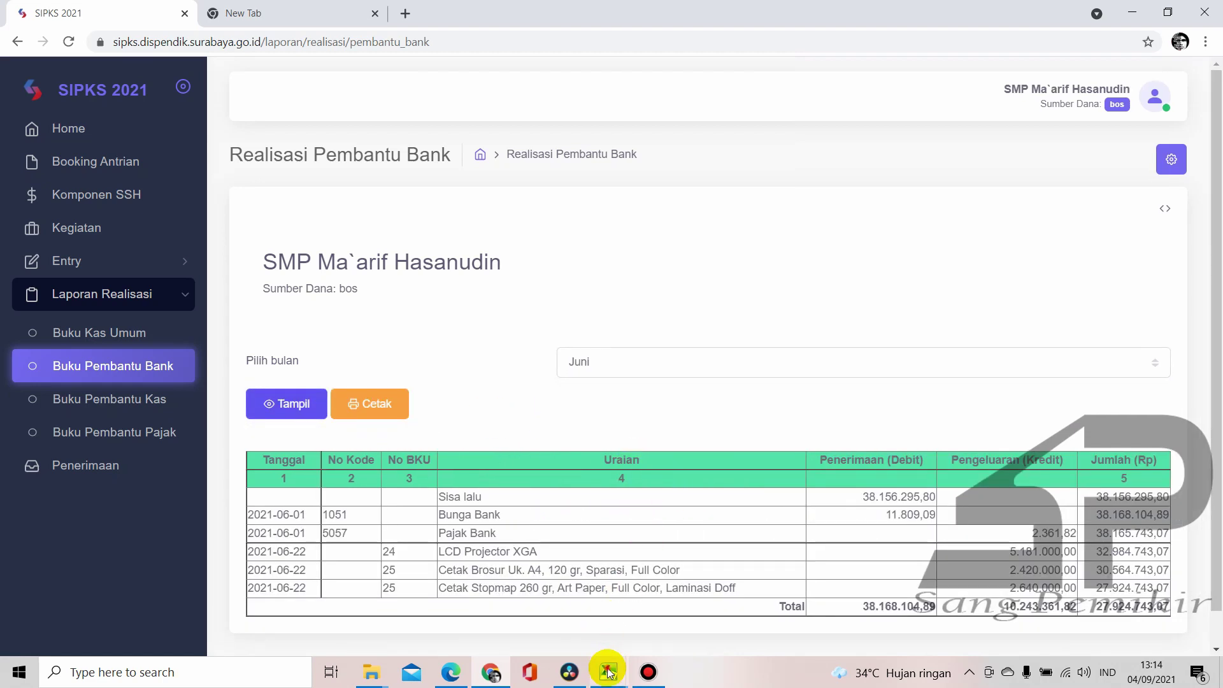
Return to the Buku Pembantu Bank CW 2 2021 workbook in Excel and check the JUNI sheet's amounts against the SIPKS report
{"action": "left_click", "coordinate": [609, 673]}
{"action": "left_click", "coordinate": [503, 617]}
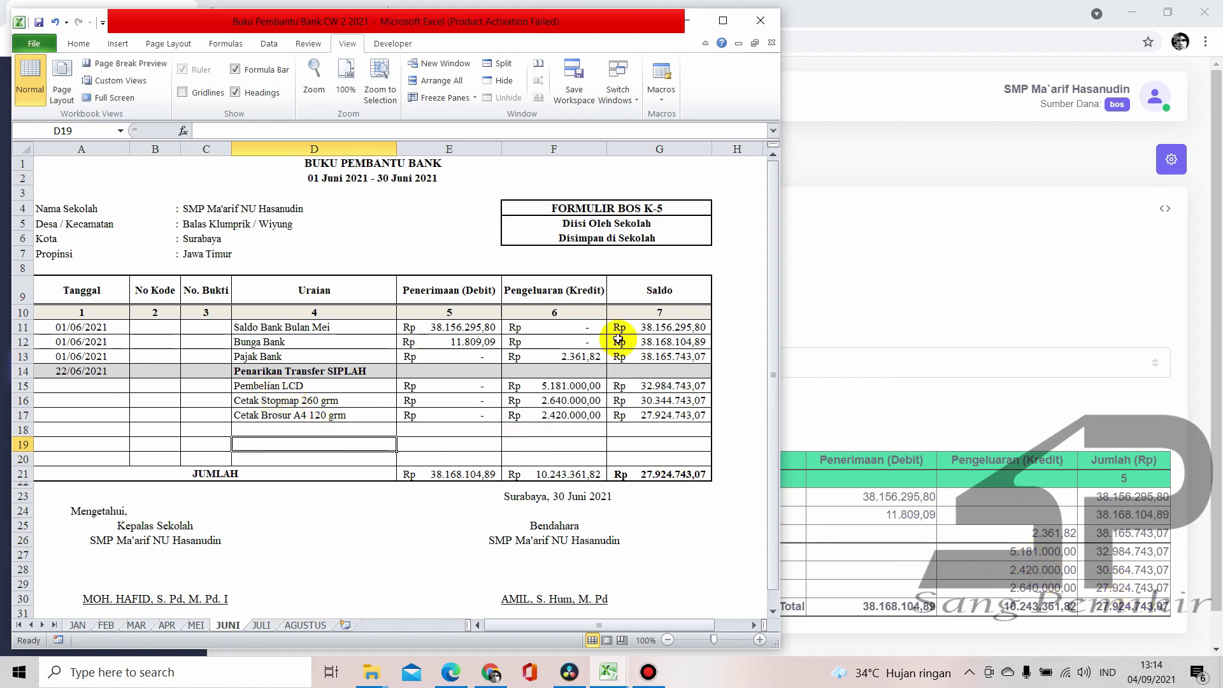
{"action": "left_click_drag", "start_coordinate": [504, 36], "coordinate": [977, 3]}
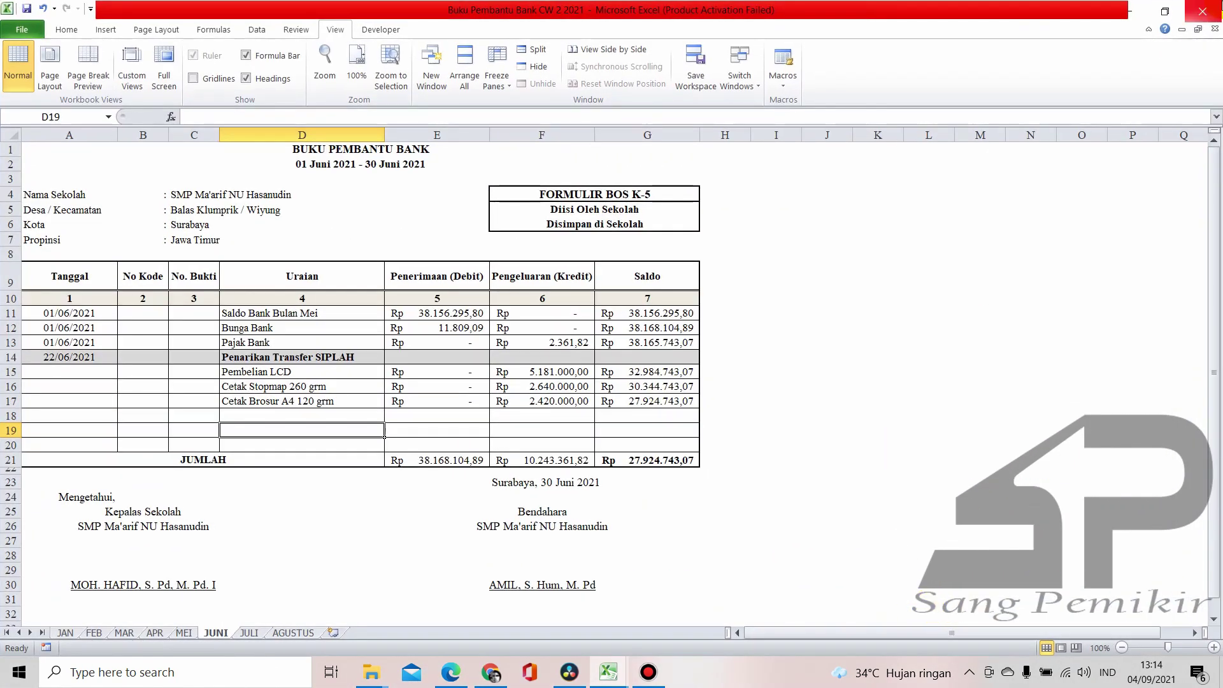
{"action": "left_click", "coordinate": [1170, 8]}
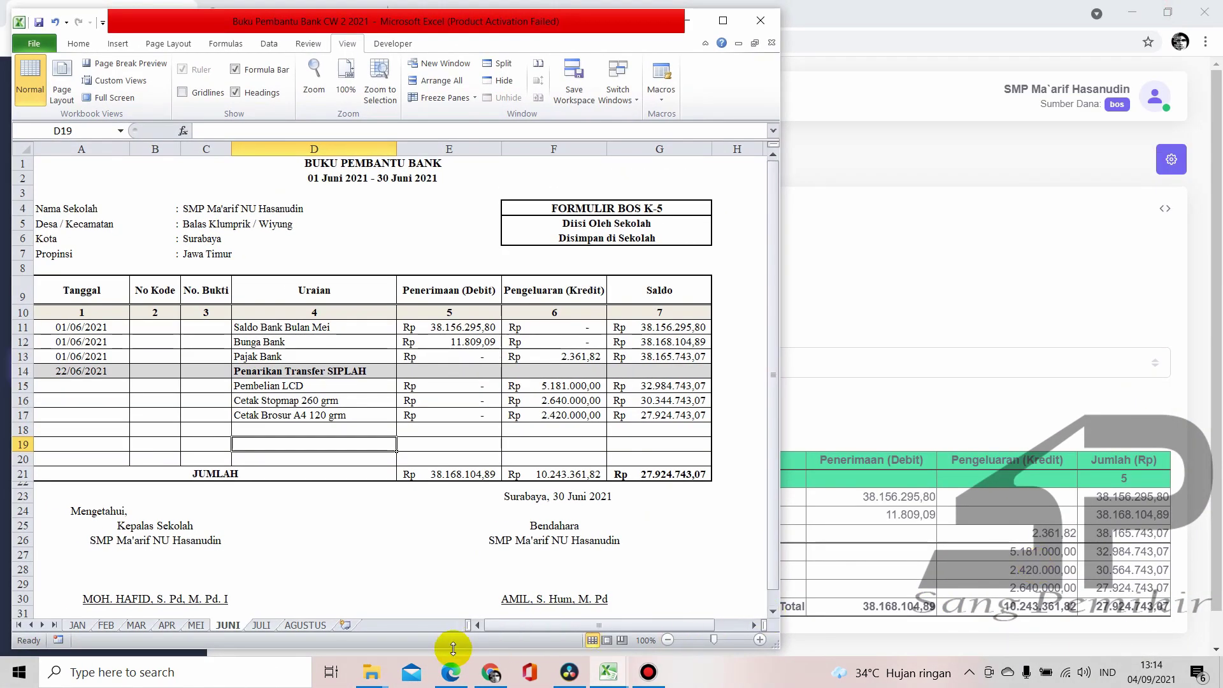
Resize and reposition the workbook window so the JUNI sheet's rows and total can be compared with the SIPKS amounts behind it
{"action": "left_click_drag", "start_coordinate": [452, 648], "coordinate": [456, 464]}
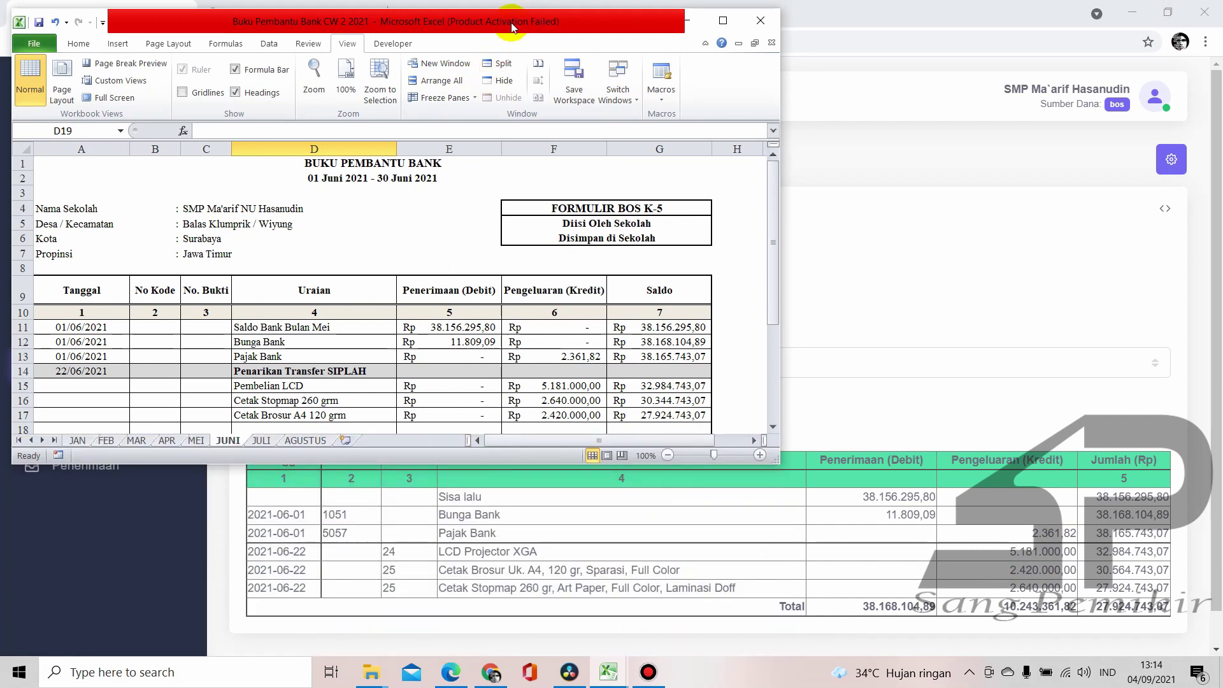
{"action": "left_click_drag", "start_coordinate": [513, 27], "coordinate": [628, 40]}
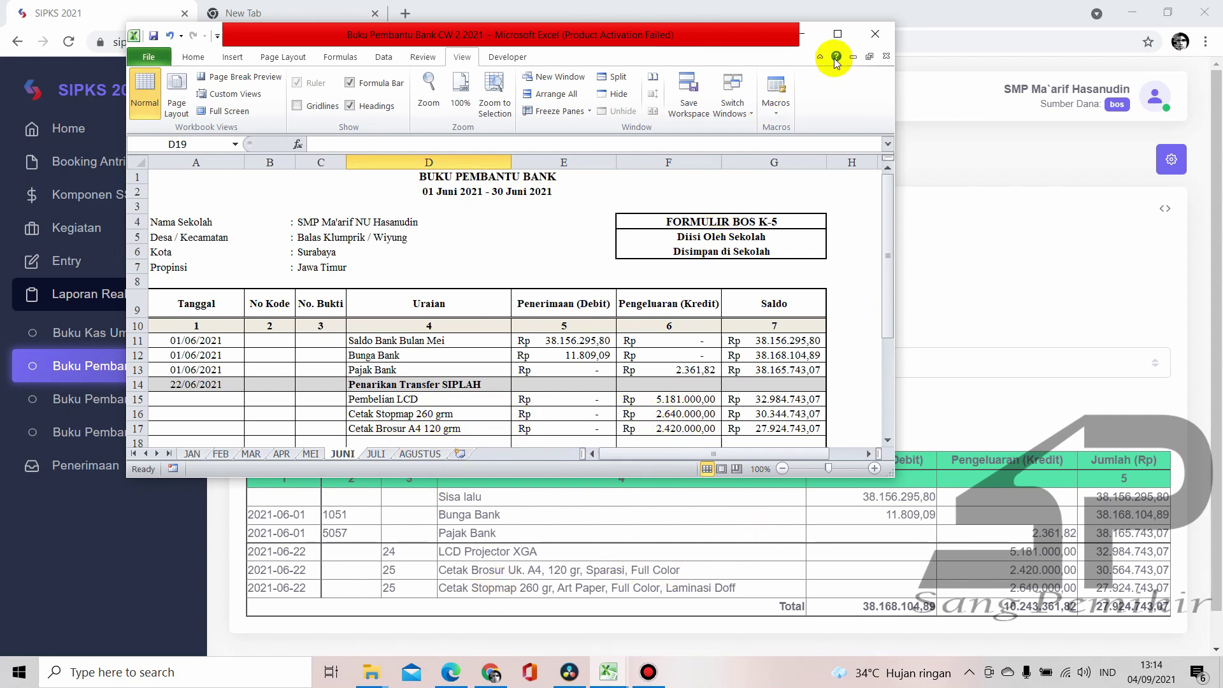
{"action": "left_click", "coordinate": [836, 35]}
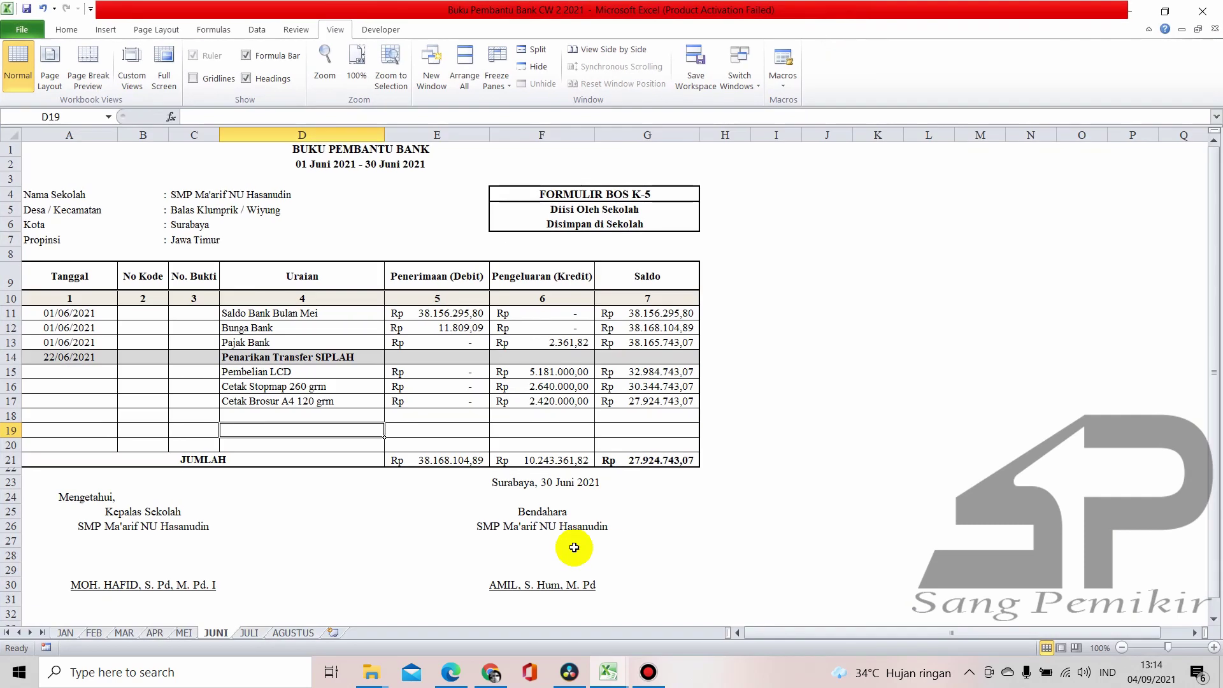
{"action": "left_click", "coordinate": [1168, 11]}
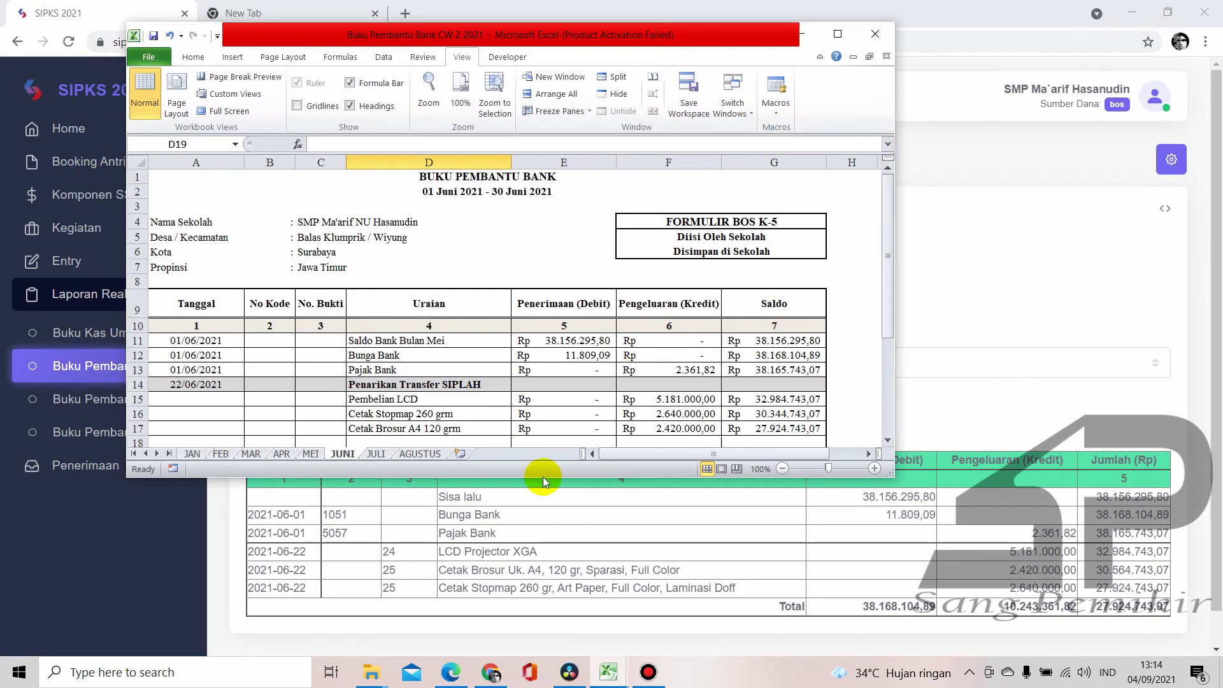
{"action": "left_click_drag", "start_coordinate": [543, 476], "coordinate": [521, 639]}
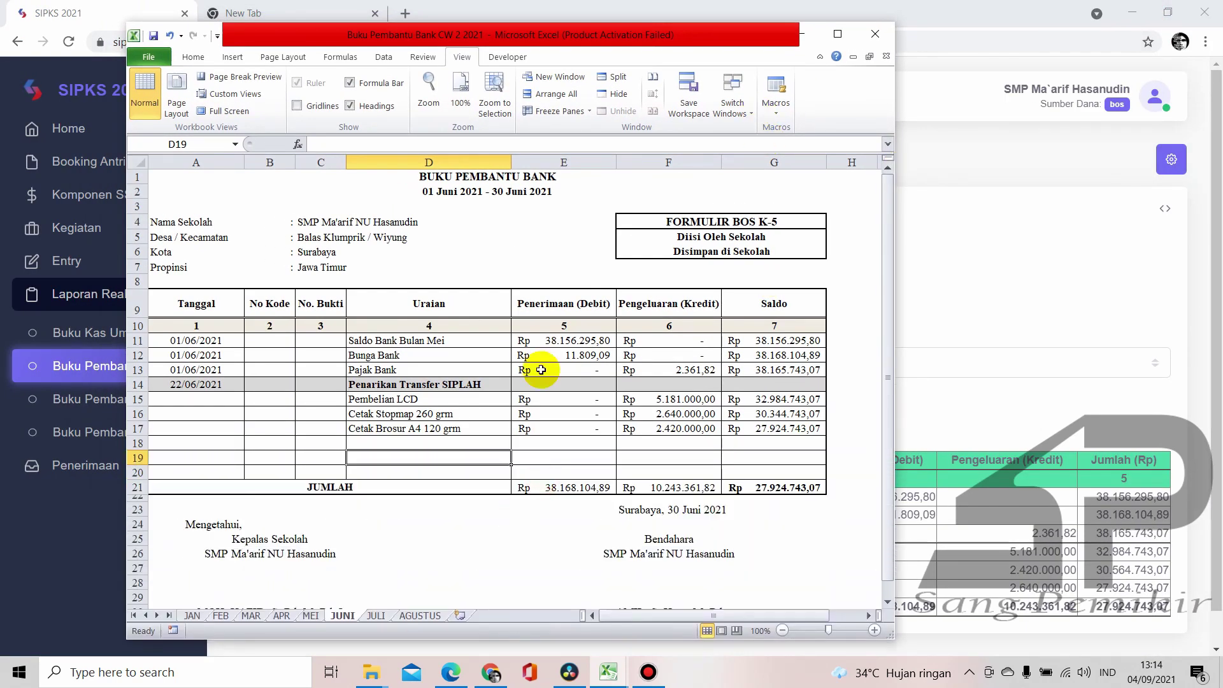
{"action": "left_click_drag", "start_coordinate": [608, 35], "coordinate": [489, 27]}
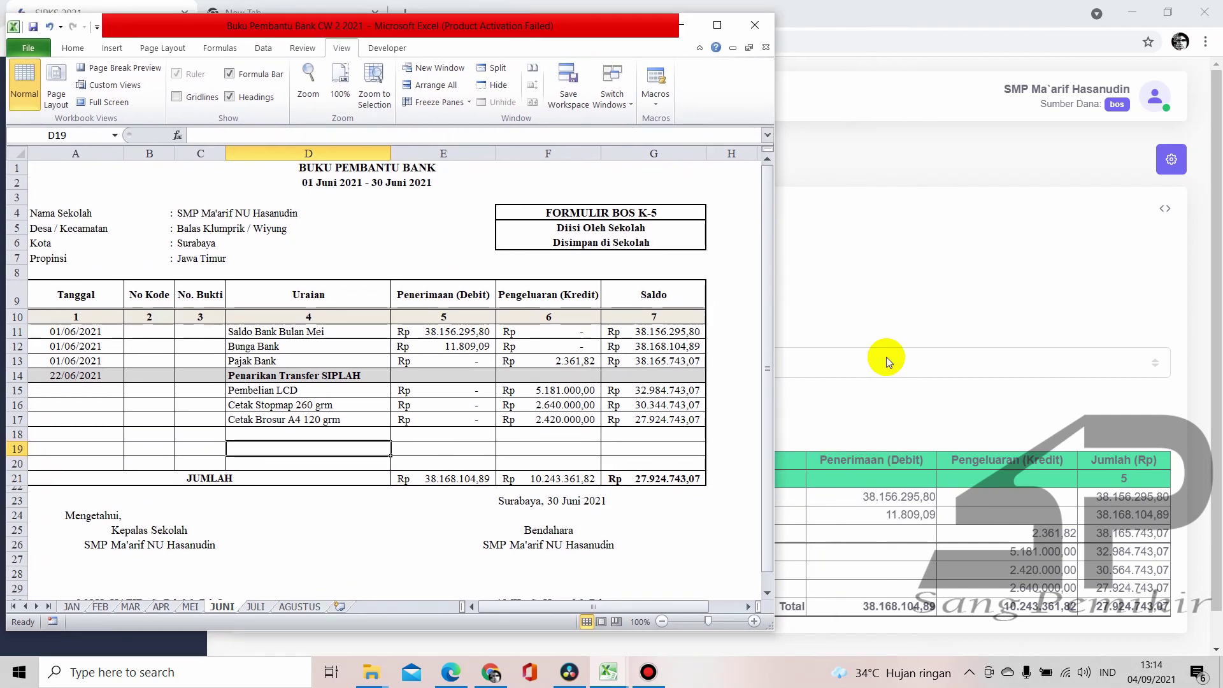
Return to SIPKS in the browser and display the Buku Pembantu Bank report for the month Juli
{"action": "left_click", "coordinate": [941, 404]}
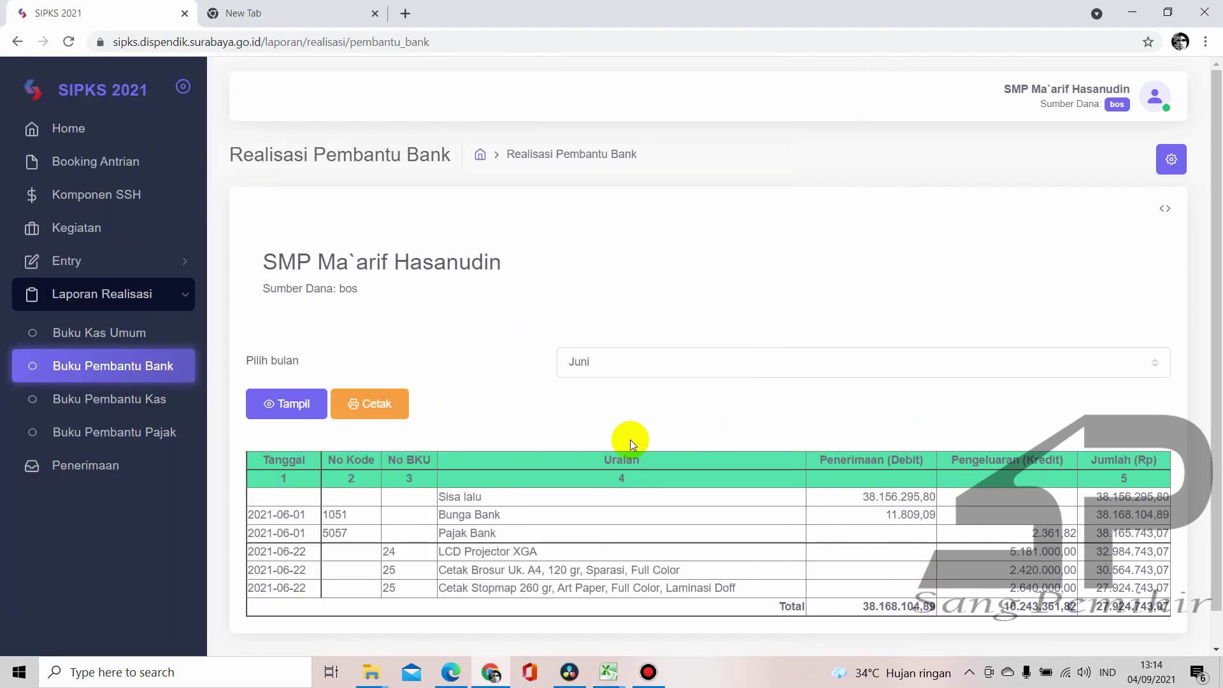
{"action": "left_click", "coordinate": [628, 352]}
{"action": "left_click", "coordinate": [626, 484]}
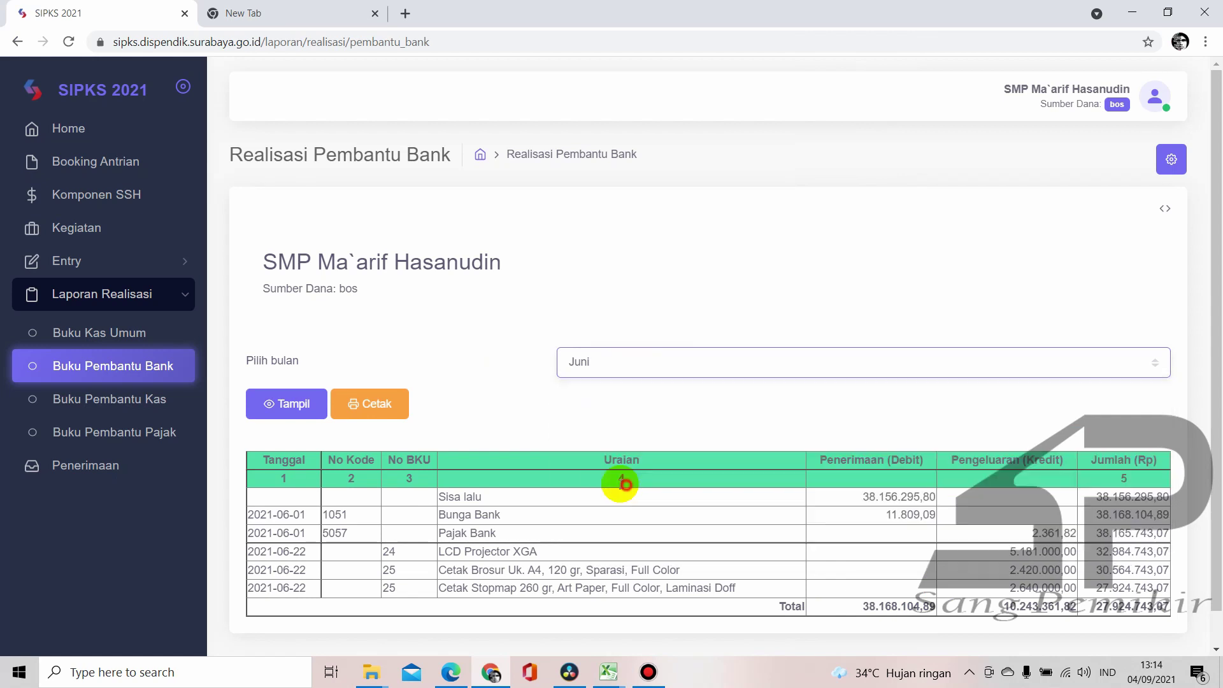
{"action": "left_click", "coordinate": [284, 406]}
Switch to the Buku Pembantu Bank CW 2 2021 workbook in Excel, compare the JULI sheet with the SIPKS report, and show the AGUSTUS sheet
{"action": "left_click", "coordinate": [610, 673]}
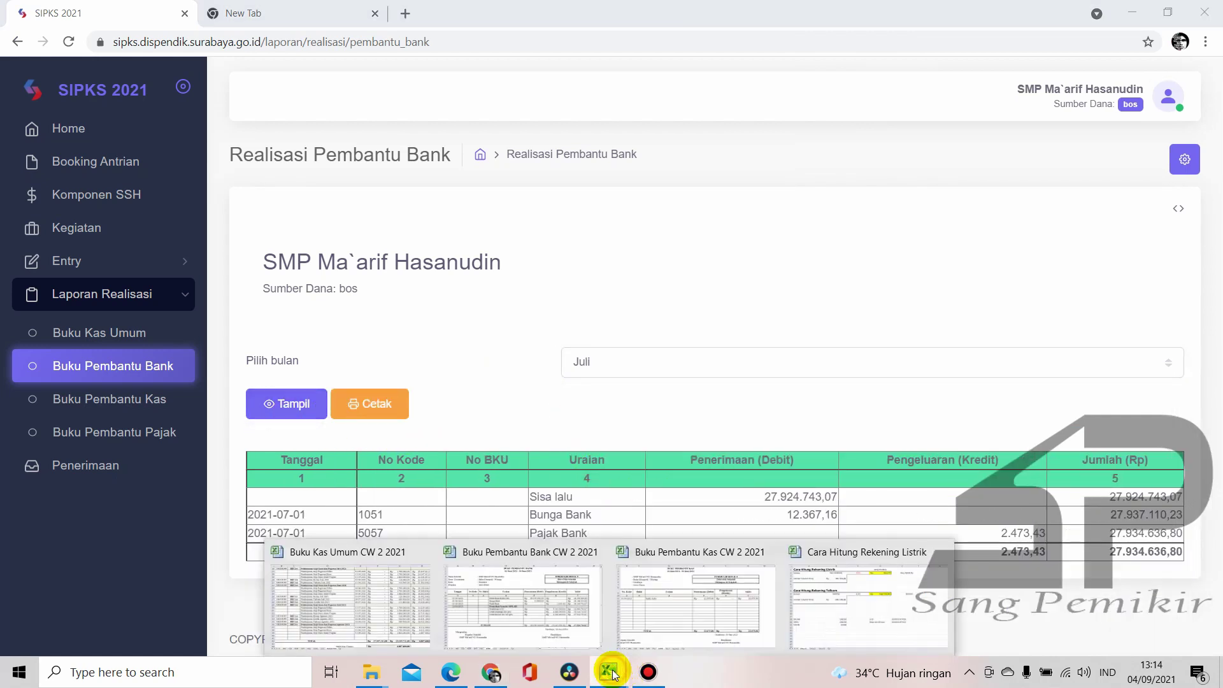
{"action": "left_click", "coordinate": [358, 604]}
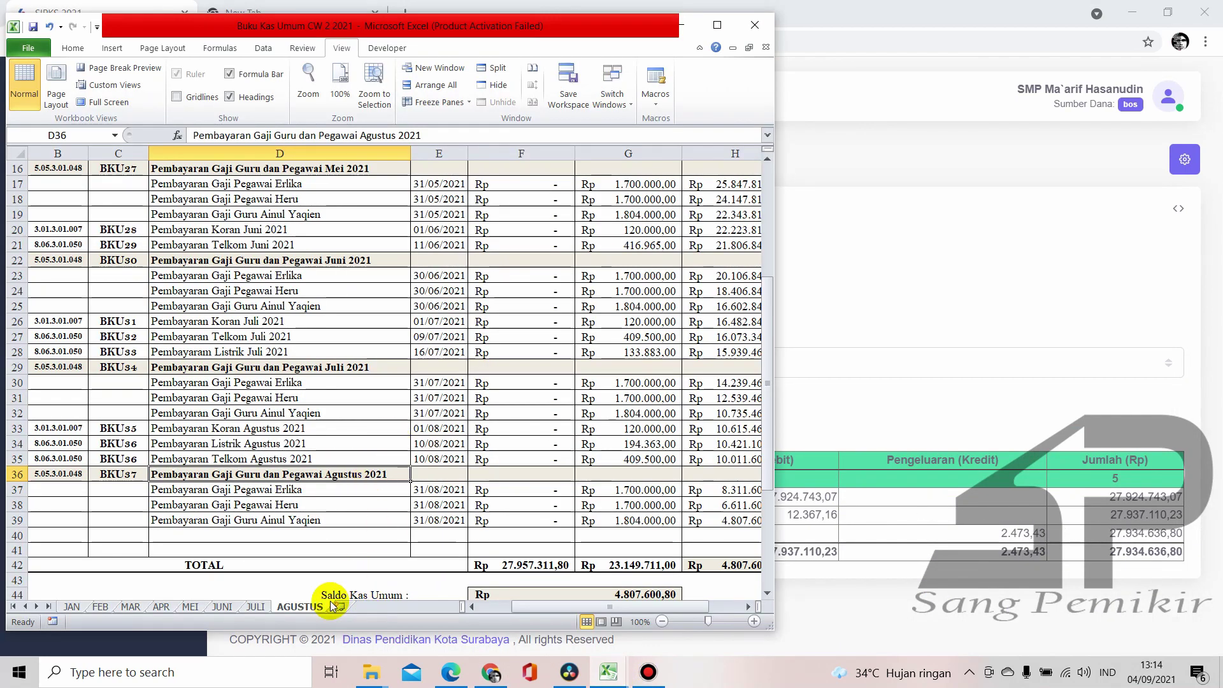
{"action": "left_click", "coordinate": [256, 607]}
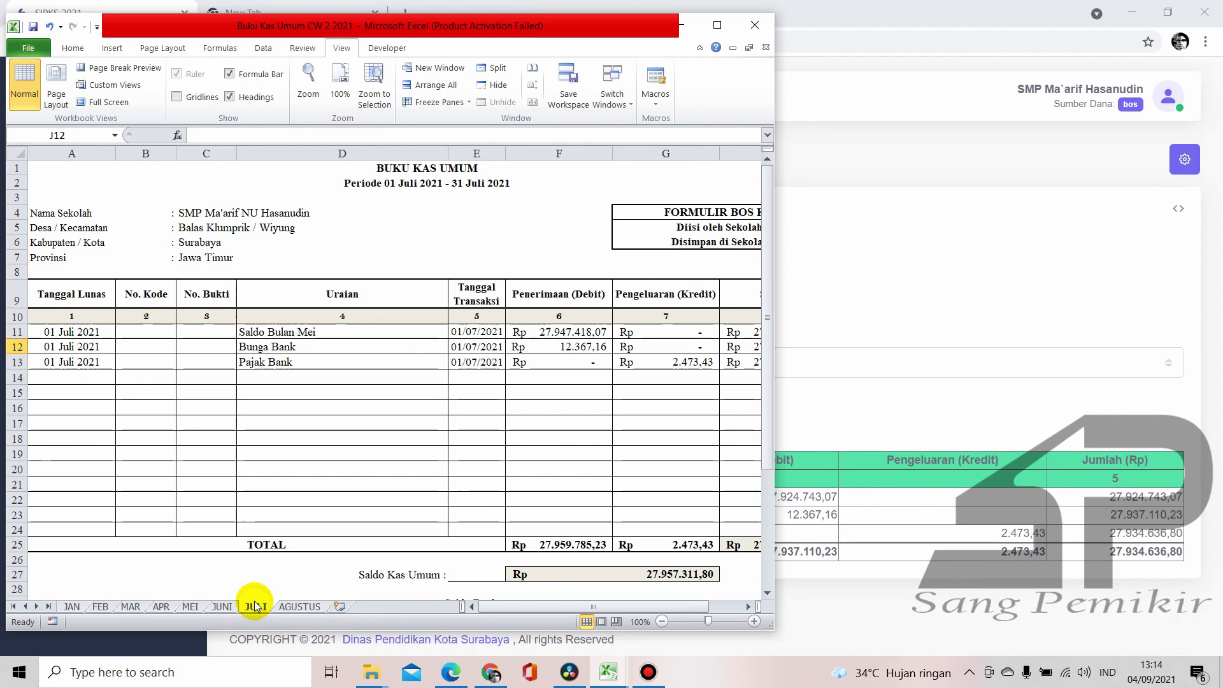
{"action": "left_click", "coordinate": [598, 675]}
{"action": "left_click", "coordinate": [559, 596]}
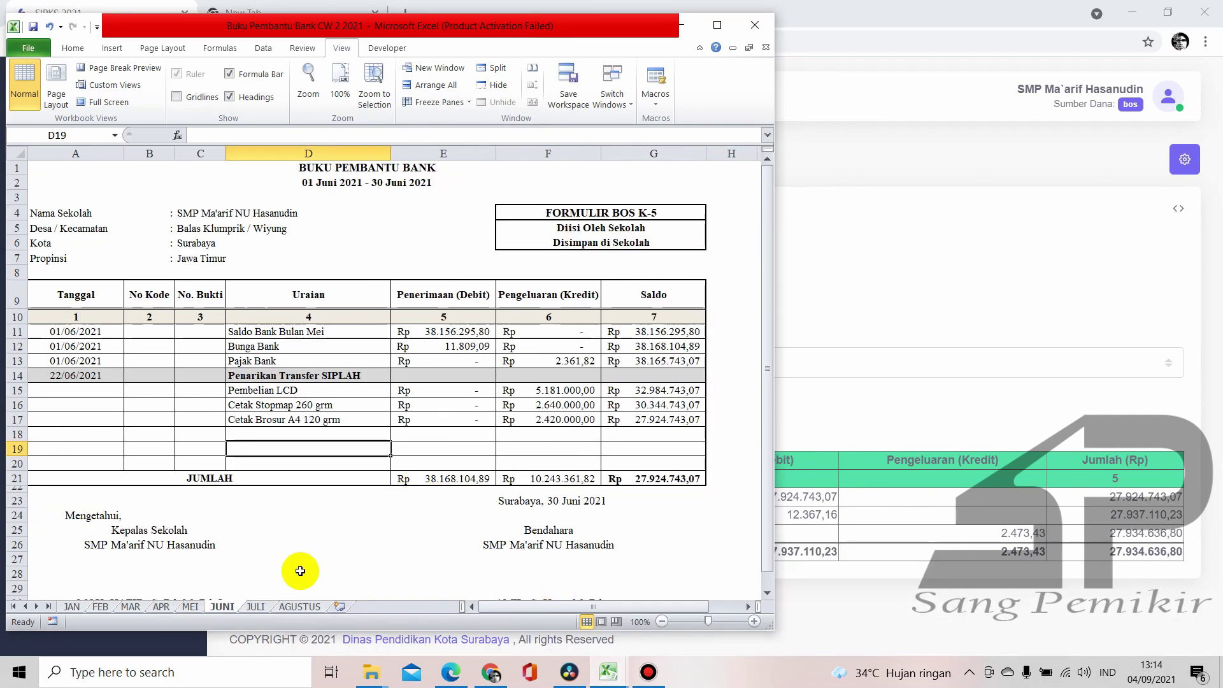
{"action": "left_click", "coordinate": [255, 607]}
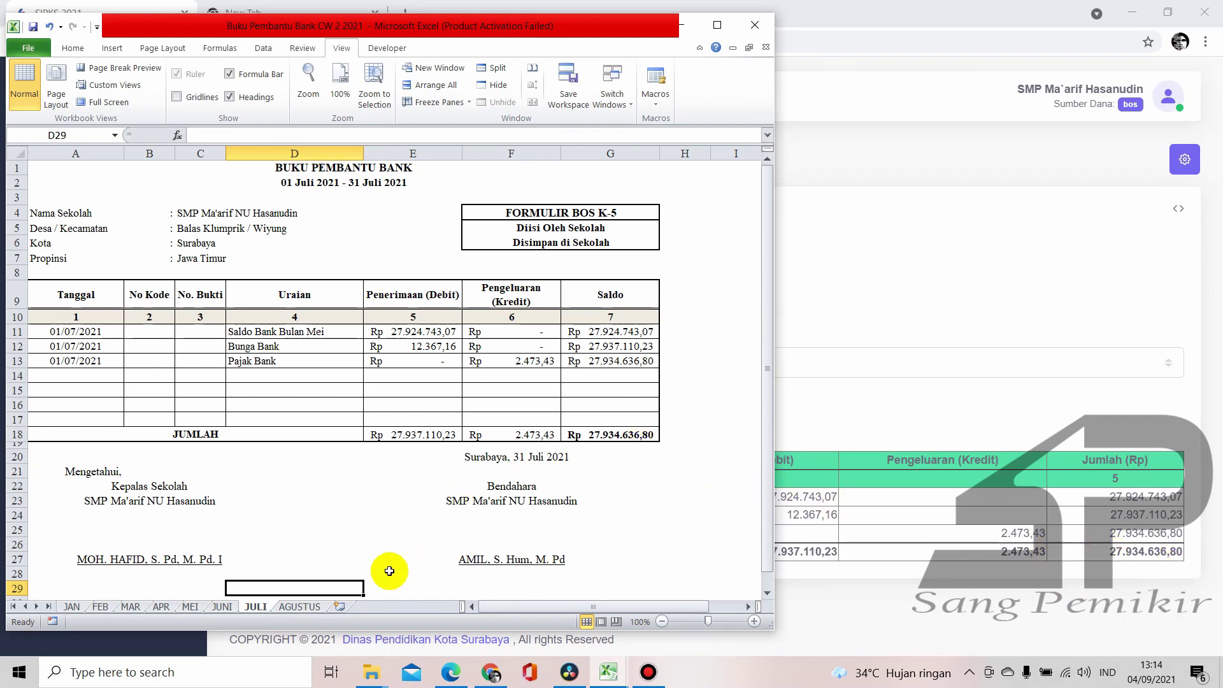
{"action": "left_click", "coordinate": [304, 606]}
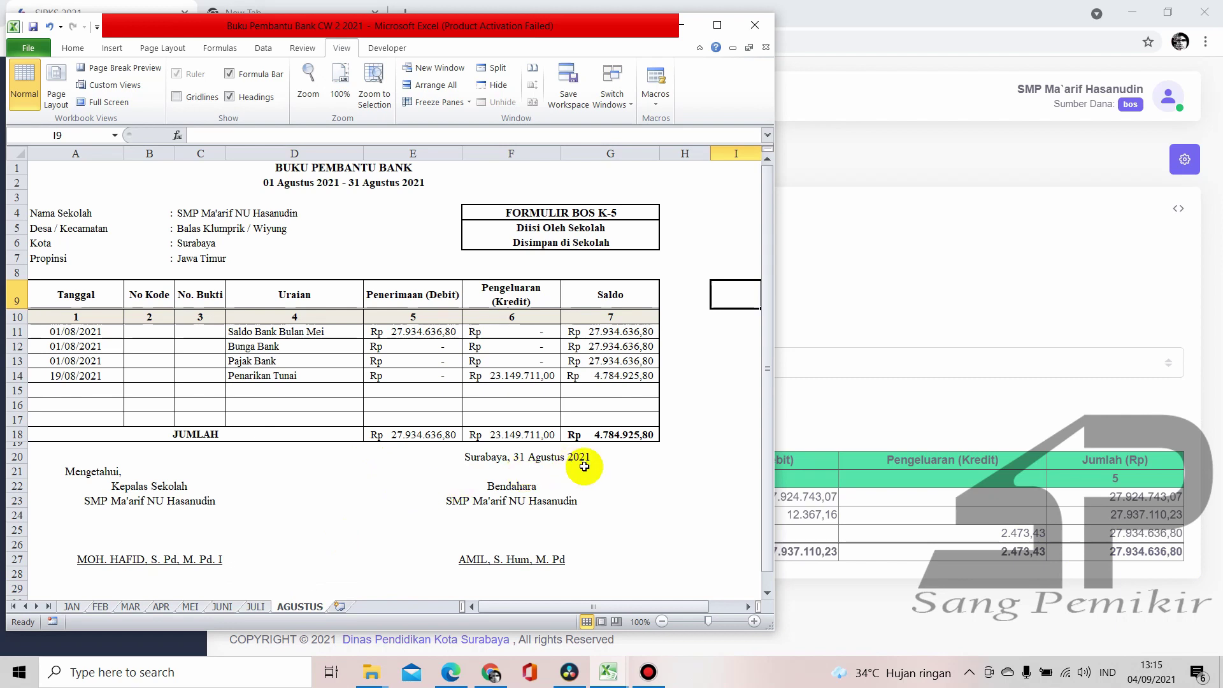
Switch back to SIPKS in the browser and display the Buku Pembantu Bank report for the month Agustus
{"action": "left_click", "coordinate": [908, 598]}
{"action": "left_click", "coordinate": [594, 361]}
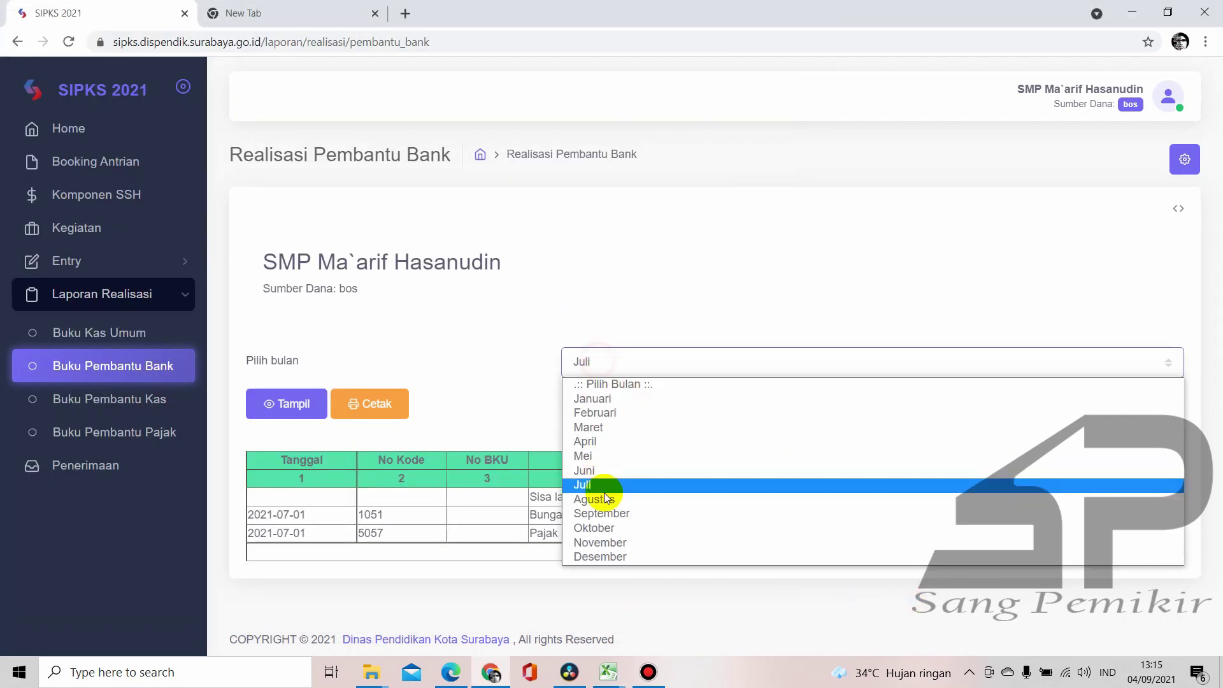
{"action": "left_click", "coordinate": [607, 497]}
{"action": "left_click", "coordinate": [287, 411]}
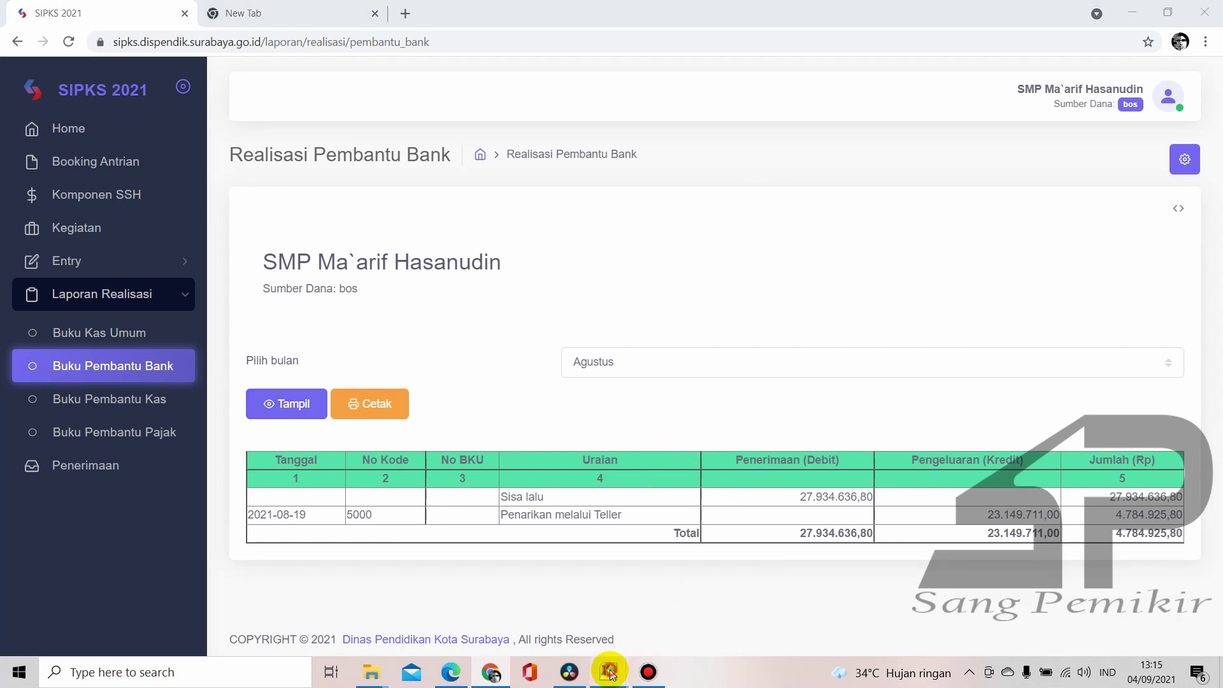
Compare the AGUSTUS sheet of the Buku Pembantu Bank CW 2 2021 workbook in Excel with the SIPKS report, and return to SIPKS
{"action": "mouse_move", "coordinate": [609, 672]}
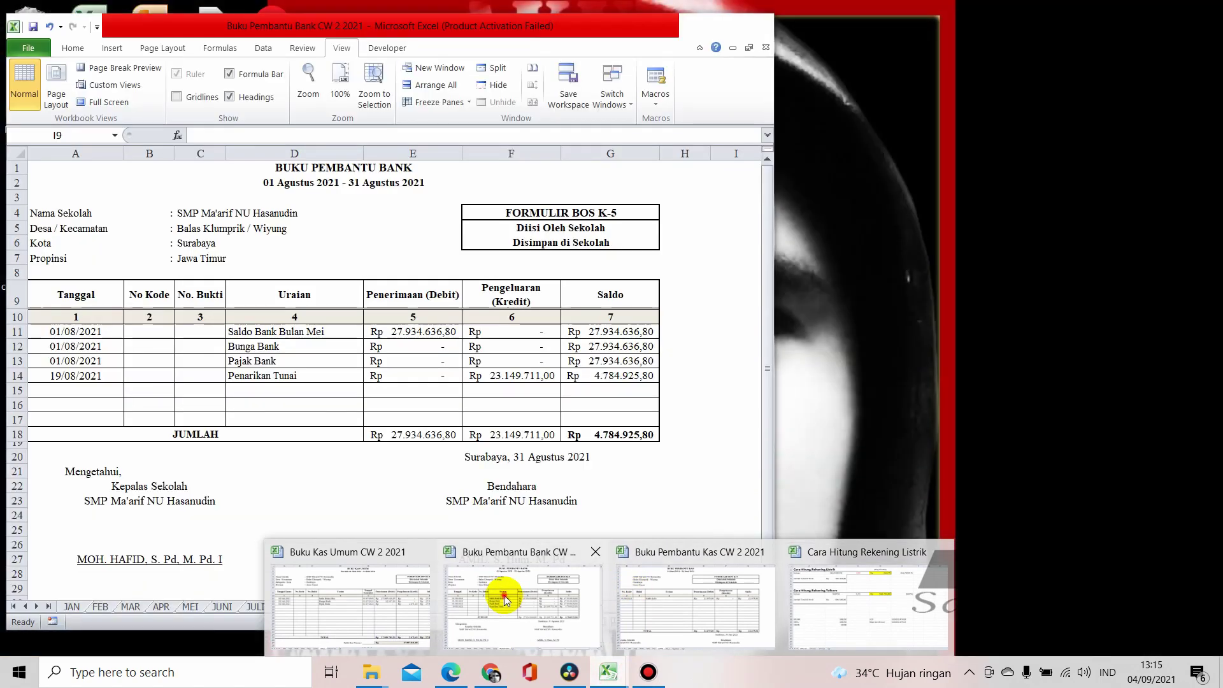
{"action": "left_click", "coordinate": [504, 598]}
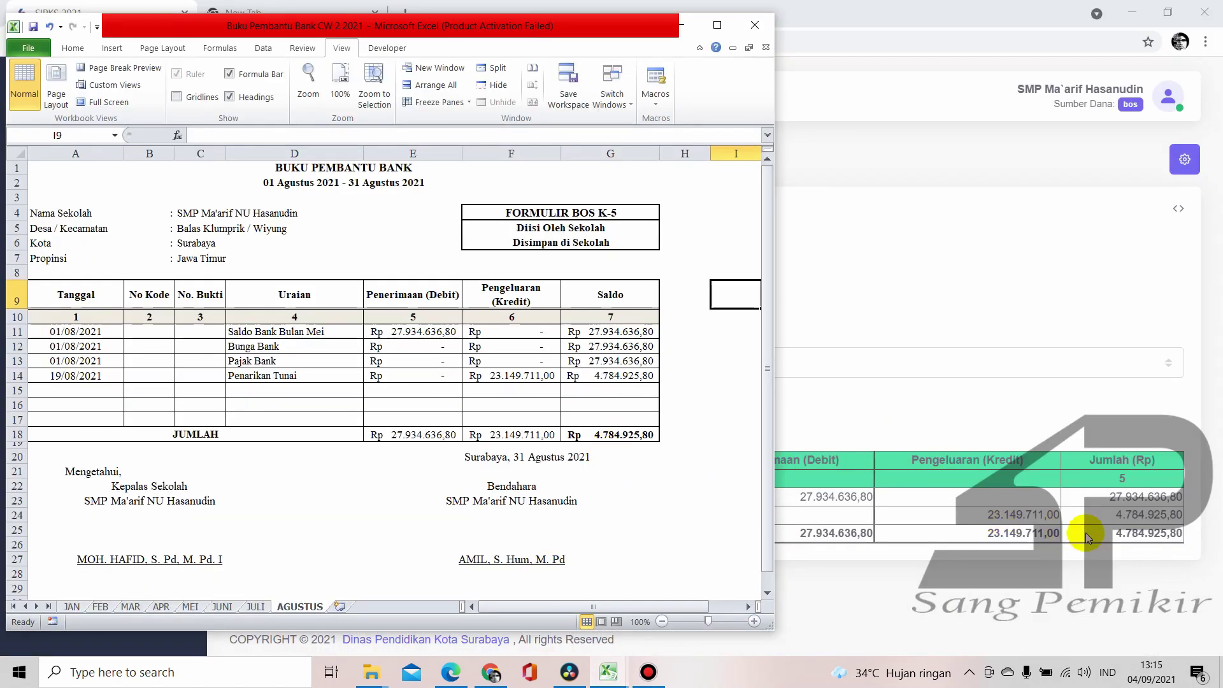
{"action": "left_click", "coordinate": [931, 472]}
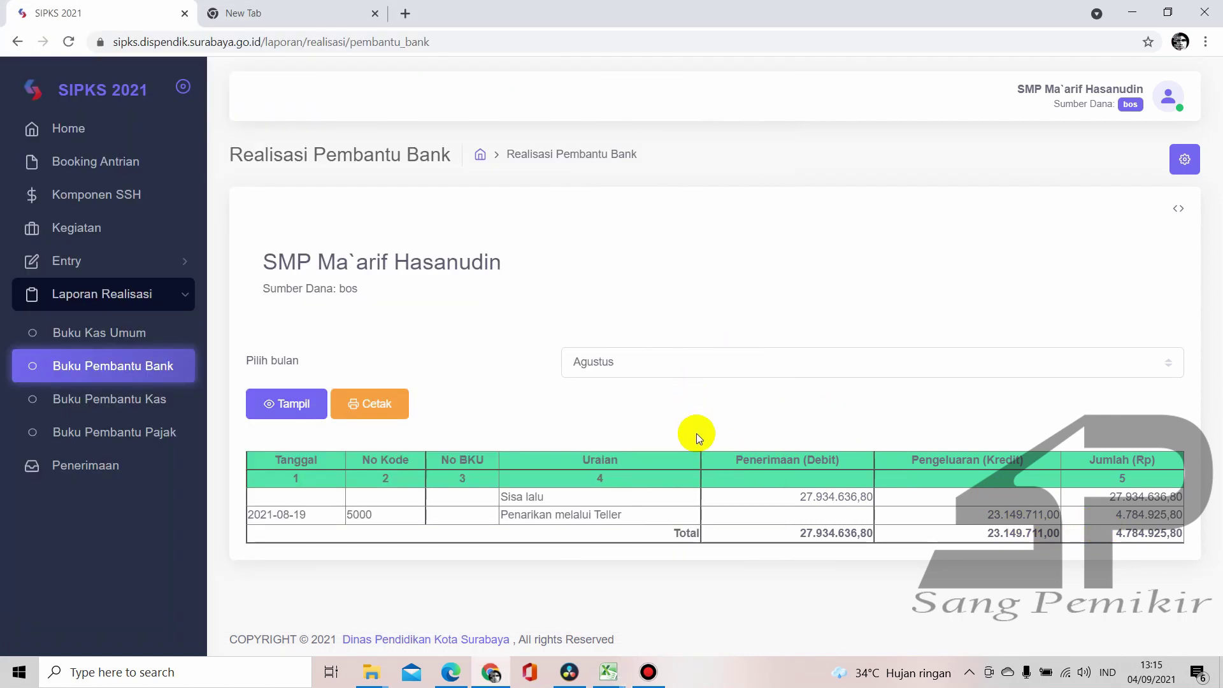
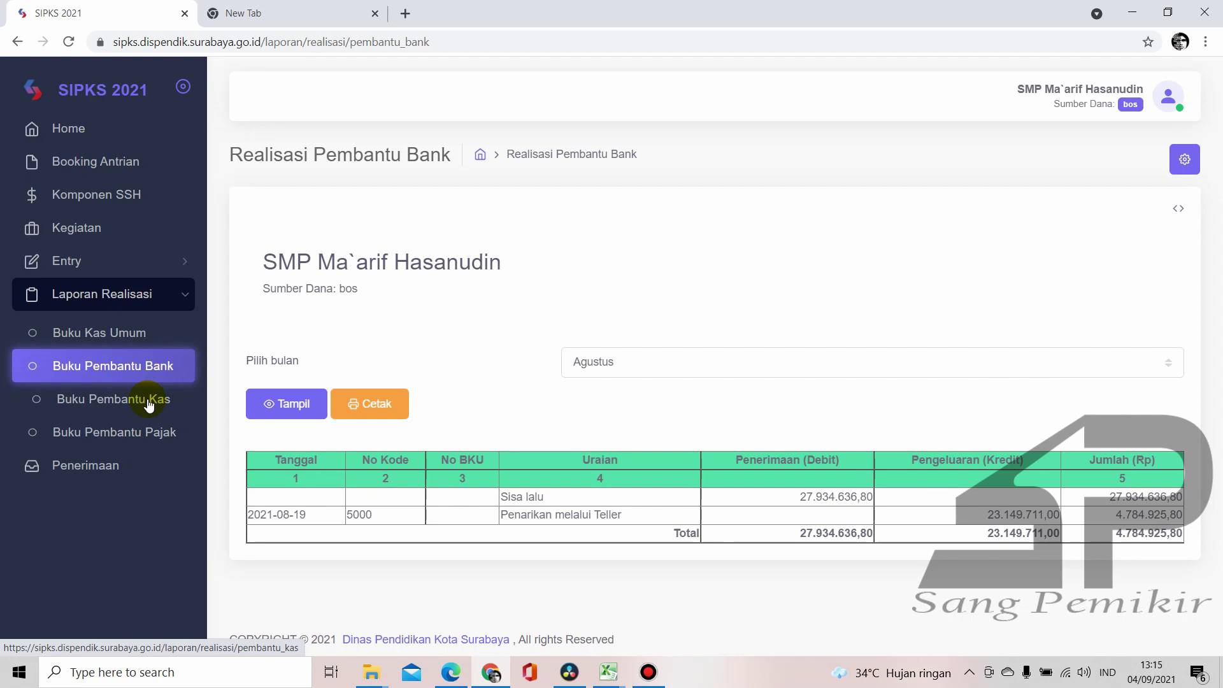
Open the Buku Pembantu Kas report in SIPKS and display it for the month Mei
{"action": "left_click", "coordinate": [149, 402]}
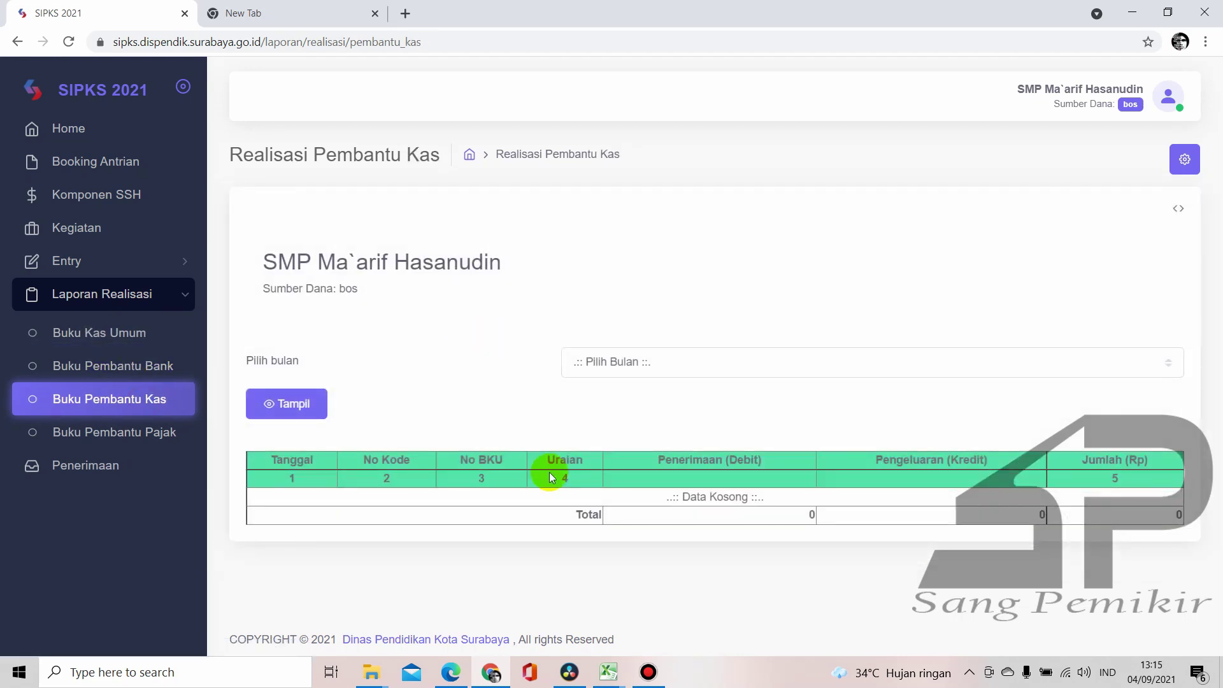
{"action": "left_click", "coordinate": [592, 368]}
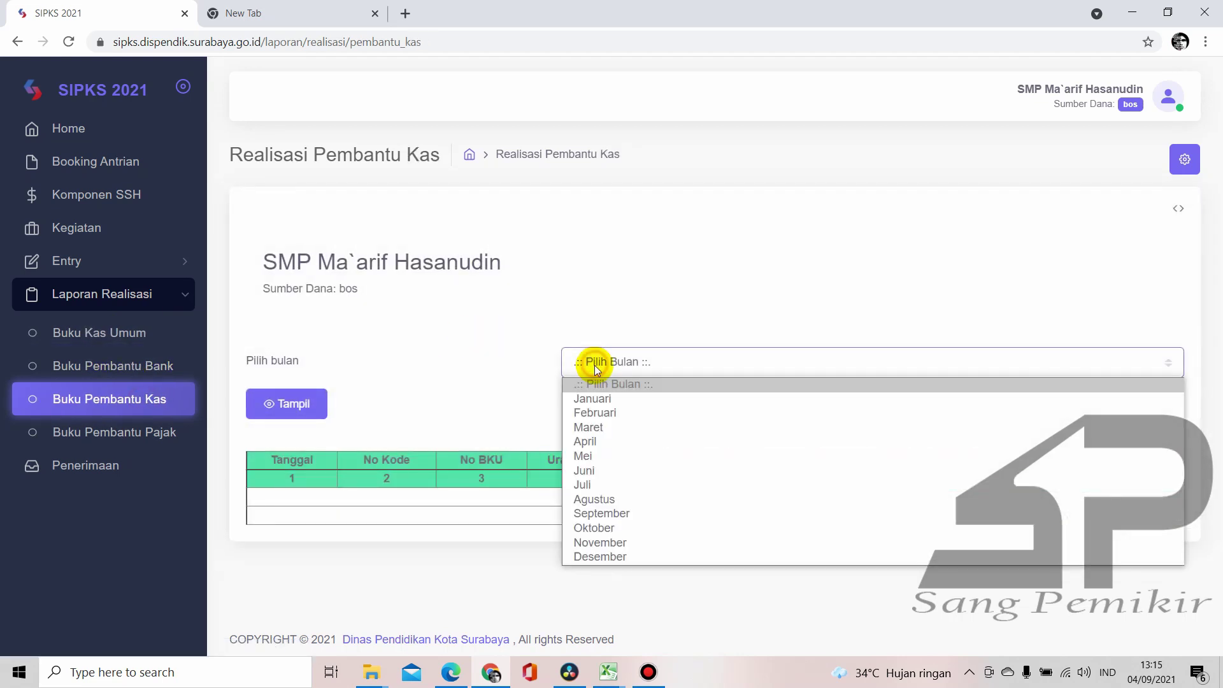
{"action": "left_click", "coordinate": [592, 456]}
{"action": "left_click", "coordinate": [268, 407]}
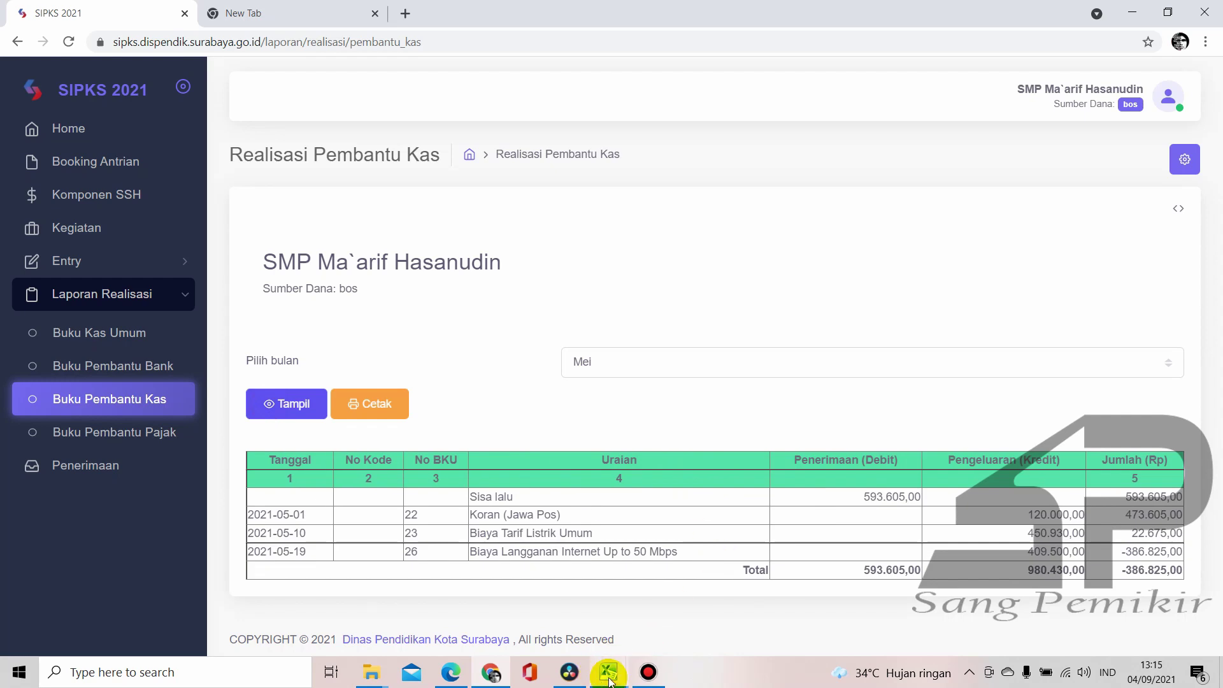
Switch to the Buku Pembantu Kas CW 2 2021 workbook in Excel, show the Mei sheet, and widen the window to reveal its Saldo column
{"action": "mouse_move", "coordinate": [609, 673]}
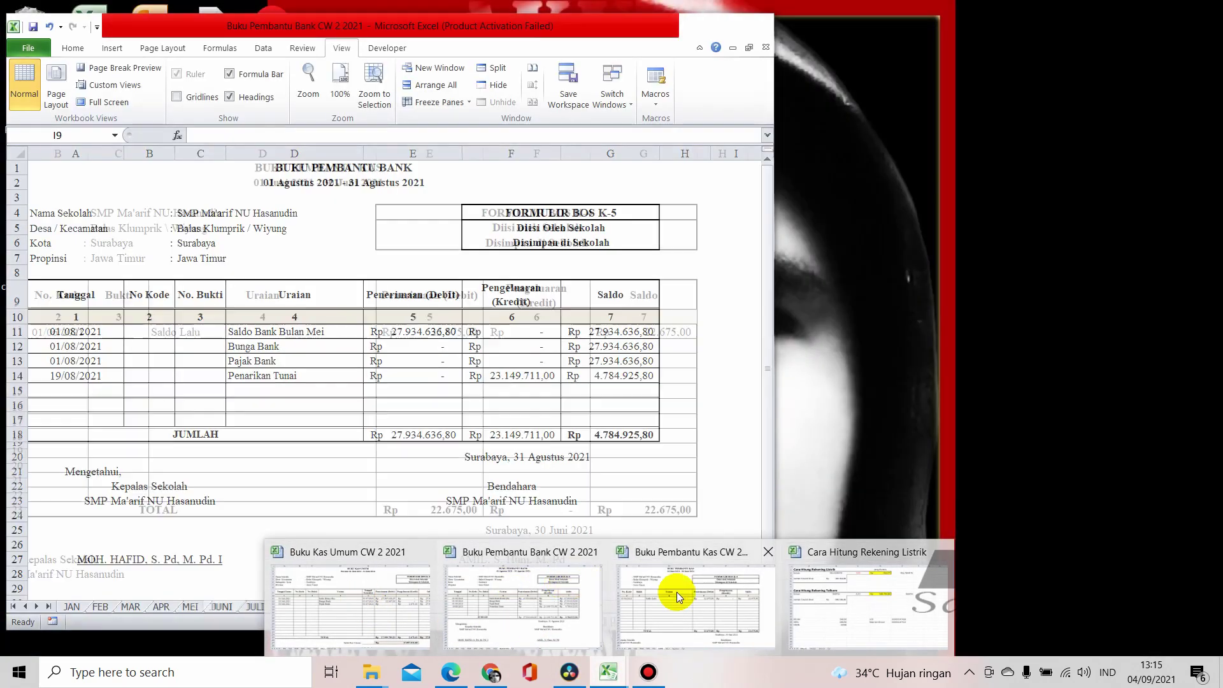
{"action": "left_click", "coordinate": [677, 591]}
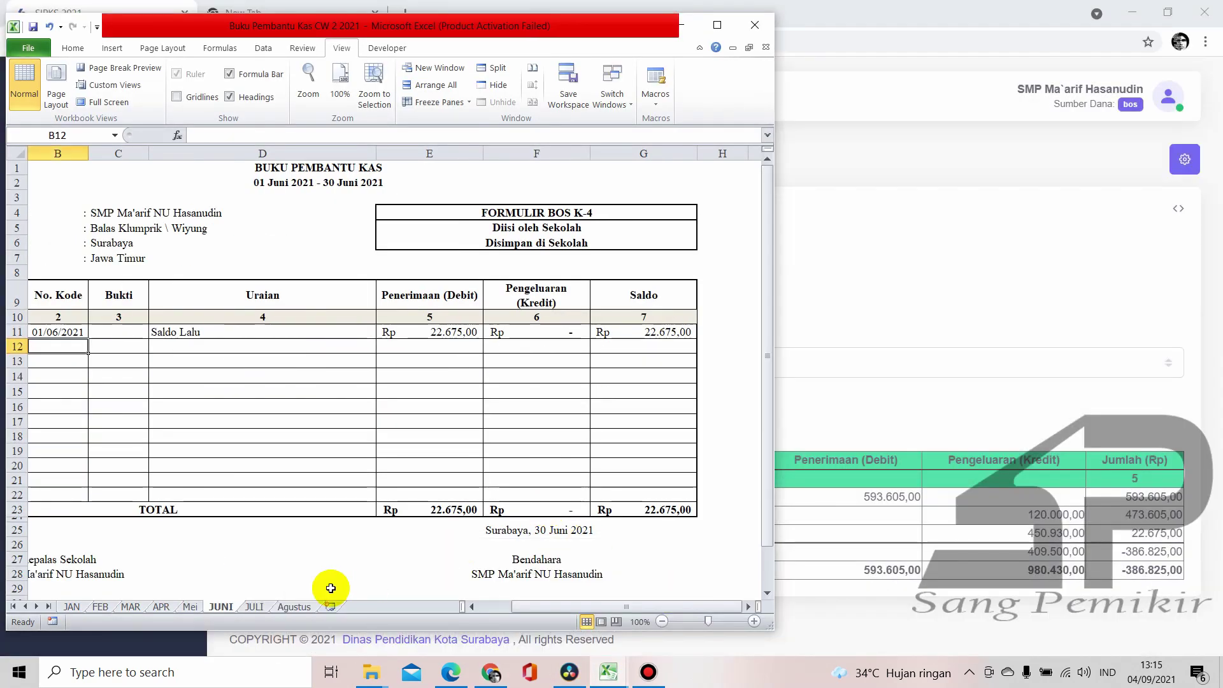
{"action": "left_click", "coordinate": [190, 606]}
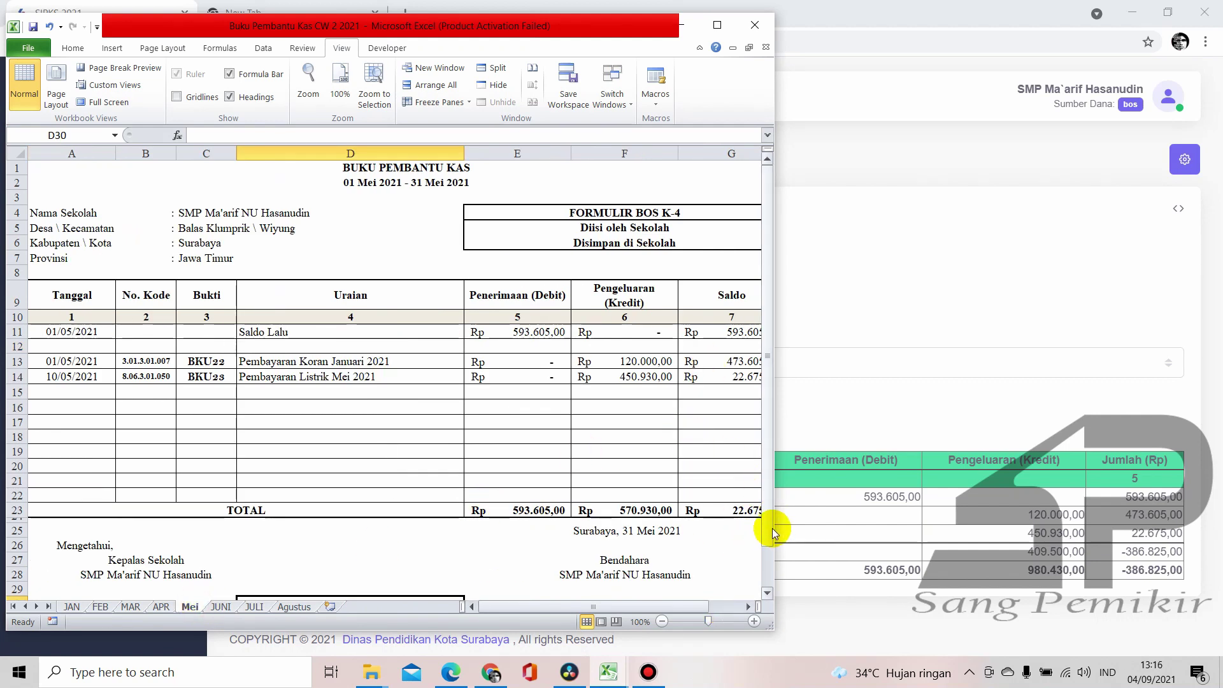
{"action": "left_click_drag", "start_coordinate": [774, 529], "coordinate": [824, 535]}
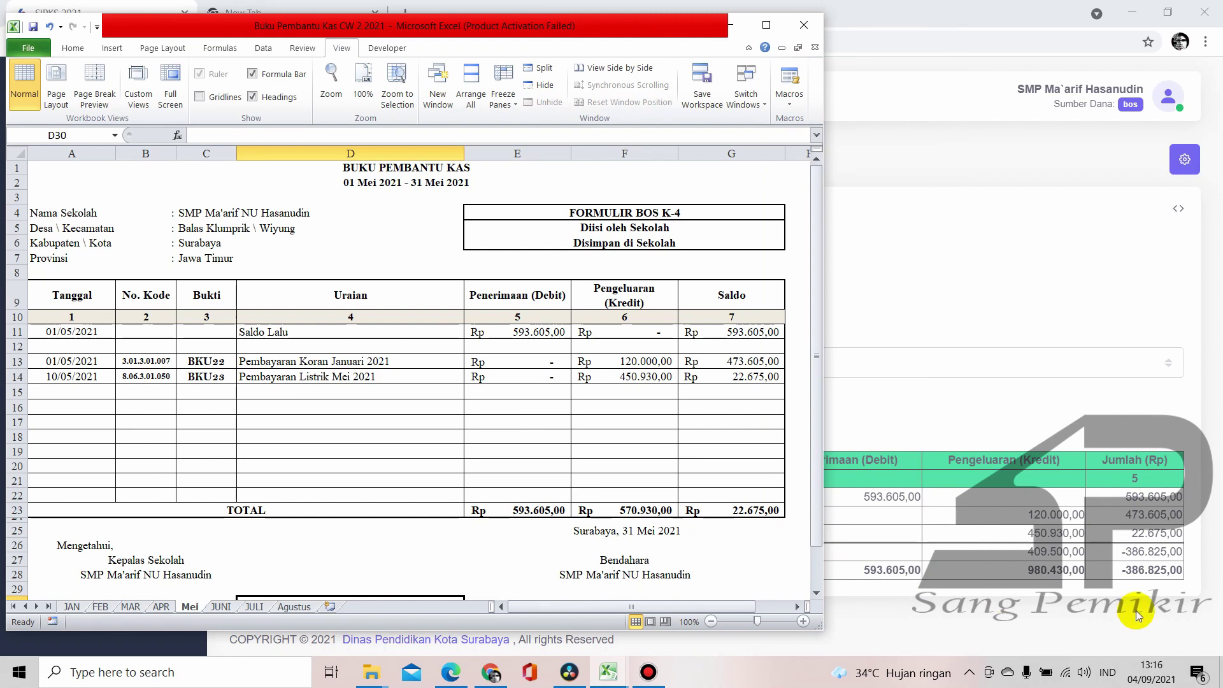
Check the SIPKS Buku Pembantu Kas rows for Mei against the workbook's Mei sheet, and return to SIPKS in the browser
{"action": "left_click", "coordinate": [733, 24]}
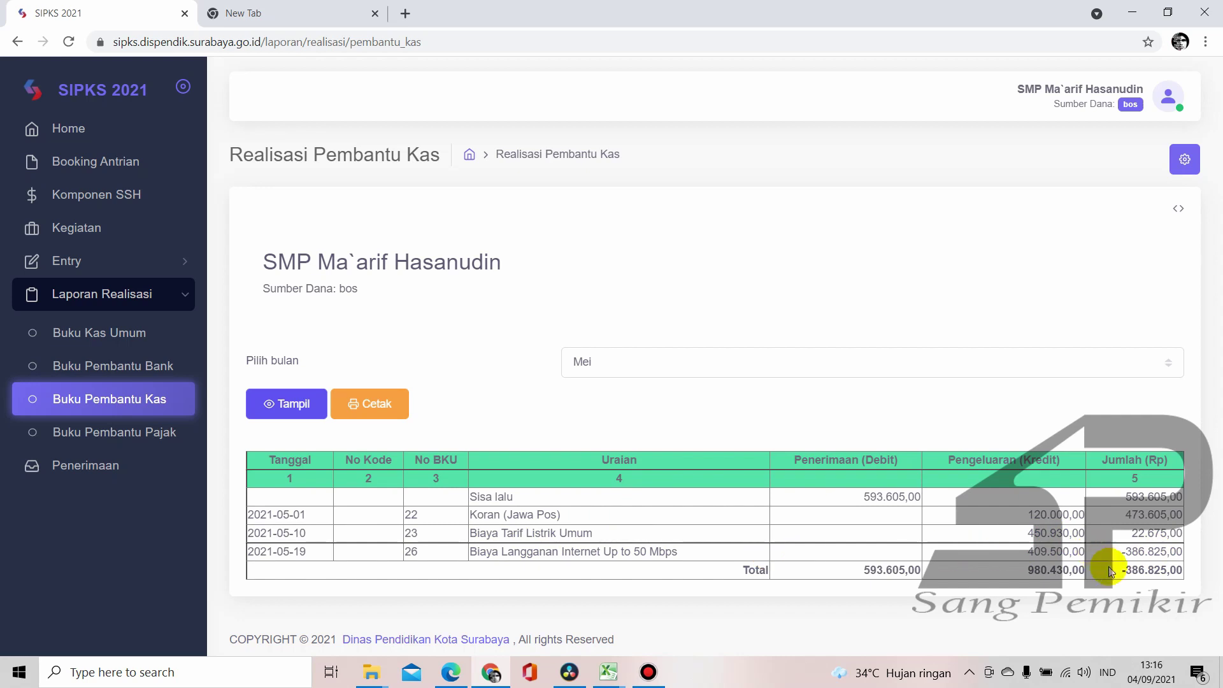
{"action": "mouse_move", "coordinate": [613, 673]}
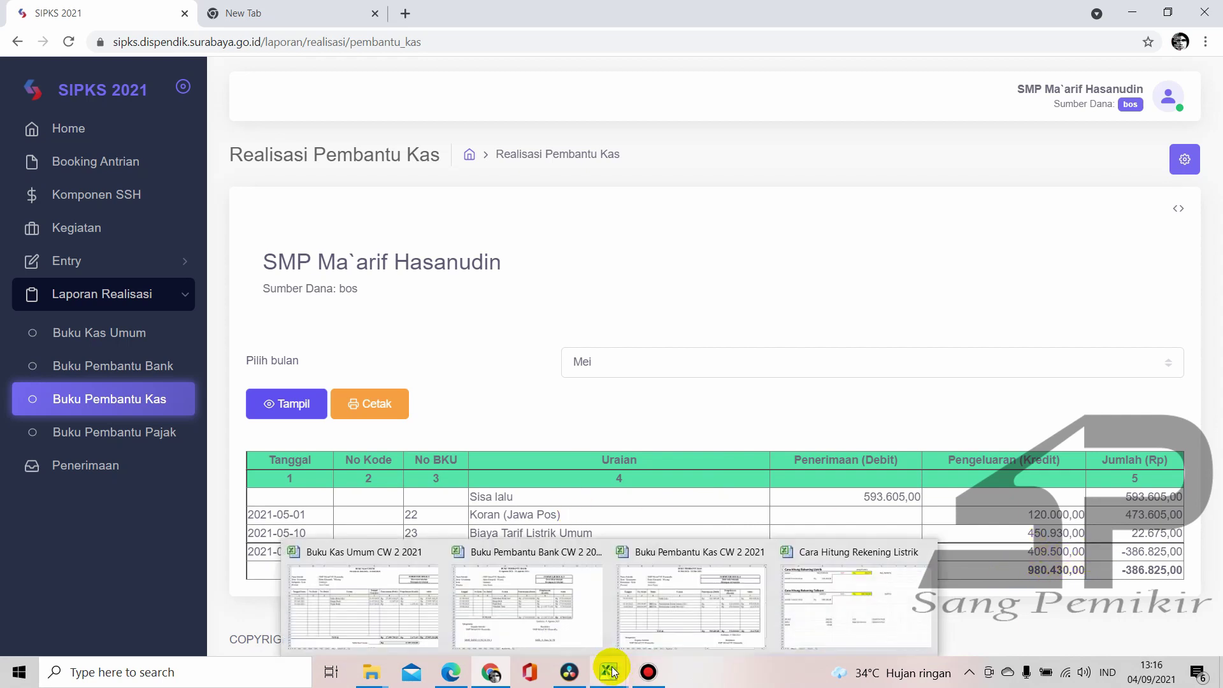
{"action": "mouse_move", "coordinate": [323, 607]}
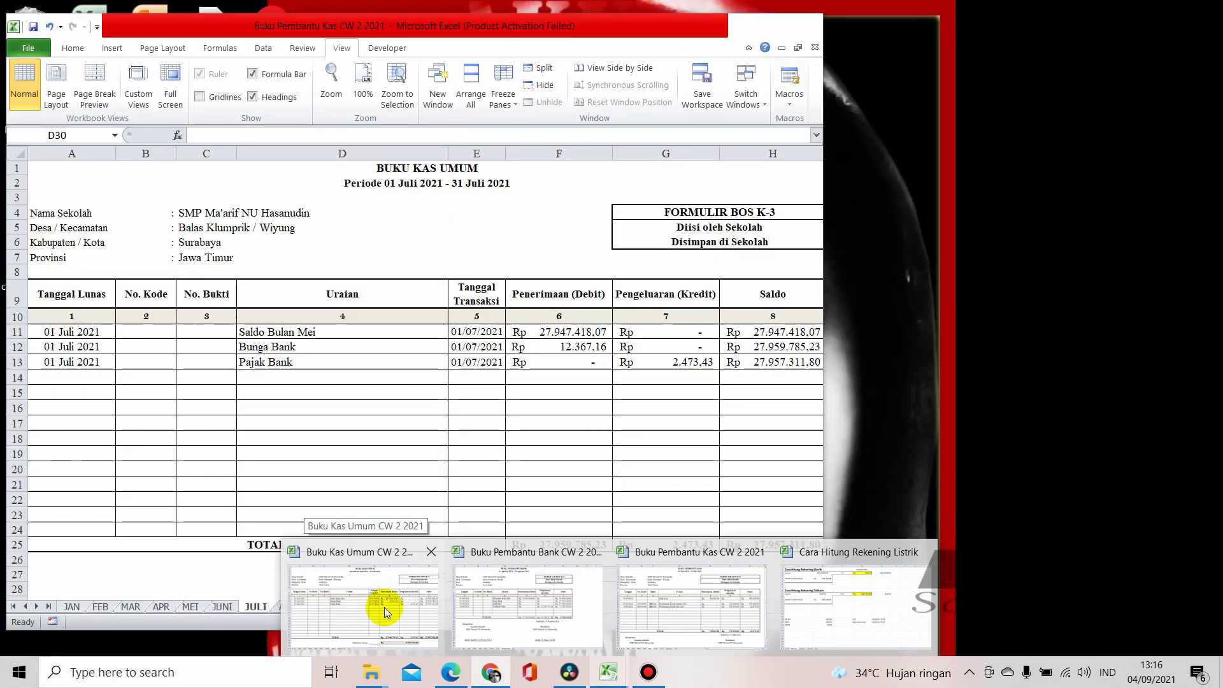
{"action": "mouse_move", "coordinate": [647, 600]}
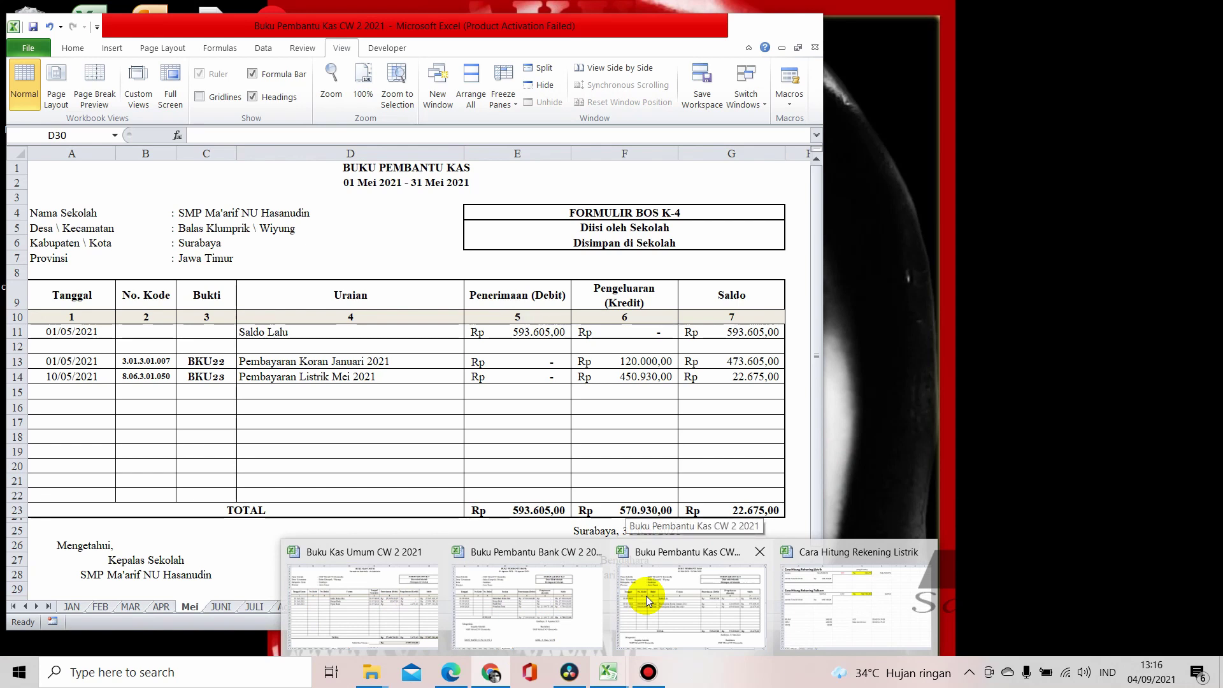
{"action": "left_click", "coordinate": [647, 600]}
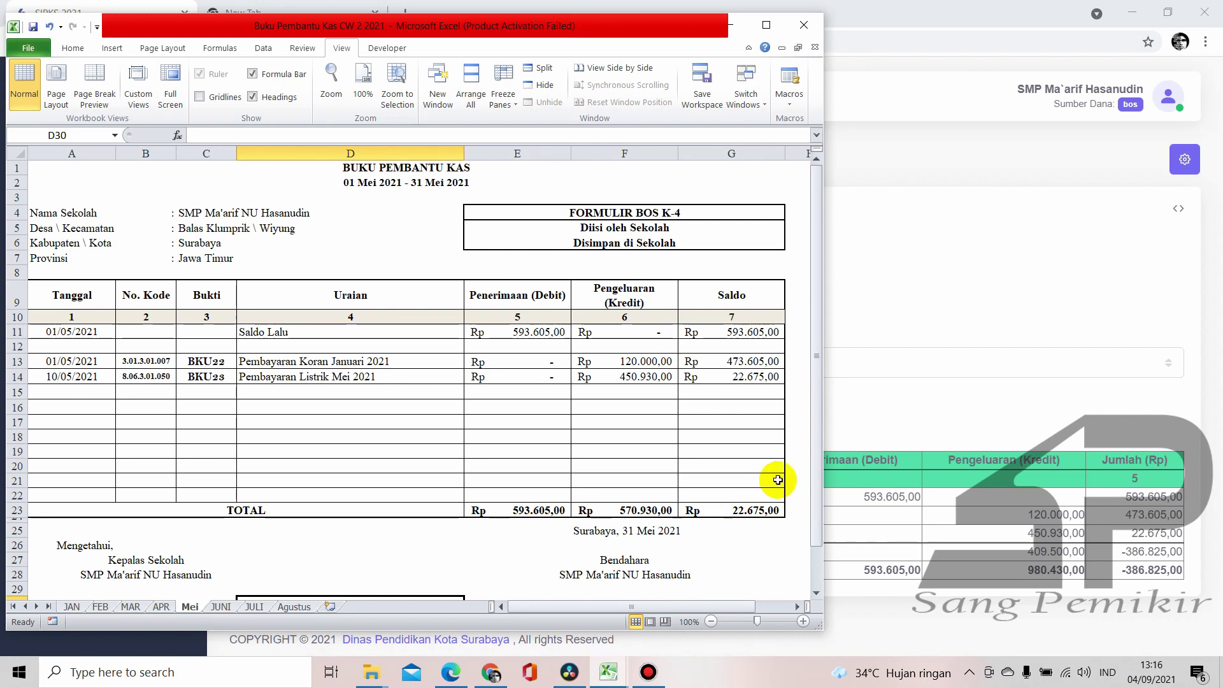
{"action": "left_click", "coordinate": [1138, 534]}
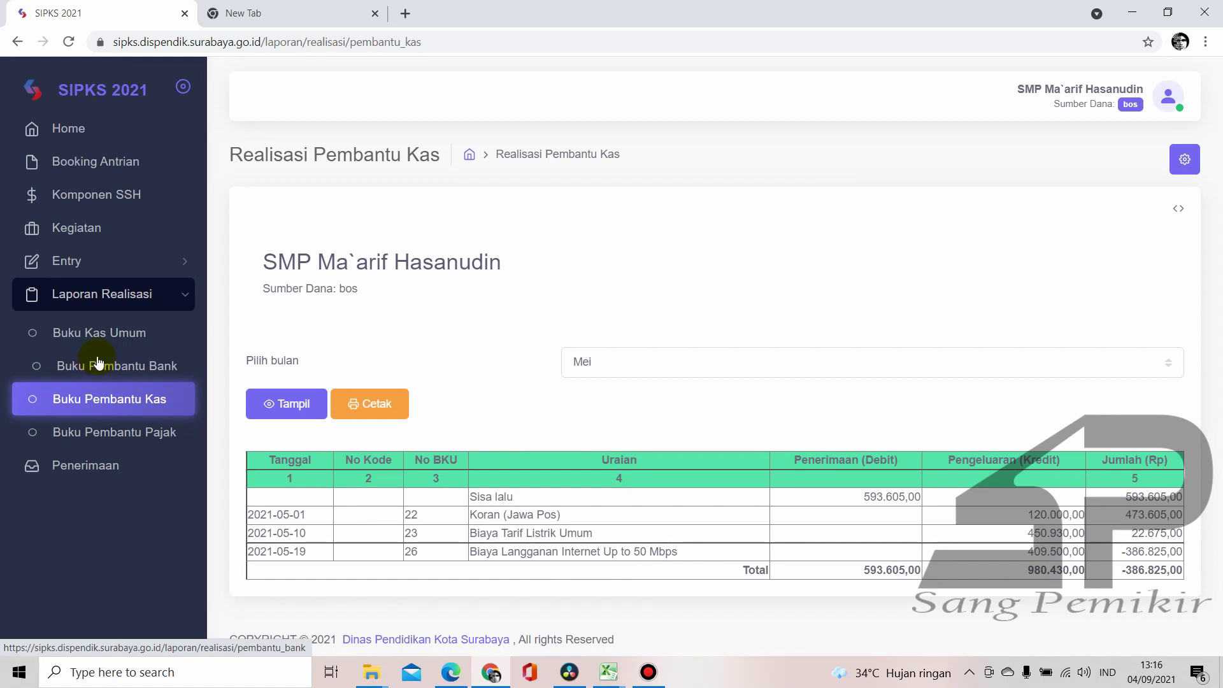
Open the Kegiatan page in SIPKS and display its Daftar Kegiatan list of realisations
{"action": "left_click", "coordinate": [113, 239]}
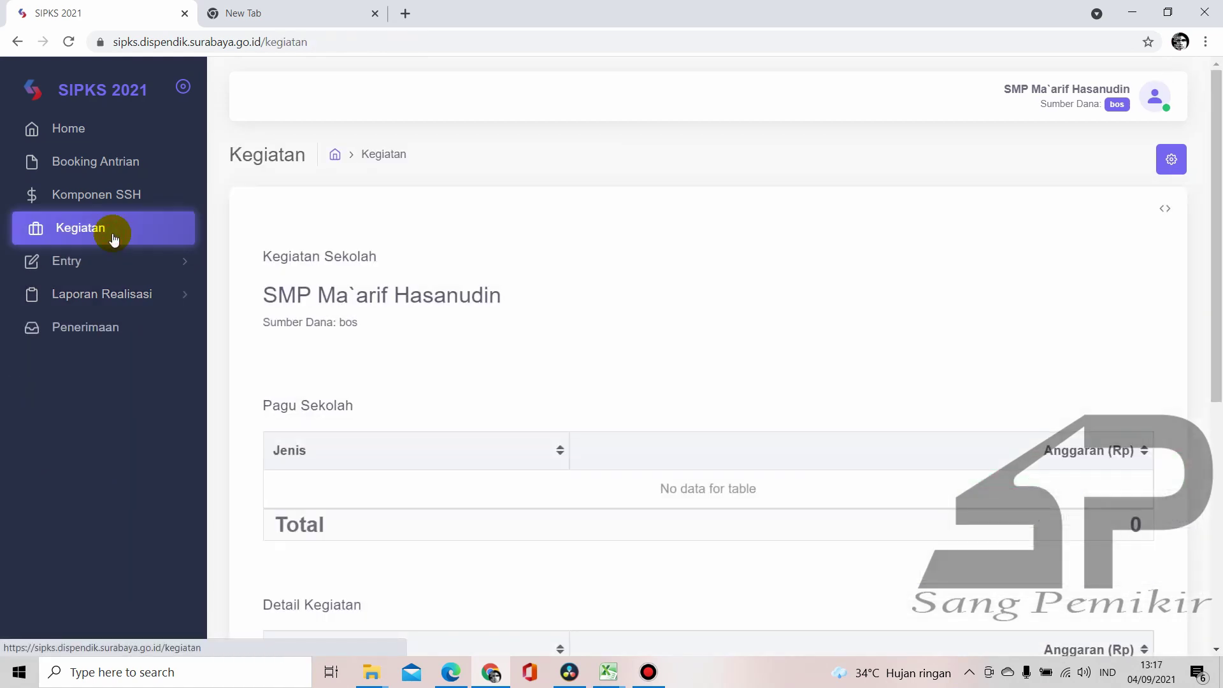
{"action": "scroll", "coordinate": [464, 397], "scroll_direction": "down", "scroll_amount": 7}
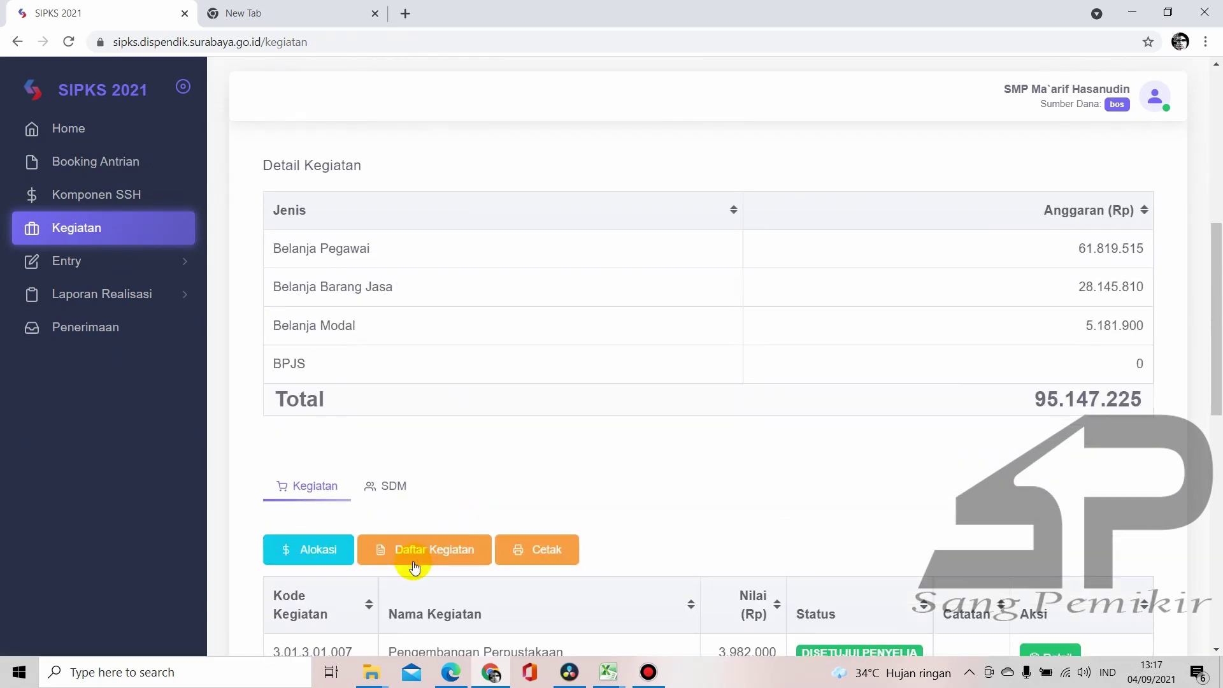
{"action": "left_click", "coordinate": [413, 566]}
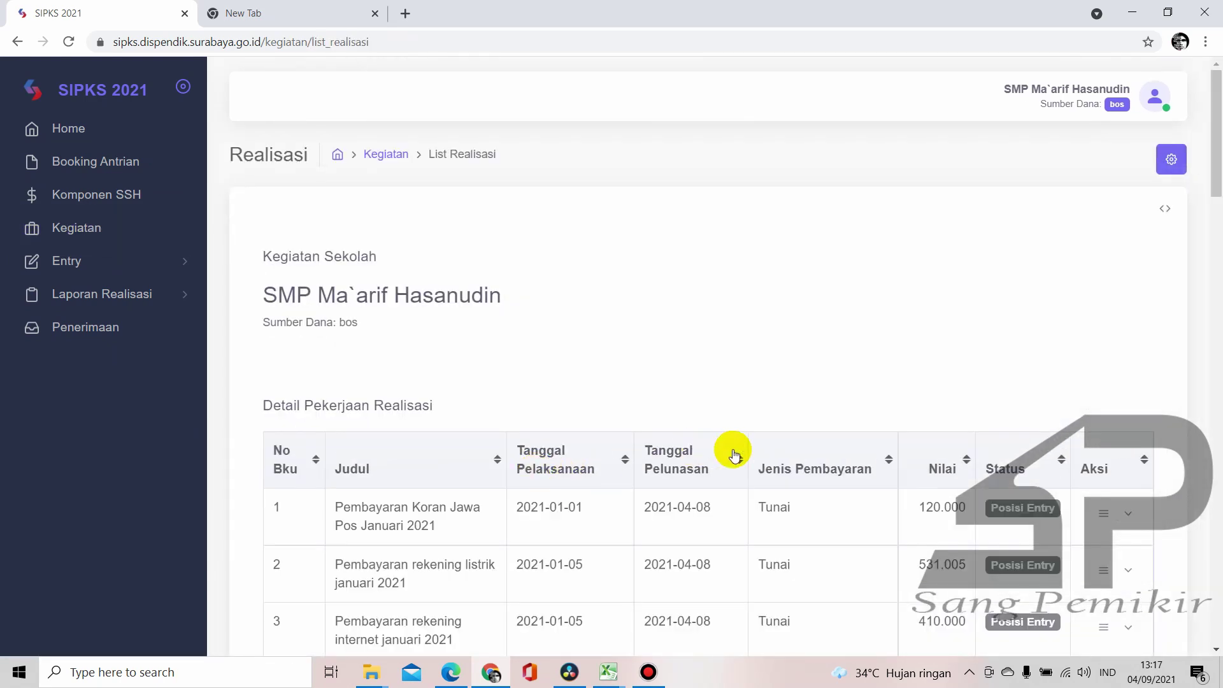
Find BKU 26, Pembayaran Telkom Mei 2021, in the realisation list and examine its Tanggal Pelaksanaan and Tanggal Pelunasan, highlighting the implementation month
{"action": "scroll", "coordinate": [511, 538], "scroll_direction": "down", "scroll_amount": 20}
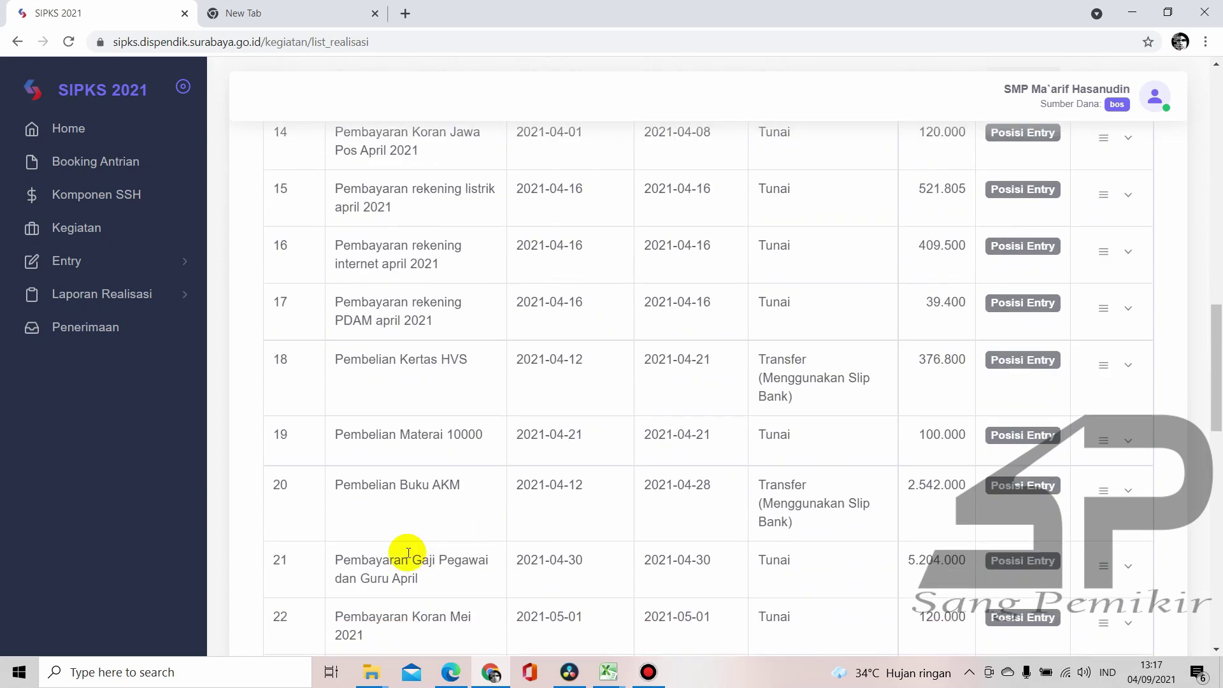
{"action": "scroll", "coordinate": [268, 552], "scroll_direction": "down", "scroll_amount": 8}
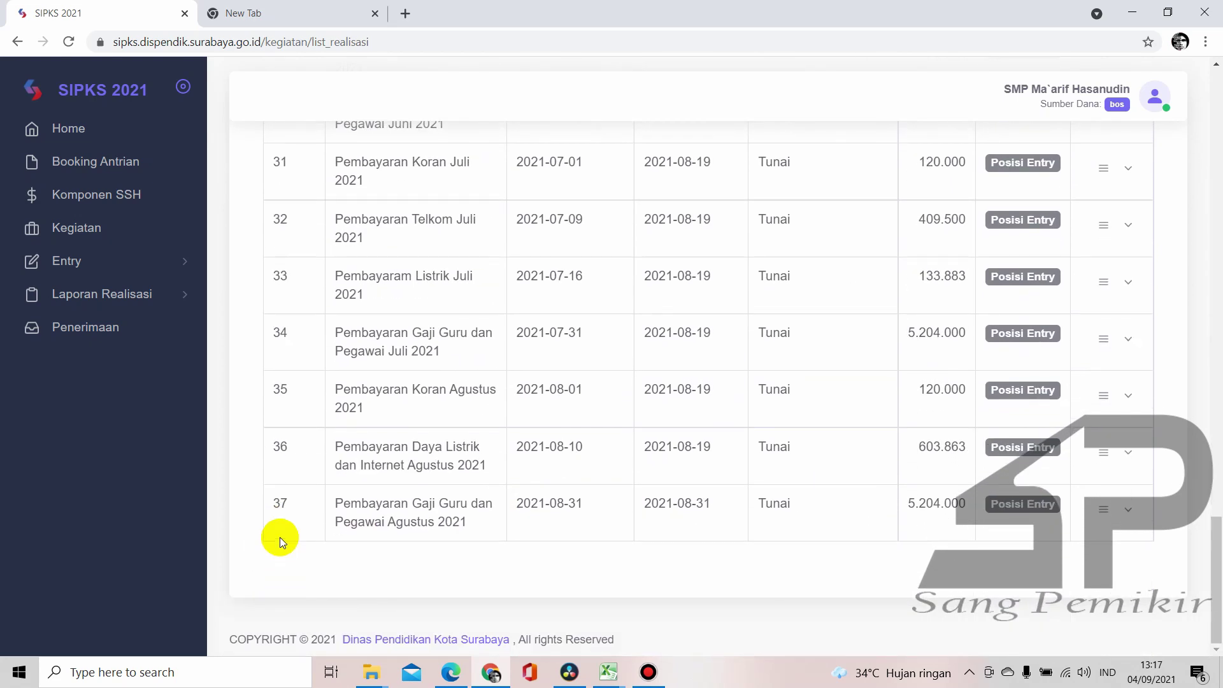
{"action": "scroll", "coordinate": [319, 532], "scroll_direction": "up", "scroll_amount": 5}
{"action": "scroll", "coordinate": [522, 468], "scroll_direction": "up", "scroll_amount": 6}
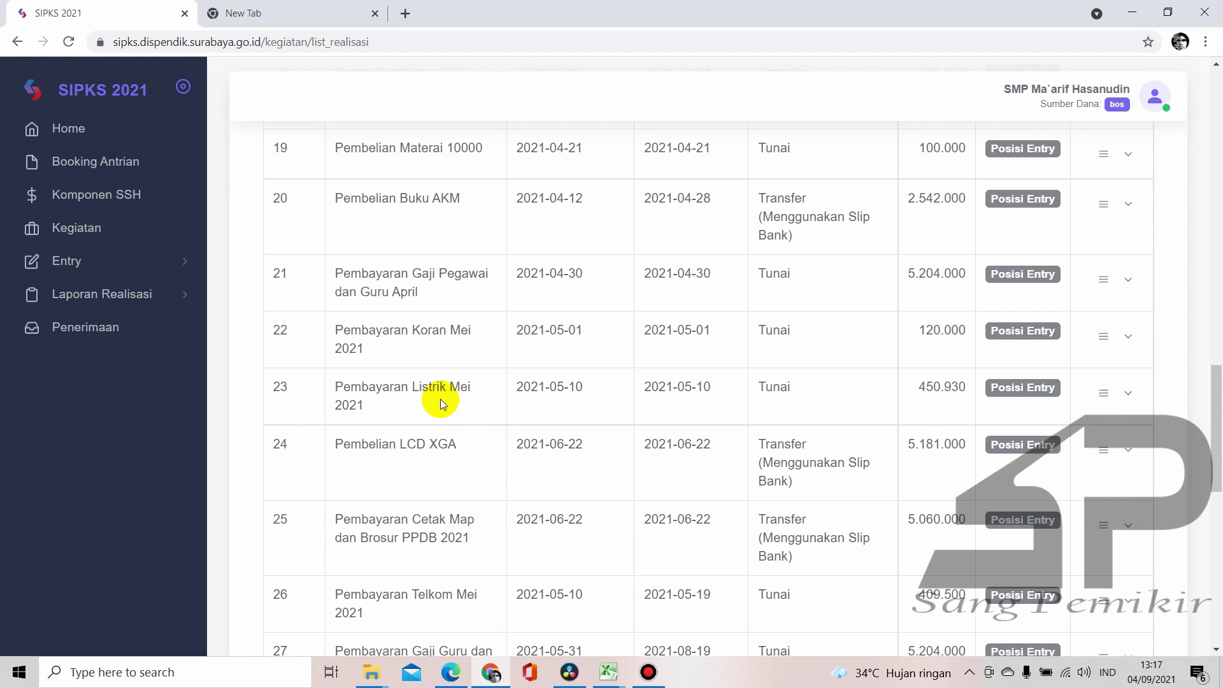
{"action": "scroll", "coordinate": [441, 401], "scroll_direction": "down", "scroll_amount": 3}
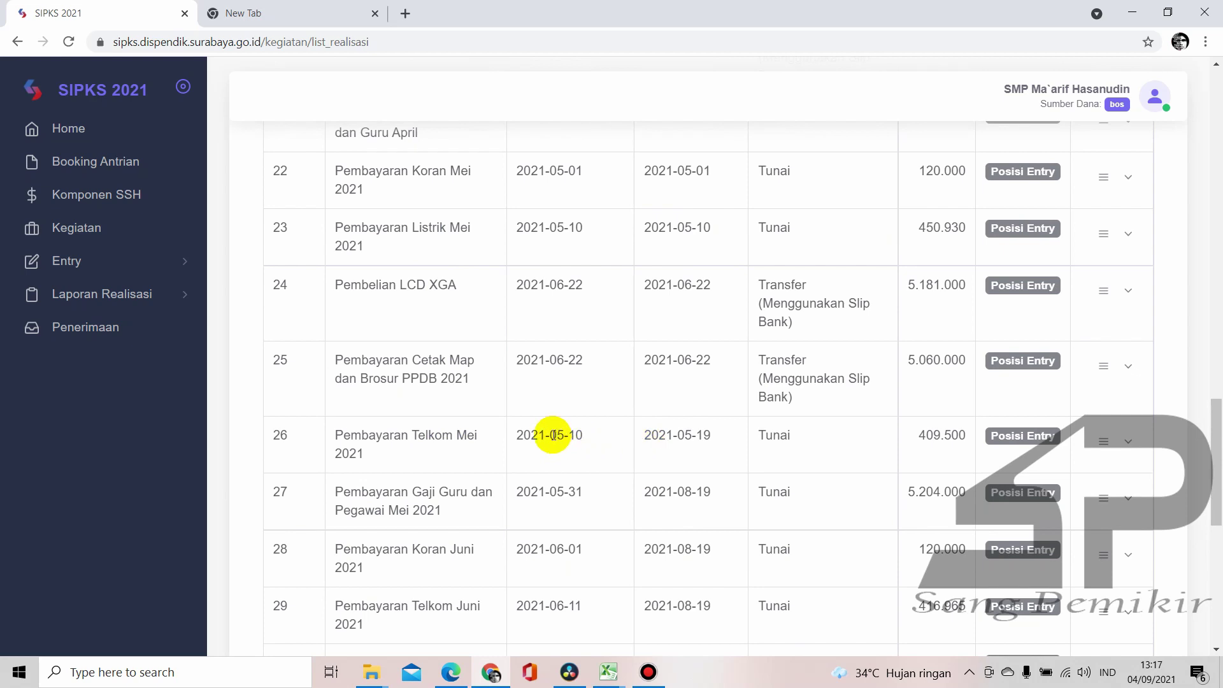
{"action": "double_click", "coordinate": [556, 435]}
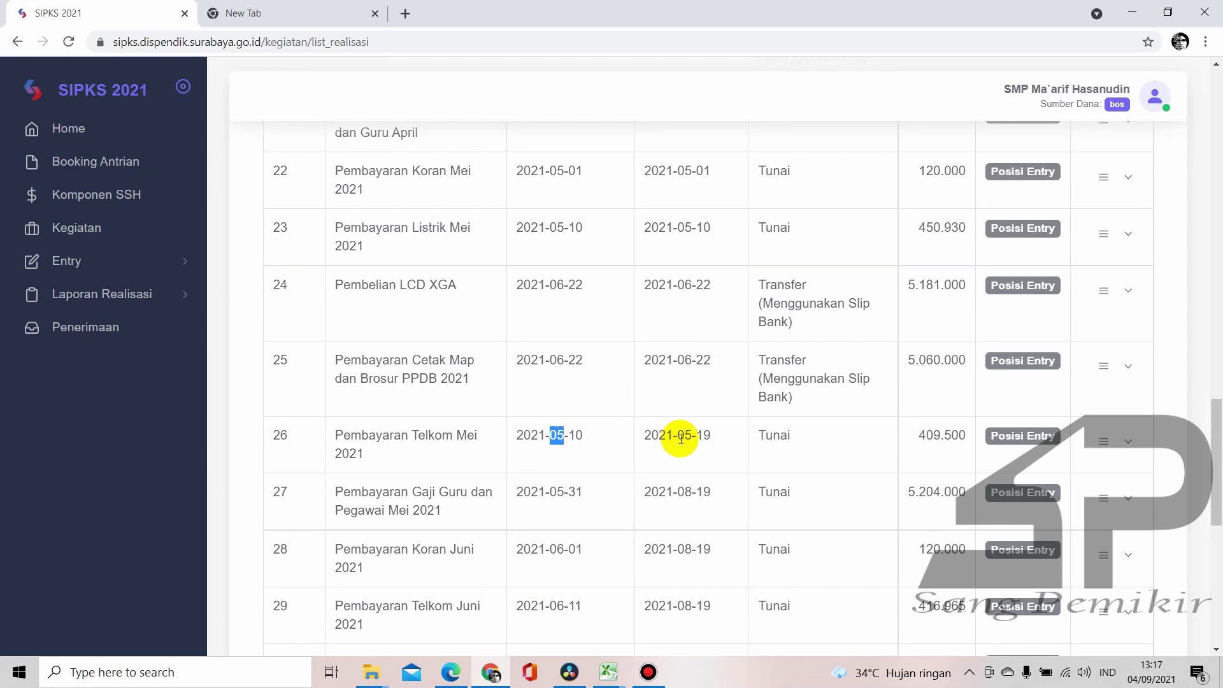
Try to edit the Tanggal Lunas Dibayar of BKU 26, Pembayaran Telkom Mei 2021, in its Edit Realisasi form, and close the form
{"action": "left_click", "coordinate": [1118, 446]}
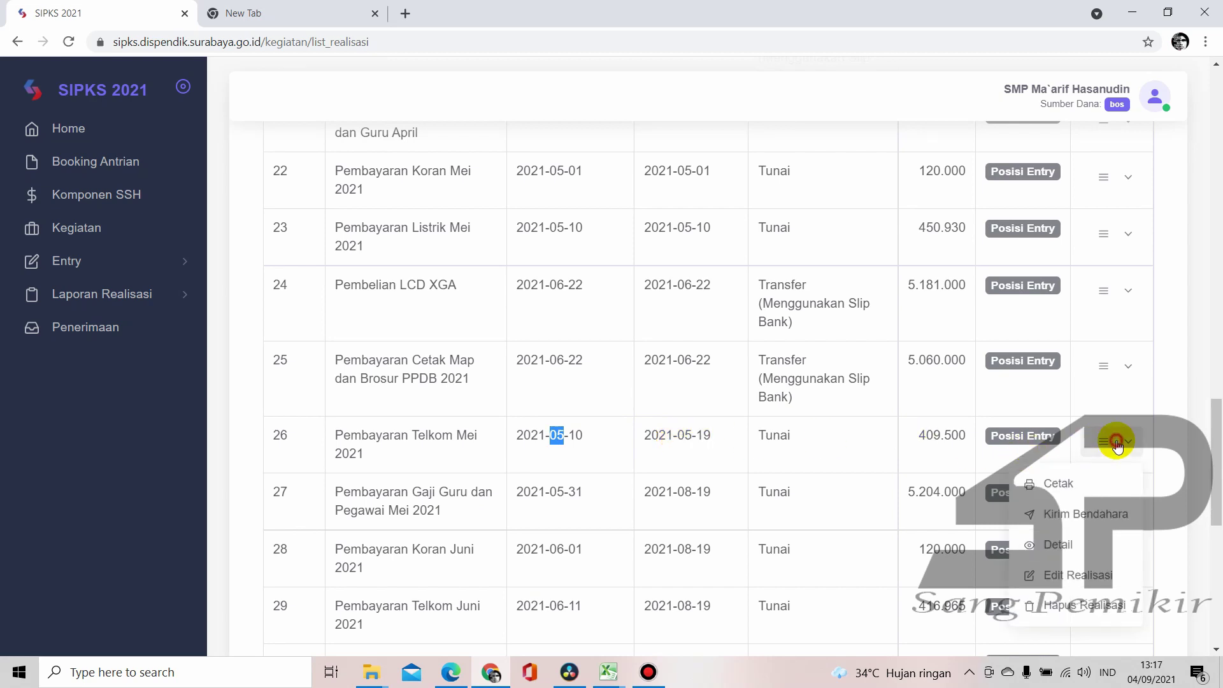
{"action": "left_click", "coordinate": [1067, 581]}
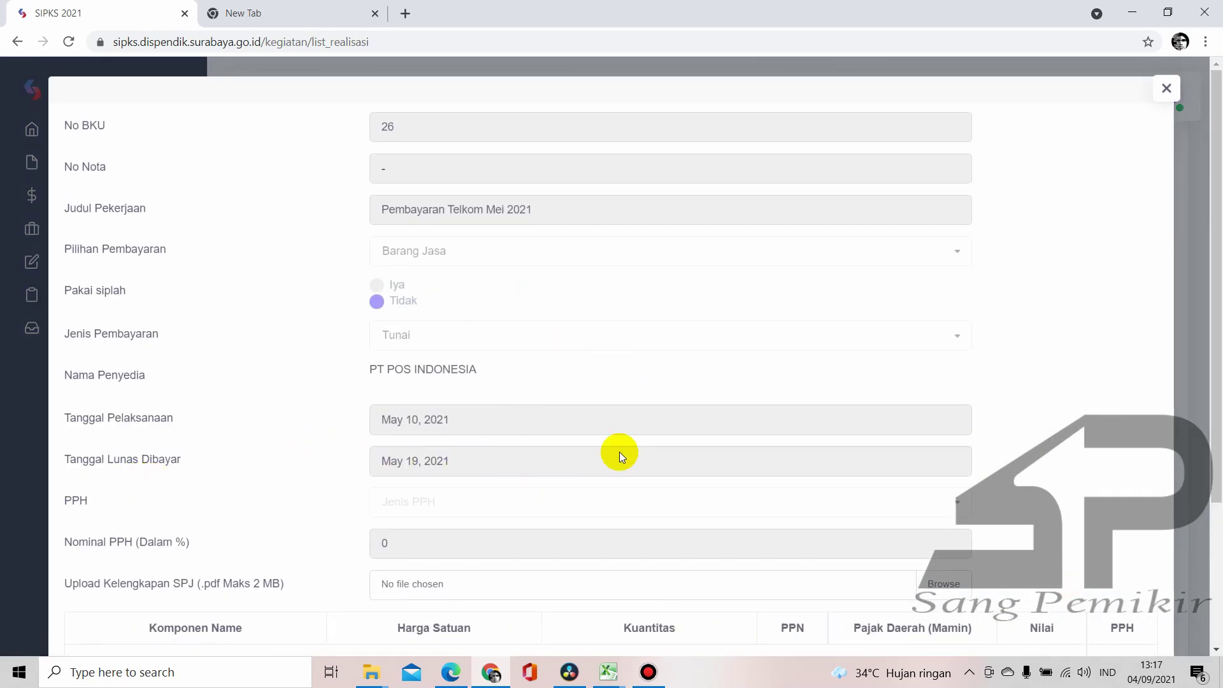
{"action": "left_click", "coordinate": [663, 454]}
{"action": "scroll", "coordinate": [695, 481], "scroll_direction": "down", "scroll_amount": 3}
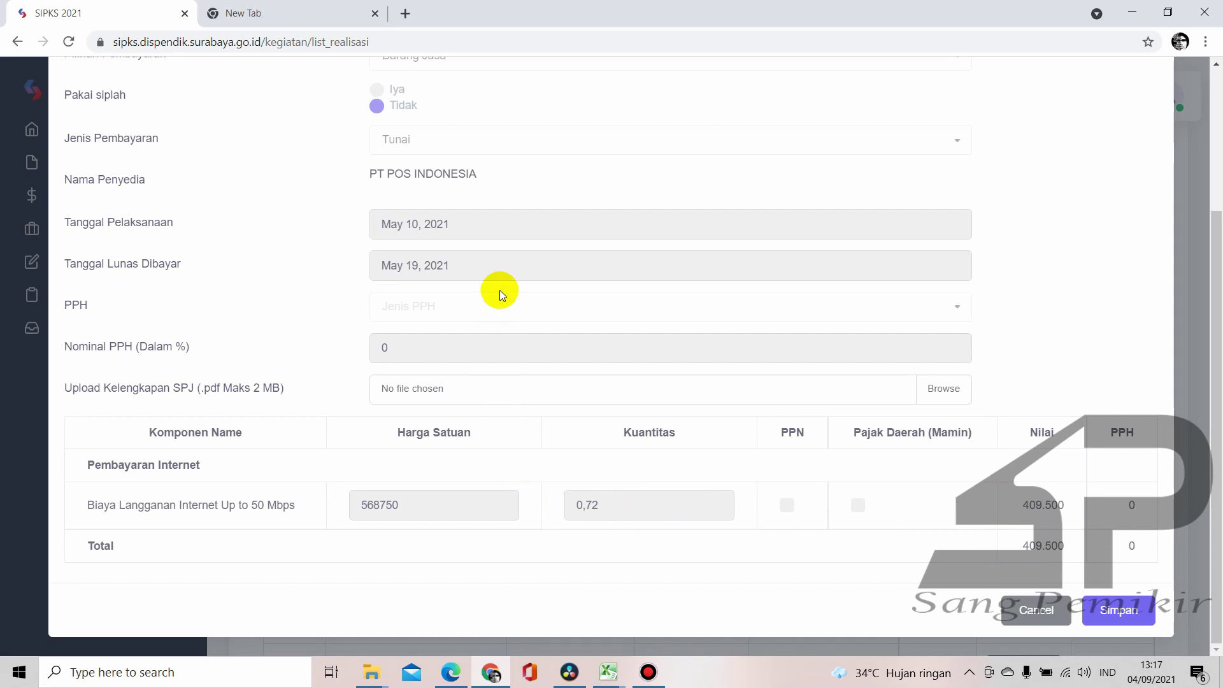
{"action": "left_click", "coordinate": [459, 265]}
{"action": "left_click", "coordinate": [395, 266]}
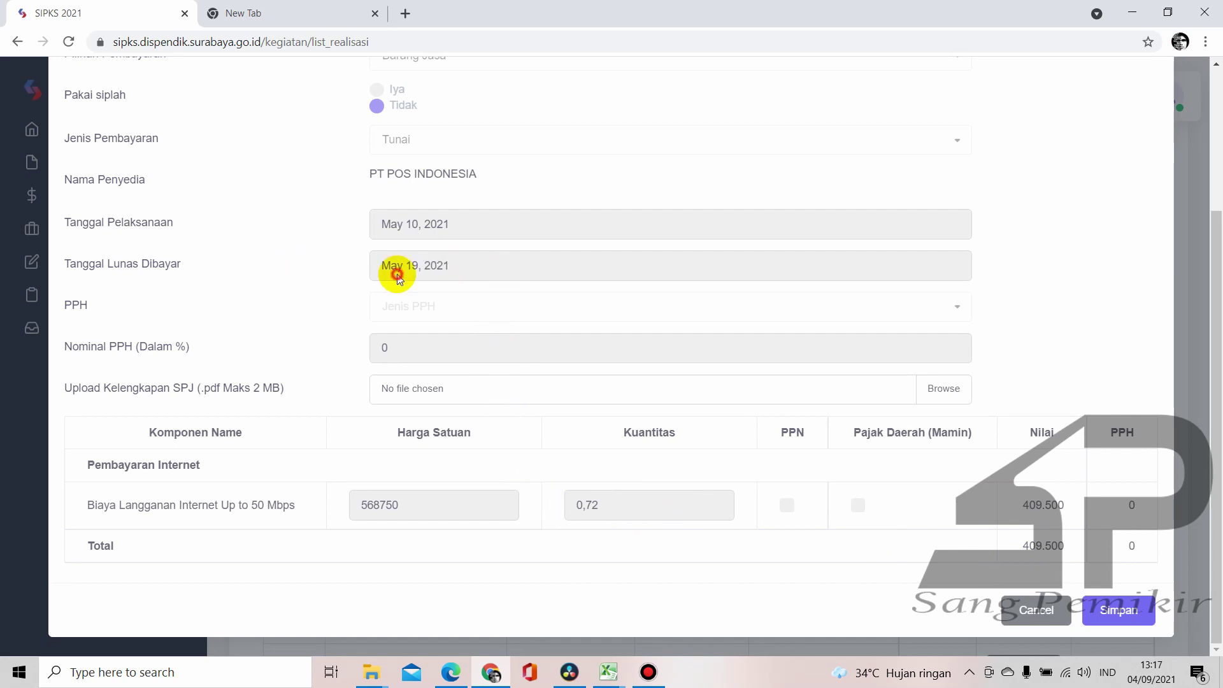
{"action": "scroll", "coordinate": [638, 392], "scroll_direction": "up", "scroll_amount": 3}
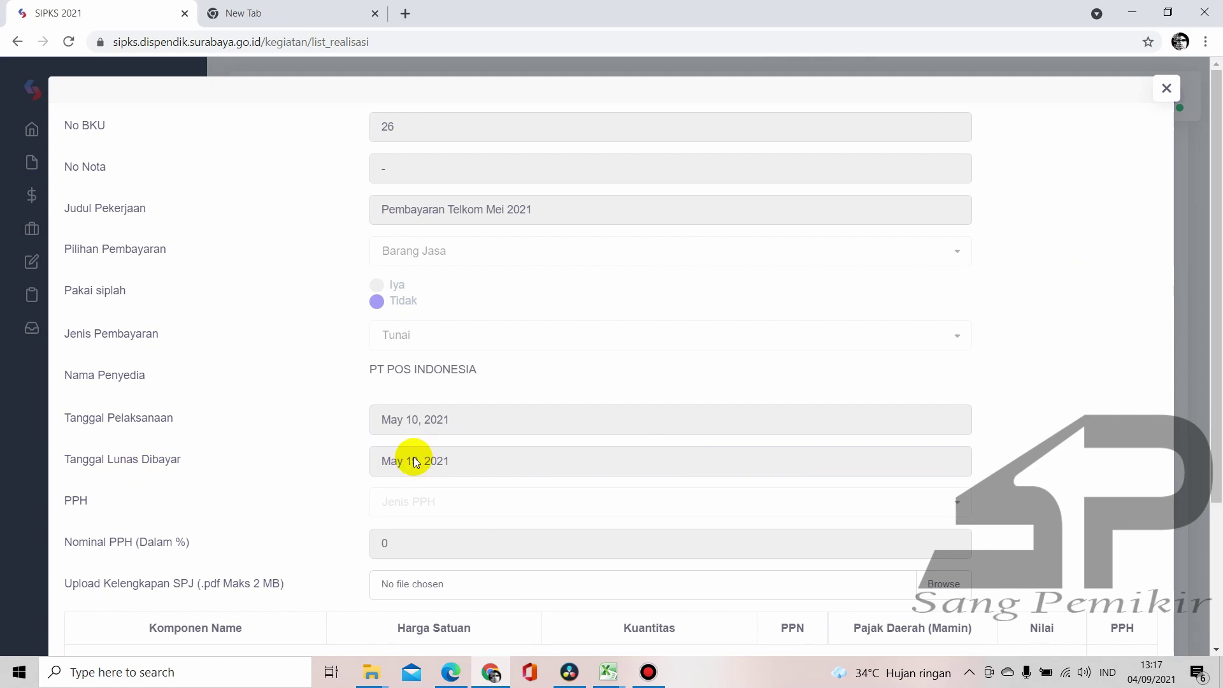
{"action": "left_click_drag", "start_coordinate": [421, 461], "coordinate": [388, 466]}
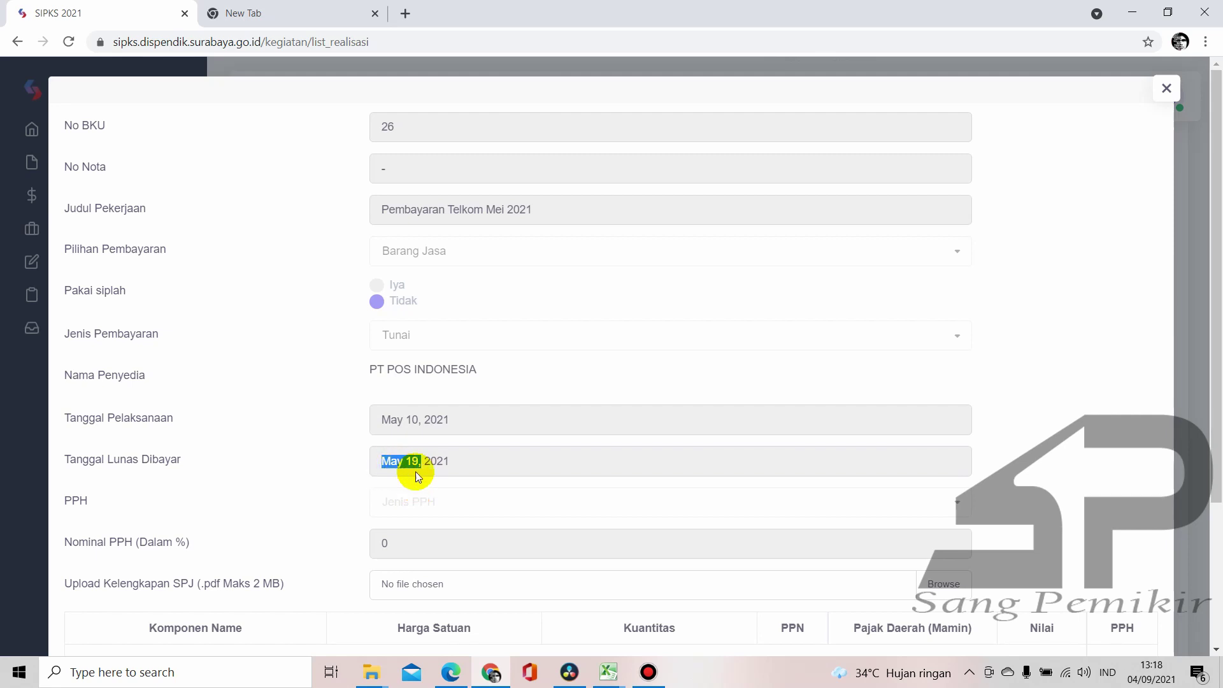
{"action": "left_click", "coordinate": [474, 469]}
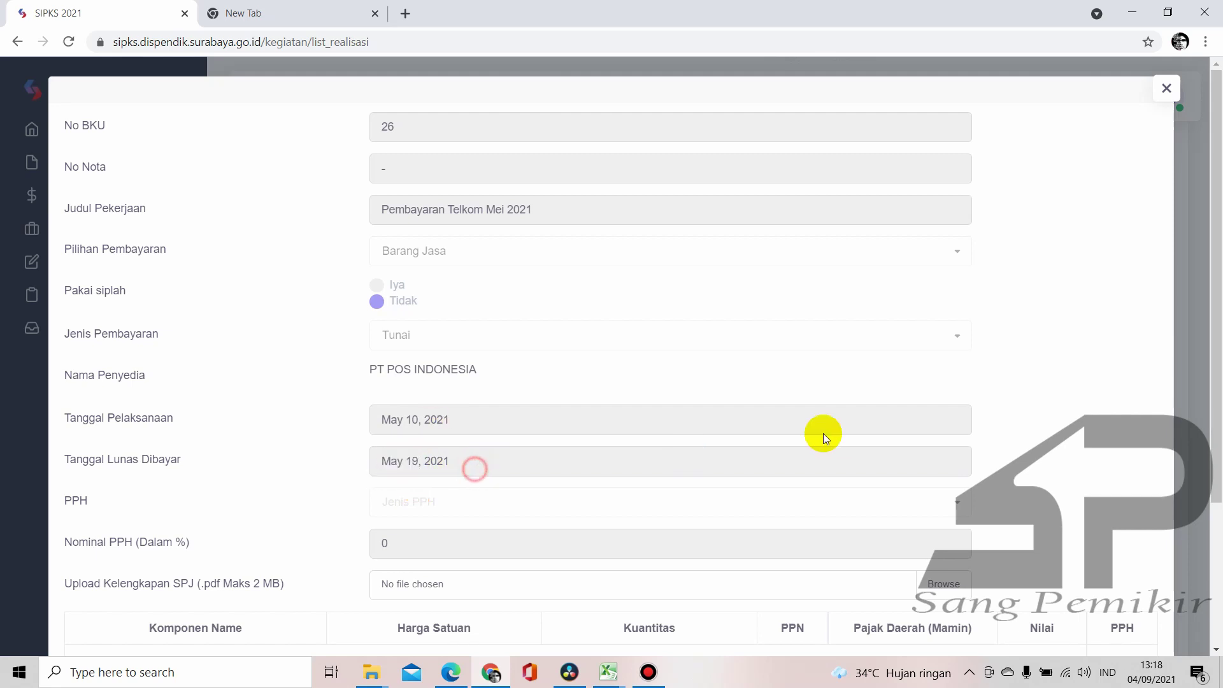
{"action": "left_click", "coordinate": [646, 472]}
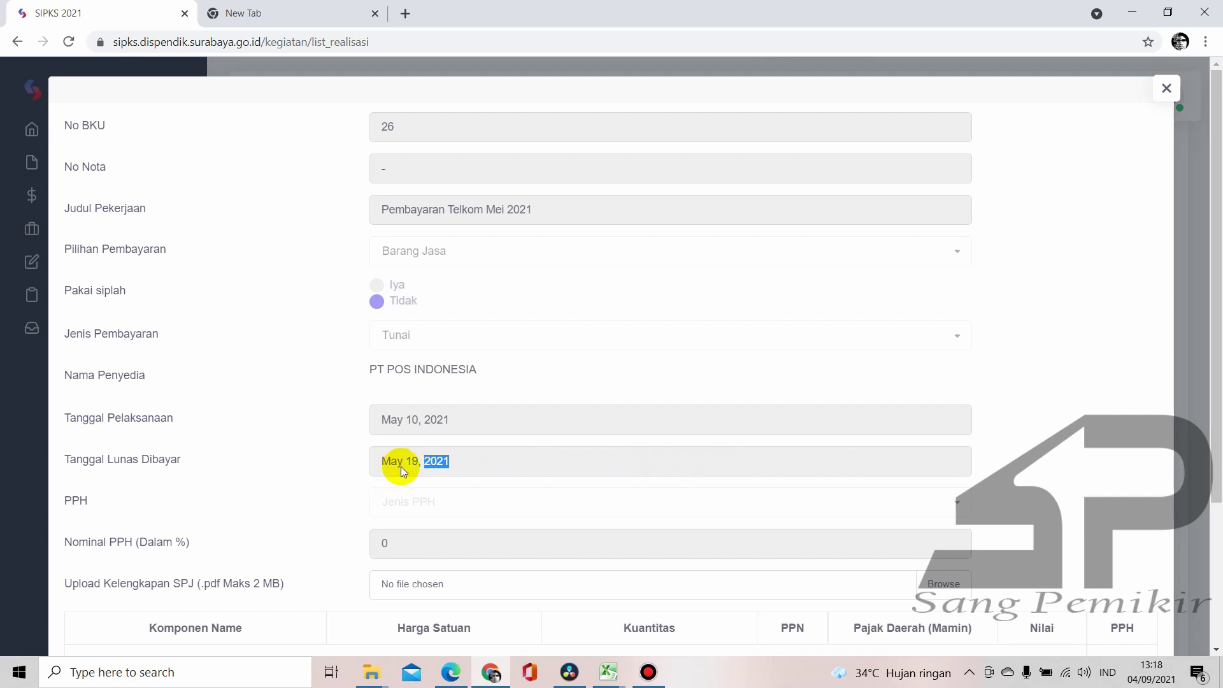
{"action": "left_click", "coordinate": [1183, 302]}
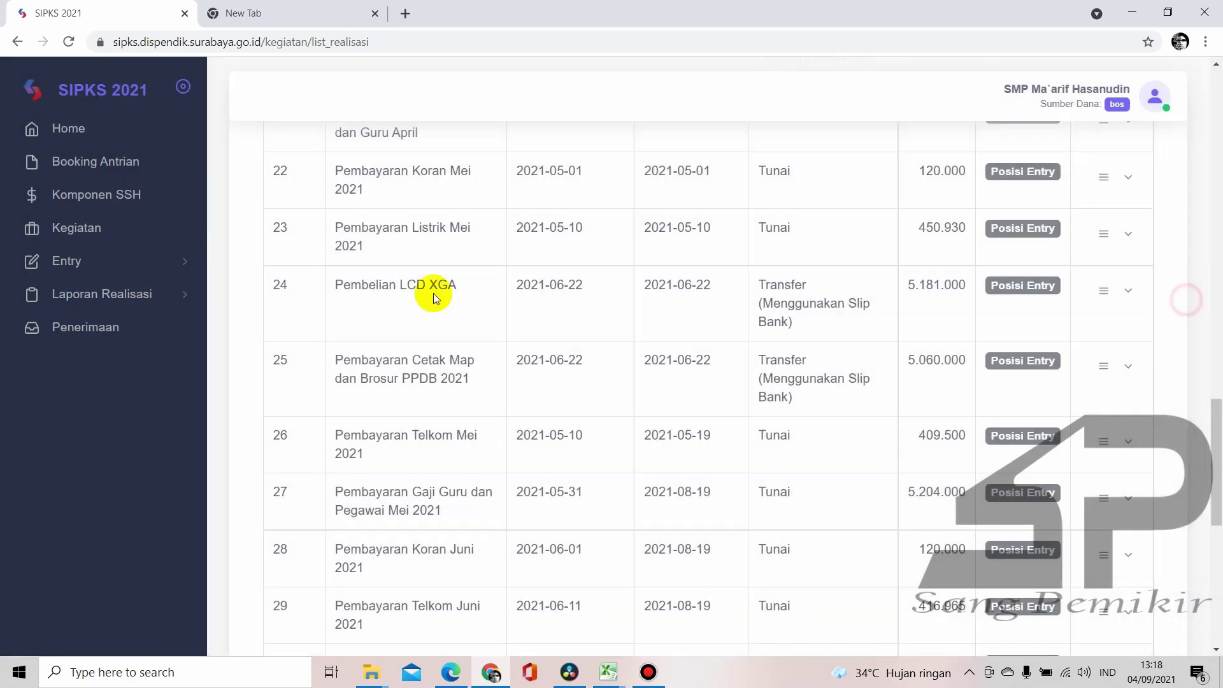
Reload the realisation list and open the Detail view of BKU 26, Pembayaran Telkom Mei 2021, to examine its Tanggal Lunas Dibayar
{"action": "left_click", "coordinate": [73, 48]}
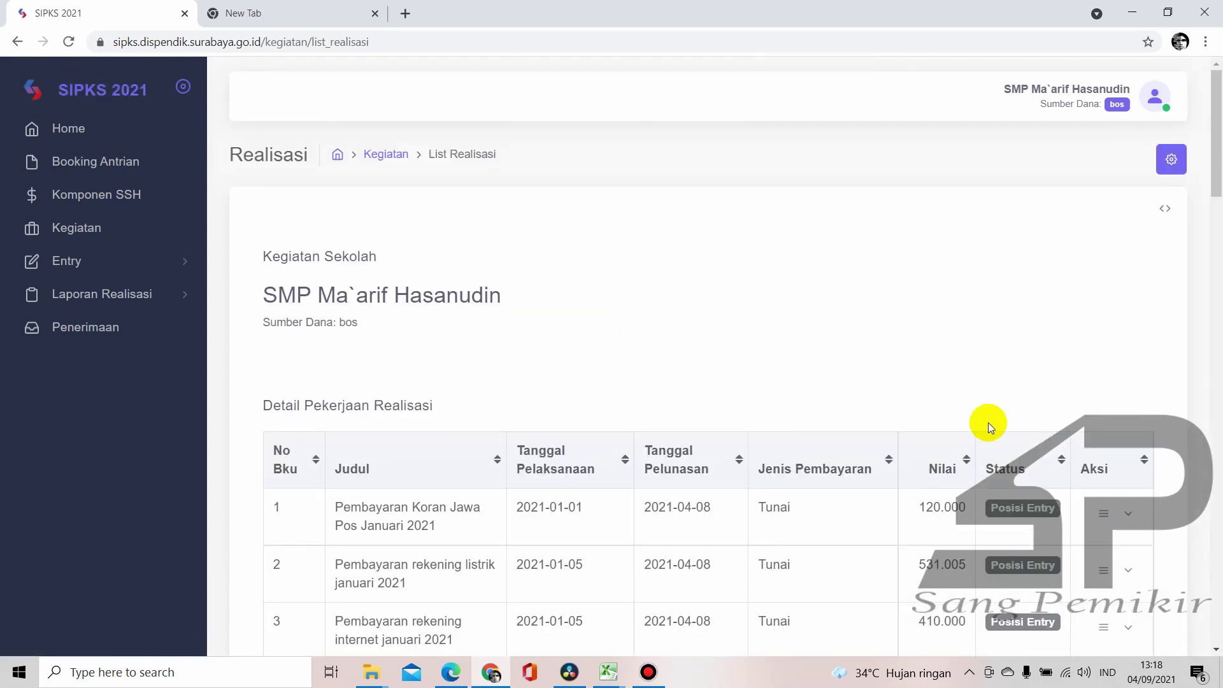
{"action": "scroll", "coordinate": [1106, 511], "scroll_direction": "down", "scroll_amount": 5}
{"action": "scroll", "coordinate": [1106, 511], "scroll_direction": "up", "scroll_amount": 4}
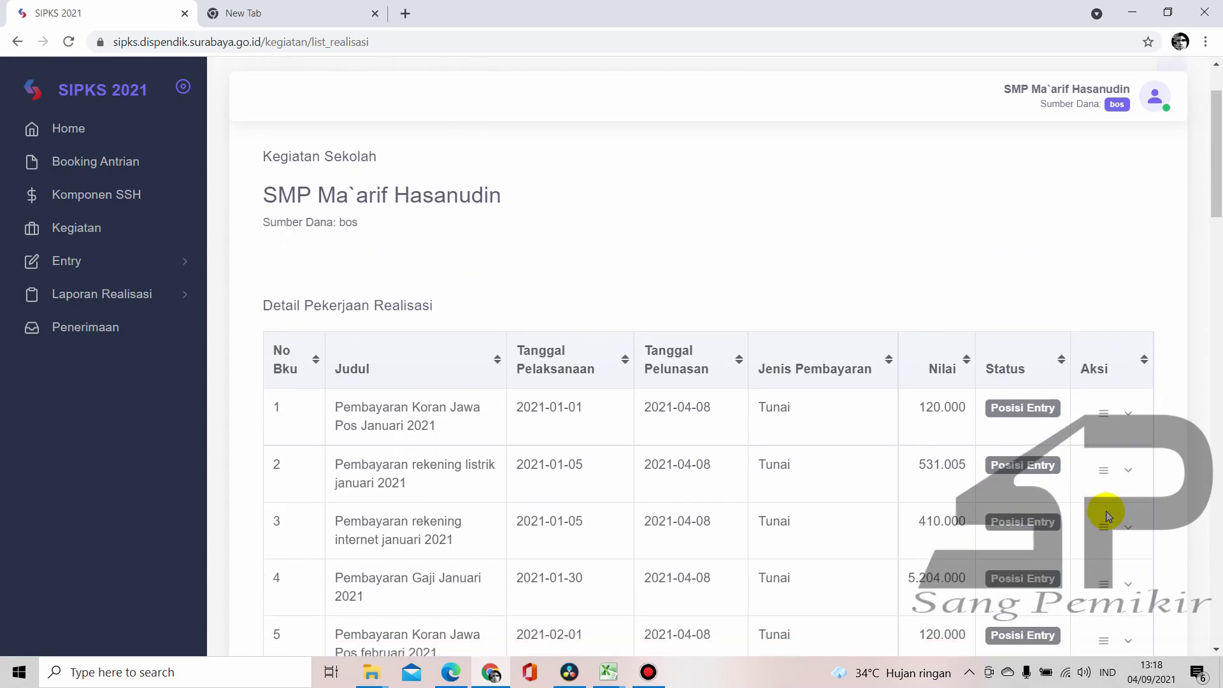
{"action": "scroll", "coordinate": [1106, 511], "scroll_direction": "down", "scroll_amount": 8}
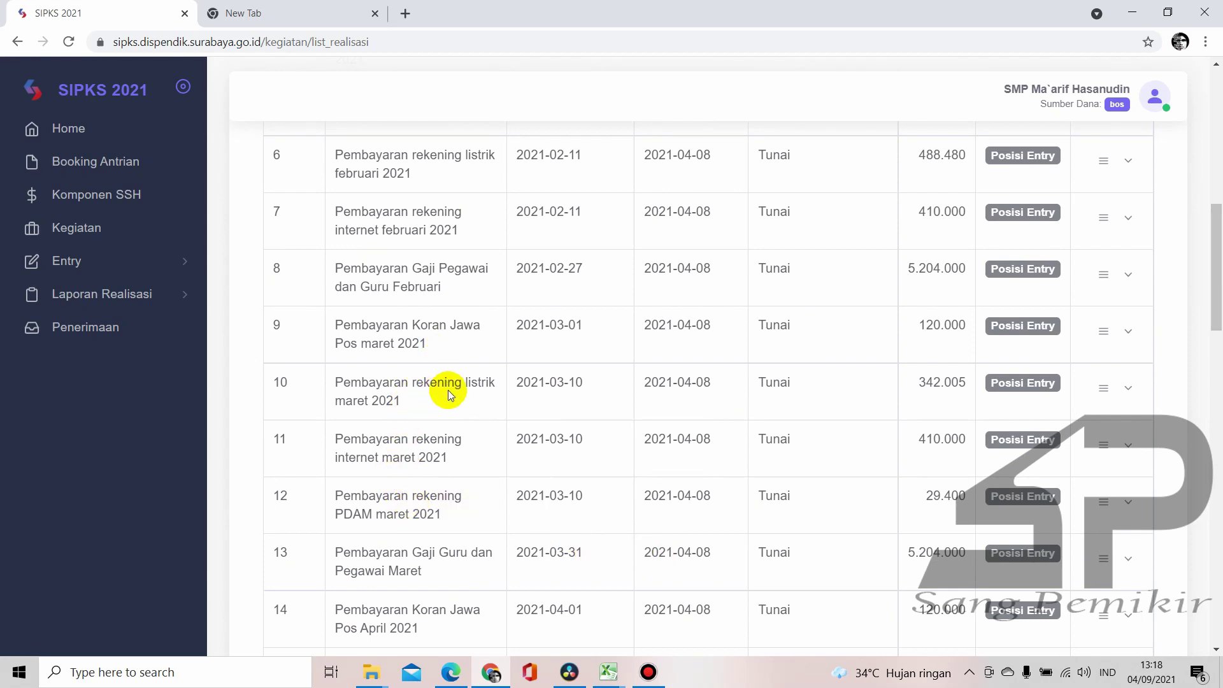
{"action": "scroll", "coordinate": [452, 400], "scroll_direction": "up", "scroll_amount": 2}
{"action": "scroll", "coordinate": [449, 453], "scroll_direction": "down", "scroll_amount": 7}
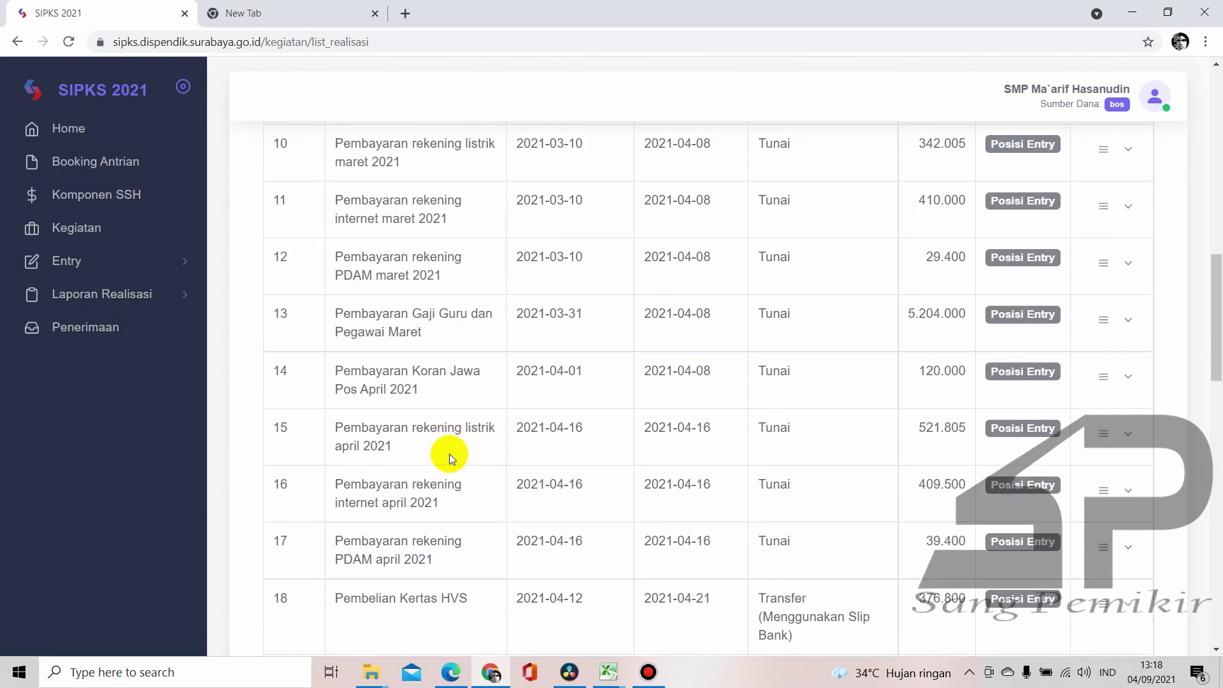
{"action": "scroll", "coordinate": [450, 454], "scroll_direction": "up", "scroll_amount": 1}
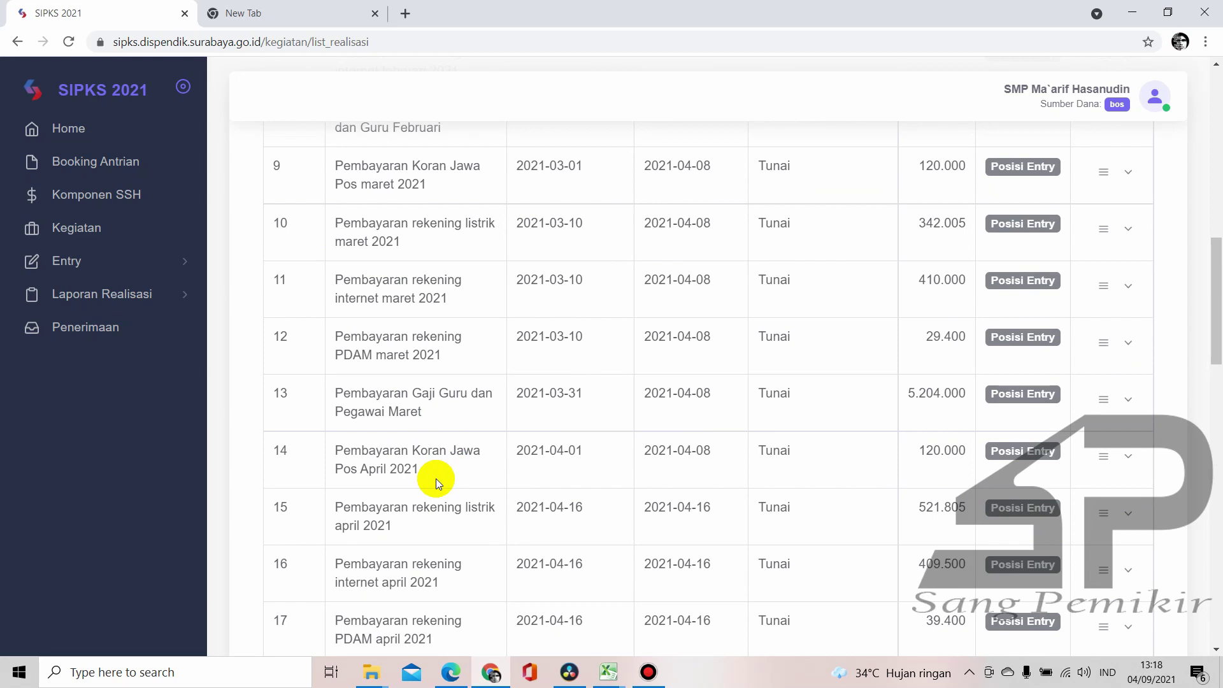
{"action": "scroll", "coordinate": [436, 480], "scroll_direction": "down", "scroll_amount": 7}
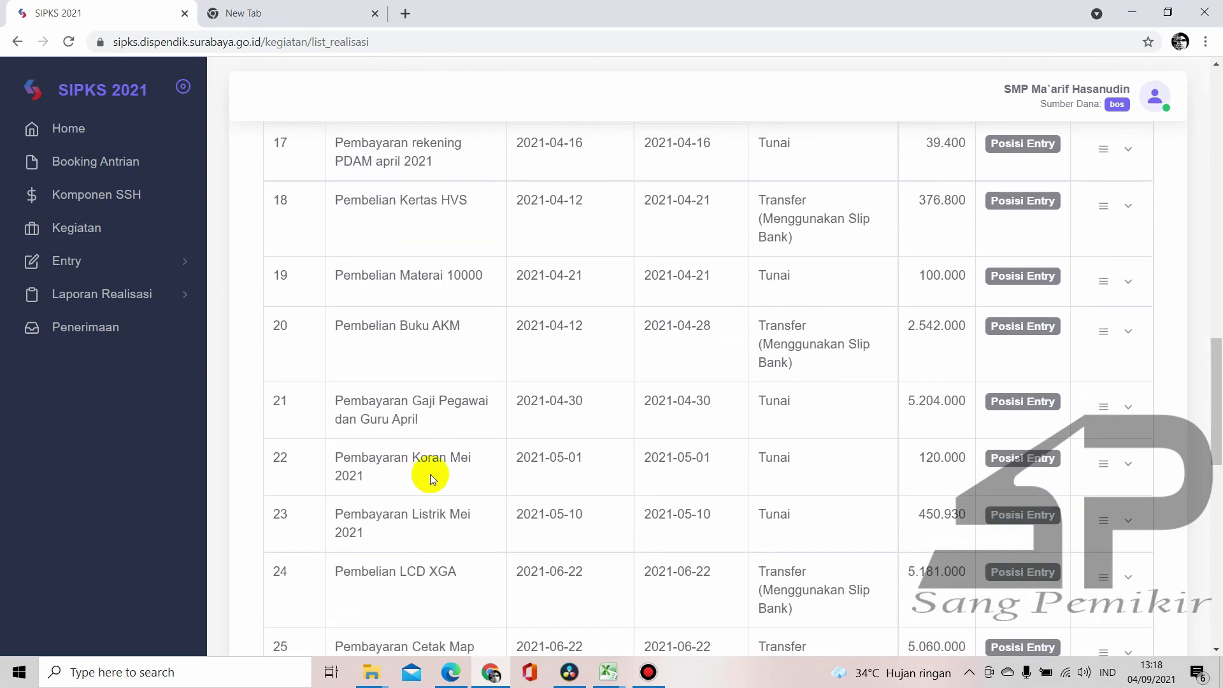
{"action": "scroll", "coordinate": [449, 518], "scroll_direction": "down", "scroll_amount": 5}
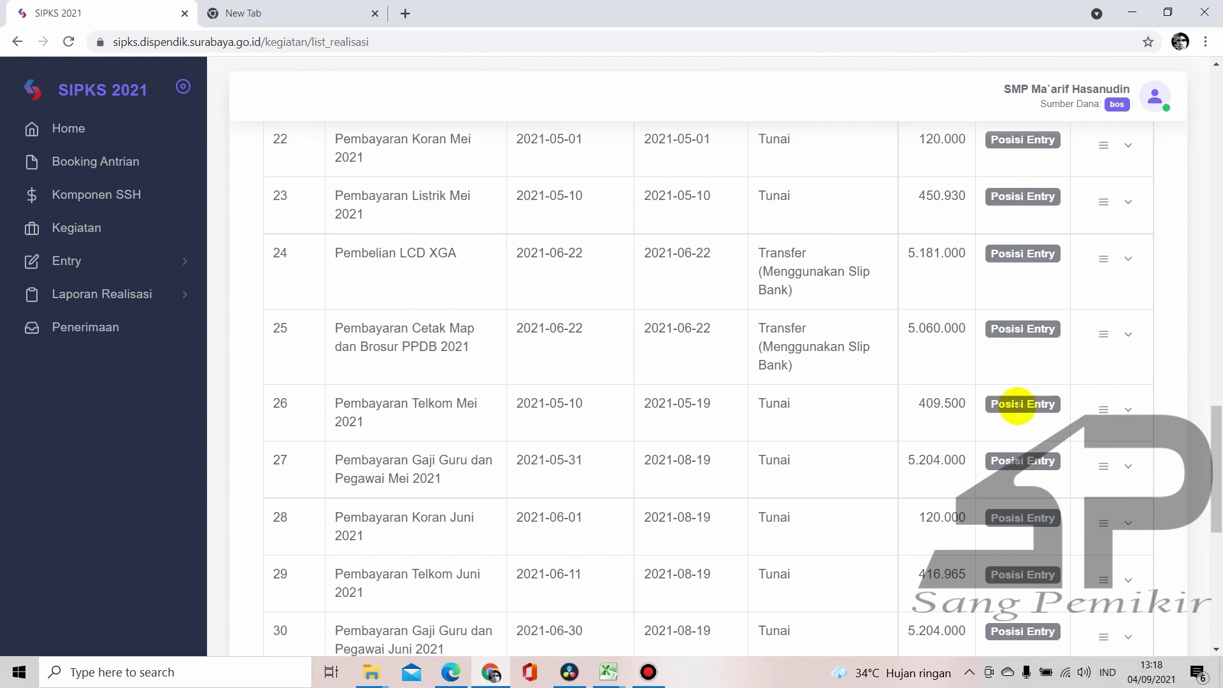
{"action": "left_click", "coordinate": [1123, 411]}
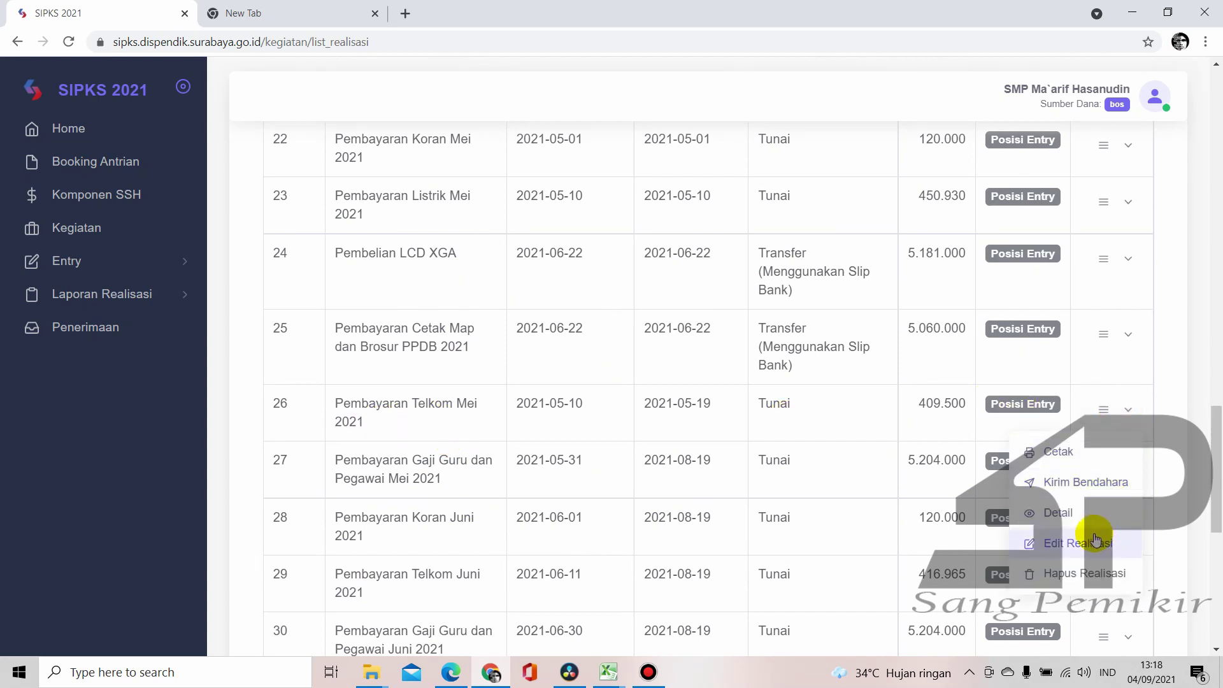
{"action": "left_click", "coordinate": [1077, 513]}
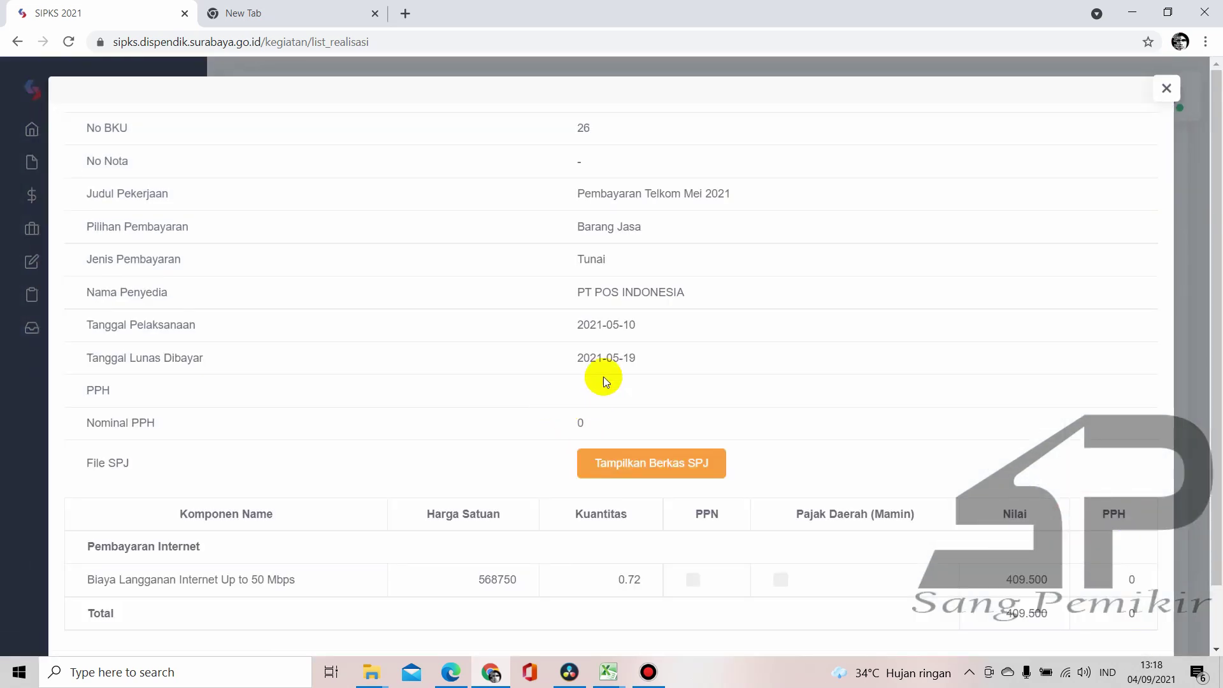
{"action": "left_click_drag", "start_coordinate": [577, 357], "coordinate": [628, 355]}
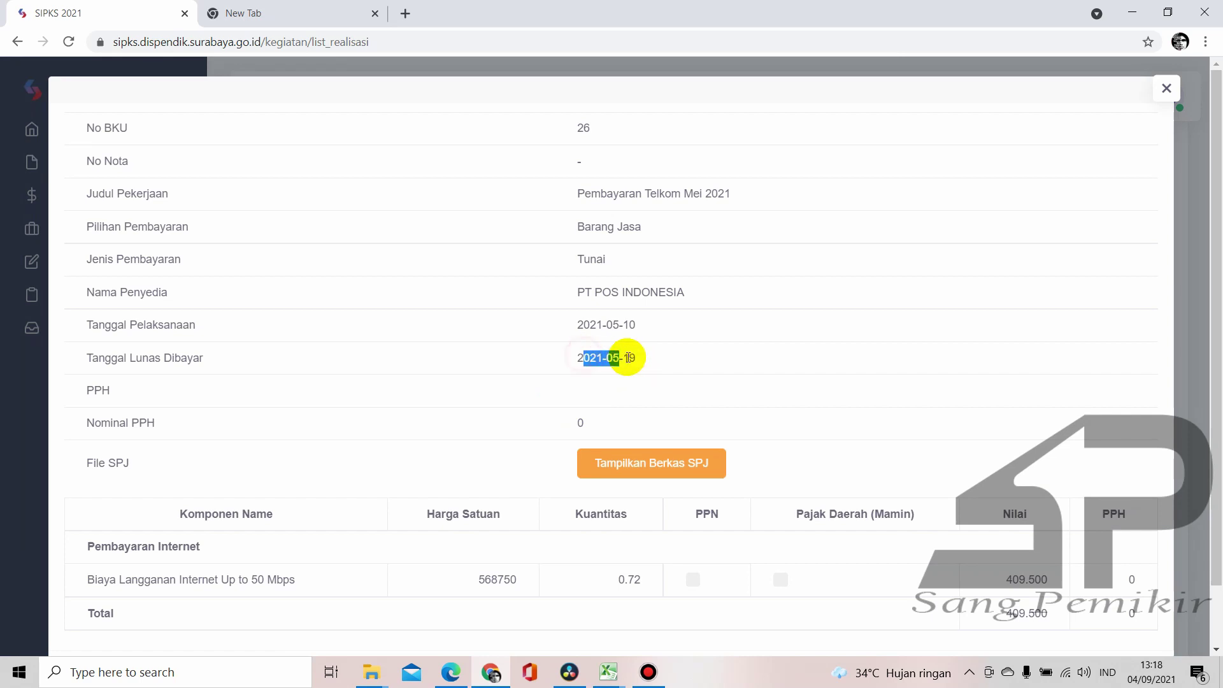
{"action": "left_click", "coordinate": [621, 370]}
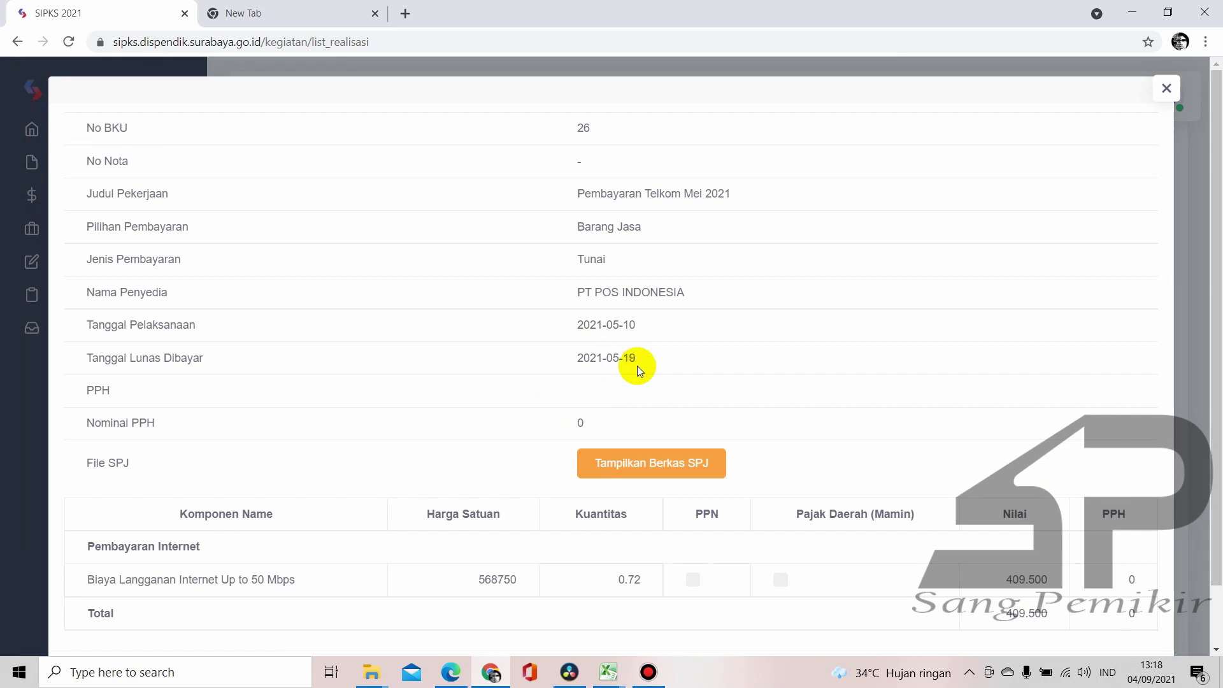
Return to the Kegiatan page, reopen its Daftar Kegiatan list, and find BKU 26, Pembayaran Telkom Mei 2021
{"action": "left_click", "coordinate": [18, 42]}
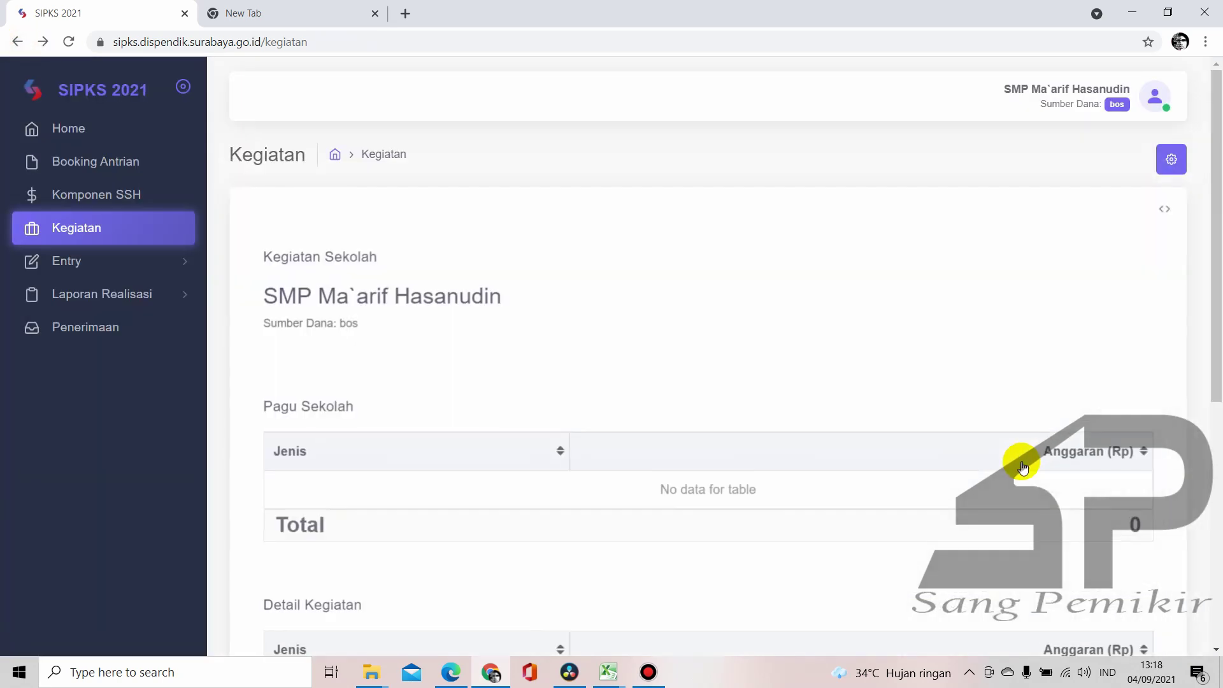
{"action": "scroll", "coordinate": [1013, 465], "scroll_direction": "down", "scroll_amount": 10}
{"action": "left_click", "coordinate": [418, 470]}
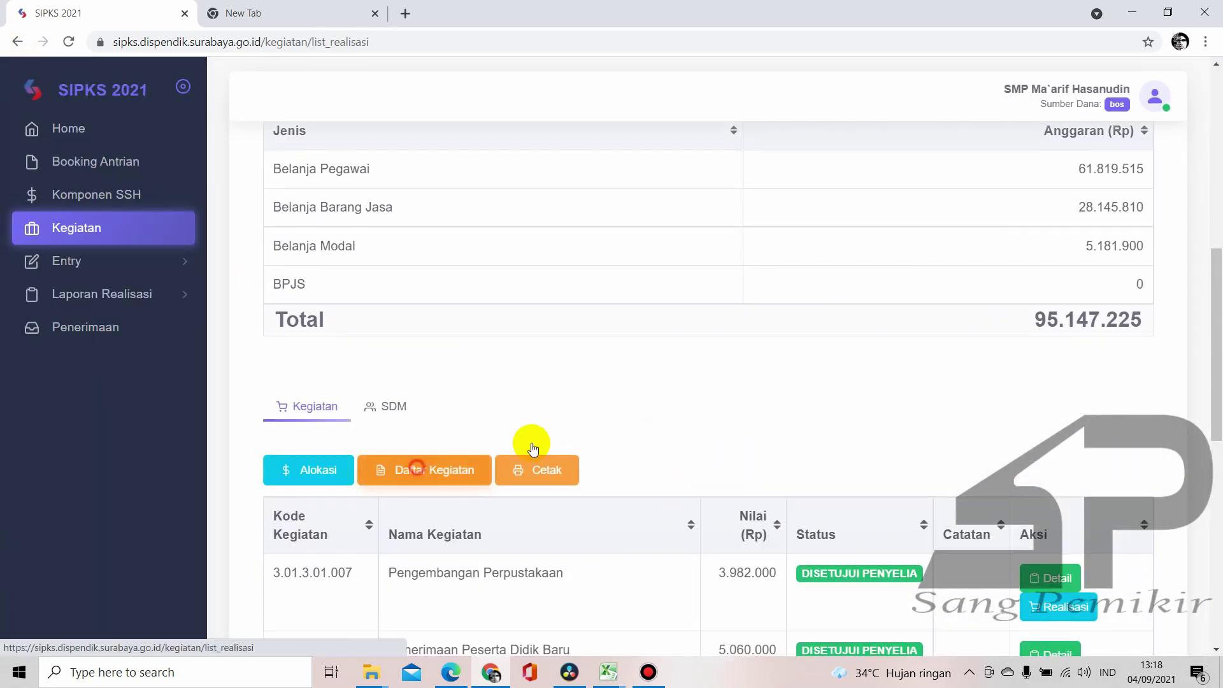
{"action": "scroll", "coordinate": [778, 414], "scroll_direction": "down", "scroll_amount": 11}
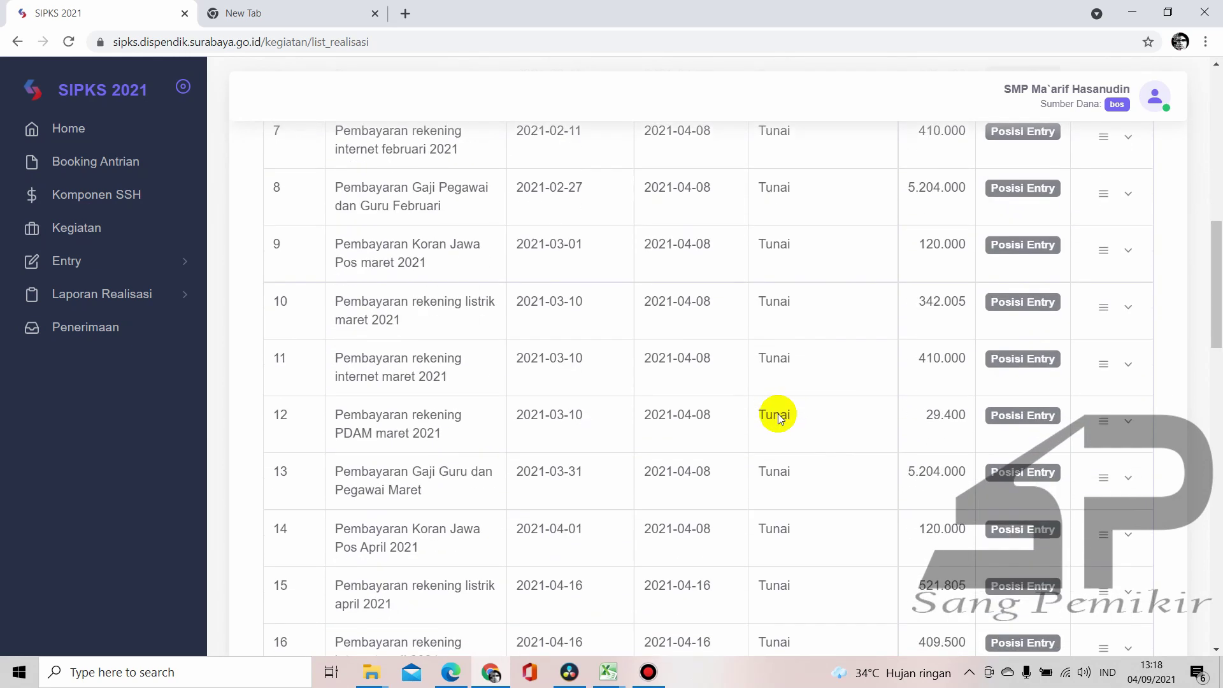
{"action": "scroll", "coordinate": [778, 414], "scroll_direction": "down", "scroll_amount": 10}
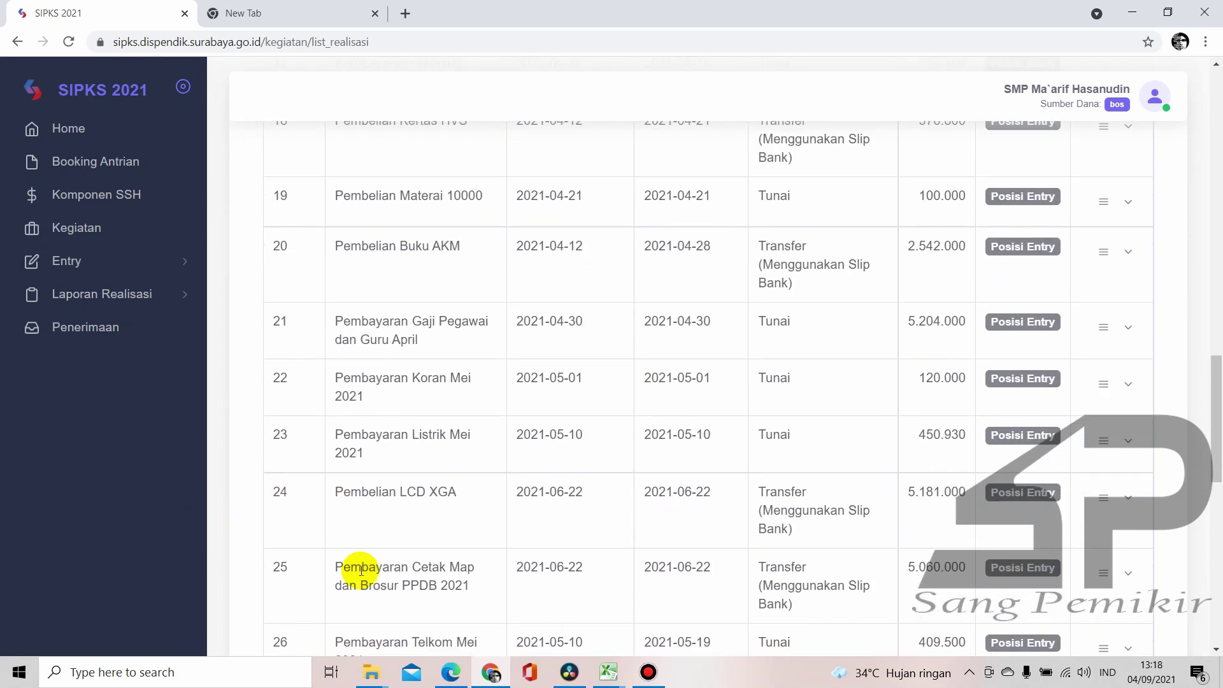
{"action": "scroll", "coordinate": [361, 569], "scroll_direction": "down", "scroll_amount": 2}
Try again to change BKU 26's Tanggal Lunas Dibayar through Edit Realisasi, check the remaining form fields, and cancel the edit
{"action": "left_click", "coordinate": [1107, 567]}
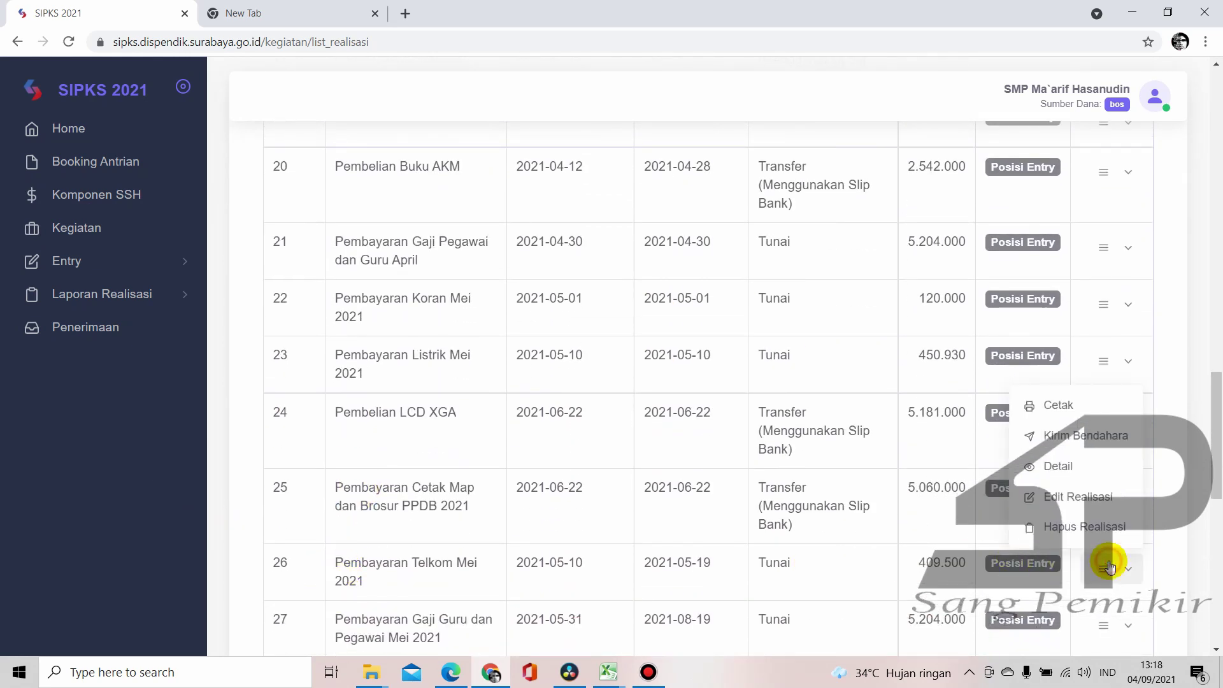
{"action": "left_click", "coordinate": [1097, 499]}
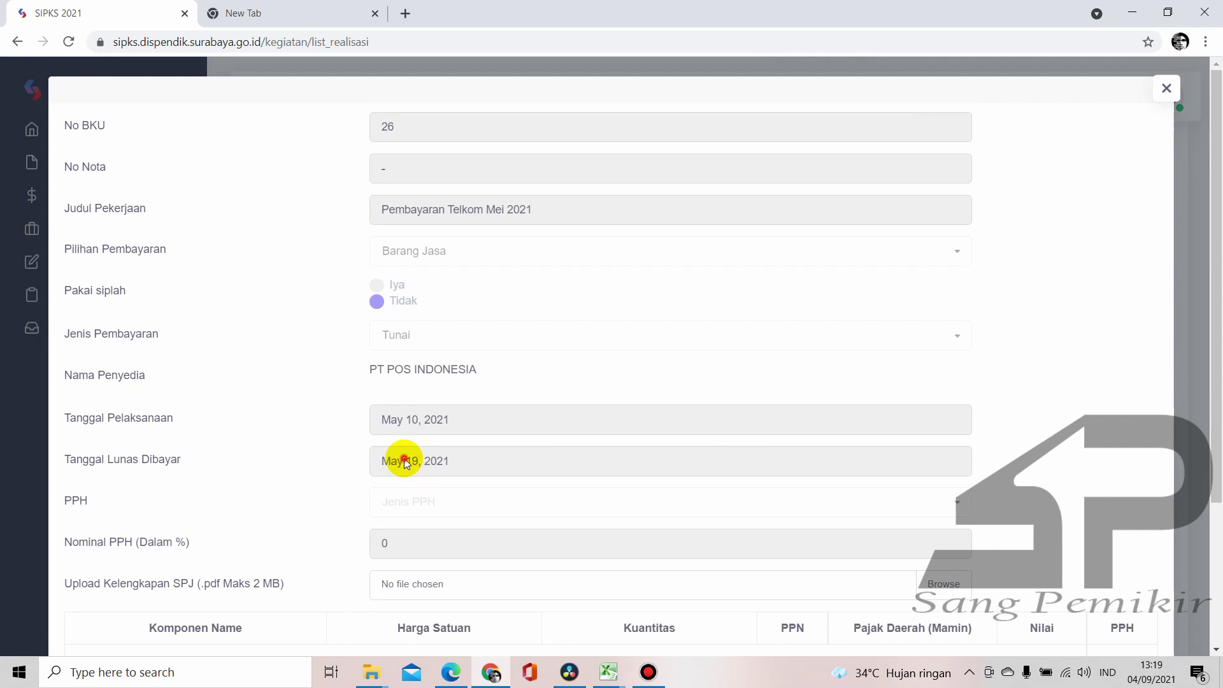
{"action": "scroll", "coordinate": [498, 524], "scroll_direction": "down", "scroll_amount": 3}
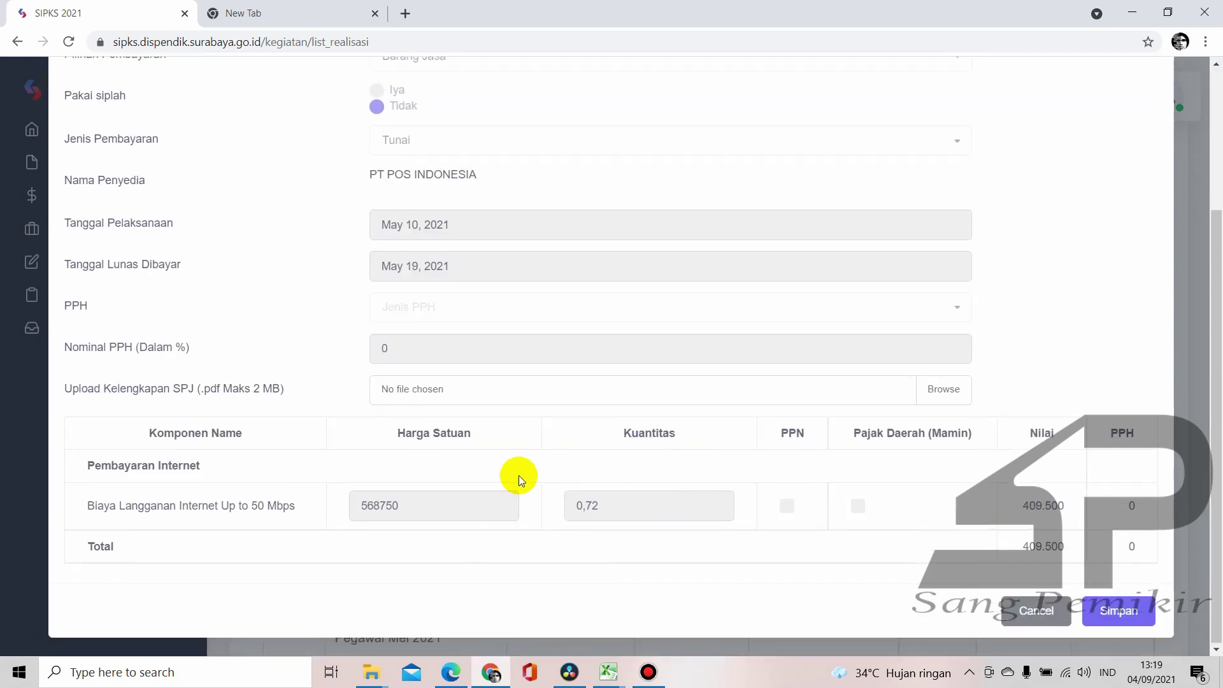
{"action": "scroll", "coordinate": [518, 475], "scroll_direction": "up", "scroll_amount": 3}
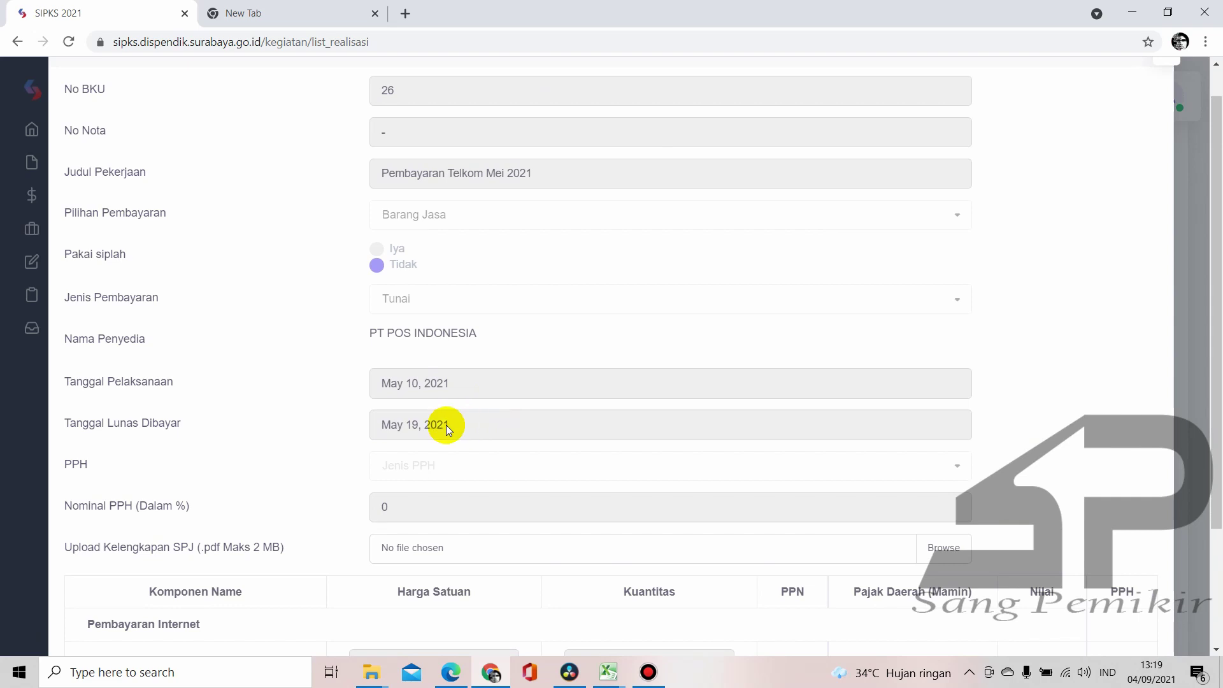
{"action": "scroll", "coordinate": [511, 422], "scroll_direction": "down", "scroll_amount": 3}
{"action": "scroll", "coordinate": [504, 418], "scroll_direction": "up", "scroll_amount": 4}
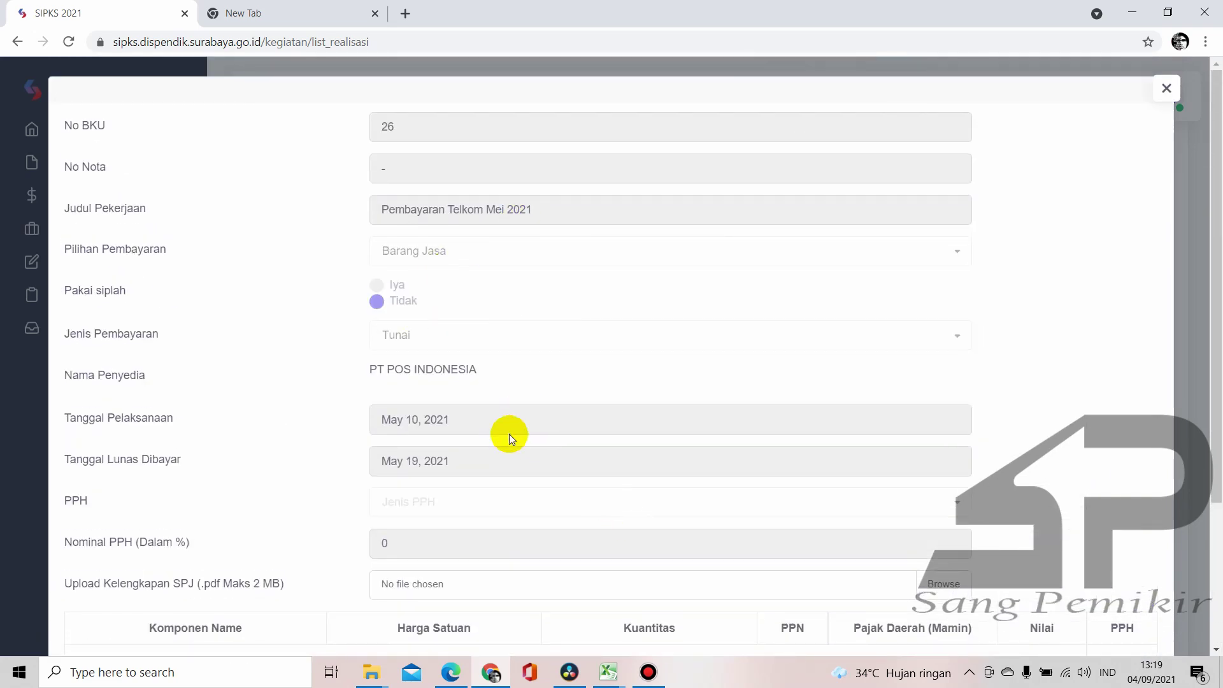
{"action": "left_click", "coordinate": [416, 463]}
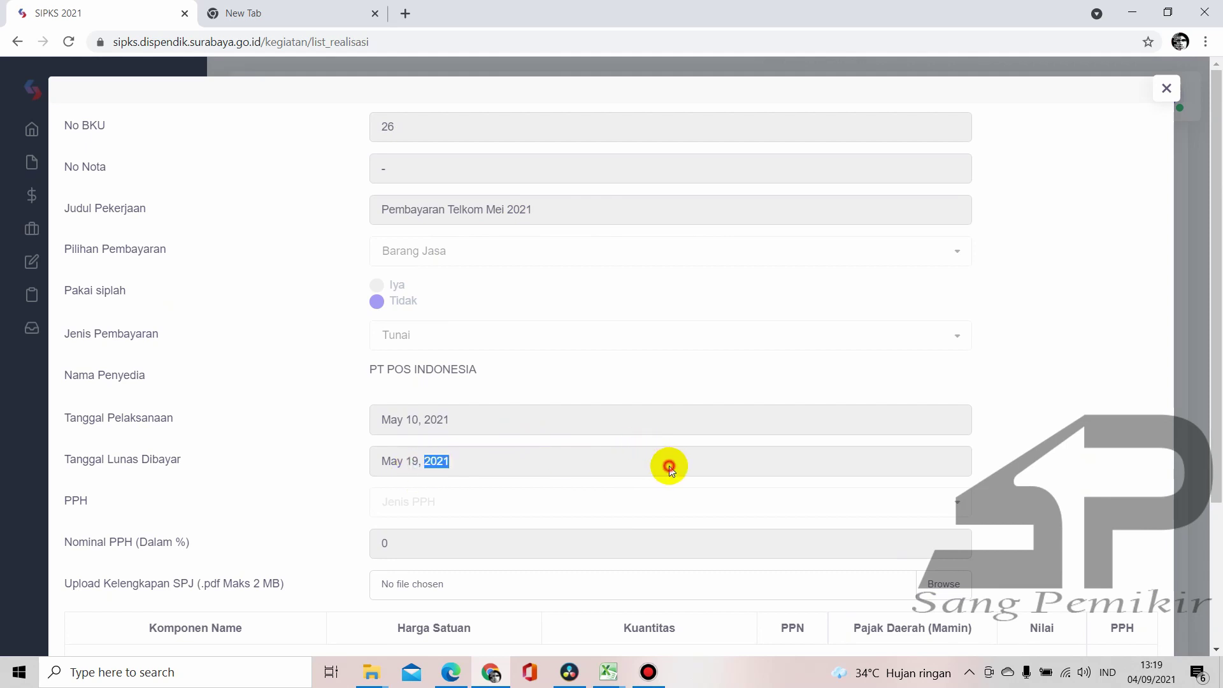
{"action": "left_click", "coordinate": [601, 451]}
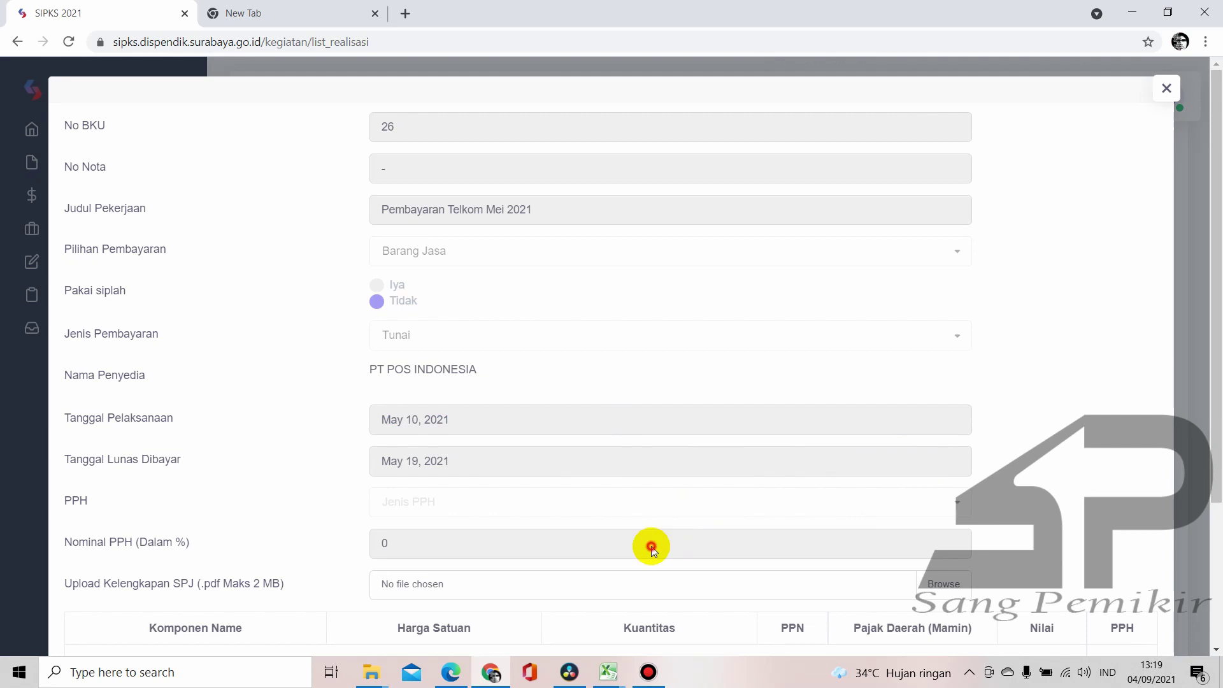
{"action": "scroll", "coordinate": [537, 533], "scroll_direction": "down", "scroll_amount": 3}
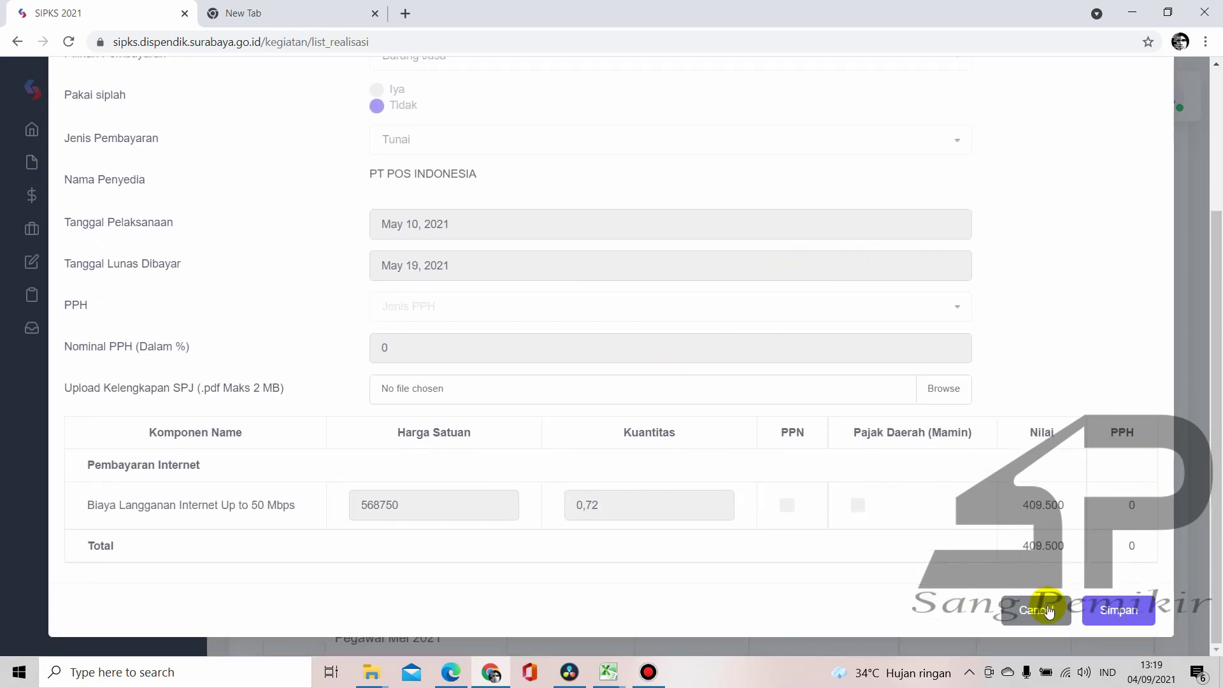
{"action": "left_click", "coordinate": [1048, 612]}
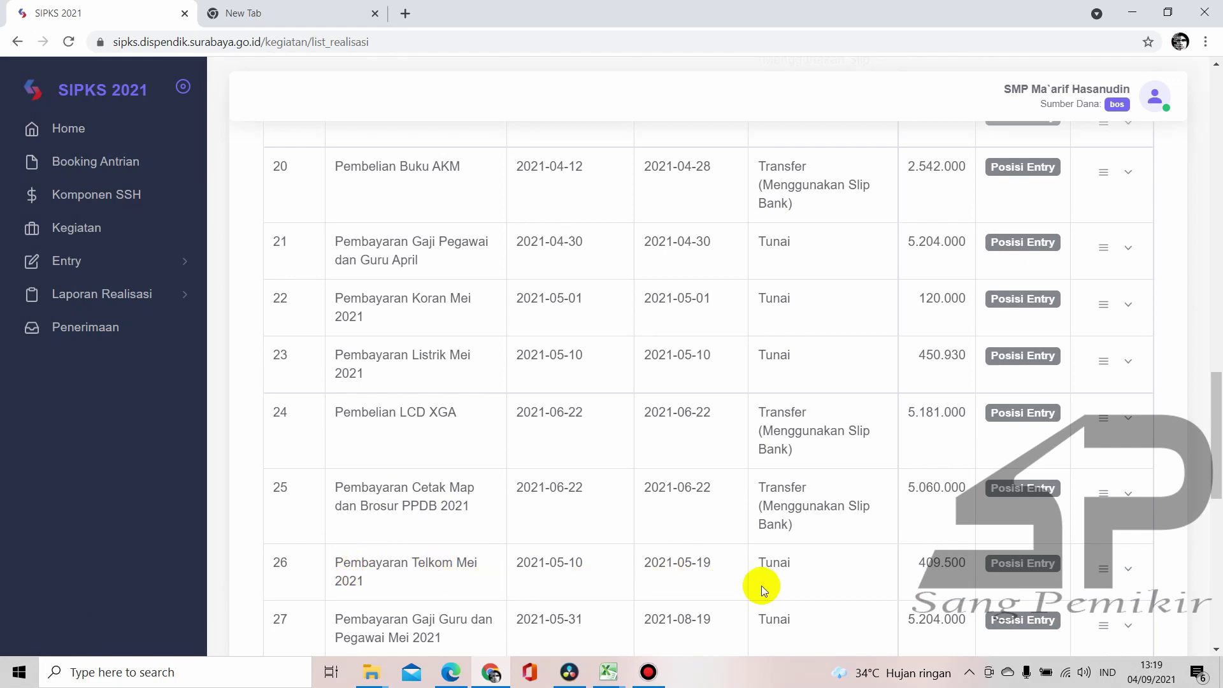
Delete the realisation BKU 26, Pembayaran Telkom Mei 2021, and confirm the deletion
{"action": "left_click", "coordinate": [1127, 581]}
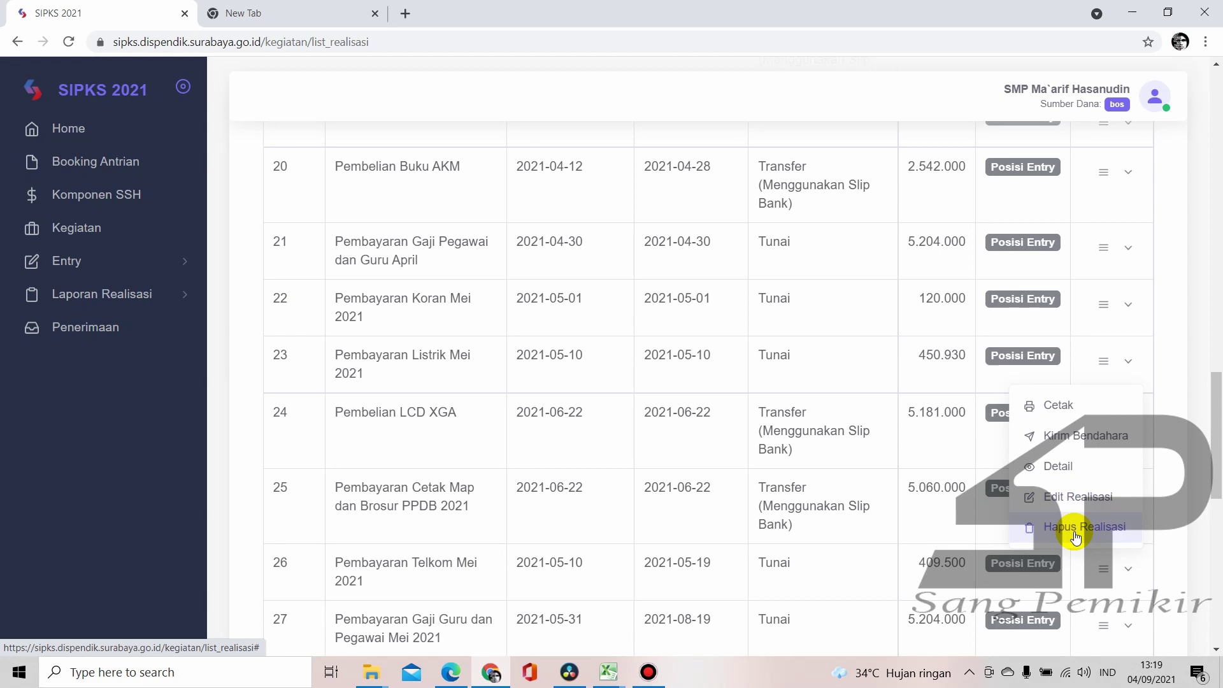
{"action": "left_click", "coordinate": [1076, 535]}
{"action": "left_click", "coordinate": [757, 381]}
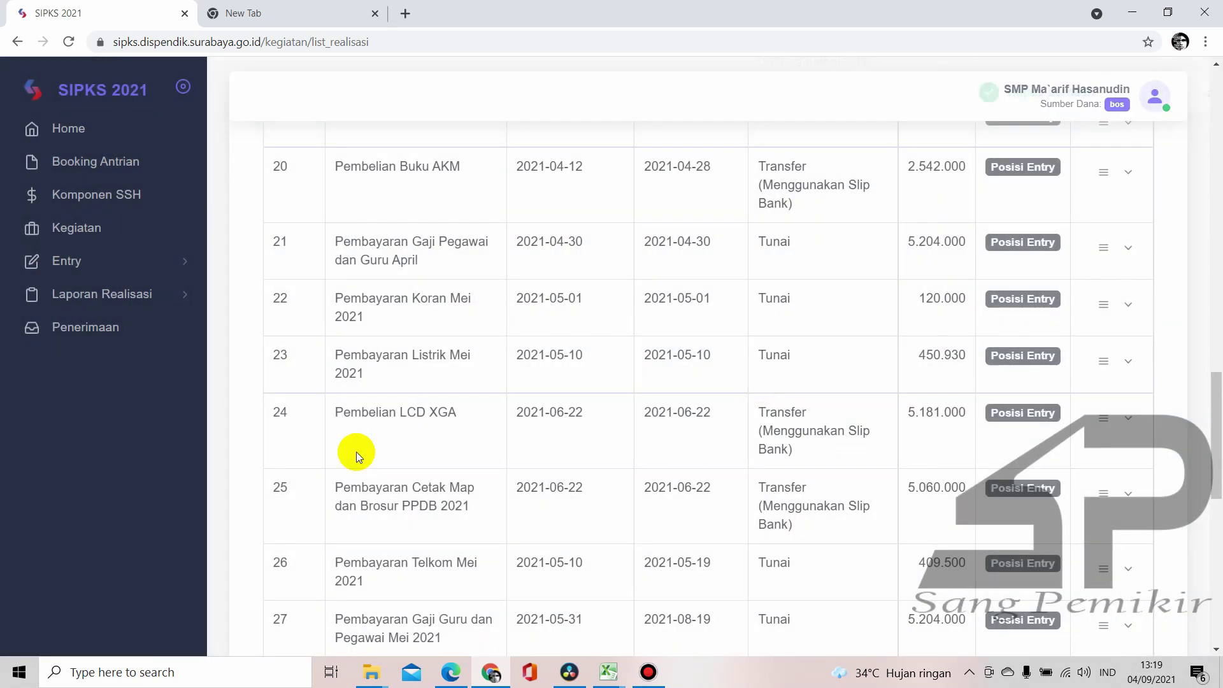
Return to the Kegiatan page and open the Realisasi form for Langganan daya dan jasa (8.06.3.01.050)
{"action": "left_click", "coordinate": [106, 233]}
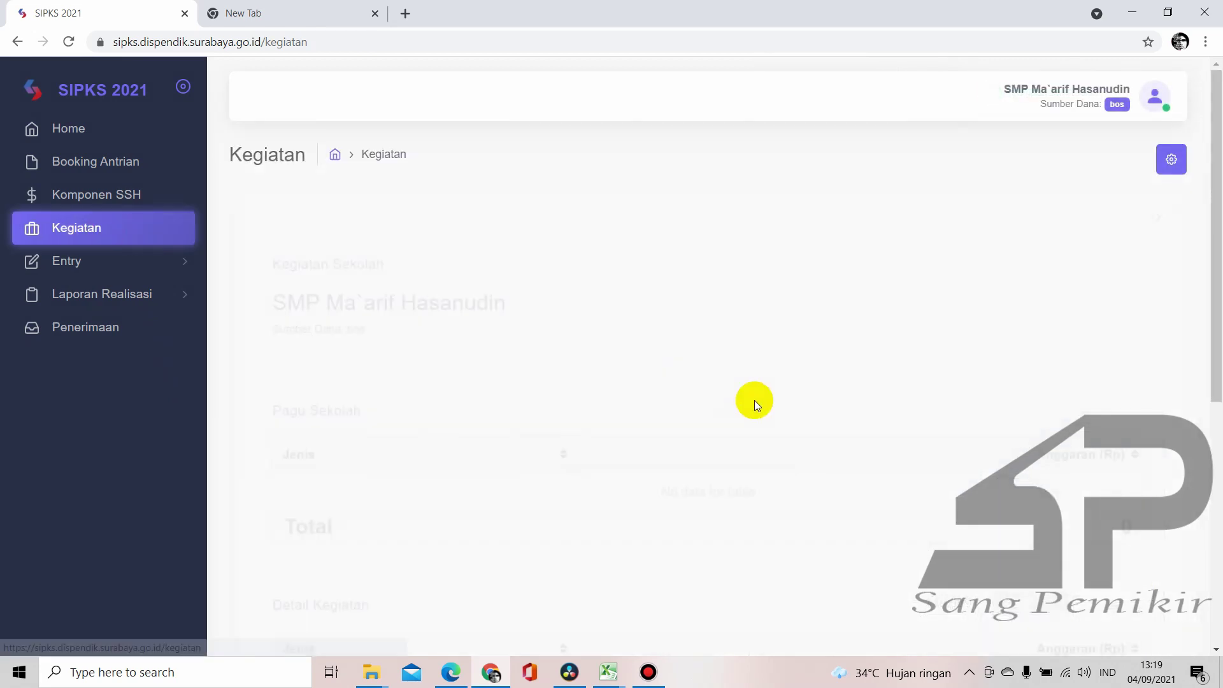
{"action": "scroll", "coordinate": [767, 410], "scroll_direction": "down", "scroll_amount": 10}
{"action": "scroll", "coordinate": [635, 426], "scroll_direction": "down", "scroll_amount": 6}
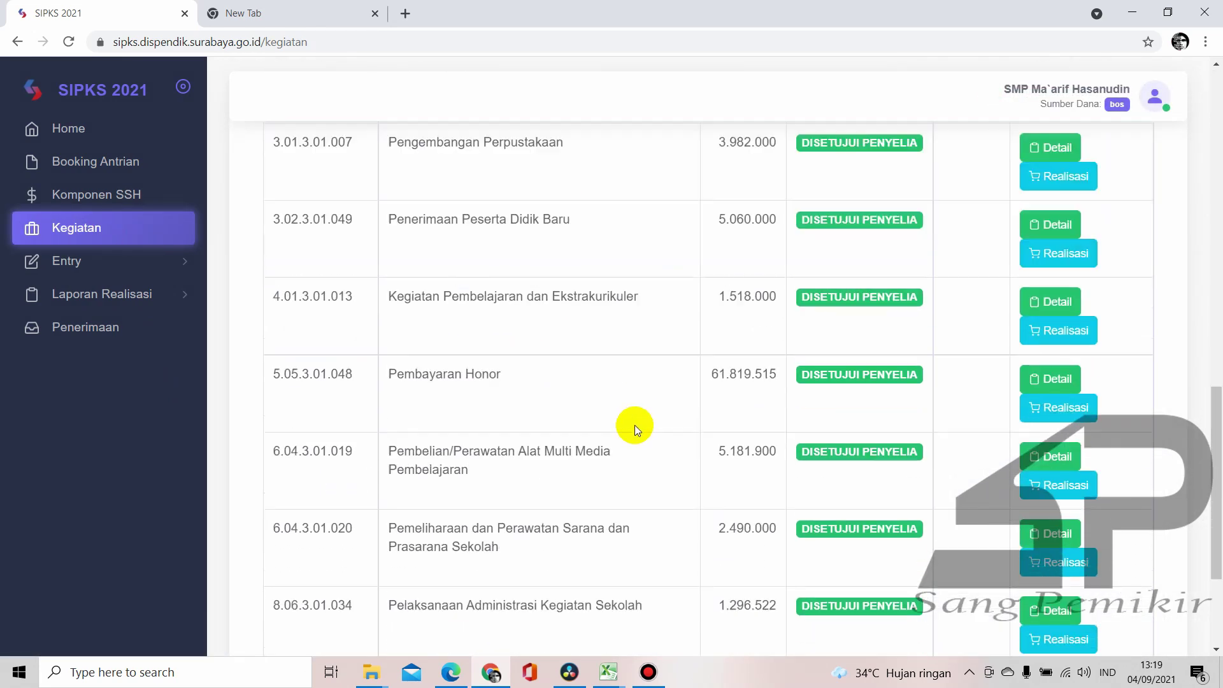
{"action": "left_click", "coordinate": [1061, 516]}
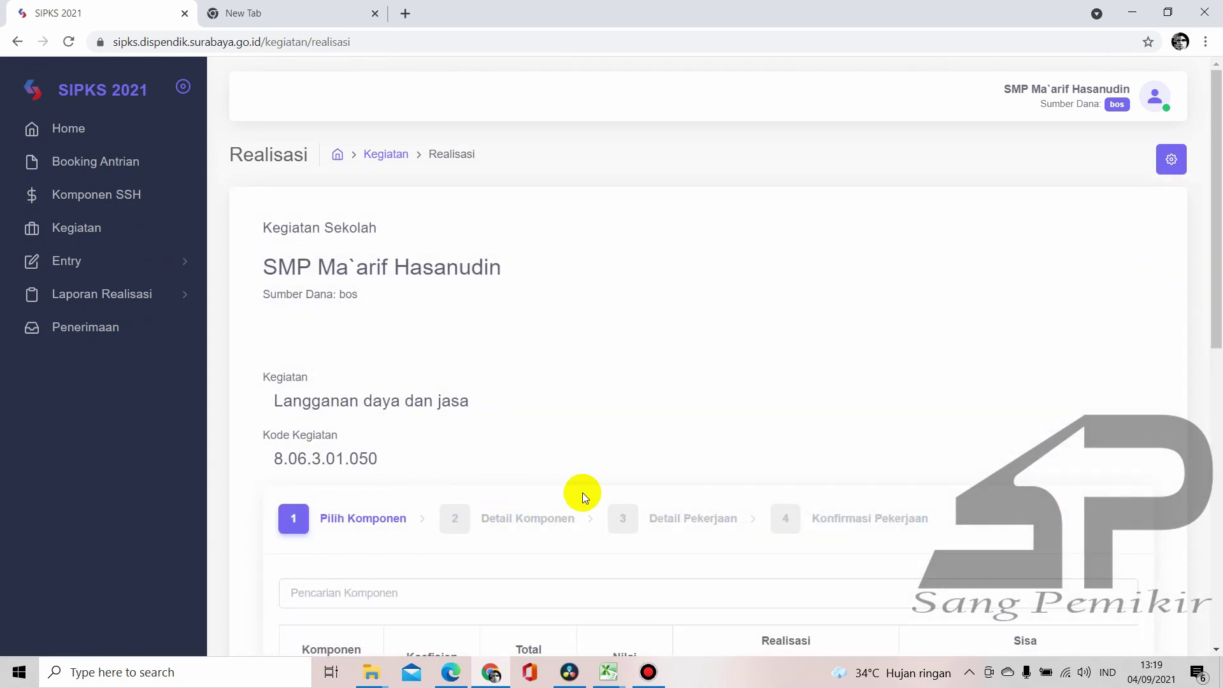
{"action": "scroll", "coordinate": [582, 492], "scroll_direction": "down", "scroll_amount": 1}
Switch to the Buku Kas Umum CW 2 2021 workbook and look up the BKU26 entry, Pembayaran Telkom Mei 2021, in the AGUSTUS sheet
{"action": "mouse_move", "coordinate": [597, 680]}
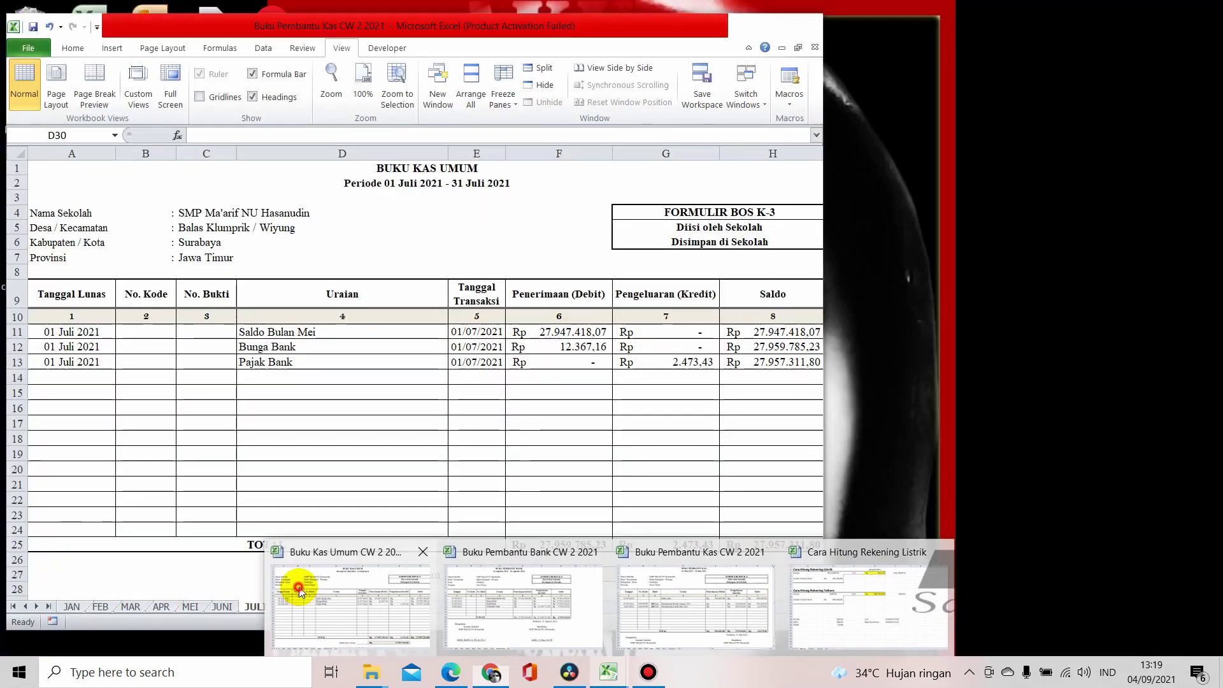
{"action": "left_click", "coordinate": [298, 587]}
{"action": "left_click", "coordinate": [299, 607]}
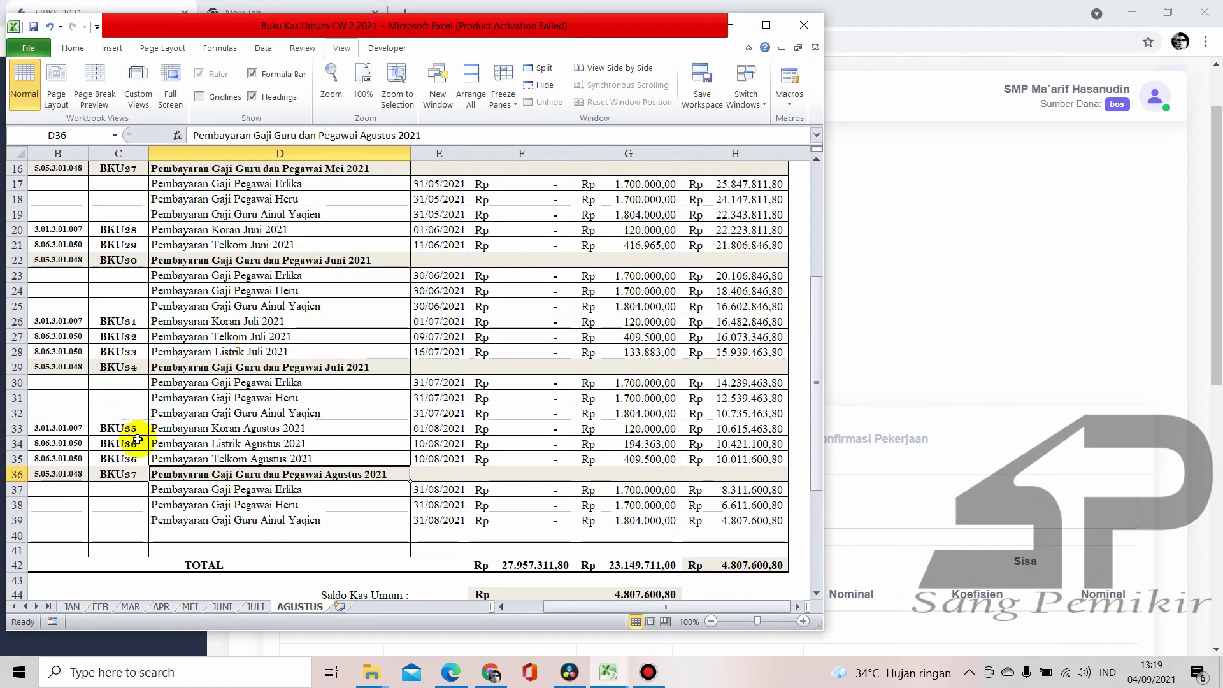
{"action": "scroll", "coordinate": [131, 278], "scroll_direction": "up", "scroll_amount": 1}
{"action": "scroll", "coordinate": [131, 278], "scroll_direction": "up", "scroll_amount": 1}
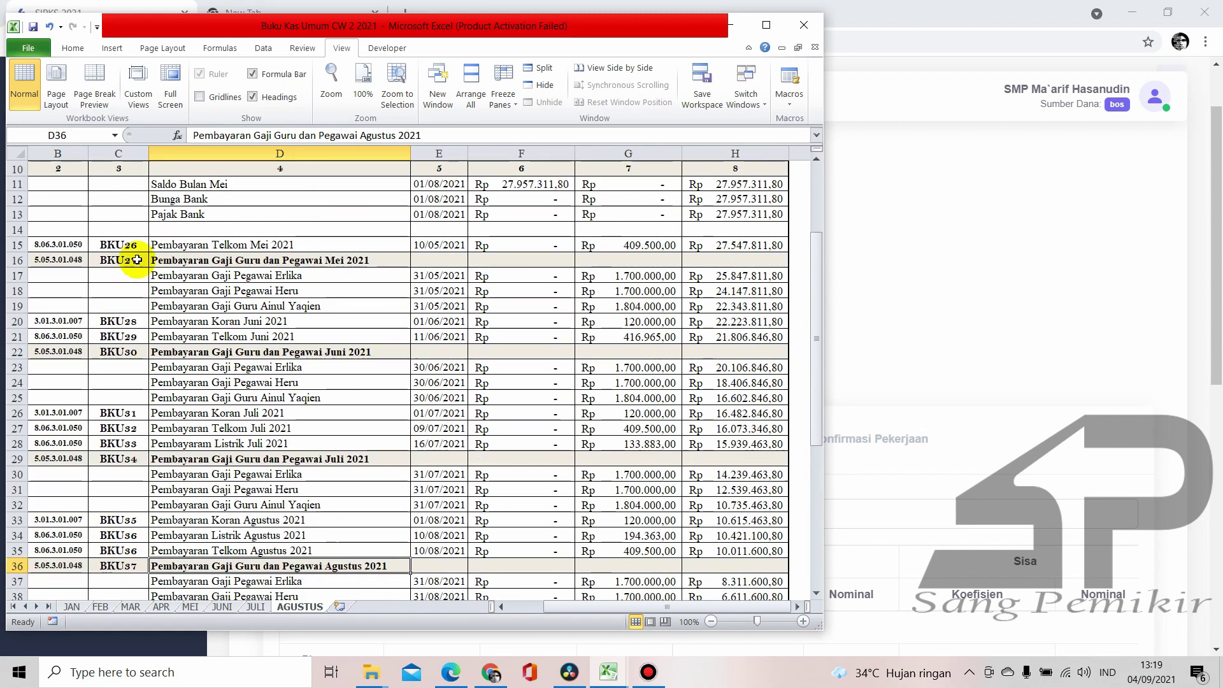
{"action": "left_click", "coordinate": [258, 245]}
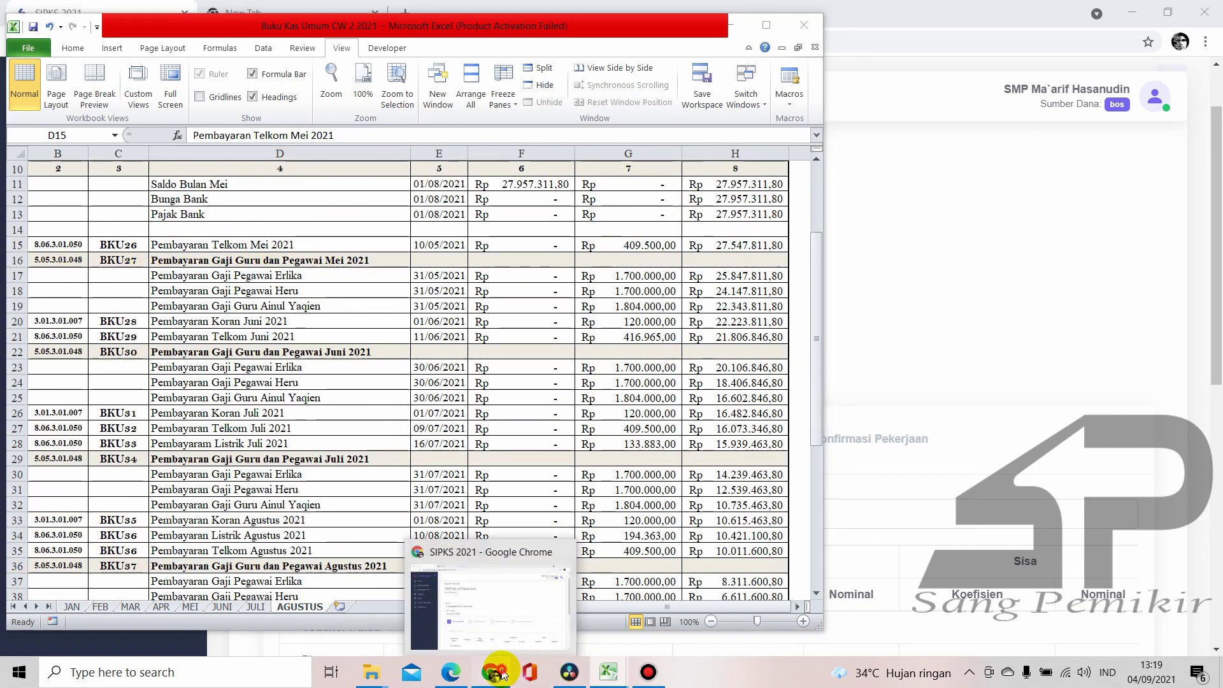
Back in SIPKS, choose the component Biaya Langganan Internet Up to 50 Mbps and proceed to Detail Komponen
{"action": "left_click", "coordinate": [493, 672]}
{"action": "scroll", "coordinate": [574, 484], "scroll_direction": "down", "scroll_amount": 7}
{"action": "scroll", "coordinate": [740, 467], "scroll_direction": "down", "scroll_amount": 2}
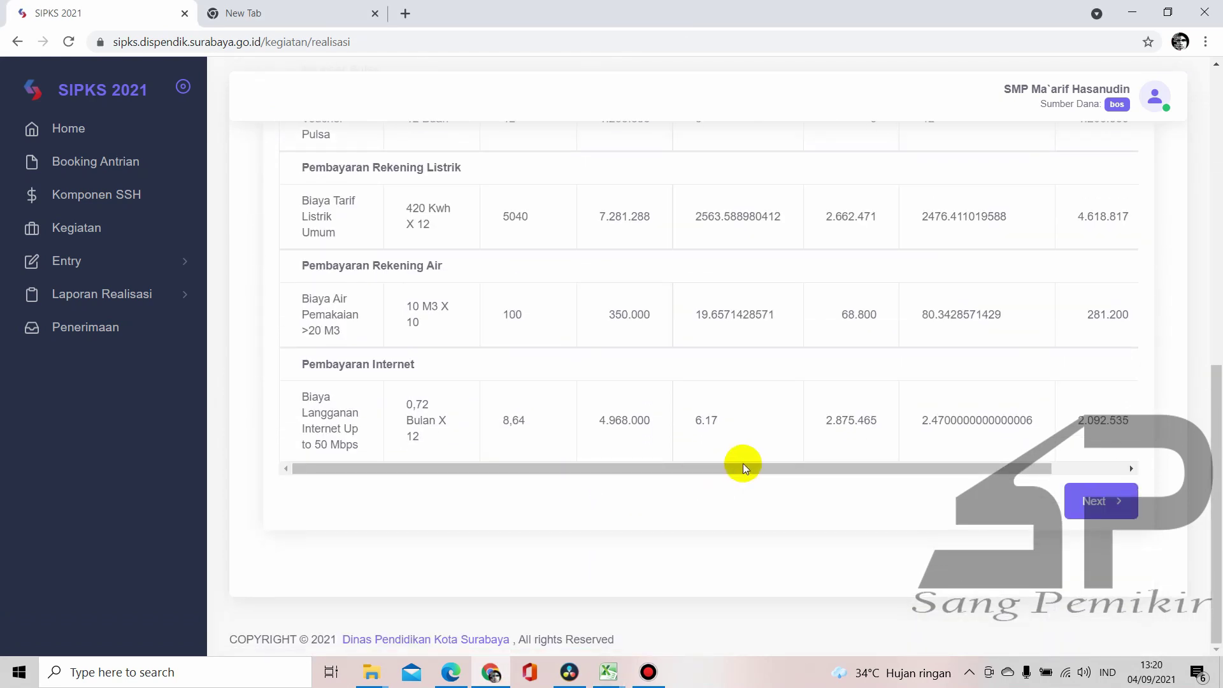
{"action": "left_click_drag", "start_coordinate": [790, 470], "coordinate": [756, 472]}
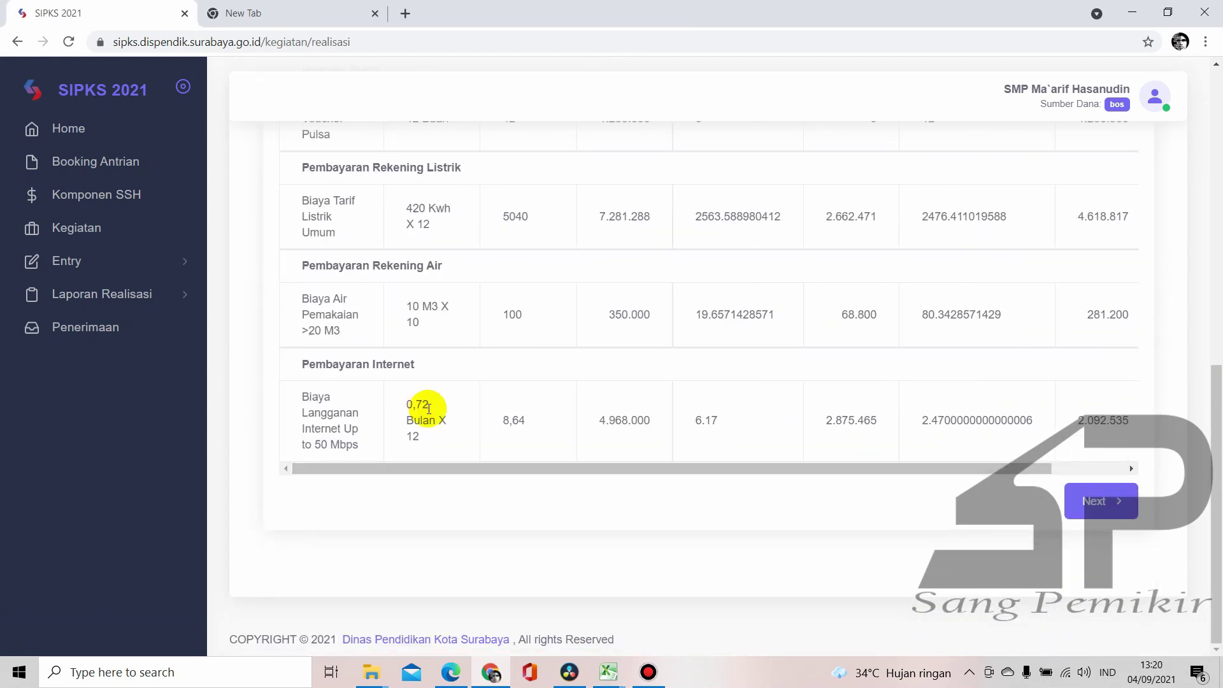
{"action": "mouse_move", "coordinate": [611, 673]}
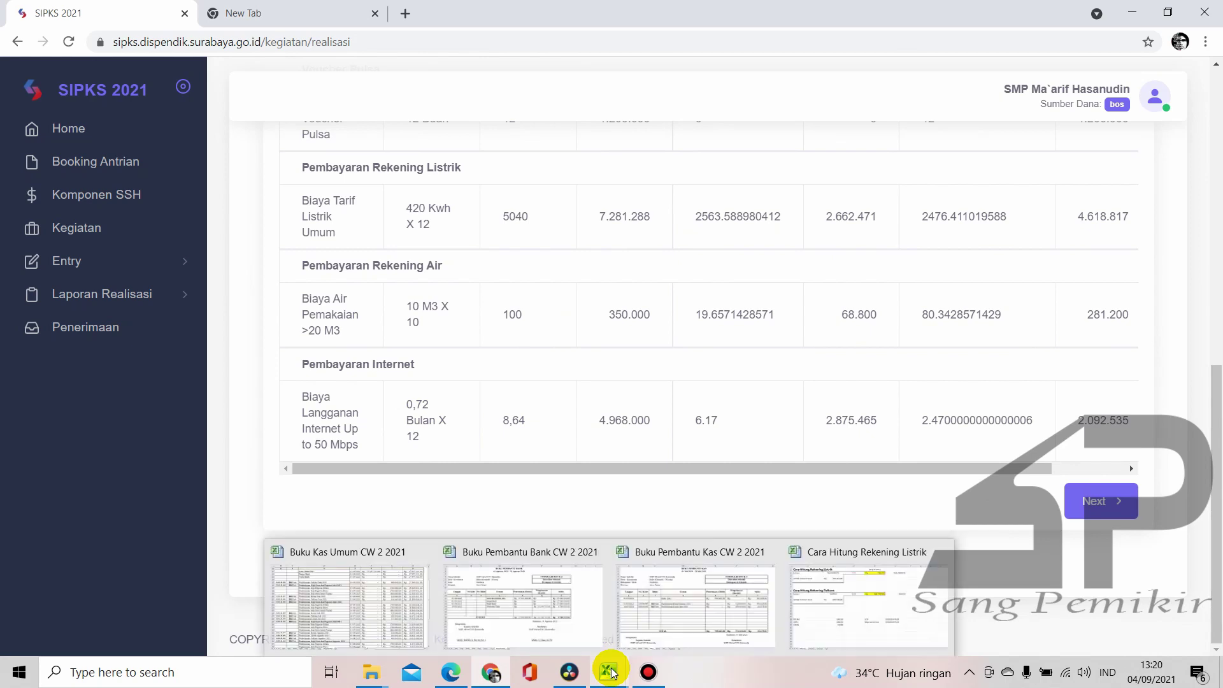
{"action": "mouse_move", "coordinate": [323, 613]}
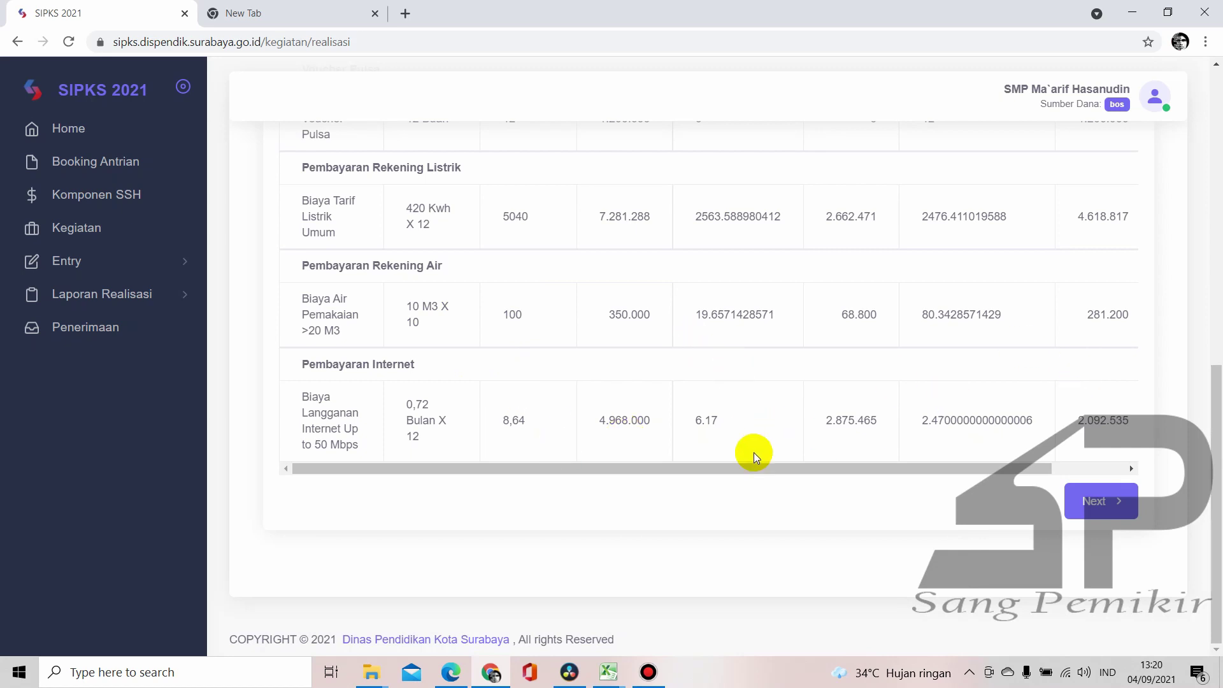
{"action": "left_click", "coordinate": [1098, 488]}
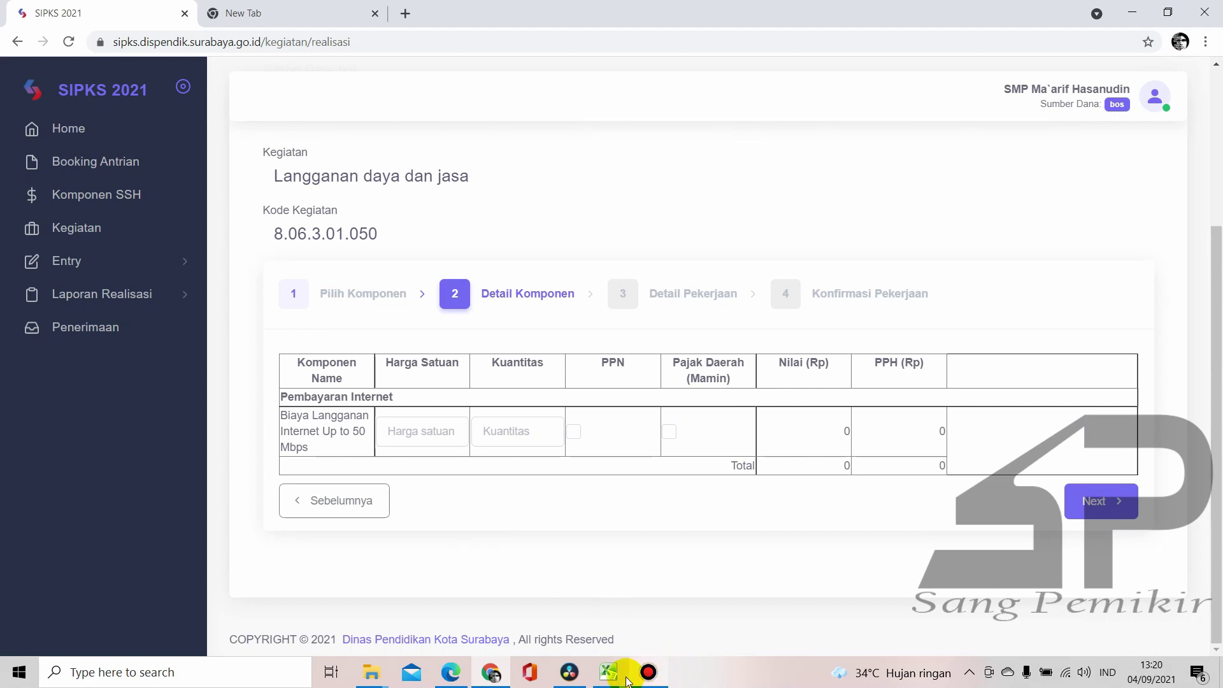
Switch to the Cara Hitung Rekening Listrik workbook and copy the Telkom unit price 568750 from cell E9
{"action": "left_click", "coordinate": [812, 606]}
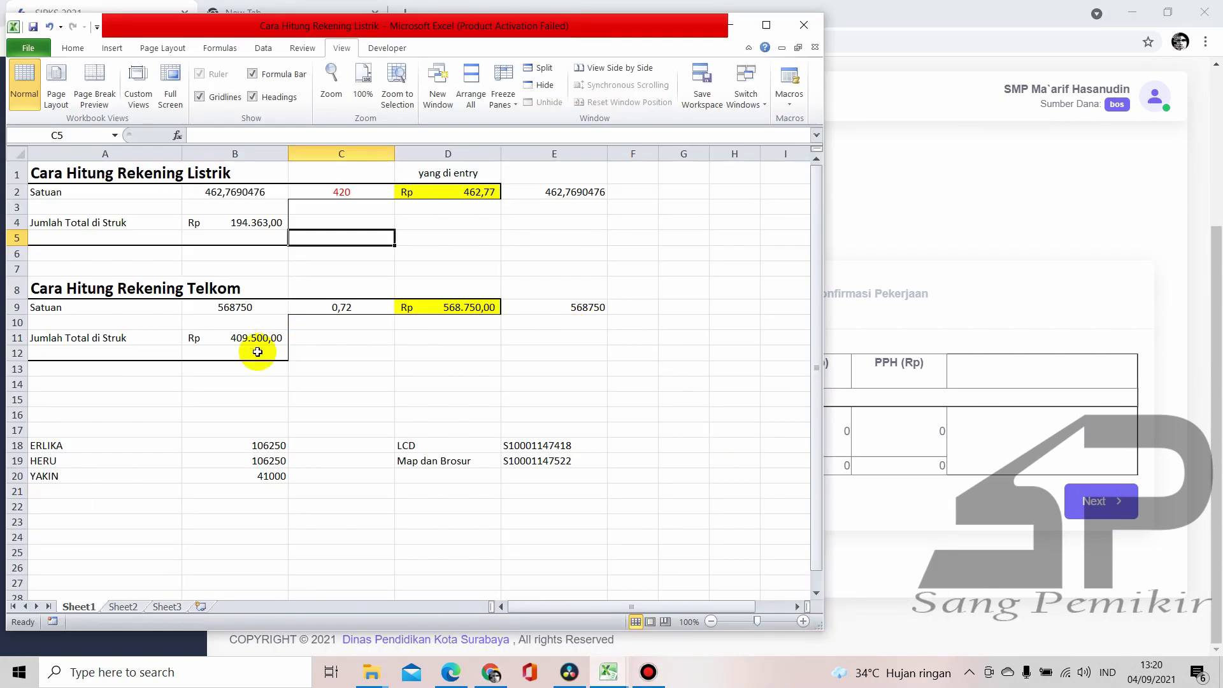
{"action": "left_click", "coordinate": [583, 306]}
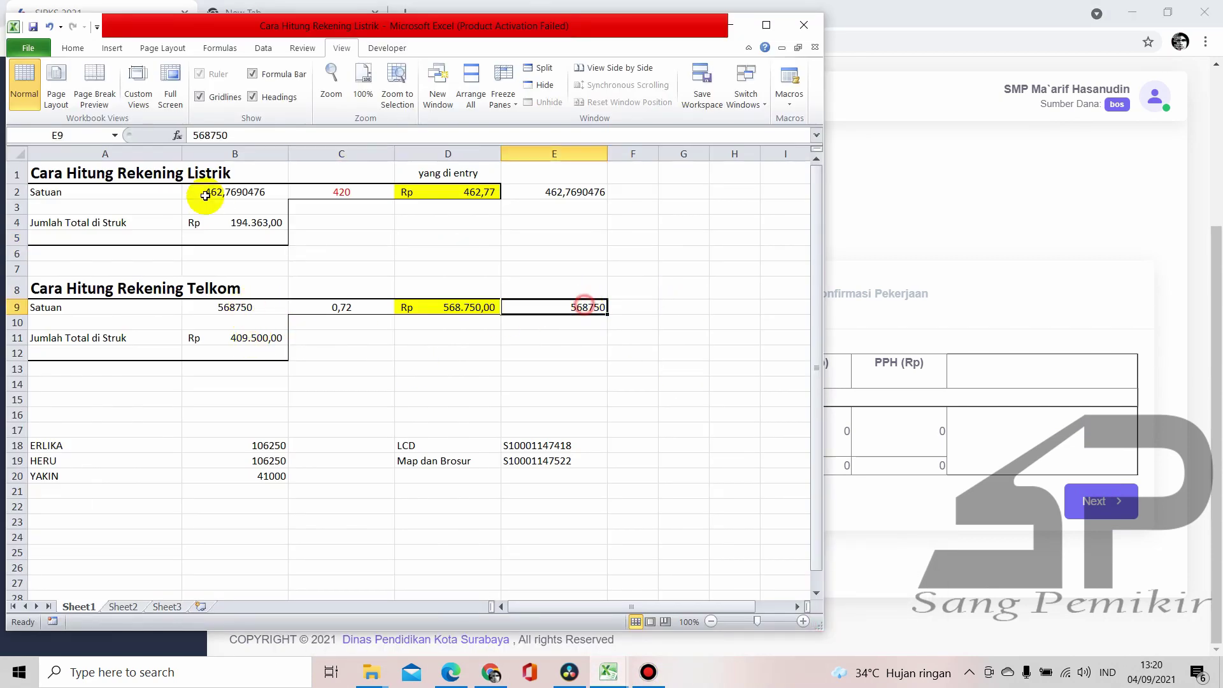
{"action": "left_click_drag", "start_coordinate": [240, 135], "coordinate": [181, 135]}
{"action": "key", "text": "ctrl+c"}
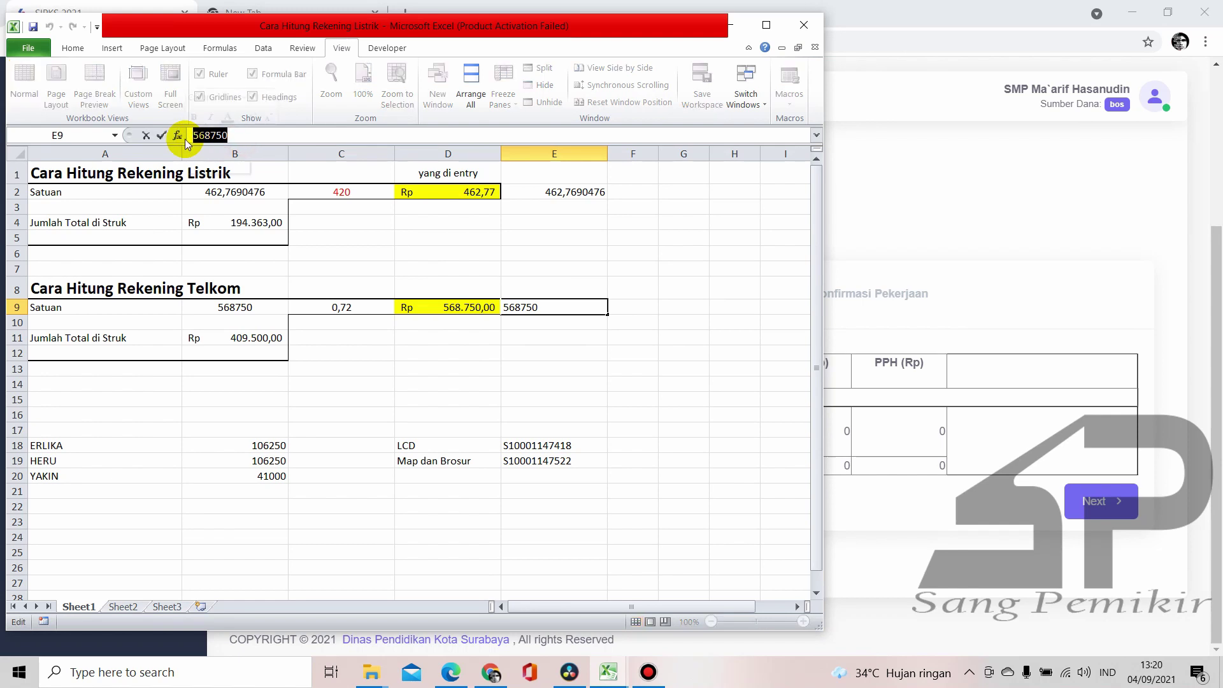
In SIPKS, set the internet component's Harga Satuan to 568750 and Kuantitas to 0.72, and continue to Detail Pekerjaan
{"action": "left_click", "coordinate": [491, 672]}
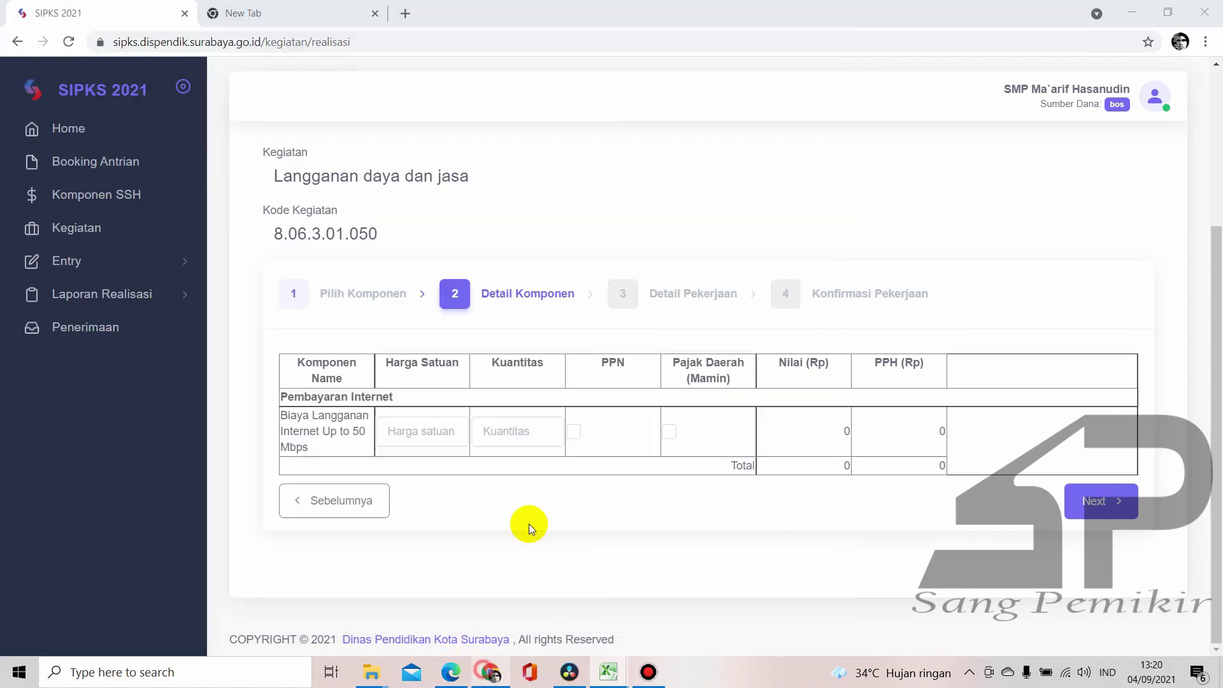
{"action": "left_click", "coordinate": [396, 431]}
{"action": "key", "text": "ctrl+v"}
{"action": "left_click", "coordinate": [514, 434]}
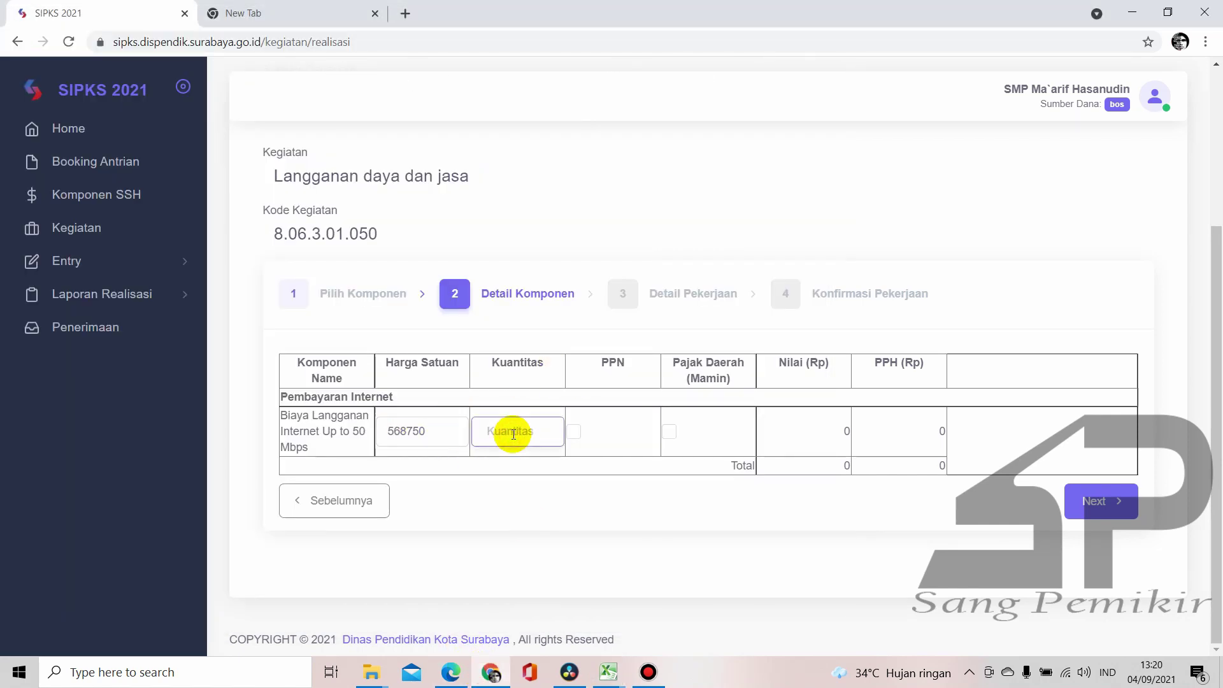
{"action": "type", "text": "0.72"}
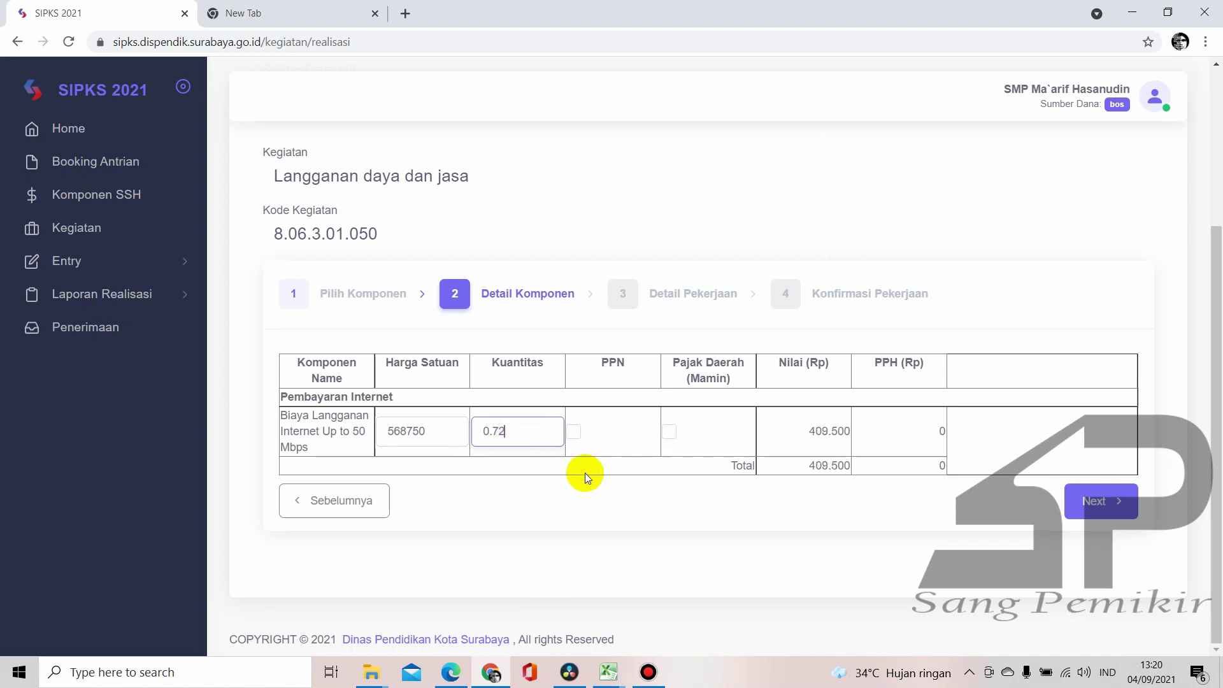
{"action": "left_click", "coordinate": [1101, 501]}
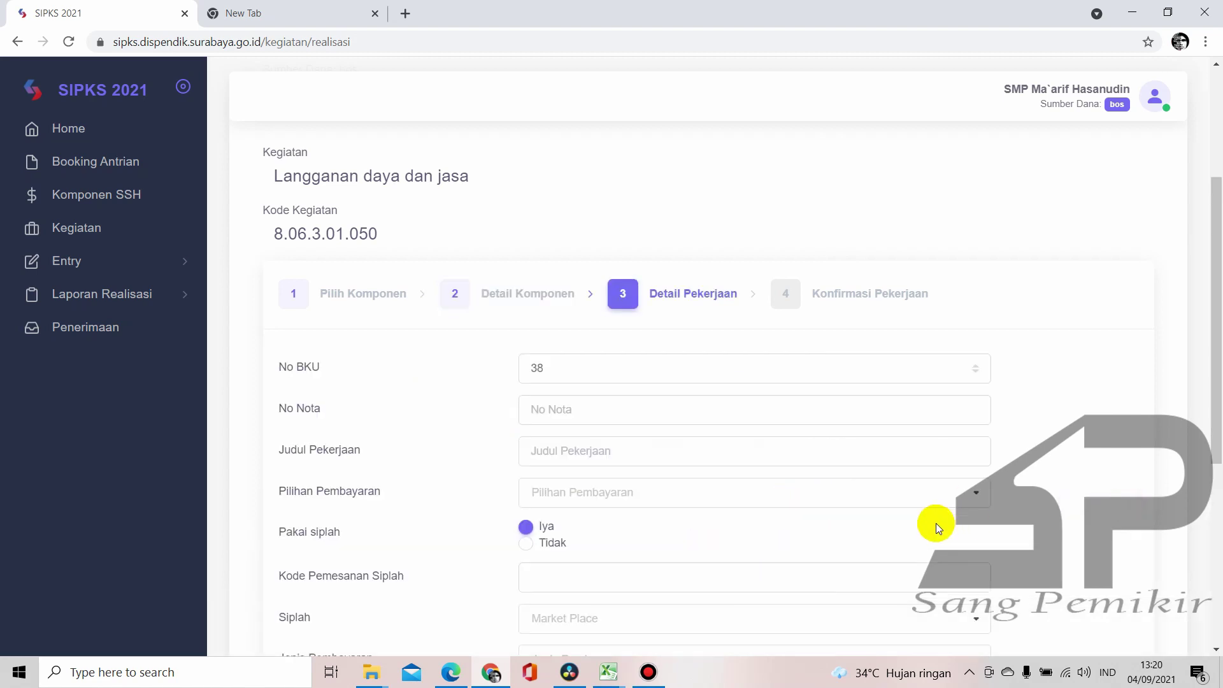
Set No BKU to 26 and enter "-" as the No Nota
{"action": "left_click", "coordinate": [560, 373]}
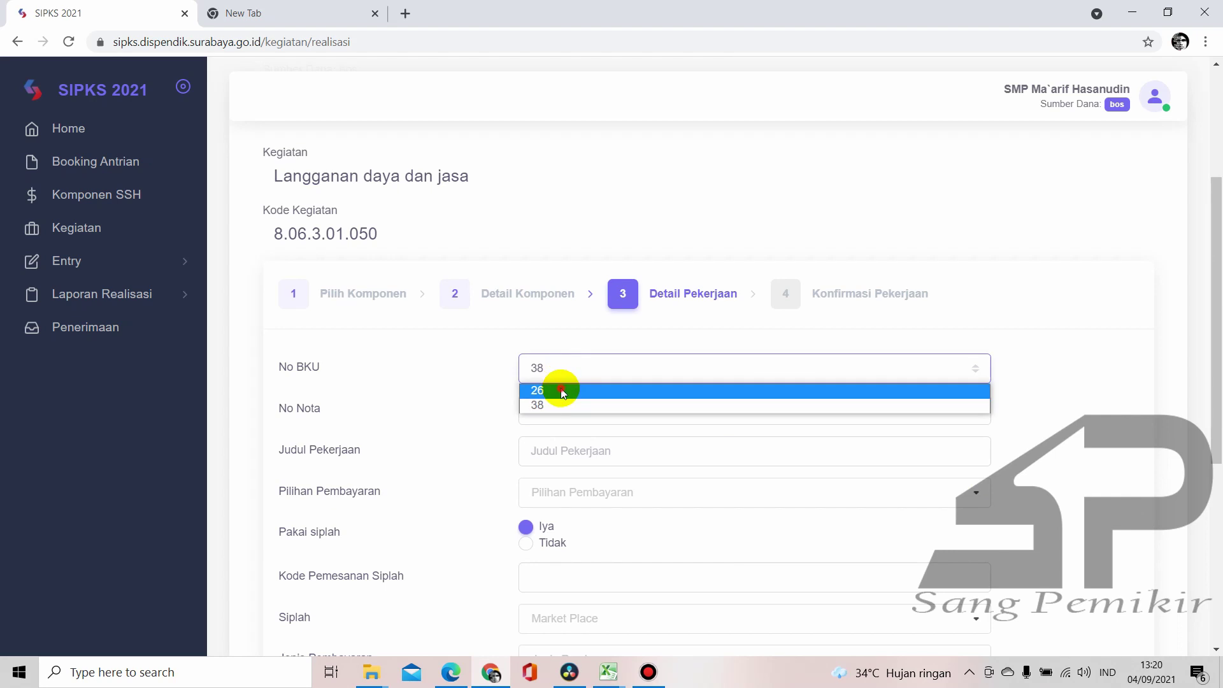
{"action": "left_click", "coordinate": [561, 390]}
{"action": "left_click", "coordinate": [555, 368]}
{"action": "left_click", "coordinate": [553, 391]}
{"action": "left_click", "coordinate": [549, 415]}
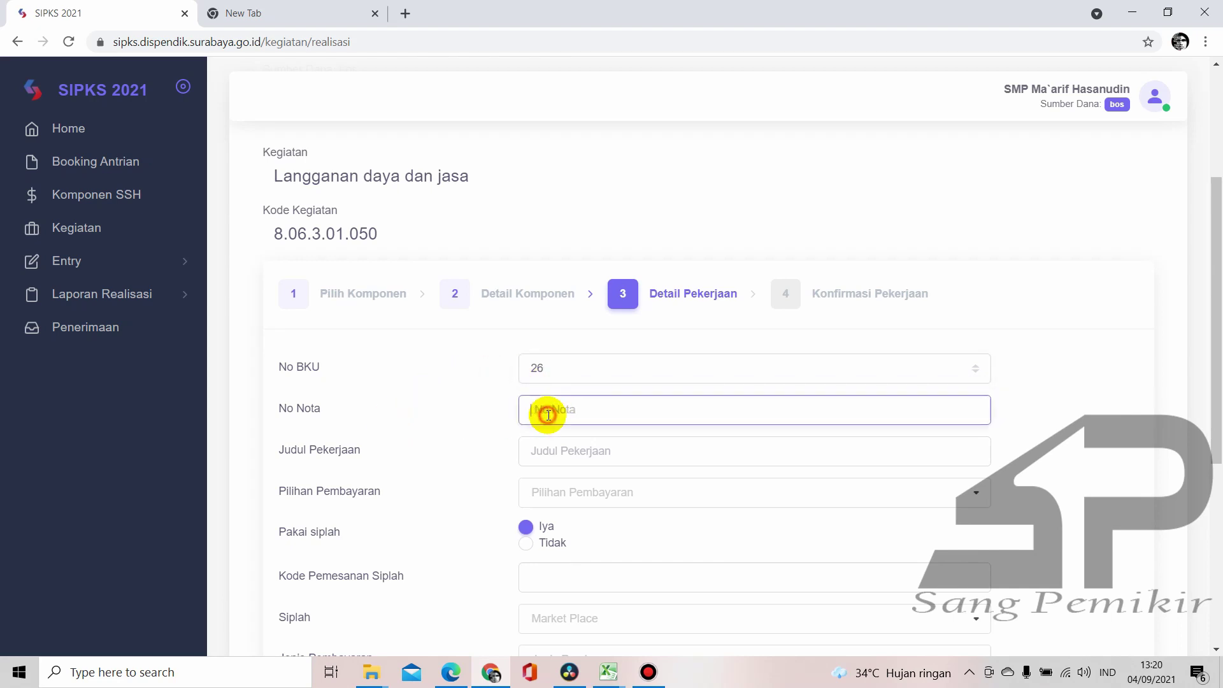
{"action": "type", "text": "-"}
Copy the title "Pembayaran Telkom Mei 2021" from cell D15 of the Buku Kas Umum workbook into Judul Pekerjaan
{"action": "left_click", "coordinate": [548, 454]}
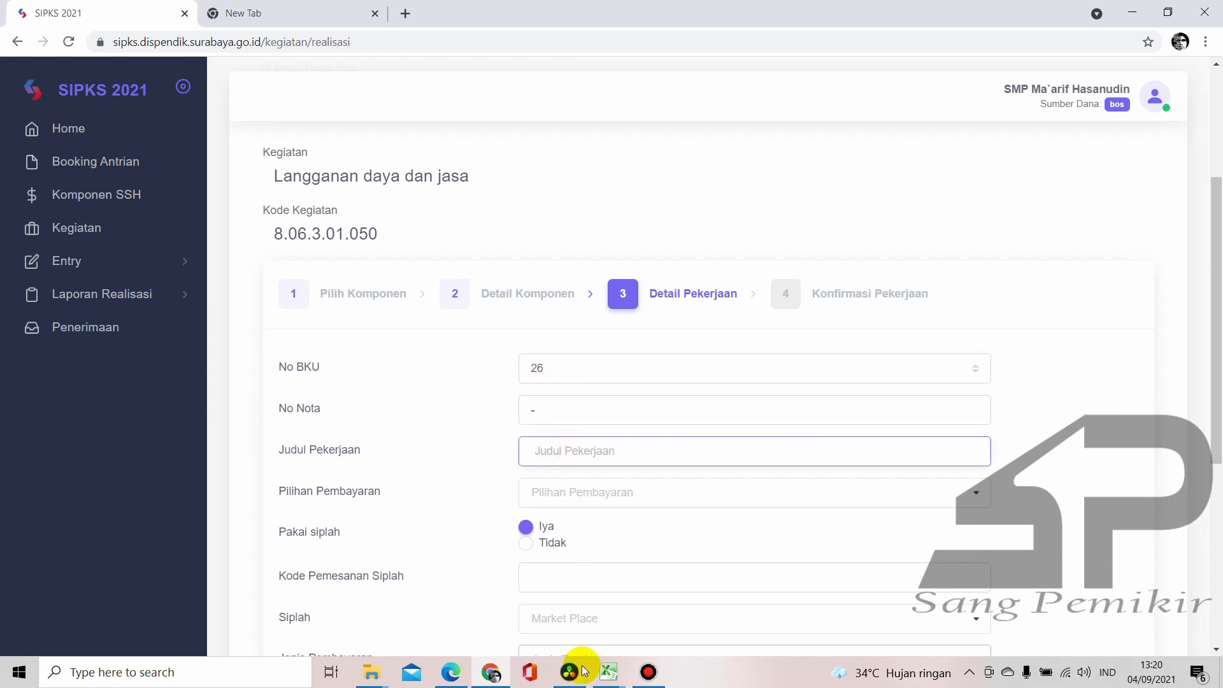
{"action": "mouse_move", "coordinate": [584, 670]}
{"action": "left_click", "coordinate": [352, 589]}
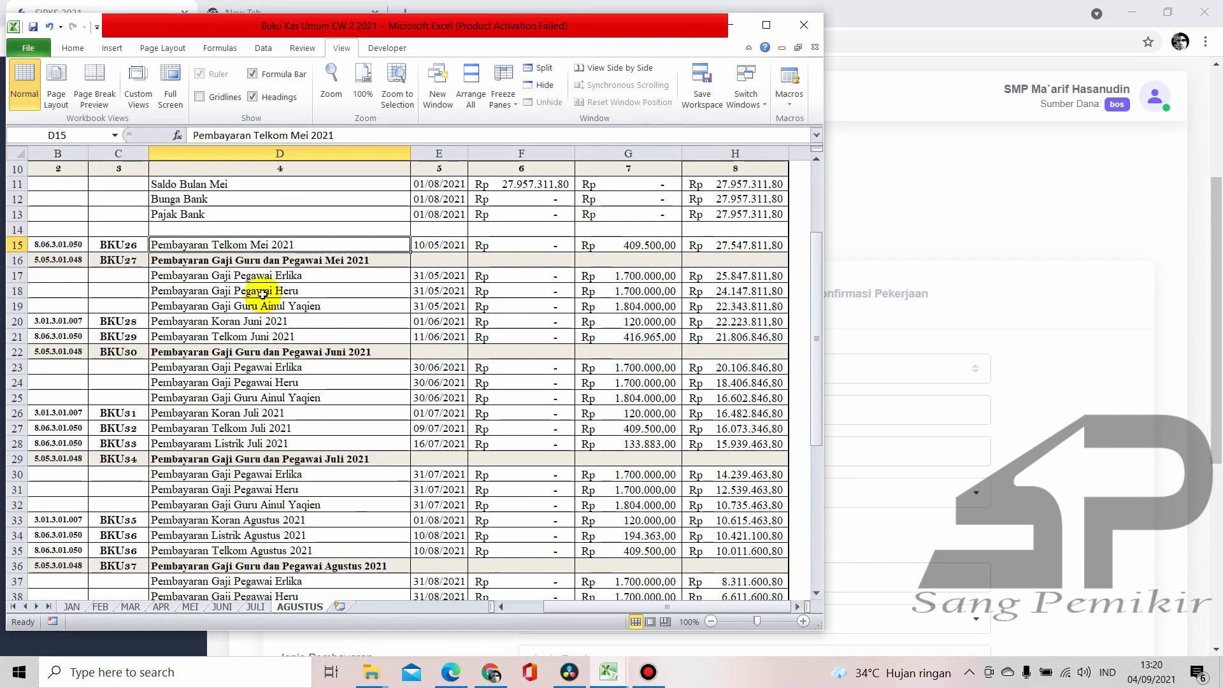
{"action": "left_click_drag", "start_coordinate": [344, 136], "coordinate": [189, 137]}
{"action": "key", "text": "ctrl+c"}
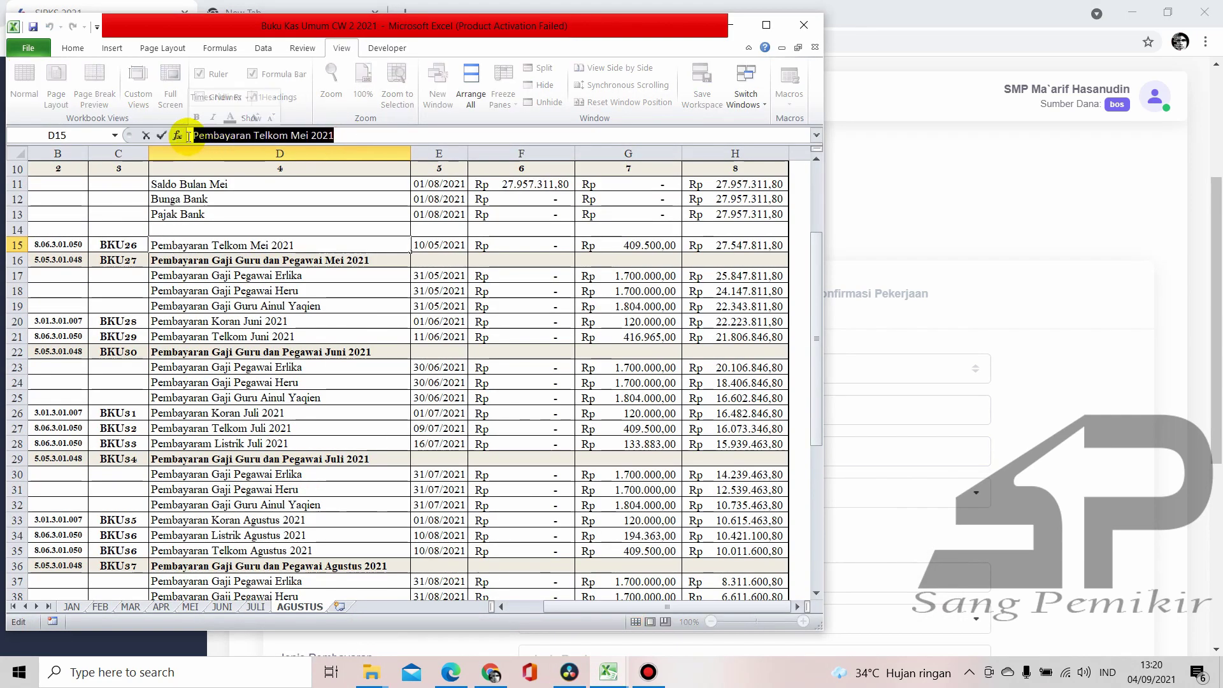
{"action": "left_click", "coordinate": [491, 672]}
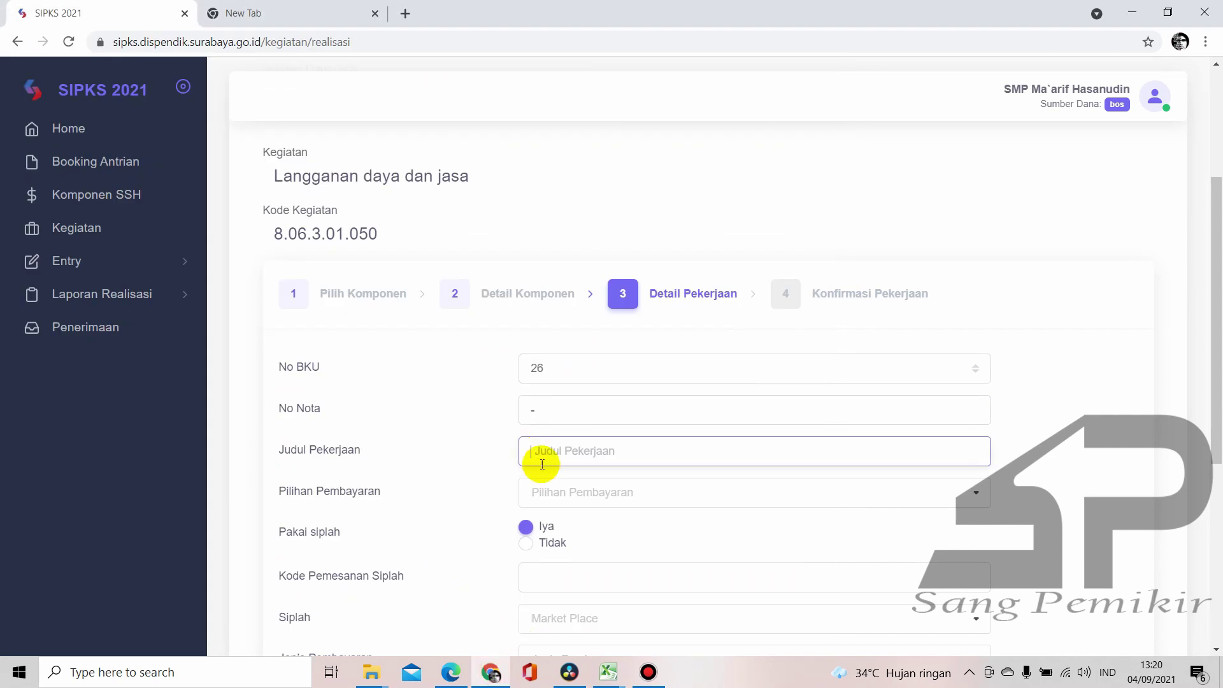
{"action": "key", "text": "ctrl+v"}
Set Pilihan Pembayaran to Barang Jasa, Pakai siplah to Tidak, and Jenis Pembayaran to Tunai
{"action": "left_click", "coordinate": [549, 492]}
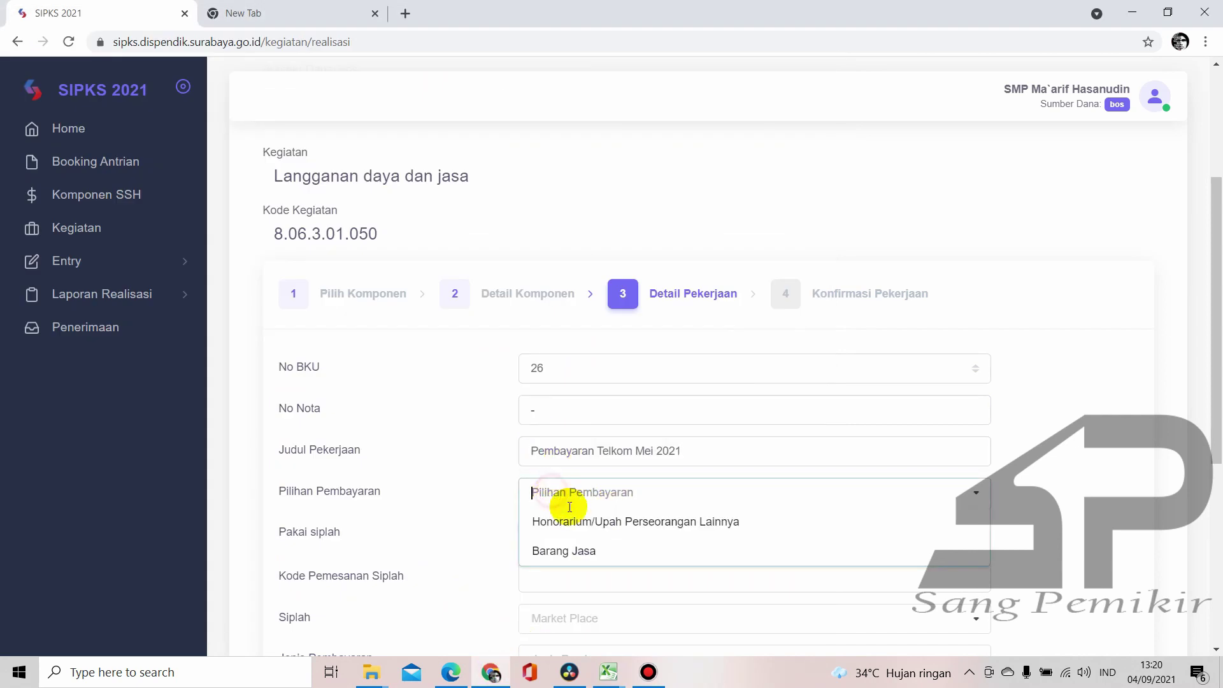
{"action": "left_click", "coordinate": [567, 551]}
{"action": "left_click", "coordinate": [532, 544]}
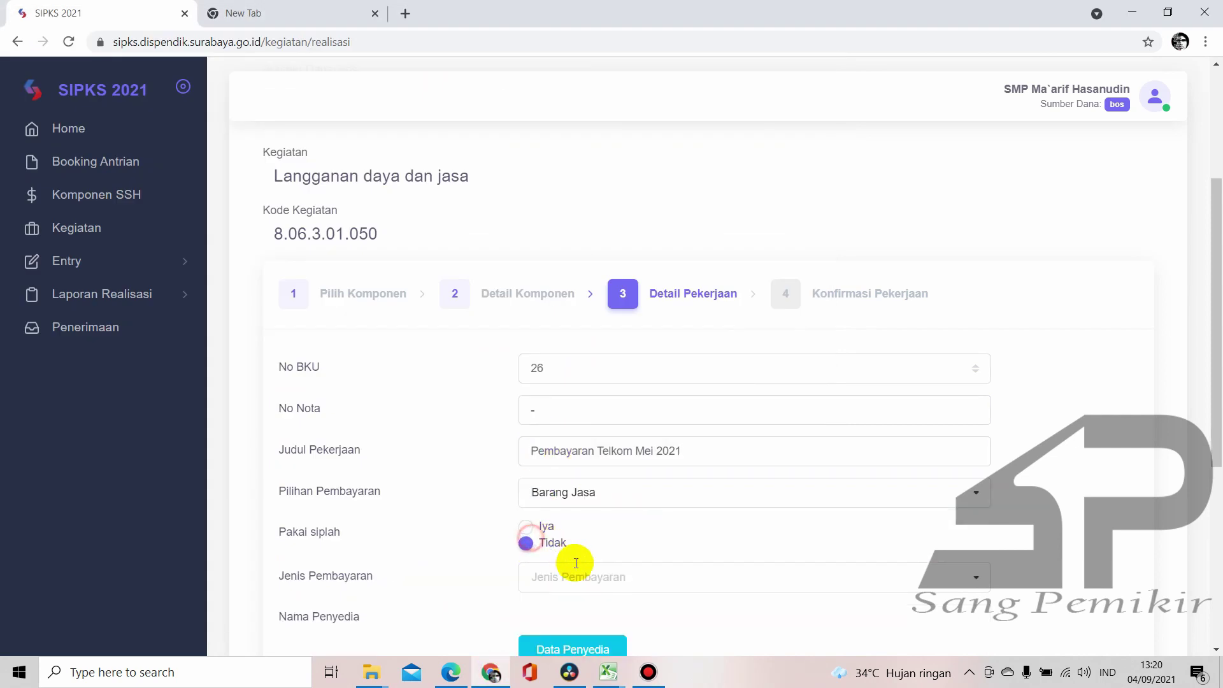
{"action": "left_click", "coordinate": [577, 573]}
{"action": "left_click", "coordinate": [565, 603]}
Search the provider data for "pt pos" and select the first PT POS INDONESIA as Nama Penyedia
{"action": "scroll", "coordinate": [568, 539], "scroll_direction": "down", "scroll_amount": 4}
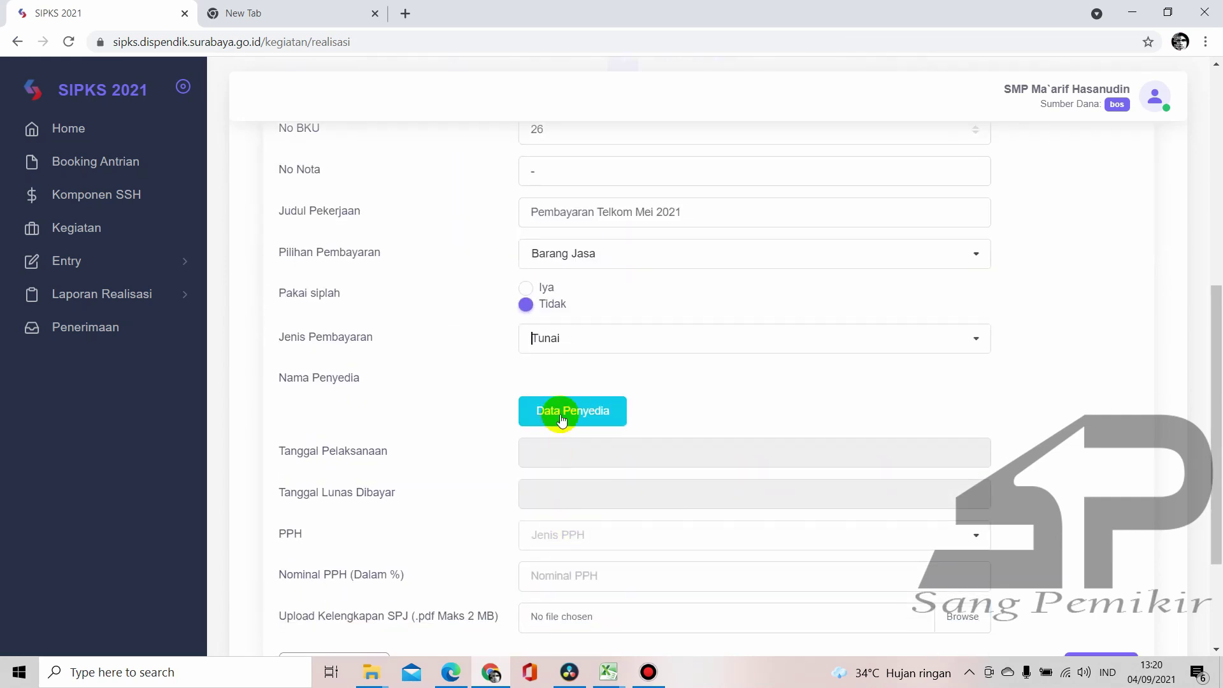
{"action": "left_click", "coordinate": [561, 420]}
{"action": "left_click", "coordinate": [370, 130]}
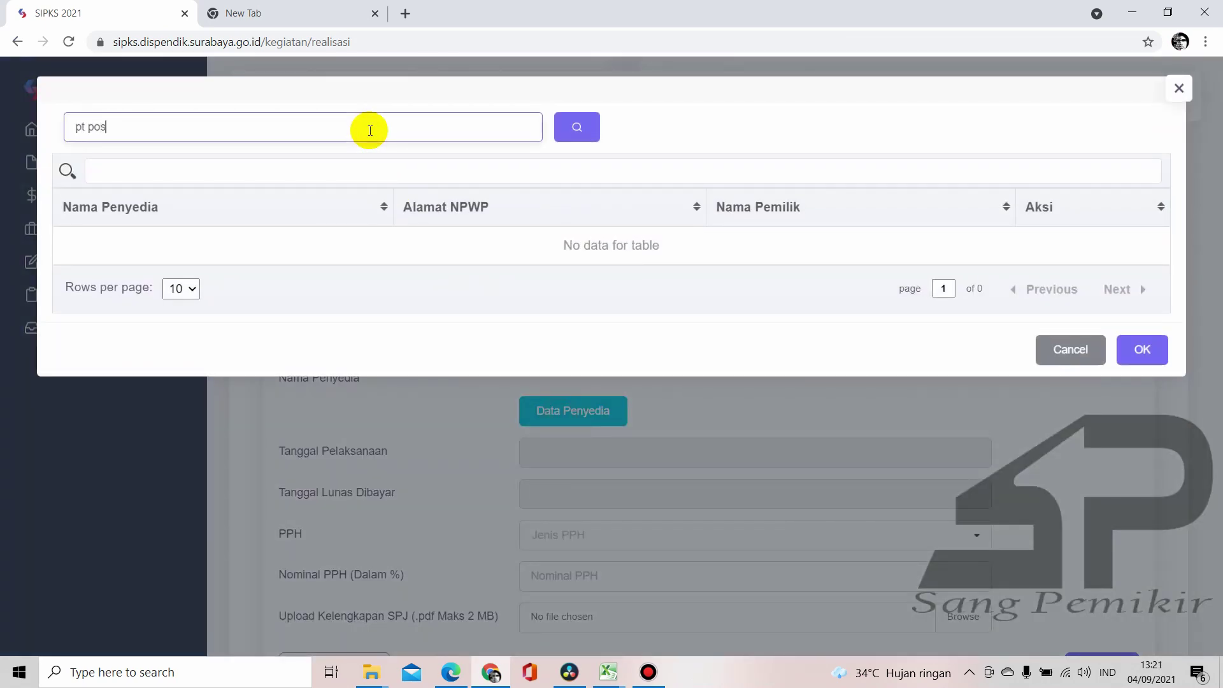
{"action": "key", "text": "Return"}
{"action": "left_click", "coordinate": [1103, 241]}
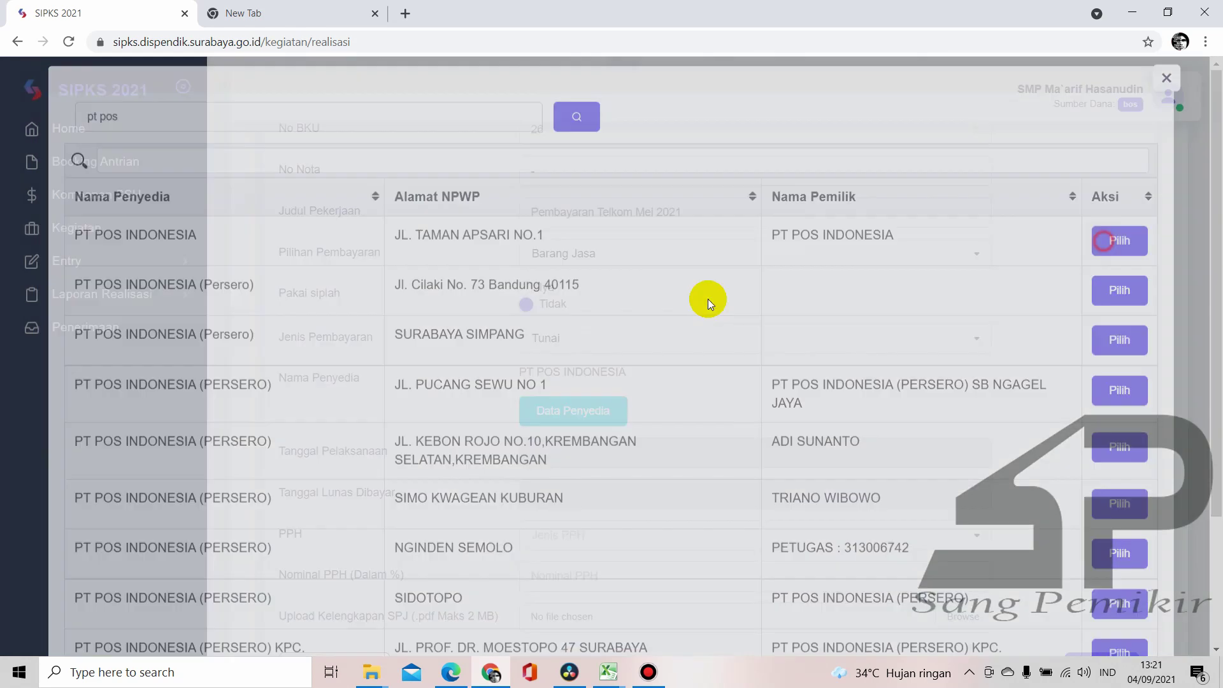
Set Tanggal Pelaksanaan to May 10, 2021
{"action": "left_click", "coordinate": [576, 453]}
{"action": "left_click", "coordinate": [618, 215]}
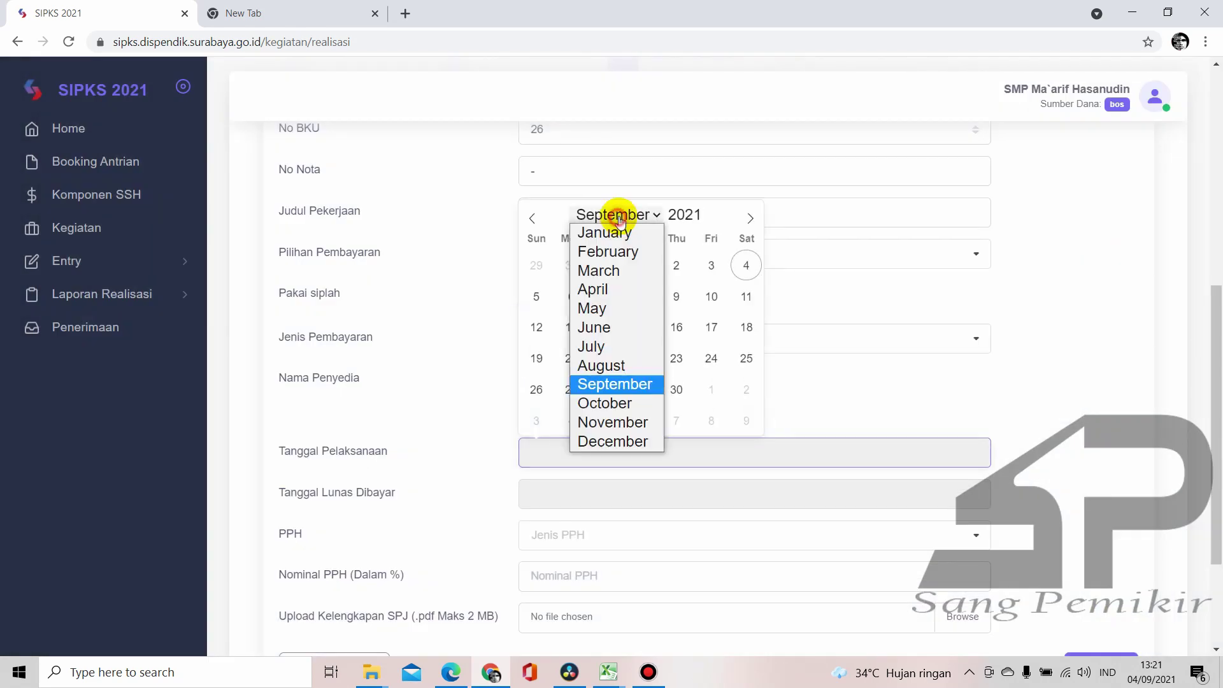
{"action": "mouse_move", "coordinate": [595, 682]}
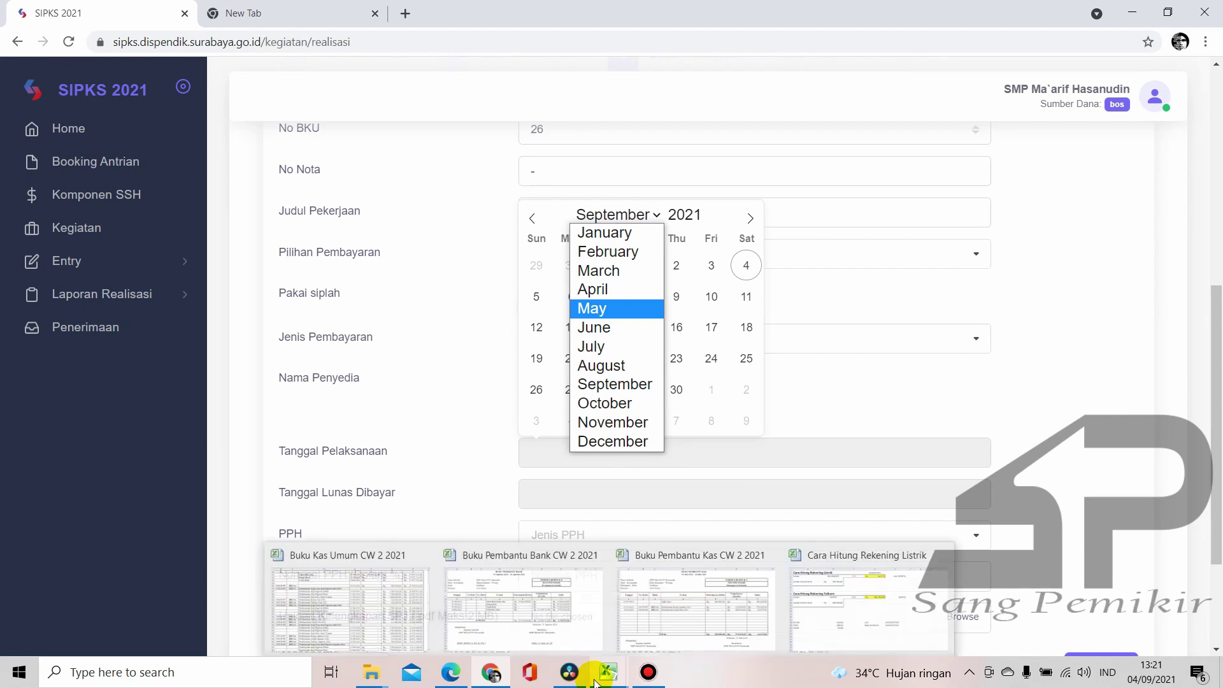
{"action": "mouse_move", "coordinate": [354, 580]}
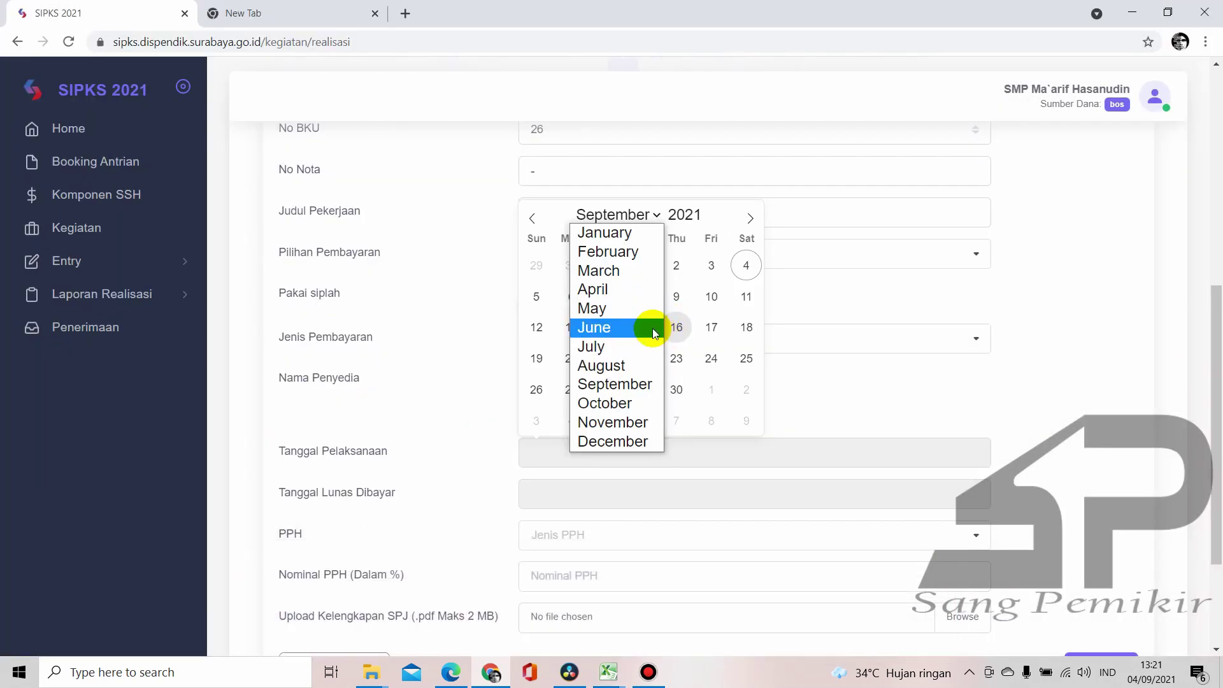
{"action": "left_click", "coordinate": [618, 309]}
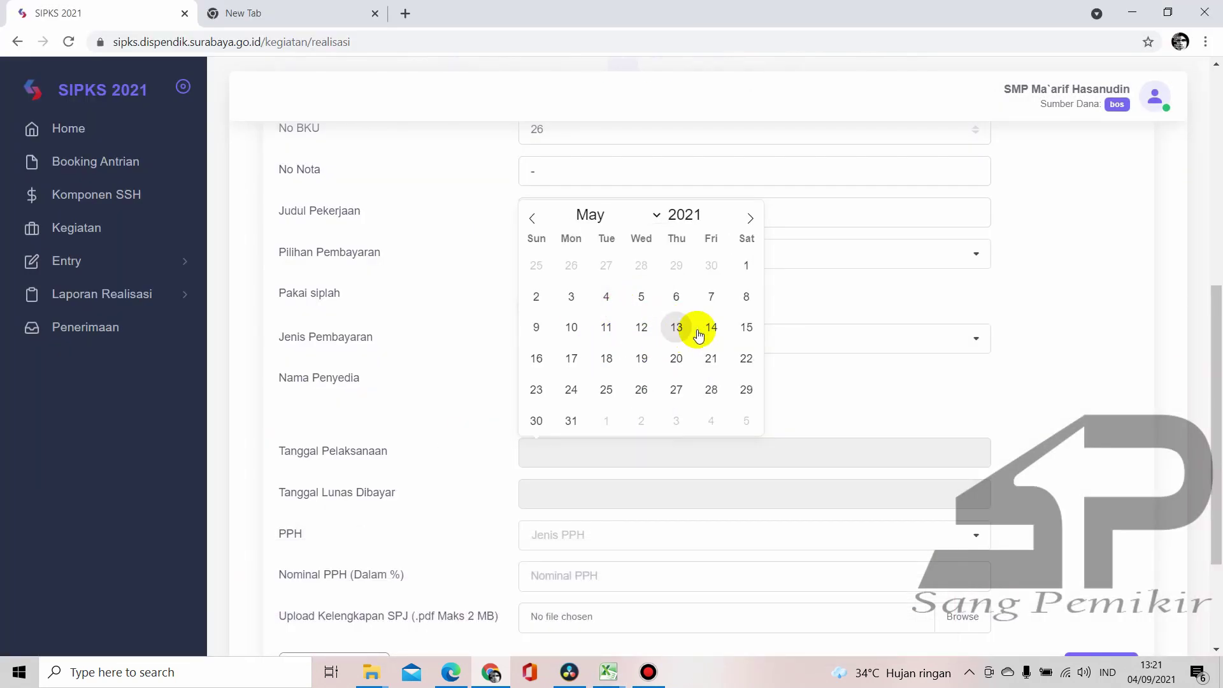
{"action": "left_click", "coordinate": [570, 326]}
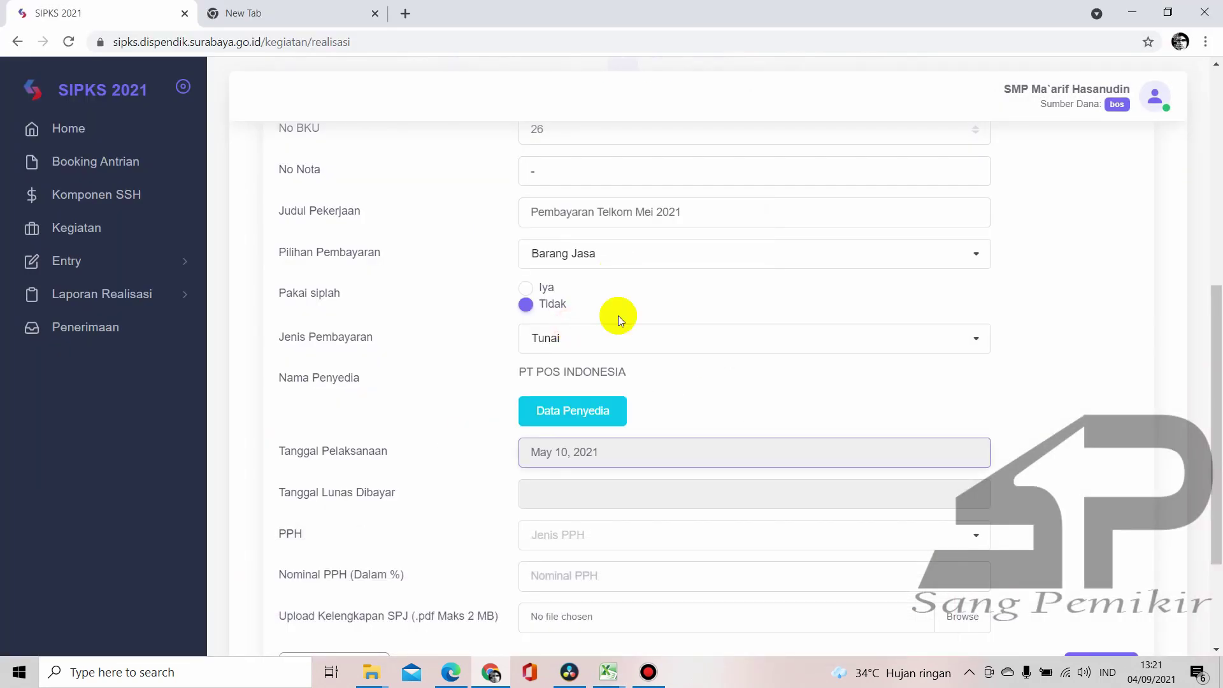
Set Tanggal Lunas Dibayar to August 19, 2021
{"action": "left_click", "coordinate": [607, 485]}
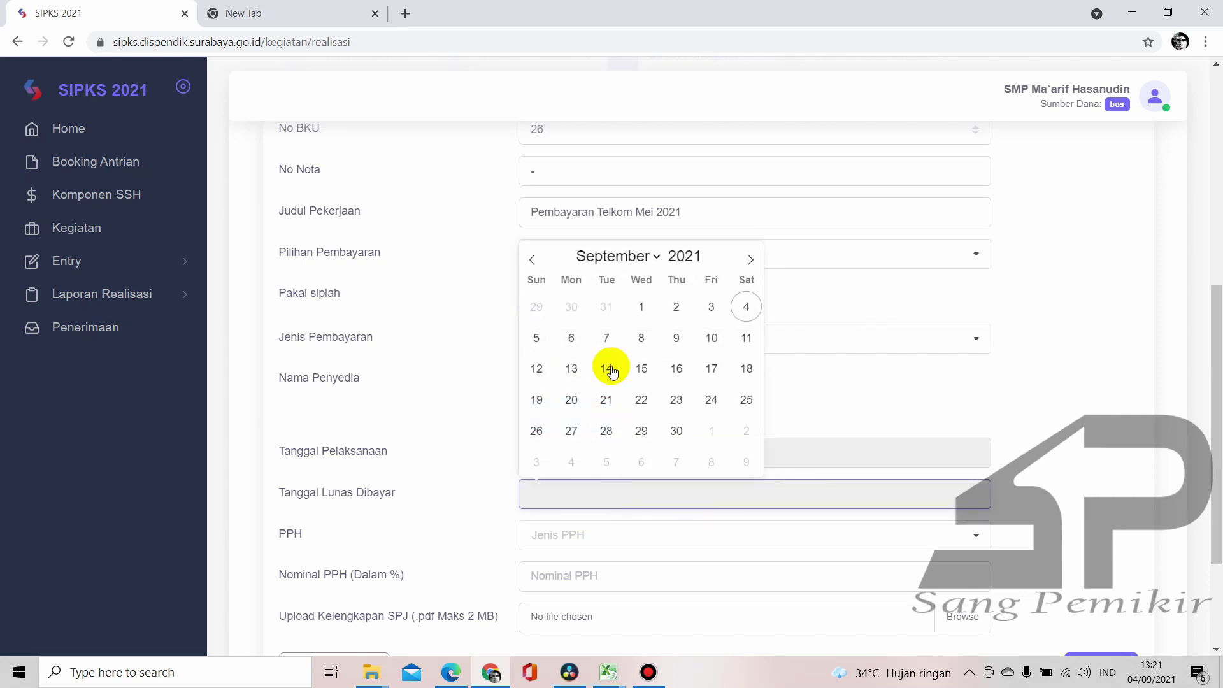
{"action": "left_click", "coordinate": [605, 258]}
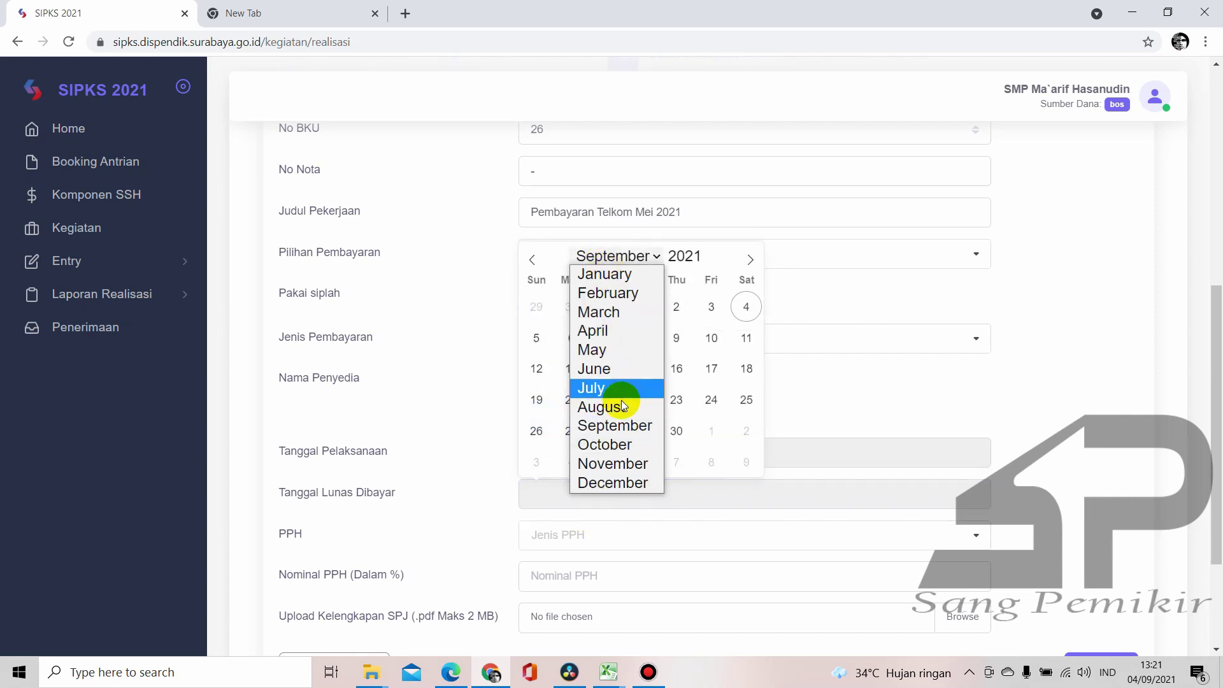
{"action": "left_click", "coordinate": [601, 405]}
{"action": "left_click", "coordinate": [682, 370]}
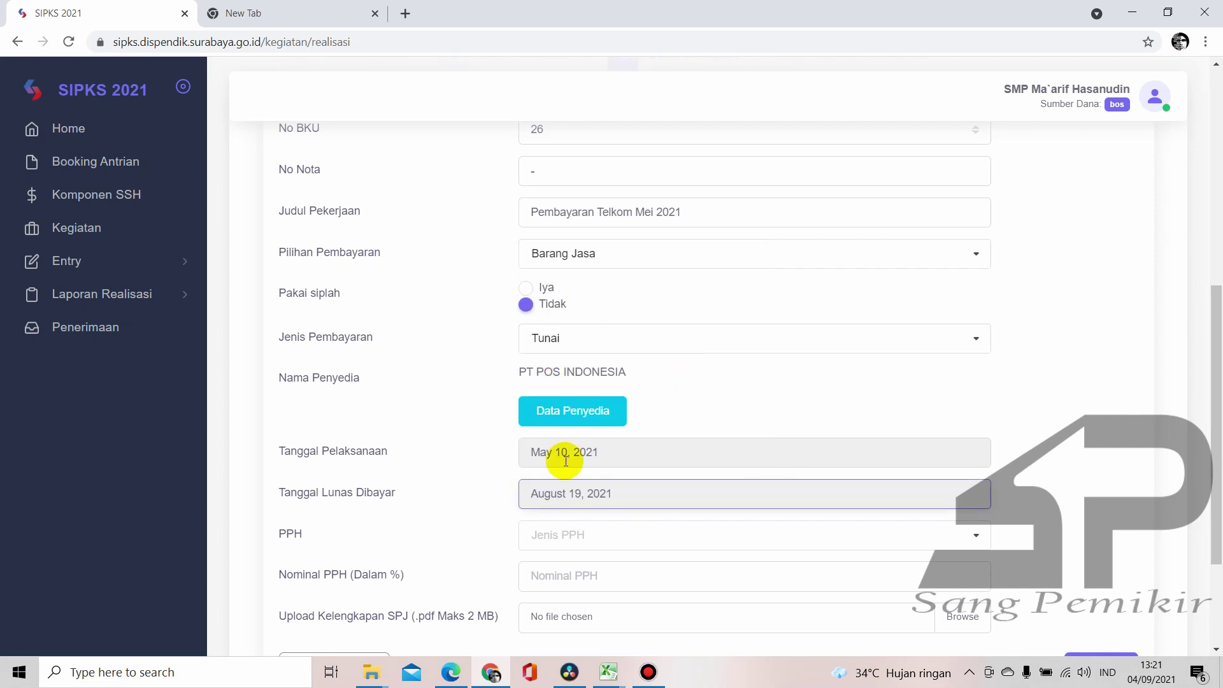
Attach Telkom Mei.pdf as the Kelengkapan SPJ file, and submit the realisation with final confirmation
{"action": "scroll", "coordinate": [637, 469], "scroll_direction": "down", "scroll_amount": 3}
{"action": "left_click", "coordinate": [948, 450]}
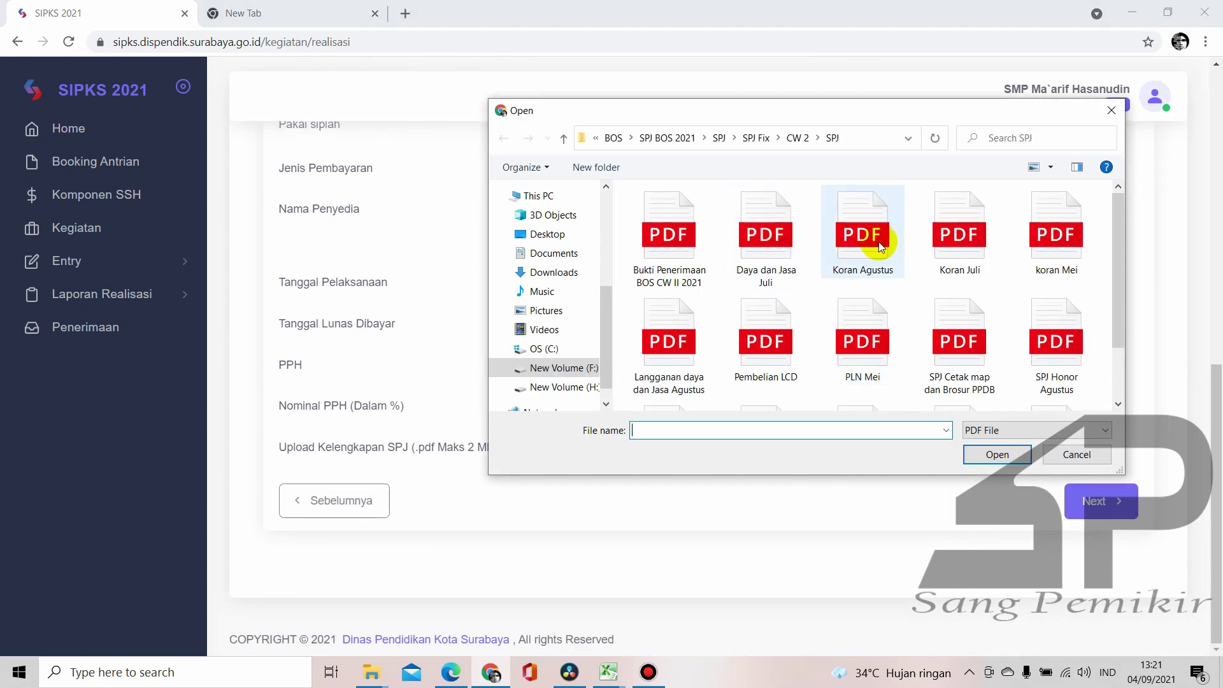
{"action": "scroll", "coordinate": [771, 380], "scroll_direction": "down", "scroll_amount": 1}
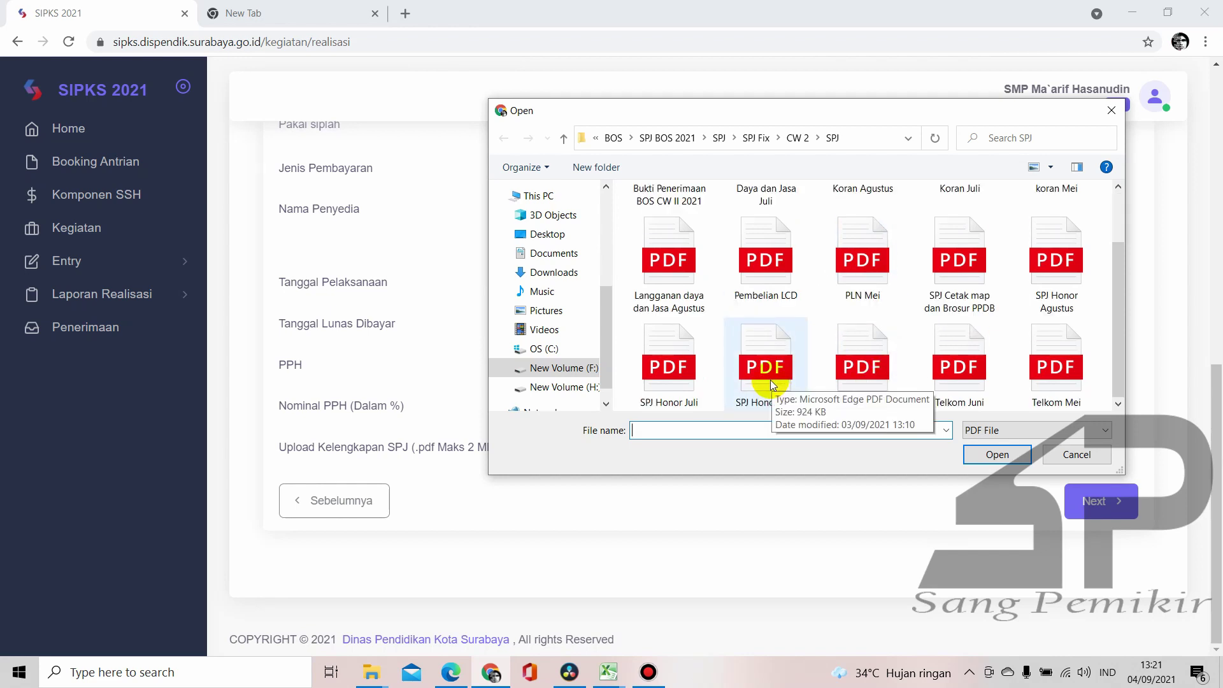
{"action": "left_click", "coordinate": [1039, 371]}
{"action": "left_click", "coordinate": [971, 454]}
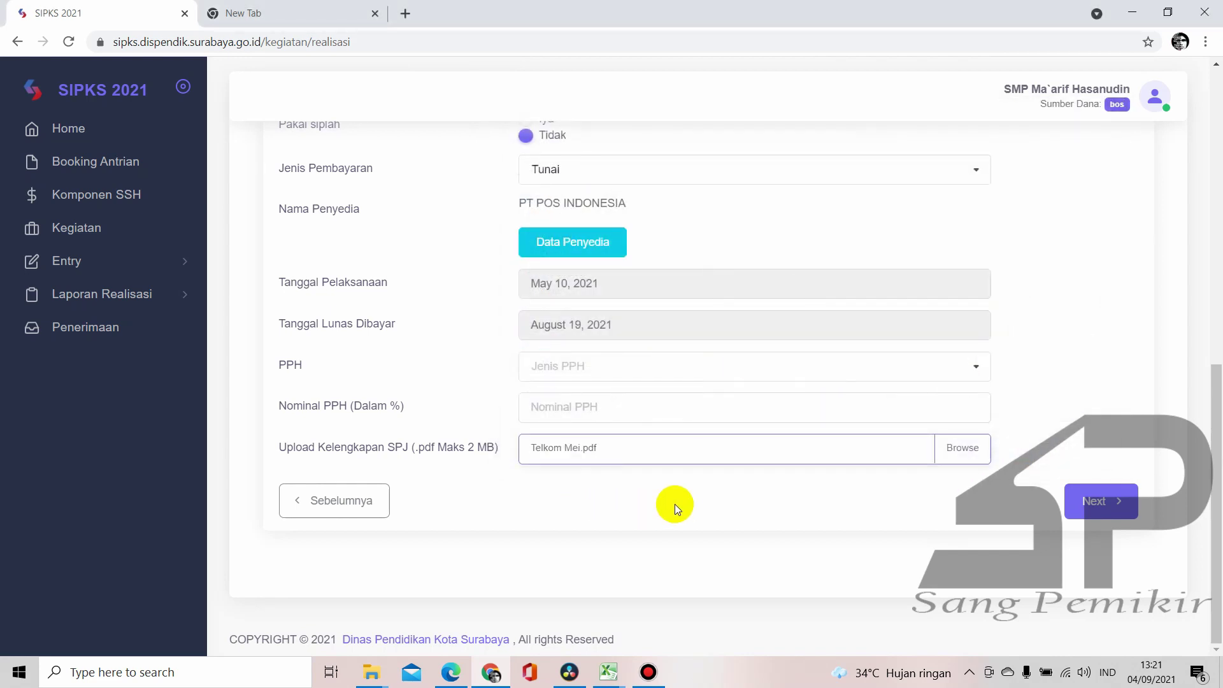
{"action": "left_click", "coordinate": [1092, 504]}
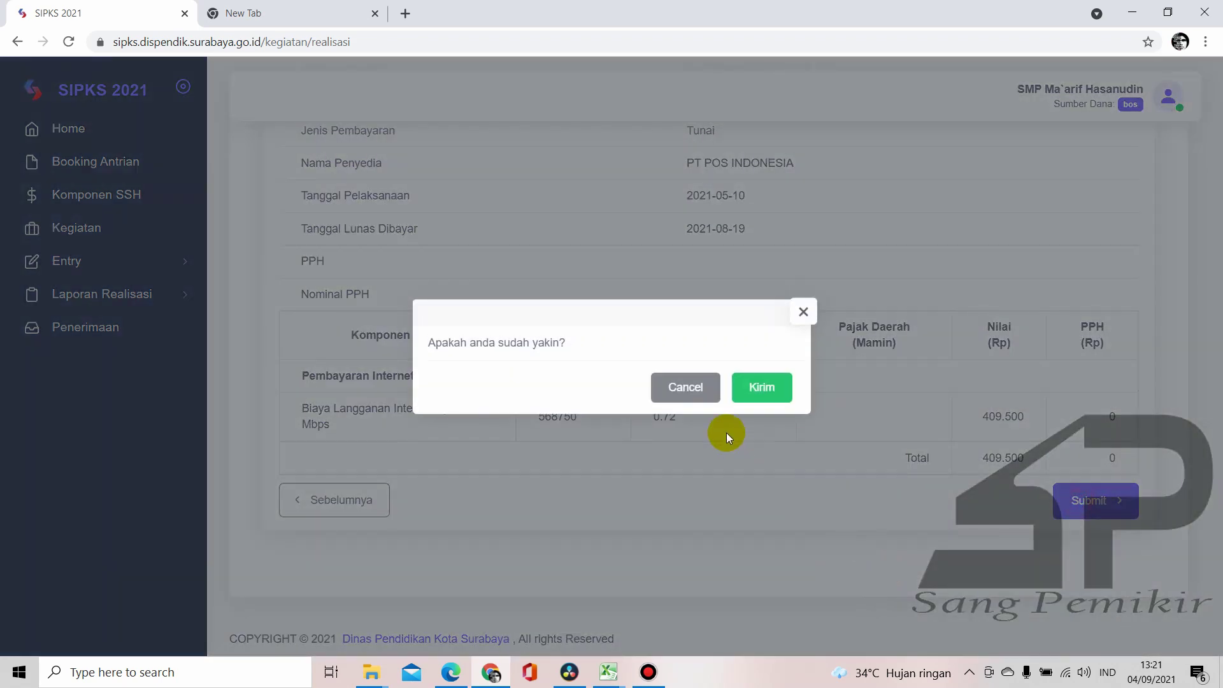
{"action": "left_click", "coordinate": [763, 386]}
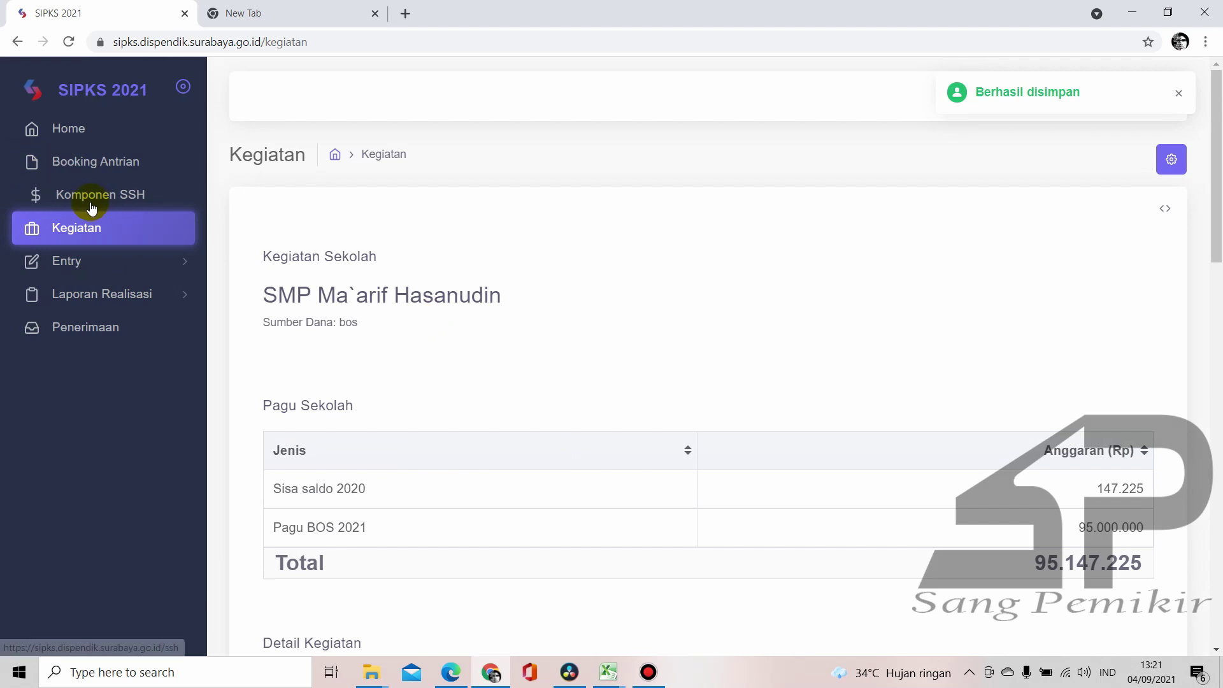
Display the Buku Pembantu Kas realisation report for Mei
{"action": "left_click", "coordinate": [127, 302]}
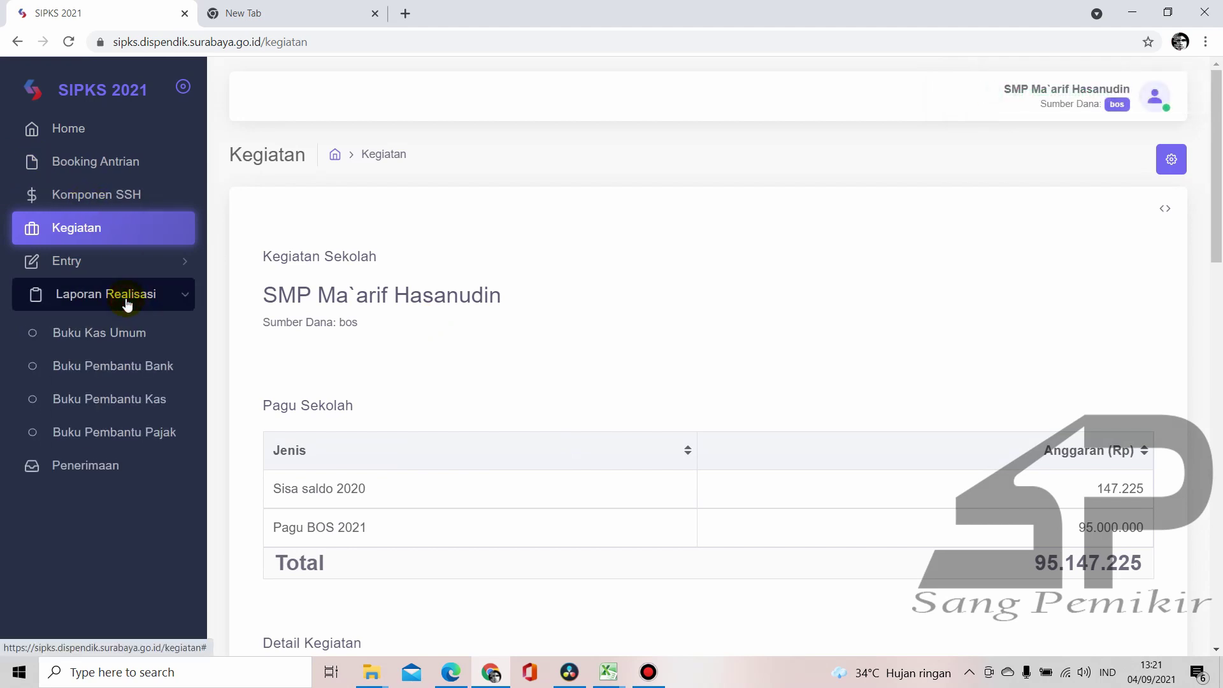
{"action": "left_click", "coordinate": [142, 407]}
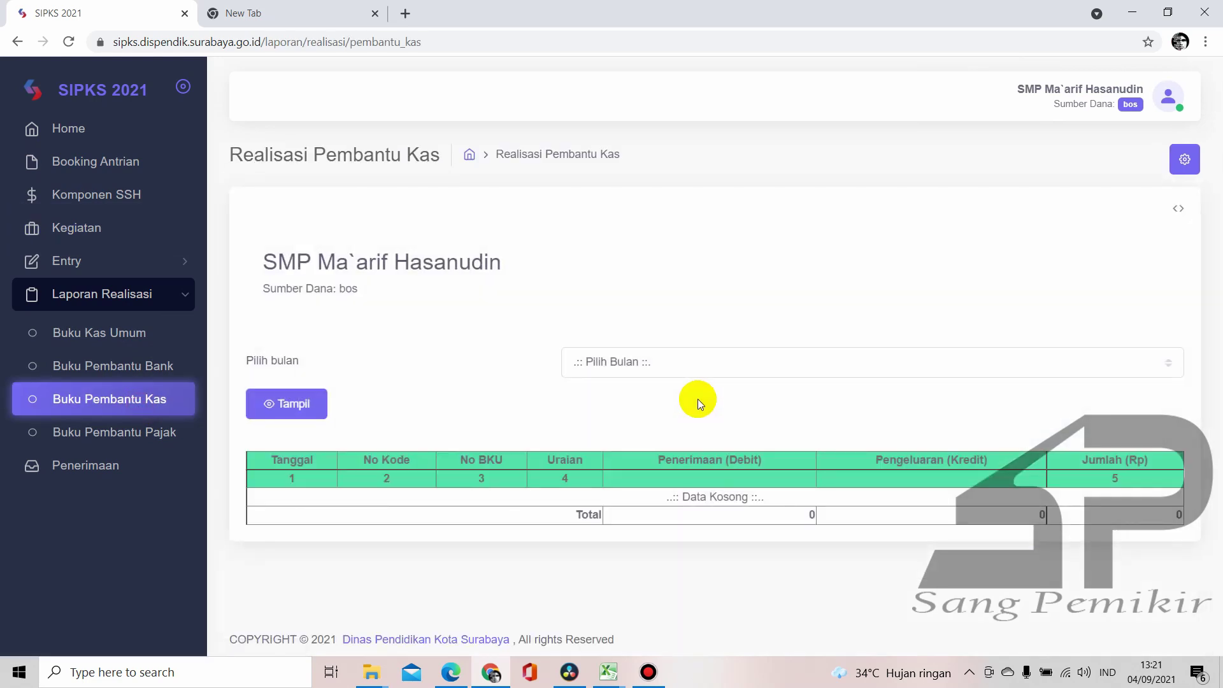
{"action": "left_click", "coordinate": [701, 373]}
{"action": "left_click", "coordinate": [664, 457]}
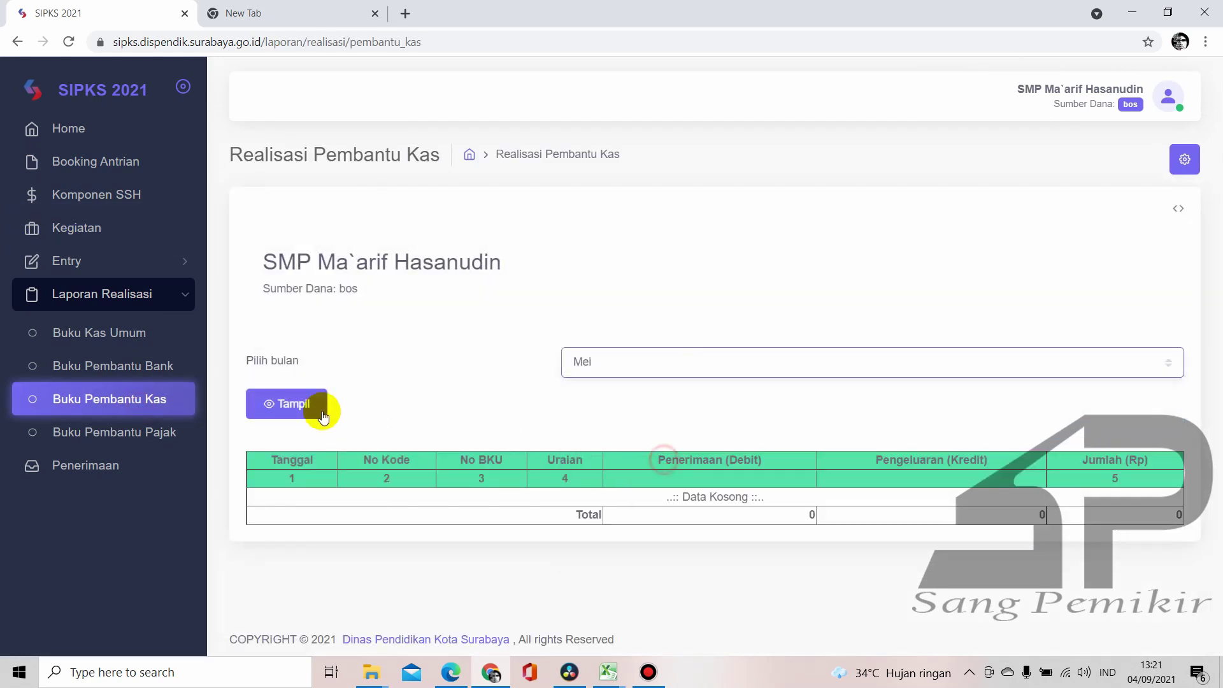
{"action": "left_click", "coordinate": [314, 408]}
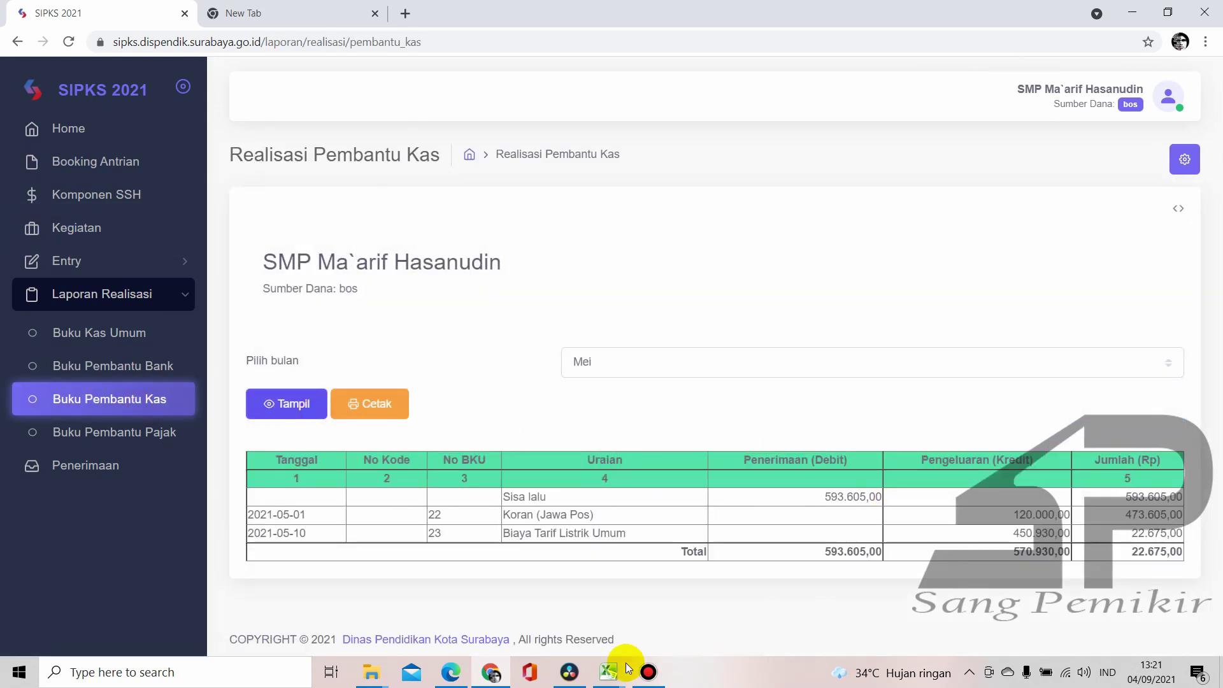
Switch to the Buku Pembantu Kas CW 2 2021 workbook in Excel and check its Mei and JUNI sheets against the report
{"action": "mouse_move", "coordinate": [613, 668]}
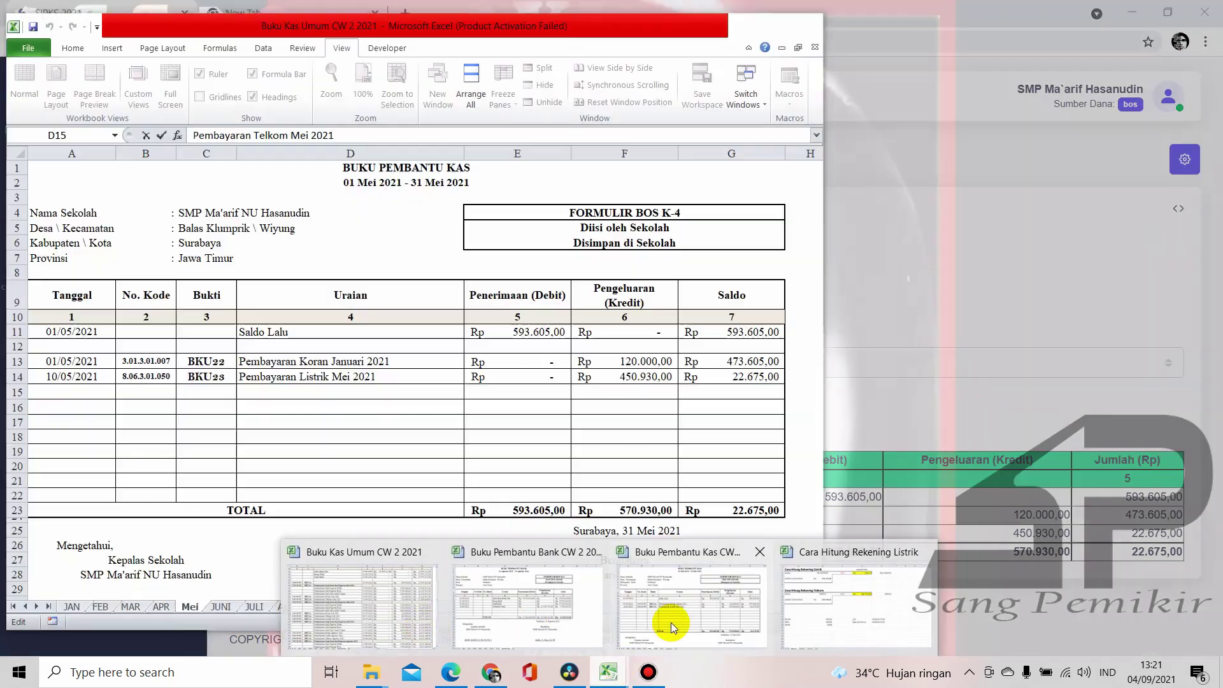
{"action": "left_click", "coordinate": [671, 622]}
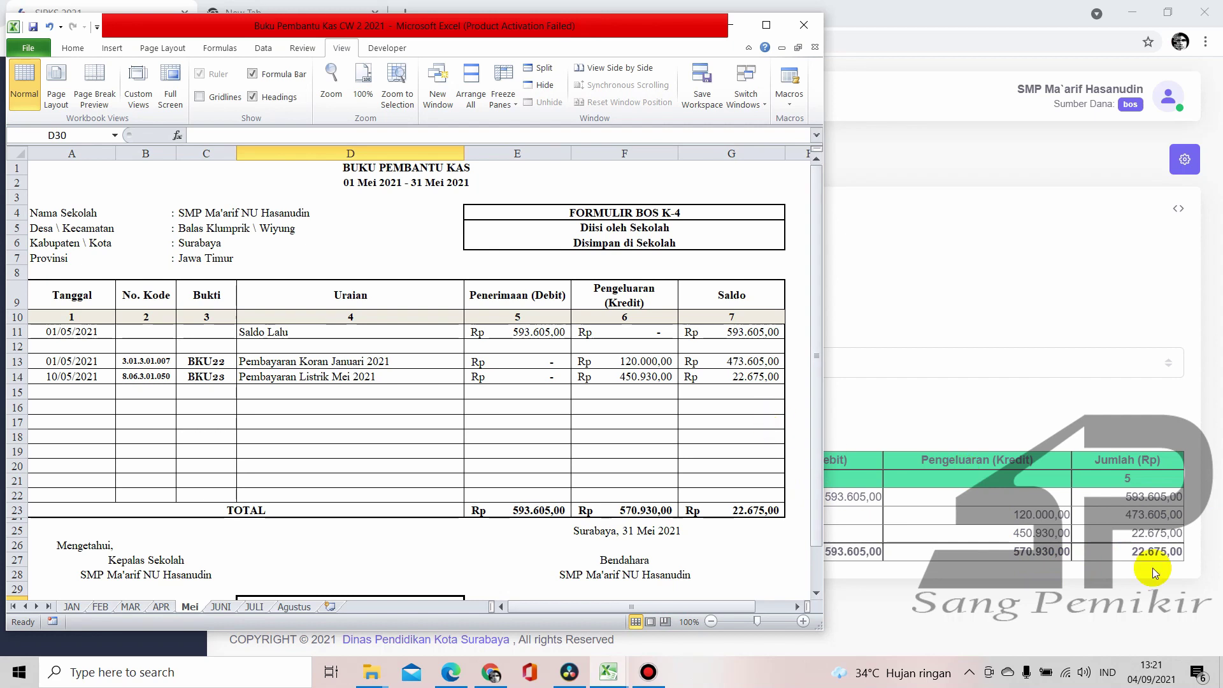
{"action": "left_click", "coordinate": [222, 607]}
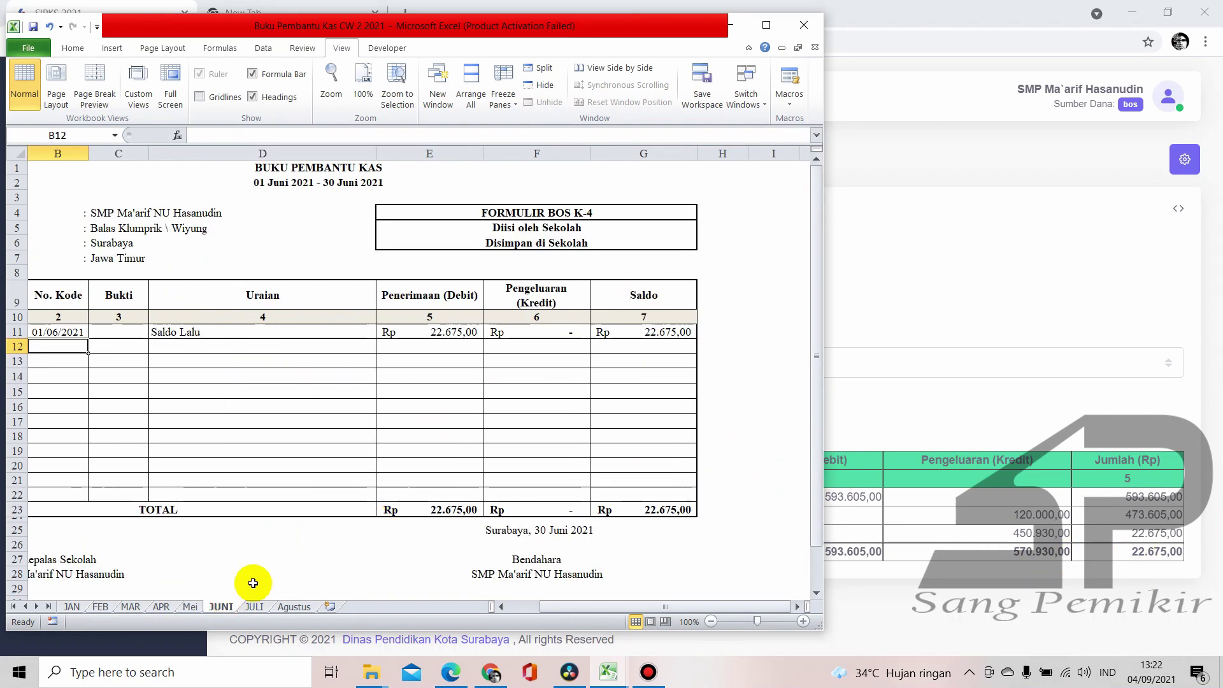
{"action": "left_click", "coordinate": [186, 607]}
{"action": "left_click", "coordinate": [210, 608]}
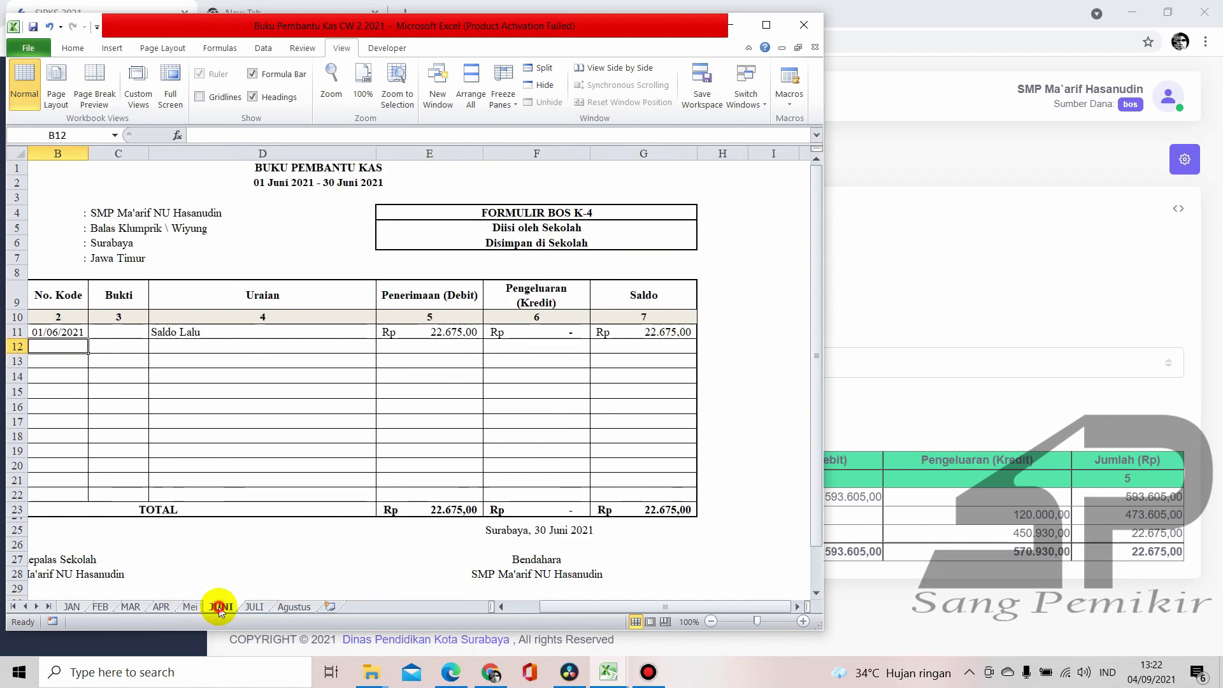
Return to SIPKS and display the Buku Pembantu Kas report for Juni, followed by Juli
{"action": "left_click", "coordinate": [971, 438]}
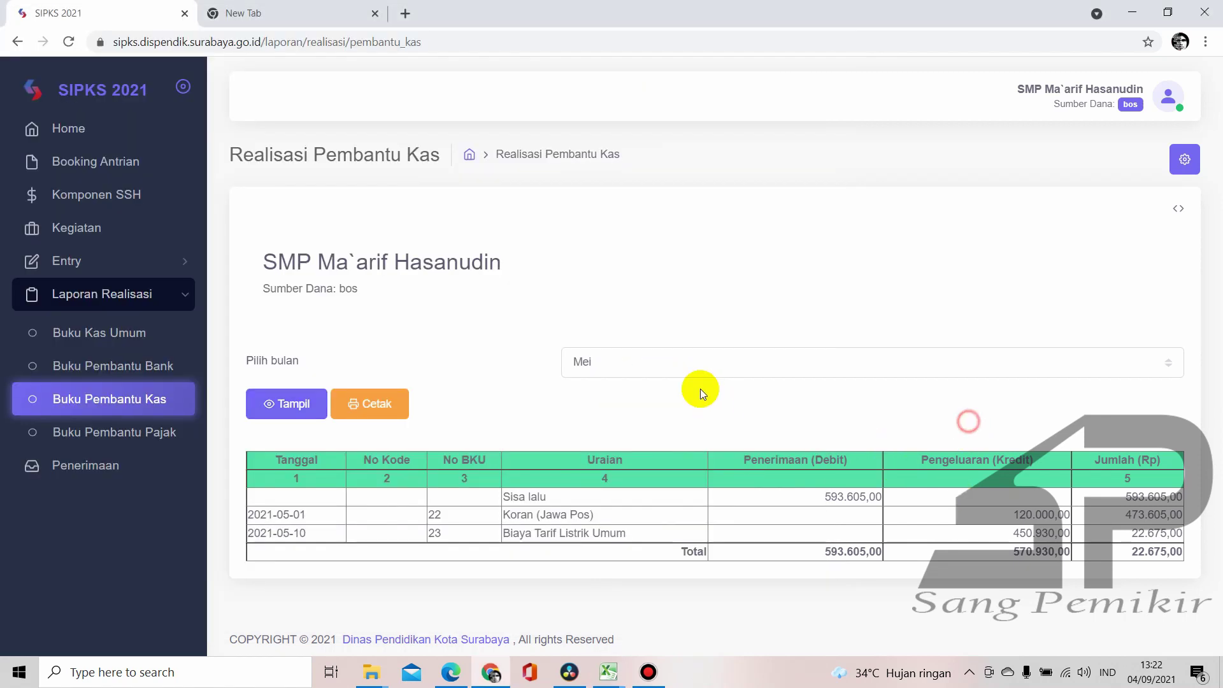
{"action": "left_click", "coordinate": [662, 363]}
{"action": "left_click", "coordinate": [623, 470]}
{"action": "left_click", "coordinate": [302, 408]}
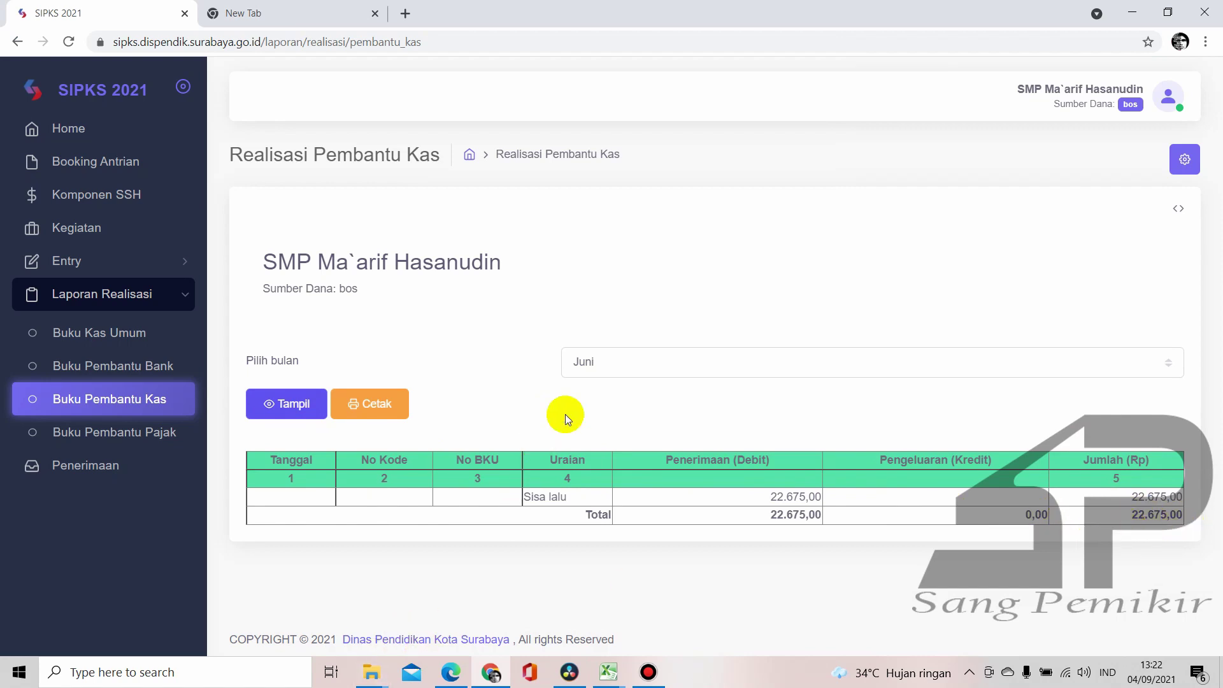
{"action": "left_click", "coordinate": [583, 360]}
{"action": "left_click", "coordinate": [598, 480]}
{"action": "left_click", "coordinate": [357, 410]}
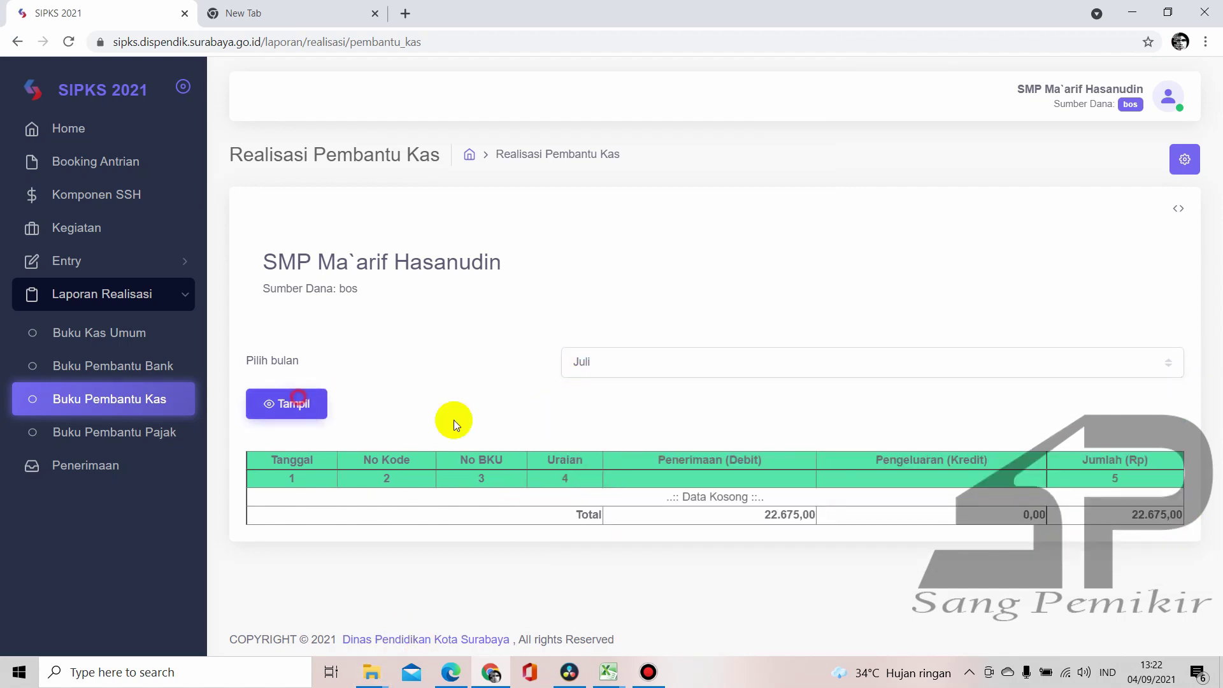
Switch to the Buku Pembantu Kas CW 2 2021 workbook and examine the JULI and Agustus sheets, including the August totals and closing balance
{"action": "left_click", "coordinate": [609, 672]}
{"action": "left_click", "coordinate": [694, 605]}
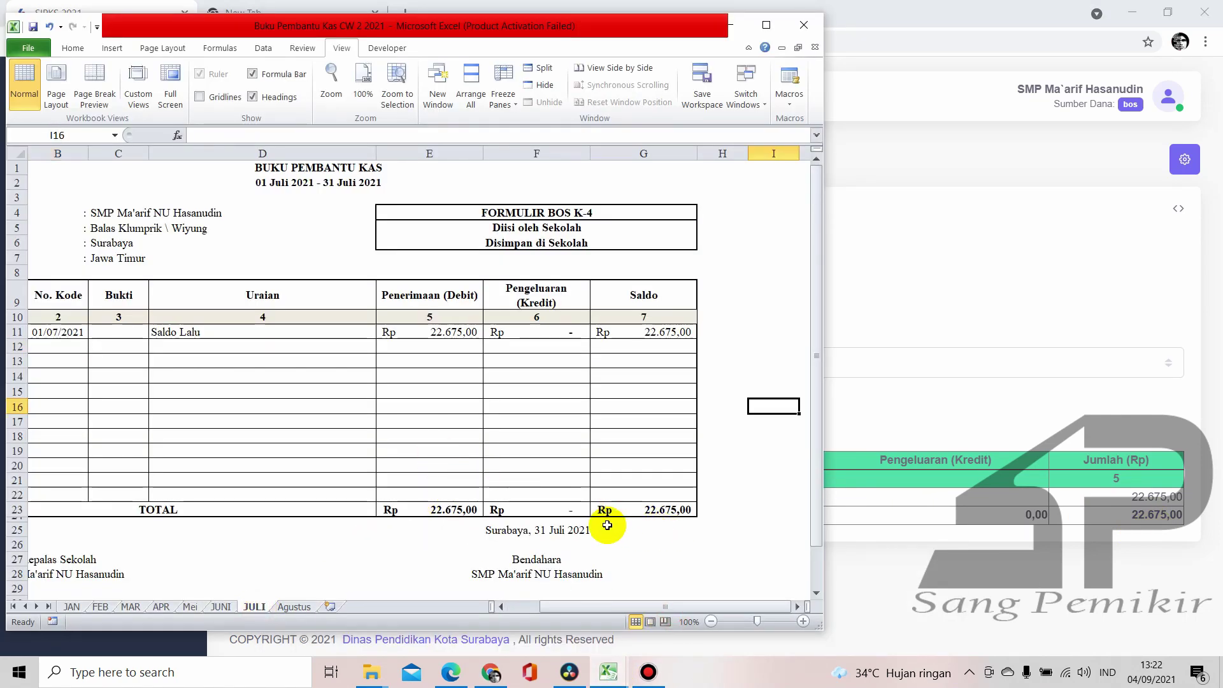
{"action": "left_click", "coordinate": [294, 606]}
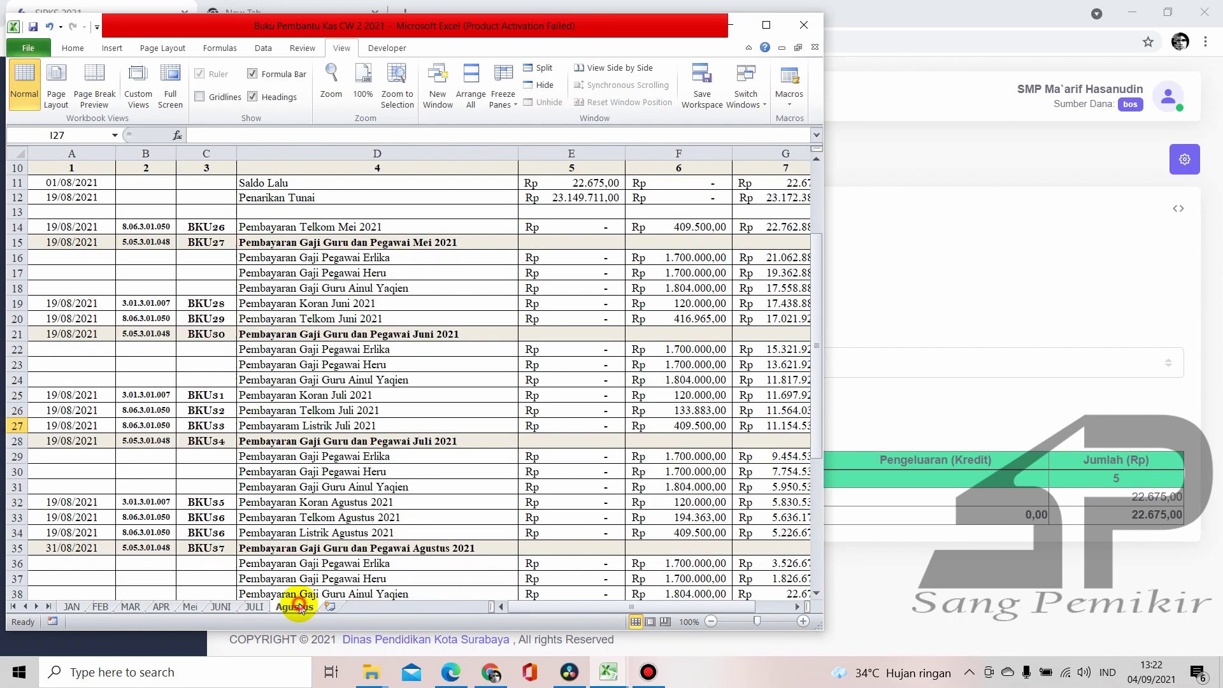
{"action": "scroll", "coordinate": [478, 486], "scroll_direction": "down", "scroll_amount": 7}
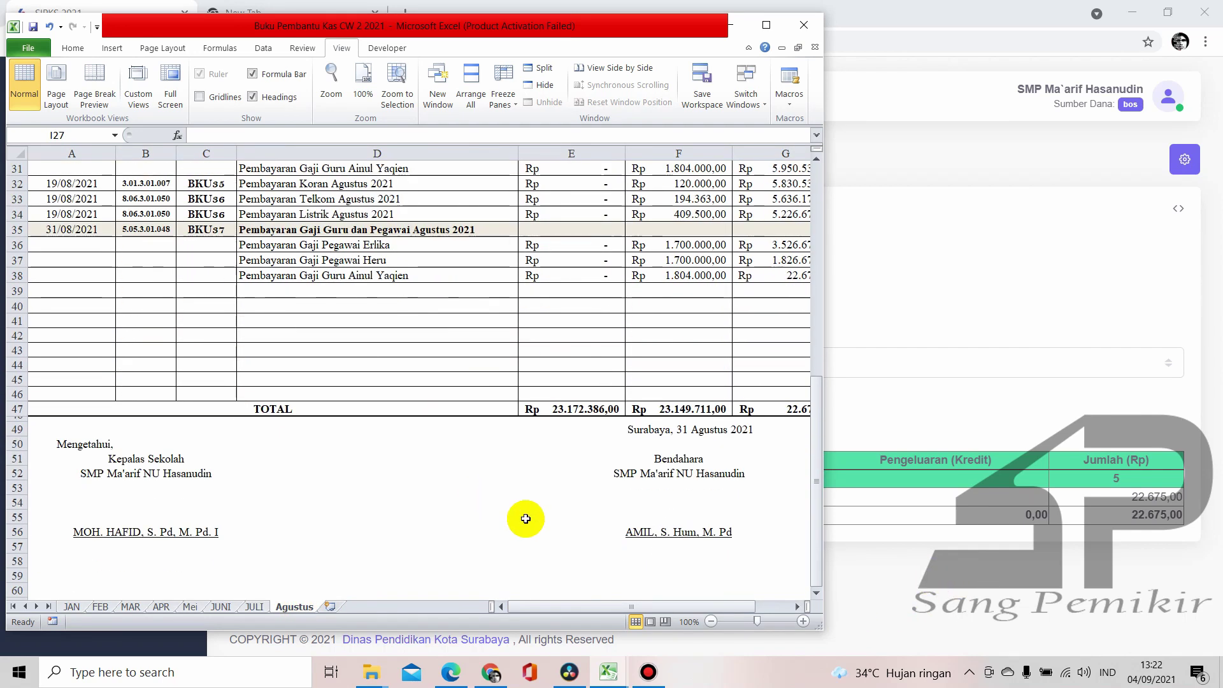
{"action": "scroll", "coordinate": [542, 561], "scroll_direction": "up", "scroll_amount": 2}
{"action": "left_click_drag", "start_coordinate": [560, 602], "coordinate": [642, 606]}
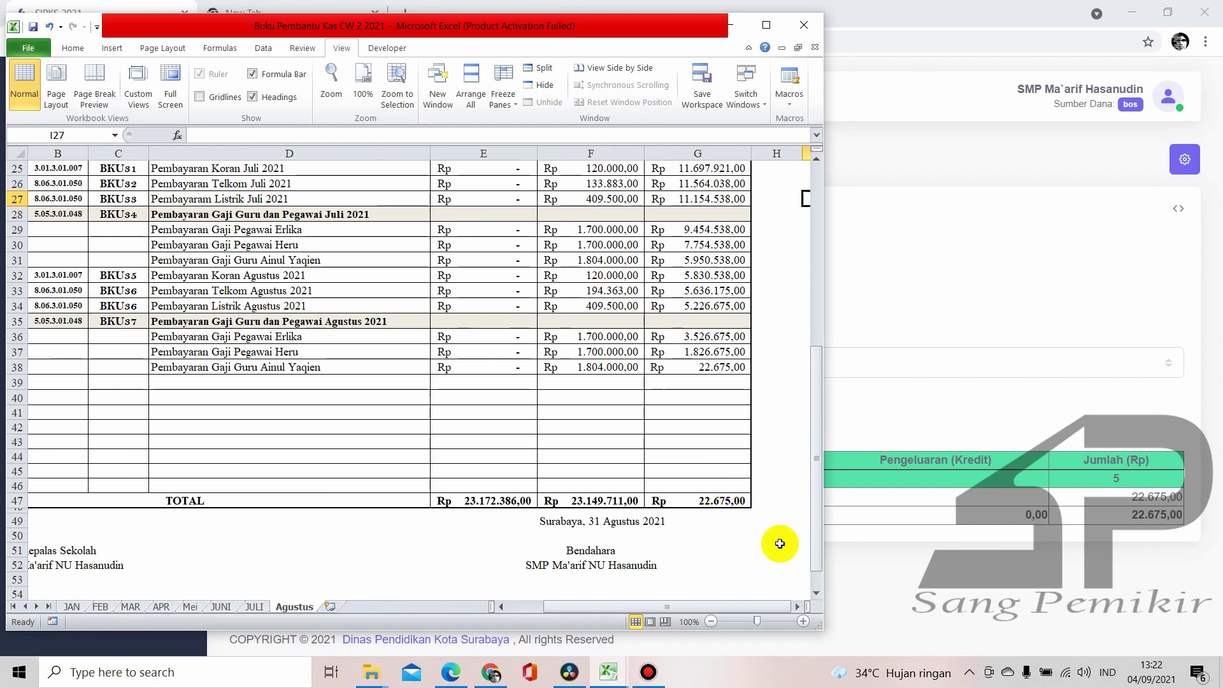
Return to SIPKS and display the Buku Pembantu Kas report for Agustus down to its totals row
{"action": "left_click", "coordinate": [890, 593]}
{"action": "left_click", "coordinate": [679, 366]}
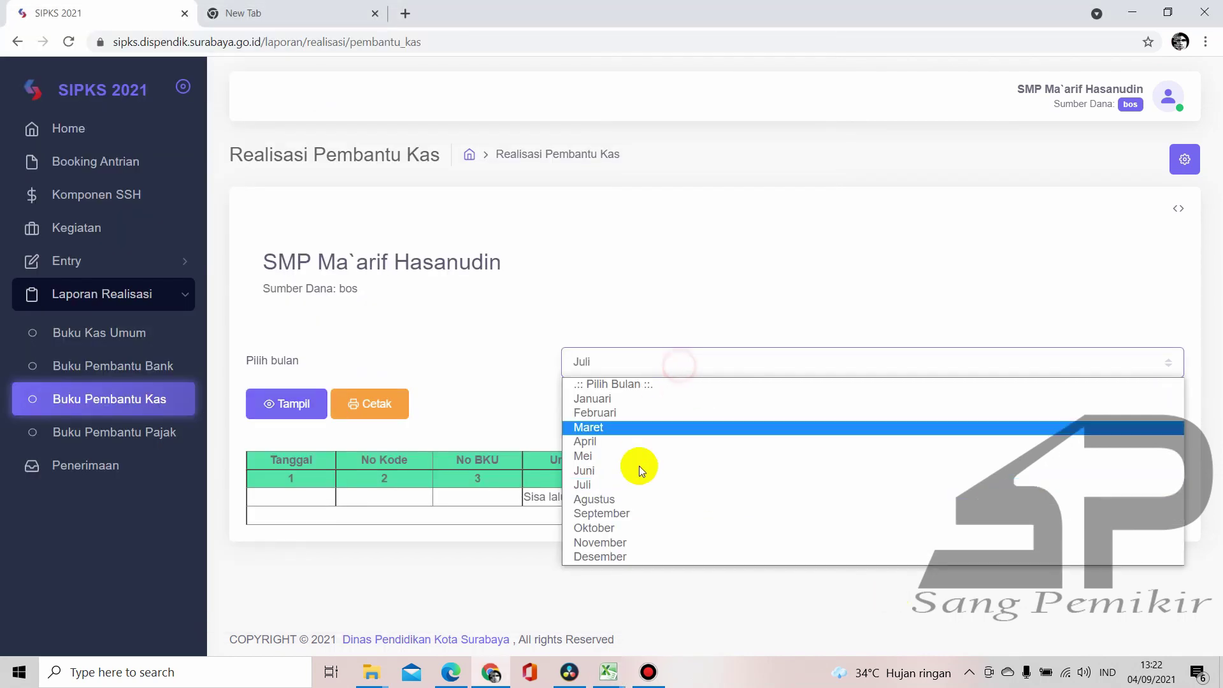
{"action": "left_click", "coordinate": [637, 498]}
{"action": "left_click", "coordinate": [286, 404]}
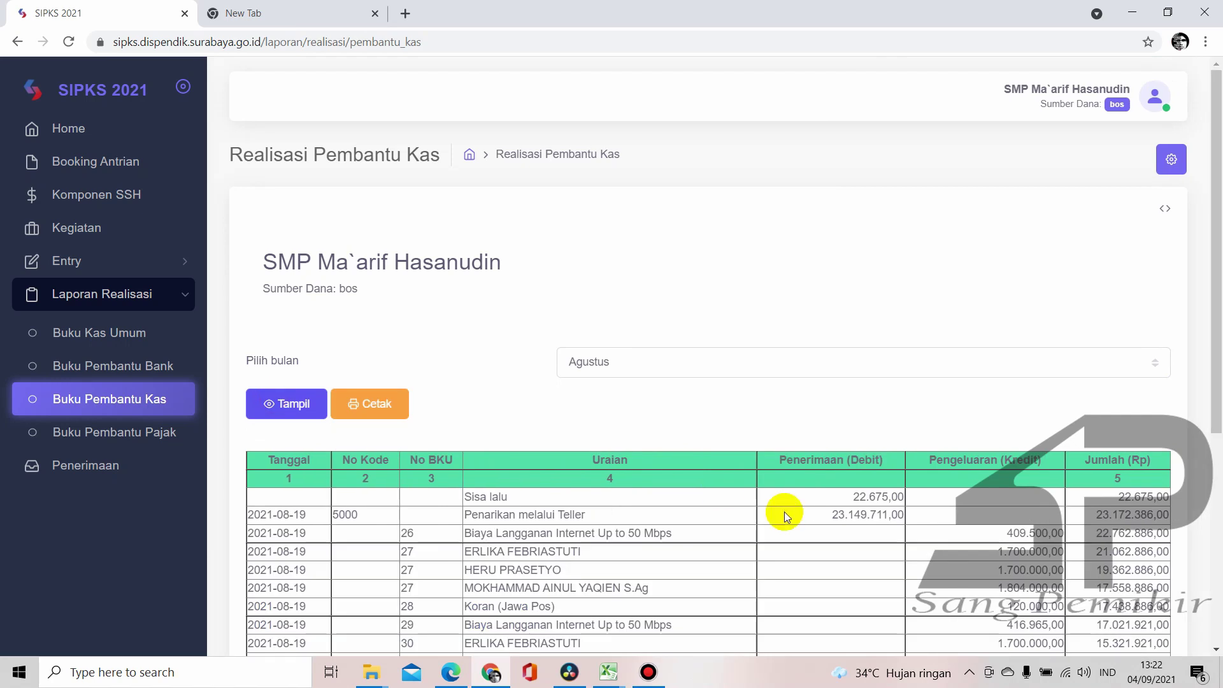
{"action": "scroll", "coordinate": [796, 518], "scroll_direction": "down", "scroll_amount": 5}
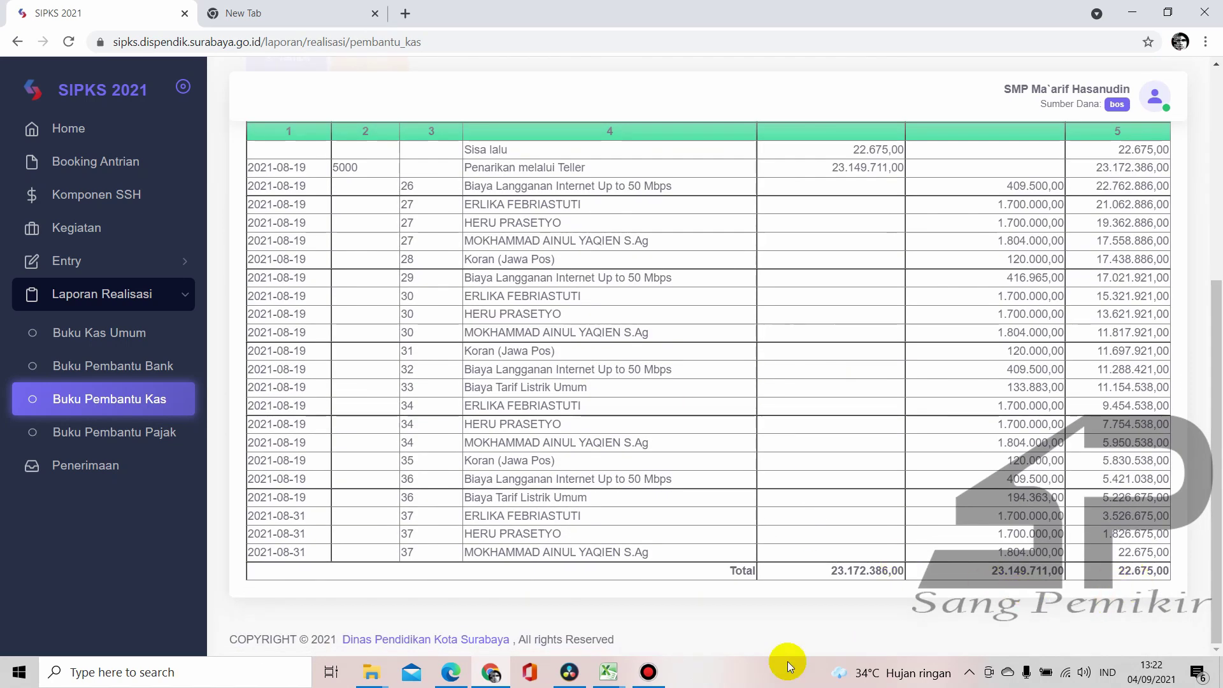
Compare the totals and cash balance on the AGUSTUS sheet of Buku Kas Umum CW 2 2021 with the SIPKS August cash report
{"action": "left_click", "coordinate": [609, 674]}
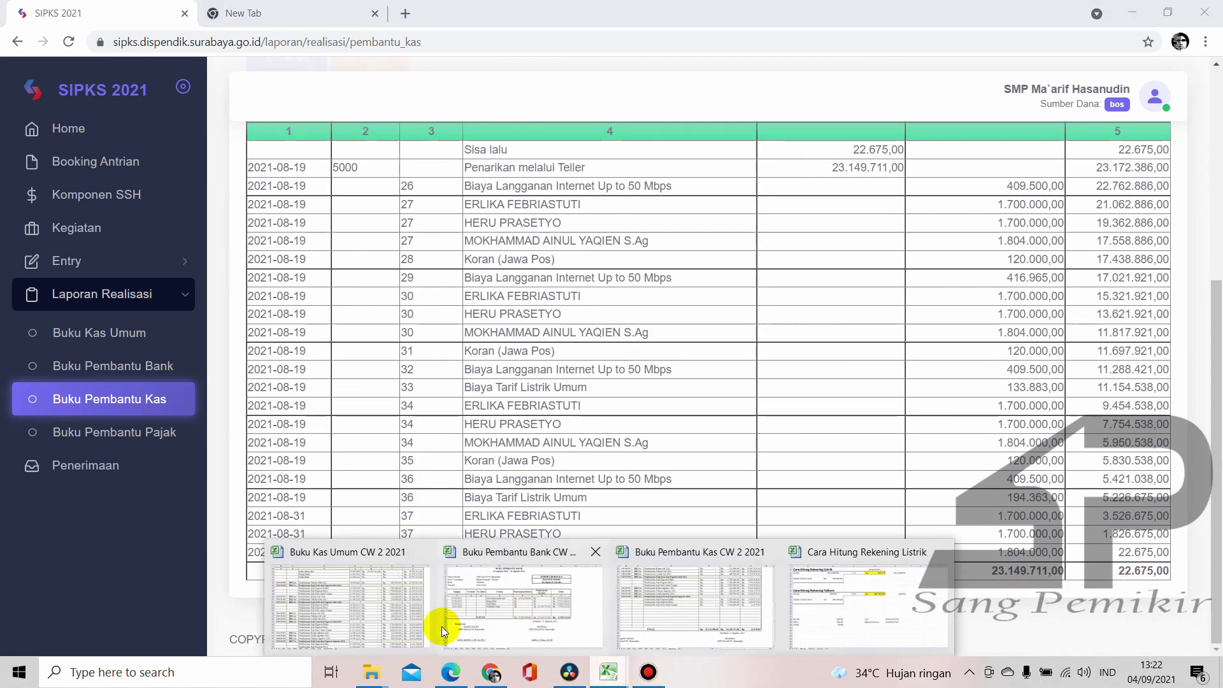
{"action": "left_click", "coordinate": [385, 615]}
{"action": "scroll", "coordinate": [592, 505], "scroll_direction": "down", "scroll_amount": 5}
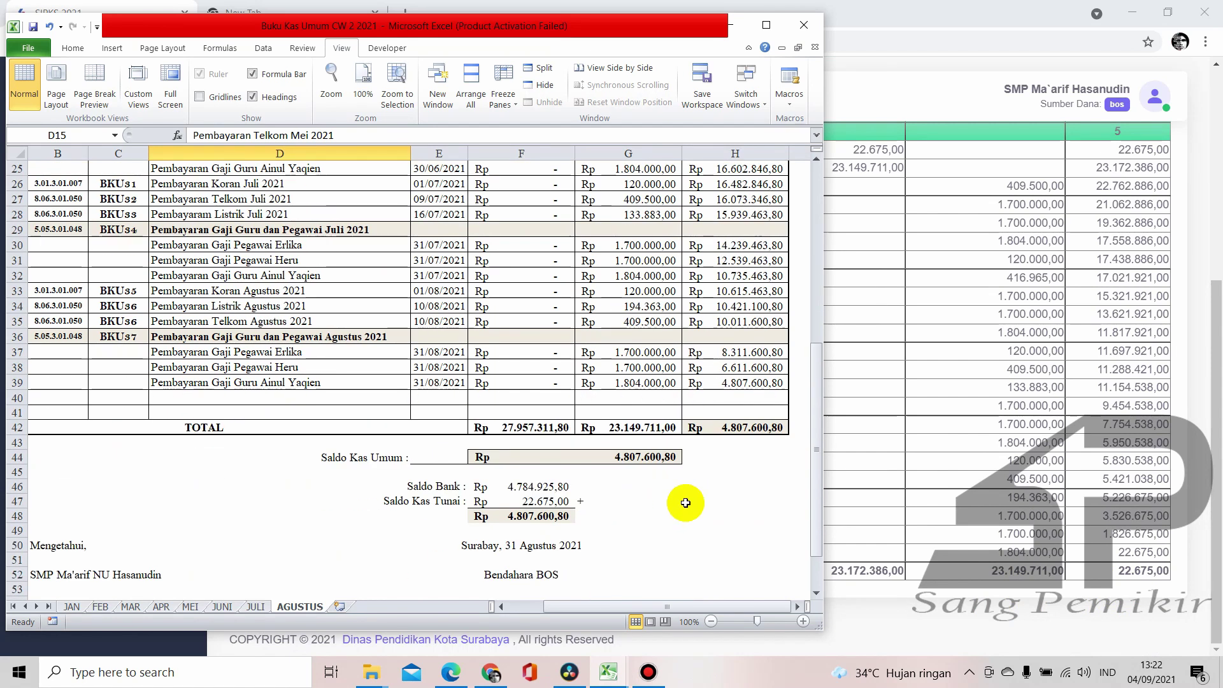
{"action": "scroll", "coordinate": [685, 503], "scroll_direction": "up", "scroll_amount": 1}
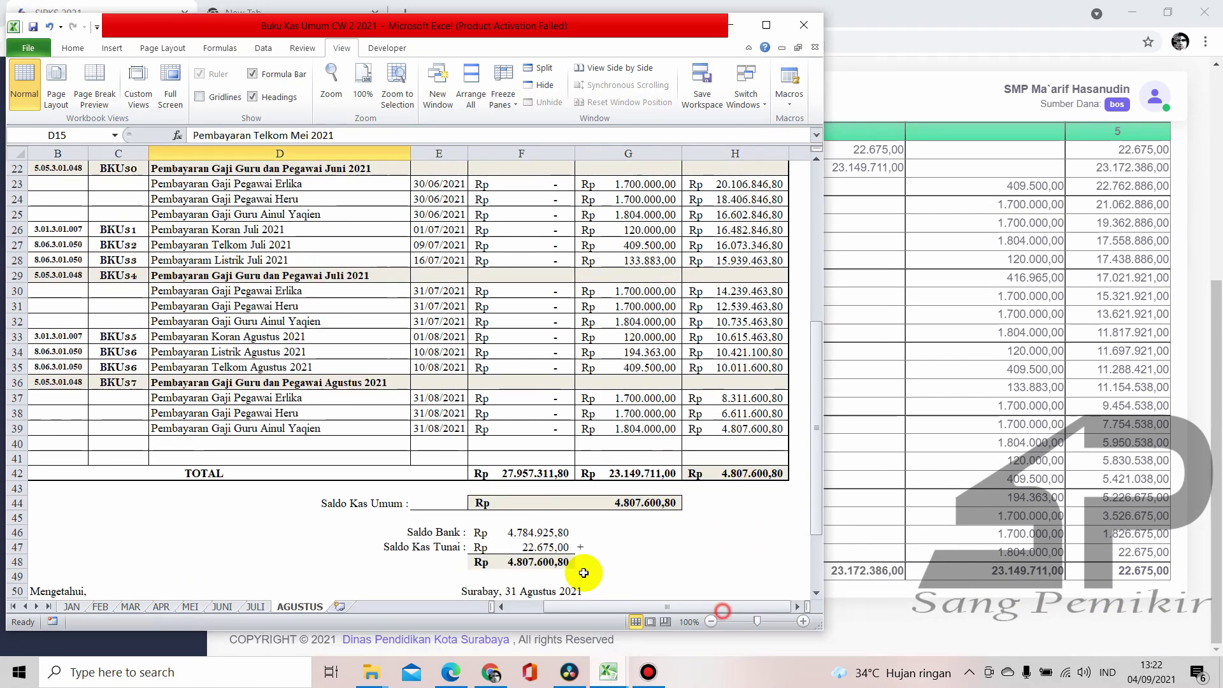
{"action": "key", "text": "ctrl+Tab"}
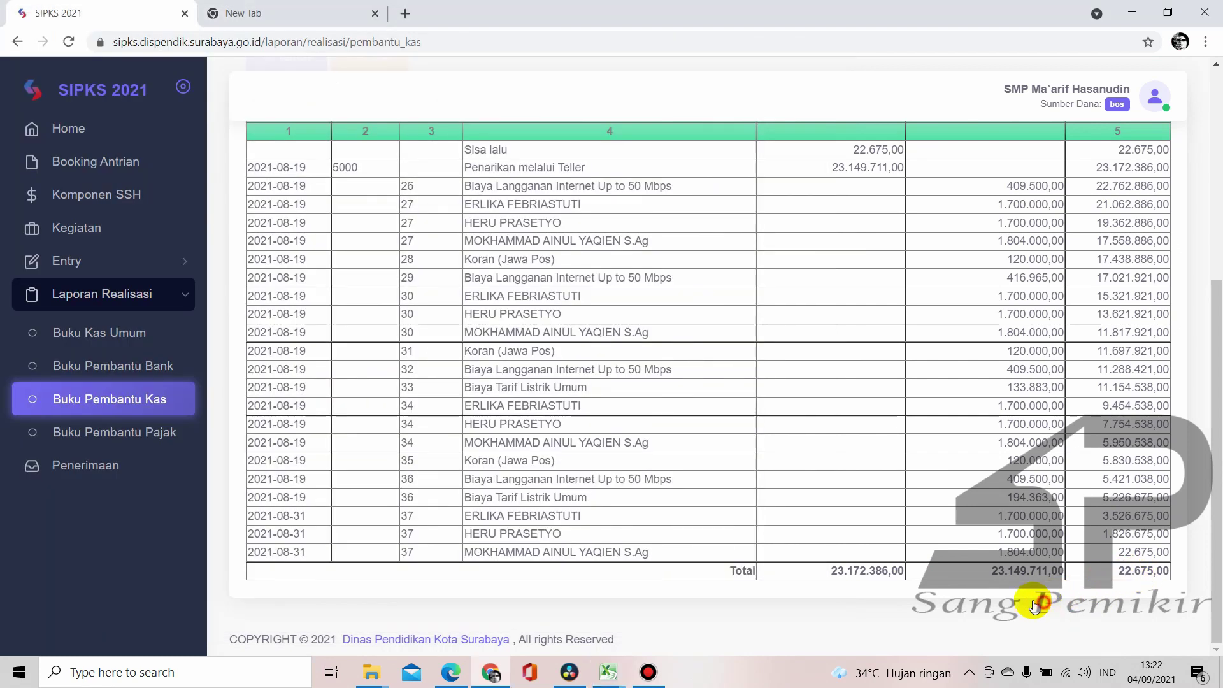
{"action": "left_click", "coordinate": [1045, 599]}
{"action": "scroll", "coordinate": [714, 507], "scroll_direction": "up", "scroll_amount": 1}
{"action": "scroll", "coordinate": [713, 507], "scroll_direction": "up", "scroll_amount": 4}
{"action": "scroll", "coordinate": [714, 506], "scroll_direction": "down", "scroll_amount": 4}
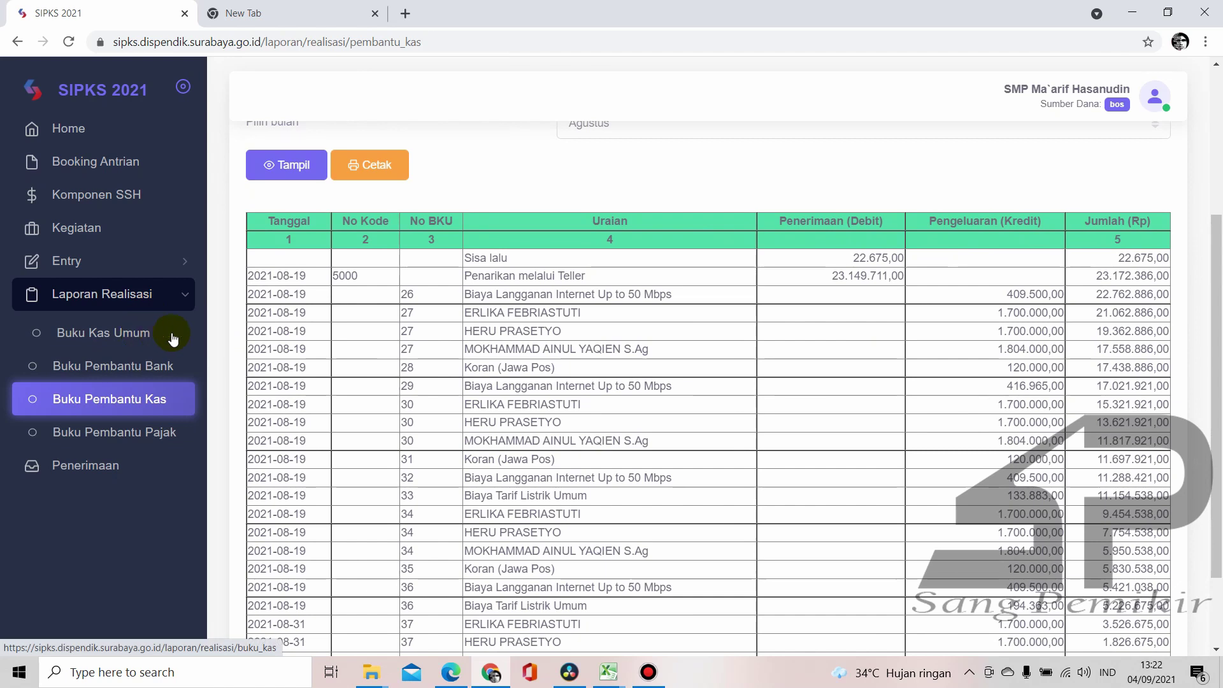
Display the Buku Kas Umum realisation report for Mei down to its totals row
{"action": "left_click", "coordinate": [105, 338]}
{"action": "left_click", "coordinate": [650, 355]}
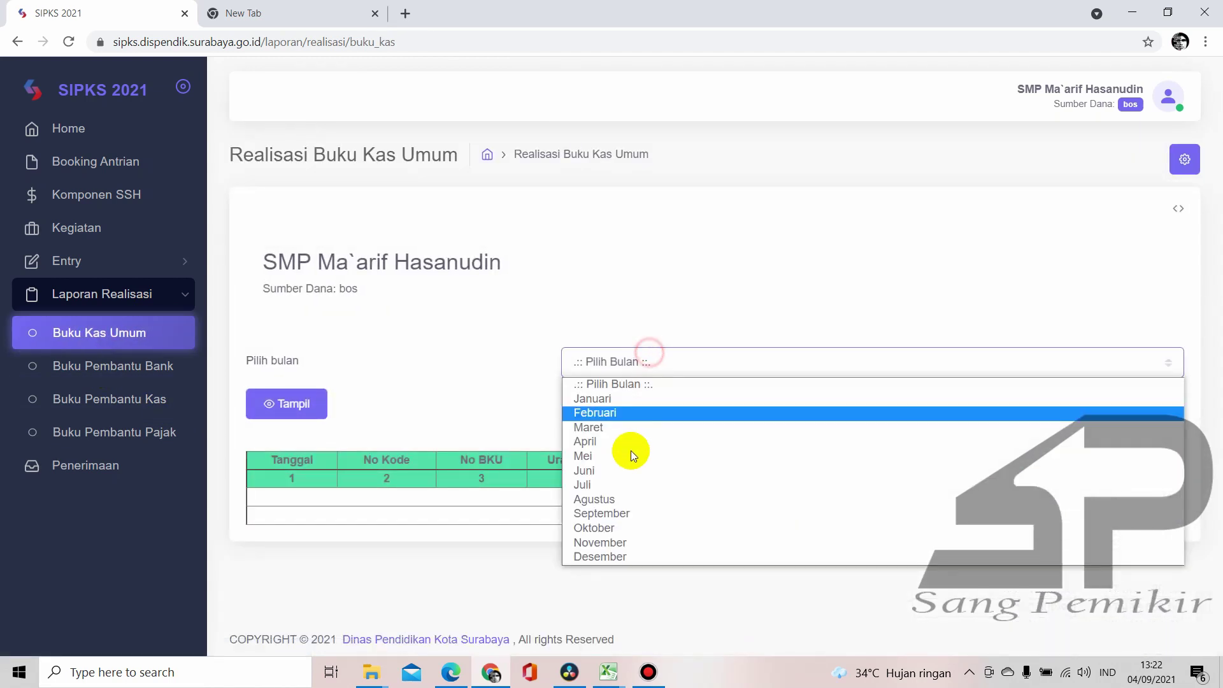
{"action": "left_click", "coordinate": [616, 459]}
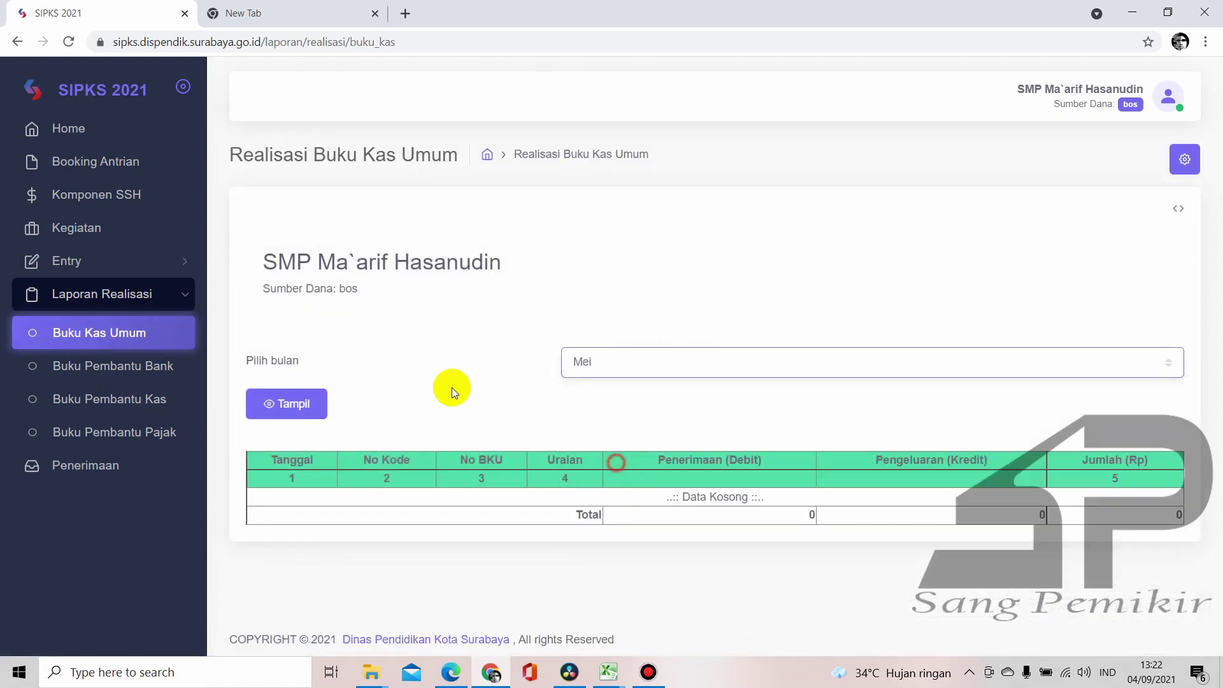
{"action": "left_click", "coordinate": [290, 404]}
{"action": "scroll", "coordinate": [755, 403], "scroll_direction": "down", "scroll_amount": 1}
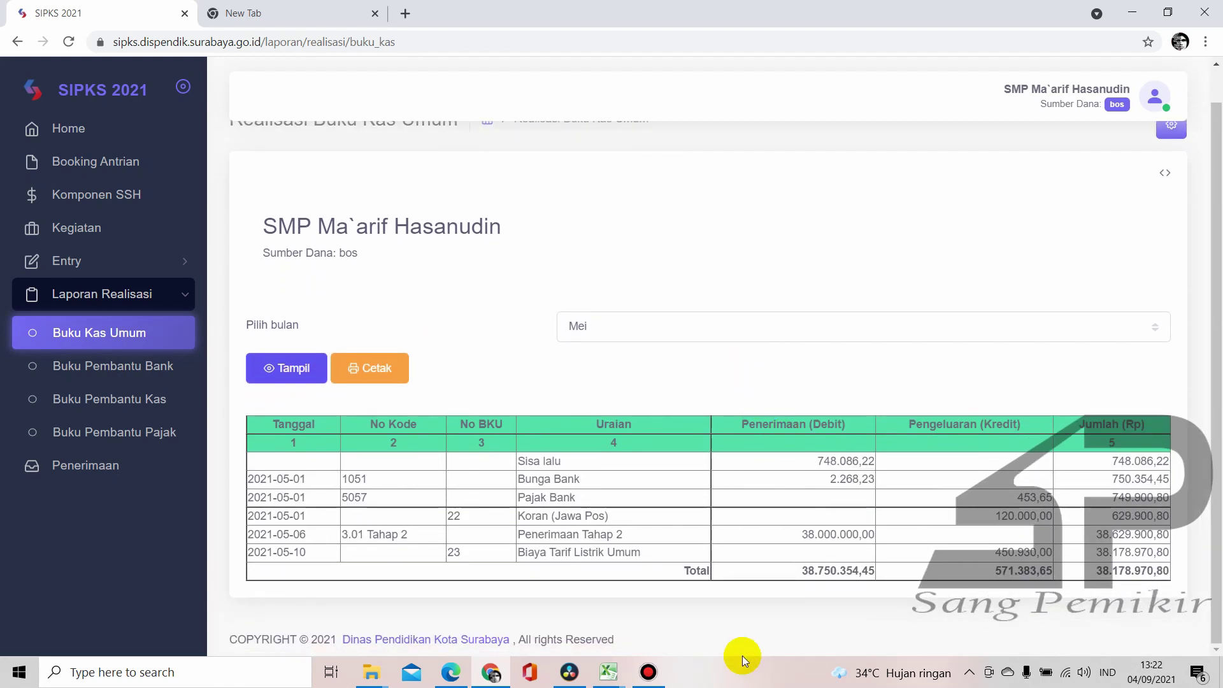
{"action": "mouse_move", "coordinate": [609, 673]}
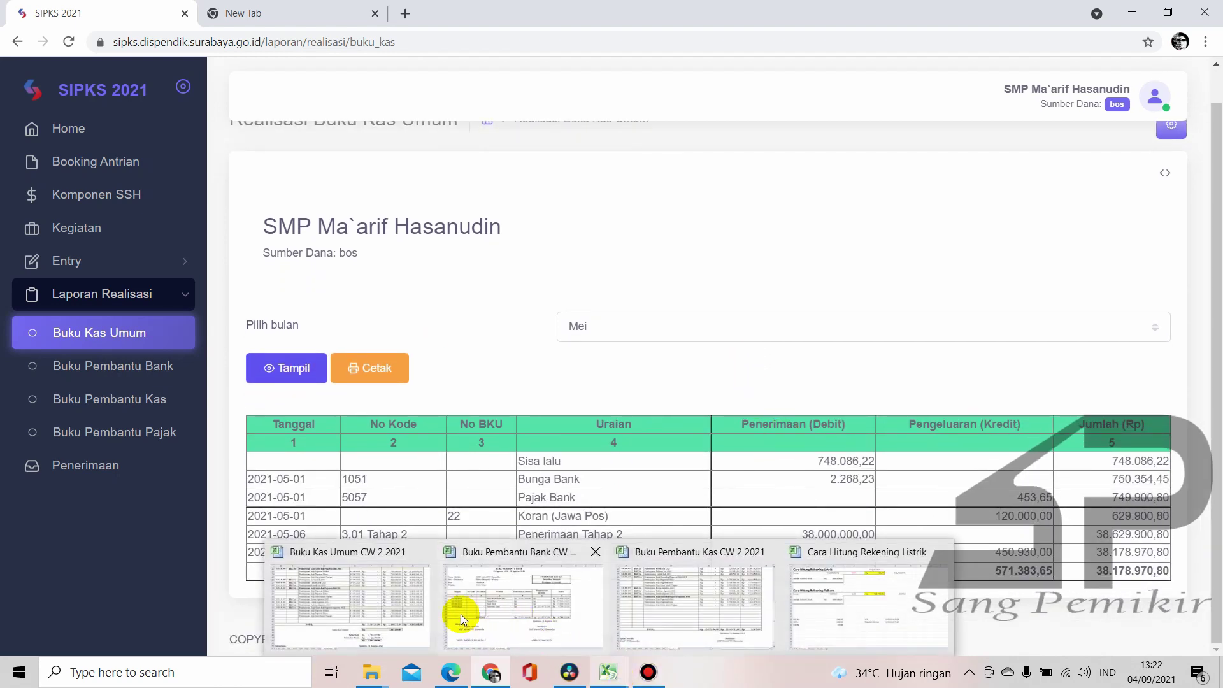
Compare the totals and closing balance on the MEI sheet of Buku Kas Umum CW 2 2021 with the SIPKS Mei report
{"action": "left_click", "coordinate": [395, 606]}
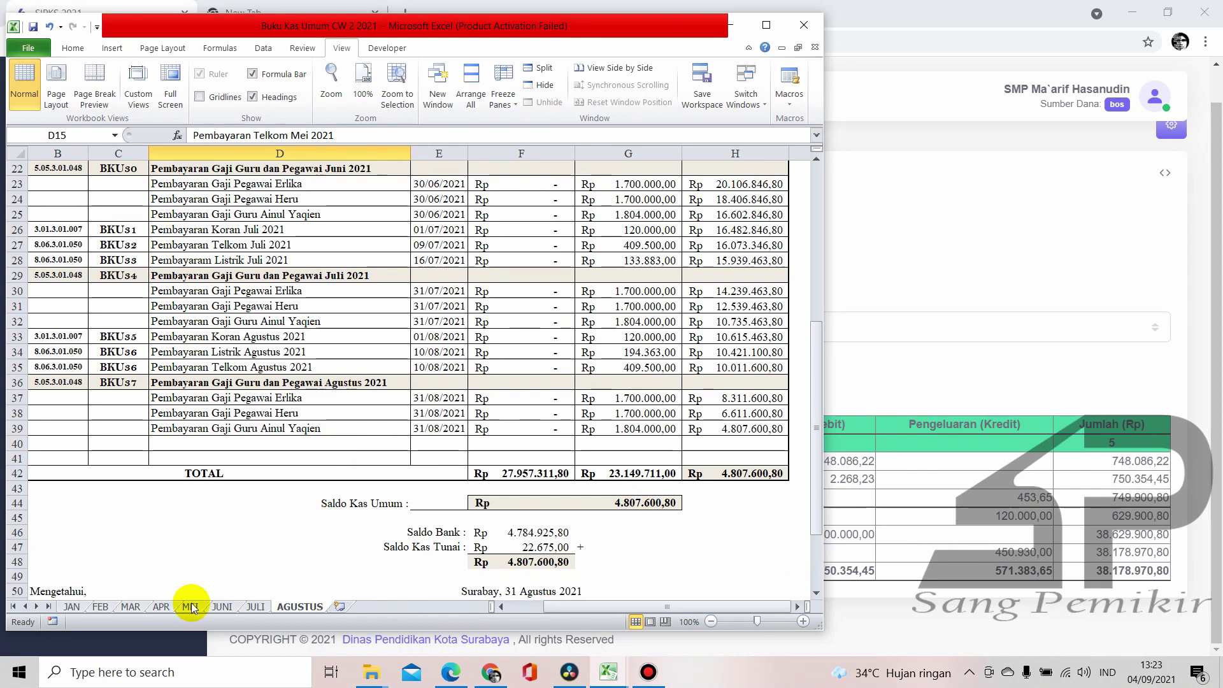
{"action": "left_click", "coordinate": [191, 606]}
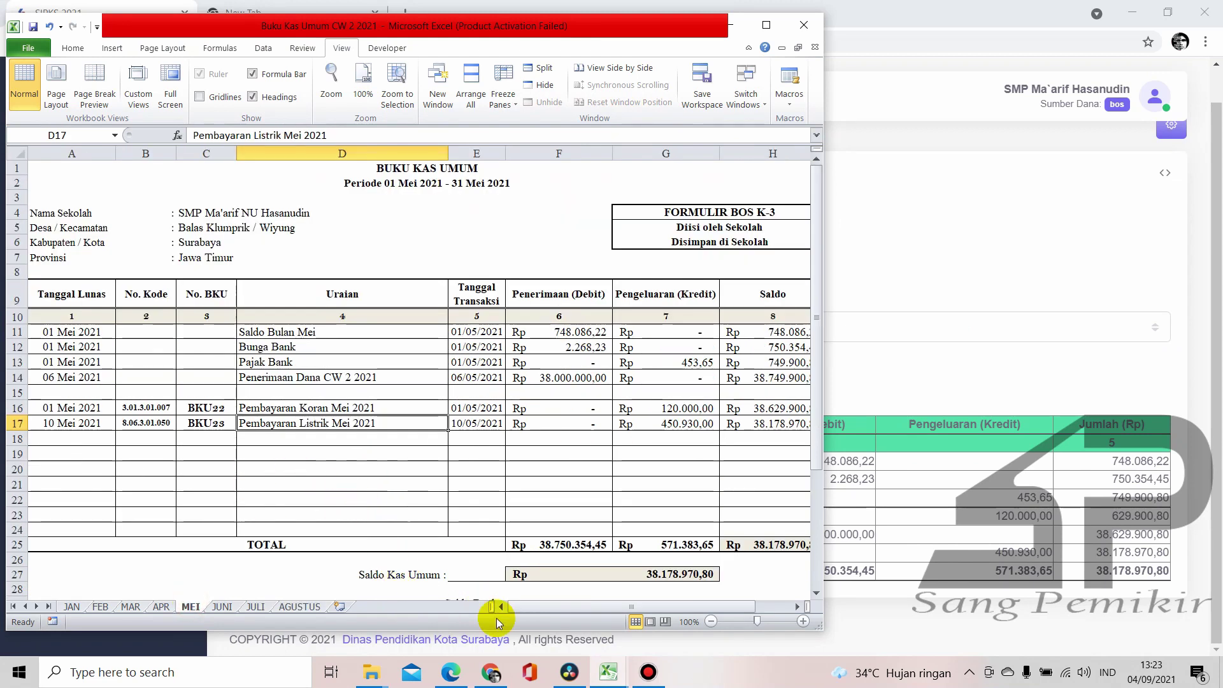
{"action": "scroll", "coordinate": [498, 612], "scroll_direction": "right", "scroll_amount": 1}
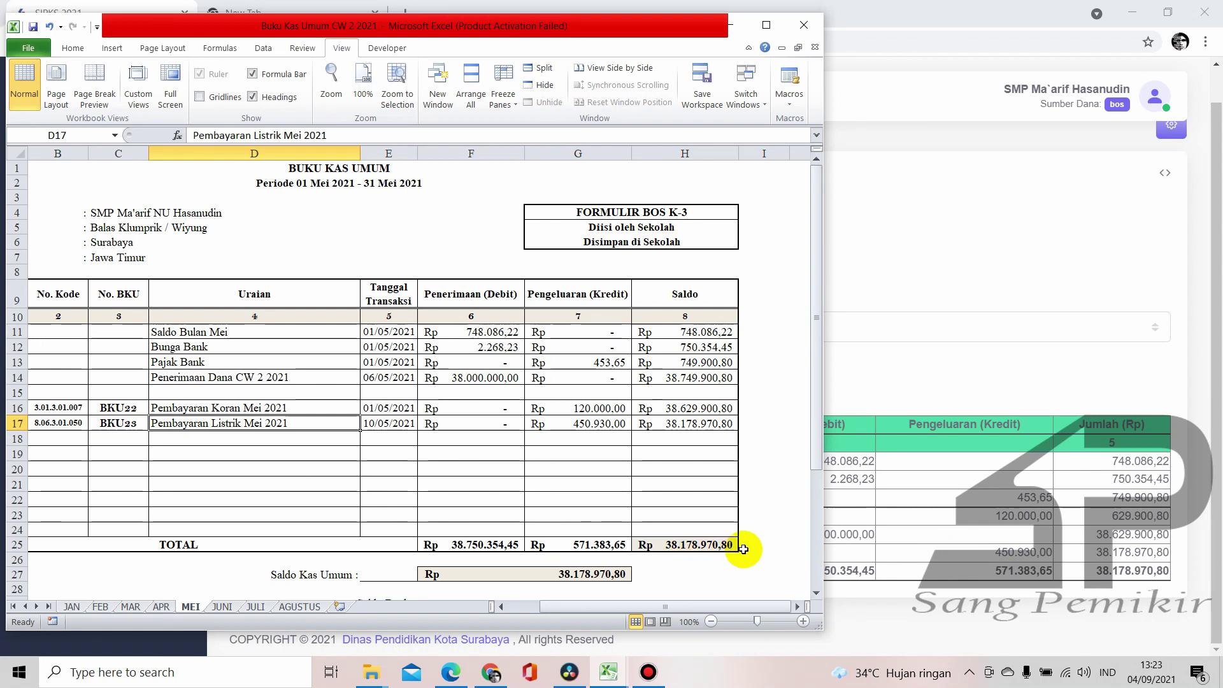
Bring up the workbook's JUNI sheet and display the SIPKS Buku Kas Umum report for Juni down to its totals row
{"action": "left_click", "coordinate": [222, 606]}
{"action": "left_click", "coordinate": [885, 390]}
{"action": "left_click", "coordinate": [792, 344]}
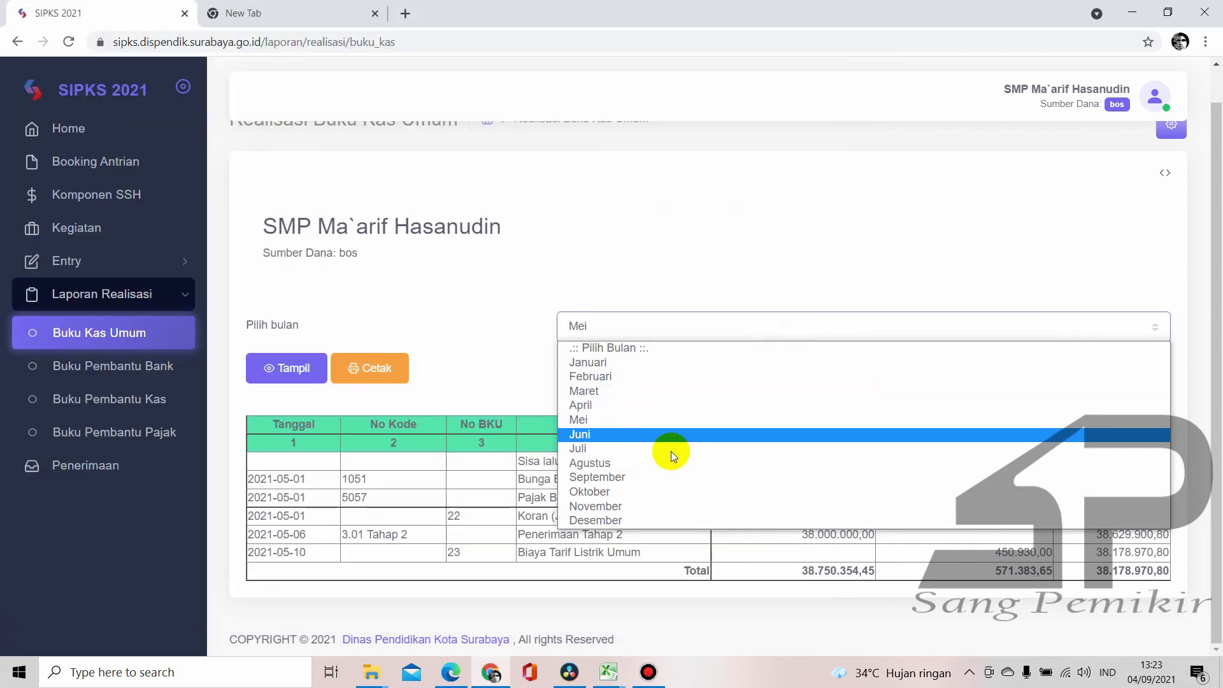
{"action": "left_click", "coordinate": [669, 433]}
{"action": "left_click", "coordinate": [304, 376]}
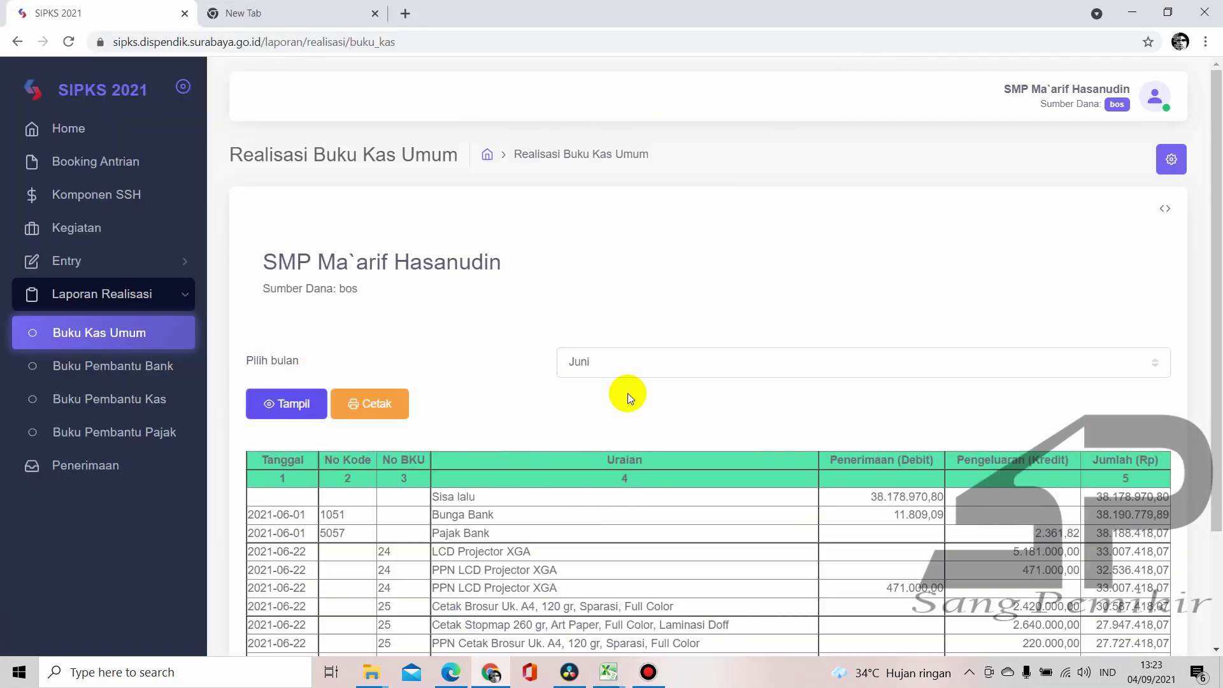
{"action": "scroll", "coordinate": [728, 507], "scroll_direction": "down", "scroll_amount": 2}
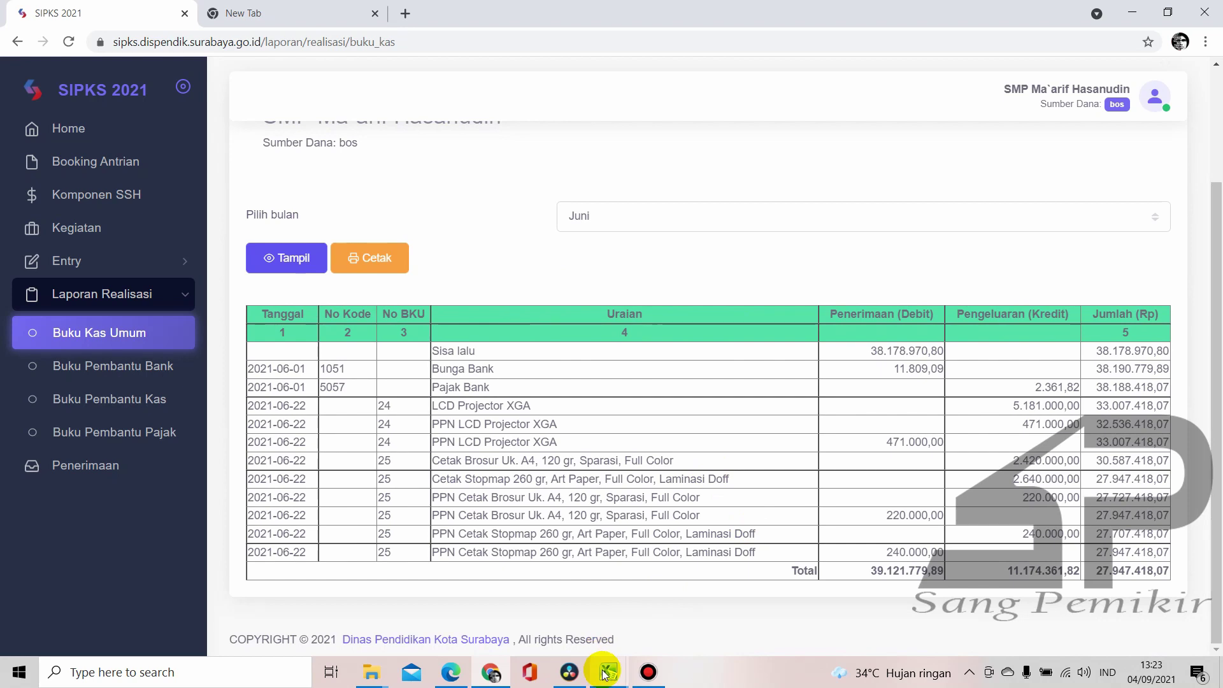
Compare the totals and closing balance on the JUNI sheet of Buku Kas Umum CW 2 2021 with the SIPKS Juni report
{"action": "mouse_move", "coordinate": [609, 672]}
{"action": "left_click", "coordinate": [370, 599]}
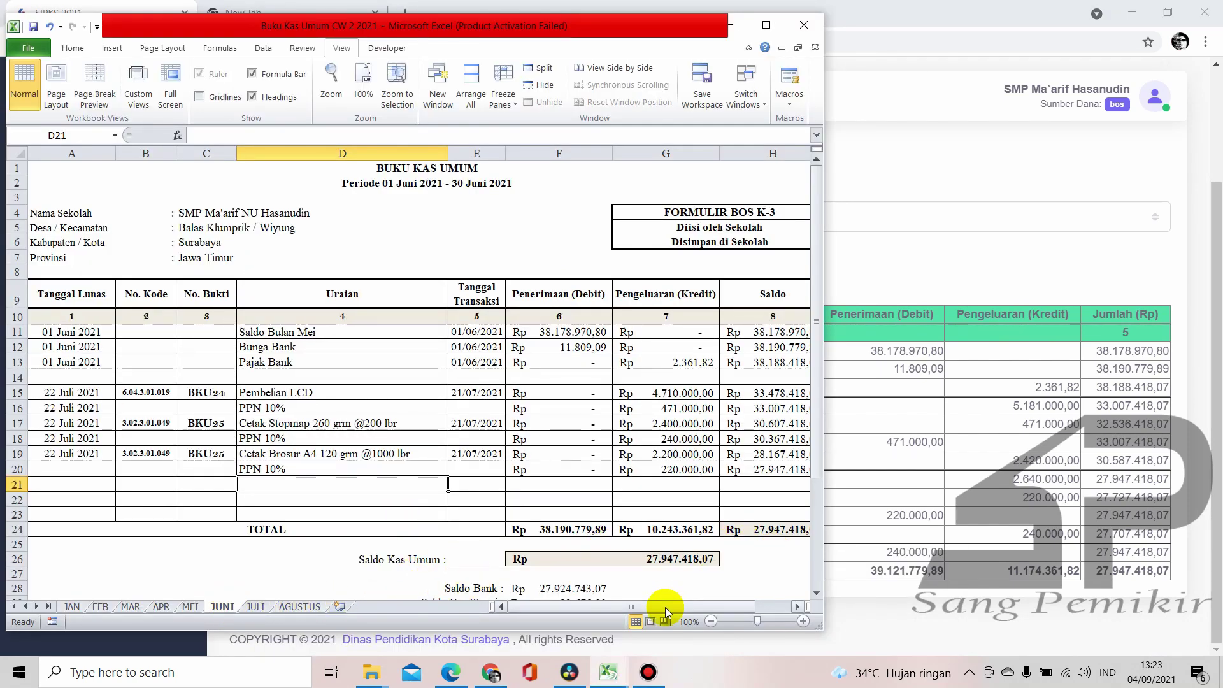
{"action": "left_click_drag", "start_coordinate": [665, 606], "coordinate": [758, 606]}
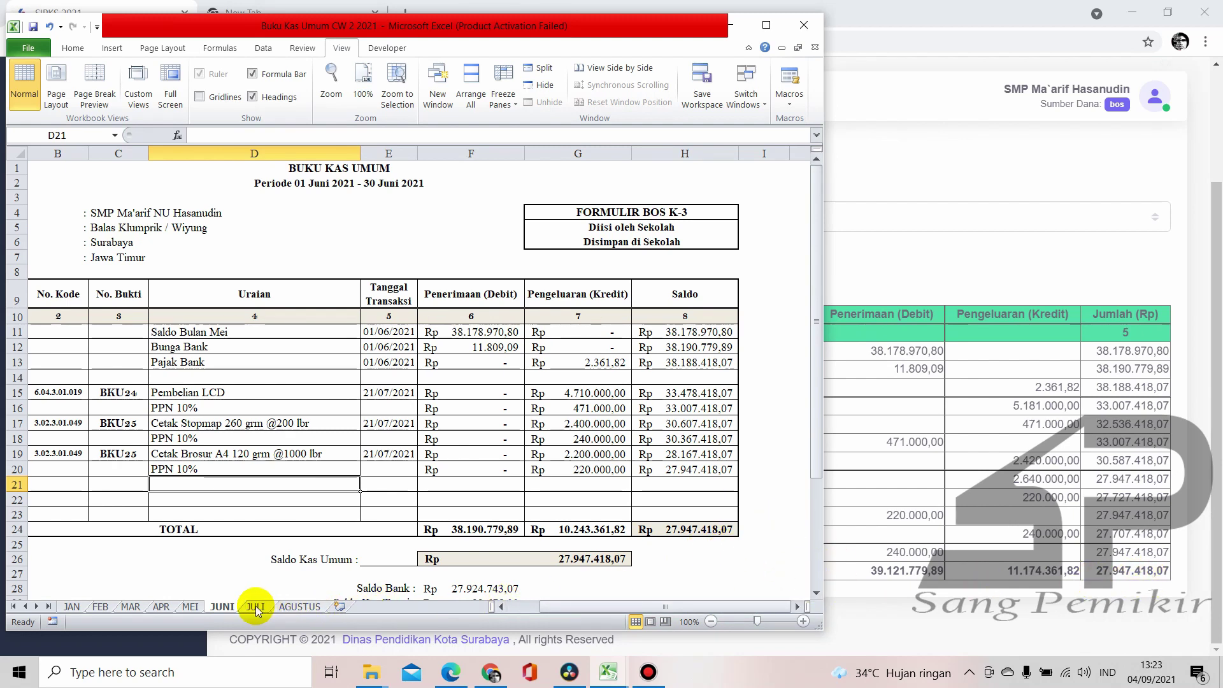
Bring up the workbook's AGUSTUS sheet and display the SIPKS Buku Kas Umum report for Agustus down to its totals row
{"action": "left_click", "coordinate": [288, 607]}
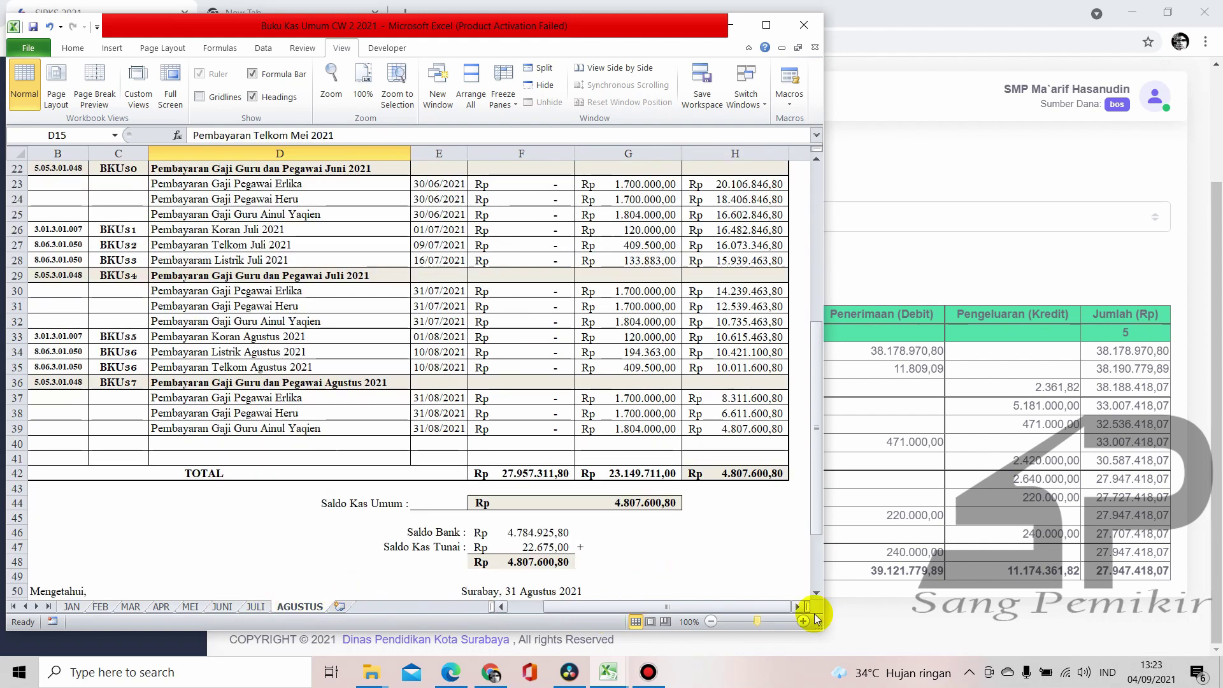
{"action": "left_click", "coordinate": [898, 614]}
{"action": "left_click", "coordinate": [625, 224]}
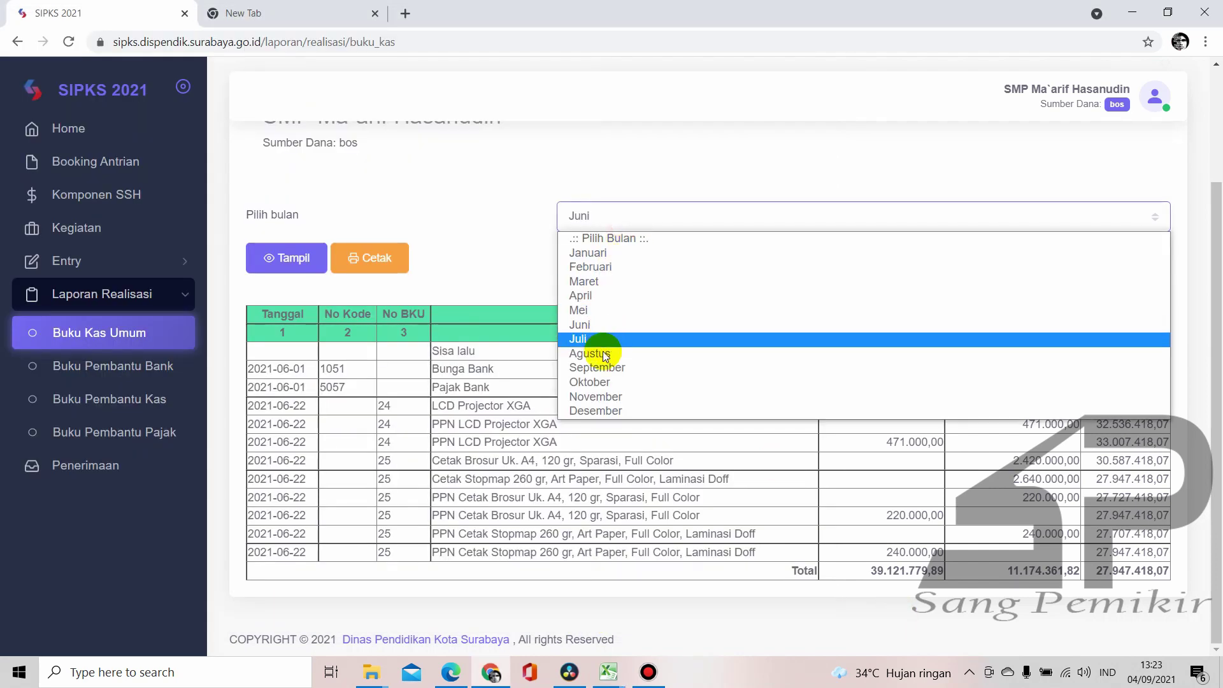
{"action": "left_click", "coordinate": [608, 344]}
{"action": "left_click", "coordinate": [284, 260]}
{"action": "scroll", "coordinate": [765, 415], "scroll_direction": "down", "scroll_amount": 5}
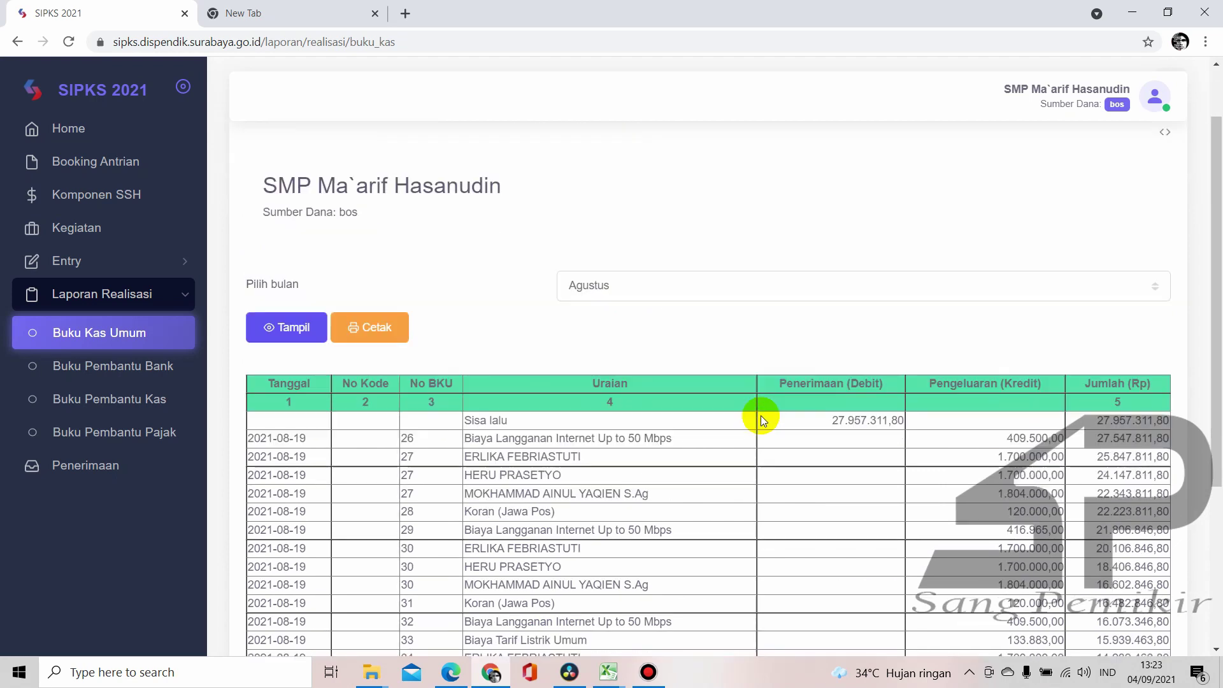
Compare the totals and closing balance on the AGUSTUS sheet of Buku Kas Umum CW 2 2021 with the SIPKS report, then return to SIPKS
{"action": "mouse_move", "coordinate": [608, 672]}
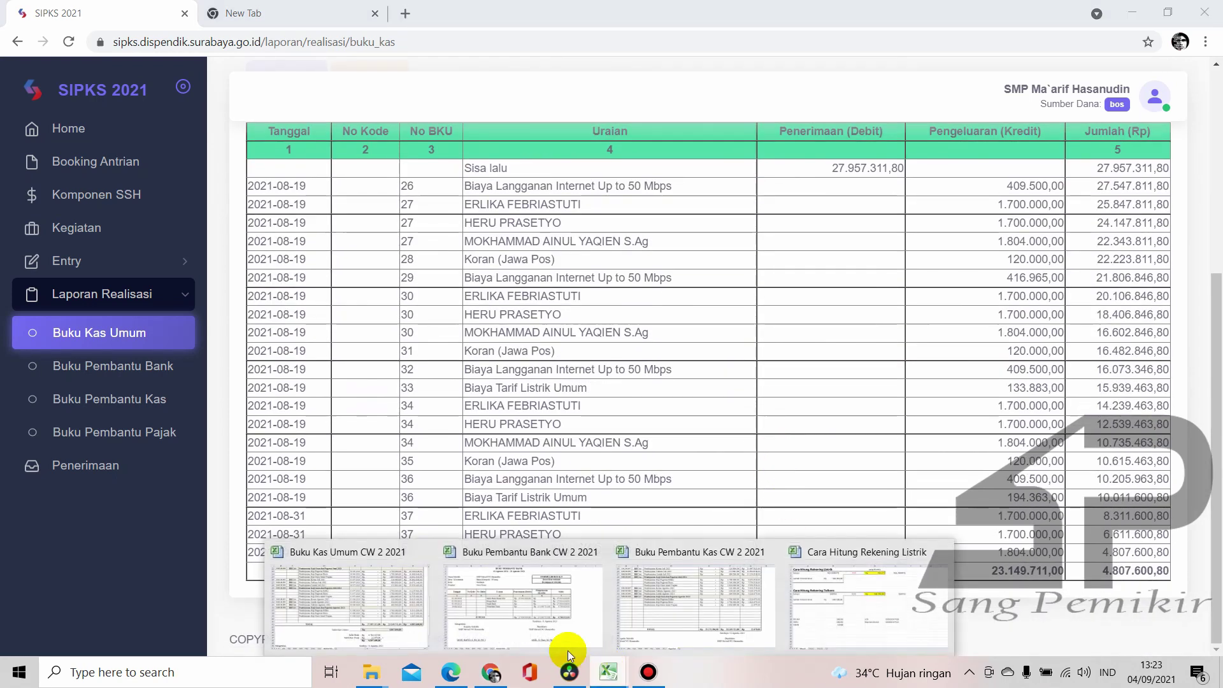
{"action": "left_click", "coordinate": [407, 612]}
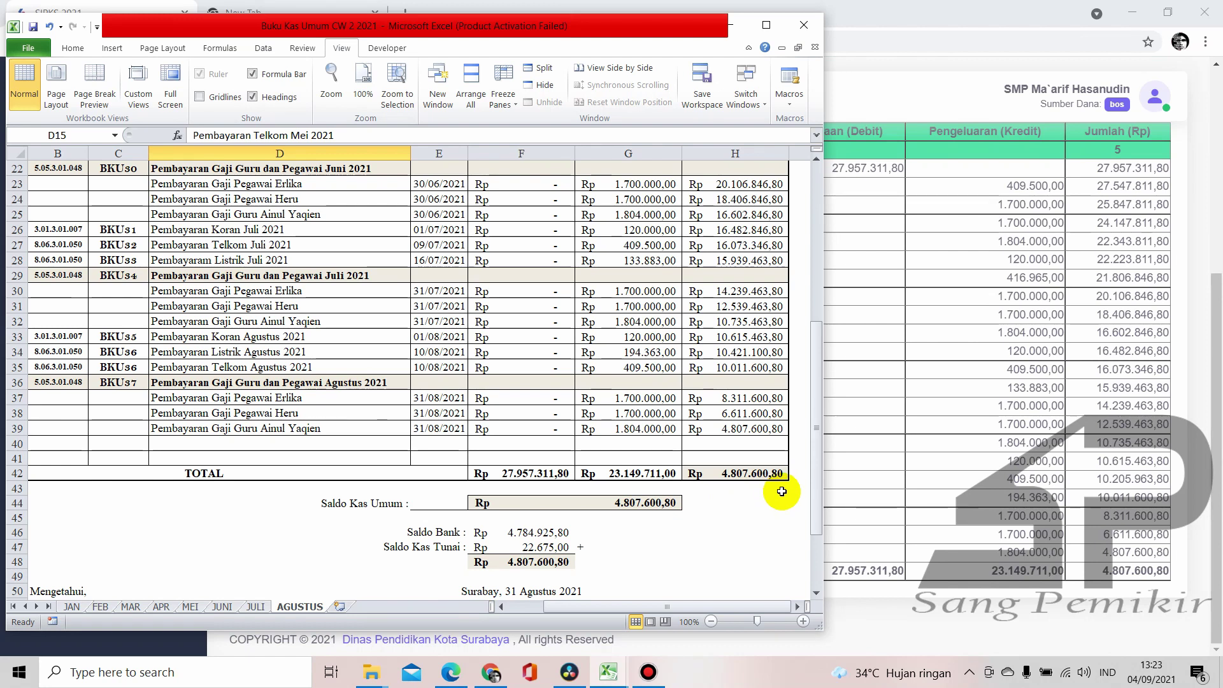
{"action": "left_click", "coordinate": [929, 612]}
Examine the Agustus Buku Kas Umum report from its opening balance through the BKU entries to the totals row
{"action": "scroll", "coordinate": [652, 491], "scroll_direction": "up", "scroll_amount": 4}
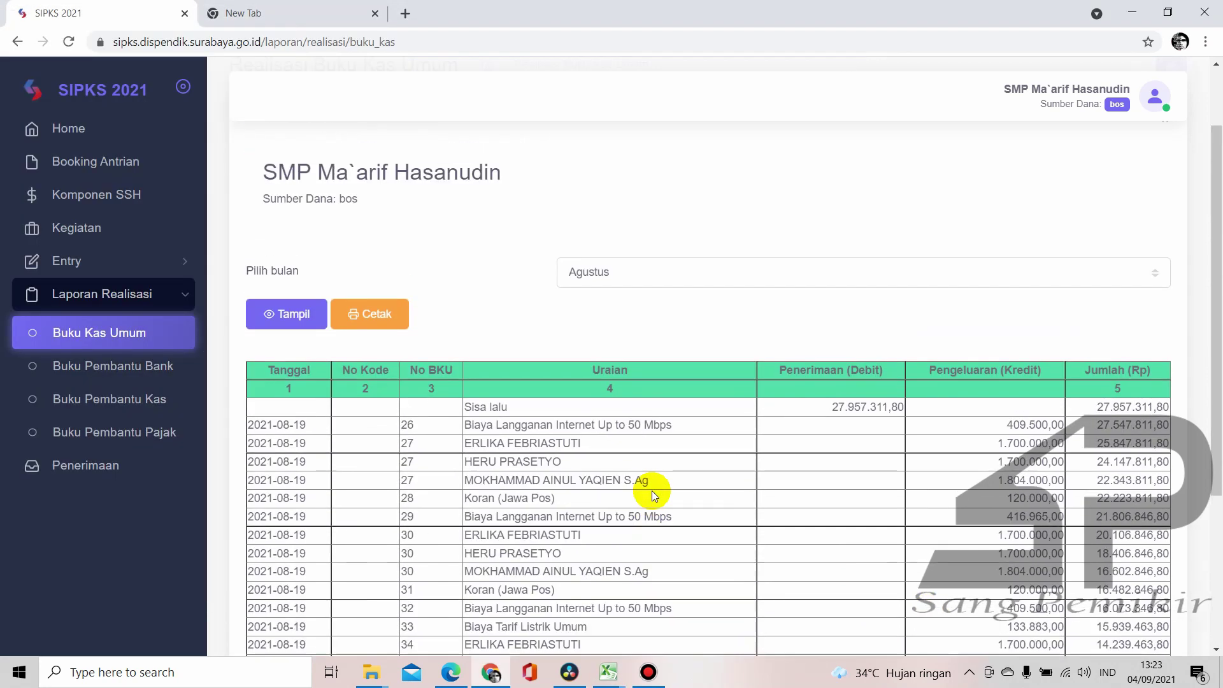
{"action": "scroll", "coordinate": [652, 491], "scroll_direction": "down", "scroll_amount": 5}
{"action": "scroll", "coordinate": [652, 491], "scroll_direction": "up", "scroll_amount": 5}
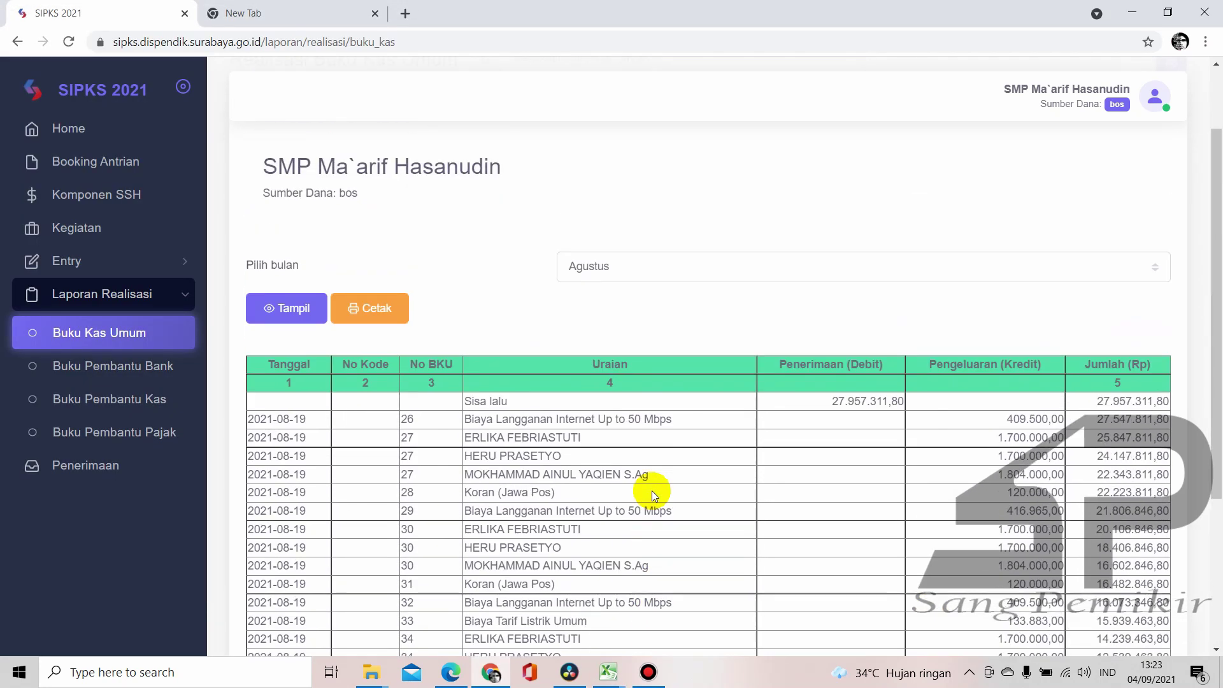
{"action": "scroll", "coordinate": [652, 491], "scroll_direction": "up", "scroll_amount": 2}
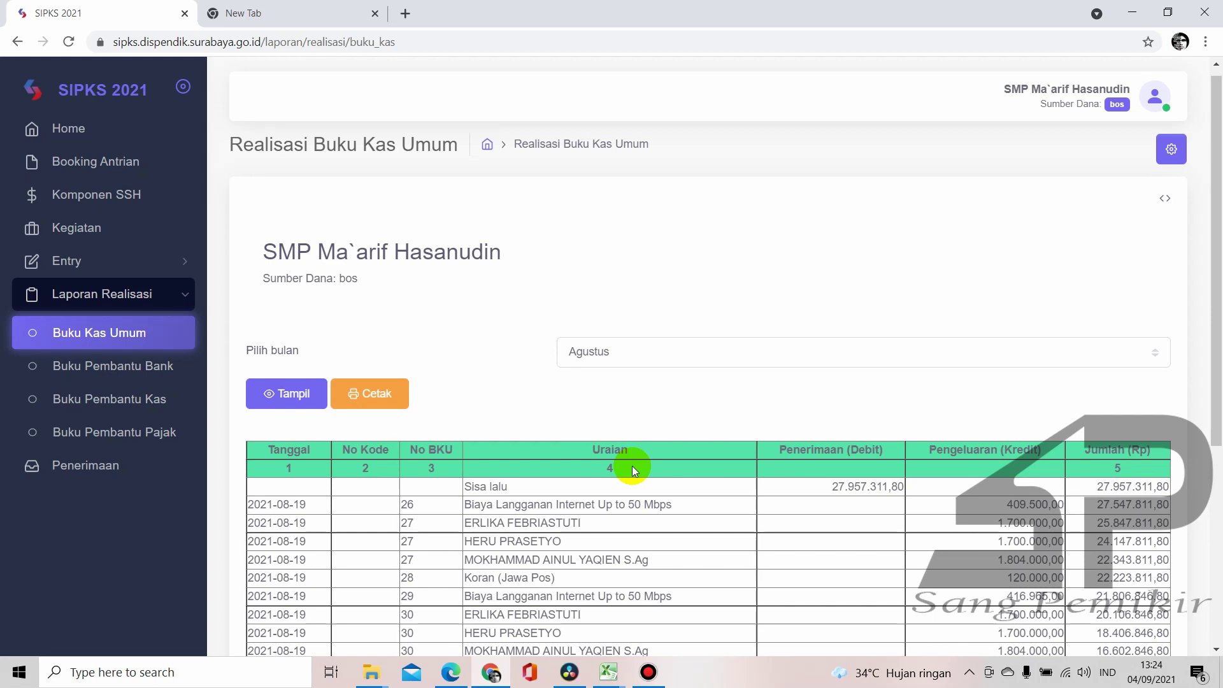
{"action": "scroll", "coordinate": [632, 465], "scroll_direction": "down", "scroll_amount": 5}
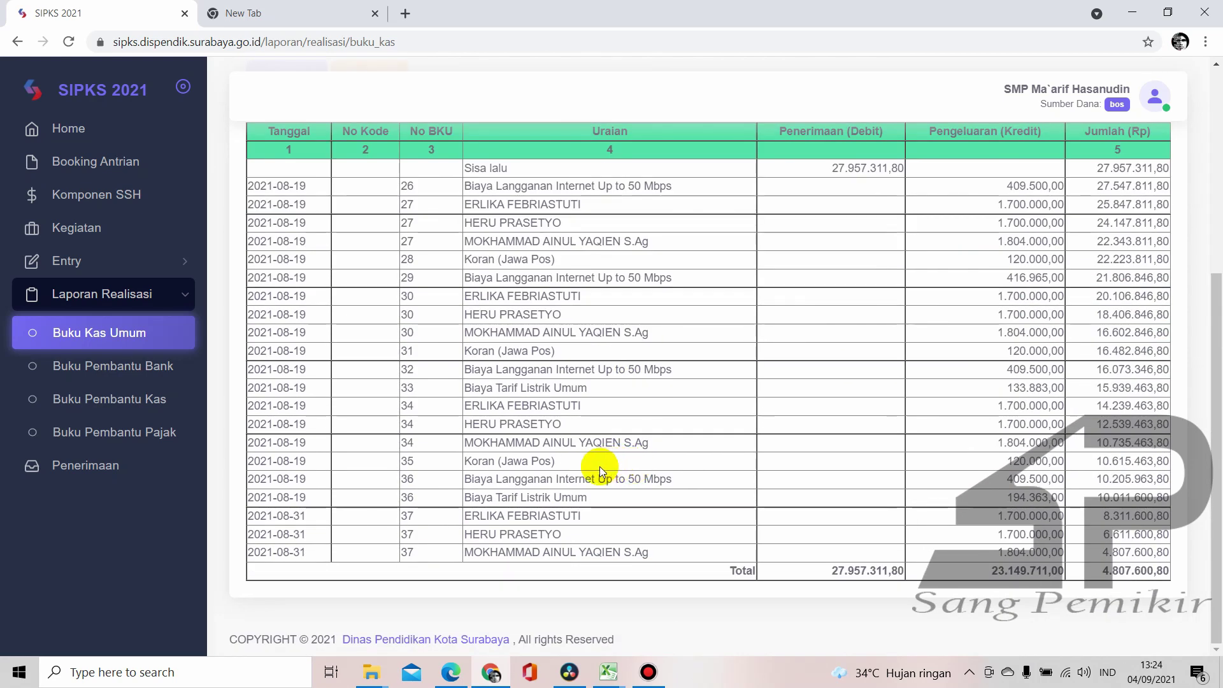
{"action": "scroll", "coordinate": [645, 494], "scroll_direction": "up", "scroll_amount": 2}
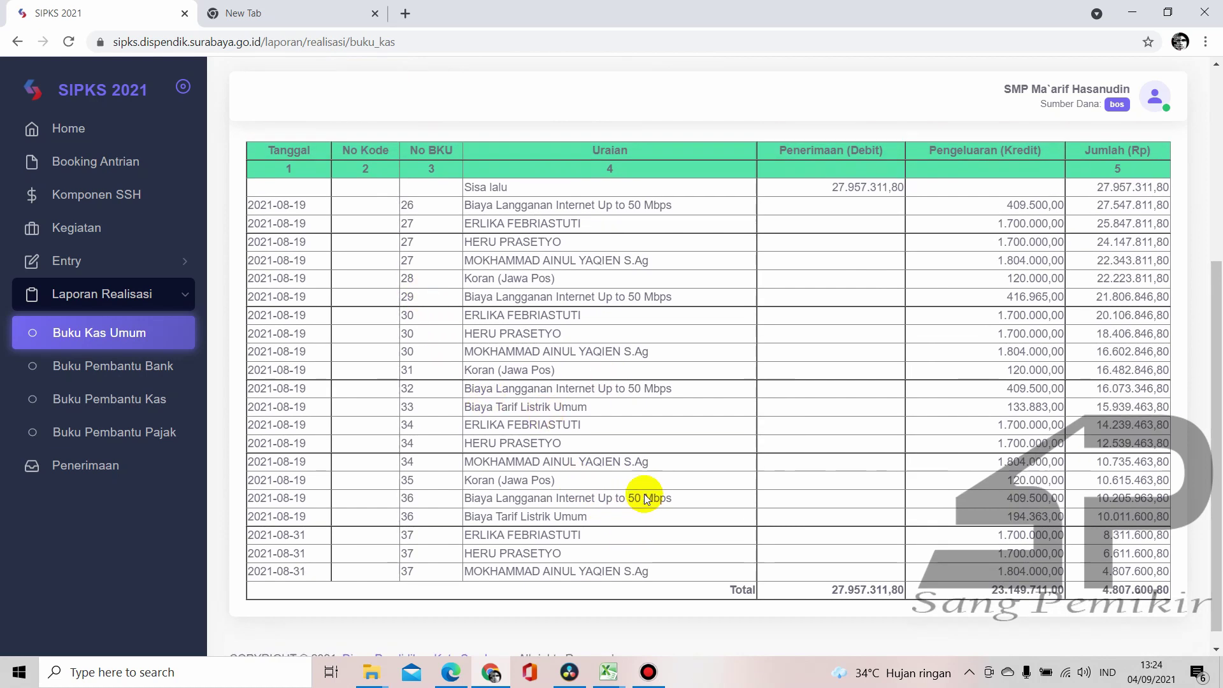
{"action": "scroll", "coordinate": [645, 499], "scroll_direction": "down", "scroll_amount": 2}
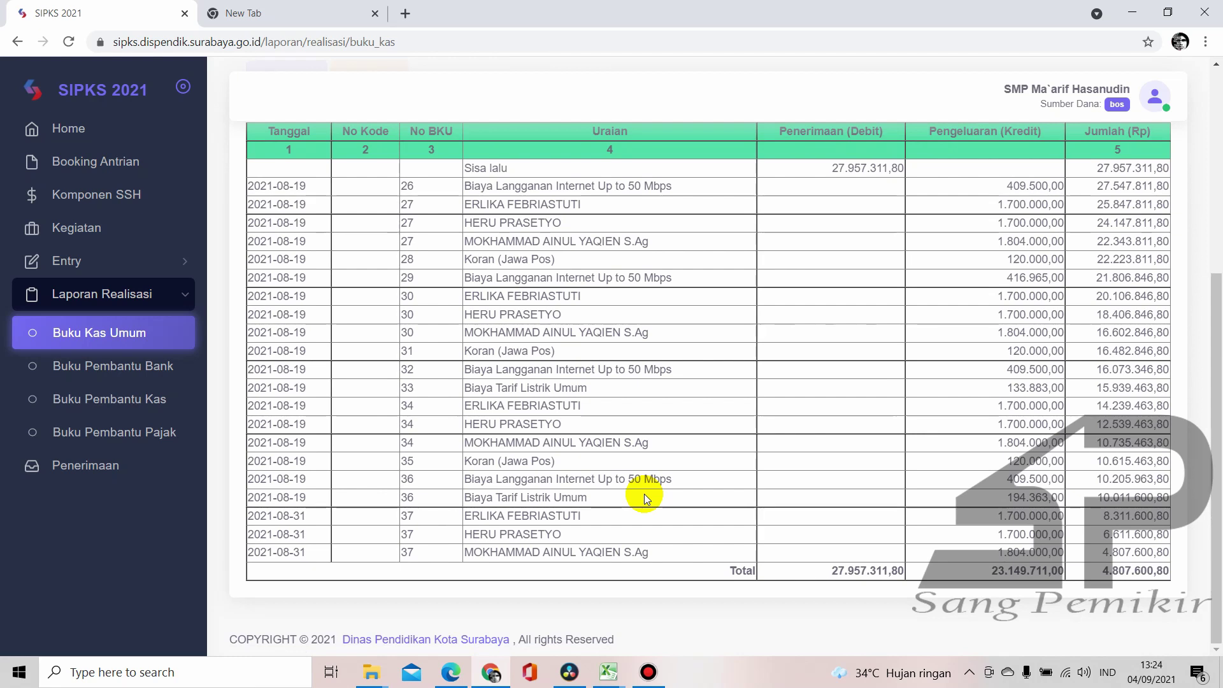
{"action": "scroll", "coordinate": [646, 498], "scroll_direction": "up", "scroll_amount": 3}
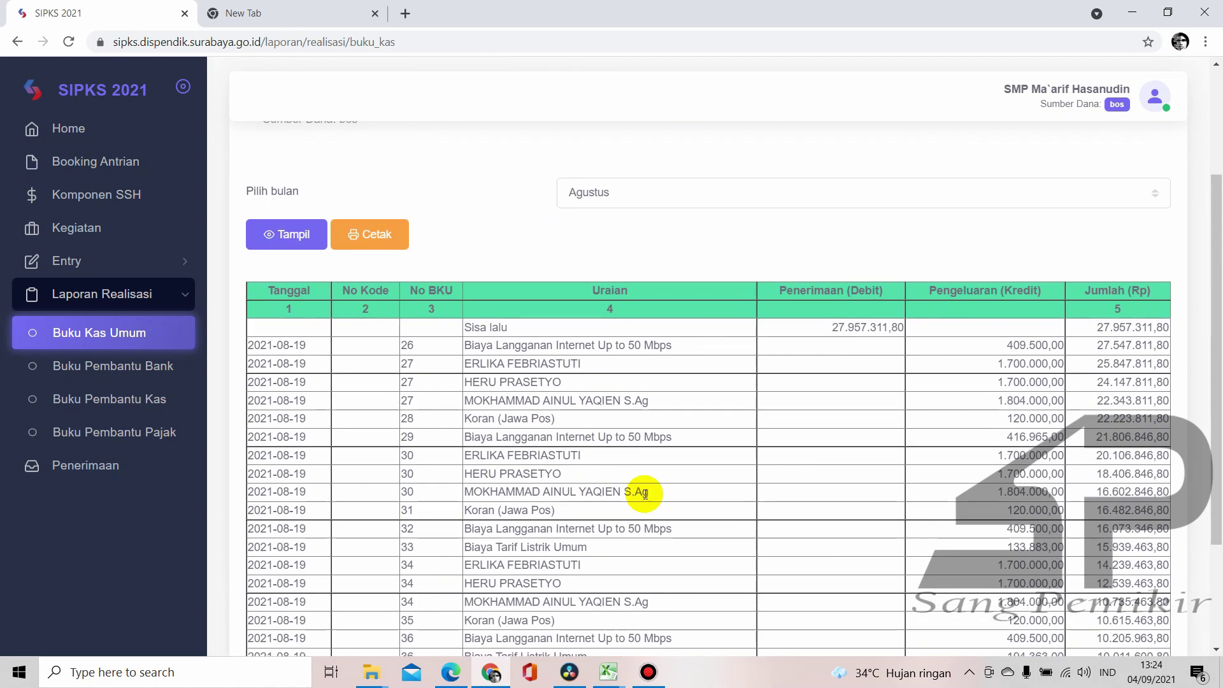
{"action": "scroll", "coordinate": [645, 497], "scroll_direction": "down", "scroll_amount": 1}
{"action": "scroll", "coordinate": [646, 495], "scroll_direction": "up", "scroll_amount": 3}
{"action": "scroll", "coordinate": [646, 495], "scroll_direction": "up", "scroll_amount": 3}
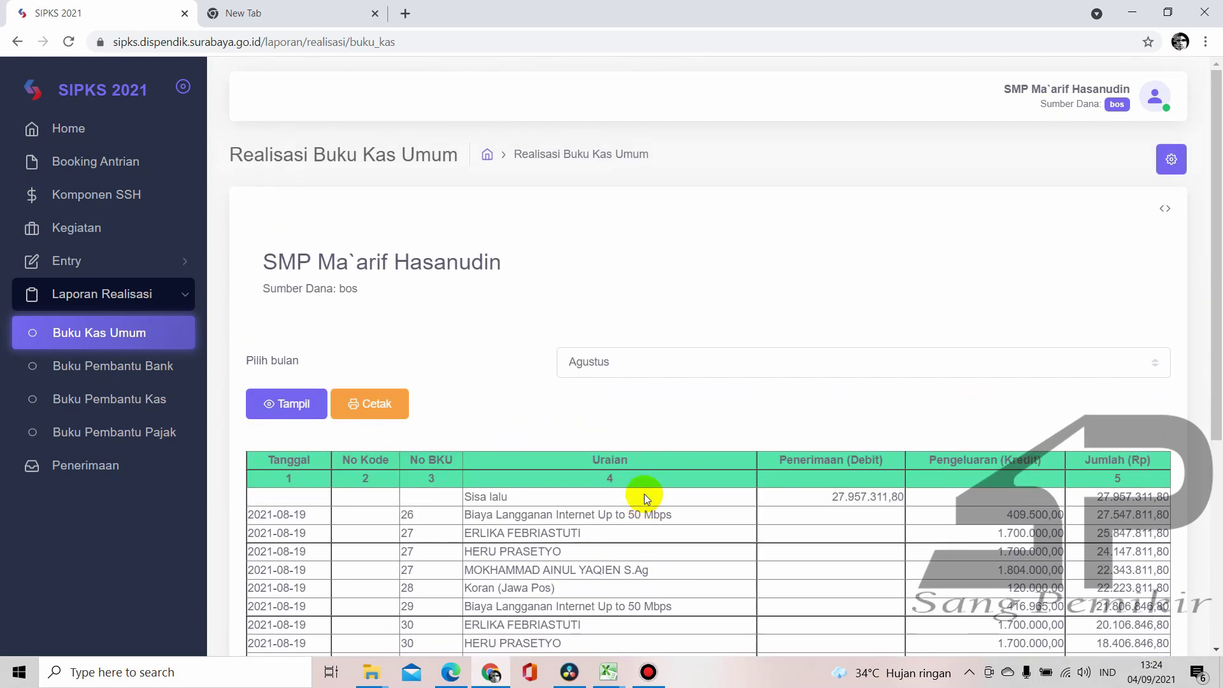
{"action": "scroll", "coordinate": [646, 497], "scroll_direction": "down", "scroll_amount": 6}
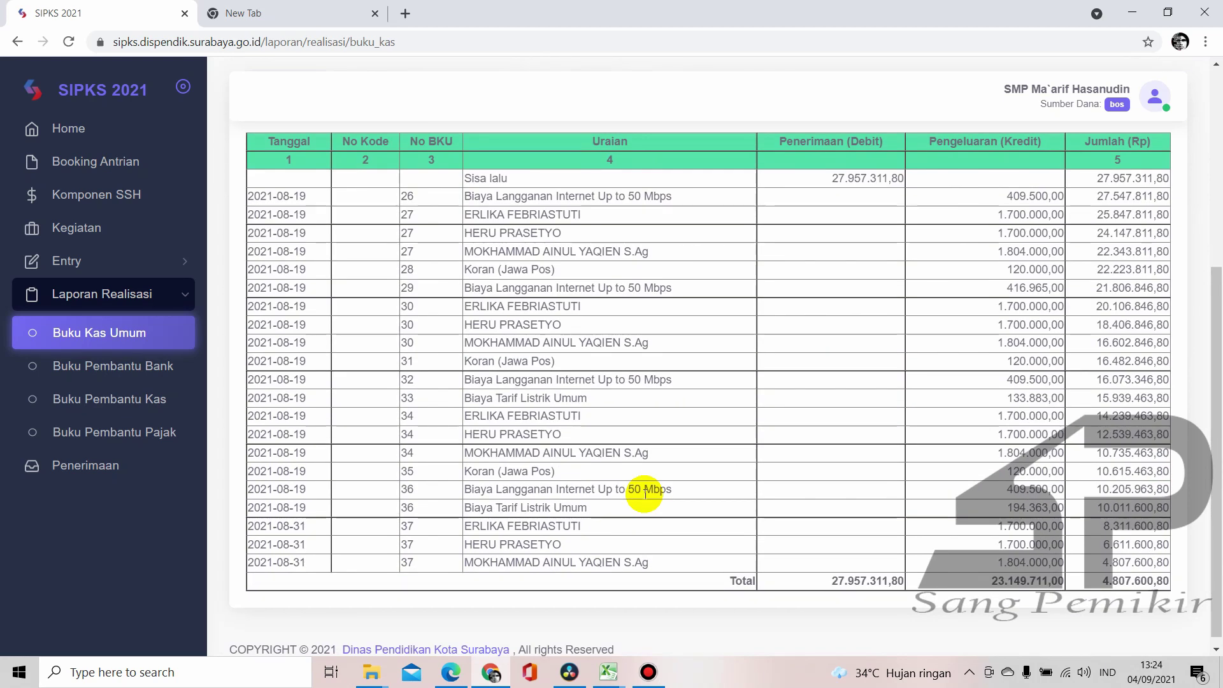
{"action": "scroll", "coordinate": [646, 496], "scroll_direction": "up", "scroll_amount": 3}
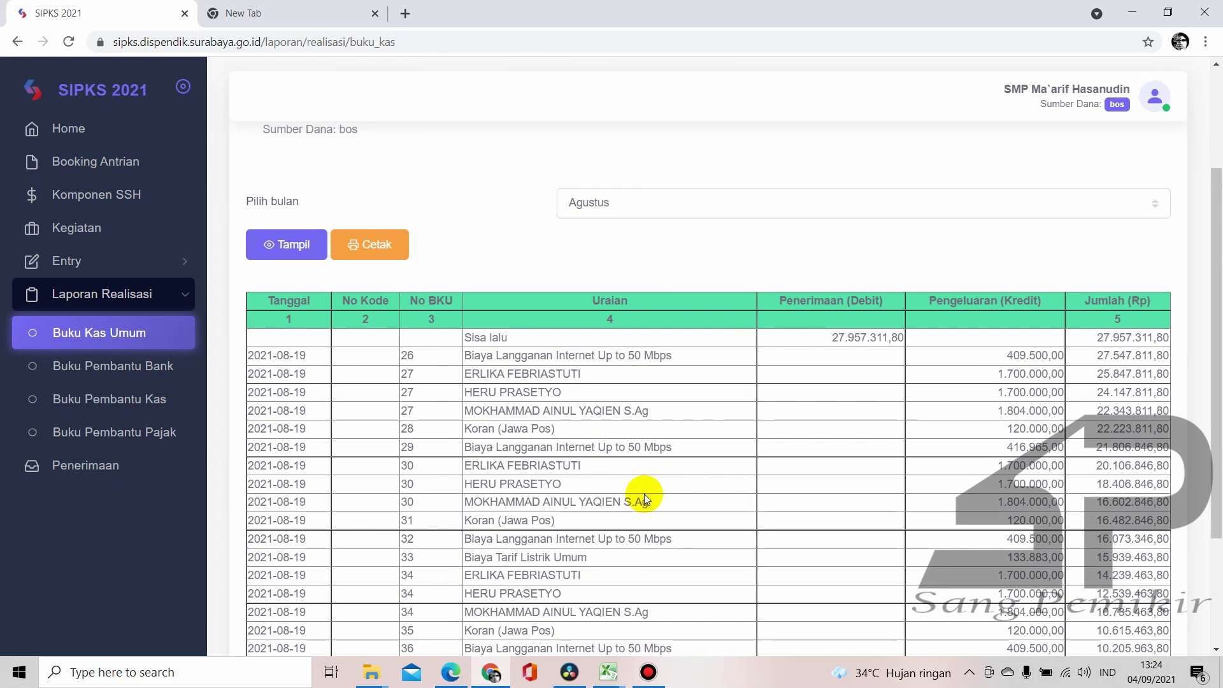
{"action": "scroll", "coordinate": [646, 499], "scroll_direction": "up", "scroll_amount": 1}
{"action": "scroll", "coordinate": [647, 499], "scroll_direction": "up", "scroll_amount": 1}
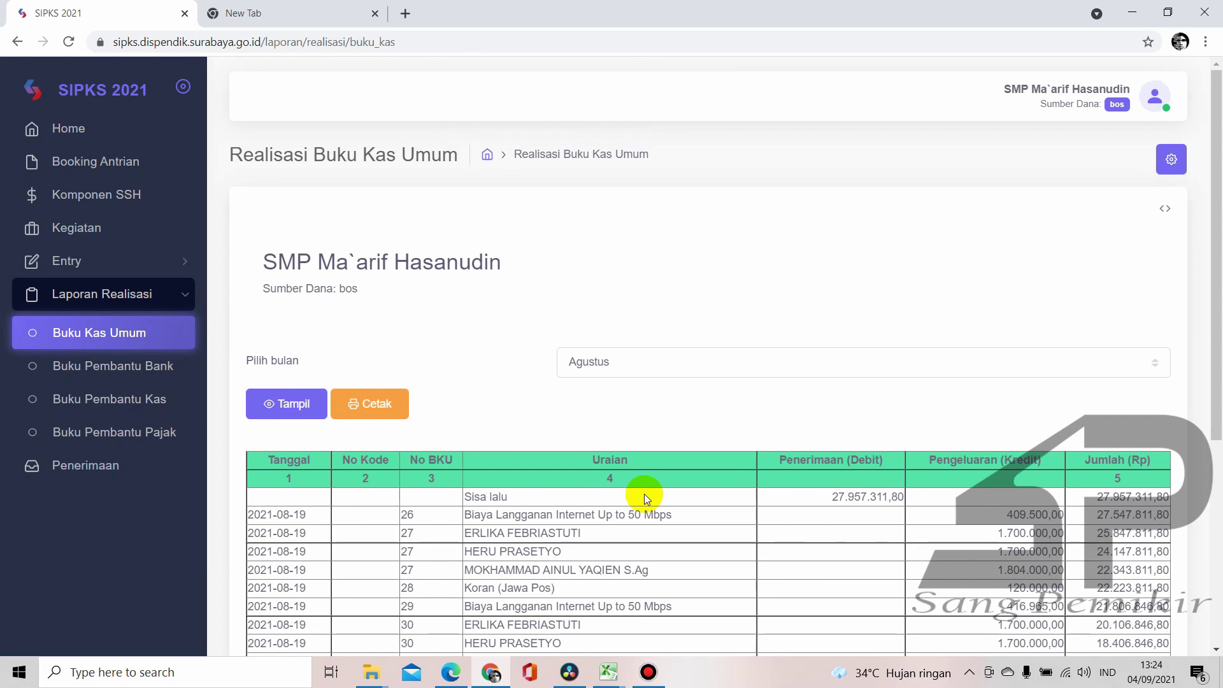
{"action": "scroll", "coordinate": [647, 499], "scroll_direction": "down", "scroll_amount": 2}
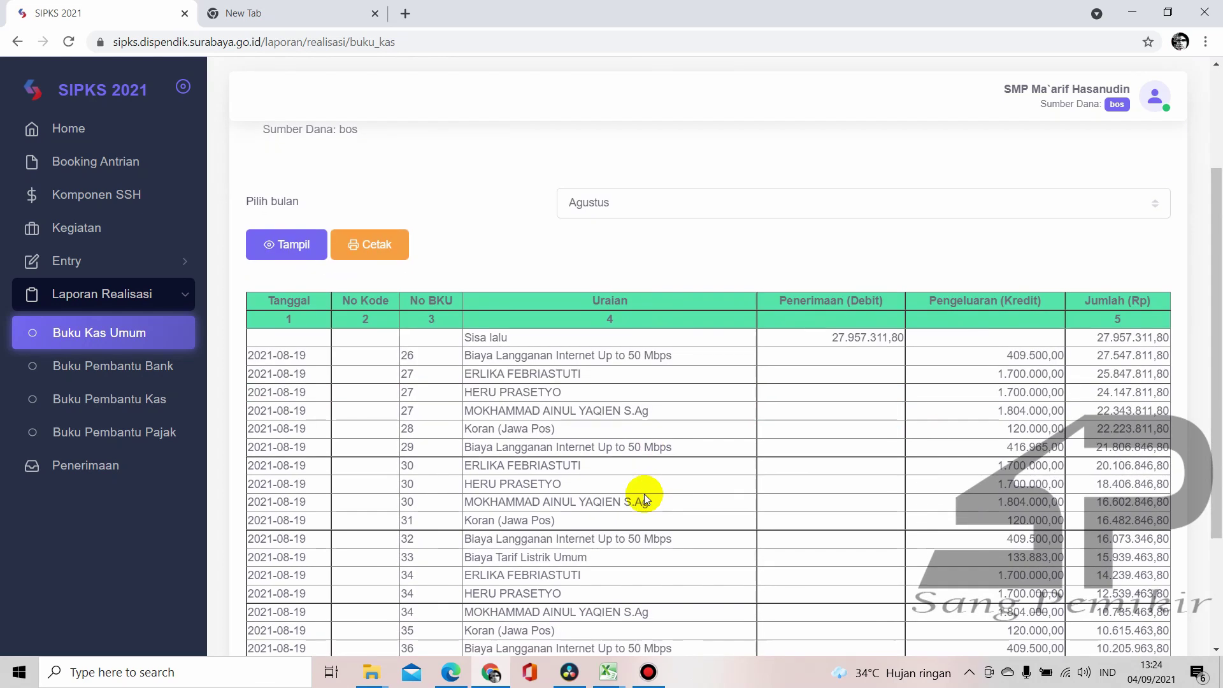